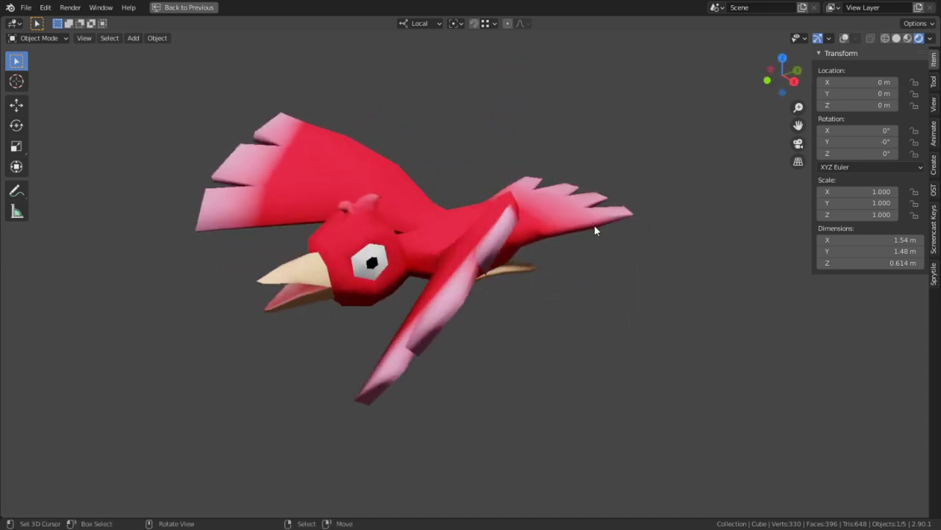
Show the viewport overlays and select the bird's armature, leaving the maximized viewport
{"action": "middle_click_drag", "start_coordinate": [568, 266], "coordinate": [495, 258]}
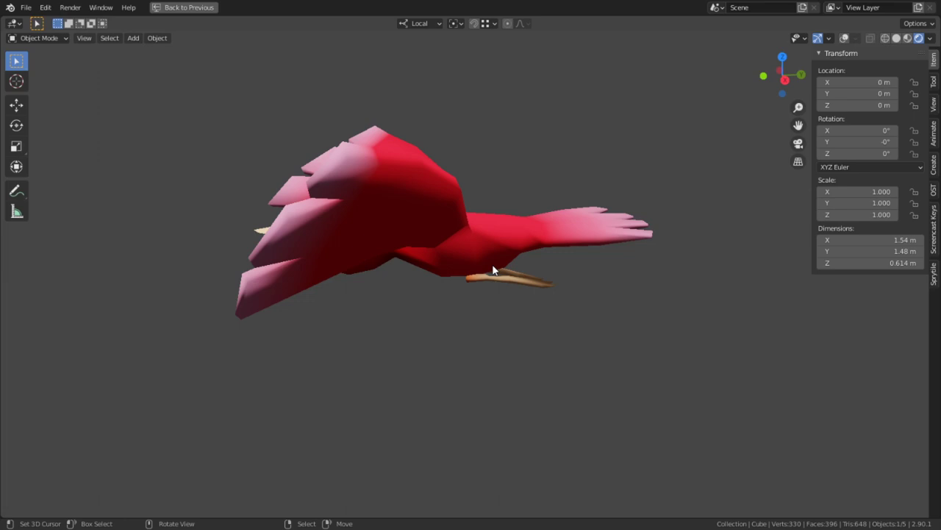
{"action": "left_click", "coordinate": [844, 37]}
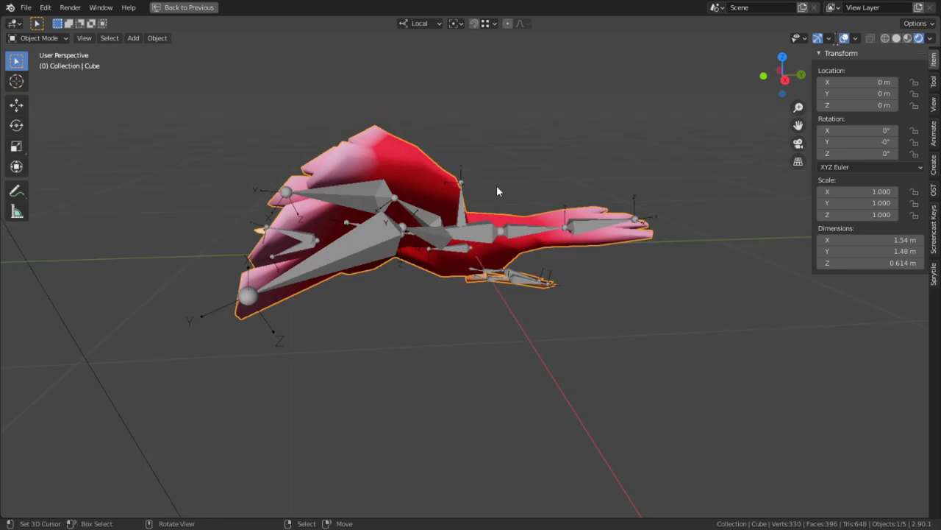
{"action": "middle_click_drag", "start_coordinate": [491, 214], "coordinate": [546, 261]}
{"action": "right_click", "coordinate": [546, 261]}
{"action": "key", "text": "ctrl+space"}
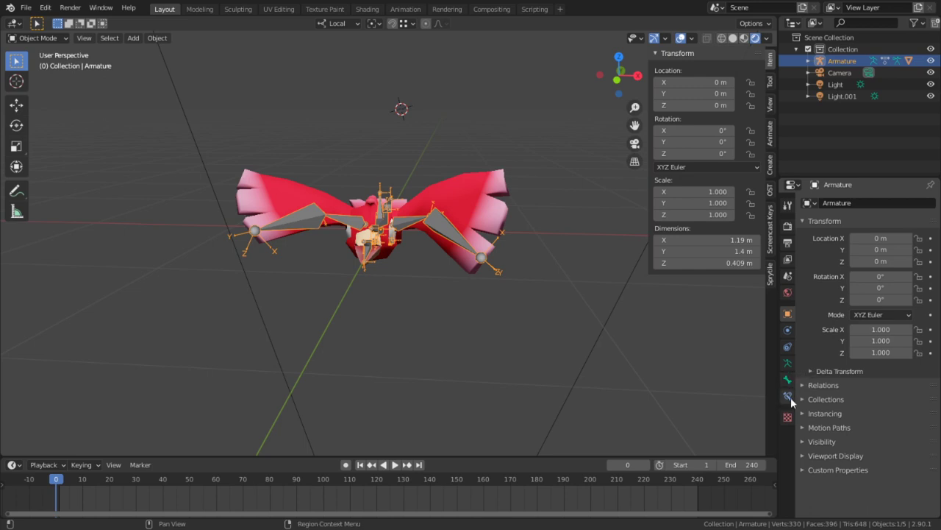
Hide the armature's bone axes and display its bones as Wire
{"action": "left_click", "coordinate": [787, 365]}
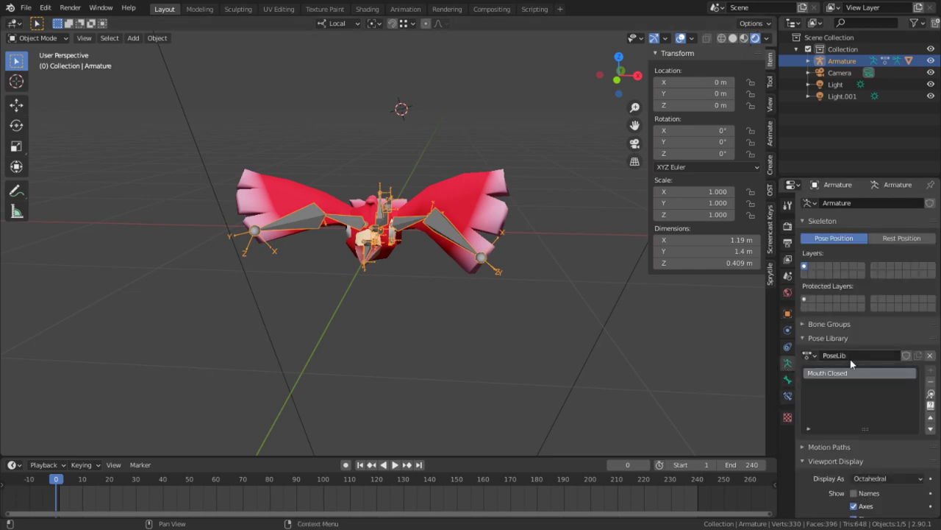
{"action": "middle_click_drag", "start_coordinate": [657, 392], "coordinate": [379, 361]}
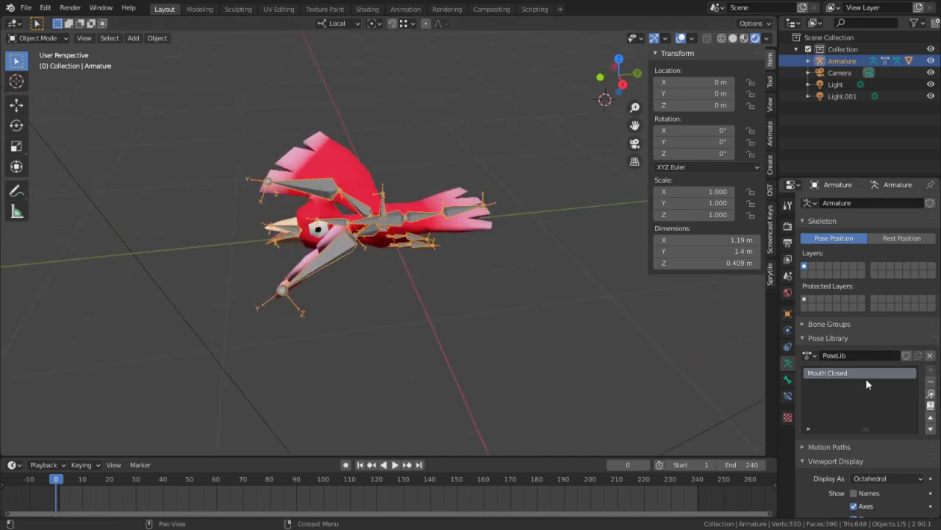
{"action": "scroll", "coordinate": [882, 412], "scroll_direction": "down", "scroll_amount": 3}
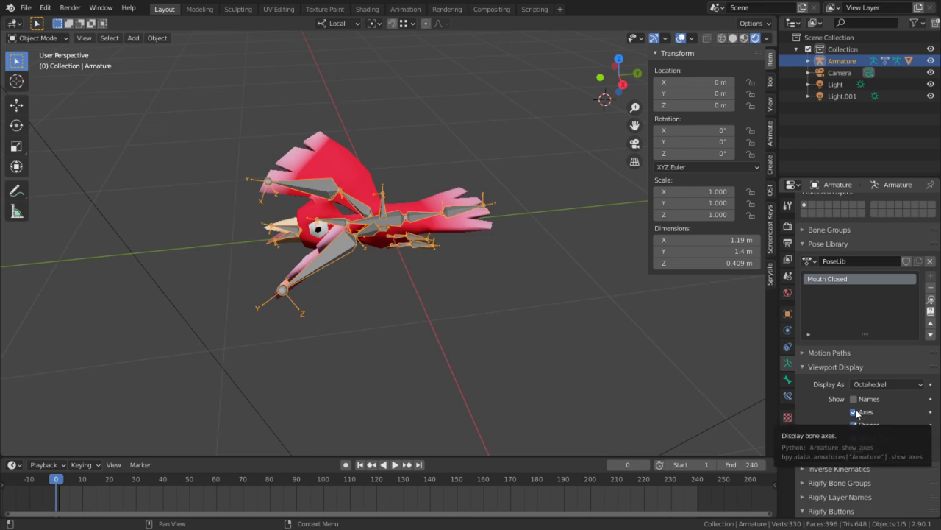
{"action": "left_click", "coordinate": [855, 413]}
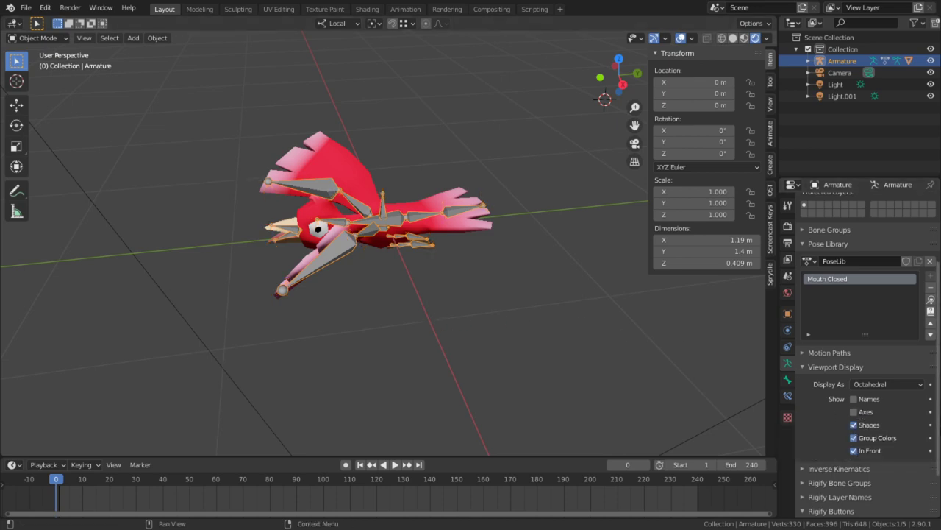
{"action": "left_click", "coordinate": [872, 385]}
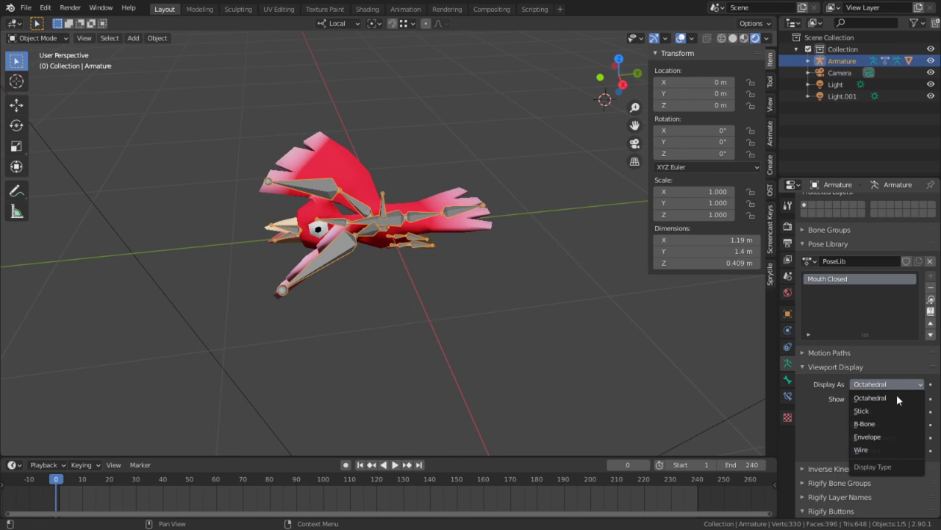
{"action": "left_click", "coordinate": [868, 449]}
{"action": "mouse_move", "coordinate": [580, 370]}
{"action": "middle_mouse_down"}
{"action": "mouse_move", "coordinate": [633, 350]}
{"action": "mouse_move", "coordinate": [637, 328]}
{"action": "middle_mouse_up"}
{"action": "scroll", "coordinate": [560, 289], "scroll_direction": "up", "scroll_amount": 3}
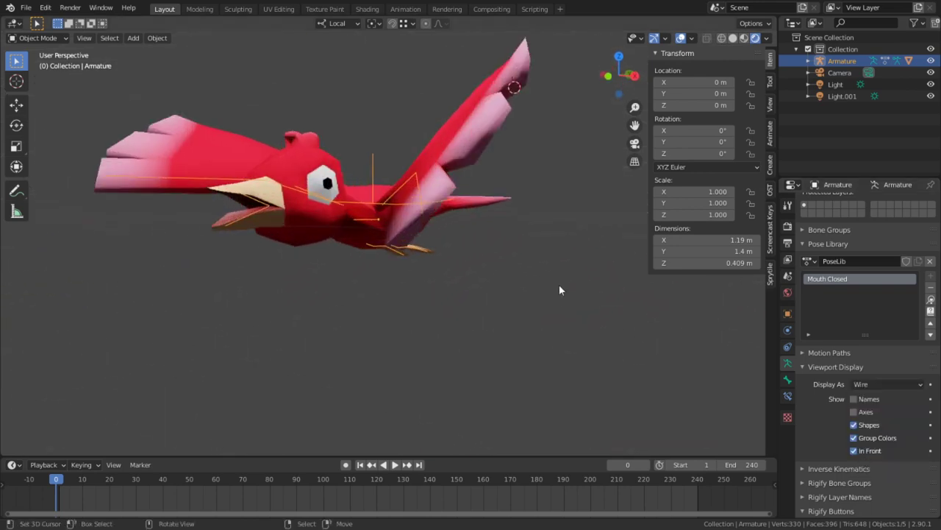
{"action": "middle_click_drag", "start_coordinate": [559, 289], "coordinate": [336, 271]}
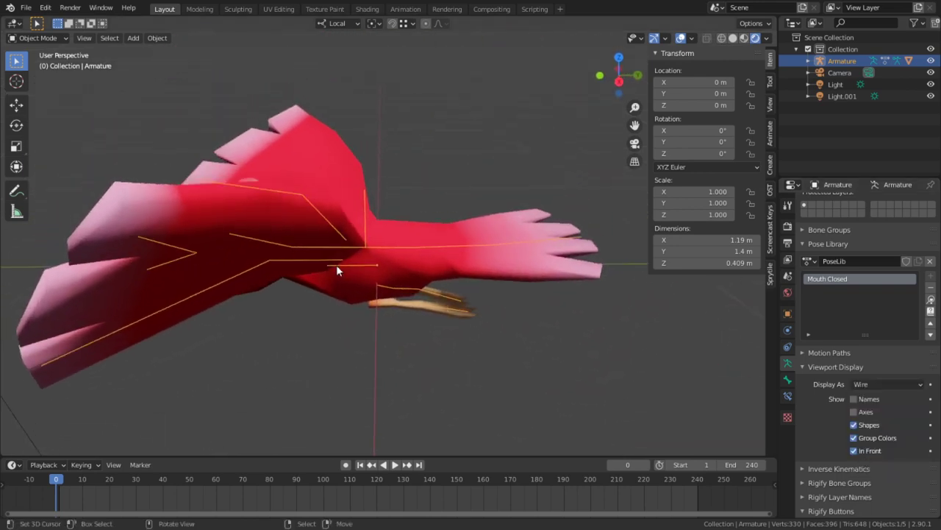
{"action": "mouse_move", "coordinate": [357, 316]}
{"action": "middle_mouse_down"}
{"action": "mouse_move", "coordinate": [449, 294]}
{"action": "mouse_move", "coordinate": [399, 296]}
{"action": "mouse_move", "coordinate": [355, 329]}
{"action": "middle_mouse_up"}
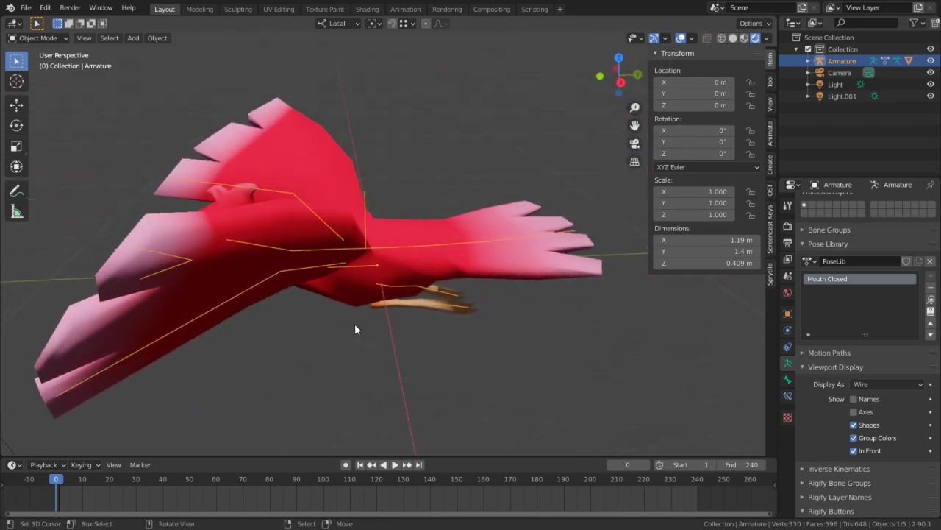
{"action": "middle_click_drag", "start_coordinate": [404, 306], "coordinate": [441, 278]}
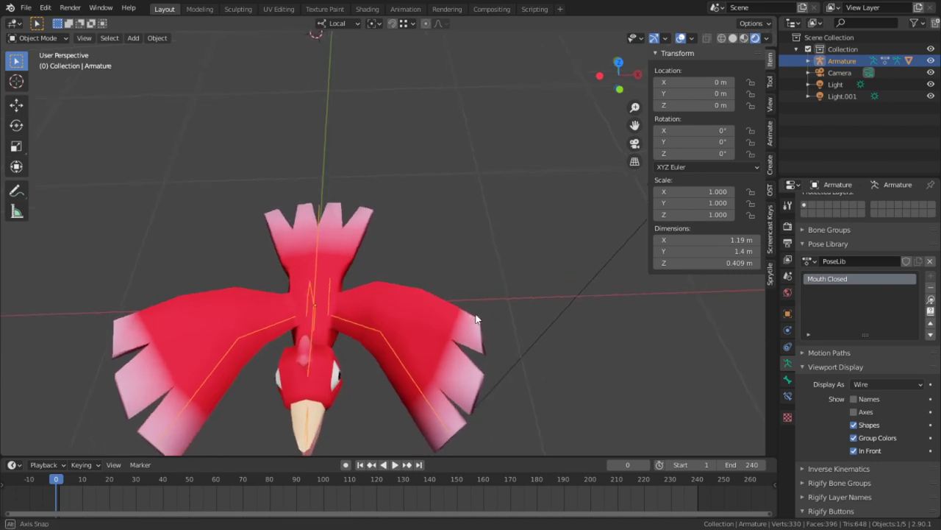
{"action": "key", "text": "shift+a"}
{"action": "mouse_move", "coordinate": [470, 278]}
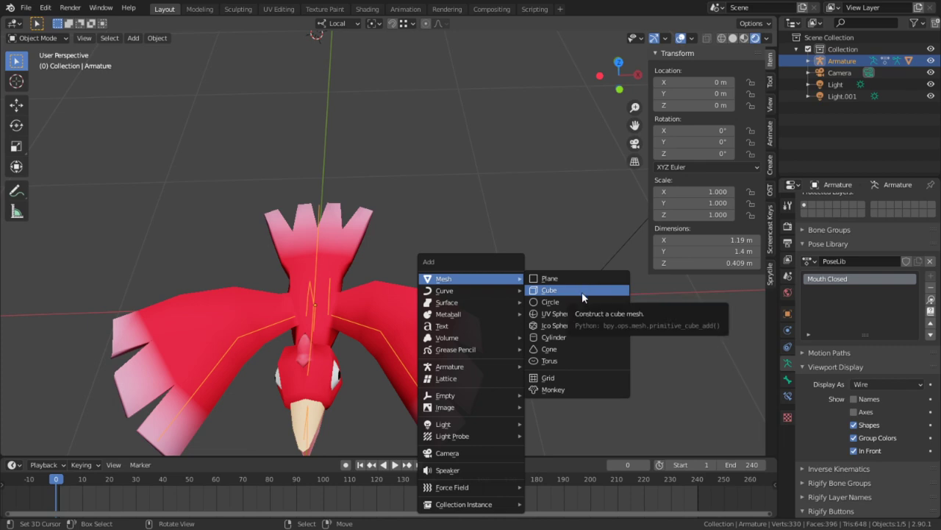
{"action": "left_click", "coordinate": [573, 308]}
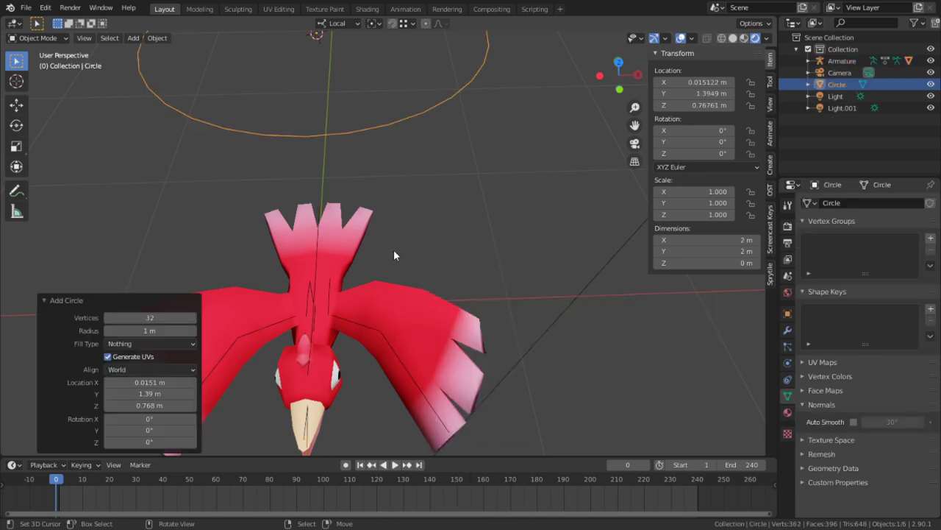
{"action": "key", "text": "g"}
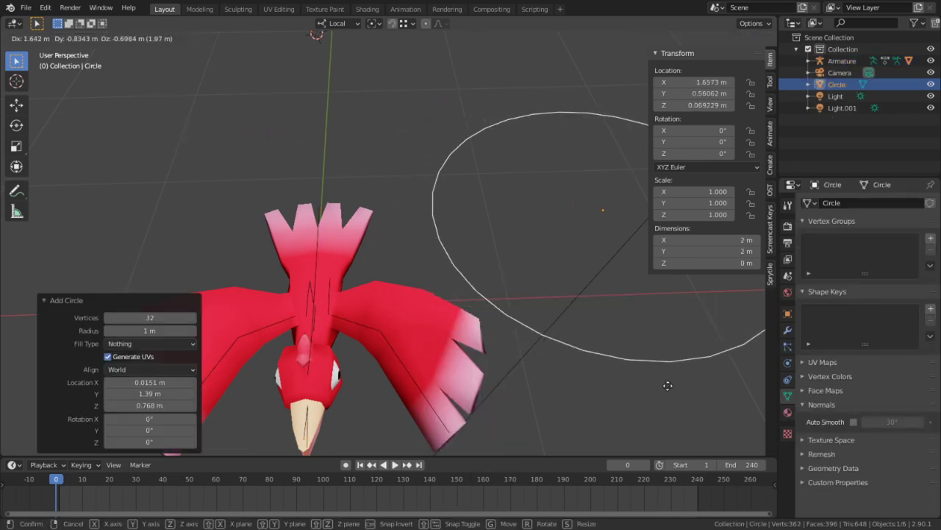
{"action": "left_click", "coordinate": [669, 384]}
{"action": "middle_click_drag", "start_coordinate": [526, 316], "coordinate": [410, 330], "text": "shift"}
{"action": "key", "text": "Tab"}
{"action": "key", "text": "ctrl+z"}
{"action": "key", "text": "ctrl+z"}
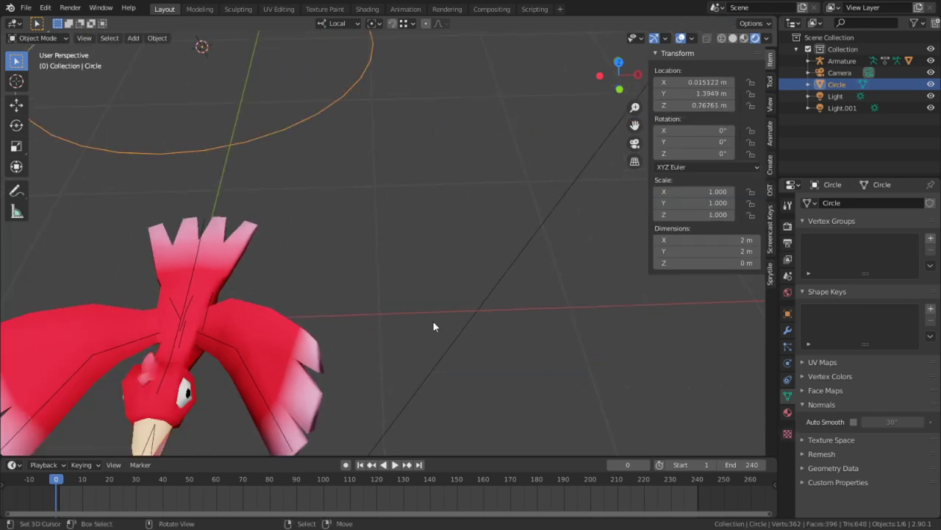
{"action": "key", "text": "x"}
{"action": "left_click", "coordinate": [433, 321]}
Add a circle mesh with 12 vertices
{"action": "key", "text": "shift+a"}
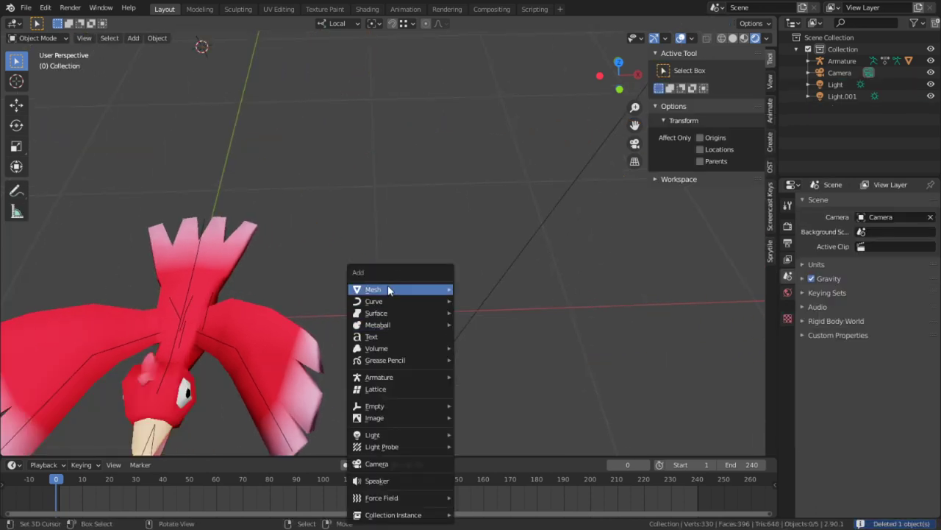
{"action": "mouse_move", "coordinate": [387, 289]}
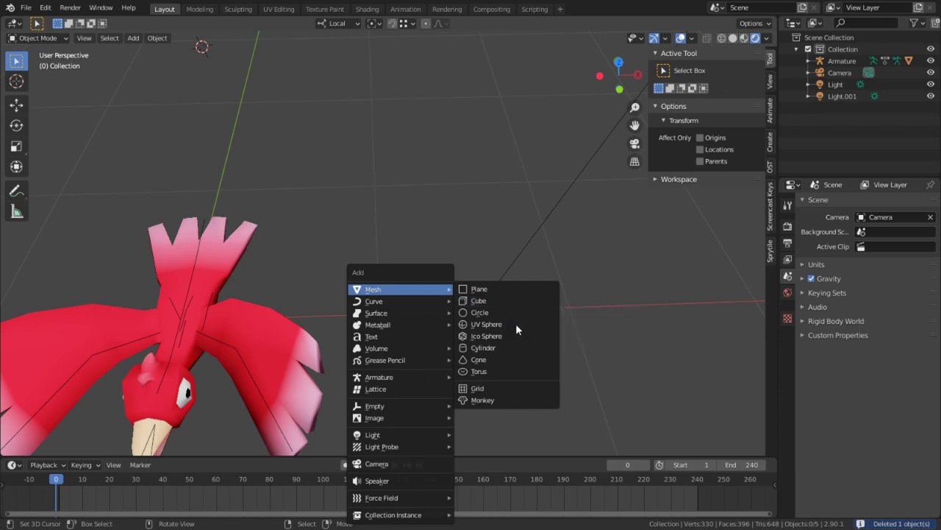
{"action": "left_click", "coordinate": [514, 312]}
{"action": "left_click", "coordinate": [143, 318]}
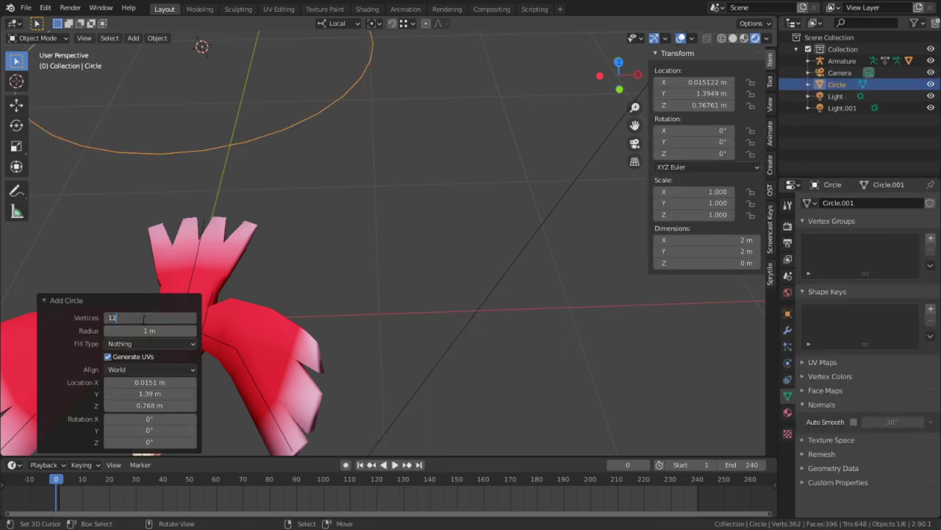
{"action": "type", "text": "12"}
{"action": "key", "text": "Return"}
Delete the circle's vertices in Edit Mode except the four forming the quarter arc on the positive X and Y side
{"action": "mouse_move", "coordinate": [144, 317]}
{"action": "middle_mouse_down"}
{"action": "mouse_move", "coordinate": [410, 263]}
{"action": "mouse_move", "coordinate": [300, 179]}
{"action": "mouse_move", "coordinate": [427, 220]}
{"action": "mouse_move", "coordinate": [267, 105]}
{"action": "middle_mouse_up"}
{"action": "key", "text": "Tab"}
{"action": "key", "text": "alt+a"}
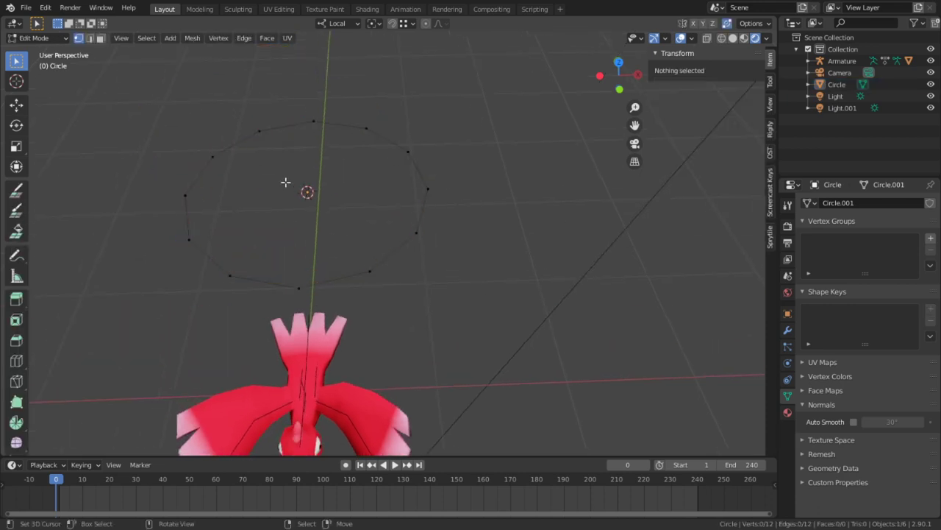
{"action": "key", "text": "c"}
{"action": "mouse_move", "coordinate": [260, 140]}
{"action": "left_mouse_down"}
{"action": "mouse_move", "coordinate": [187, 225]}
{"action": "mouse_move", "coordinate": [357, 275]}
{"action": "mouse_move", "coordinate": [408, 255]}
{"action": "left_mouse_up"}
{"action": "key", "text": "Escape"}
{"action": "key", "text": "x"}
{"action": "left_click", "coordinate": [414, 250]}
{"action": "middle_click_drag", "start_coordinate": [414, 238], "coordinate": [383, 269]}
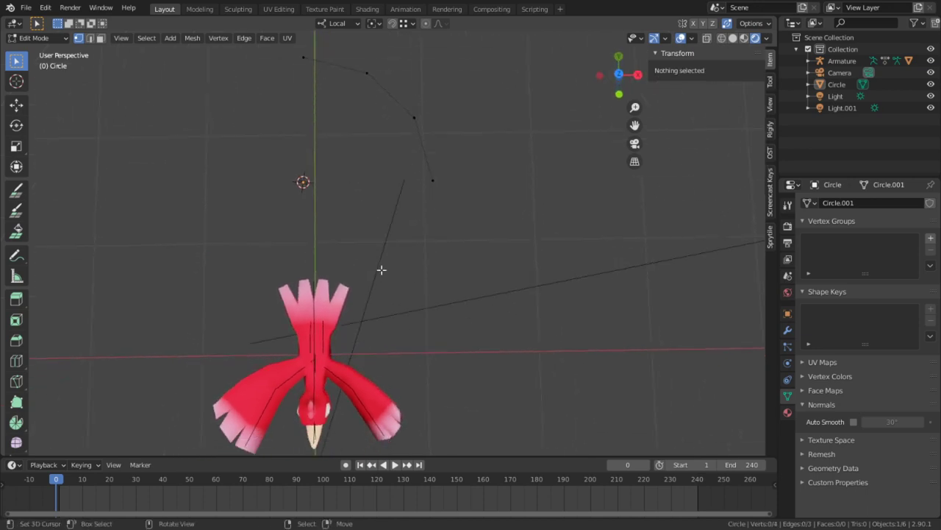
{"action": "middle_click_drag", "start_coordinate": [370, 110], "coordinate": [411, 243]}
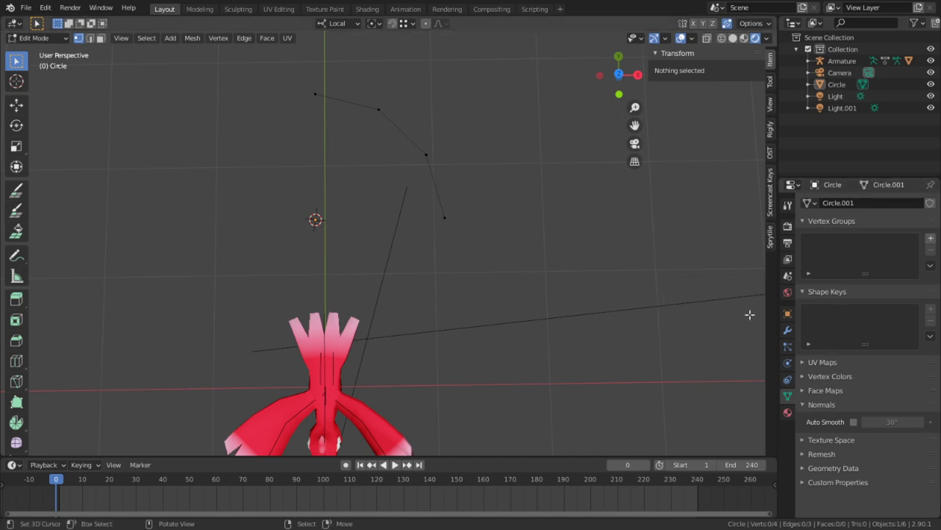
Put the bird's armature into Pose Mode and try trackball-rotating the RotatorControl bone
{"action": "middle_click_drag", "start_coordinate": [541, 262], "coordinate": [266, 324]}
{"action": "key", "text": "ctrl+Tab"}
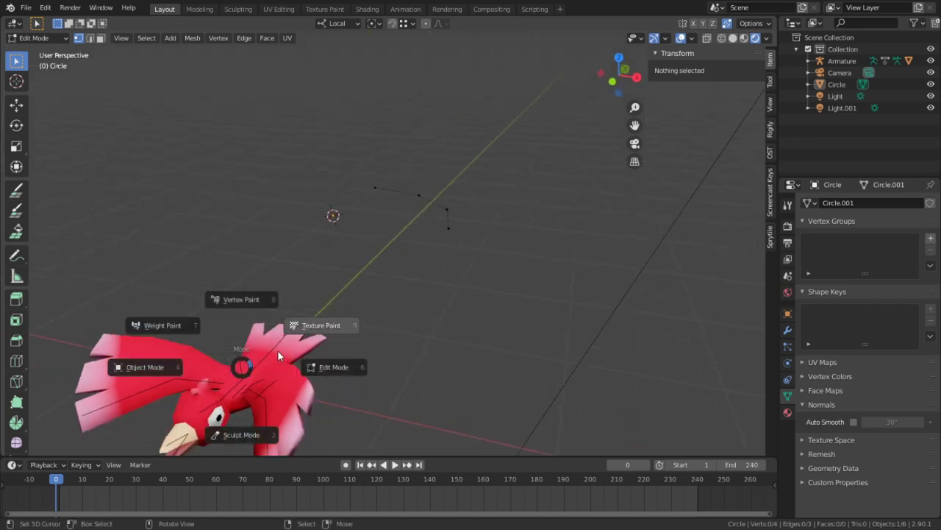
{"action": "left_click", "coordinate": [181, 379]}
{"action": "right_click", "coordinate": [236, 378]}
{"action": "right_click", "coordinate": [243, 364]}
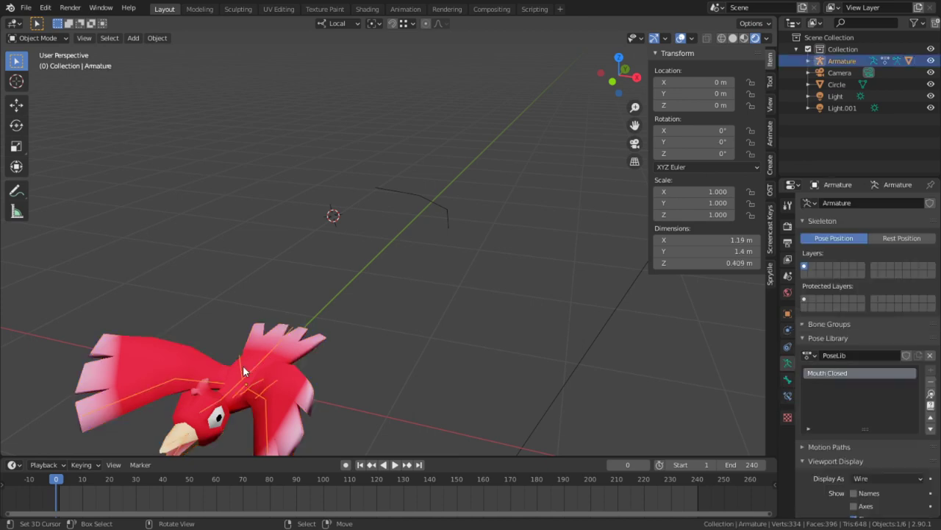
{"action": "key", "text": "ctrl+Tab"}
{"action": "right_click", "coordinate": [243, 365]}
{"action": "key", "text": "r"}
{"action": "key", "text": "r"}
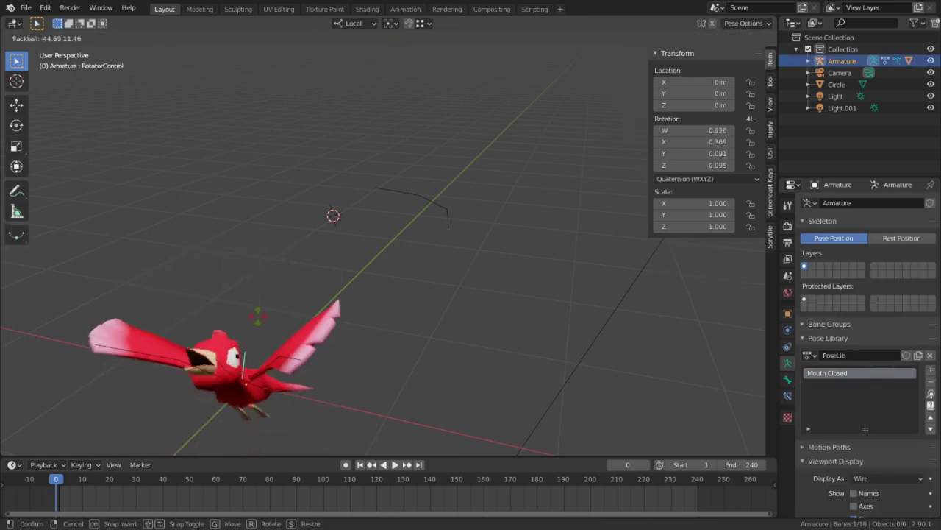
{"action": "right_click", "coordinate": [262, 395]}
Try moving the bird with the Root bone and with the RotatorControl bone
{"action": "key", "text": "g"}
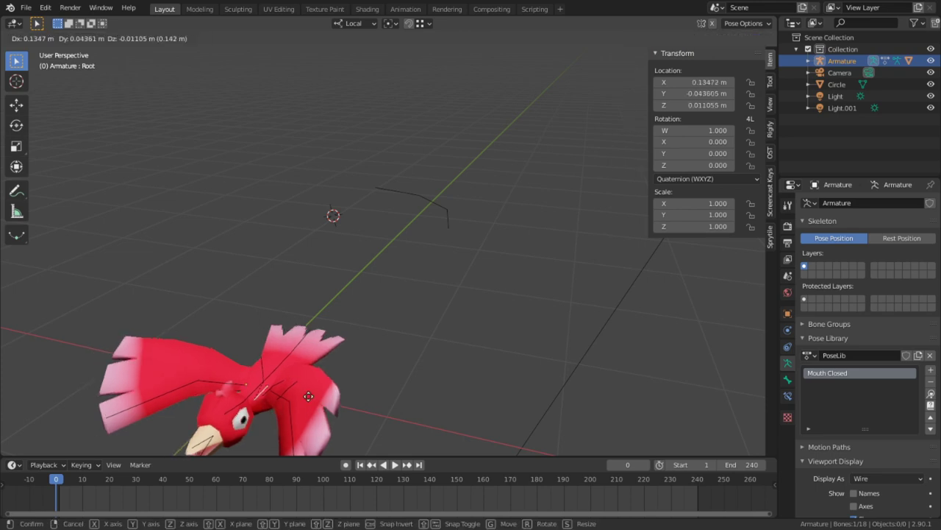
{"action": "right_click", "coordinate": [290, 366]}
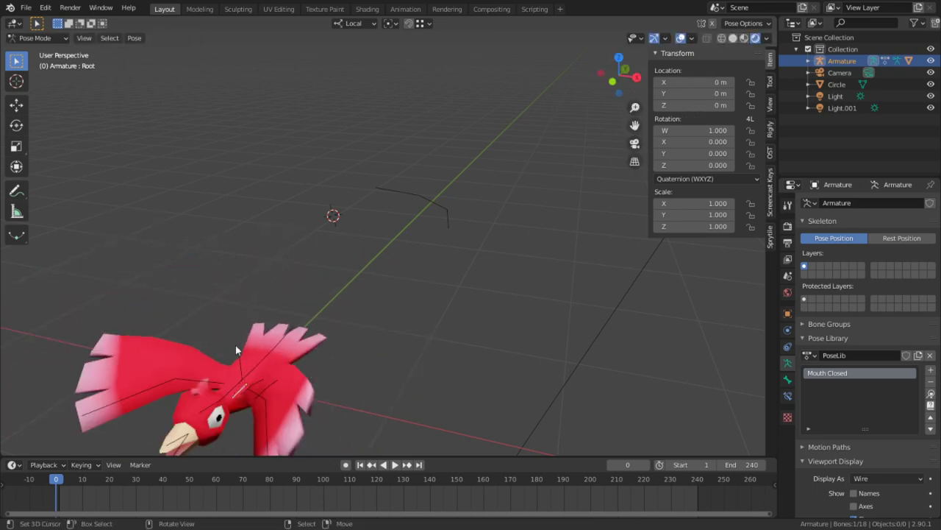
{"action": "left_click", "coordinate": [235, 363]}
{"action": "key", "text": "g"}
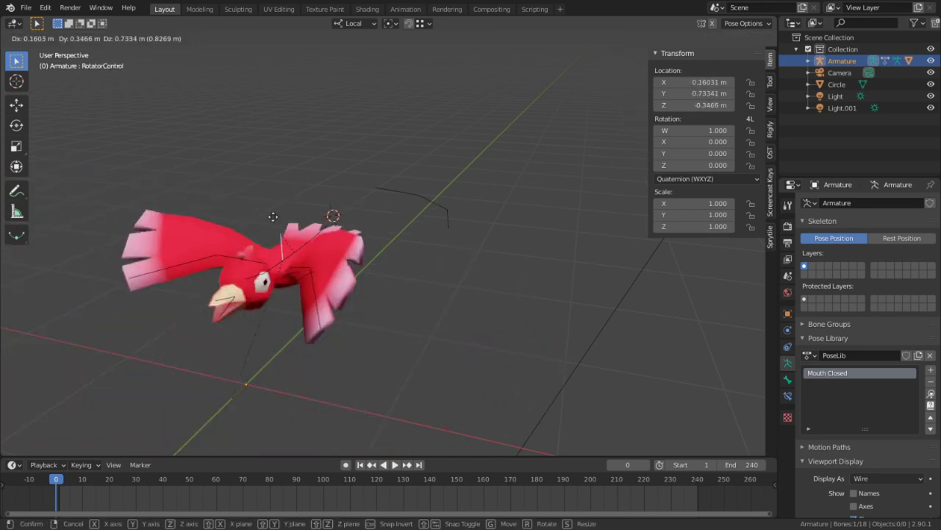
{"action": "right_click", "coordinate": [281, 240]}
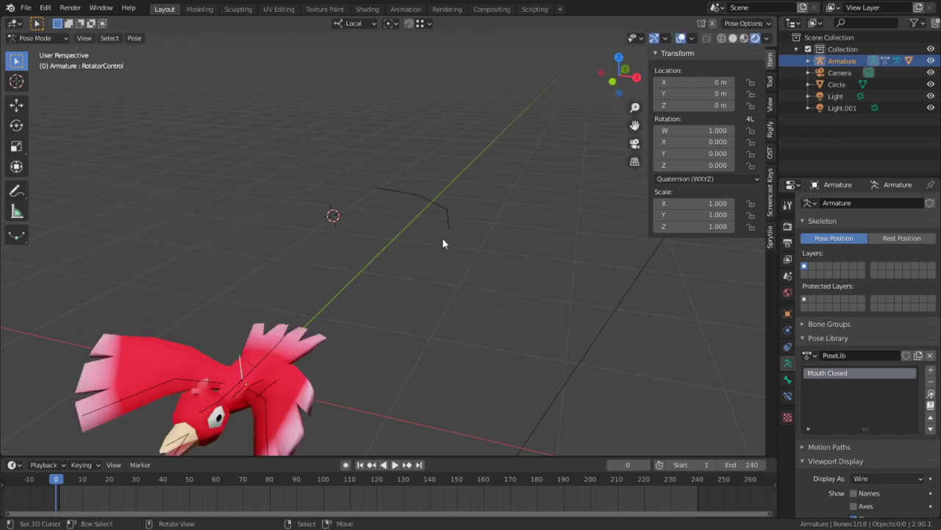
Leave the armature and reopen the quarter-circle arc in Edit Mode
{"action": "key", "text": "Tab"}
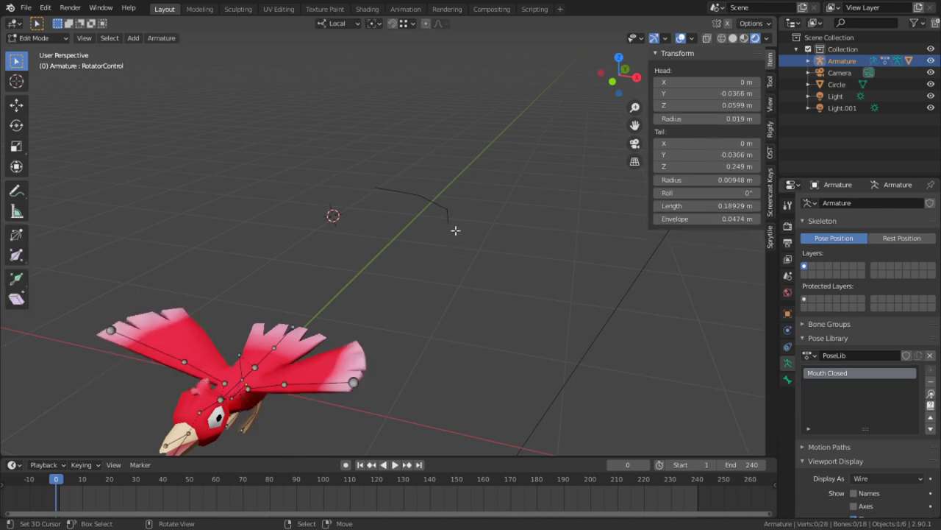
{"action": "key", "text": "ctrl+Tab"}
{"action": "left_click", "coordinate": [385, 221]}
{"action": "right_click", "coordinate": [453, 216]}
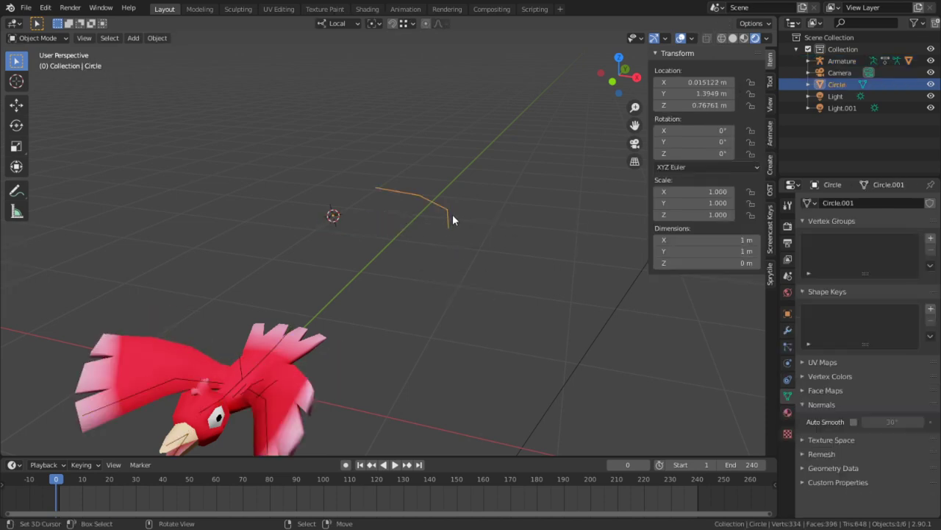
{"action": "key", "text": "Tab"}
{"action": "middle_click_drag", "start_coordinate": [452, 219], "coordinate": [357, 225]}
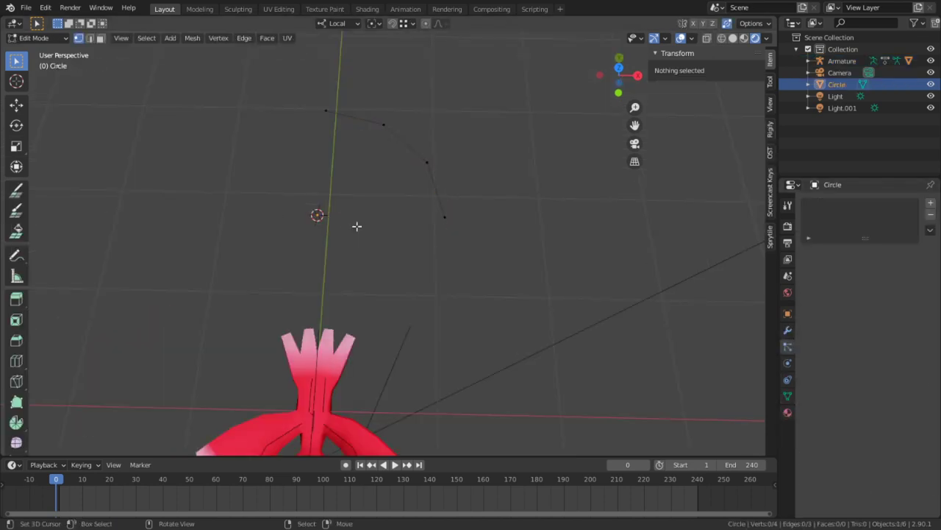
Add a Mirror modifier to the quarter arc and enable the Y axis in addition to X
{"action": "key", "text": "q"}
{"action": "left_click", "coordinate": [416, 347]}
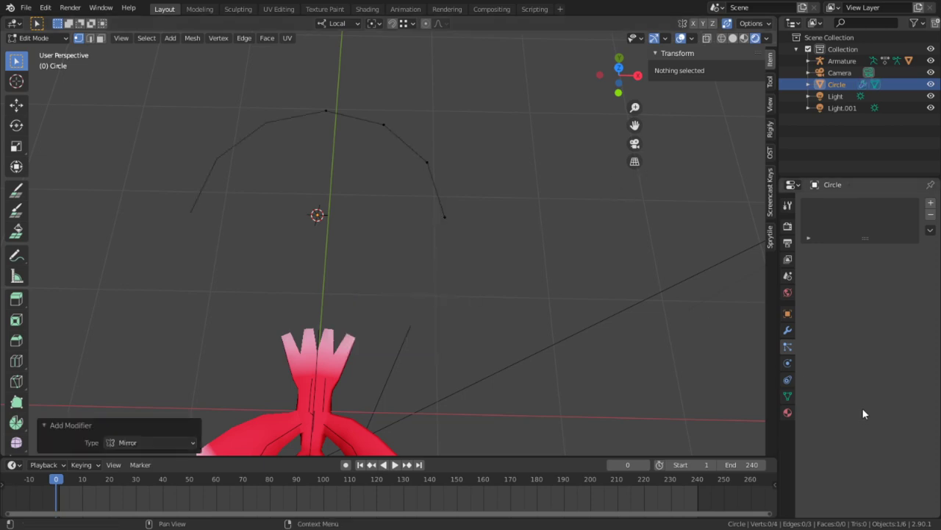
{"action": "left_click", "coordinate": [788, 329]}
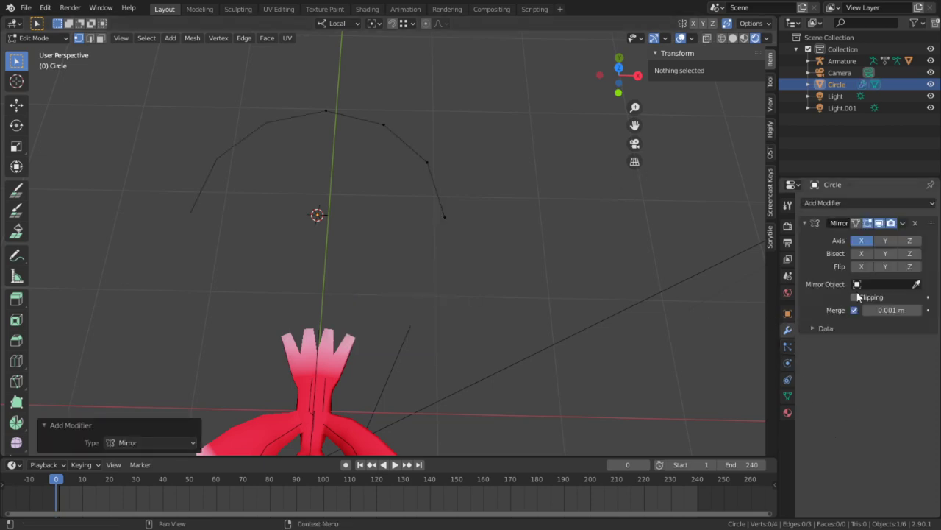
{"action": "left_click", "coordinate": [885, 241]}
{"action": "middle_click_drag", "start_coordinate": [610, 283], "coordinate": [610, 312], "text": "shift"}
{"action": "middle_click_drag", "start_coordinate": [397, 133], "coordinate": [372, 219], "text": "shift"}
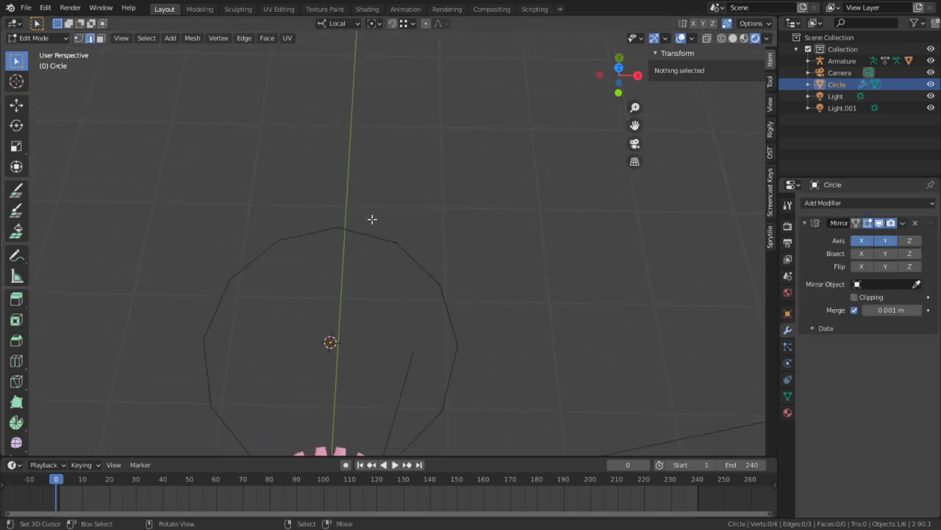
Subdivide the arc's edge nearest the Y axis and select the half that touches the axis
{"action": "key", "text": "2"}
{"action": "left_click", "coordinate": [372, 226]}
{"action": "right_click", "coordinate": [355, 210]}
{"action": "left_click", "coordinate": [349, 191]}
{"action": "key", "text": "3"}
{"action": "key", "text": "2"}
{"action": "left_click", "coordinate": [348, 225]}
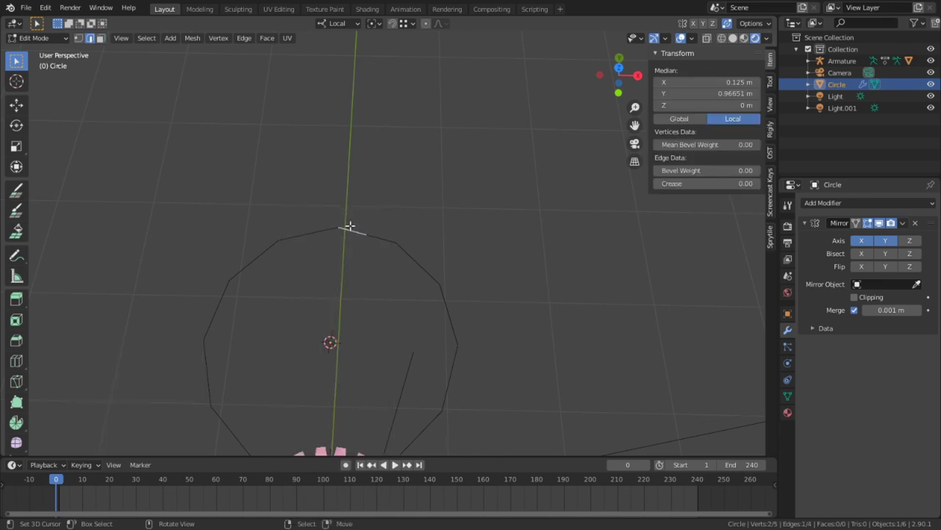
{"action": "key", "text": "g"}
{"action": "key", "text": "z"}
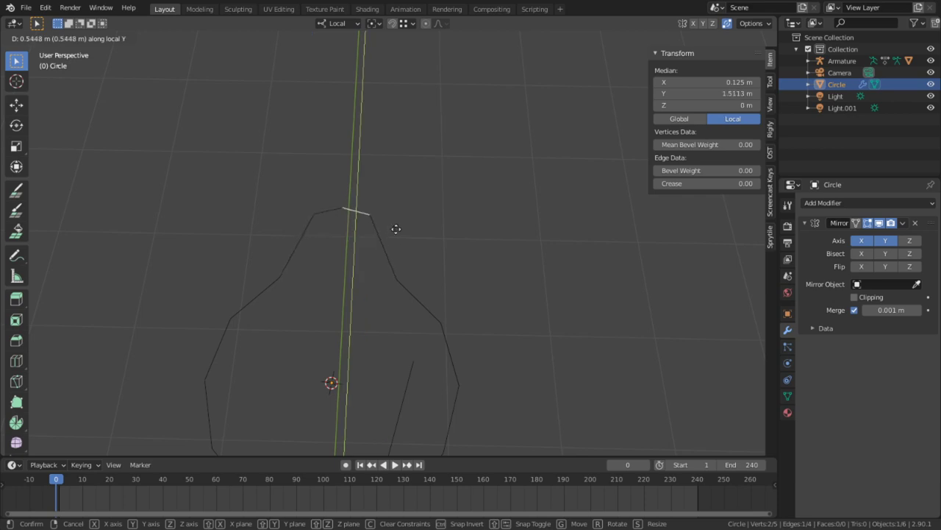
{"action": "key", "text": "Escape"}
Extrude the selected half edge about 0.48 m outward along the local Y axis
{"action": "key", "text": "e"}
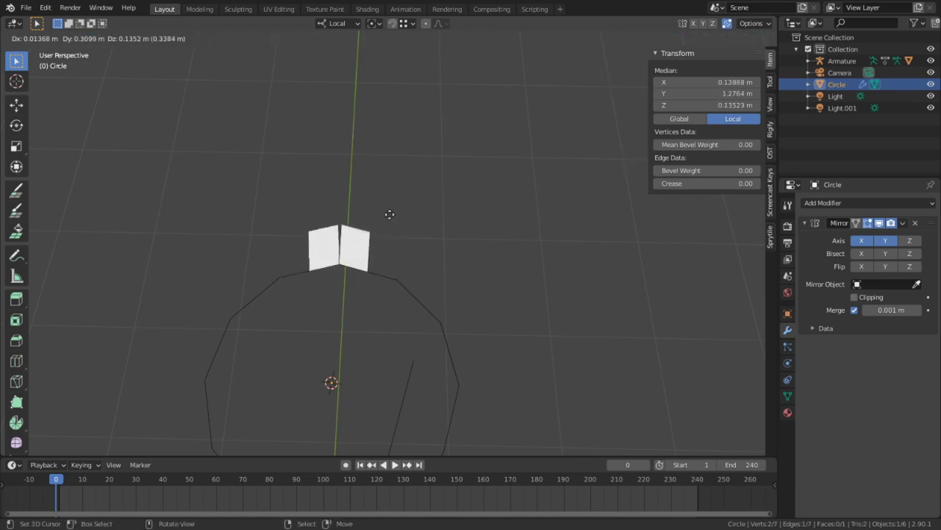
{"action": "key", "text": "x"}
{"action": "key", "text": "y"}
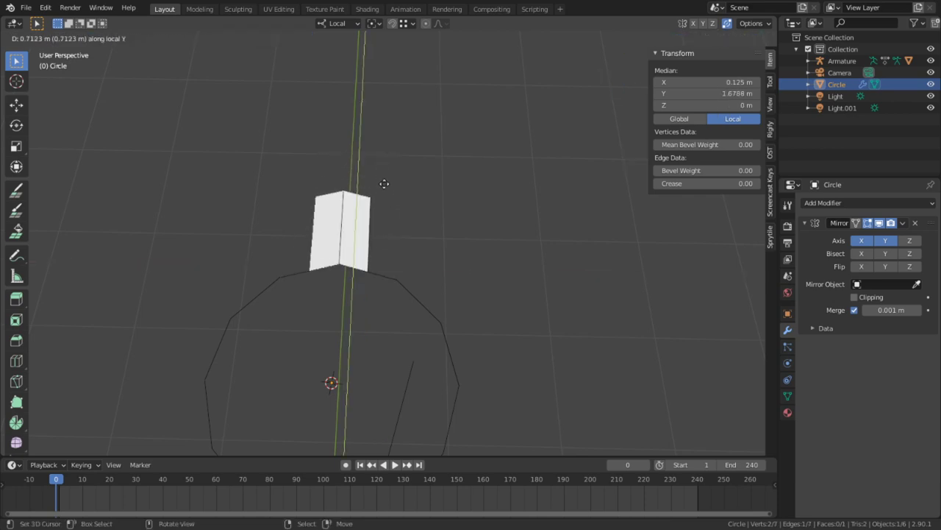
{"action": "left_click", "coordinate": [384, 202]}
Move the extrusion's outer vertex on the Y axis about 0.18 m further along Y to form a pointed tip
{"action": "left_click", "coordinate": [361, 205]}
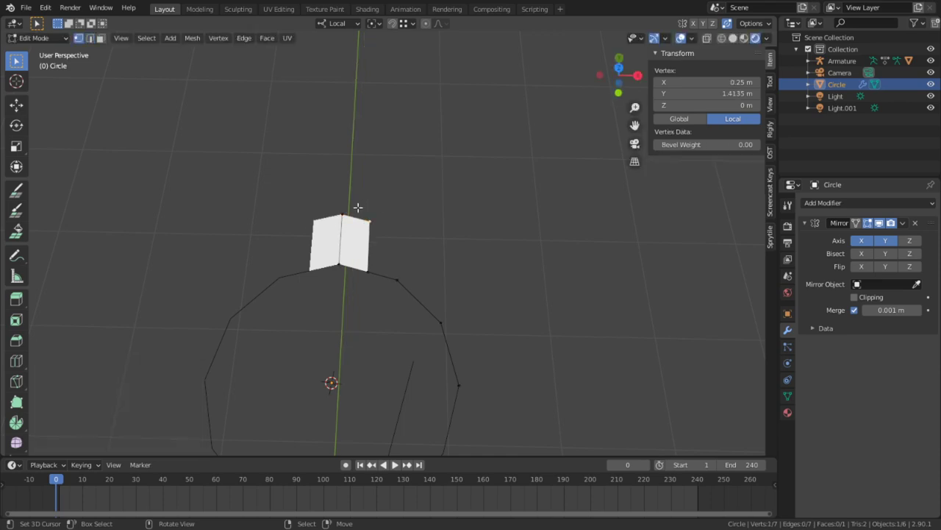
{"action": "key", "text": "g"}
{"action": "key", "text": "z"}
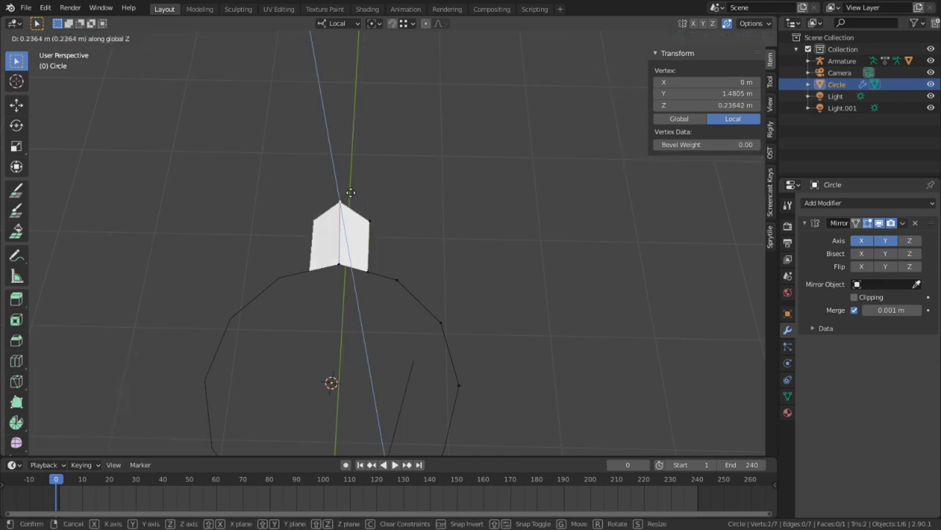
{"action": "key", "text": "y"}
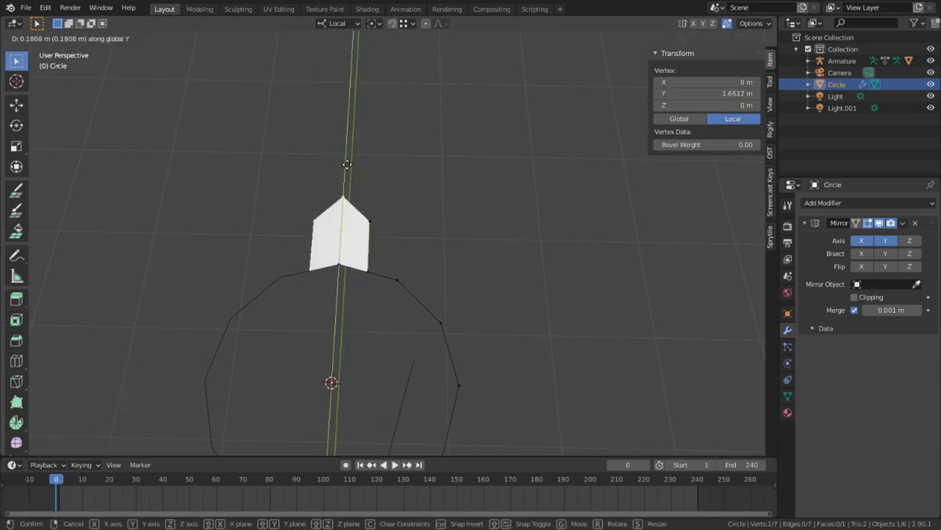
{"action": "left_click", "coordinate": [347, 164]}
Delete the extrusion's outer side edge so only the arrow's shaft and slanted head line remain
{"action": "key", "text": "2"}
{"action": "right_click", "coordinate": [364, 248]}
{"action": "key", "text": "x"}
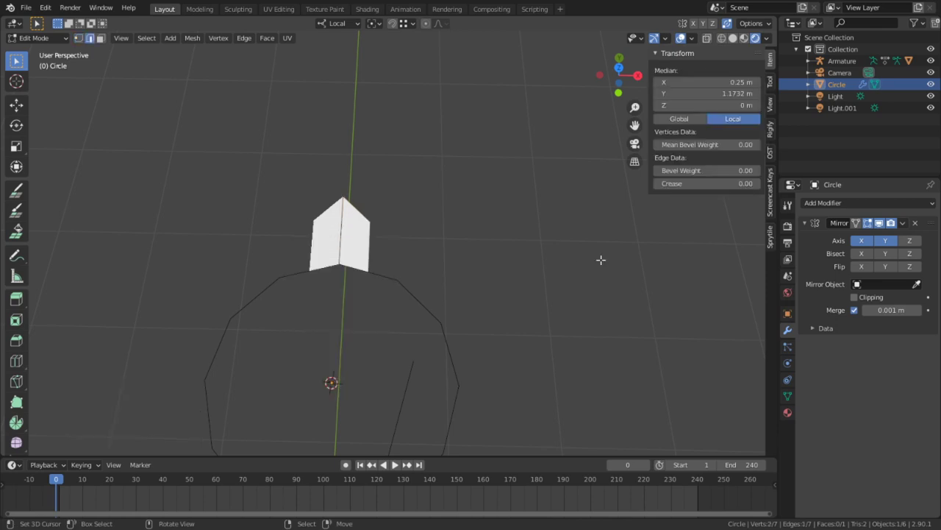
{"action": "key", "text": "x"}
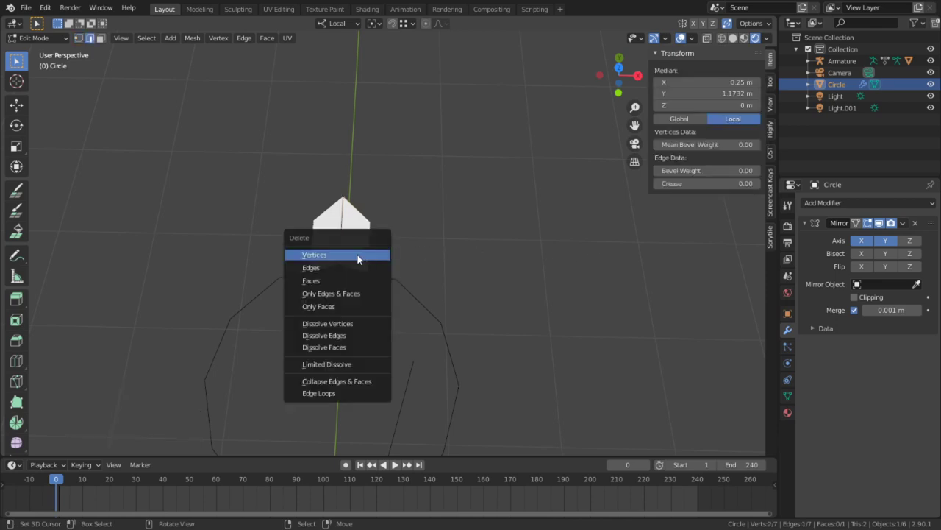
{"action": "left_click", "coordinate": [340, 266]}
{"action": "scroll", "coordinate": [368, 248], "scroll_direction": "down", "scroll_amount": 4}
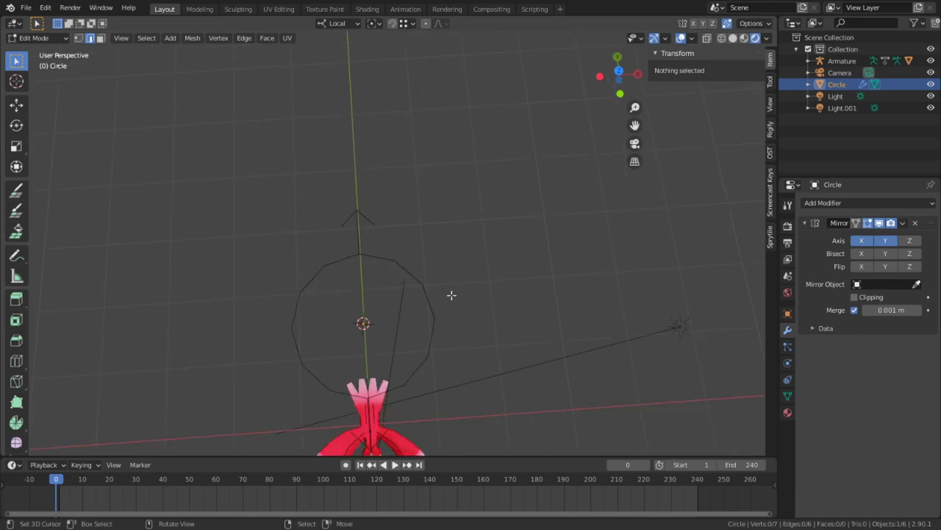
Switch to wireframe, select the arrow's three vertices and duplicate them about 2.07 m in X and -0.68 m in Y from top view
{"action": "key", "text": "z"}
{"action": "left_click", "coordinate": [349, 213]}
{"action": "key", "text": "1"}
{"action": "key", "text": "c"}
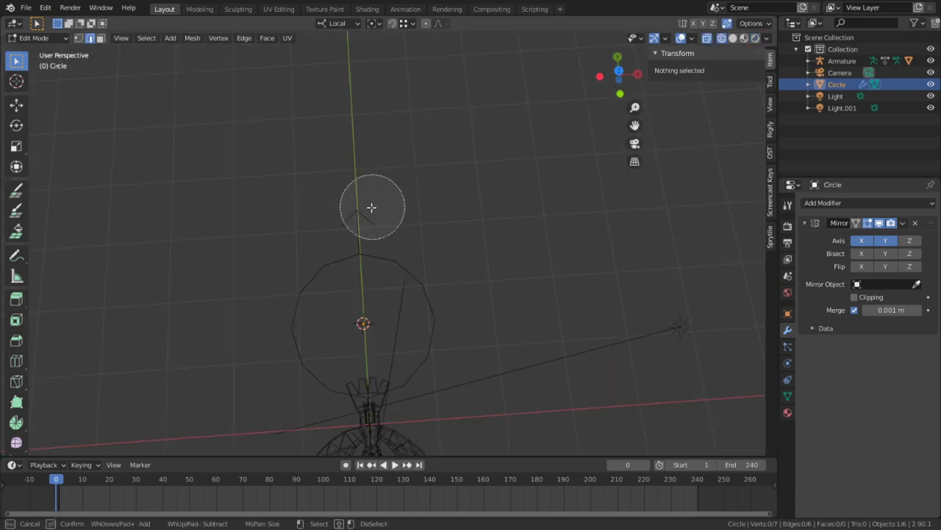
{"action": "left_click_drag", "start_coordinate": [370, 215], "coordinate": [350, 214]}
{"action": "right_click", "coordinate": [341, 208]}
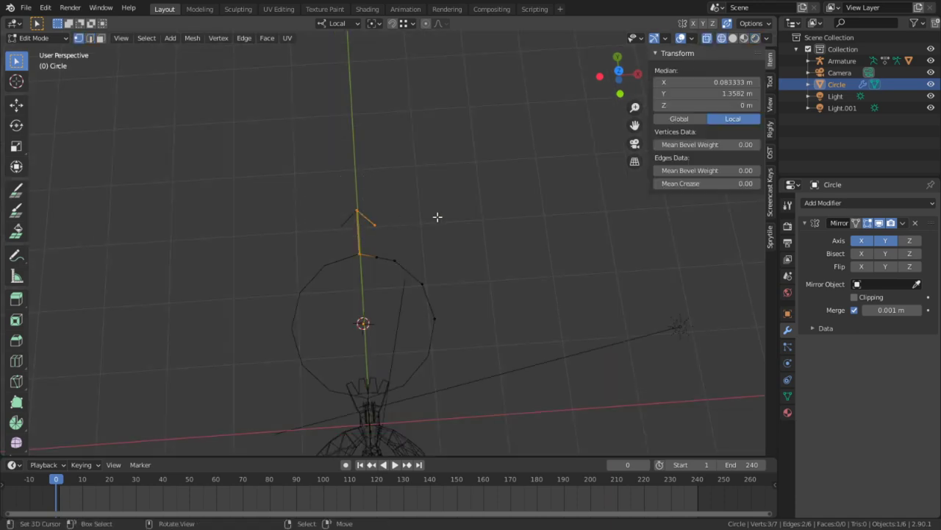
{"action": "key", "text": "KP_7"}
{"action": "key", "text": "shift+d"}
{"action": "left_click", "coordinate": [506, 263]}
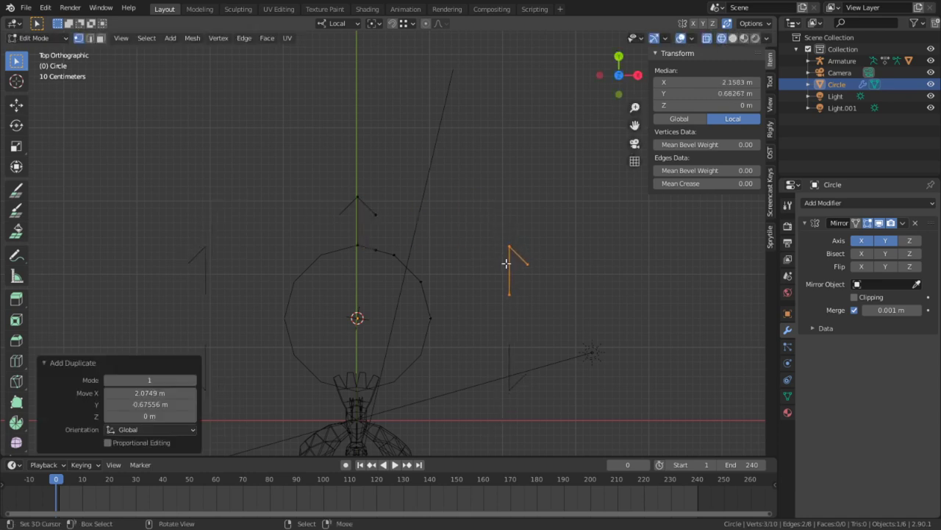
Flip the duplicated arrow by scaling it -1 along X and rotate it 90° in the top view
{"action": "key", "text": "r"}
{"action": "key", "text": "x"}
{"action": "key", "text": "x"}
{"action": "key", "text": "s"}
{"action": "type", "text": "x"}
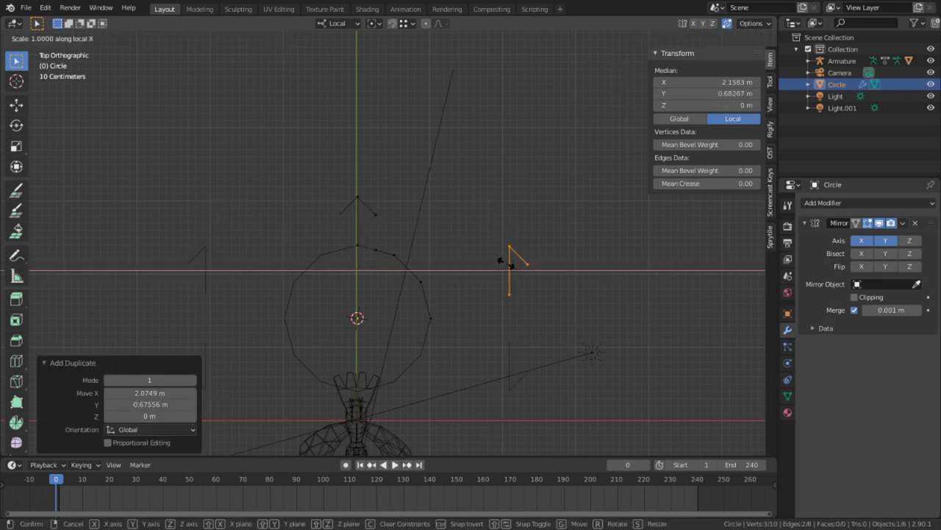
{"action": "type", "text": "-1"}
{"action": "key", "text": "Return"}
{"action": "type", "text": "r"}
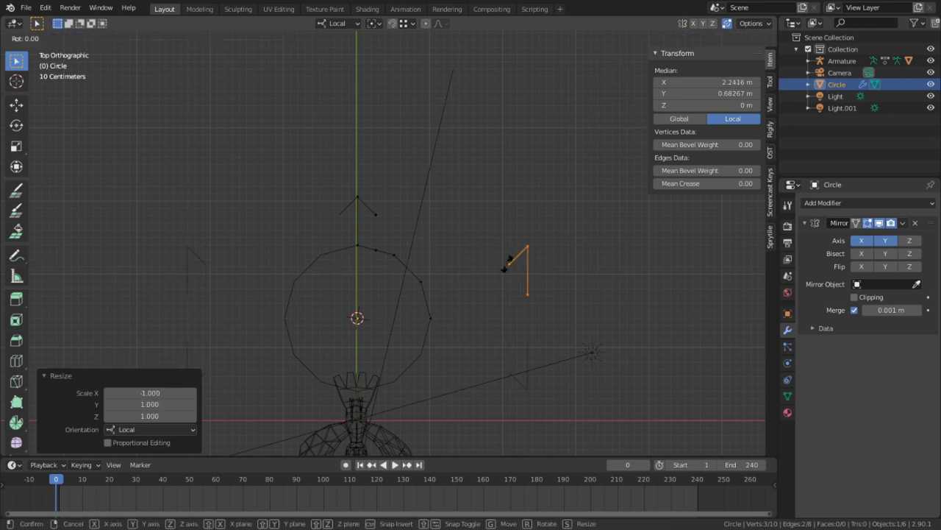
{"action": "type", "text": "90"}
{"action": "key", "text": "Return"}
Enable snapping and move the rotated arrow so its shaft starts at the circle's vertex on the X axis
{"action": "scroll", "coordinate": [418, 358], "scroll_direction": "up", "scroll_amount": 4}
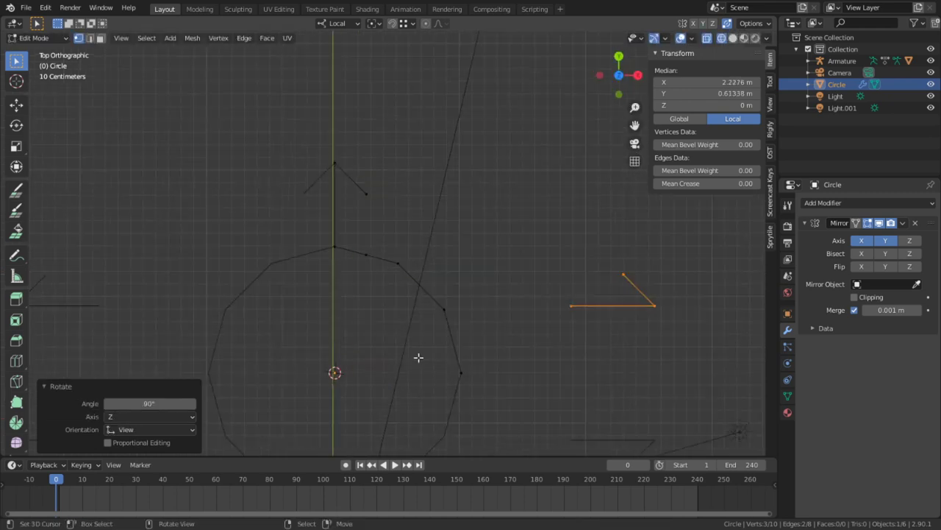
{"action": "middle_click_drag", "start_coordinate": [339, 283], "coordinate": [317, 266], "text": "shift"}
{"action": "key", "text": "shift+Tab"}
{"action": "key", "text": "g"}
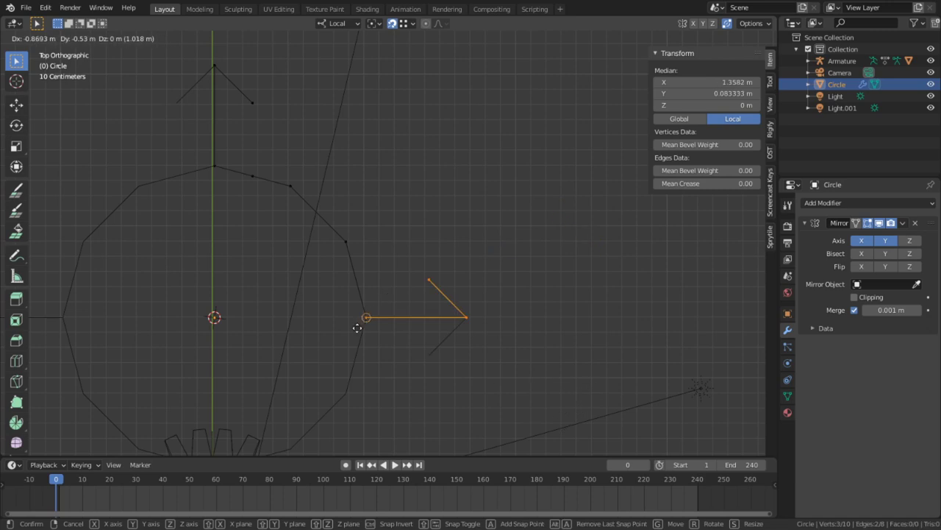
{"action": "left_click", "coordinate": [478, 296]}
Select the whole quarter shape and merge its vertices by distance at 0.0001 m
{"action": "scroll", "coordinate": [477, 296], "scroll_direction": "down", "scroll_amount": 4}
{"action": "key", "text": "a"}
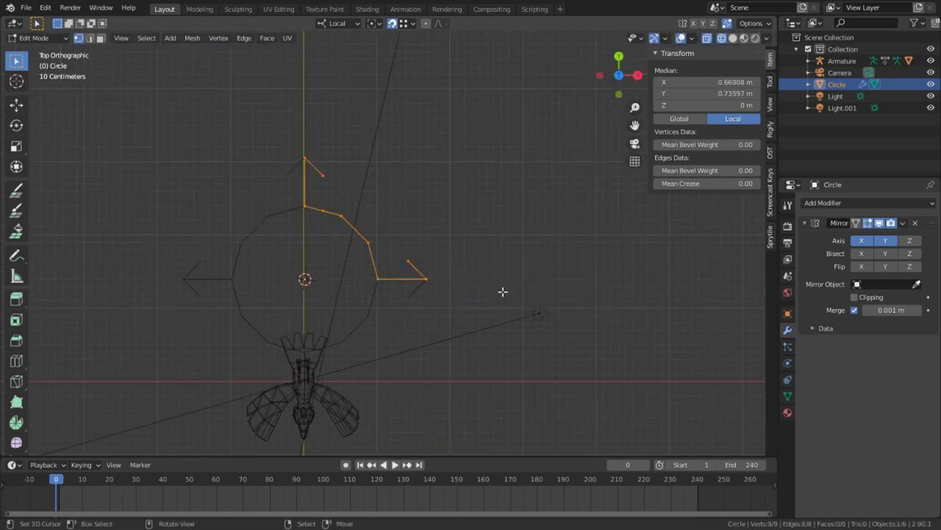
{"action": "key", "text": "m"}
{"action": "key", "text": "Escape"}
{"action": "key", "text": "m"}
{"action": "left_click", "coordinate": [474, 357]}
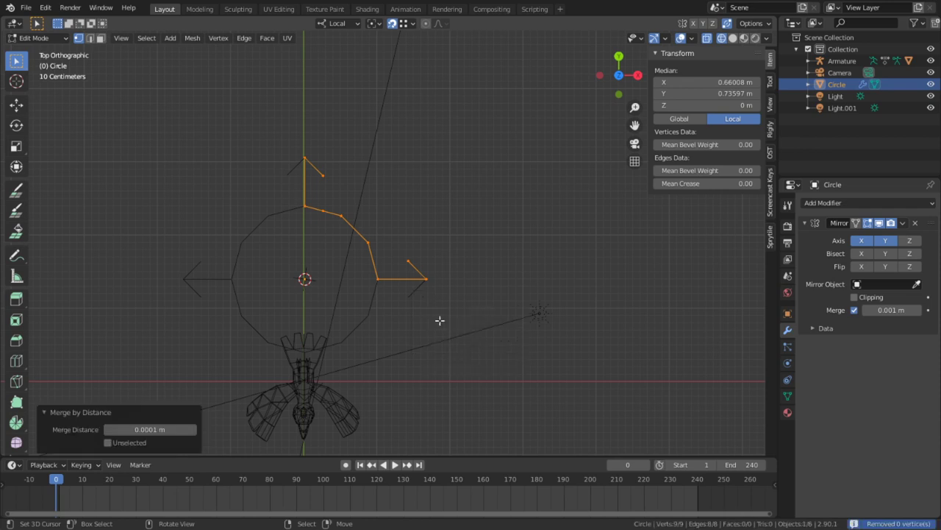
Dissolve the extra subdivision vertex on the arc beside the Y-axis arrow
{"action": "left_click", "coordinate": [324, 211]}
{"action": "key", "text": "ctrl+x"}
{"action": "middle_click_drag", "start_coordinate": [439, 353], "coordinate": [439, 351], "text": "shift"}
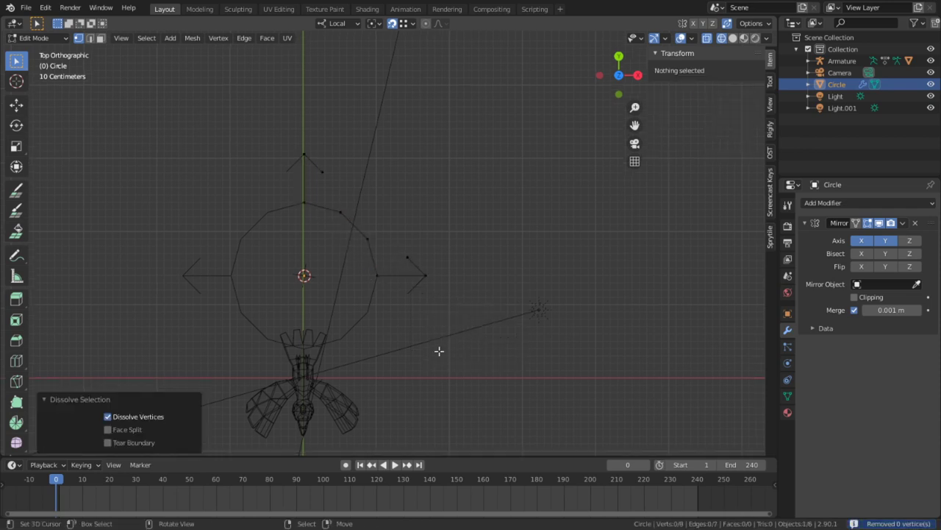
Return the circle to Object Mode and apply its Mirror modifier
{"action": "key", "text": "Tab"}
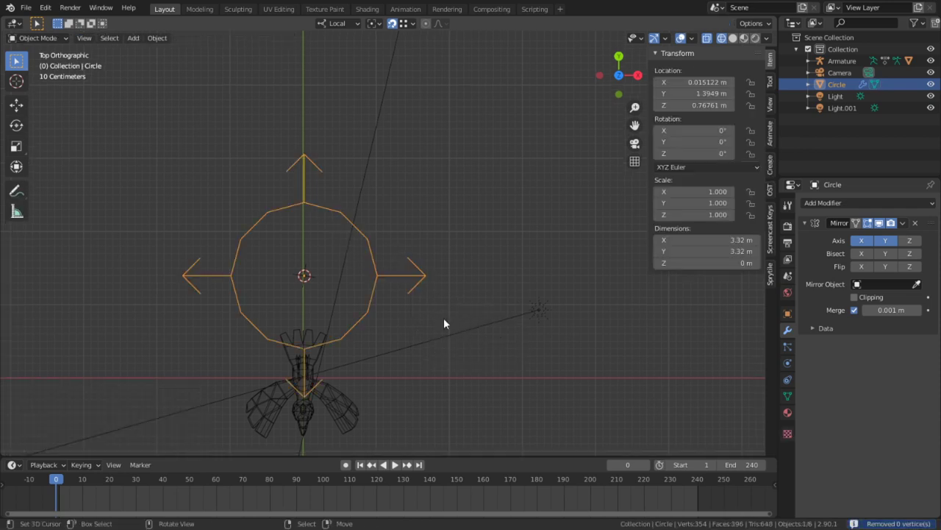
{"action": "left_click", "coordinate": [903, 223]}
{"action": "left_click", "coordinate": [862, 240]}
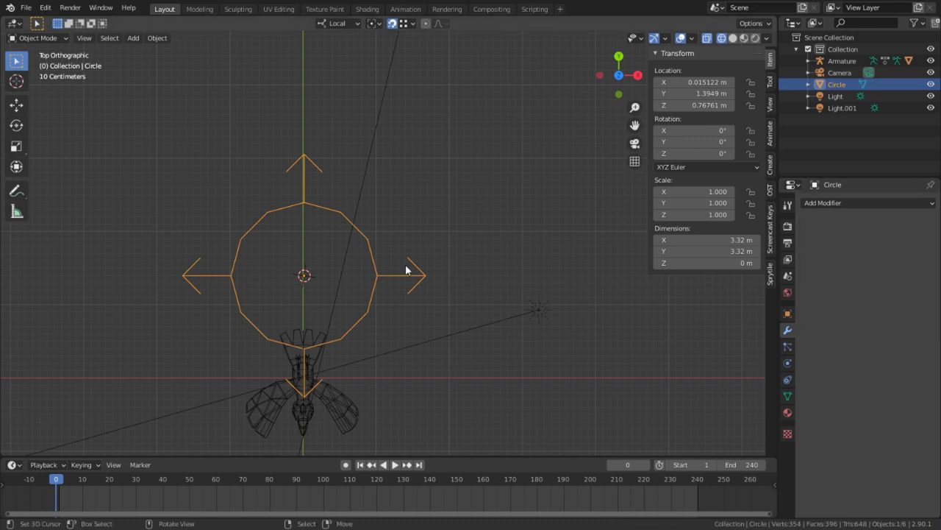
Merge all vertices of the full four-arrow circle by distance at 0.0001 m and return to Object Mode
{"action": "key", "text": "Tab"}
{"action": "scroll", "coordinate": [414, 305], "scroll_direction": "up", "scroll_amount": 2}
{"action": "key", "text": "a"}
{"action": "key", "text": "m"}
{"action": "left_click", "coordinate": [409, 313]}
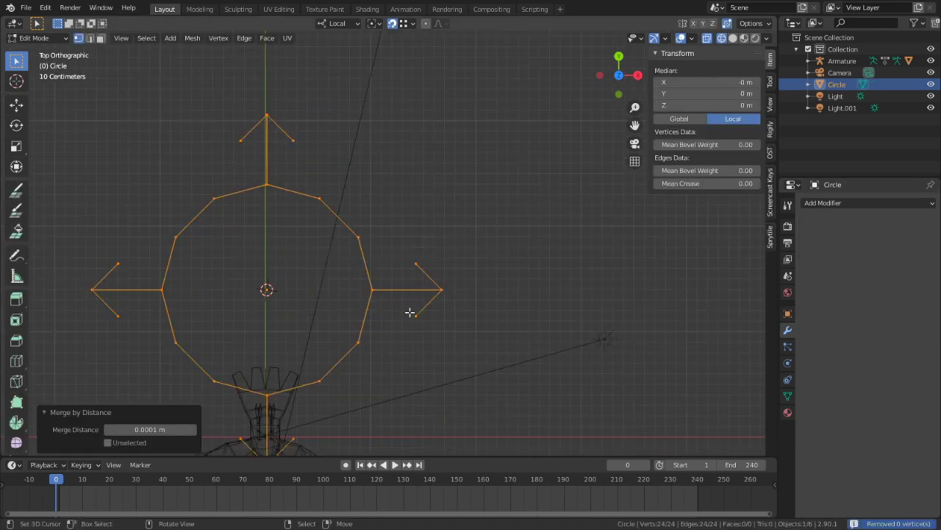
{"action": "key", "text": "Tab"}
Display the scene in solid shading and put the bird's armature into Pose Mode
{"action": "middle_click_drag", "start_coordinate": [399, 324], "coordinate": [328, 284]}
{"action": "left_click", "coordinate": [330, 275]}
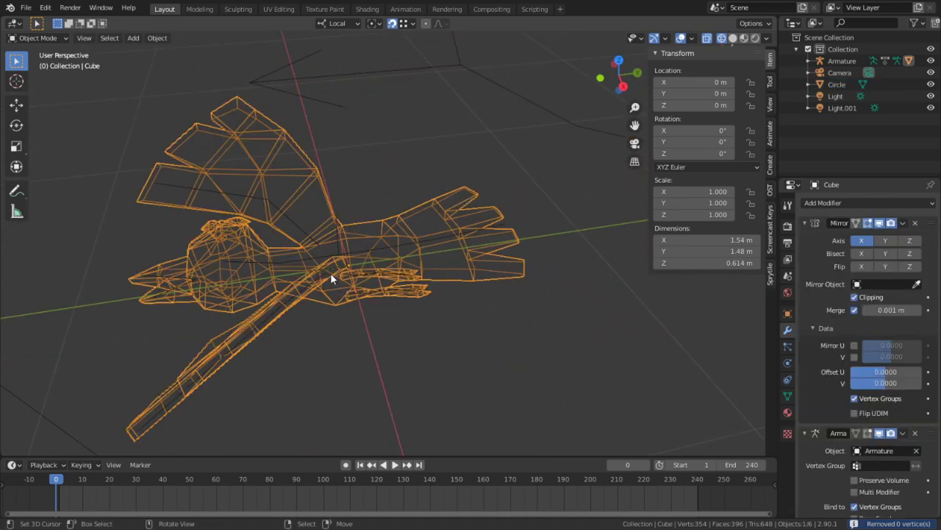
{"action": "key", "text": "ctrl+Tab"}
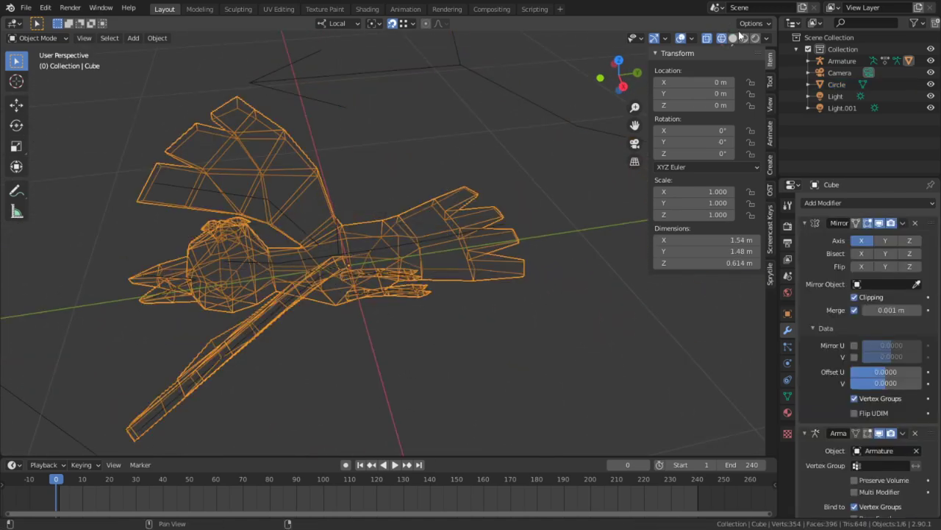
{"action": "left_click", "coordinate": [733, 37]}
{"action": "left_click", "coordinate": [339, 224]}
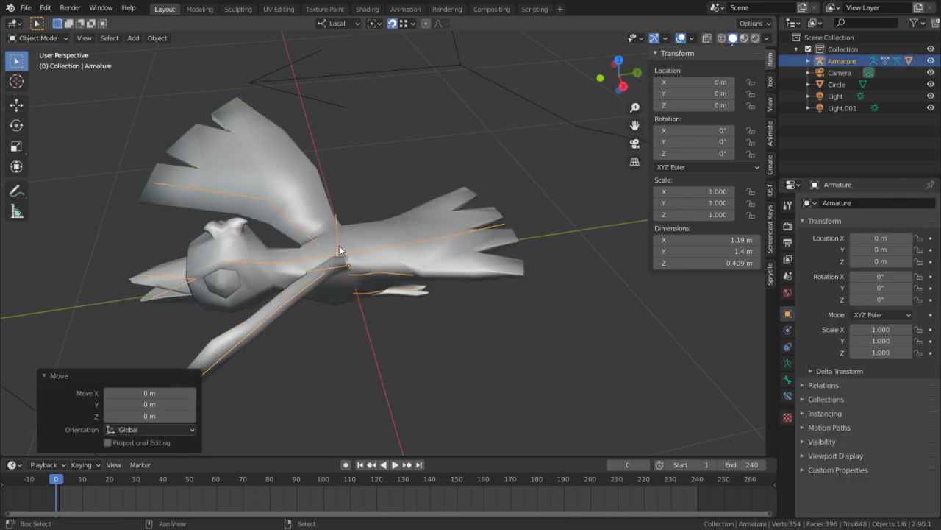
{"action": "key", "text": "ctrl+Tab"}
Select the armature's Root bone inside the bird's body, cancelling any test rotation of Thigh.L
{"action": "left_click", "coordinate": [348, 276]}
{"action": "left_click", "coordinate": [333, 266]}
{"action": "middle_click_drag", "start_coordinate": [353, 270], "coordinate": [374, 210]}
{"action": "scroll", "coordinate": [353, 309], "scroll_direction": "up", "scroll_amount": 4}
{"action": "right_click", "coordinate": [324, 368]}
{"action": "key", "text": "r"}
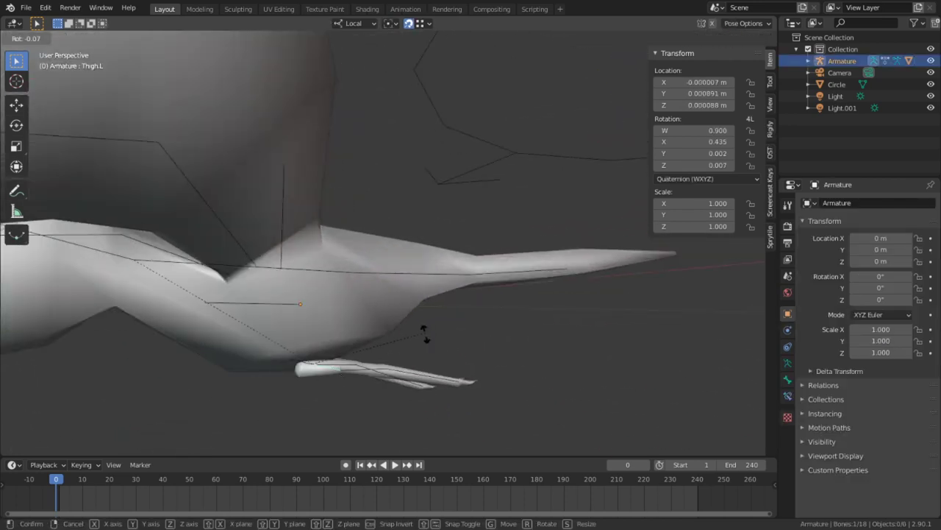
{"action": "right_click", "coordinate": [360, 344]}
{"action": "right_click", "coordinate": [267, 316]}
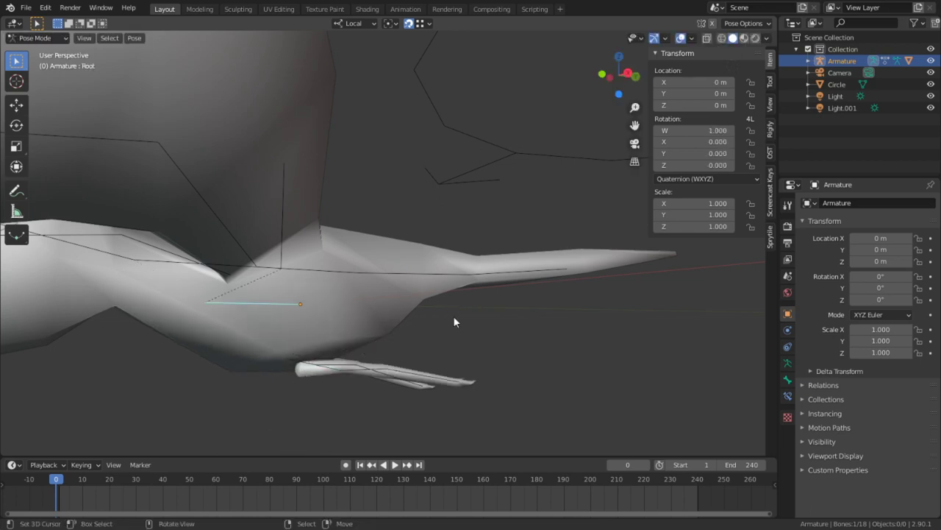
Assign the Circle mesh as the Root bone's custom shape object in its viewport display settings and deselect the bone
{"action": "left_click", "coordinate": [790, 378]}
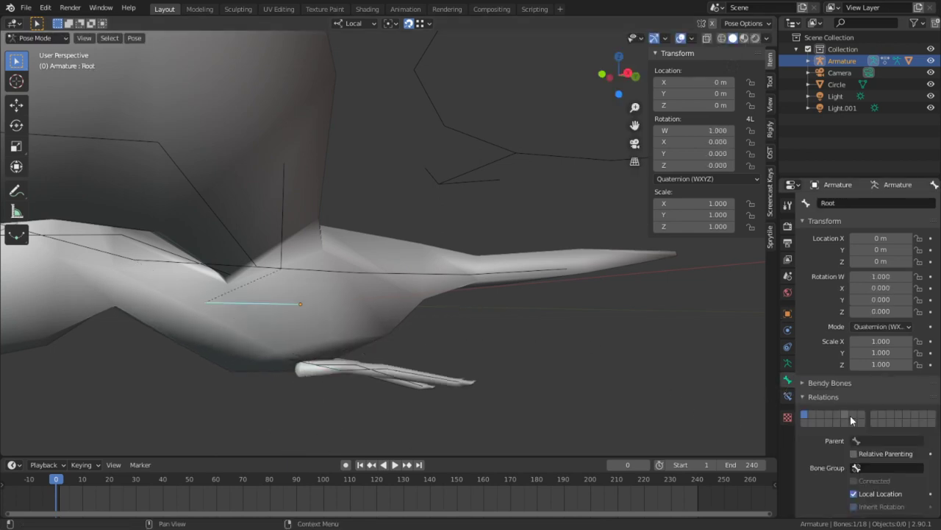
{"action": "scroll", "coordinate": [854, 434], "scroll_direction": "down", "scroll_amount": 4}
{"action": "left_click", "coordinate": [823, 462]}
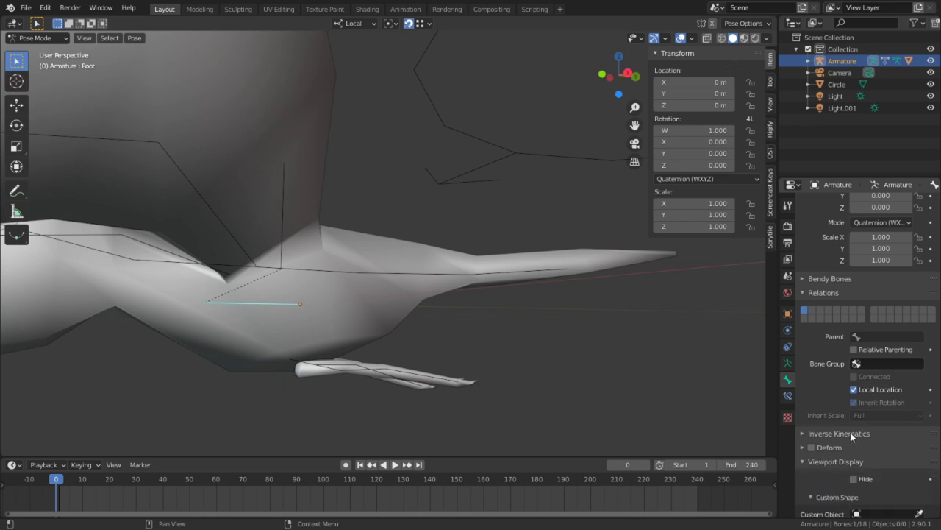
{"action": "scroll", "coordinate": [851, 431], "scroll_direction": "down", "scroll_amount": 3}
{"action": "left_click", "coordinate": [925, 420]}
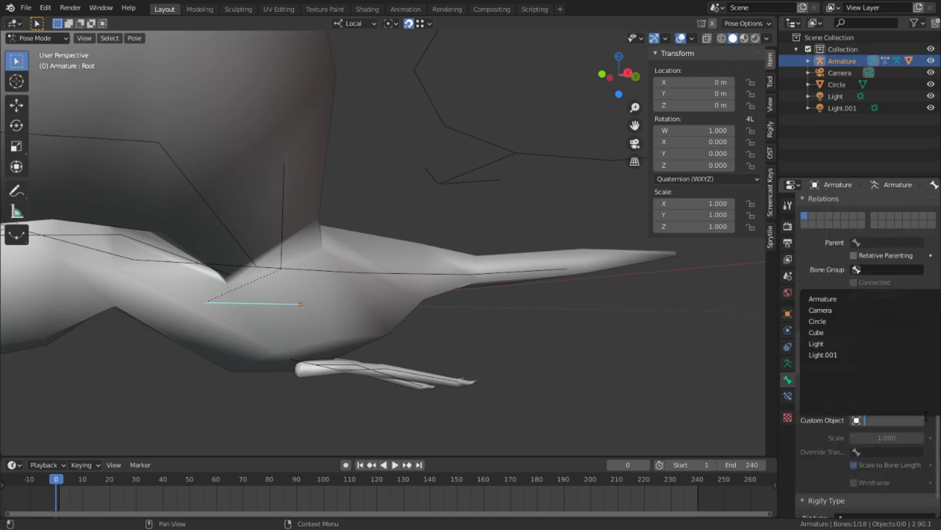
{"action": "key", "text": "Escape"}
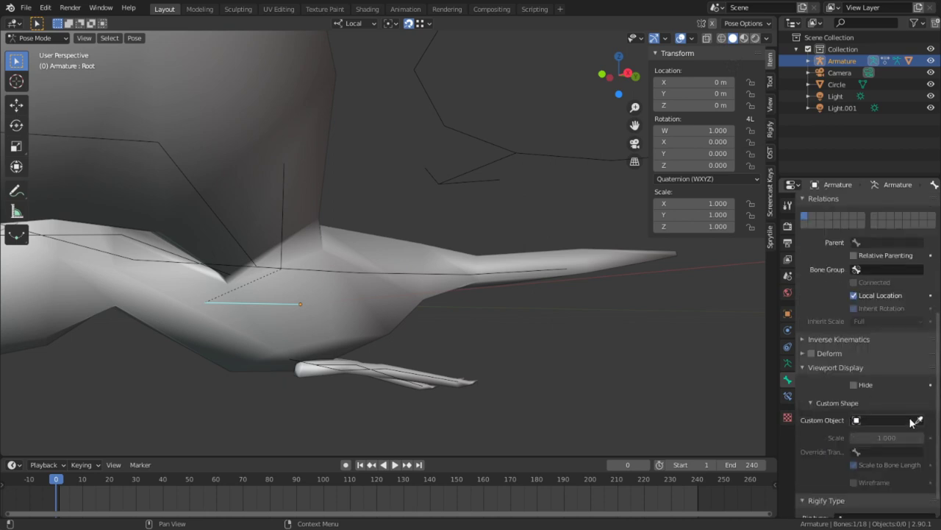
{"action": "left_click", "coordinate": [919, 420]}
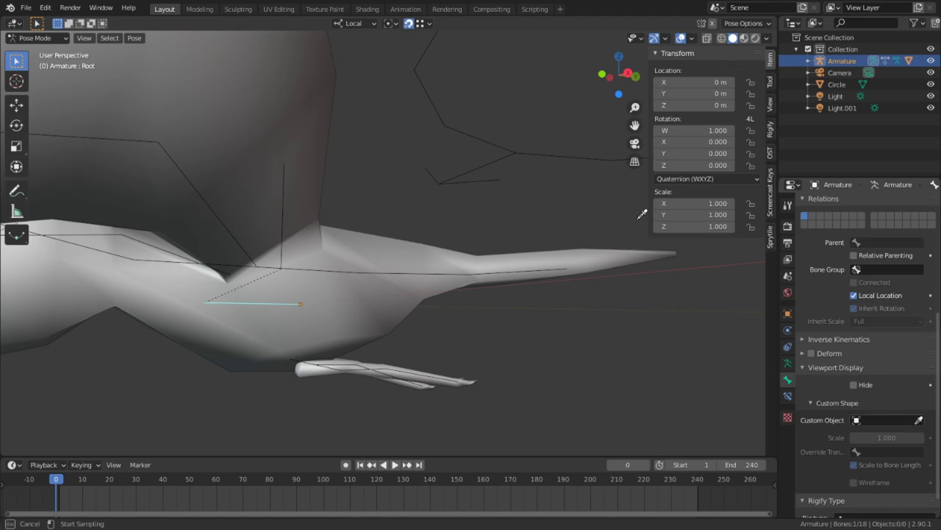
{"action": "left_click", "coordinate": [471, 123]}
{"action": "middle_click_drag", "start_coordinate": [469, 191], "coordinate": [513, 187]}
{"action": "left_click", "coordinate": [517, 194]}
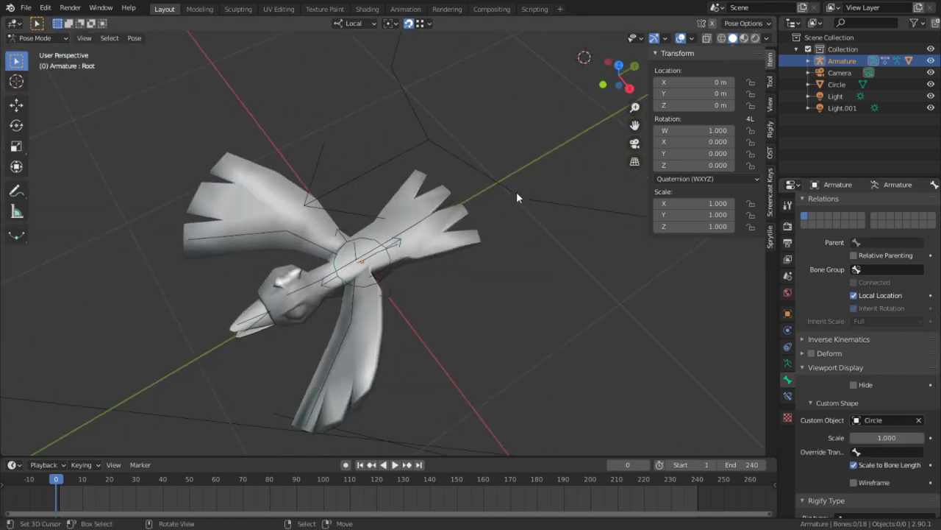
{"action": "scroll", "coordinate": [515, 213], "scroll_direction": "down", "scroll_amount": 4}
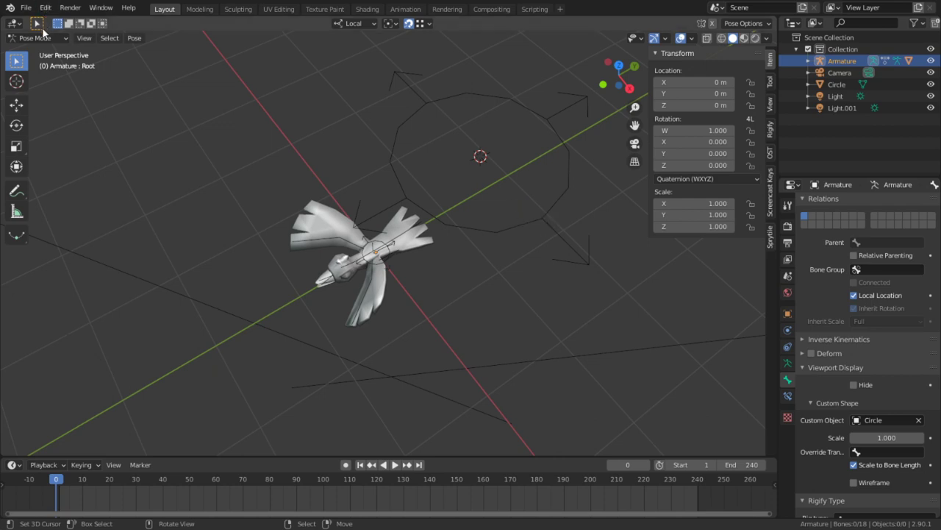
Switch the armature to Object Mode and scale the Circle object down to about 0.189
{"action": "left_click", "coordinate": [38, 37]}
{"action": "left_click", "coordinate": [30, 49]}
{"action": "left_click", "coordinate": [518, 221]}
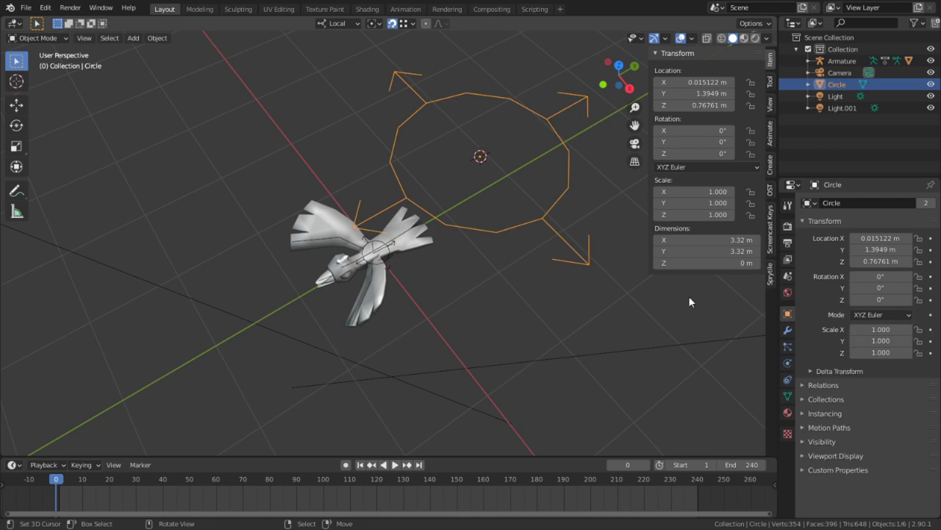
{"action": "key", "text": "s"}
{"action": "left_click", "coordinate": [516, 182]}
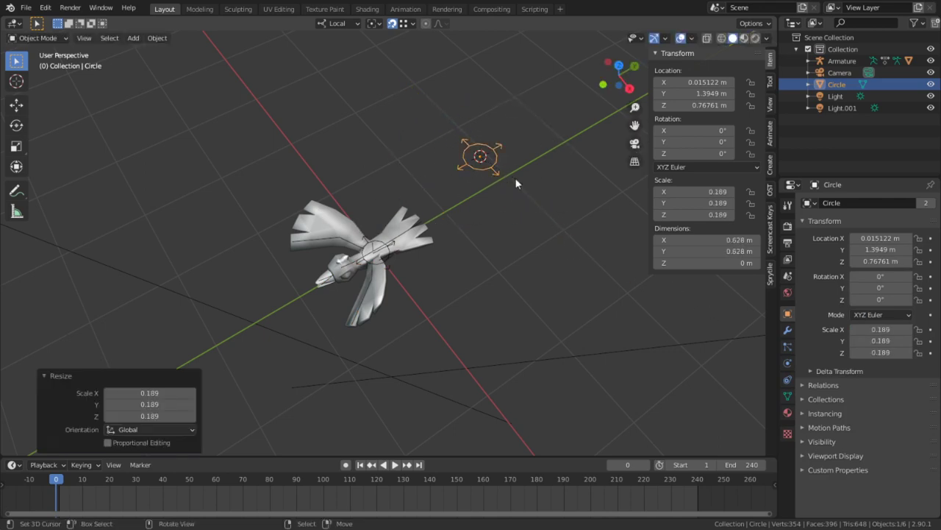
Scale up the whole circle mesh in Edit Mode until the bone's control shape surrounds the bird's body, and return to Object Mode
{"action": "key", "text": "Tab"}
{"action": "key", "text": "s"}
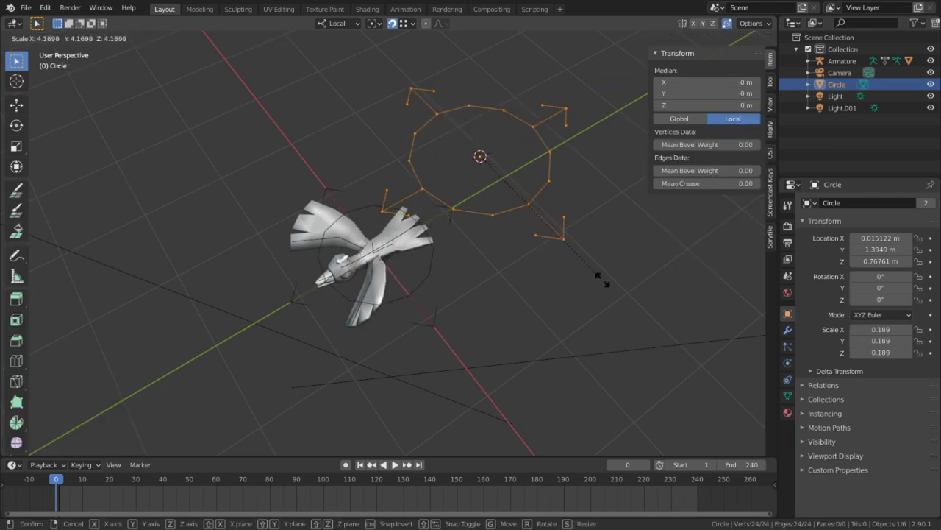
{"action": "left_click", "coordinate": [614, 298]}
{"action": "key", "text": "Tab"}
Shrink the Circle object to a scale of about 0.019 and clear its location to the world origin
{"action": "key", "text": "s"}
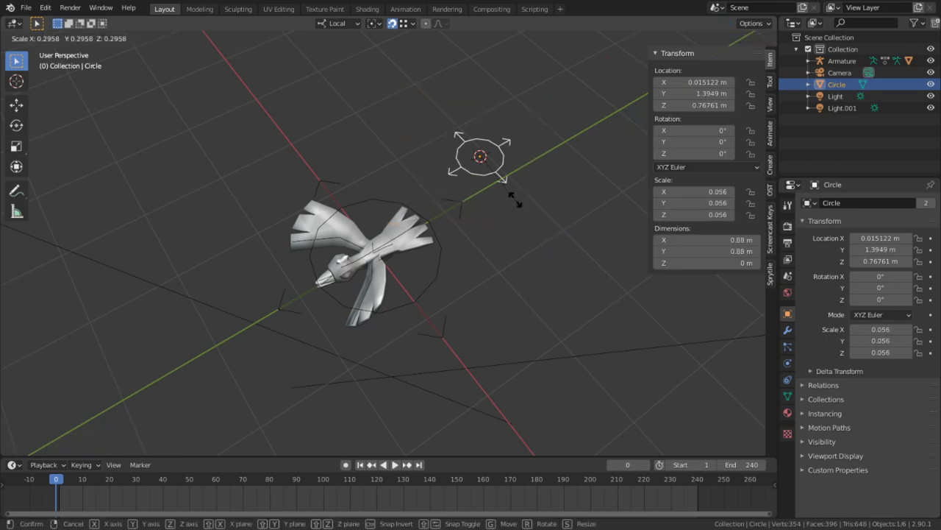
{"action": "left_click", "coordinate": [489, 177]}
{"action": "middle_click_drag", "start_coordinate": [471, 245], "coordinate": [536, 228]}
{"action": "scroll", "coordinate": [521, 254], "scroll_direction": "up", "scroll_amount": 2}
{"action": "key", "text": "alt+g"}
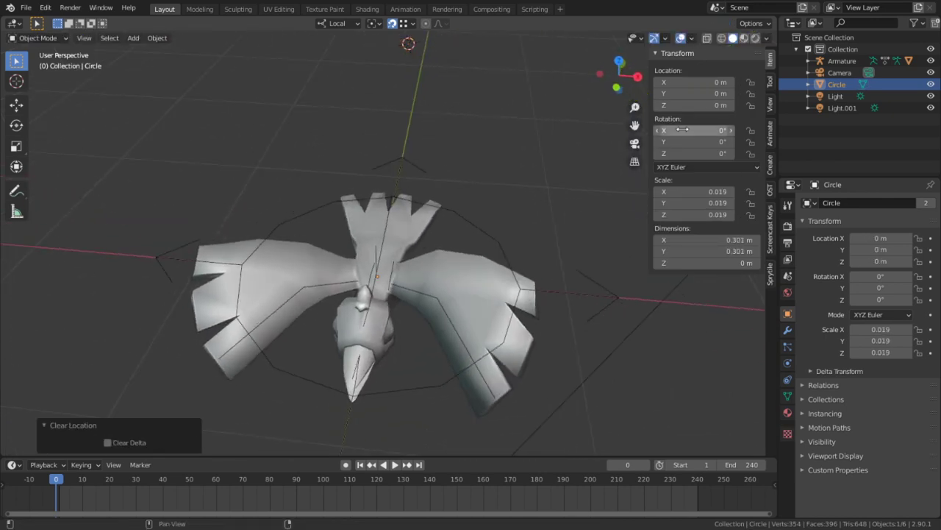
Rename the Circle object as WGT-Root
{"action": "double_click", "coordinate": [829, 86]}
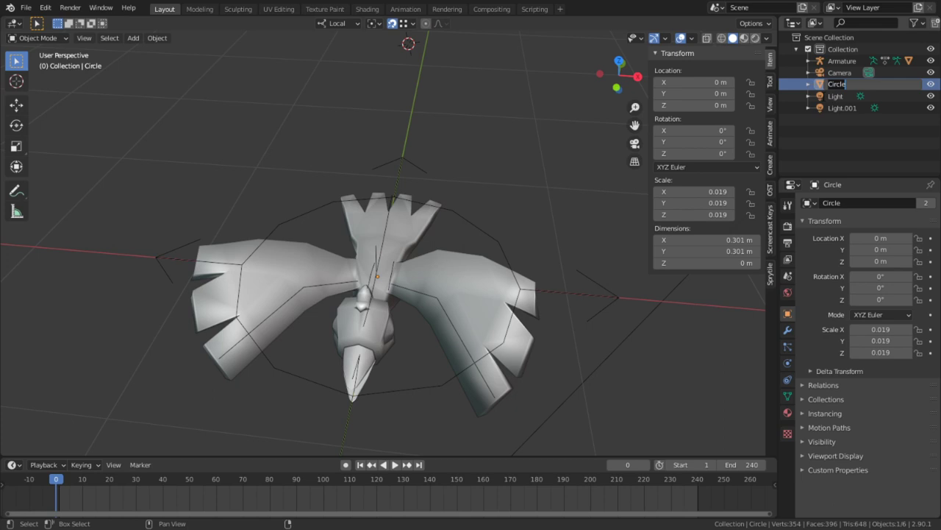
{"action": "type", "text": "W"}
{"action": "type", "text": "GT"}
{"action": "type", "text": "_"}
{"action": "type", "text": "-Roo"}
{"action": "type", "text": "t"}
{"action": "key", "text": "Return"}
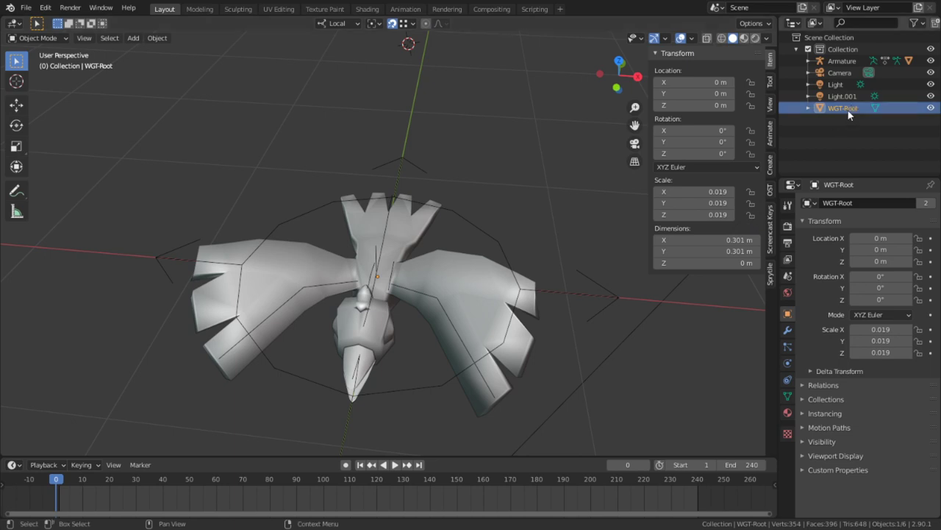
Move WGT-Root into a new collection named Widgets and exclude that collection from the view layer
{"action": "key", "text": "m"}
{"action": "left_click", "coordinate": [491, 130]}
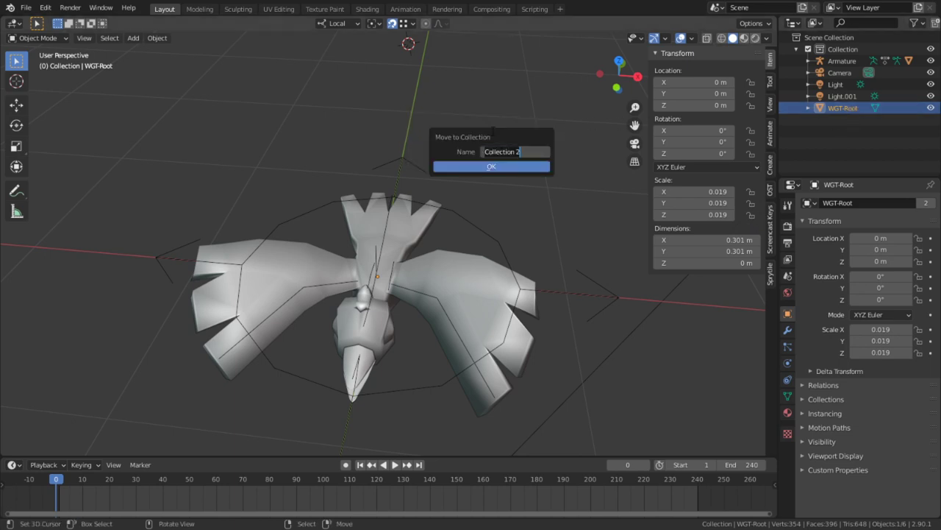
{"action": "type", "text": "wid"}
{"action": "key", "text": "BackSpace"}
{"action": "key", "text": "BackSpace"}
{"action": "type", "text": "Widgets"}
{"action": "key", "text": "Return"}
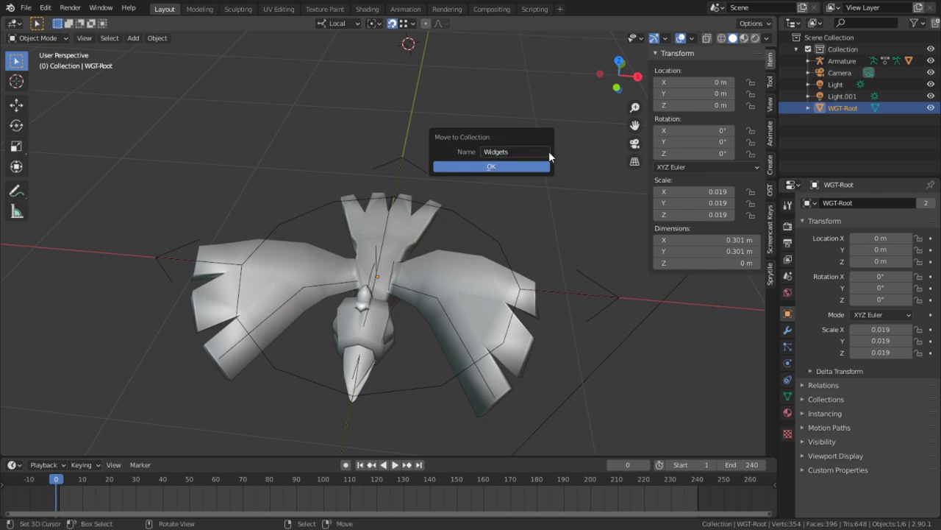
{"action": "key", "text": "Return"}
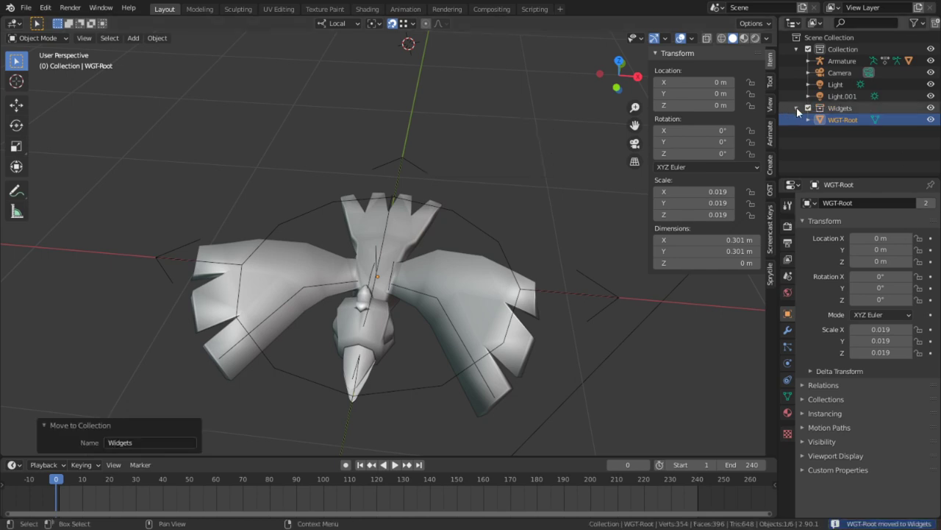
{"action": "left_click", "coordinate": [797, 109]}
{"action": "left_click", "coordinate": [807, 109]}
Put the bird's armature into Pose Mode and select the Root bone by its four-arrow circle control
{"action": "middle_click_drag", "start_coordinate": [565, 188], "coordinate": [442, 311]}
{"action": "left_click", "coordinate": [421, 312]}
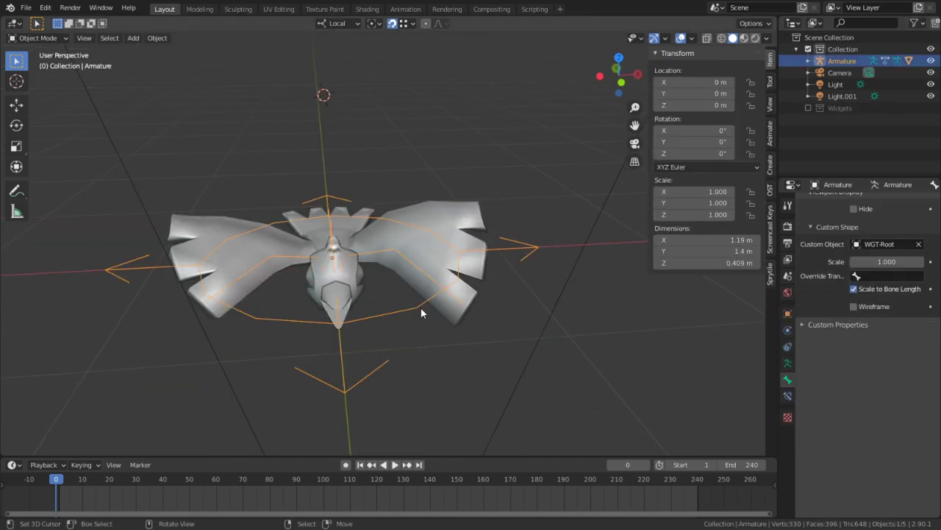
{"action": "scroll", "coordinate": [904, 373], "scroll_direction": "up", "scroll_amount": 6}
{"action": "key", "text": "ctrl+Tab"}
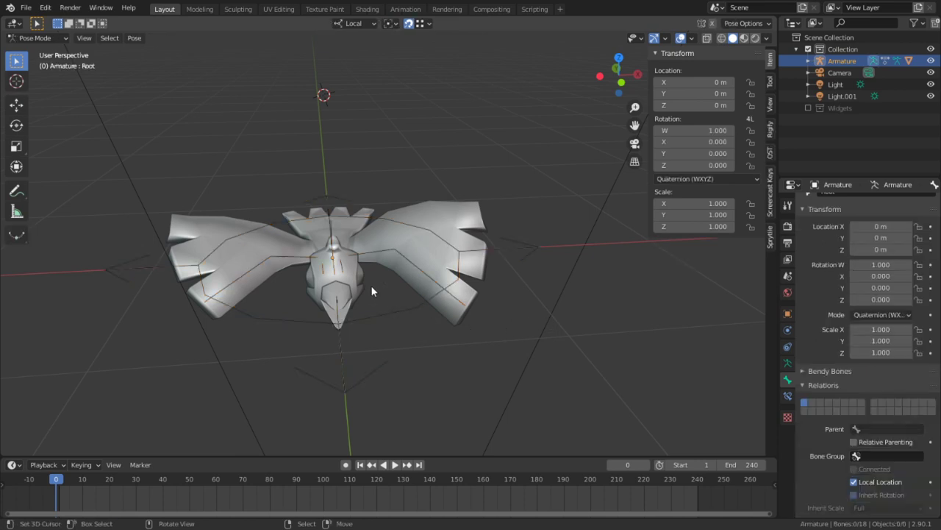
{"action": "left_click", "coordinate": [380, 324]}
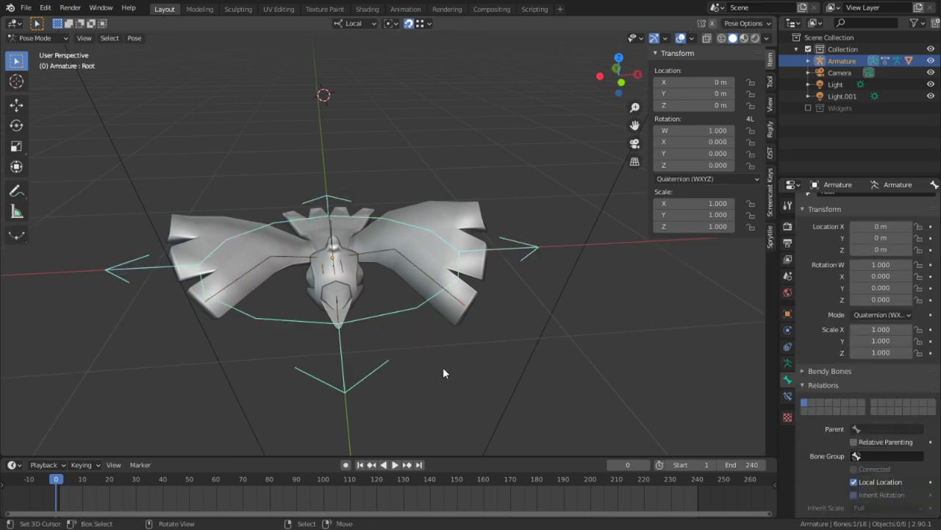
{"action": "middle_click_drag", "start_coordinate": [328, 349], "coordinate": [271, 341]}
{"action": "scroll", "coordinate": [398, 306], "scroll_direction": "up", "scroll_amount": 2}
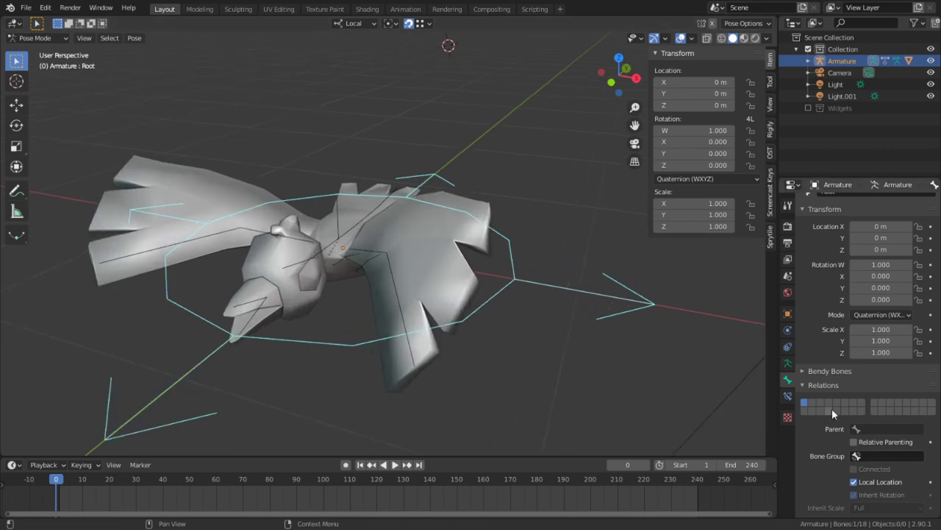
Look through the bone settings, armature settings and viewport sidebar for the option that controls bone group colours
{"action": "scroll", "coordinate": [904, 392], "scroll_direction": "down", "scroll_amount": 5}
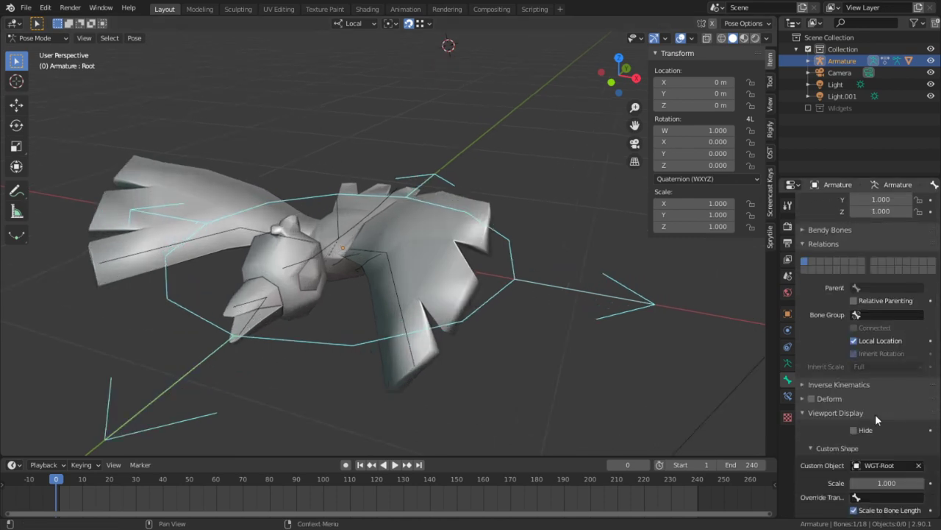
{"action": "scroll", "coordinate": [876, 414], "scroll_direction": "down", "scroll_amount": 3}
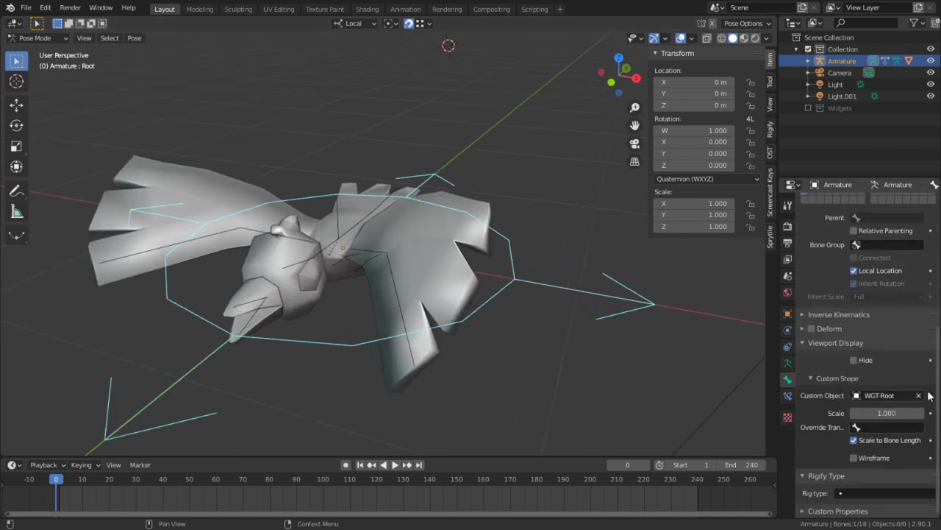
{"action": "left_click", "coordinate": [787, 363]}
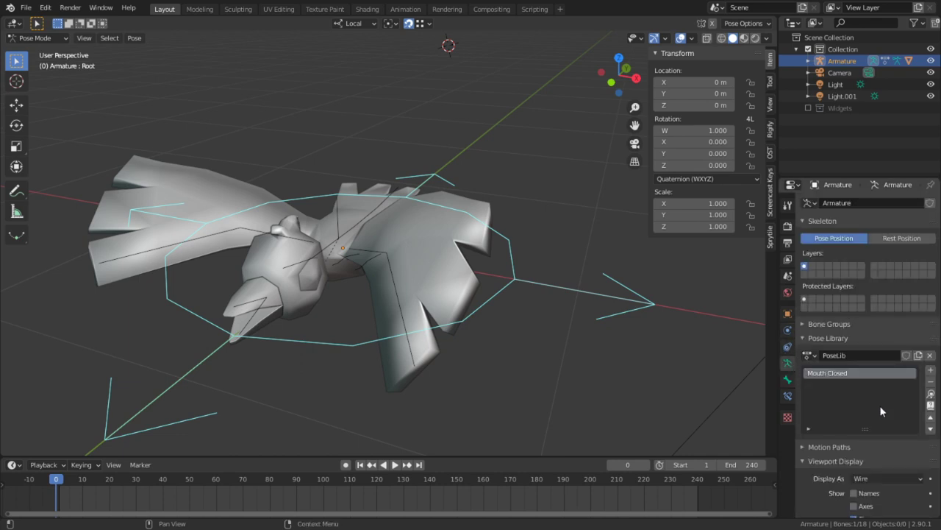
{"action": "scroll", "coordinate": [876, 427], "scroll_direction": "down", "scroll_amount": 4}
{"action": "scroll", "coordinate": [876, 436], "scroll_direction": "down", "scroll_amount": 1}
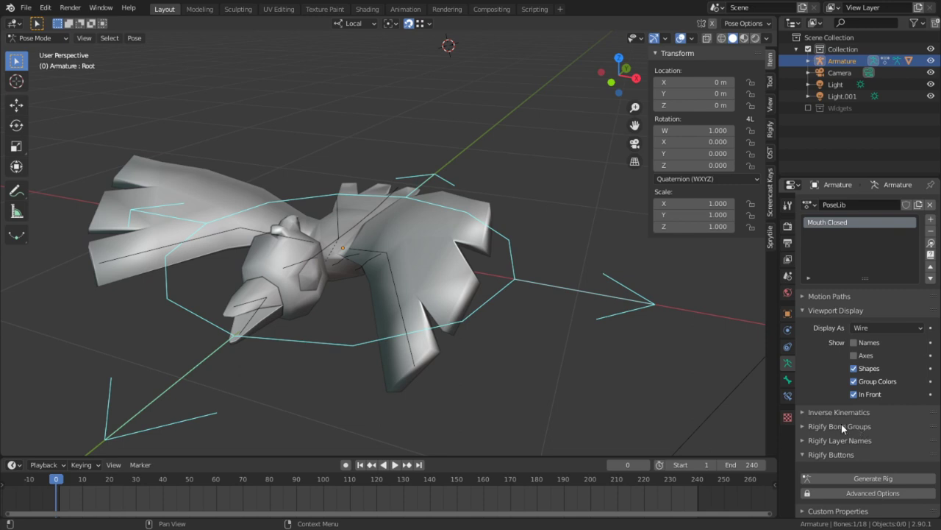
{"action": "left_click", "coordinate": [841, 423]}
{"action": "scroll", "coordinate": [849, 419], "scroll_direction": "down", "scroll_amount": 4}
{"action": "scroll", "coordinate": [886, 360], "scroll_direction": "up", "scroll_amount": 9}
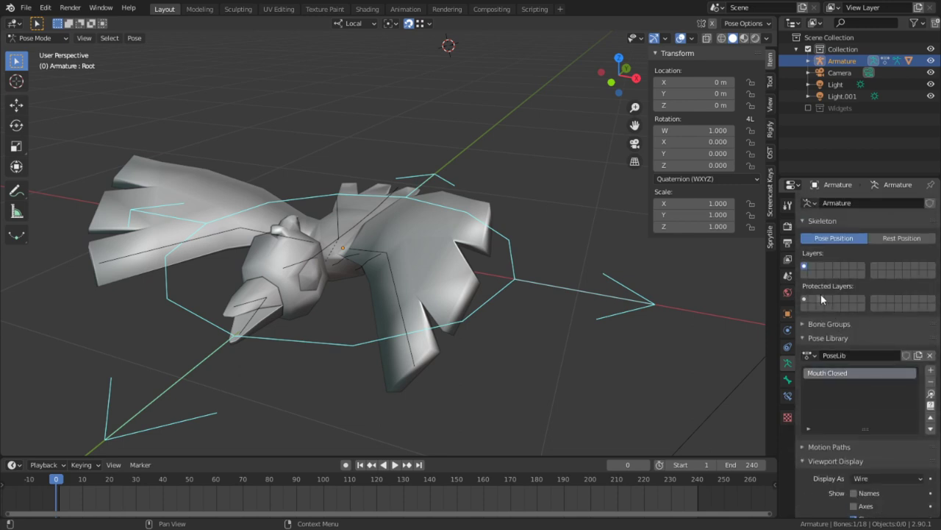
{"action": "left_click", "coordinate": [770, 81]}
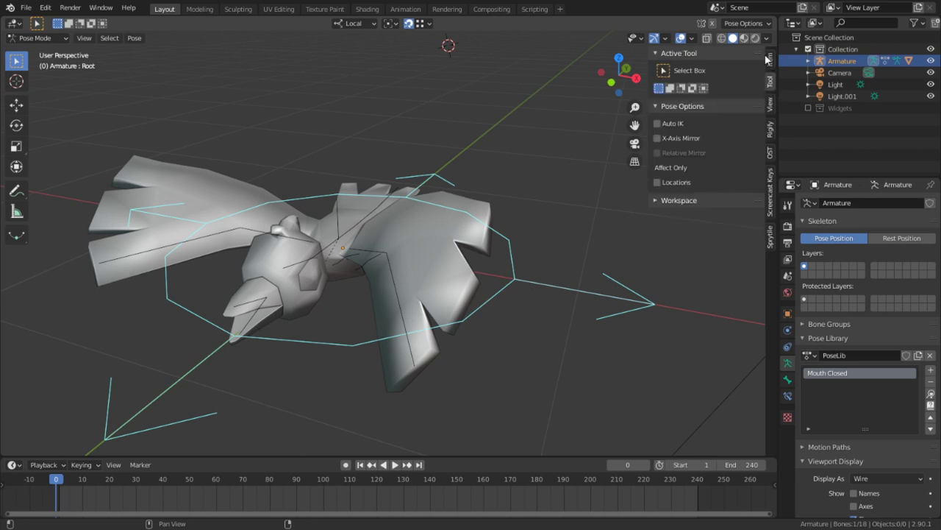
{"action": "left_click", "coordinate": [769, 59]}
{"action": "left_click", "coordinate": [772, 106]}
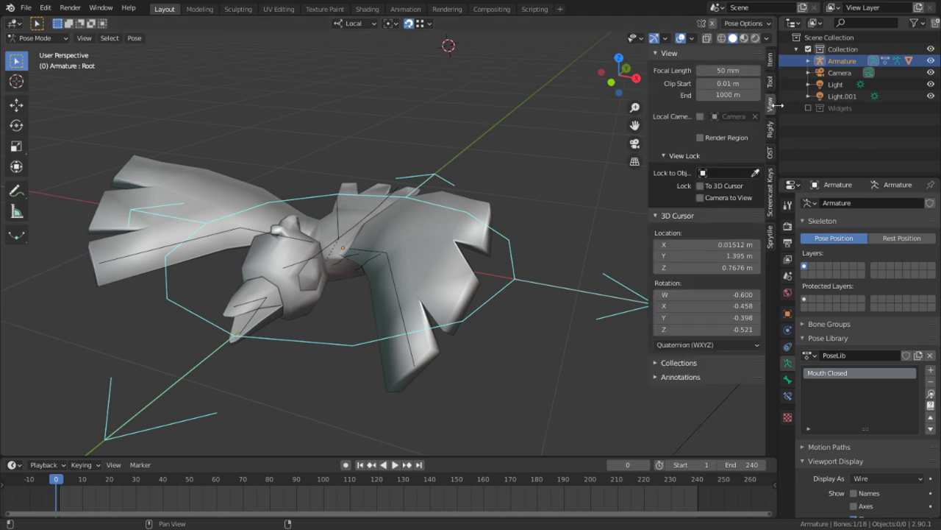
{"action": "left_click", "coordinate": [770, 128]}
{"action": "scroll", "coordinate": [868, 397], "scroll_direction": "down", "scroll_amount": 4}
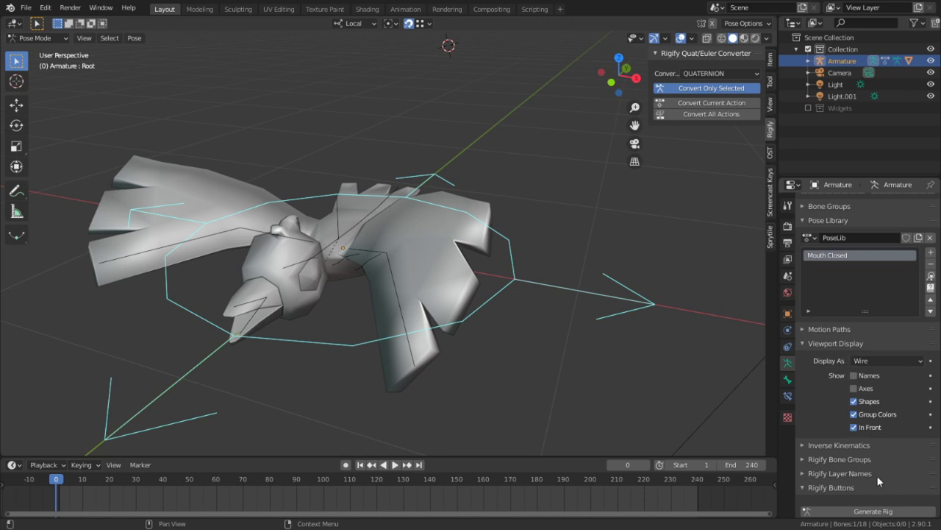
{"action": "scroll", "coordinate": [877, 478], "scroll_direction": "down", "scroll_amount": 1}
{"action": "scroll", "coordinate": [900, 459], "scroll_direction": "up", "scroll_amount": 5}
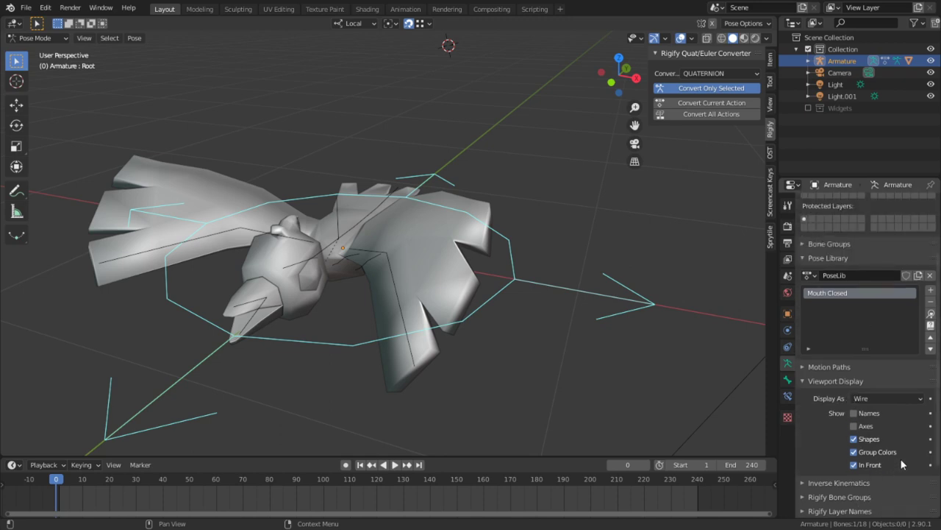
Add a bone group to the armature and name it Root
{"action": "left_click", "coordinate": [827, 324]}
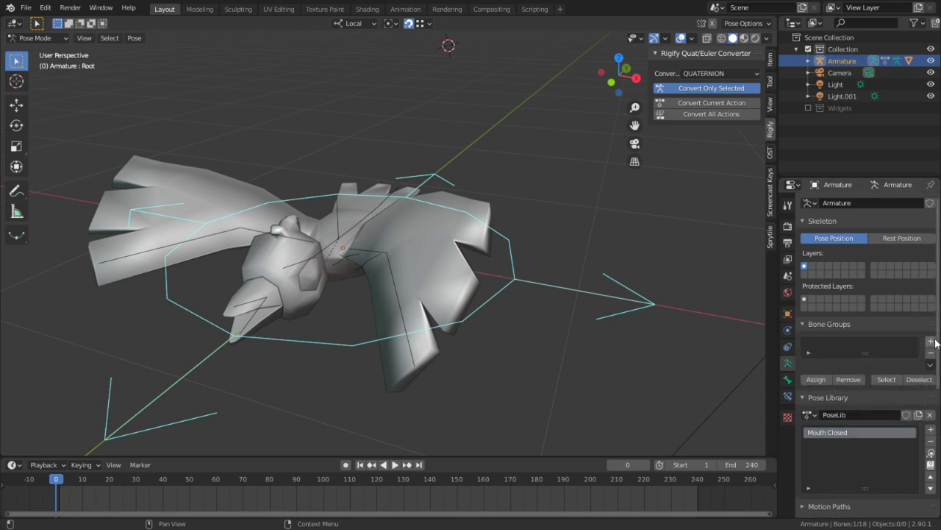
{"action": "left_click", "coordinate": [930, 341]}
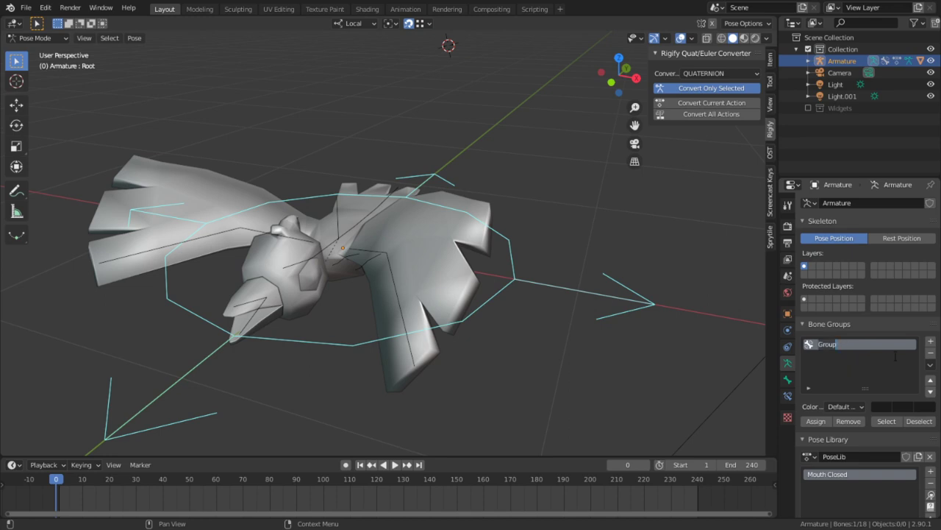
{"action": "type", "text": "Root"}
{"action": "key", "text": "Return"}
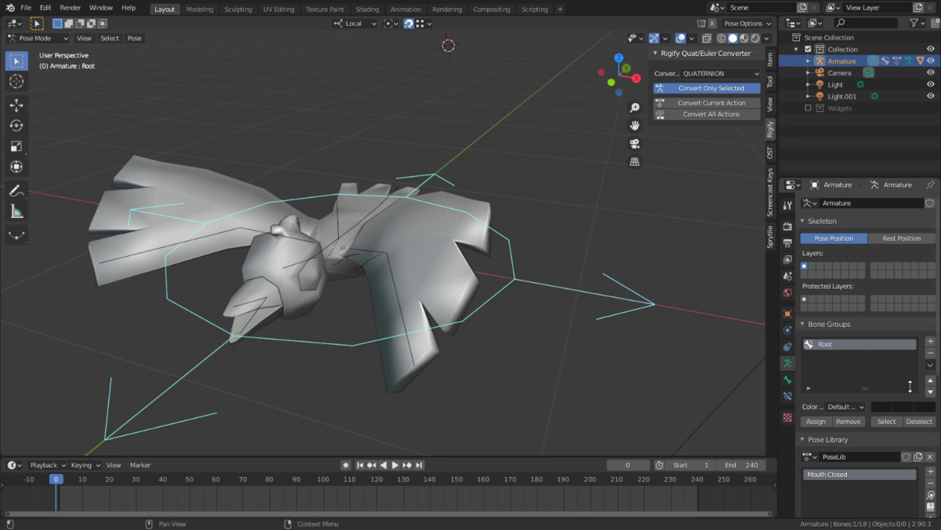
Give the Root bone group the 06 - Theme Color Set and assign the selected Root bone to it
{"action": "left_click", "coordinate": [861, 409]}
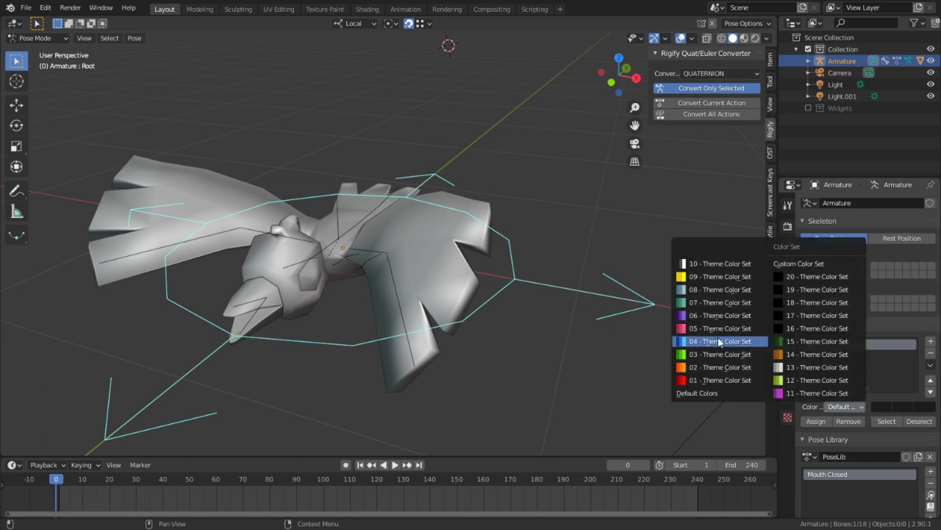
{"action": "left_click", "coordinate": [704, 315]}
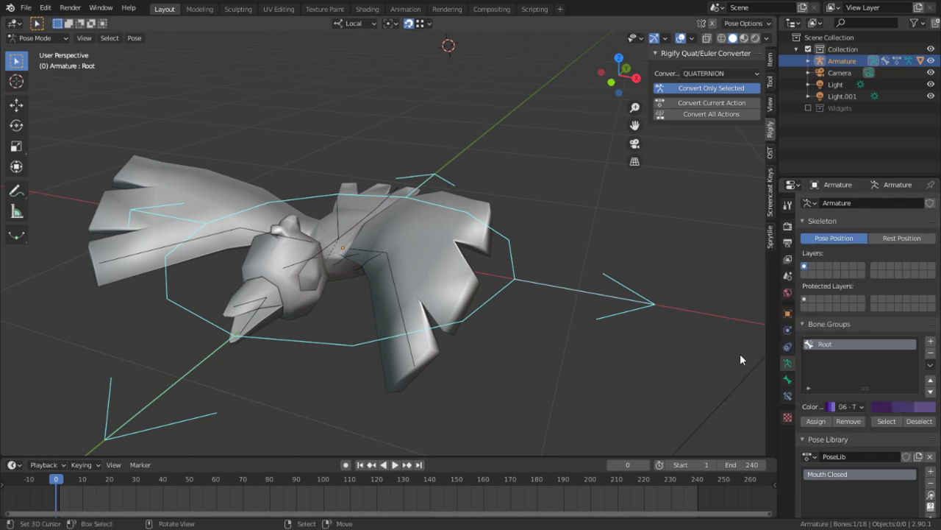
{"action": "left_click", "coordinate": [823, 425]}
Reselect the Root control in Pose Mode after a brief look at Edit Mode, then test moving it and cancel the move
{"action": "middle_click_drag", "start_coordinate": [462, 279], "coordinate": [416, 267]}
{"action": "key", "text": "Tab"}
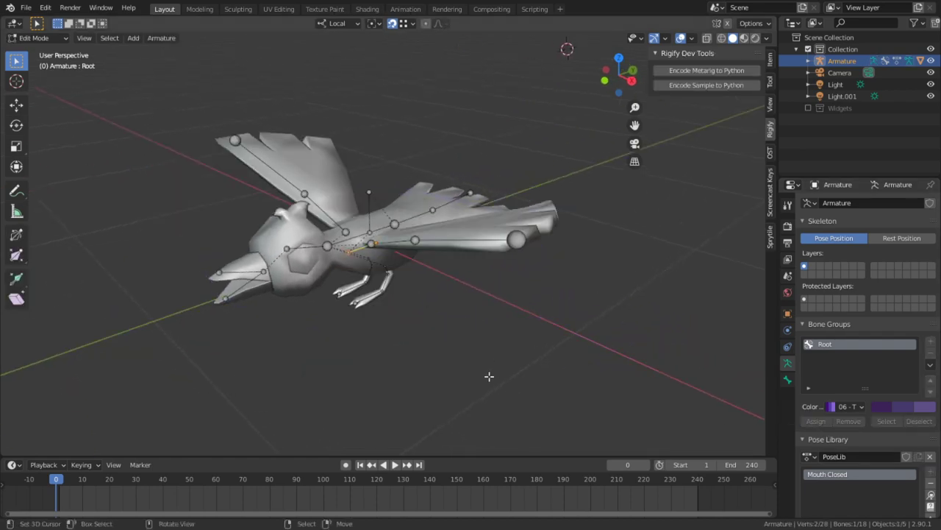
{"action": "key", "text": "Tab"}
{"action": "key", "text": "alt+a"}
{"action": "left_click", "coordinate": [500, 323]}
{"action": "key", "text": "g"}
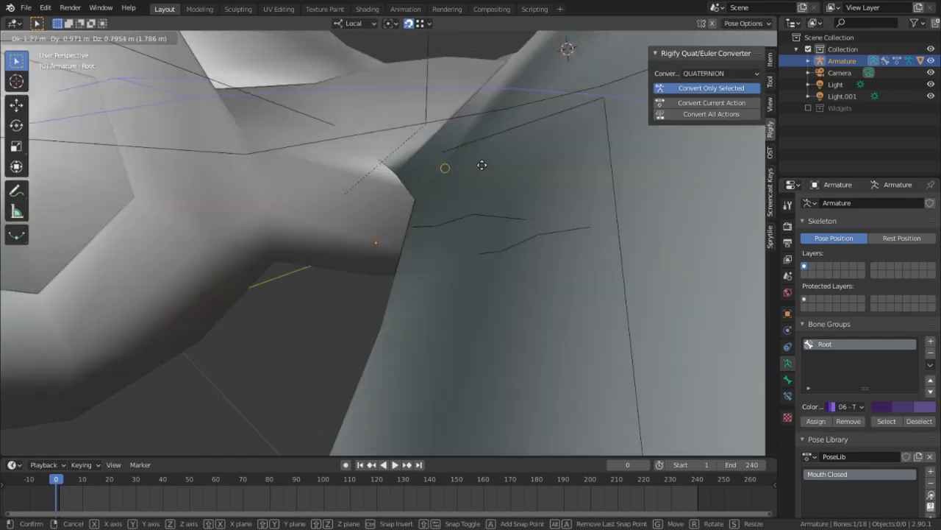
{"action": "key", "text": "Escape"}
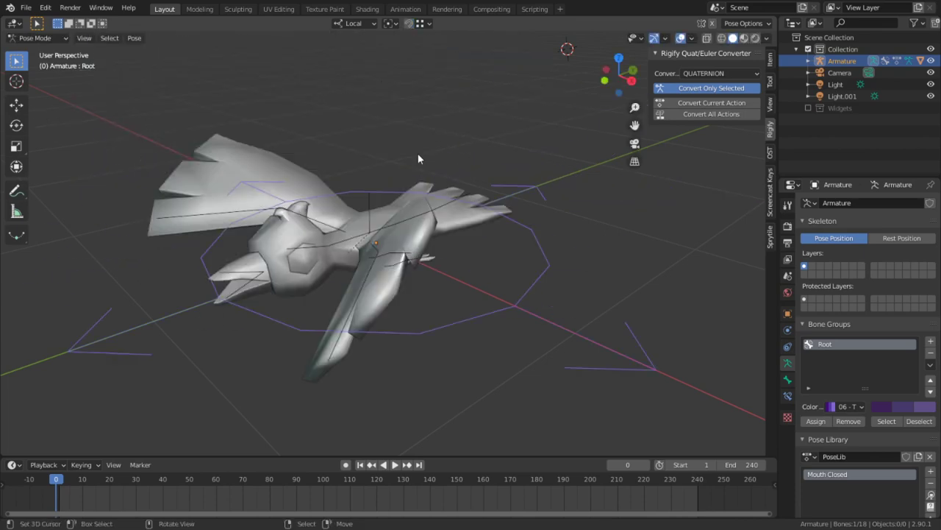
Select the RotatorControl bone standing upright above the bird's body
{"action": "middle_click_drag", "start_coordinate": [449, 252], "coordinate": [338, 193]}
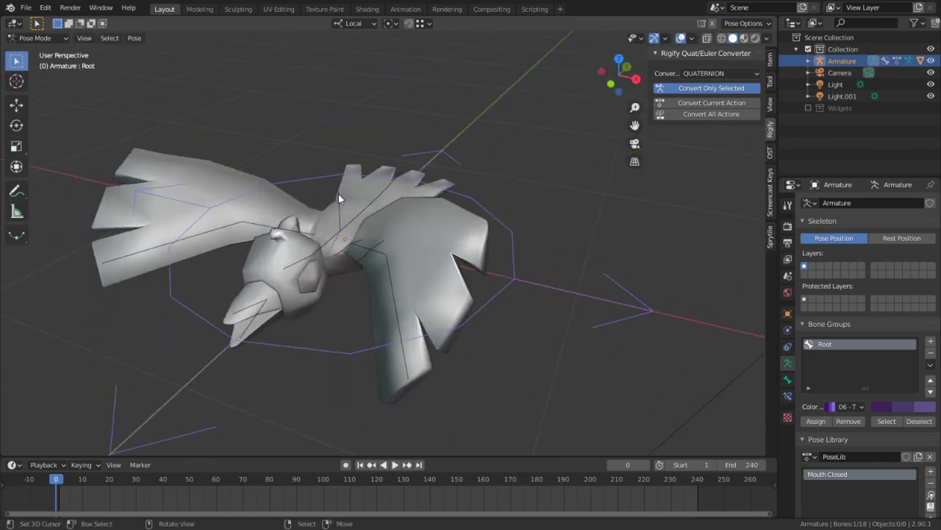
{"action": "left_click", "coordinate": [338, 194]}
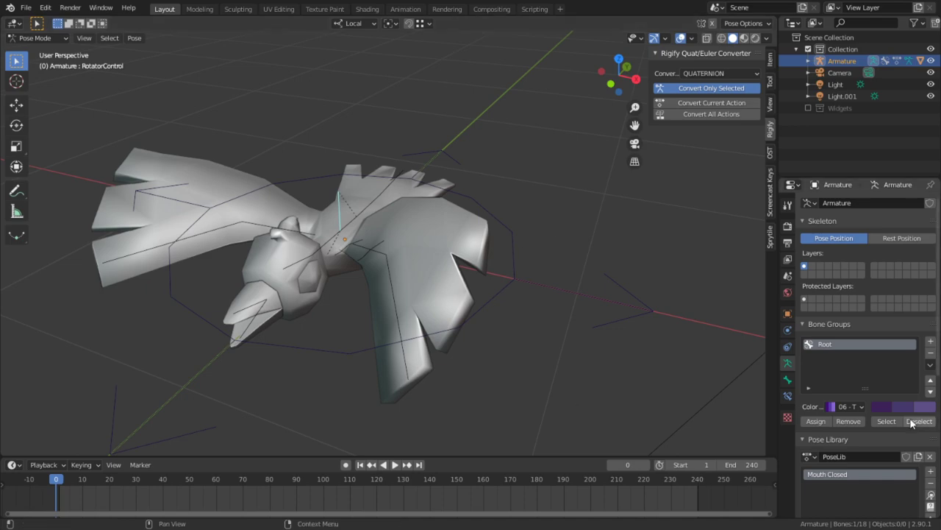
{"action": "middle_click_drag", "start_coordinate": [534, 323], "coordinate": [471, 307]}
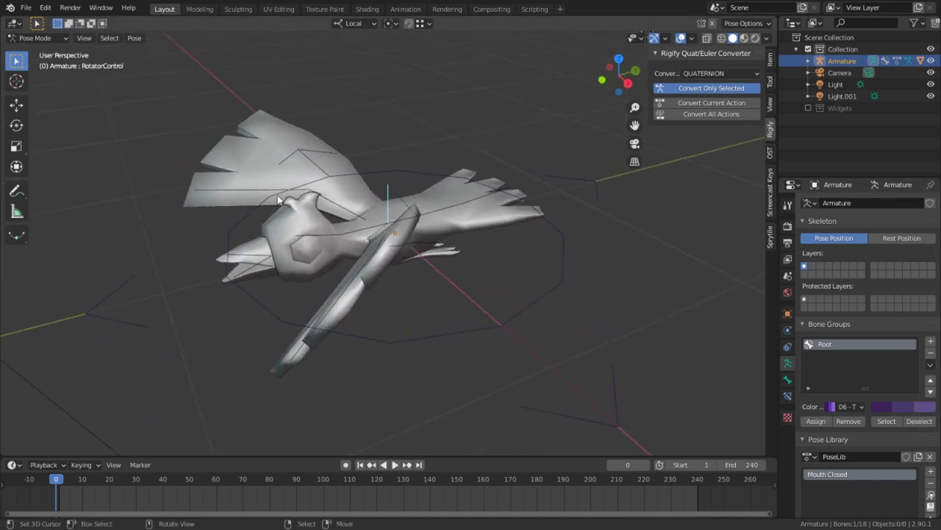
{"action": "middle_click", "coordinate": [281, 235], "text": "alt"}
{"action": "scroll", "coordinate": [439, 347], "scroll_direction": "up", "scroll_amount": 5}
{"action": "middle_click_drag", "start_coordinate": [439, 347], "coordinate": [708, 370]}
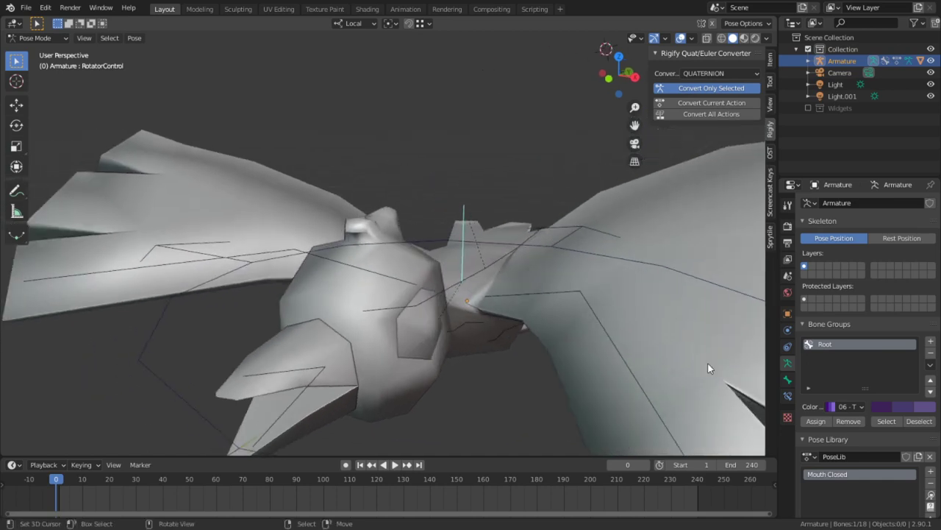
Assign the selected RotatorControl bone to the Root bone group
{"action": "left_click", "coordinate": [816, 420]}
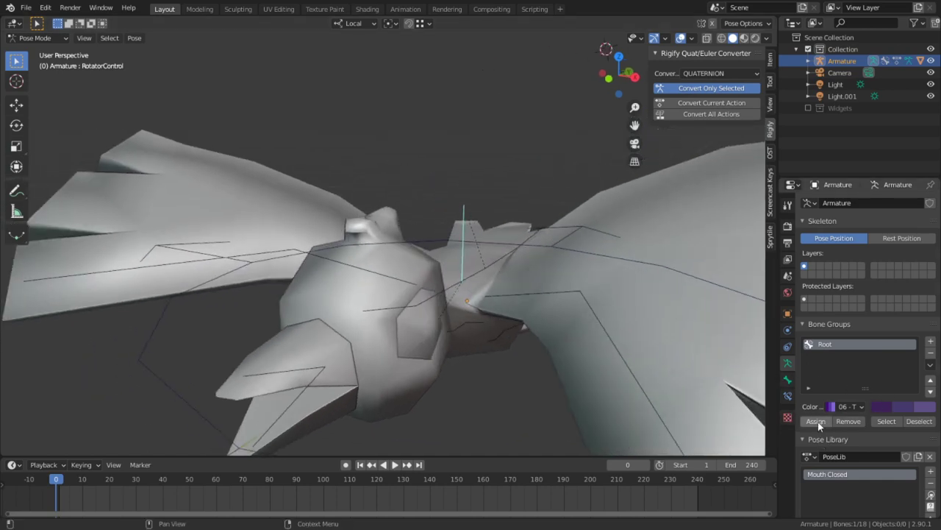
{"action": "middle_click_drag", "start_coordinate": [624, 296], "coordinate": [447, 296]}
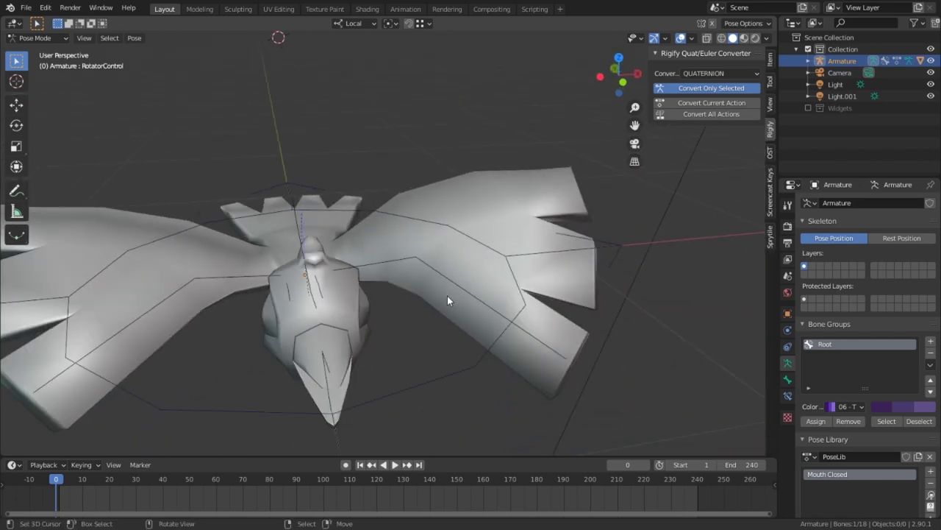
{"action": "key", "text": "Tab"}
{"action": "key", "text": "Tab"}
{"action": "key", "text": "shift+a"}
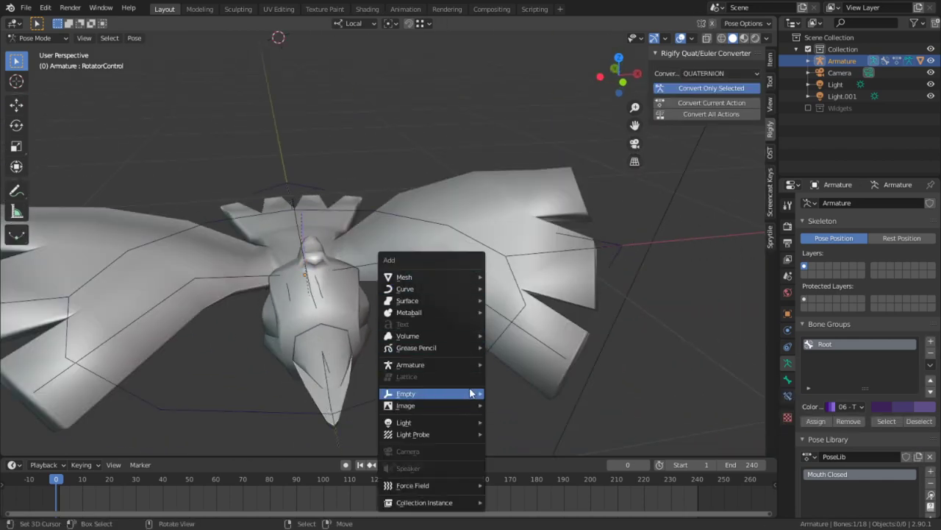
{"action": "key", "text": "Escape"}
{"action": "key", "text": "Tab"}
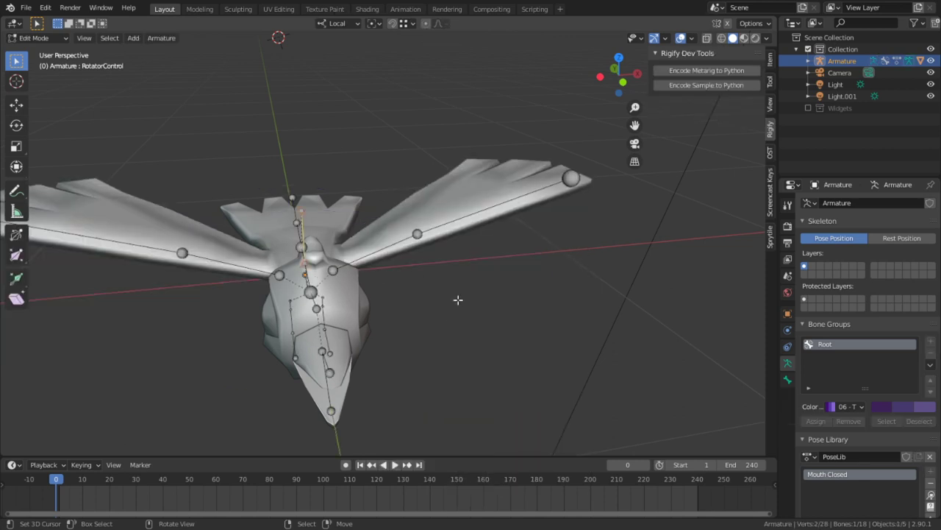
{"action": "key", "text": "Tab"}
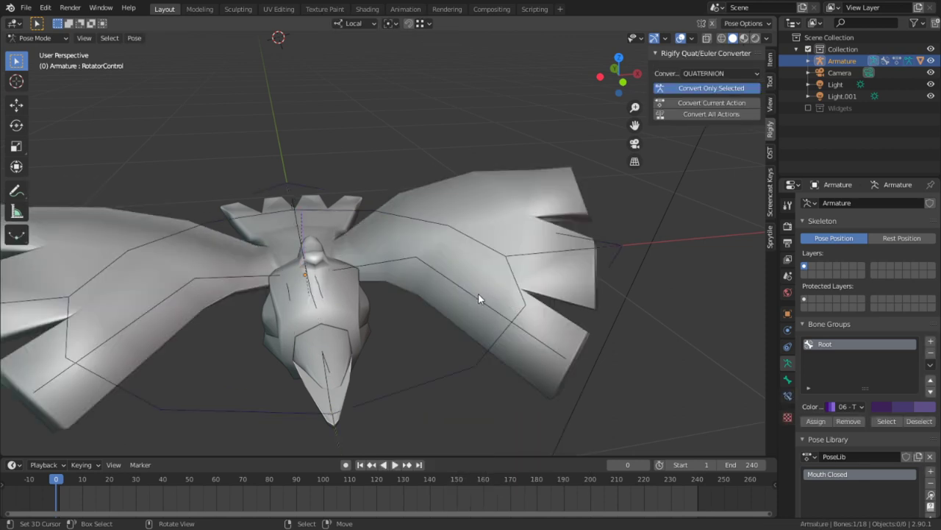
{"action": "middle_click_drag", "start_coordinate": [448, 207], "coordinate": [393, 273]}
{"action": "left_click", "coordinate": [208, 290]}
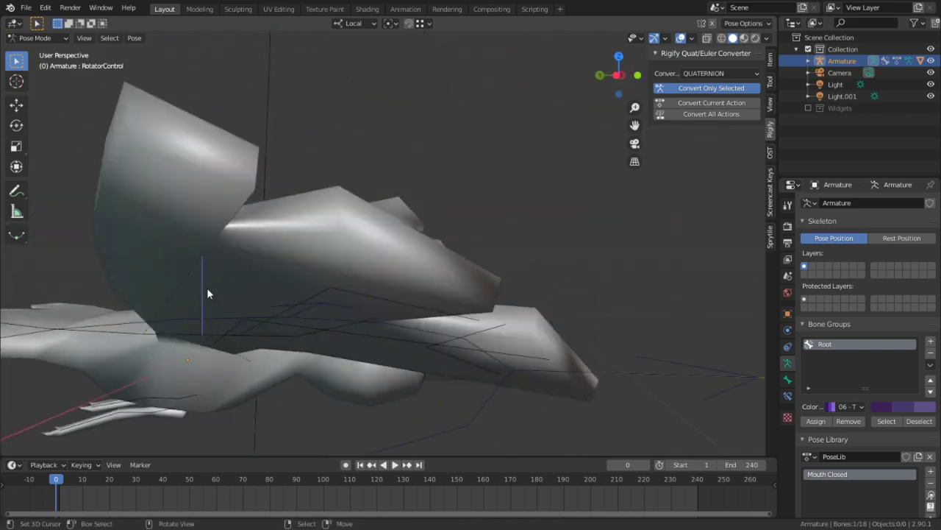
{"action": "key", "text": "r"}
{"action": "key", "text": "Escape"}
{"action": "middle_click_drag", "start_coordinate": [331, 222], "coordinate": [336, 235]}
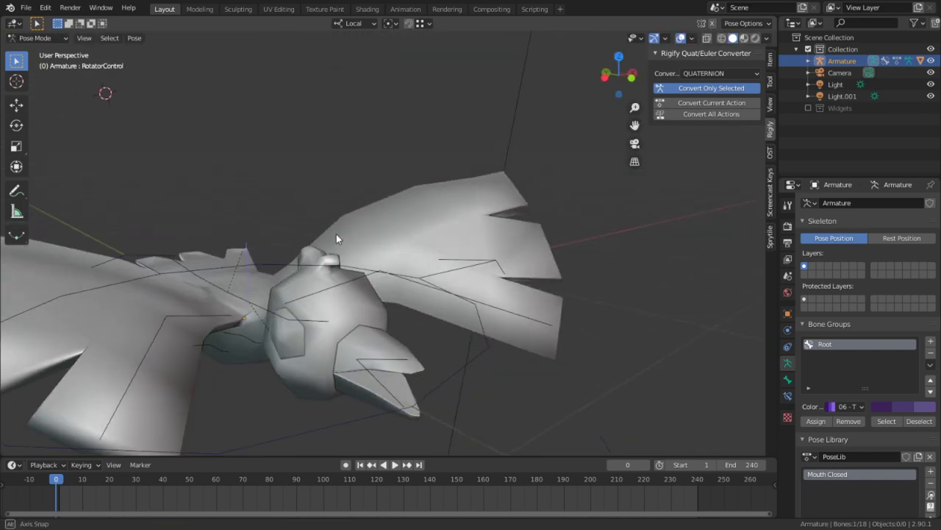
Leave Pose Mode for Object Mode and add a Sphere empty to the scene at the 3D cursor
{"action": "scroll", "coordinate": [471, 237], "scroll_direction": "down", "scroll_amount": 4}
{"action": "scroll", "coordinate": [470, 238], "scroll_direction": "up", "scroll_amount": 1}
{"action": "key", "text": "shift+a"}
{"action": "mouse_move", "coordinate": [513, 257]}
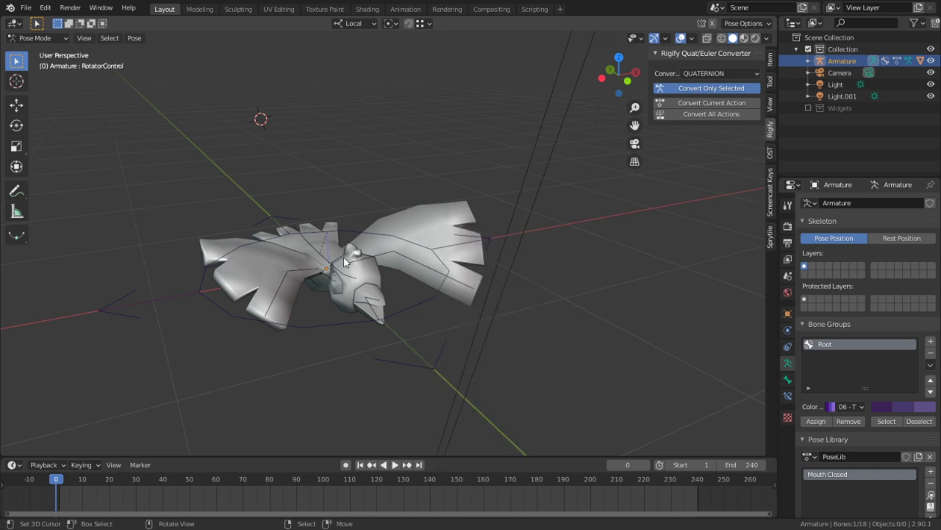
{"action": "key", "text": "Tab"}
{"action": "key", "text": "Tab"}
{"action": "key", "text": "ctrl+Tab"}
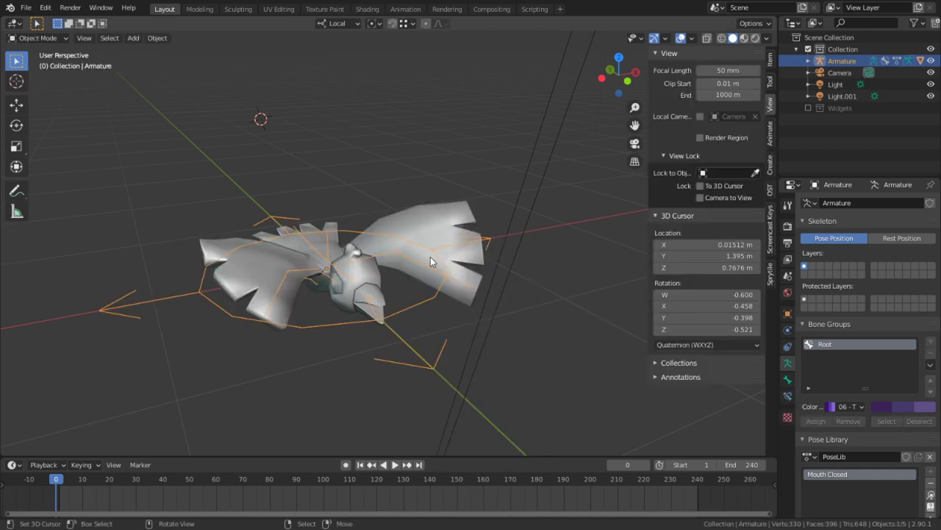
{"action": "key", "text": "shift+a"}
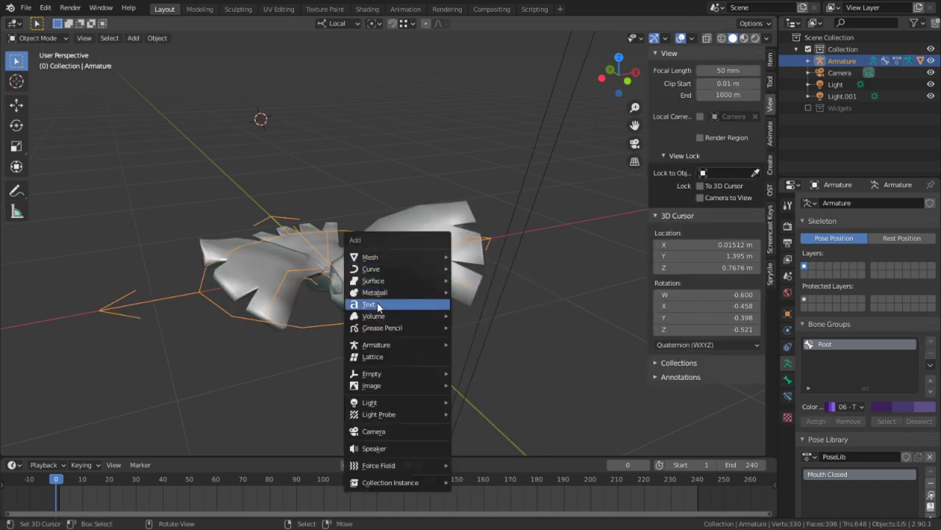
{"action": "mouse_move", "coordinate": [378, 280]}
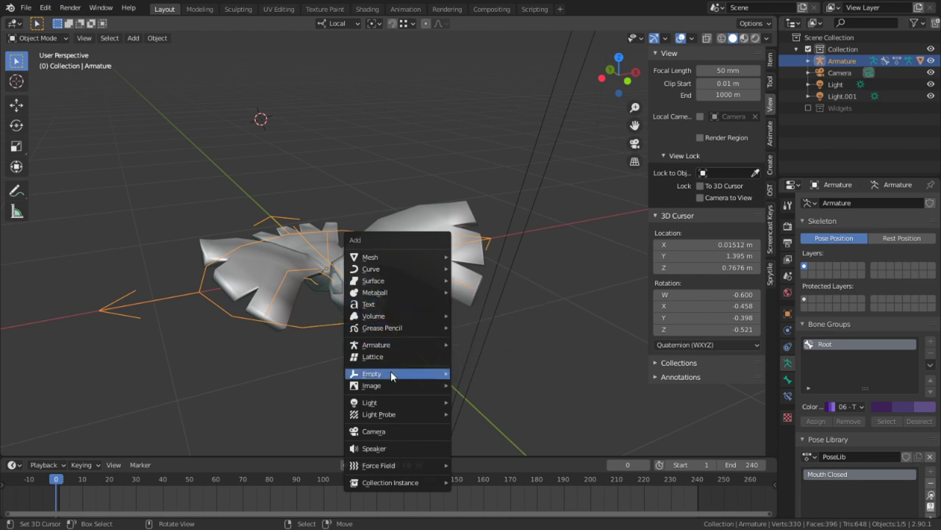
{"action": "mouse_move", "coordinate": [389, 375]}
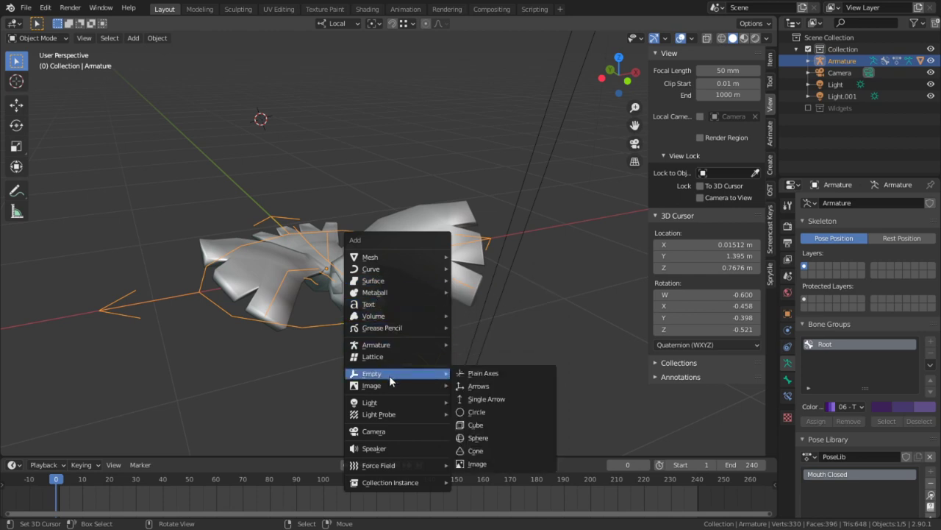
{"action": "left_click", "coordinate": [496, 437]}
Return the armature to Pose Mode and set the sphere empty as the RotatorControl bone's custom shape object
{"action": "middle_click_drag", "start_coordinate": [455, 397], "coordinate": [475, 323]}
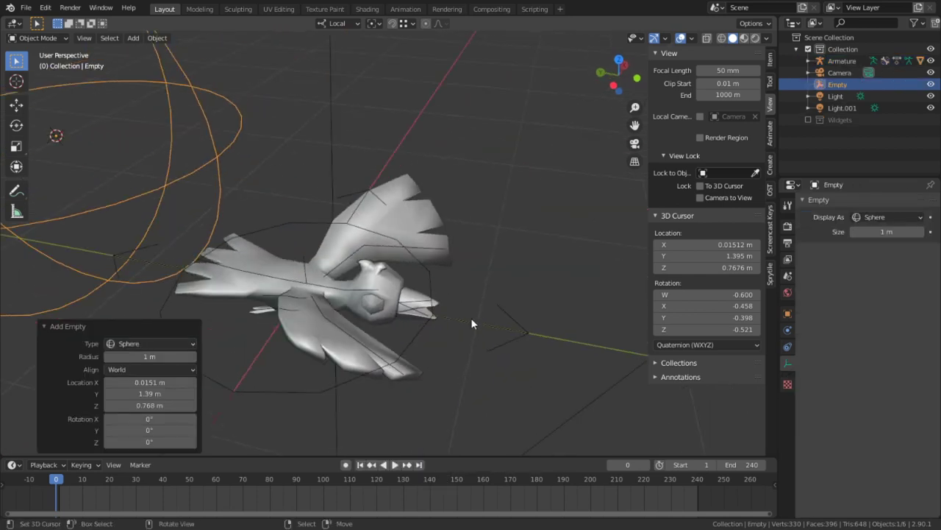
{"action": "left_click_drag", "start_coordinate": [309, 271], "coordinate": [313, 270]}
{"action": "left_click", "coordinate": [313, 270]}
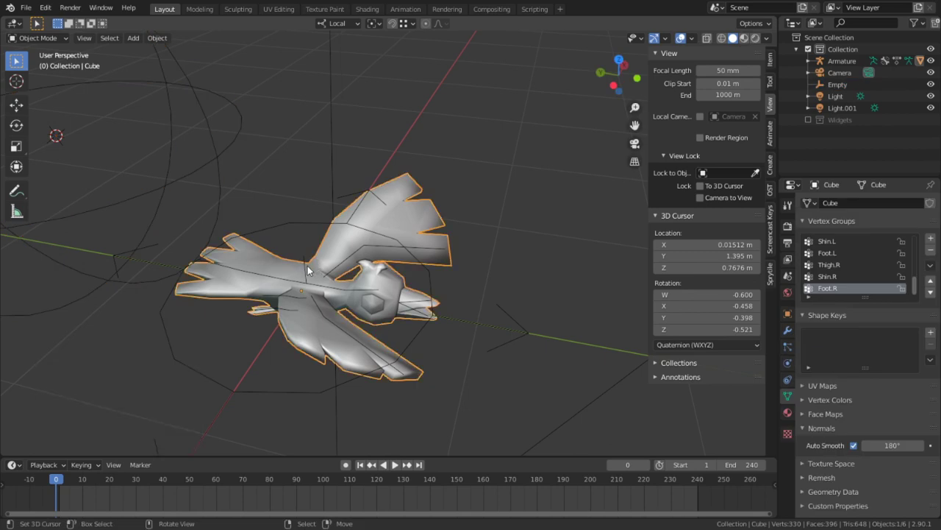
{"action": "left_click", "coordinate": [303, 271]}
{"action": "key", "text": "ctrl+Tab"}
{"action": "scroll", "coordinate": [868, 336], "scroll_direction": "down", "scroll_amount": 2}
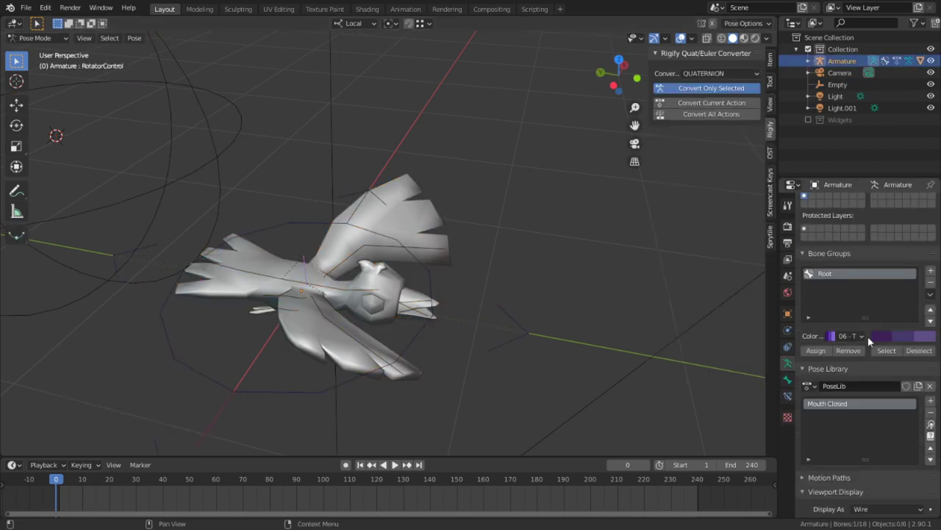
{"action": "left_click", "coordinate": [861, 350]}
{"action": "left_click", "coordinate": [787, 379]}
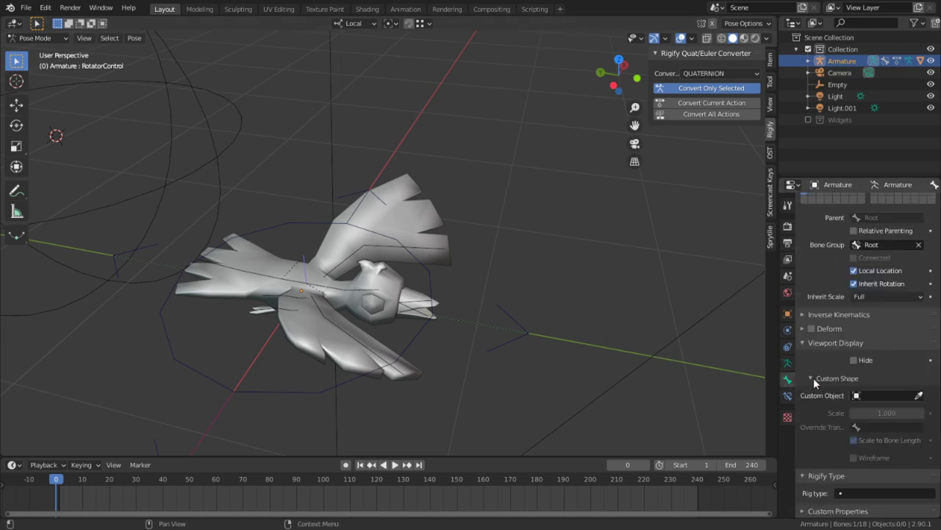
{"action": "left_click", "coordinate": [924, 395]}
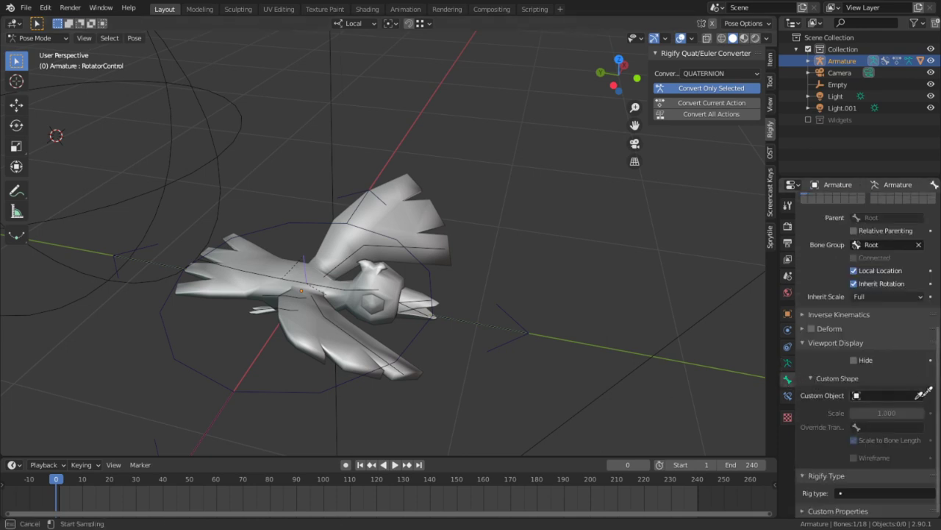
{"action": "left_click", "coordinate": [214, 156]}
{"action": "middle_click_drag", "start_coordinate": [214, 160], "coordinate": [235, 217]}
{"action": "scroll", "coordinate": [296, 186], "scroll_direction": "up", "scroll_amount": 2}
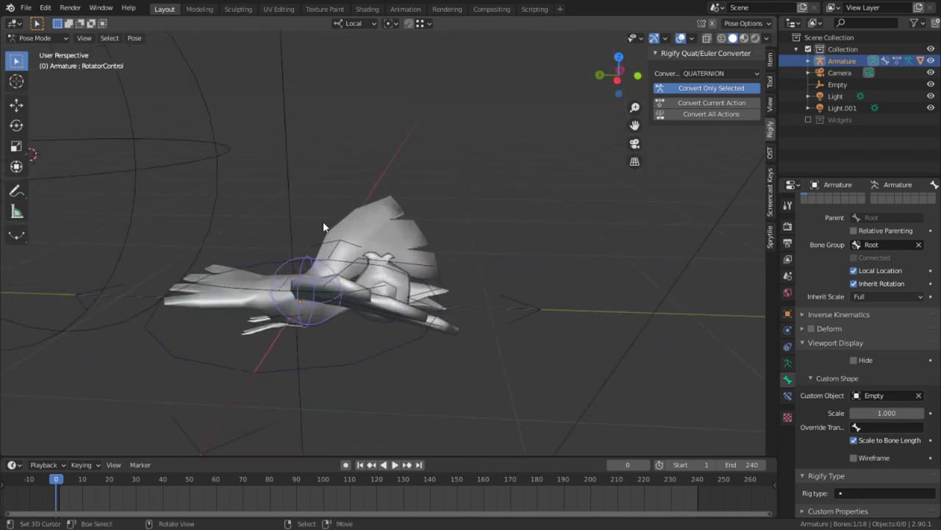
Select the sphere empty in Object Mode and rename it WGT-BirdRotator
{"action": "right_click", "coordinate": [221, 163]}
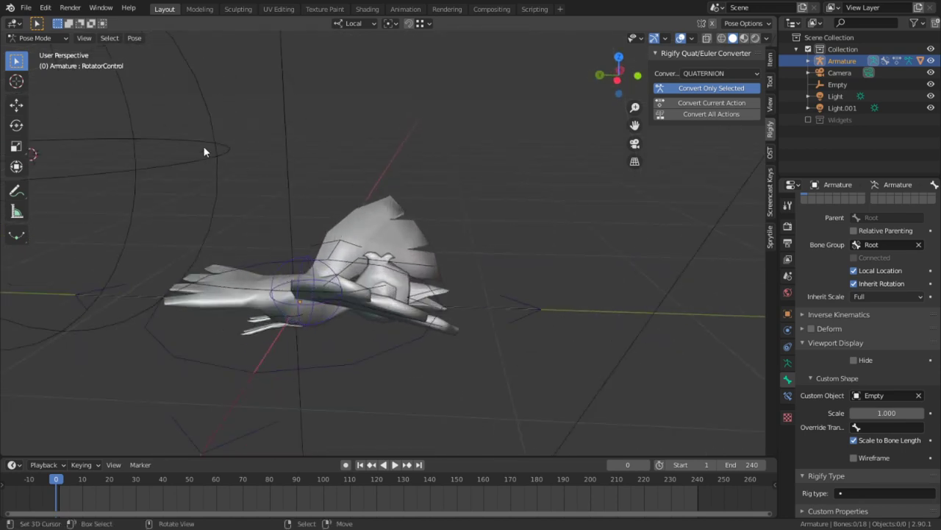
{"action": "left_click", "coordinate": [36, 37]}
{"action": "left_click", "coordinate": [33, 48]}
{"action": "right_click", "coordinate": [210, 160]}
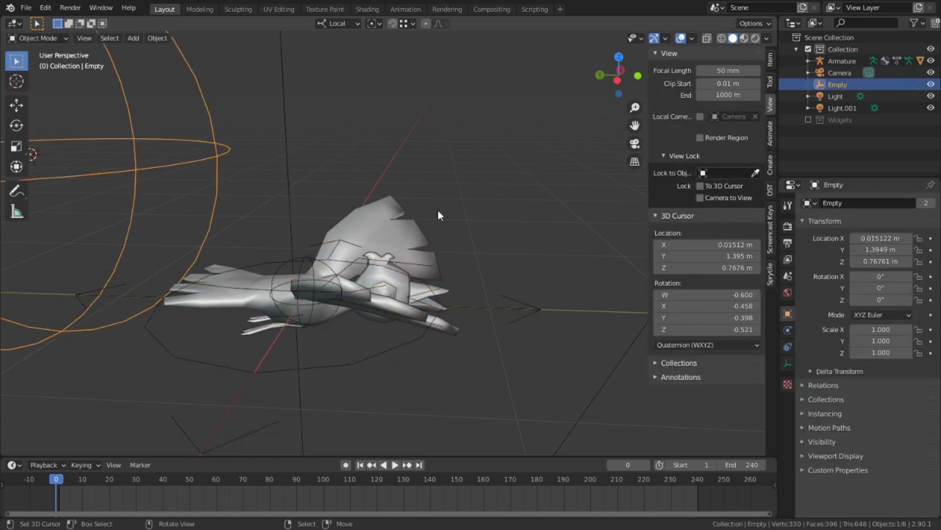
{"action": "double_click", "coordinate": [867, 86]}
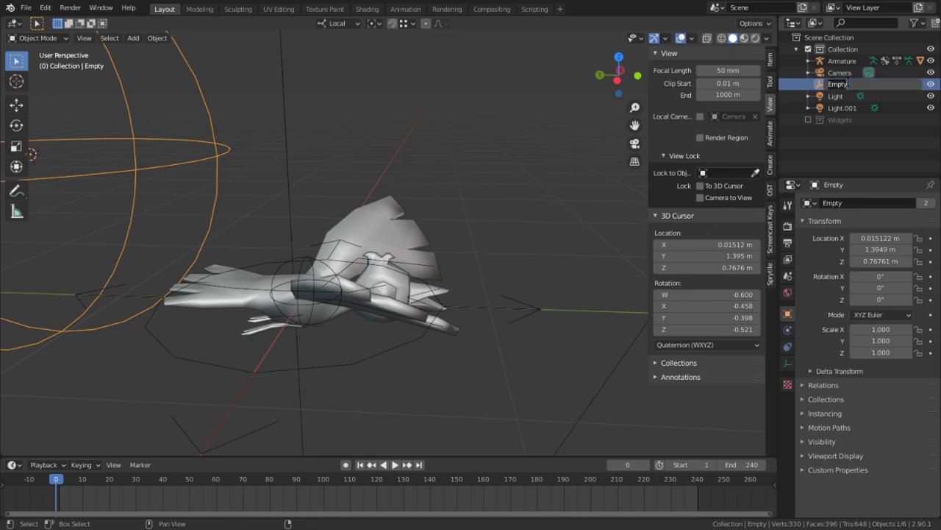
{"action": "type", "text": "WGT-RD"}
{"action": "key", "text": "BackSpace"}
{"action": "key", "text": "BackSpace"}
{"action": "key", "text": "BackSpace"}
{"action": "type", "text": "-Bird"}
{"action": "type", "text": "Rotator"}
{"action": "key", "text": "Return"}
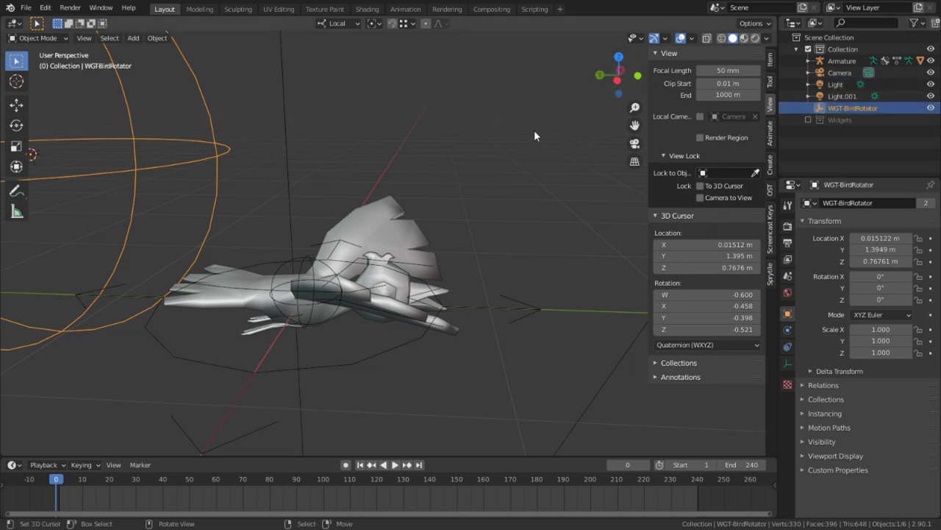
Scale the WGT-BirdRotator empty down uniformly to about 0.132
{"action": "key", "text": "m"}
{"action": "key", "text": "s"}
{"action": "left_click", "coordinate": [110, 156]}
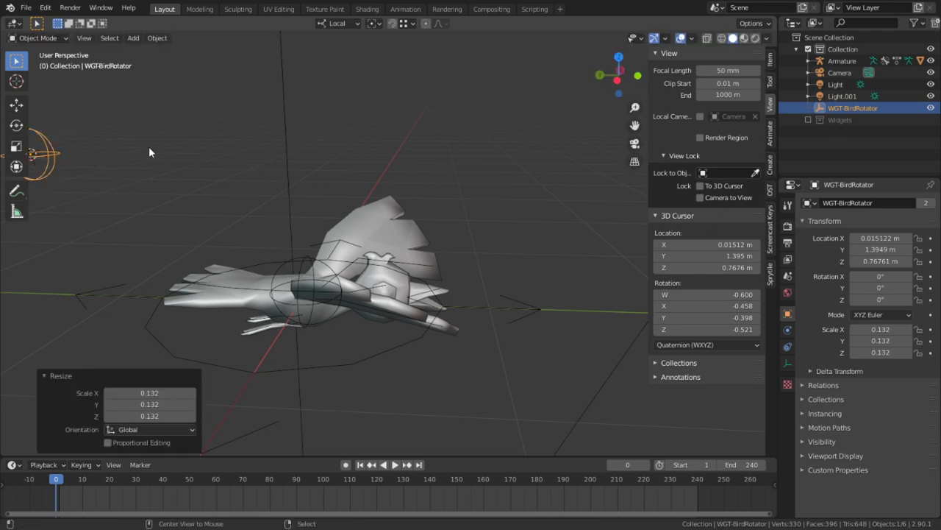
Clear the WGT-BirdRotator empty's location and move it into the Widgets collection
{"action": "key", "text": "alt+g"}
{"action": "key", "text": "m"}
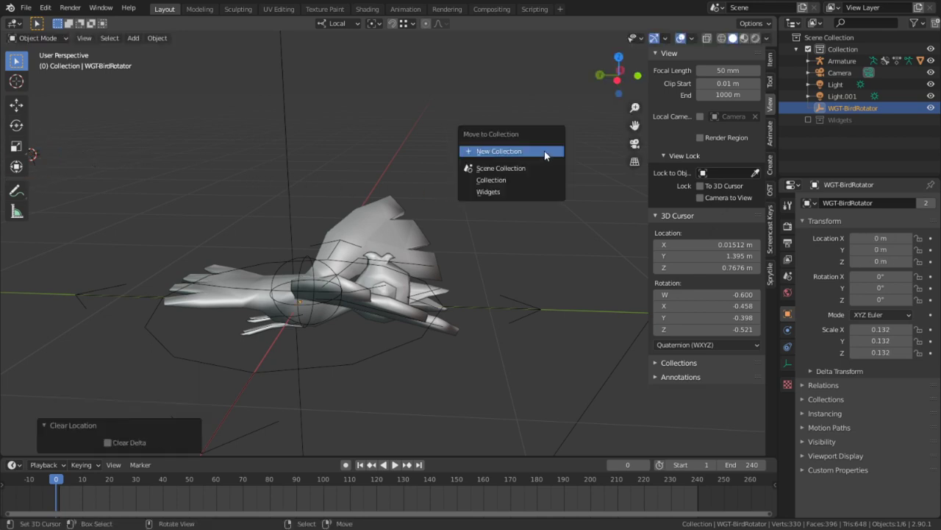
{"action": "left_click", "coordinate": [531, 193]}
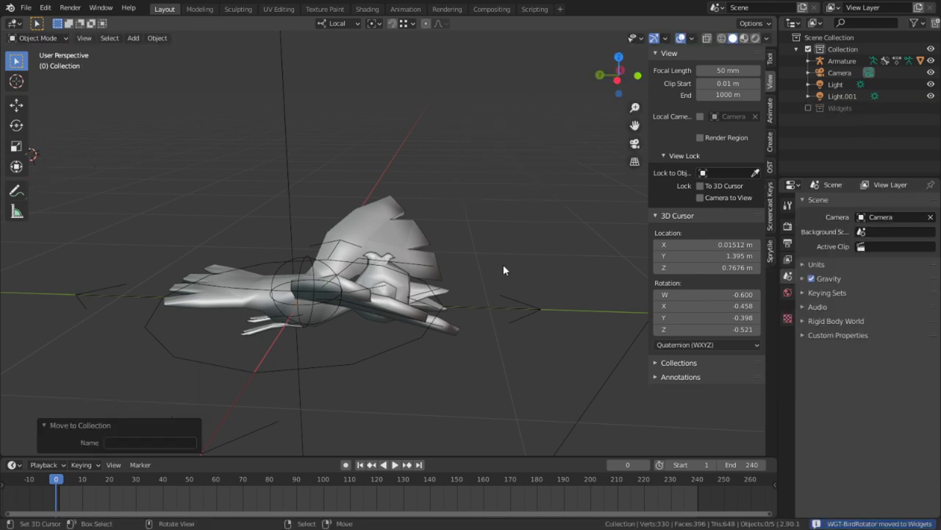
Put the armature in Pose Mode and test bending the tail upward by rotating Tail, then Tail.001 about 44.6° around local X
{"action": "middle_click_drag", "start_coordinate": [444, 302], "coordinate": [477, 305]}
{"action": "key", "text": "shift+a"}
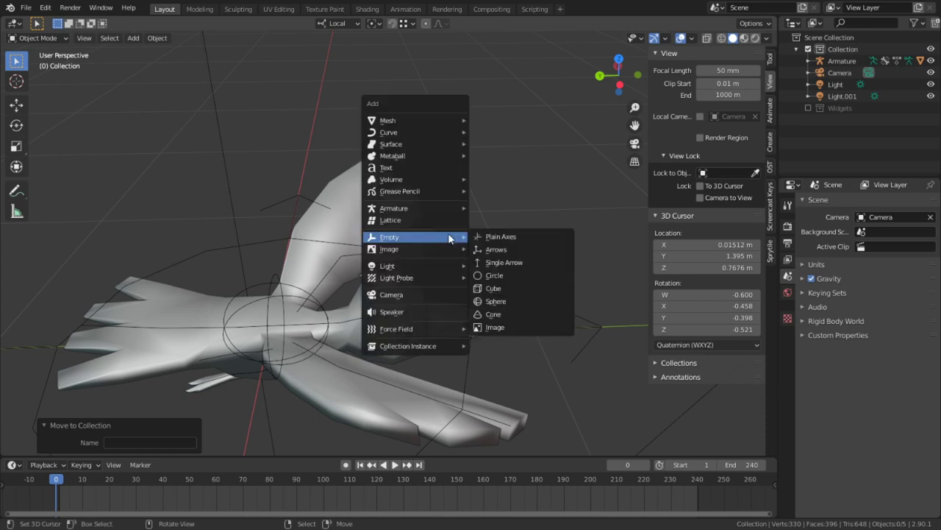
{"action": "left_click", "coordinate": [172, 331]}
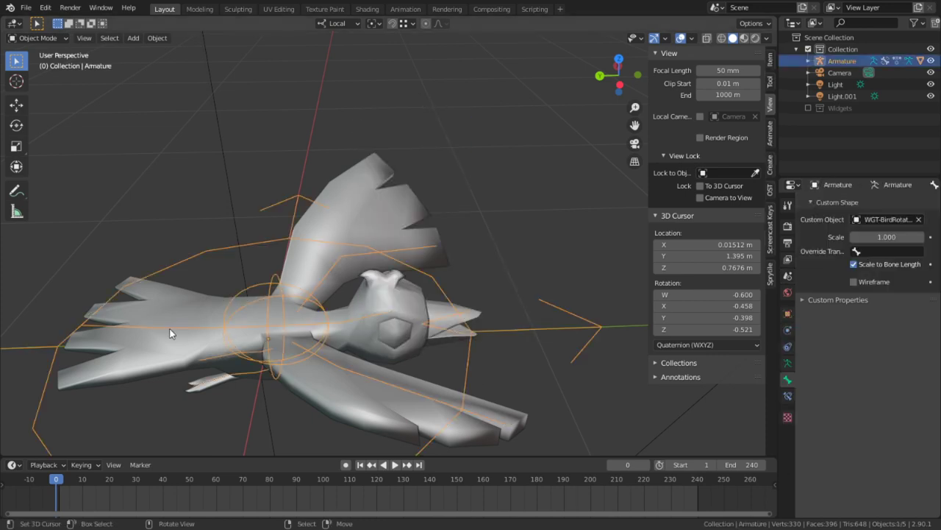
{"action": "key", "text": "ctrl+Tab"}
{"action": "key", "text": "r"}
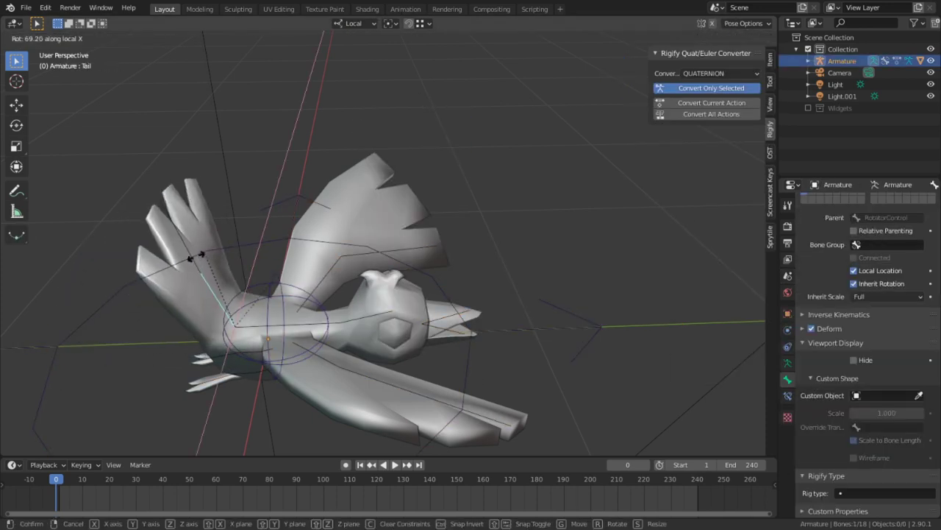
{"action": "left_click", "coordinate": [165, 268]}
{"action": "left_click", "coordinate": [163, 271]}
{"action": "key", "text": "r"}
{"action": "key", "text": "x"}
{"action": "left_click", "coordinate": [217, 263]}
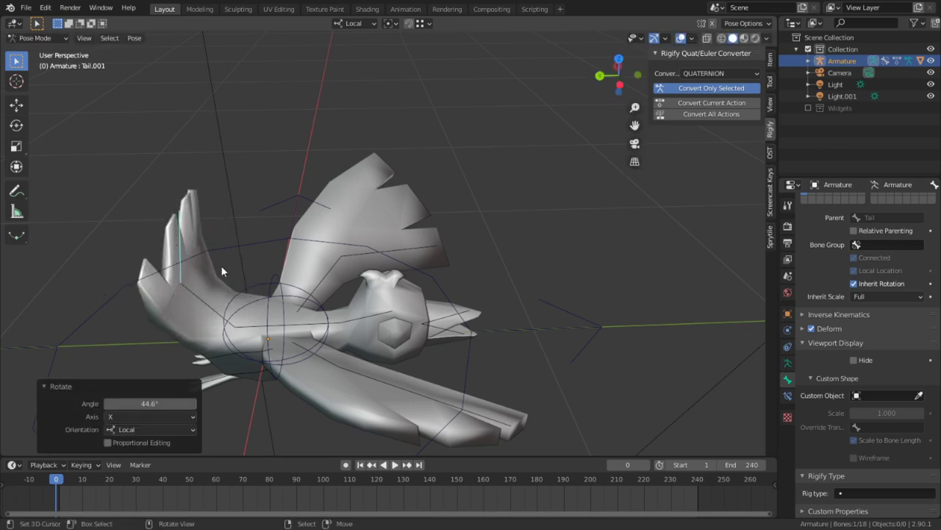
Clear the test rotations on the tail bones
{"action": "middle_click_drag", "start_coordinate": [221, 265], "coordinate": [137, 285]}
{"action": "key", "text": "a"}
{"action": "left_click", "coordinate": [104, 280]}
{"action": "key", "text": "alt+r"}
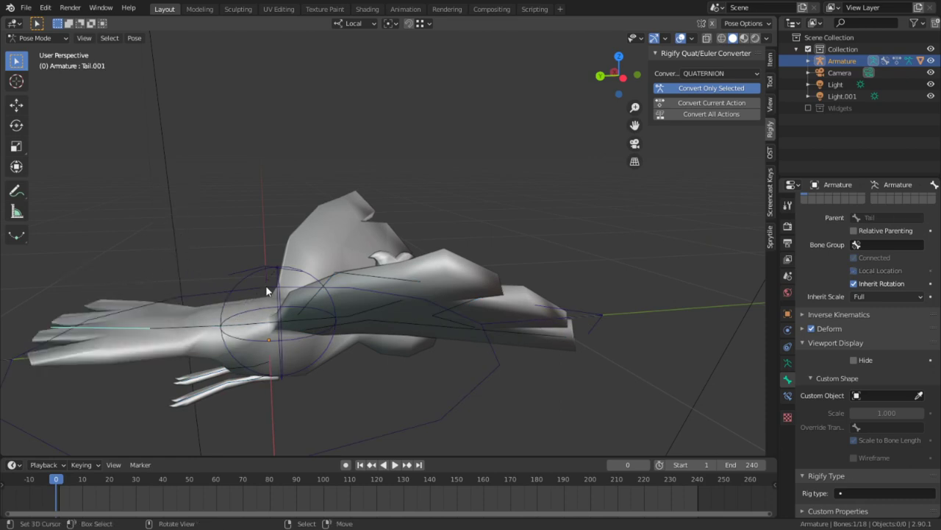
In Object Mode, place the 3D cursor in empty space near the bird's head and add a 12-vertex mesh circle of 1 m radius
{"action": "middle_click_drag", "start_coordinate": [269, 193], "coordinate": [346, 226]}
{"action": "key", "text": "shift+a"}
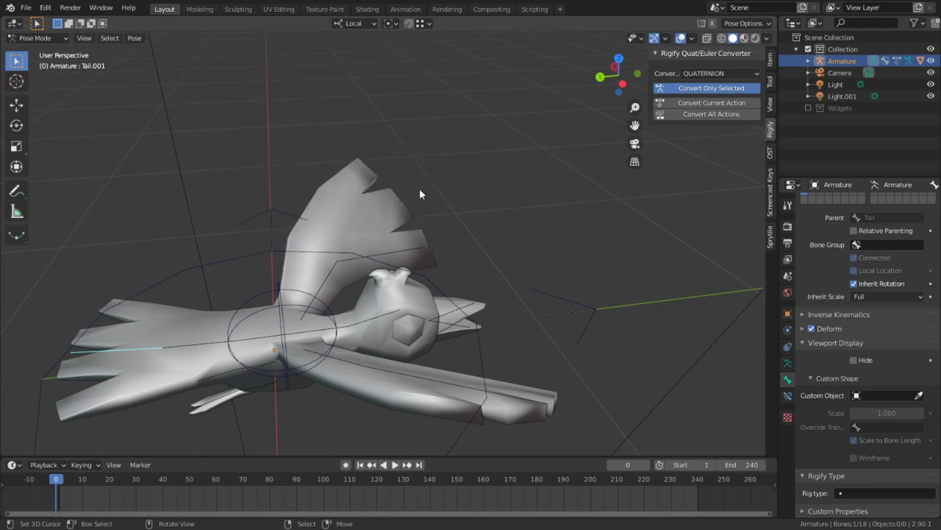
{"action": "key", "text": "Tab"}
{"action": "key", "text": "ctrl+Tab"}
{"action": "left_click", "coordinate": [341, 190]}
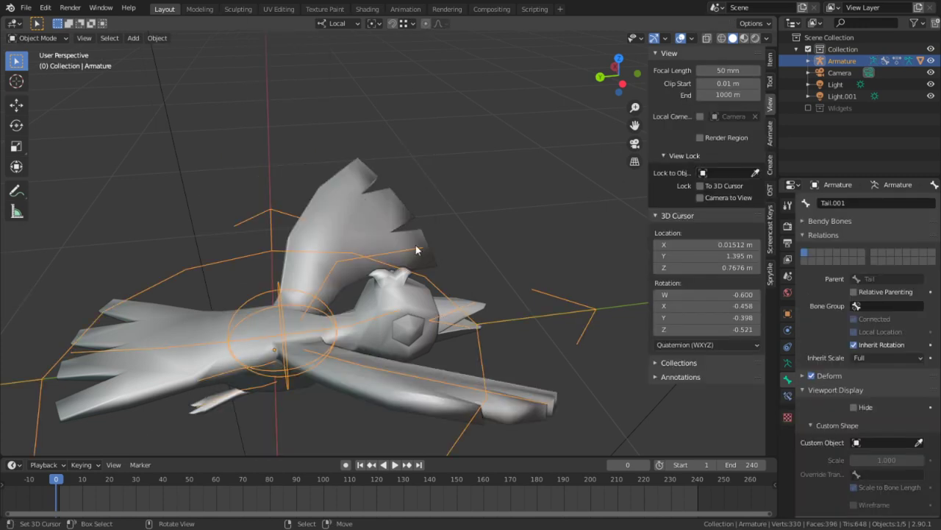
{"action": "left_click", "coordinate": [535, 223]}
{"action": "key", "text": "shift+a"}
{"action": "key", "text": "shift+a"}
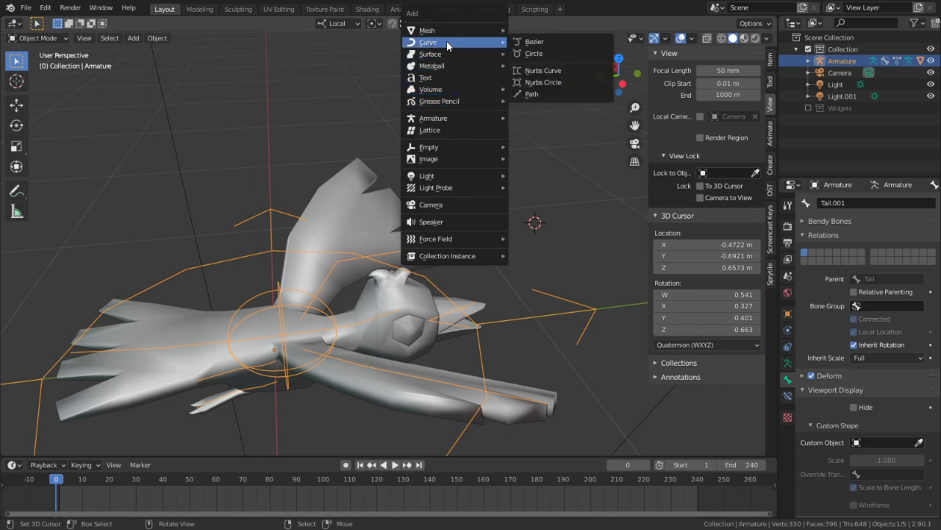
{"action": "mouse_move", "coordinate": [447, 30]}
{"action": "left_click", "coordinate": [545, 55]}
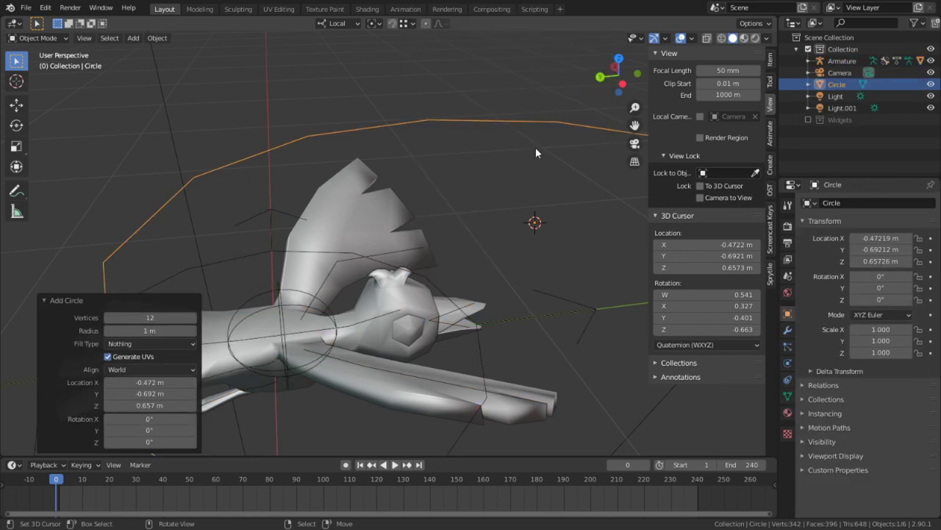
{"action": "key", "text": "Tab"}
{"action": "key", "text": "r"}
{"action": "key", "text": "x"}
{"action": "key", "text": "x"}
{"action": "type", "text": "90"}
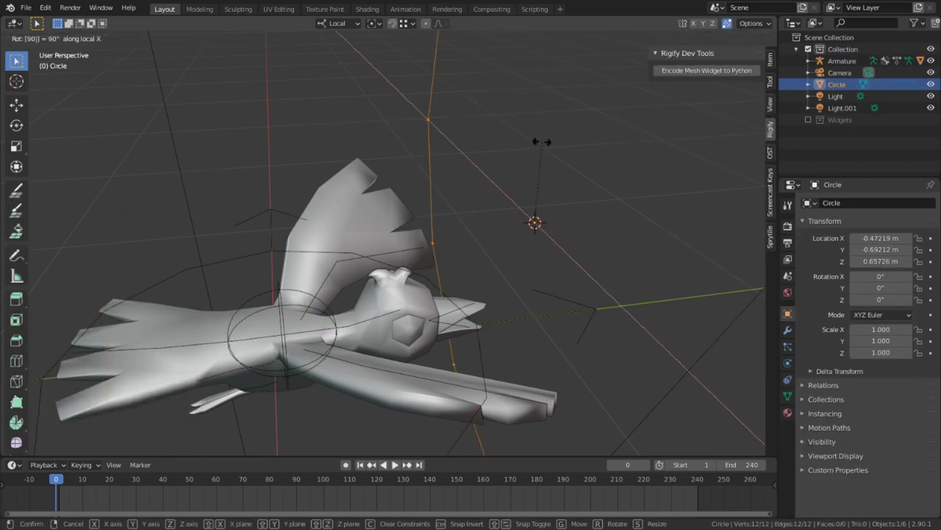
{"action": "key", "text": "Escape"}
{"action": "scroll", "coordinate": [591, 284], "scroll_direction": "down", "scroll_amount": 4}
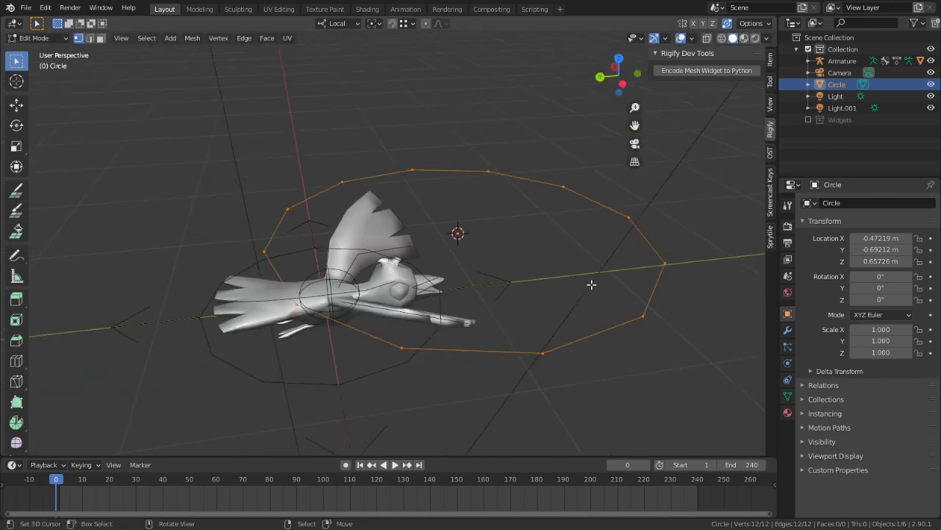
{"action": "key", "text": "Tab"}
Put the armature in Pose Mode and assign the Circle mesh as the Spine bone's custom shape object
{"action": "scroll", "coordinate": [380, 313], "scroll_direction": "up", "scroll_amount": 4}
{"action": "left_click", "coordinate": [375, 318]}
{"action": "key", "text": "ctrl+Tab"}
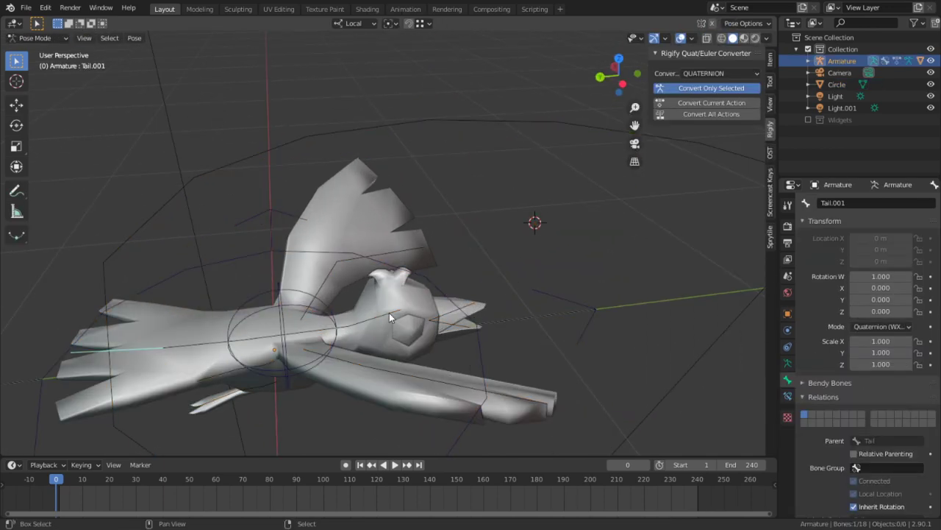
{"action": "left_click", "coordinate": [355, 319]}
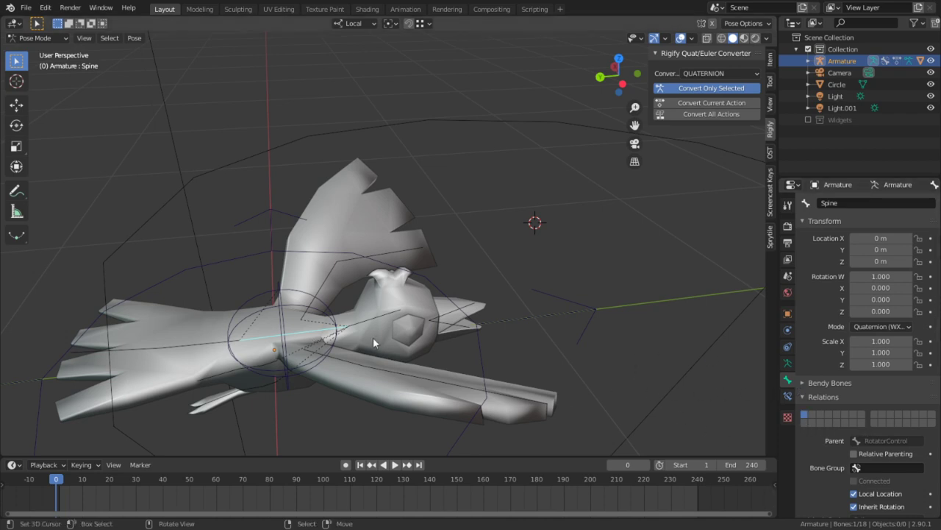
{"action": "scroll", "coordinate": [860, 445], "scroll_direction": "down", "scroll_amount": 4}
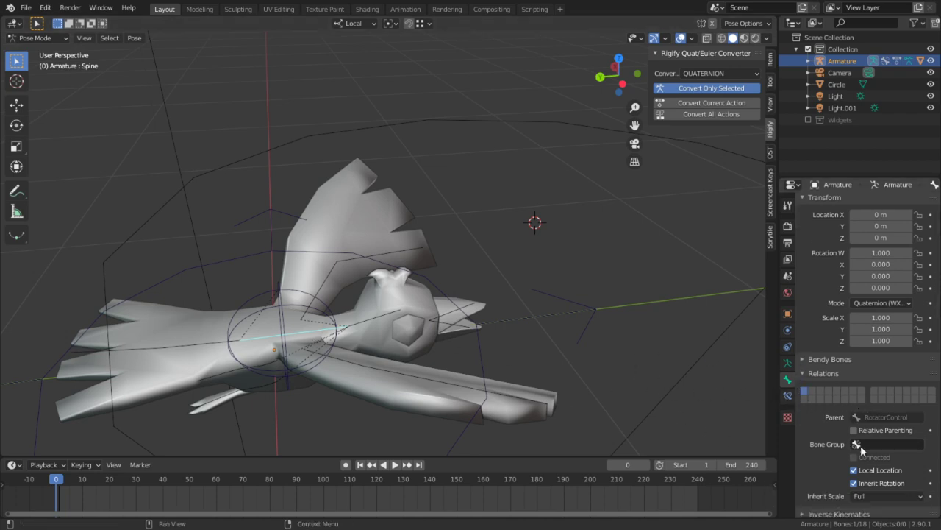
{"action": "scroll", "coordinate": [889, 448], "scroll_direction": "down", "scroll_amount": 1}
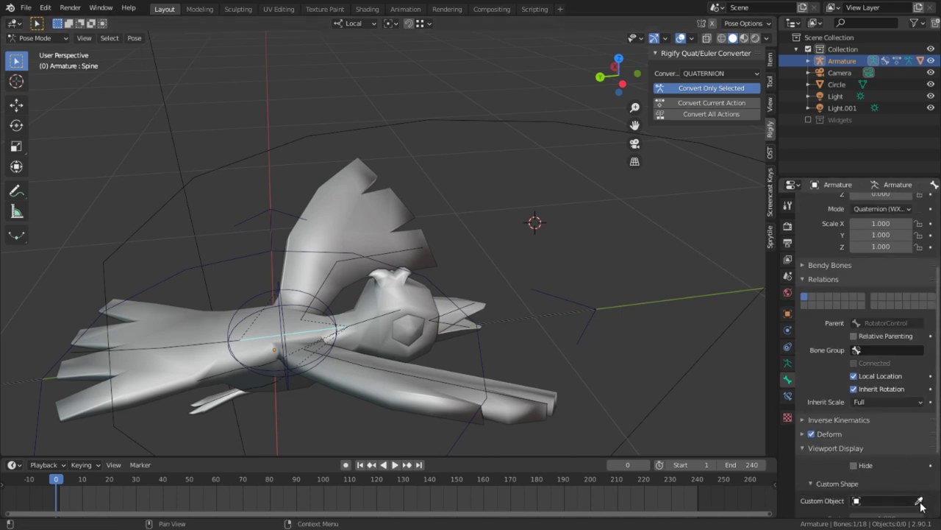
{"action": "left_click", "coordinate": [920, 502]}
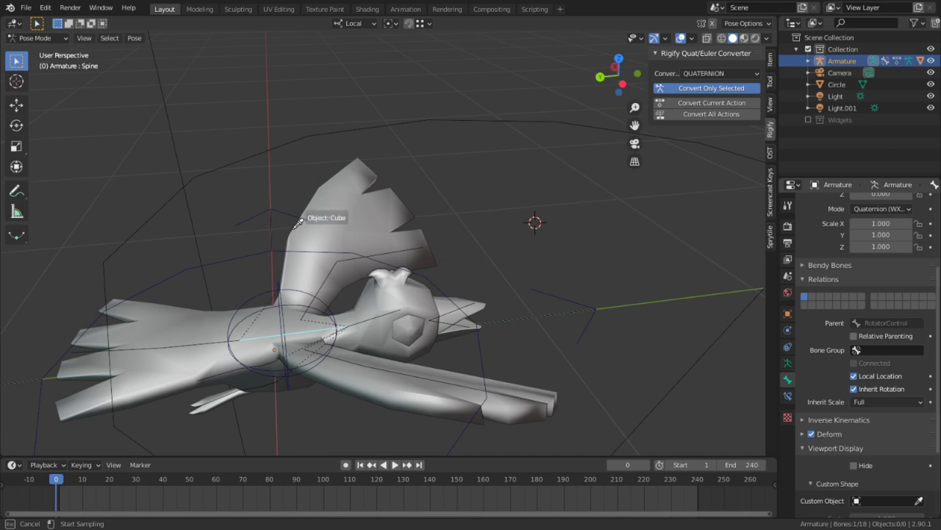
{"action": "left_click", "coordinate": [164, 189]}
Select the Circle object and rotate its mesh 90° around local X in Edit Mode
{"action": "scroll", "coordinate": [330, 189], "scroll_direction": "down", "scroll_amount": 3}
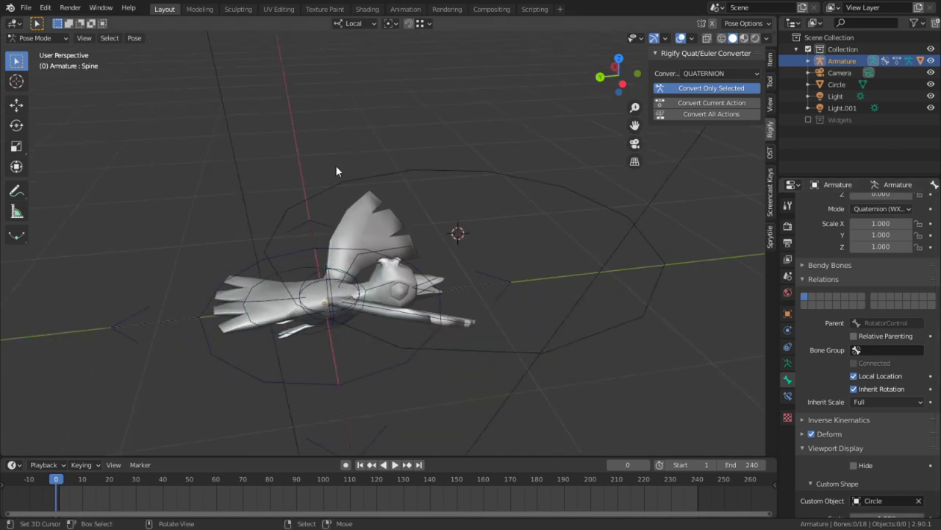
{"action": "middle_click_drag", "start_coordinate": [319, 251], "coordinate": [336, 311]}
{"action": "scroll", "coordinate": [441, 291], "scroll_direction": "up", "scroll_amount": 4}
{"action": "middle_click_drag", "start_coordinate": [467, 286], "coordinate": [358, 123]}
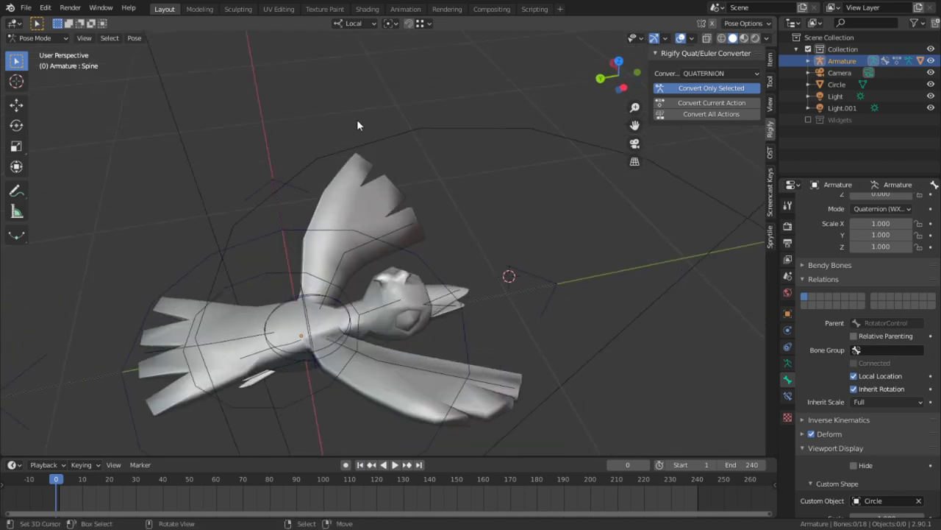
{"action": "left_click", "coordinate": [383, 140]}
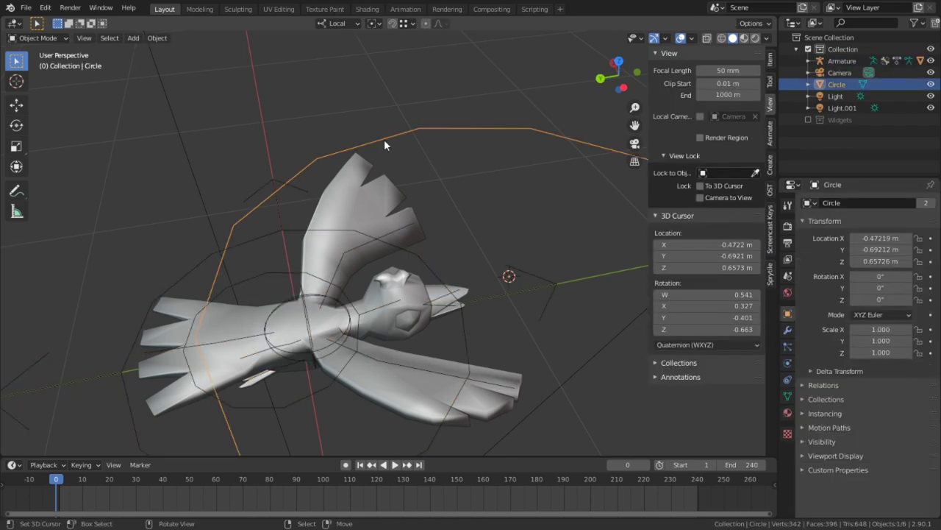
{"action": "key", "text": "Tab"}
{"action": "middle_click_drag", "start_coordinate": [408, 168], "coordinate": [397, 124]}
{"action": "type", "text": "rx"}
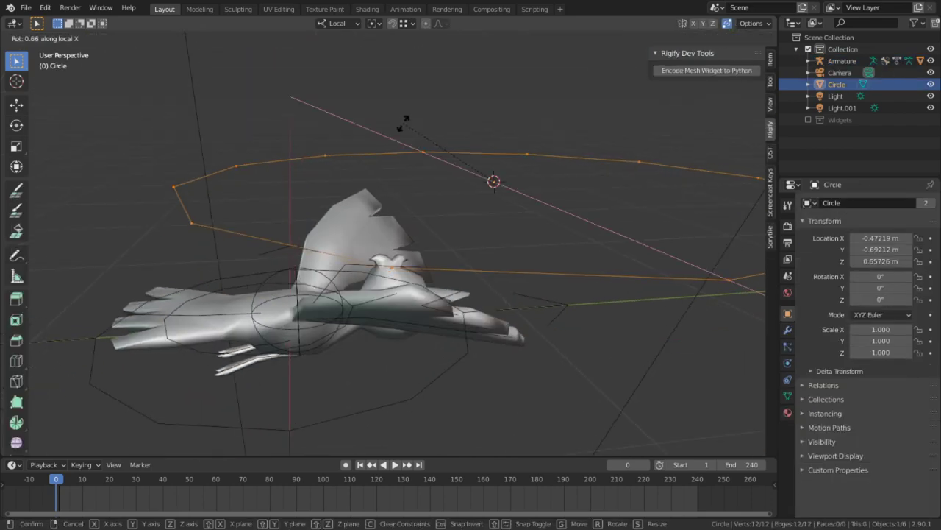
{"action": "type", "text": "90"}
{"action": "key", "text": "Return"}
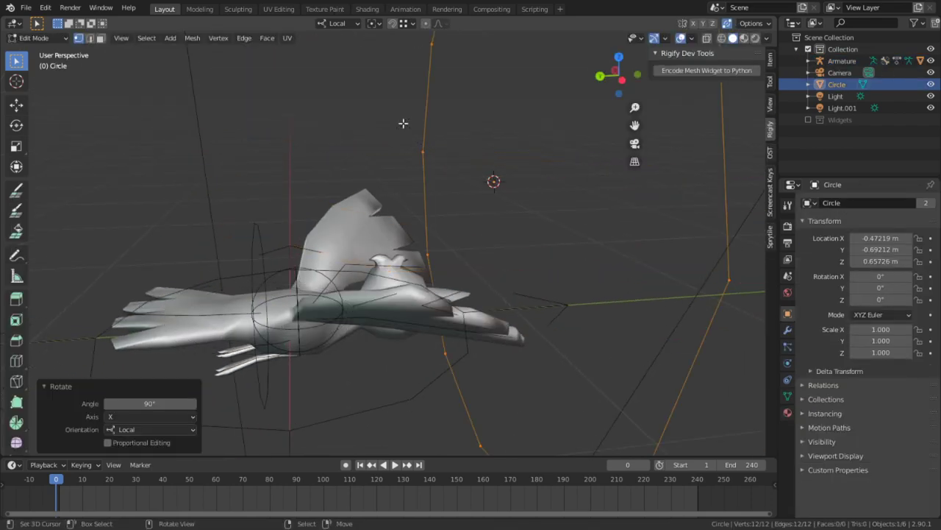
Scale the circle's vertices down to about 0.45 of their size
{"action": "scroll", "coordinate": [404, 125], "scroll_direction": "down", "scroll_amount": 4}
{"action": "key", "text": "s"}
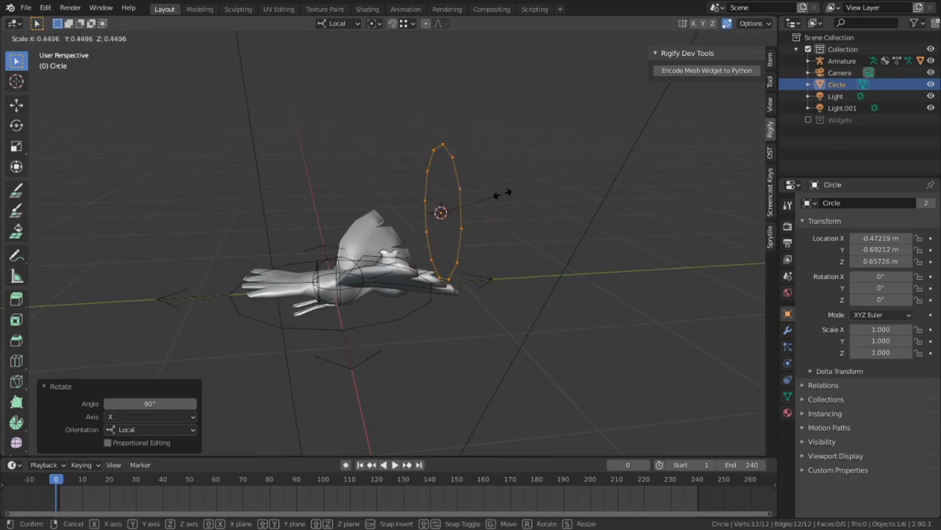
{"action": "left_click", "coordinate": [498, 196]}
{"action": "middle_click_drag", "start_coordinate": [498, 195], "coordinate": [404, 252]}
{"action": "key", "text": "Tab"}
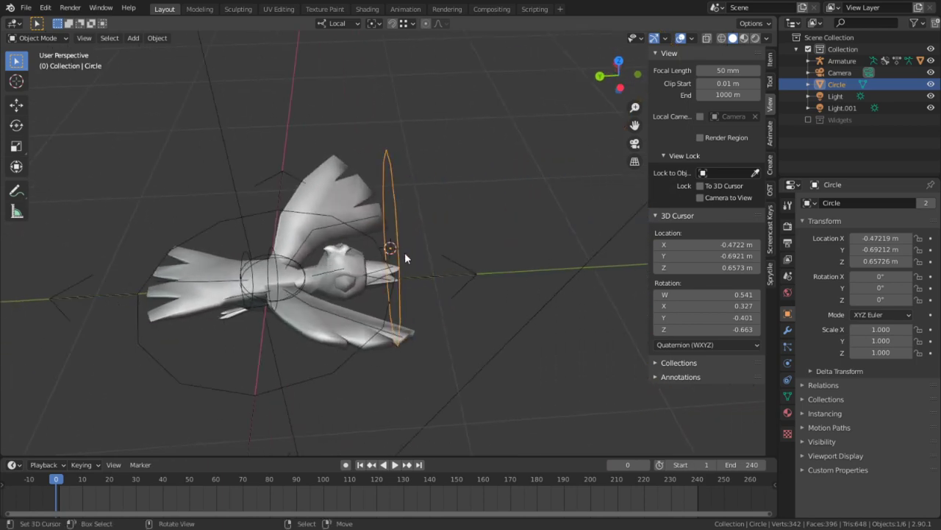
{"action": "key", "text": "Tab"}
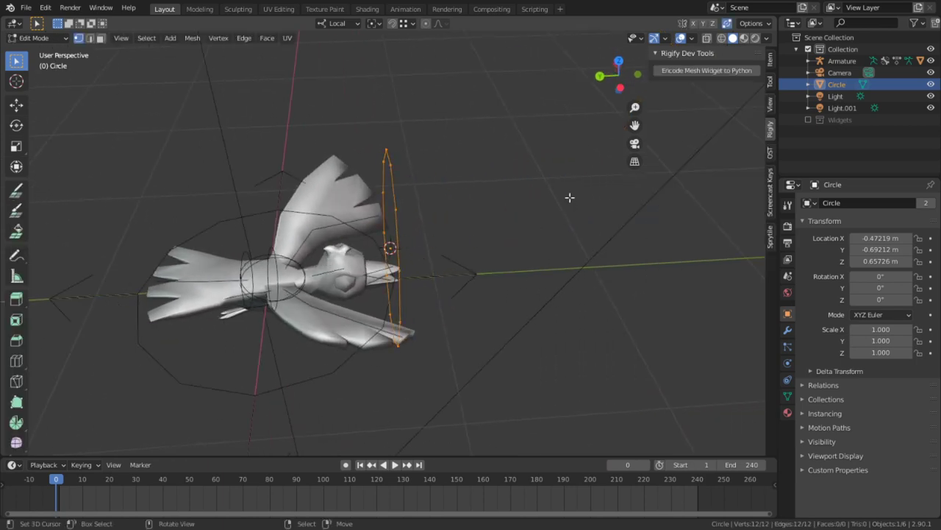
{"action": "key", "text": "g"}
{"action": "key", "text": "x"}
{"action": "key", "text": "y"}
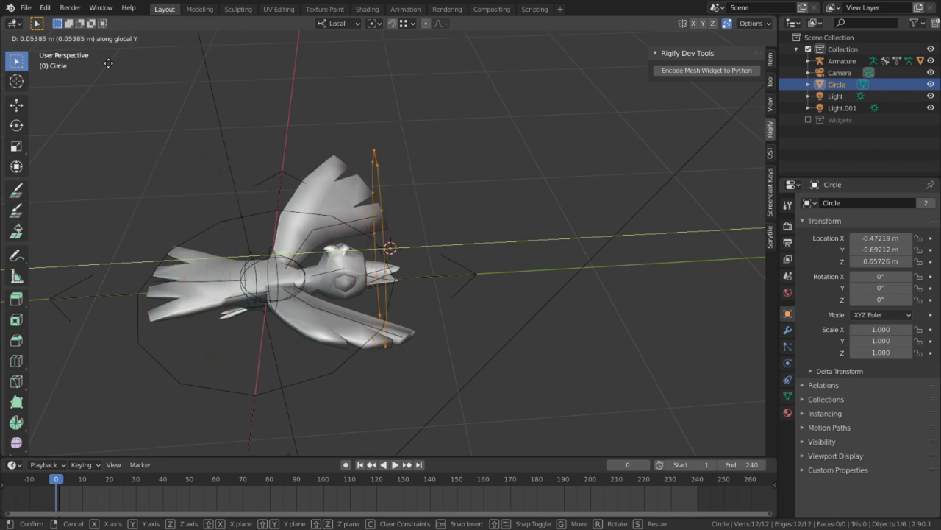
{"action": "right_click", "coordinate": [15, 67]}
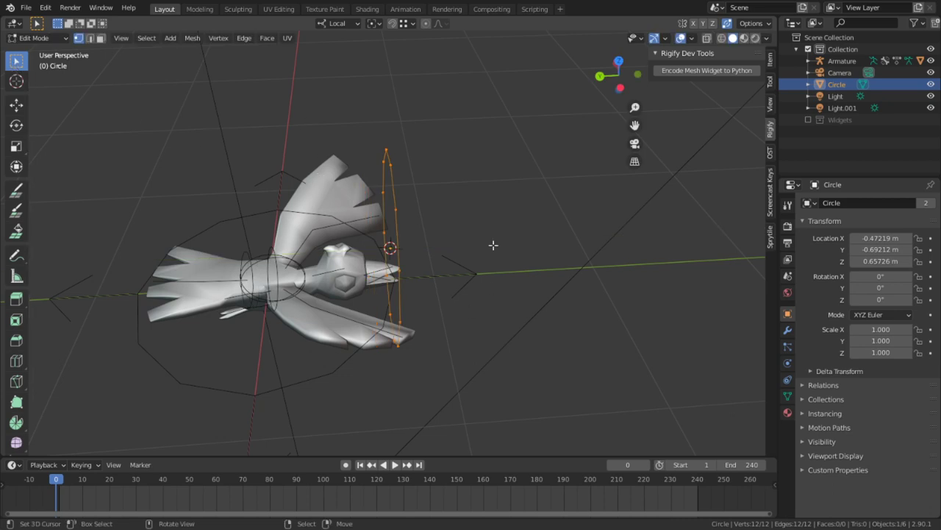
{"action": "key", "text": "g"}
{"action": "key", "text": "y"}
{"action": "key", "text": "y"}
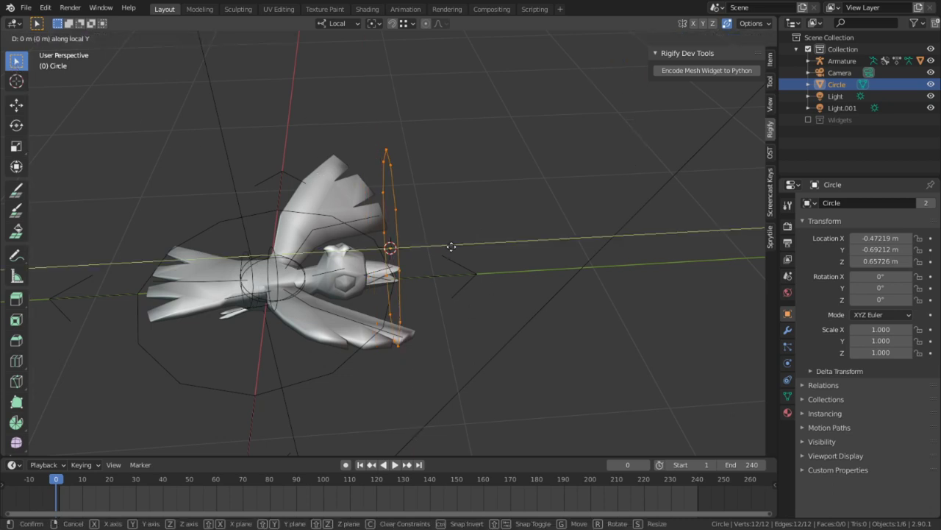
{"action": "type", "text": "1"}
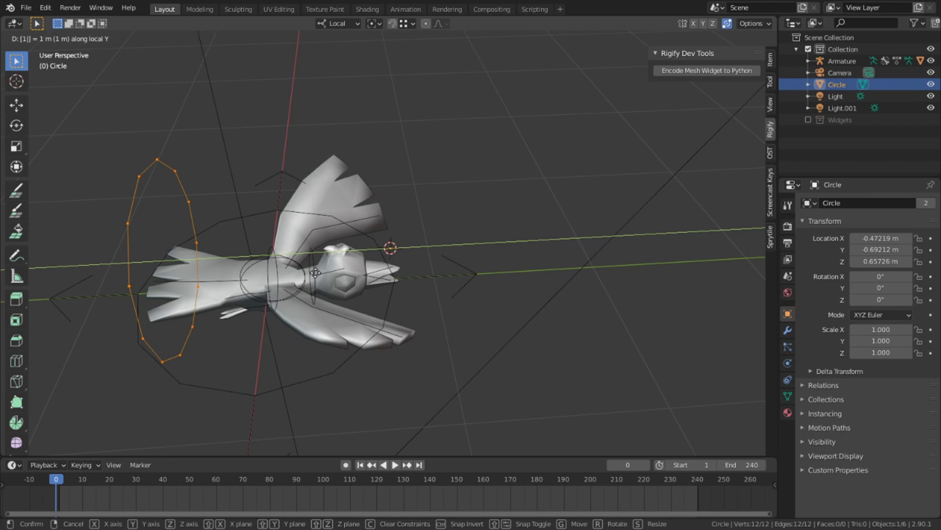
{"action": "key", "text": "Escape"}
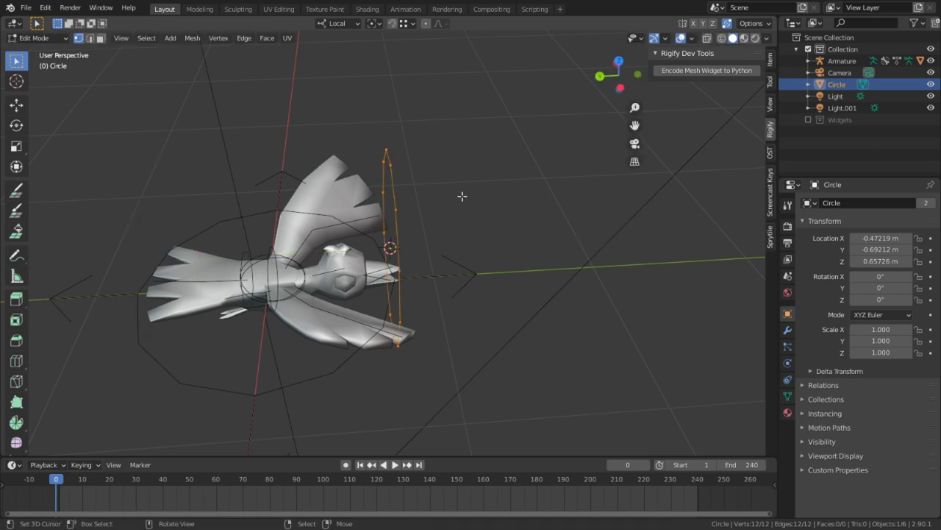
Duplicate the circle loop, move the copy 1 m along local Y, and scale it to about 0.52
{"action": "key", "text": "shift+d"}
{"action": "key", "text": "Escape"}
{"action": "key", "text": "g"}
{"action": "key", "text": "y"}
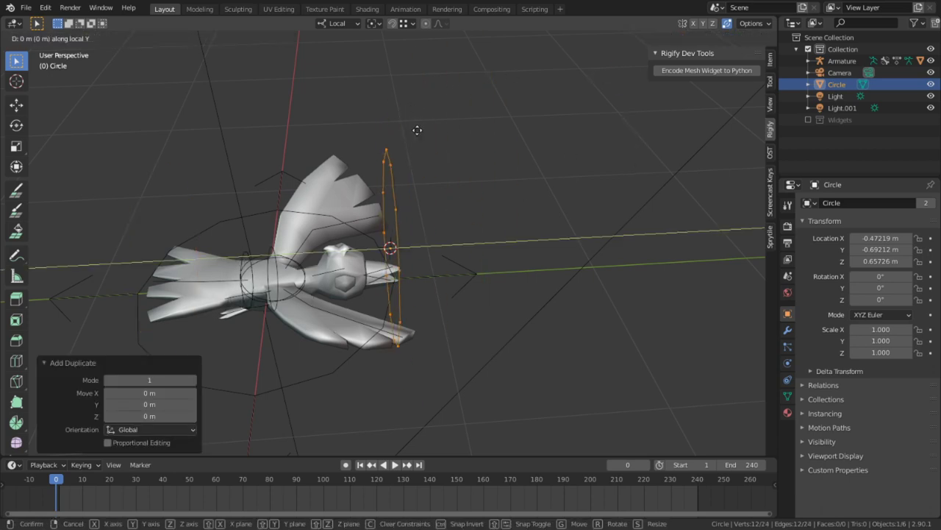
{"action": "key", "text": "1"}
{"action": "key", "text": "Return"}
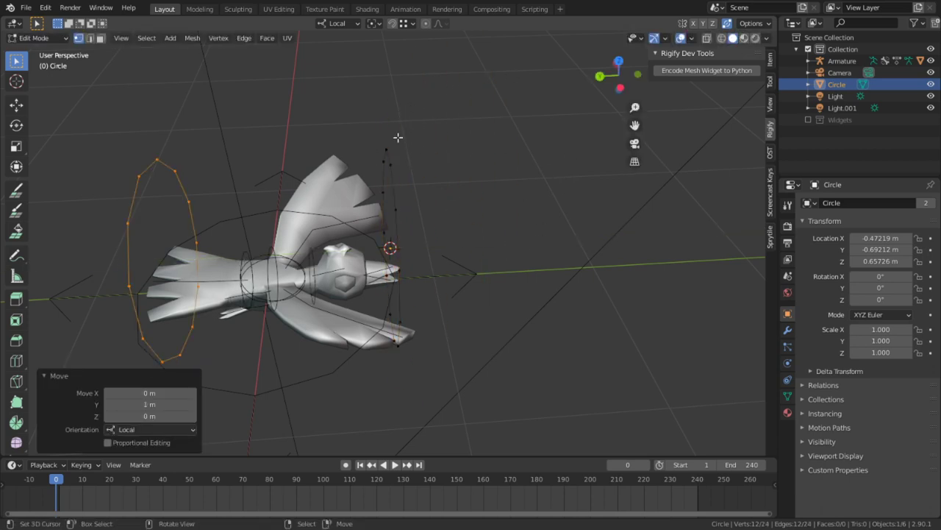
{"action": "key", "text": "s"}
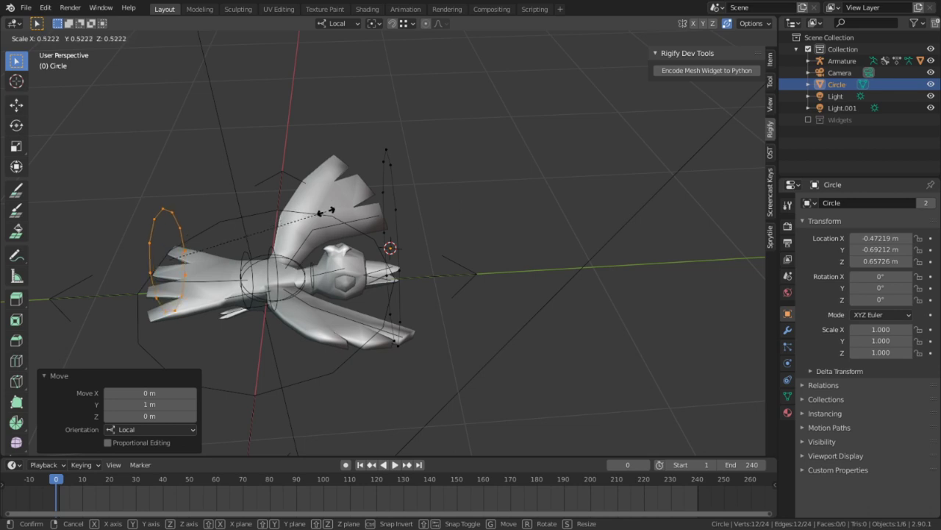
{"action": "left_click", "coordinate": [326, 212]}
Duplicate the original larger circle loop and scale the copy to 0, collapsing it into its centre point
{"action": "key", "text": "2"}
{"action": "right_click", "coordinate": [396, 201], "text": "alt"}
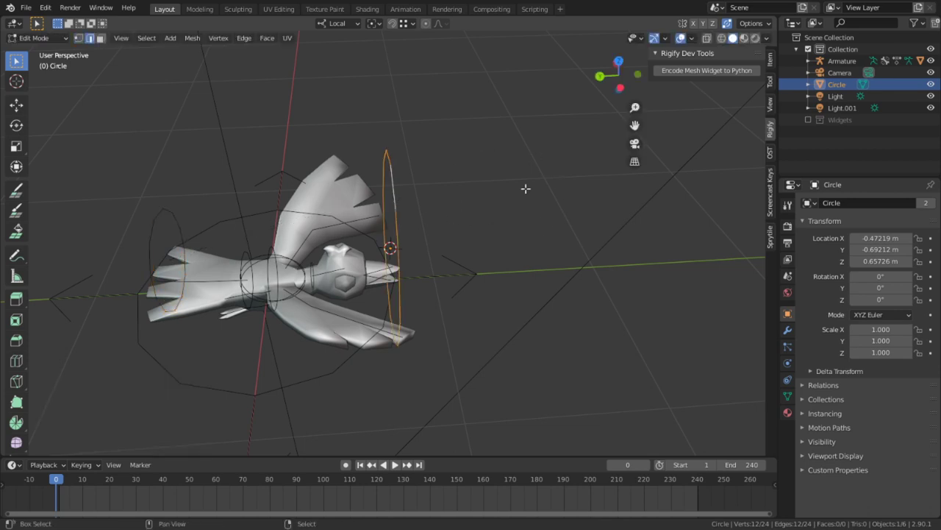
{"action": "key", "text": "shift+d"}
{"action": "key", "text": "Escape"}
{"action": "key", "text": "s"}
{"action": "key", "text": "0"}
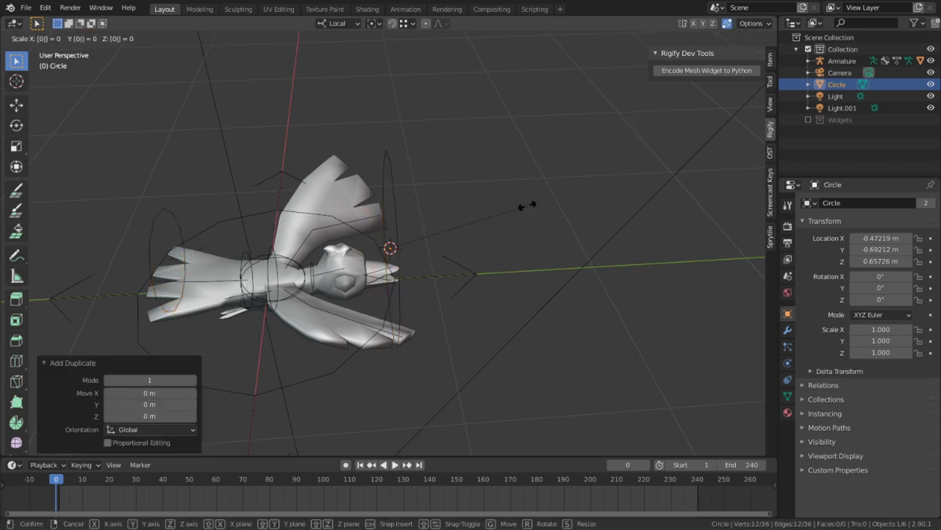
{"action": "key", "text": "Return"}
{"action": "key", "text": "g"}
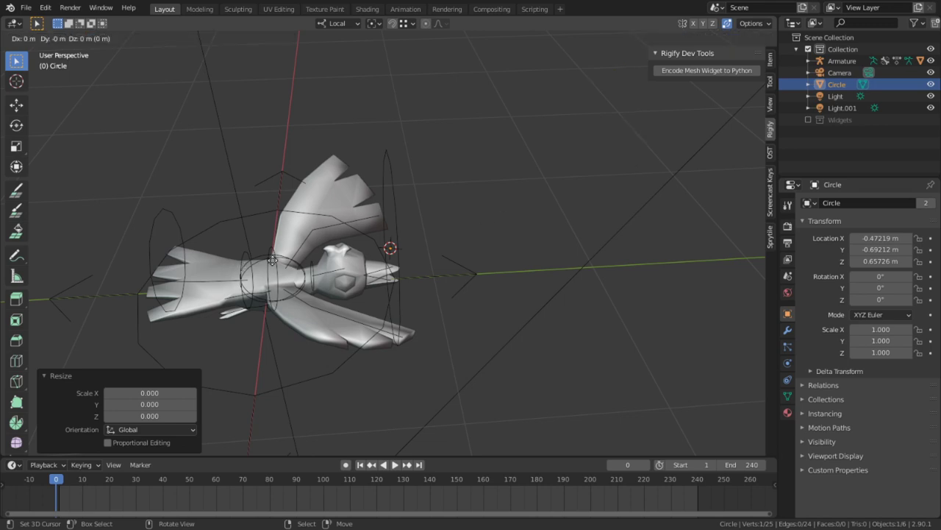
{"action": "key", "text": "y"}
{"action": "key", "text": "Escape"}
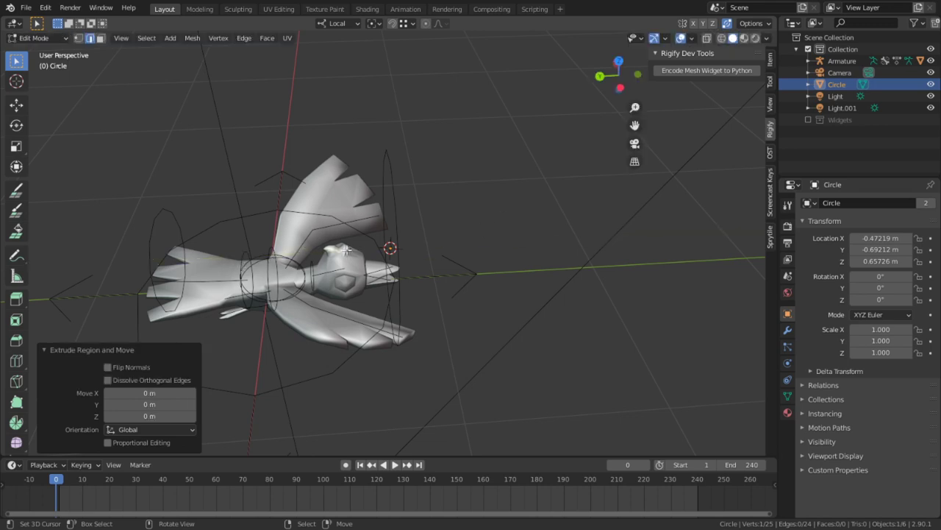
{"action": "key", "text": "g"}
{"action": "key", "text": "Escape"}
Extrude the centre vertex 1 m along local Y to form a line between the two circles, and return to Object Mode
{"action": "middle_click_drag", "start_coordinate": [319, 151], "coordinate": [414, 225]}
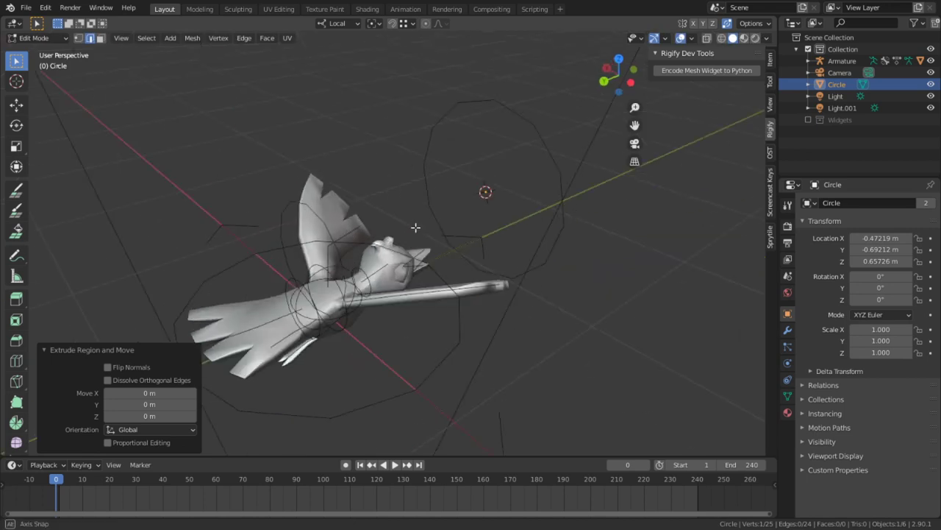
{"action": "key", "text": "c"}
{"action": "key", "text": "Escape"}
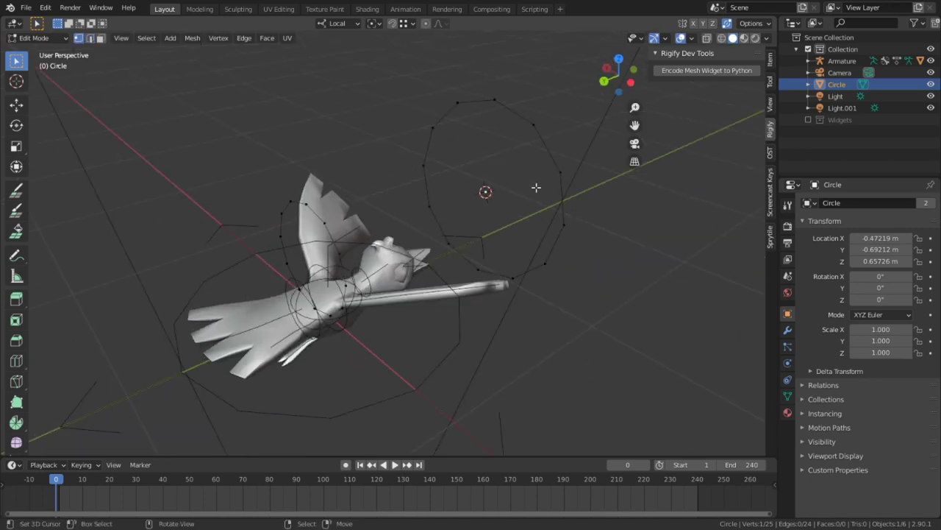
{"action": "key", "text": "e"}
{"action": "key", "text": "y"}
{"action": "key", "text": "1"}
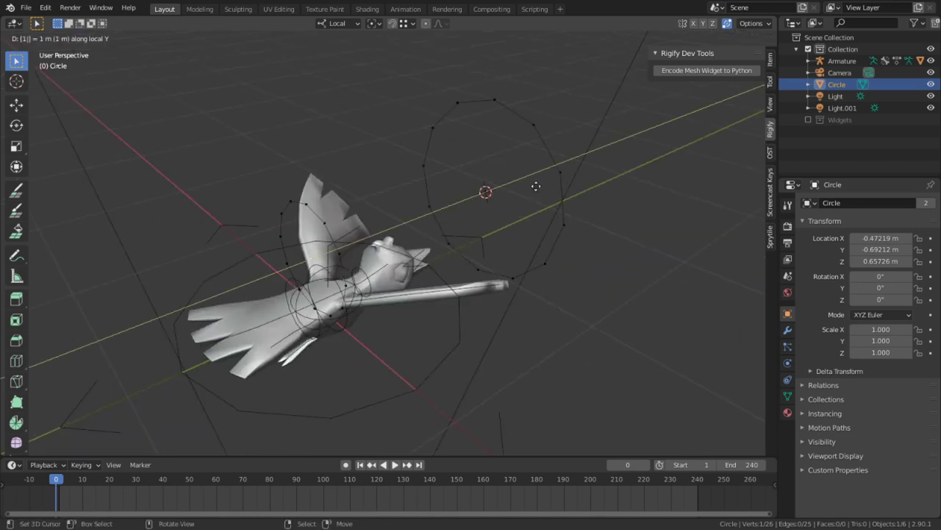
{"action": "key", "text": "Return"}
{"action": "middle_click_drag", "start_coordinate": [513, 192], "coordinate": [481, 176]}
{"action": "key", "text": "Tab"}
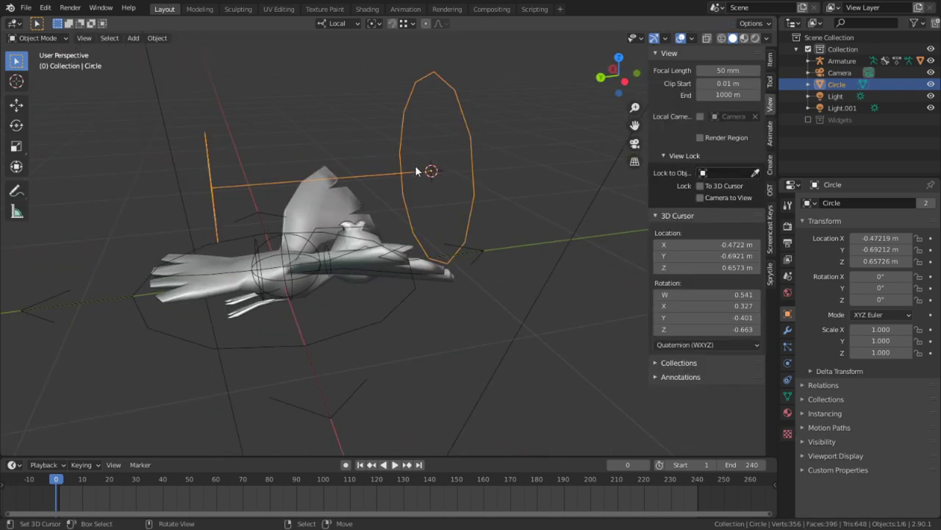
Scale the whole Circle object down to about 0.214 in Object Mode
{"action": "middle_click_drag", "start_coordinate": [415, 165], "coordinate": [518, 159]}
{"action": "key", "text": "s"}
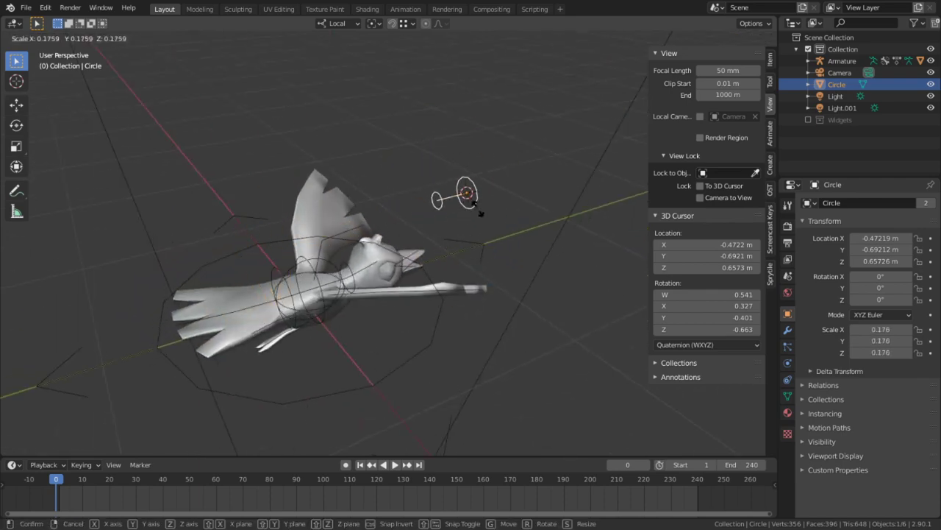
{"action": "left_click", "coordinate": [484, 209]}
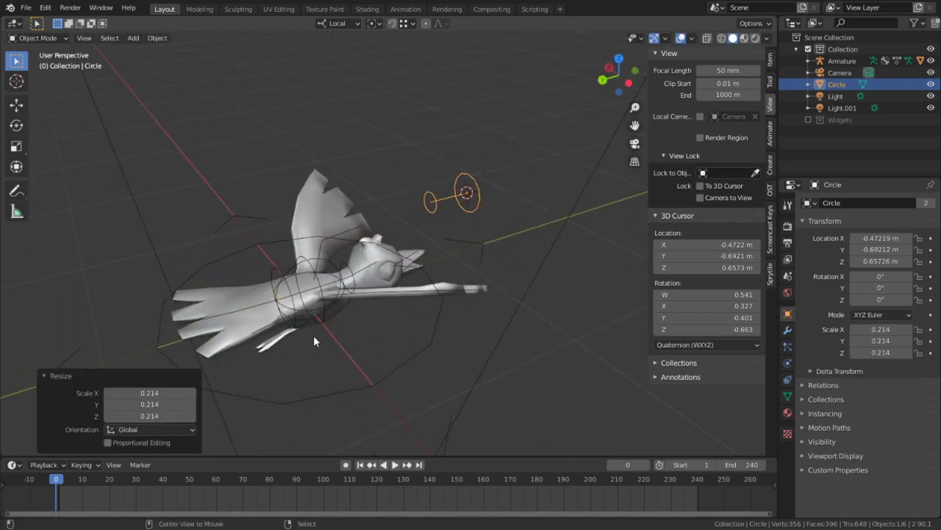
Select the armature, switch it to Pose Mode and select the Spine bone
{"action": "middle_click", "coordinate": [326, 292], "text": "alt"}
{"action": "scroll", "coordinate": [439, 219], "scroll_direction": "up", "scroll_amount": 5}
{"action": "right_click", "coordinate": [422, 215]}
{"action": "key", "text": "ctrl+Tab"}
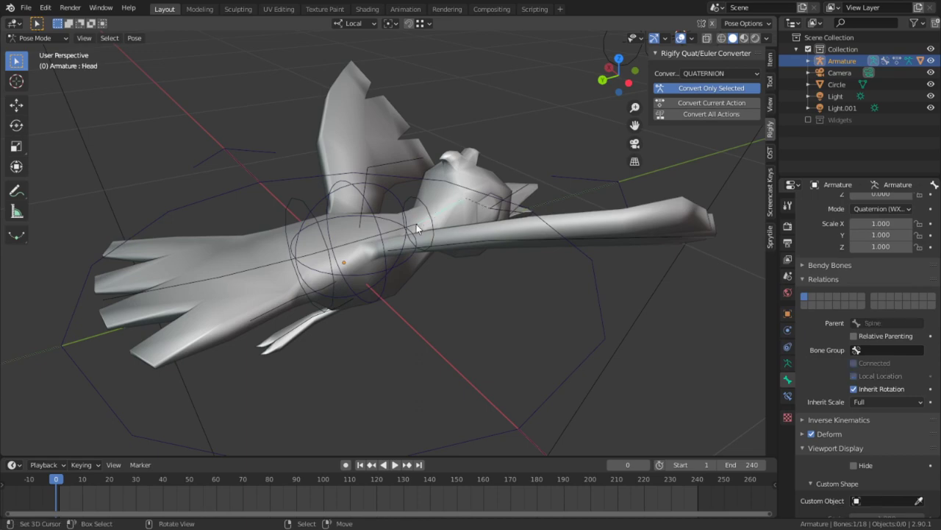
{"action": "right_click", "coordinate": [415, 224]}
Test-rotate the Spine bone to check its custom circle shape, and cancel the rotation
{"action": "key", "text": "r"}
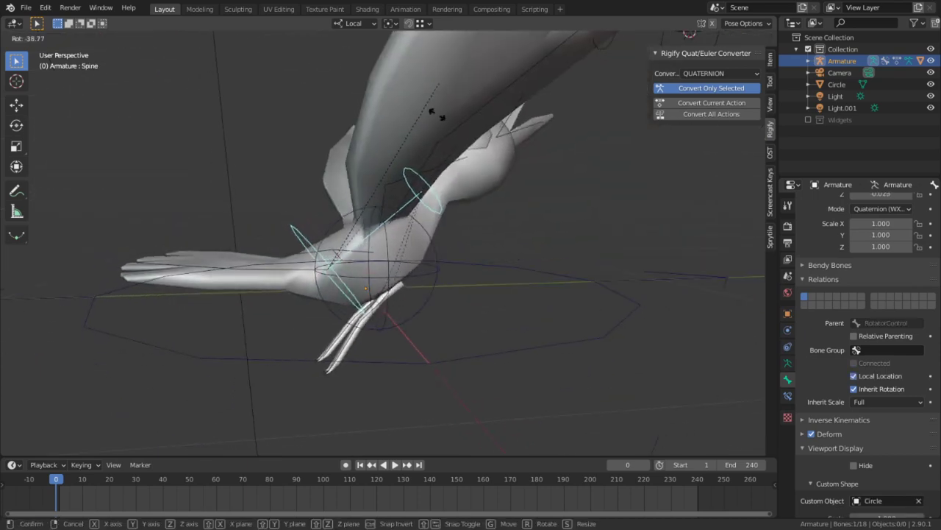
{"action": "right_click", "coordinate": [453, 115]}
{"action": "middle_click_drag", "start_coordinate": [440, 202], "coordinate": [607, 256]}
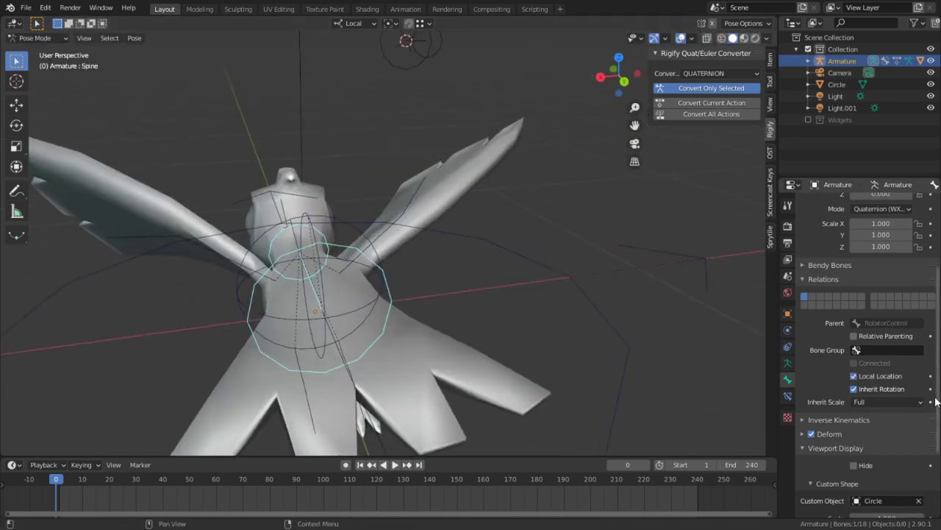
Add a new bone group to the armature and name it FK
{"action": "scroll", "coordinate": [798, 303], "scroll_direction": "up", "scroll_amount": 5}
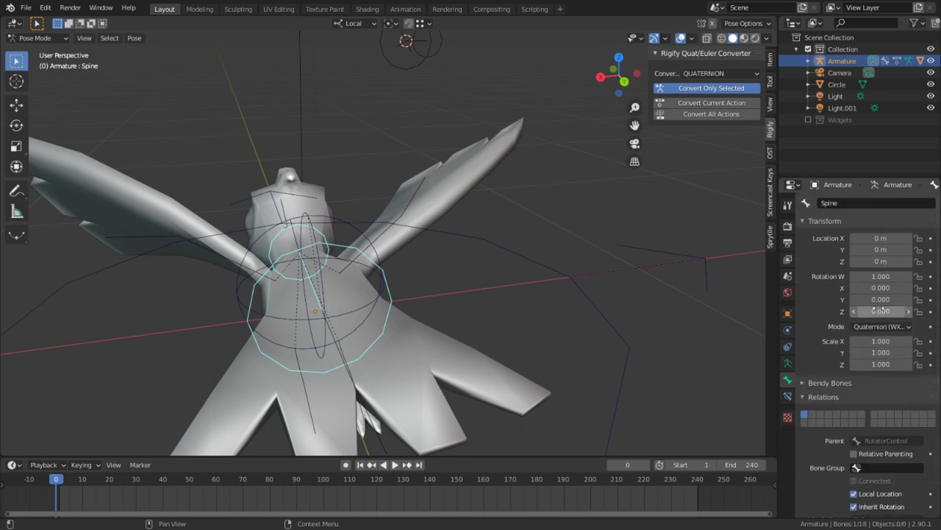
{"action": "scroll", "coordinate": [855, 455], "scroll_direction": "down", "scroll_amount": 6}
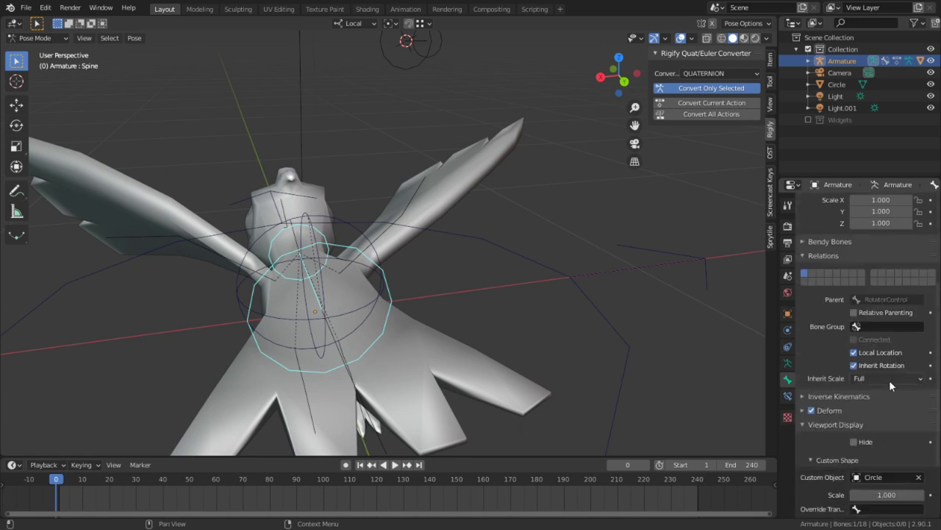
{"action": "left_click", "coordinate": [789, 364]}
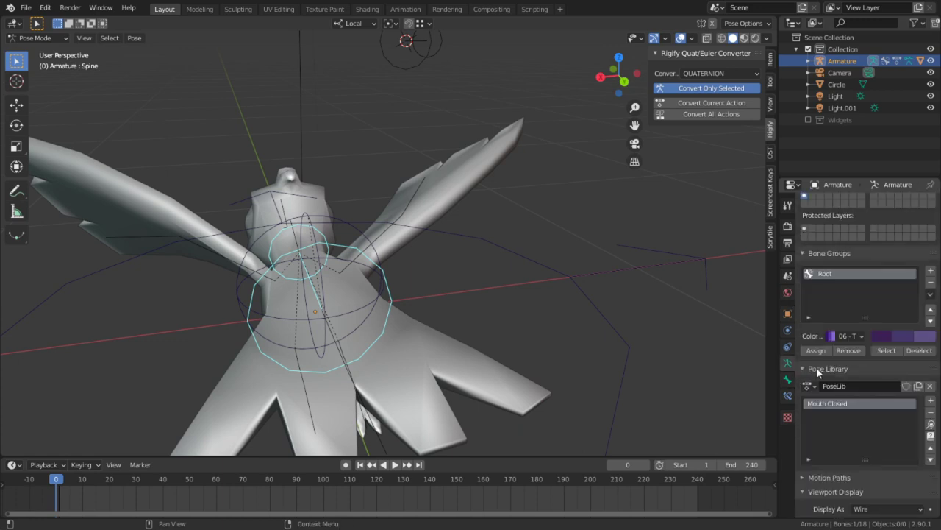
{"action": "left_click", "coordinate": [931, 273]}
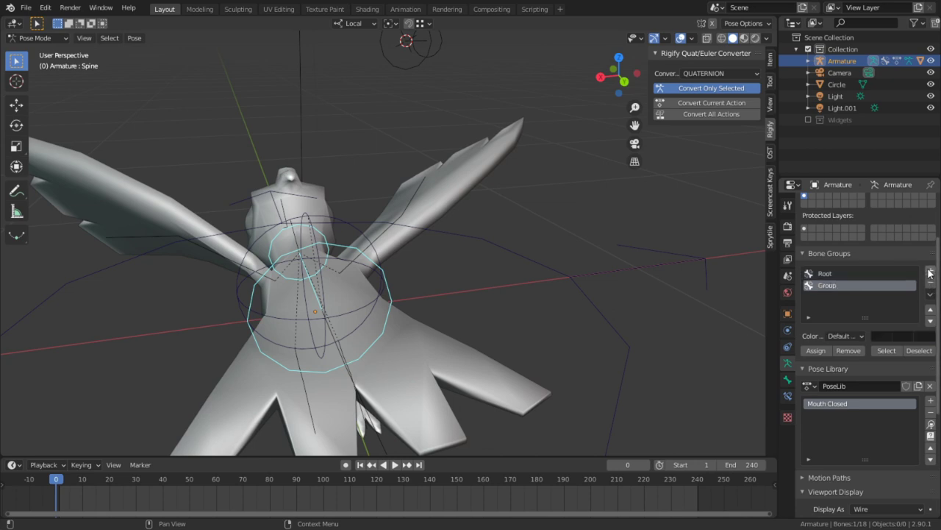
{"action": "double_click", "coordinate": [826, 285]}
{"action": "type", "text": "FK"}
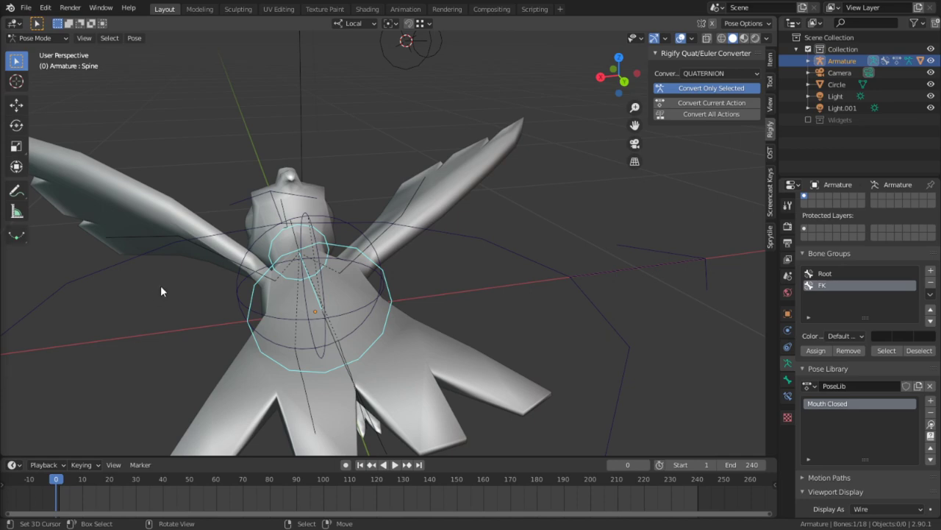
Assign the Spine bone to the FK group and give the group the 03 - Theme Color Set
{"action": "middle_click_drag", "start_coordinate": [468, 399], "coordinate": [560, 349]}
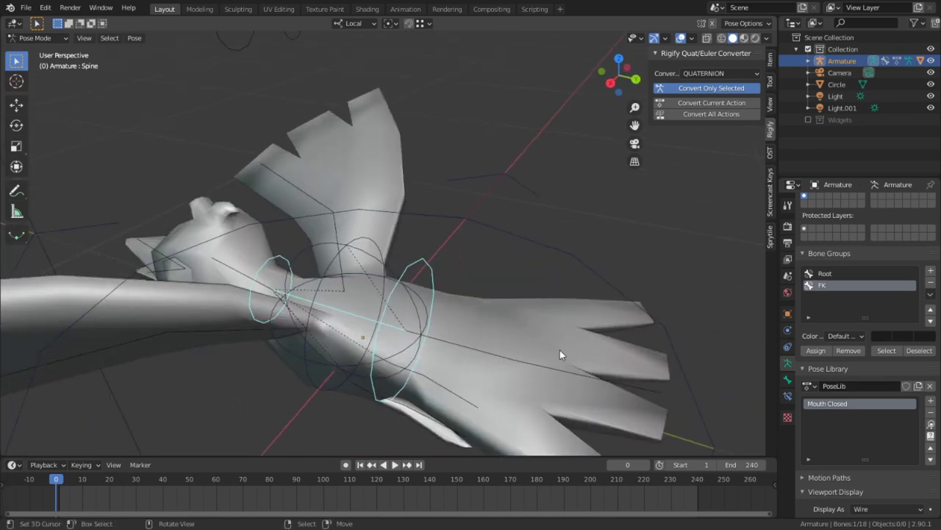
{"action": "left_click", "coordinate": [815, 351]}
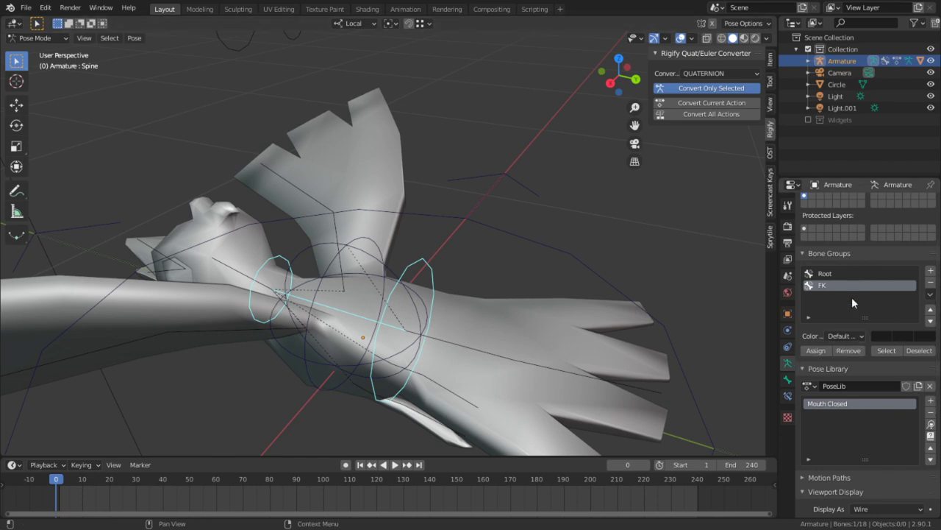
{"action": "left_click", "coordinate": [846, 335]}
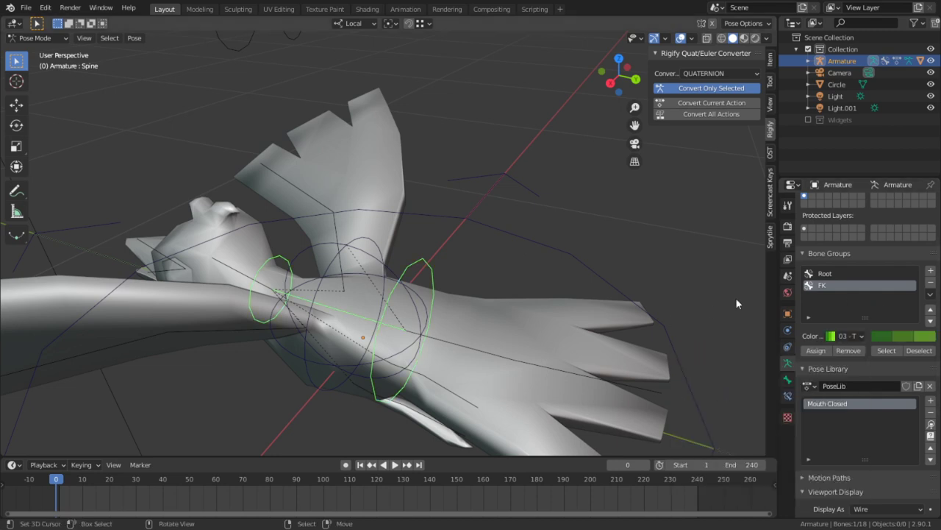
Try the 15 - Theme Color Set on the FK group, and return the group to 03 - Theme Color Set
{"action": "left_click", "coordinate": [846, 335]}
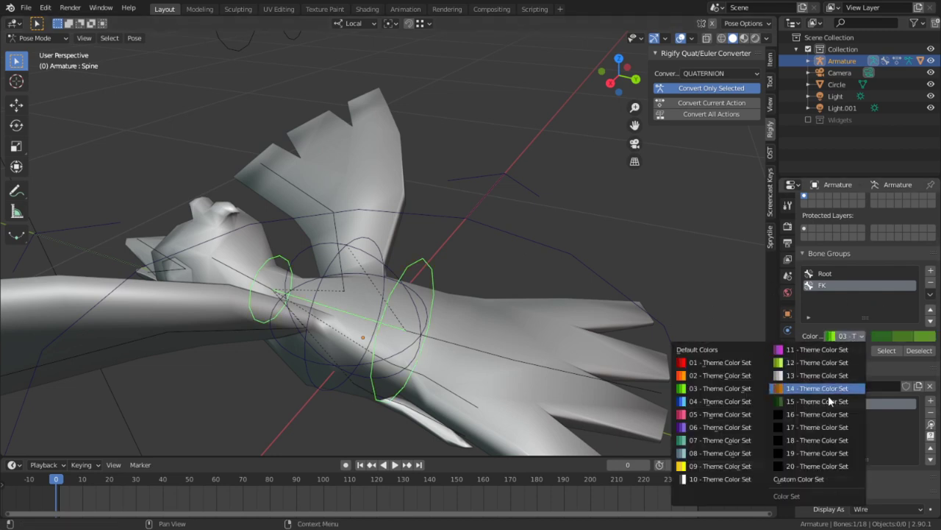
{"action": "left_click", "coordinate": [816, 401]}
{"action": "left_click", "coordinate": [847, 336]}
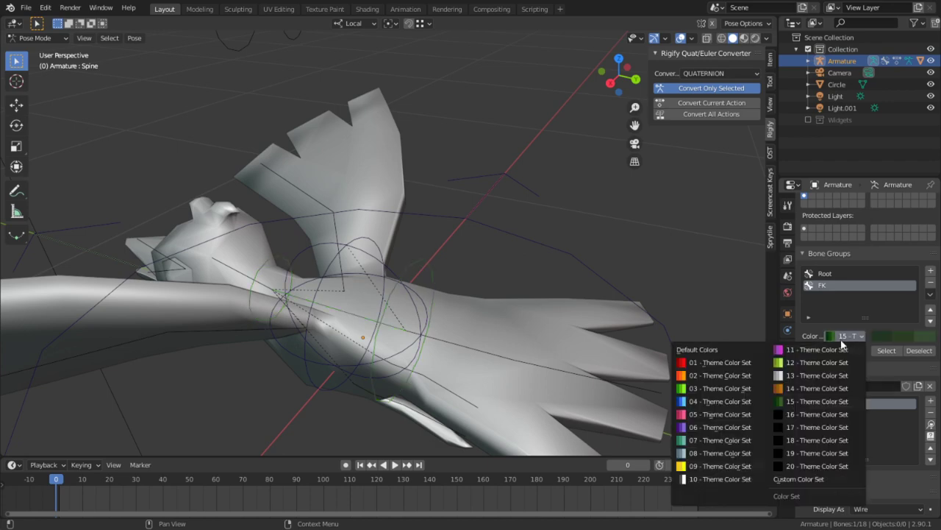
{"action": "left_click", "coordinate": [723, 391]}
Select the Tail, Tail.001, Spine and Head bones together and assign them to the FK bone group
{"action": "middle_click_drag", "start_coordinate": [404, 378], "coordinate": [454, 357]}
{"action": "left_click", "coordinate": [503, 328]}
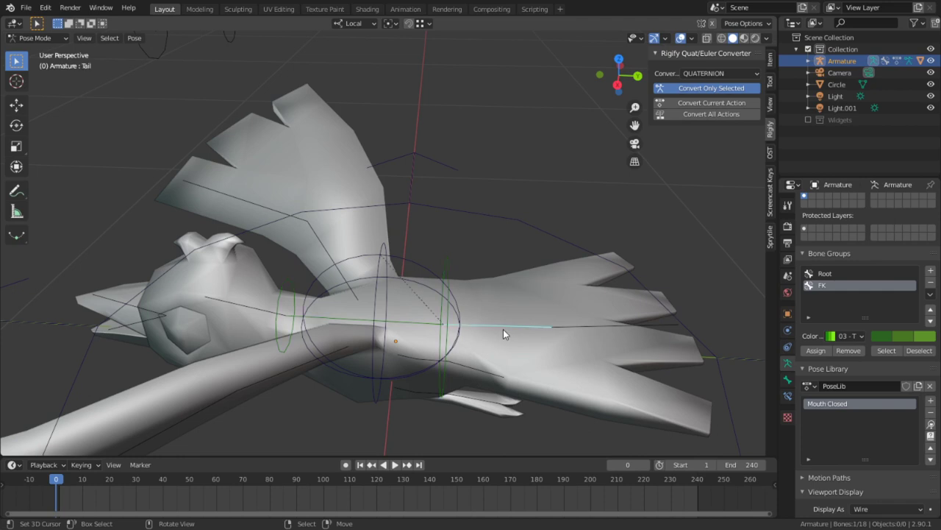
{"action": "left_click", "coordinate": [578, 324], "text": "shift"}
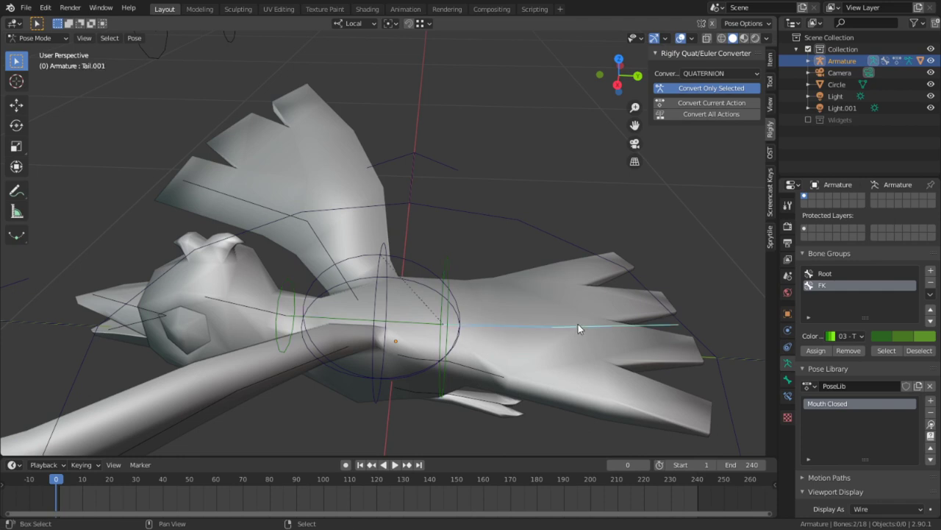
{"action": "left_click", "coordinate": [345, 319], "text": "shift"}
{"action": "left_click", "coordinate": [214, 302], "text": "shift"}
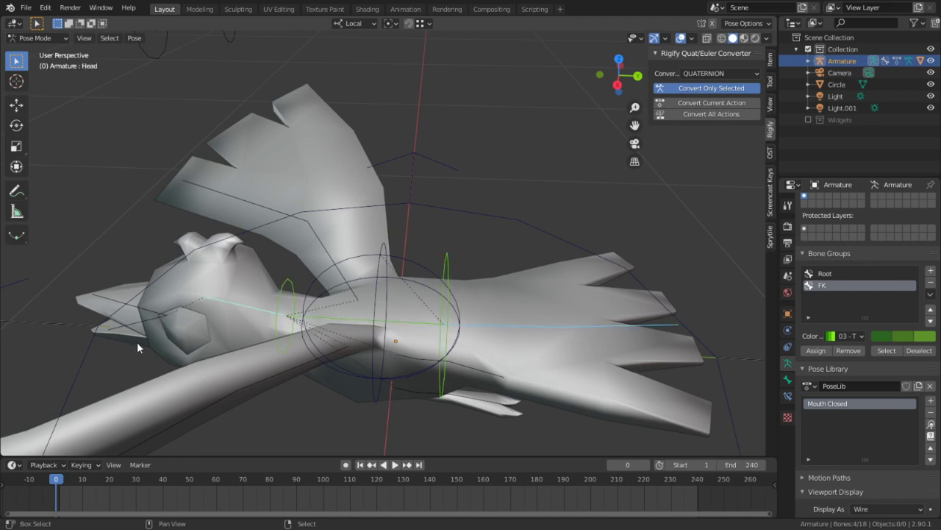
{"action": "left_click", "coordinate": [297, 209], "text": "shift"}
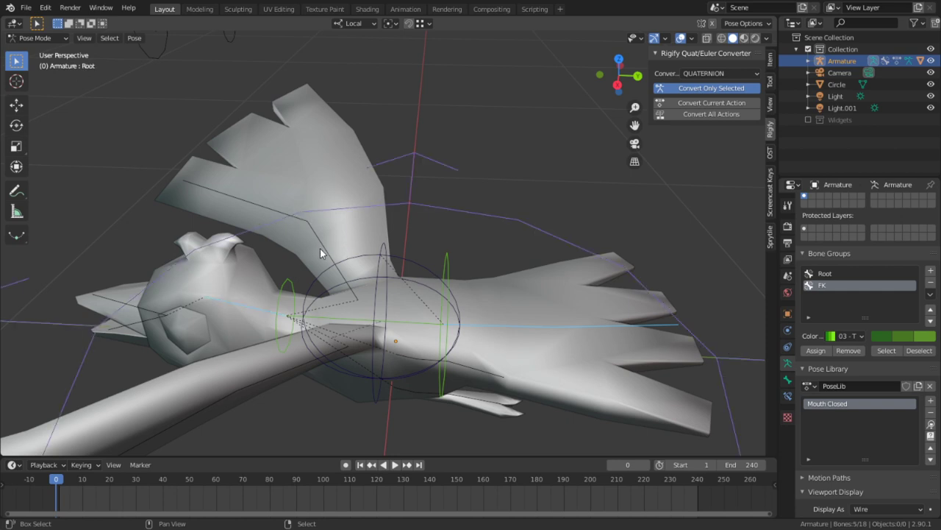
{"action": "left_click", "coordinate": [402, 195], "text": "shift"}
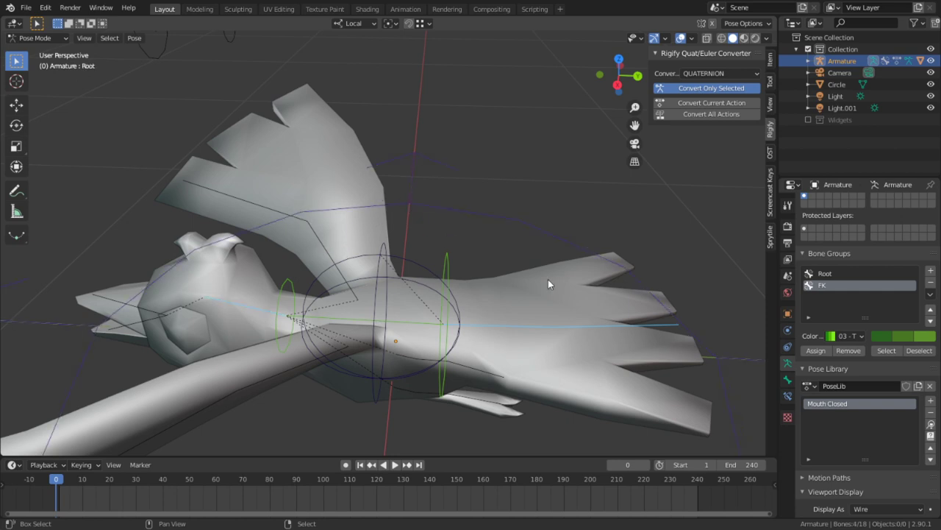
{"action": "left_click", "coordinate": [815, 350]}
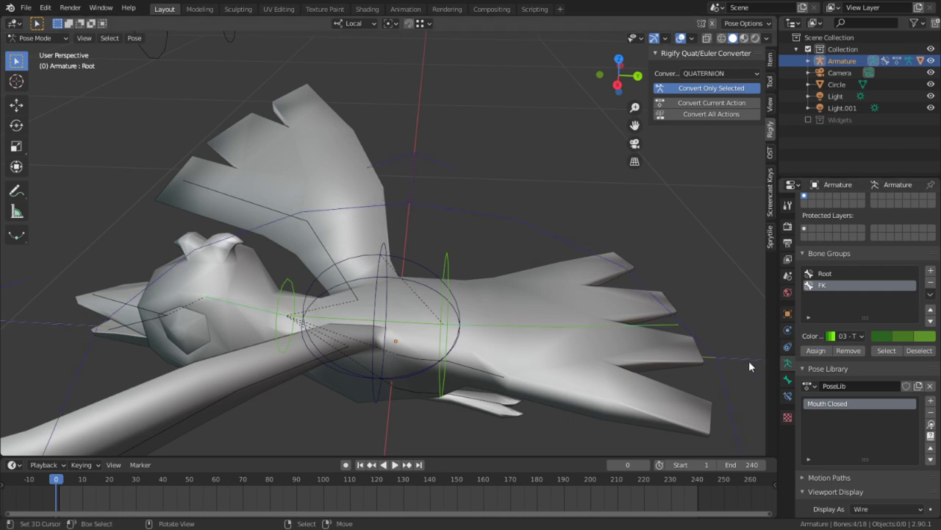
Set the Circle object as the custom shape of the Tail bone
{"action": "left_click", "coordinate": [481, 317]}
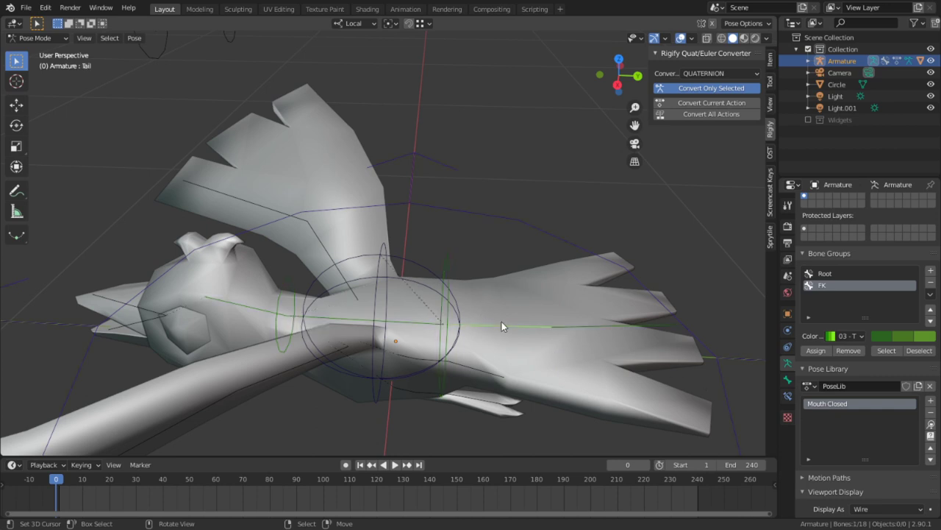
{"action": "scroll", "coordinate": [862, 478], "scroll_direction": "down", "scroll_amount": 4}
{"action": "scroll", "coordinate": [465, 334], "scroll_direction": "down", "scroll_amount": 2}
{"action": "scroll", "coordinate": [466, 333], "scroll_direction": "down", "scroll_amount": 2}
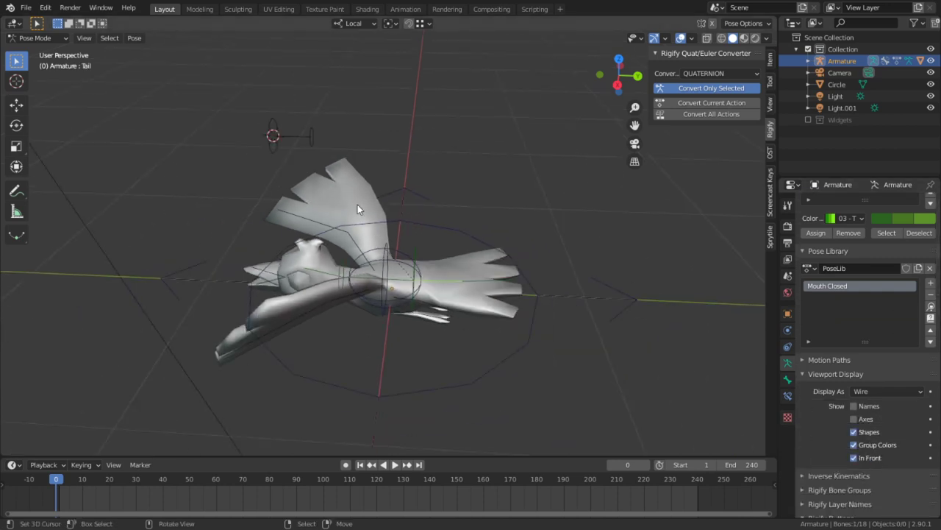
{"action": "left_click", "coordinate": [788, 379]}
{"action": "left_click", "coordinate": [919, 476]}
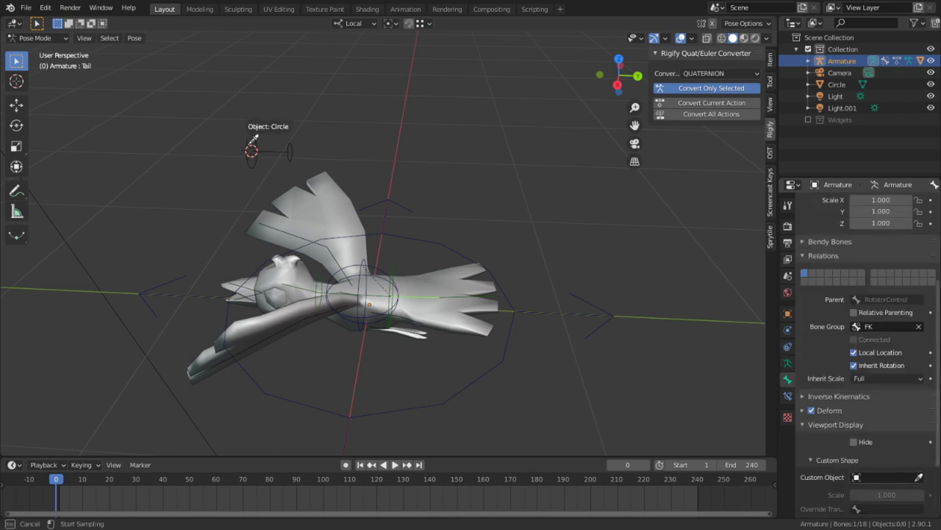
{"action": "left_click", "coordinate": [251, 151]}
{"action": "scroll", "coordinate": [382, 294], "scroll_direction": "up", "scroll_amount": 3}
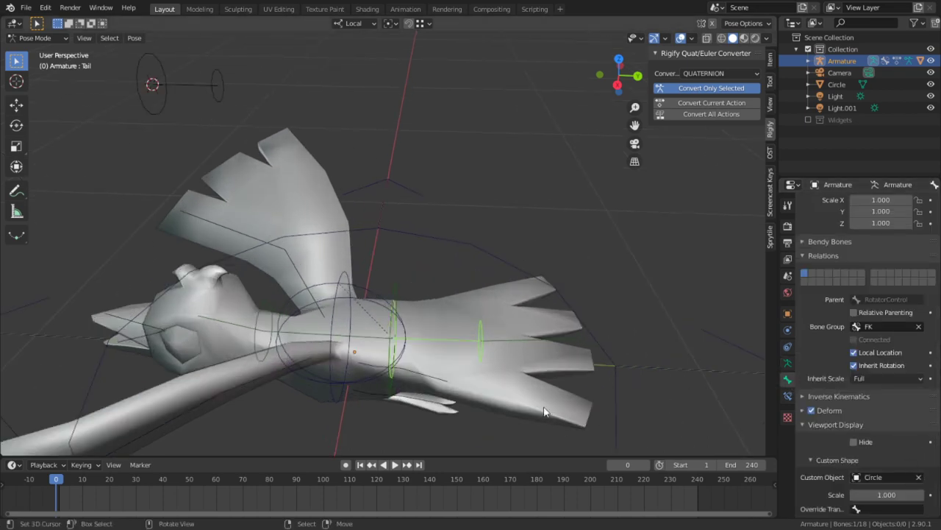
Set the Circle object as the custom shape of the Tail.001 bone
{"action": "middle_click_drag", "start_coordinate": [443, 316], "coordinate": [423, 292], "text": "shift"}
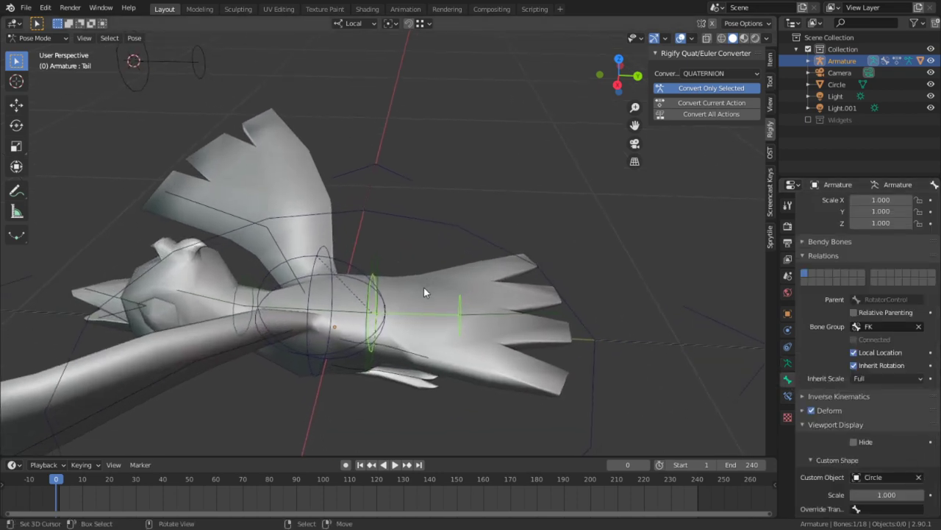
{"action": "left_click", "coordinate": [486, 308]}
{"action": "left_click", "coordinate": [918, 477]}
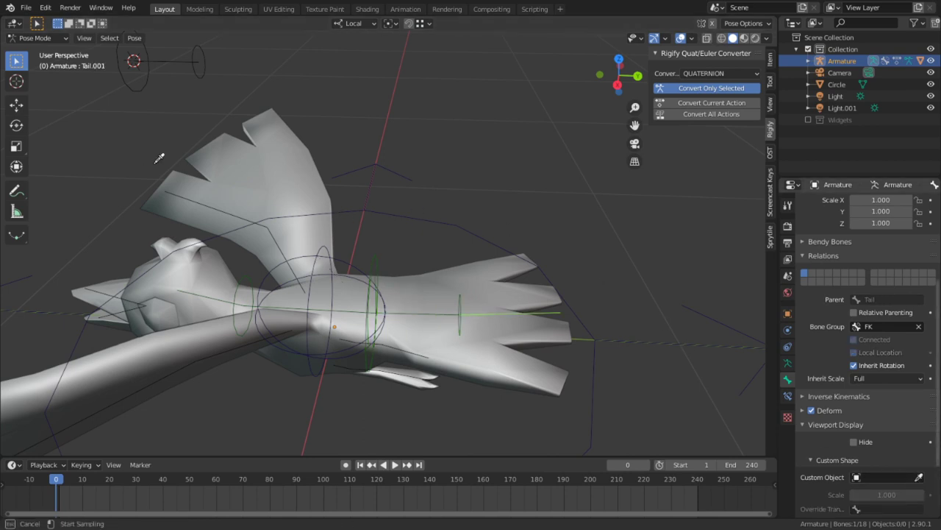
{"action": "left_click", "coordinate": [184, 79]}
Set the Circle object as the custom shape of the Head bone
{"action": "middle_click_drag", "start_coordinate": [184, 79], "coordinate": [531, 380]}
{"action": "middle_click_drag", "start_coordinate": [463, 308], "coordinate": [481, 346]}
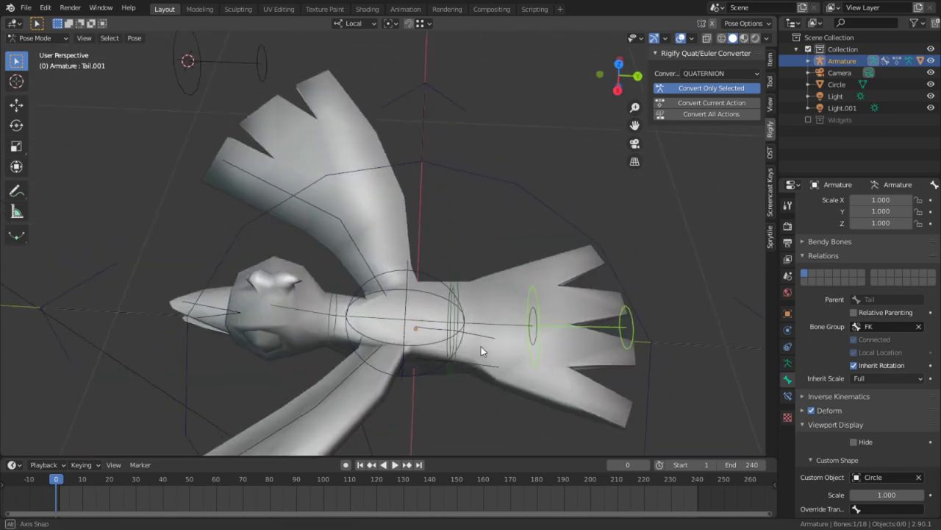
{"action": "middle_click_drag", "start_coordinate": [418, 323], "coordinate": [383, 260], "text": "shift"}
{"action": "scroll", "coordinate": [425, 306], "scroll_direction": "up", "scroll_amount": 2}
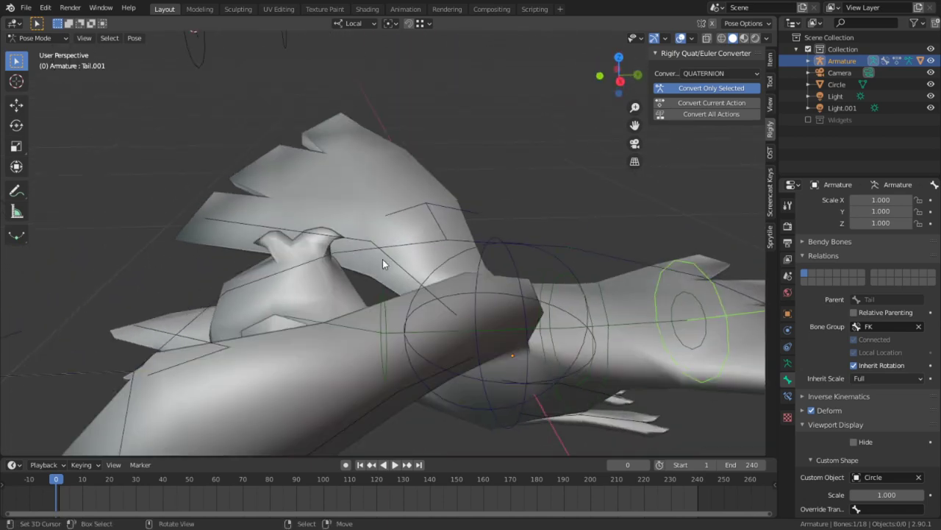
{"action": "left_click", "coordinate": [334, 327]}
{"action": "middle_click_drag", "start_coordinate": [354, 324], "coordinate": [346, 235]}
{"action": "left_click", "coordinate": [918, 476]}
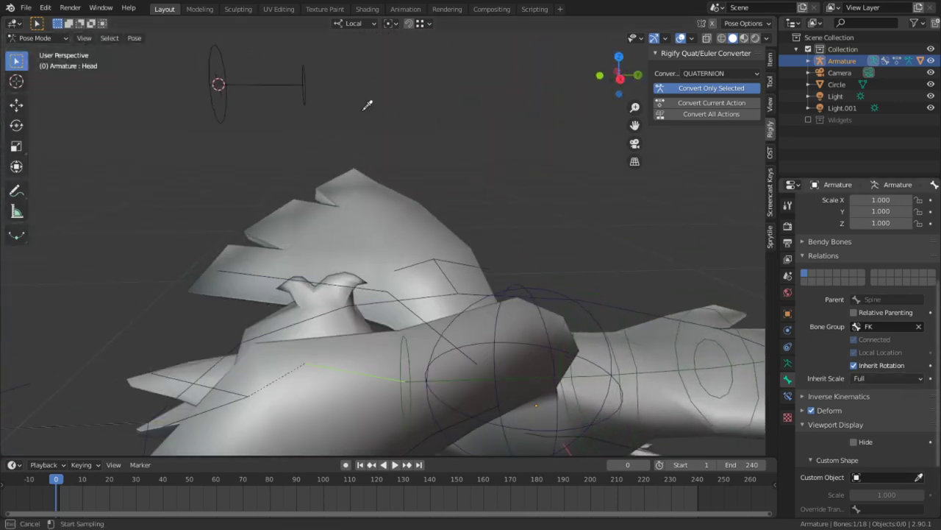
{"action": "left_click", "coordinate": [217, 83]}
Select the LowerBeak bone and switch the armature to Object Mode
{"action": "middle_click_drag", "start_coordinate": [314, 287], "coordinate": [301, 264]}
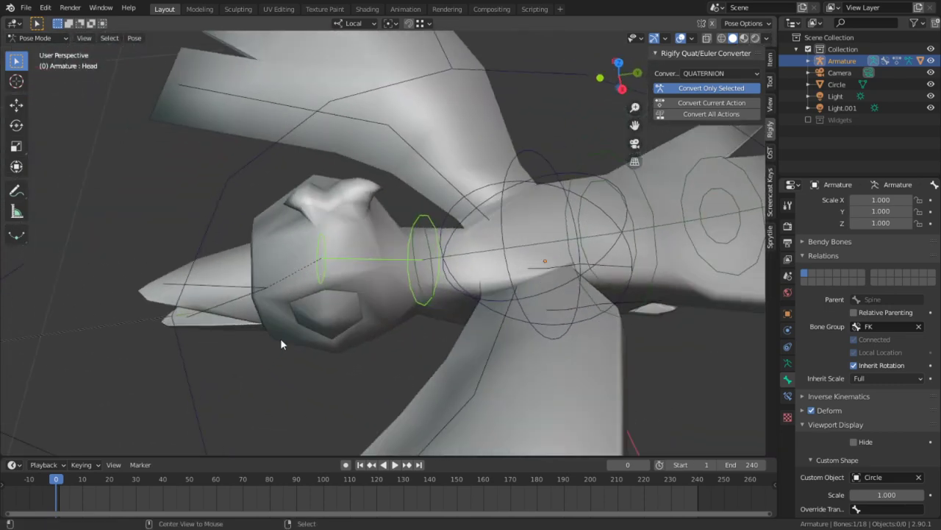
{"action": "middle_click_drag", "start_coordinate": [280, 343], "coordinate": [386, 297]}
{"action": "left_click", "coordinate": [380, 296]}
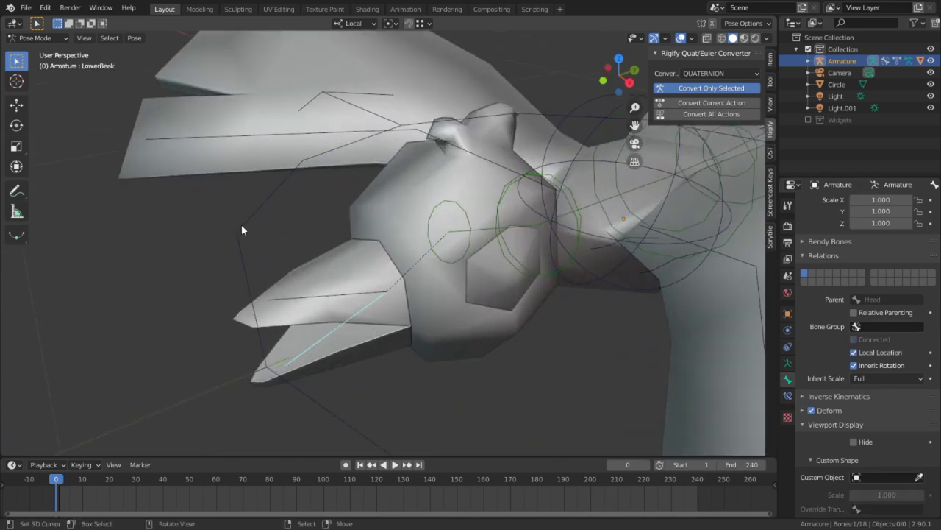
{"action": "left_click", "coordinate": [29, 38]}
{"action": "left_click", "coordinate": [37, 65]}
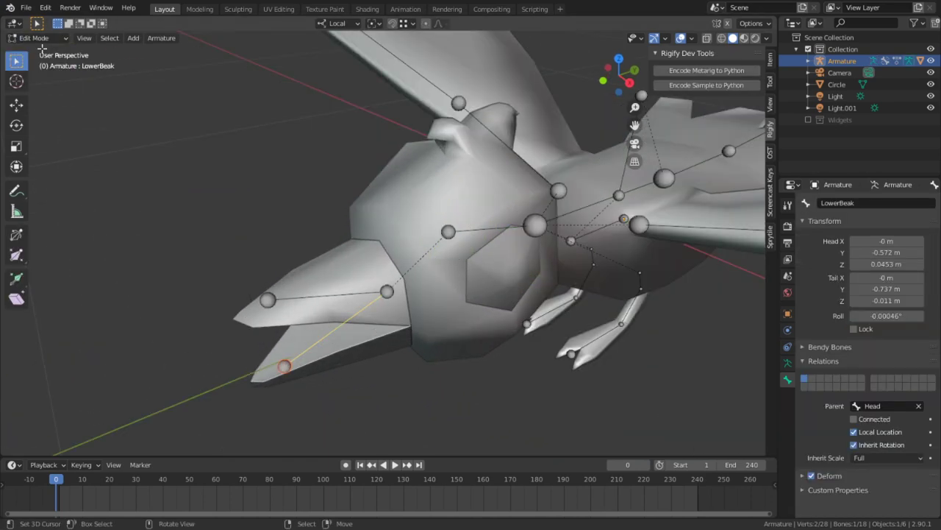
{"action": "left_click", "coordinate": [29, 38]}
{"action": "left_click", "coordinate": [42, 52]}
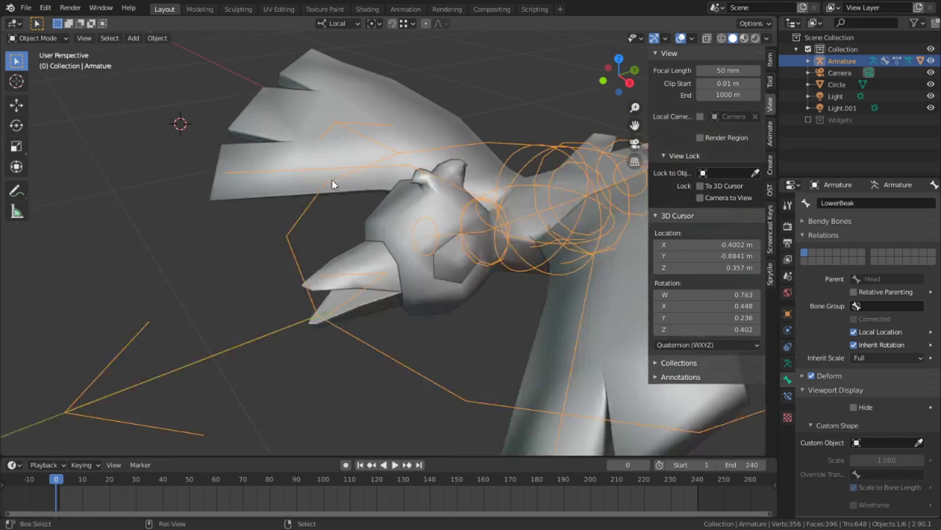
Select the Circle object and clear its location so it sits at the world origin
{"action": "middle_click_drag", "start_coordinate": [331, 179], "coordinate": [325, 370]}
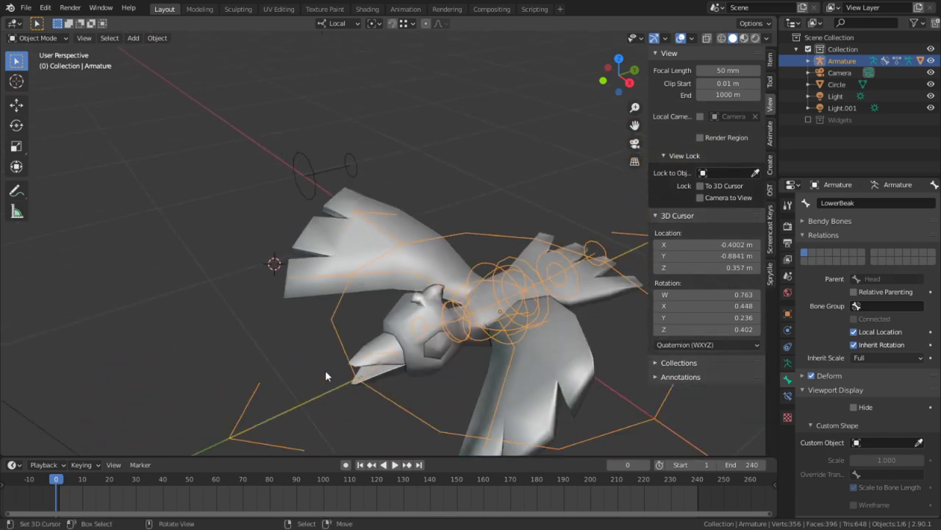
{"action": "left_click", "coordinate": [334, 150]}
{"action": "key", "text": "alt+g"}
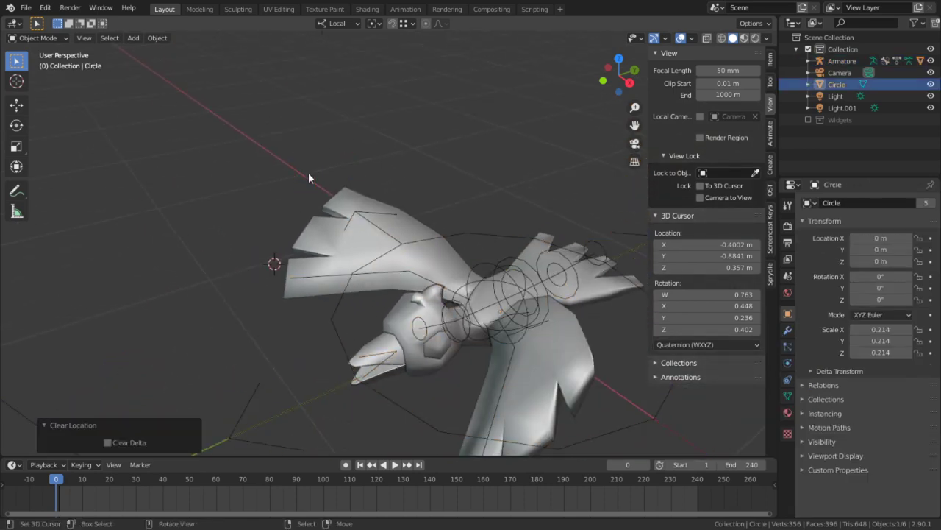
Rename the Circle object as WGT-BaseBone and move it to the Widgets collection
{"action": "double_click", "coordinate": [837, 84]}
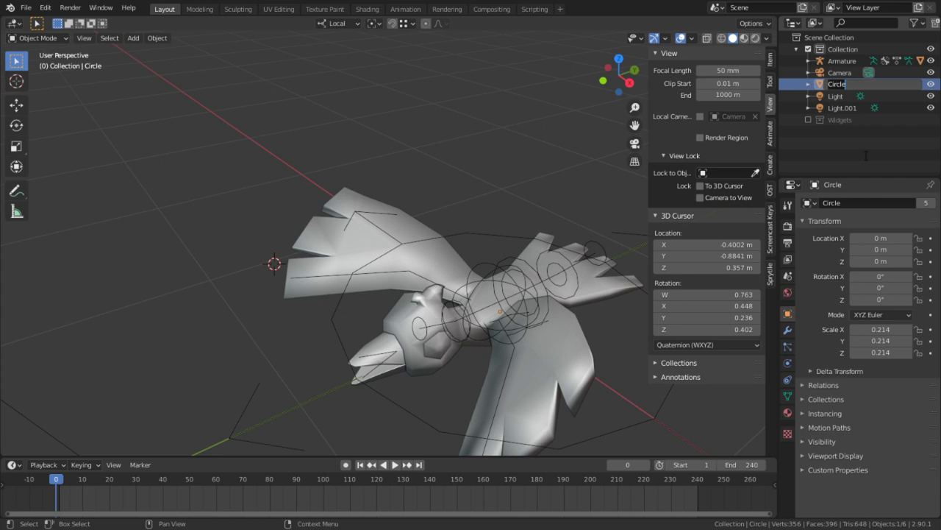
{"action": "type", "text": "WGT-BaseBone"}
{"action": "key", "text": "Return"}
{"action": "key", "text": "m"}
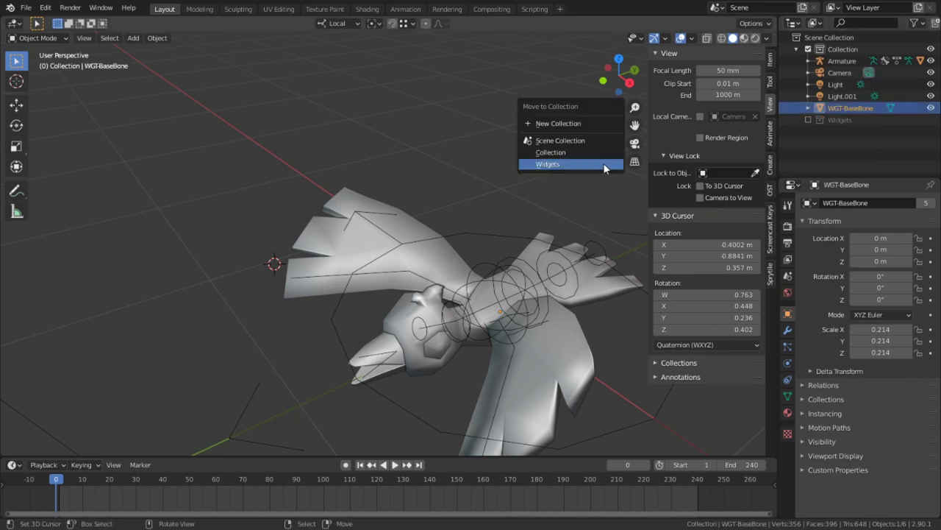
{"action": "left_click", "coordinate": [602, 164]}
In the bird mesh's Edit Mode, select the three edges along the upper beak's lower rim, from mouth corner to tip
{"action": "middle_click", "coordinate": [437, 372], "text": "alt"}
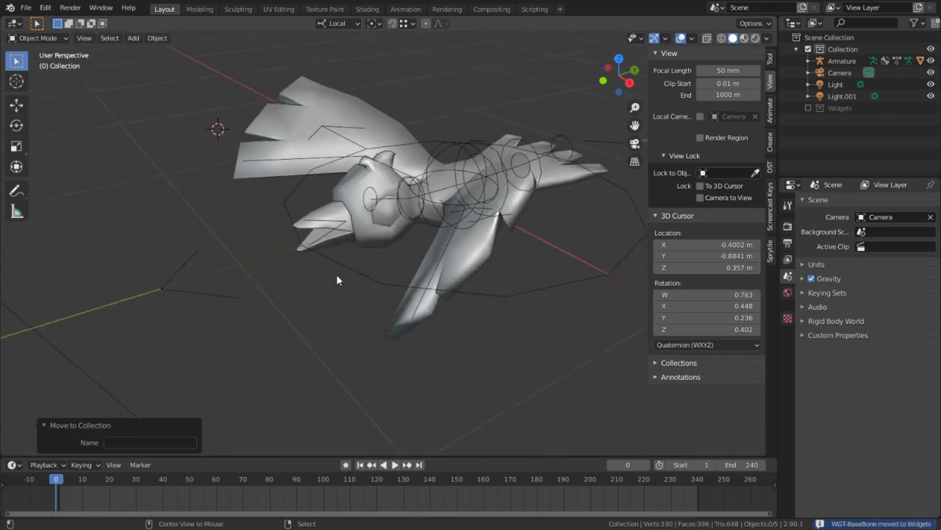
{"action": "middle_click", "coordinate": [338, 225], "text": "alt"}
{"action": "scroll", "coordinate": [390, 261], "scroll_direction": "up", "scroll_amount": 5}
{"action": "right_click", "coordinate": [410, 252]}
{"action": "key", "text": "Tab"}
{"action": "scroll", "coordinate": [393, 265], "scroll_direction": "up", "scroll_amount": 3}
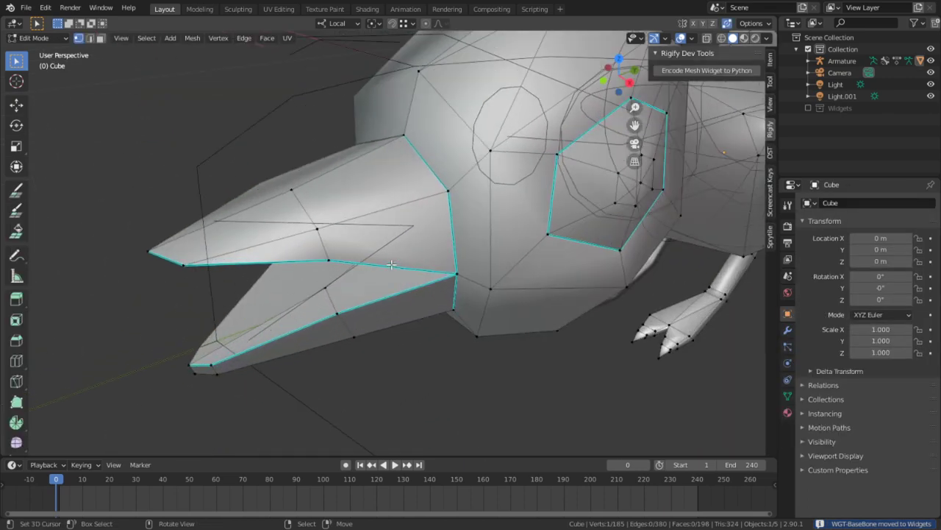
{"action": "key", "text": "2"}
{"action": "left_click", "coordinate": [367, 262]}
{"action": "left_click", "coordinate": [278, 263], "text": "shift"}
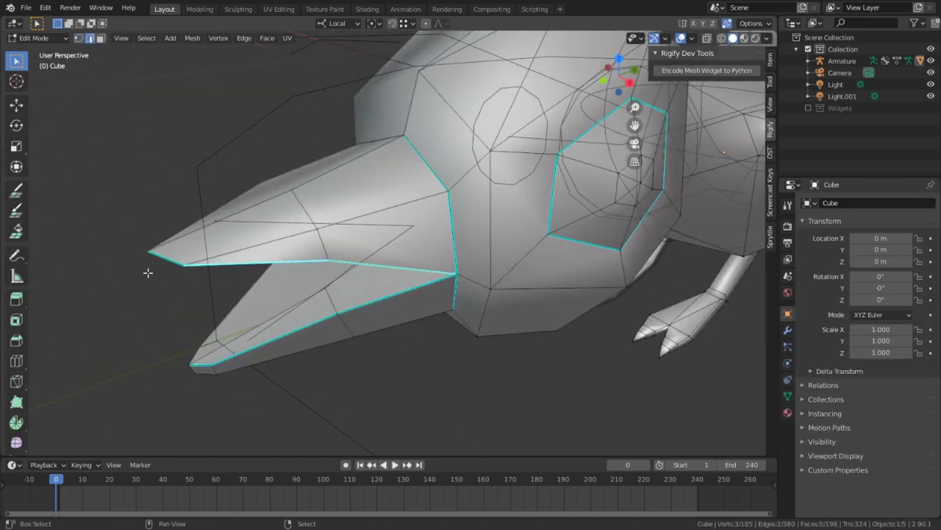
{"action": "left_click", "coordinate": [174, 261], "text": "shift"}
Duplicate the selected beak edges and move the copy about 0.05 m up along local Z
{"action": "middle_click_drag", "start_coordinate": [175, 261], "coordinate": [293, 265]}
{"action": "scroll", "coordinate": [337, 373], "scroll_direction": "down", "scroll_amount": 4}
{"action": "middle_click_drag", "start_coordinate": [338, 373], "coordinate": [431, 219]}
{"action": "key", "text": "e"}
{"action": "key", "text": "z"}
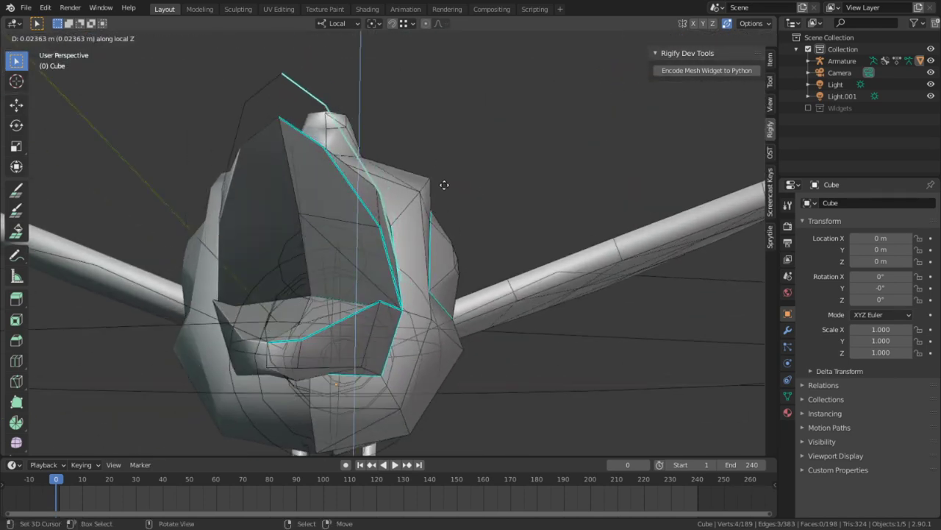
{"action": "left_click", "coordinate": [448, 155]}
{"action": "middle_click_drag", "start_coordinate": [448, 155], "coordinate": [358, 277]}
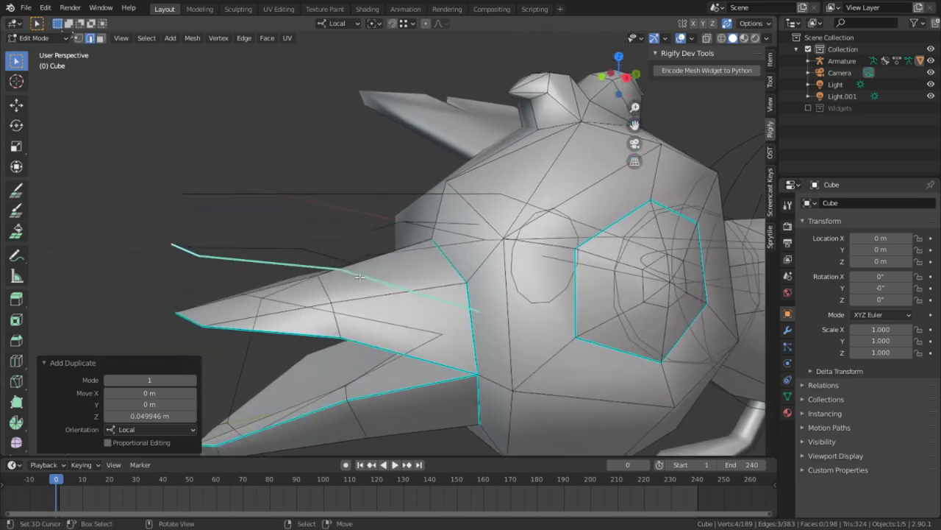
Separate the duplicated beak edges into their own object and return to Object Mode
{"action": "key", "text": "o"}
{"action": "key", "text": "p"}
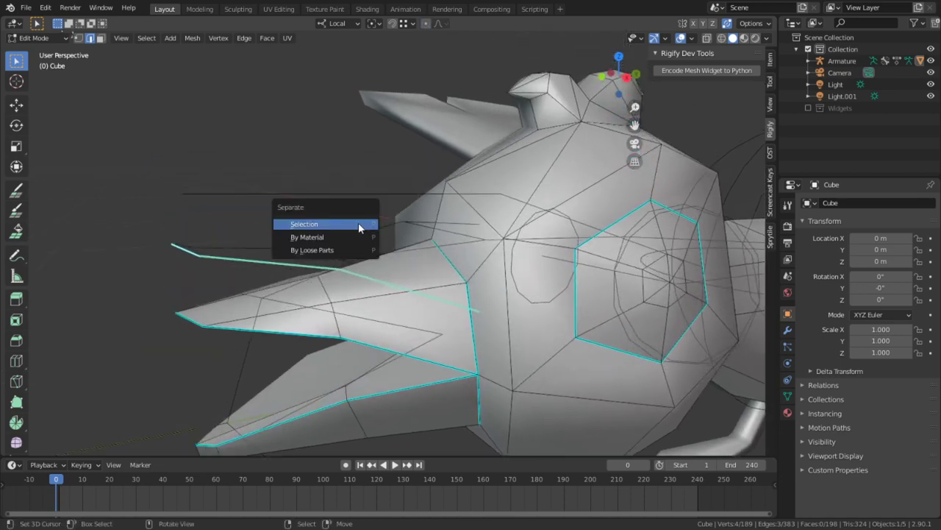
{"action": "left_click", "coordinate": [358, 223]}
{"action": "key", "text": "Tab"}
Snap the 3D cursor to the tip vertex of the separated beak outline
{"action": "middle_click_drag", "start_coordinate": [282, 280], "coordinate": [256, 280]}
{"action": "key", "text": "Tab"}
{"action": "scroll", "coordinate": [255, 280], "scroll_direction": "up", "scroll_amount": 2}
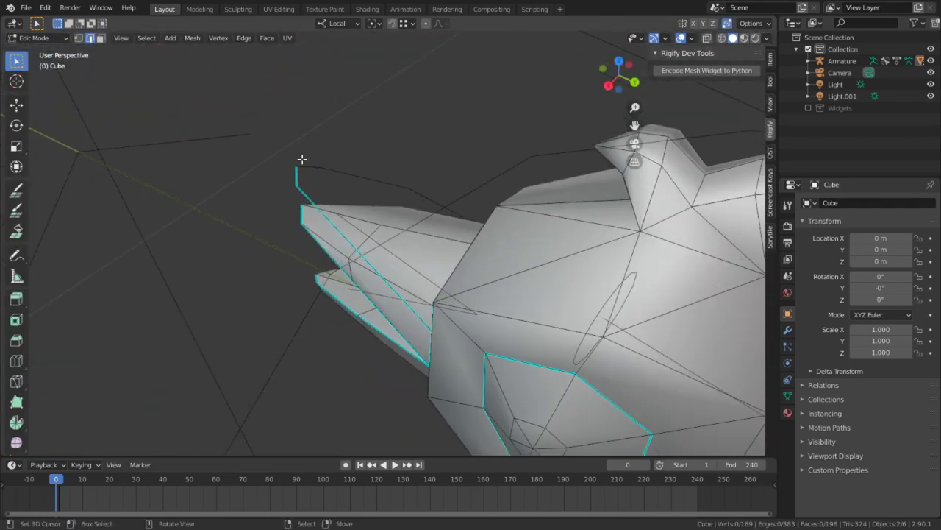
{"action": "key", "text": "1"}
{"action": "right_click", "coordinate": [297, 167]}
{"action": "key", "text": "shift+s"}
{"action": "middle_click_drag", "start_coordinate": [334, 231], "coordinate": [470, 332]}
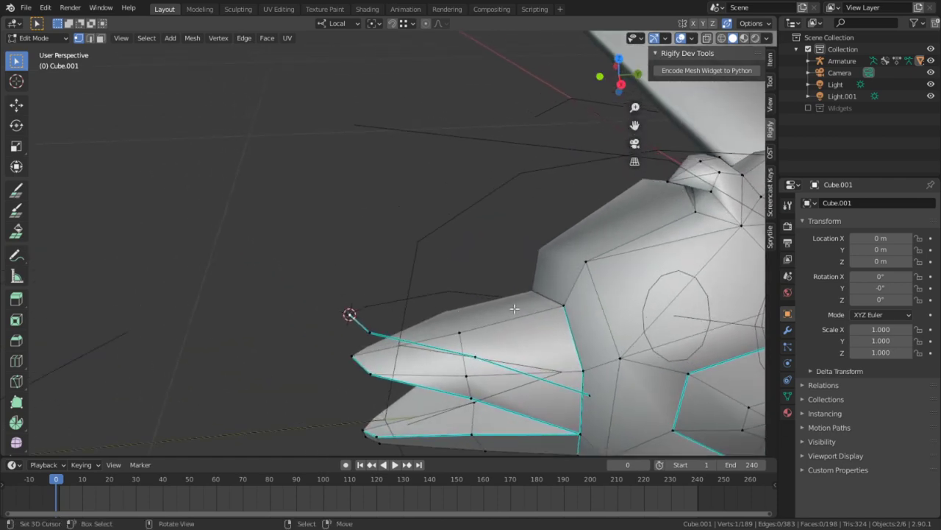
{"action": "scroll", "coordinate": [504, 321], "scroll_direction": "down", "scroll_amount": 3}
Try to set the beak outline's origin to the 3D cursor in Object Mode
{"action": "key", "text": "Tab"}
{"action": "middle_click_drag", "start_coordinate": [516, 269], "coordinate": [425, 272], "text": "shift"}
{"action": "left_click", "coordinate": [160, 39]}
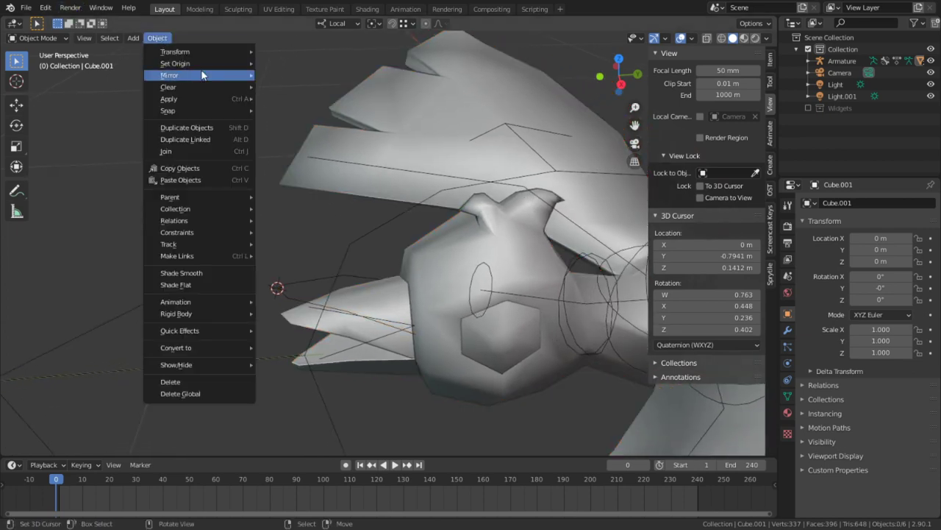
{"action": "mouse_move", "coordinate": [178, 64]}
{"action": "left_click", "coordinate": [300, 88]}
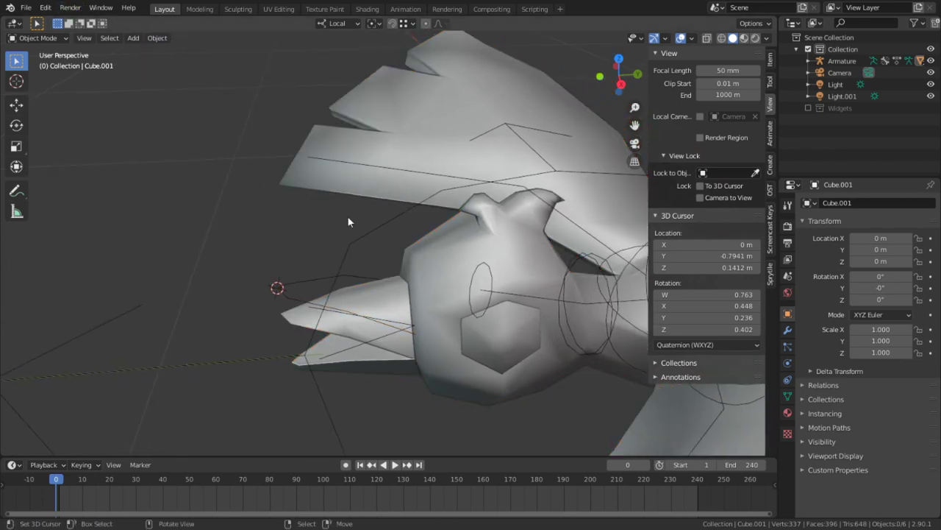
Select the Cube.001 beak outline and move it about 0.41 m forward of the beak along negative Y
{"action": "left_click", "coordinate": [39, 34]}
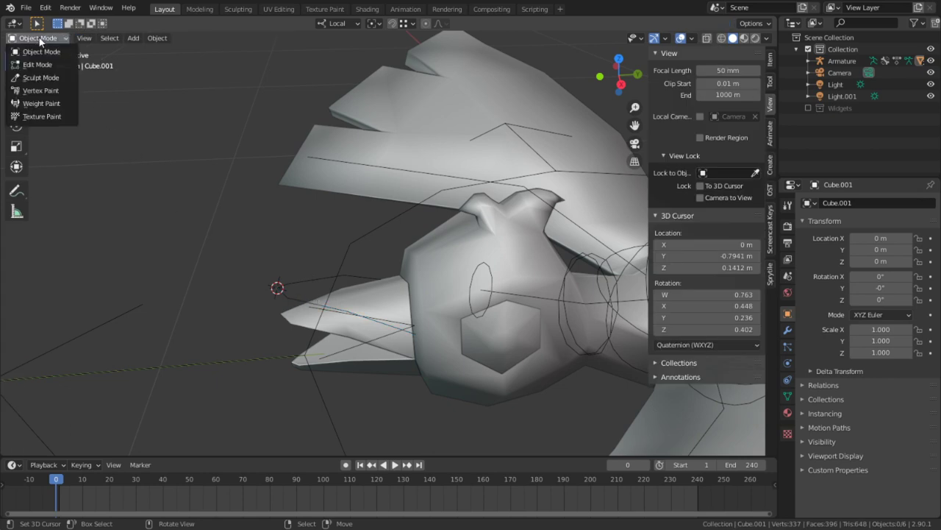
{"action": "left_click", "coordinate": [37, 54]}
{"action": "left_click", "coordinate": [283, 293]}
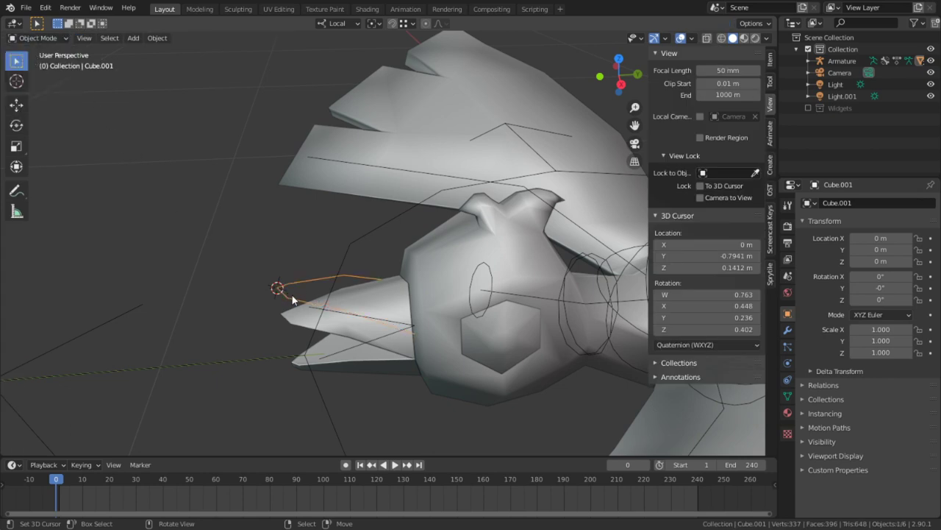
{"action": "key", "text": "g"}
{"action": "key", "text": "y"}
{"action": "left_click", "coordinate": [63, 167]}
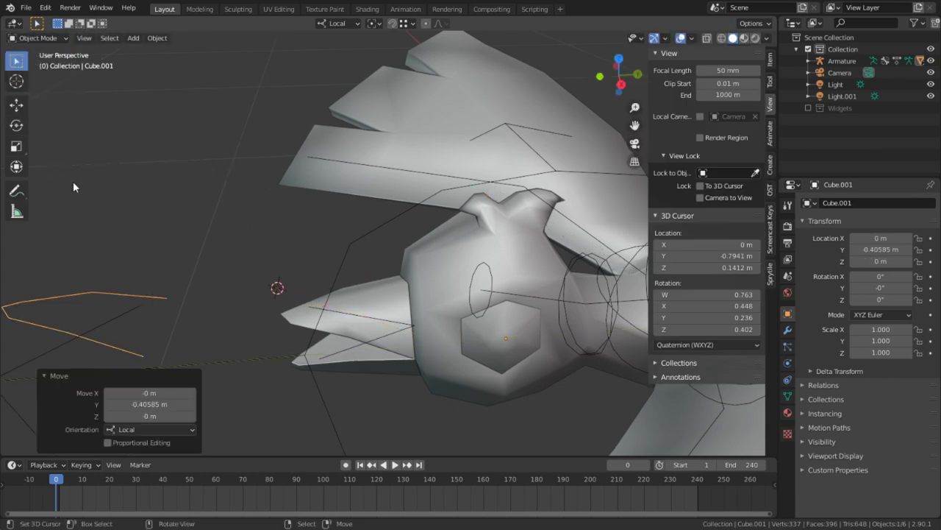
Put the armature in Pose Mode and set Cube.001 as the custom shape of the UpperBeak bone
{"action": "middle_click_drag", "start_coordinate": [282, 244], "coordinate": [337, 242], "text": "shift"}
{"action": "right_click", "coordinate": [403, 325]}
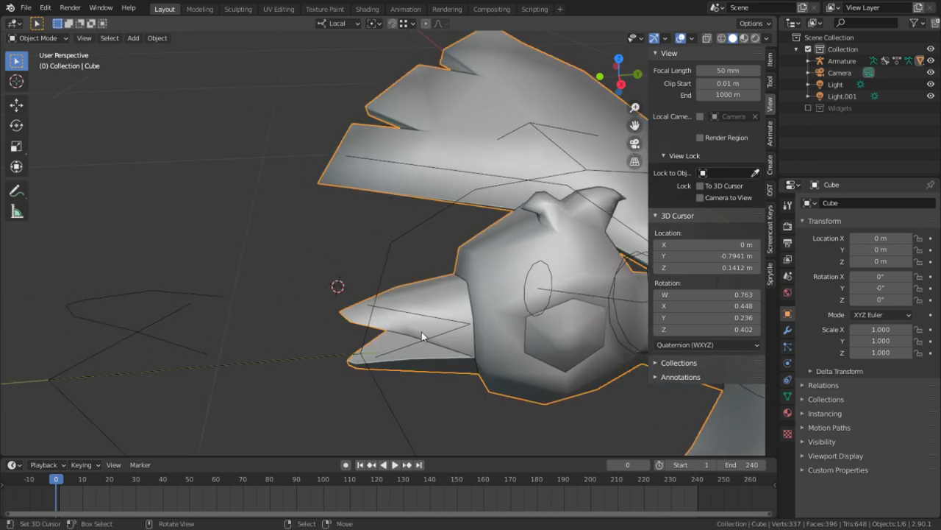
{"action": "right_click", "coordinate": [436, 315]}
{"action": "key", "text": "ctrl+Tab"}
{"action": "right_click", "coordinate": [432, 317]}
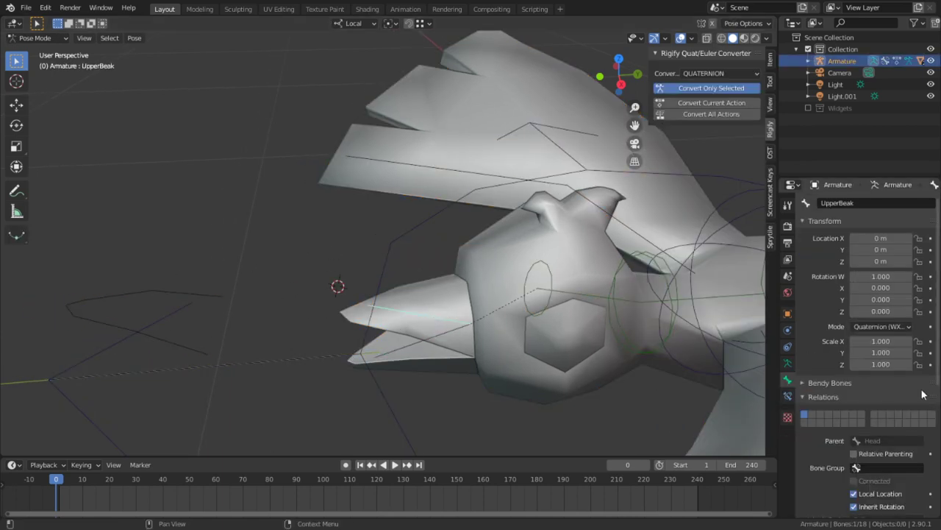
{"action": "scroll", "coordinate": [869, 469], "scroll_direction": "down", "scroll_amount": 3}
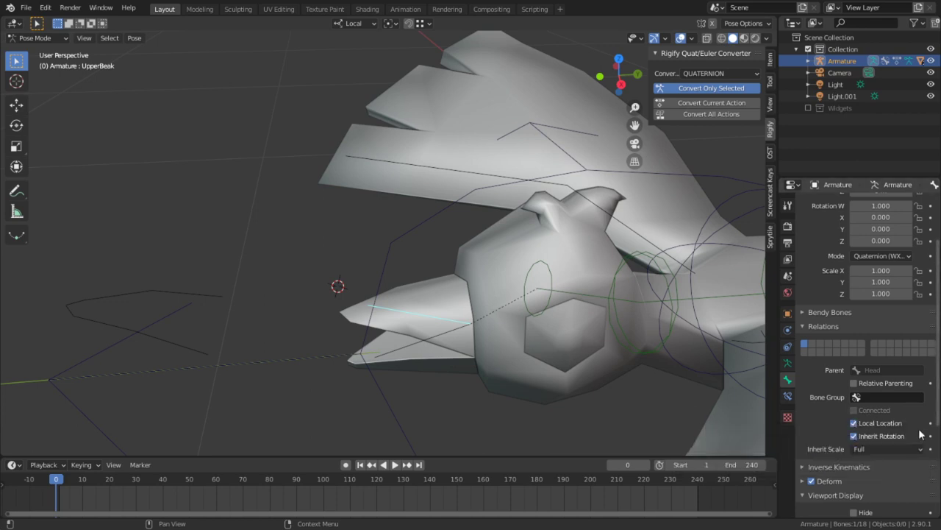
{"action": "scroll", "coordinate": [898, 401], "scroll_direction": "down", "scroll_amount": 4}
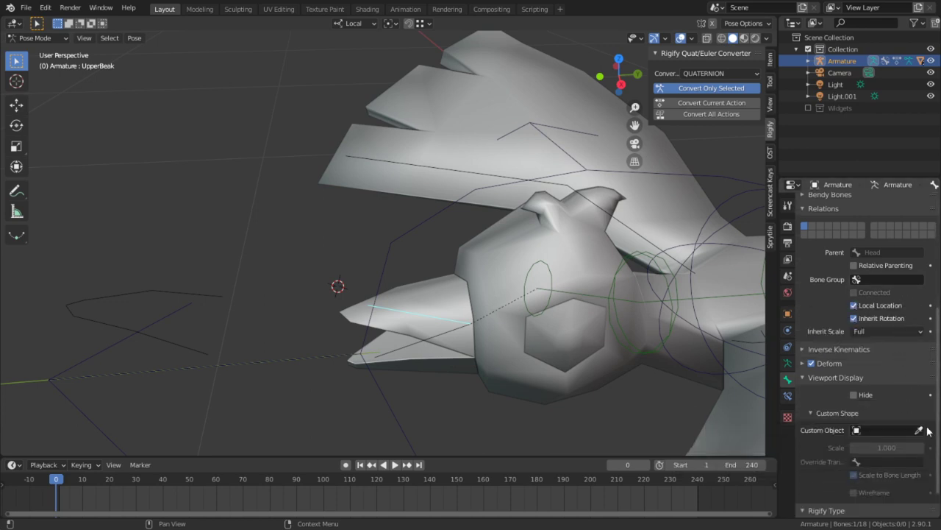
{"action": "left_click", "coordinate": [921, 429]}
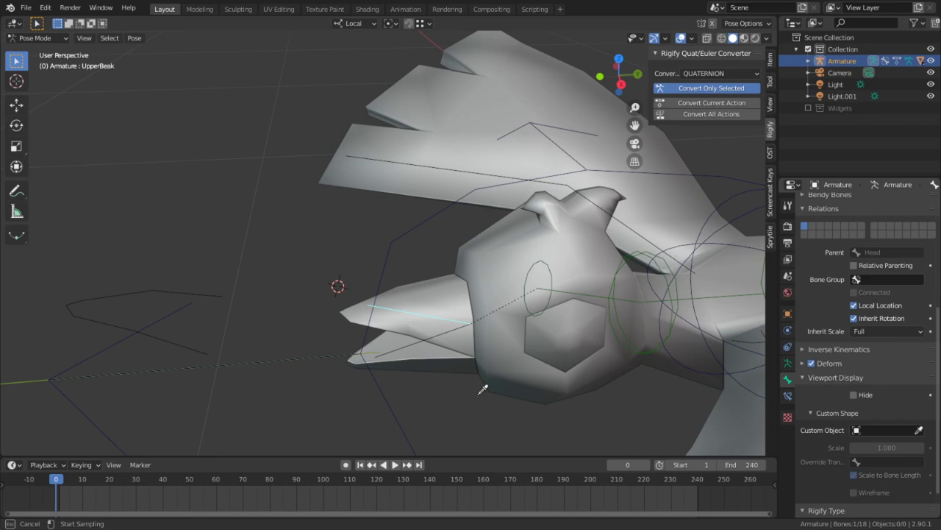
{"action": "left_click", "coordinate": [110, 294]}
Reselect Cube.001 and, in its Edit Mode, snap the 3D cursor to the outline's tip vertex
{"action": "mouse_move", "coordinate": [377, 302]}
{"action": "middle_mouse_down"}
{"action": "mouse_move", "coordinate": [354, 252]}
{"action": "mouse_move", "coordinate": [371, 288]}
{"action": "middle_mouse_up"}
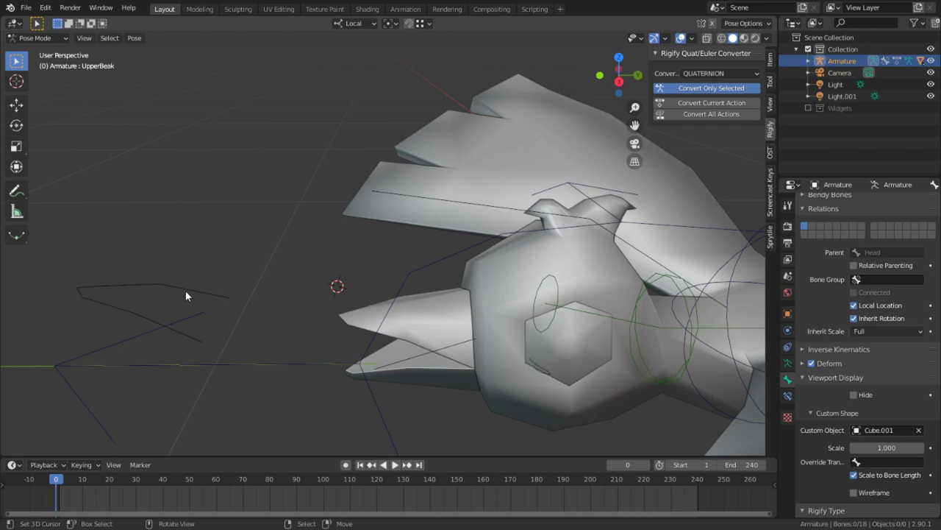
{"action": "left_click", "coordinate": [40, 38]}
{"action": "left_click", "coordinate": [37, 42]}
{"action": "left_click", "coordinate": [160, 281]}
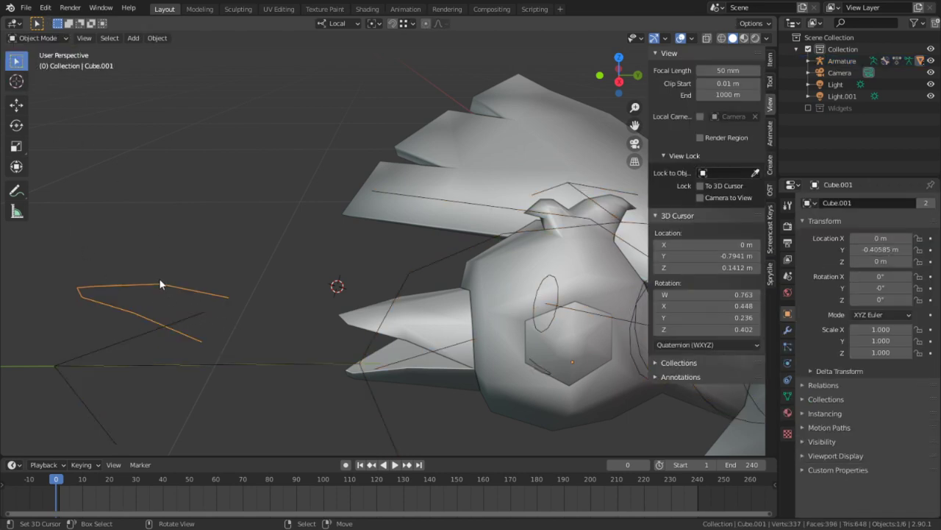
{"action": "key", "text": "ctrl+Tab"}
{"action": "left_click", "coordinate": [170, 285]}
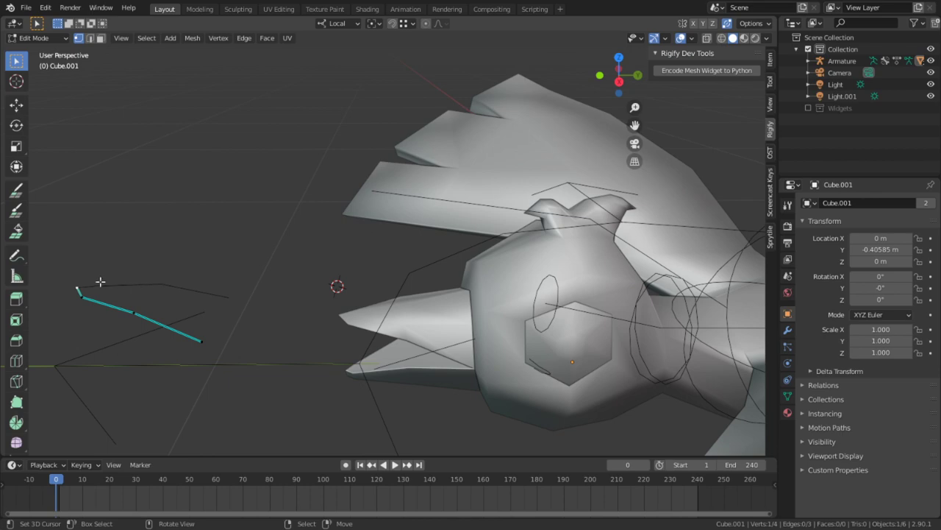
{"action": "key", "text": "Tab"}
{"action": "key", "text": "Tab"}
{"action": "key", "text": "shift+s"}
{"action": "left_click", "coordinate": [162, 372]}
Set Cube.001's origin to the 3D cursor in Object Mode
{"action": "key", "text": "KP_1"}
{"action": "key", "text": "KP_3"}
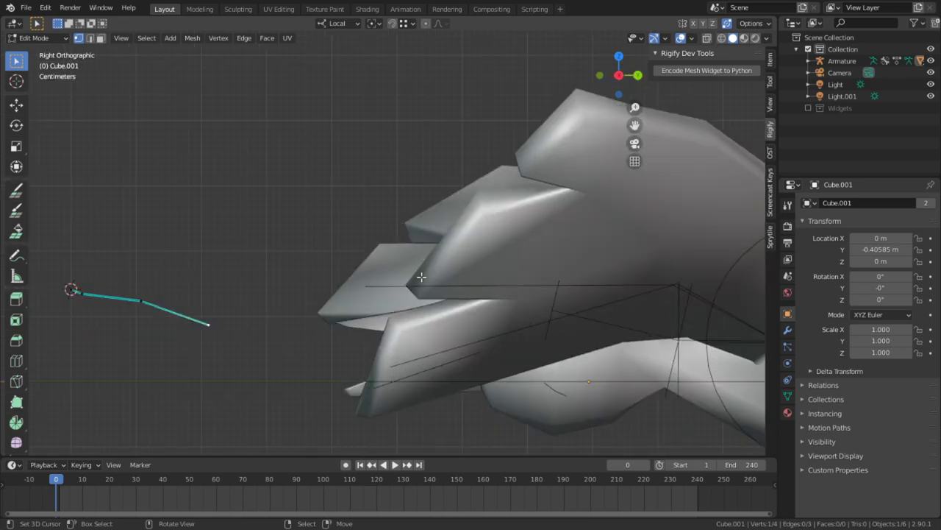
{"action": "key", "text": "Tab"}
{"action": "key", "text": "q"}
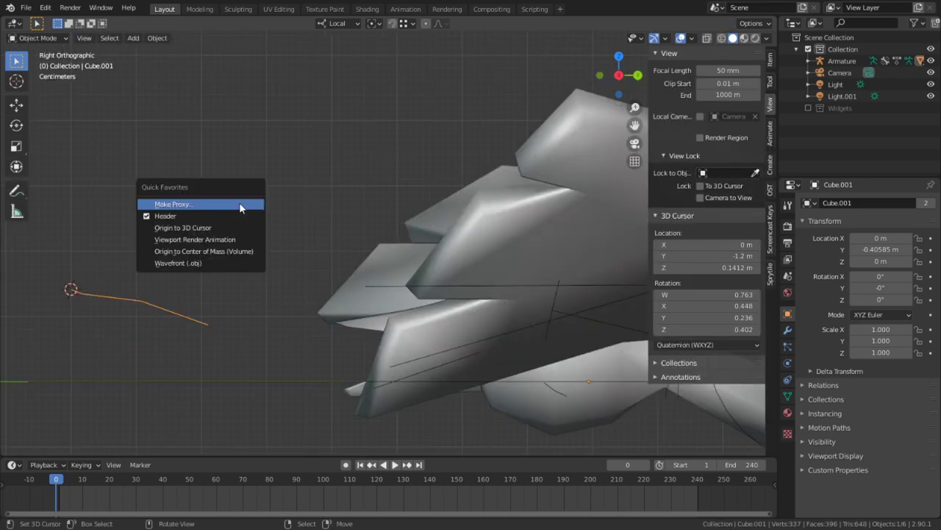
{"action": "left_click", "coordinate": [194, 228]}
{"action": "middle_click_drag", "start_coordinate": [194, 228], "coordinate": [339, 252]}
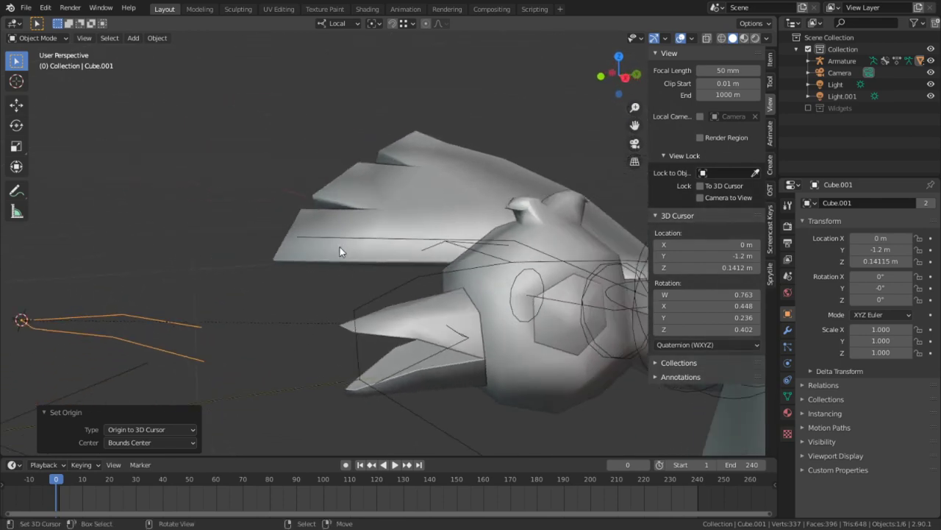
Clear Cube.001's location so the beak outline's origin lies at the world origin
{"action": "key", "text": "KP_3"}
{"action": "scroll", "coordinate": [339, 246], "scroll_direction": "down", "scroll_amount": 1}
{"action": "scroll", "coordinate": [422, 164], "scroll_direction": "down", "scroll_amount": 2}
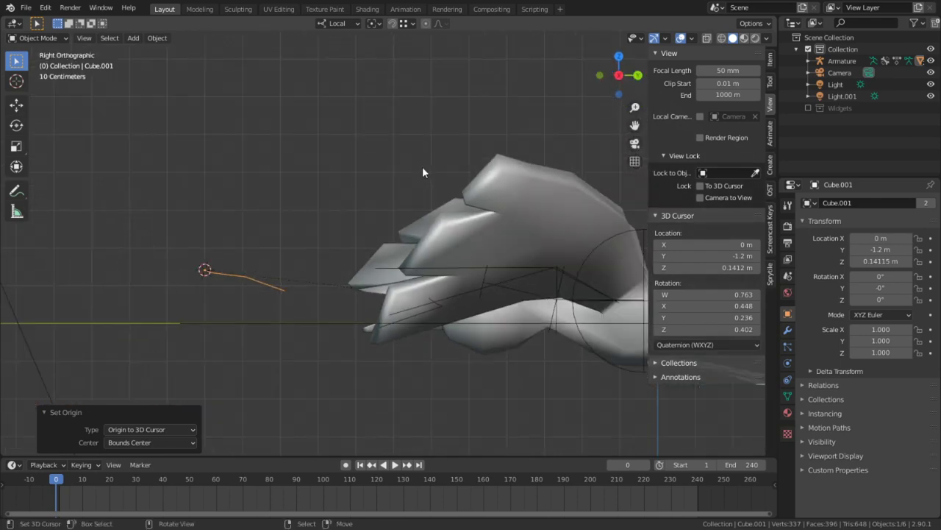
{"action": "key", "text": "m"}
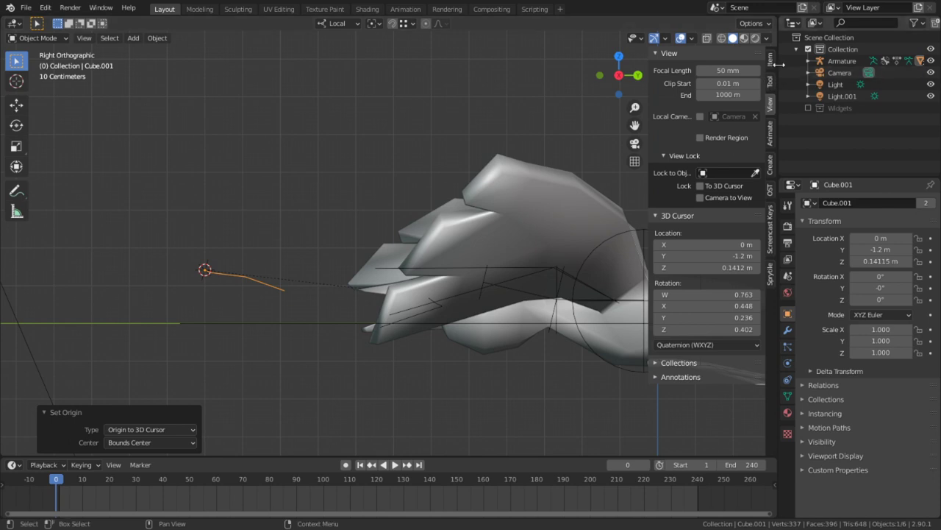
{"action": "left_click", "coordinate": [768, 62]}
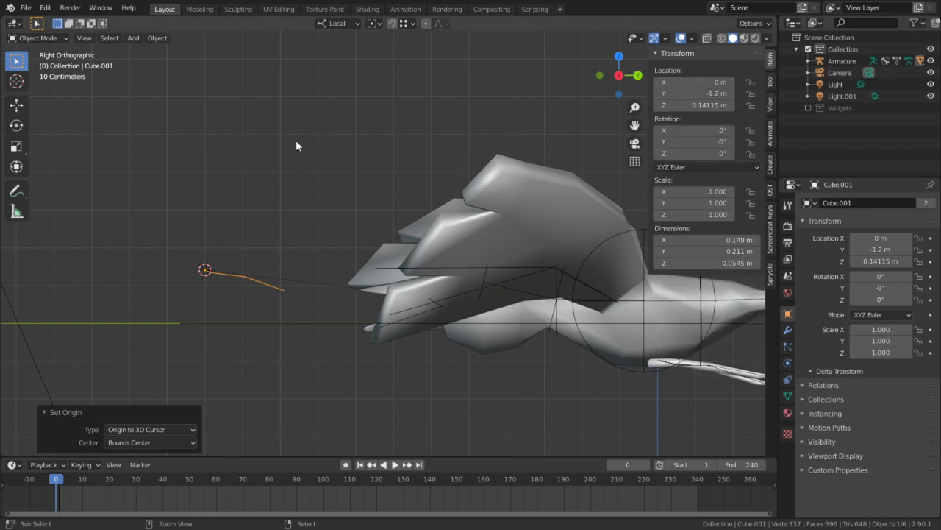
{"action": "key", "text": "i"}
{"action": "key", "text": "alt+g"}
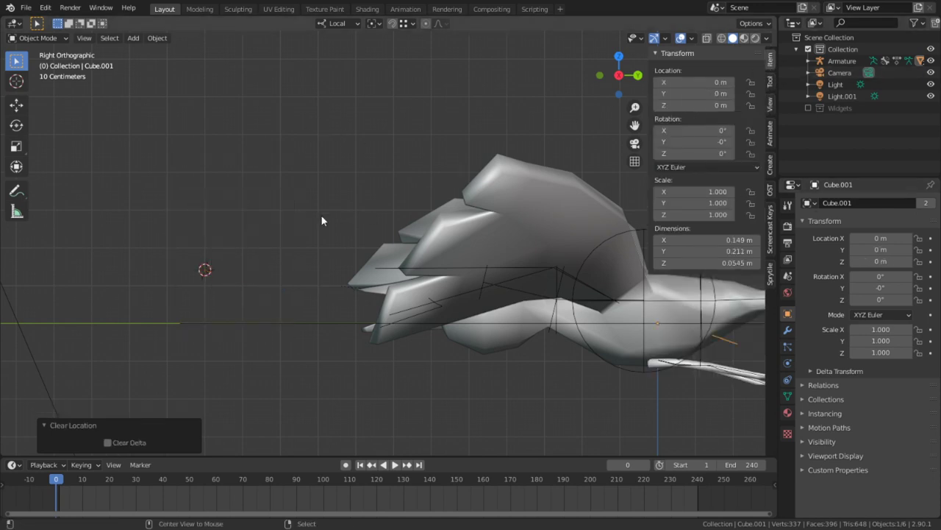
Isolate the Cube.001 beak outline in local view from the right orthographic side
{"action": "middle_click_drag", "start_coordinate": [532, 302], "coordinate": [276, 289], "text": "shift"}
{"action": "scroll", "coordinate": [407, 329], "scroll_direction": "up", "scroll_amount": 1}
{"action": "scroll", "coordinate": [408, 329], "scroll_direction": "up", "scroll_amount": 3}
{"action": "middle_click_drag", "start_coordinate": [524, 315], "coordinate": [436, 201], "text": "shift"}
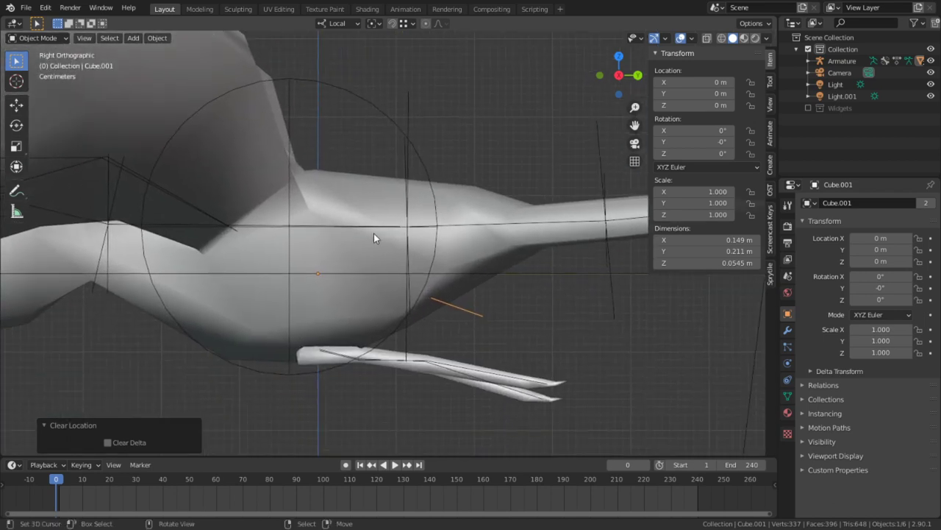
{"action": "key", "text": "KP_Divide"}
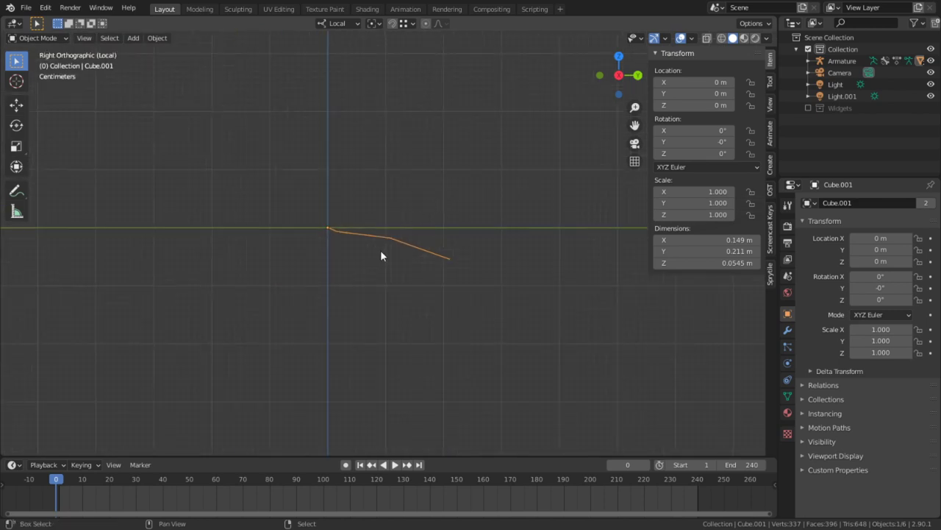
{"action": "key", "text": "shift+a"}
{"action": "key", "text": "Escape"}
{"action": "middle_click_drag", "start_coordinate": [395, 266], "coordinate": [369, 299], "text": "shift"}
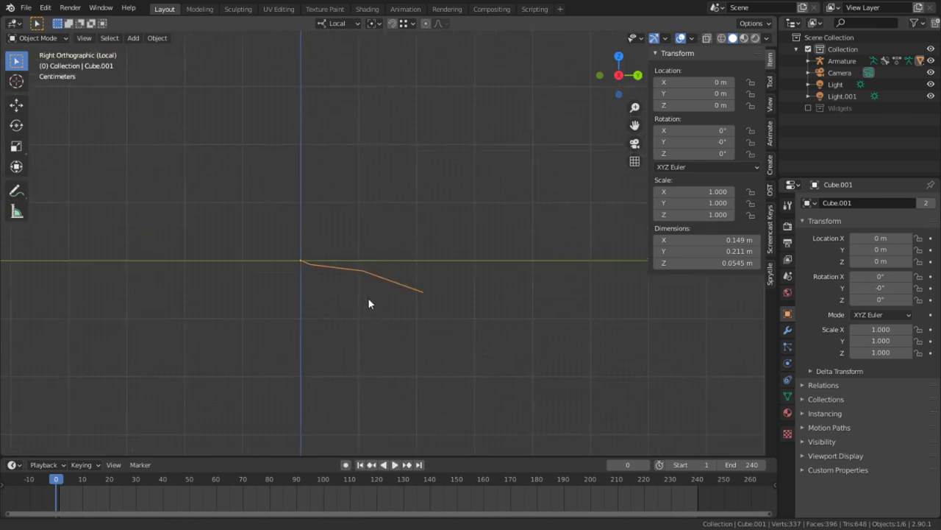
Mirror all of the beak outline's vertices along local Y in Edit Mode with a scale of -1
{"action": "key", "text": "Tab"}
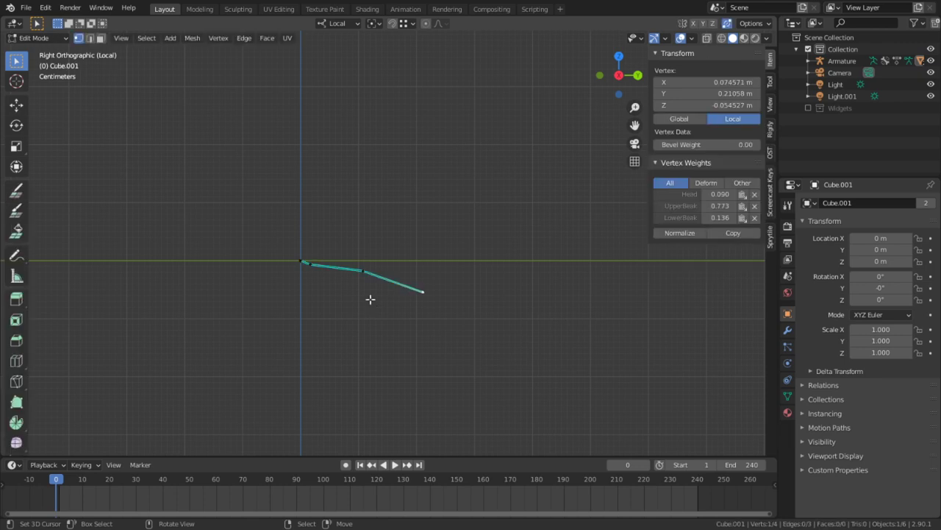
{"action": "key", "text": "z"}
{"action": "middle_click_drag", "start_coordinate": [311, 269], "coordinate": [227, 275], "text": "shift"}
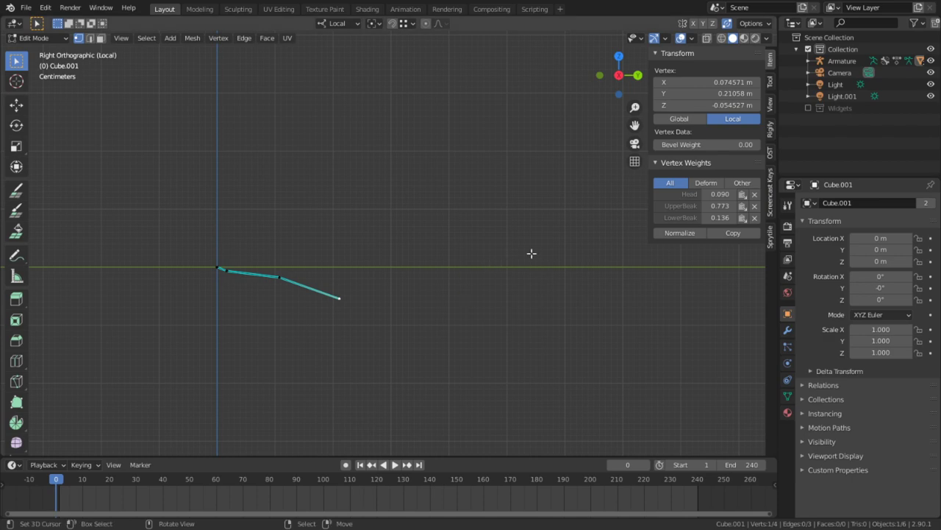
{"action": "key", "text": "a"}
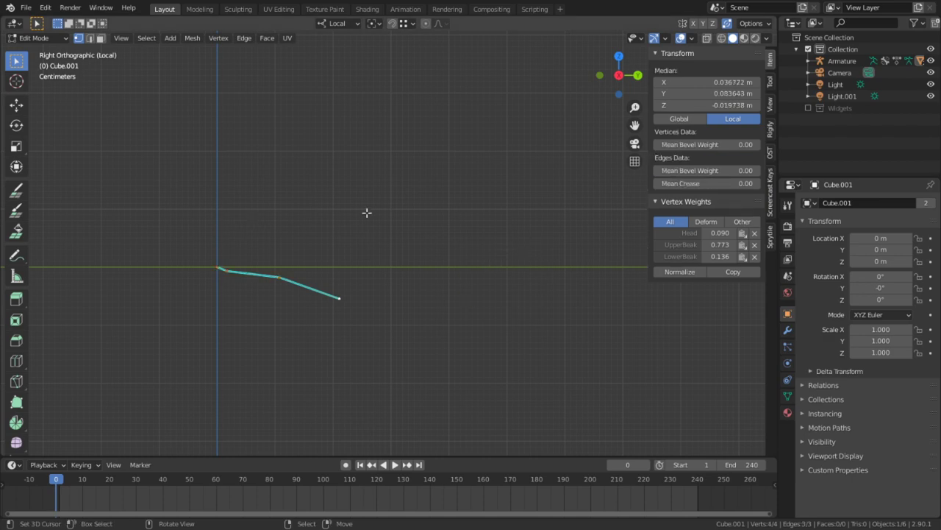
{"action": "type", "text": "s"}
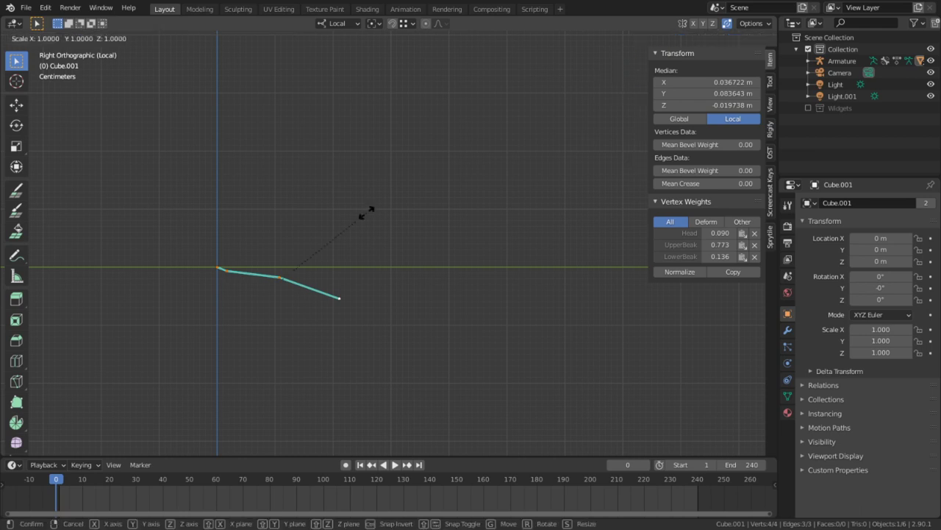
{"action": "type", "text": "xy-1"}
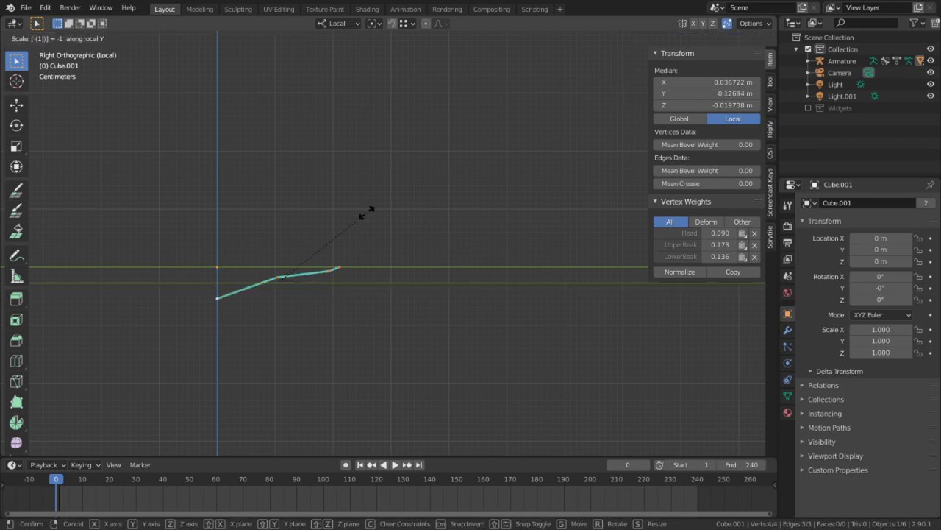
{"action": "key", "text": "Return"}
Raise the outline about 0.054 m along local Z to put its end on the origin, and snap the 3D cursor to the world origin
{"action": "key", "text": "g"}
{"action": "key", "text": "z"}
{"action": "key", "text": "z"}
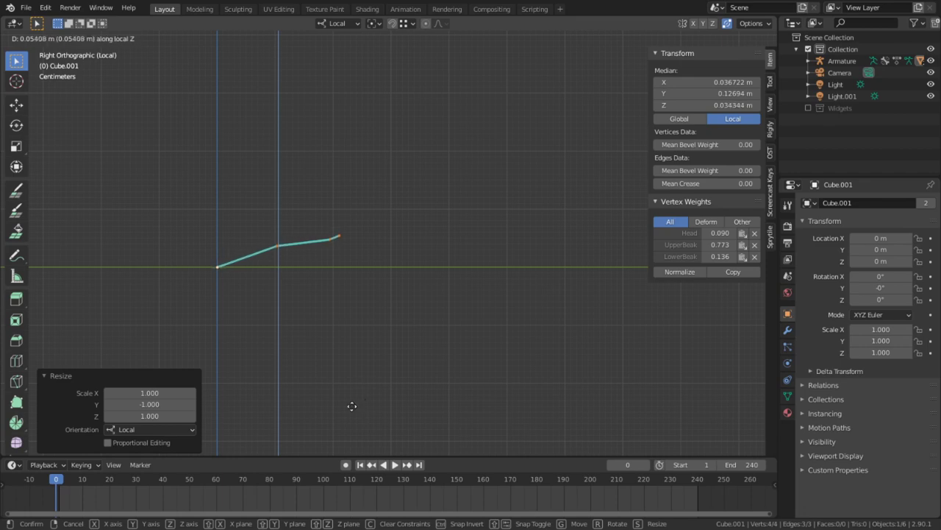
{"action": "key", "text": "Return"}
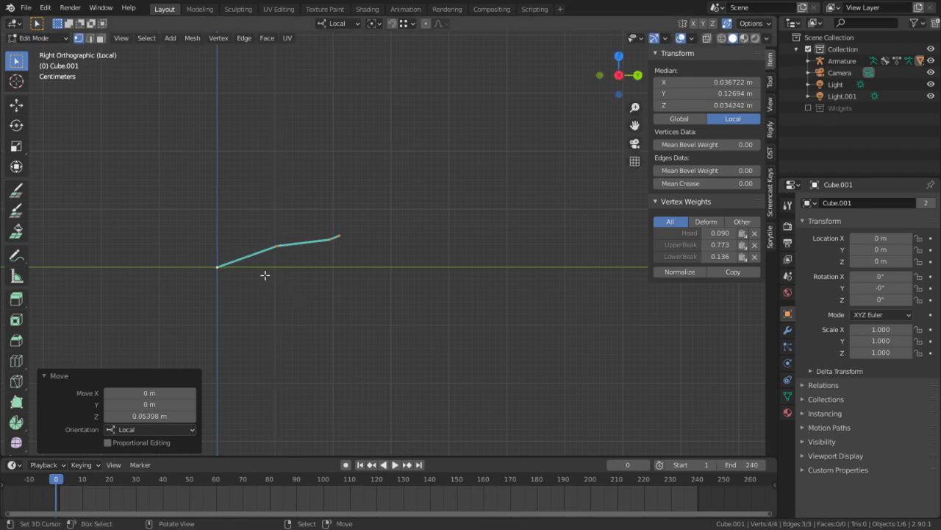
{"action": "key", "text": "shift+s"}
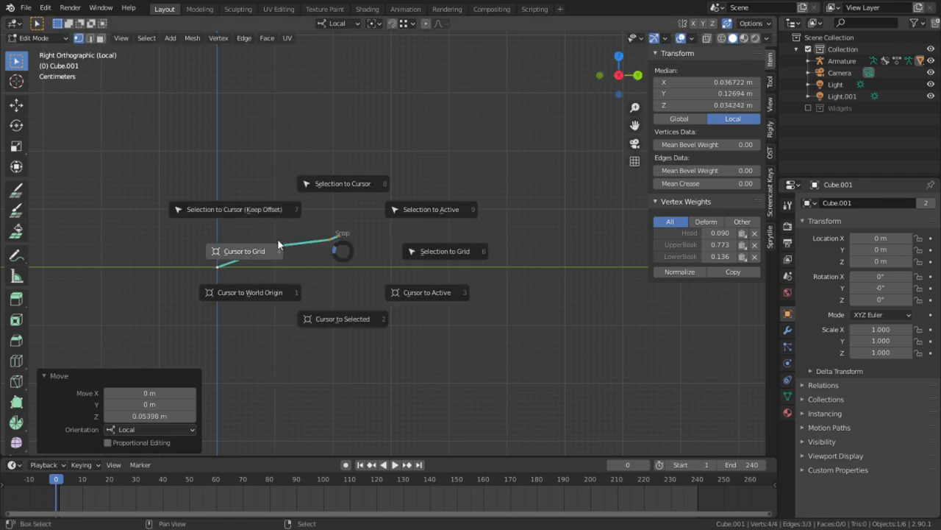
{"action": "left_click", "coordinate": [277, 307]}
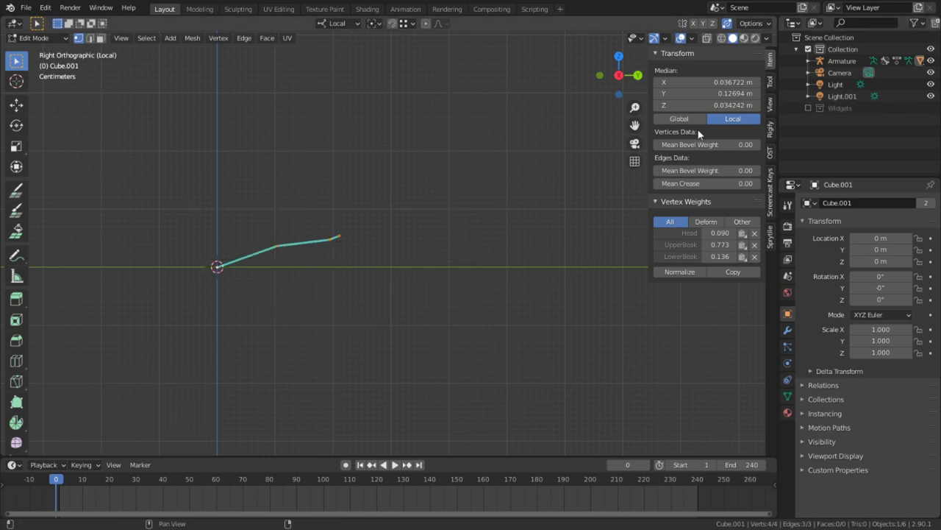
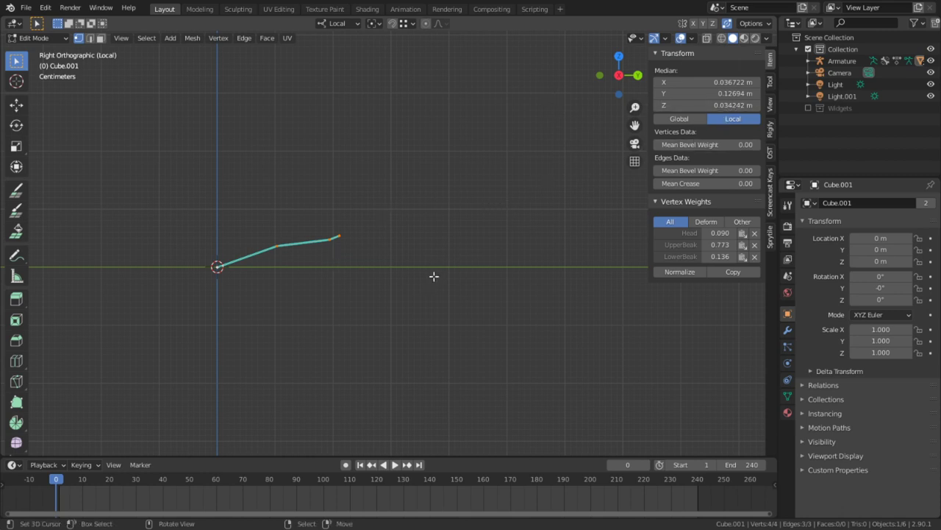
Duplicate the outline's tip vertex as a reference point and set the copy's local Y position to 1 m
{"action": "left_click", "coordinate": [337, 236]}
{"action": "key", "text": "shift+d"}
{"action": "left_click", "coordinate": [438, 232]}
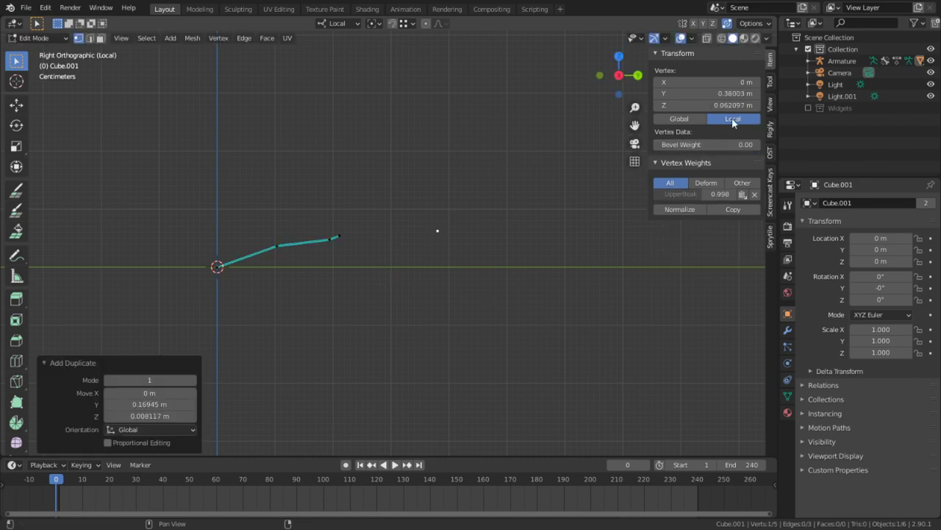
{"action": "left_click", "coordinate": [717, 94]}
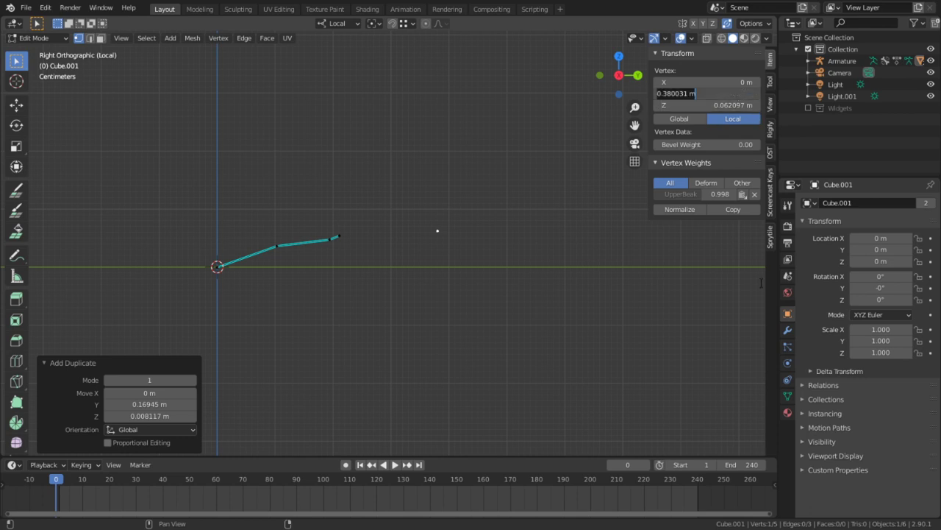
{"action": "key", "text": "Return"}
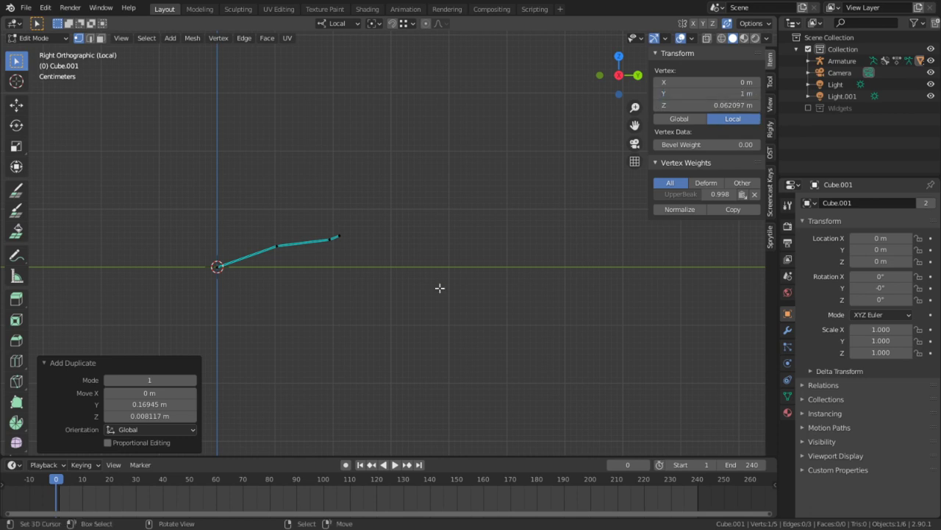
{"action": "scroll", "coordinate": [440, 287], "scroll_direction": "down", "scroll_amount": 4}
{"action": "middle_click_drag", "start_coordinate": [500, 277], "coordinate": [433, 301], "text": "shift"}
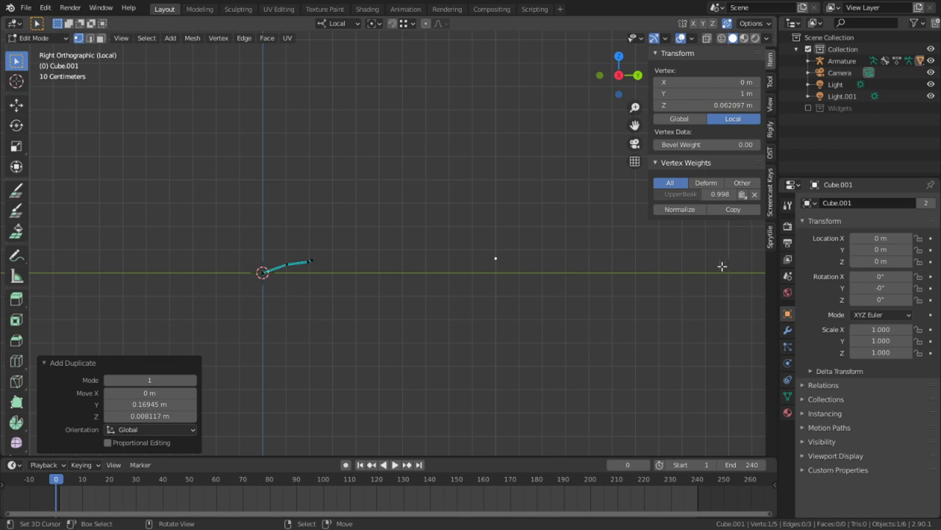
{"action": "middle_click_drag", "start_coordinate": [296, 282], "coordinate": [478, 275], "text": "shift"}
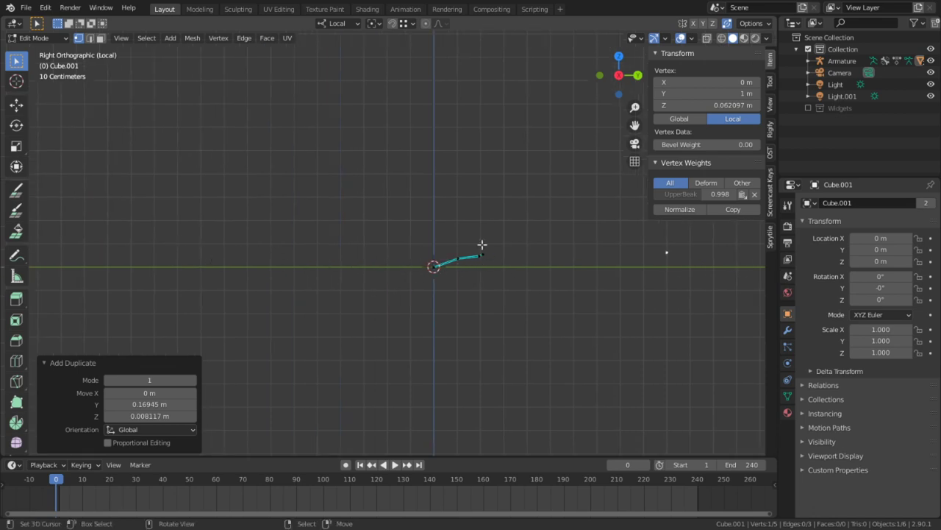
Scale the four outline vertices by about 4.735 around the 3D cursor so the tip reaches the 1 m reference vertex
{"action": "key", "text": "alt+a"}
{"action": "key", "text": "c"}
{"action": "left_click_drag", "start_coordinate": [499, 236], "coordinate": [307, 281]}
{"action": "right_click", "coordinate": [307, 281]}
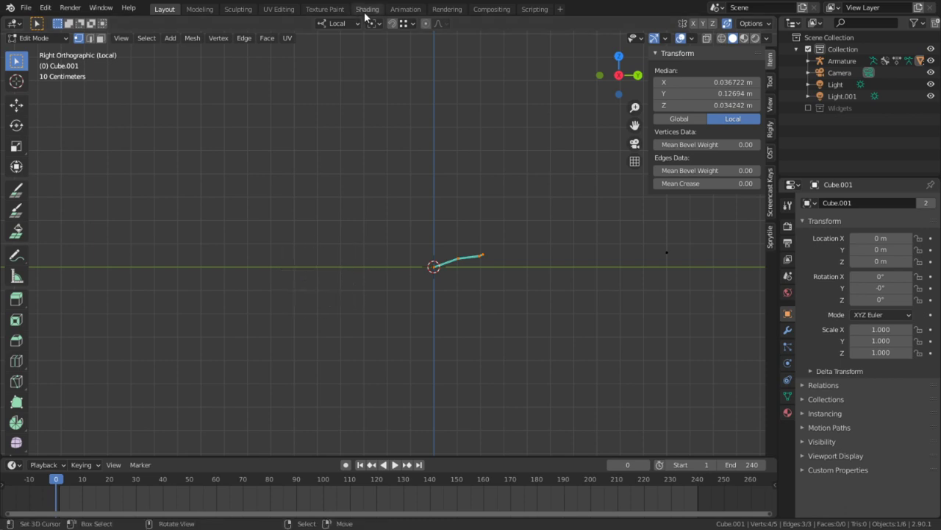
{"action": "left_click", "coordinate": [373, 22]}
{"action": "left_click", "coordinate": [400, 50]}
{"action": "middle_click_drag", "start_coordinate": [475, 255], "coordinate": [393, 254], "text": "shift"}
{"action": "key", "text": "s"}
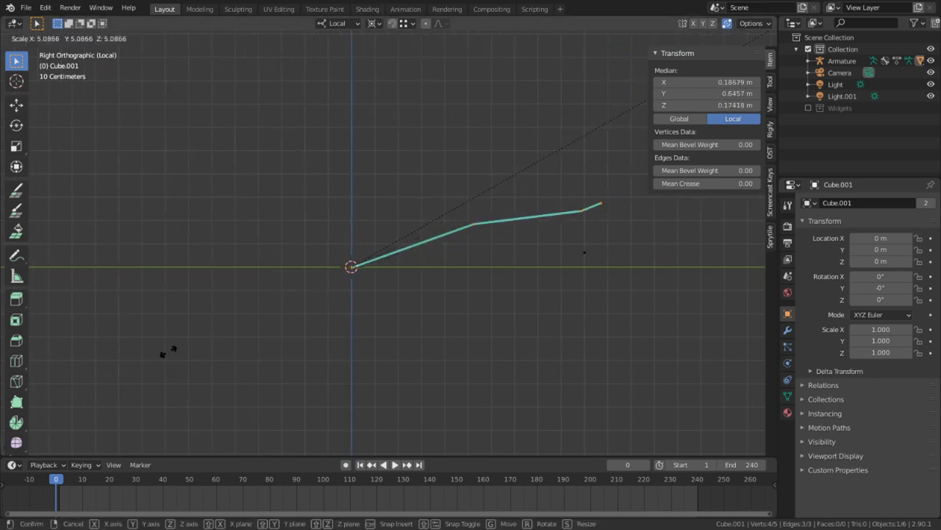
{"action": "key", "text": "Return"}
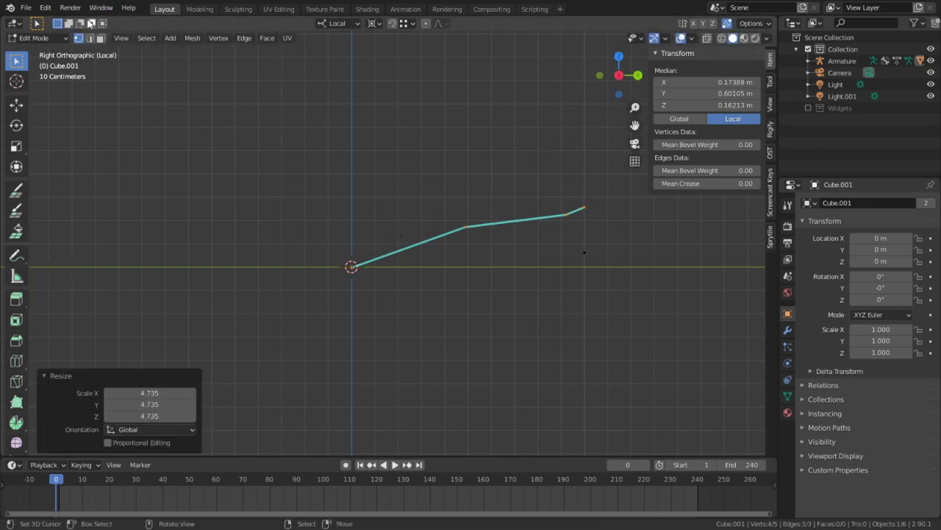
Delete the loose reference vertex at 1 m and return to Object Mode
{"action": "left_click", "coordinate": [37, 38]}
{"action": "left_click", "coordinate": [29, 42]}
{"action": "key", "text": "Tab"}
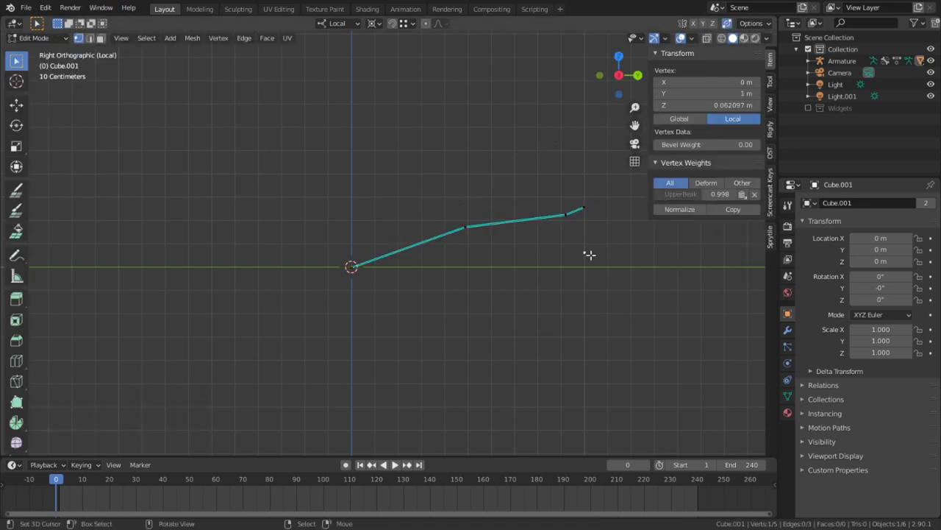
{"action": "key", "text": "x"}
{"action": "left_click", "coordinate": [561, 243]}
{"action": "key", "text": "Tab"}
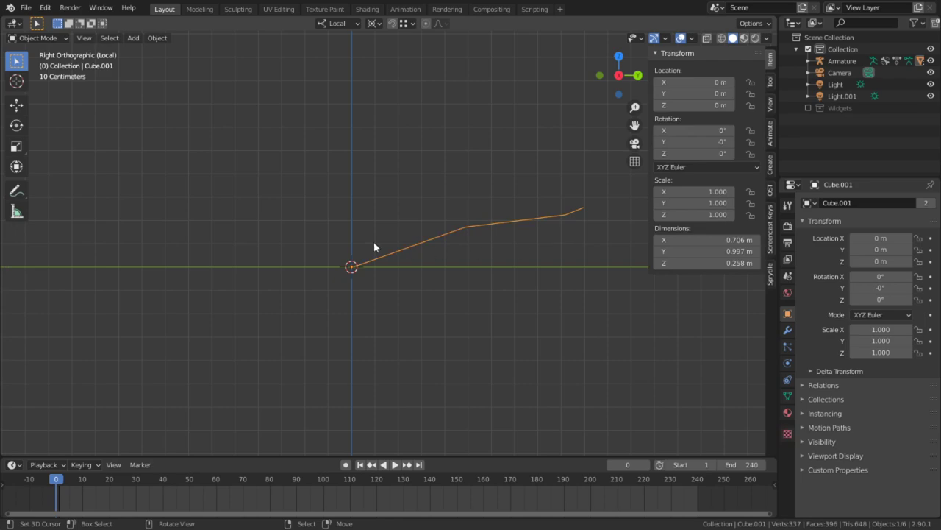
Leave local view and select the armature's UpperBeak bone in Pose Mode
{"action": "key", "text": "KP_Divide"}
{"action": "key", "text": "period"}
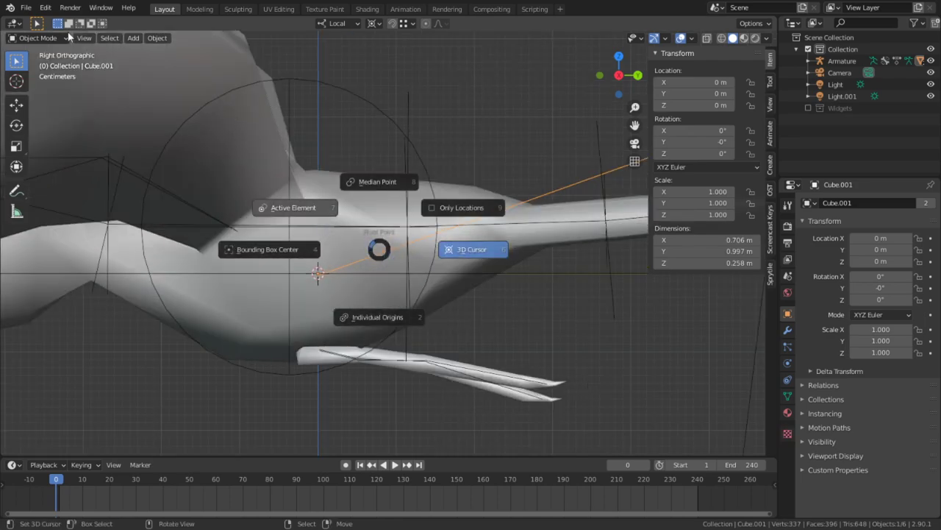
{"action": "left_click", "coordinate": [65, 32]}
{"action": "left_click", "coordinate": [55, 36]}
{"action": "middle_click_drag", "start_coordinate": [188, 224], "coordinate": [381, 339], "text": "shift"}
{"action": "left_click", "coordinate": [578, 238]}
{"action": "key", "text": "Tab"}
{"action": "key", "text": "Tab"}
{"action": "left_click", "coordinate": [389, 319]}
{"action": "left_click", "coordinate": [395, 306]}
{"action": "key", "text": "ctrl+Tab"}
{"action": "left_click", "coordinate": [396, 304]}
Test-rotate the UpperBeak bone and examine how the beak mesh and its control shape follow, cancelling each rotation
{"action": "key", "text": "r"}
{"action": "right_click", "coordinate": [379, 291]}
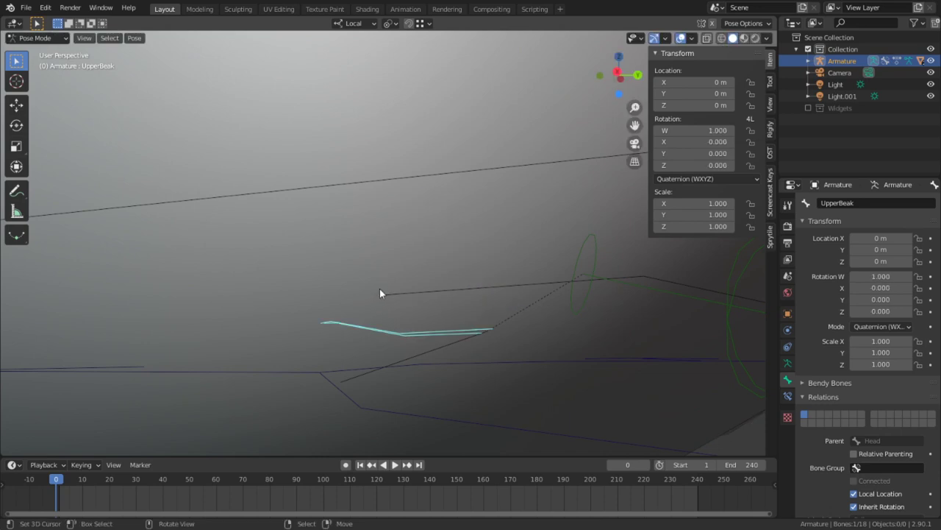
{"action": "middle_click_drag", "start_coordinate": [379, 289], "coordinate": [383, 322]}
{"action": "key", "text": "r"}
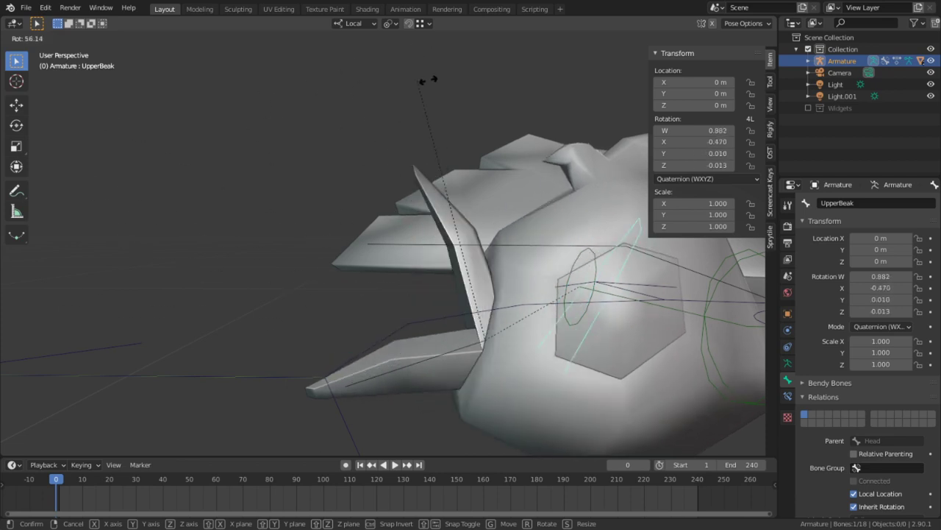
{"action": "key", "text": "Escape"}
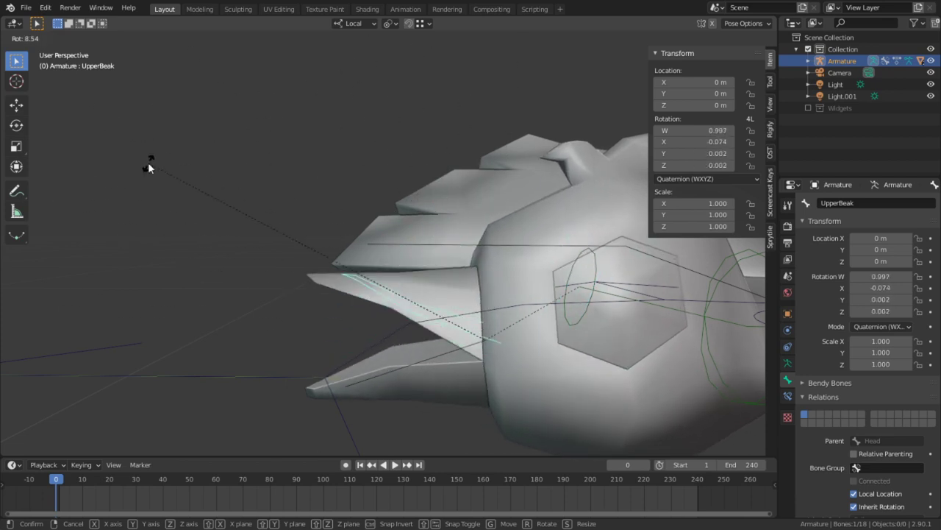
{"action": "mouse_move", "coordinate": [491, 320]}
{"action": "middle_mouse_down"}
{"action": "mouse_move", "coordinate": [464, 189]}
{"action": "mouse_move", "coordinate": [431, 288]}
{"action": "mouse_move", "coordinate": [478, 319]}
{"action": "middle_mouse_up"}
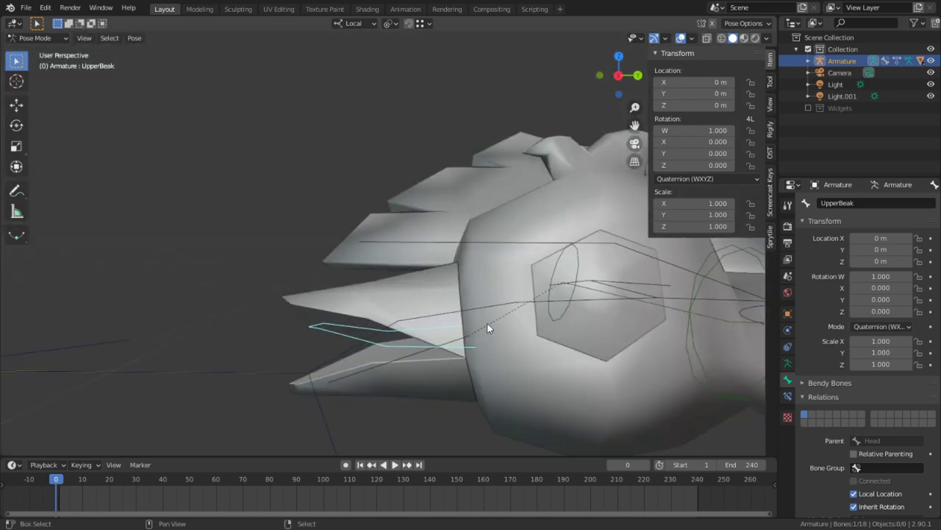
{"action": "middle_click_drag", "start_coordinate": [439, 388], "coordinate": [283, 295]}
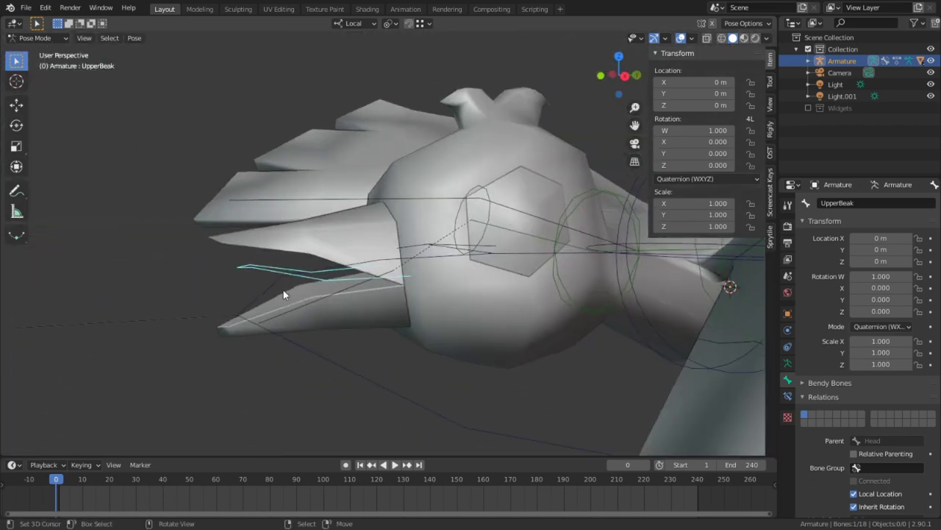
Select the upper beak's outer faces on both sides in the bird mesh's Edit Mode
{"action": "left_click", "coordinate": [37, 38]}
{"action": "left_click", "coordinate": [46, 51]}
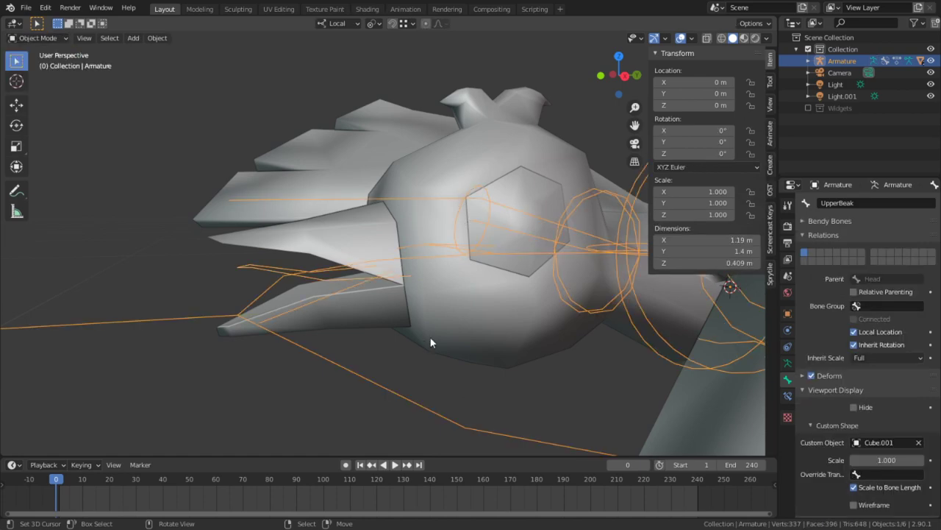
{"action": "left_click", "coordinate": [379, 268]}
{"action": "key", "text": "Tab"}
{"action": "right_click", "coordinate": [331, 230], "text": "alt"}
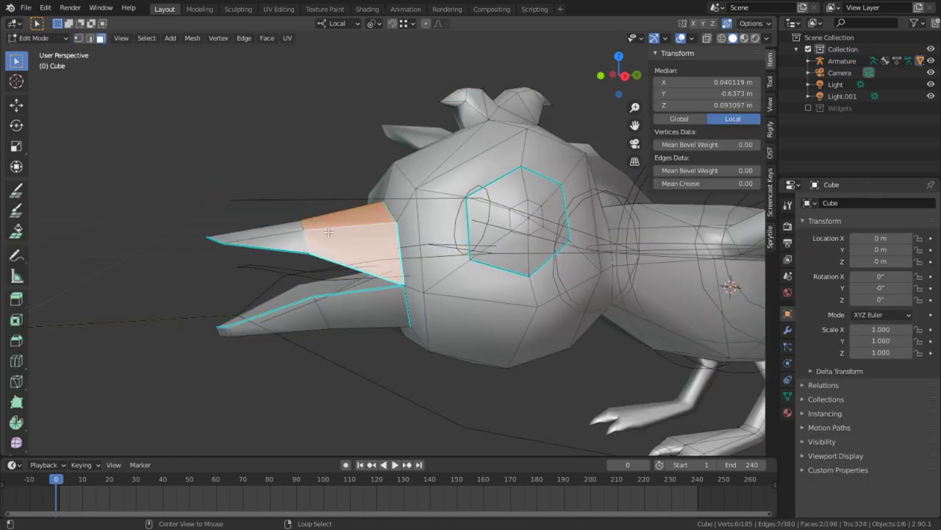
{"action": "right_click", "coordinate": [279, 235], "text": "alt+shift"}
{"action": "right_click", "coordinate": [279, 241], "text": "shift"}
{"action": "middle_click_drag", "start_coordinate": [281, 243], "coordinate": [300, 206]}
{"action": "right_click", "coordinate": [301, 208], "text": "shift"}
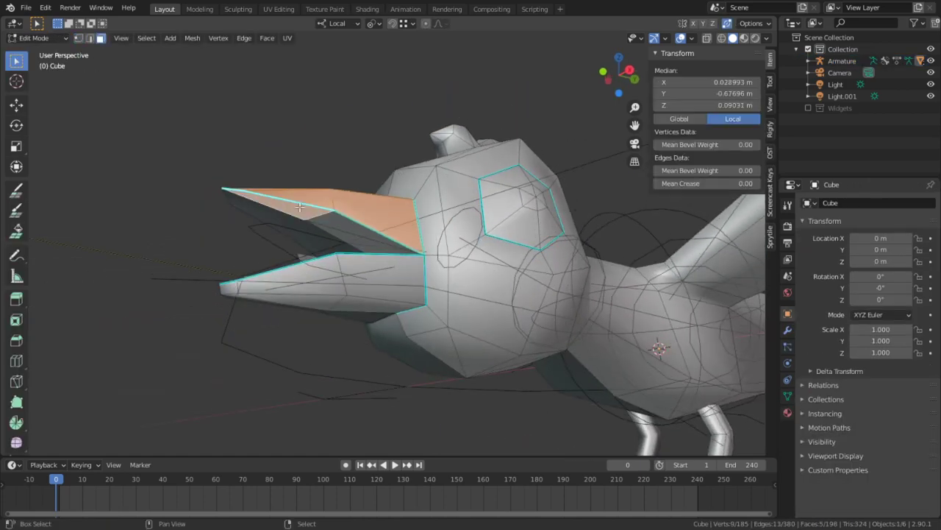
{"action": "right_click", "coordinate": [356, 236], "text": "shift"}
{"action": "middle_click_drag", "start_coordinate": [356, 237], "coordinate": [488, 362]}
{"action": "scroll", "coordinate": [421, 230], "scroll_direction": "up", "scroll_amount": 2}
{"action": "right_click", "coordinate": [421, 230], "text": "shift"}
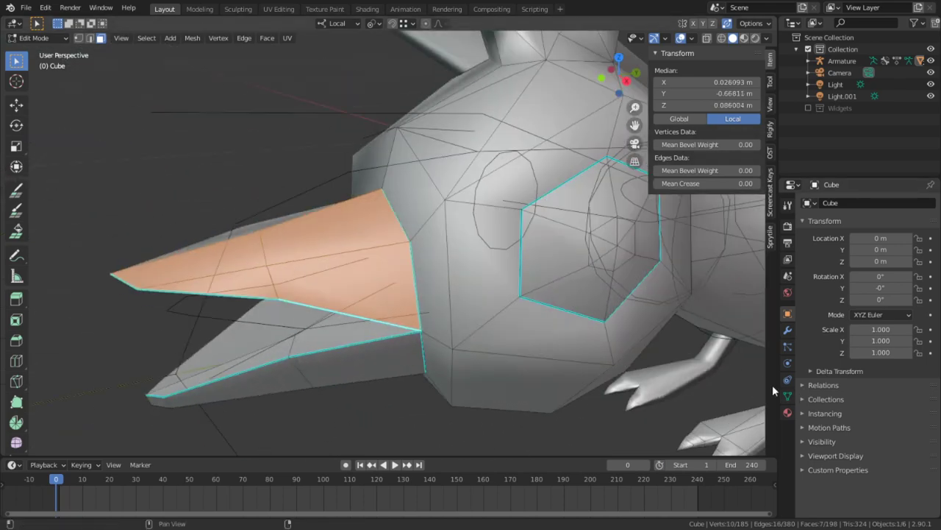
Remove the selected upper beak faces' vertices from the Head and LowerBeak vertex groups
{"action": "left_click", "coordinate": [788, 395]}
{"action": "scroll", "coordinate": [882, 284], "scroll_direction": "up", "scroll_amount": 5}
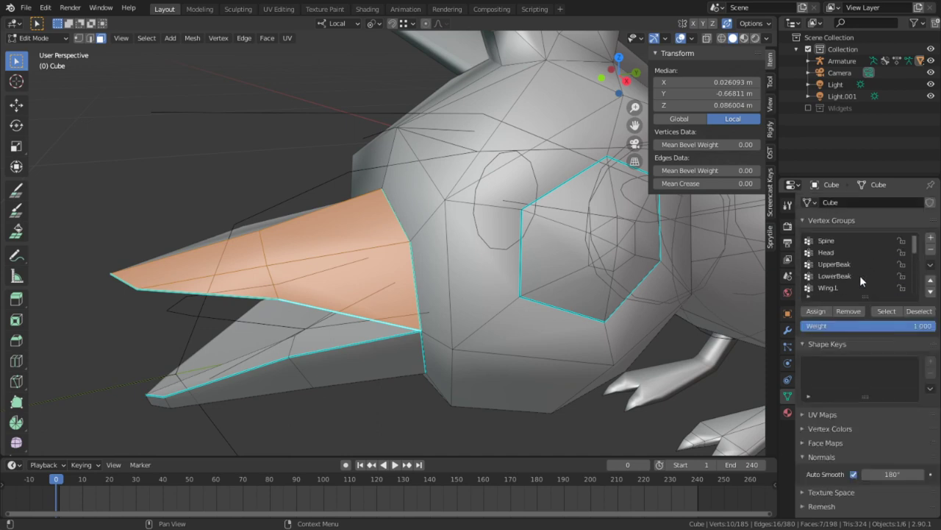
{"action": "left_click", "coordinate": [826, 252]}
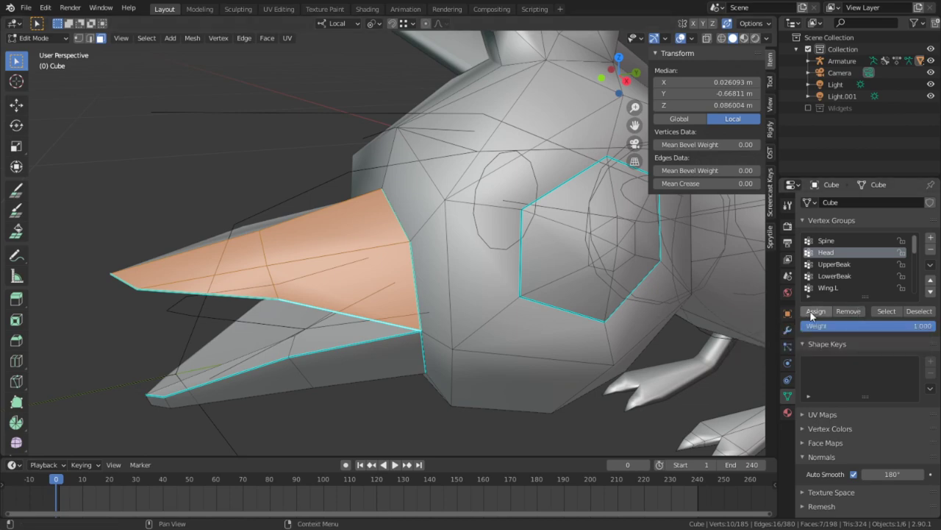
{"action": "middle_click_drag", "start_coordinate": [702, 313], "coordinate": [679, 286]}
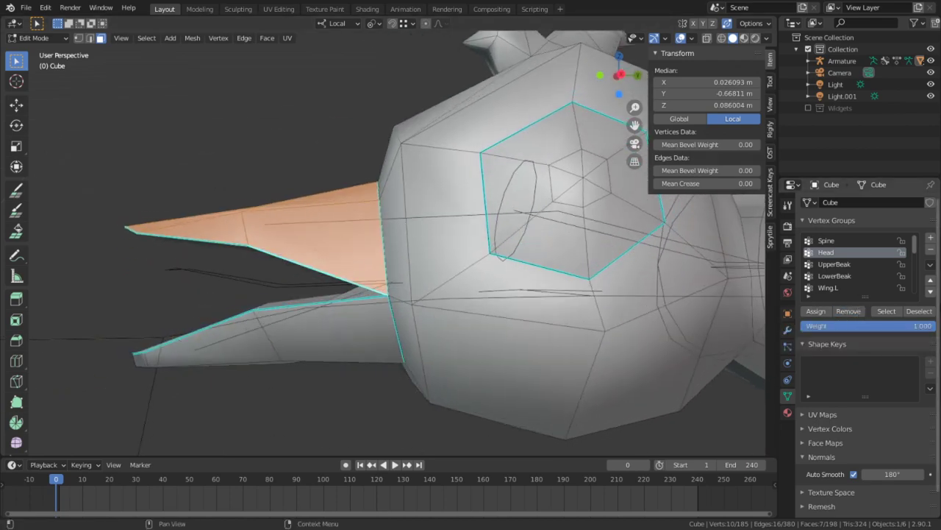
{"action": "left_click", "coordinate": [833, 275]}
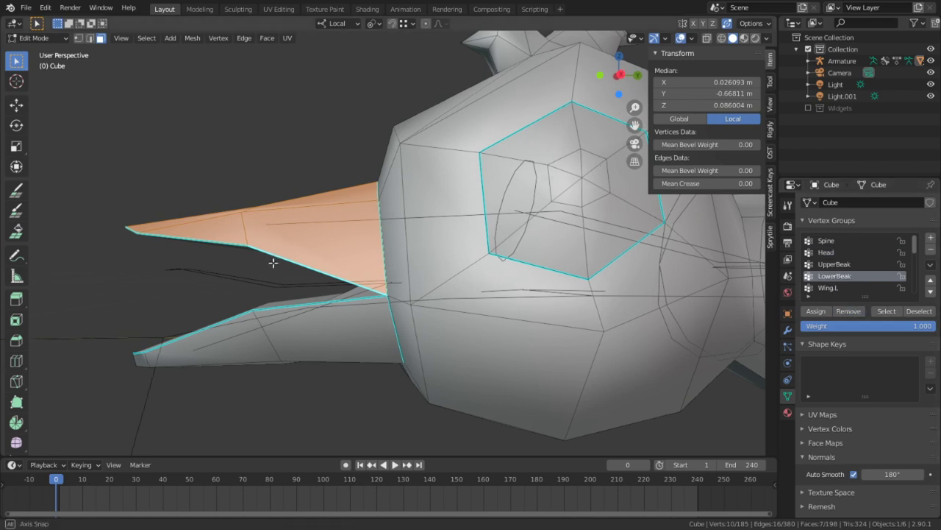
{"action": "middle_click_drag", "start_coordinate": [269, 261], "coordinate": [265, 274]}
Test-rotate the armature's UpperBeak bone in Pose Mode to check how the upper beak deforms, cancelling the rotation
{"action": "left_click", "coordinate": [37, 37]}
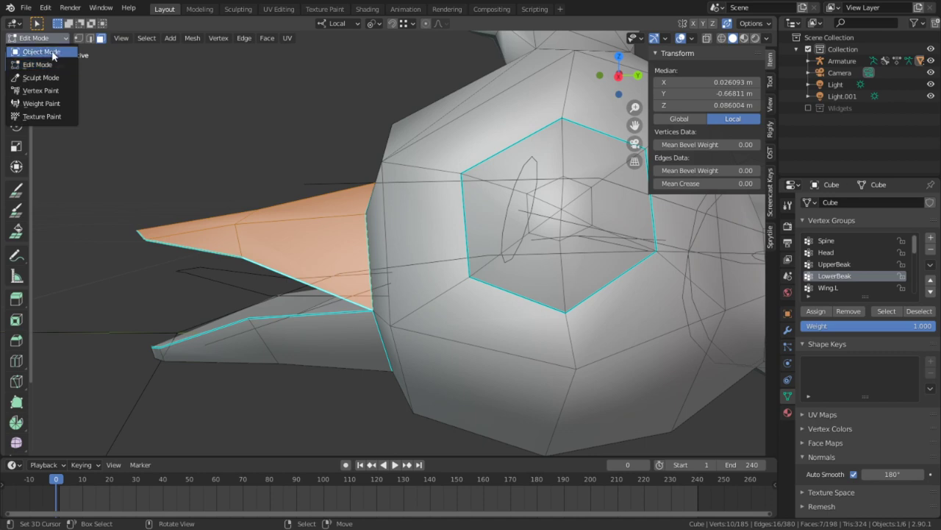
{"action": "left_click", "coordinate": [37, 50]}
{"action": "left_click", "coordinate": [250, 285]}
{"action": "key", "text": "ctrl+Tab"}
{"action": "key", "text": "r"}
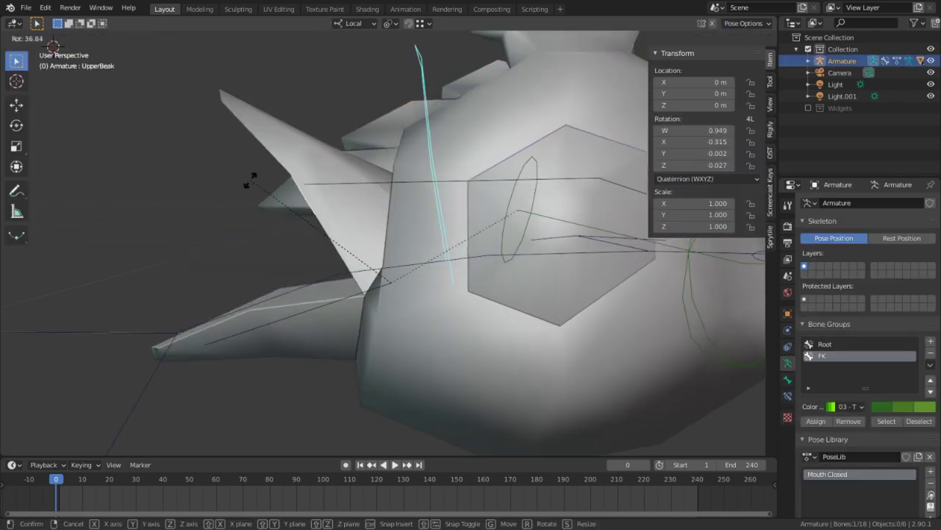
{"action": "key", "text": "Escape"}
Return to the bird mesh's Edit Mode and enable the Armature modifier's display in Edit Mode and on the cage
{"action": "left_click", "coordinate": [27, 39]}
{"action": "left_click", "coordinate": [37, 50]}
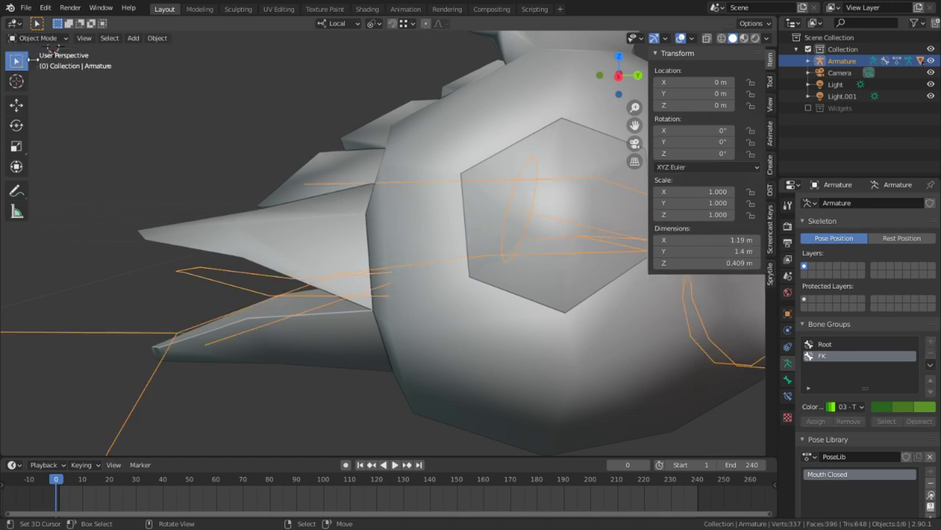
{"action": "left_click", "coordinate": [287, 233]}
{"action": "key", "text": "Tab"}
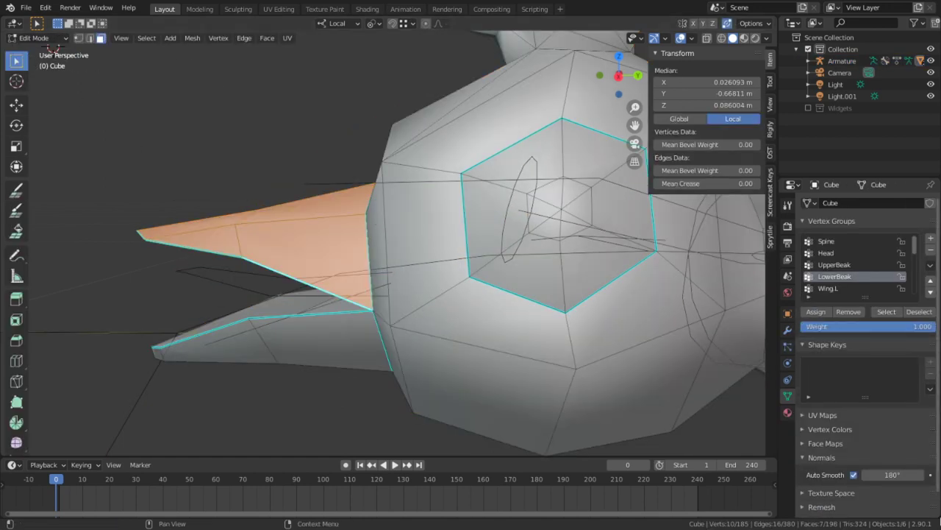
{"action": "left_click", "coordinate": [787, 332]}
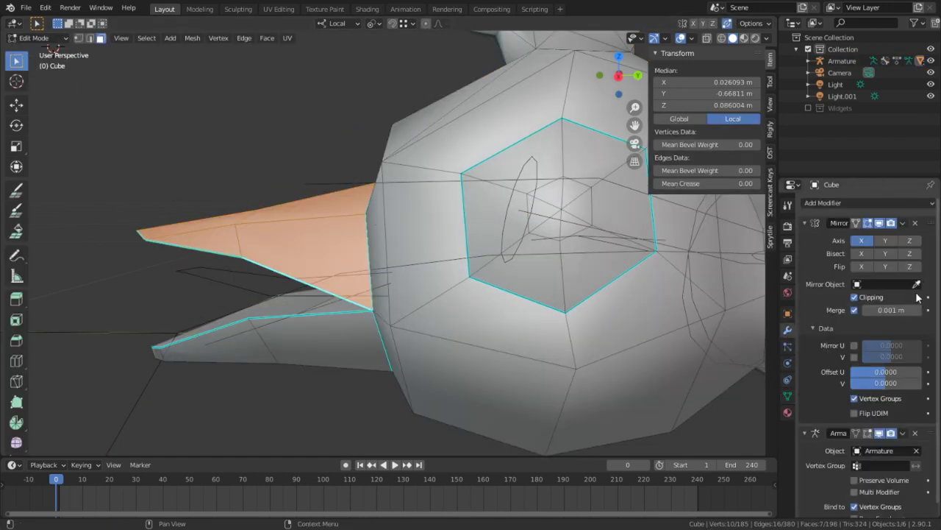
{"action": "left_click", "coordinate": [806, 222]}
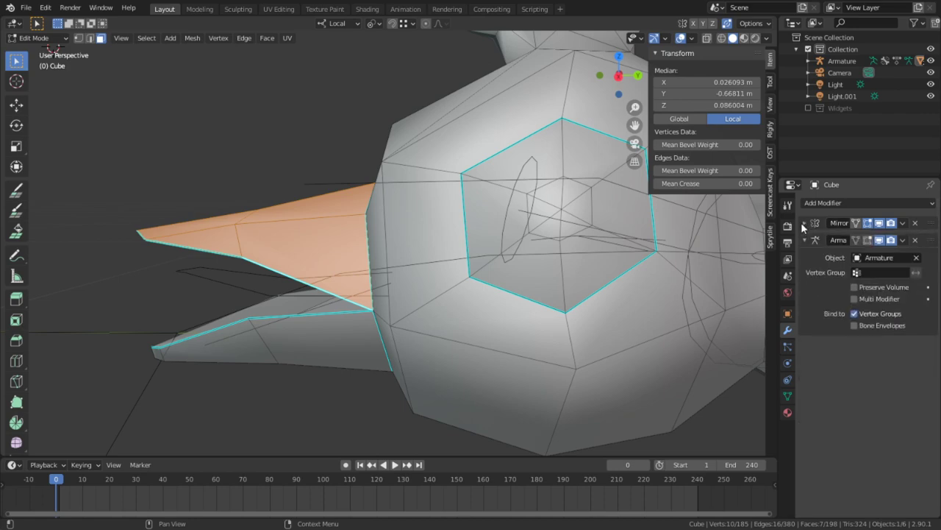
{"action": "left_click", "coordinate": [856, 239]}
{"action": "middle_click_drag", "start_coordinate": [375, 317], "coordinate": [410, 327]}
{"action": "scroll", "coordinate": [410, 327], "scroll_direction": "up", "scroll_amount": 1}
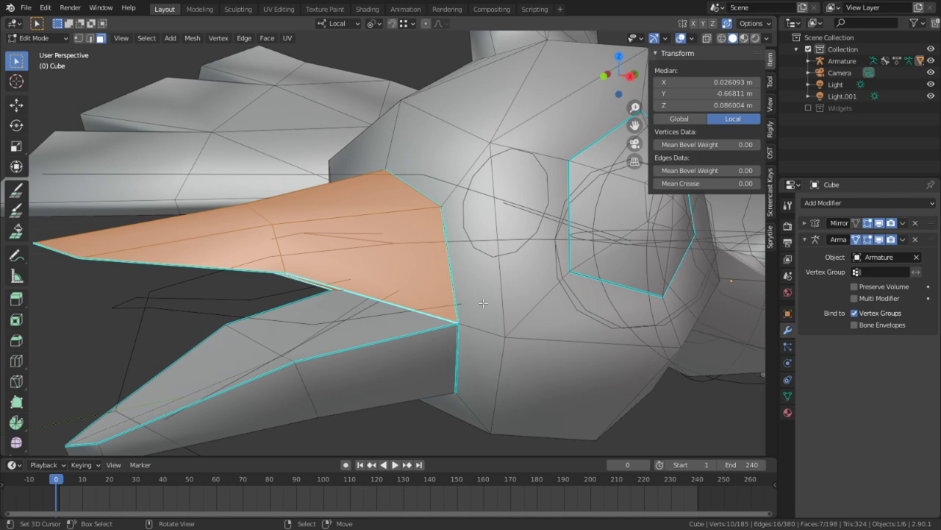
{"action": "scroll", "coordinate": [483, 302], "scroll_direction": "down", "scroll_amount": 4}
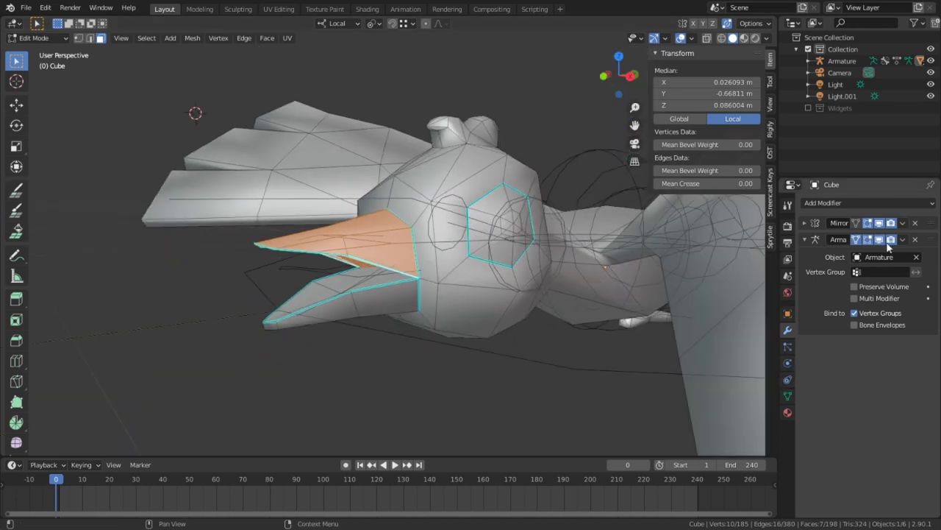
Switch the bird mesh to Weight Paint mode and examine the LowerBeak and Head weights around the beak
{"action": "left_click", "coordinate": [788, 395]}
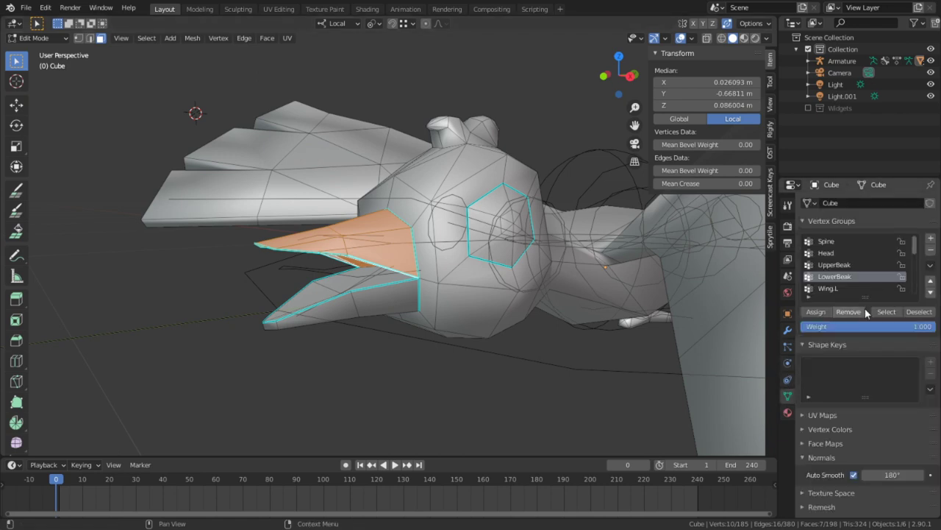
{"action": "left_click", "coordinate": [33, 38]}
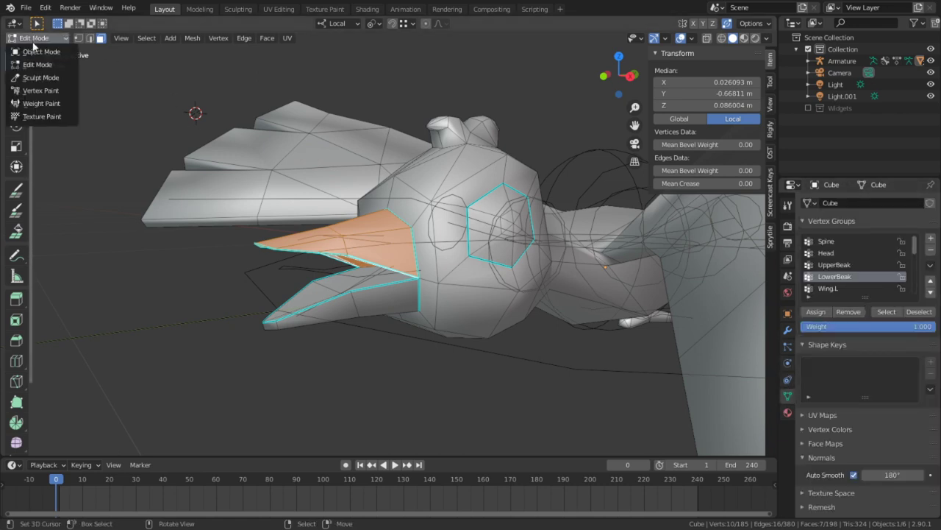
{"action": "scroll", "coordinate": [482, 329], "scroll_direction": "up", "scroll_amount": 4}
{"action": "middle_click_drag", "start_coordinate": [476, 325], "coordinate": [419, 331]}
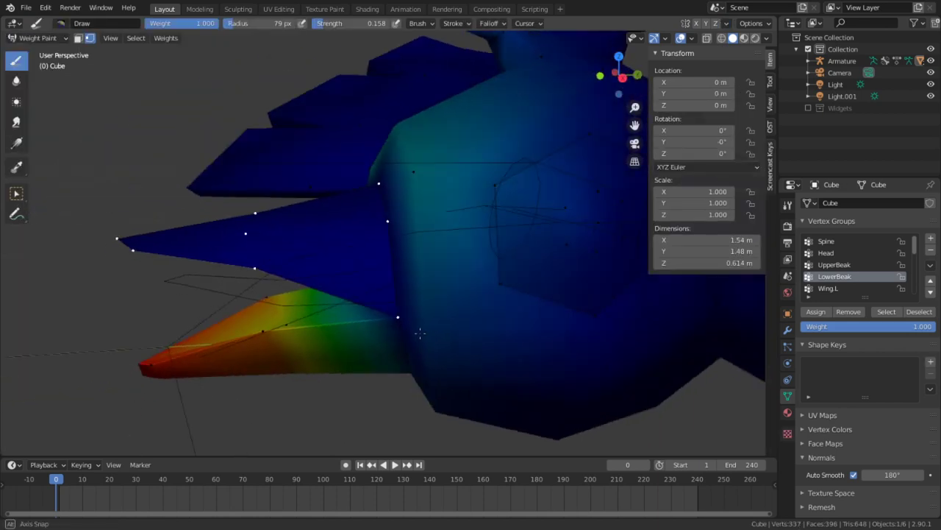
{"action": "left_click", "coordinate": [839, 253]}
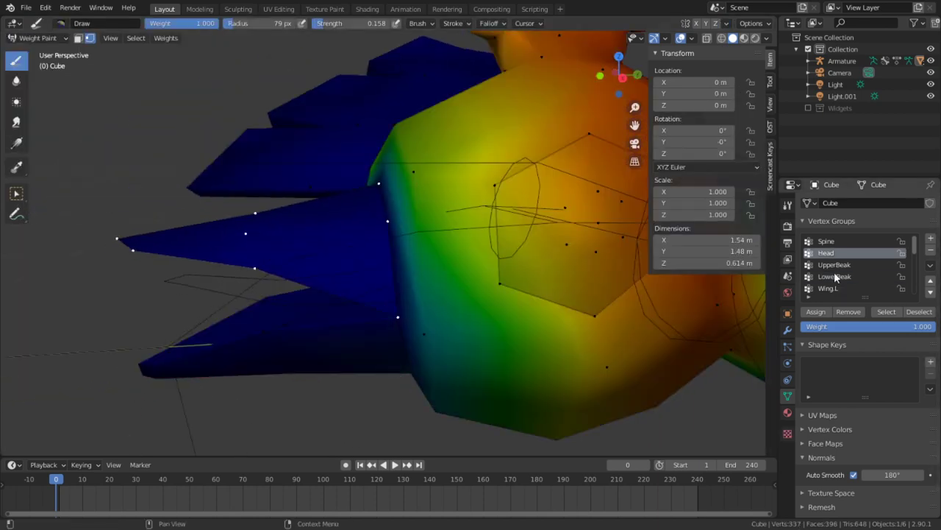
Go through the vertex groups from Spine to Foot.R and back to UpperBeak, checking each group's weights
{"action": "left_click", "coordinate": [837, 241]}
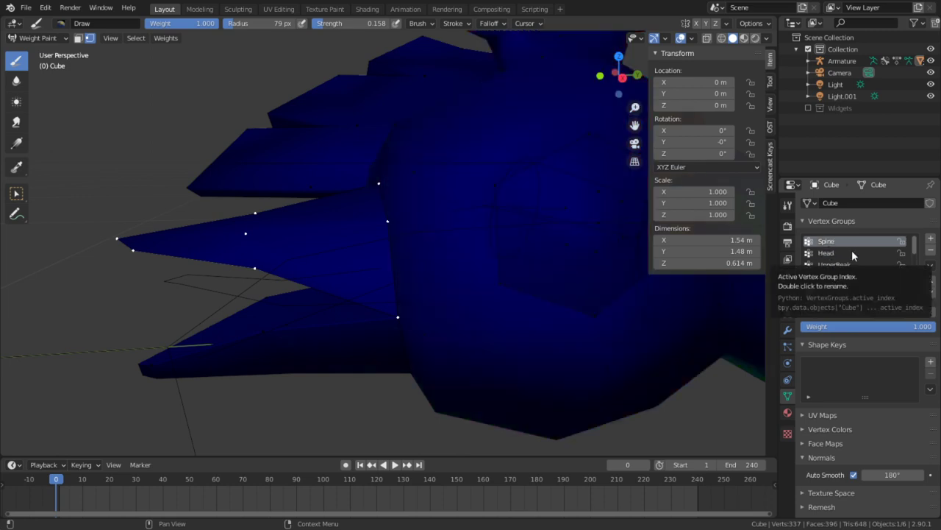
{"action": "scroll", "coordinate": [852, 250], "scroll_direction": "down", "scroll_amount": 5, "text": "ctrl"}
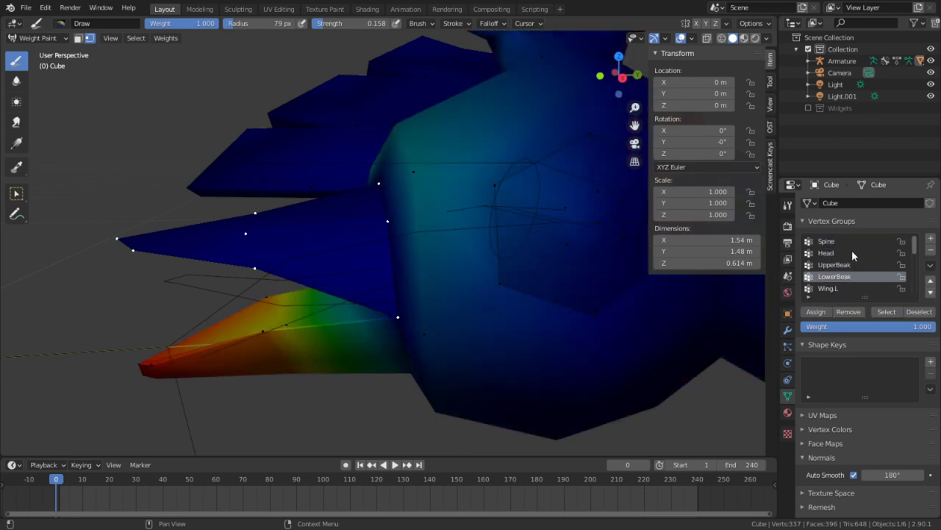
{"action": "scroll", "coordinate": [851, 250], "scroll_direction": "down", "scroll_amount": 4, "text": "ctrl"}
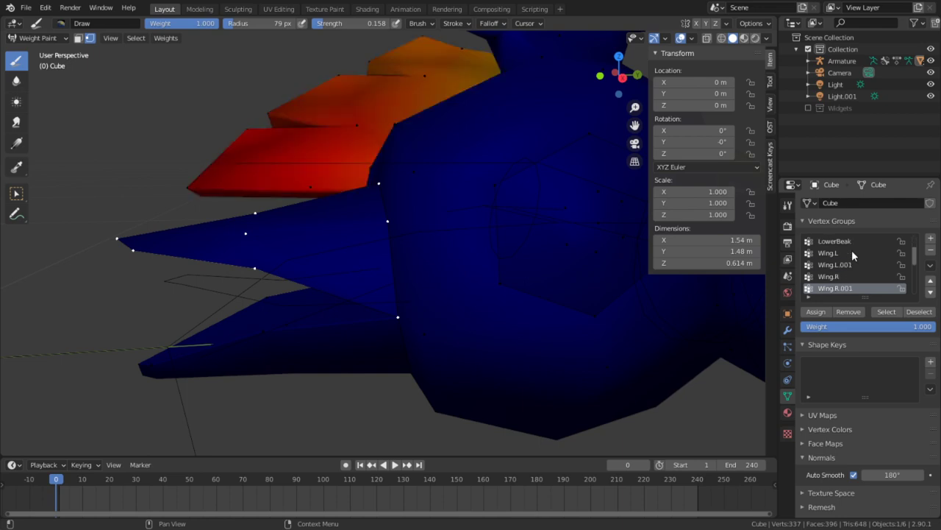
{"action": "scroll", "coordinate": [851, 250], "scroll_direction": "down", "scroll_amount": 6, "text": "ctrl"}
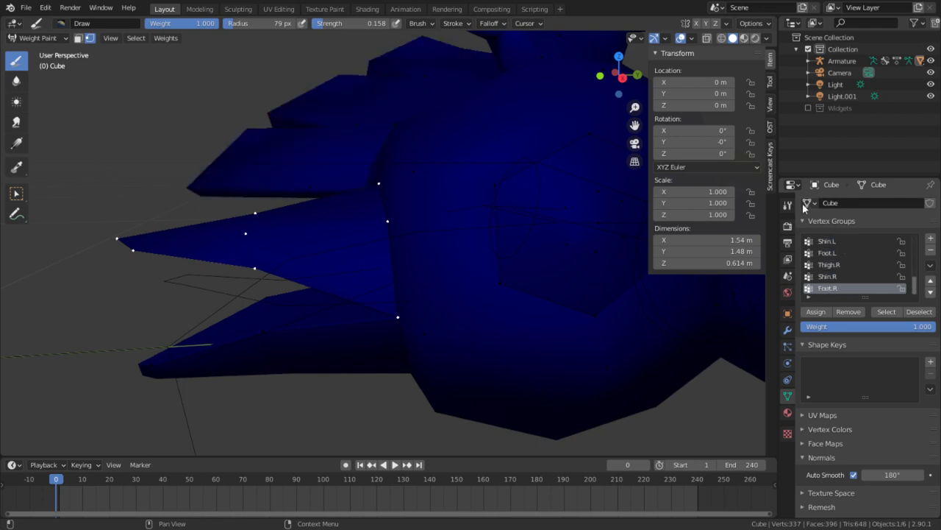
{"action": "scroll", "coordinate": [880, 296], "scroll_direction": "up", "scroll_amount": 1, "text": "ctrl"}
{"action": "scroll", "coordinate": [879, 296], "scroll_direction": "up", "scroll_amount": 12, "text": "ctrl"}
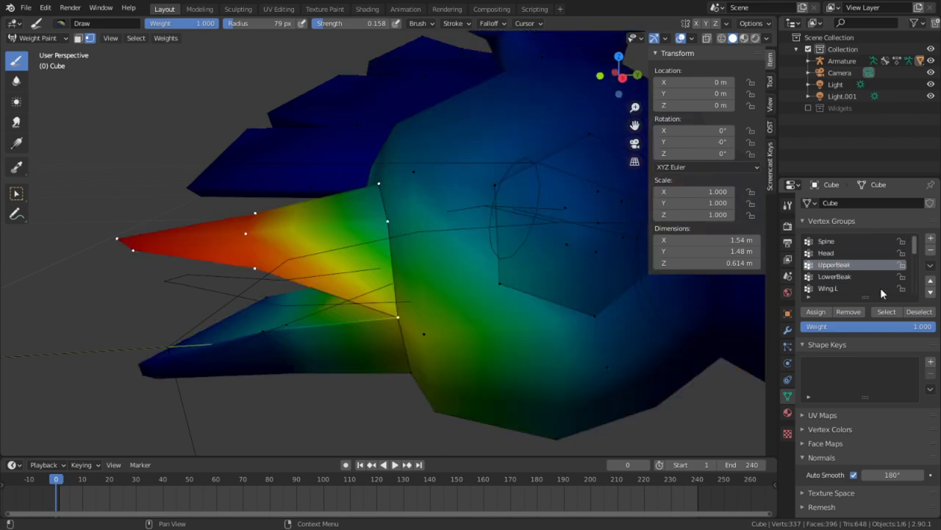
Examine the UpperBeak weights on the beak and head from several angles and show the mesh's modifiers
{"action": "middle_click_drag", "start_coordinate": [525, 316], "coordinate": [542, 289]}
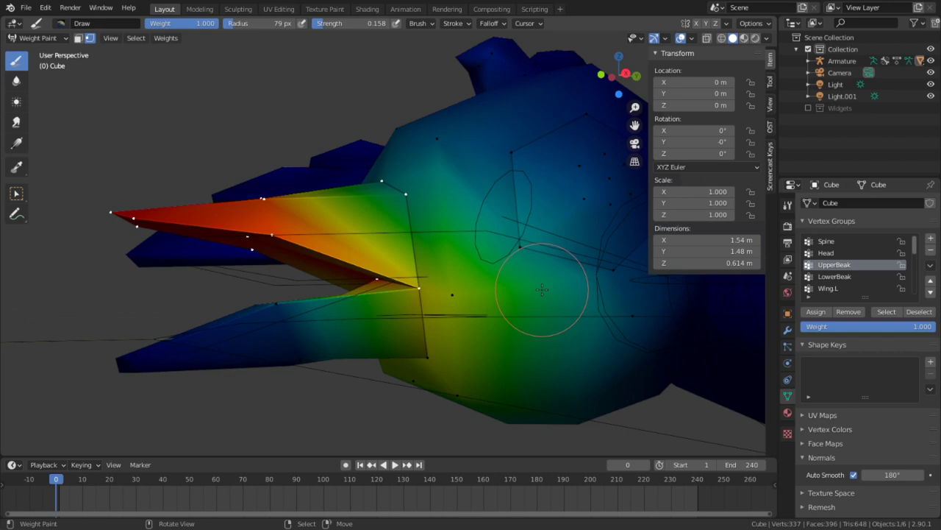
{"action": "key", "text": "Up"}
{"action": "key", "text": "Up"}
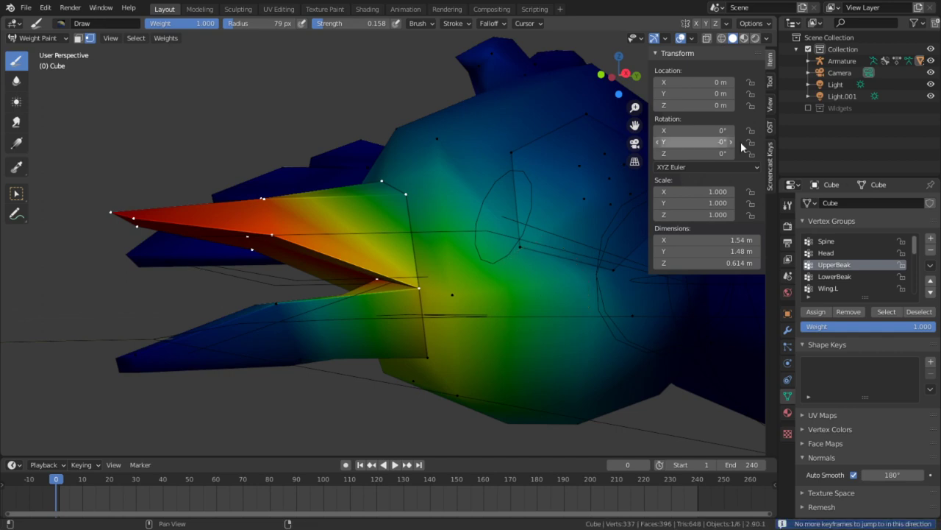
{"action": "left_click", "coordinate": [788, 329]}
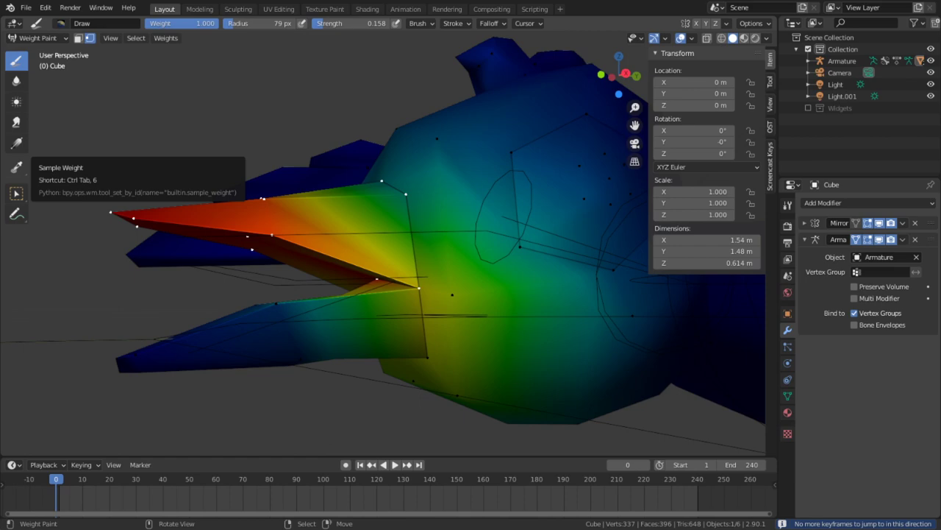
{"action": "mouse_move", "coordinate": [485, 361]}
{"action": "middle_mouse_down"}
{"action": "mouse_move", "coordinate": [505, 325]}
{"action": "mouse_move", "coordinate": [412, 269]}
{"action": "mouse_move", "coordinate": [483, 326]}
{"action": "mouse_move", "coordinate": [294, 213]}
{"action": "mouse_move", "coordinate": [210, 145]}
{"action": "middle_mouse_up"}
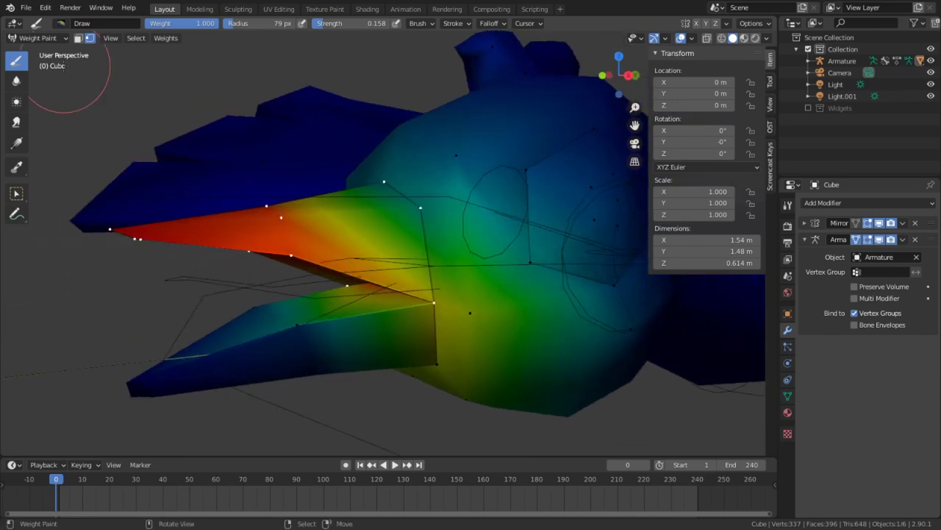
Select the armature's LowerBeak bone in Pose Mode and test-rotate it about its local X axis, cancelling the rotation
{"action": "left_click", "coordinate": [37, 37]}
{"action": "left_click", "coordinate": [44, 47]}
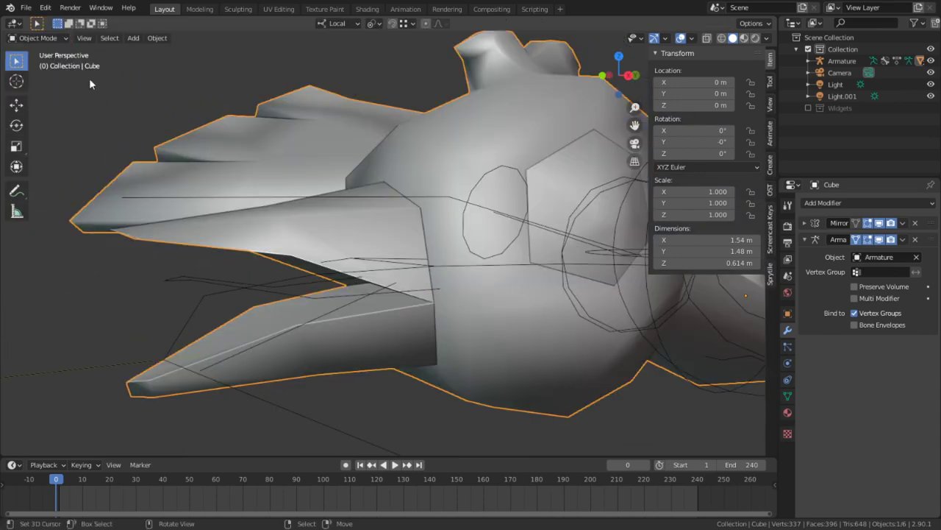
{"action": "middle_click_drag", "start_coordinate": [505, 366], "coordinate": [530, 378]}
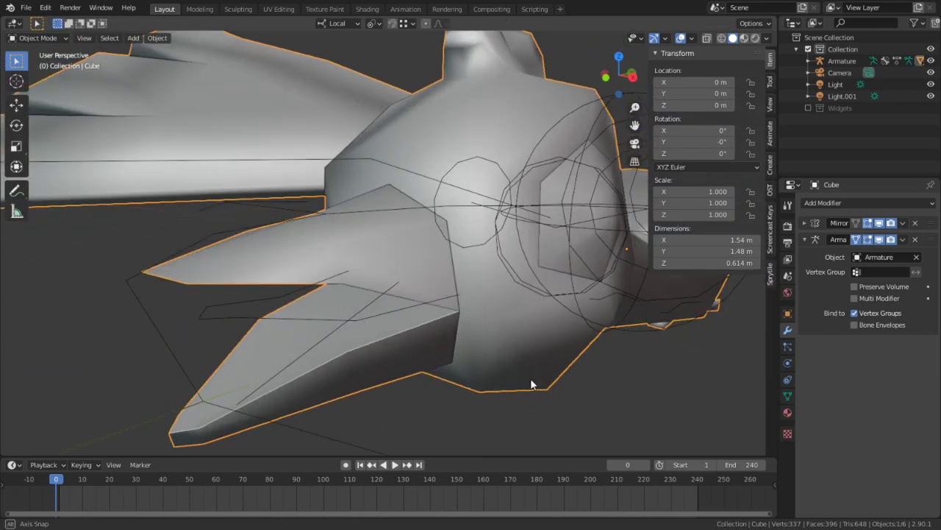
{"action": "right_click", "coordinate": [293, 365]}
{"action": "key", "text": "ctrl+Tab"}
{"action": "middle_click_drag", "start_coordinate": [291, 367], "coordinate": [231, 336]}
{"action": "right_click", "coordinate": [285, 362]}
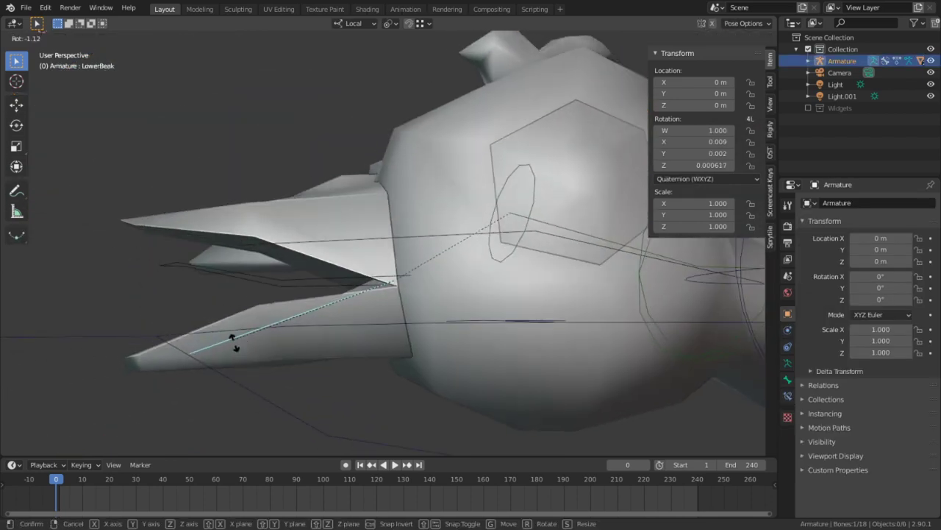
{"action": "key", "text": "r"}
{"action": "key", "text": "x"}
{"action": "key", "text": "x"}
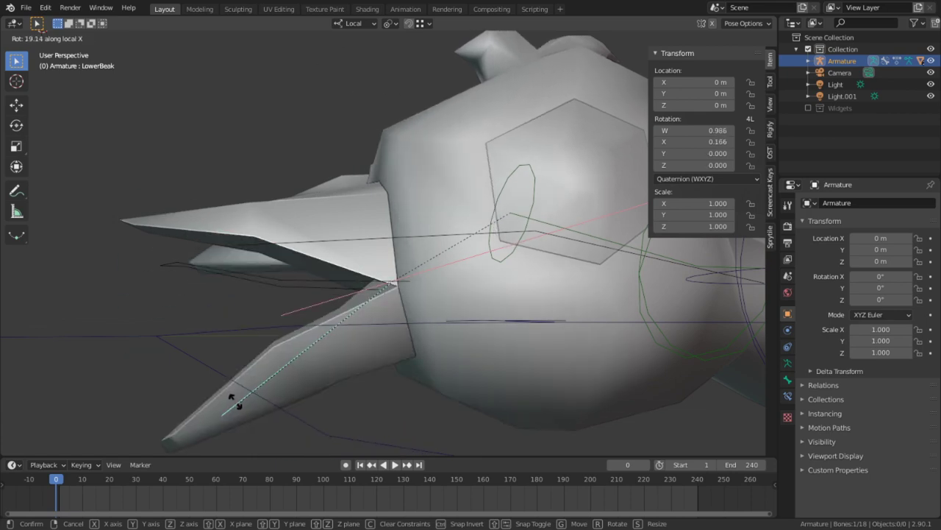
{"action": "right_click", "coordinate": [233, 401]}
{"action": "left_click", "coordinate": [35, 37]}
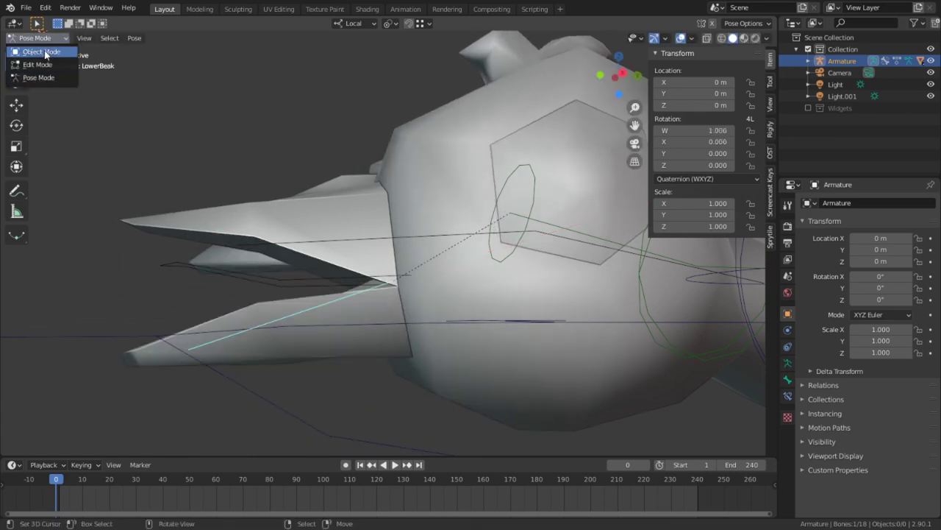
{"action": "left_click", "coordinate": [44, 49]}
{"action": "left_click", "coordinate": [414, 165]}
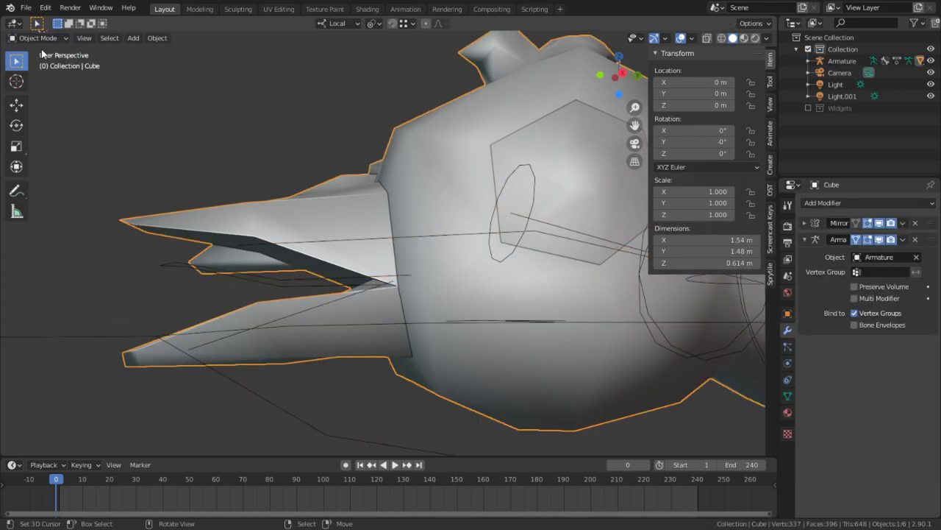
{"action": "right_click_drag", "start_coordinate": [296, 307], "coordinate": [292, 311]}
{"action": "key", "text": "ctrl+z"}
{"action": "left_click", "coordinate": [292, 315]}
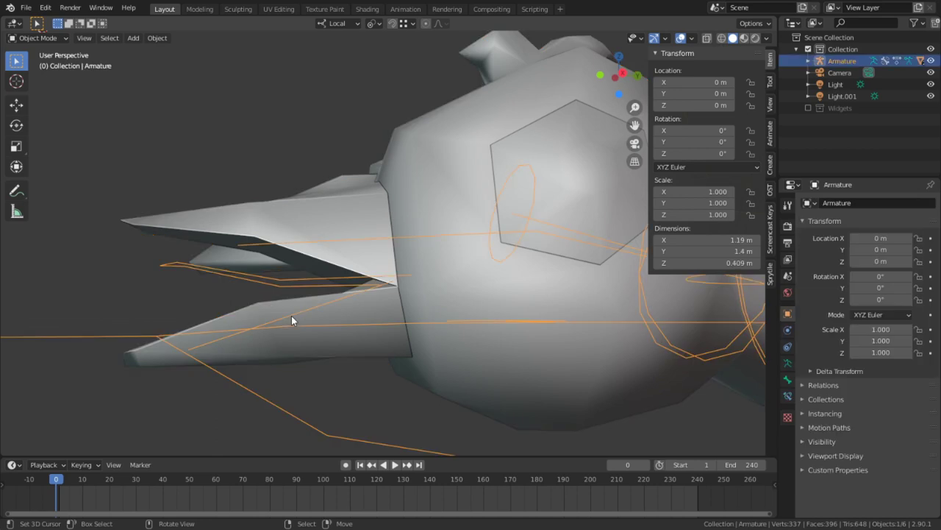
{"action": "key", "text": "ctrl+Tab"}
Rotate the LowerBeak bone 47.1° about its local X axis to open the lower beak
{"action": "key", "text": "r"}
{"action": "key", "text": "x"}
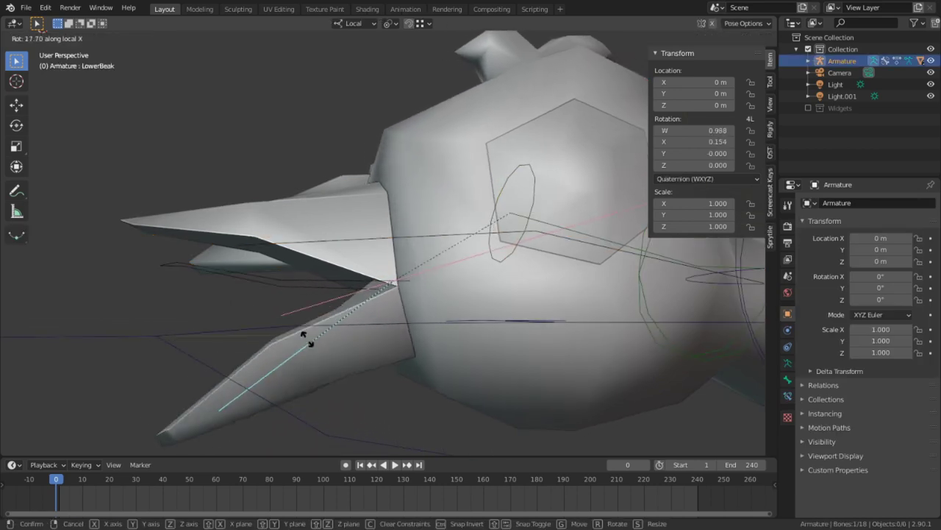
{"action": "right_click", "coordinate": [309, 292]}
{"action": "key", "text": "r"}
{"action": "key", "text": "x"}
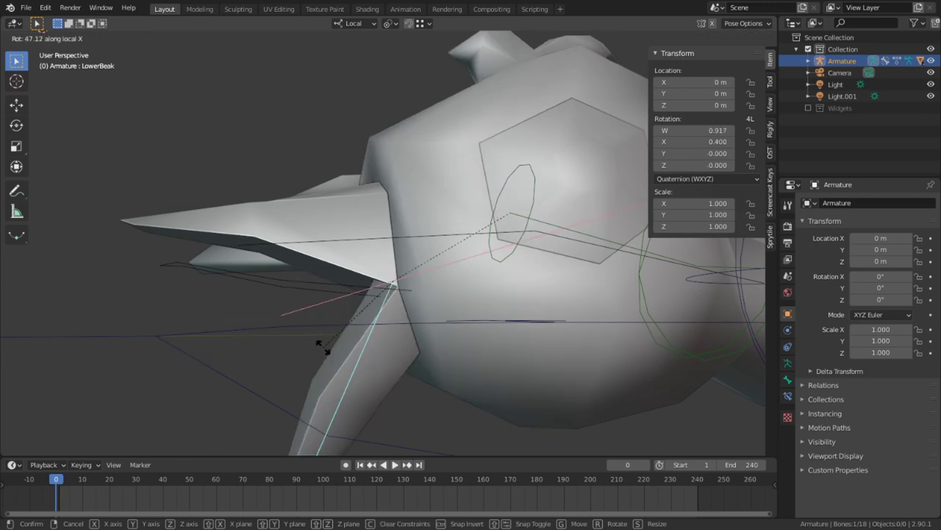
{"action": "left_click", "coordinate": [321, 347]}
{"action": "middle_click_drag", "start_coordinate": [345, 331], "coordinate": [220, 73]}
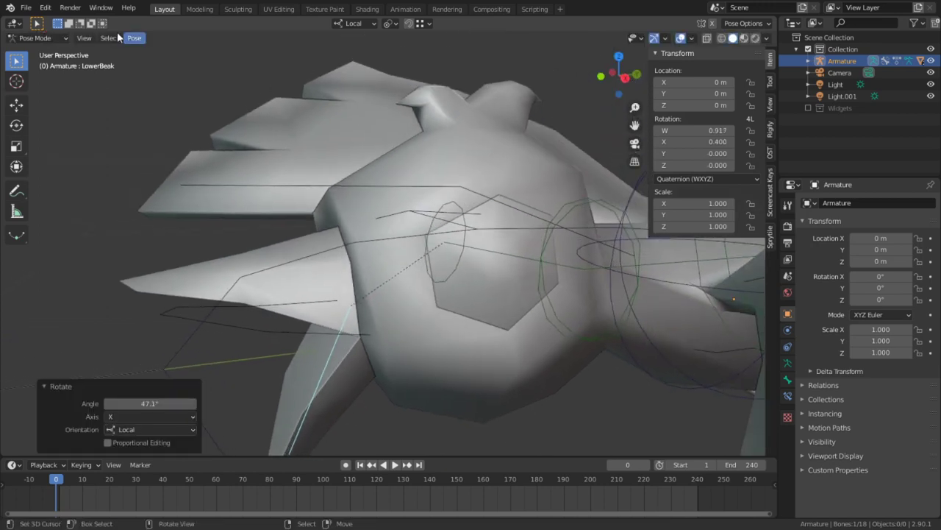
Switch from posing the armature to weight painting the bird mesh, and show the LowerBeak vertex group's weights
{"action": "left_click", "coordinate": [35, 39]}
{"action": "left_click", "coordinate": [53, 52]}
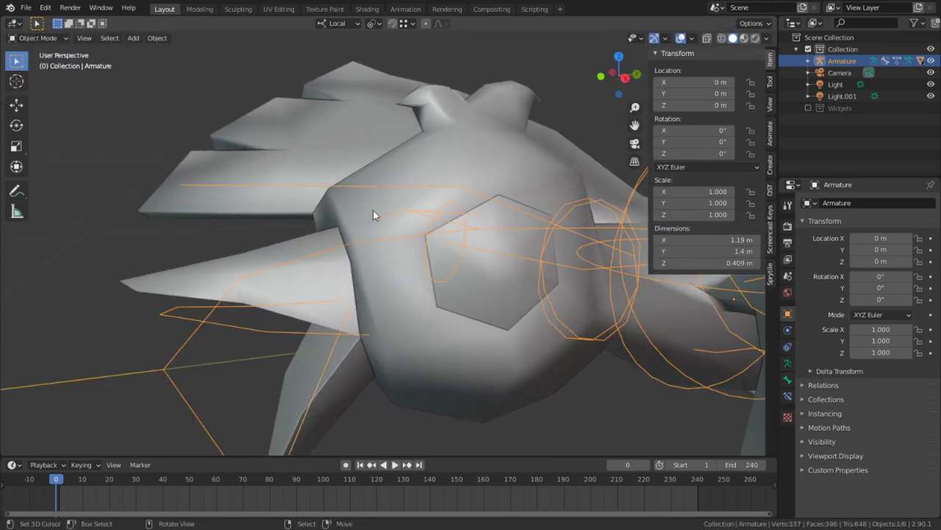
{"action": "left_click", "coordinate": [373, 211]}
{"action": "left_click", "coordinate": [48, 37]}
{"action": "left_click", "coordinate": [43, 103]}
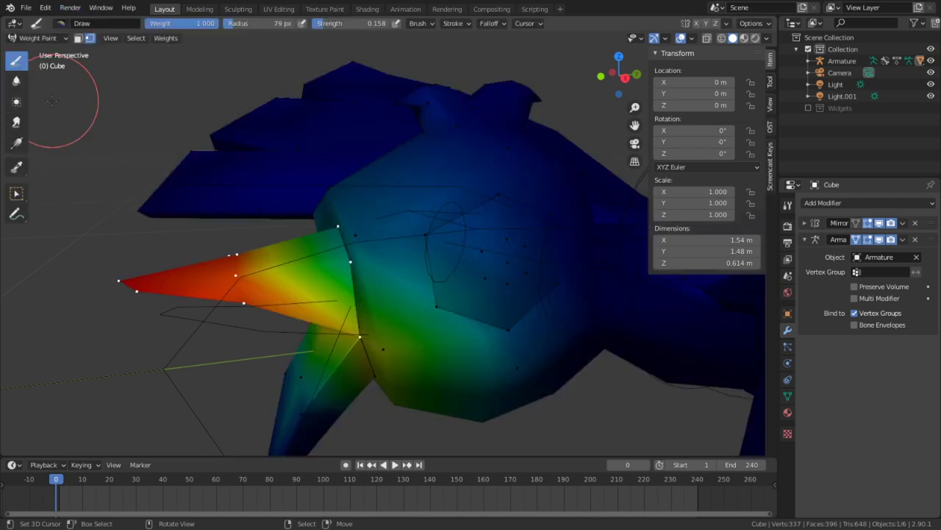
{"action": "left_click", "coordinate": [788, 396]}
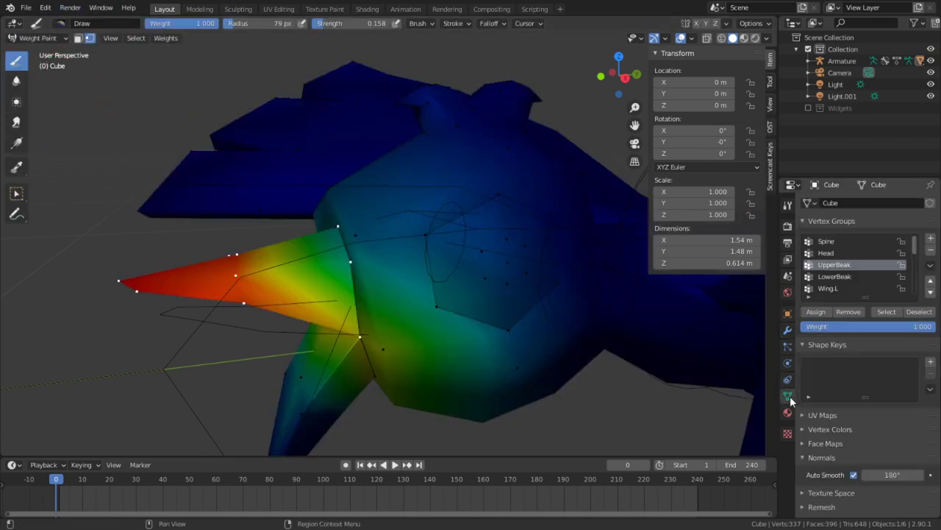
{"action": "left_click", "coordinate": [835, 277]}
{"action": "middle_click_drag", "start_coordinate": [331, 267], "coordinate": [389, 248]}
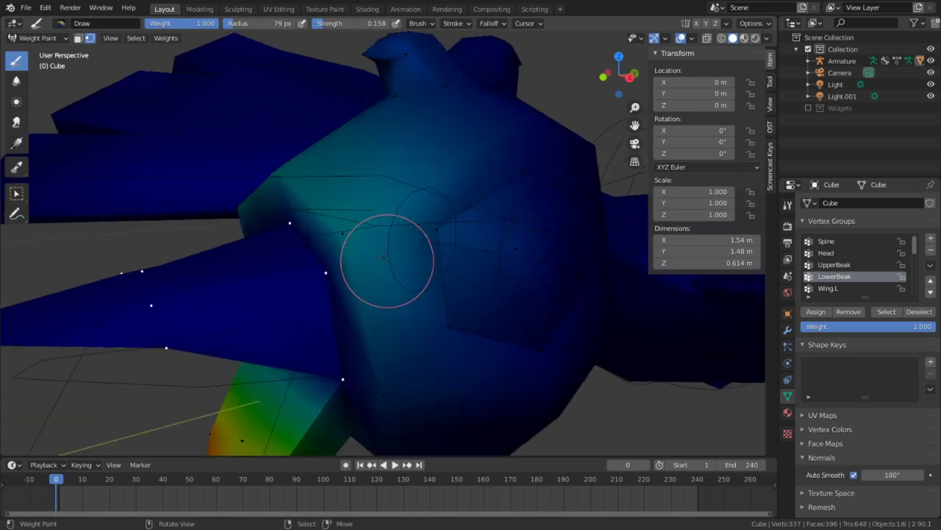
Set the Draw brush to weight 0 and strength 1.000, and paint out the LowerBeak weights on selected head vertices above the beak
{"action": "middle_click_drag", "start_coordinate": [277, 200], "coordinate": [262, 157]}
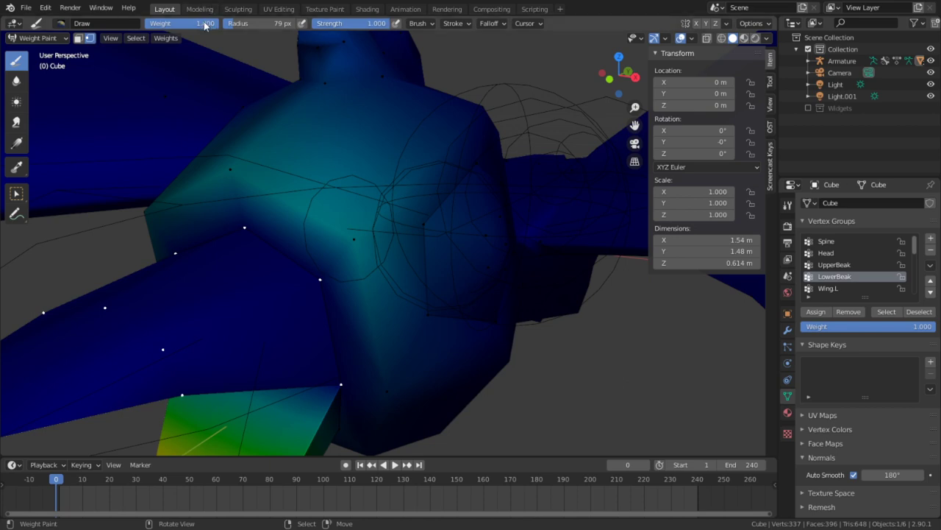
{"action": "left_click_drag", "start_coordinate": [209, 23], "coordinate": [150, 24]}
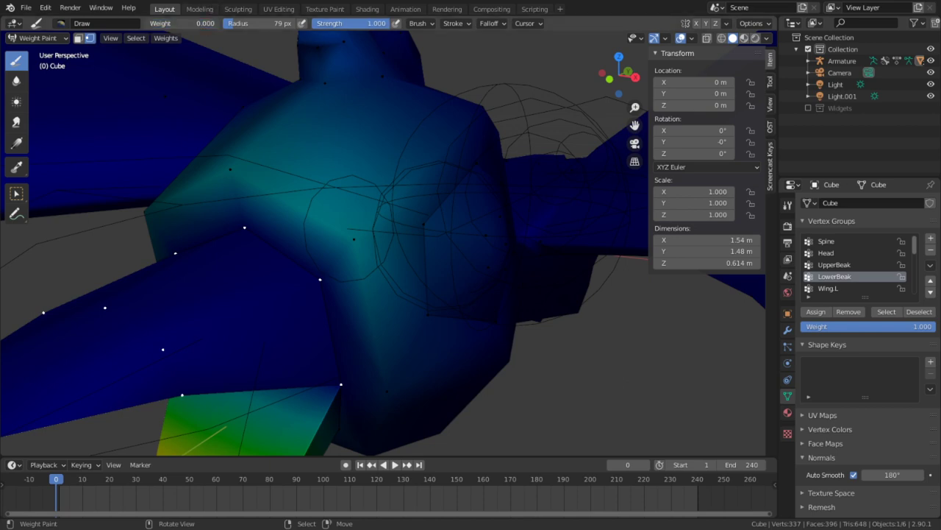
{"action": "right_click", "coordinate": [355, 236], "text": "shift"}
{"action": "right_click", "coordinate": [231, 180]}
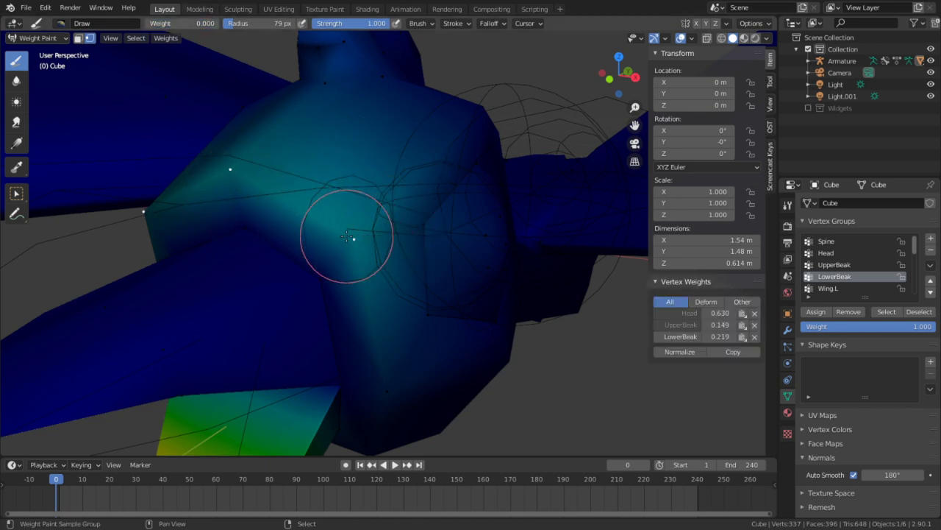
{"action": "mouse_move", "coordinate": [347, 237]}
{"action": "left_mouse_down"}
{"action": "mouse_move", "coordinate": [311, 204]}
{"action": "mouse_move", "coordinate": [279, 210]}
{"action": "left_mouse_up"}
Paint zero LowerBeak weight over the head crest, first on a single vertex, with all vertices selected for the remaining strokes
{"action": "mouse_move", "coordinate": [280, 210]}
{"action": "middle_mouse_down"}
{"action": "mouse_move", "coordinate": [423, 301]}
{"action": "mouse_move", "coordinate": [447, 363]}
{"action": "middle_mouse_up"}
{"action": "right_click", "coordinate": [397, 256]}
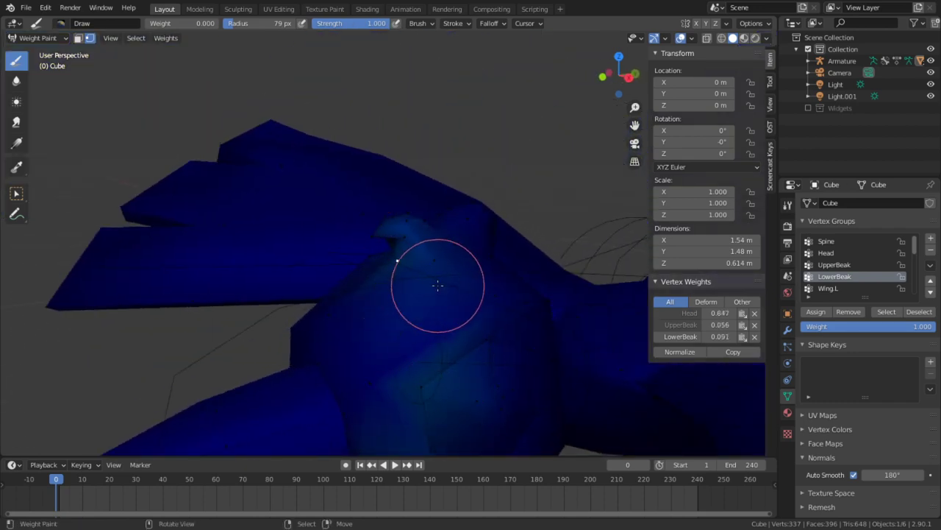
{"action": "middle_click_drag", "start_coordinate": [437, 283], "coordinate": [504, 289]}
{"action": "key", "text": "a"}
{"action": "left_click_drag", "start_coordinate": [296, 244], "coordinate": [317, 232]}
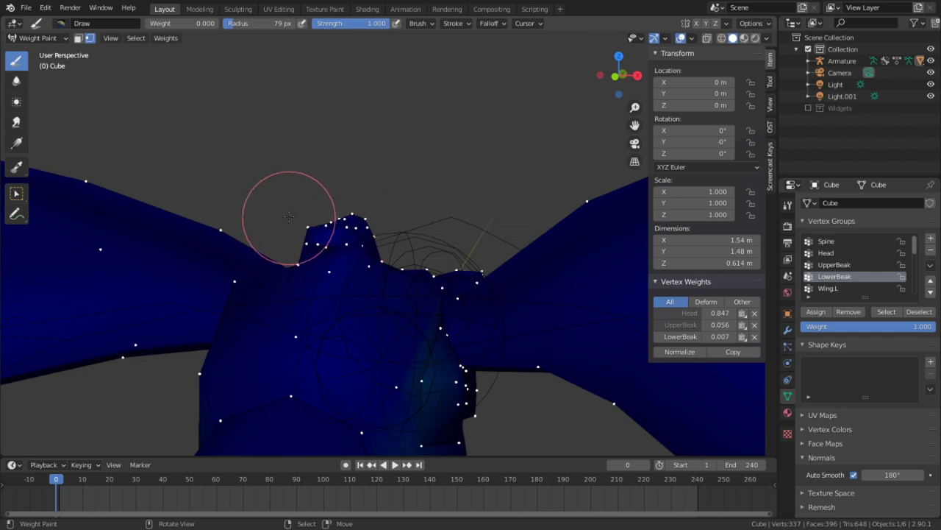
{"action": "mouse_move", "coordinate": [349, 226]}
{"action": "middle_mouse_down"}
{"action": "mouse_move", "coordinate": [456, 257]}
{"action": "mouse_move", "coordinate": [496, 315]}
{"action": "mouse_move", "coordinate": [434, 216]}
{"action": "middle_mouse_up"}
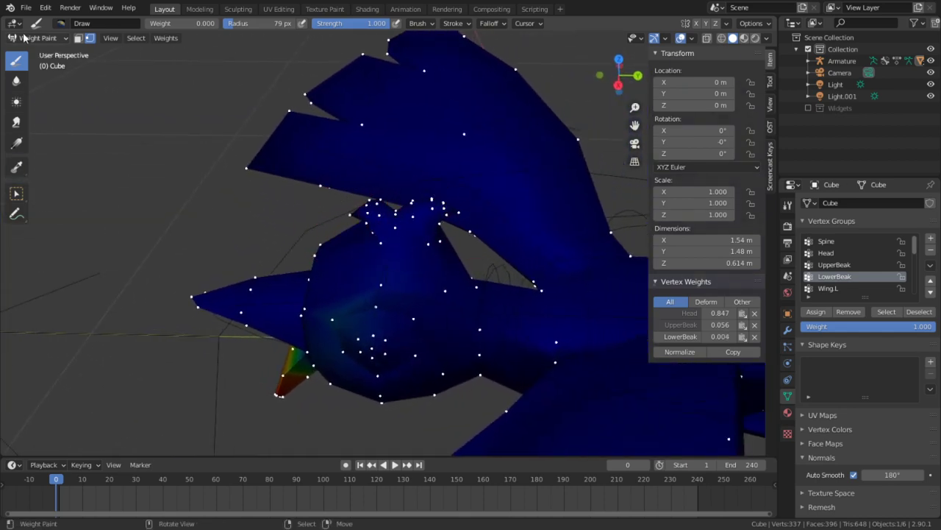
Select the armature's UpperBeak bone in Pose Mode and test-rotate it about its local X axis, cancelling the rotation
{"action": "left_click", "coordinate": [36, 38]}
{"action": "left_click", "coordinate": [33, 52]}
{"action": "scroll", "coordinate": [287, 336], "scroll_direction": "up", "scroll_amount": 5}
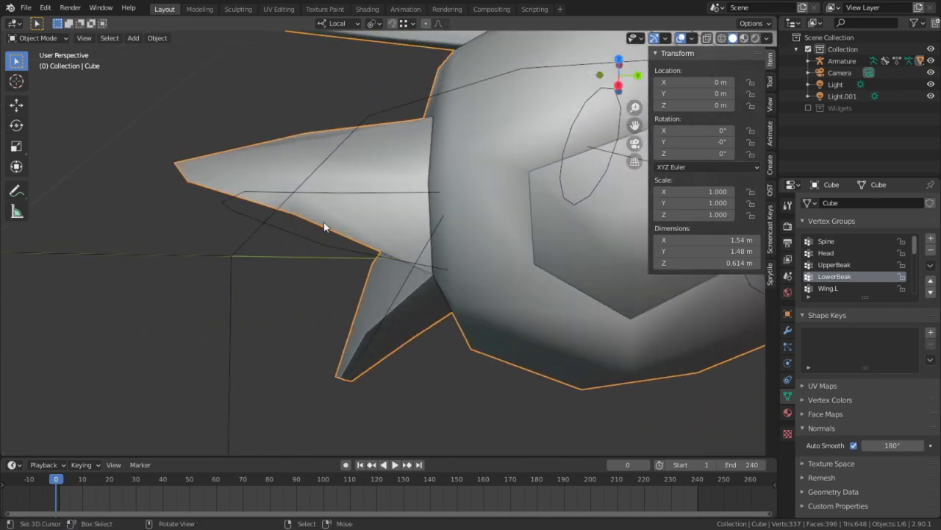
{"action": "left_click", "coordinate": [307, 241]}
{"action": "key", "text": "ctrl+Tab"}
{"action": "middle_click_drag", "start_coordinate": [305, 244], "coordinate": [346, 276]}
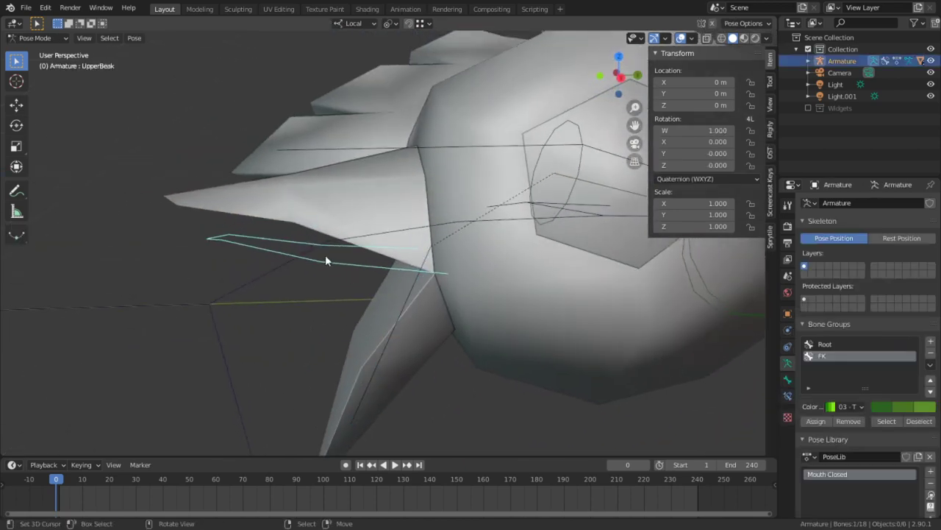
{"action": "key", "text": "r"}
{"action": "key", "text": "x"}
{"action": "key", "text": "x"}
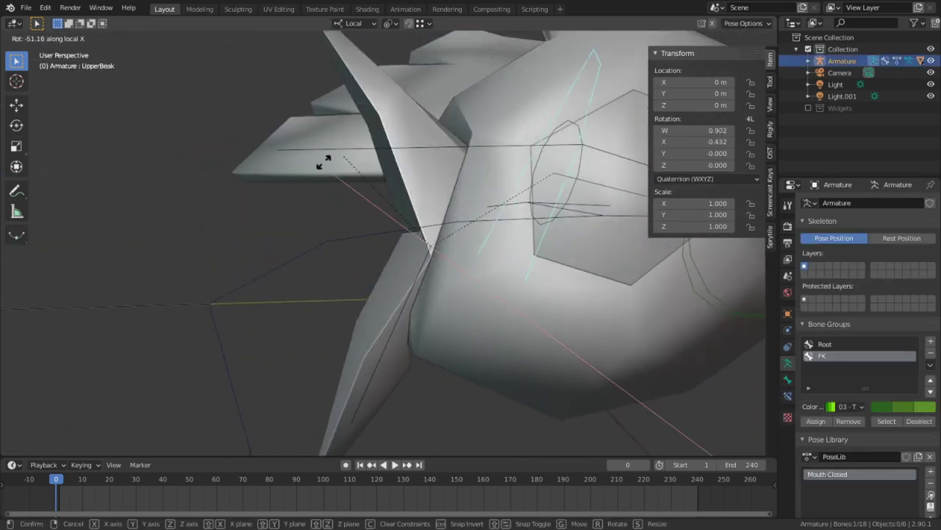
{"action": "right_click", "coordinate": [197, 322]}
Rotate the UpperBeak bone to swing the upper beak wide open, and clear the LowerBeak bone's rotation
{"action": "key", "text": "r"}
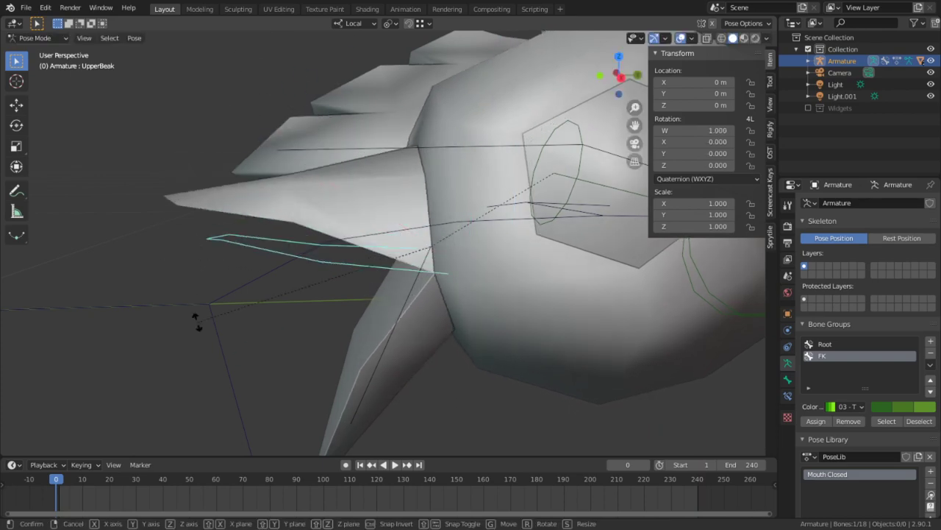
{"action": "left_click", "coordinate": [384, 200]}
{"action": "mouse_move", "coordinate": [384, 200]}
{"action": "middle_mouse_down"}
{"action": "mouse_move", "coordinate": [478, 191]}
{"action": "mouse_move", "coordinate": [393, 195]}
{"action": "middle_mouse_up"}
{"action": "right_click", "coordinate": [399, 339]}
{"action": "key", "text": "alt+r"}
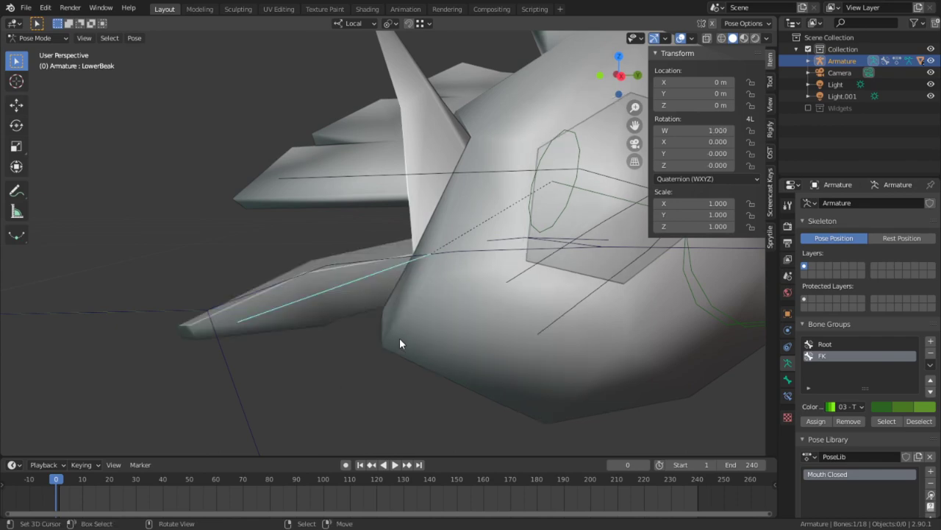
{"action": "middle_click_drag", "start_coordinate": [399, 339], "coordinate": [425, 266]}
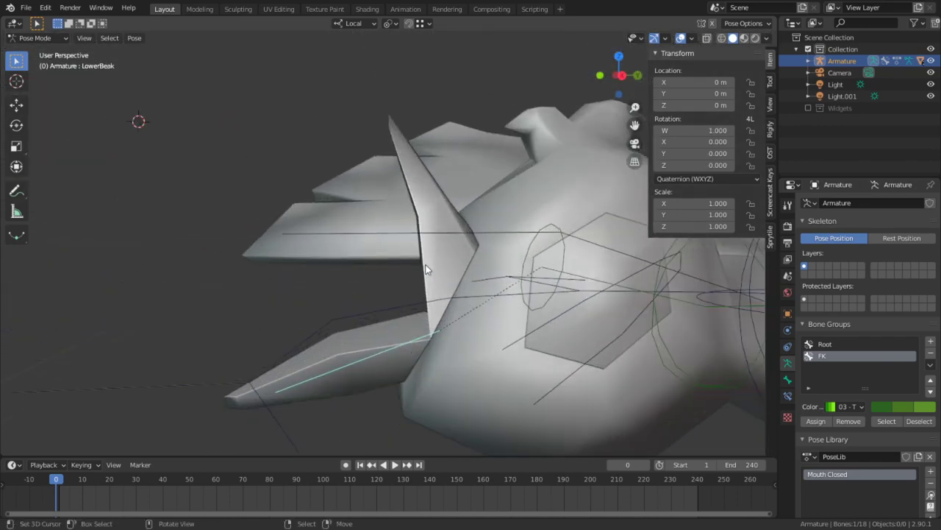
{"action": "right_click", "coordinate": [412, 256]}
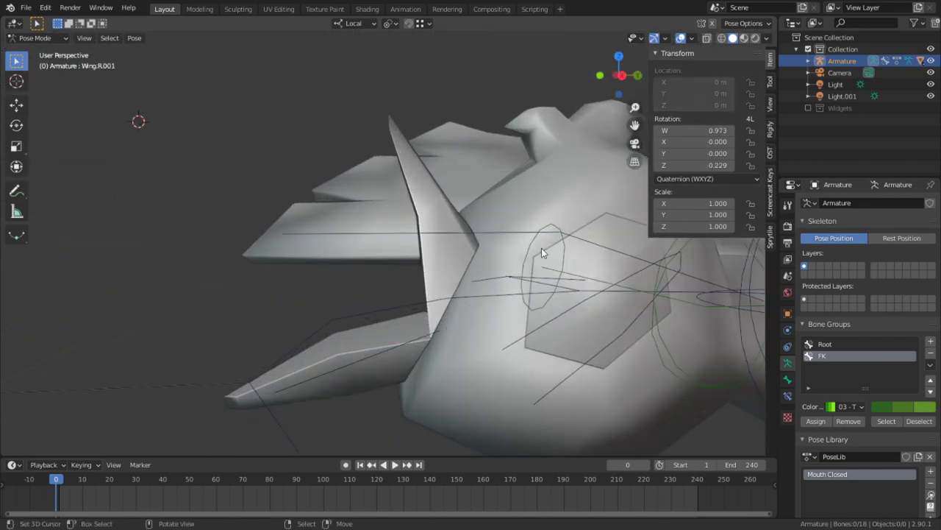
{"action": "middle_click_drag", "start_coordinate": [541, 252], "coordinate": [590, 292]}
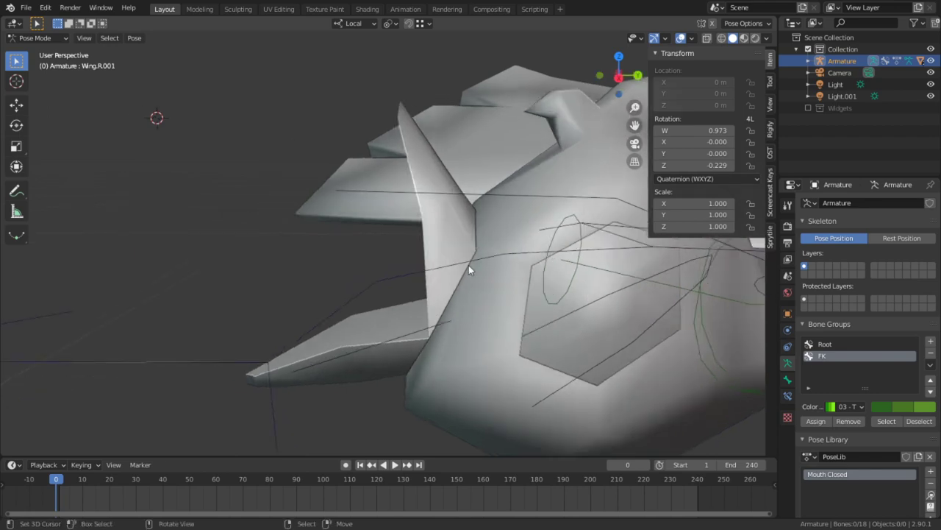
{"action": "middle_click_drag", "start_coordinate": [535, 235], "coordinate": [545, 303]}
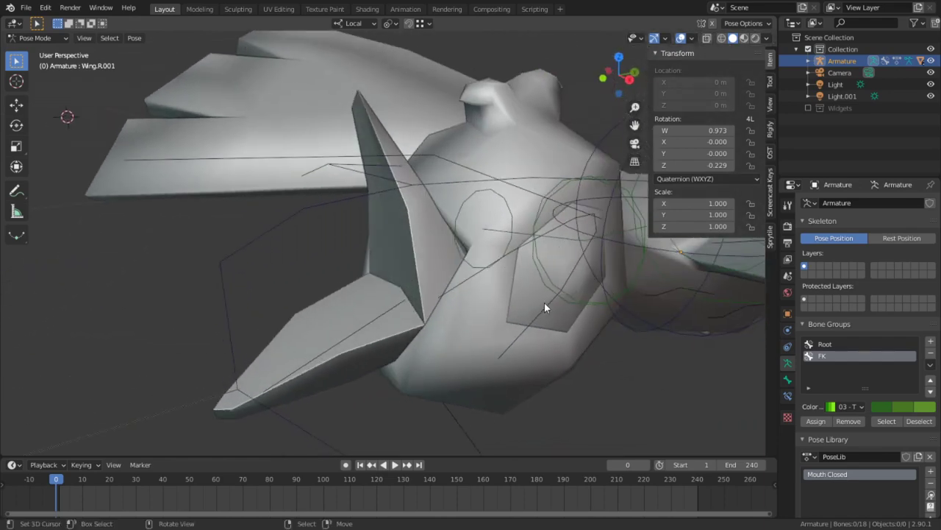
Clear the UpperBeak bone's rotation and test-rotate it about its local X axis, cancelling the rotation
{"action": "right_click", "coordinate": [541, 309]}
{"action": "key", "text": "r"}
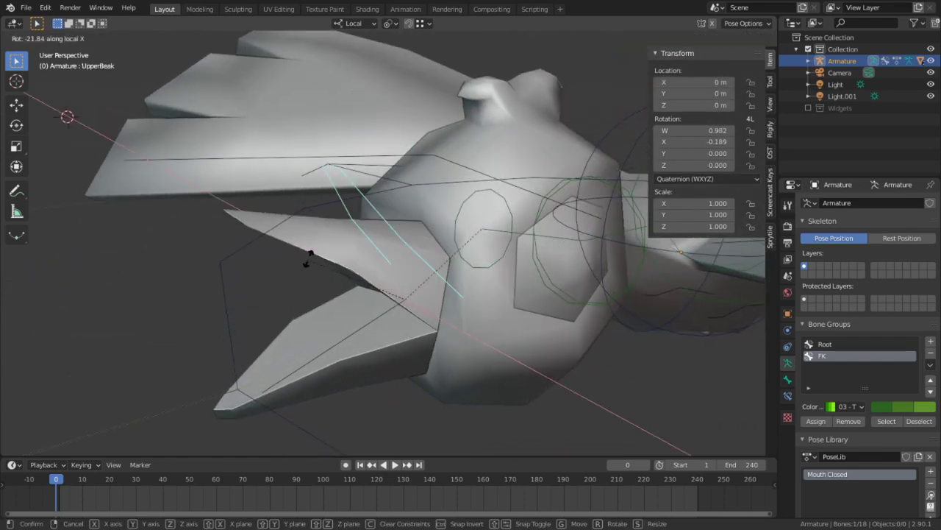
{"action": "key", "text": "Escape"}
{"action": "middle_click_drag", "start_coordinate": [287, 230], "coordinate": [229, 246]}
Rotate the UpperBeak bone -6.77° about its local X axis, try moving it, and clear its rotation
{"action": "key", "text": "r"}
{"action": "key", "text": "x"}
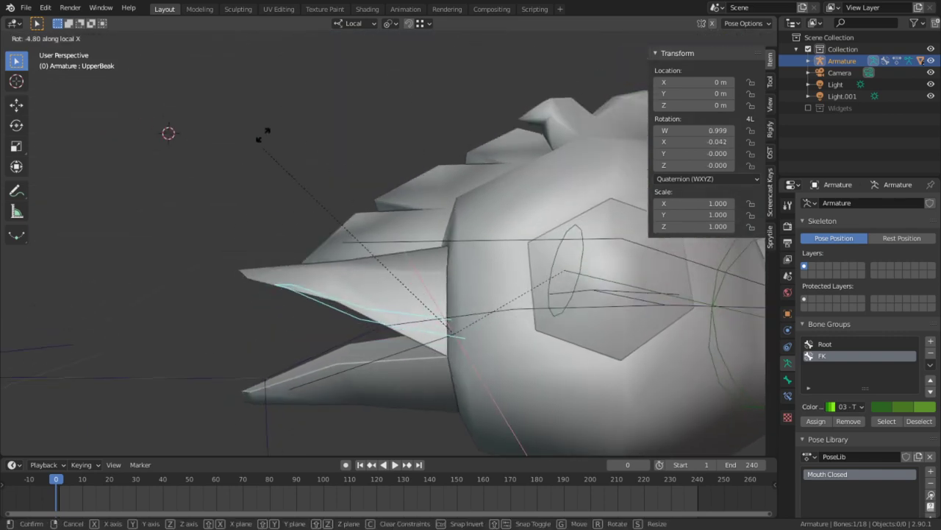
{"action": "left_click", "coordinate": [494, 71]}
{"action": "key", "text": "g"}
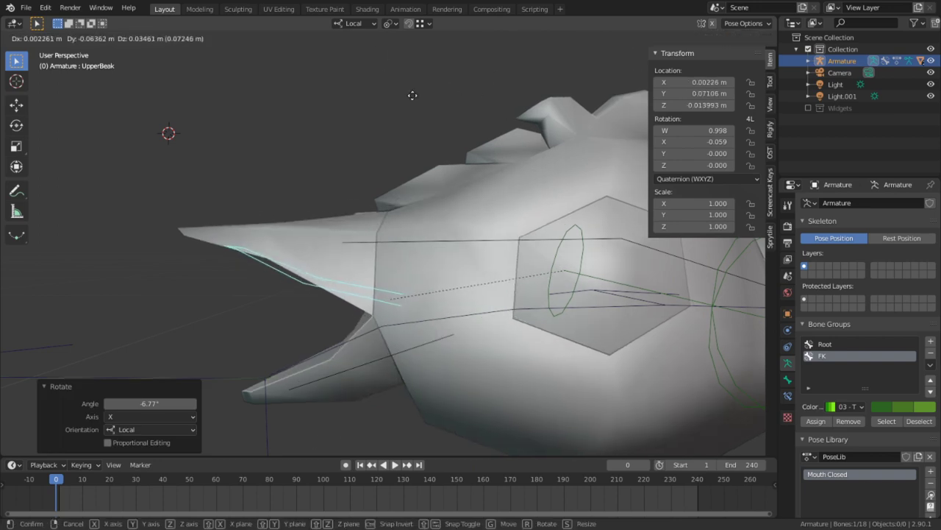
{"action": "right_click", "coordinate": [754, 150]}
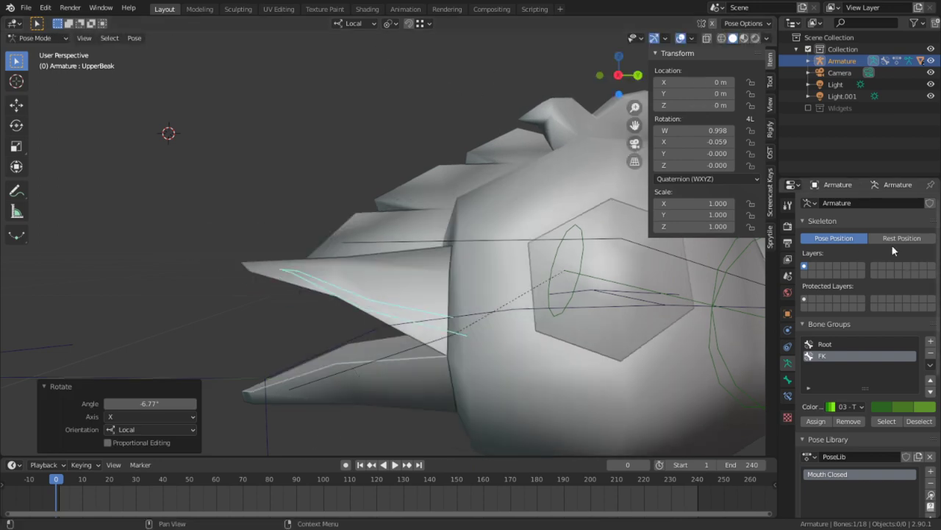
{"action": "key", "text": "alt+r"}
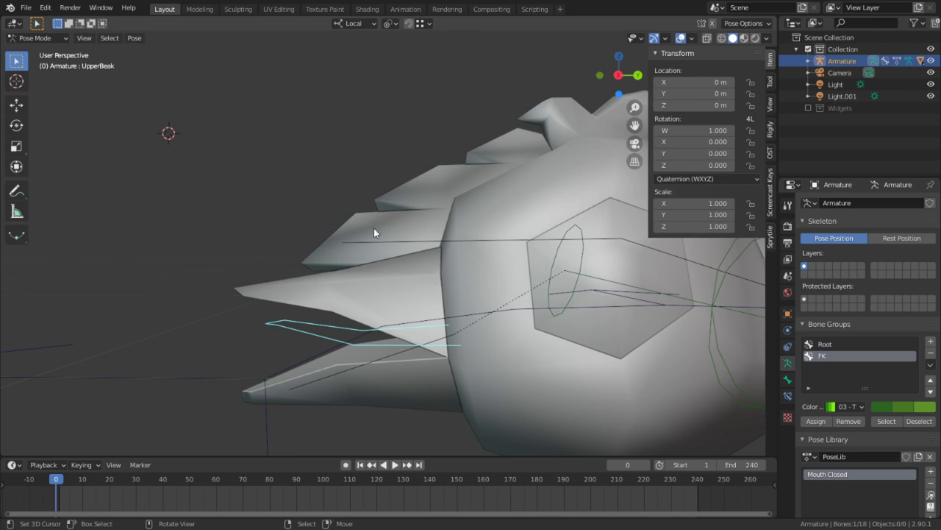
Leave the armature's Pose Mode and open the bird mesh in Edit Mode
{"action": "middle_click_drag", "start_coordinate": [373, 232], "coordinate": [548, 286]}
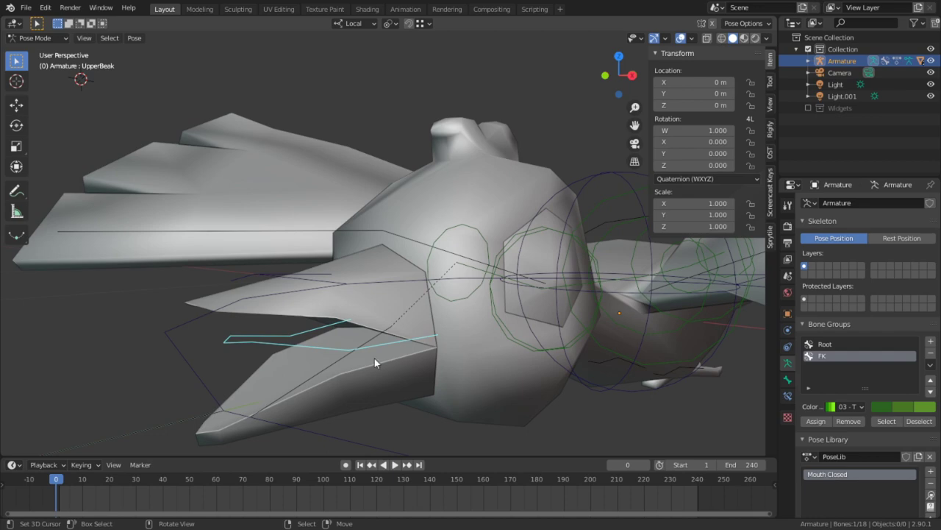
{"action": "middle_click_drag", "start_coordinate": [375, 358], "coordinate": [321, 382]}
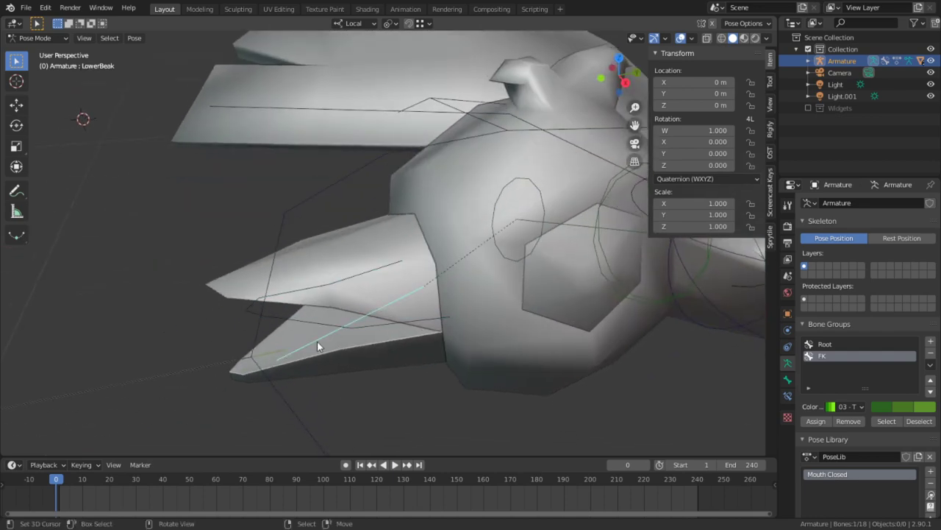
{"action": "left_click", "coordinate": [40, 37]}
{"action": "left_click", "coordinate": [45, 51]}
{"action": "left_click", "coordinate": [378, 364]}
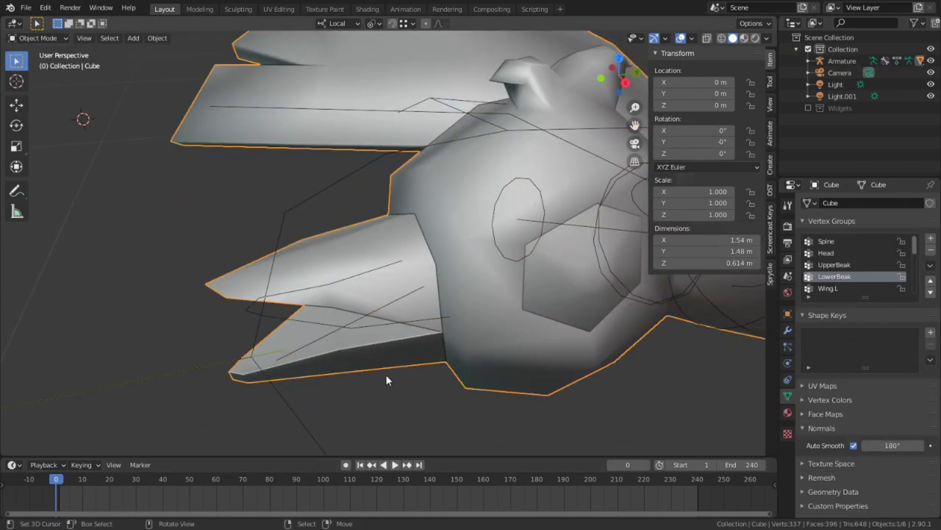
{"action": "key", "text": "Tab"}
Select the edges along one side of the lower beak's upper rim as far as the tip
{"action": "left_click", "coordinate": [369, 362]}
{"action": "left_click", "coordinate": [383, 352]}
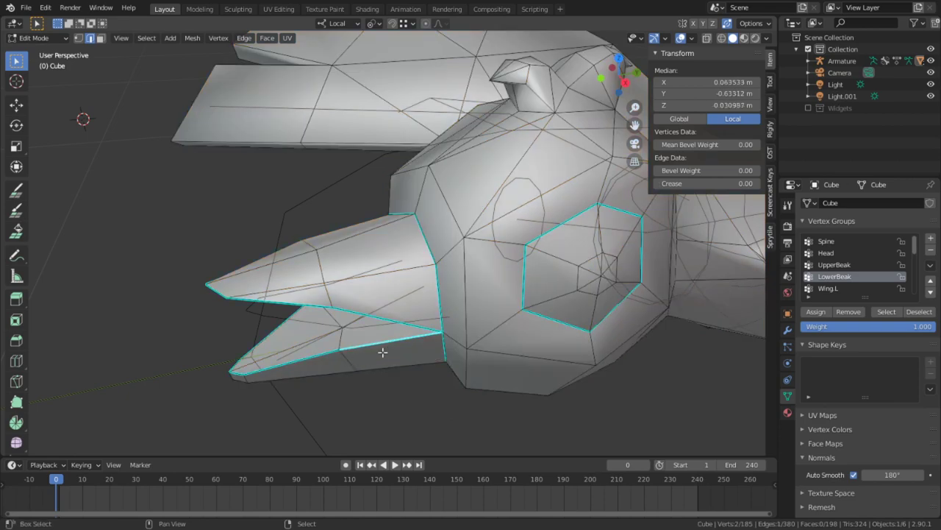
{"action": "middle_click", "coordinate": [348, 351], "text": "alt"}
{"action": "scroll", "coordinate": [378, 357], "scroll_direction": "up", "scroll_amount": 4}
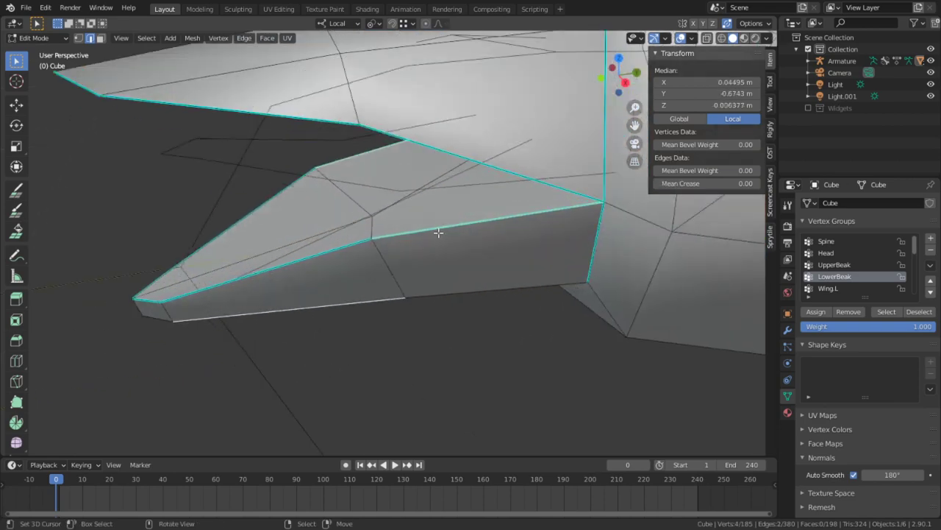
{"action": "right_click", "coordinate": [438, 233]}
{"action": "right_click", "coordinate": [323, 260], "text": "shift"}
{"action": "middle_click_drag", "start_coordinate": [88, 351], "coordinate": [347, 278]}
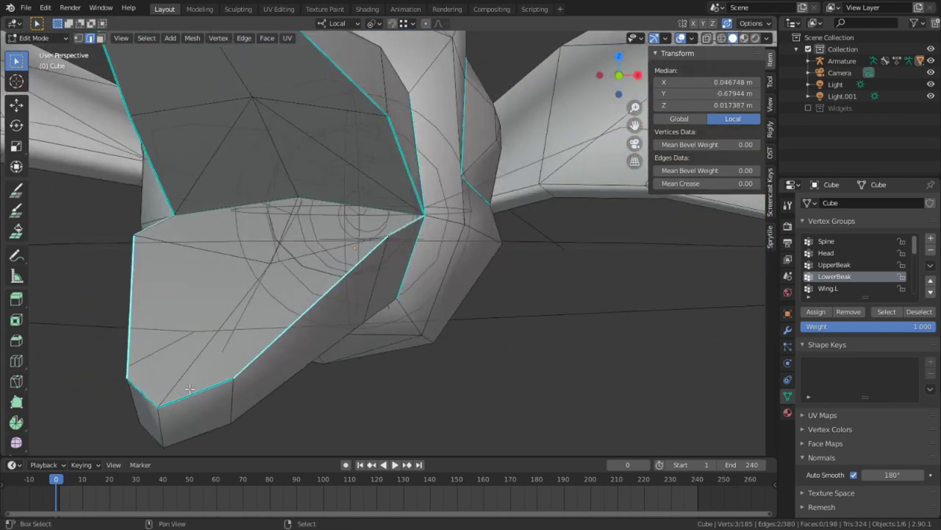
Duplicate the selected lower-beak edges in place, separate them into their own object, and return to Object Mode
{"action": "key", "text": "shift+d"}
{"action": "key", "text": "Escape"}
{"action": "key", "text": "p"}
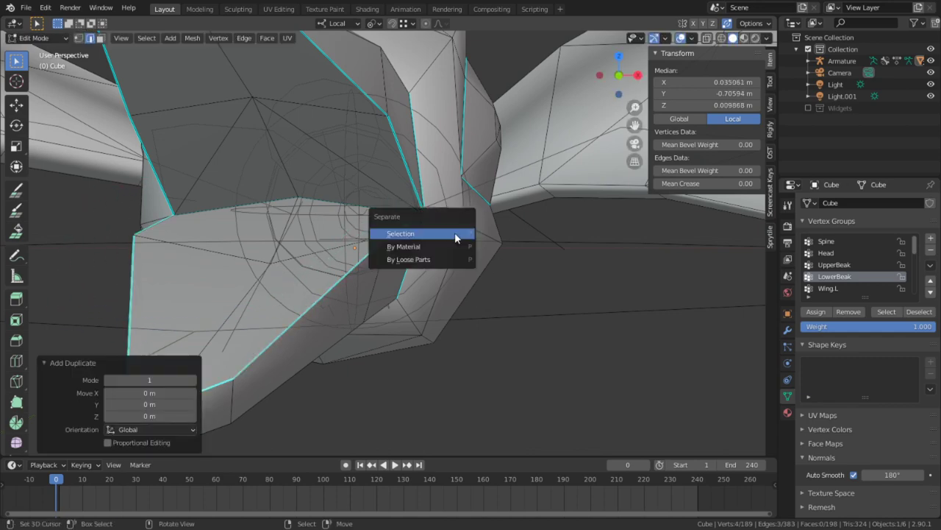
{"action": "left_click", "coordinate": [455, 233]}
{"action": "key", "text": "Tab"}
Hide the armature and the bird mesh so the separated lower-beak outline stands alone
{"action": "right_click", "coordinate": [297, 328]}
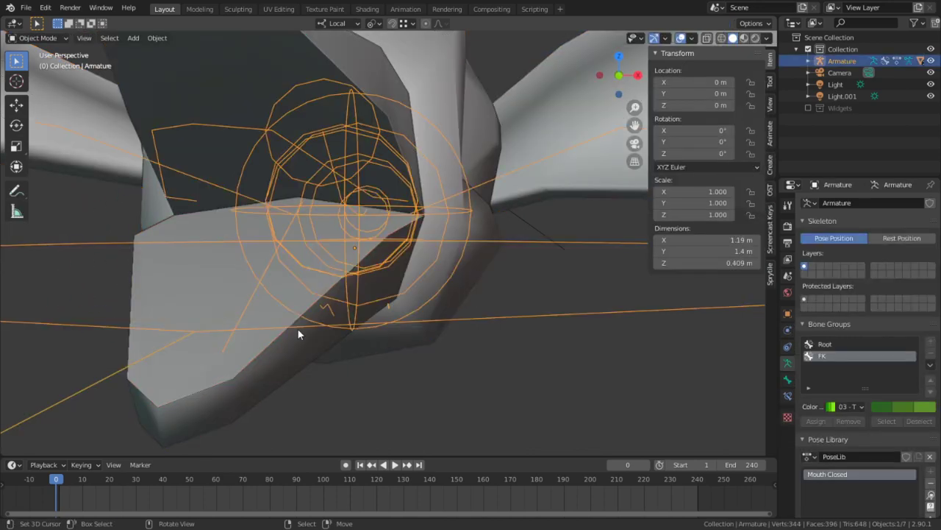
{"action": "key", "text": "h"}
{"action": "right_click", "coordinate": [293, 331]}
{"action": "key", "text": "h"}
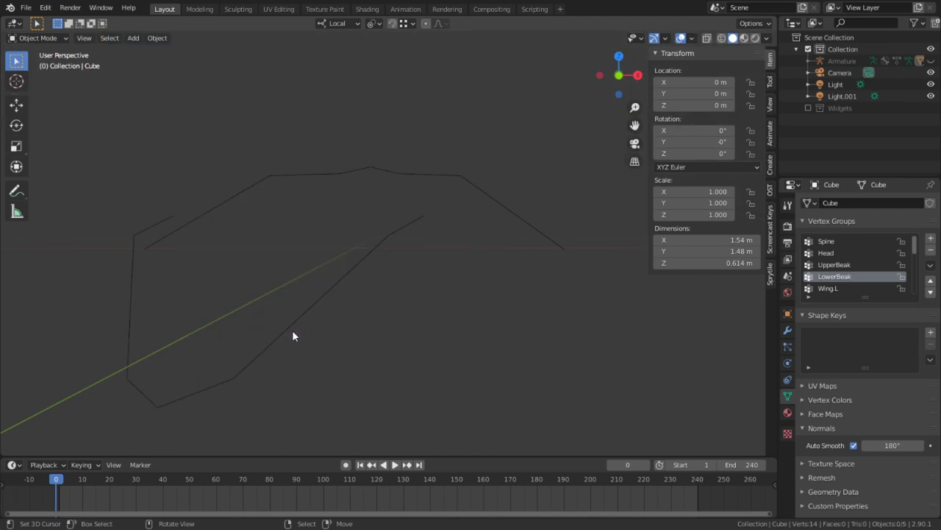
Open the separated lower-beak outline in Edit Mode and select all of its geometry in the right side view
{"action": "right_click", "coordinate": [292, 330]}
{"action": "key", "text": "Tab"}
{"action": "scroll", "coordinate": [304, 350], "scroll_direction": "down", "scroll_amount": 2}
{"action": "key", "text": "KP_3"}
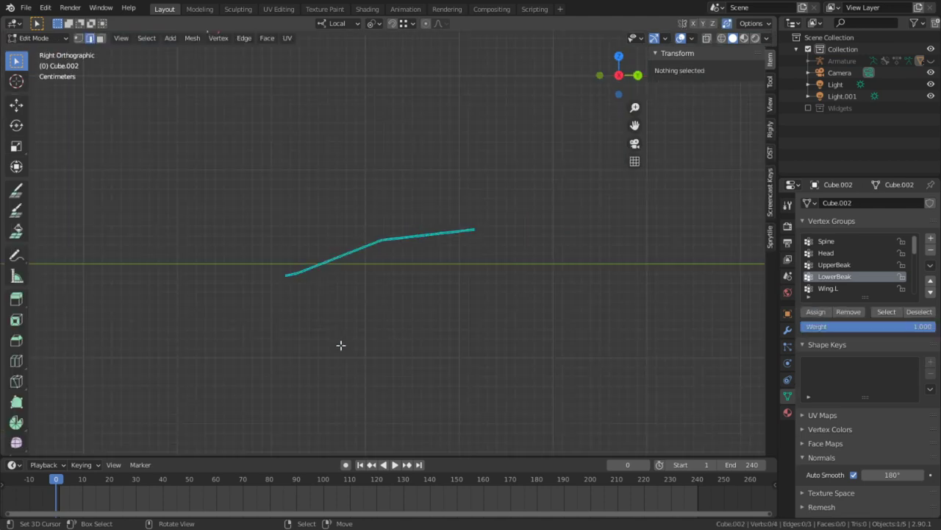
{"action": "middle_click_drag", "start_coordinate": [359, 338], "coordinate": [166, 361], "text": "shift"}
{"action": "scroll", "coordinate": [284, 320], "scroll_direction": "down", "scroll_amount": 3}
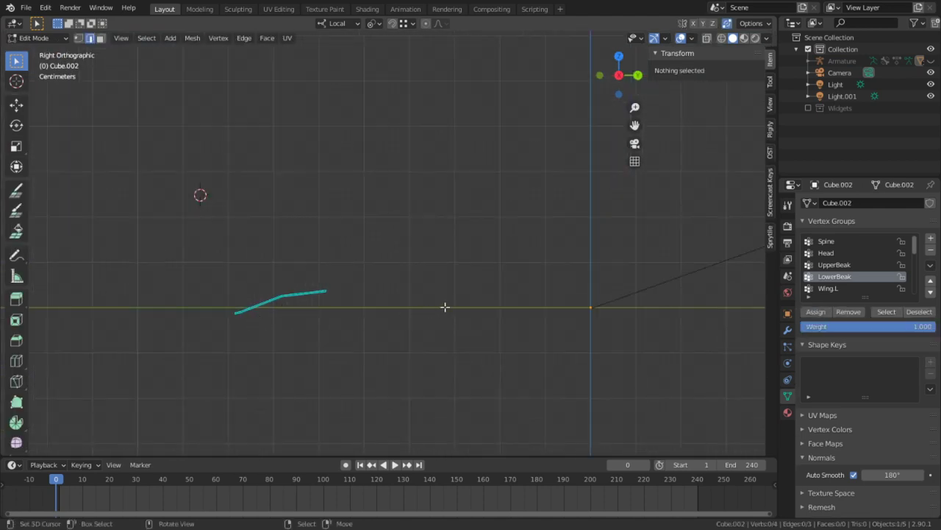
{"action": "middle_click_drag", "start_coordinate": [418, 306], "coordinate": [337, 288], "text": "shift"}
{"action": "key", "text": "a"}
Mirror the outline along local Y with a scale of -1 and move it about 0.83 m along Y to start at the origin
{"action": "key", "text": "g"}
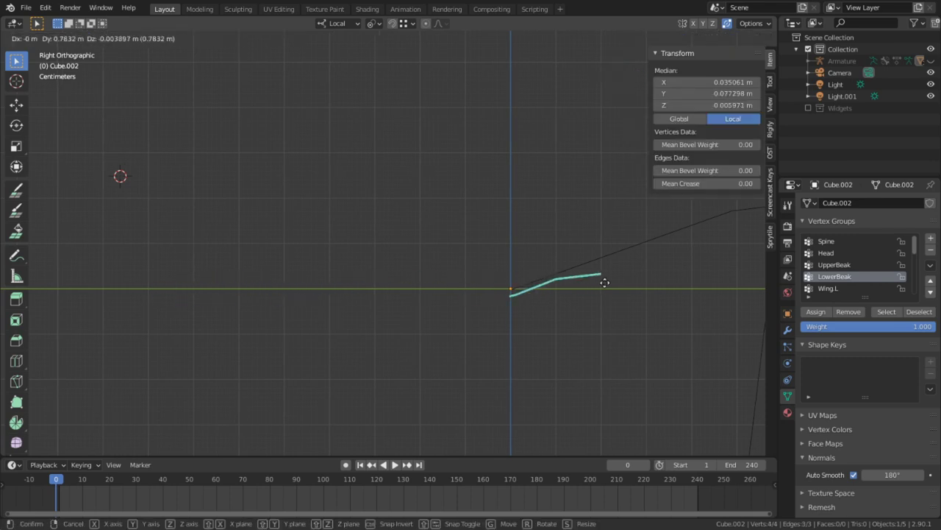
{"action": "right_click", "coordinate": [604, 275]}
{"action": "middle_click_drag", "start_coordinate": [550, 286], "coordinate": [399, 273], "text": "shift"}
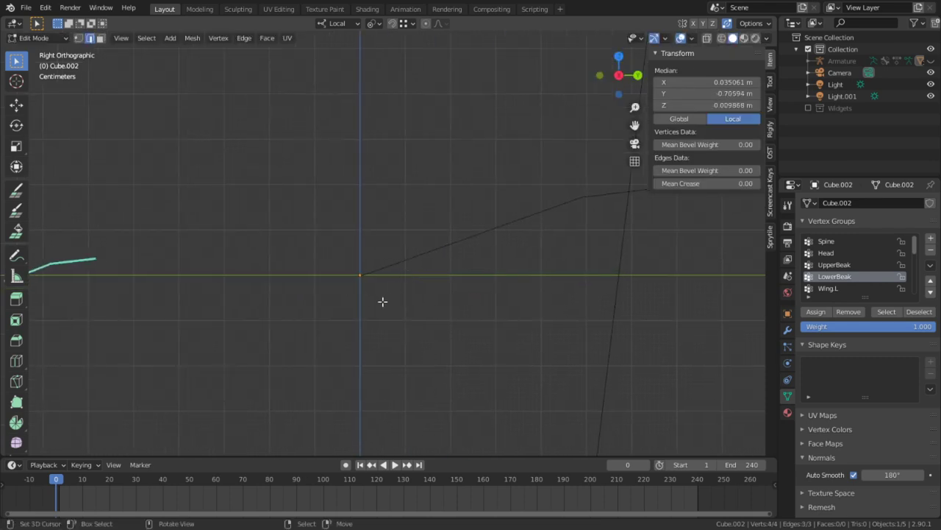
{"action": "key", "text": "s"}
{"action": "type", "text": "y"}
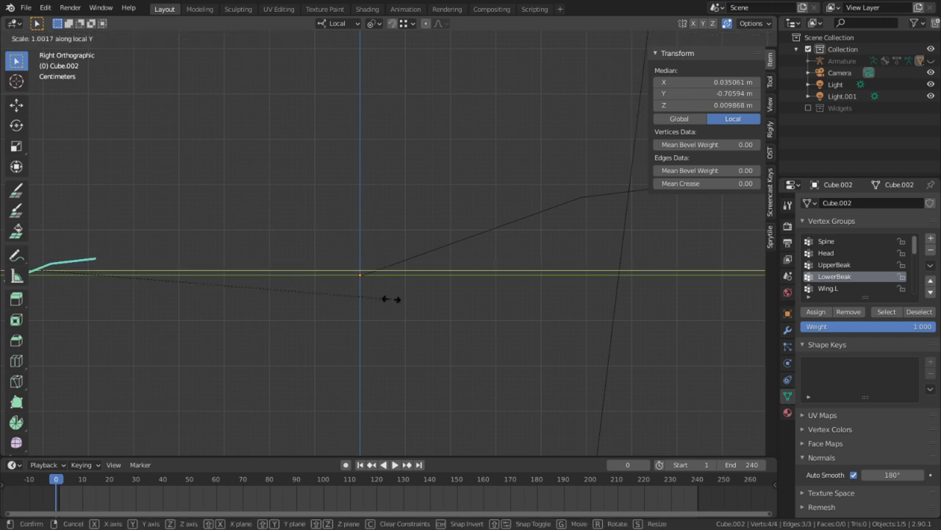
{"action": "type", "text": "-1"}
{"action": "key", "text": "Return"}
{"action": "key", "text": "g"}
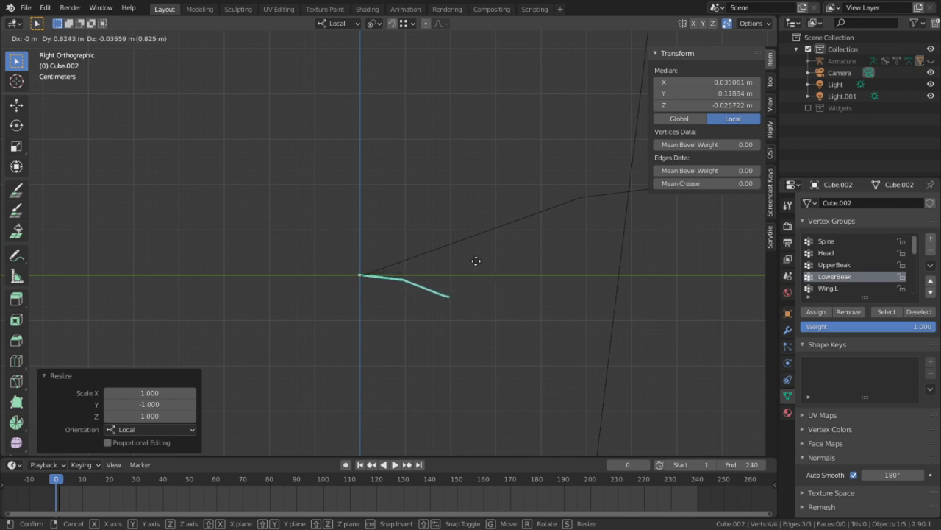
{"action": "left_click", "coordinate": [482, 267]}
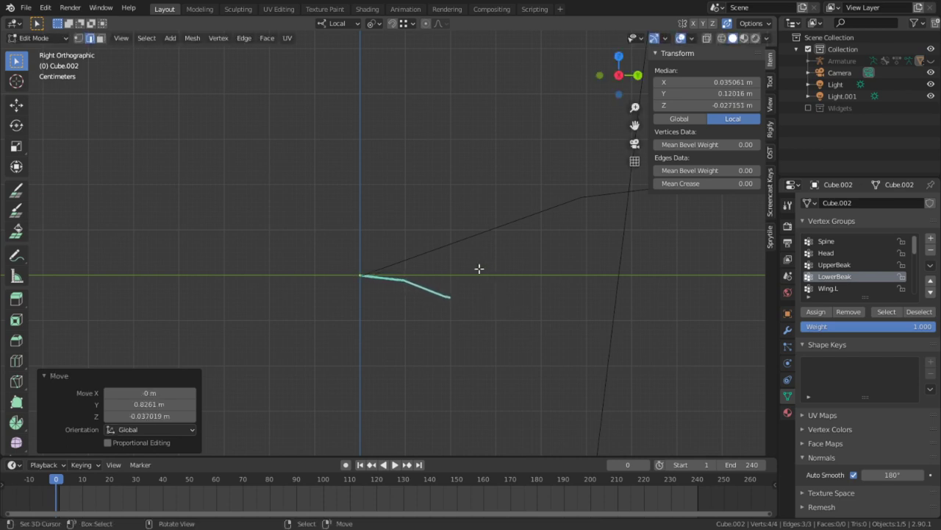
Snap the 3D cursor to the world origin and scale the outline about 5.02 times with the 3D cursor as pivot
{"action": "key", "text": "shift+s"}
{"action": "left_click", "coordinate": [406, 285]}
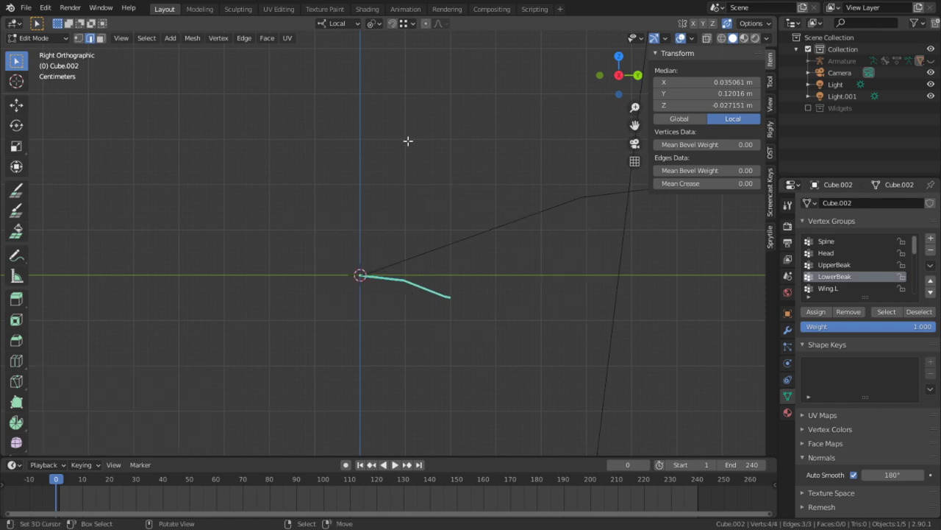
{"action": "left_click", "coordinate": [373, 23]}
{"action": "left_click", "coordinate": [390, 53]}
{"action": "middle_click_drag", "start_coordinate": [390, 250], "coordinate": [125, 217], "text": "shift"}
{"action": "scroll", "coordinate": [147, 214], "scroll_direction": "down", "scroll_amount": 1}
{"action": "key", "text": "s"}
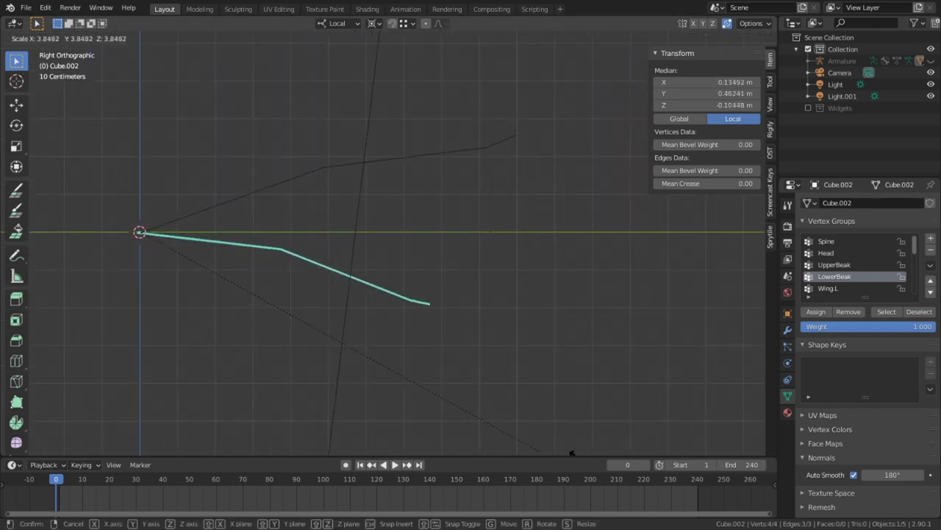
{"action": "left_click", "coordinate": [591, 399]}
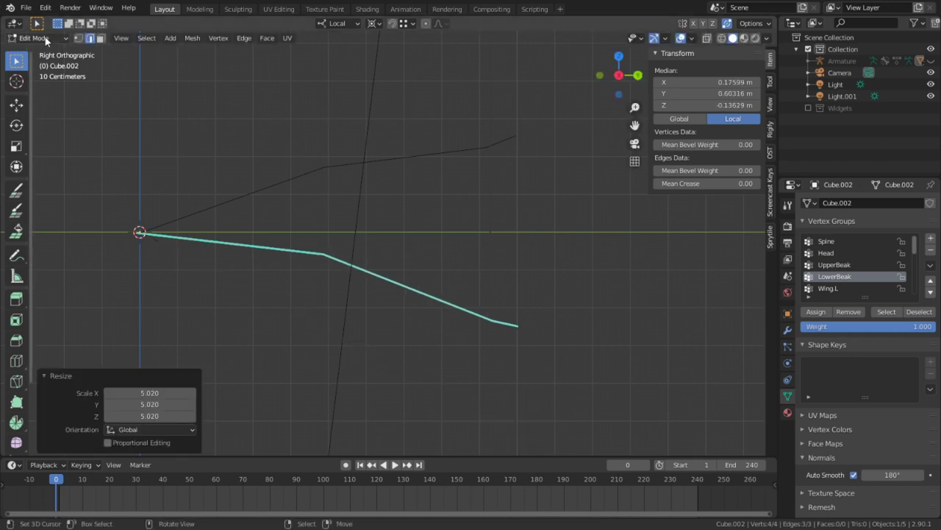
Return to Object Mode, unhide the armature and bird mesh, and put the armature in Pose Mode
{"action": "left_click", "coordinate": [36, 37]}
{"action": "left_click", "coordinate": [41, 51]}
{"action": "middle_click_drag", "start_coordinate": [174, 192], "coordinate": [276, 315], "text": "shift"}
{"action": "key", "text": "alt+h"}
{"action": "right_click", "coordinate": [157, 300]}
{"action": "key", "text": "ctrl+Tab"}
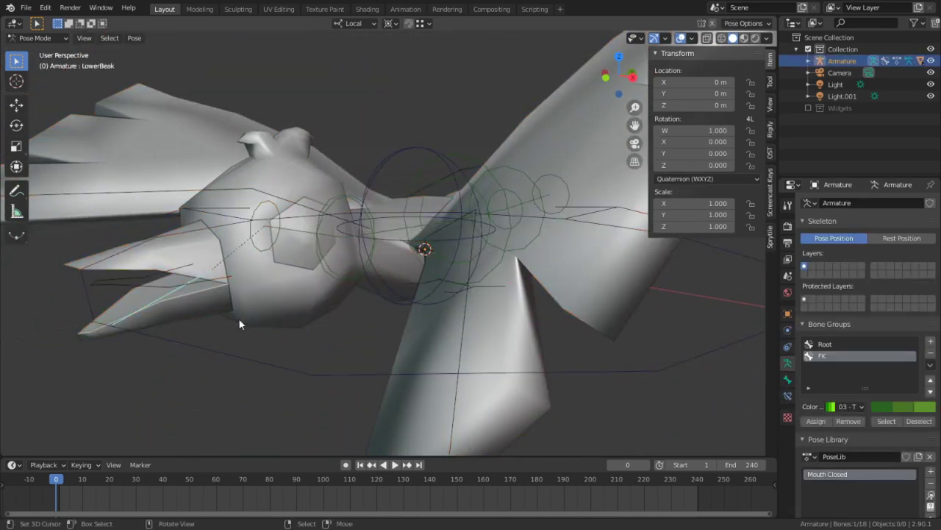
Assign the lower-beak outline Cube.002 as the LowerBeak bone's custom shape object
{"action": "middle_click_drag", "start_coordinate": [409, 339], "coordinate": [188, 318], "text": "shift"}
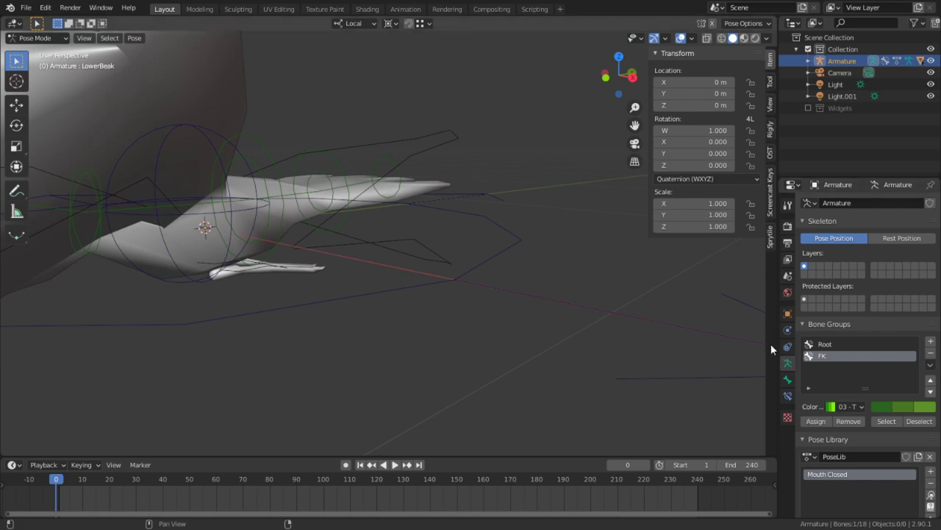
{"action": "left_click", "coordinate": [788, 380]}
{"action": "middle_click_drag", "start_coordinate": [740, 382], "coordinate": [504, 287]}
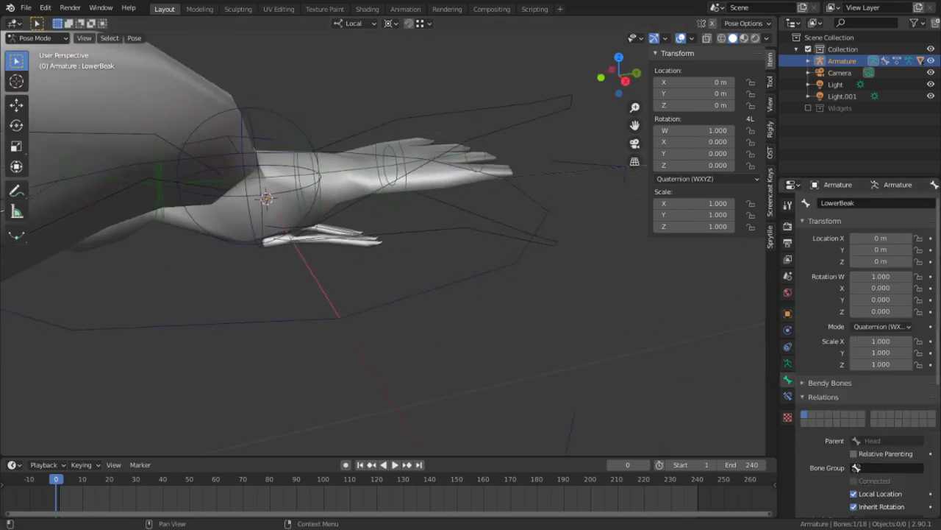
{"action": "scroll", "coordinate": [916, 477], "scroll_direction": "down", "scroll_amount": 5}
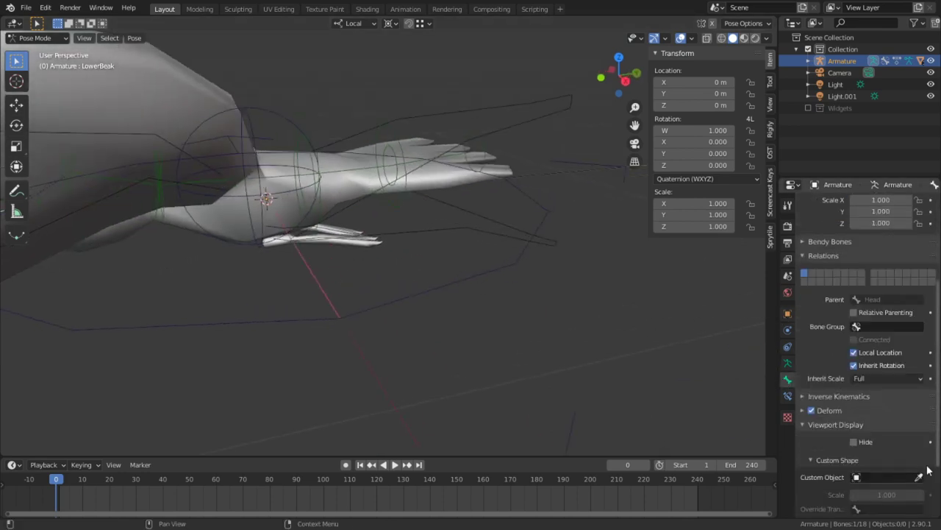
{"action": "left_click", "coordinate": [449, 222]}
{"action": "middle_click_drag", "start_coordinate": [449, 222], "coordinate": [260, 243]}
{"action": "scroll", "coordinate": [259, 241], "scroll_direction": "up", "scroll_amount": 3}
{"action": "scroll", "coordinate": [157, 226], "scroll_direction": "down", "scroll_amount": 2}
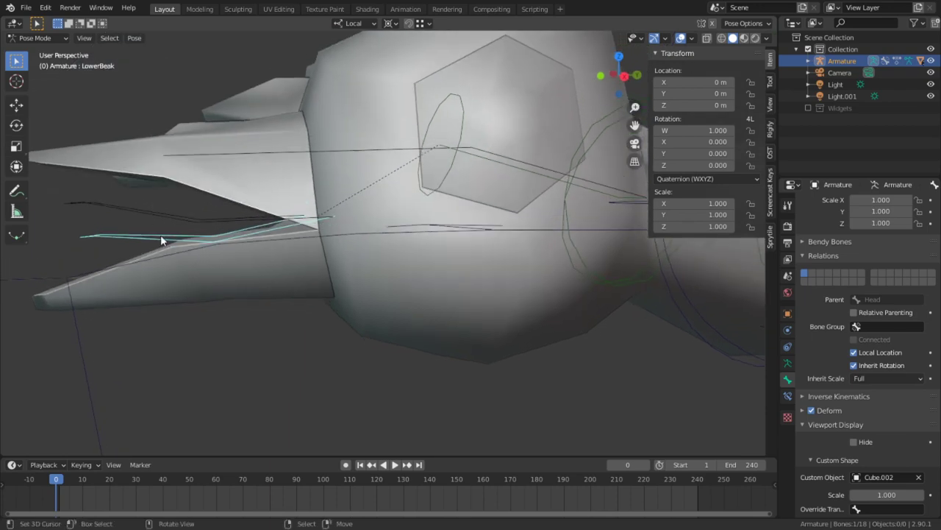
Clear the LowerBeak bone's custom object and pick the outline Cube.002 for it again
{"action": "middle_click_drag", "start_coordinate": [161, 236], "coordinate": [632, 397]}
{"action": "left_click", "coordinate": [920, 477]}
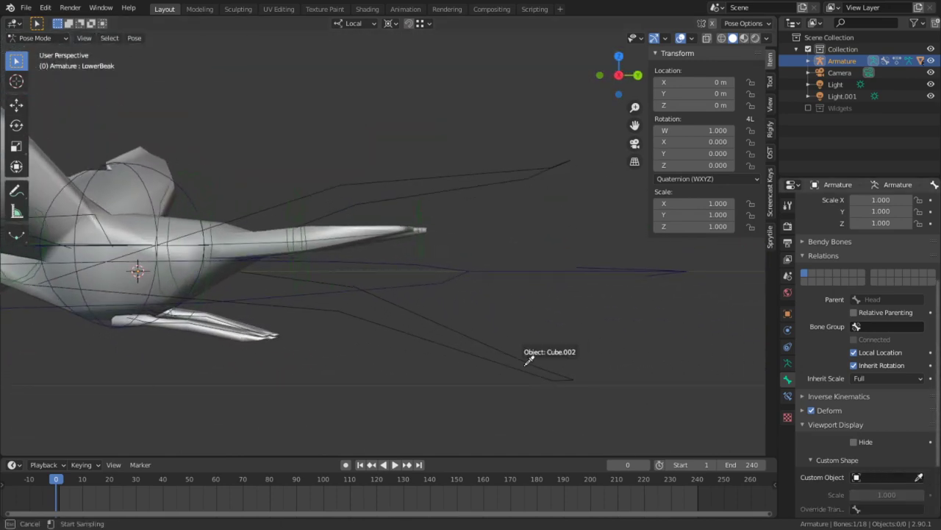
{"action": "left_click", "coordinate": [549, 370]}
{"action": "middle_click_drag", "start_coordinate": [546, 331], "coordinate": [232, 323], "text": "shift"}
{"action": "middle_click", "coordinate": [330, 283], "text": "alt"}
{"action": "scroll", "coordinate": [337, 277], "scroll_direction": "up", "scroll_amount": 5}
{"action": "middle_click_drag", "start_coordinate": [338, 275], "coordinate": [394, 306]}
{"action": "middle_click", "coordinate": [300, 262], "text": "alt"}
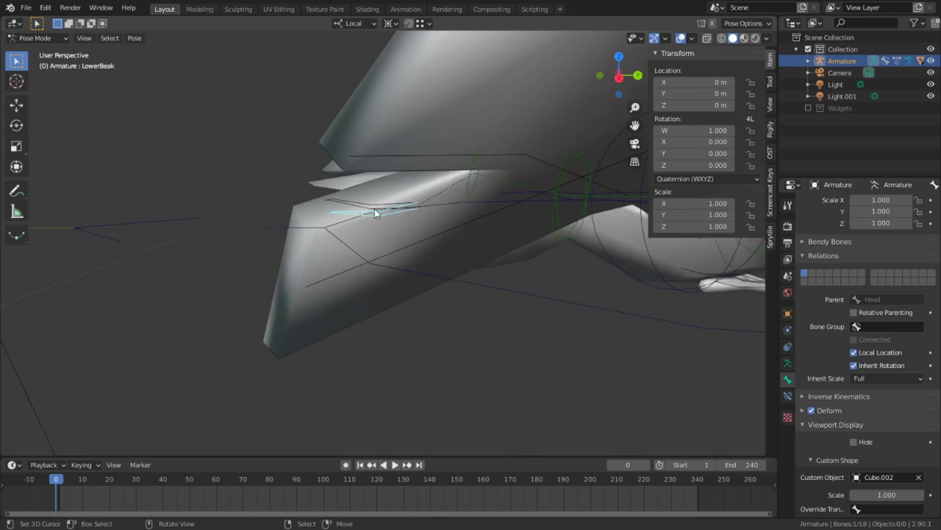
Try rotating the LowerBeak bone around the 3D cursor pivot
{"action": "key", "text": "KP_Decimal"}
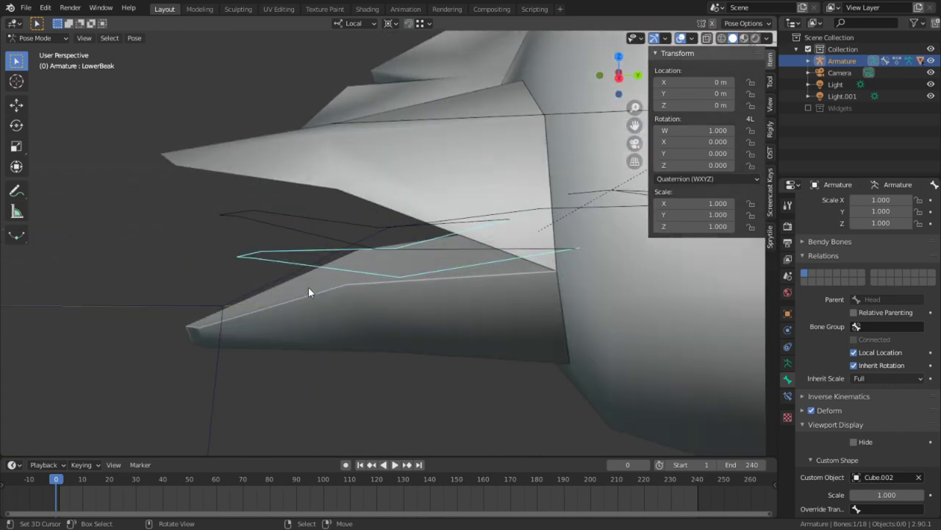
{"action": "key", "text": "r"}
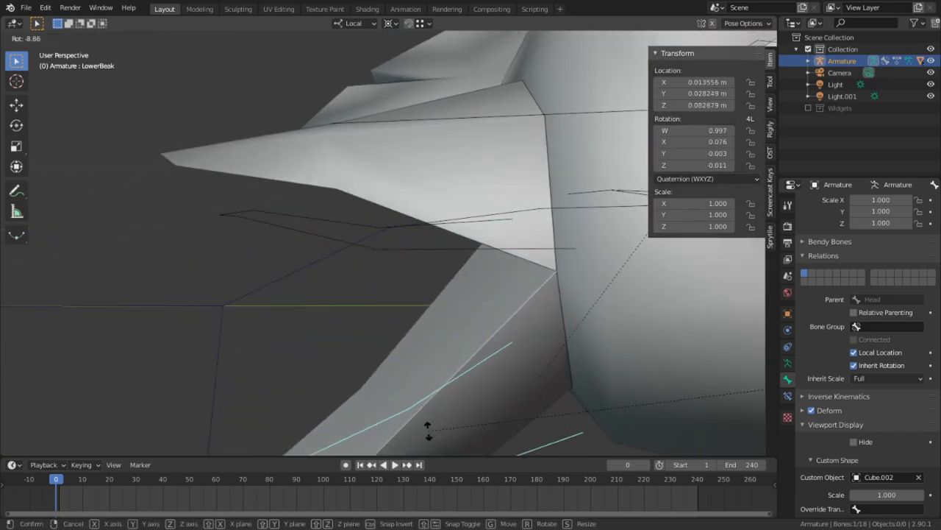
{"action": "right_click", "coordinate": [339, 265]}
Set the transform pivot point to Bounding Box Center and try rotating the LowerBeak bone about its local X axis
{"action": "left_click", "coordinate": [390, 25]}
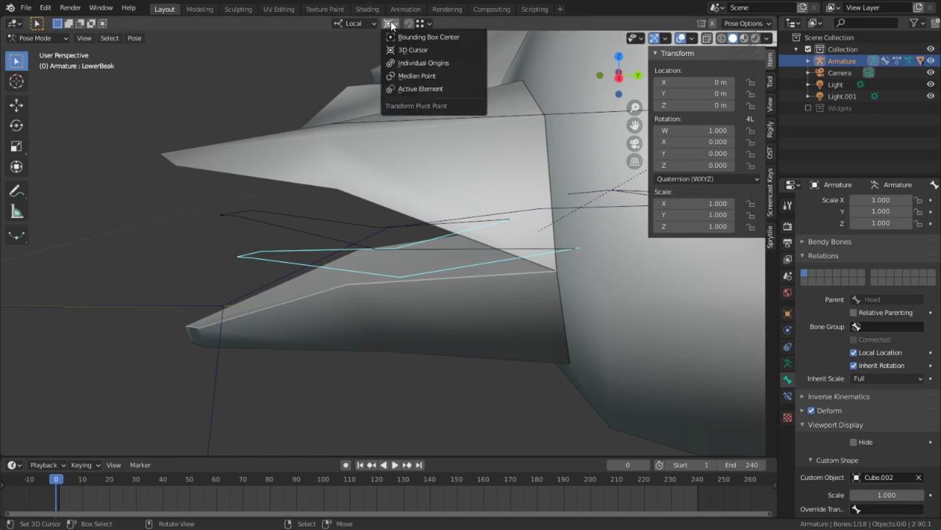
{"action": "left_click", "coordinate": [394, 36]}
{"action": "key", "text": "r"}
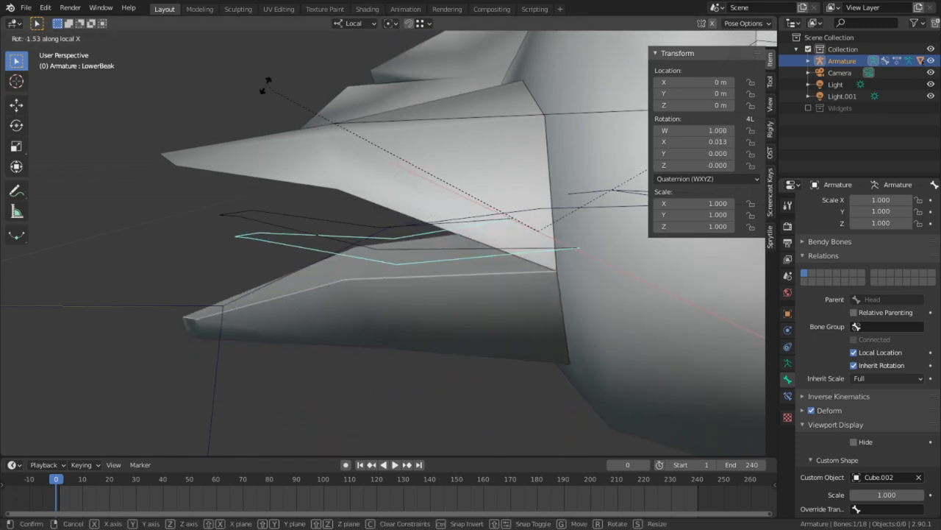
{"action": "right_click", "coordinate": [280, 184]}
Reselect only the LowerBeak bone and try rotating it about local X from a lower viewing angle
{"action": "right_click", "coordinate": [301, 237], "text": "shift"}
{"action": "right_click", "coordinate": [304, 264], "text": "shift"}
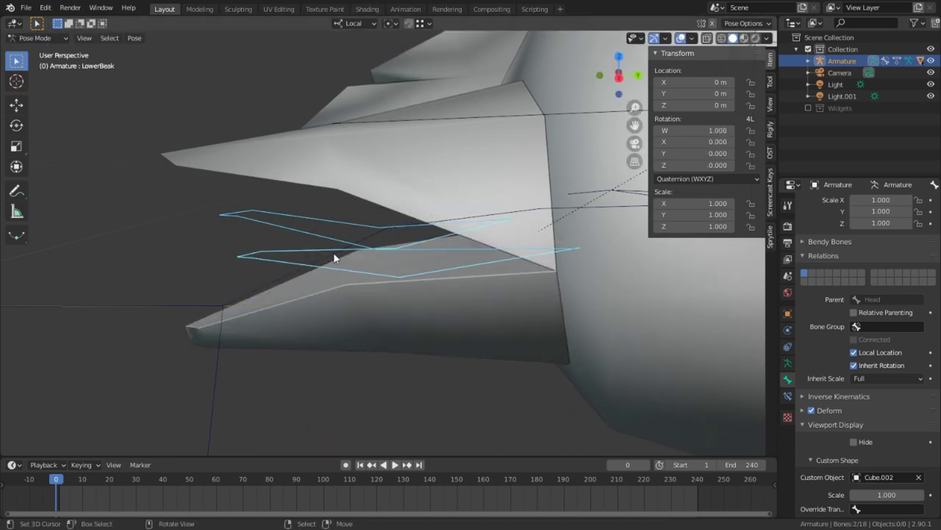
{"action": "right_click", "coordinate": [299, 262]}
{"action": "middle_click_drag", "start_coordinate": [299, 262], "coordinate": [276, 262]}
{"action": "right_click", "coordinate": [297, 248]}
{"action": "key", "text": "r"}
{"action": "key", "text": "x"}
{"action": "key", "text": "x"}
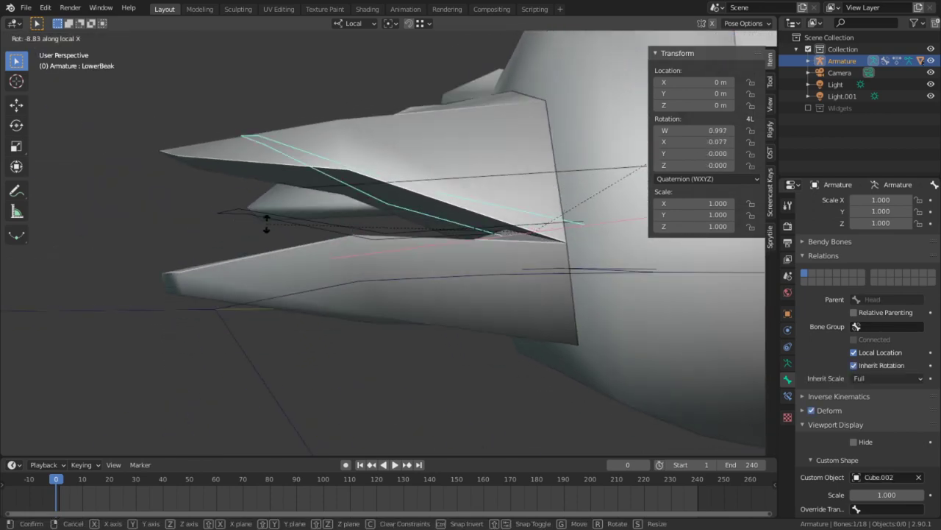
{"action": "key", "text": "Escape"}
Try rotating the UpperBeak and LowerBeak bones in turn by their custom shapes, discarding both rotations
{"action": "right_click", "coordinate": [294, 211]}
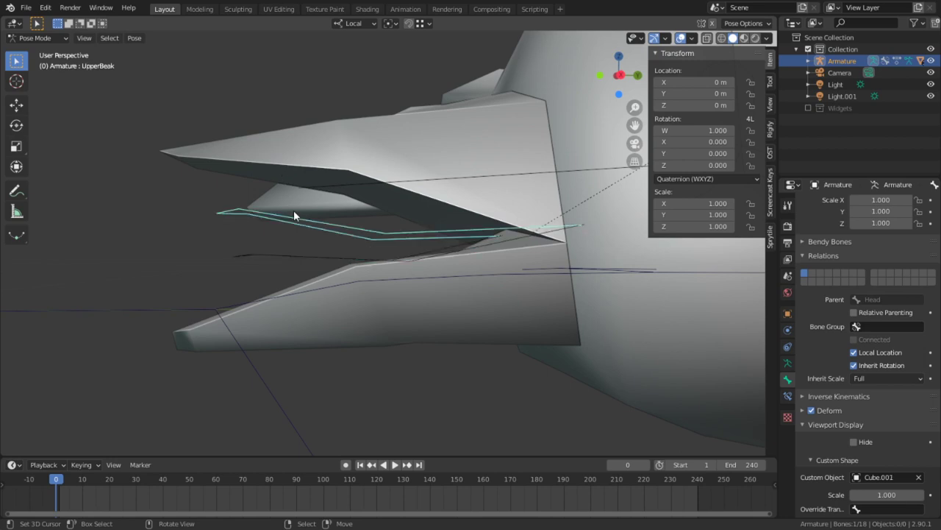
{"action": "right_click", "coordinate": [293, 255]}
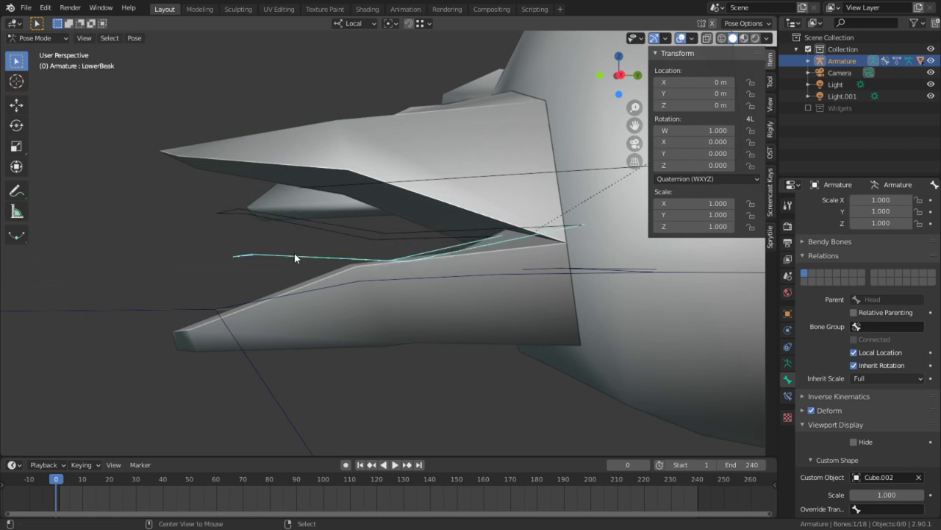
{"action": "middle_click_drag", "start_coordinate": [292, 246], "coordinate": [312, 290]}
{"action": "right_click", "coordinate": [278, 271]}
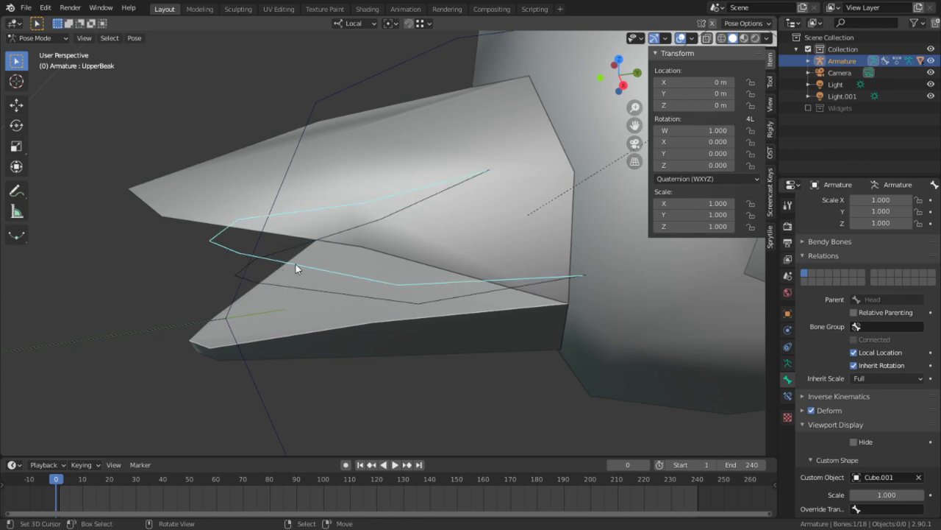
{"action": "middle_click_drag", "start_coordinate": [296, 264], "coordinate": [331, 235]}
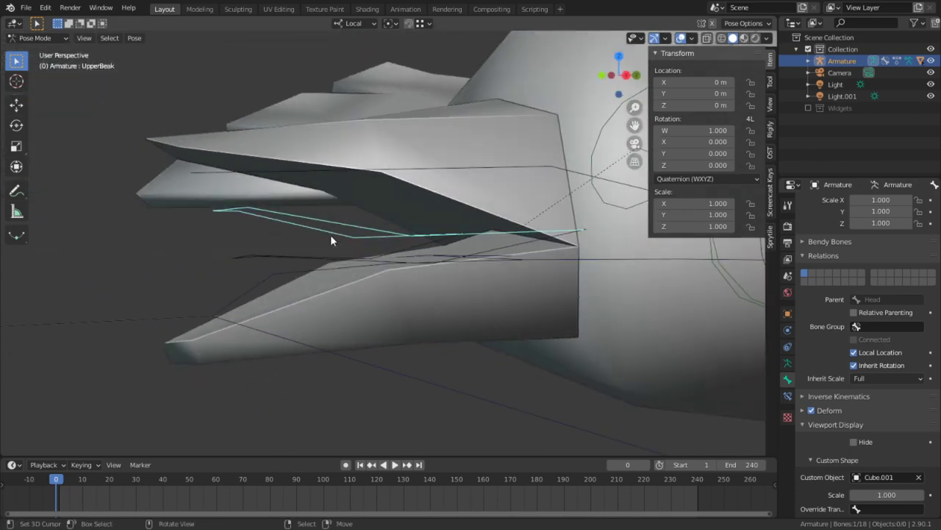
{"action": "key", "text": "r"}
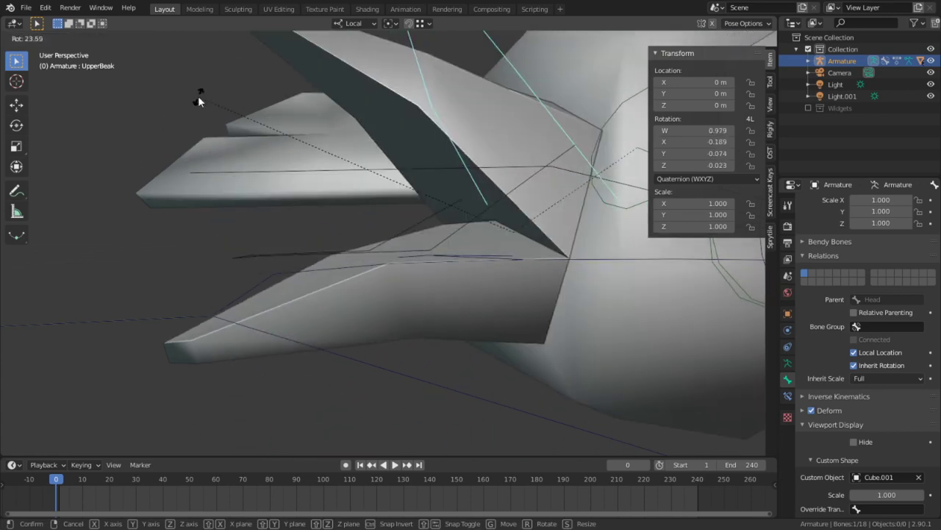
{"action": "left_click", "coordinate": [198, 95]}
{"action": "right_click", "coordinate": [330, 259]}
{"action": "key", "text": "r"}
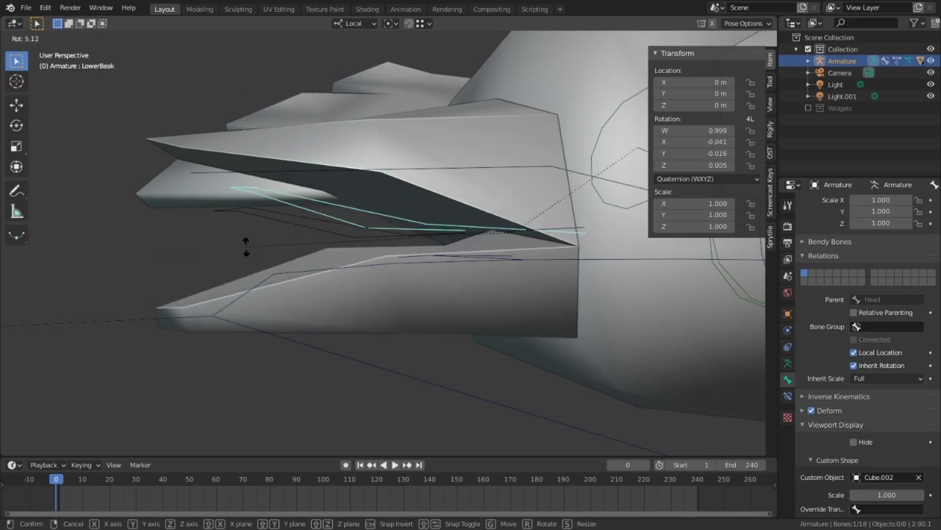
{"action": "right_click", "coordinate": [244, 284]}
{"action": "scroll", "coordinate": [816, 382], "scroll_direction": "down", "scroll_amount": 3}
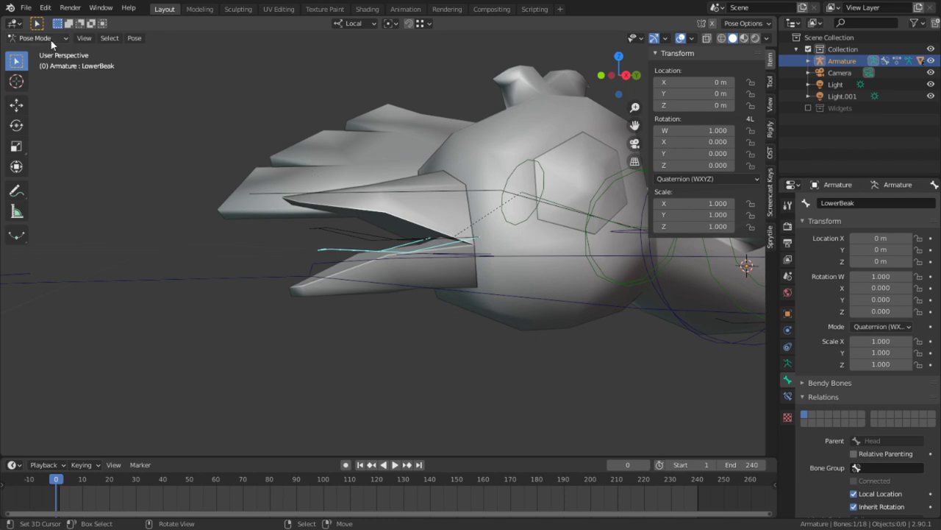
{"action": "left_click", "coordinate": [44, 37]}
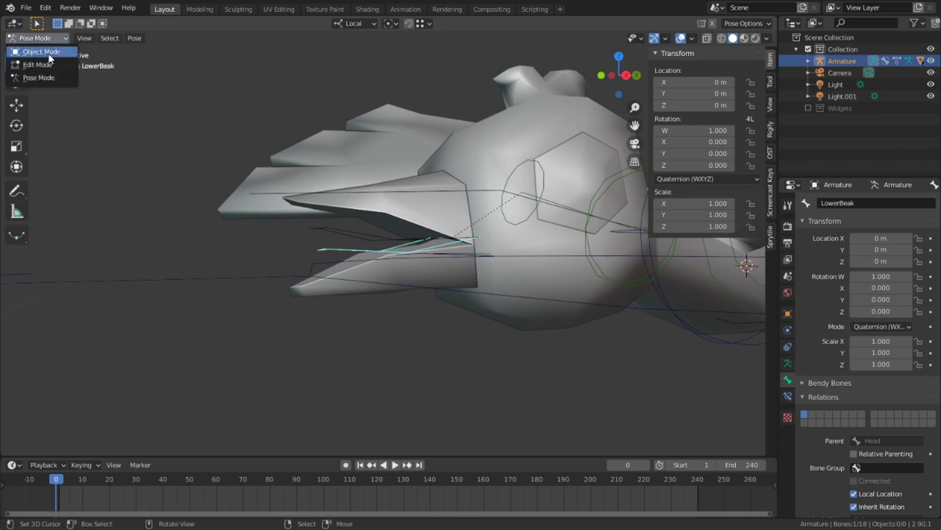
{"action": "left_click", "coordinate": [33, 51]}
{"action": "left_click", "coordinate": [367, 193]}
{"action": "left_click", "coordinate": [365, 193]}
{"action": "key", "text": "ctrl+Tab"}
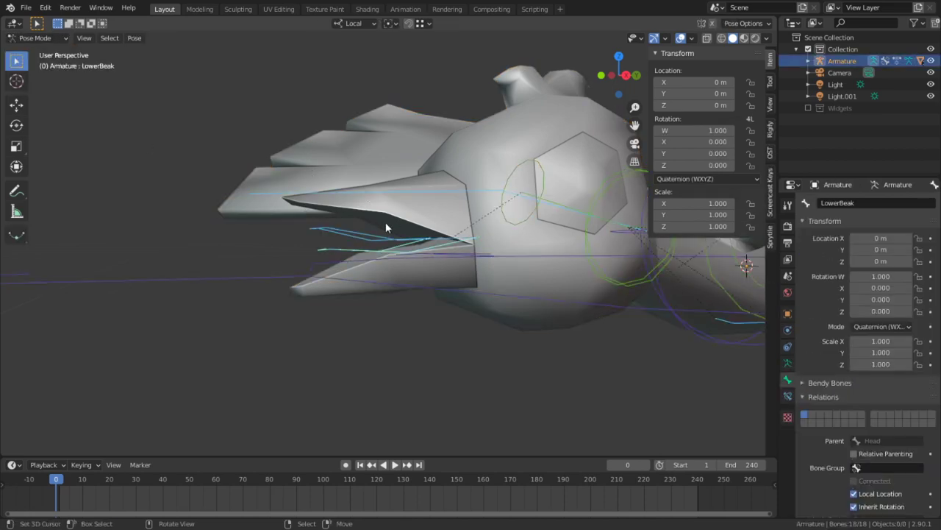
Try clearing the custom shape object of the LowerBeak bone
{"action": "middle_click_drag", "start_coordinate": [385, 221], "coordinate": [375, 296]}
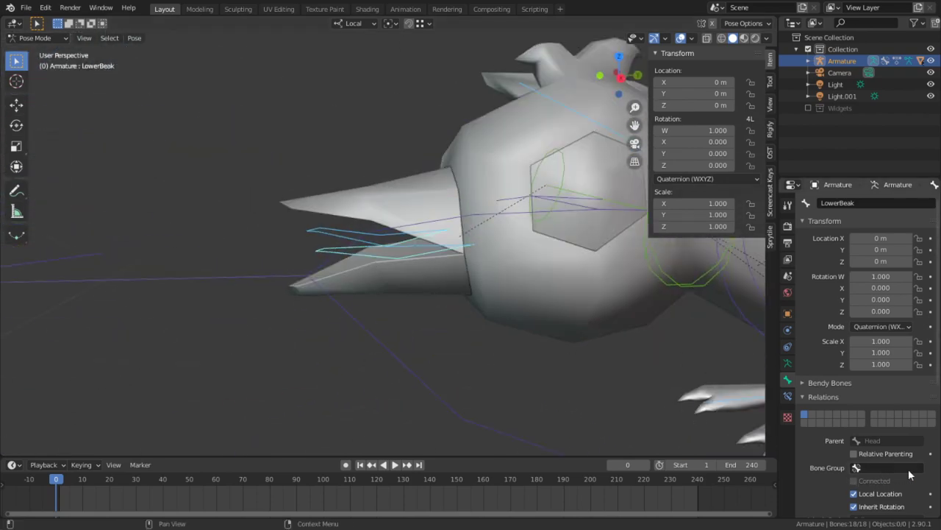
{"action": "scroll", "coordinate": [890, 463], "scroll_direction": "down", "scroll_amount": 5}
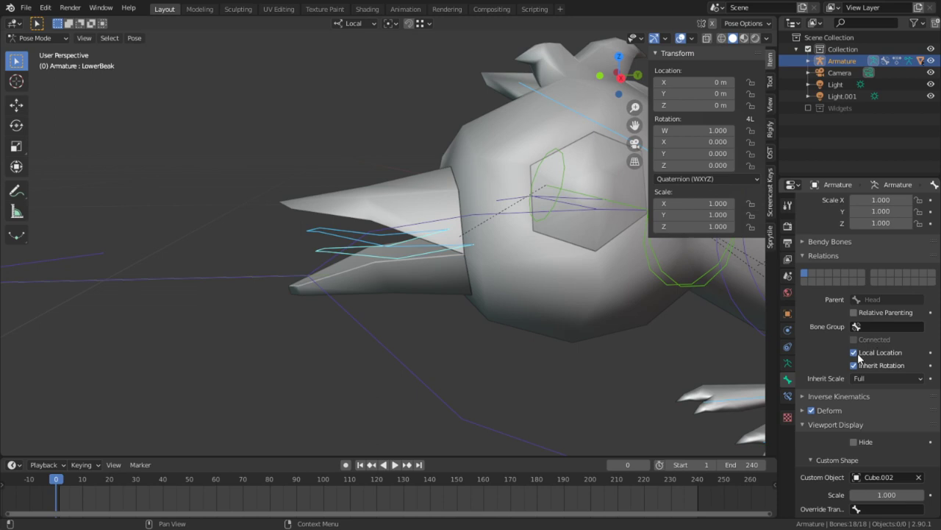
{"action": "left_click", "coordinate": [416, 260]}
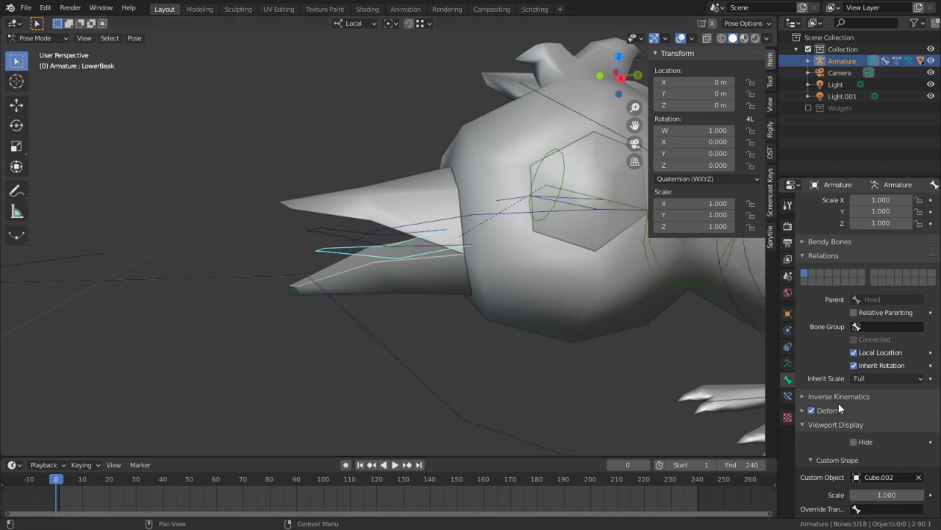
{"action": "left_click", "coordinate": [918, 477]}
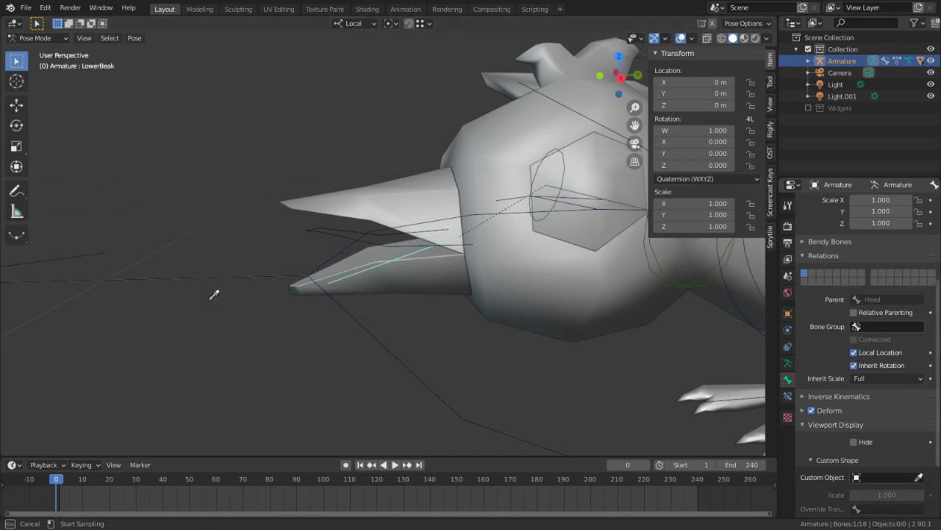
{"action": "key", "text": "Escape"}
{"action": "middle_click_drag", "start_coordinate": [513, 375], "coordinate": [686, 374]}
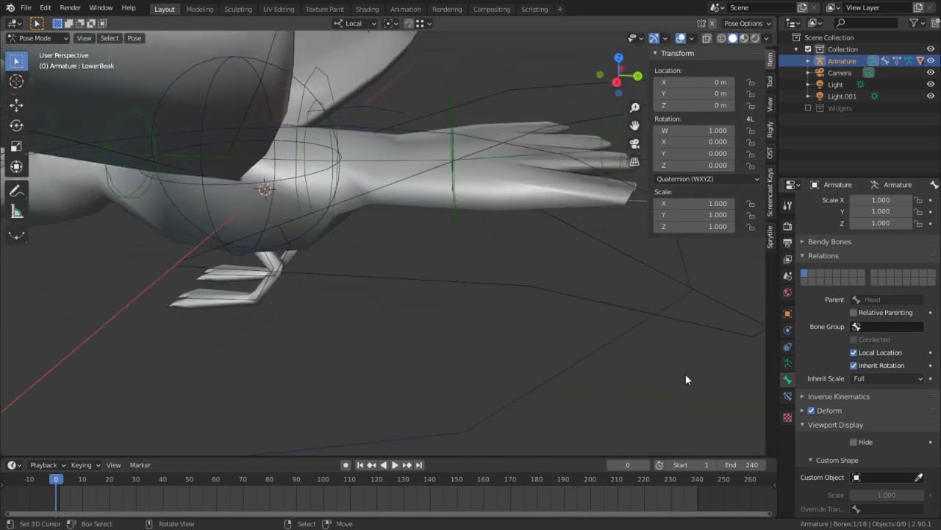
{"action": "left_click", "coordinate": [530, 287]}
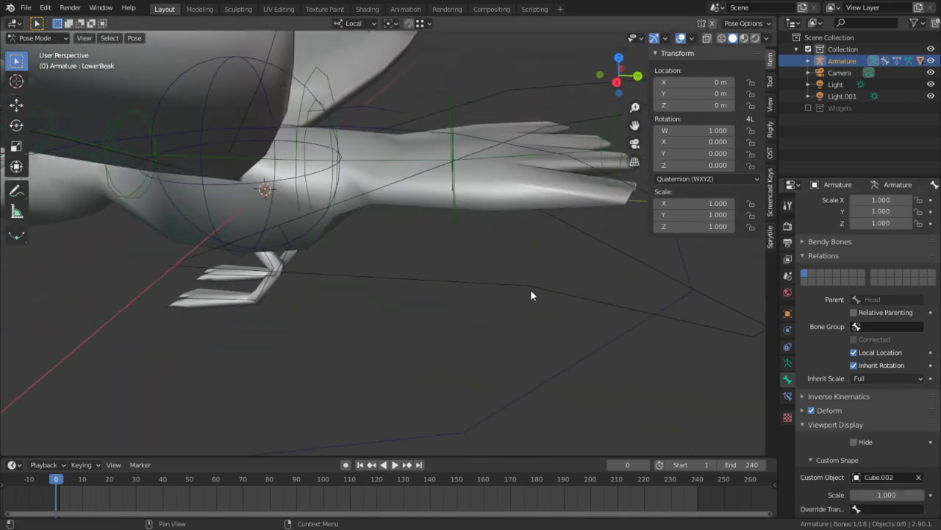
Select the UpperBeak and LowerBeak bones and apply the Mouth Closed pose from the armature's pose library
{"action": "middle_click_drag", "start_coordinate": [530, 289], "coordinate": [425, 238]}
{"action": "left_click", "coordinate": [140, 236], "text": "shift"}
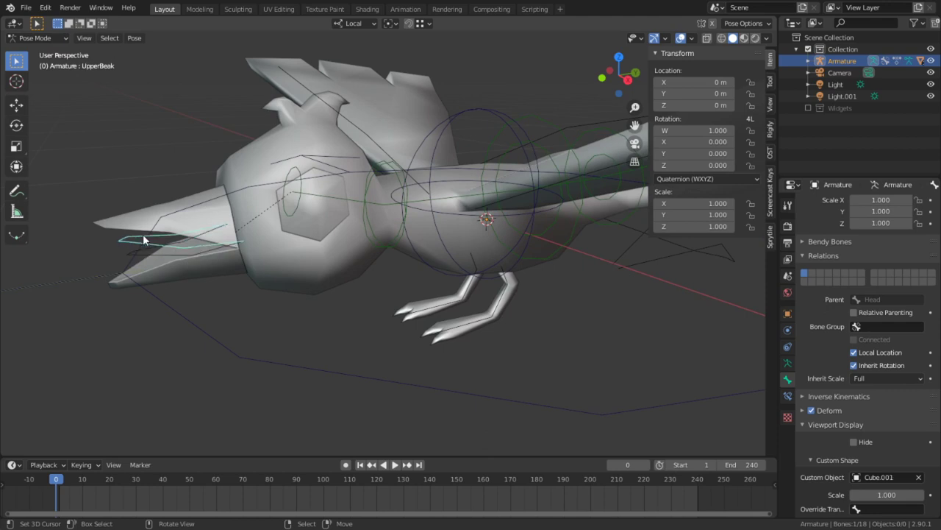
{"action": "left_click", "coordinate": [788, 363]}
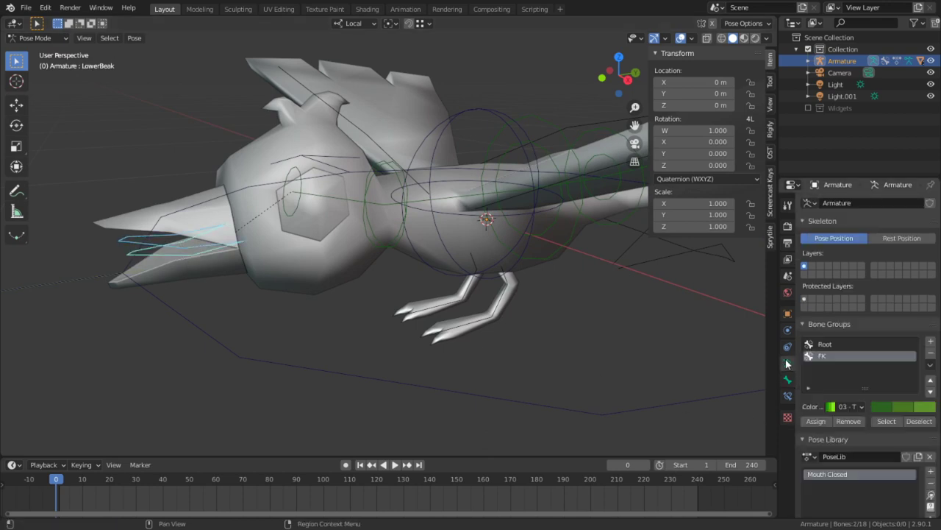
{"action": "scroll", "coordinate": [867, 474], "scroll_direction": "down", "scroll_amount": 2}
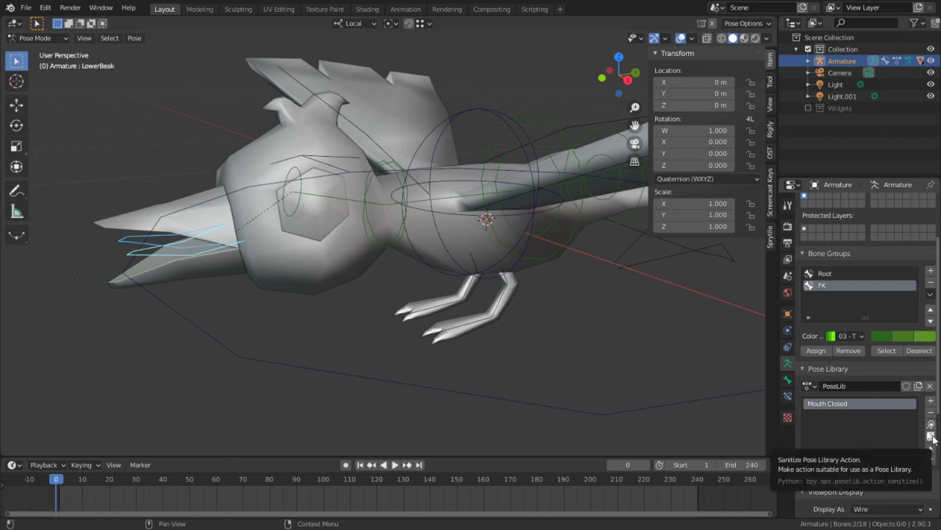
{"action": "left_click", "coordinate": [932, 426]}
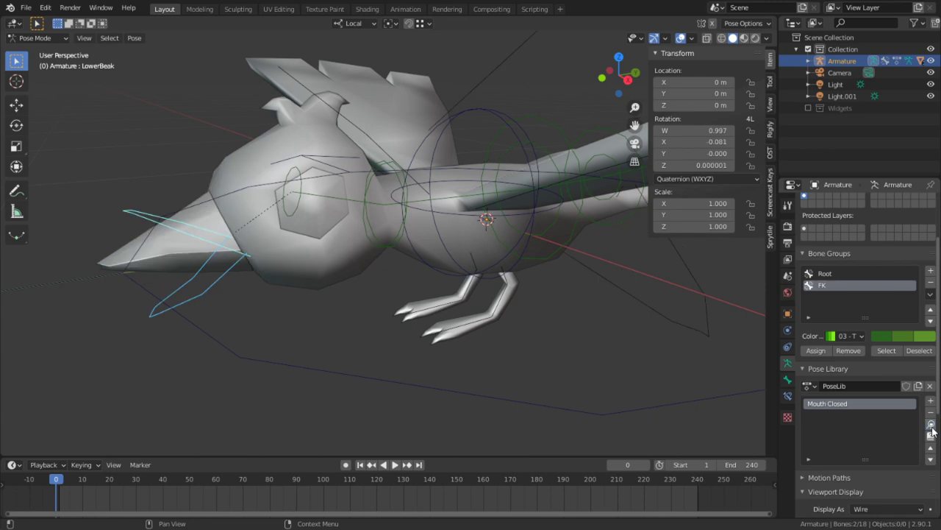
Examine the bird's posed beak and its two control shapes from the front and both sides
{"action": "middle_click_drag", "start_coordinate": [367, 288], "coordinate": [284, 290]}
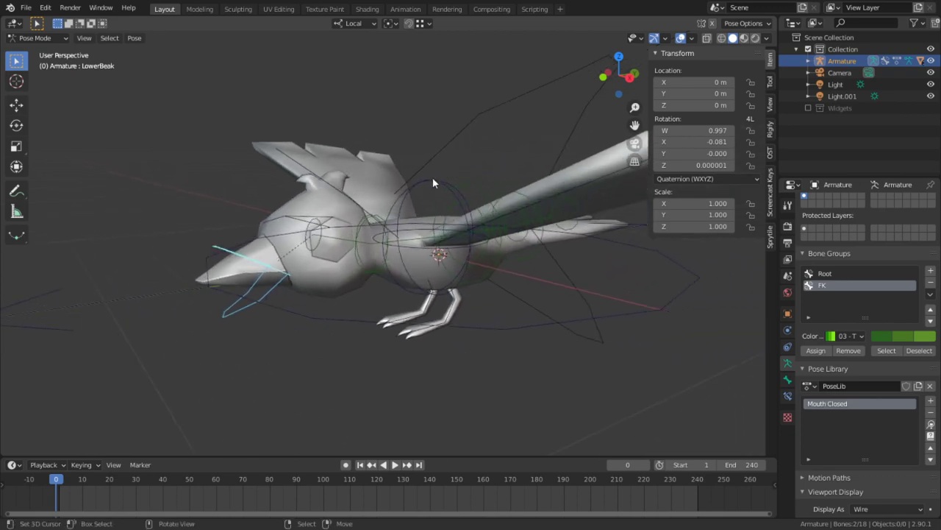
{"action": "middle_click_drag", "start_coordinate": [434, 182], "coordinate": [485, 328]}
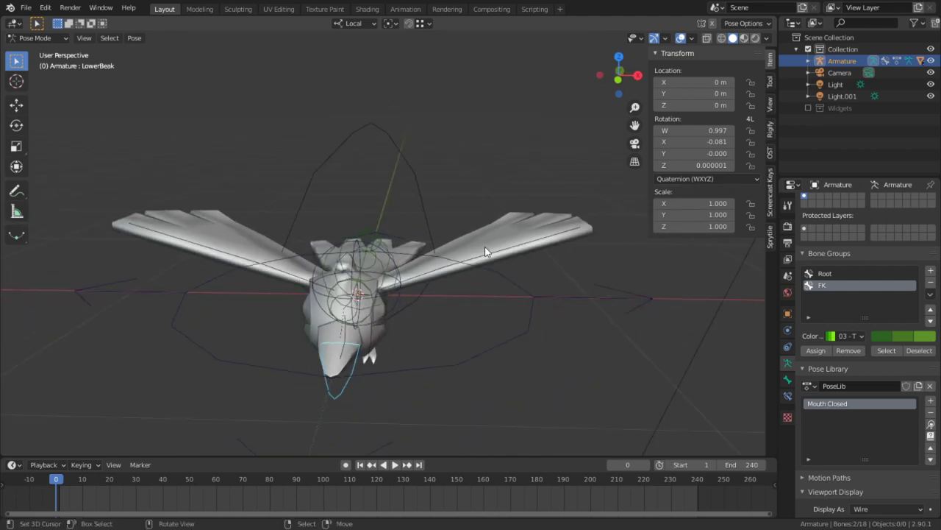
{"action": "middle_click_drag", "start_coordinate": [485, 248], "coordinate": [345, 213]}
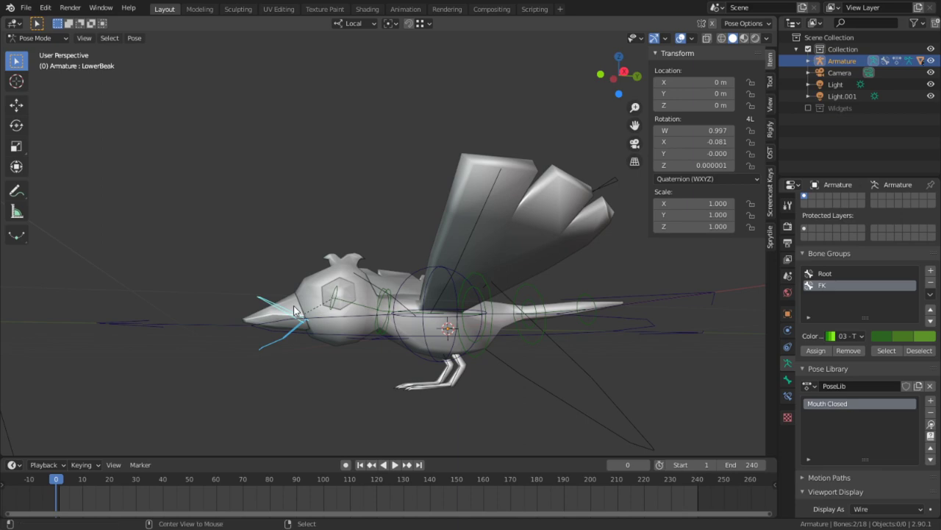
{"action": "middle_click", "coordinate": [293, 306], "text": "alt"}
{"action": "scroll", "coordinate": [294, 305], "scroll_direction": "up", "scroll_amount": 4}
{"action": "middle_click_drag", "start_coordinate": [358, 310], "coordinate": [502, 298]}
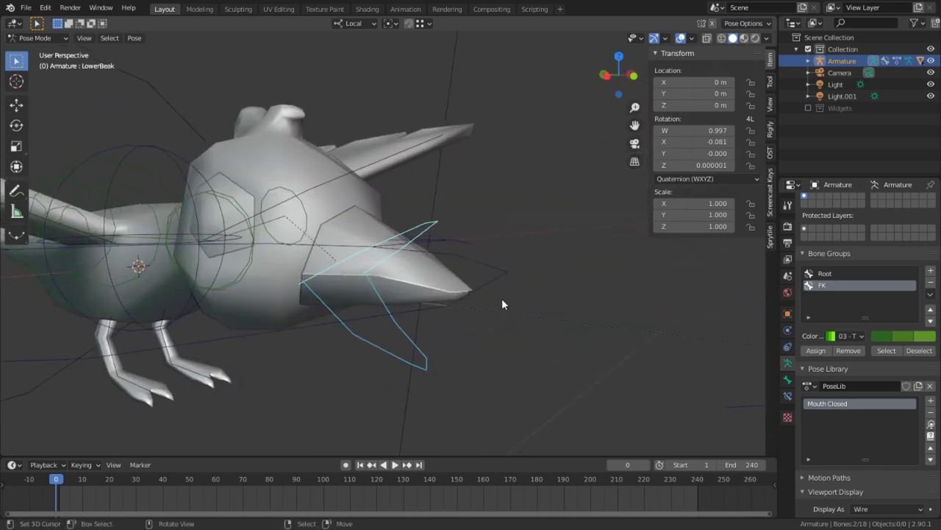
{"action": "scroll", "coordinate": [851, 396], "scroll_direction": "down", "scroll_amount": 3}
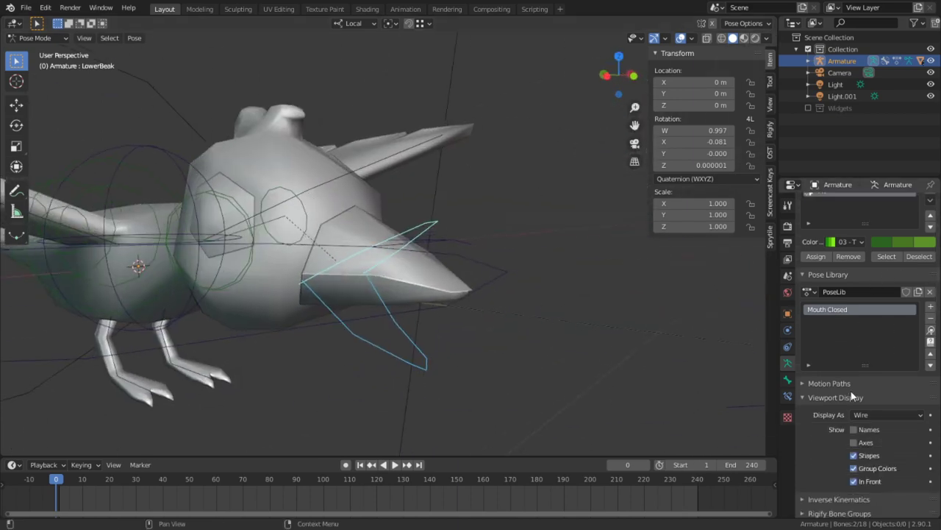
{"action": "left_click_drag", "start_coordinate": [798, 379], "coordinate": [786, 383]}
{"action": "left_click", "coordinate": [786, 383]}
{"action": "left_click", "coordinate": [785, 383]}
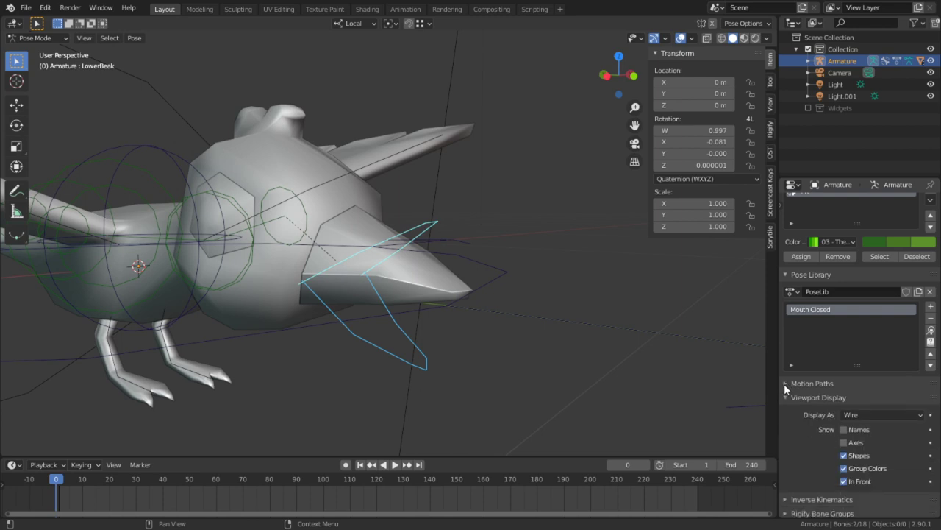
{"action": "left_click_drag", "start_coordinate": [778, 385], "coordinate": [770, 365]}
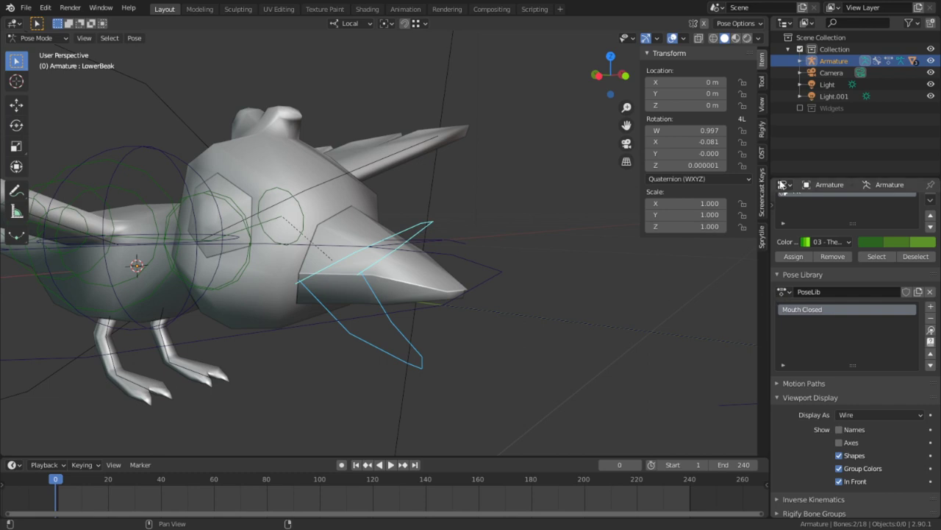
{"action": "left_click_drag", "start_coordinate": [768, 177], "coordinate": [875, 181]}
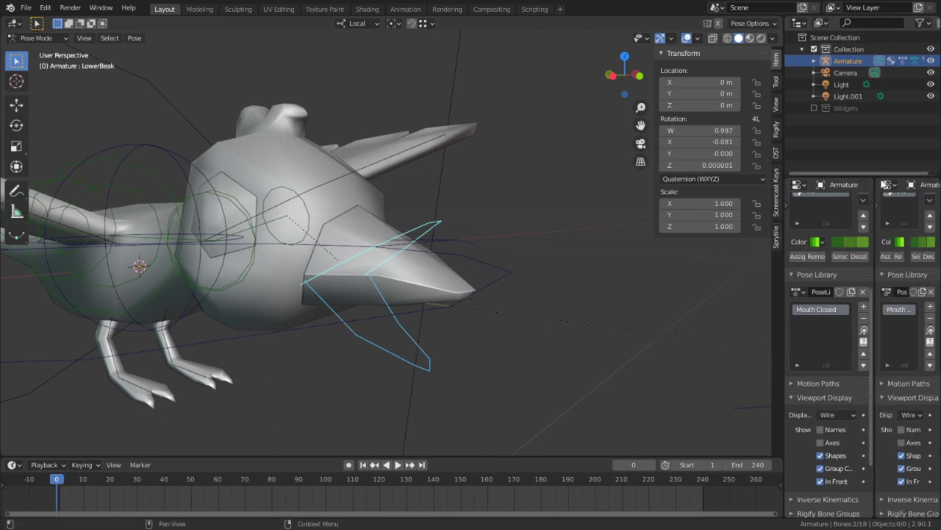
{"action": "left_click_drag", "start_coordinate": [876, 179], "coordinate": [845, 181]}
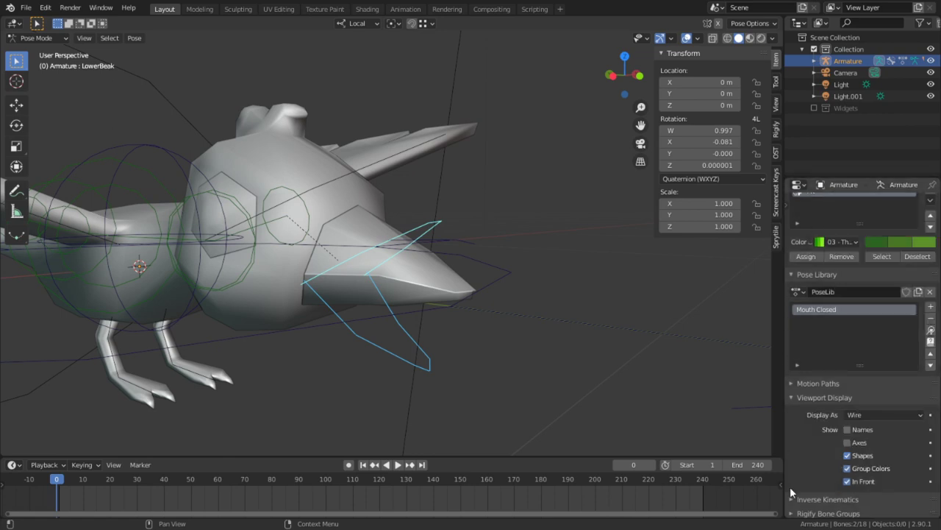
{"action": "left_click_drag", "start_coordinate": [787, 515], "coordinate": [689, 486]}
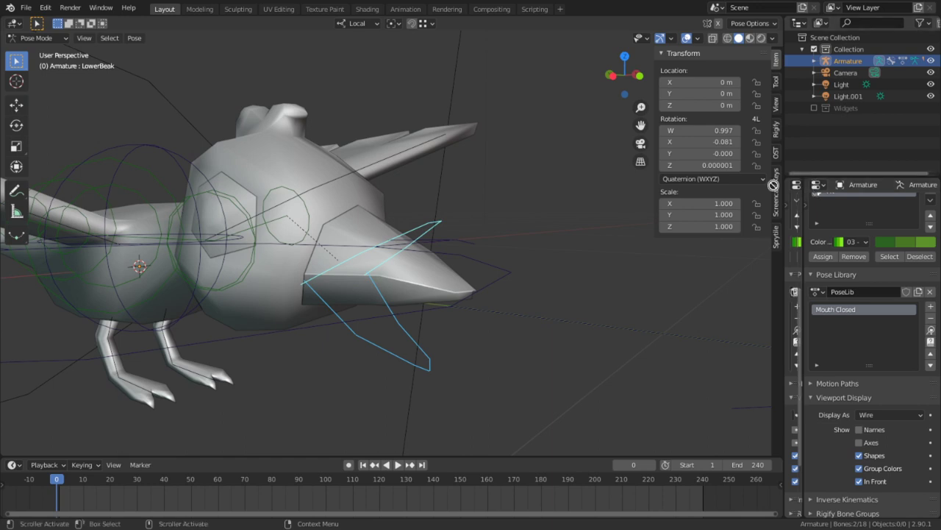
{"action": "left_click_drag", "start_coordinate": [793, 180], "coordinate": [791, 182]}
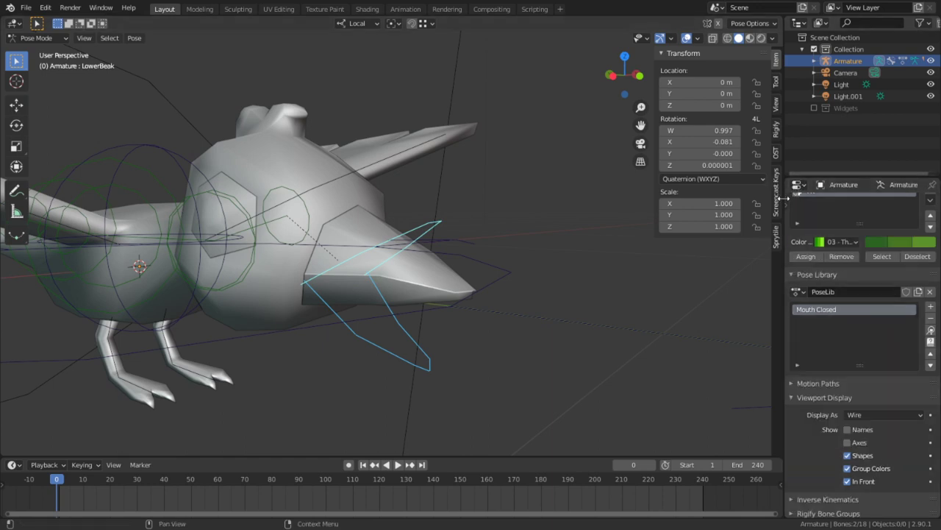
{"action": "left_click", "coordinate": [786, 205]}
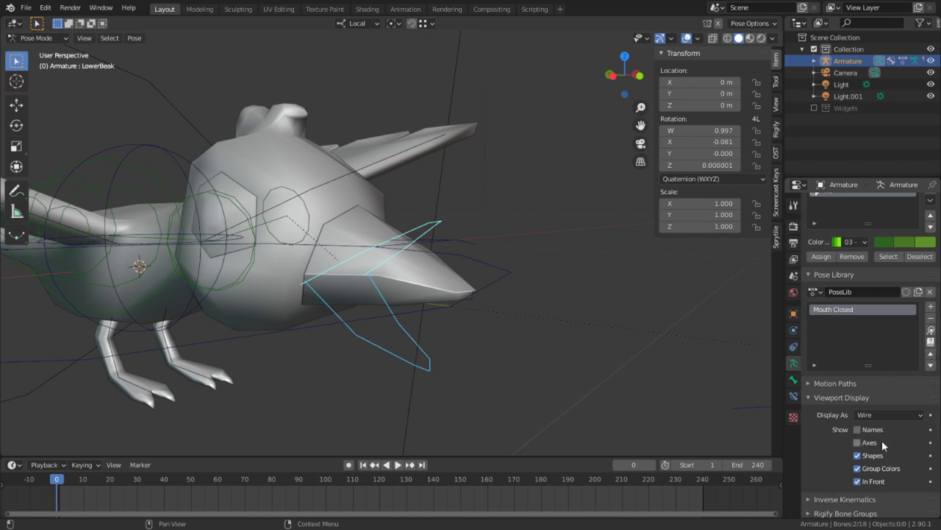
Try the LowerBeak bone's custom shape without Scale to Bone Length and with Wireframe, restoring both options
{"action": "scroll", "coordinate": [879, 425], "scroll_direction": "down", "scroll_amount": 5}
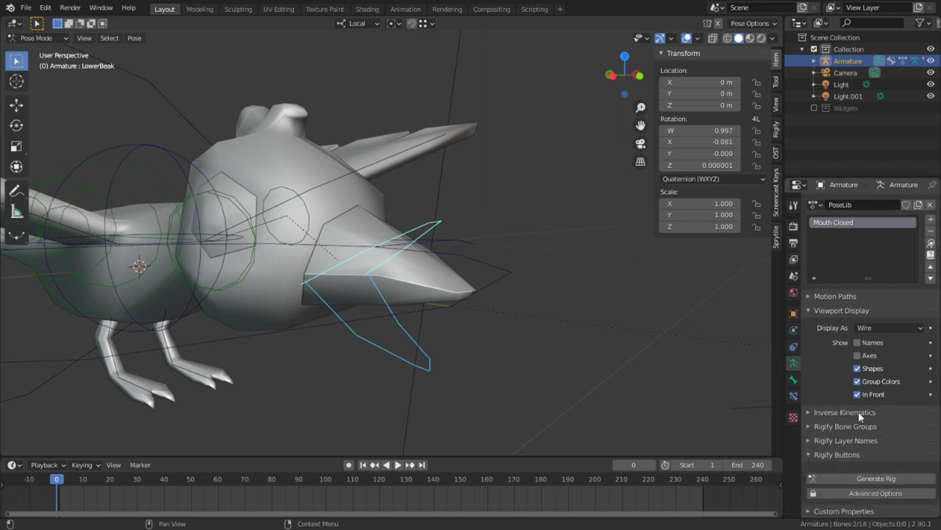
{"action": "left_click", "coordinate": [793, 378]}
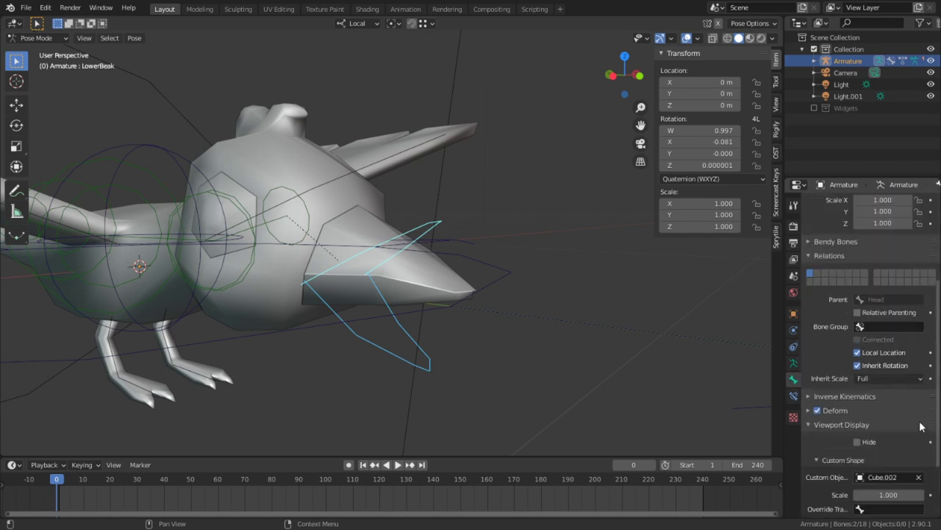
{"action": "scroll", "coordinate": [912, 425], "scroll_direction": "down", "scroll_amount": 4}
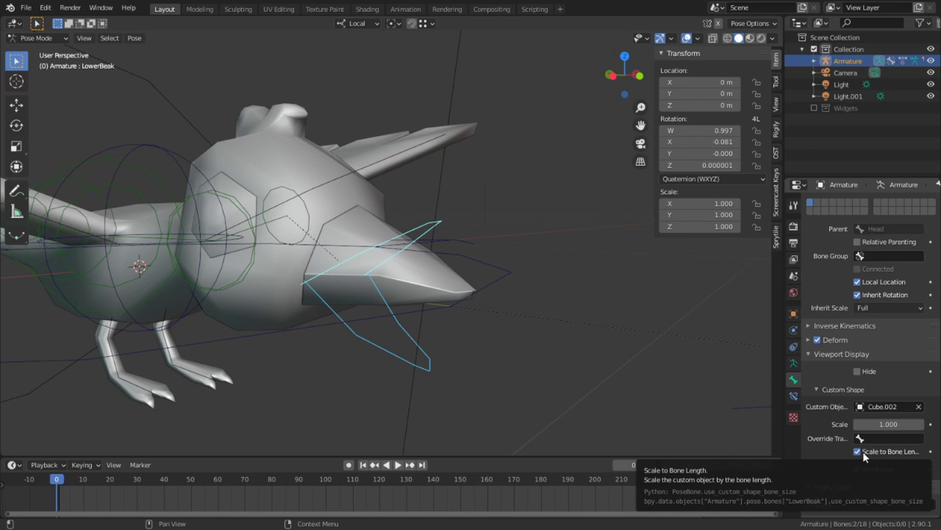
{"action": "left_click", "coordinate": [857, 452]}
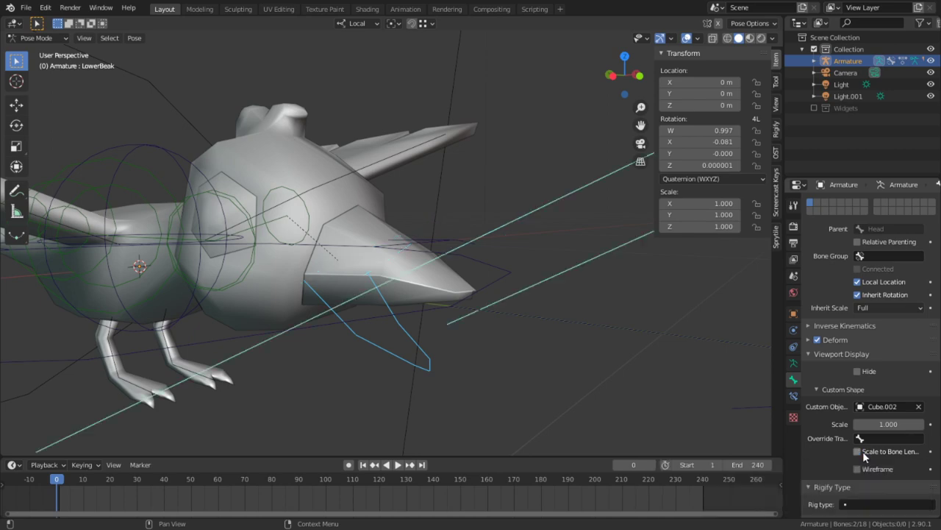
{"action": "scroll", "coordinate": [412, 283], "scroll_direction": "down", "scroll_amount": 3}
{"action": "middle_click_drag", "start_coordinate": [410, 283], "coordinate": [611, 287]}
{"action": "scroll", "coordinate": [614, 290], "scroll_direction": "down", "scroll_amount": 3}
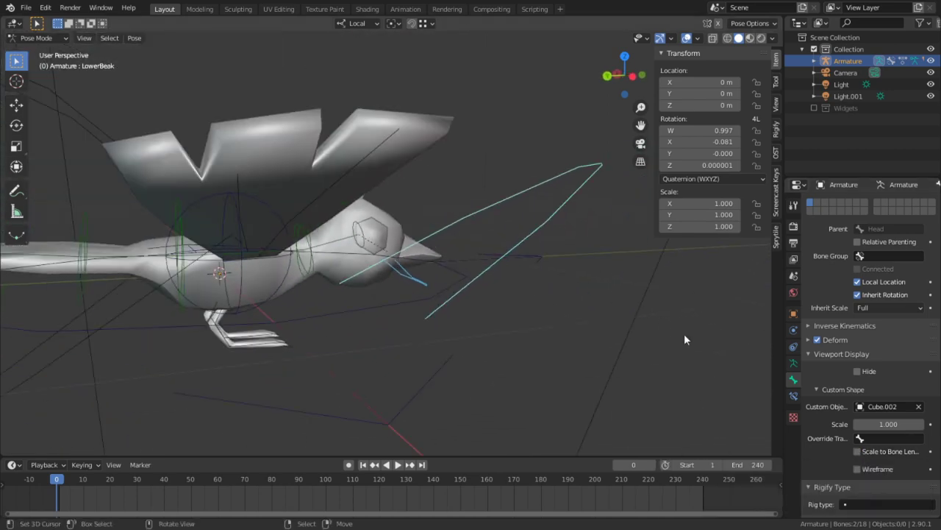
{"action": "left_click", "coordinate": [859, 451]}
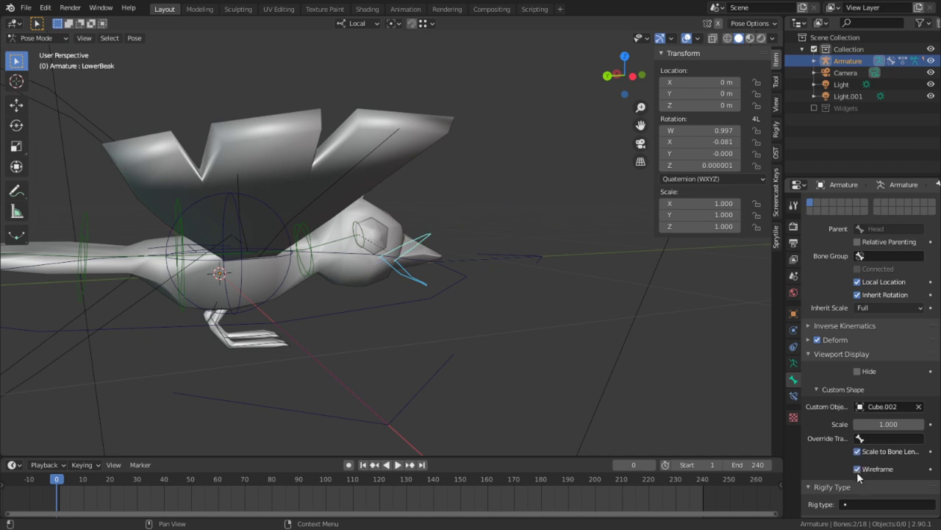
{"action": "left_click", "coordinate": [857, 470]}
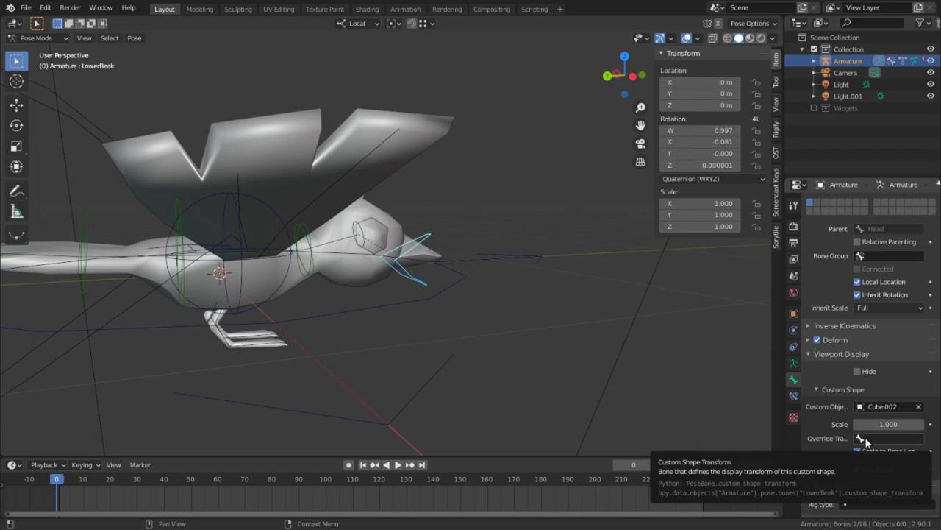
Widen the properties editor to read the full custom shape option names, and restore its width
{"action": "left_click_drag", "start_coordinate": [786, 437], "coordinate": [679, 437]}
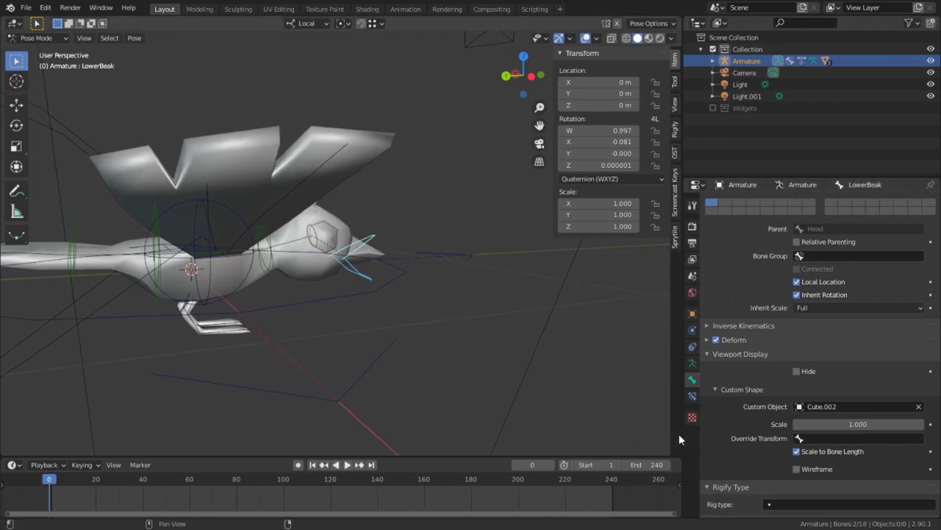
{"action": "scroll", "coordinate": [653, 370], "scroll_direction": "up", "scroll_amount": 5}
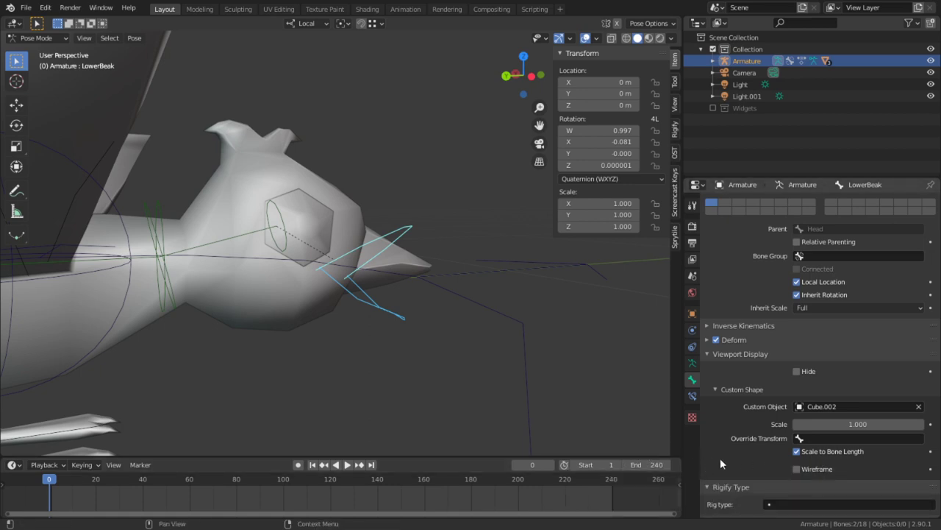
{"action": "left_click_drag", "start_coordinate": [683, 444], "coordinate": [783, 438]}
Examine the bird rig and its control shapes from several angles and distances
{"action": "scroll", "coordinate": [464, 301], "scroll_direction": "down", "scroll_amount": 4}
{"action": "middle_click_drag", "start_coordinate": [464, 300], "coordinate": [311, 279]}
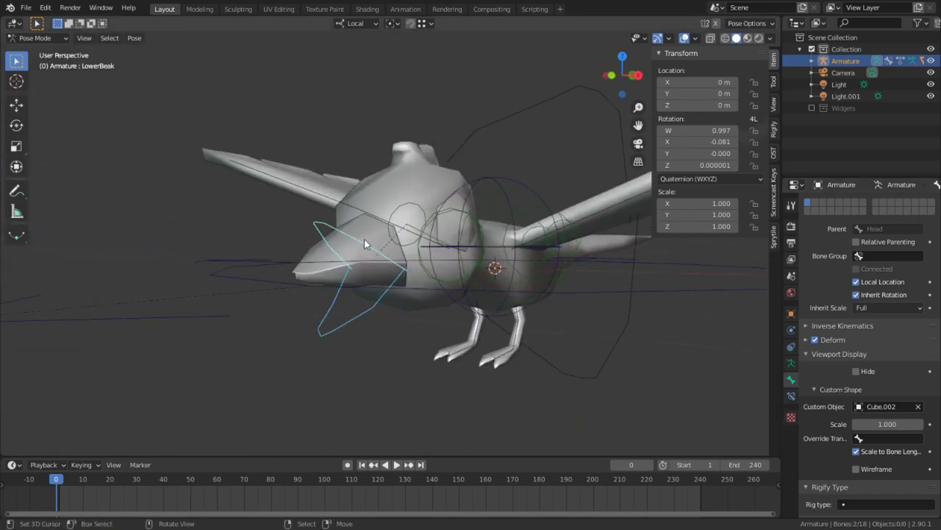
{"action": "middle_click_drag", "start_coordinate": [580, 261], "coordinate": [465, 257]}
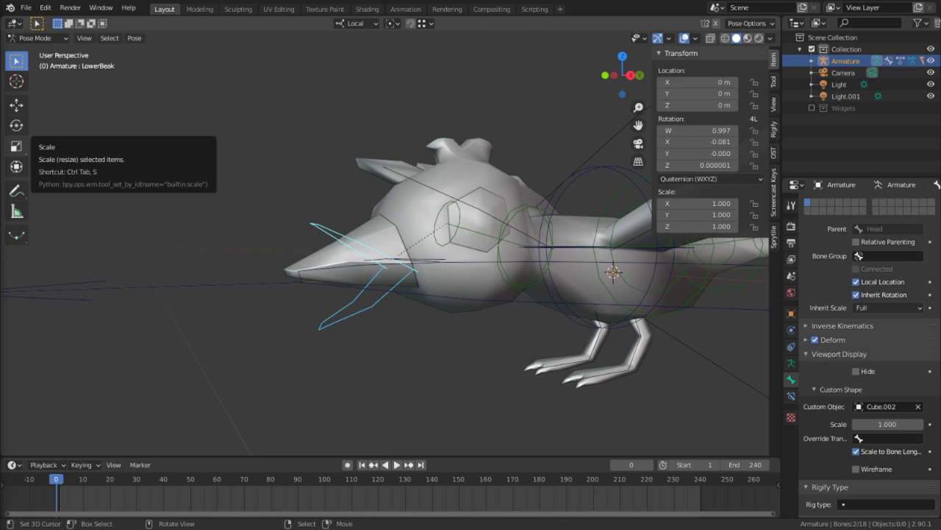
{"action": "scroll", "coordinate": [402, 195], "scroll_direction": "down", "scroll_amount": 6}
{"action": "middle_click_drag", "start_coordinate": [402, 196], "coordinate": [471, 167]}
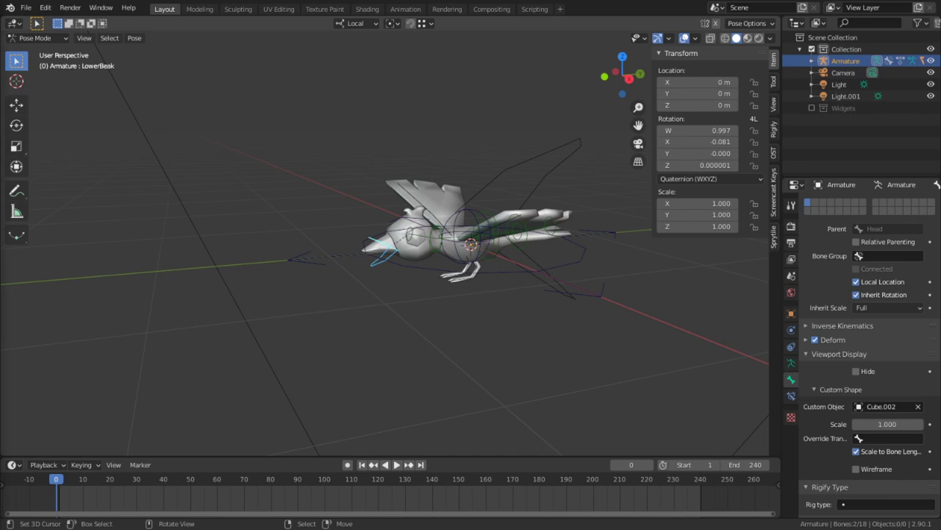
{"action": "middle_click_drag", "start_coordinate": [209, 308], "coordinate": [442, 272]}
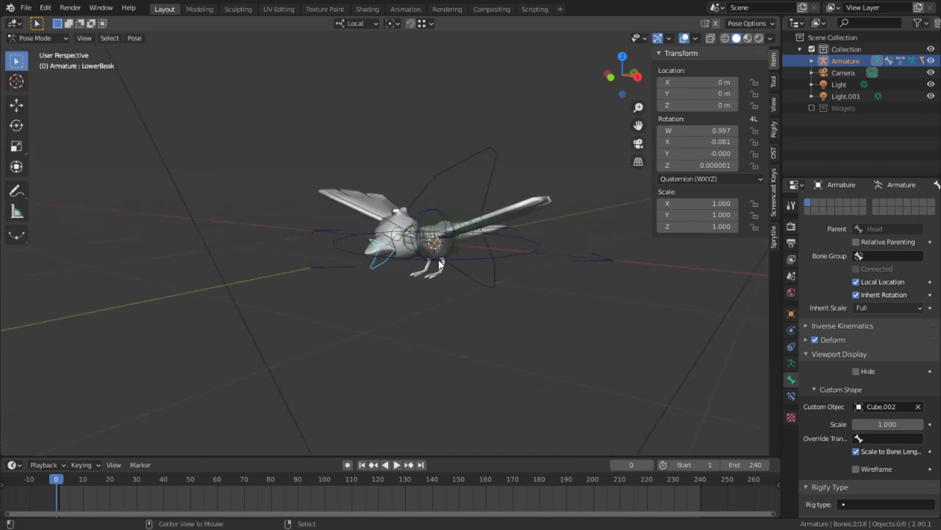
{"action": "middle_click", "coordinate": [428, 259], "text": "alt"}
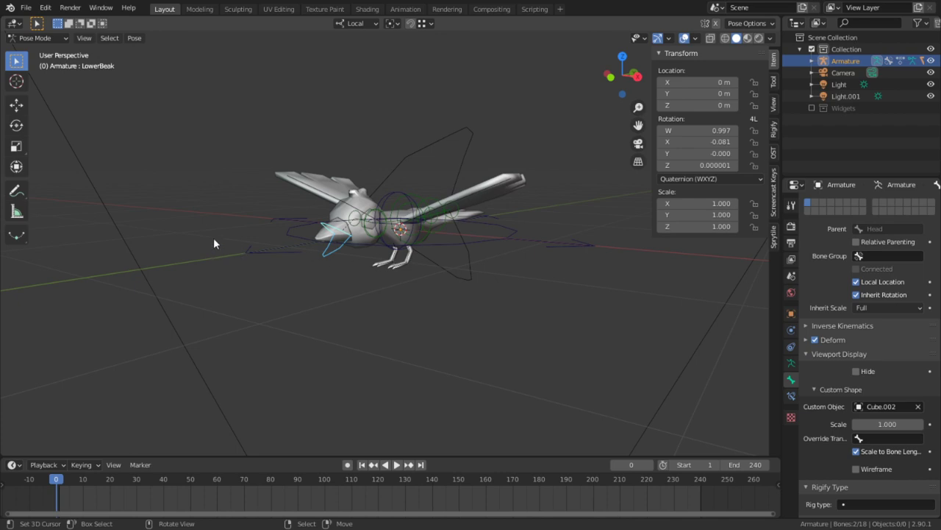
{"action": "middle_click", "coordinate": [365, 222], "text": "alt"}
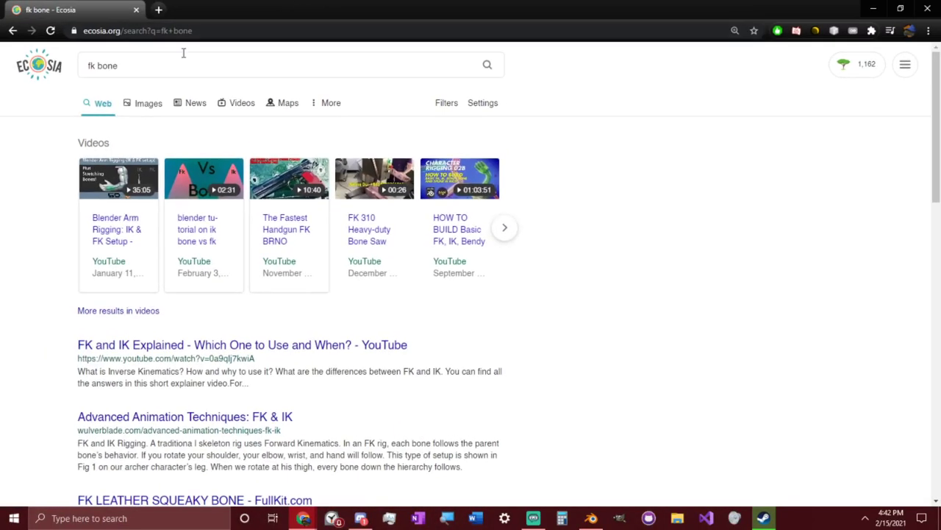
Switch to the web browser and search Ecosia for "birds flying" videos
{"action": "left_click", "coordinate": [151, 73]}
{"action": "key", "text": "ctrl+a"}
{"action": "key", "text": "BackSpace"}
{"action": "type", "text": "bit"}
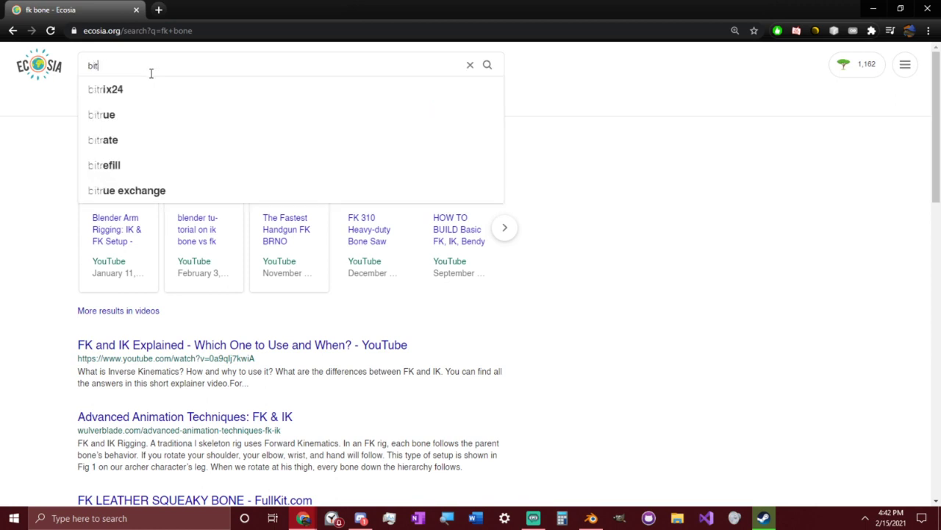
{"action": "key", "text": "BackSpace"}
{"action": "type", "text": "rds flying"}
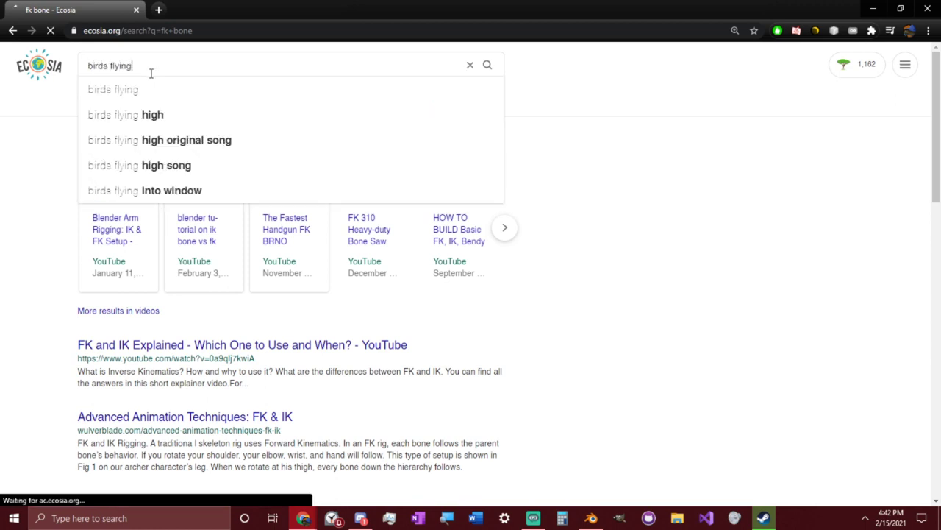
{"action": "key", "text": "Return"}
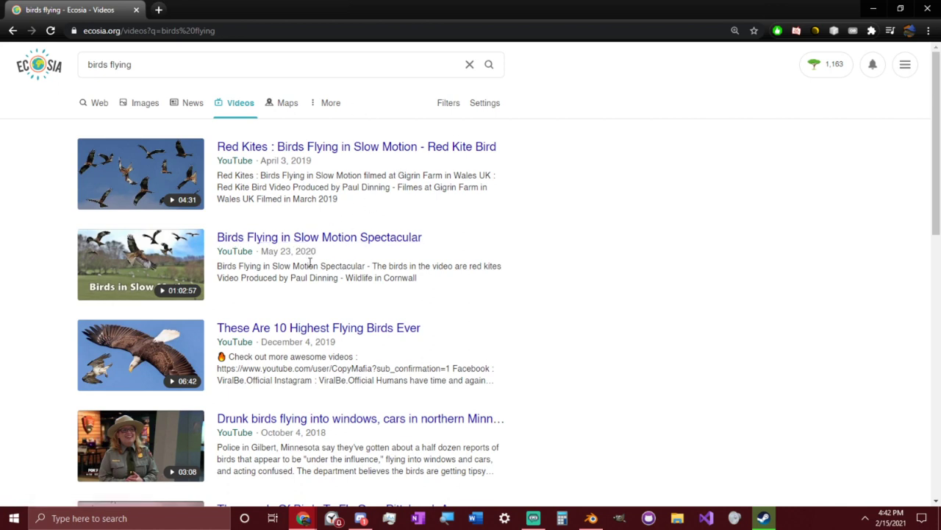
Open the "Birds Flying in Slow Motion Spectacular" video, watch the birds' wing motion in full screen, and leave full screen
{"action": "left_click", "coordinate": [384, 239]}
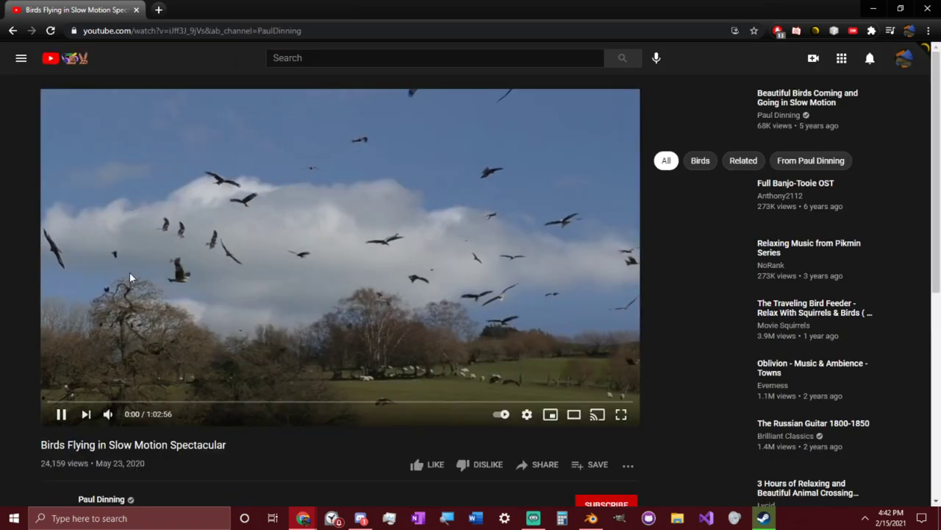
{"action": "double_click", "coordinate": [238, 227]}
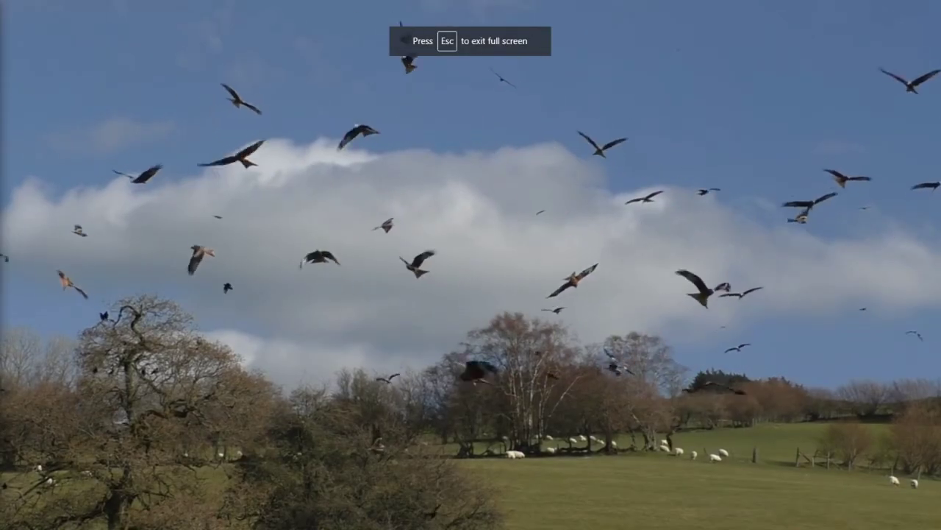
{"action": "mouse_move", "coordinate": [62, 332]}
{"action": "mouse_move", "coordinate": [100, 513]}
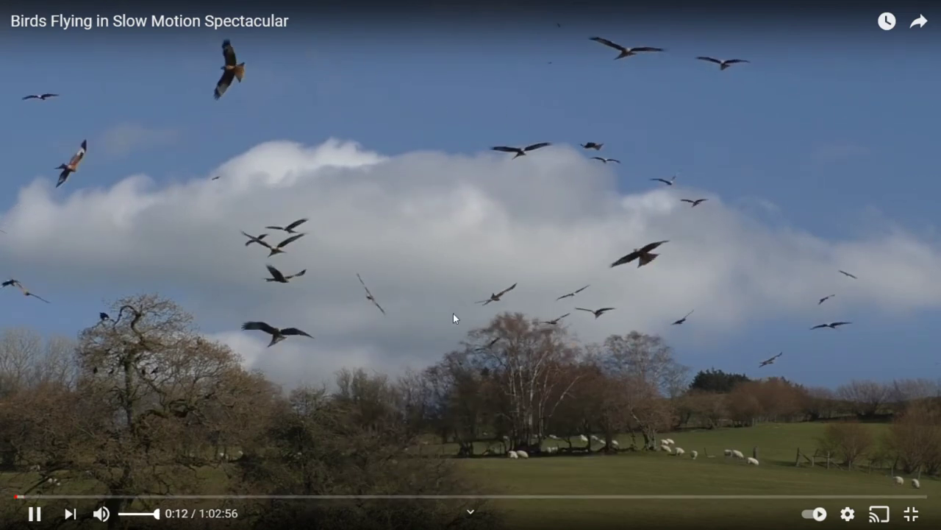
{"action": "key", "text": "Escape"}
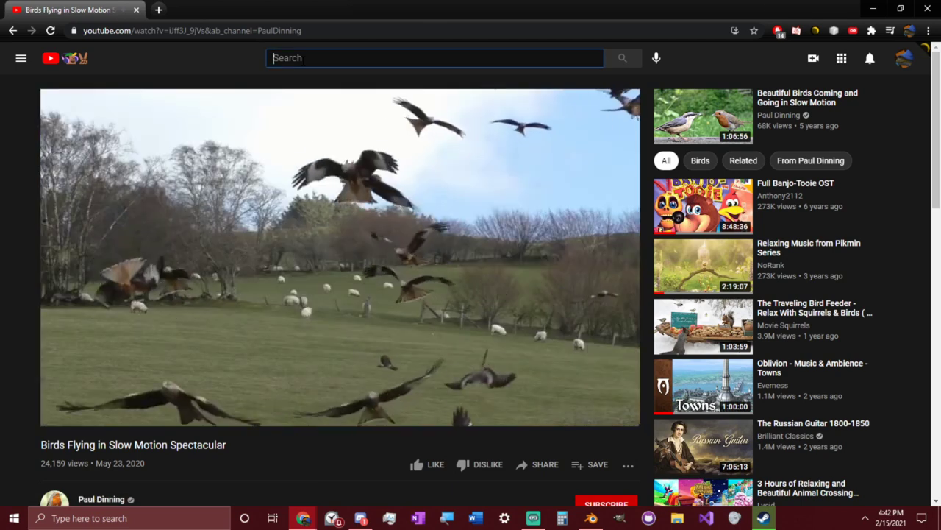
Search YouTube for "birds flying rewferene" and watch the "BIRDS IN FLIGHT" video in full screen
{"action": "type", "text": "birds flyi"}
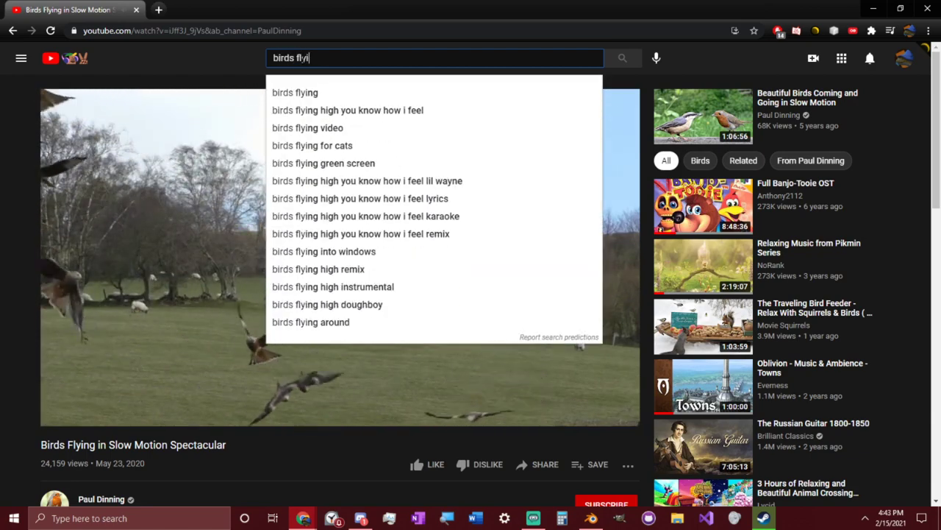
{"action": "type", "text": "ng rewferene"}
{"action": "key", "text": "Return"}
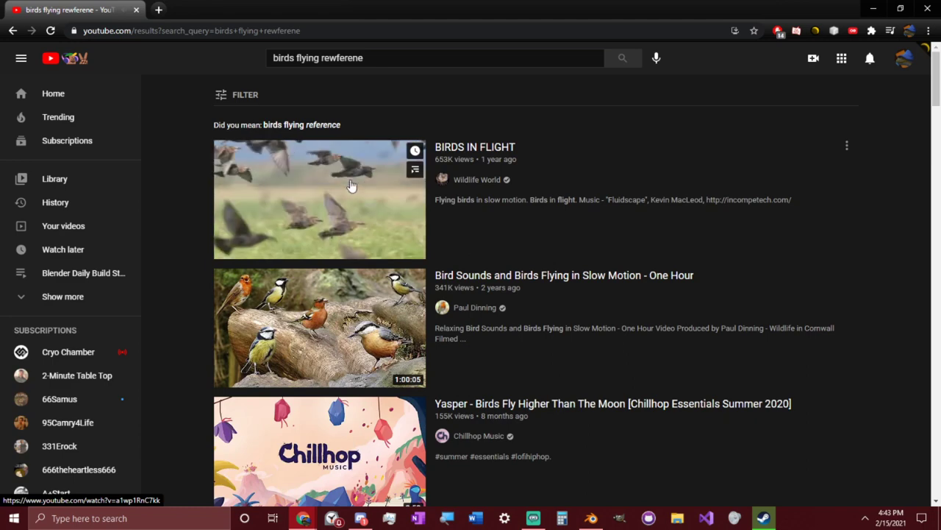
{"action": "left_click", "coordinate": [351, 212]}
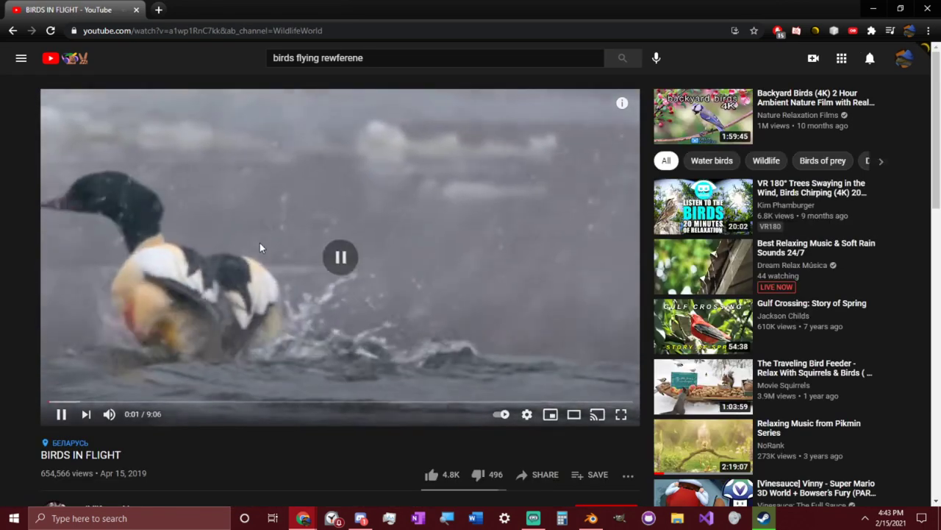
{"action": "double_click", "coordinate": [259, 243]}
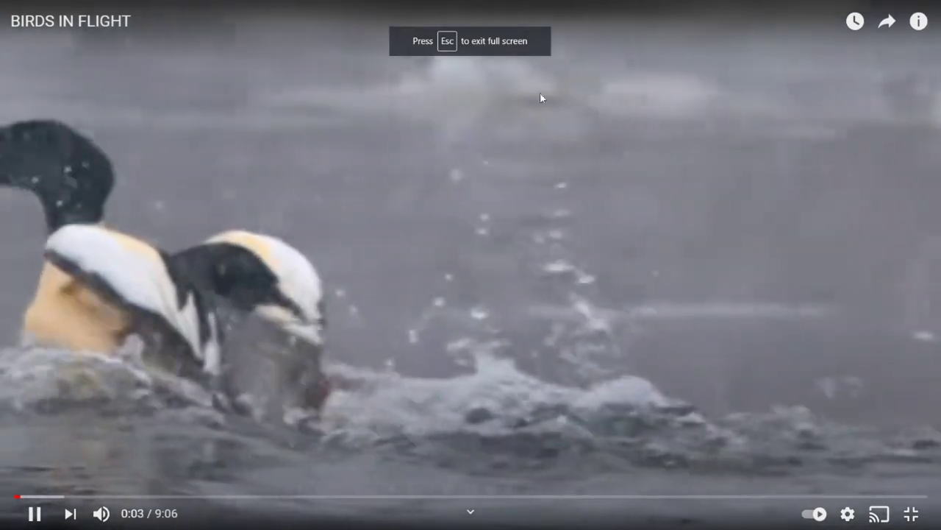
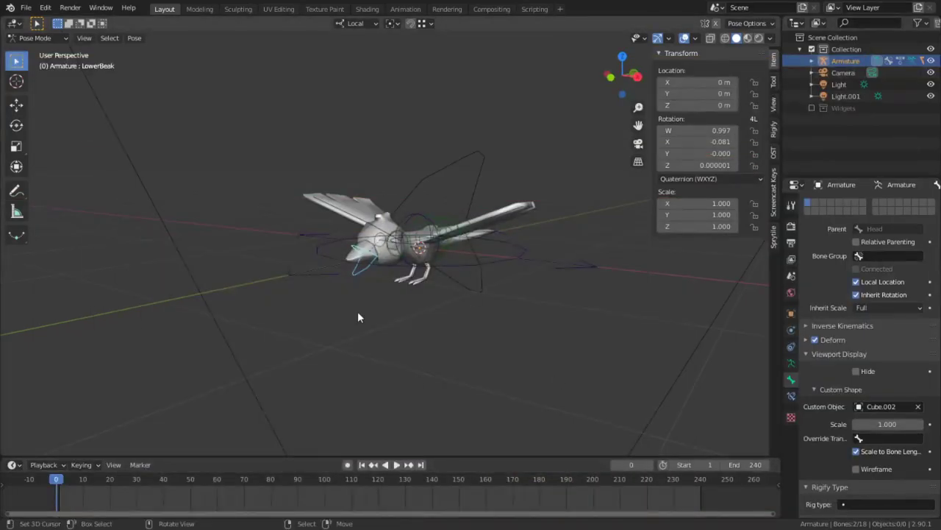
Switch to Blender, change the armature from Pose Mode to Object Mode, and select the bird mesh
{"action": "middle_click_drag", "start_coordinate": [360, 308], "coordinate": [292, 354], "text": "shift"}
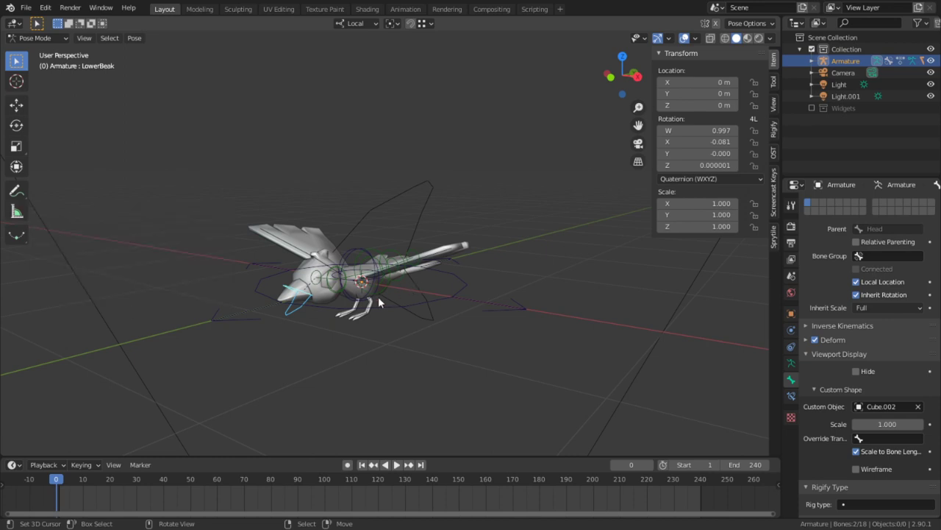
{"action": "middle_click", "coordinate": [359, 283], "text": "alt"}
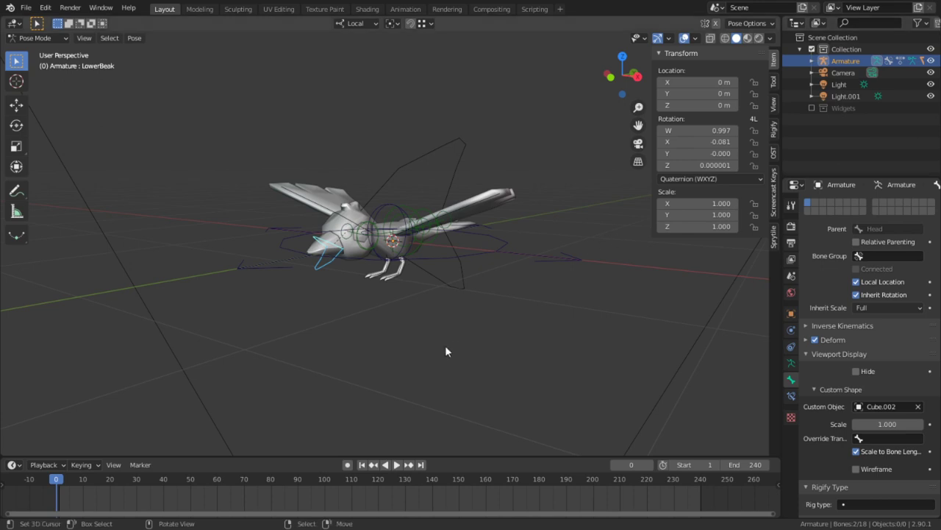
{"action": "scroll", "coordinate": [430, 278], "scroll_direction": "up", "scroll_amount": 6}
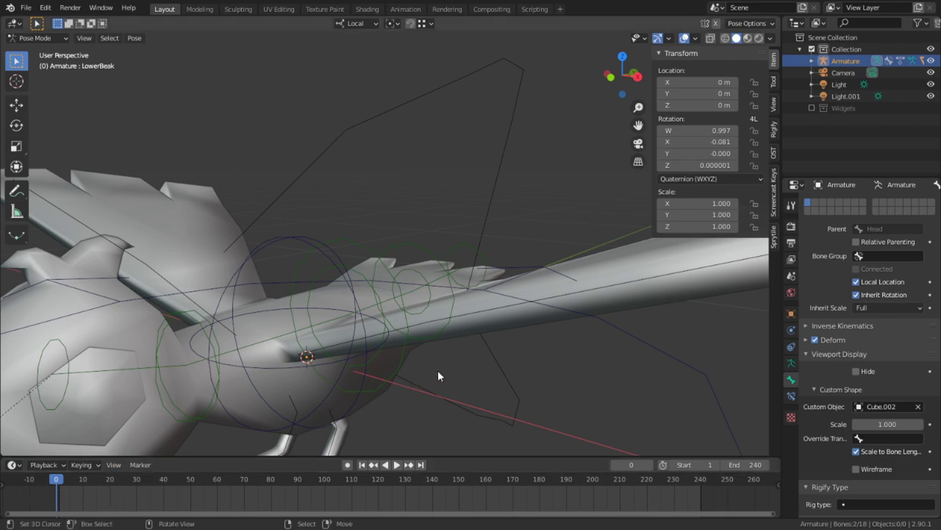
{"action": "middle_click_drag", "start_coordinate": [437, 370], "coordinate": [339, 382]}
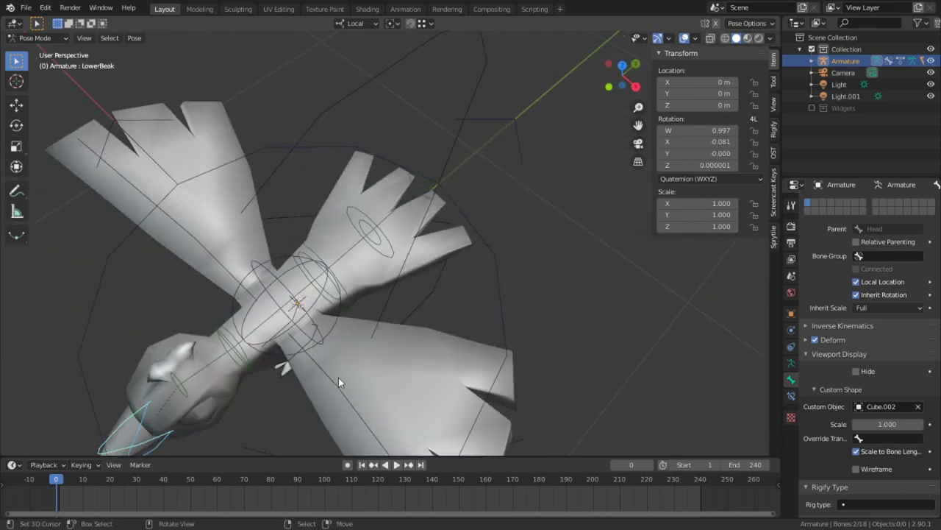
{"action": "left_click", "coordinate": [328, 368]}
{"action": "key", "text": "ctrl+Tab"}
{"action": "left_click", "coordinate": [329, 368]}
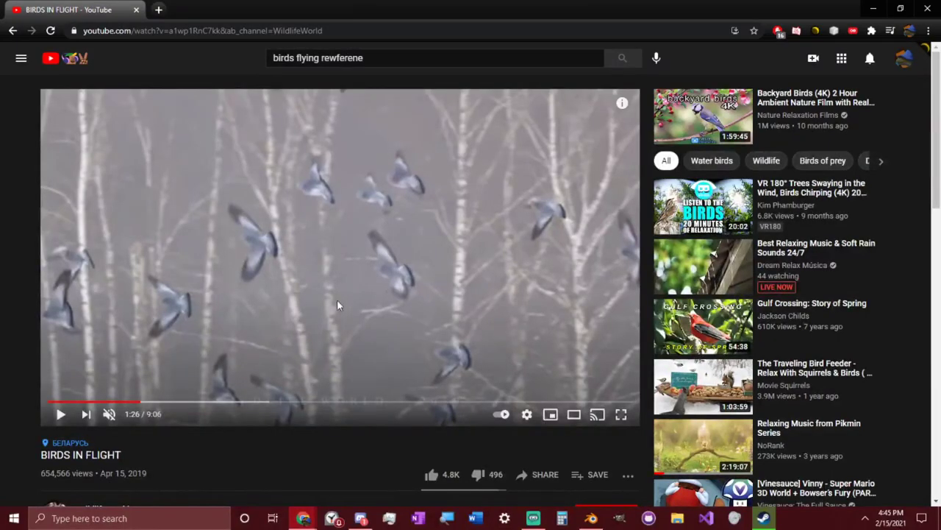
Switch to the browser and replay the swan take-off part of the "BIRDS IN FLIGHT" video, and pause it
{"action": "left_click", "coordinate": [156, 346]}
{"action": "key", "text": "Left"}
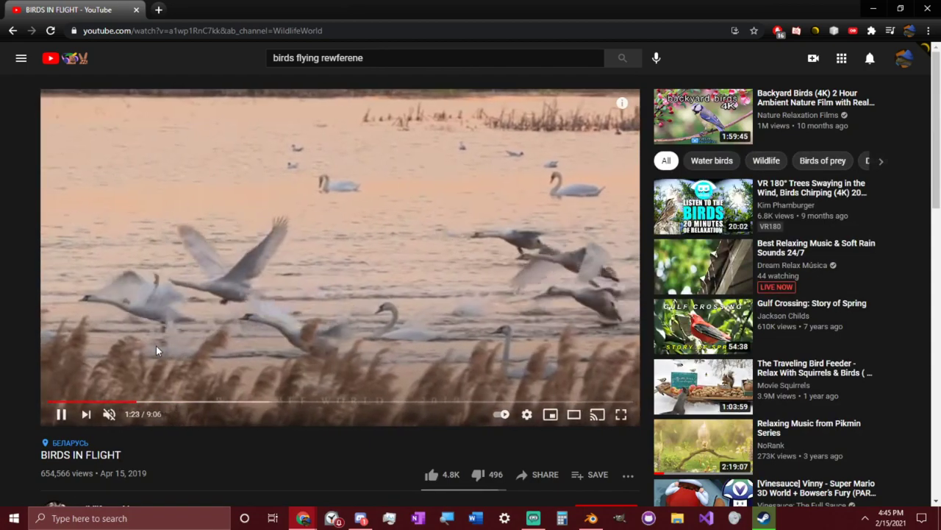
{"action": "key", "text": "Left"}
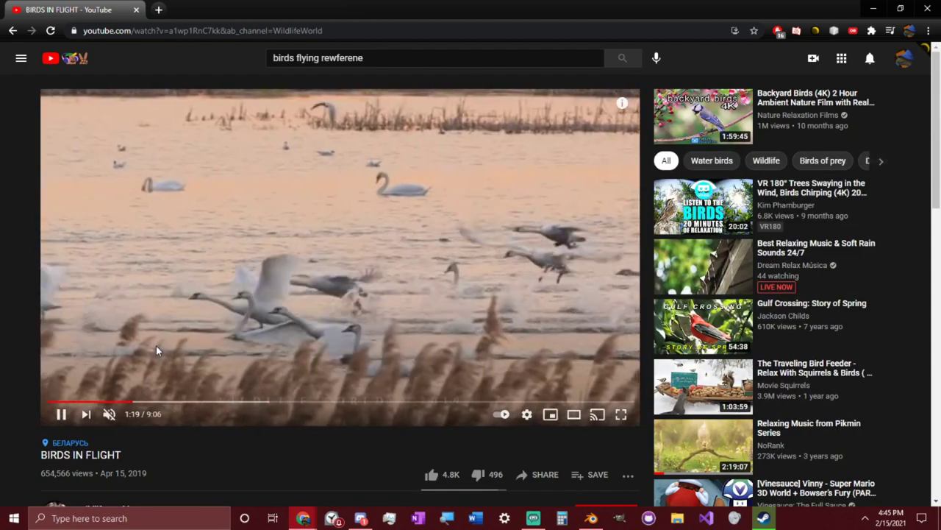
{"action": "left_click", "coordinate": [156, 345]}
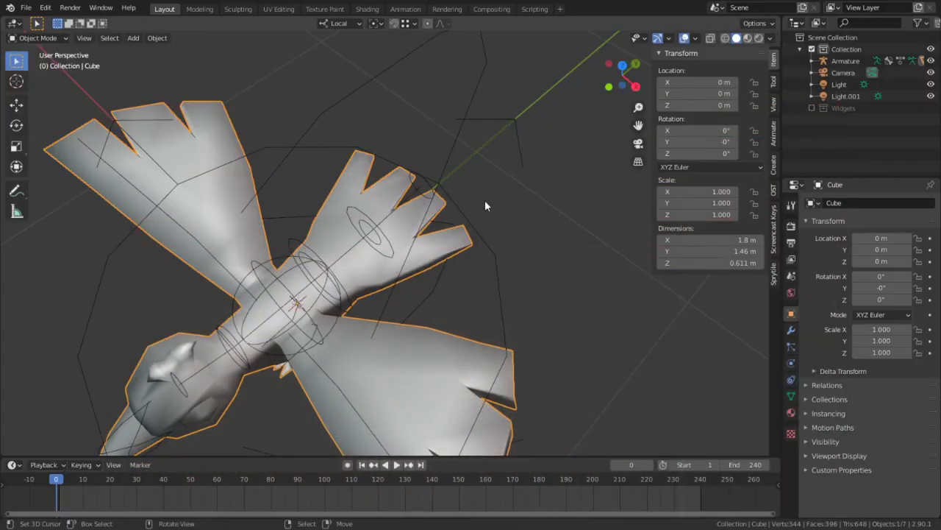
Turn on auto keying in the timeline, select the bird's armature, and put it in Pose Mode
{"action": "middle_click_drag", "start_coordinate": [485, 204], "coordinate": [394, 343]}
{"action": "left_click", "coordinate": [347, 464]}
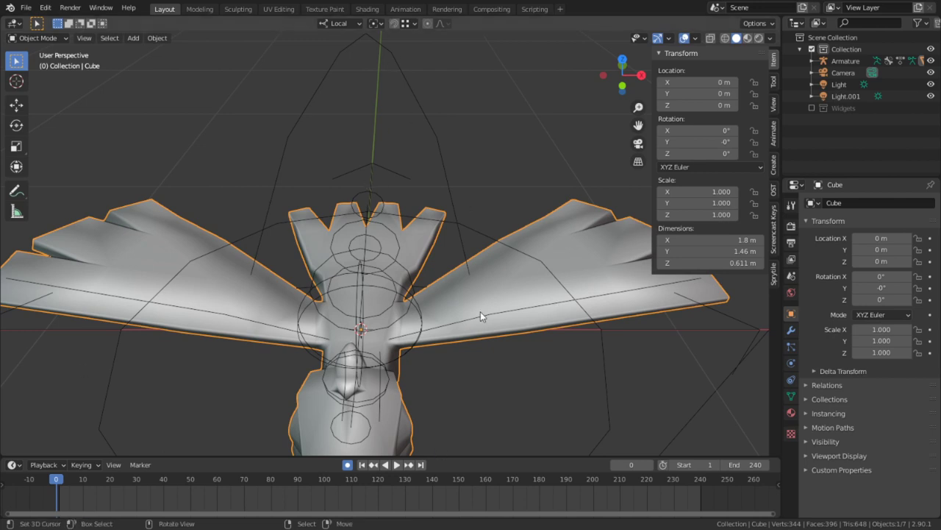
{"action": "left_click", "coordinate": [462, 317]}
{"action": "key", "text": "ctrl+Tab"}
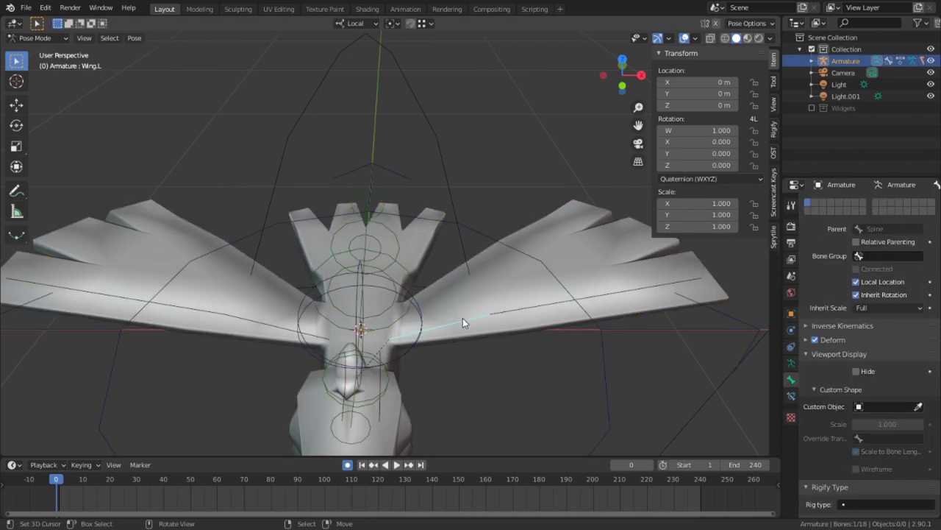
In front view, rotate the left inner wing bone upward by about 26° at frame 0
{"action": "key", "text": "KP_1"}
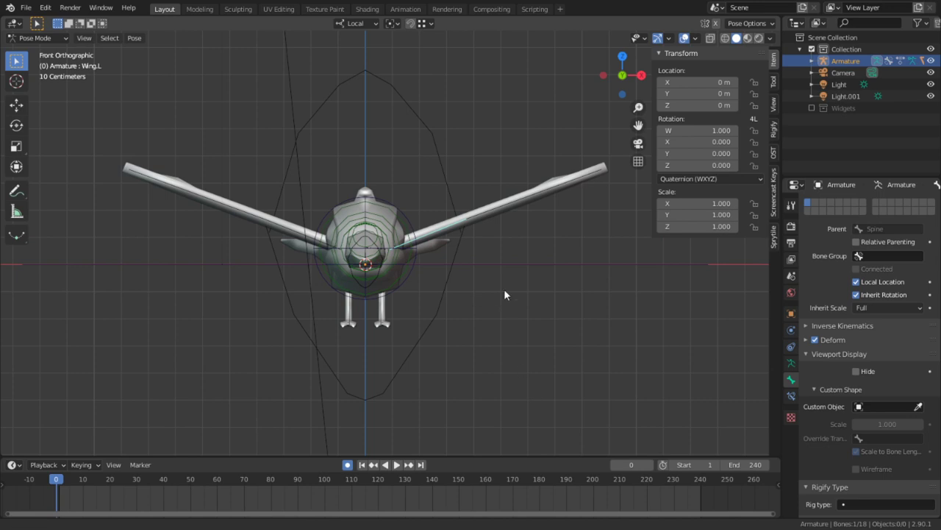
{"action": "scroll", "coordinate": [498, 343], "scroll_direction": "up", "scroll_amount": 4}
{"action": "key", "text": "r"}
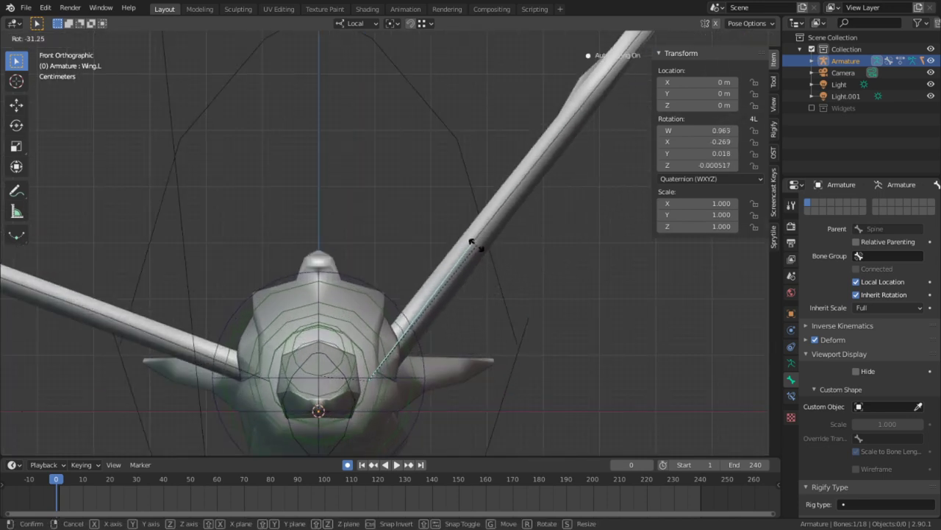
{"action": "left_click", "coordinate": [250, 314]}
{"action": "key", "text": "r"}
{"action": "left_click", "coordinate": [306, 314]}
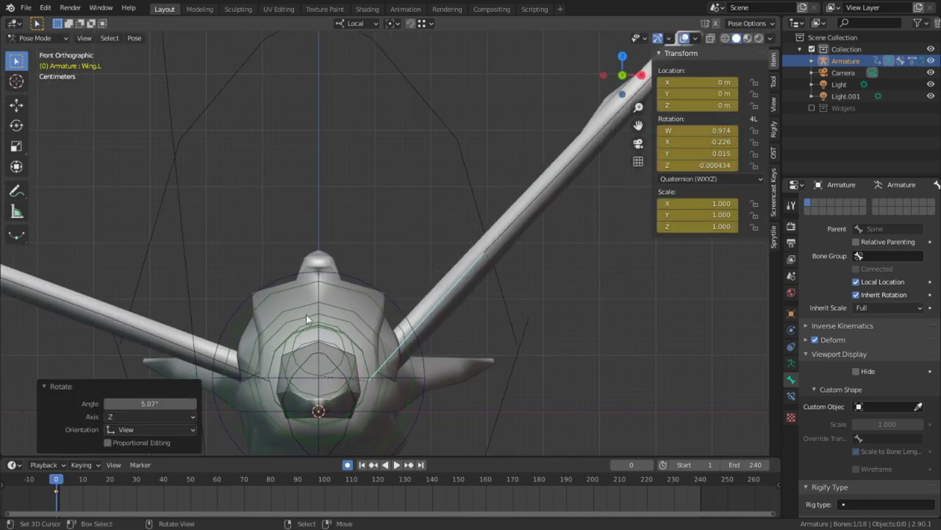
Rotate the right inner wing bone upward by about 29.5° in front view, roughly mirroring the left wing
{"action": "left_click", "coordinate": [192, 338]}
{"action": "key", "text": "r"}
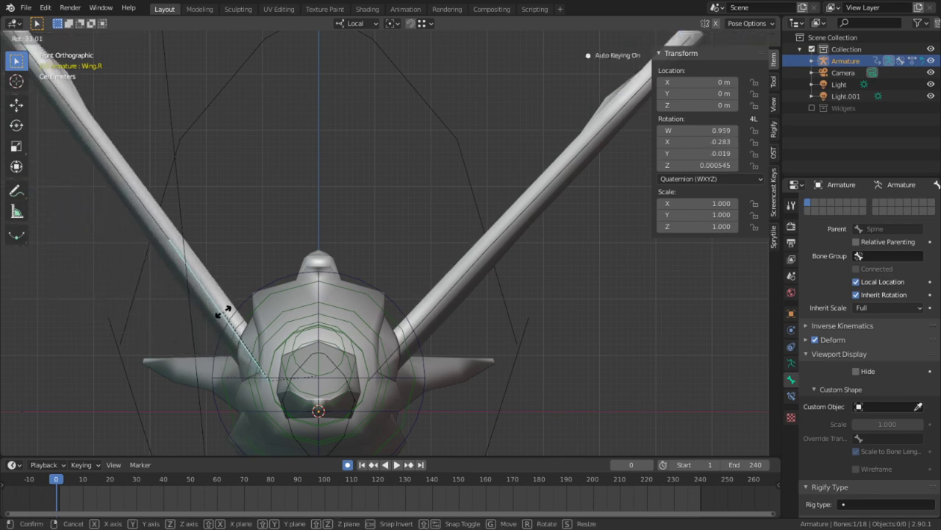
{"action": "left_click", "coordinate": [227, 315]}
Swing the left outer wing bone back toward the tail by rotating it about -33° around its local Z axis
{"action": "middle_click_drag", "start_coordinate": [377, 311], "coordinate": [303, 341], "text": "shift"}
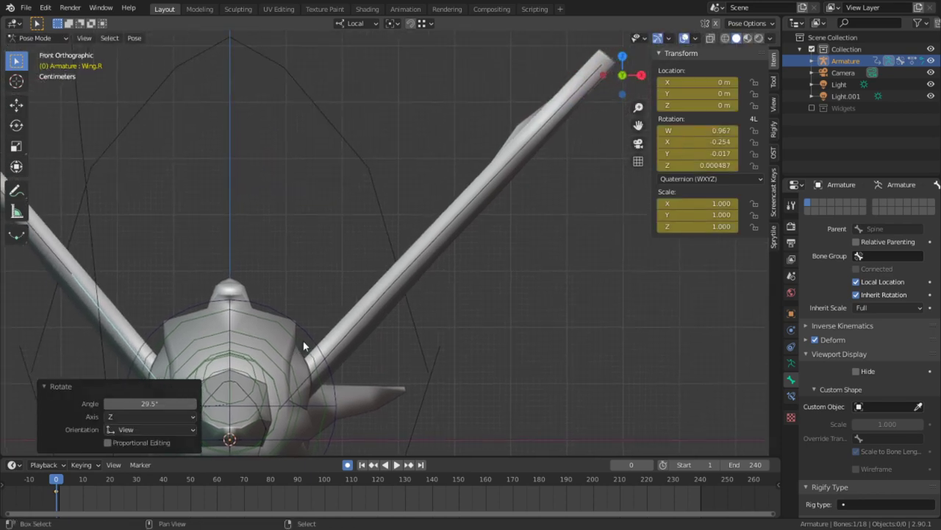
{"action": "left_click", "coordinate": [492, 173]}
{"action": "middle_click_drag", "start_coordinate": [492, 173], "coordinate": [334, 154]}
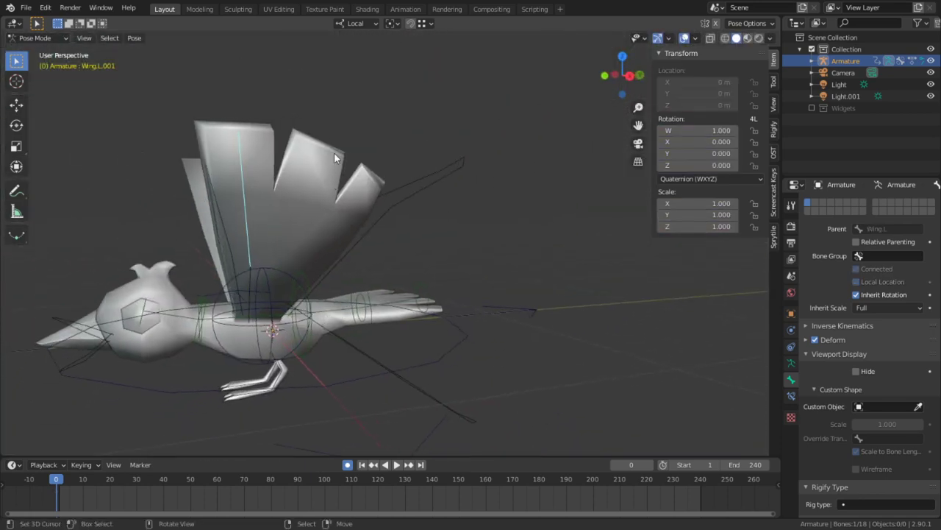
{"action": "middle_click_drag", "start_coordinate": [342, 111], "coordinate": [381, 321]}
{"action": "key", "text": "r"}
{"action": "key", "text": "z"}
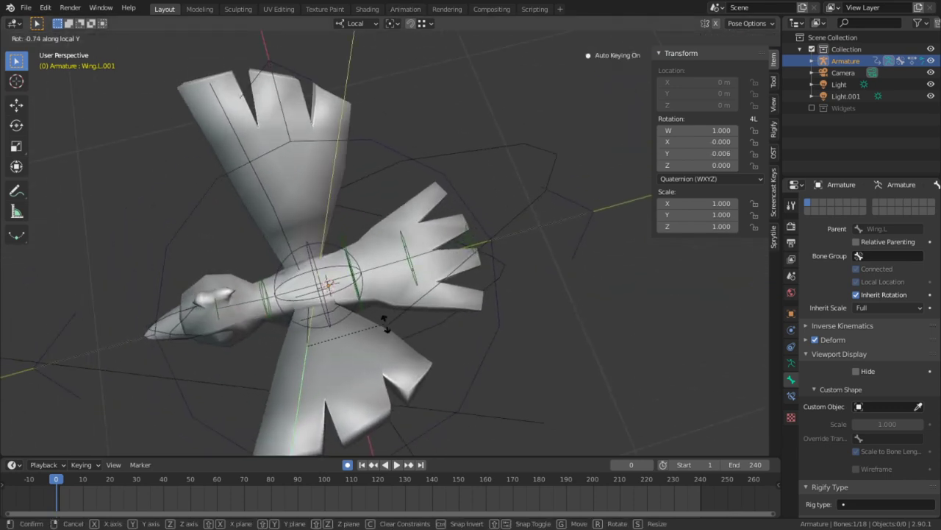
{"action": "left_click", "coordinate": [374, 254]}
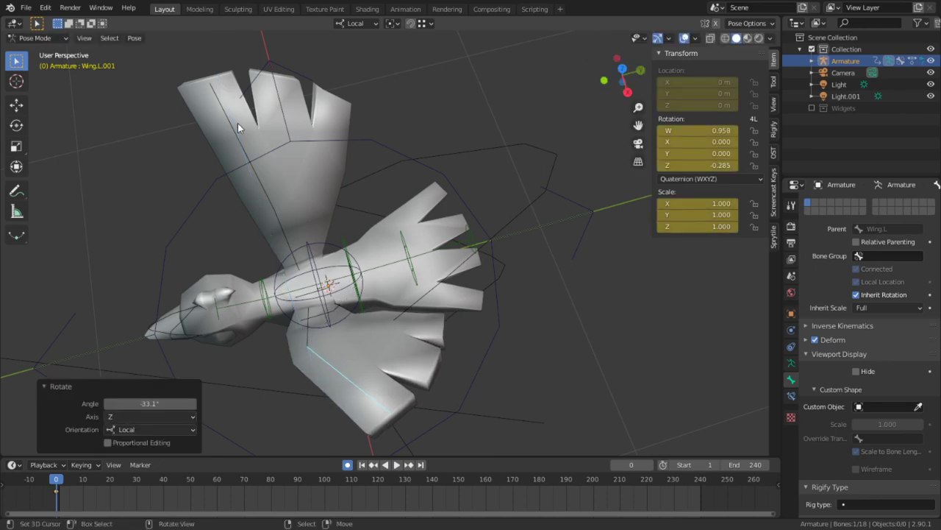
Swing the right outer wing bone back toward the tail by rotating it about 32° around its local Z axis
{"action": "left_click", "coordinate": [238, 127]}
{"action": "key", "text": "r"}
{"action": "key", "text": "z"}
{"action": "left_click", "coordinate": [316, 169]}
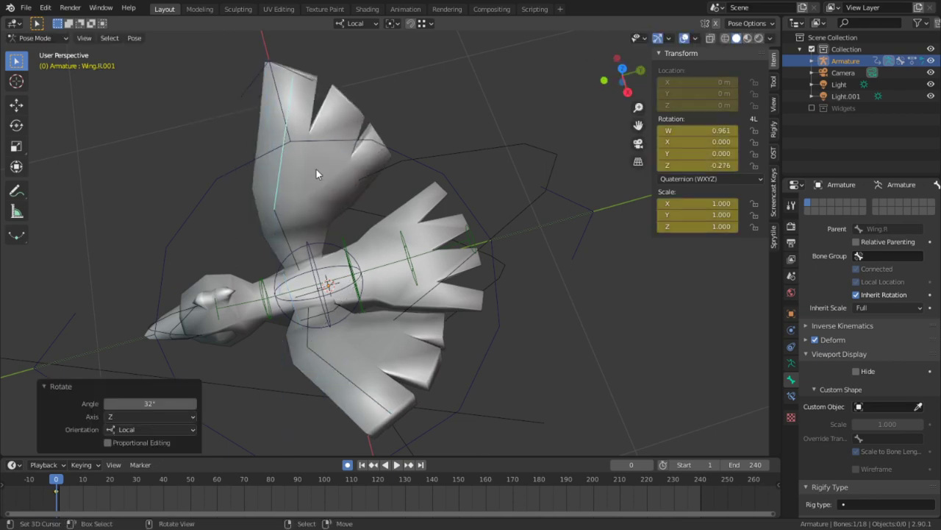
Bend the right outer wing bone downward by rotating it about 24° around its local X axis
{"action": "middle_click_drag", "start_coordinate": [316, 169], "coordinate": [382, 69]}
{"action": "key", "text": "r"}
{"action": "key", "text": "x"}
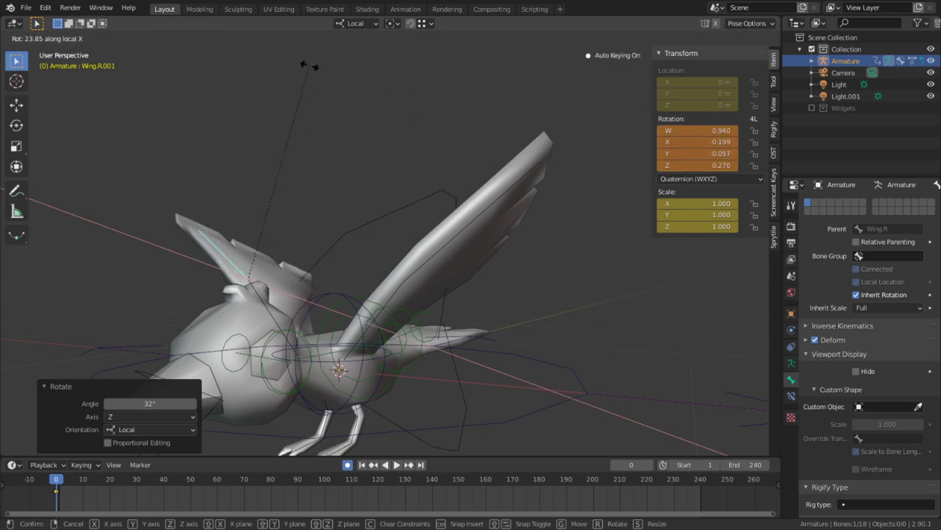
{"action": "left_click", "coordinate": [310, 70]}
Bend the left outer wing bone downward by rotating it about 17.4° around its local X axis
{"action": "left_click", "coordinate": [468, 211]}
{"action": "key", "text": "r"}
{"action": "key", "text": "x"}
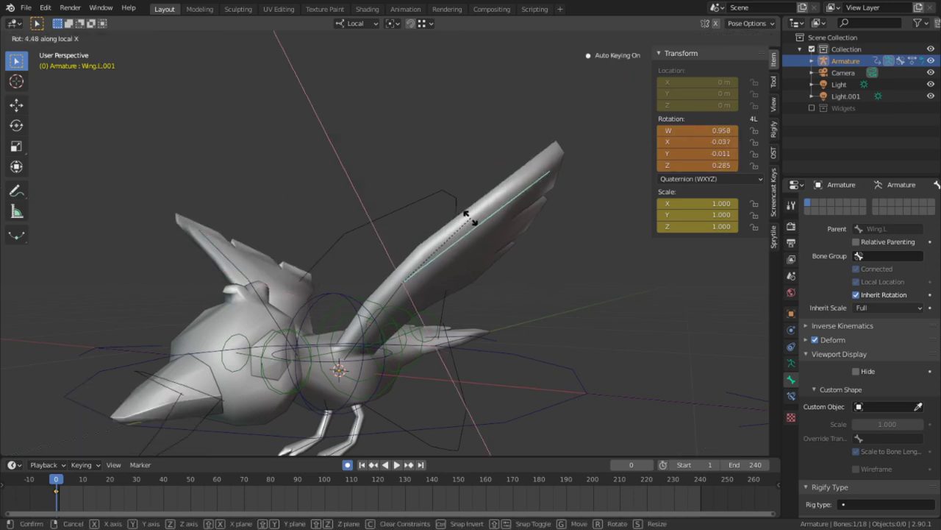
{"action": "left_click", "coordinate": [474, 237]}
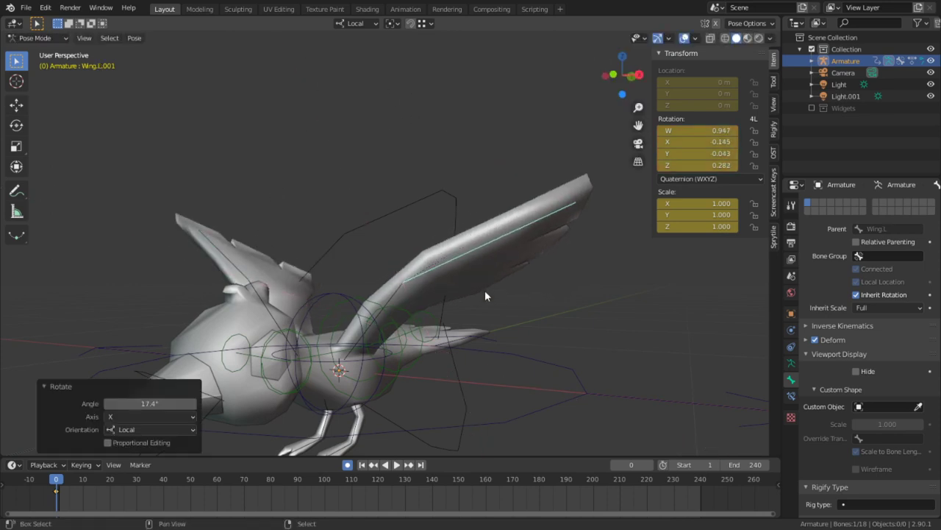
Select the left thigh bone under the bird's body
{"action": "middle_click_drag", "start_coordinate": [485, 289], "coordinate": [315, 256]}
{"action": "scroll", "coordinate": [307, 251], "scroll_direction": "up", "scroll_amount": 1}
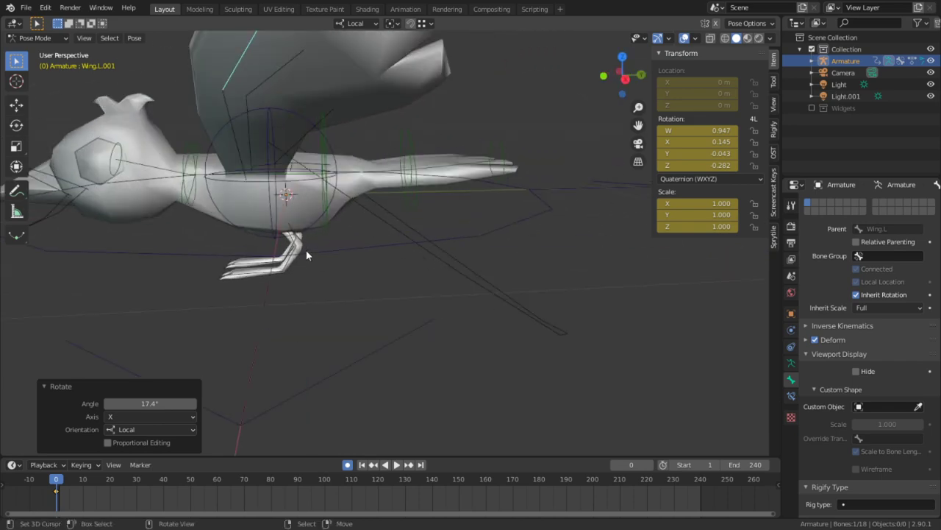
{"action": "right_click", "coordinate": [296, 237]}
{"action": "scroll", "coordinate": [287, 235], "scroll_direction": "up", "scroll_amount": 2}
{"action": "middle_click_drag", "start_coordinate": [249, 231], "coordinate": [344, 319]}
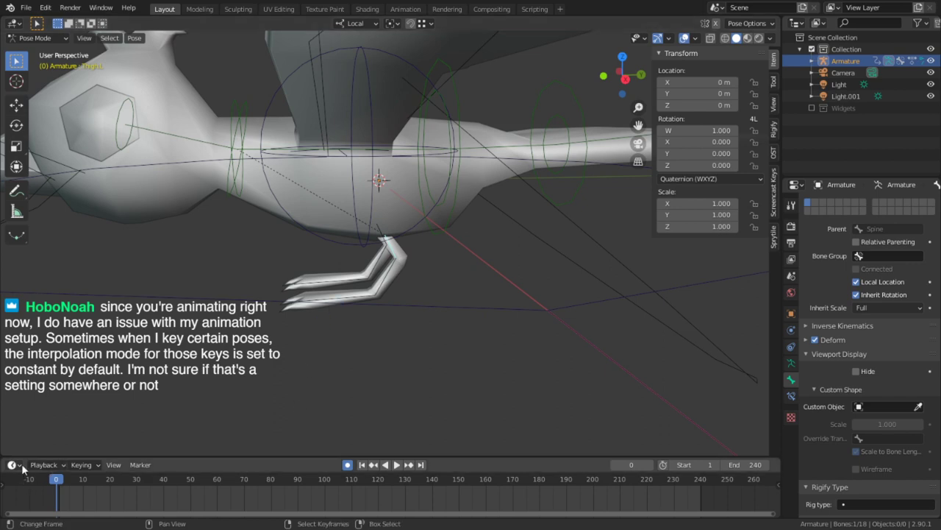
Look through the timeline's Keying, View, Marker, and Playback options for a default keyframe interpolation setting
{"action": "left_click", "coordinate": [76, 464]}
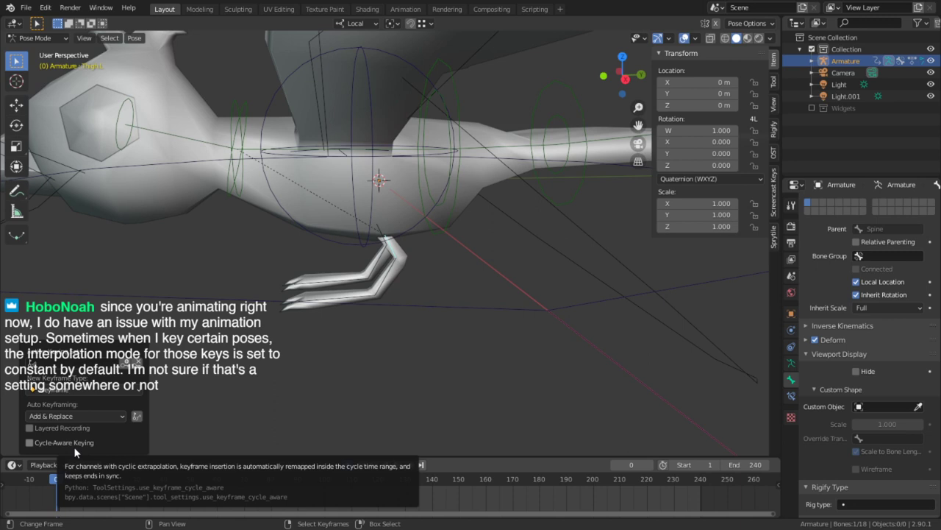
{"action": "left_click", "coordinate": [30, 442]}
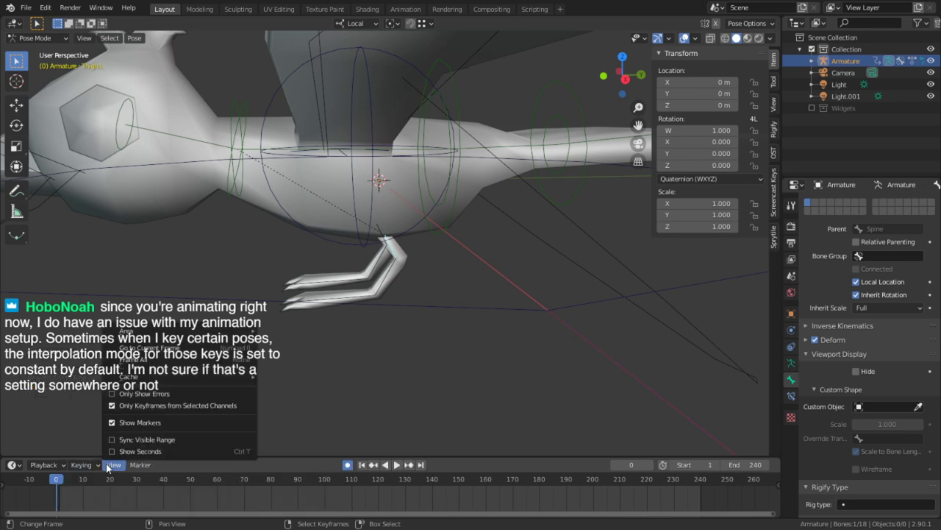
{"action": "mouse_move", "coordinate": [140, 465]}
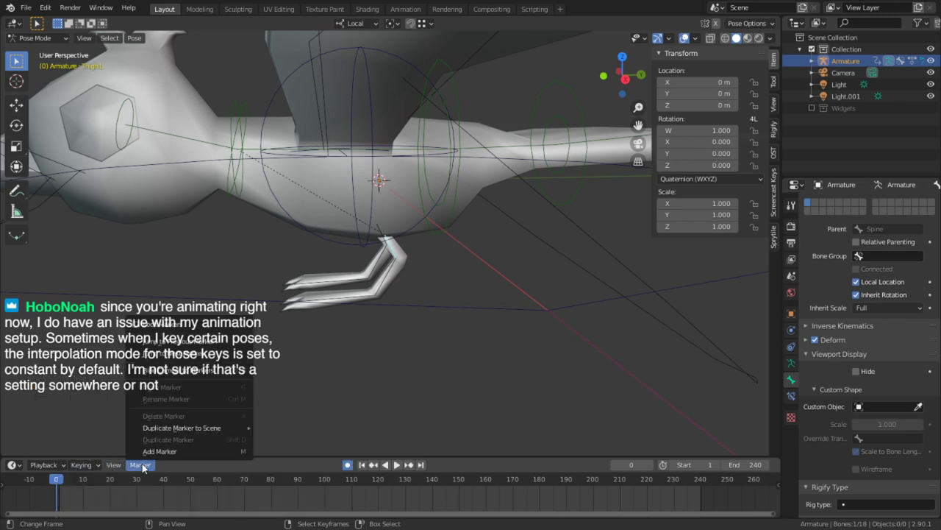
{"action": "mouse_move", "coordinate": [36, 466]}
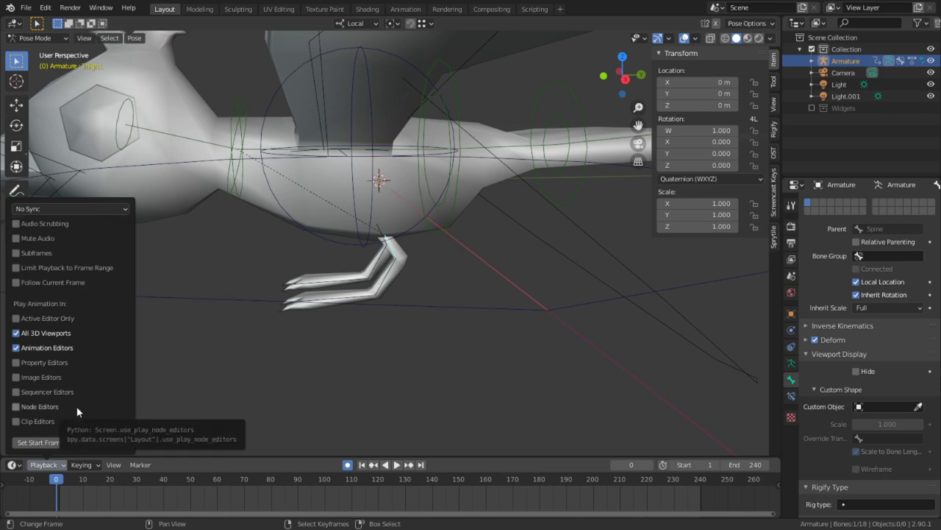
{"action": "mouse_move", "coordinate": [92, 475]}
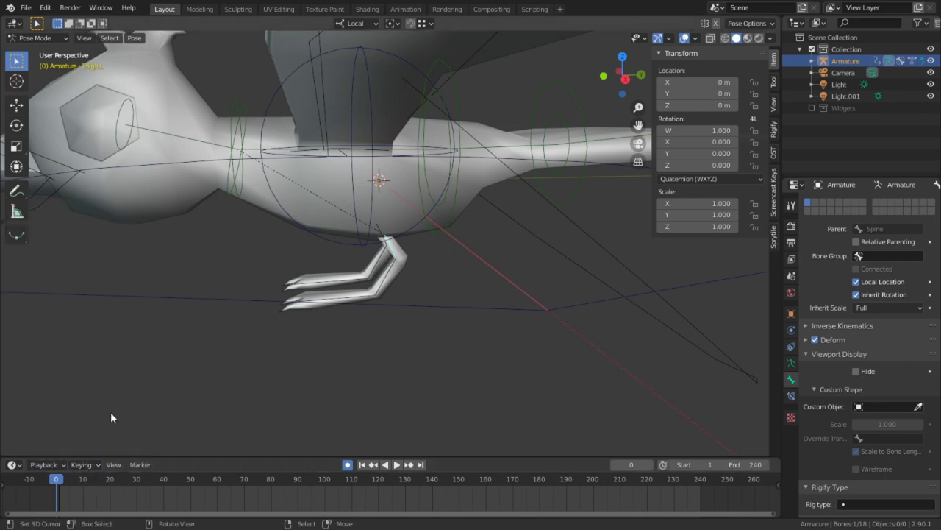
{"action": "left_click", "coordinate": [85, 464]}
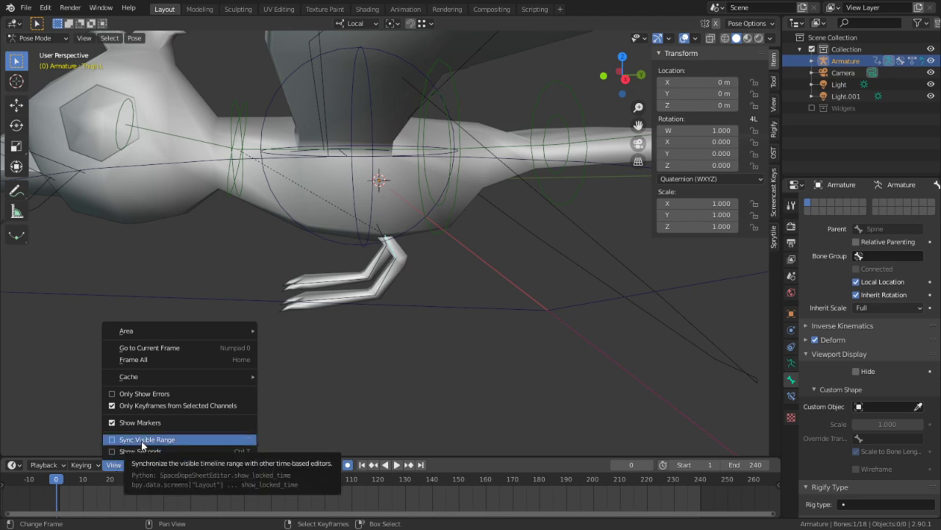
{"action": "left_click", "coordinate": [92, 506]}
{"action": "left_click_drag", "start_coordinate": [81, 506], "coordinate": [53, 505]}
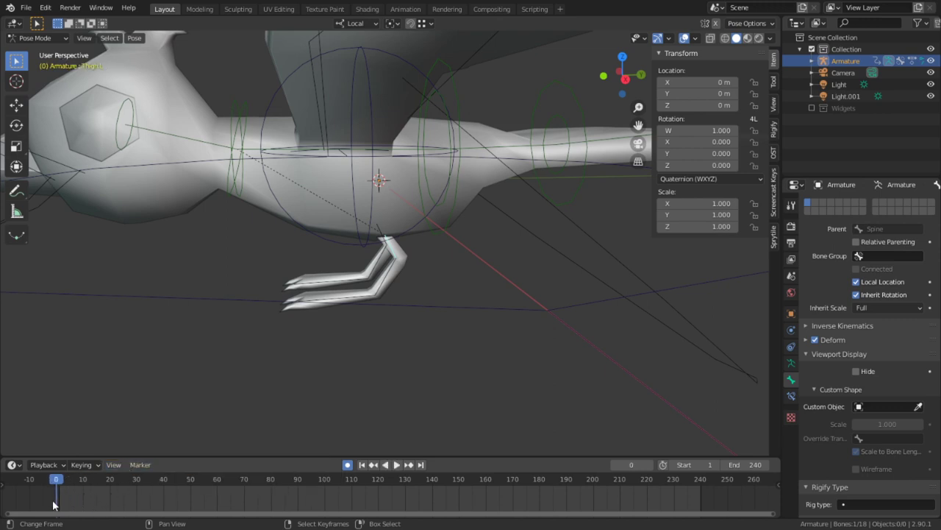
Bring up the timeline's keyframe interpolation types and close them without choosing one
{"action": "scroll", "coordinate": [283, 239], "scroll_direction": "down", "scroll_amount": 3}
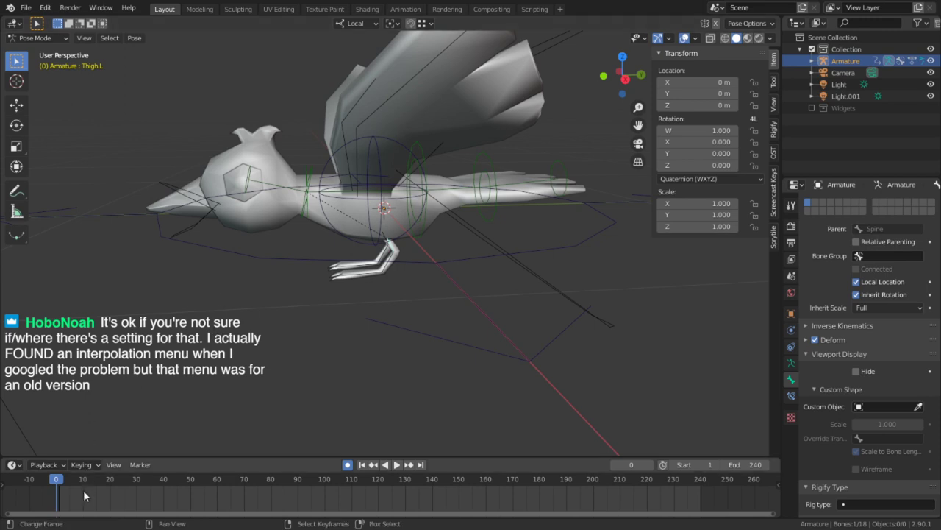
{"action": "key", "text": "t"}
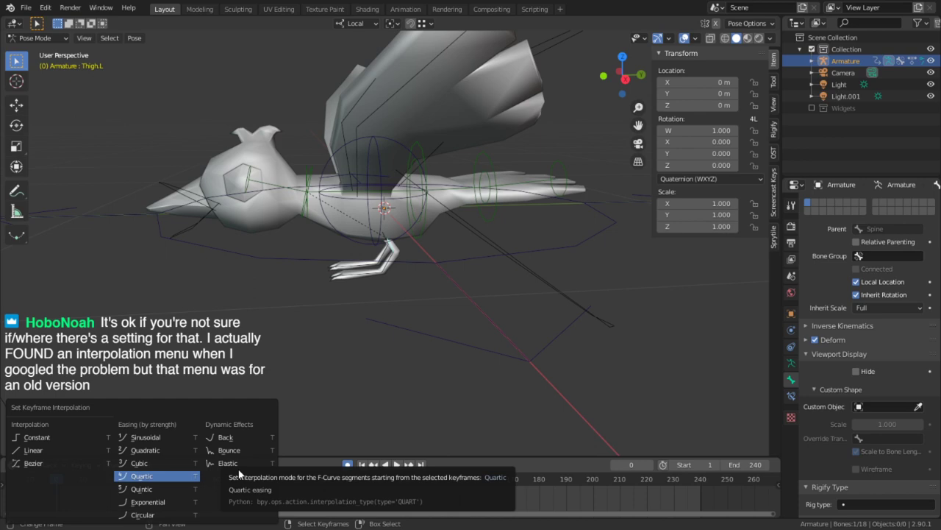
{"action": "left_click", "coordinate": [94, 456]}
Inspect the bird's legs up close, switch to the browser, and play "BIRDS IN FLIGHT" to study leg positions, pausing on the flying geese
{"action": "middle_click_drag", "start_coordinate": [382, 360], "coordinate": [431, 329]}
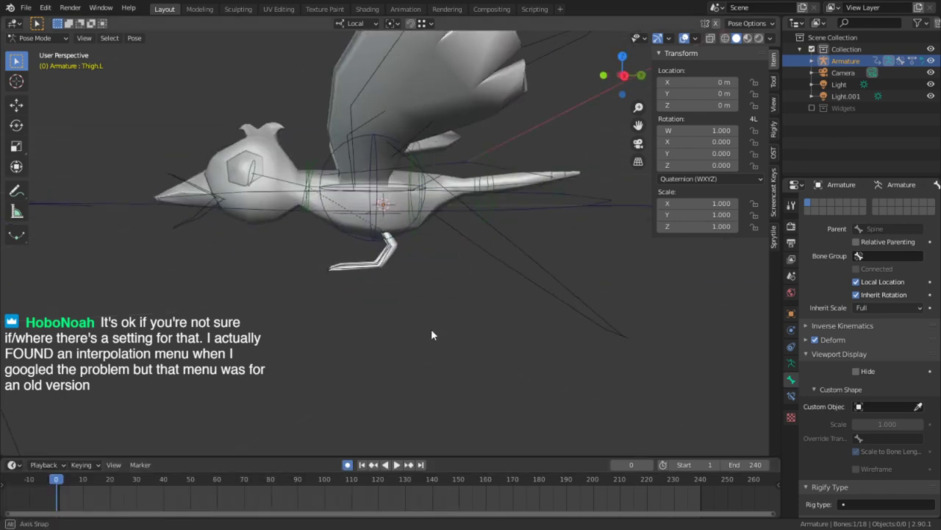
{"action": "scroll", "coordinate": [442, 309], "scroll_direction": "up", "scroll_amount": 4}
{"action": "mouse_move", "coordinate": [403, 245]}
{"action": "middle_mouse_down"}
{"action": "mouse_move", "coordinate": [437, 254]}
{"action": "mouse_move", "coordinate": [409, 258]}
{"action": "middle_mouse_up"}
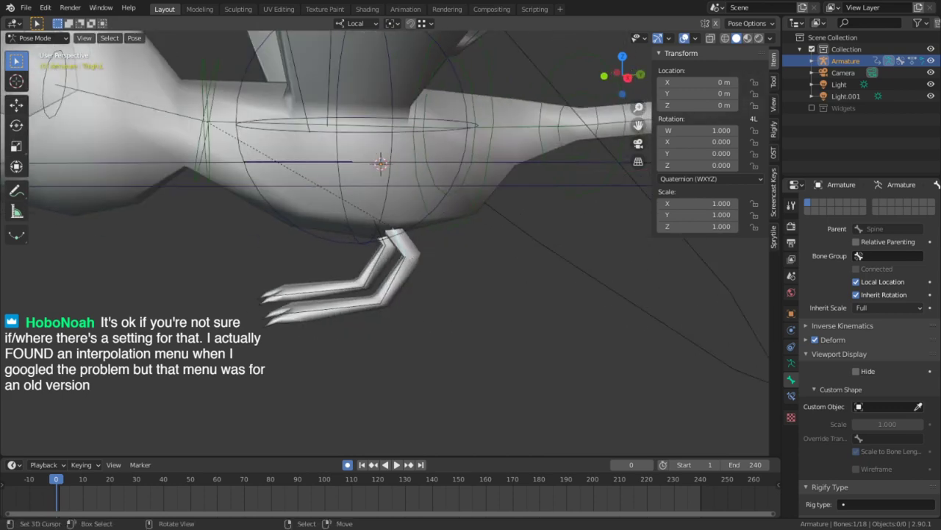
{"action": "scroll", "coordinate": [122, 223], "scroll_direction": "up", "scroll_amount": 3}
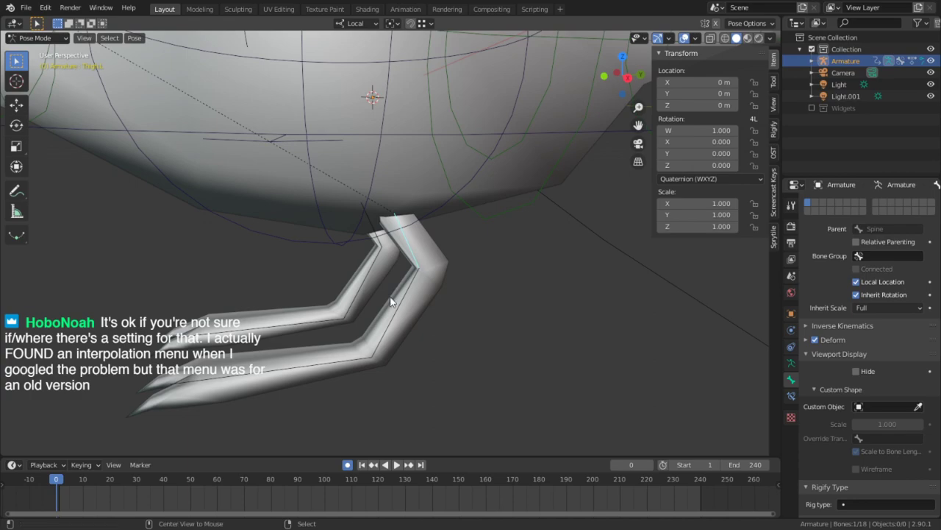
{"action": "key", "text": "alt+Tab"}
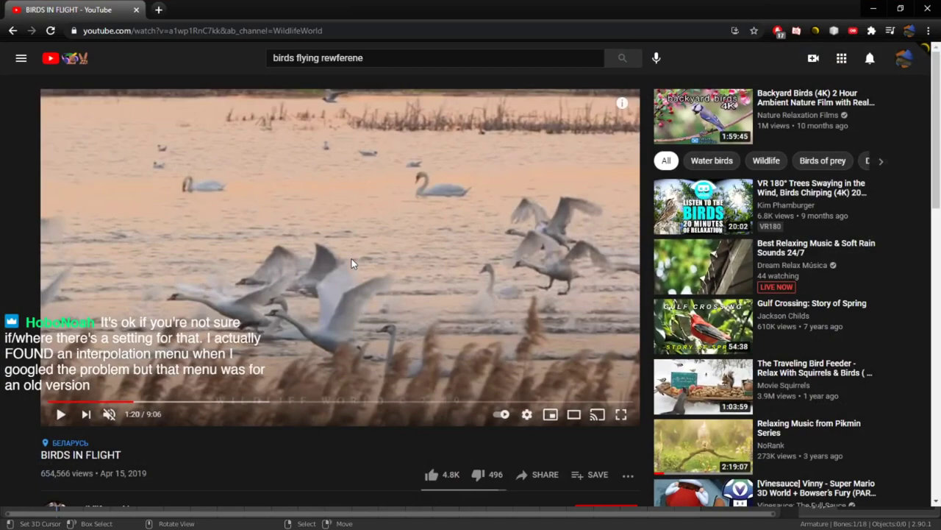
{"action": "left_click", "coordinate": [379, 219]}
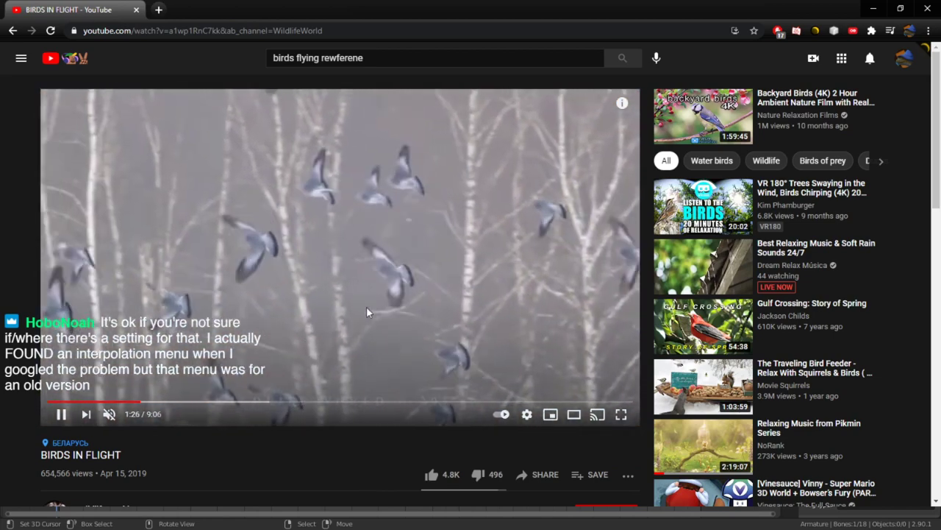
{"action": "key", "text": "l"}
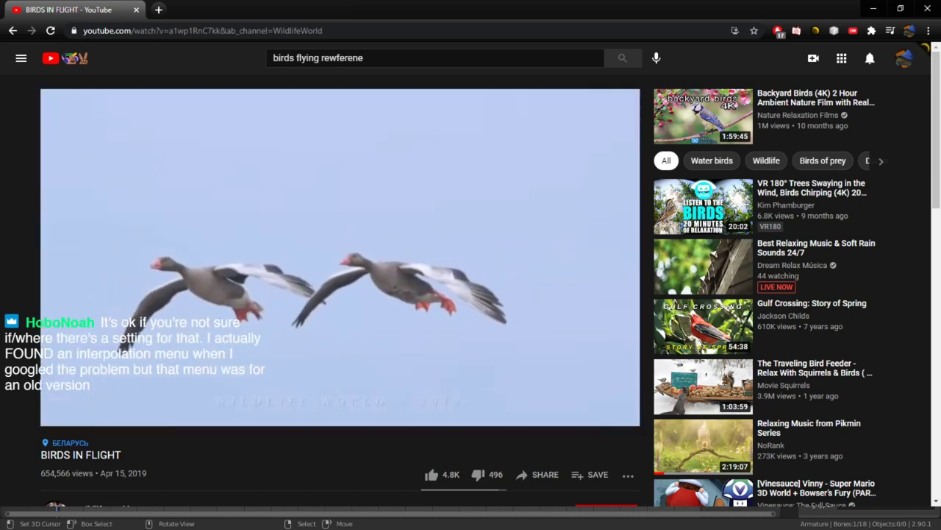
{"action": "left_click", "coordinate": [476, 246]}
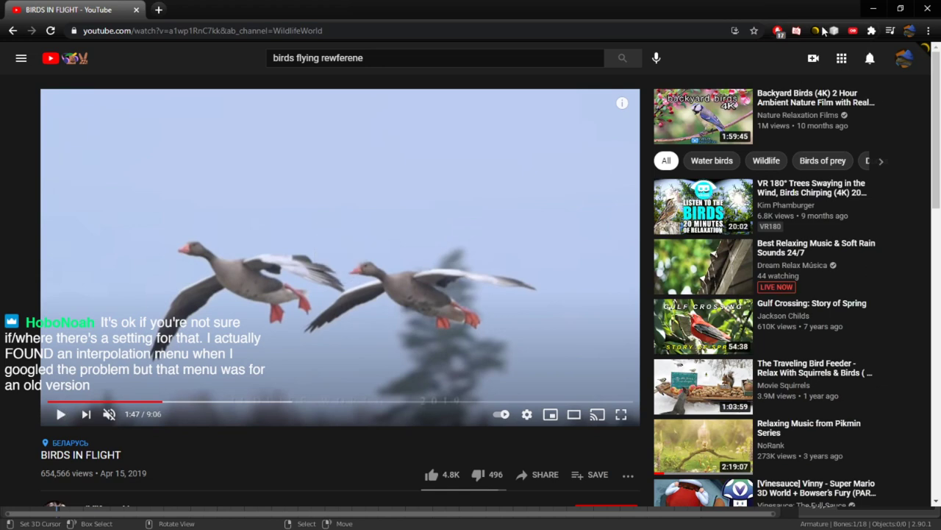
Switch back to Blender, add the right thigh bone to the selection, and choose the transform pivot point for rotating both thighs
{"action": "left_click", "coordinate": [874, 7]}
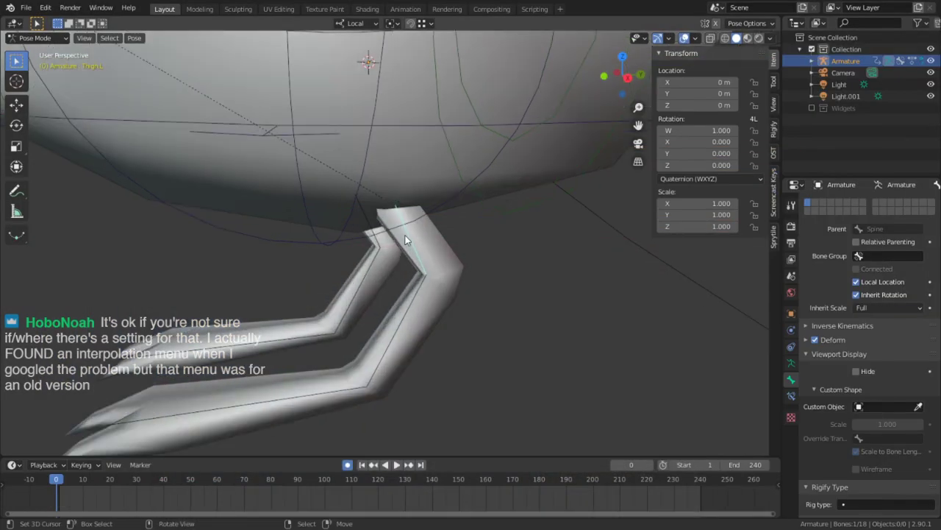
{"action": "left_click", "coordinate": [361, 220], "text": "shift"}
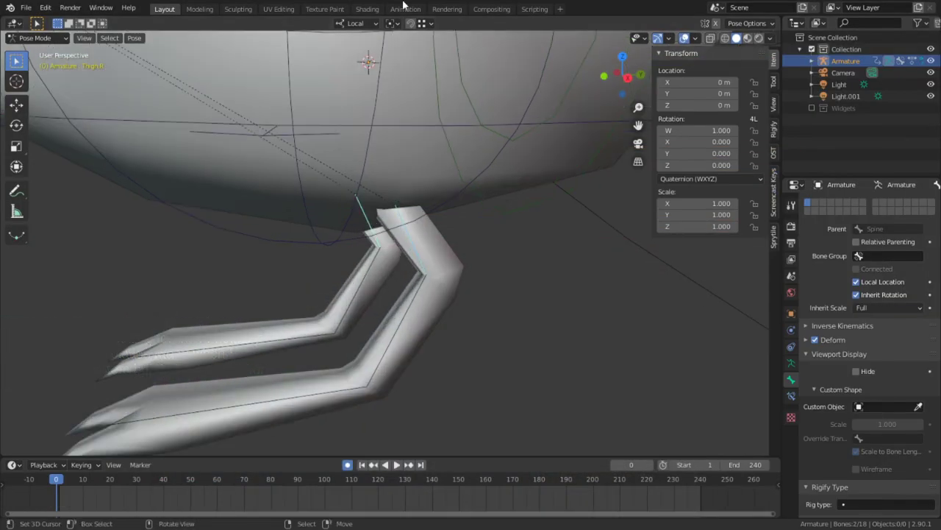
{"action": "left_click", "coordinate": [390, 23]}
{"action": "left_click", "coordinate": [425, 62]}
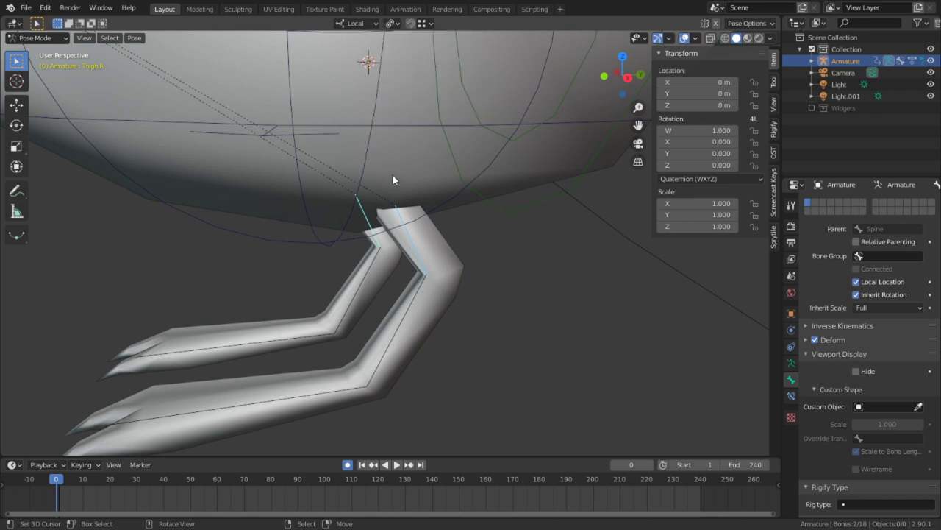
Rotate both thigh bones about their local X axis so the legs swing back under the body at frame 0
{"action": "middle_click_drag", "start_coordinate": [349, 149], "coordinate": [332, 92]}
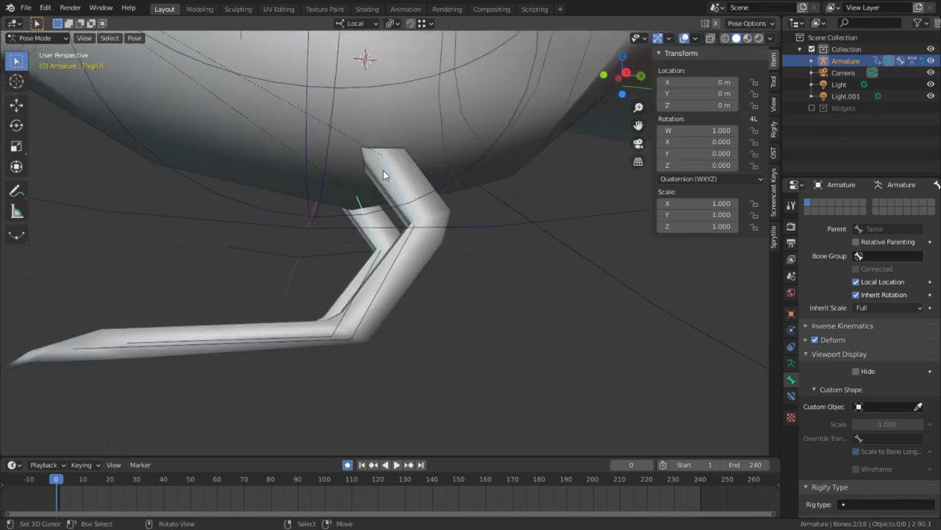
{"action": "key", "text": "r"}
{"action": "key", "text": "x"}
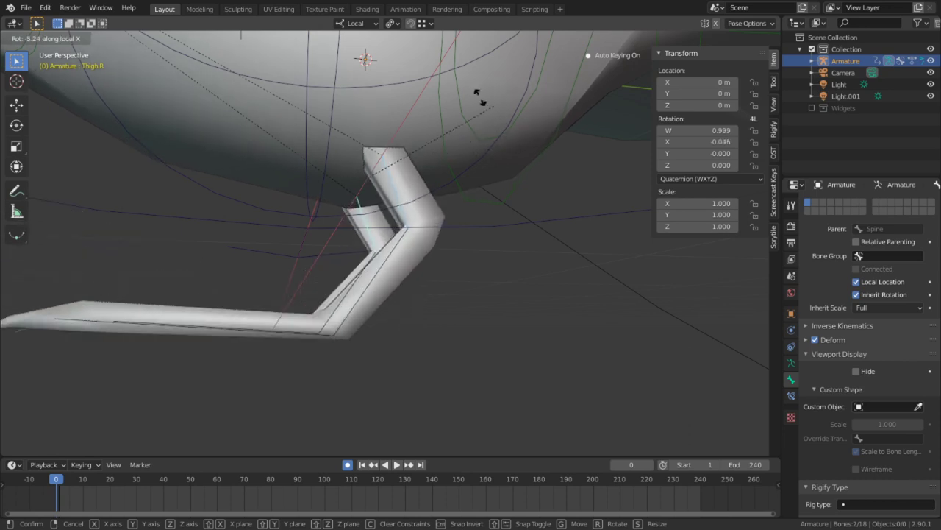
{"action": "left_click", "coordinate": [361, 107]}
Rotate both shin bones about 65.3° on their local X axis to fold the lower legs toward the tail
{"action": "left_click", "coordinate": [467, 206]}
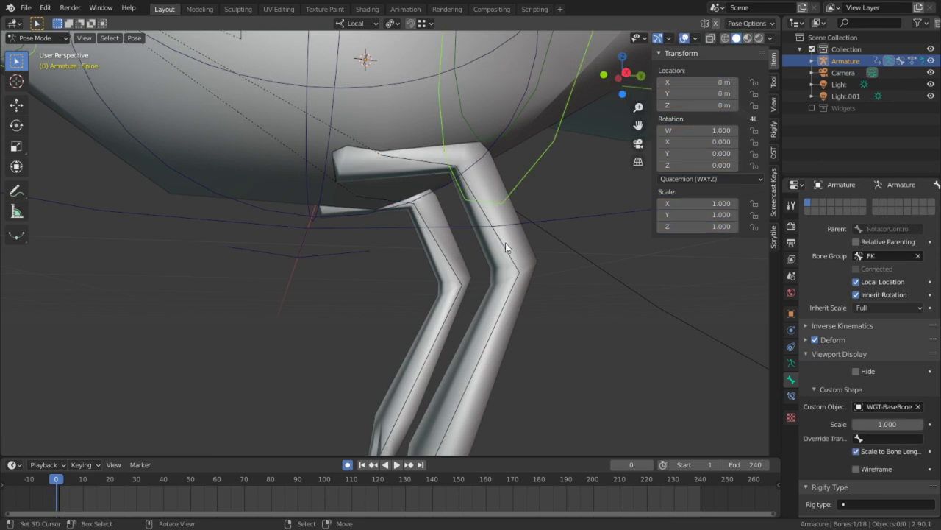
{"action": "key", "text": "r"}
{"action": "key", "text": "x"}
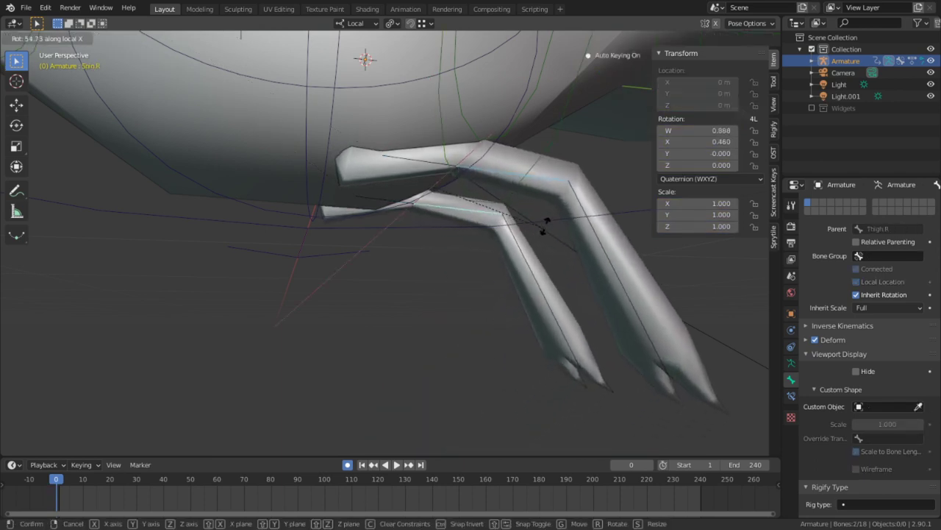
{"action": "left_click", "coordinate": [559, 208]}
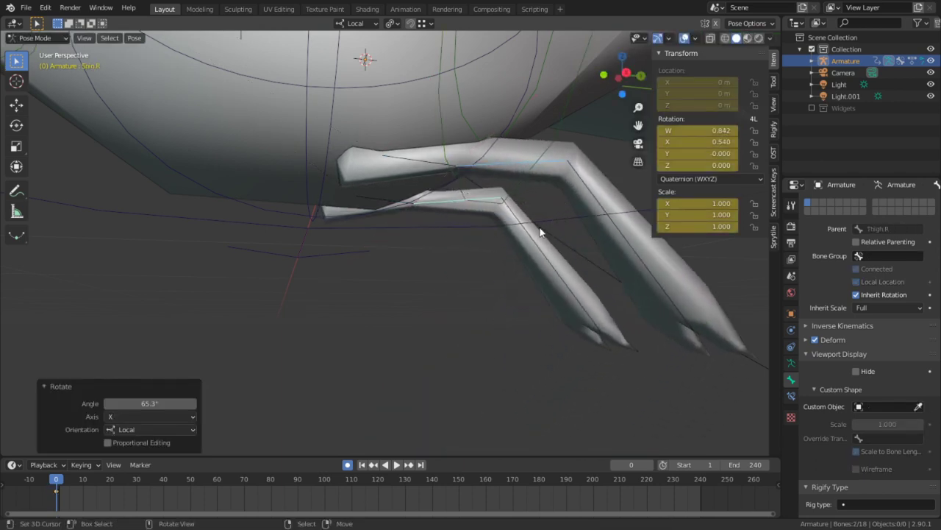
Rotate both foot bones about 33.1° on their local X axis so the feet trail behind the body
{"action": "left_click", "coordinate": [538, 242]}
{"action": "key", "text": "r"}
{"action": "key", "text": "x"}
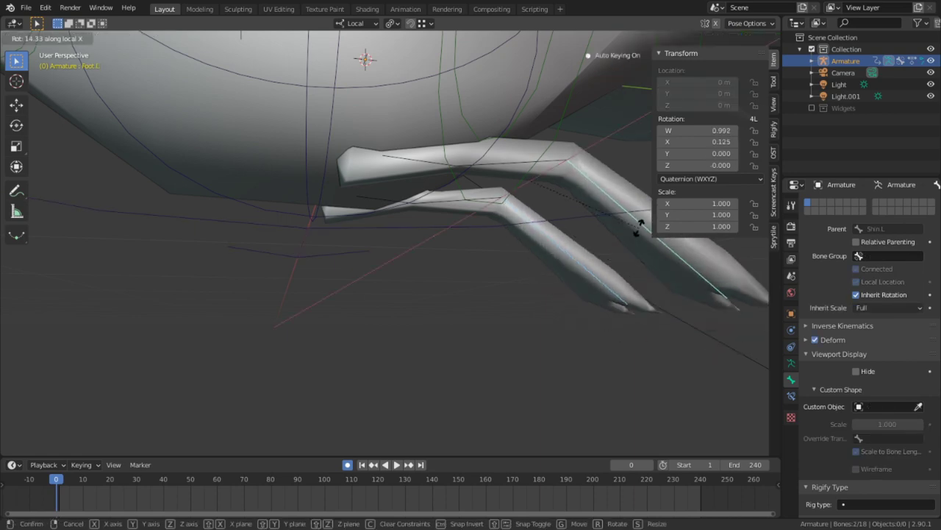
{"action": "left_click", "coordinate": [589, 203]}
Select the tail's base bone and rotate it slightly upward at frame 0
{"action": "scroll", "coordinate": [517, 226], "scroll_direction": "down", "scroll_amount": 5}
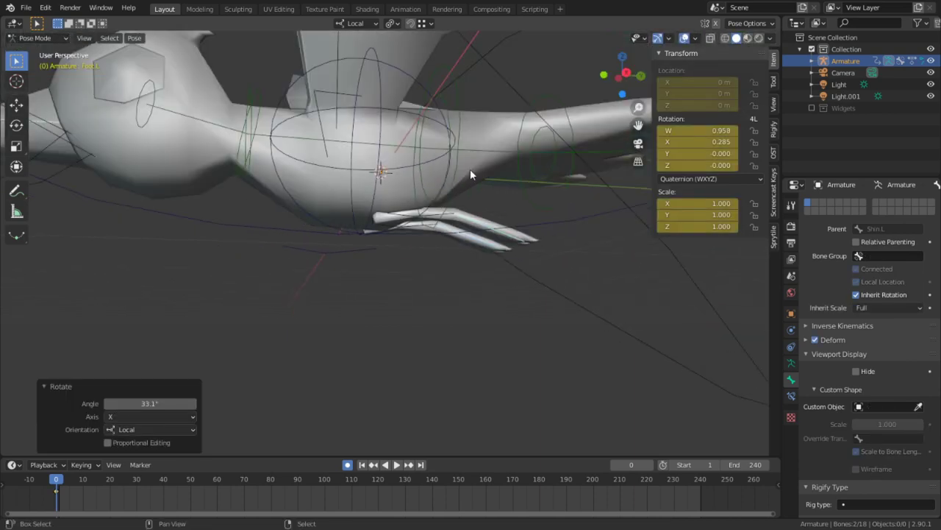
{"action": "middle_click_drag", "start_coordinate": [471, 173], "coordinate": [443, 214]}
{"action": "middle_click_drag", "start_coordinate": [443, 214], "coordinate": [496, 256], "text": "shift"}
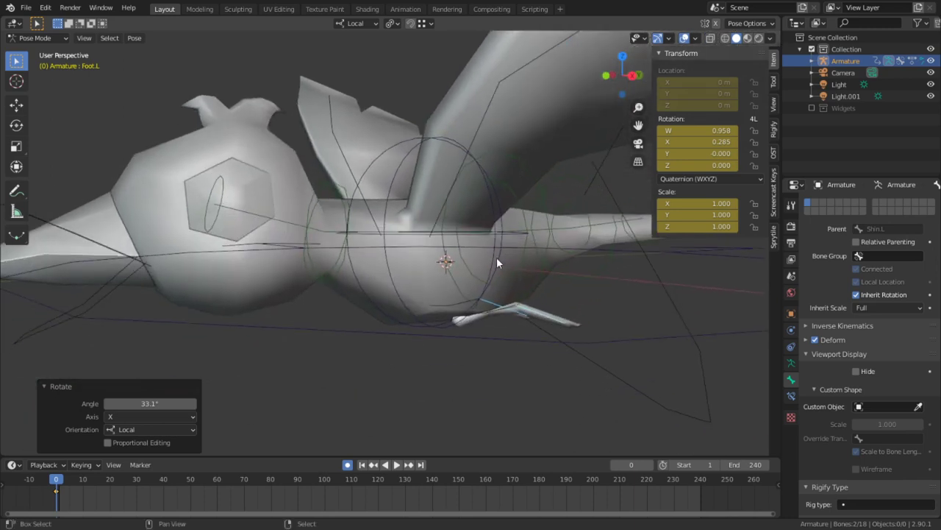
{"action": "scroll", "coordinate": [359, 300], "scroll_direction": "down", "scroll_amount": 3}
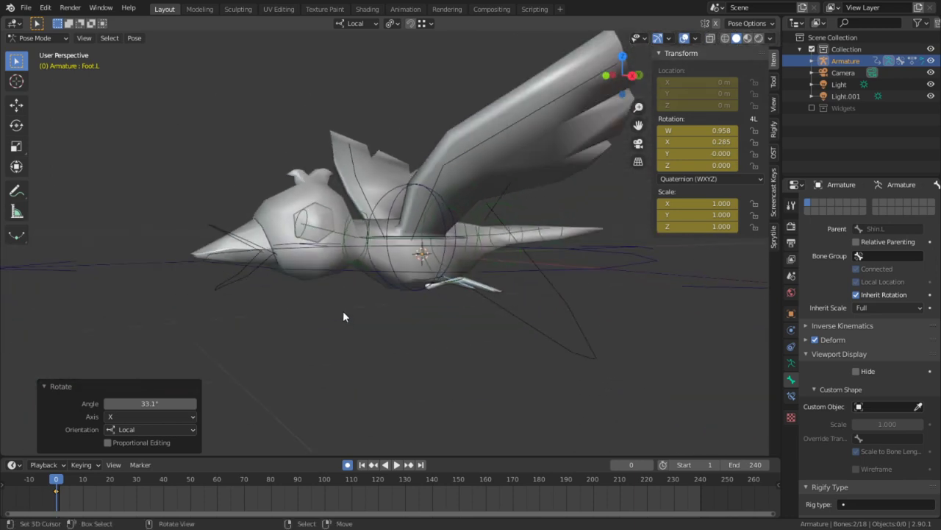
{"action": "middle_click_drag", "start_coordinate": [339, 299], "coordinate": [309, 297], "text": "shift"}
{"action": "middle_click", "coordinate": [497, 218], "text": "alt"}
{"action": "scroll", "coordinate": [449, 273], "scroll_direction": "up", "scroll_amount": 6}
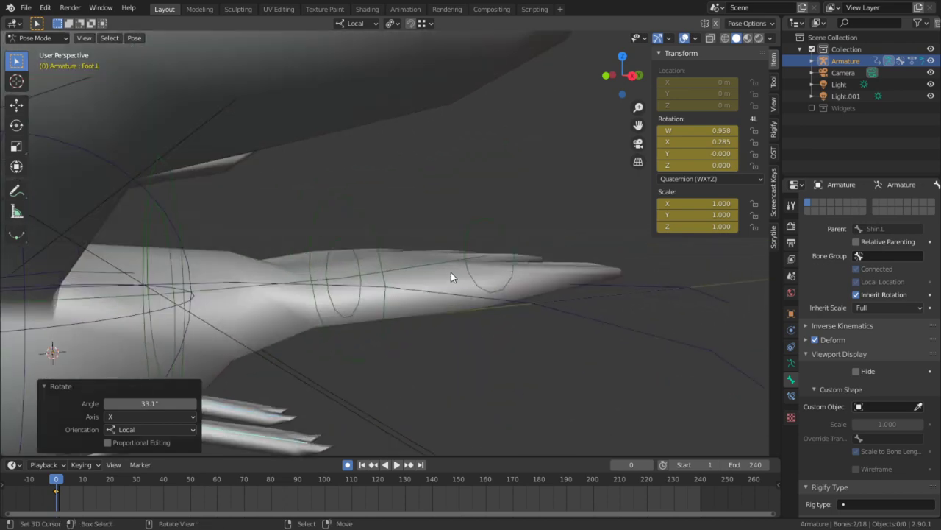
{"action": "scroll", "coordinate": [354, 294], "scroll_direction": "down", "scroll_amount": 2}
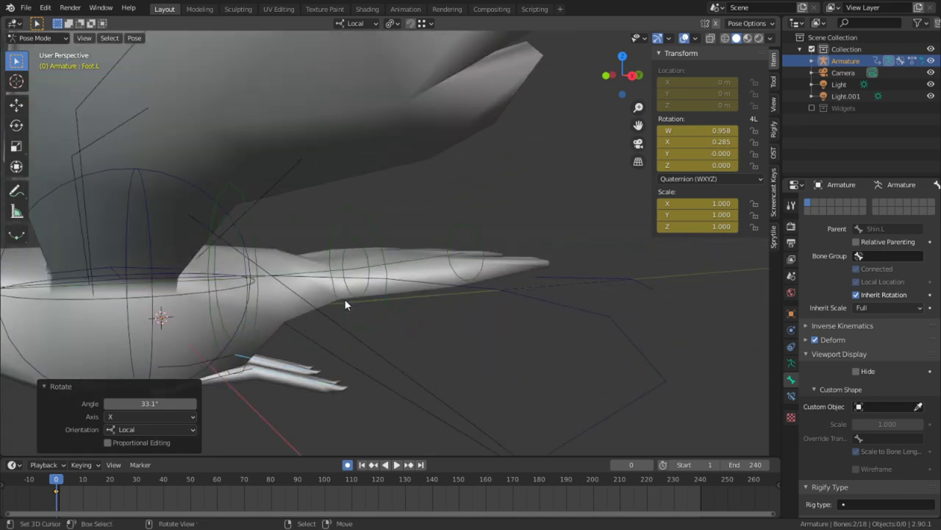
{"action": "right_click", "coordinate": [348, 246]}
{"action": "middle_click_drag", "start_coordinate": [347, 246], "coordinate": [287, 221]}
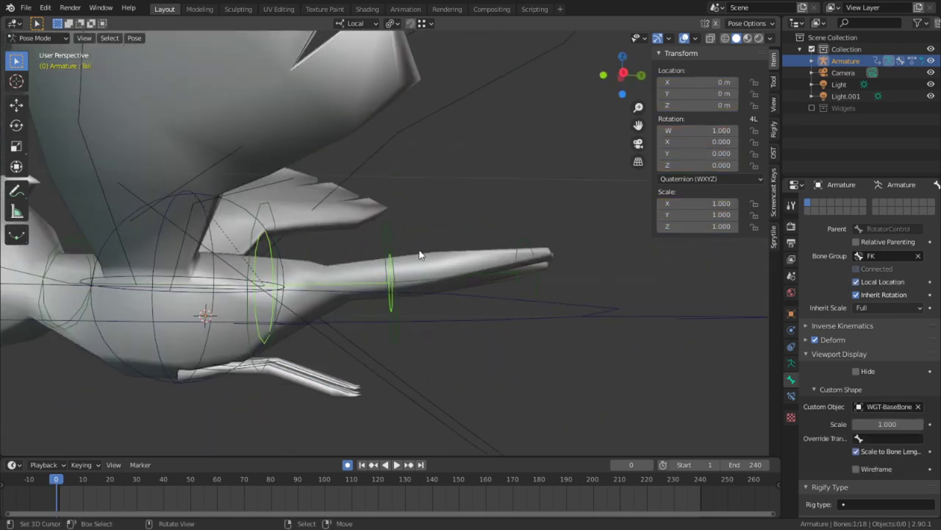
{"action": "middle_click_drag", "start_coordinate": [420, 253], "coordinate": [419, 305]}
{"action": "key", "text": "r"}
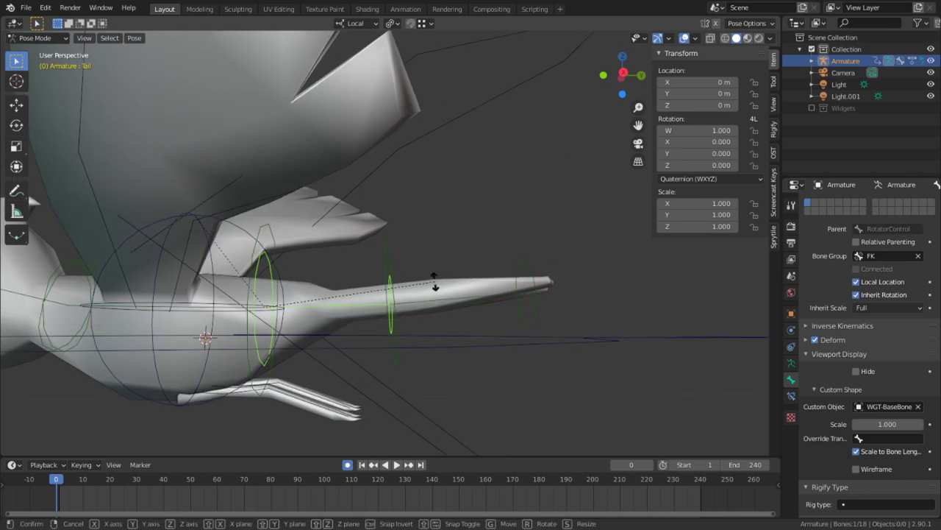
{"action": "left_click", "coordinate": [429, 267]}
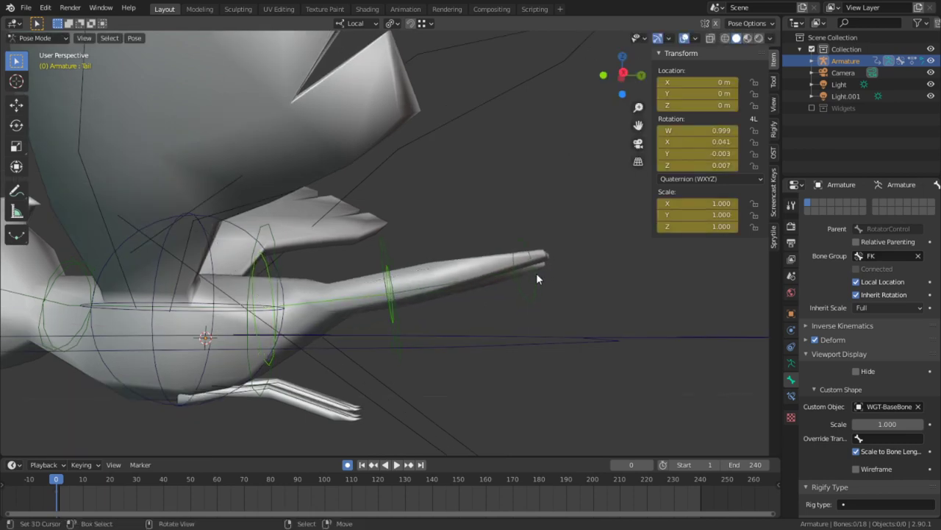
Rotate the second tail bone about -3.8° in the view plane to continue the tail's upward curve
{"action": "right_click", "coordinate": [536, 273]}
{"action": "key", "text": "r"}
{"action": "left_click", "coordinate": [347, 209]}
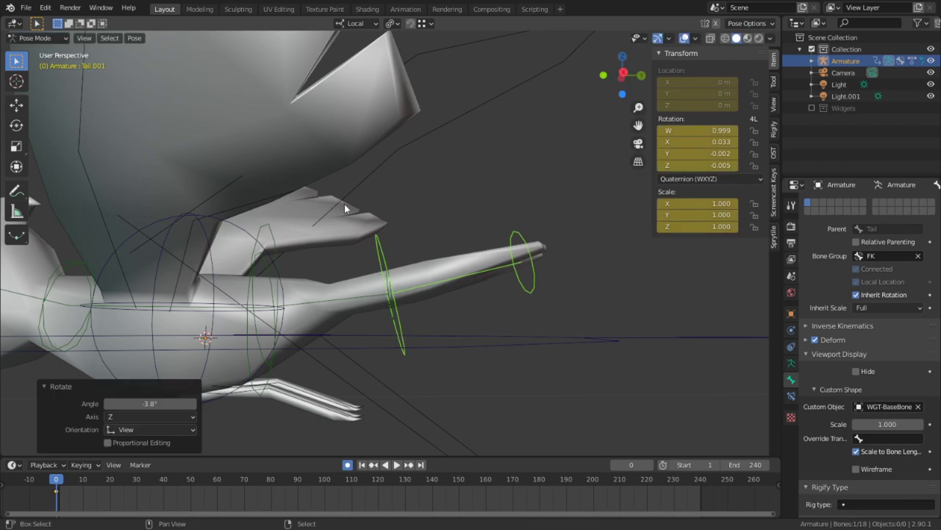
Go to frame 20 and lower the left wing's base bone by rotating it about 77° on local X
{"action": "middle_click_drag", "start_coordinate": [348, 209], "coordinate": [491, 221]}
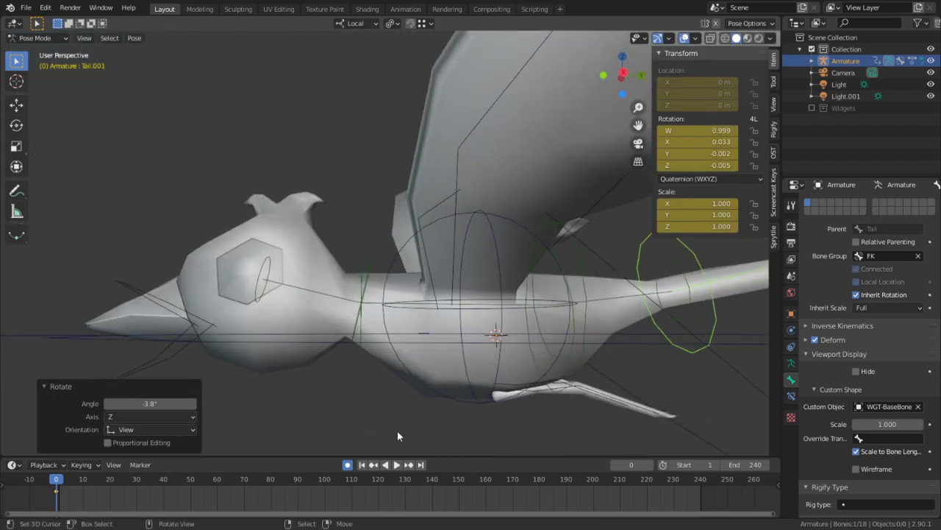
{"action": "left_click", "coordinate": [112, 492]}
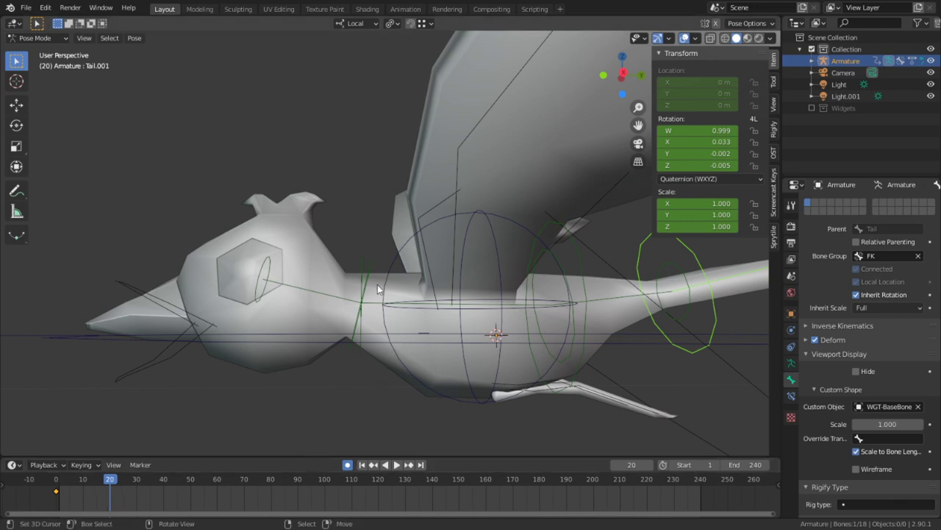
{"action": "left_click", "coordinate": [456, 195]}
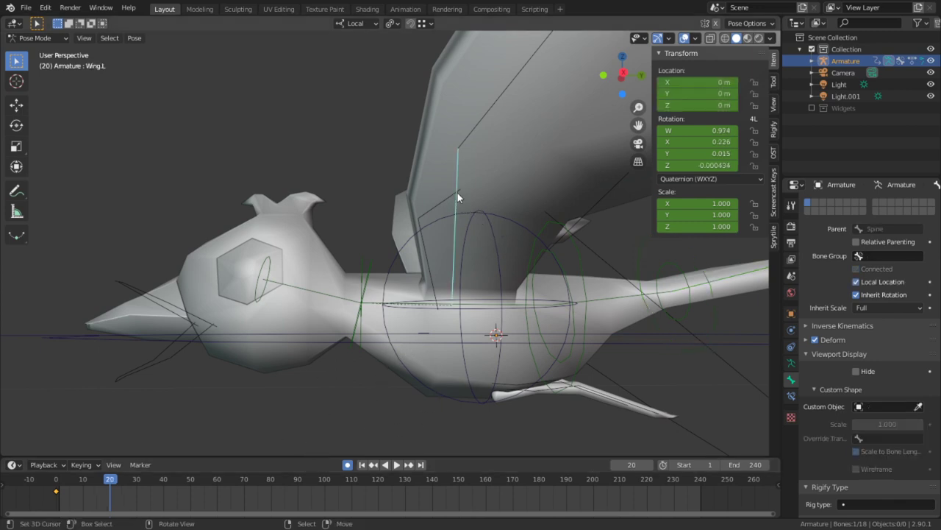
{"action": "key", "text": "KP_3"}
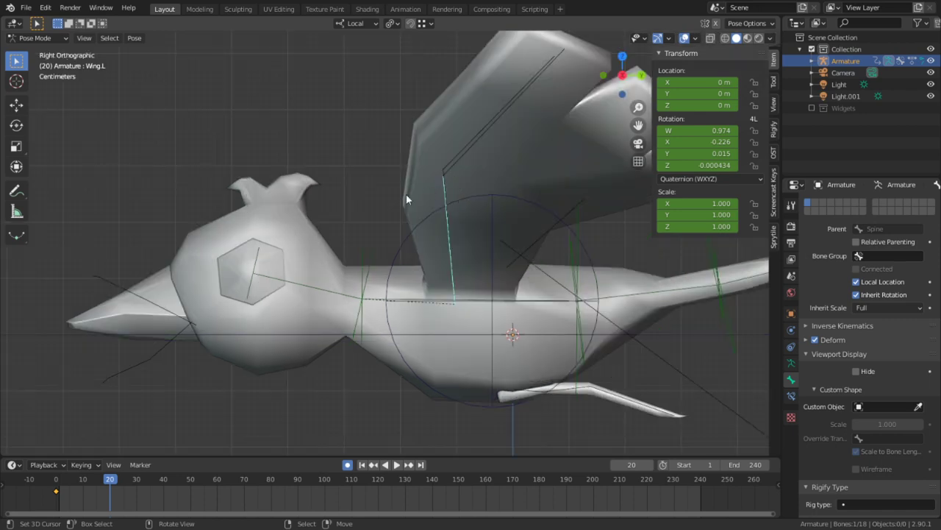
{"action": "key", "text": "KP_1"}
{"action": "key", "text": "r"}
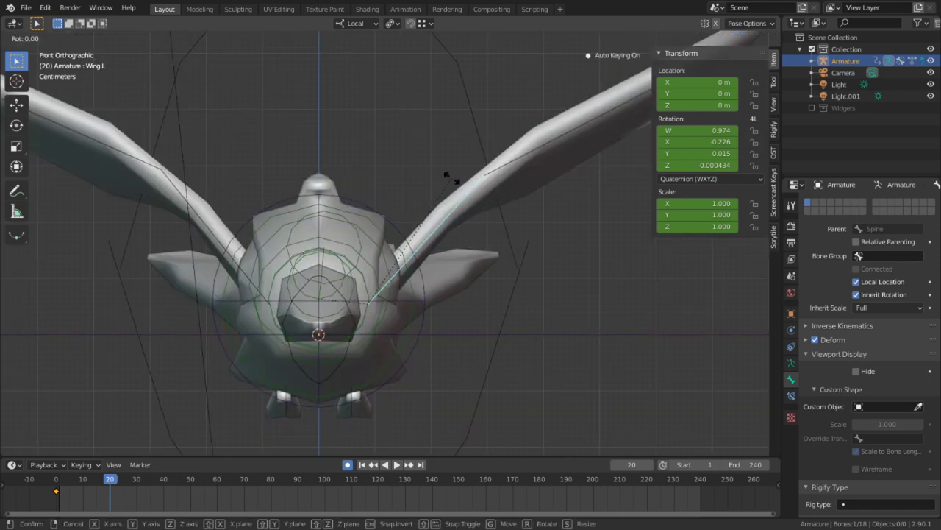
{"action": "key", "text": "x"}
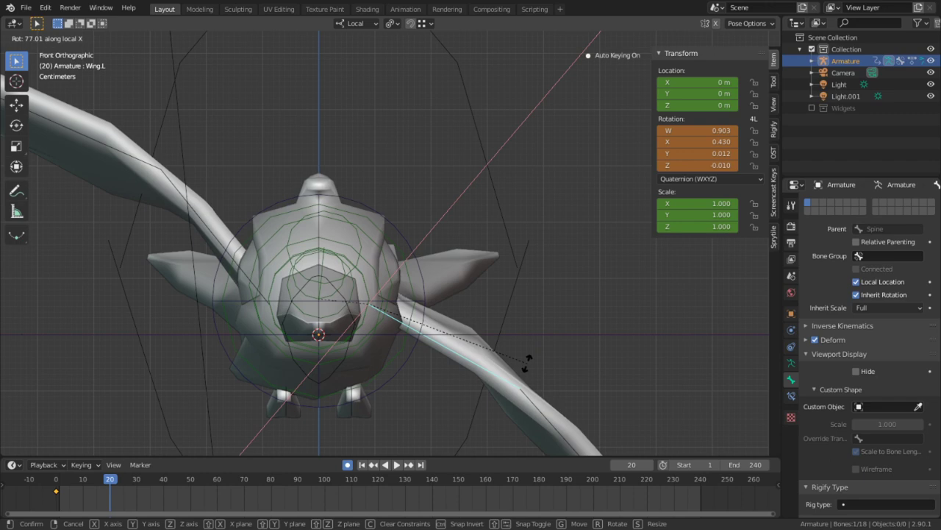
{"action": "left_click", "coordinate": [527, 362]}
Twist the left wing's base bone about 23.6° on local Y and swing it about 31.7° on local Z
{"action": "middle_click_drag", "start_coordinate": [490, 357], "coordinate": [316, 309]}
{"action": "key", "text": "r"}
{"action": "key", "text": "y"}
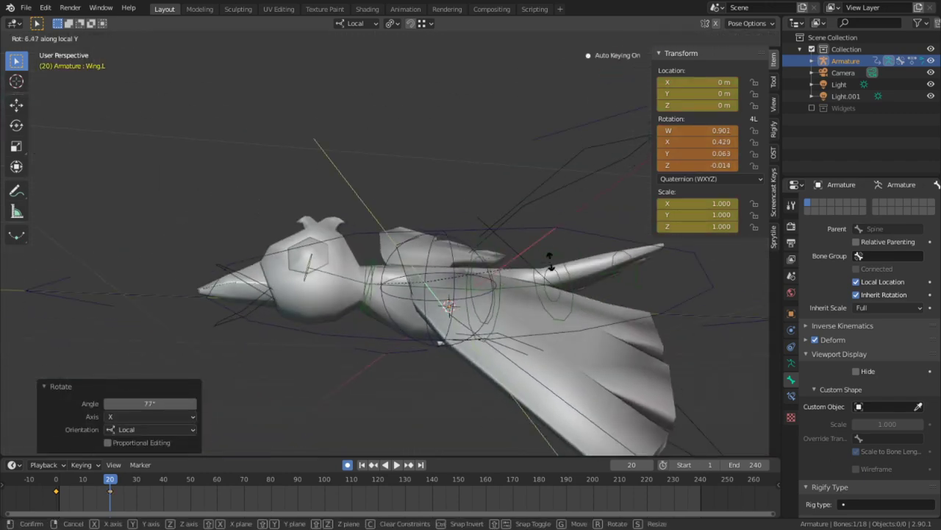
{"action": "left_click", "coordinate": [542, 237]}
{"action": "key", "text": "r"}
{"action": "key", "text": "z"}
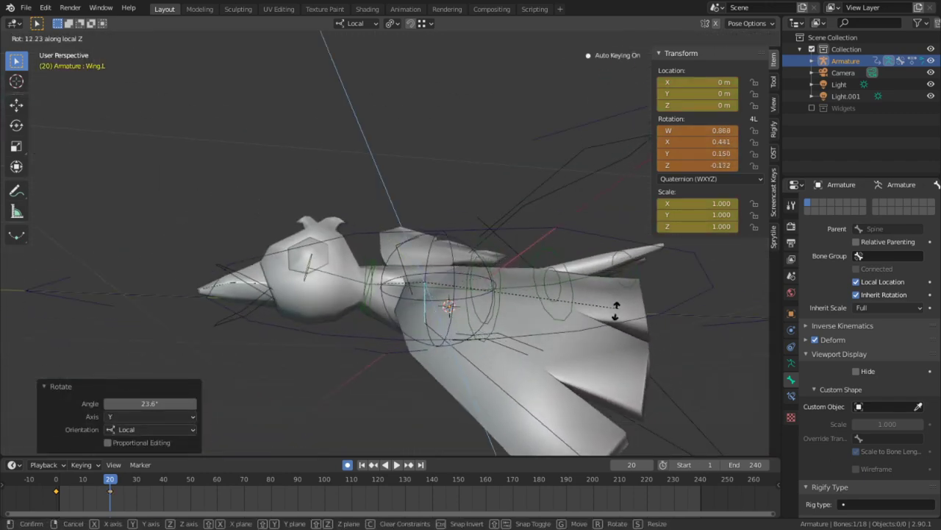
{"action": "left_click", "coordinate": [535, 336]}
Bend the left wing's outer bone downward by rotating it 37° about its local X axis
{"action": "middle_click_drag", "start_coordinate": [536, 336], "coordinate": [361, 371]}
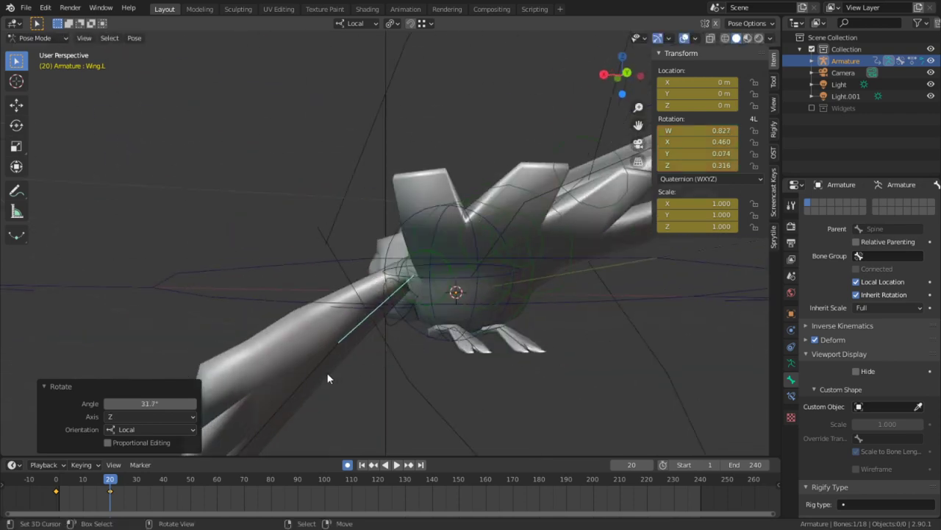
{"action": "left_click", "coordinate": [327, 372]}
{"action": "type", "text": "rx37"}
{"action": "key", "text": "Return"}
{"action": "middle_click_drag", "start_coordinate": [340, 371], "coordinate": [614, 351]}
{"action": "scroll", "coordinate": [539, 335], "scroll_direction": "down", "scroll_amount": 2}
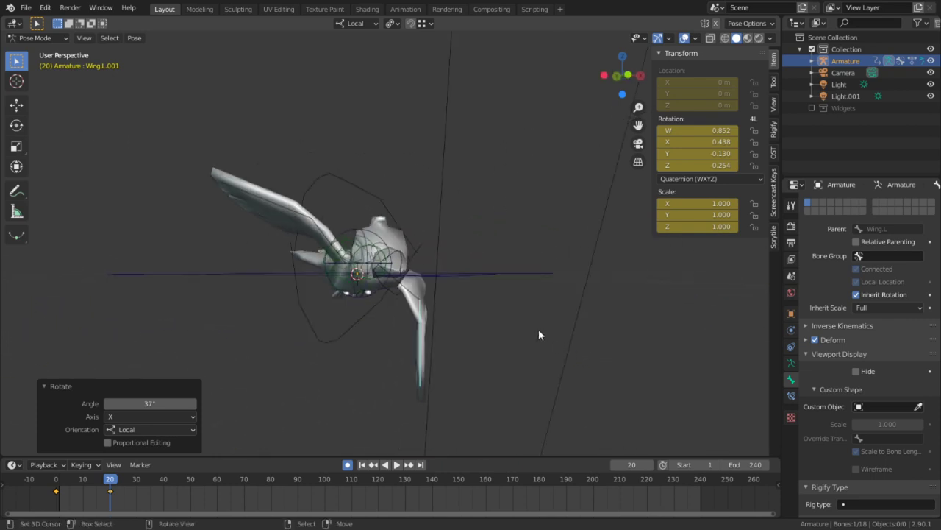
Lower the right wing's base bone at frame 20 by rotating it about 99.8° on local X in front view
{"action": "left_click", "coordinate": [339, 243]}
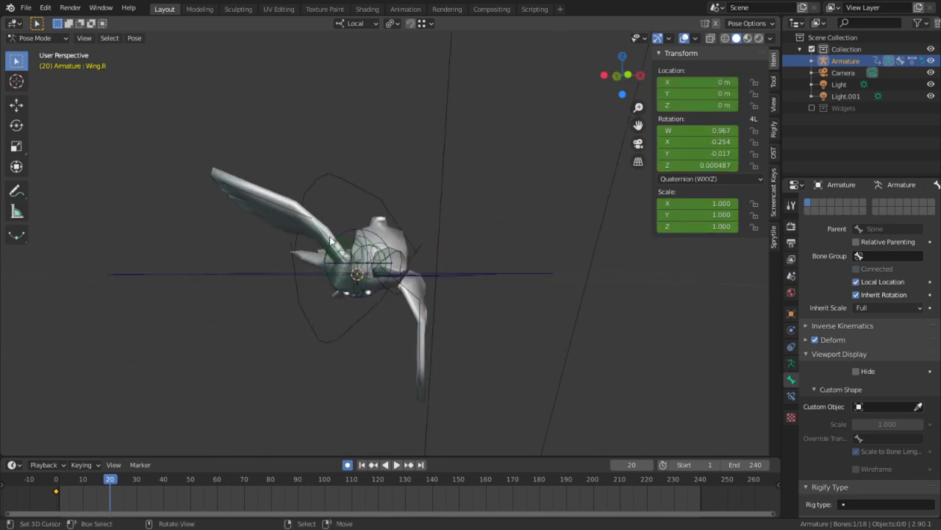
{"action": "key", "text": "KP_1"}
{"action": "key", "text": "r"}
{"action": "key", "text": "x"}
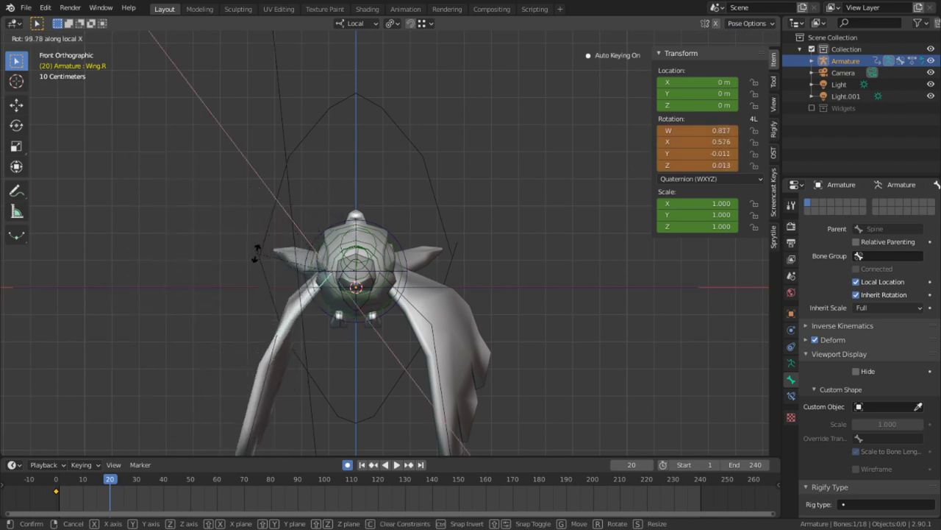
{"action": "left_click", "coordinate": [257, 254]}
Twist the right wing's base bone in the negative direction about its local Y axis
{"action": "middle_click_drag", "start_coordinate": [259, 255], "coordinate": [314, 326]}
{"action": "key", "text": "r"}
{"action": "key", "text": "y"}
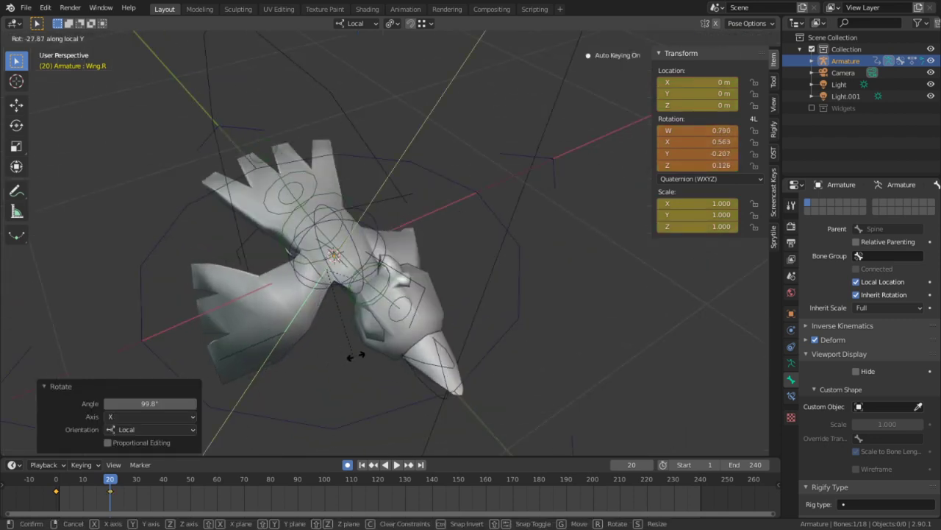
{"action": "left_click", "coordinate": [352, 358]}
Bend the right wing's outer bone downward by rotating it about 20.9° on its local X axis
{"action": "middle_click_drag", "start_coordinate": [351, 357], "coordinate": [716, 369]}
{"action": "left_click", "coordinate": [262, 369]}
{"action": "key", "text": "r"}
{"action": "key", "text": "x"}
{"action": "left_click", "coordinate": [274, 373]}
Rotate the right wing's base bone about 38.5° in the side view to align it with the left wing
{"action": "key", "text": "KP_1"}
{"action": "key", "text": "KP_3"}
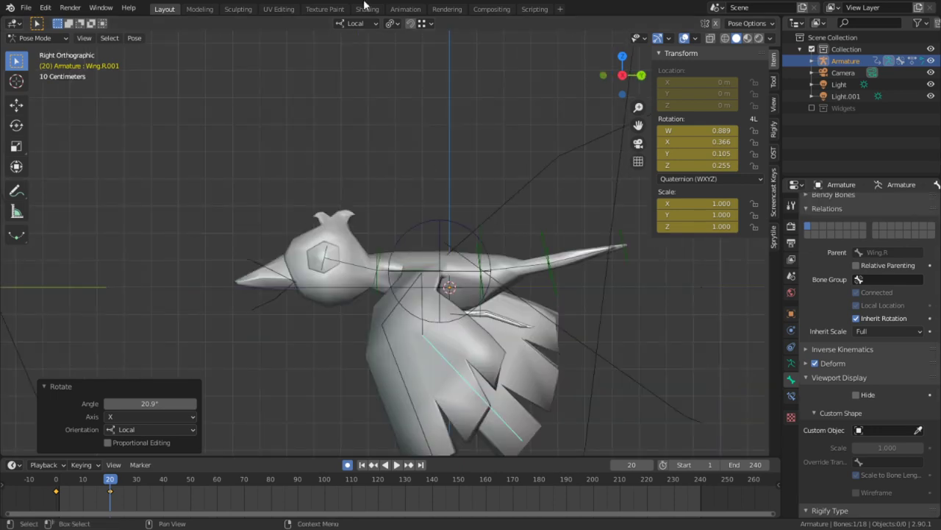
{"action": "left_click", "coordinate": [424, 302]}
{"action": "key", "text": "r"}
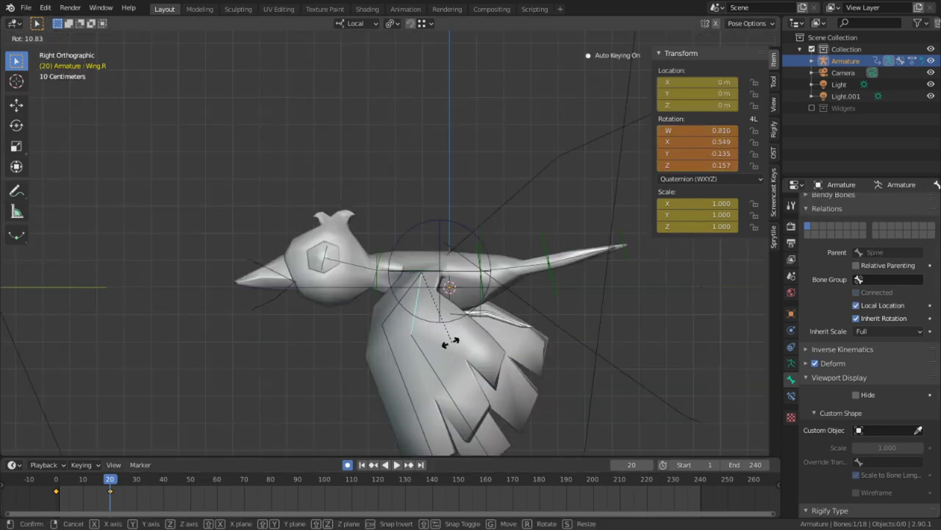
{"action": "left_click", "coordinate": [247, 338]}
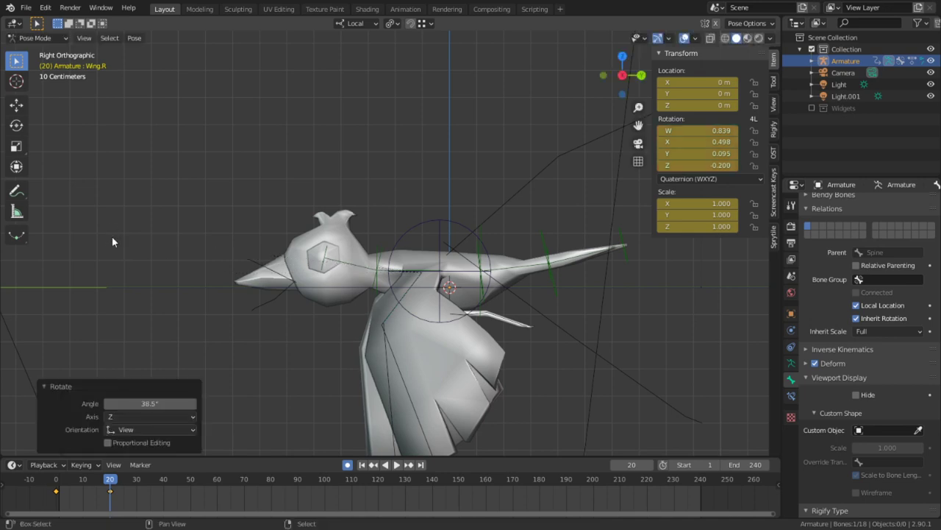
Rotate the right wing's outer bone about -15.6° in the side view to match the left wing's outer section
{"action": "left_click", "coordinate": [377, 398]}
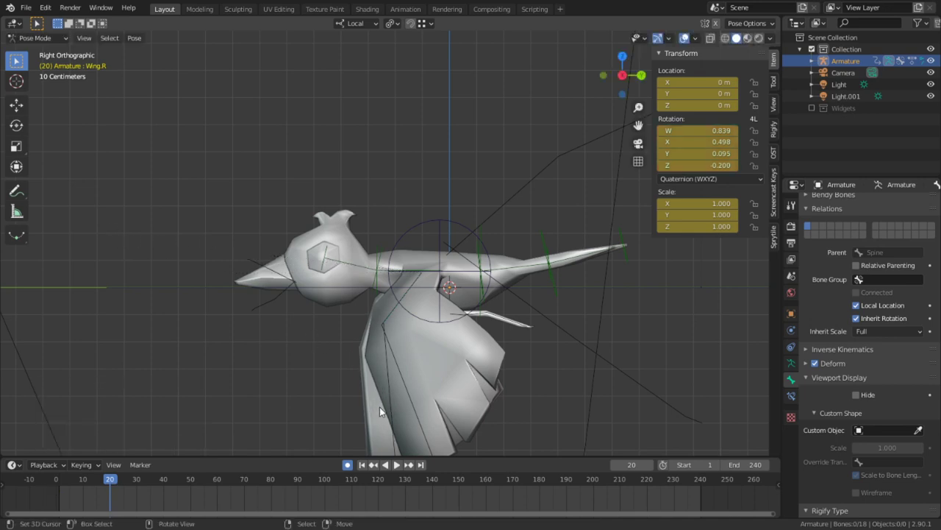
{"action": "left_click", "coordinate": [381, 407]}
{"action": "key", "text": "r"}
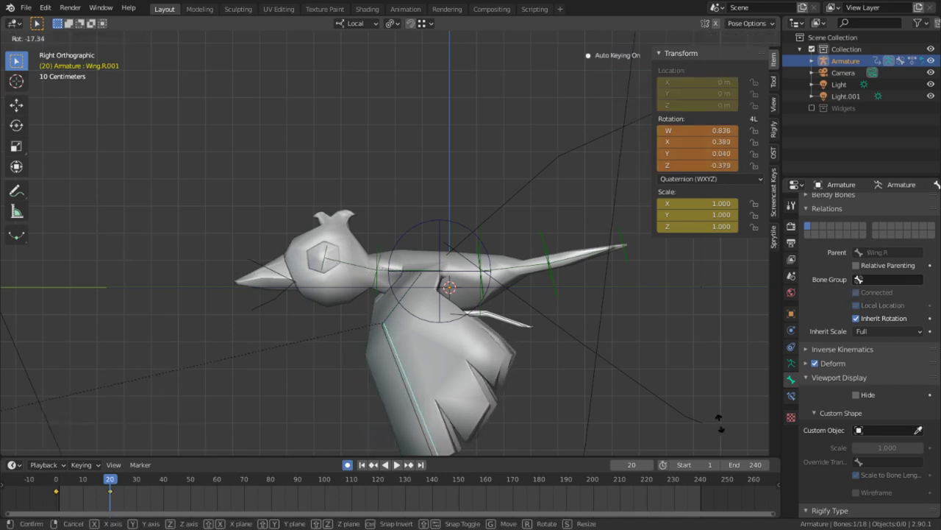
{"action": "left_click", "coordinate": [597, 361]}
Twist the right wing's base bone about -17° around its local Y axis at frame 20
{"action": "key", "text": "KP_1"}
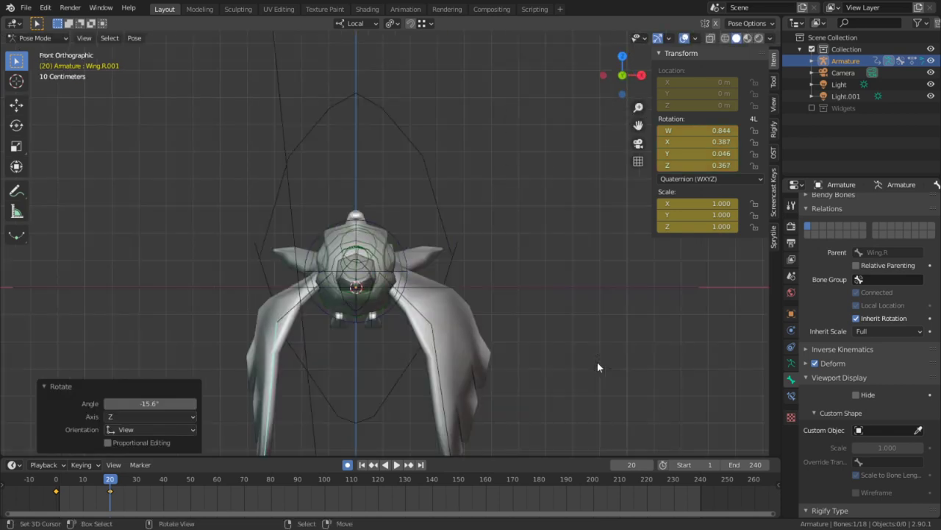
{"action": "left_click", "coordinate": [285, 308]}
{"action": "key", "text": "r"}
{"action": "key", "text": "y"}
{"action": "key", "text": "y"}
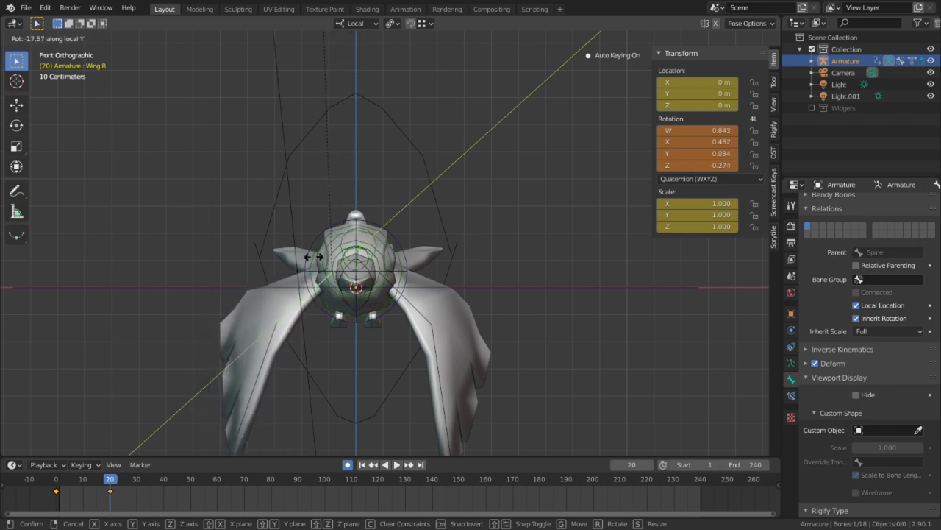
{"action": "left_click", "coordinate": [388, 261]}
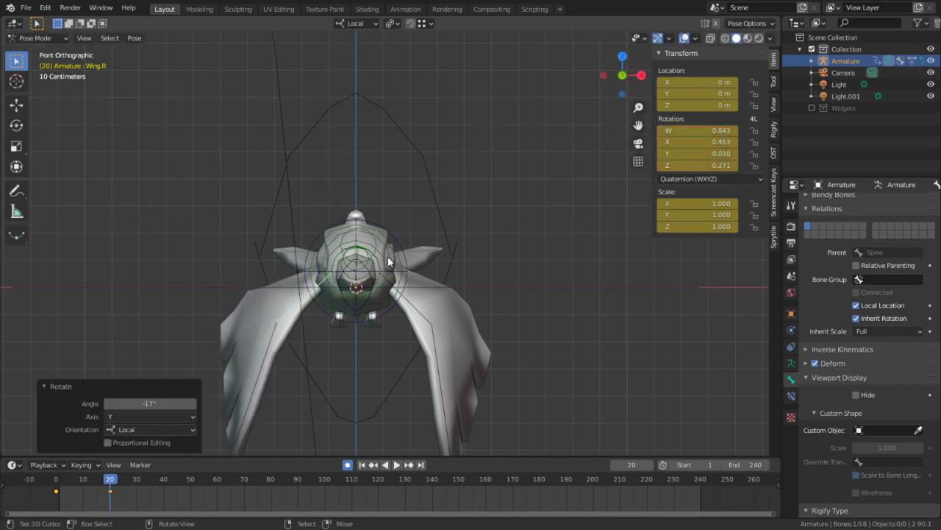
Rotate the right wing's outer bone about 10.9° in the side view to line it up with the left wing
{"action": "left_click", "coordinate": [417, 318]}
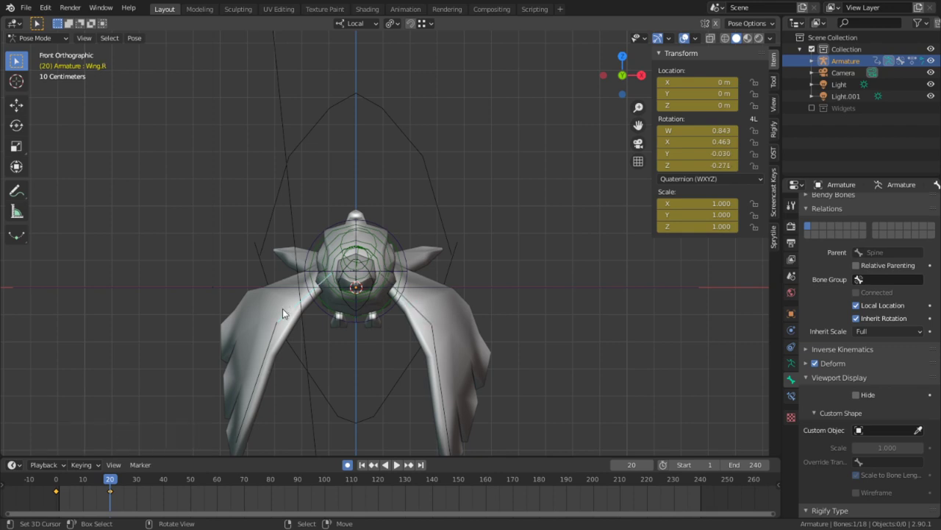
{"action": "left_click", "coordinate": [261, 367]}
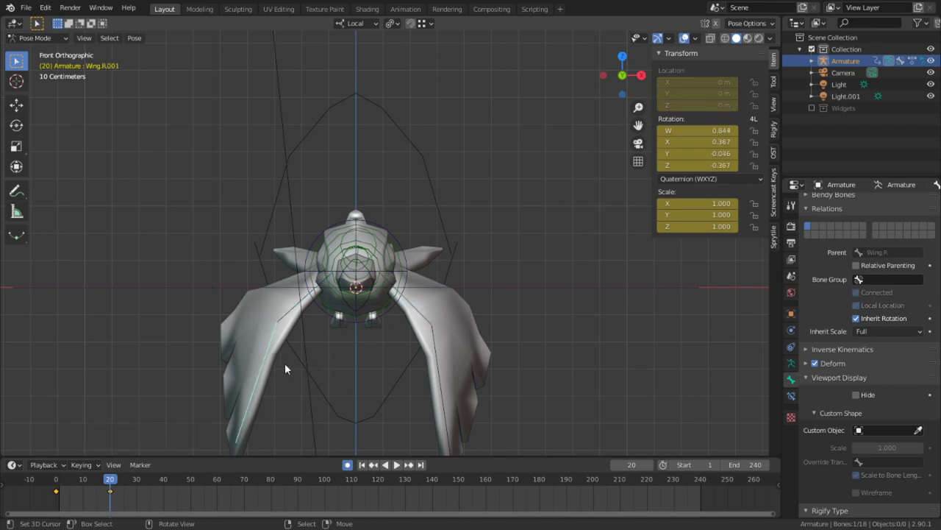
{"action": "key", "text": "KP_3"}
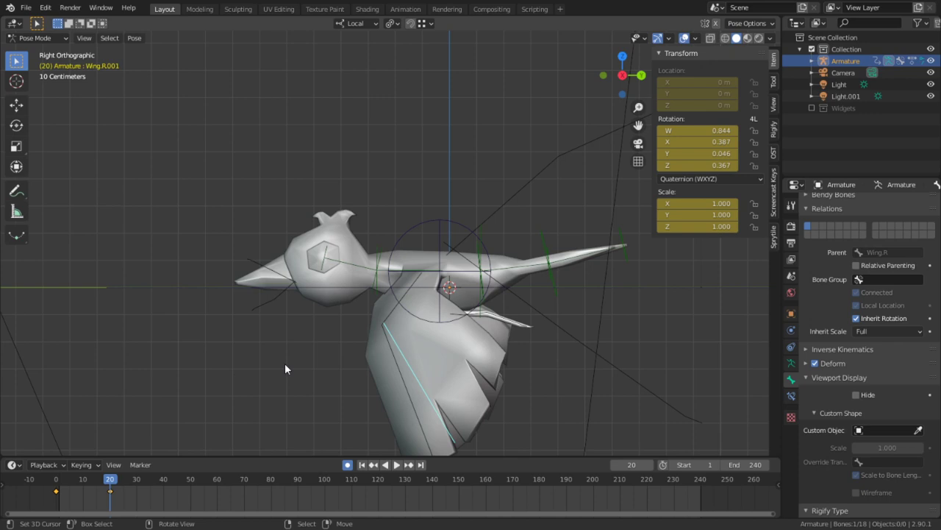
{"action": "key", "text": "r"}
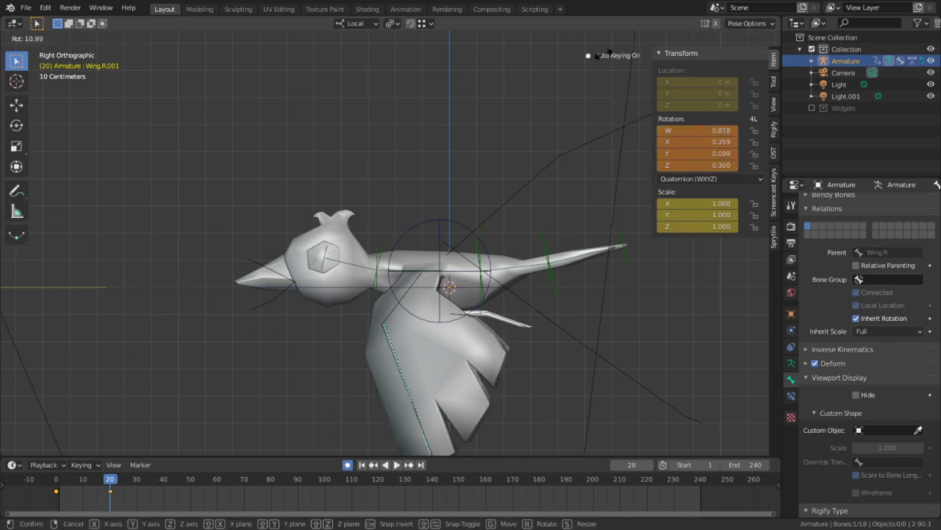
{"action": "left_click", "coordinate": [478, 50]}
Try copying the selected bone's raised-wing keyframe from frame 0 to frame 40 and play the result
{"action": "scroll", "coordinate": [387, 223], "scroll_direction": "down", "scroll_amount": 2}
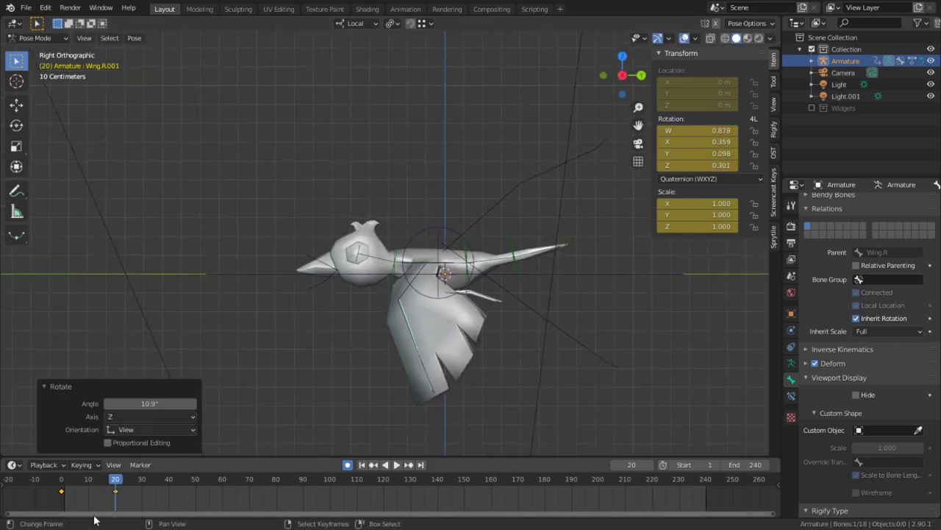
{"action": "scroll", "coordinate": [91, 508], "scroll_direction": "left", "scroll_amount": 3, "text": "ctrl"}
{"action": "left_click_drag", "start_coordinate": [92, 508], "coordinate": [112, 480]}
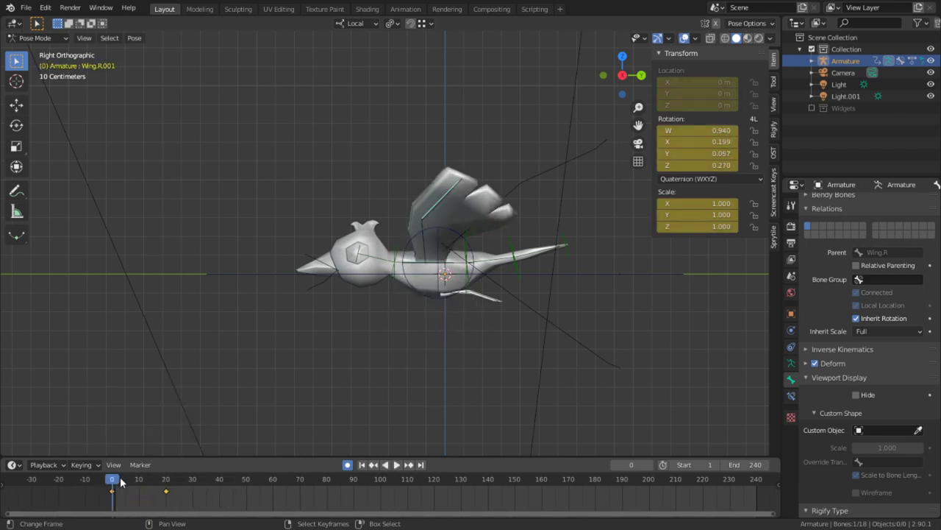
{"action": "key", "text": "shift+d"}
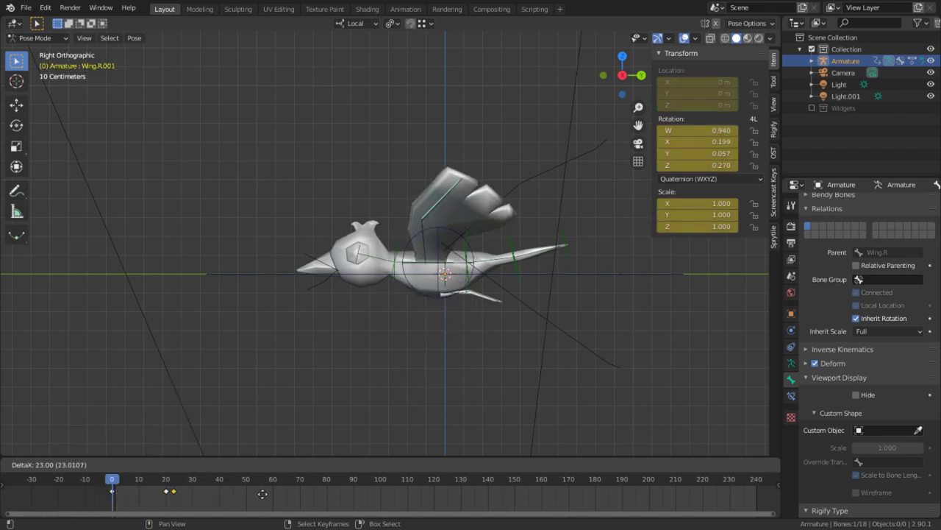
{"action": "right_click", "coordinate": [298, 493]}
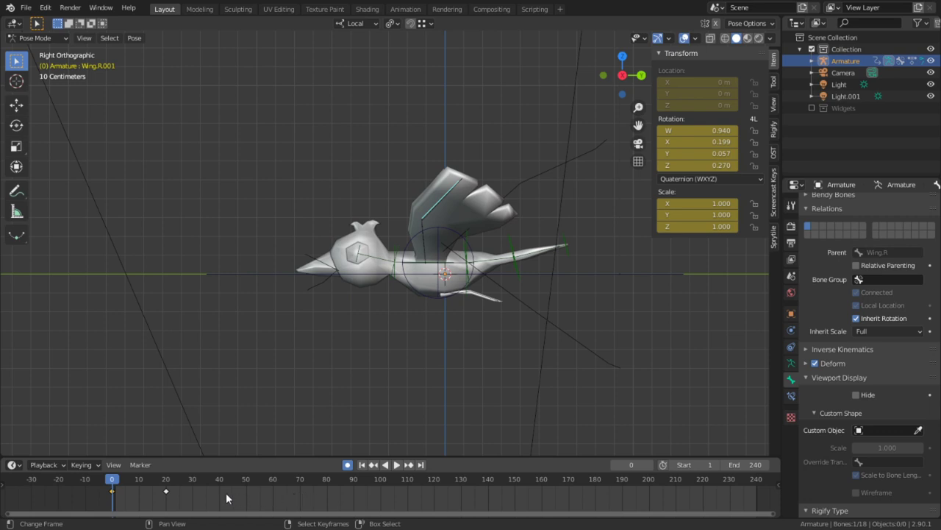
{"action": "key", "text": "g"}
{"action": "left_click", "coordinate": [146, 495]}
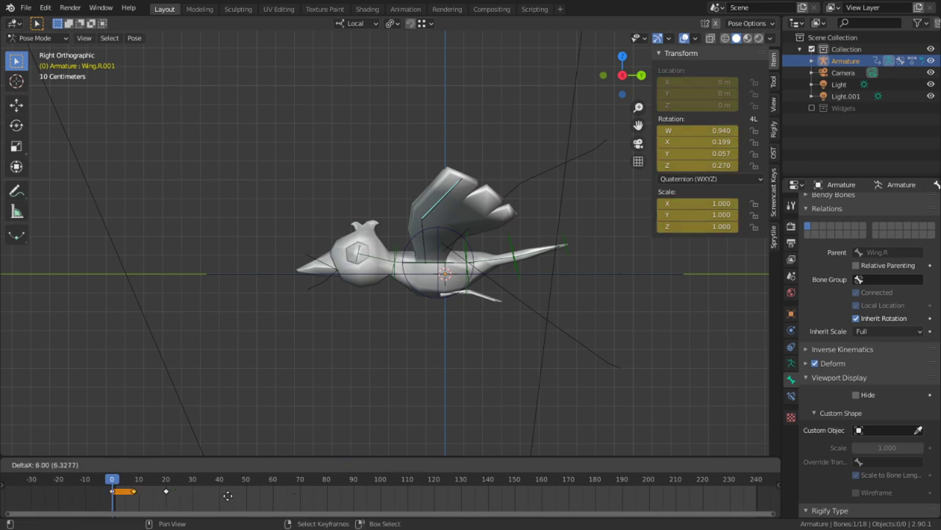
{"action": "left_click", "coordinate": [303, 498]}
{"action": "key", "text": "space"}
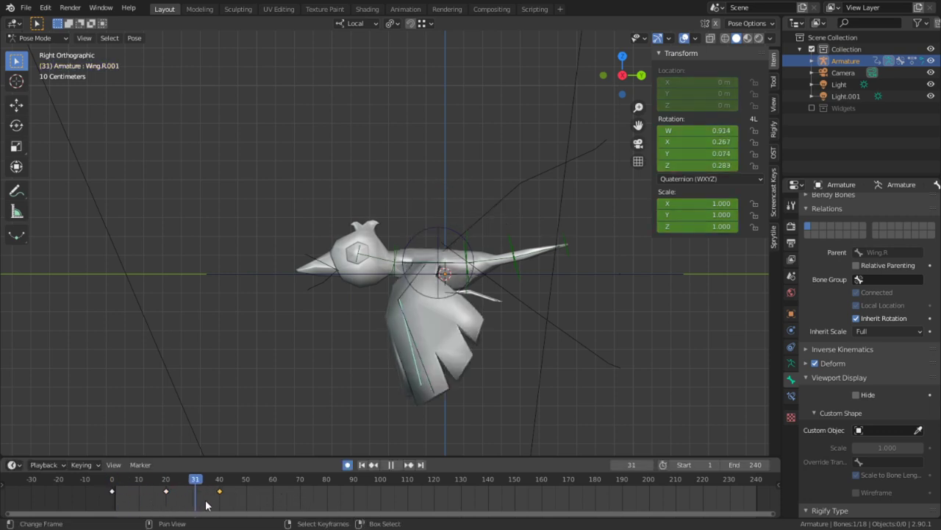
{"action": "key", "text": "shift+Left"}
{"action": "key", "text": "space"}
Select all bones and duplicate their raised-wing keyframes from frame 0 to frame 40
{"action": "key", "text": "a"}
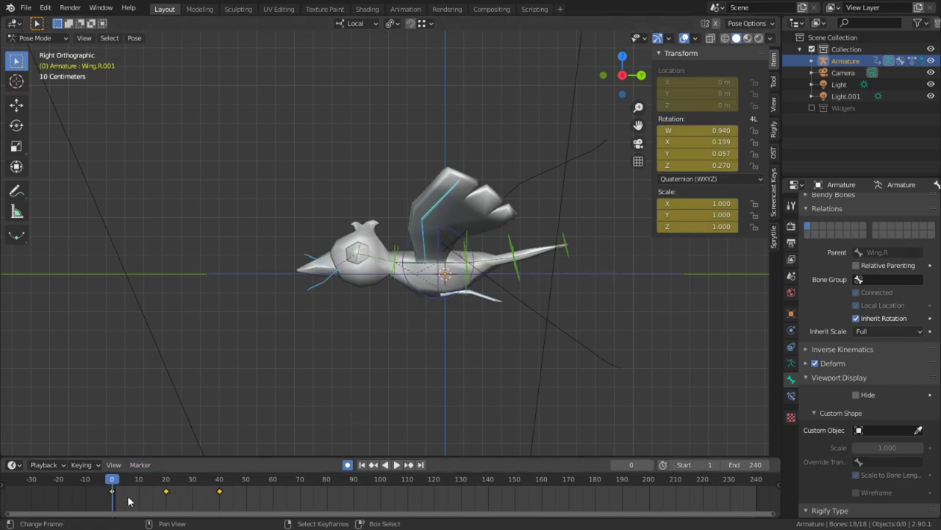
{"action": "key", "text": "g"}
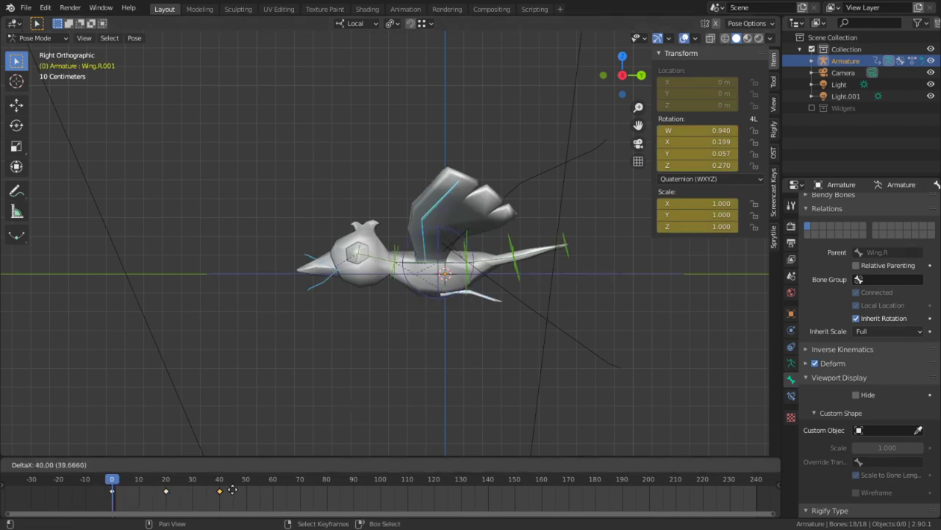
{"action": "left_click", "coordinate": [232, 490]}
Play the animation from frame 0 and check the wing flap from a perspective angle
{"action": "left_click_drag", "start_coordinate": [133, 495], "coordinate": [112, 492]}
{"action": "key", "text": "space"}
{"action": "middle_click_drag", "start_coordinate": [146, 370], "coordinate": [319, 333]}
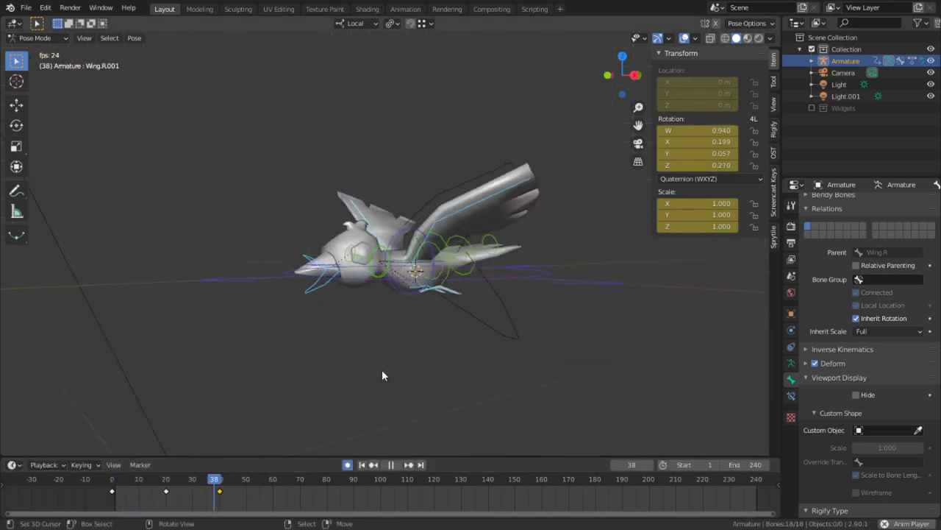
{"action": "key", "text": "space"}
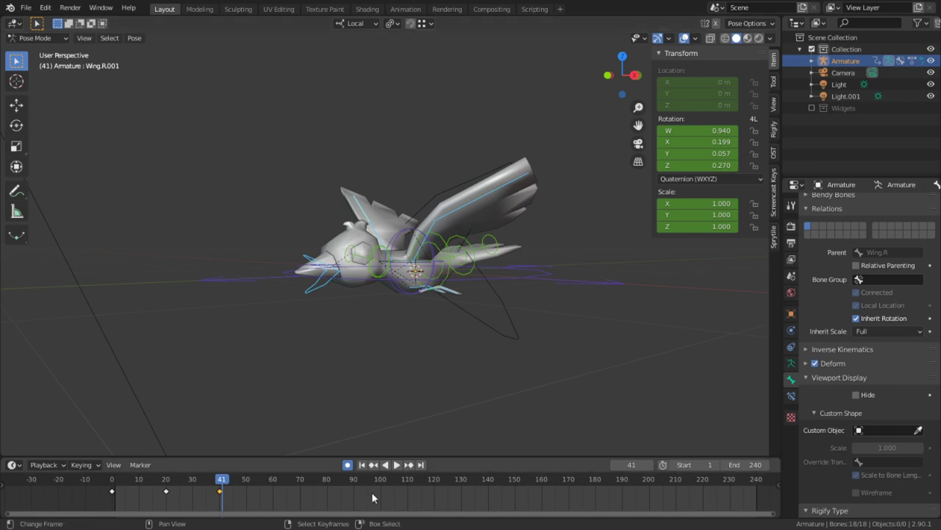
Set the animation's end frame to 40 to match the last keyframe
{"action": "left_click_drag", "start_coordinate": [218, 496], "coordinate": [98, 494]}
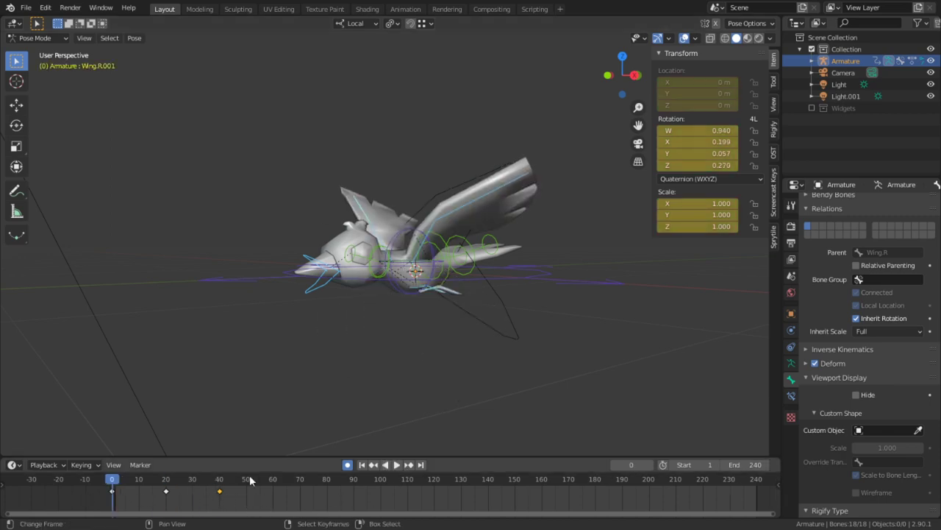
{"action": "left_click", "coordinate": [214, 493]}
{"action": "left_click", "coordinate": [758, 465]}
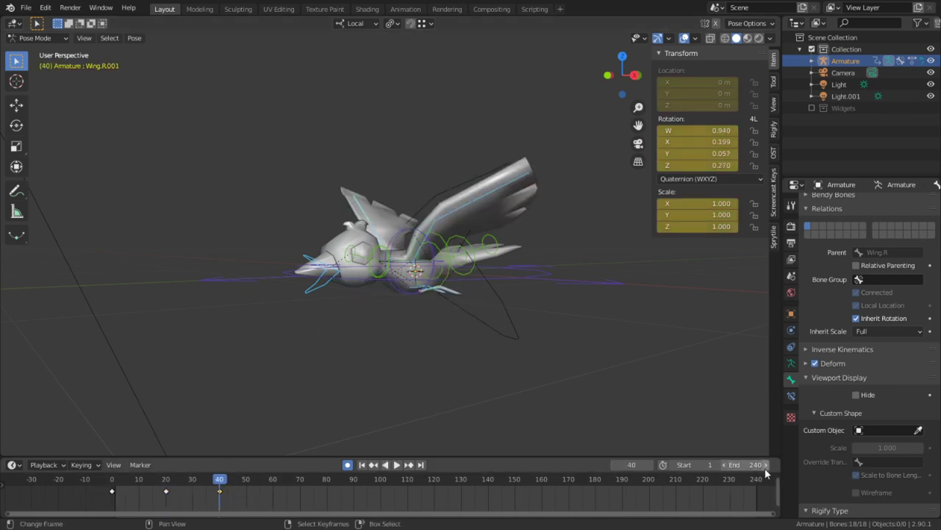
{"action": "type", "text": "40"}
{"action": "key", "text": "Return"}
Play the looping flap with the viewport overlays hidden and examine the bird from several angles
{"action": "key", "text": "space"}
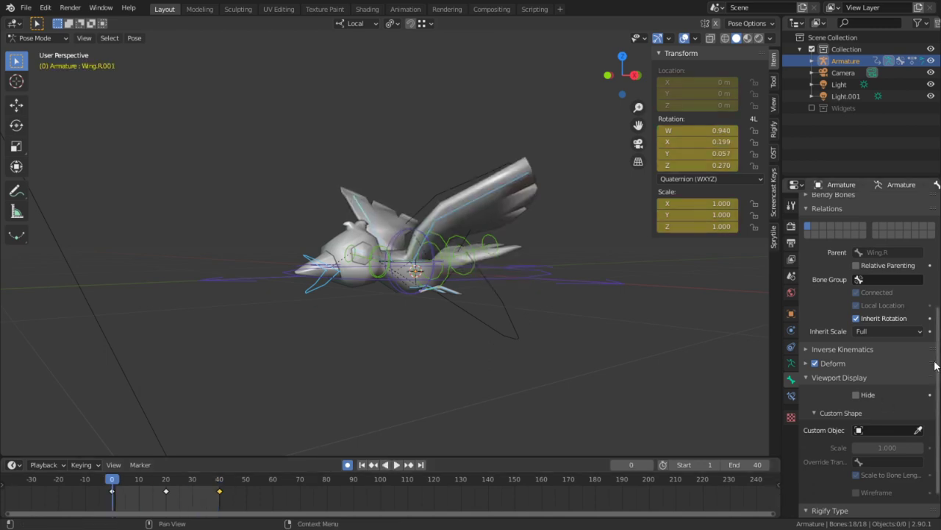
{"action": "scroll", "coordinate": [571, 303], "scroll_direction": "up", "scroll_amount": 5}
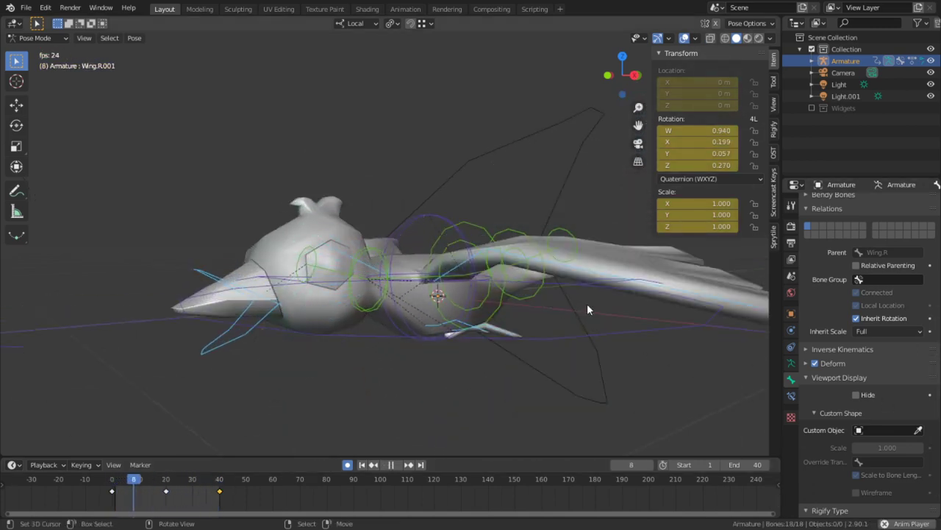
{"action": "left_click", "coordinate": [687, 37]}
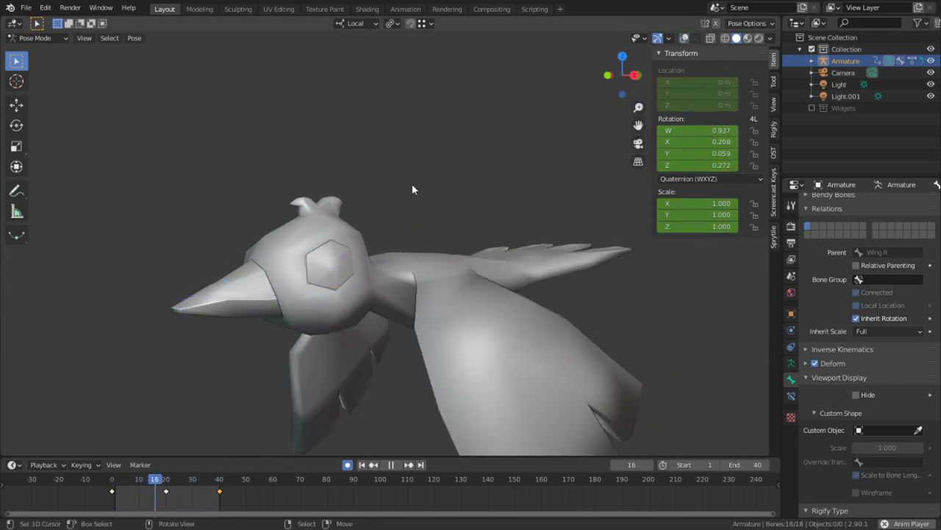
{"action": "middle_click_drag", "start_coordinate": [412, 183], "coordinate": [319, 269]}
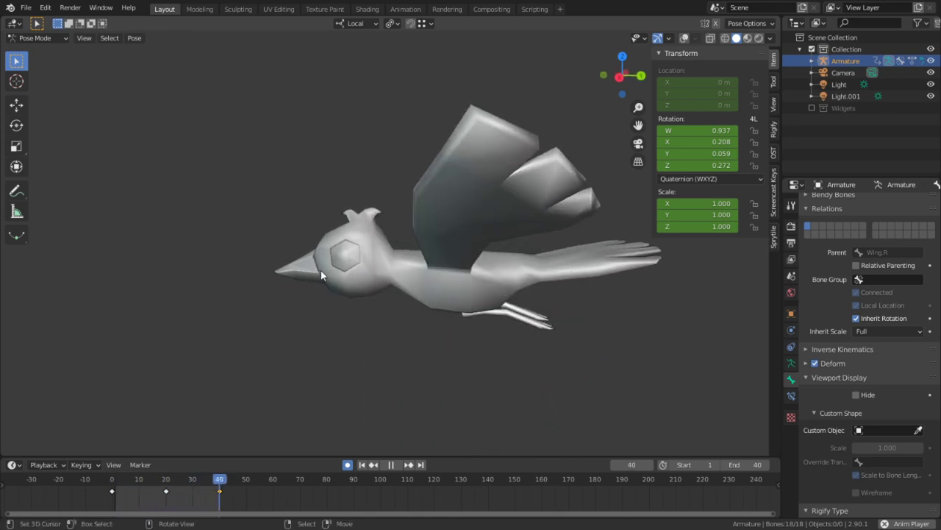
At frame 10, show the overlays, enable X-axis mirroring and rotate the left wing's base bone about 23.7° in the top view
{"action": "left_click_drag", "start_coordinate": [130, 506], "coordinate": [140, 506]}
{"action": "left_click", "coordinate": [684, 38]}
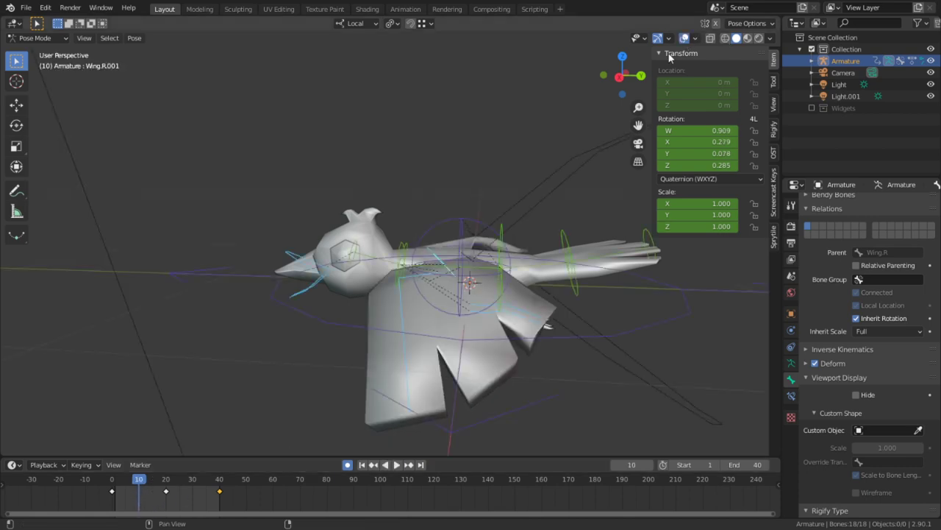
{"action": "middle_click_drag", "start_coordinate": [535, 220], "coordinate": [453, 286]}
{"action": "left_click", "coordinate": [460, 273]}
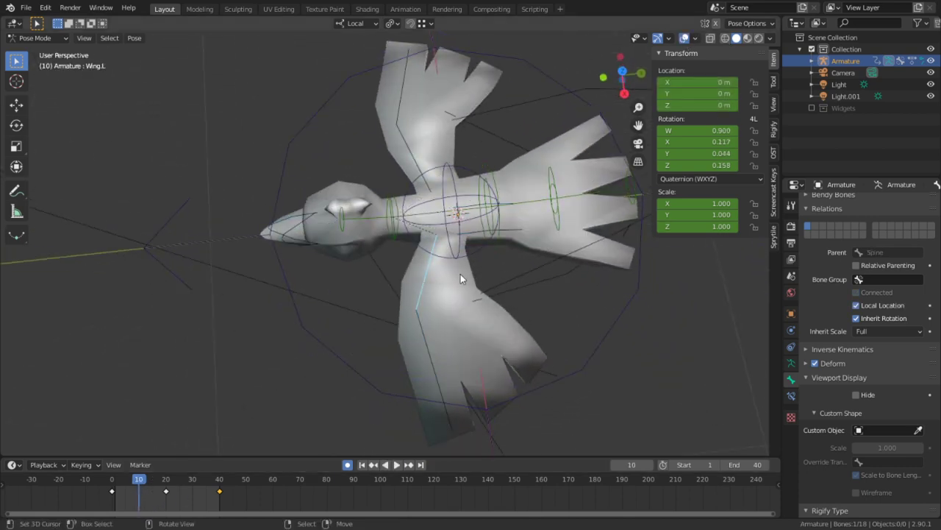
{"action": "key", "text": "KP_7"}
{"action": "scroll", "coordinate": [438, 284], "scroll_direction": "up", "scroll_amount": 1}
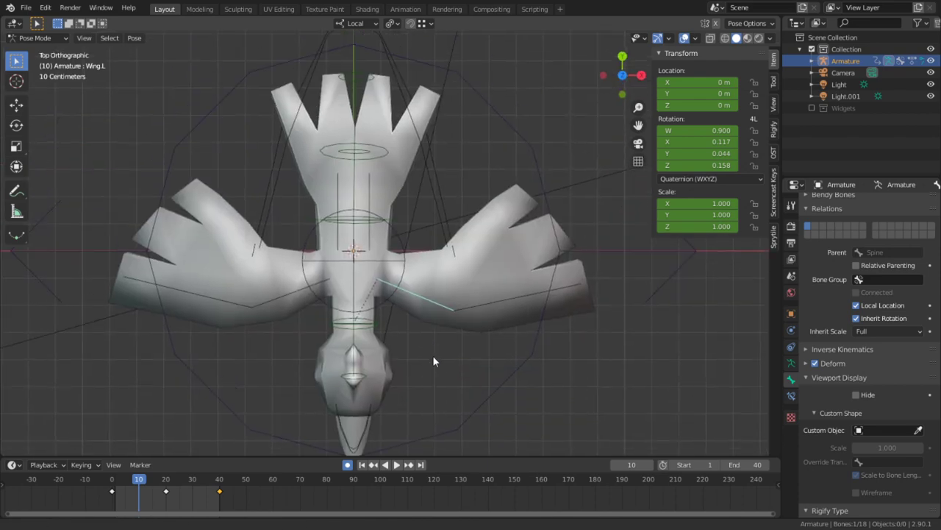
{"action": "scroll", "coordinate": [502, 332], "scroll_direction": "up", "scroll_amount": 2}
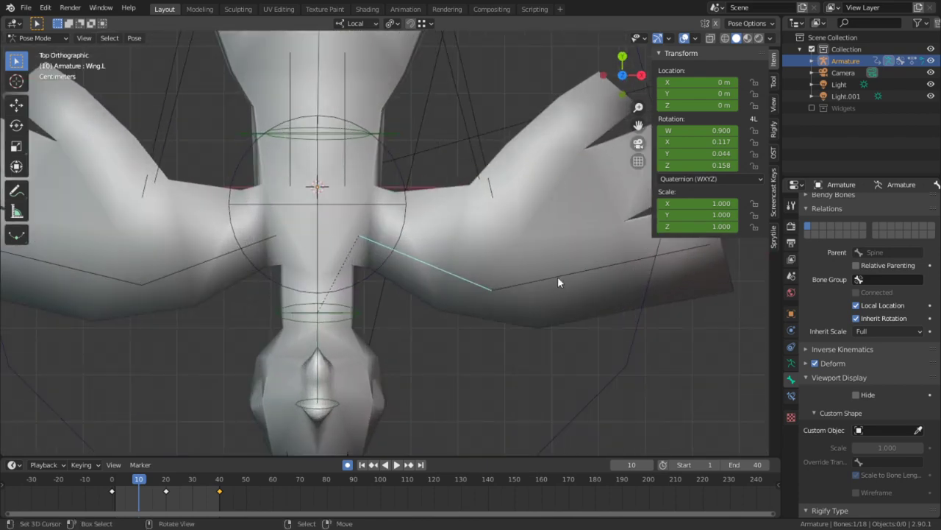
{"action": "left_click", "coordinate": [720, 22]}
{"action": "key", "text": "r"}
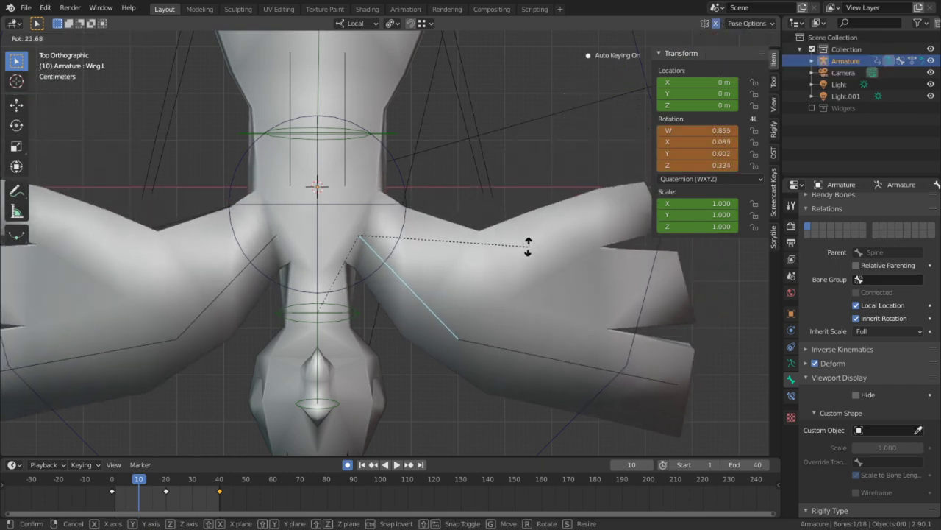
{"action": "left_click", "coordinate": [528, 249]}
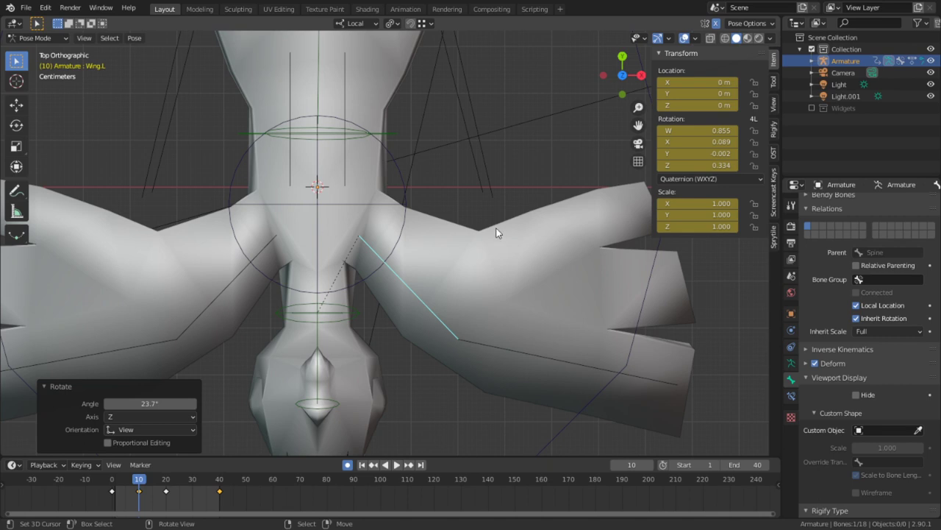
Rotate the left wing's outer bone about 33.5° around its local Z axis at frame 10
{"action": "middle_click_drag", "start_coordinate": [388, 307], "coordinate": [287, 167]}
{"action": "left_click", "coordinate": [331, 342]}
{"action": "left_click", "coordinate": [317, 344]}
{"action": "middle_click_drag", "start_coordinate": [317, 344], "coordinate": [463, 428]}
{"action": "key", "text": "r"}
{"action": "key", "text": "y"}
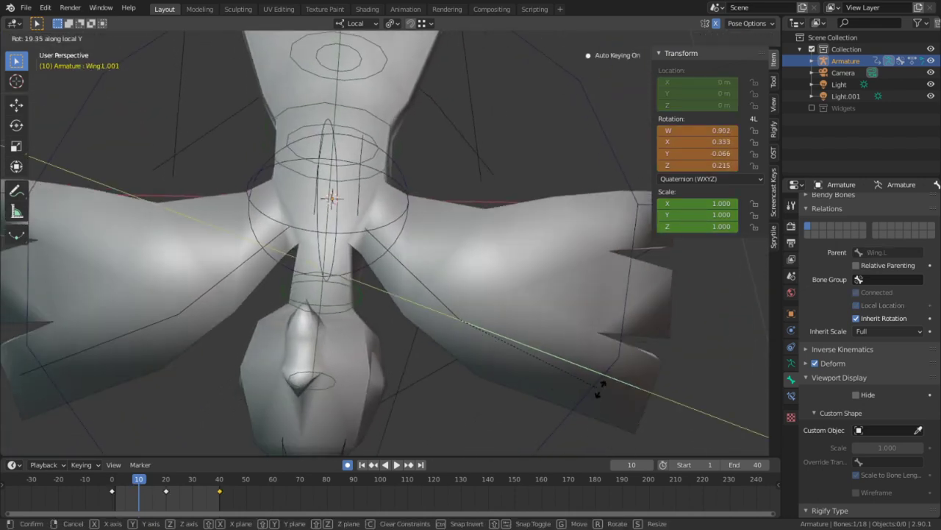
{"action": "key", "text": "z"}
{"action": "left_click", "coordinate": [586, 428]}
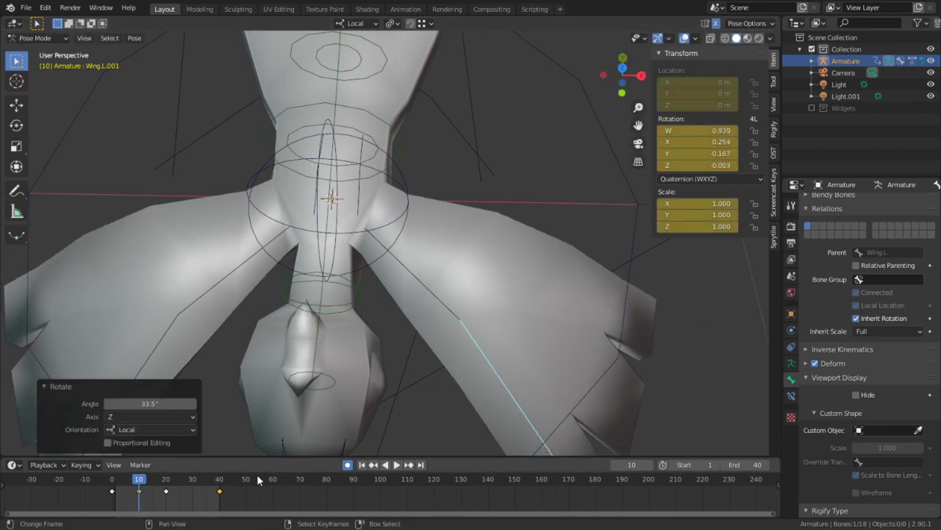
Step through the animation frame by frame from frame 0 to examine the wings' motion through the downstroke
{"action": "left_click_drag", "start_coordinate": [128, 491], "coordinate": [90, 504]}
{"action": "middle_click_drag", "start_coordinate": [209, 411], "coordinate": [405, 275]}
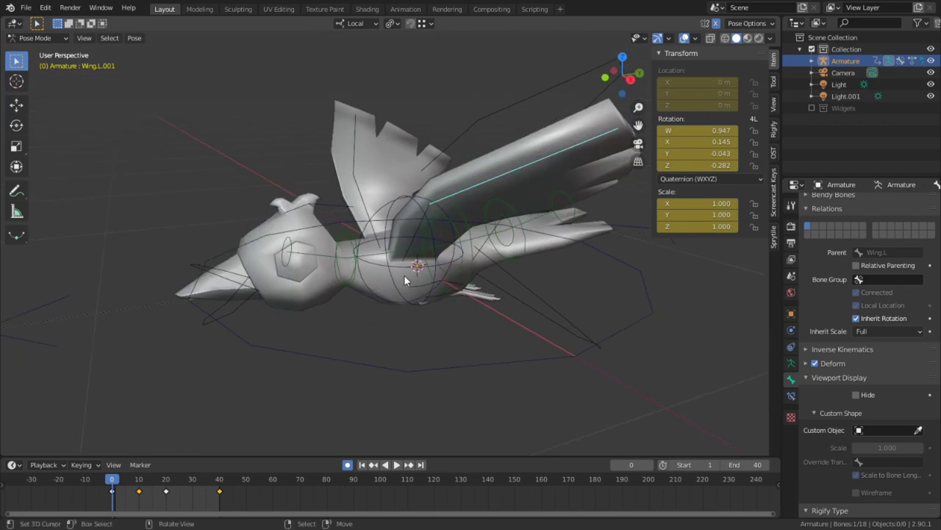
{"action": "key", "text": "Right"}
{"action": "key", "text": "Right"}
{"action": "key", "text": "Right"}
{"action": "key", "text": "Right"}
{"action": "key", "text": "Right"}
{"action": "key", "text": "Right"}
{"action": "key", "text": "Right"}
{"action": "key", "text": "Right"}
{"action": "key", "text": "Right"}
{"action": "key", "text": "Right"}
{"action": "key", "text": "Right"}
{"action": "key", "text": "Right"}
{"action": "key", "text": "Right"}
{"action": "key", "text": "Right"}
{"action": "key", "text": "Right"}
{"action": "key", "text": "Right"}
{"action": "key", "text": "Right"}
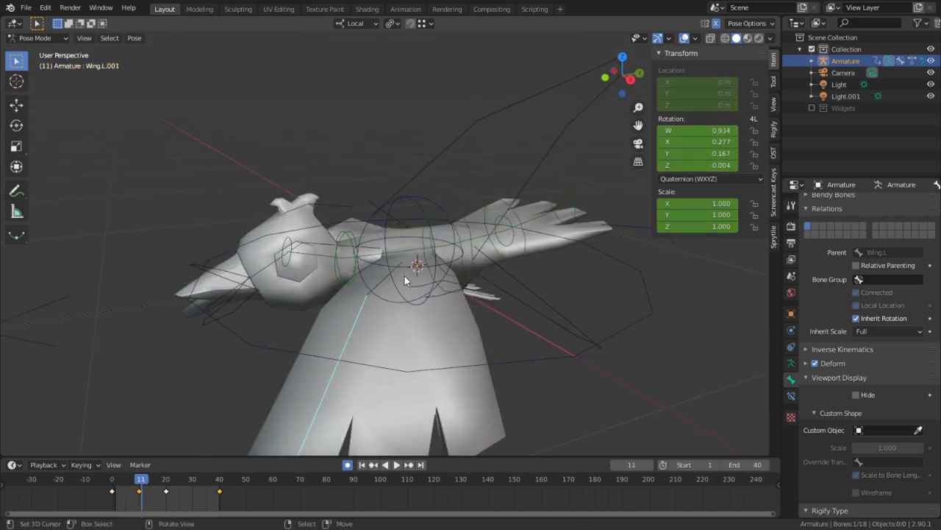
{"action": "key", "text": "Right"}
{"action": "key", "text": "Right"}
{"action": "key", "text": "Right"}
{"action": "key", "text": "Right"}
{"action": "key", "text": "Right"}
{"action": "key", "text": "Right"}
{"action": "key", "text": "Right"}
{"action": "key", "text": "Right"}
{"action": "key", "text": "Right"}
{"action": "key", "text": "Right"}
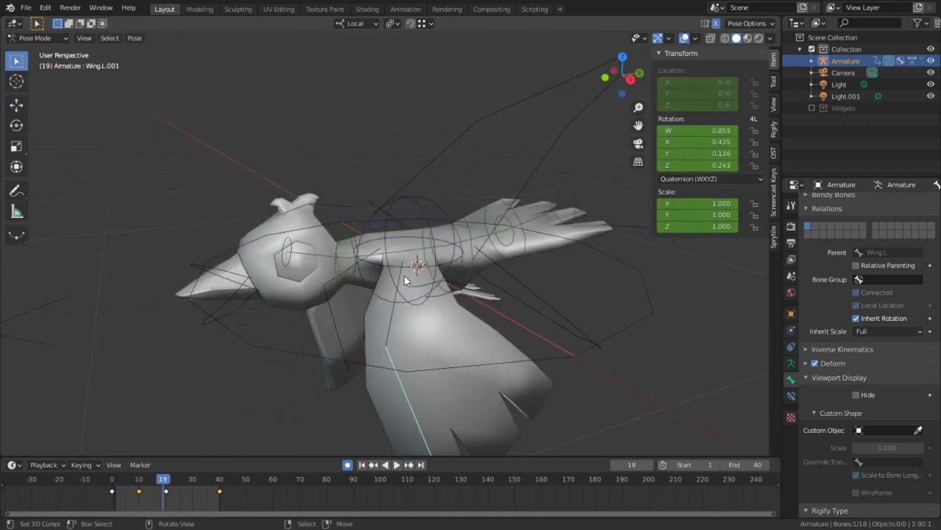
{"action": "key", "text": "Right"}
{"action": "key", "text": "Right"}
{"action": "key", "text": "Right"}
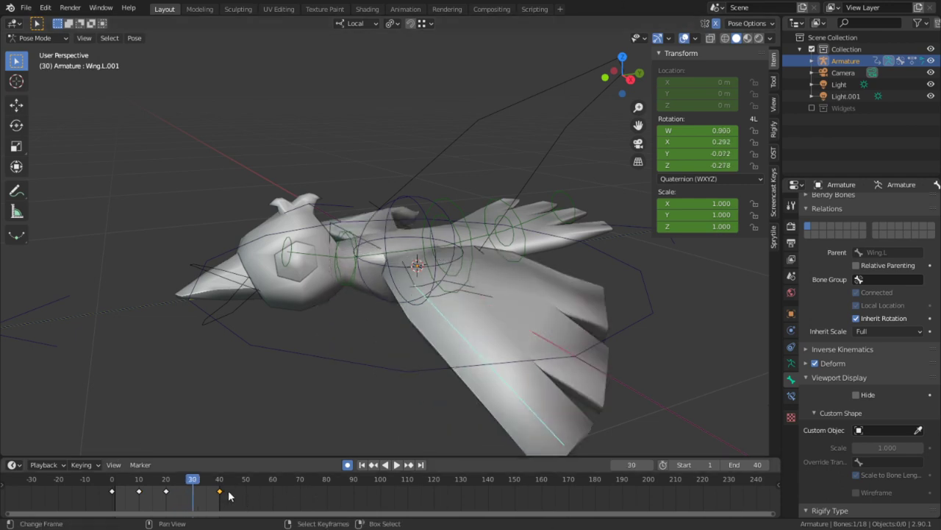
Select all the bones, show the bird from the right side and change the timeline area to the Dope Sheet
{"action": "middle_click_drag", "start_coordinate": [428, 318], "coordinate": [407, 250], "text": "shift"}
{"action": "key", "text": "a"}
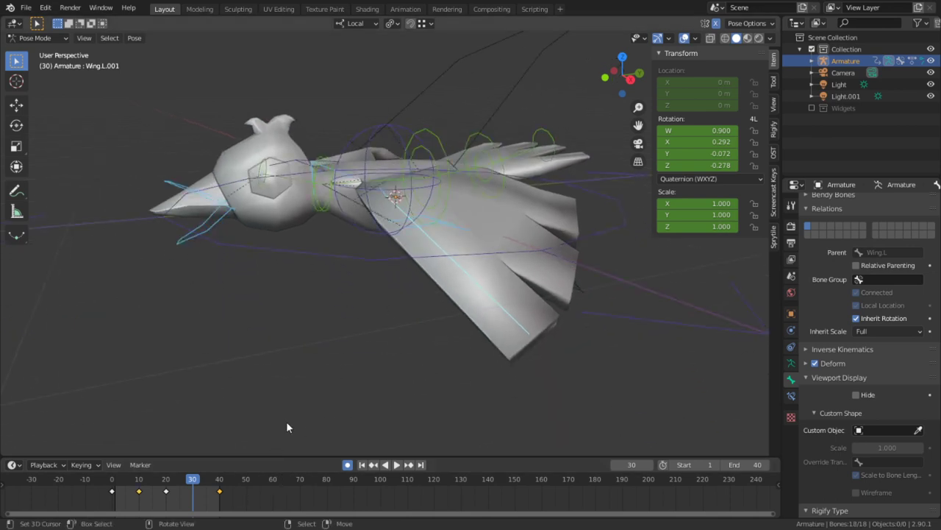
{"action": "key", "text": "KP_3"}
{"action": "left_click_drag", "start_coordinate": [192, 499], "coordinate": [222, 513]}
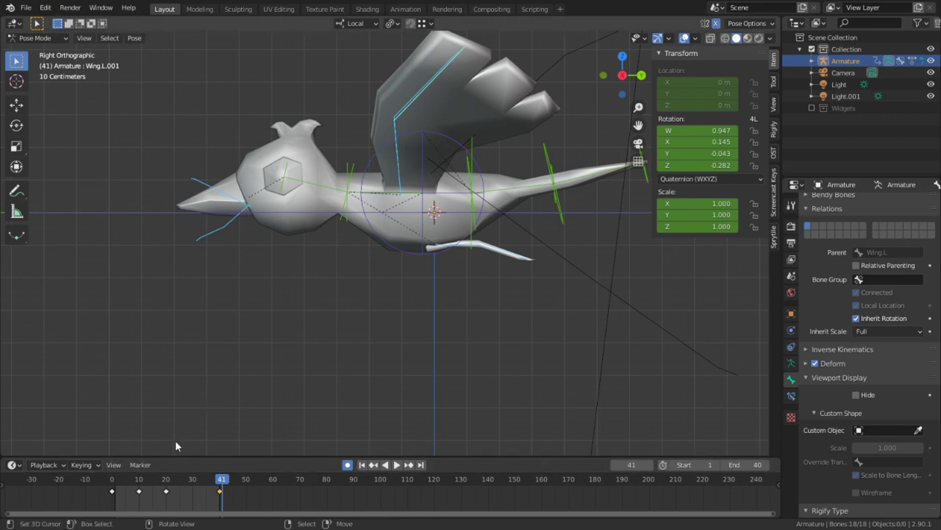
{"action": "left_click", "coordinate": [14, 465]}
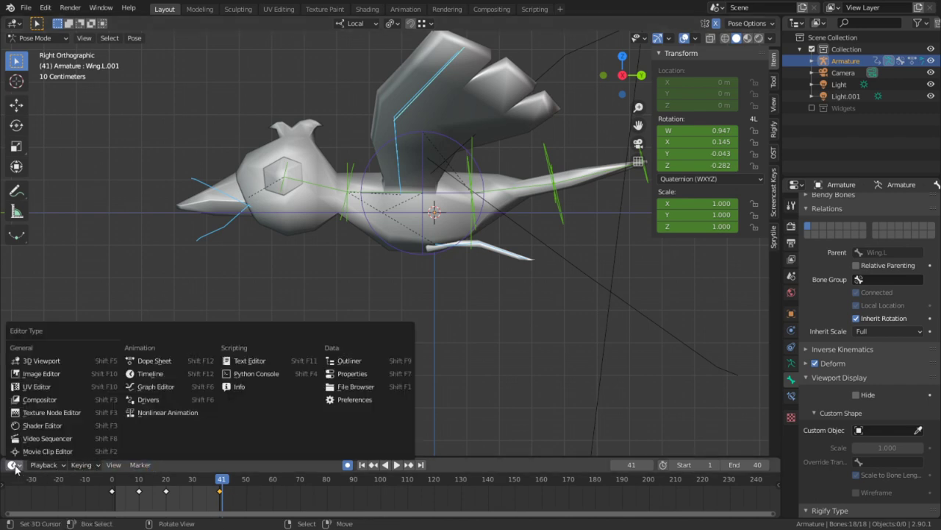
{"action": "key", "text": "shift+F12"}
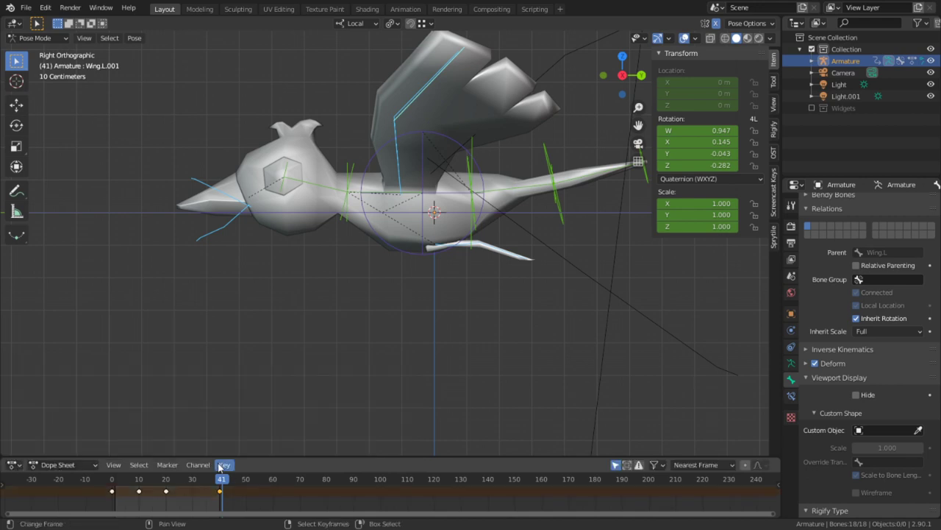
{"action": "left_click", "coordinate": [19, 466]}
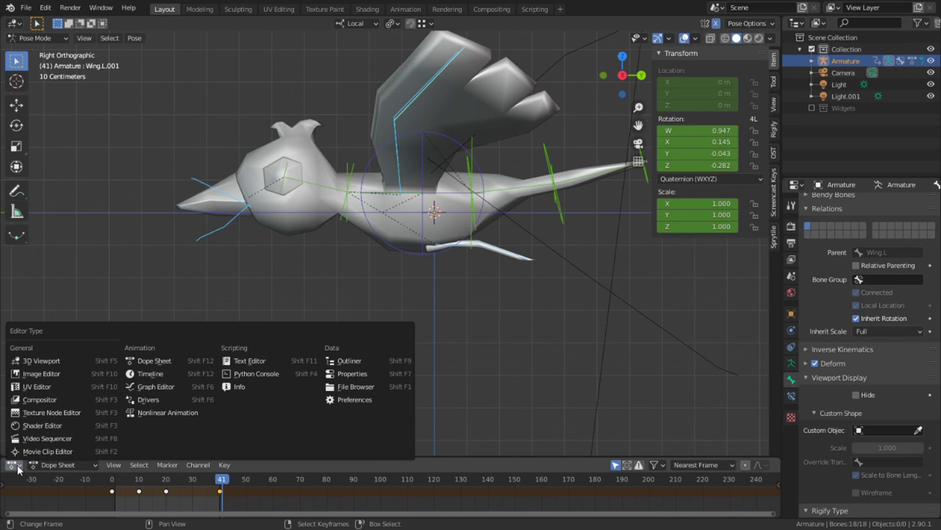
{"action": "left_click", "coordinate": [223, 464]}
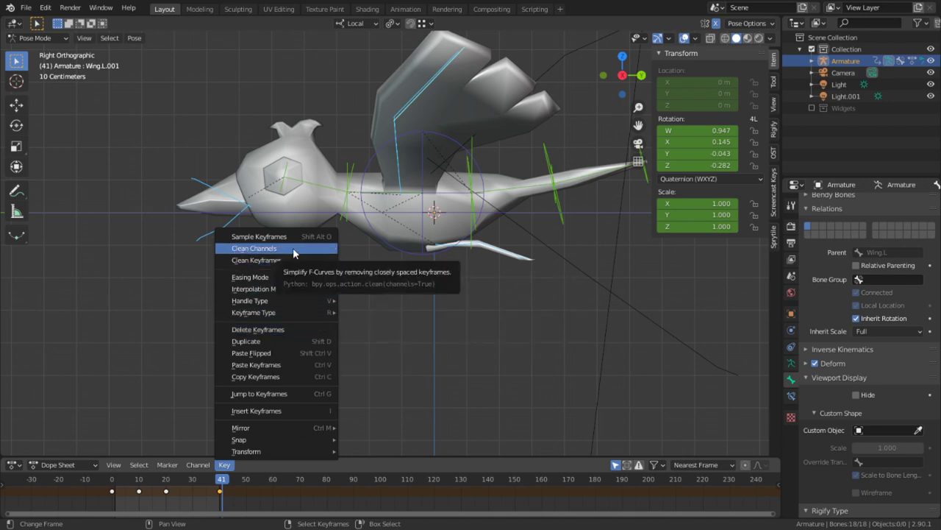
{"action": "mouse_move", "coordinate": [299, 428]}
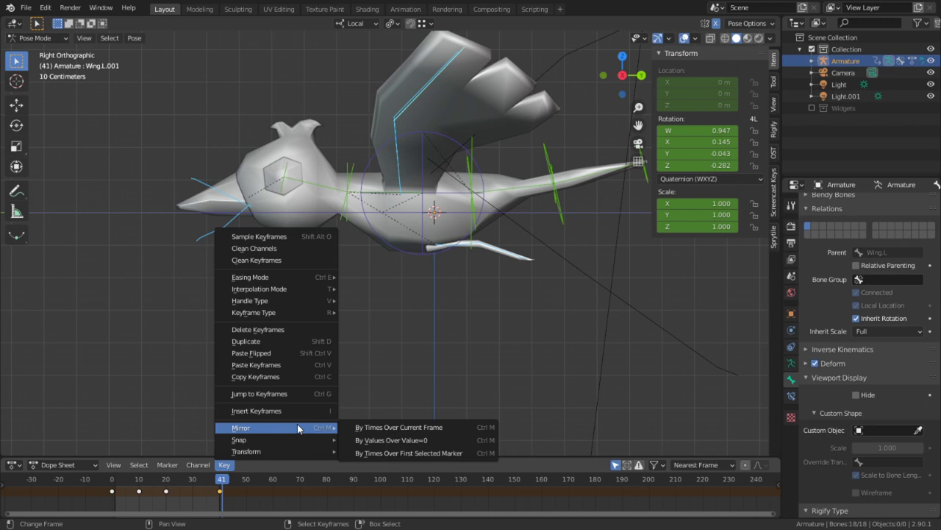
{"action": "mouse_move", "coordinate": [212, 466]}
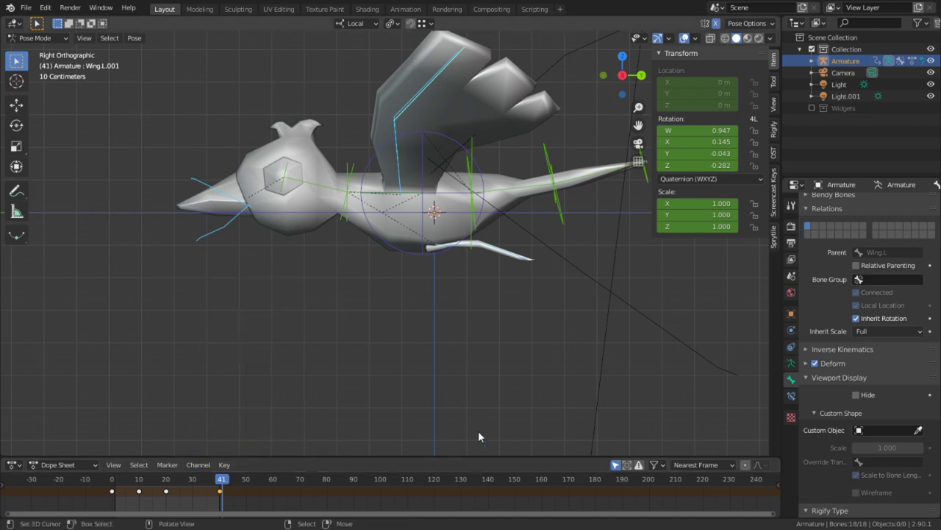
Move the raised-wing keyframes from frame 40 to frame -20 and go to frame 30
{"action": "key", "text": "g"}
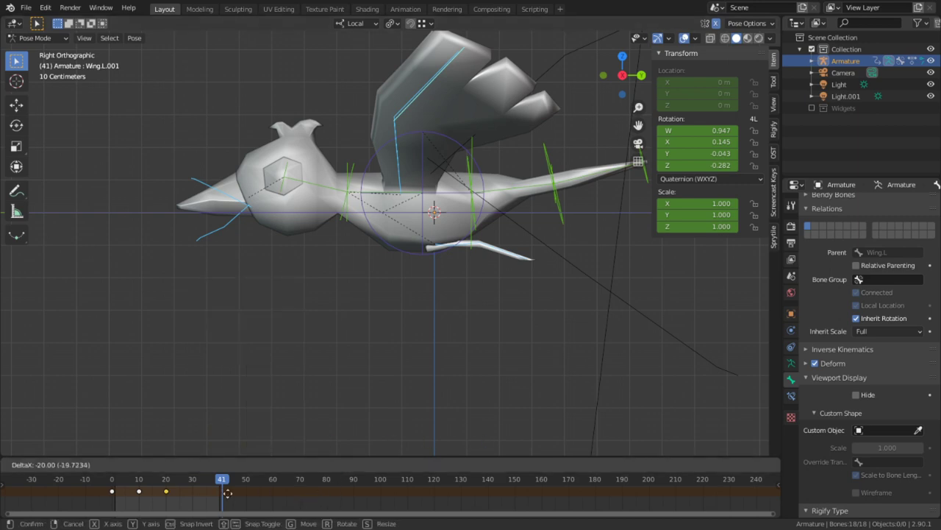
{"action": "left_click", "coordinate": [136, 494]}
{"action": "left_click_drag", "start_coordinate": [100, 494], "coordinate": [193, 497]}
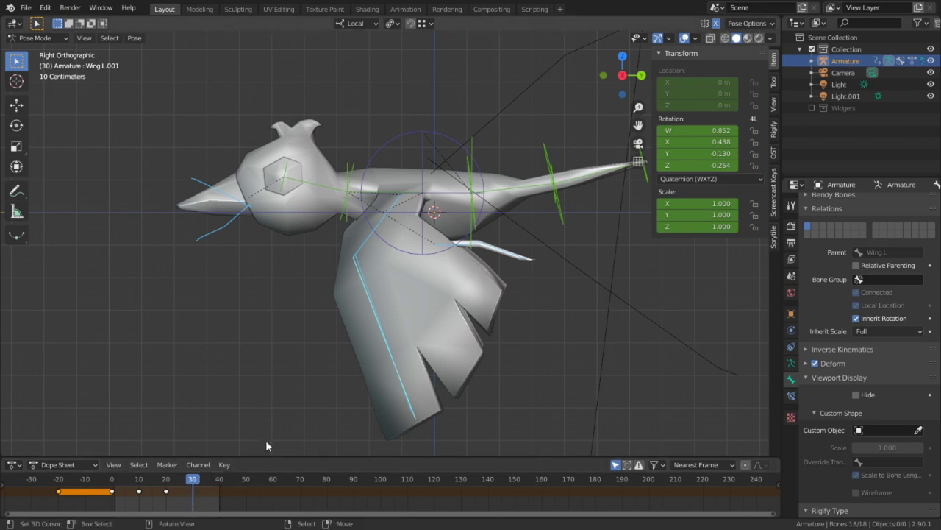
At frame 30, trackball-rotate the left wing's base bone by about -4.6° and 55.6°, and twist it around its local Y axis
{"action": "left_click", "coordinate": [368, 242]}
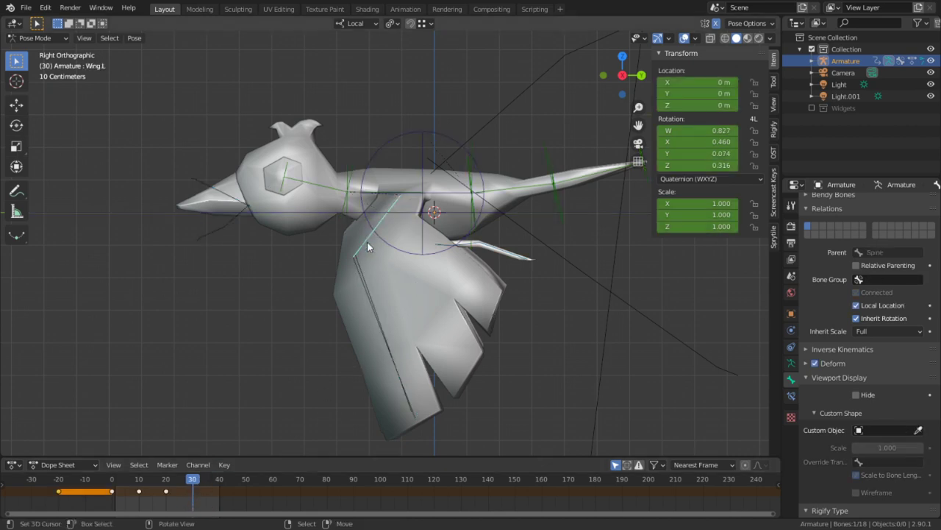
{"action": "key", "text": "r"}
{"action": "key", "text": "r"}
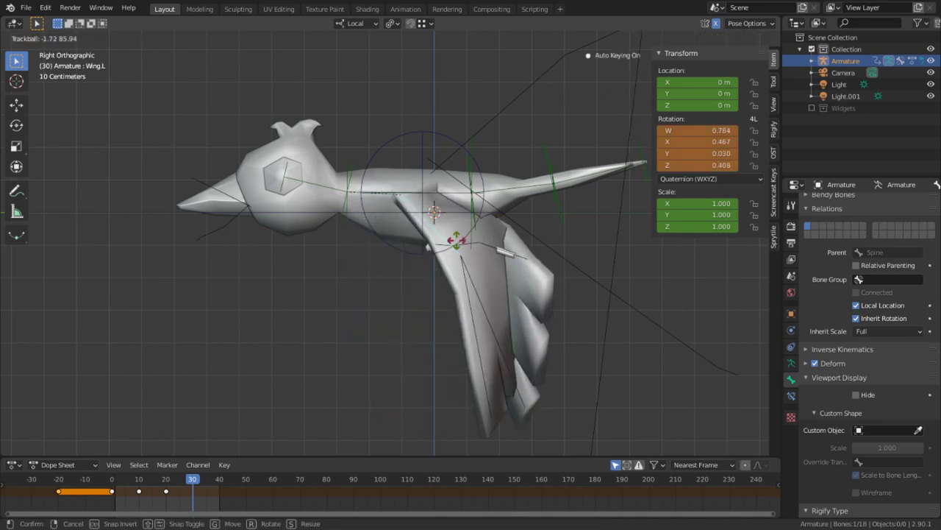
{"action": "left_click", "coordinate": [367, 248]}
{"action": "middle_click_drag", "start_coordinate": [367, 249], "coordinate": [556, 298]}
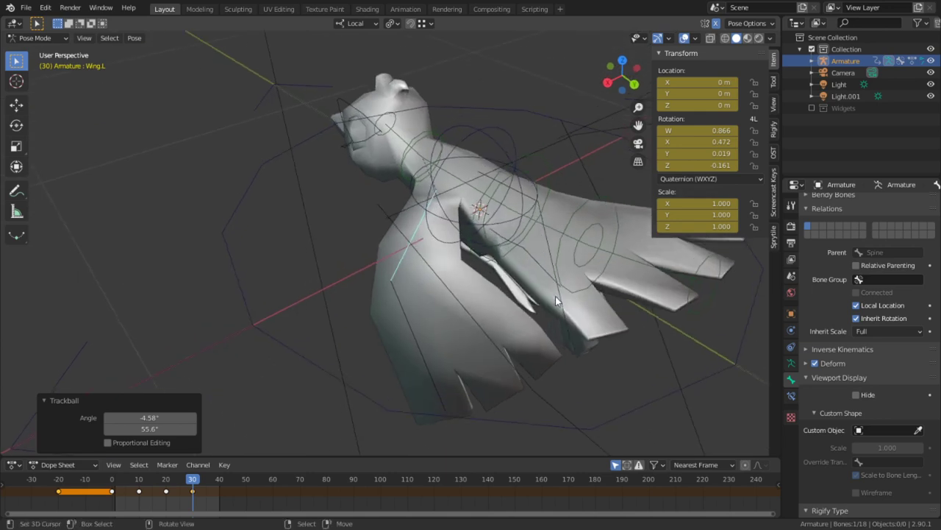
{"action": "key", "text": "r"}
{"action": "key", "text": "y"}
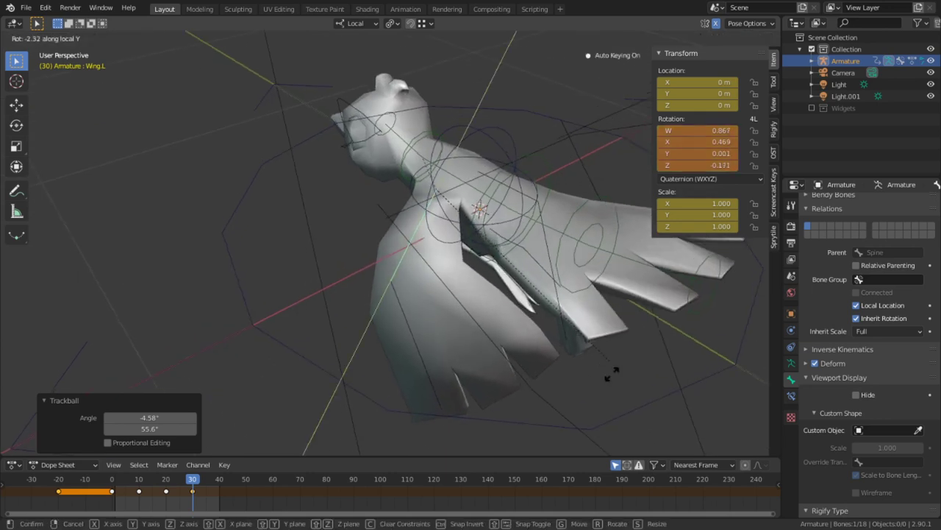
{"action": "left_click", "coordinate": [475, 301]}
Clear the rotation of the left wing's outer bone at frame 30 and check the mirrored outer bone on the right wing
{"action": "left_click", "coordinate": [437, 333]}
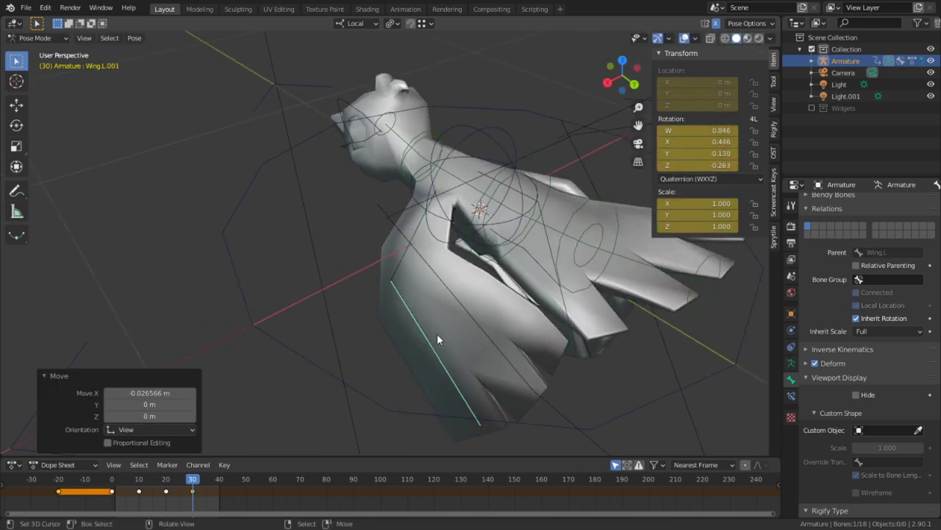
{"action": "key", "text": "alt+r"}
{"action": "middle_click_drag", "start_coordinate": [439, 334], "coordinate": [479, 400]}
{"action": "left_click", "coordinate": [543, 391]}
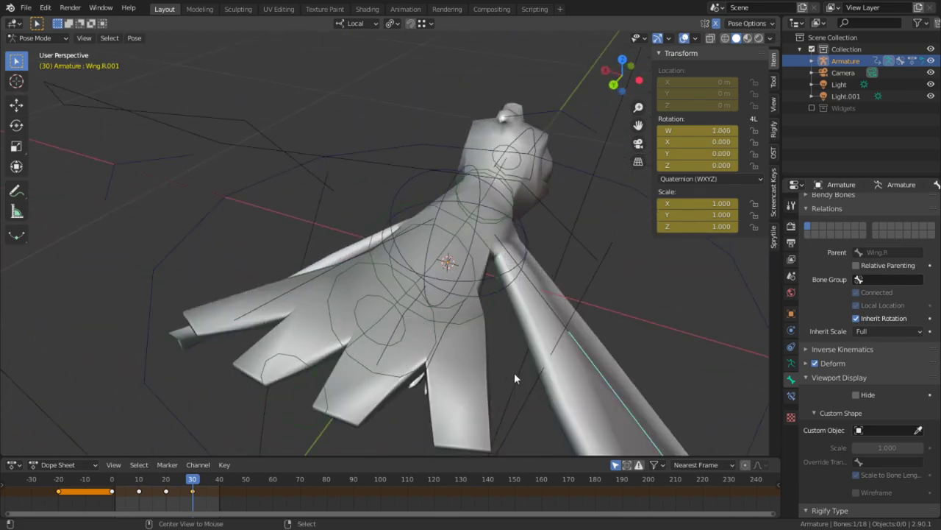
{"action": "middle_click_drag", "start_coordinate": [514, 372], "coordinate": [678, 350]}
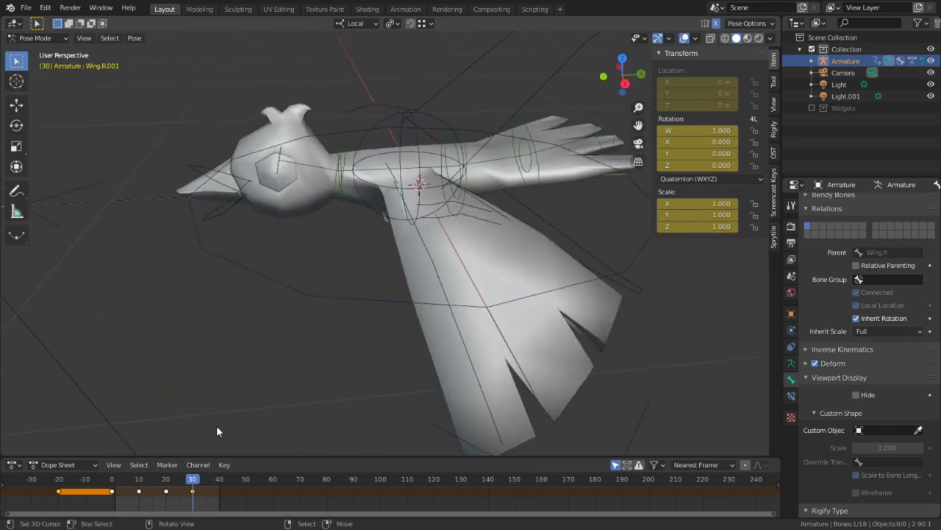
Rotate the left wing's outer bone about -16.3° at frame 30 as seen from behind, and scrub back to check the motion
{"action": "mouse_move", "coordinate": [184, 498]}
{"action": "left_mouse_down"}
{"action": "mouse_move", "coordinate": [109, 498]}
{"action": "mouse_move", "coordinate": [234, 500]}
{"action": "mouse_move", "coordinate": [129, 499]}
{"action": "mouse_move", "coordinate": [192, 499]}
{"action": "left_mouse_up"}
{"action": "middle_click_drag", "start_coordinate": [353, 324], "coordinate": [272, 344]}
{"action": "left_click", "coordinate": [293, 335]}
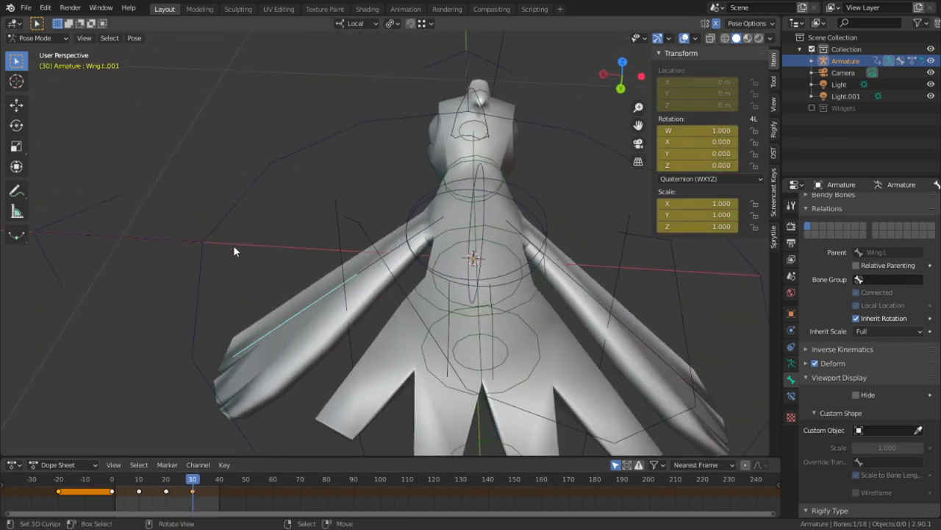
{"action": "key", "text": "r"}
{"action": "left_click", "coordinate": [249, 281]}
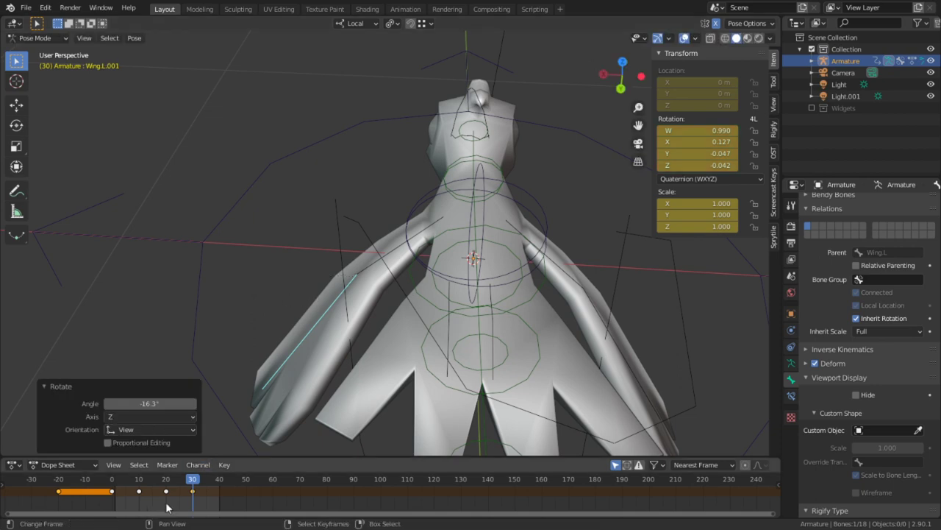
{"action": "mouse_move", "coordinate": [182, 500]}
{"action": "left_mouse_down"}
{"action": "mouse_move", "coordinate": [144, 500]}
{"action": "mouse_move", "coordinate": [206, 500]}
{"action": "mouse_move", "coordinate": [176, 500]}
{"action": "left_mouse_up"}
{"action": "left_click", "coordinate": [85, 494]}
{"action": "left_click", "coordinate": [68, 492]}
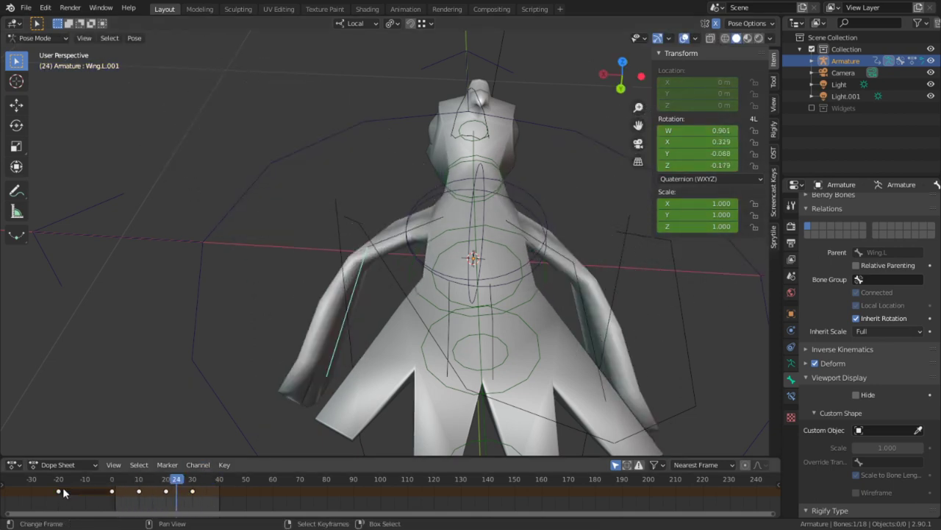
{"action": "left_click", "coordinate": [60, 491]}
{"action": "key", "text": "g"}
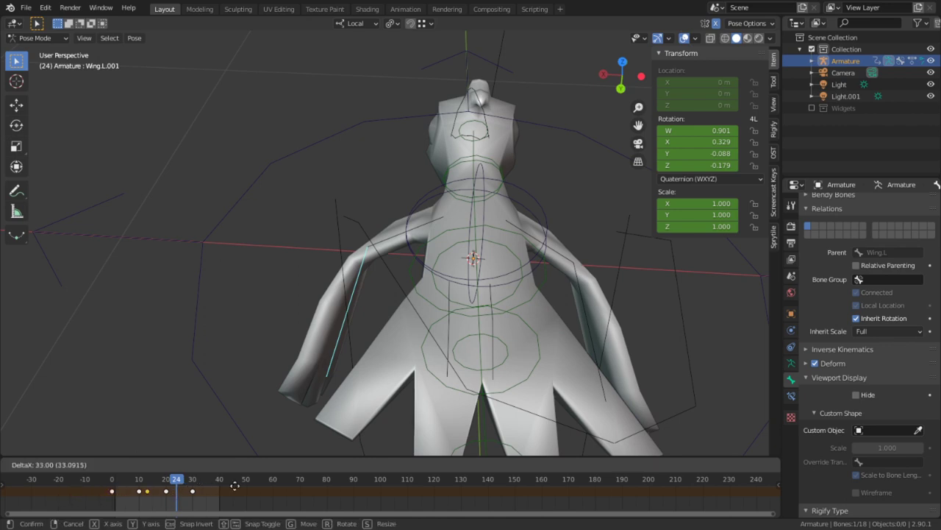
{"action": "right_click", "coordinate": [289, 487]}
With all bones selected, move the keyframes at frame -20 back to frame 40
{"action": "key", "text": "a"}
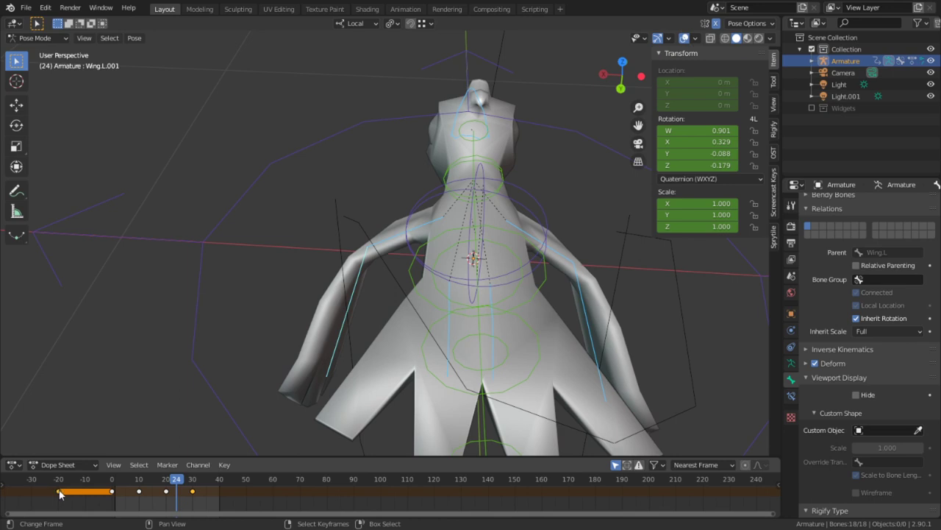
{"action": "key", "text": "g"}
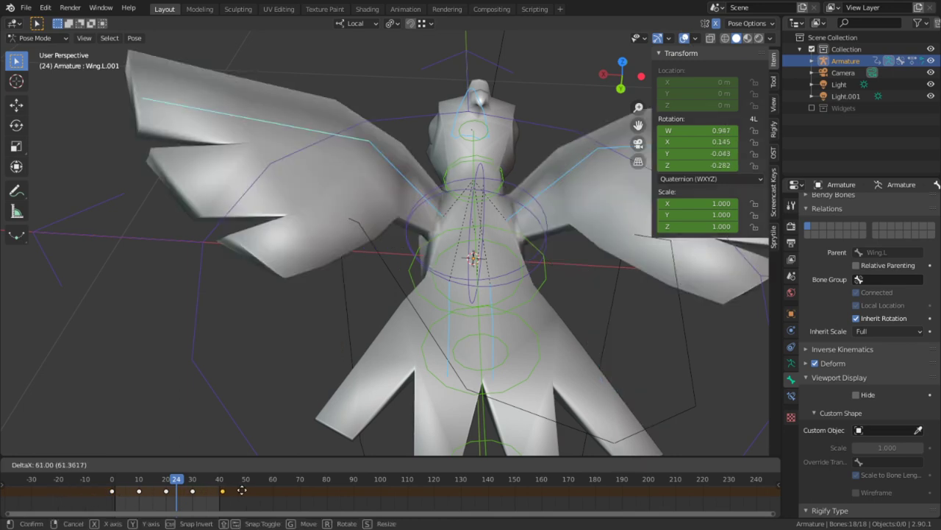
{"action": "type", "text": "1"}
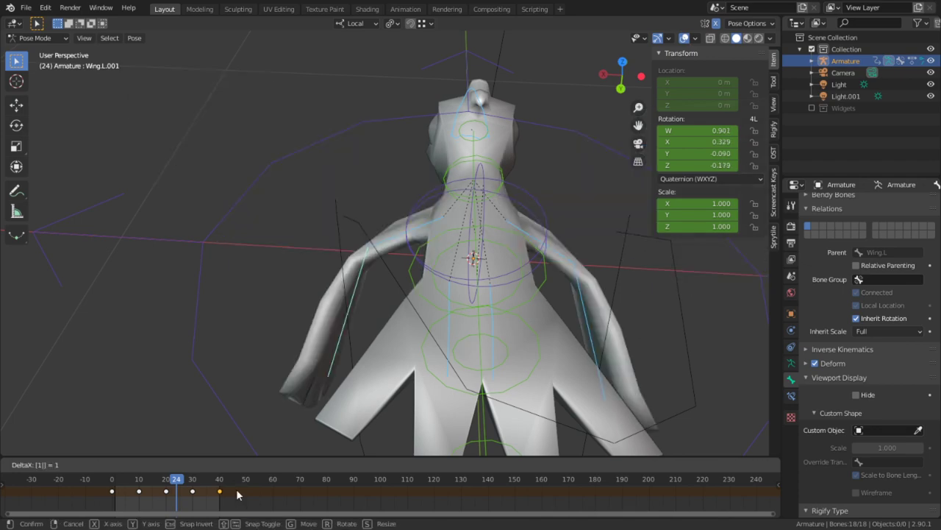
{"action": "key", "text": "Return"}
Play the flap from frame 0 and examine the wings from the front and side
{"action": "left_click_drag", "start_coordinate": [83, 482], "coordinate": [25, 478]}
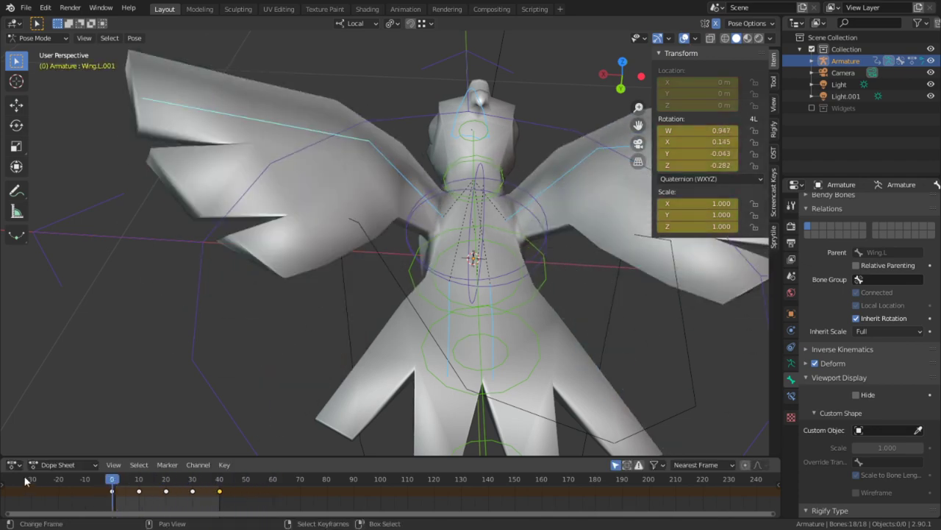
{"action": "key", "text": "space"}
{"action": "middle_click_drag", "start_coordinate": [221, 353], "coordinate": [406, 323]}
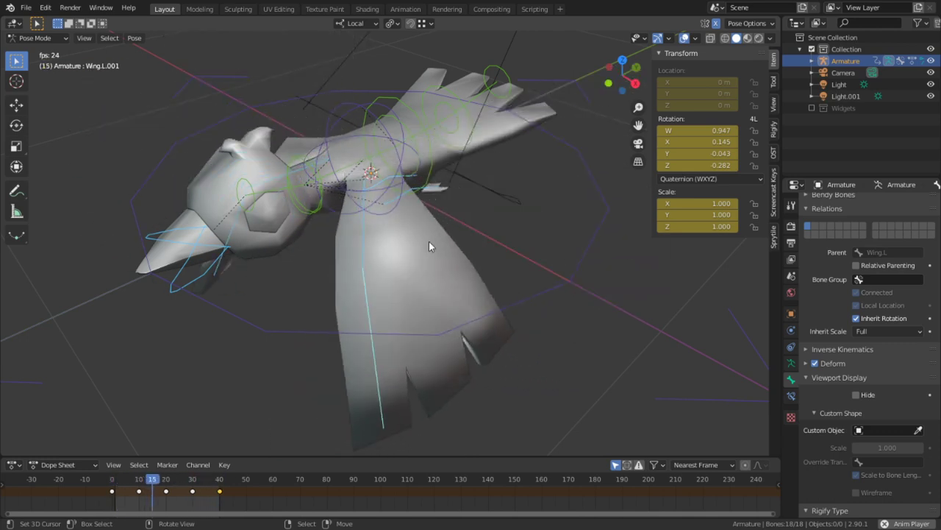
{"action": "mouse_move", "coordinate": [429, 246]}
{"action": "middle_mouse_down"}
{"action": "mouse_move", "coordinate": [461, 217]}
{"action": "mouse_move", "coordinate": [431, 211]}
{"action": "mouse_move", "coordinate": [446, 211]}
{"action": "mouse_move", "coordinate": [440, 241]}
{"action": "middle_mouse_up"}
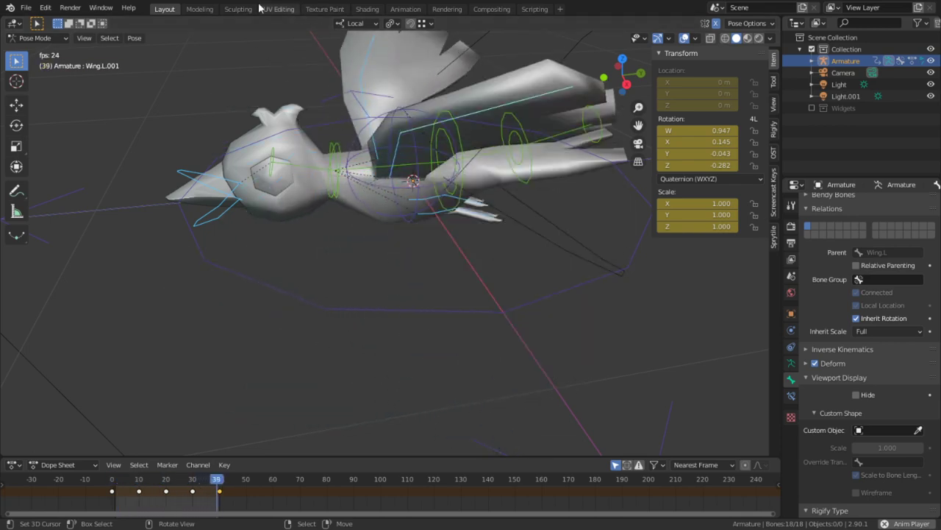
Switch to the Animation workspace, widen the camera view area and turn it into a Graph Editor
{"action": "left_click", "coordinate": [413, 11]}
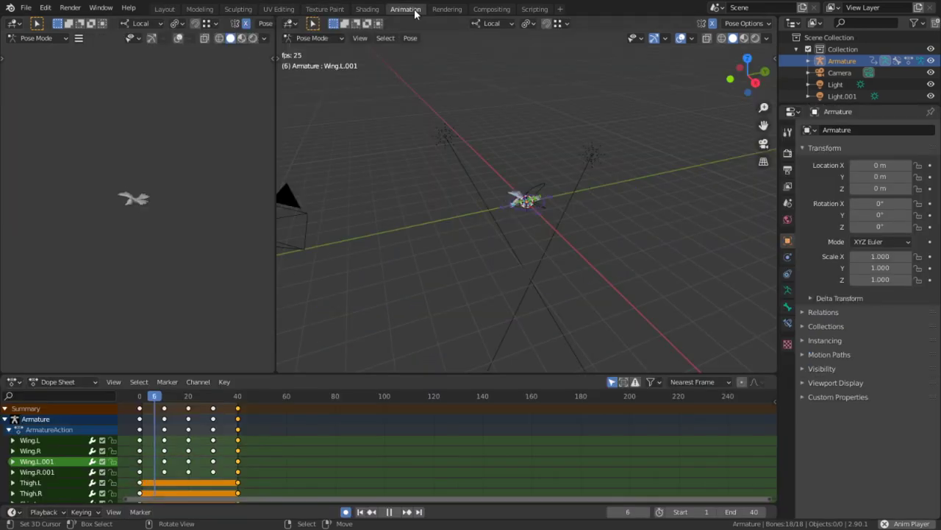
{"action": "left_click_drag", "start_coordinate": [276, 112], "coordinate": [316, 109]}
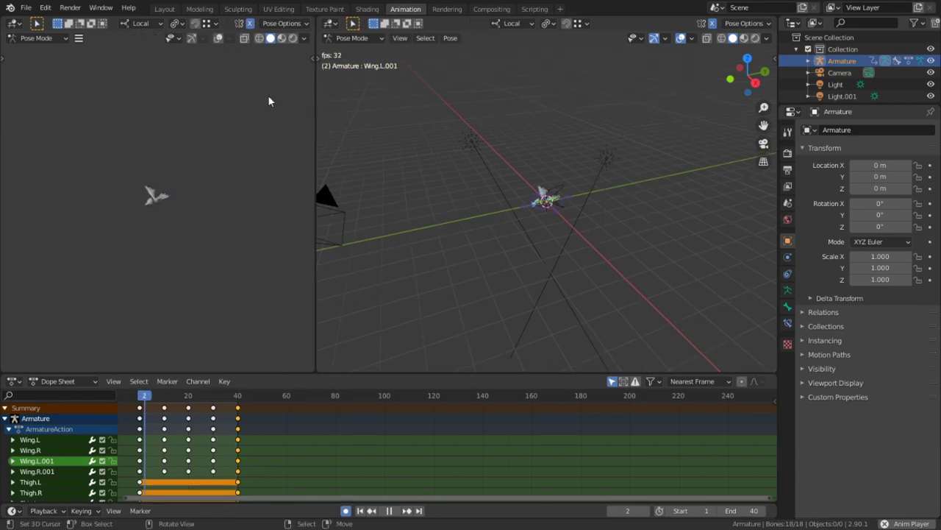
{"action": "left_click", "coordinate": [22, 41]}
{"action": "left_click", "coordinate": [15, 23]}
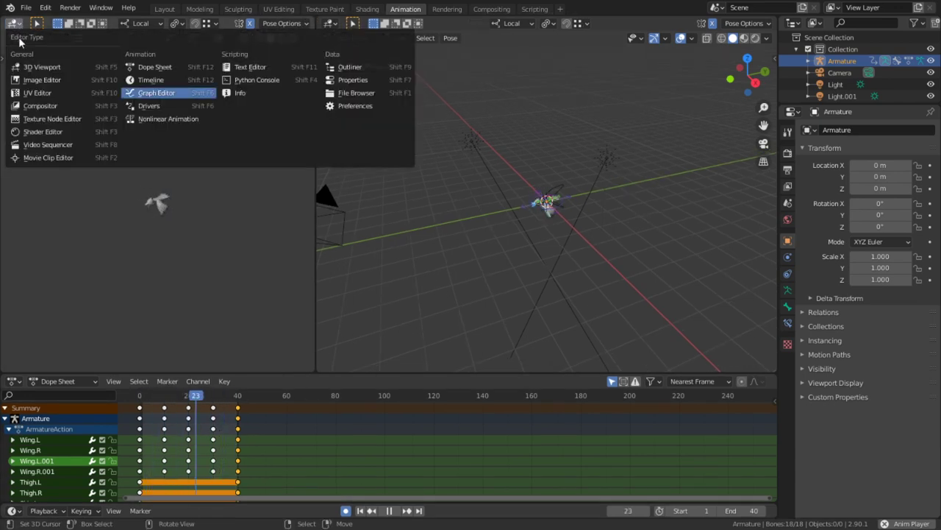
{"action": "left_click", "coordinate": [157, 93]}
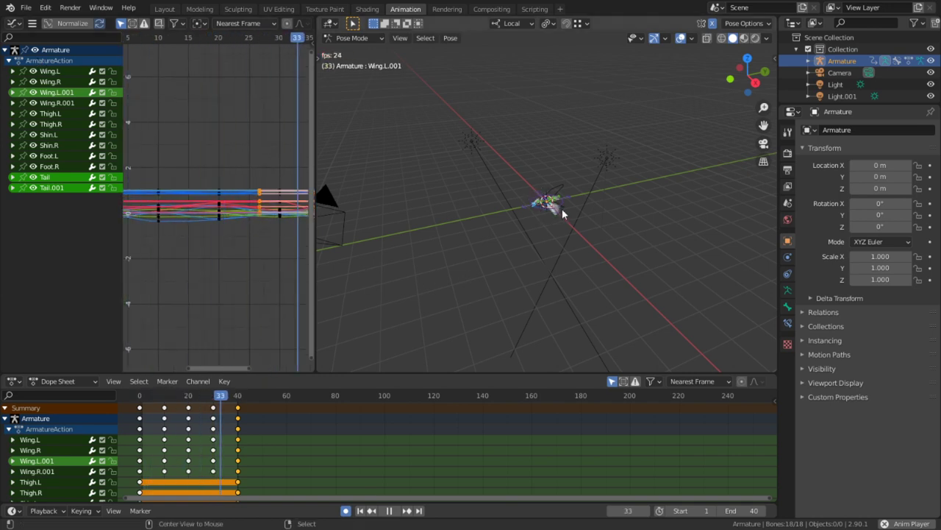
Select the left wing's base bone on the bird and maximize the Graph Editor to show its curves
{"action": "scroll", "coordinate": [574, 212], "scroll_direction": "up", "scroll_amount": 10}
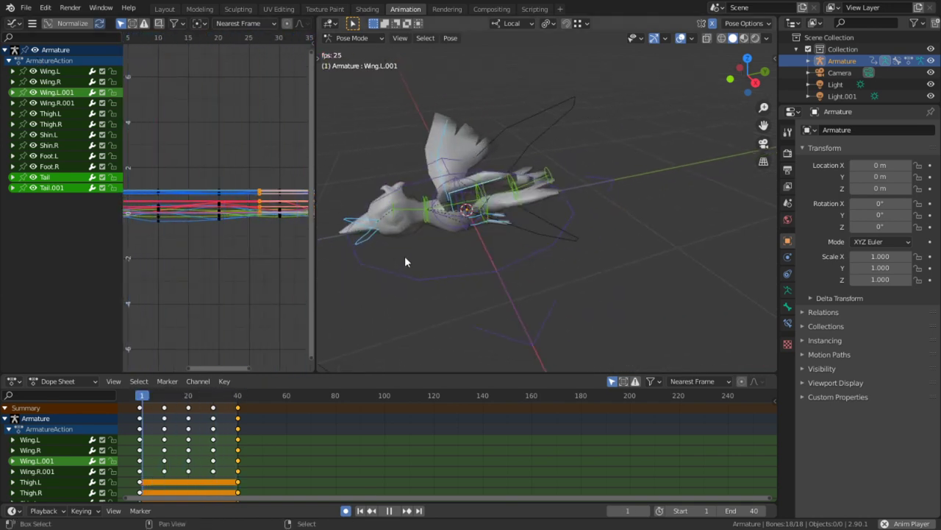
{"action": "middle_click", "coordinate": [461, 203], "text": "alt"}
{"action": "middle_click_drag", "start_coordinate": [488, 233], "coordinate": [571, 235]}
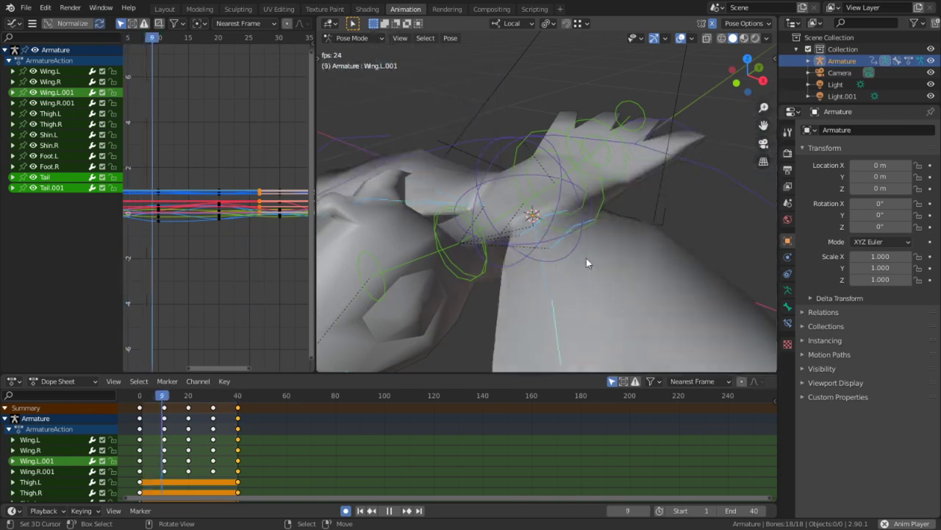
{"action": "left_click", "coordinate": [569, 264]}
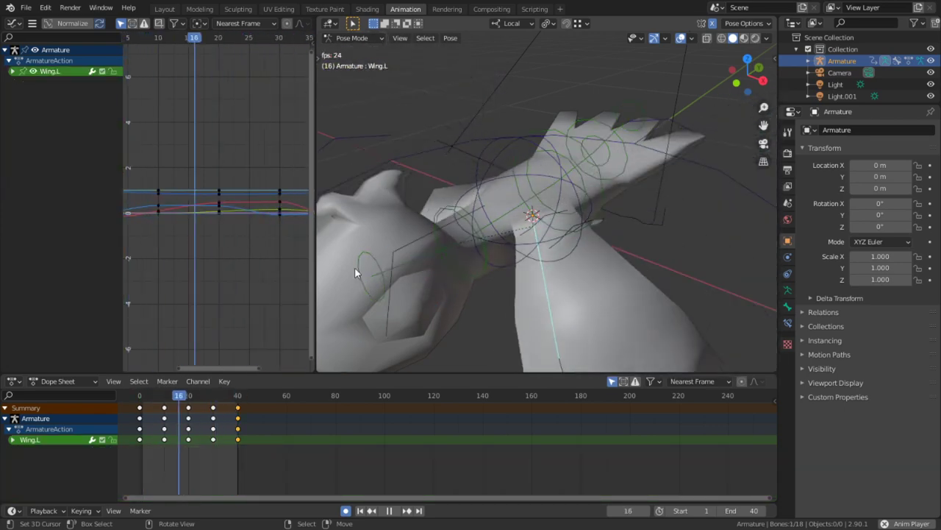
{"action": "key", "text": "ctrl+space"}
{"action": "scroll", "coordinate": [593, 256], "scroll_direction": "down", "scroll_amount": 4}
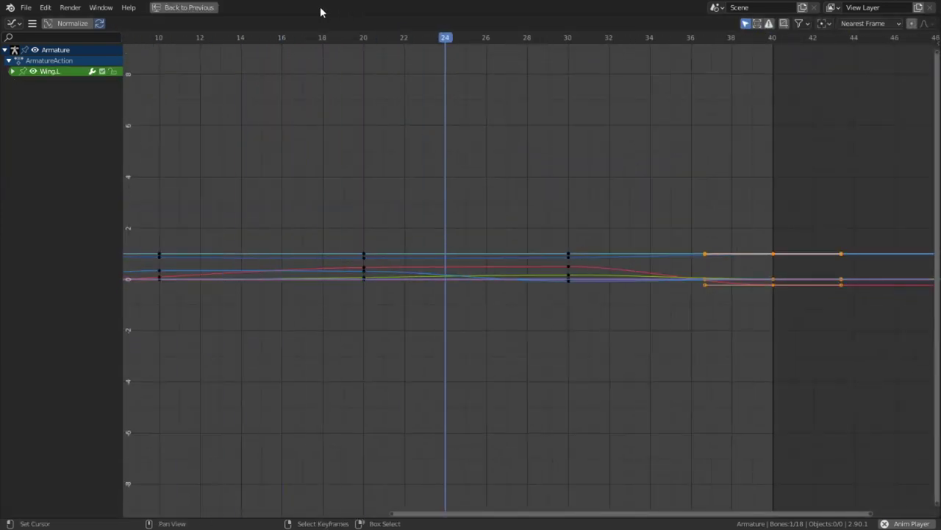
Fit the left wing bone's curves in the Graph Editor and examine the blue curve around its frame 20 keyframe
{"action": "middle_click_drag", "start_coordinate": [486, 203], "coordinate": [442, 143], "text": "ctrl"}
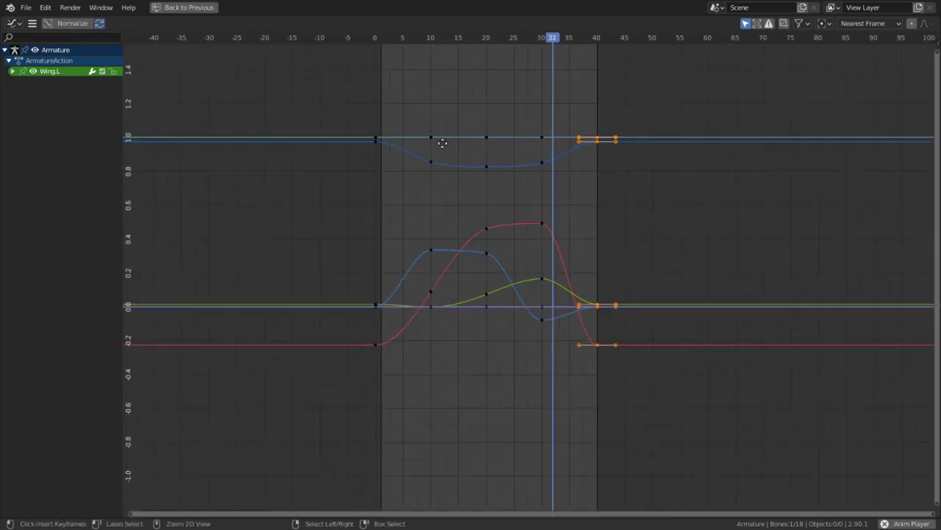
{"action": "middle_click_drag", "start_coordinate": [561, 250], "coordinate": [581, 235], "text": "ctrl"}
{"action": "middle_click_drag", "start_coordinate": [536, 244], "coordinate": [420, 188], "text": "ctrl"}
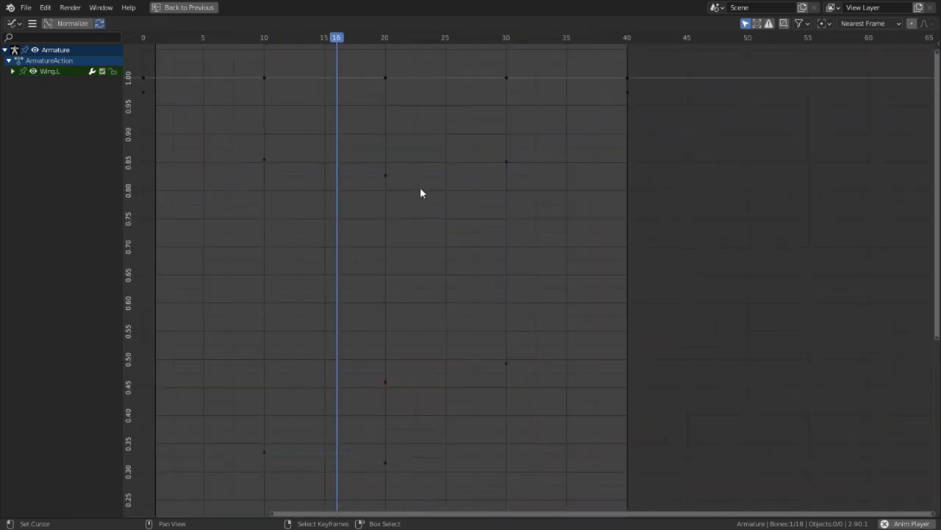
{"action": "right_click", "coordinate": [387, 175]}
{"action": "middle_click_drag", "start_coordinate": [400, 138], "coordinate": [417, 240]}
{"action": "scroll", "coordinate": [417, 241], "scroll_direction": "up", "scroll_amount": 3}
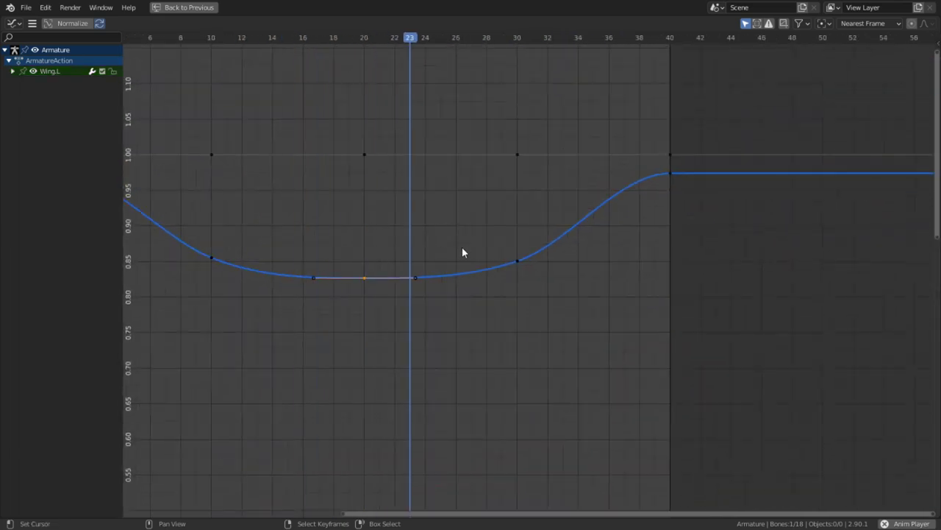
{"action": "middle_click_drag", "start_coordinate": [422, 313], "coordinate": [420, 337]}
{"action": "scroll", "coordinate": [456, 287], "scroll_direction": "down", "scroll_amount": 3}
Stop playback, set the current frame to 25 and snap the left wing's red curve keyframes from frames 20 and 30 onto it
{"action": "right_click", "coordinate": [504, 169]}
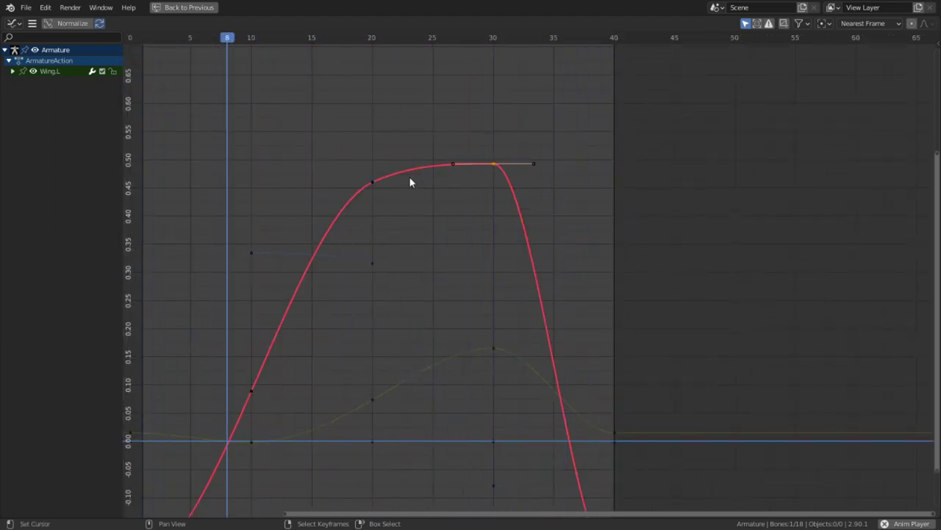
{"action": "left_click", "coordinate": [432, 167]}
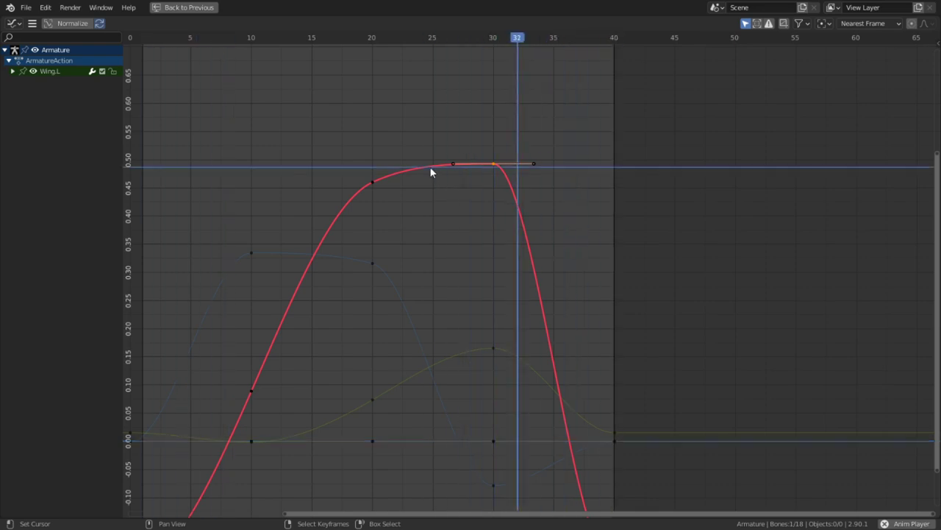
{"action": "key", "text": "space"}
{"action": "left_click", "coordinate": [433, 166]}
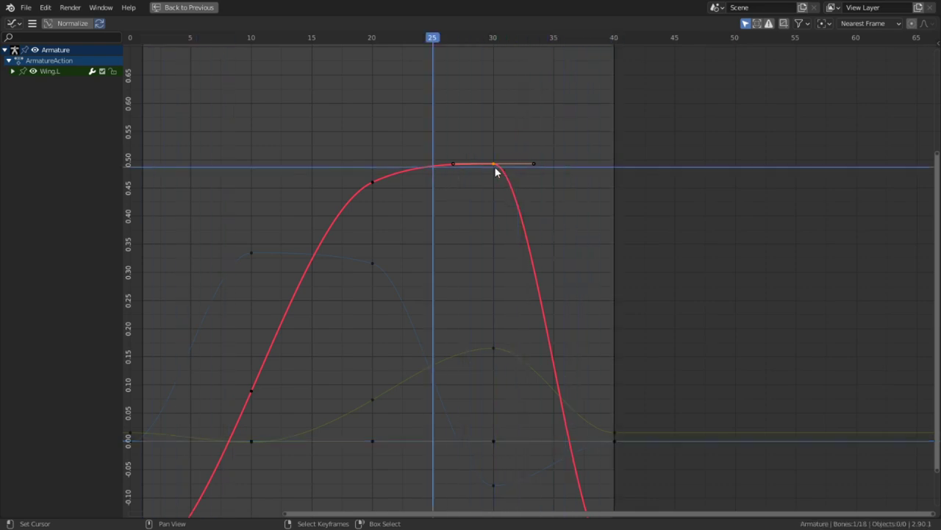
{"action": "right_click", "coordinate": [373, 182], "text": "shift"}
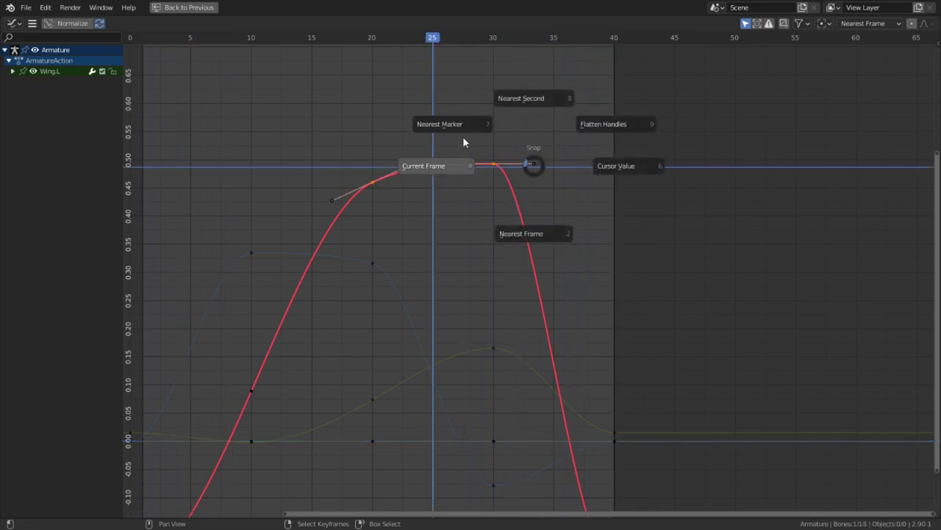
{"action": "left_click", "coordinate": [457, 165]}
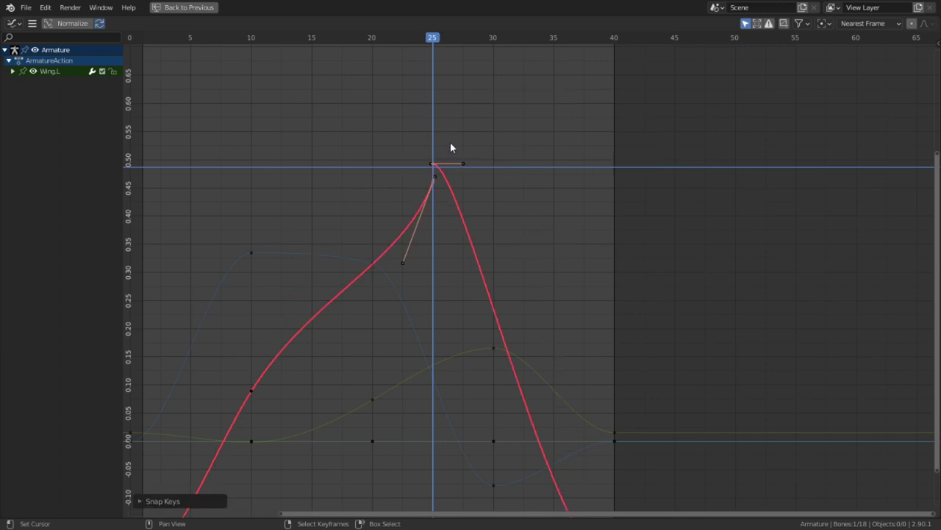
Scale the two red curve keyframes at frame 25 to 0 so they share one value
{"action": "type", "text": "s0"}
{"action": "key", "text": "Return"}
{"action": "right_click", "coordinate": [435, 175]}
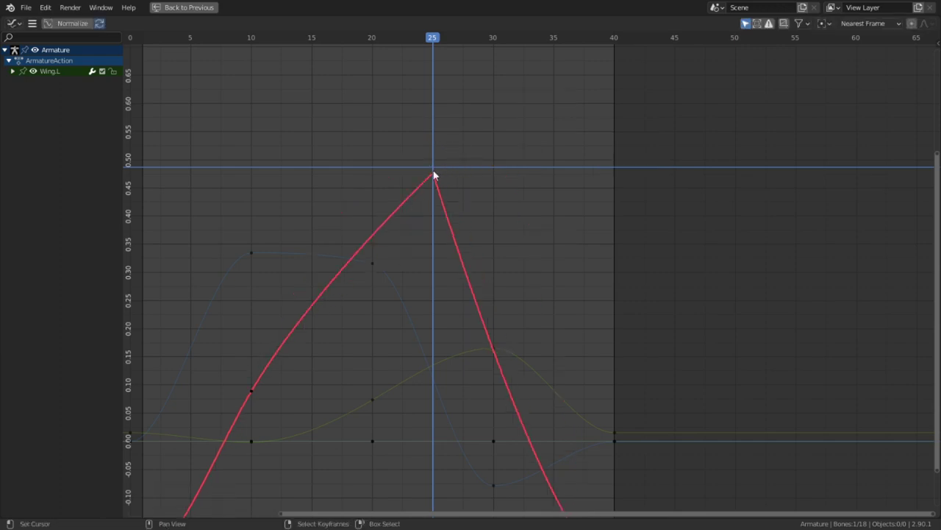
{"action": "key", "text": "s"}
{"action": "left_click", "coordinate": [528, 181]}
Set the interpolation of the red curve's keyframe at frame 25 to Bezier
{"action": "scroll", "coordinate": [515, 179], "scroll_direction": "up", "scroll_amount": 4}
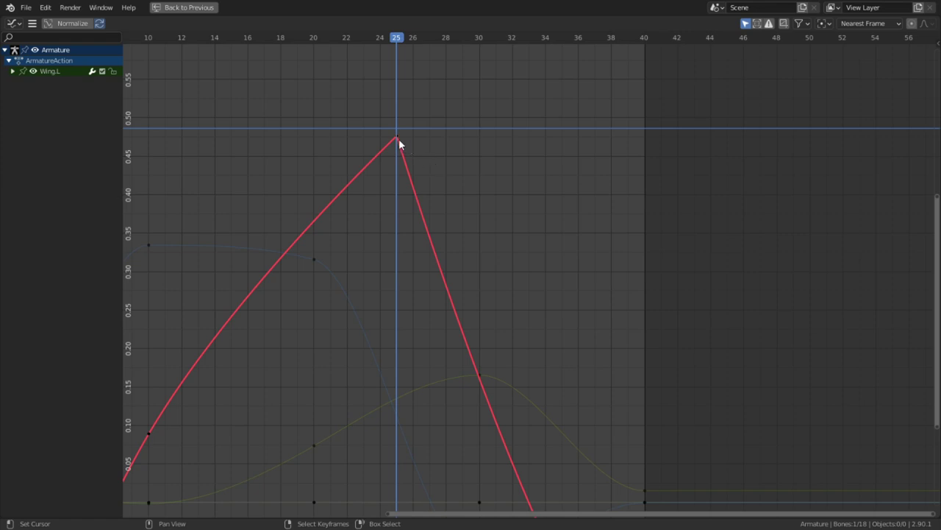
{"action": "key", "text": "t"}
{"action": "right_click", "coordinate": [396, 138]}
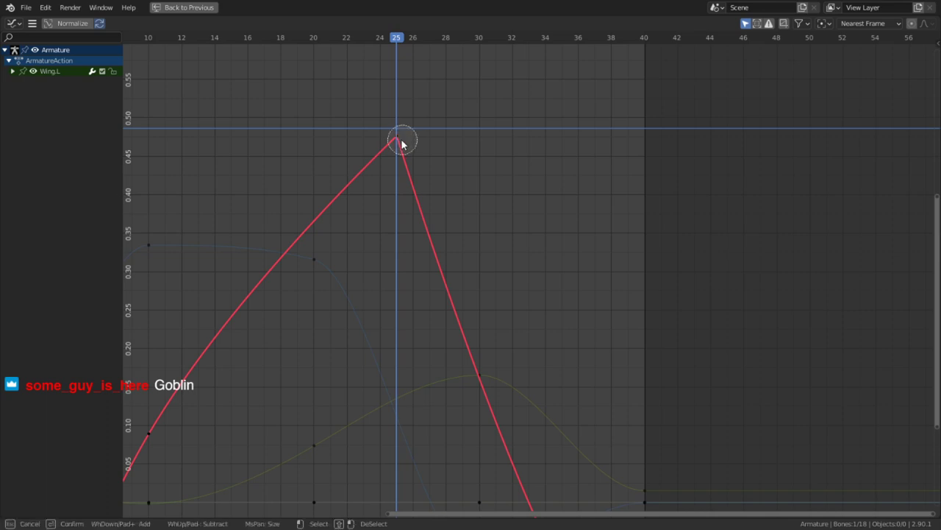
{"action": "key", "text": "t"}
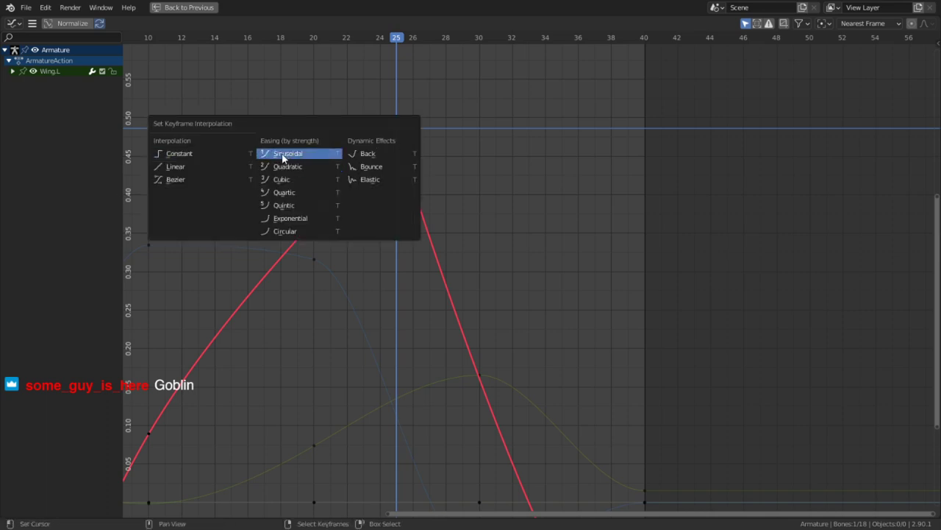
{"action": "left_click", "coordinate": [180, 179]}
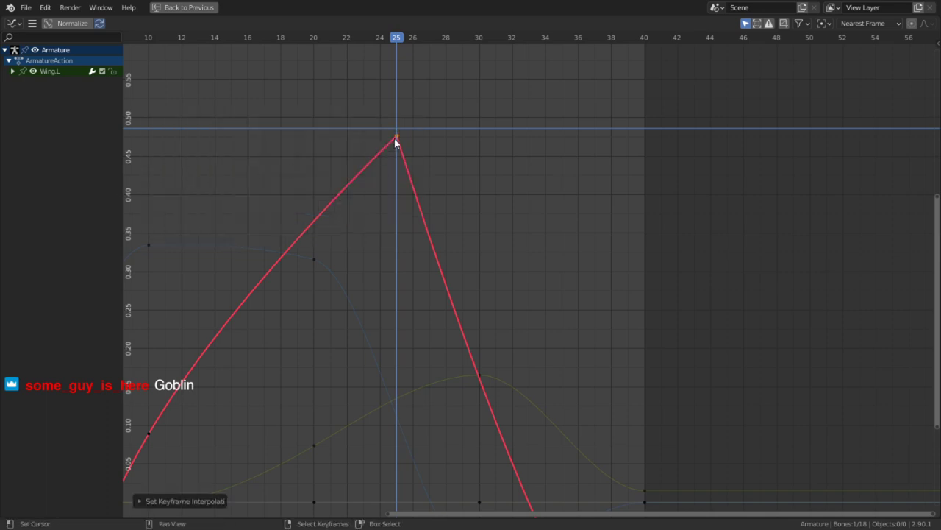
Round the red curve's peak by stretching the frame 25 handles horizontally to about frames 19 and 36
{"action": "right_click_drag", "start_coordinate": [395, 138], "coordinate": [290, 139]}
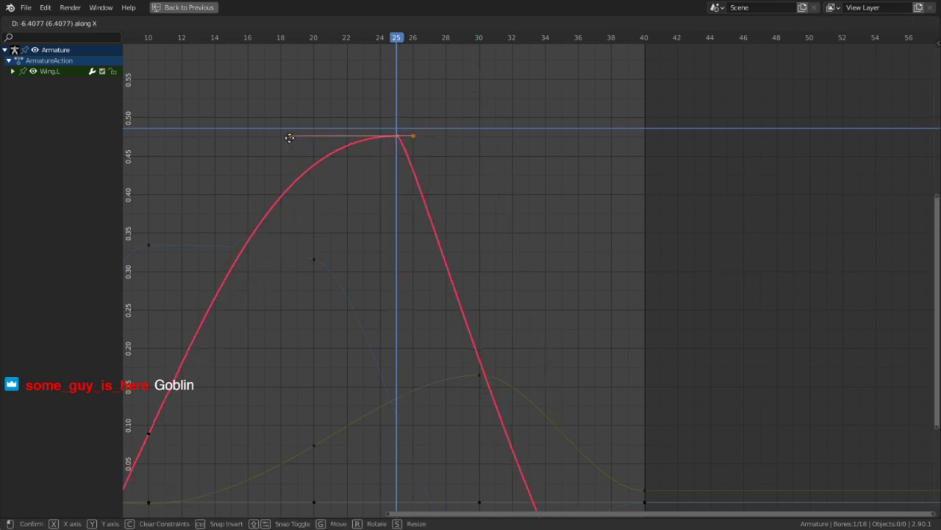
{"action": "right_click", "coordinate": [404, 129]}
{"action": "right_click", "coordinate": [406, 142]}
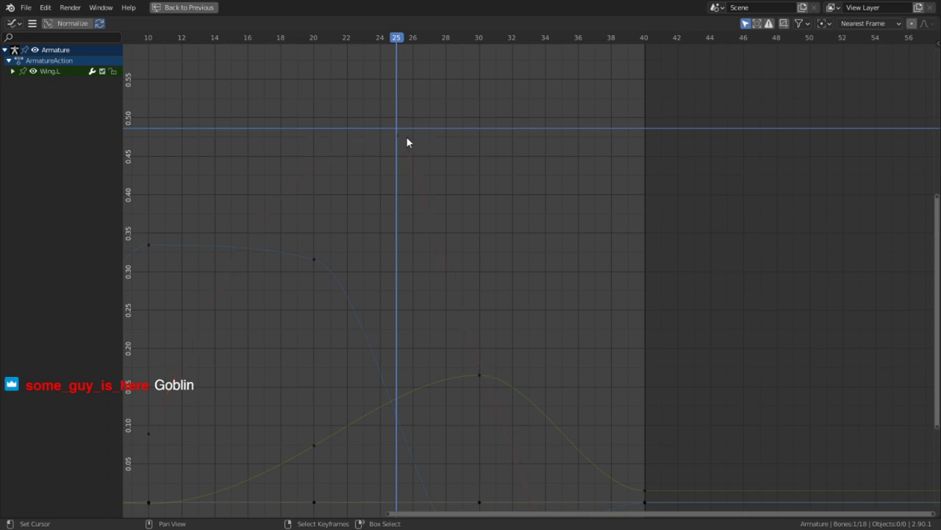
{"action": "right_click", "coordinate": [399, 138]}
{"action": "right_click_drag", "start_coordinate": [413, 138], "coordinate": [586, 140]}
{"action": "scroll", "coordinate": [489, 309], "scroll_direction": "down", "scroll_amount": 5}
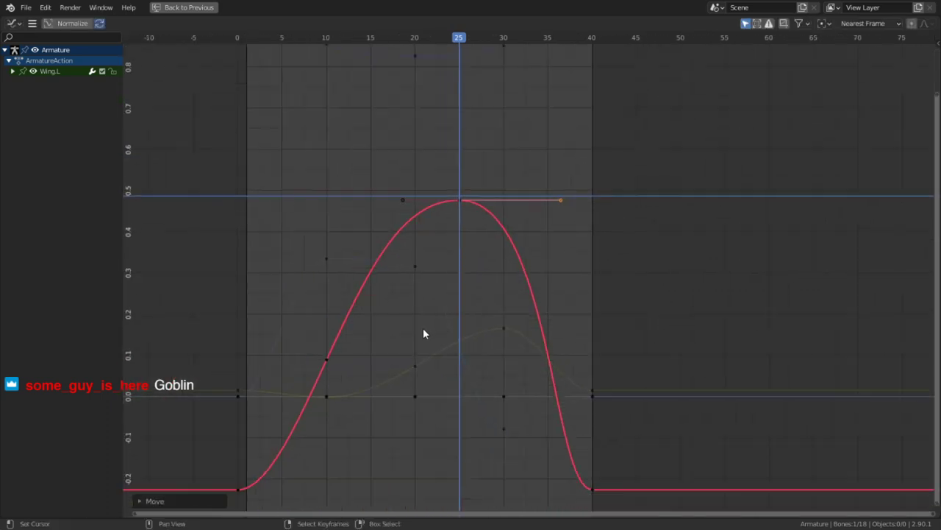
{"action": "scroll", "coordinate": [483, 368], "scroll_direction": "up", "scroll_amount": 2}
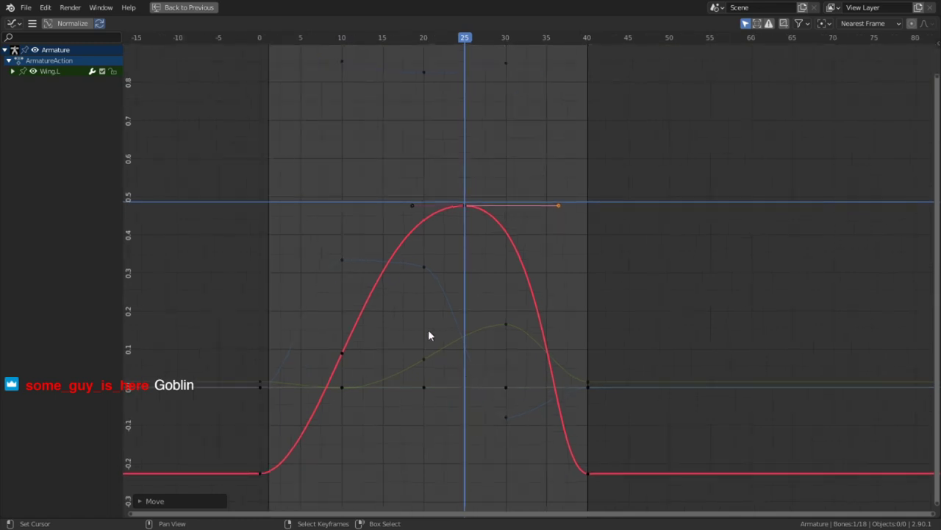
Delete the left wing's blue curve keyframe at frame 20 and stretch the frame 10 keyframe's forward handle to about frame 33
{"action": "right_click", "coordinate": [421, 266]}
{"action": "scroll", "coordinate": [439, 301], "scroll_direction": "up", "scroll_amount": 4}
{"action": "key", "text": "x"}
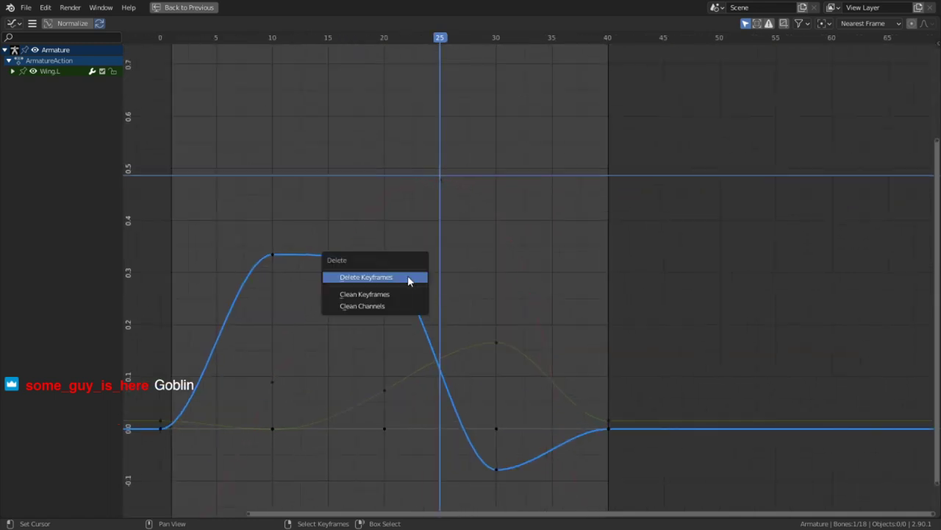
{"action": "left_click", "coordinate": [409, 278]}
{"action": "right_click", "coordinate": [274, 254]}
{"action": "right_click_drag", "start_coordinate": [343, 254], "coordinate": [529, 228]}
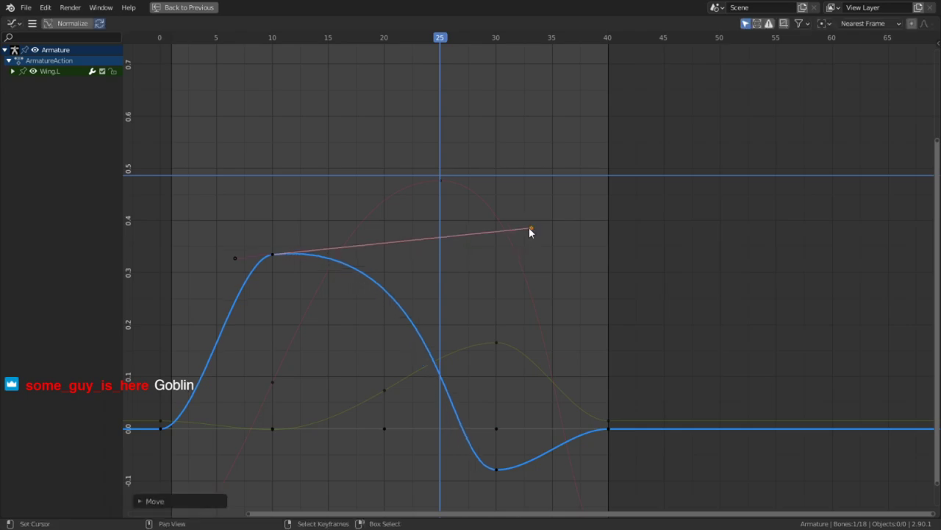
Restore the Animation layout, play the flap and examine the reshaped left wing motion from the front
{"action": "key", "text": "ctrl+space"}
{"action": "mouse_move", "coordinate": [215, 450]}
{"action": "left_mouse_down"}
{"action": "mouse_move", "coordinate": [124, 450]}
{"action": "mouse_move", "coordinate": [309, 445]}
{"action": "mouse_move", "coordinate": [166, 445]}
{"action": "mouse_move", "coordinate": [225, 443]}
{"action": "left_mouse_up"}
{"action": "key", "text": "space"}
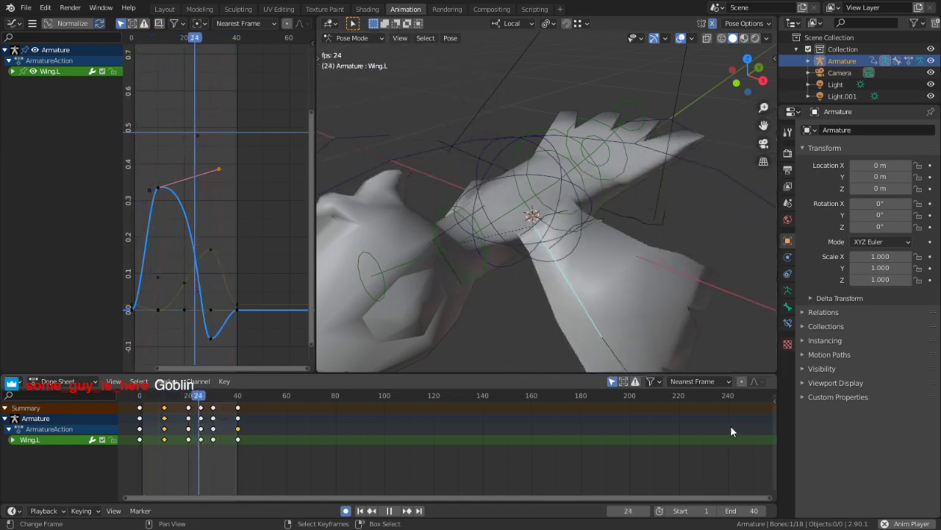
{"action": "left_click", "coordinate": [733, 431]}
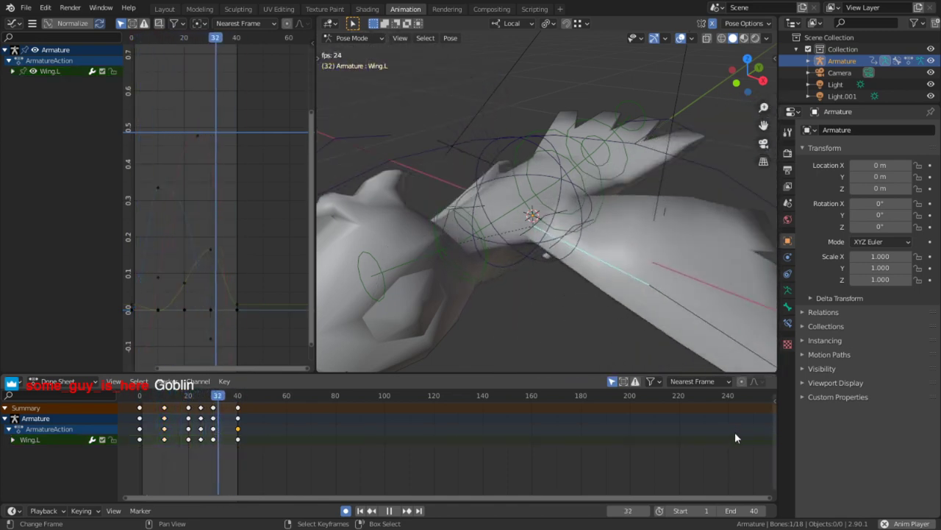
{"action": "middle_click_drag", "start_coordinate": [544, 247], "coordinate": [573, 247]}
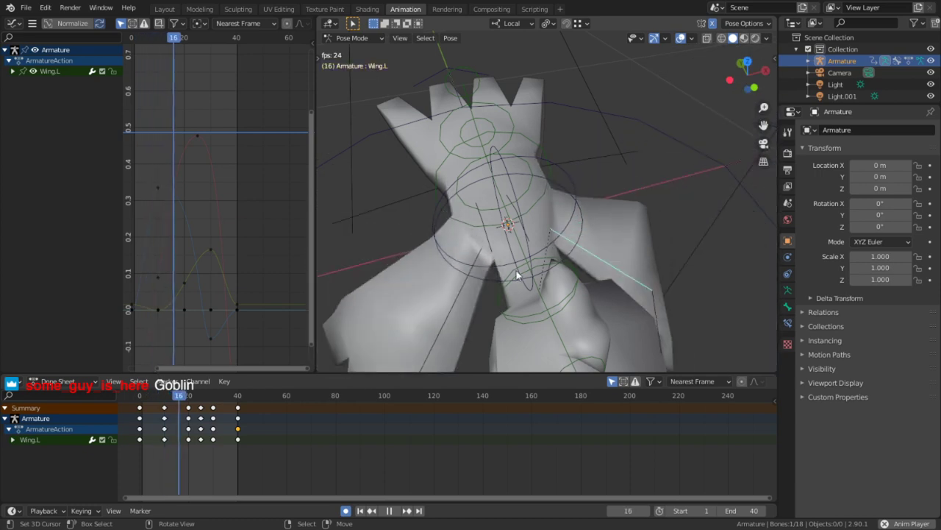
{"action": "key", "text": "space"}
Select the base bones of both the left and right wings and maximize the Graph Editor to show their curves
{"action": "left_click", "coordinate": [466, 273]}
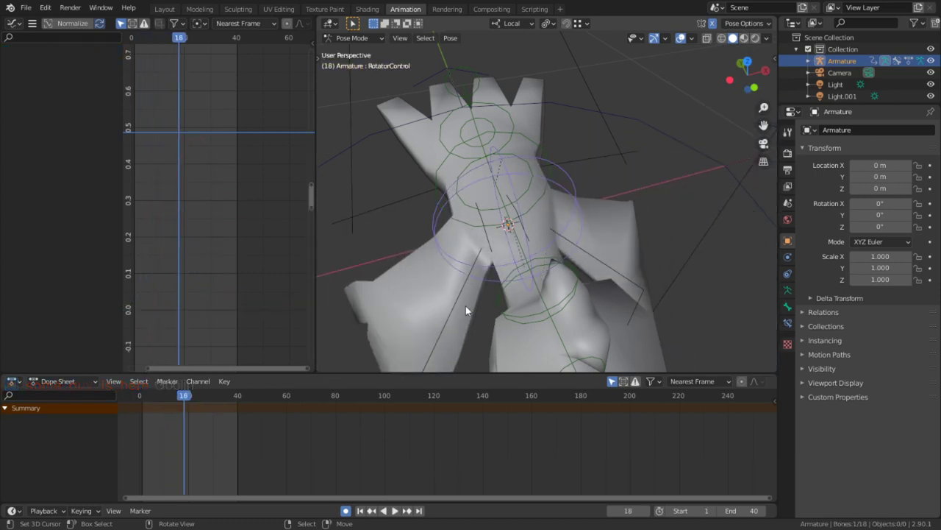
{"action": "left_click", "coordinate": [593, 256]}
{"action": "middle_click_drag", "start_coordinate": [659, 275], "coordinate": [392, 229]}
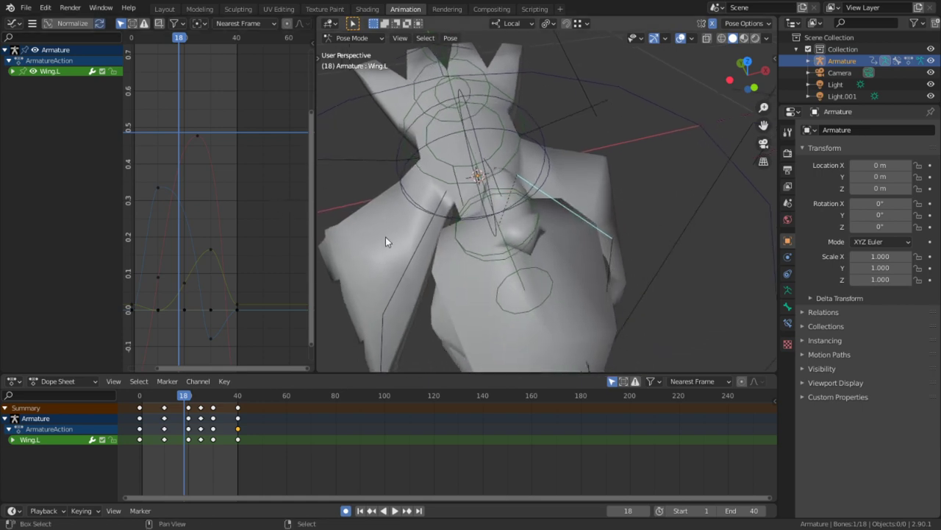
{"action": "left_click", "coordinate": [428, 234], "text": "shift"}
{"action": "key", "text": "ctrl+space"}
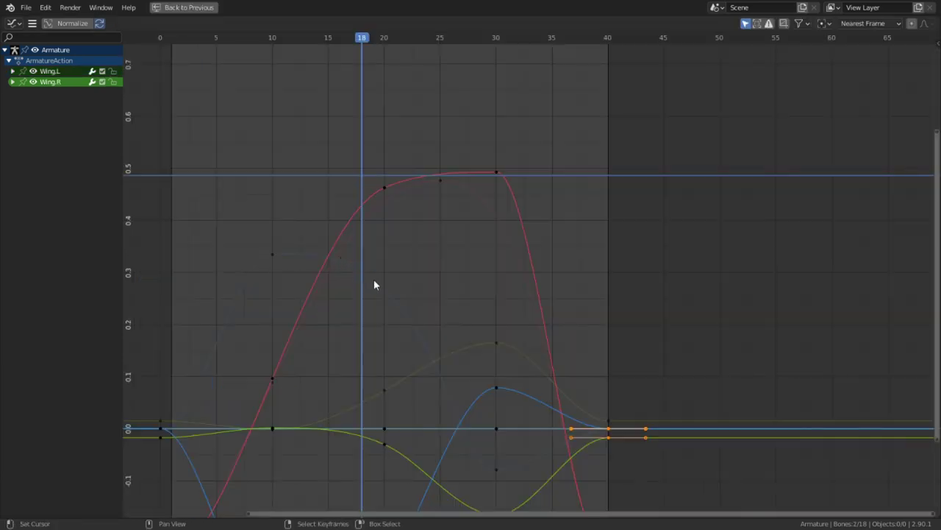
Copy the left wing's red curve keyframe at frame 25 to the same frame on the right wing's red curve
{"action": "key", "text": "Home"}
{"action": "middle_click_drag", "start_coordinate": [514, 228], "coordinate": [533, 256]}
{"action": "left_click", "coordinate": [620, 254]}
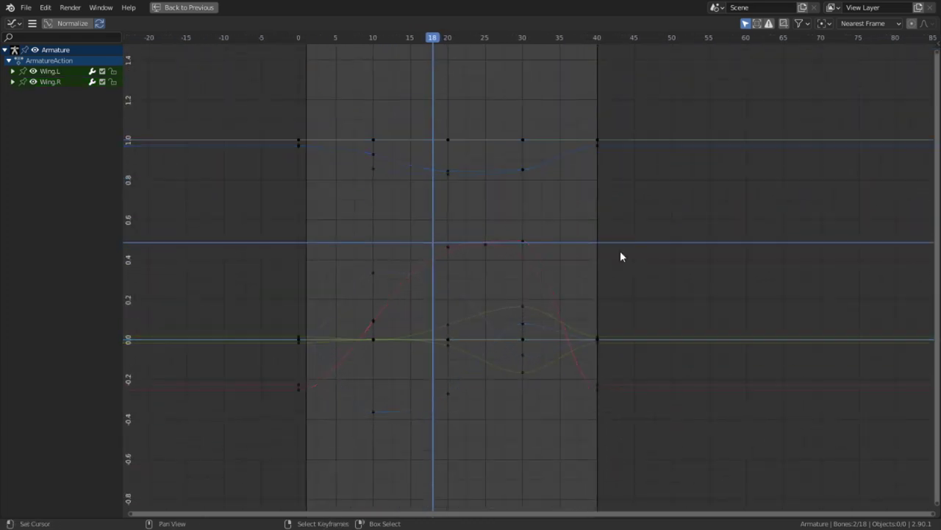
{"action": "scroll", "coordinate": [620, 255], "scroll_direction": "up", "scroll_amount": 3}
{"action": "left_click", "coordinate": [458, 227]}
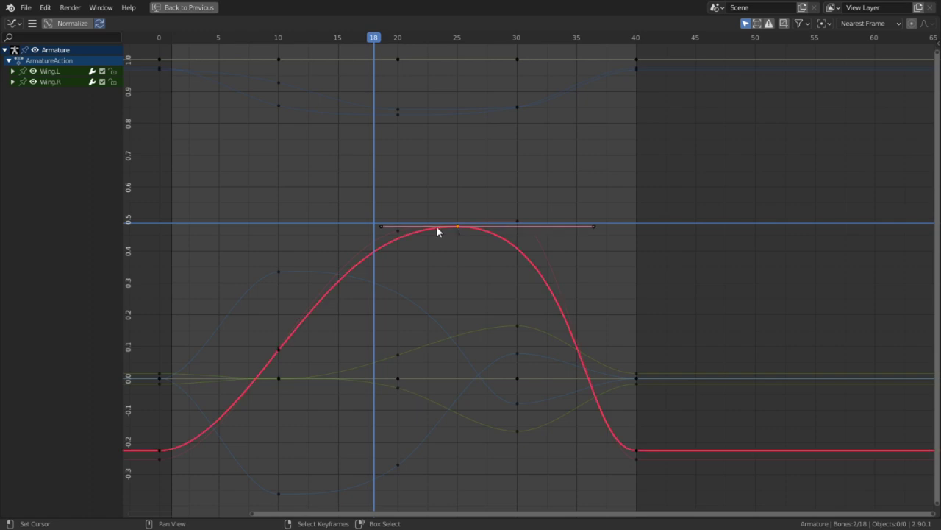
{"action": "scroll", "coordinate": [392, 231], "scroll_direction": "up", "scroll_amount": 1}
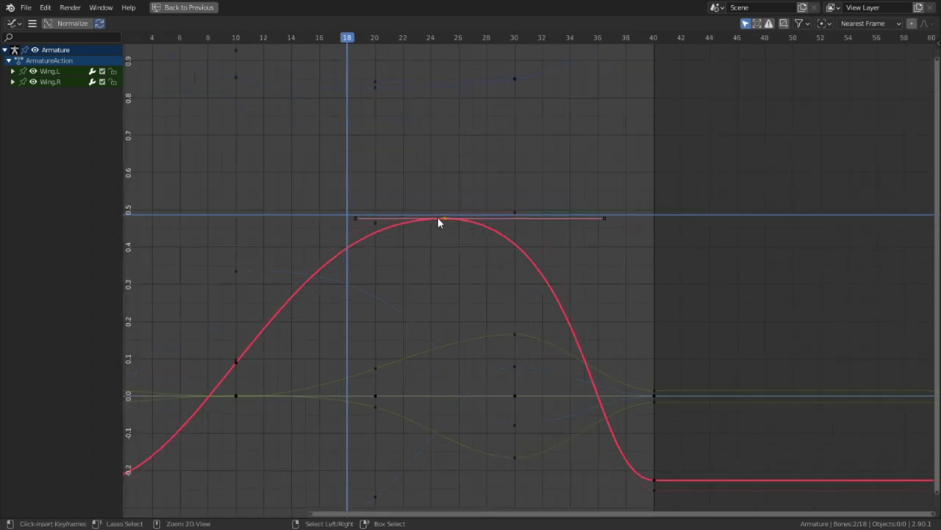
{"action": "left_click", "coordinate": [375, 224]}
{"action": "right_click_drag", "start_coordinate": [456, 219], "coordinate": [441, 219], "text": "shift"}
{"action": "key", "text": "ctrl+v"}
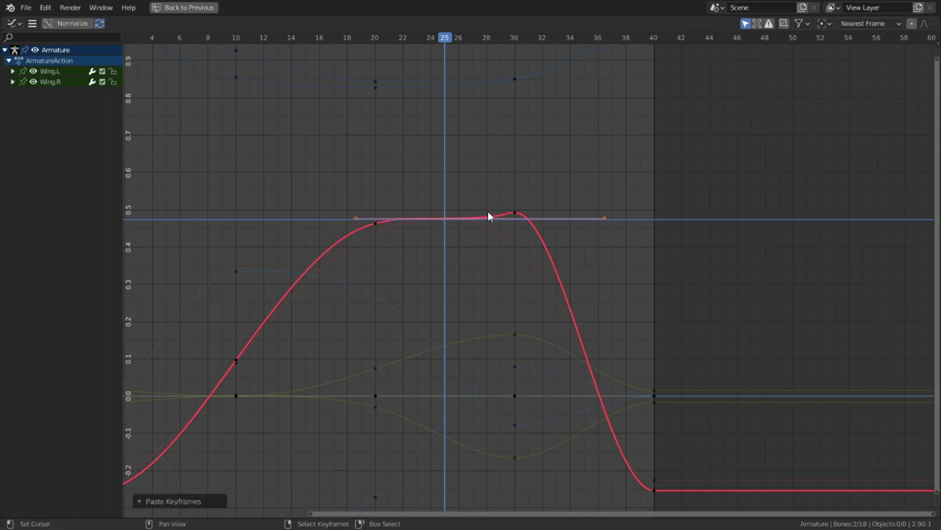
Delete the right wing's red curve keyframes at frames 30 and 20
{"action": "scroll", "coordinate": [503, 211], "scroll_direction": "up", "scroll_amount": 3}
{"action": "right_click", "coordinate": [509, 201]}
{"action": "key", "text": "x"}
{"action": "left_click", "coordinate": [513, 202]}
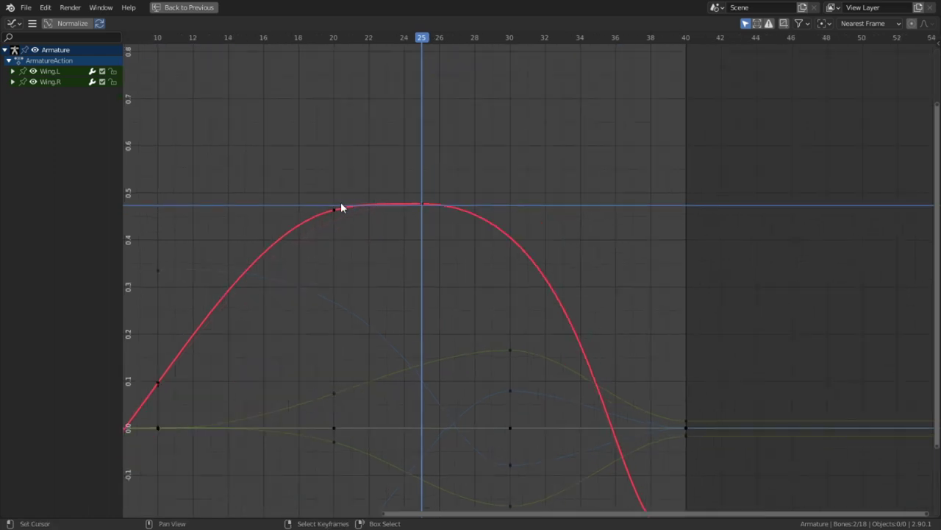
{"action": "left_click", "coordinate": [337, 201]}
{"action": "key", "text": "x"}
{"action": "right_click", "coordinate": [334, 207]}
{"action": "key", "text": "x"}
{"action": "left_click", "coordinate": [334, 208]}
Delete the right wing's blue curve keyframe at frame 20, stretch frame 10's forward handle to about frame 24.5 and restore the layout
{"action": "middle_click_drag", "start_coordinate": [467, 309], "coordinate": [468, 307]}
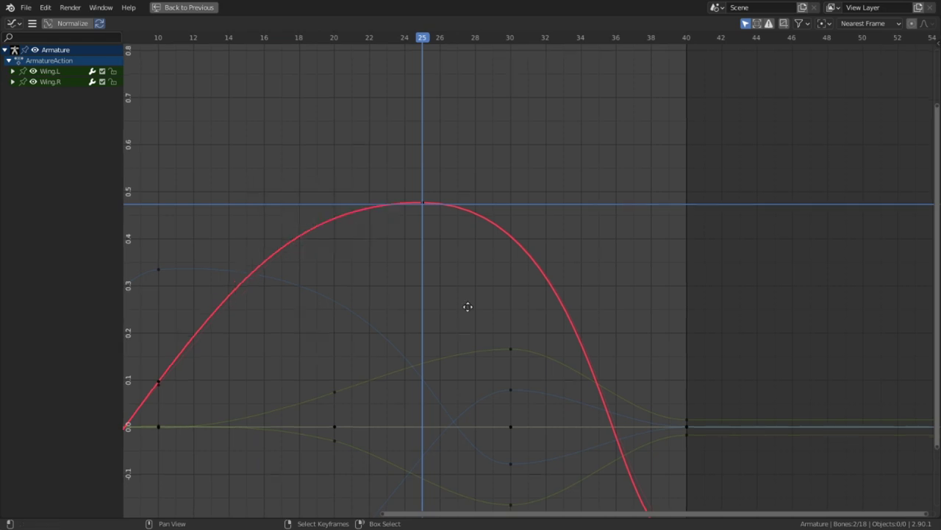
{"action": "scroll", "coordinate": [467, 306], "scroll_direction": "down", "scroll_amount": 2}
{"action": "left_click", "coordinate": [386, 418]}
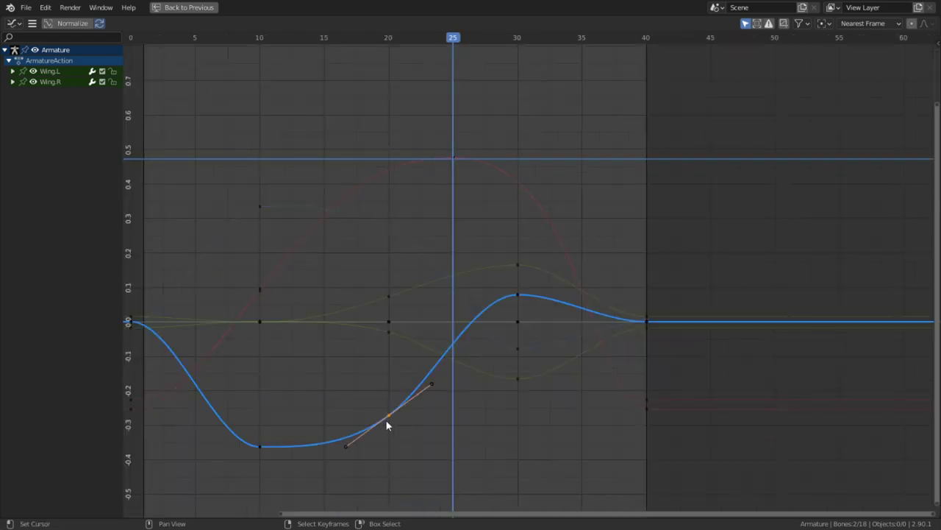
{"action": "key", "text": "x"}
{"action": "left_click", "coordinate": [388, 421]}
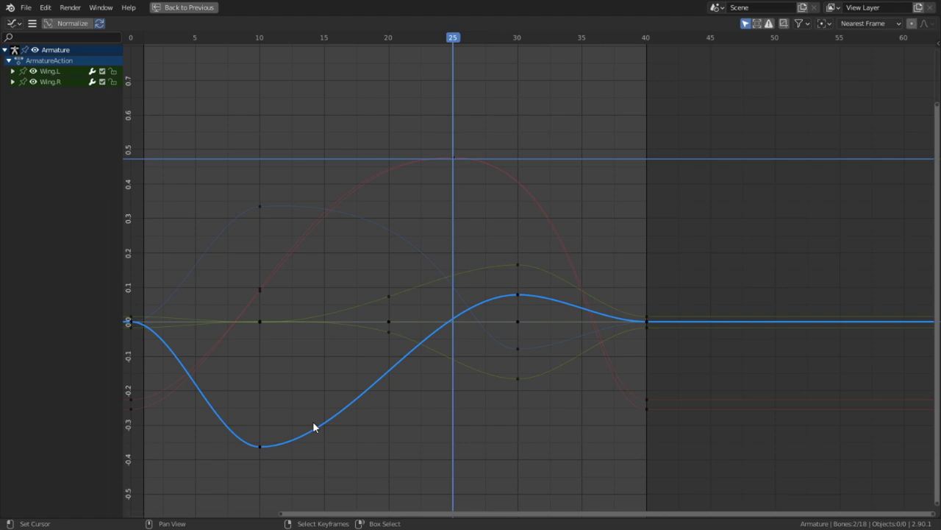
{"action": "left_click_drag", "start_coordinate": [262, 434], "coordinate": [269, 455]}
{"action": "left_click", "coordinate": [262, 448]}
{"action": "left_click_drag", "start_coordinate": [347, 447], "coordinate": [447, 446]}
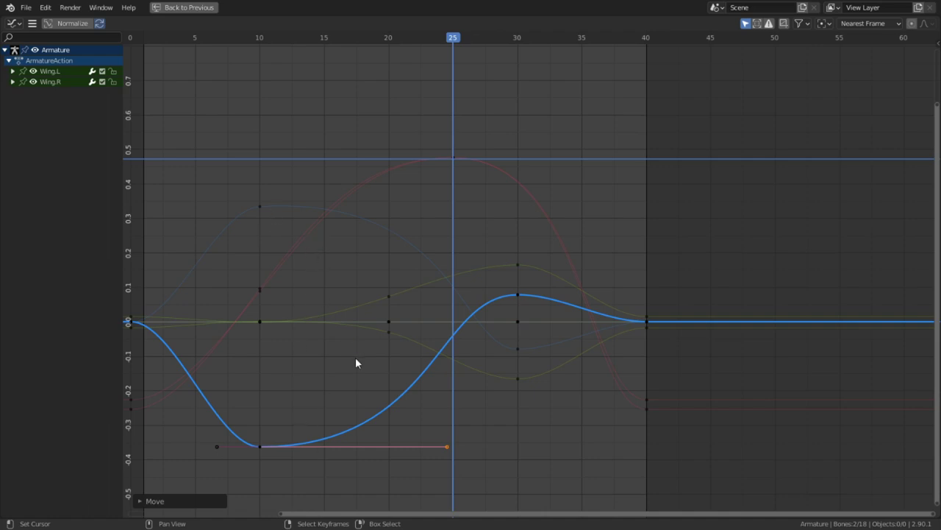
{"action": "key", "text": "ctrl+space"}
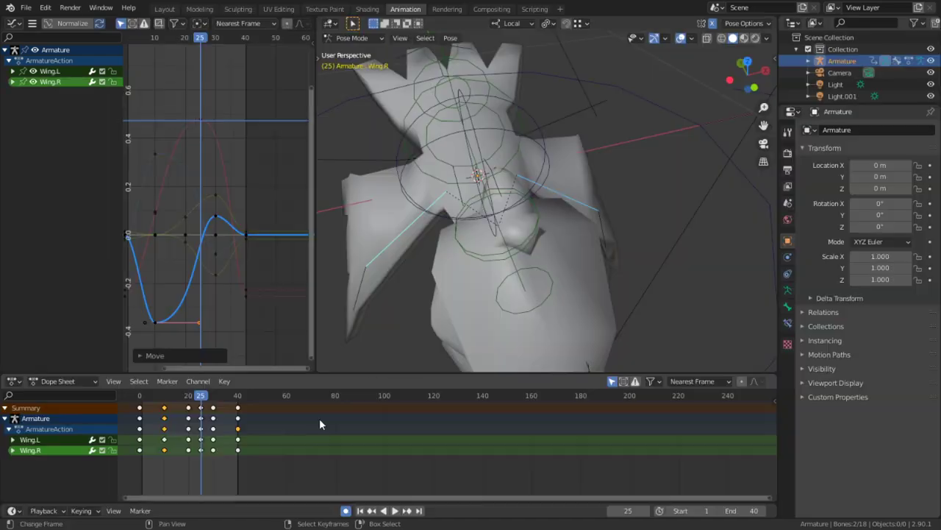
Play back the flight animation with the whole bird in view to check both wings' motion
{"action": "key", "text": "space"}
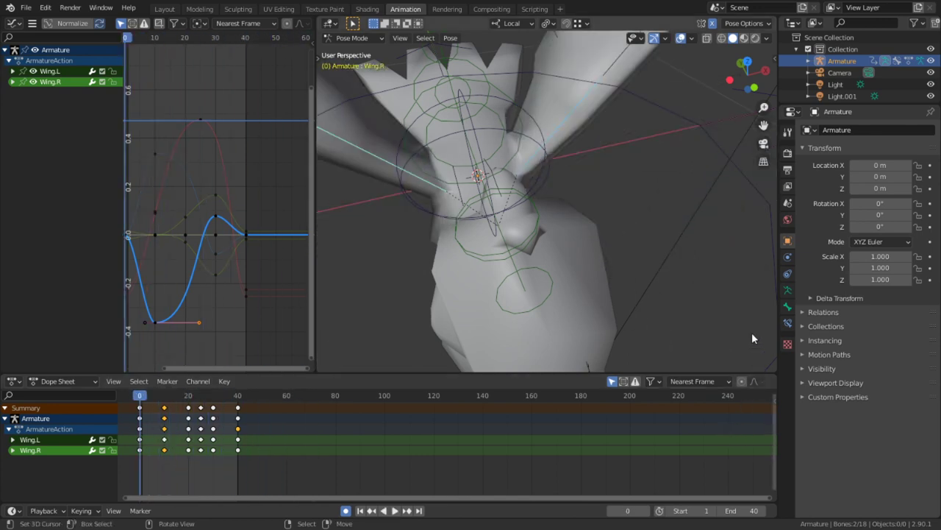
{"action": "scroll", "coordinate": [658, 271], "scroll_direction": "down", "scroll_amount": 4}
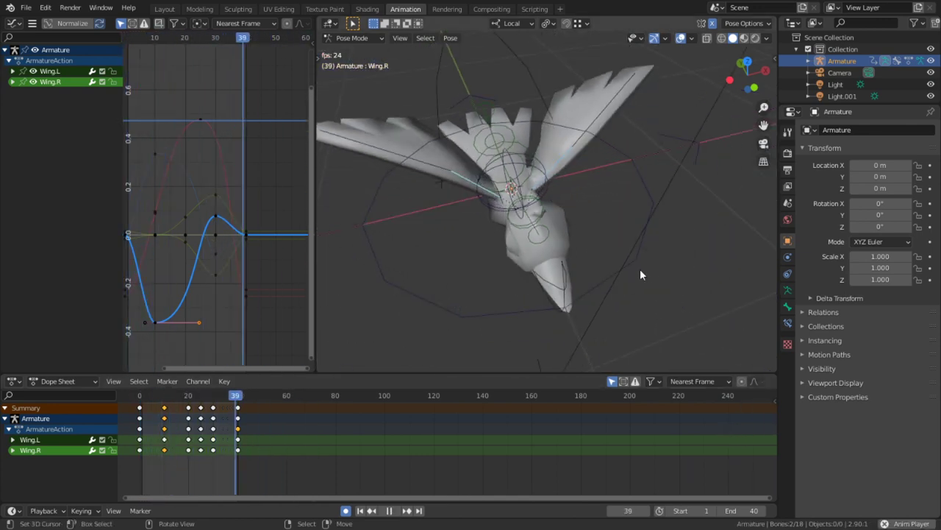
{"action": "key", "text": "space"}
Select the left wing's second bone, Wing.L.001, and delete its red curve keyframes at frames 10 and 30
{"action": "left_click", "coordinate": [619, 214]}
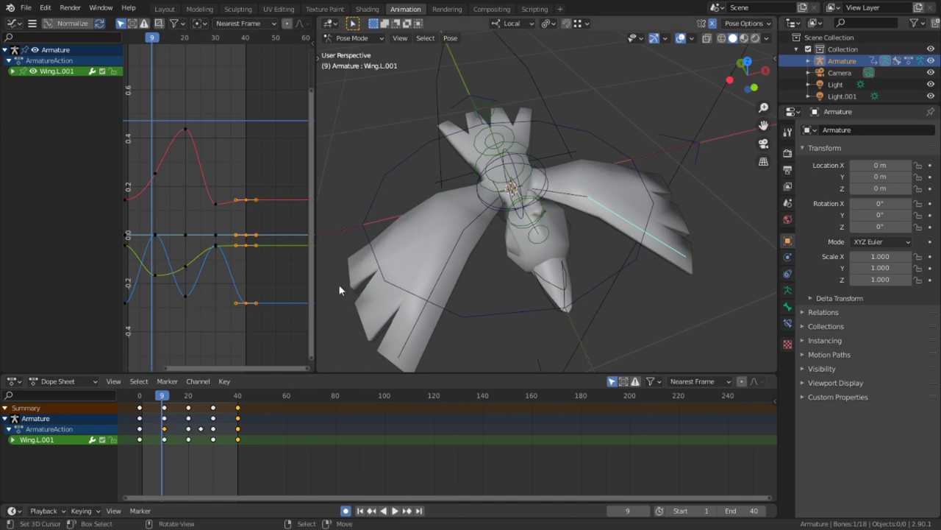
{"action": "left_click", "coordinate": [161, 186]}
{"action": "left_click", "coordinate": [149, 172]}
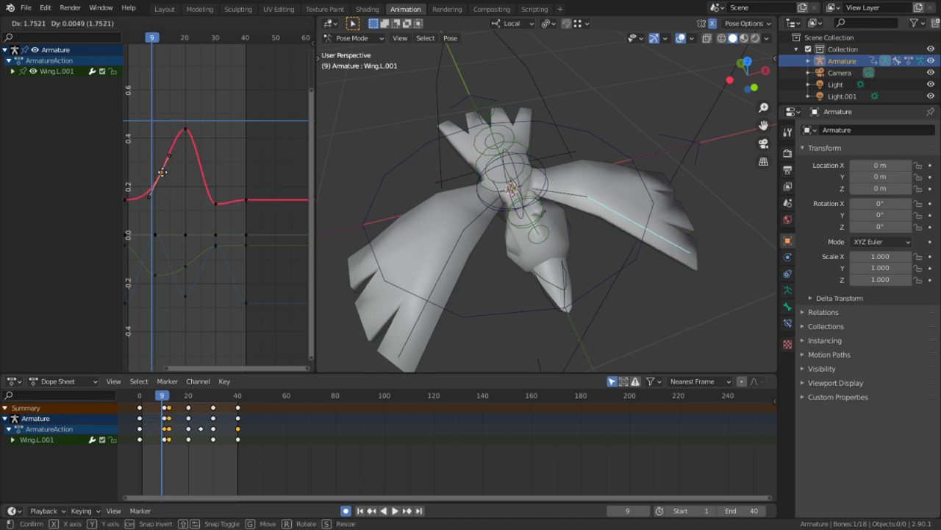
{"action": "key", "text": "x"}
{"action": "left_click", "coordinate": [176, 183]}
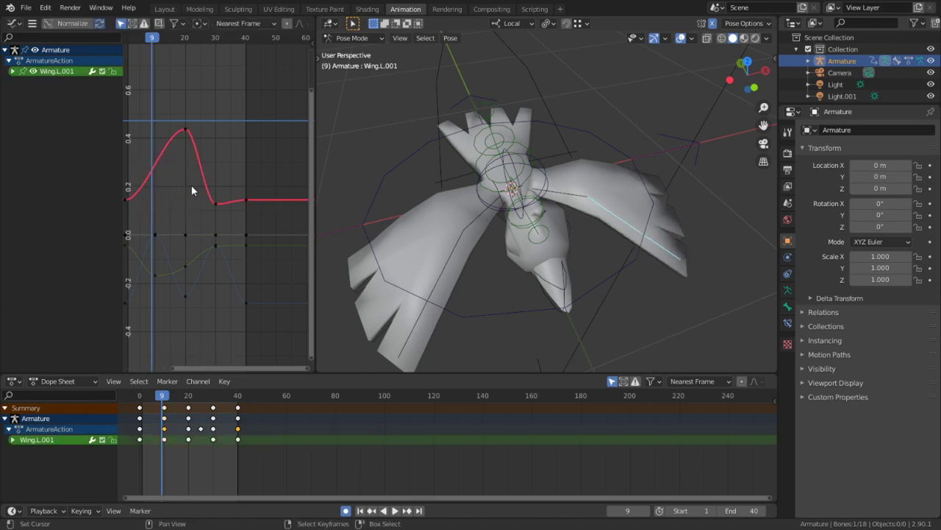
{"action": "left_click", "coordinate": [215, 203]}
{"action": "key", "text": "x"}
{"action": "left_click", "coordinate": [216, 209]}
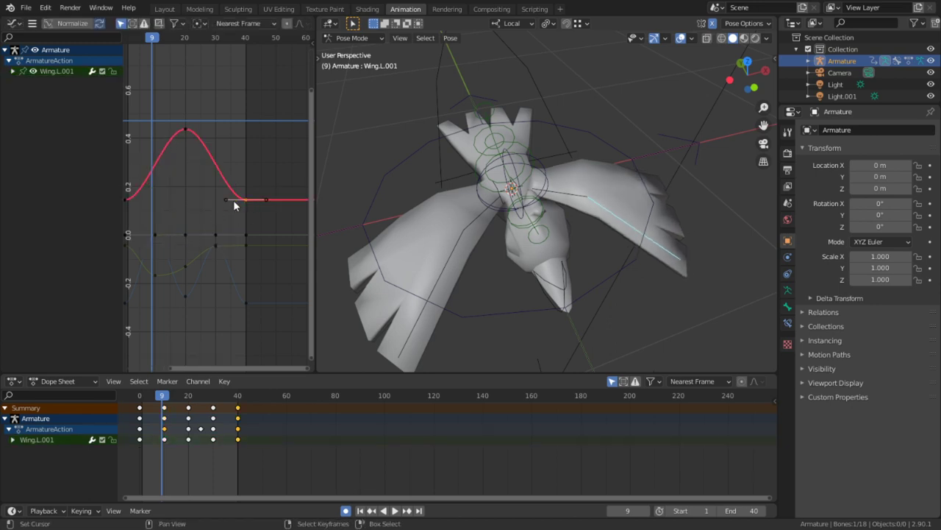
Pull the back handle of Wing.L.001's red curve keyframe at frame 40 to about frame 24 at value 0, and play the motion
{"action": "left_click_drag", "start_coordinate": [235, 204], "coordinate": [198, 236]}
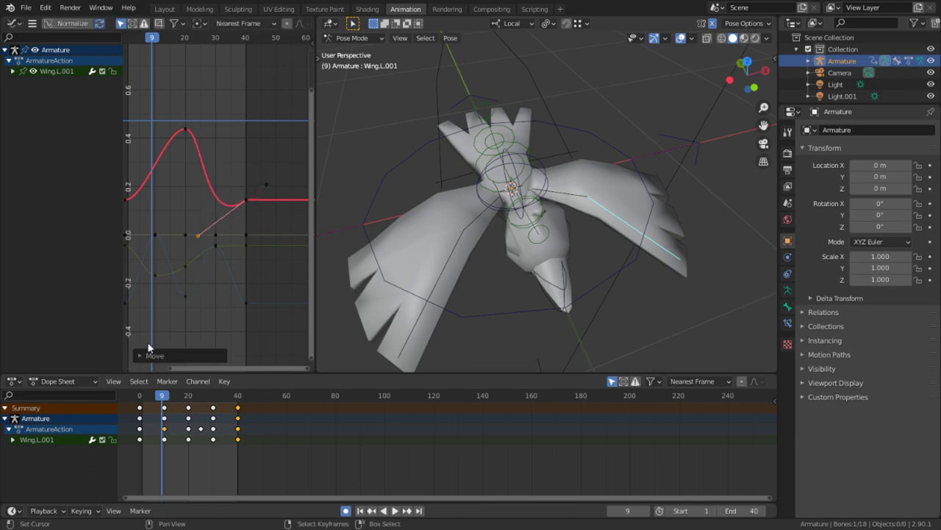
{"action": "key", "text": "space"}
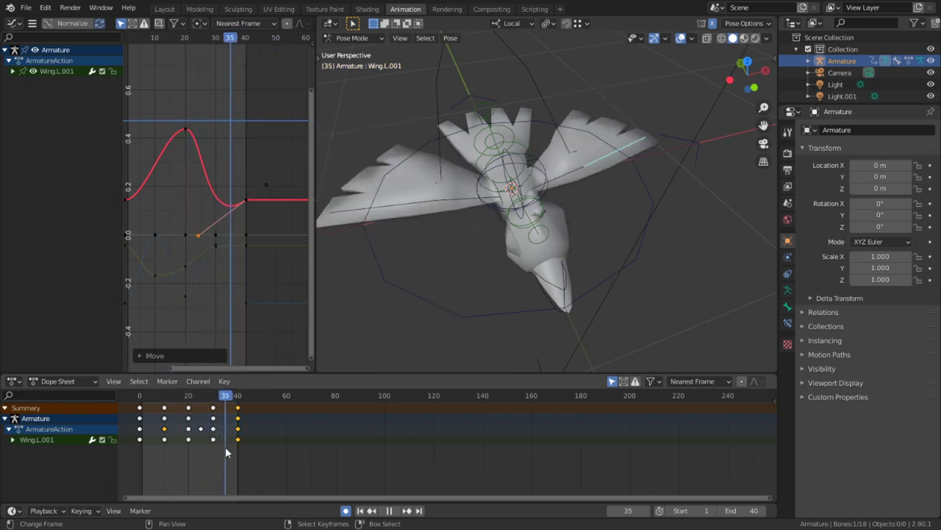
{"action": "key", "text": "space"}
Delete Wing.L.001's green curve keyframe at frame 20 and stretch frame 10's forward handle to about frame 22 at -0.19
{"action": "left_click", "coordinate": [183, 260]}
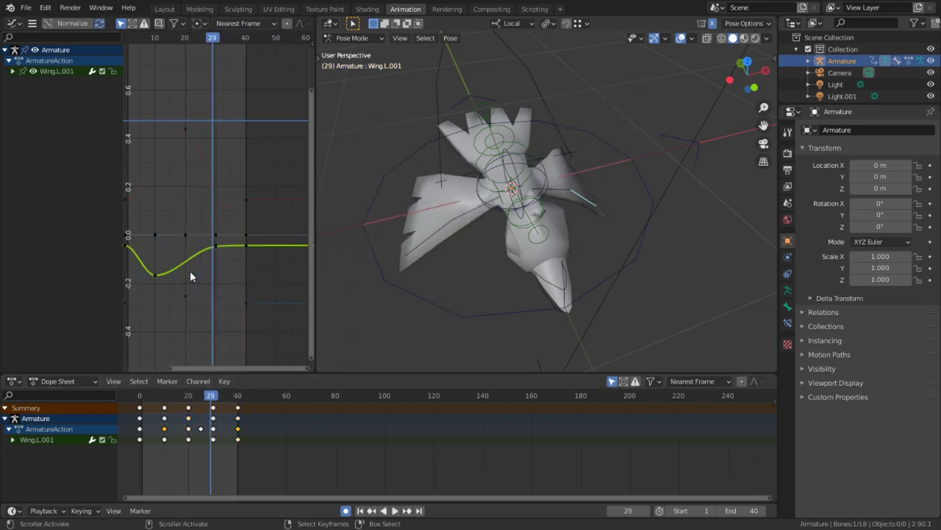
{"action": "left_click", "coordinate": [158, 275]}
{"action": "left_click_drag", "start_coordinate": [176, 275], "coordinate": [190, 281]}
Play and scrub through the wing beat from above and from the side to examine how the left wing bends
{"action": "key", "text": "space"}
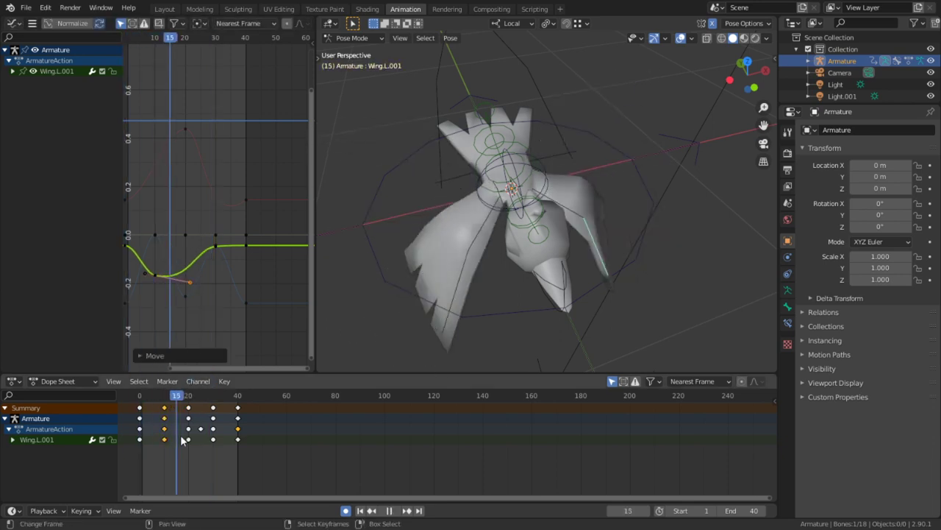
{"action": "left_click_drag", "start_coordinate": [181, 436], "coordinate": [227, 440]}
{"action": "key", "text": "space"}
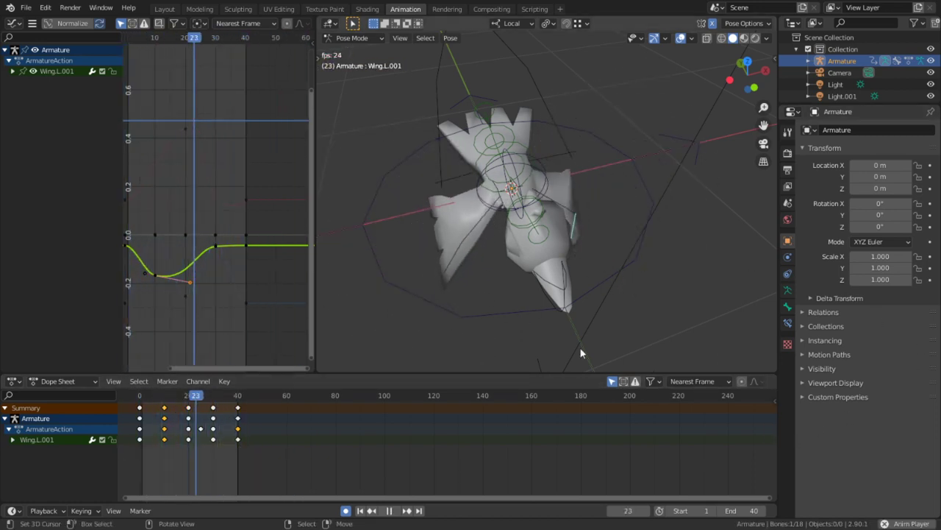
{"action": "key", "text": "space"}
{"action": "left_click_drag", "start_coordinate": [145, 458], "coordinate": [213, 454]}
{"action": "middle_click_drag", "start_coordinate": [458, 336], "coordinate": [736, 270]}
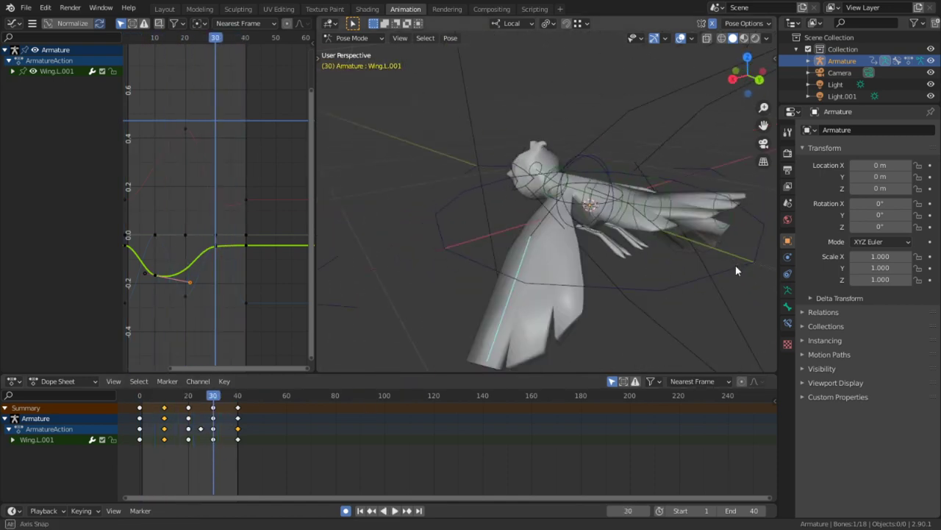
{"action": "left_click_drag", "start_coordinate": [164, 442], "coordinate": [233, 442]}
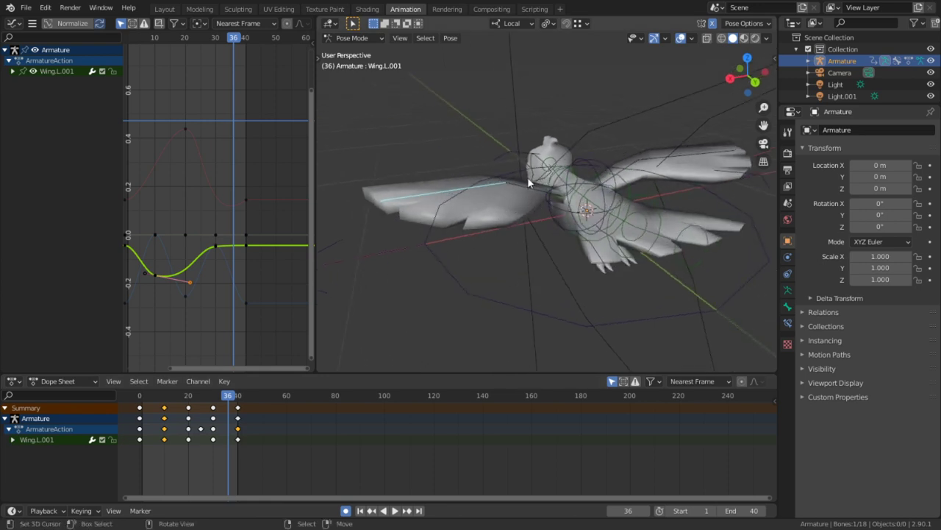
Try to rotate Wing.L.001 about its local X axis at frame 36
{"action": "key", "text": "r"}
{"action": "key", "text": "x"}
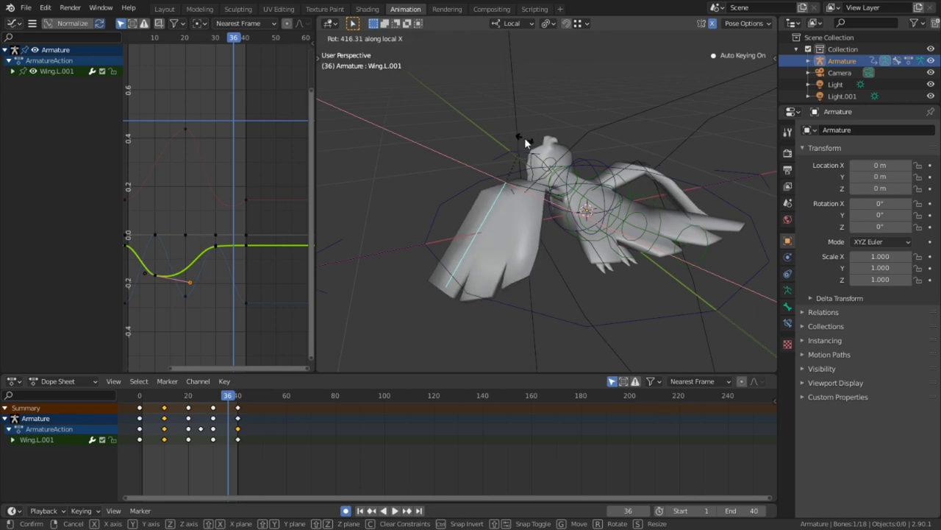
{"action": "left_click", "coordinate": [523, 139]}
{"action": "key", "text": "ctrl+z"}
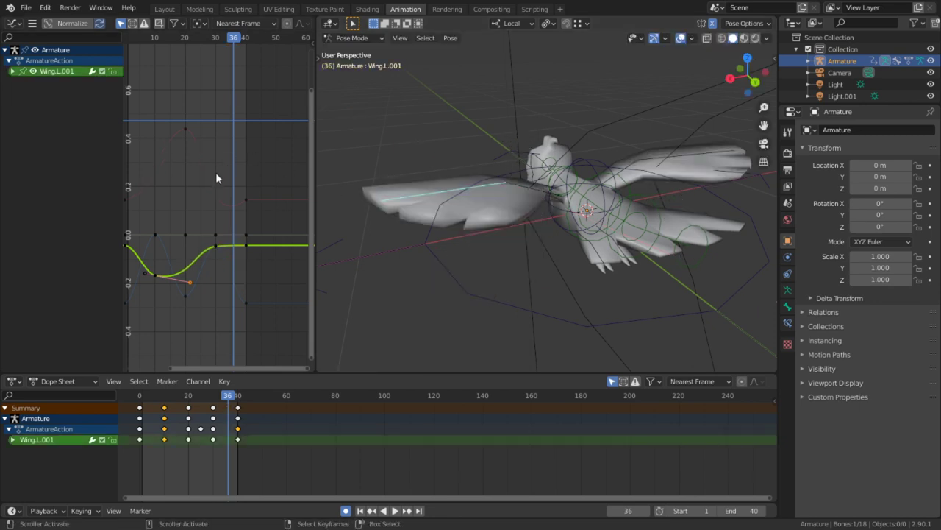
Raise the back handle of the red curve keyframe at frame 40 to about frame 31 at 0.25
{"action": "left_click", "coordinate": [243, 199]}
{"action": "key", "text": "g"}
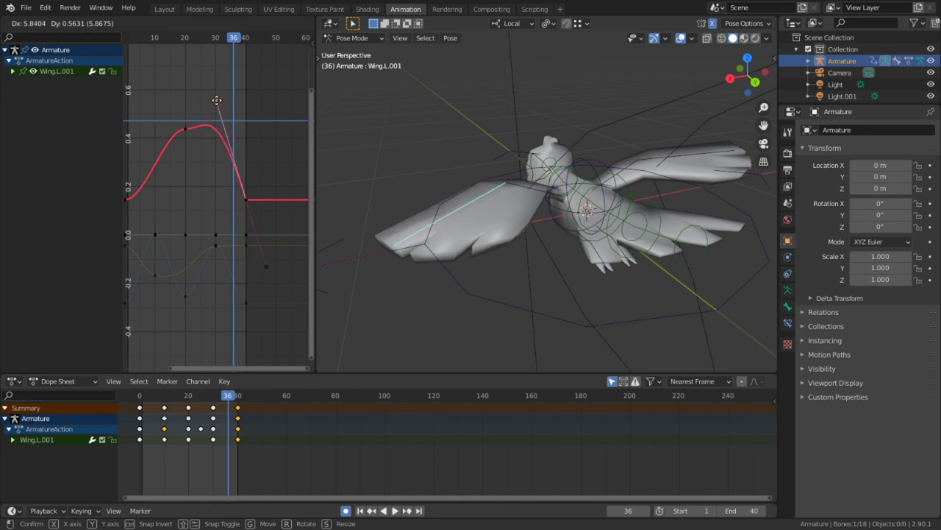
{"action": "left_click", "coordinate": [188, 131]}
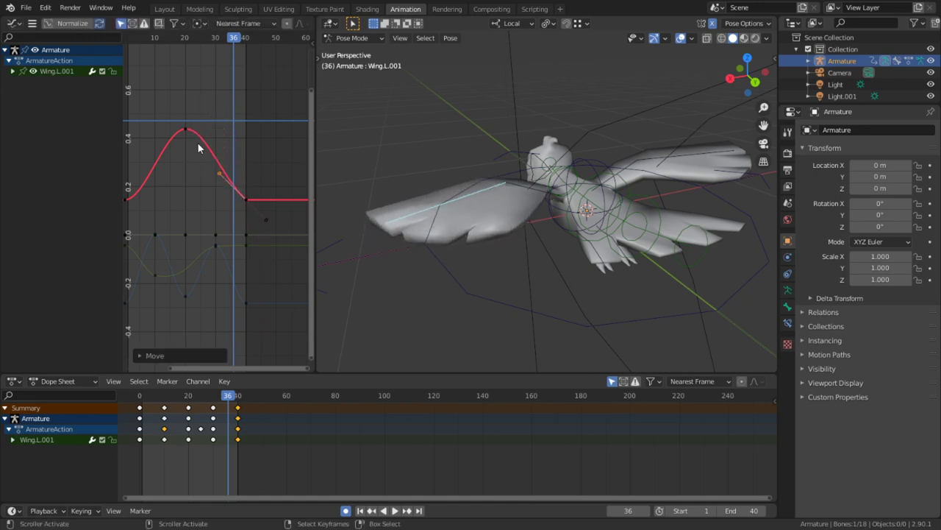
Raise the forward handle of Wing.L.001's red curve keyframe at frame 20 to about frame 31 at 0.6, and scrub the motion
{"action": "left_click", "coordinate": [187, 133]}
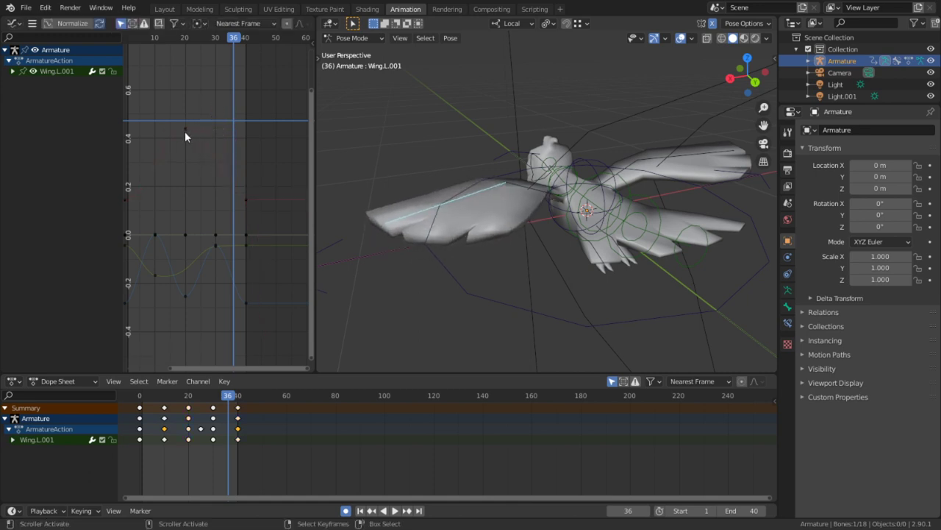
{"action": "left_click", "coordinate": [184, 130]}
{"action": "left_click_drag", "start_coordinate": [197, 129], "coordinate": [218, 87]}
{"action": "left_click", "coordinate": [184, 130]}
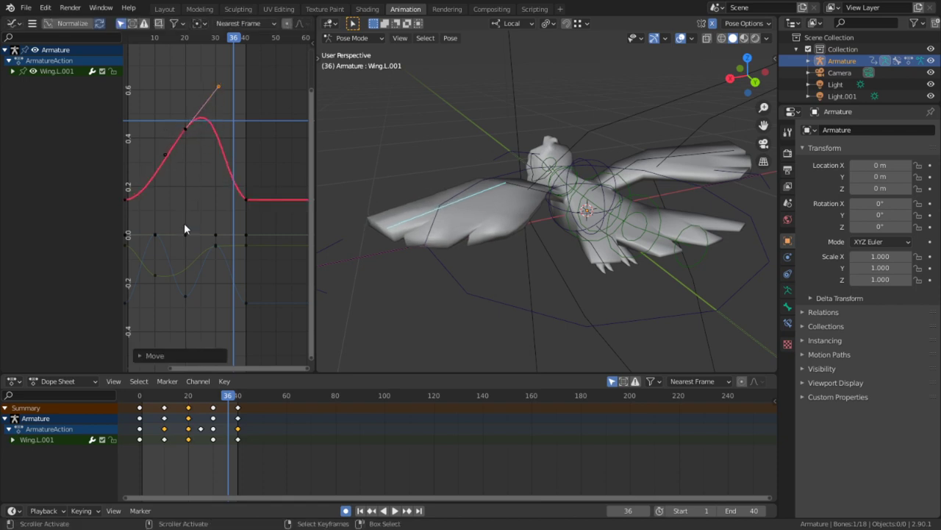
{"action": "key", "text": "space"}
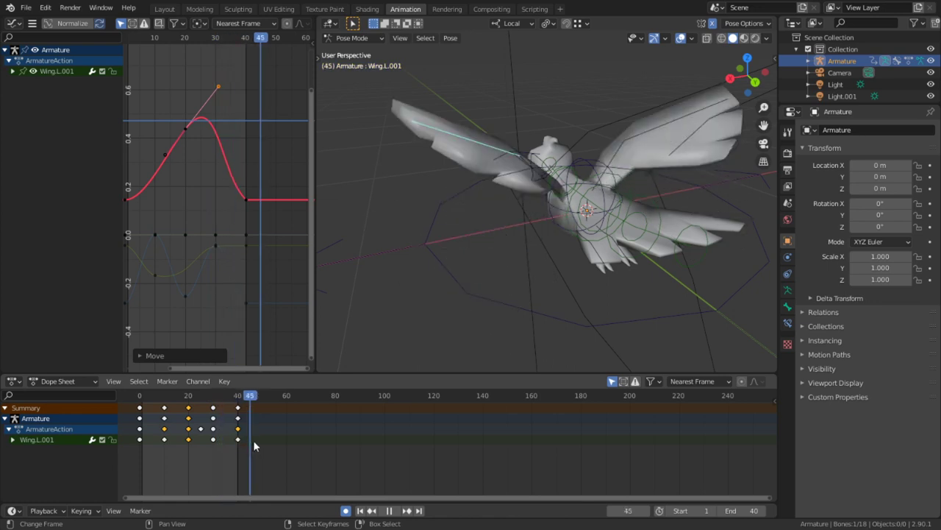
{"action": "key", "text": "space"}
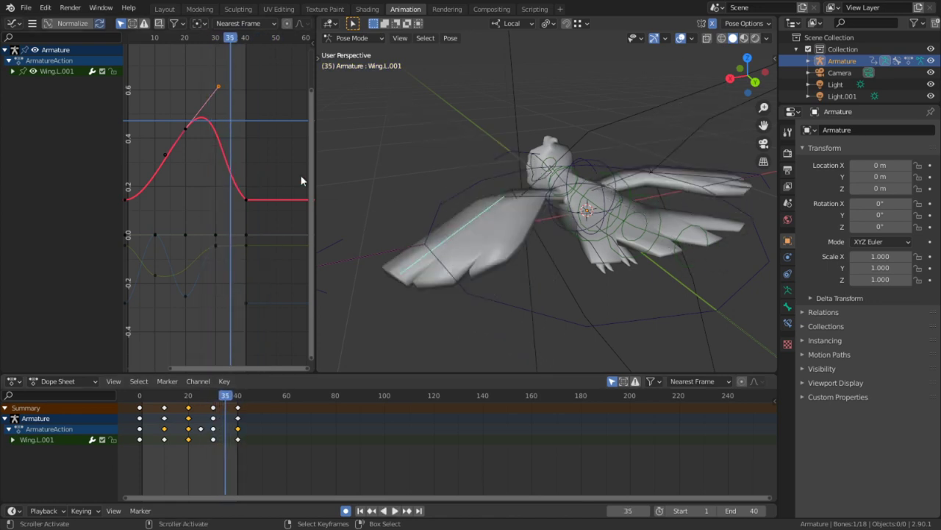
Move the red curve's back handle at frame 40 up to about frame 35 at 0.37, and review the wing beat
{"action": "left_click", "coordinate": [247, 199]}
{"action": "left_click_drag", "start_coordinate": [220, 183], "coordinate": [235, 146]}
{"action": "left_click", "coordinate": [249, 199]}
{"action": "key", "text": "space"}
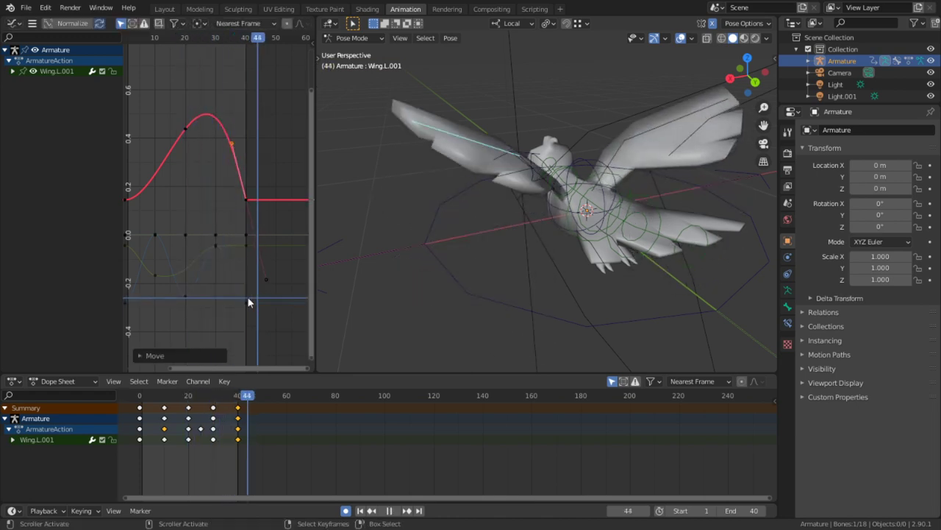
{"action": "left_click_drag", "start_coordinate": [248, 298], "coordinate": [177, 298]}
{"action": "left_click_drag", "start_coordinate": [182, 344], "coordinate": [148, 345]}
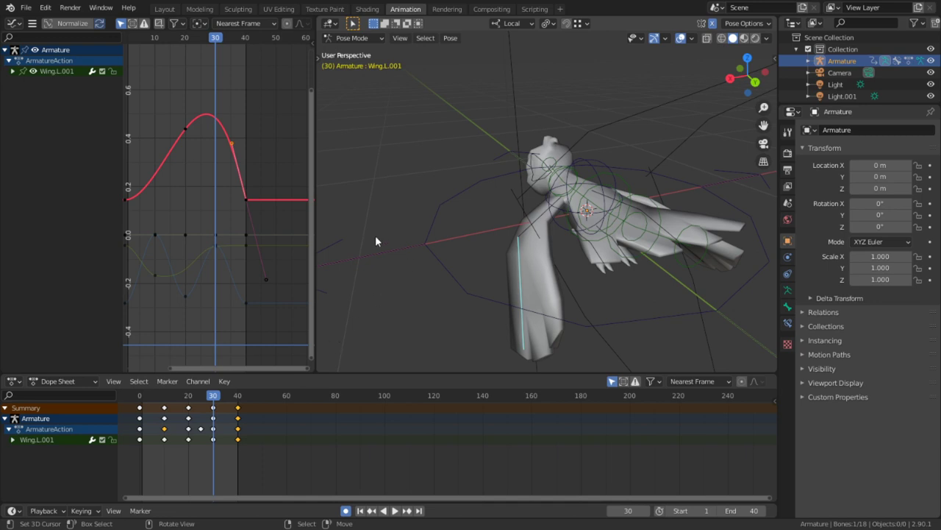
Lower the red curve's back handle at frame 40 to about frame 34 at 0.1, and scrub through the wing beat
{"action": "key", "text": "g"}
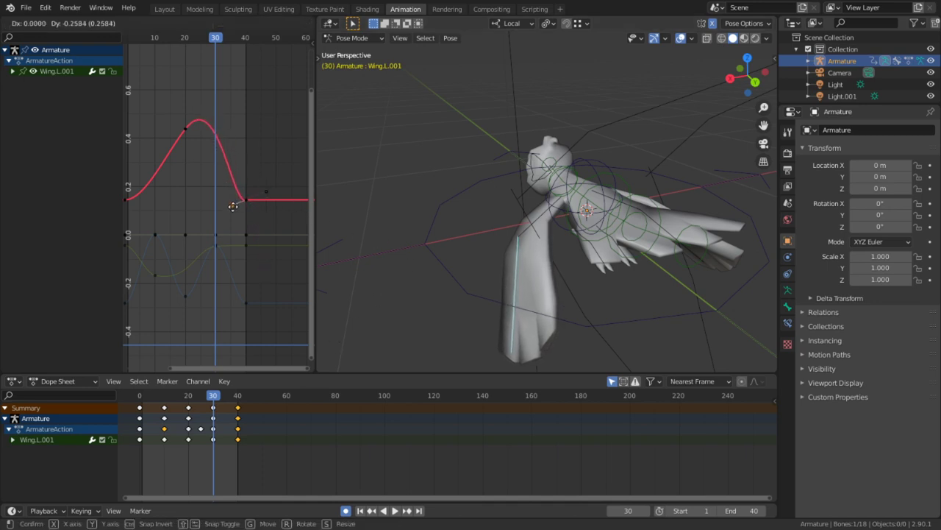
{"action": "left_click", "coordinate": [227, 209]}
{"action": "key", "text": "space"}
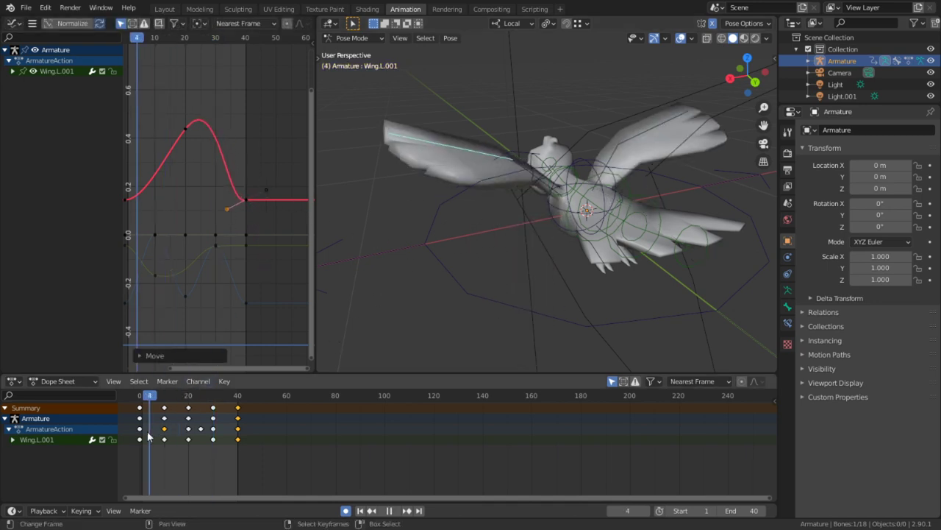
{"action": "key", "text": "space"}
{"action": "left_click_drag", "start_coordinate": [149, 432], "coordinate": [225, 453]}
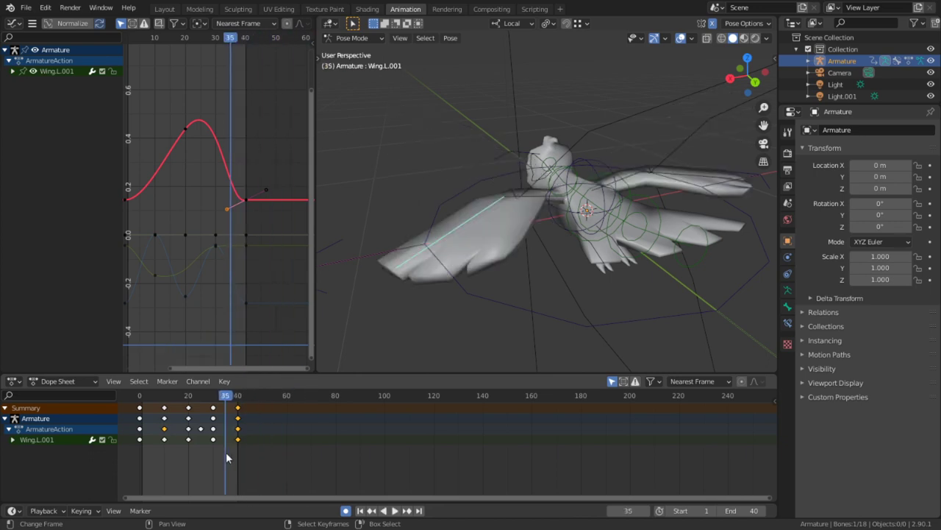
{"action": "key", "text": "space"}
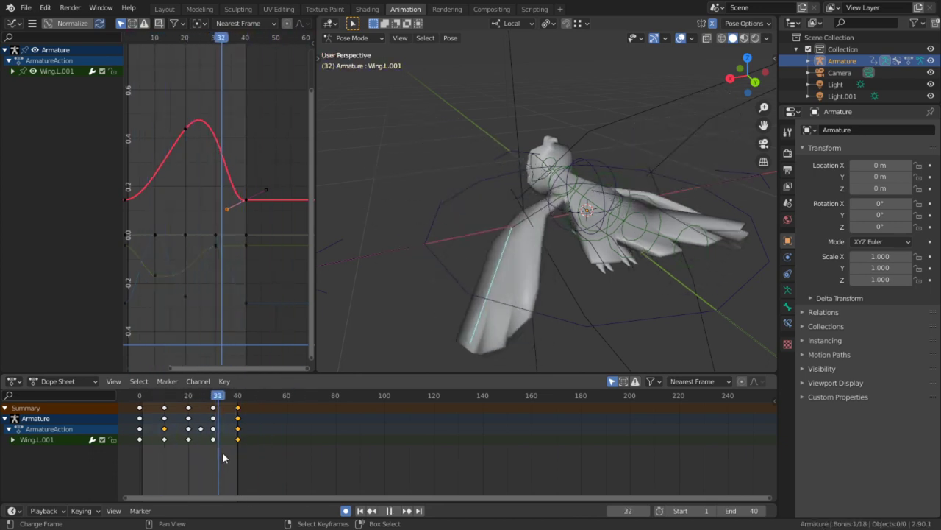
{"action": "key", "text": "space"}
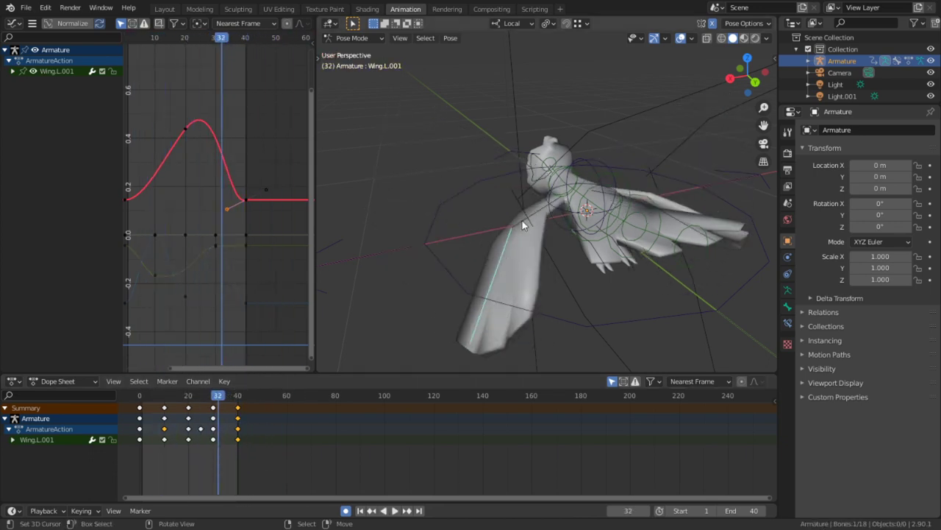
Select the left wing's base bone and examine its curves and the wing motion around frame 30
{"action": "left_click", "coordinate": [532, 216]}
{"action": "middle_click_drag", "start_coordinate": [232, 292], "coordinate": [265, 295]}
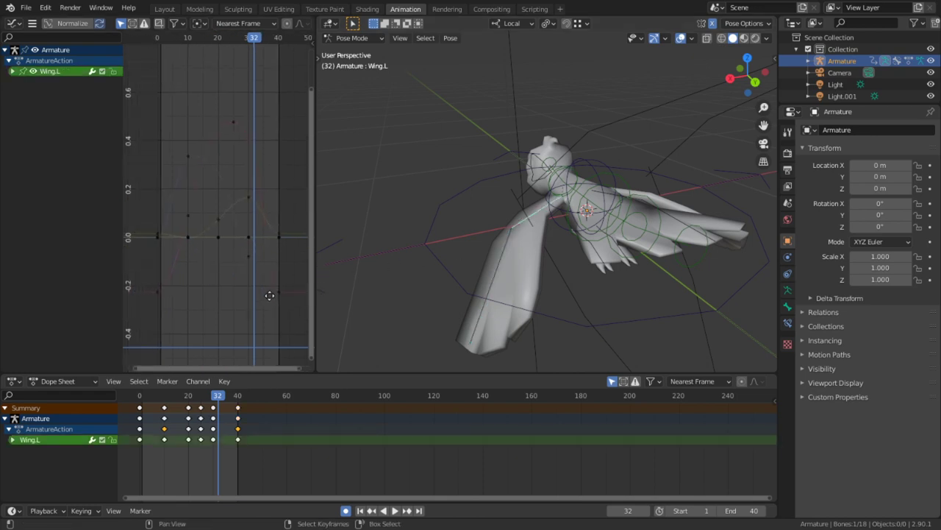
{"action": "key", "text": "space"}
{"action": "left_click_drag", "start_coordinate": [208, 291], "coordinate": [258, 294]}
{"action": "scroll", "coordinate": [254, 285], "scroll_direction": "up", "scroll_amount": 2}
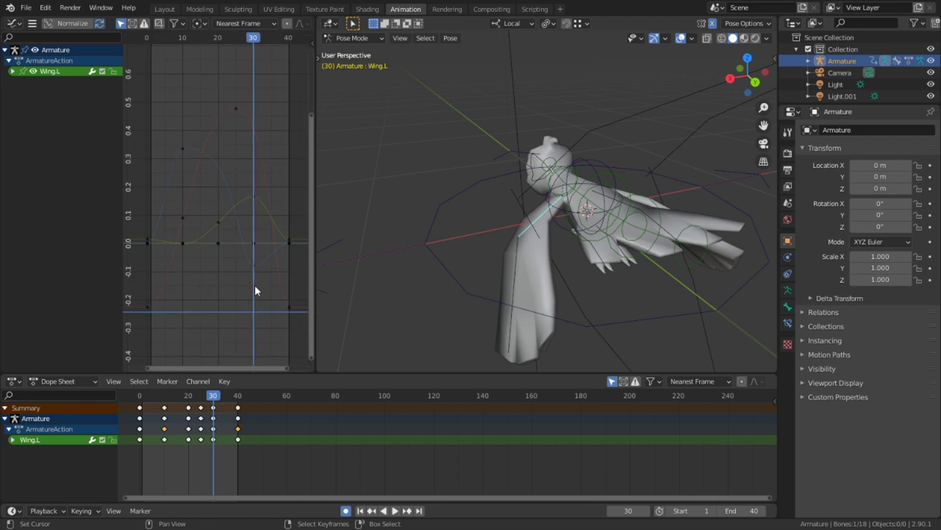
{"action": "middle_click_drag", "start_coordinate": [728, 294], "coordinate": [550, 248]}
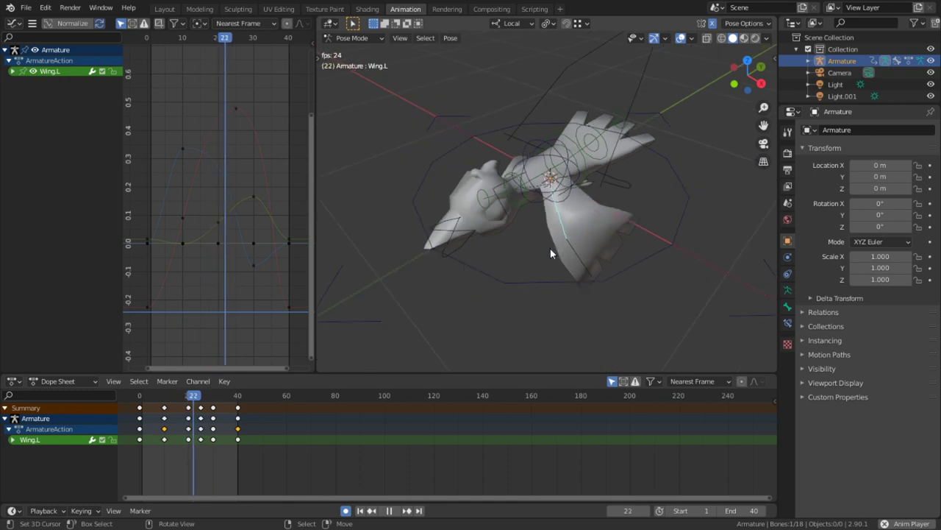
Select the second bones of both wings, Wing.L.001 and Wing.R.001, to show their curves together
{"action": "left_click", "coordinate": [616, 234]}
{"action": "key", "text": "space"}
{"action": "middle_click_drag", "start_coordinate": [470, 143], "coordinate": [425, 232]}
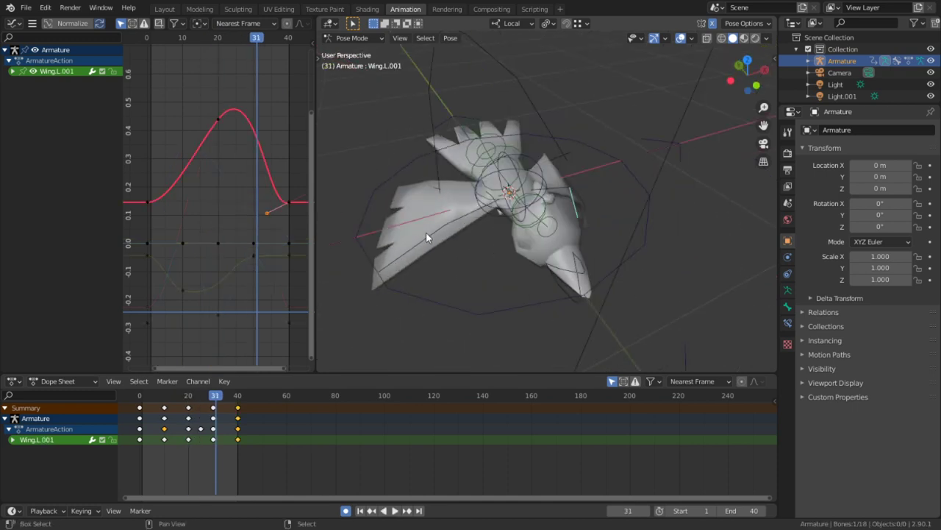
{"action": "left_click", "coordinate": [423, 234], "text": "shift"}
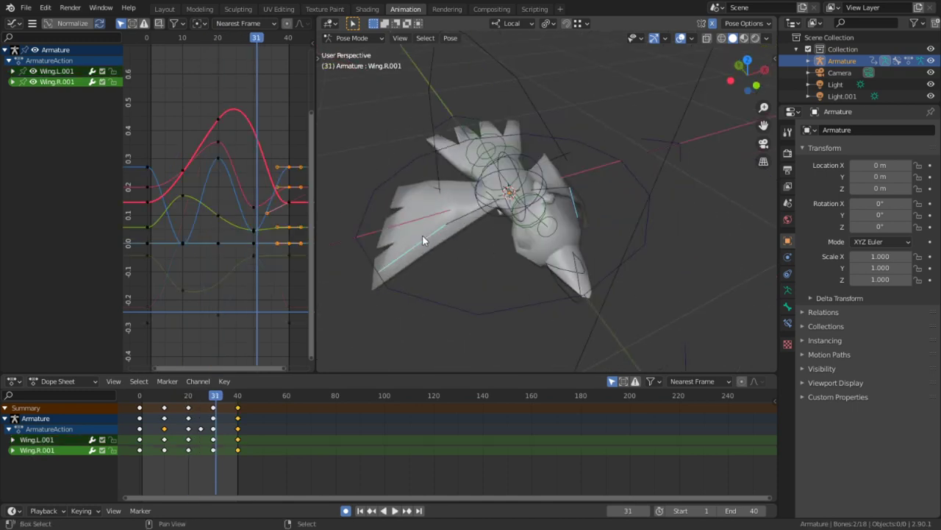
Replace Wing.R.001's red curve keyframe at frame 20 with a copy of the left wing's red keyframe
{"action": "left_click_drag", "start_coordinate": [220, 121], "coordinate": [219, 150]}
{"action": "key", "text": "x"}
{"action": "left_click", "coordinate": [219, 145]}
{"action": "left_click", "coordinate": [220, 146]}
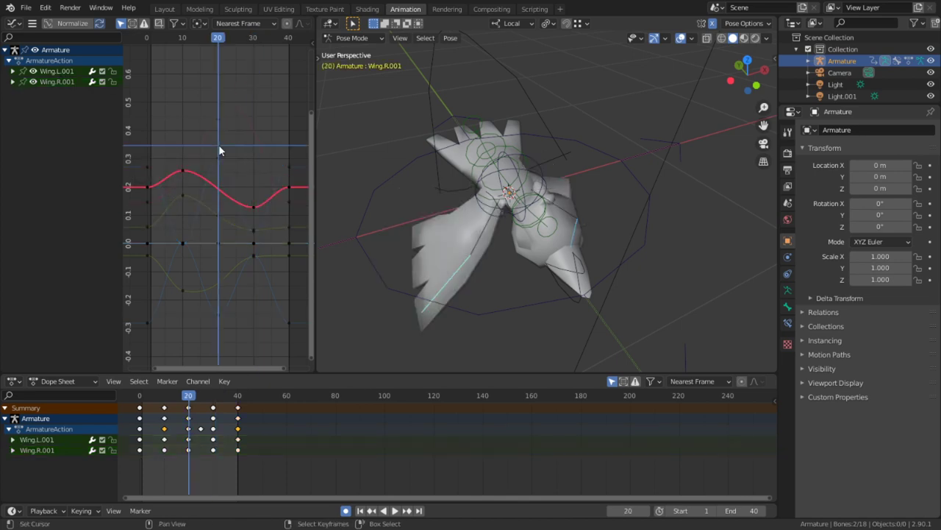
{"action": "key", "text": "ctrl+v"}
Delete Wing.R.001's red curve keyframe at frame 30
{"action": "left_click", "coordinate": [253, 208]}
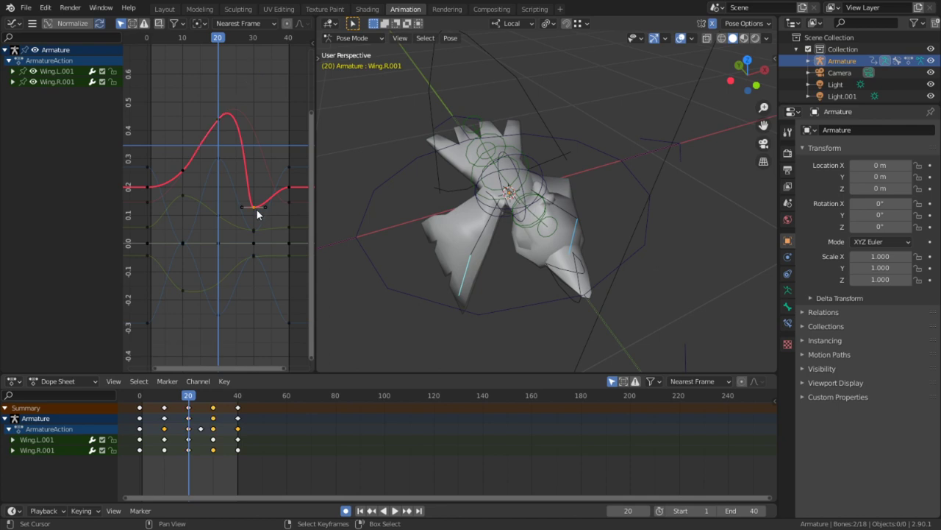
{"action": "key", "text": "x"}
{"action": "left_click", "coordinate": [256, 210]}
{"action": "middle_click_drag", "start_coordinate": [252, 208], "coordinate": [265, 201]}
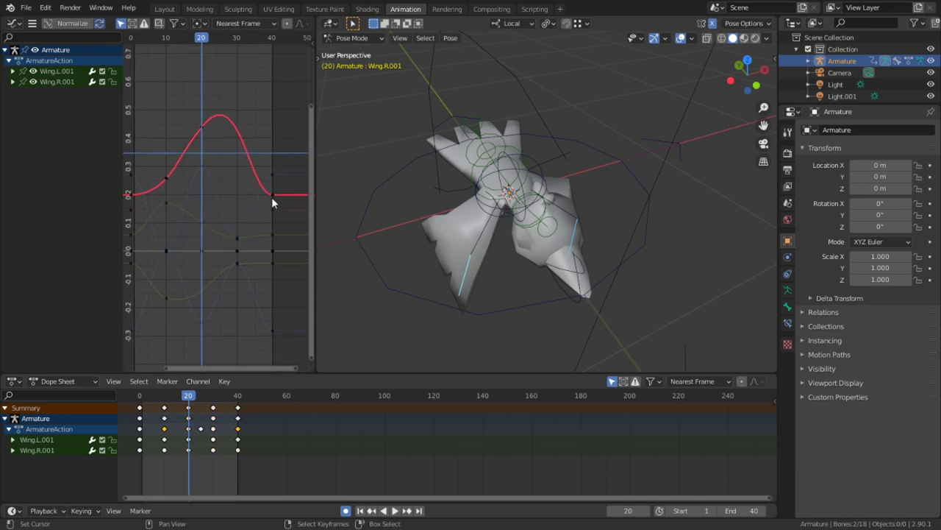
Level both wings' red curve keyframes at frame 40 to one shared value by scaling them to 0 along Y
{"action": "left_click_drag", "start_coordinate": [272, 196], "coordinate": [276, 208]}
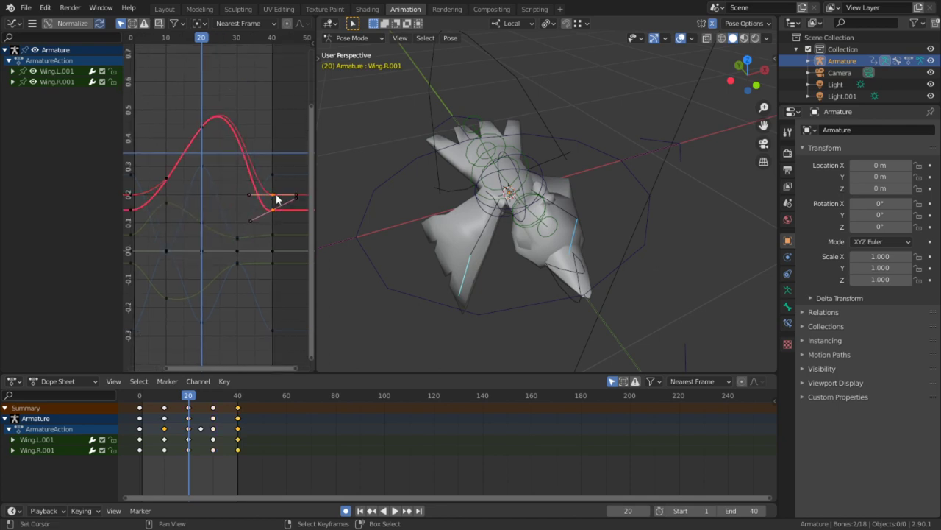
{"action": "key", "text": "s"}
{"action": "key", "text": "y"}
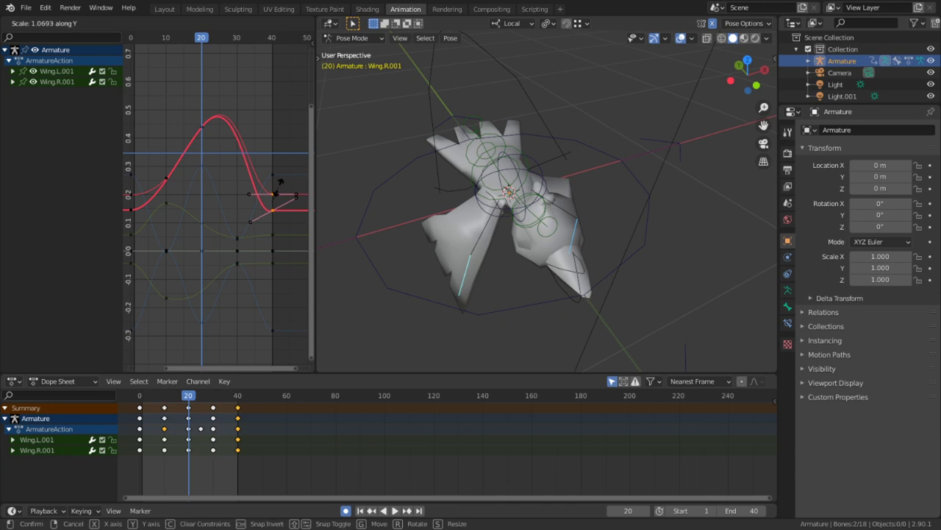
{"action": "key", "text": "0"}
{"action": "key", "text": "Return"}
Match both wings' red curve keyframes at frame 0 by scaling them to 0 along Y
{"action": "middle_click_drag", "start_coordinate": [260, 193], "coordinate": [342, 195]}
{"action": "left_click", "coordinate": [212, 197]}
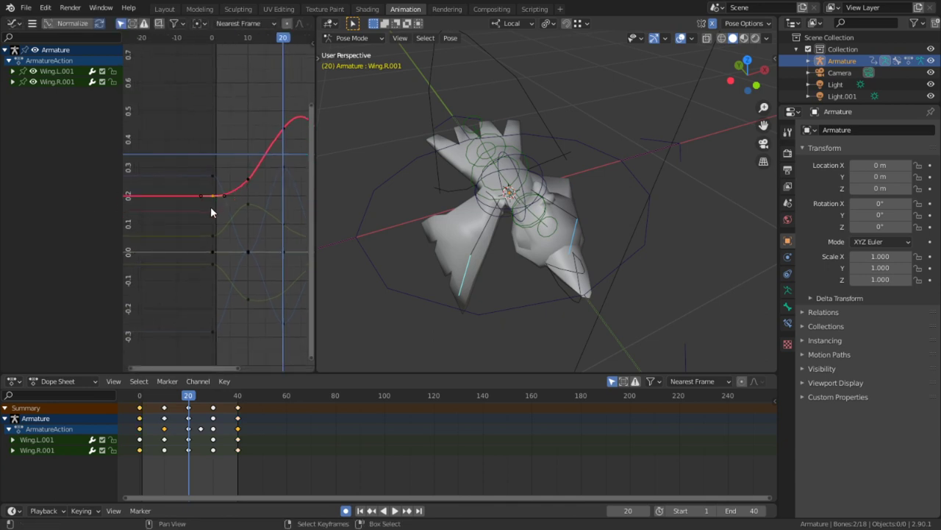
{"action": "left_click", "coordinate": [212, 210], "text": "shift"}
{"action": "key", "text": "s"}
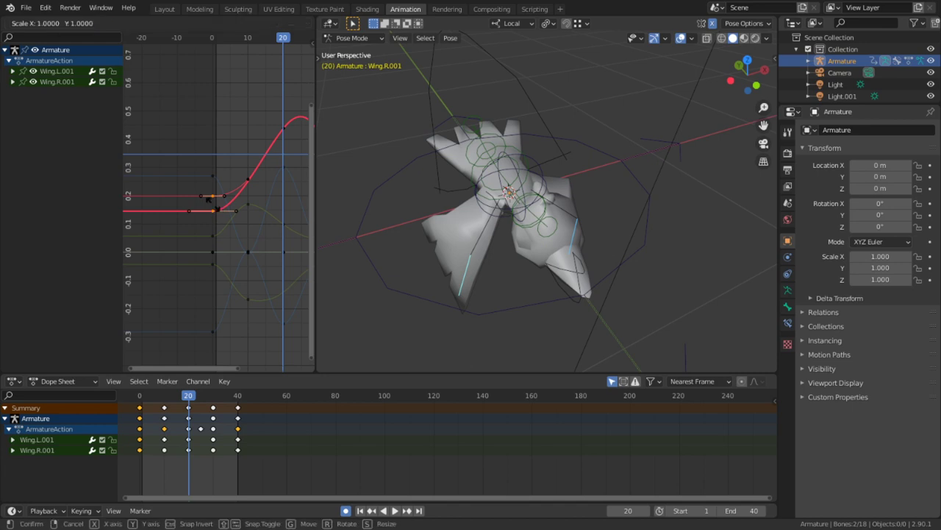
{"action": "key", "text": "y"}
{"action": "key", "text": "0"}
{"action": "key", "text": "Return"}
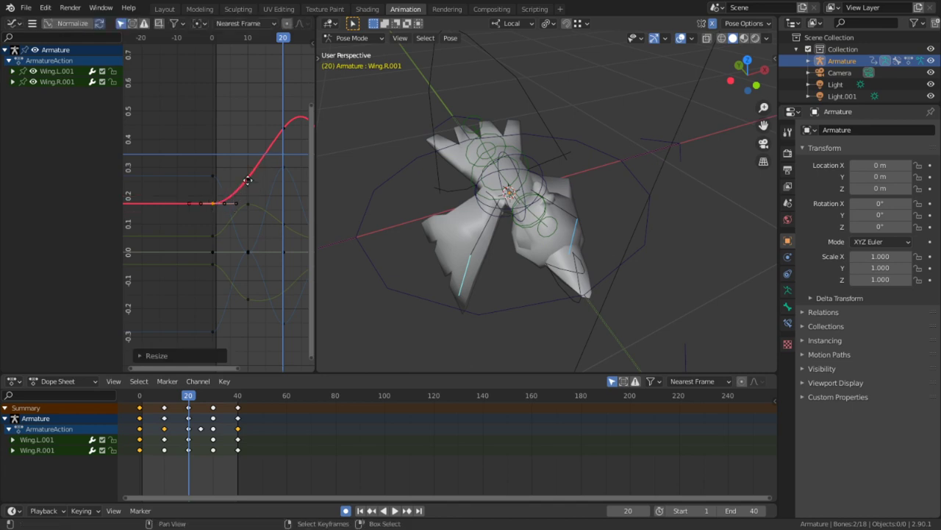
Delete the red curve keyframes at frame 10 on both second wing bones
{"action": "middle_click_drag", "start_coordinate": [254, 178], "coordinate": [202, 200]}
{"action": "right_click", "coordinate": [203, 201]}
{"action": "right_click", "coordinate": [194, 200]}
{"action": "key", "text": "x"}
{"action": "left_click", "coordinate": [153, 201]}
Play and scrub the animation to examine the wing beat from the bird's side around frame 30
{"action": "key", "text": "space"}
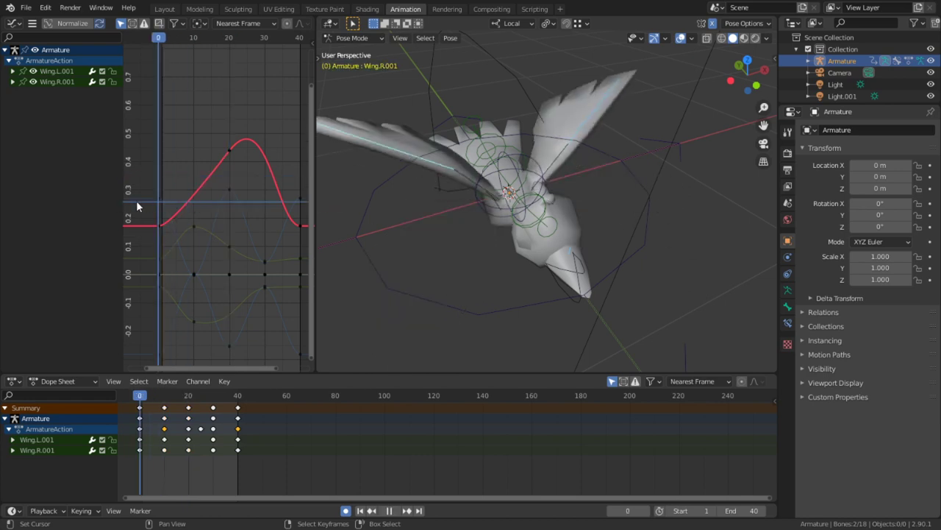
{"action": "left_click", "coordinate": [158, 227]}
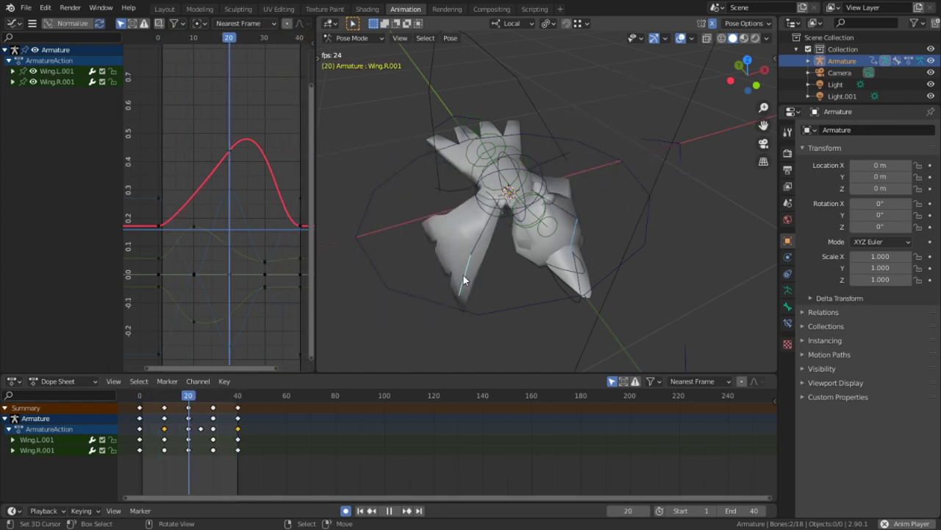
{"action": "middle_click_drag", "start_coordinate": [434, 286], "coordinate": [336, 267]}
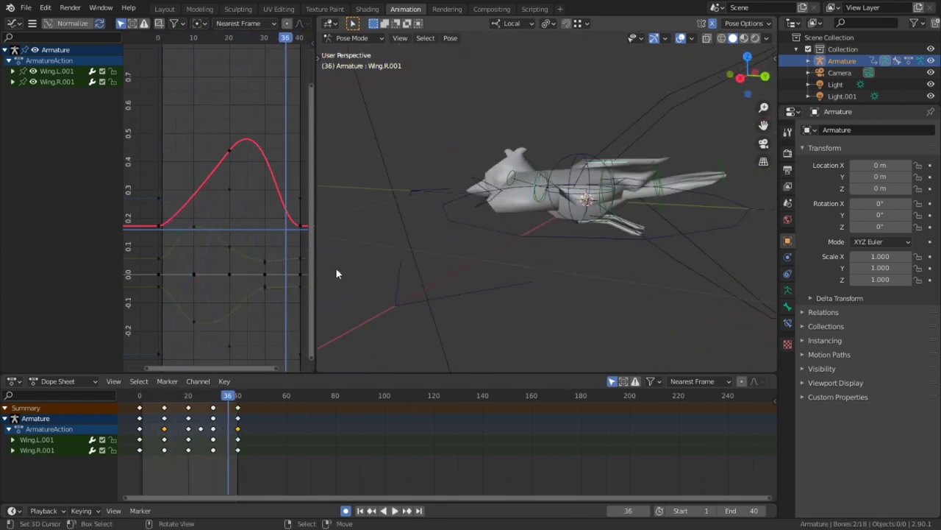
{"action": "left_click_drag", "start_coordinate": [171, 313], "coordinate": [266, 325]}
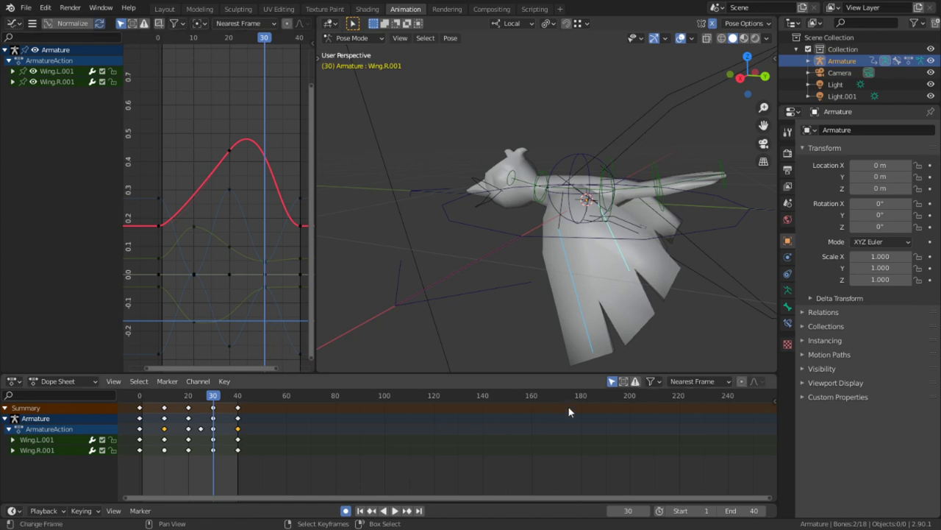
{"action": "key", "text": "space"}
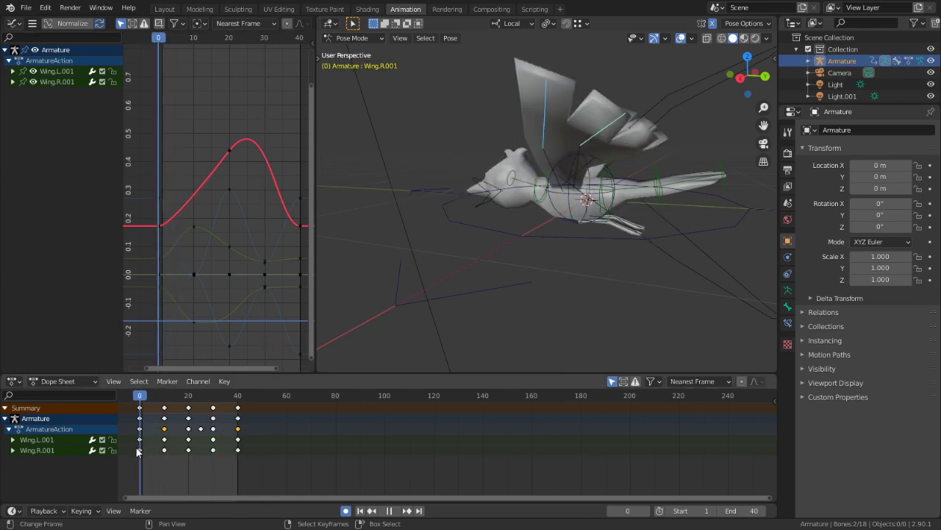
{"action": "key", "text": "Escape"}
Select all the bird's bones and play the animation to review the overall flight motion
{"action": "key", "text": "a"}
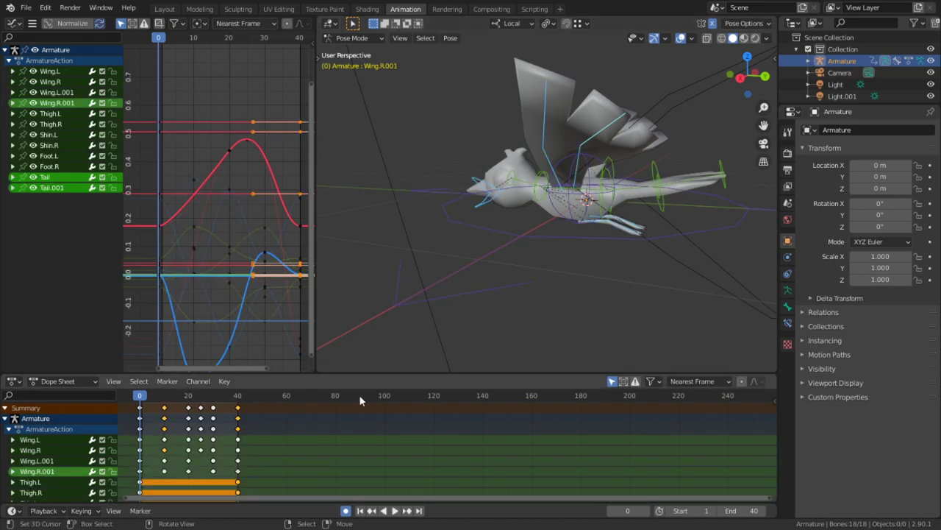
{"action": "key", "text": "space"}
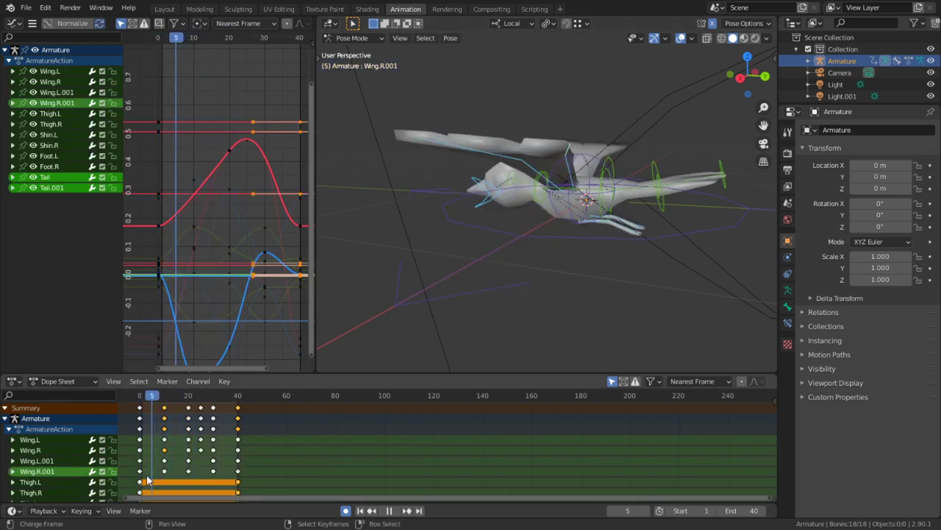
{"action": "key", "text": "Escape"}
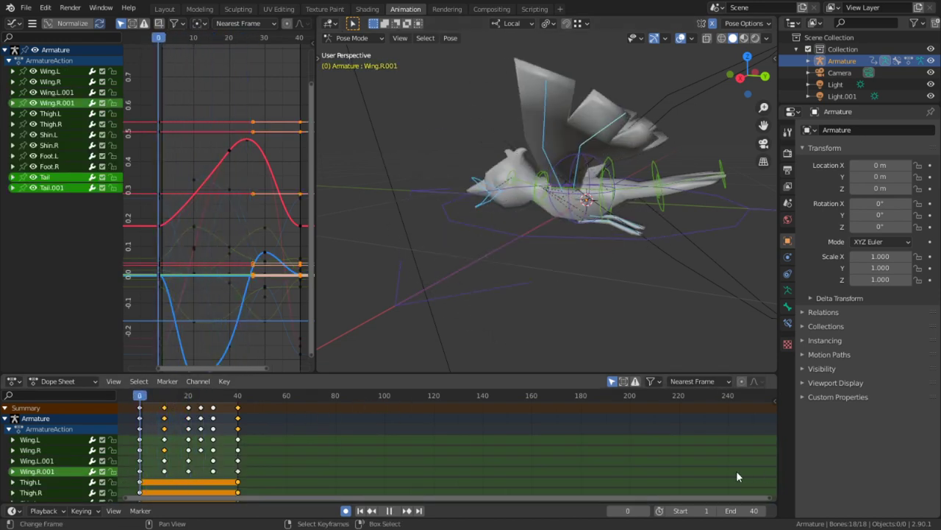
{"action": "key", "text": "space"}
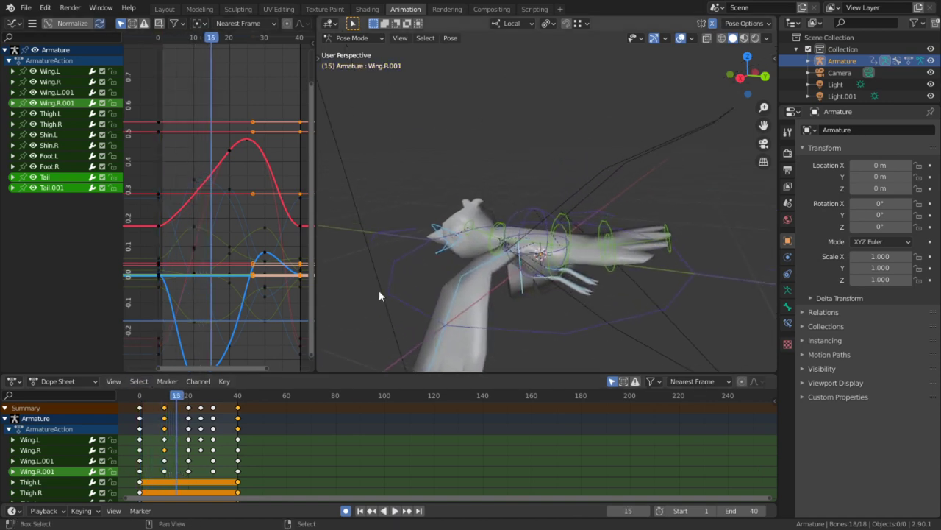
Select the Spine bone and insert a Rotation keyframe for it at frame 0
{"action": "scroll", "coordinate": [380, 291], "scroll_direction": "up", "scroll_amount": 2}
{"action": "left_click_drag", "start_coordinate": [177, 442], "coordinate": [189, 434]}
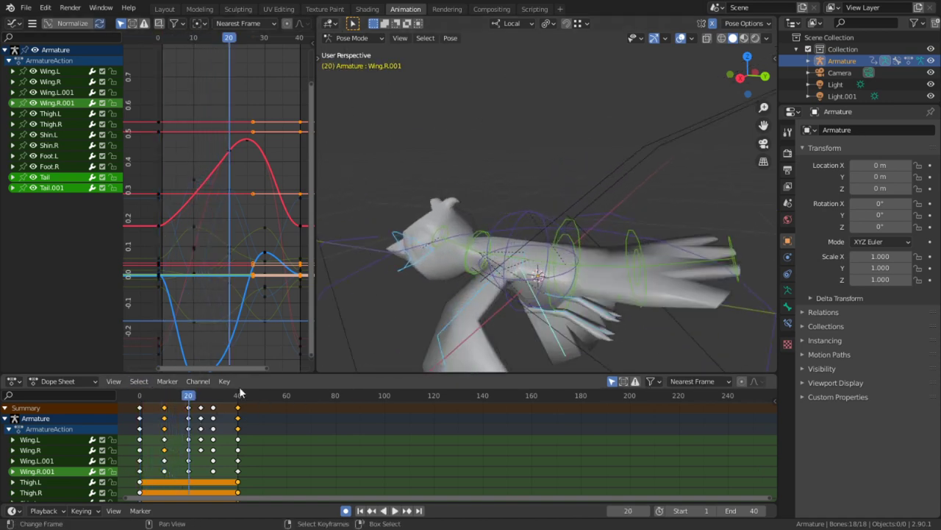
{"action": "key", "text": "Down"}
{"action": "scroll", "coordinate": [449, 304], "scroll_direction": "up", "scroll_amount": 3}
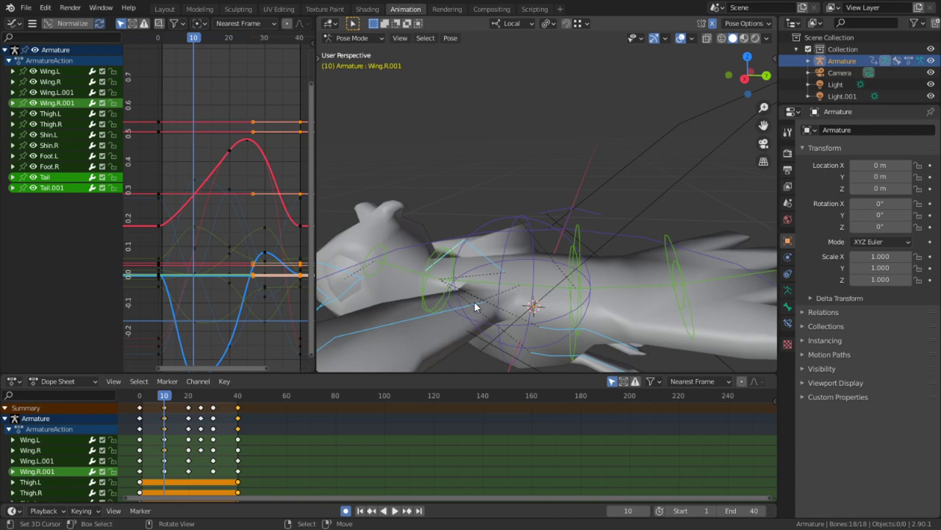
{"action": "left_click", "coordinate": [436, 281]}
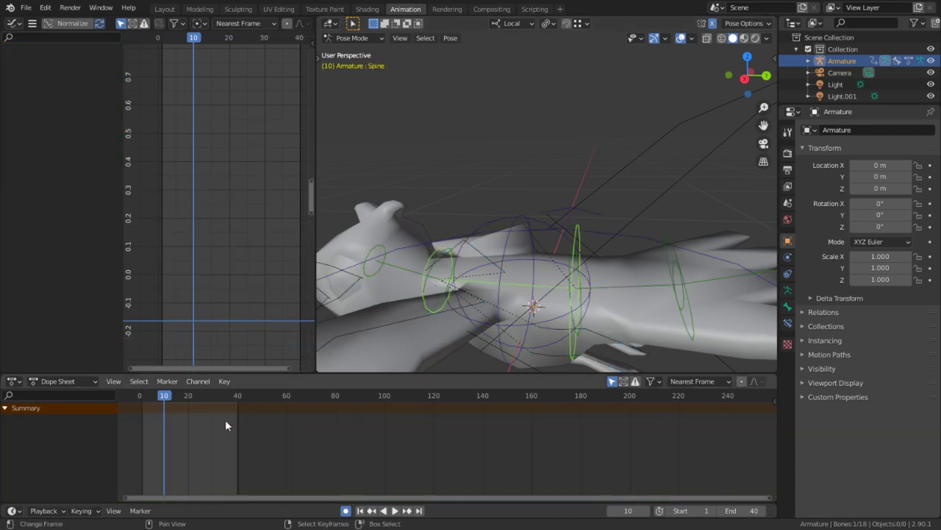
{"action": "key", "text": "Down"}
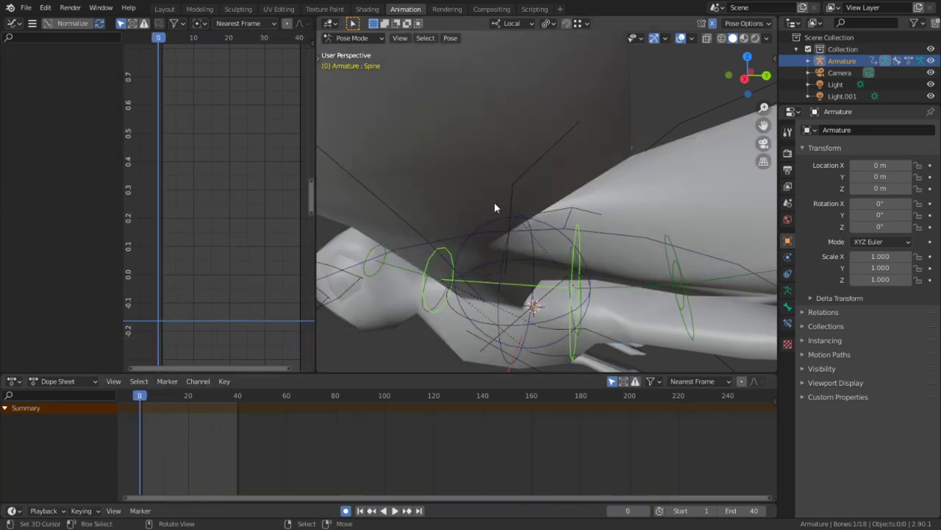
{"action": "key", "text": "i"}
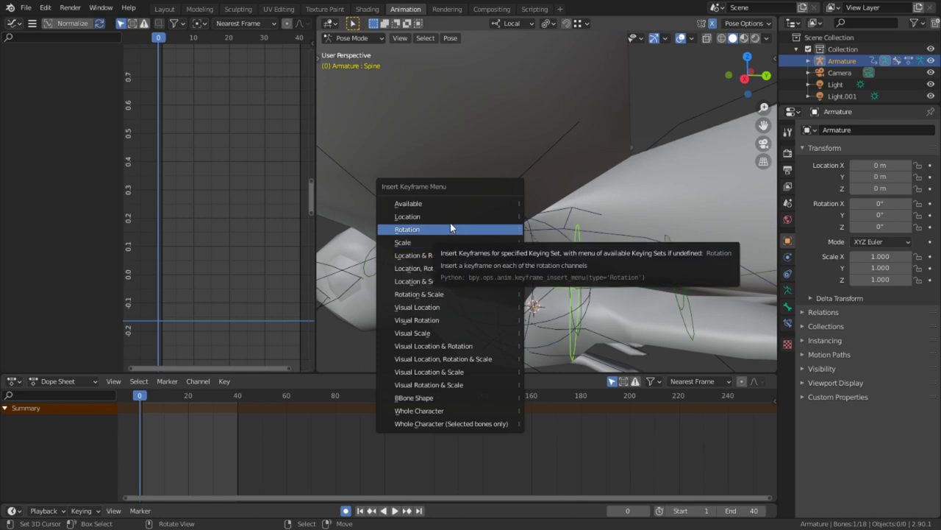
{"action": "left_click", "coordinate": [451, 228]}
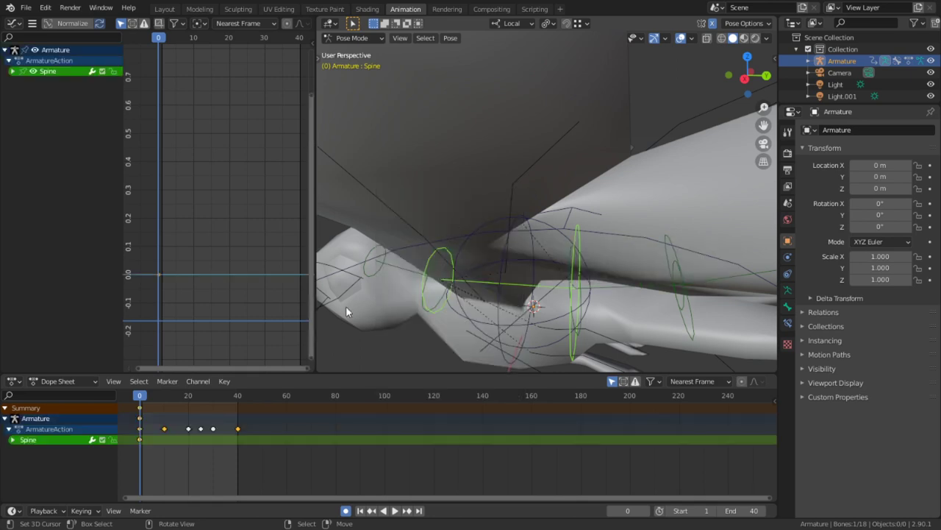
Insert Rotation keyframes for the Spine bone at frames 20 and 40
{"action": "left_click", "coordinate": [189, 397]}
{"action": "key", "text": "i"}
{"action": "left_click", "coordinate": [474, 202]}
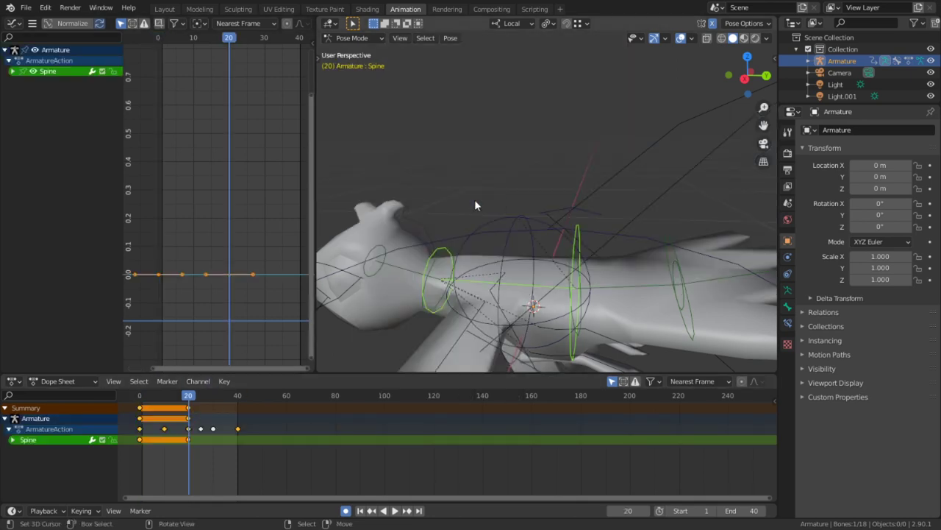
{"action": "left_click", "coordinate": [237, 397]}
{"action": "key", "text": "i"}
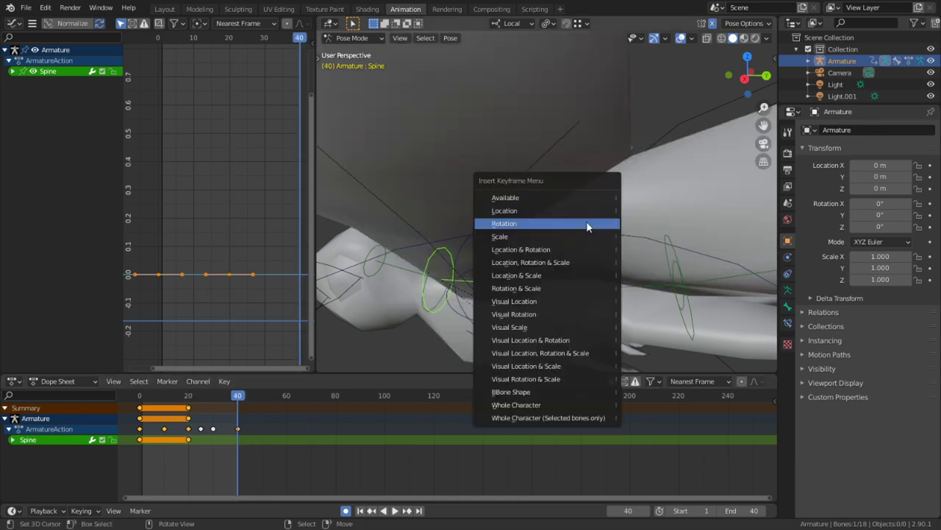
{"action": "left_click", "coordinate": [586, 222]}
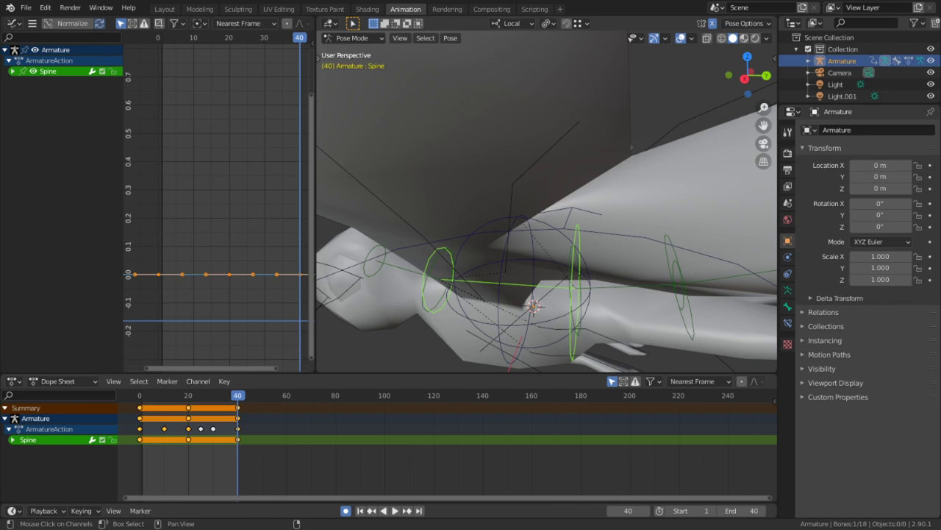
At frame 0, rotate the Spine bone slightly so the bird's chest and head tilt upward
{"action": "left_click_drag", "start_coordinate": [149, 476], "coordinate": [125, 475]}
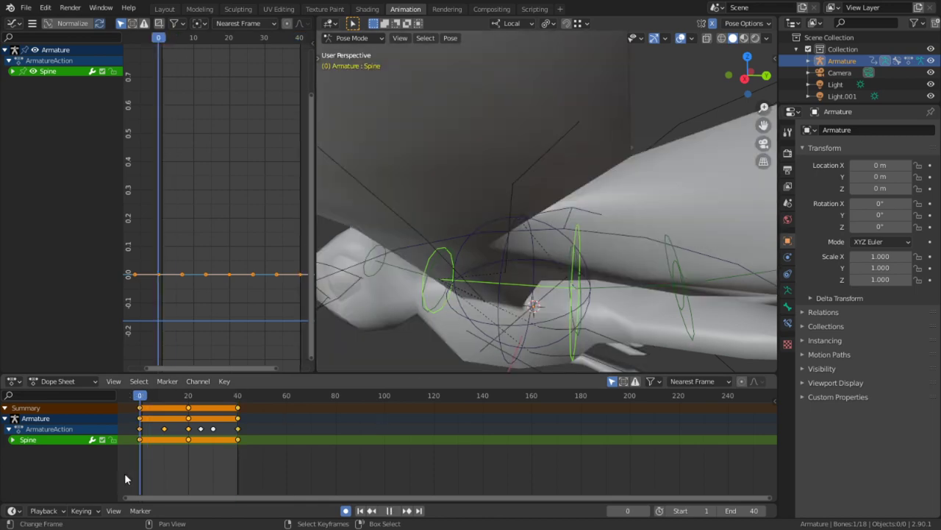
{"action": "scroll", "coordinate": [437, 237], "scroll_direction": "down", "scroll_amount": 3}
{"action": "middle_click_drag", "start_coordinate": [437, 238], "coordinate": [467, 230]}
{"action": "scroll", "coordinate": [466, 229], "scroll_direction": "up", "scroll_amount": 1}
{"action": "scroll", "coordinate": [463, 236], "scroll_direction": "up", "scroll_amount": 1}
{"action": "middle_click_drag", "start_coordinate": [434, 285], "coordinate": [453, 231]}
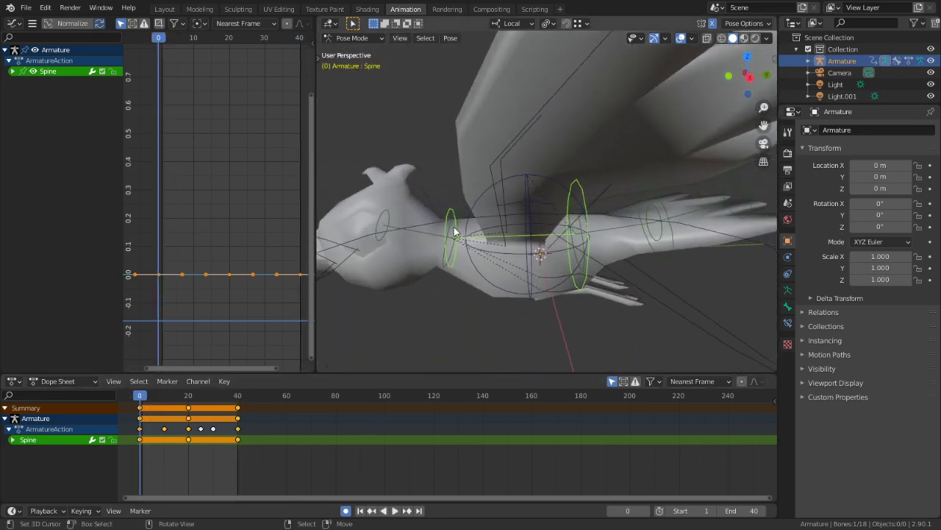
{"action": "left_click", "coordinate": [447, 231]}
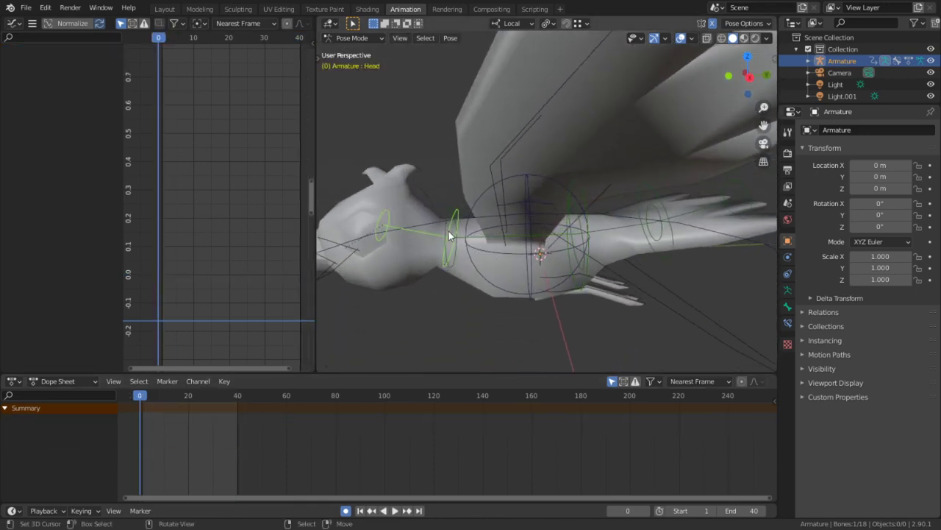
{"action": "left_click", "coordinate": [445, 220]}
{"action": "key", "text": "r"}
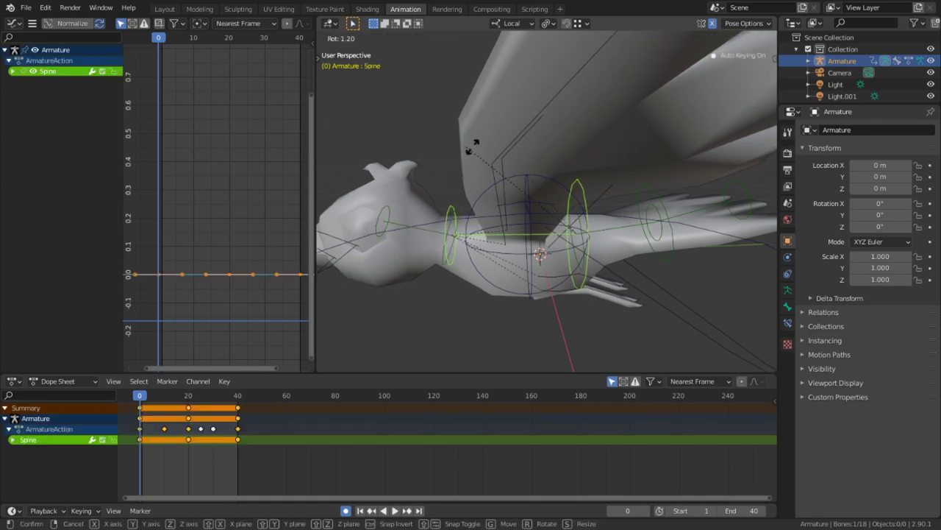
{"action": "left_click", "coordinate": [646, 152]}
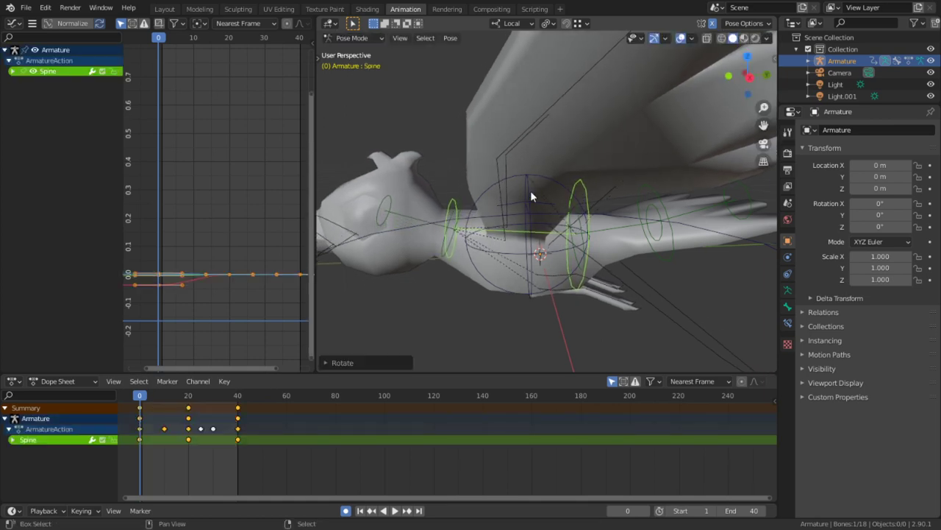
At frame 20, rotate the Spine bone slightly so the chest and head dip downward
{"action": "key", "text": "Up"}
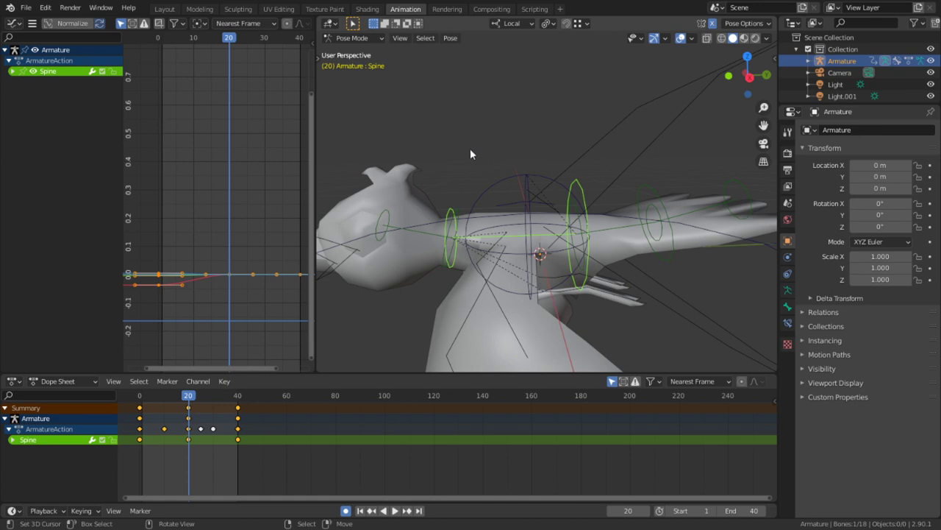
{"action": "key", "text": "r"}
{"action": "left_click", "coordinate": [453, 161]}
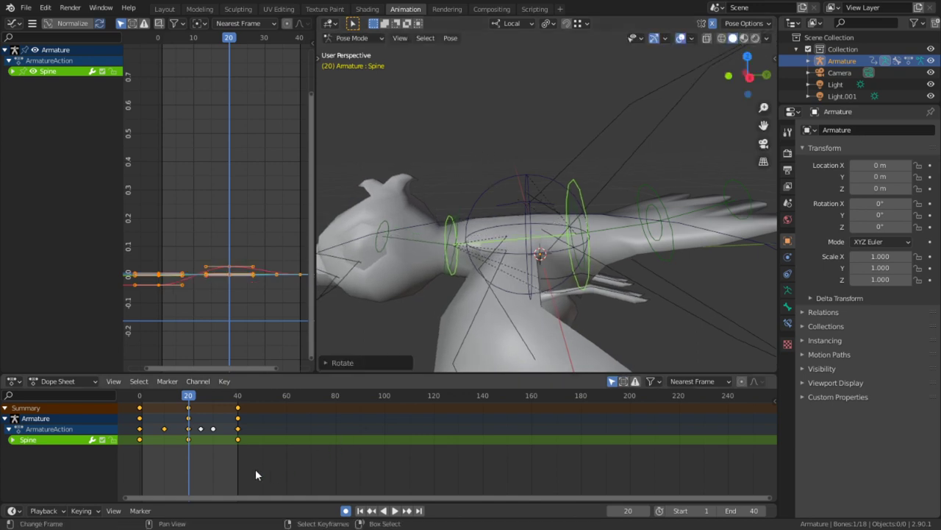
Duplicate the Spine's frame 0 keyframes onto frame 40 to close the loop, and play the motion
{"action": "left_click", "coordinate": [146, 413]}
{"action": "left_click", "coordinate": [140, 409]}
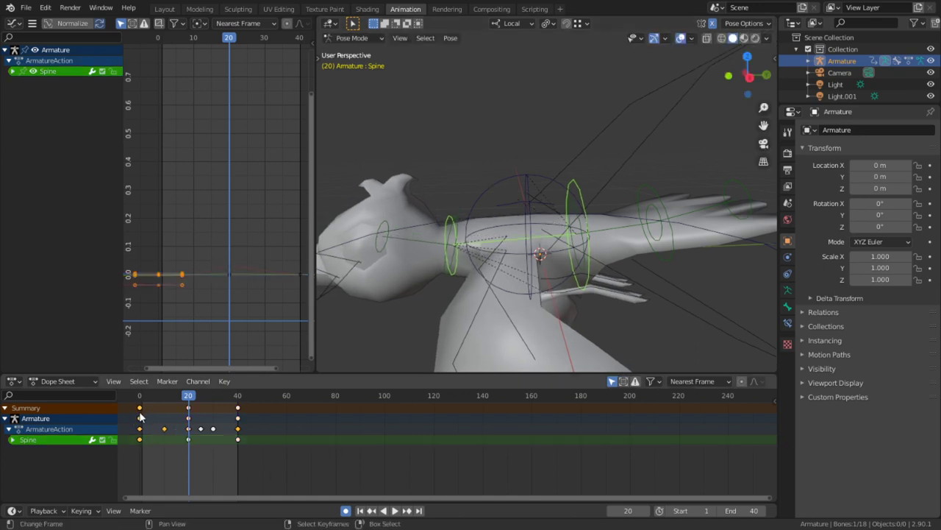
{"action": "key", "text": "shift+d"}
{"action": "left_click", "coordinate": [242, 410]}
{"action": "key", "text": "space"}
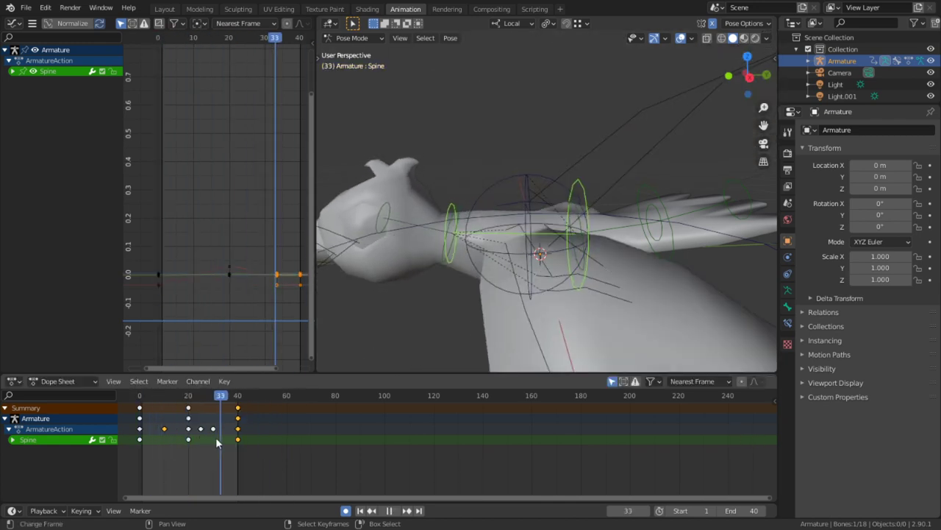
{"action": "key", "text": "space"}
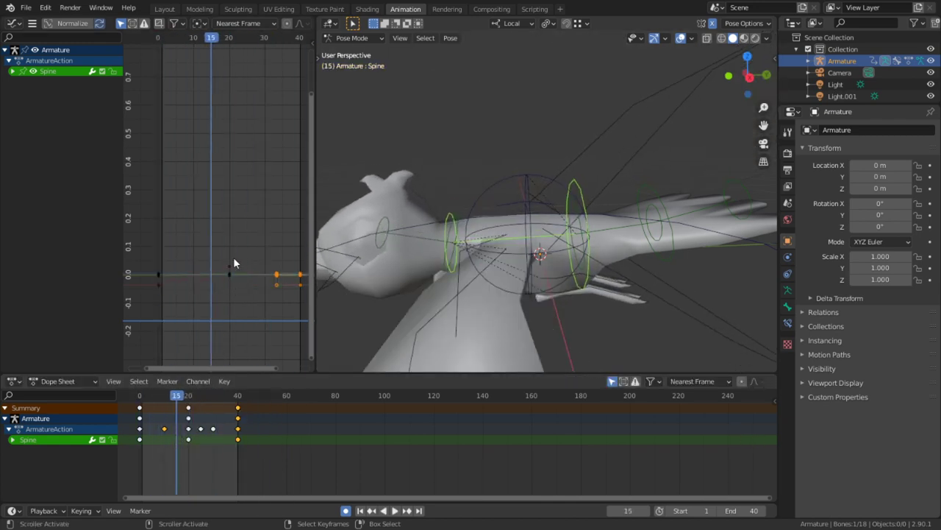
Widen the handles of the Spine's frame 20 rotation keyframe by a scale of about 1.77 in the graph
{"action": "left_click_drag", "start_coordinate": [230, 274], "coordinate": [230, 266]}
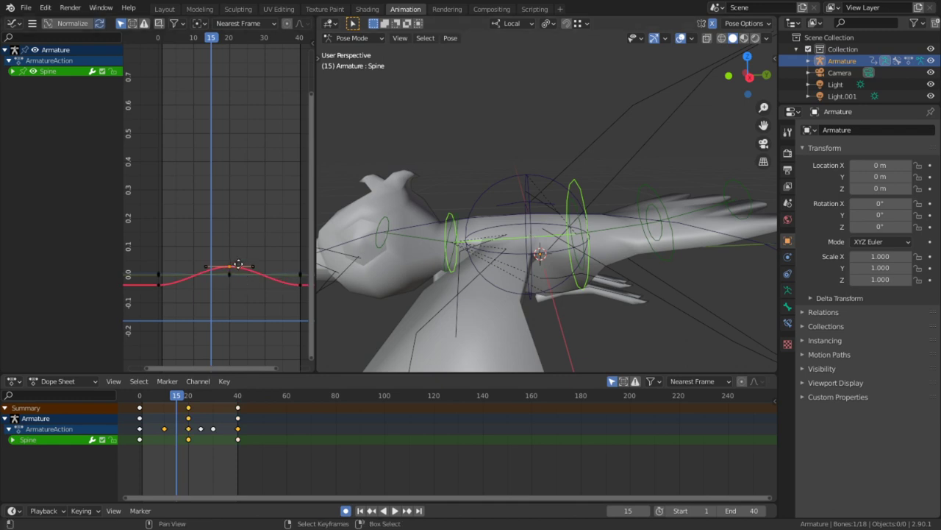
{"action": "middle_click_drag", "start_coordinate": [238, 265], "coordinate": [231, 184]}
{"action": "key", "text": "s"}
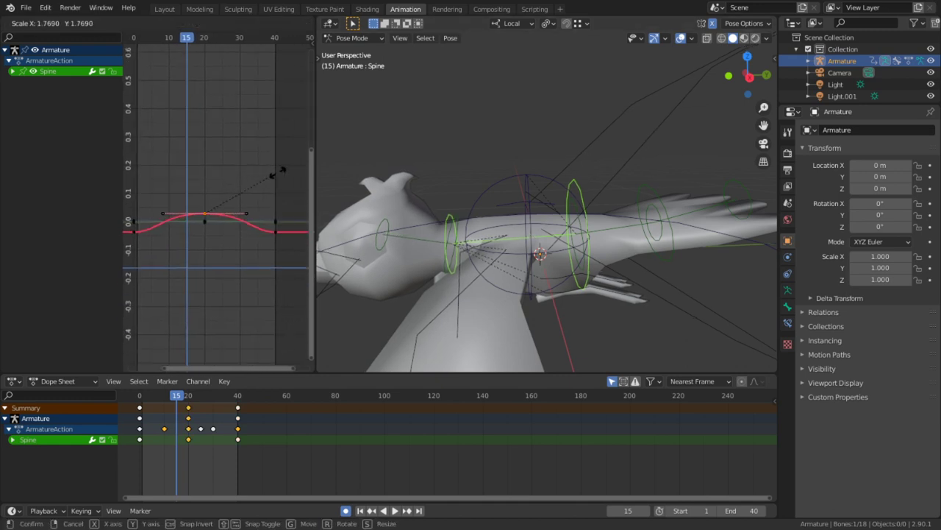
{"action": "left_click", "coordinate": [282, 172]}
Widen the handles of the Spine's frame 0 and 40 rotation keyframes, each around its own key, and play the motion
{"action": "key", "text": "shift+Left"}
{"action": "key", "text": "Right"}
{"action": "middle_click_drag", "start_coordinate": [152, 273], "coordinate": [193, 267]}
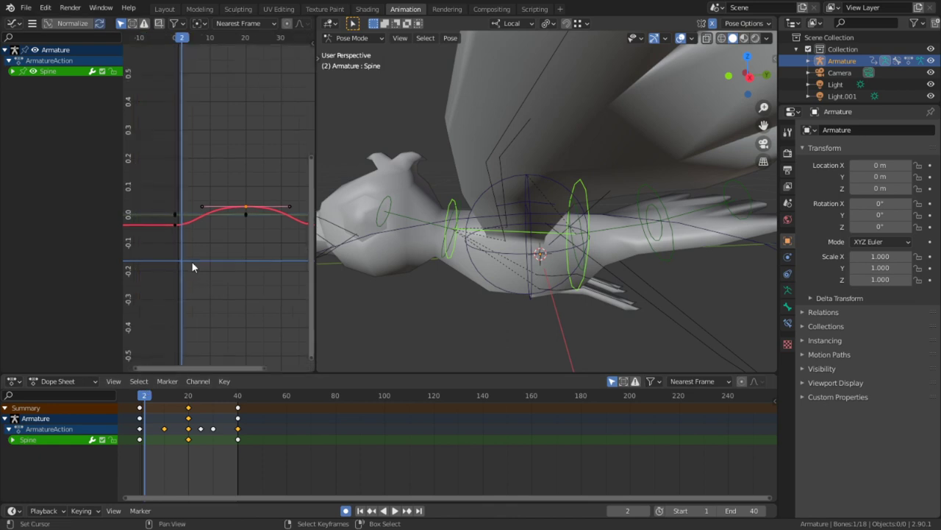
{"action": "left_click", "coordinate": [180, 232]}
{"action": "middle_click_drag", "start_coordinate": [179, 232], "coordinate": [152, 229]}
{"action": "left_click", "coordinate": [137, 224]}
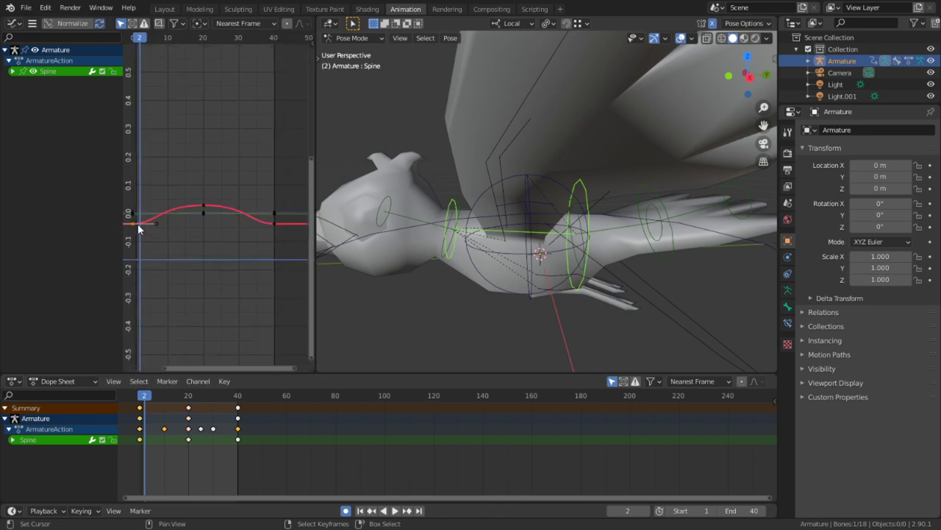
{"action": "left_click", "coordinate": [274, 224], "text": "shift"}
{"action": "key", "text": "ctrl+space"}
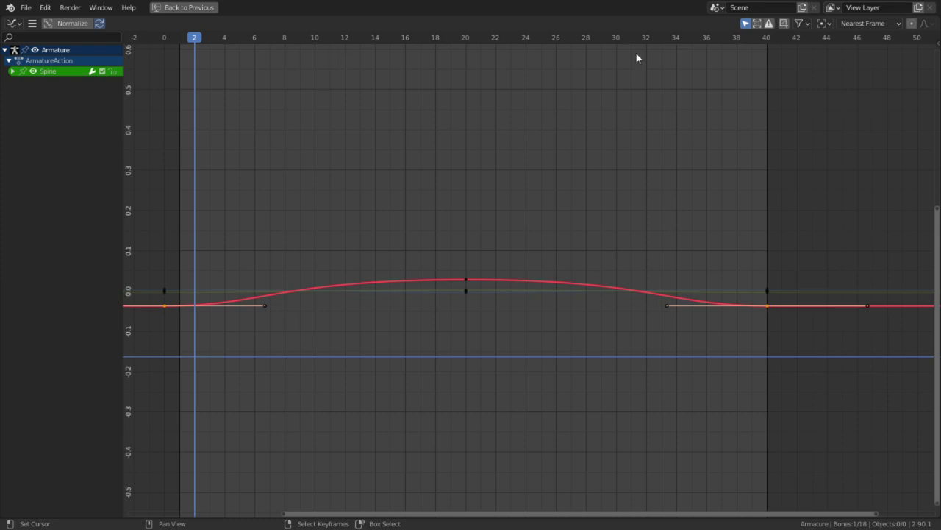
{"action": "left_click", "coordinate": [821, 23]}
{"action": "left_click", "coordinate": [753, 63]}
{"action": "key", "text": "s"}
{"action": "left_click", "coordinate": [502, 184]}
{"action": "key", "text": "ctrl+space"}
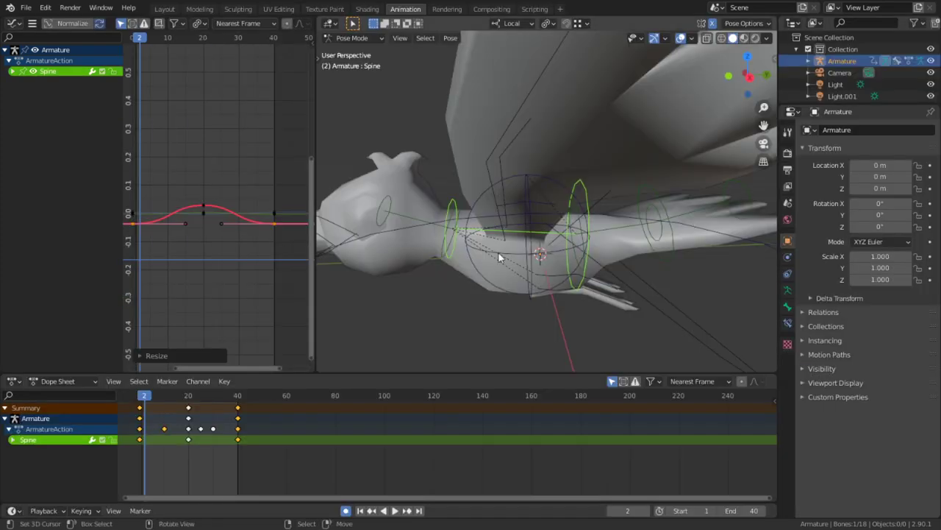
{"action": "key", "text": "space"}
{"action": "left_click_drag", "start_coordinate": [162, 447], "coordinate": [128, 420]}
{"action": "key", "text": "space"}
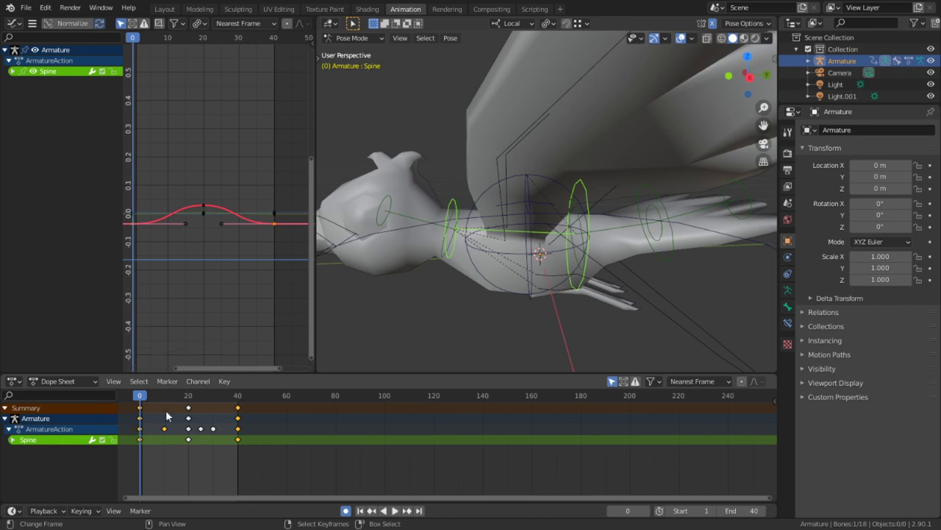
Select the Tail and Tail.001 bones together and set the current frame to 20
{"action": "left_click", "coordinate": [657, 209]}
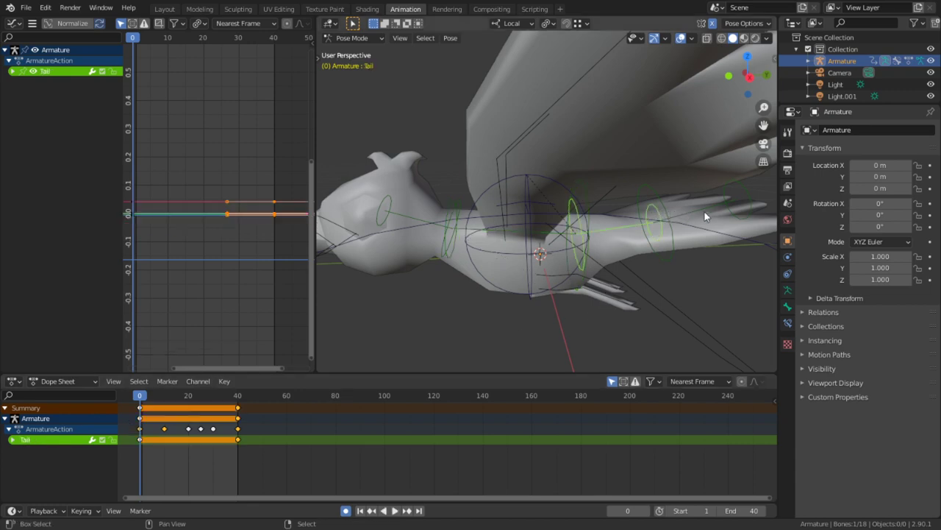
{"action": "left_click", "coordinate": [742, 212], "text": "shift"}
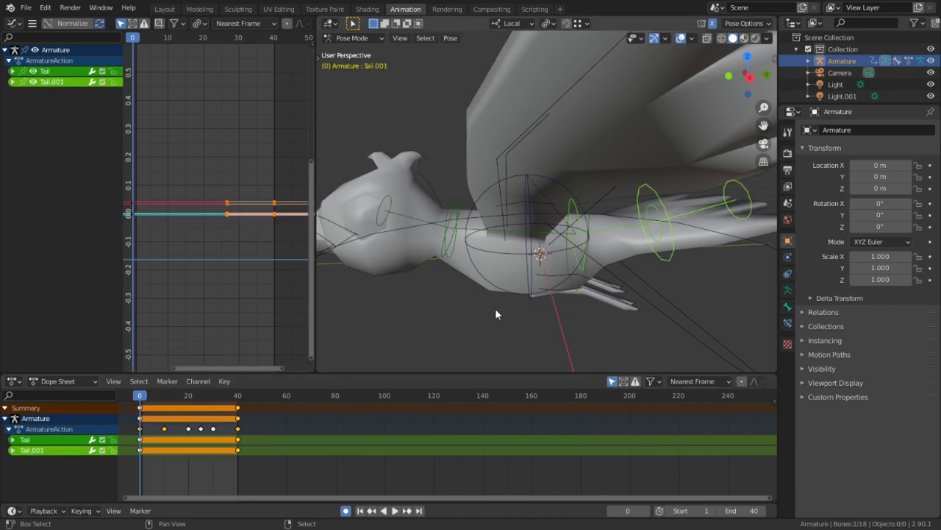
{"action": "left_click", "coordinate": [182, 433]}
{"action": "key", "text": "Up"}
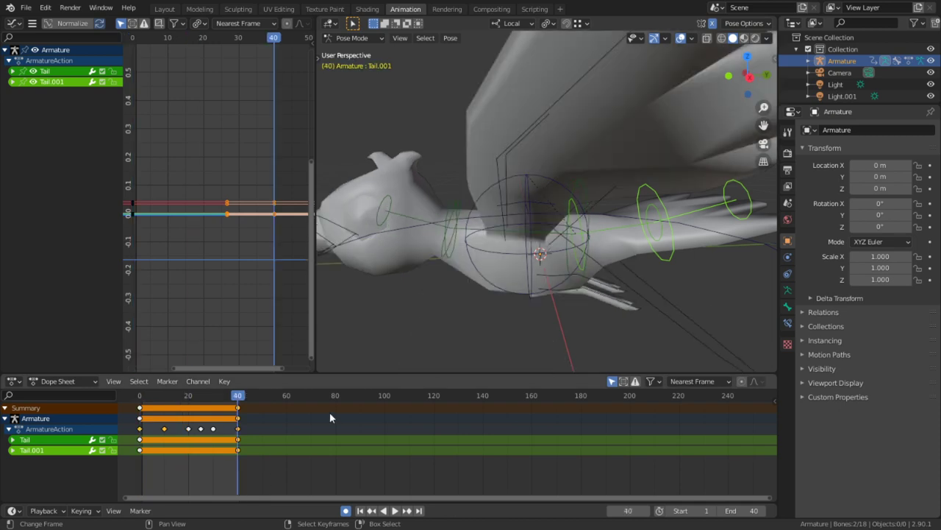
{"action": "left_click", "coordinate": [194, 448]}
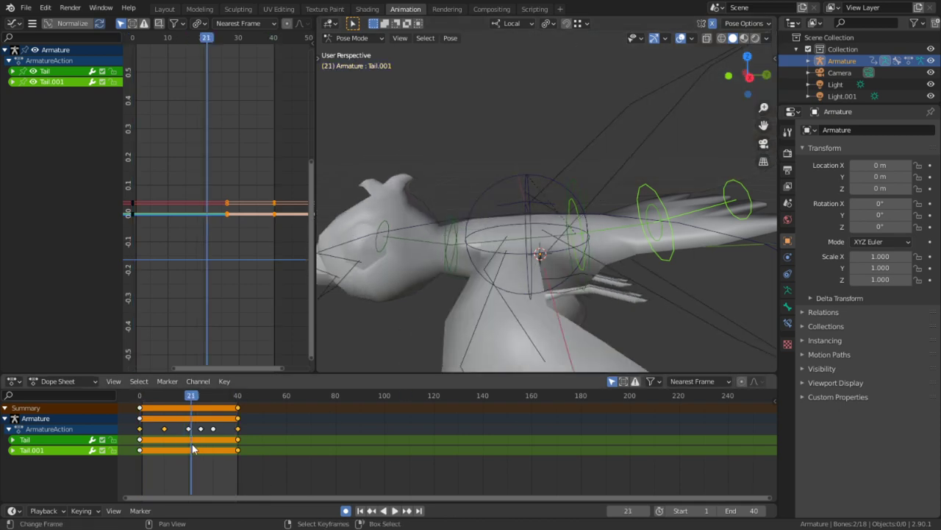
{"action": "key", "text": "Left"}
{"action": "key", "text": "z"}
{"action": "left_click", "coordinate": [609, 199]}
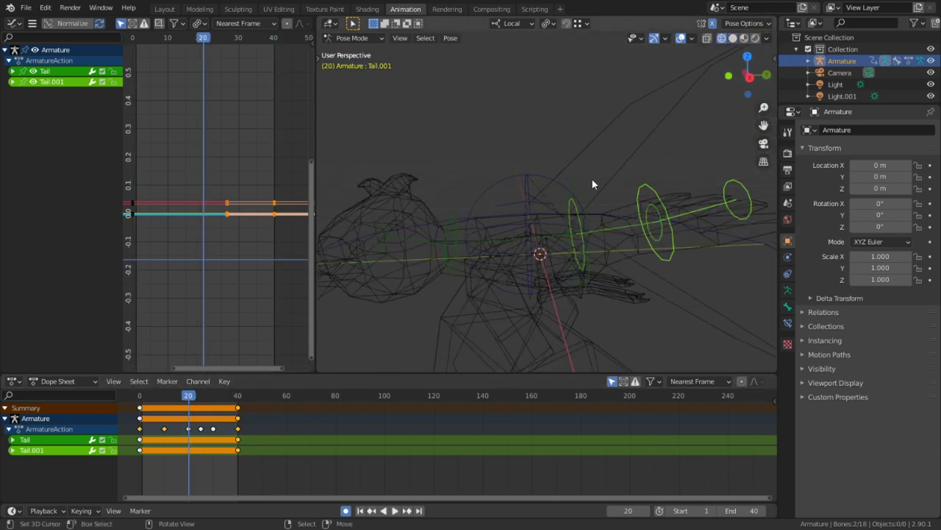
{"action": "left_click", "coordinate": [733, 38]}
Switch the Dope Sheet to the Action Editor and rename the armature's action Bird_Flap
{"action": "middle_click_drag", "start_coordinate": [613, 154], "coordinate": [540, 151], "text": "shift"}
{"action": "left_click", "coordinate": [64, 381]}
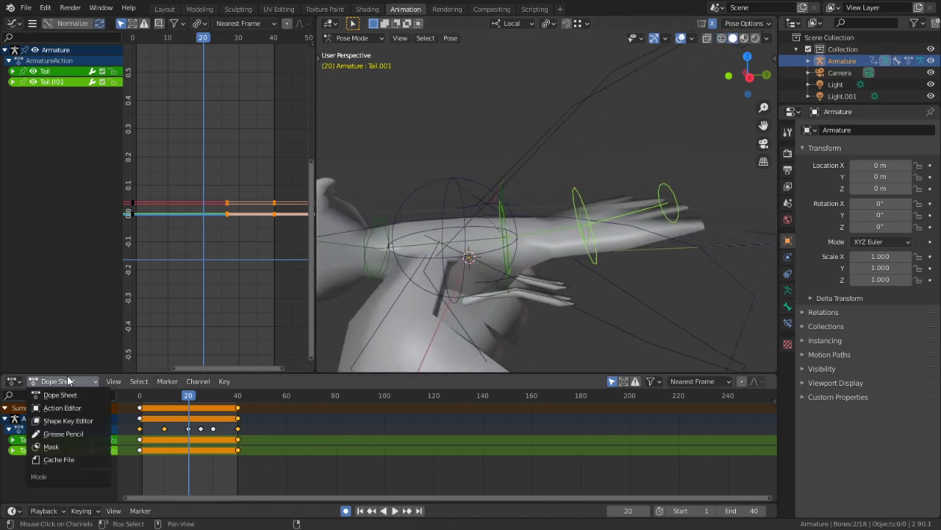
{"action": "left_click", "coordinate": [63, 408]}
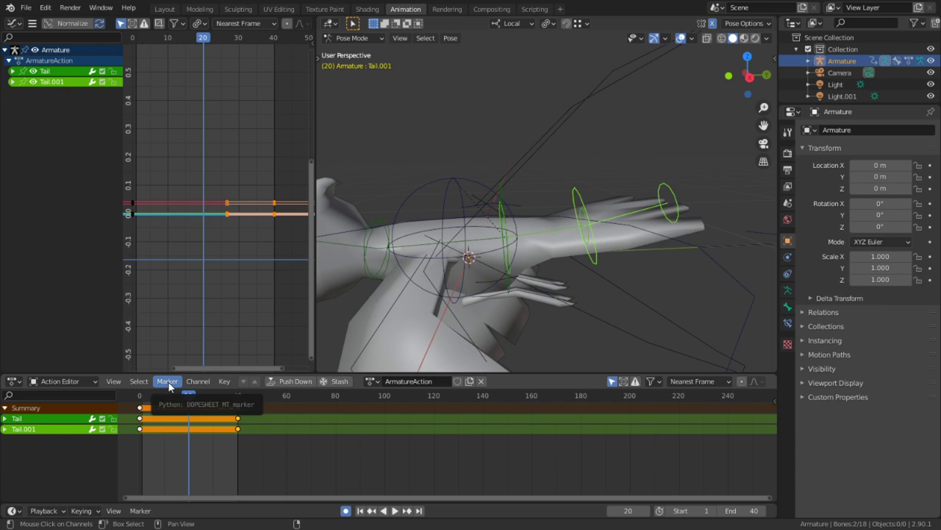
{"action": "left_click", "coordinate": [390, 382]}
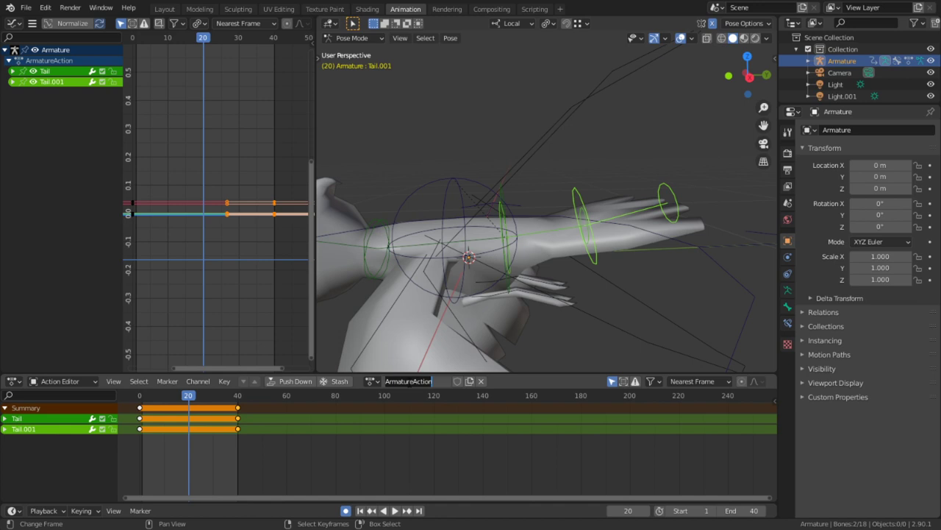
{"action": "type", "text": "Bird_Fliks"}
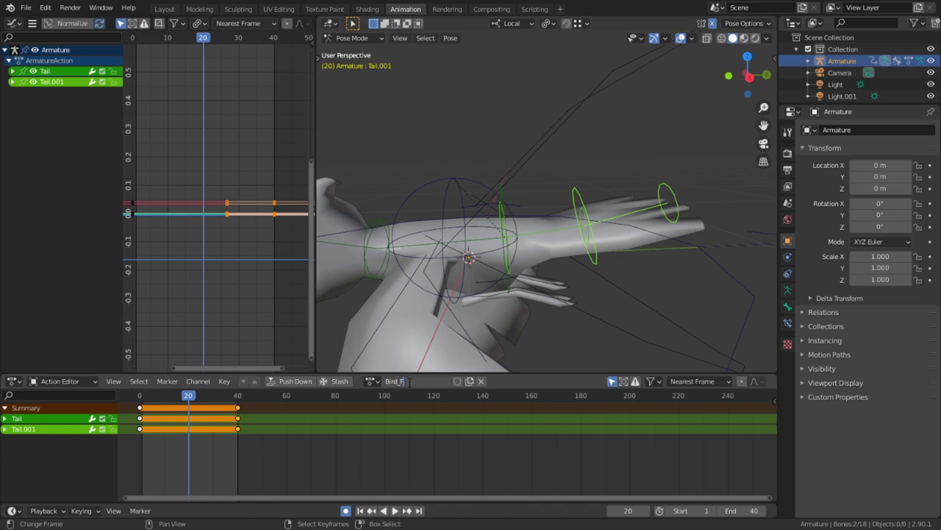
{"action": "key", "text": "Return"}
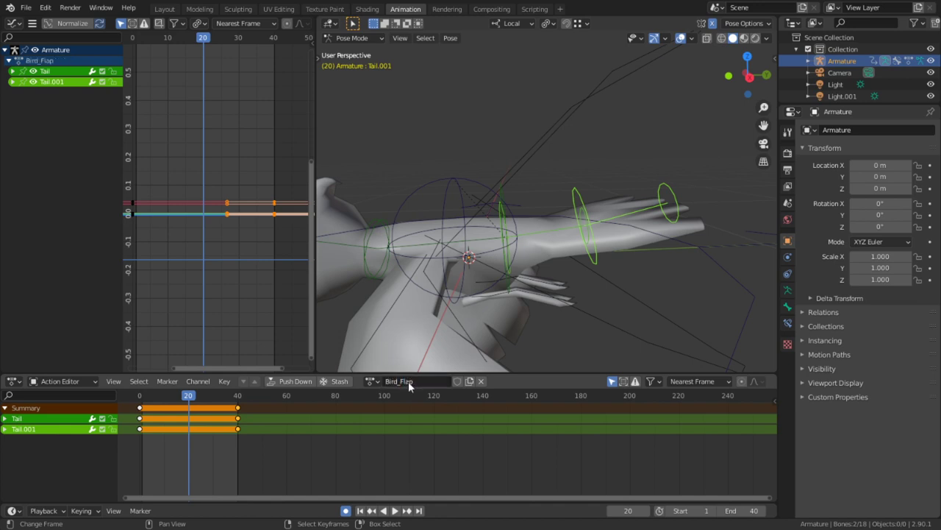
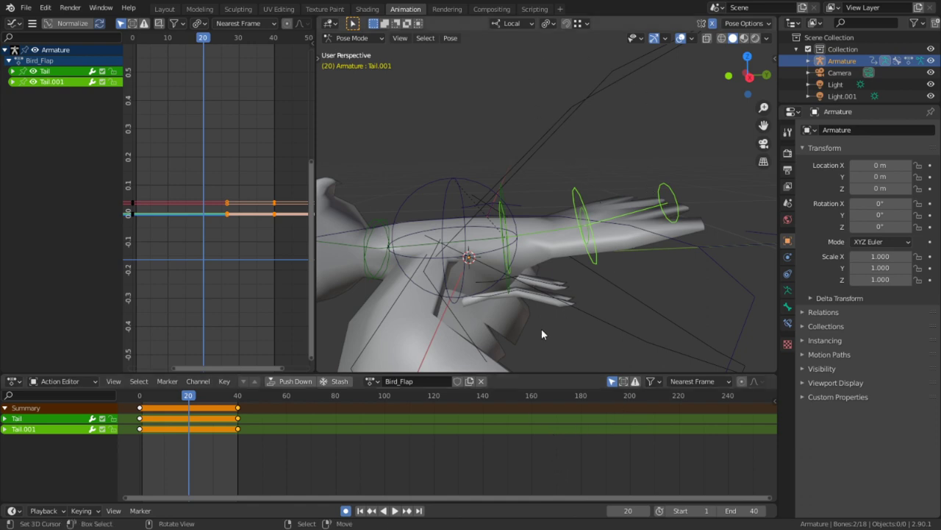
At frame 20, rotate the two tail bones downward by about 13.5° around their local X axis
{"action": "middle_click_drag", "start_coordinate": [541, 335], "coordinate": [607, 274]}
{"action": "middle_click_drag", "start_coordinate": [570, 219], "coordinate": [595, 180]}
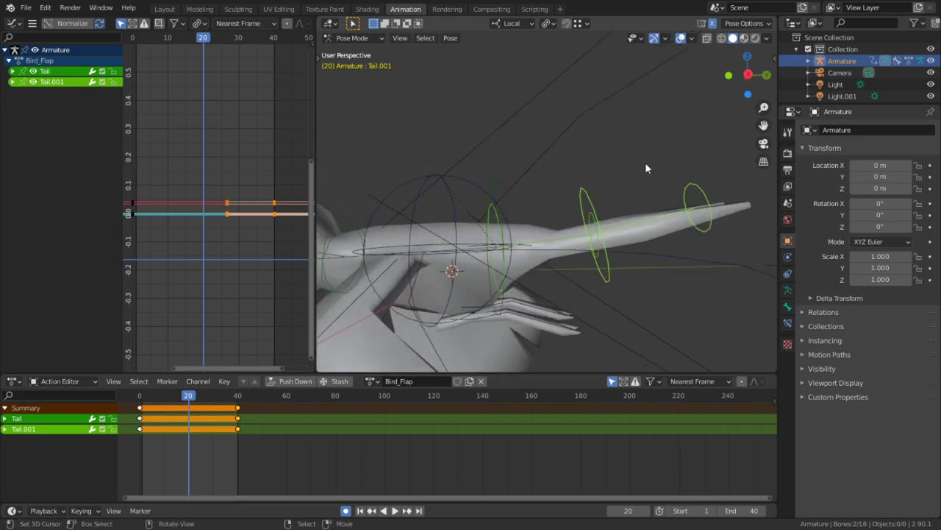
{"action": "key", "text": "r"}
{"action": "key", "text": "x"}
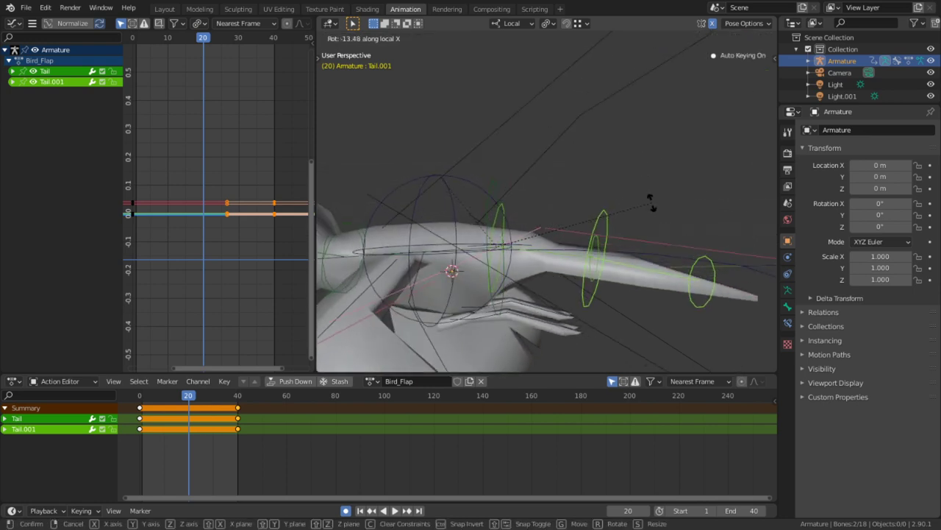
{"action": "left_click", "coordinate": [651, 203]}
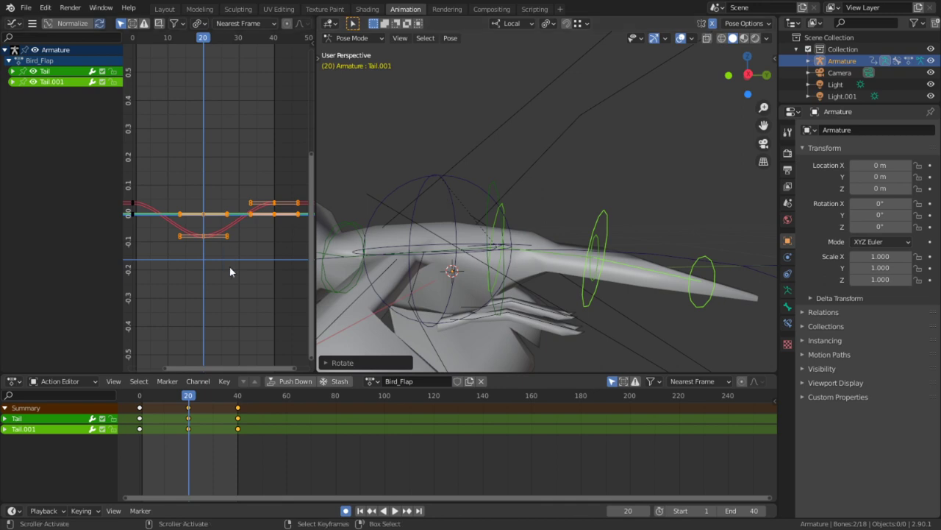
Widen the handles of the tail bones' rotation keyframes at frames 0, 20 and 40, and play the motion
{"action": "key", "text": "alt+a"}
{"action": "key", "text": "c"}
{"action": "left_click", "coordinate": [207, 249]}
{"action": "left_click", "coordinate": [197, 242]}
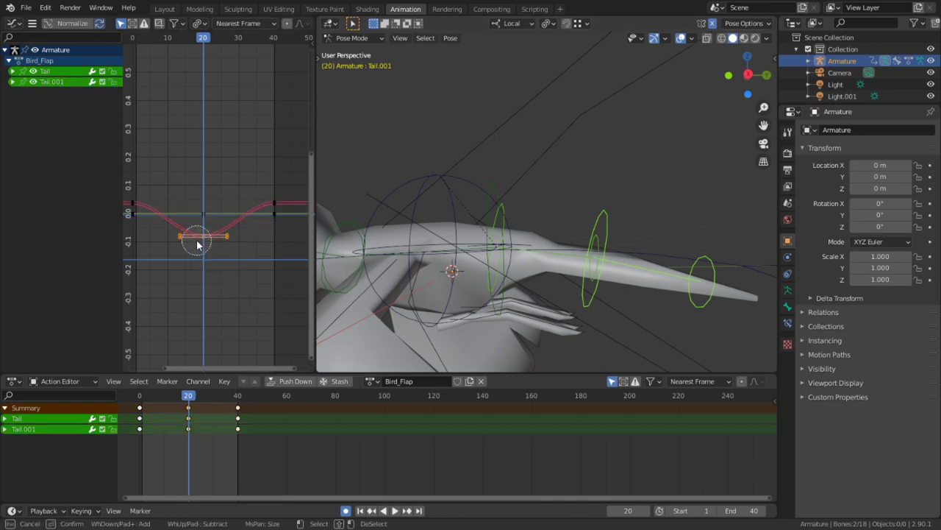
{"action": "right_click", "coordinate": [258, 197]}
{"action": "middle_click_drag", "start_coordinate": [214, 203], "coordinate": [259, 211]}
{"action": "key", "text": "c"}
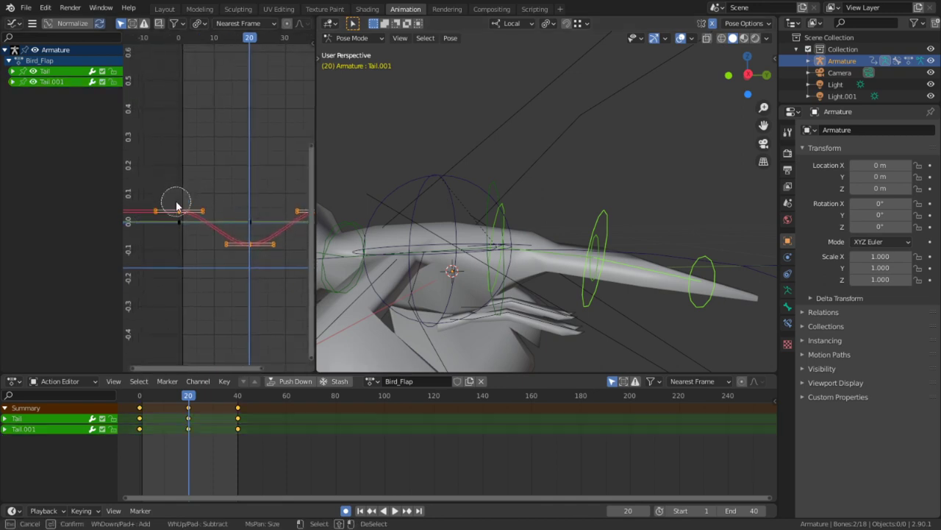
{"action": "right_click", "coordinate": [176, 207]}
{"action": "key", "text": "s"}
{"action": "left_click", "coordinate": [224, 95]}
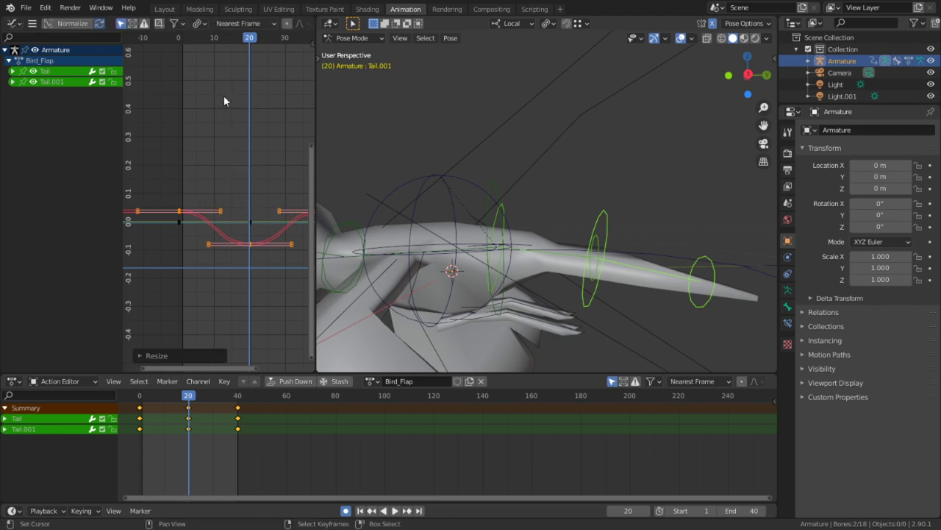
{"action": "key", "text": "space"}
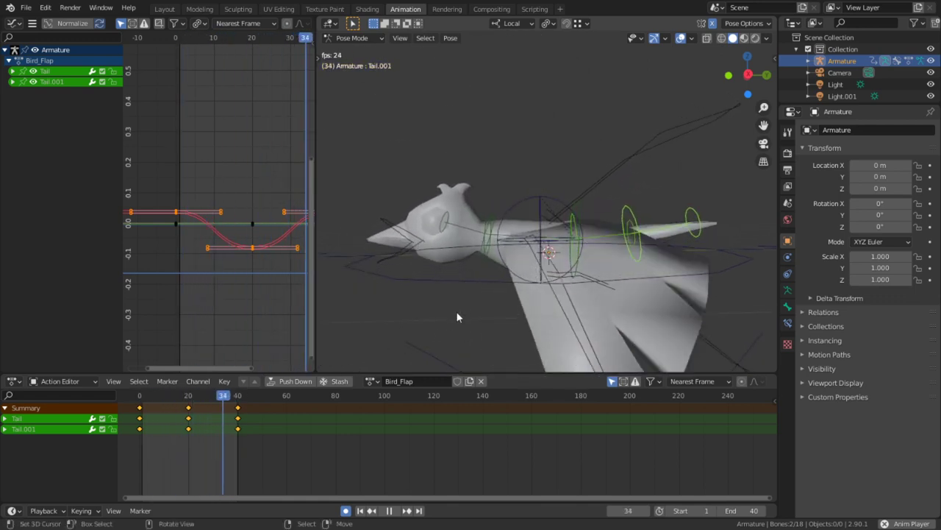
{"action": "key", "text": "space"}
Insert a Rotation keyframe for the Head bone at frame 0, working in the right orthographic view
{"action": "left_click", "coordinate": [447, 220]}
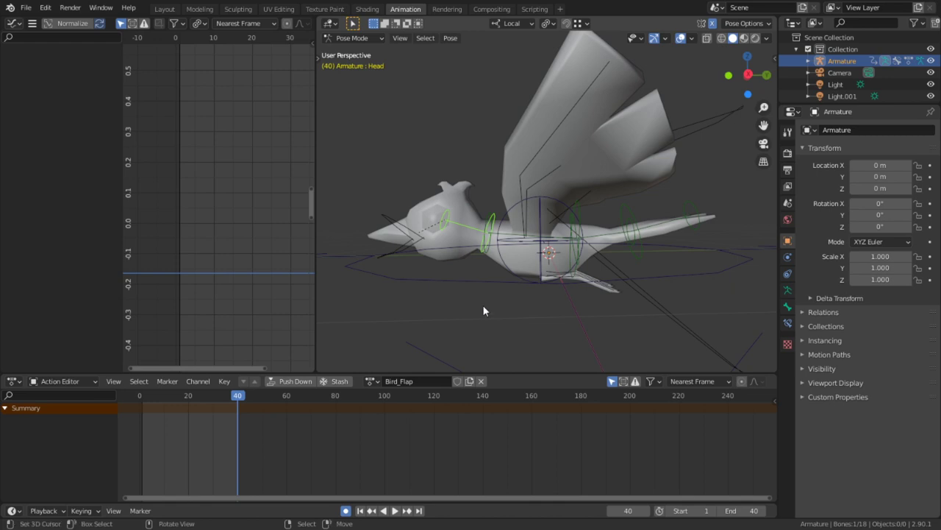
{"action": "key", "text": "KP_3"}
{"action": "key", "text": "space"}
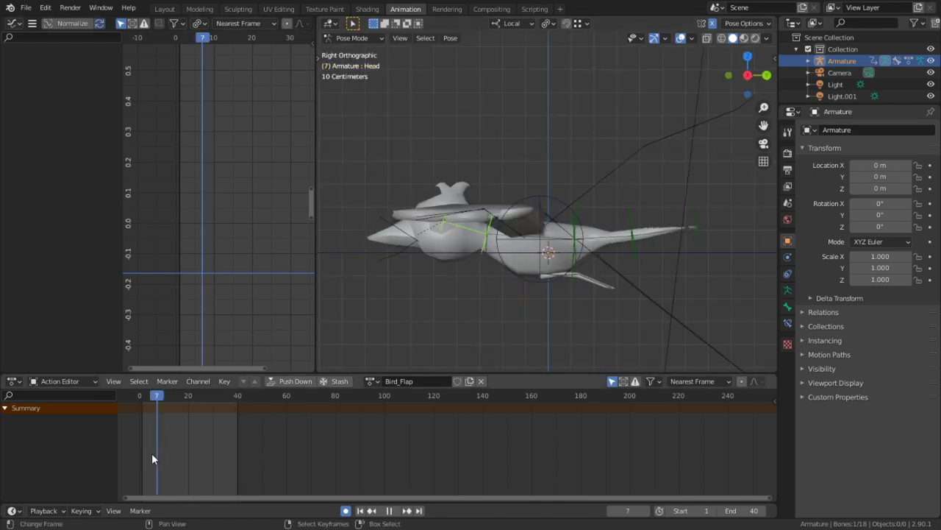
{"action": "left_click_drag", "start_coordinate": [152, 453], "coordinate": [189, 452]}
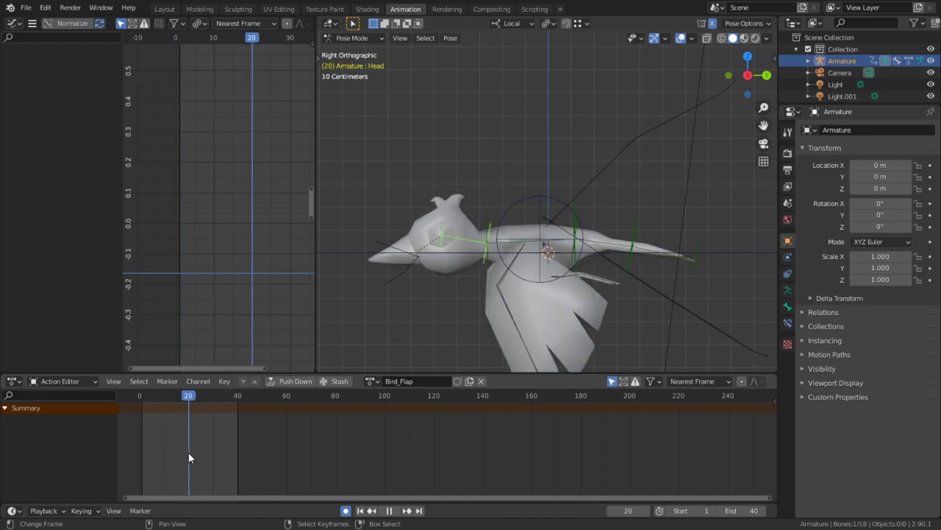
{"action": "key", "text": "Escape"}
{"action": "key", "text": "i"}
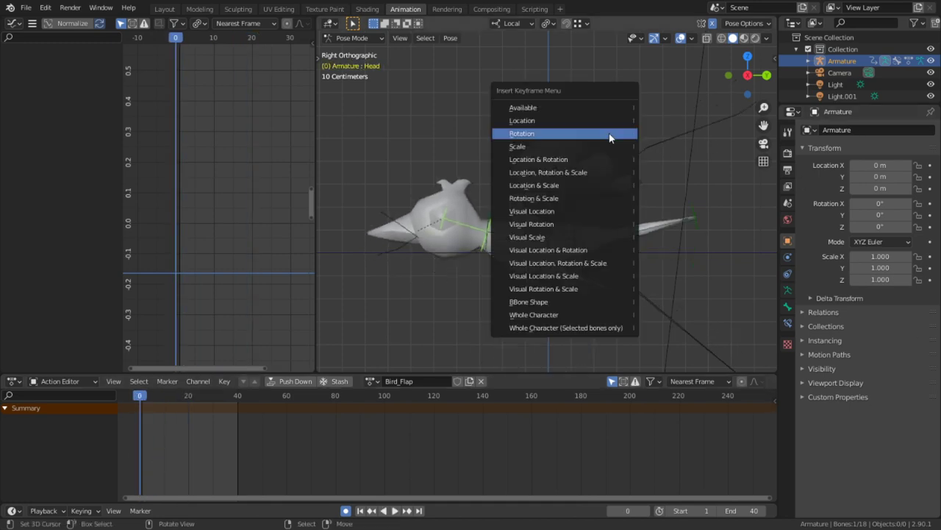
{"action": "left_click", "coordinate": [609, 133]}
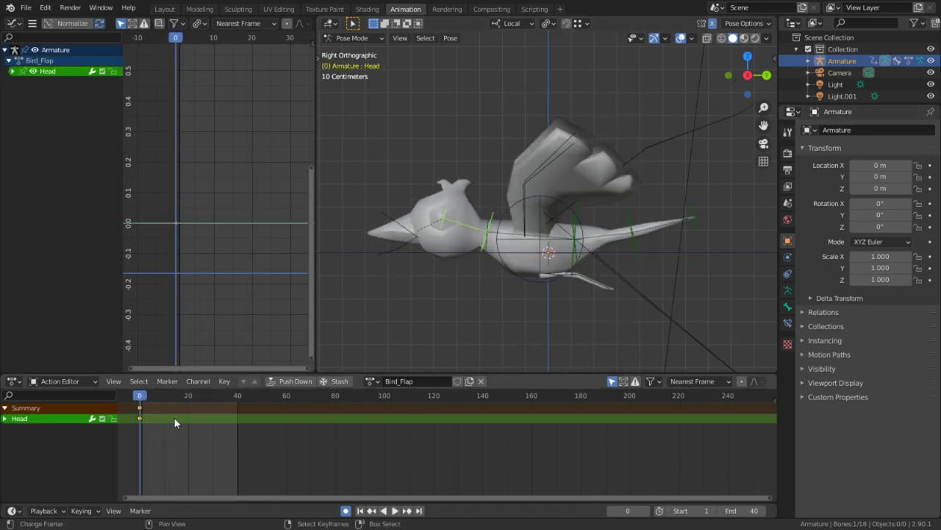
Duplicate the Head bone's frame 0 keyframe onto frame 40
{"action": "scroll", "coordinate": [174, 418], "scroll_direction": "up", "scroll_amount": 2}
{"action": "middle_click_drag", "start_coordinate": [166, 417], "coordinate": [278, 442]}
{"action": "key", "text": "shift+d"}
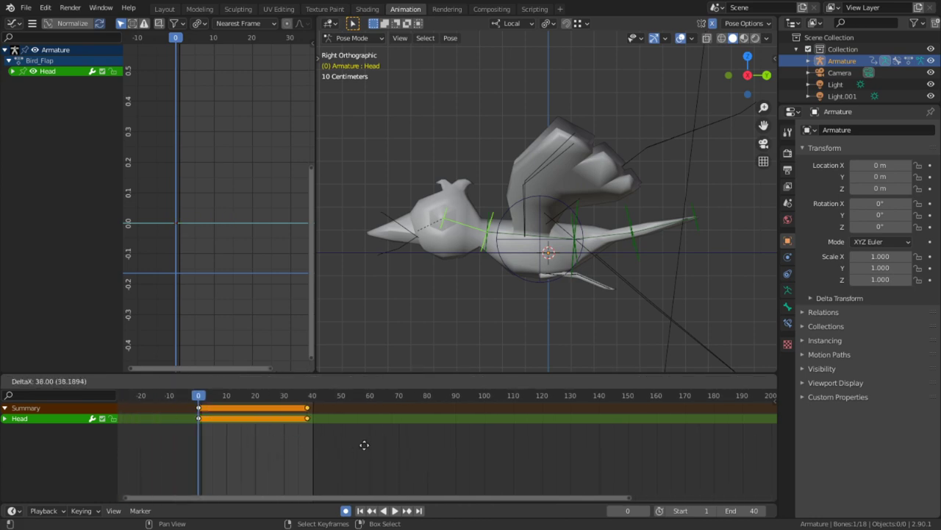
{"action": "left_click", "coordinate": [304, 433]}
At frame 20, rotate the Head bone upward by about 7° in the right orthographic view
{"action": "key", "text": "space"}
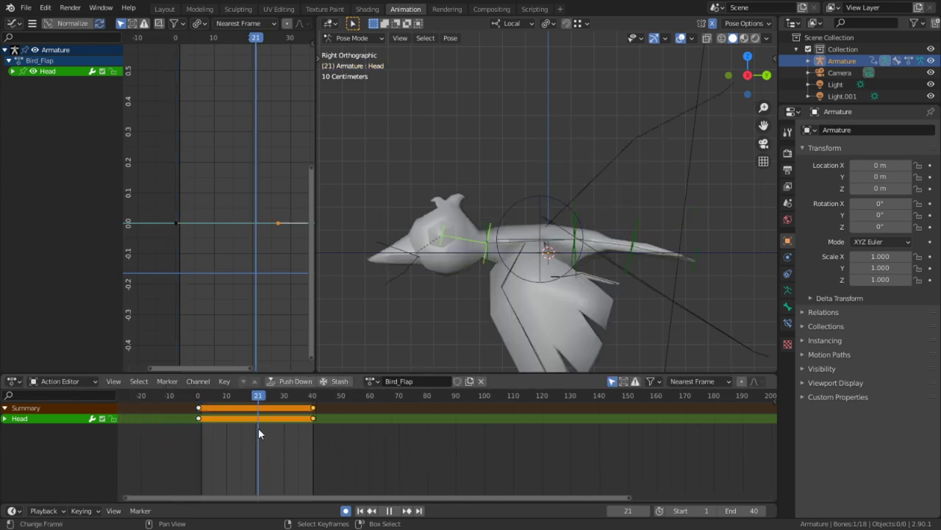
{"action": "key", "text": "space"}
{"action": "key", "text": "Left"}
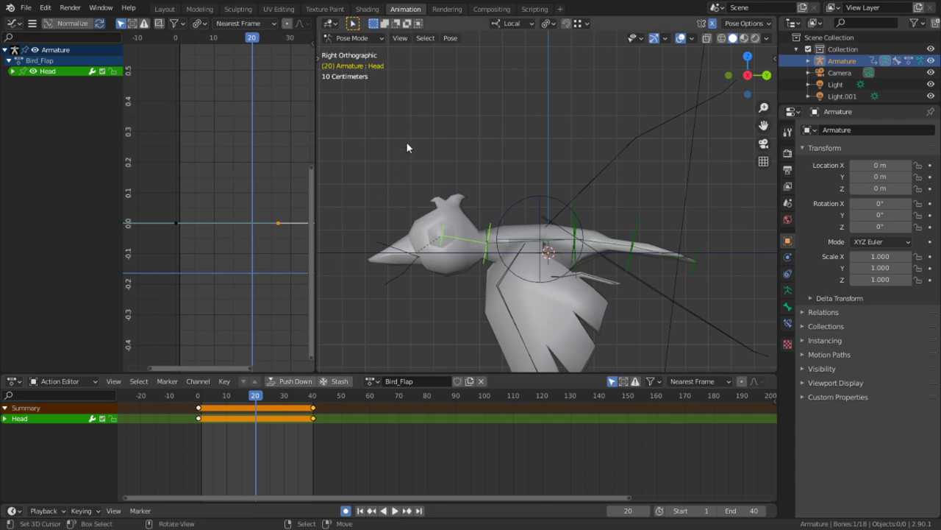
{"action": "key", "text": "r"}
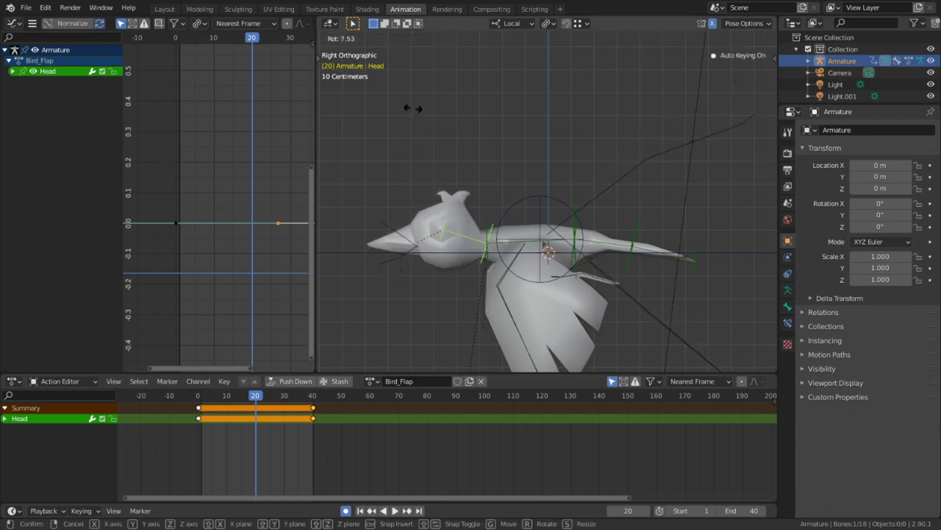
{"action": "right_click", "coordinate": [413, 109]}
{"action": "key", "text": "r"}
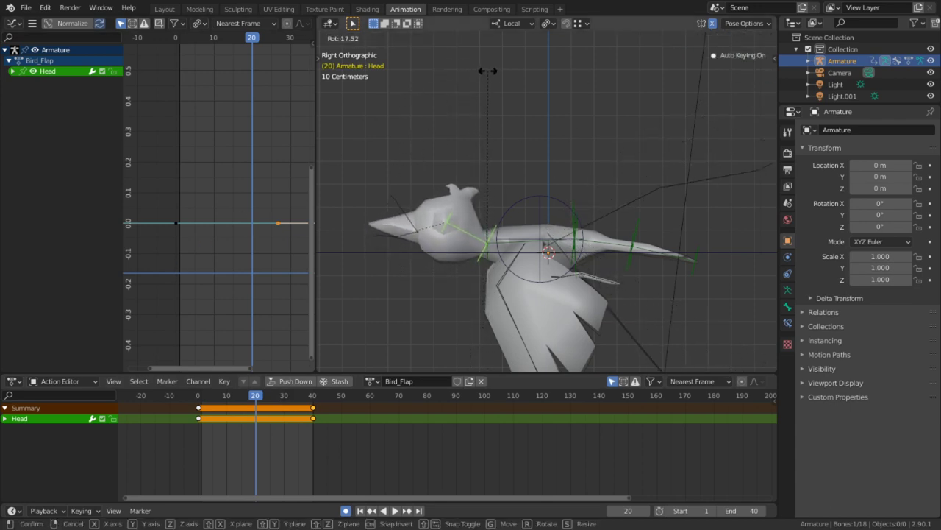
{"action": "right_click", "coordinate": [456, 70]}
{"action": "key", "text": "r"}
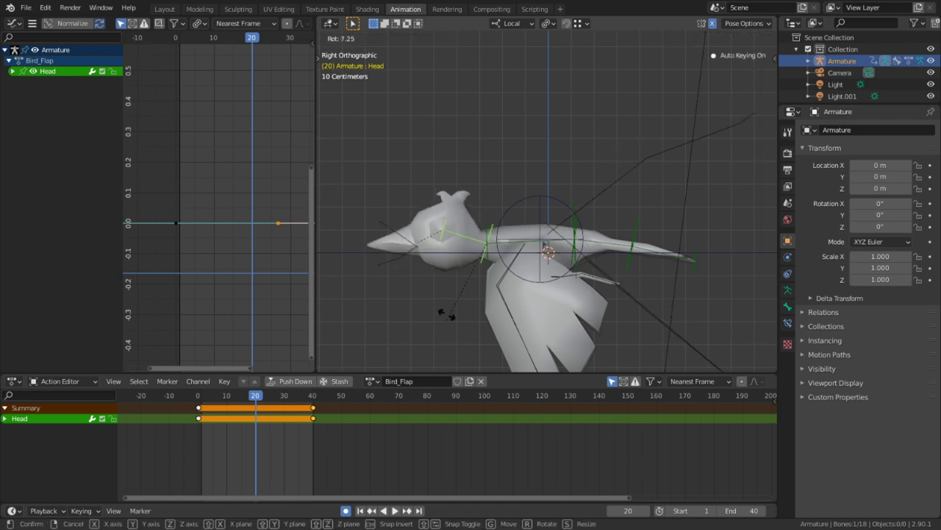
{"action": "left_click", "coordinate": [503, 267]}
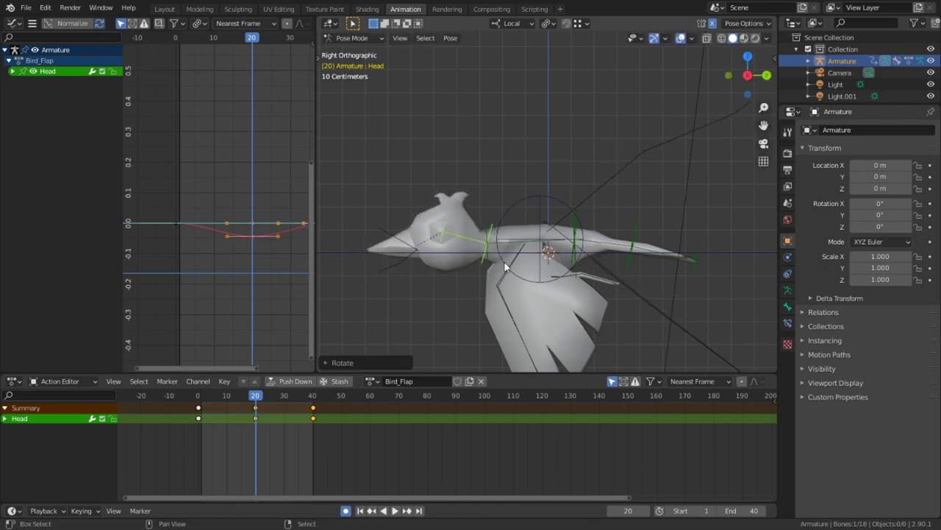
Deselect all bones and switch the armature from Pose Mode to Object Mode
{"action": "left_click", "coordinate": [651, 152]}
{"action": "middle_click_drag", "start_coordinate": [641, 192], "coordinate": [588, 183]}
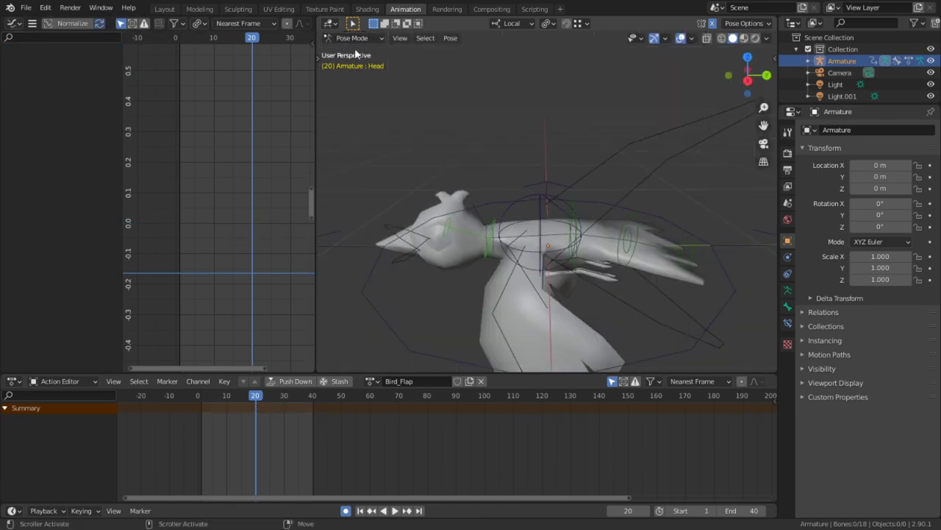
{"action": "left_click", "coordinate": [360, 38]}
{"action": "left_click", "coordinate": [359, 48]}
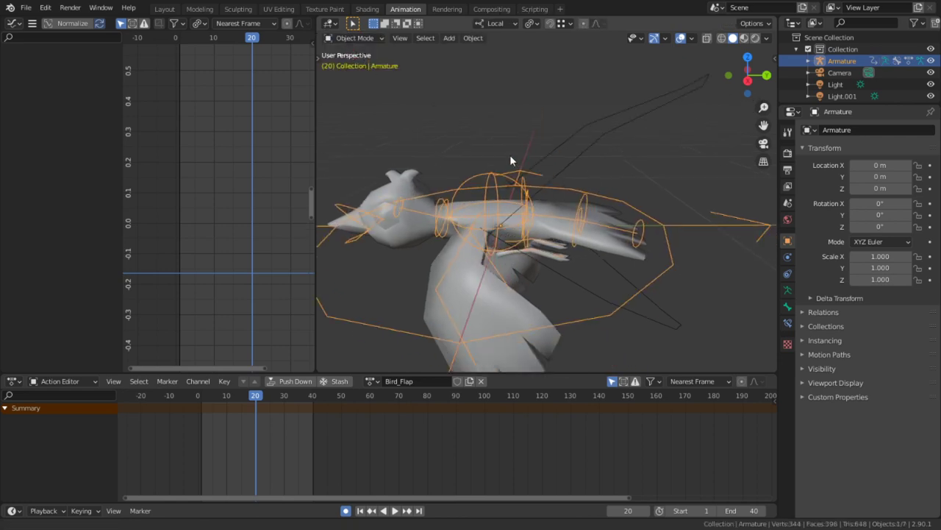
Remove the Armature modifier from the two beak-shaped wire objects, Cube.002 and Cube.001
{"action": "left_click", "coordinate": [589, 125]}
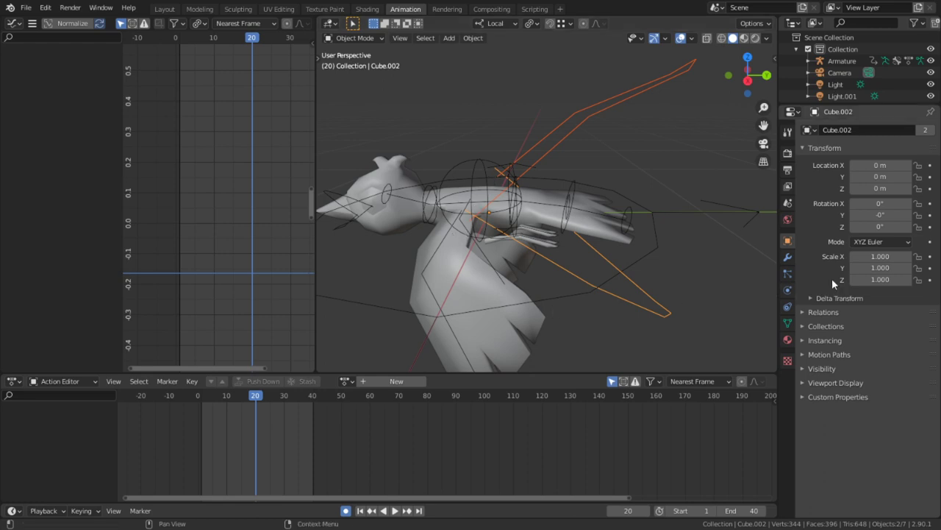
{"action": "left_click", "coordinate": [788, 257]}
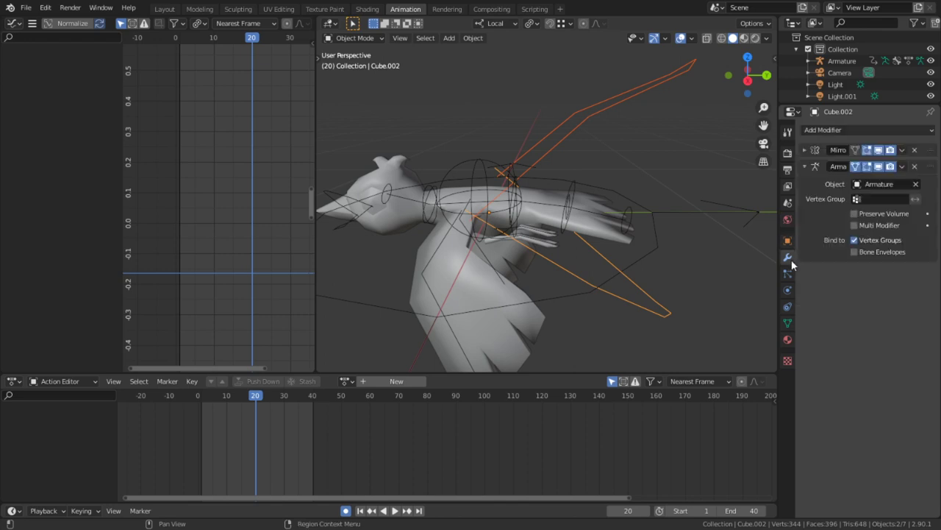
{"action": "left_click", "coordinate": [916, 166]}
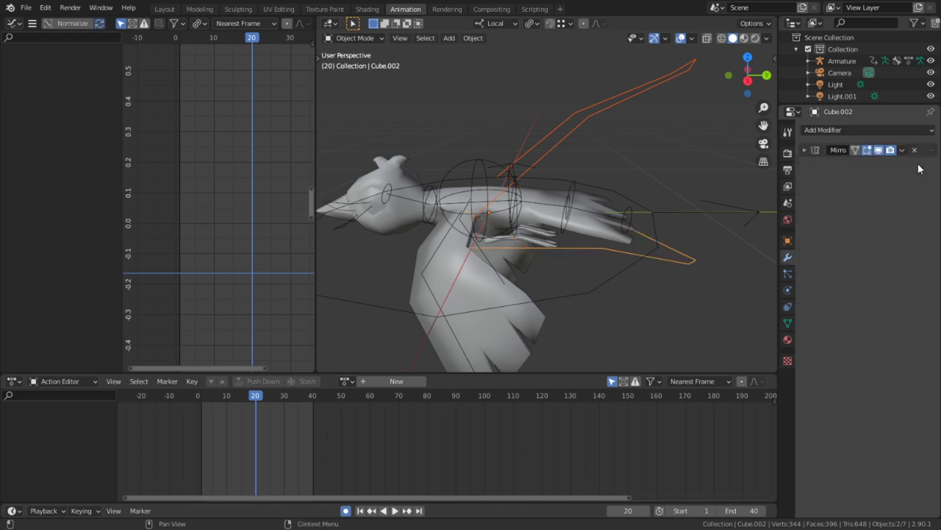
{"action": "left_click", "coordinate": [628, 251]}
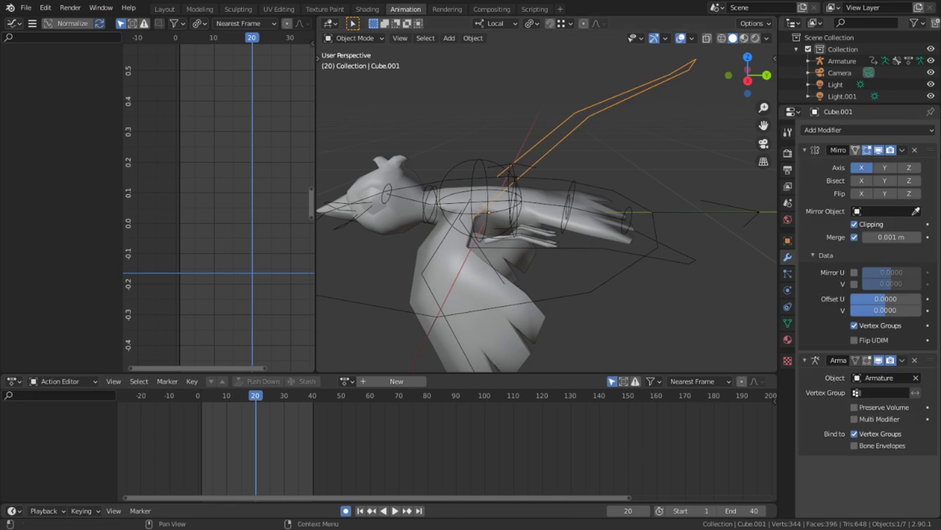
{"action": "left_click", "coordinate": [915, 361]}
Apply the Mirror modifier on Cube.001 and Cube.002
{"action": "middle_click_drag", "start_coordinate": [422, 246], "coordinate": [706, 220]}
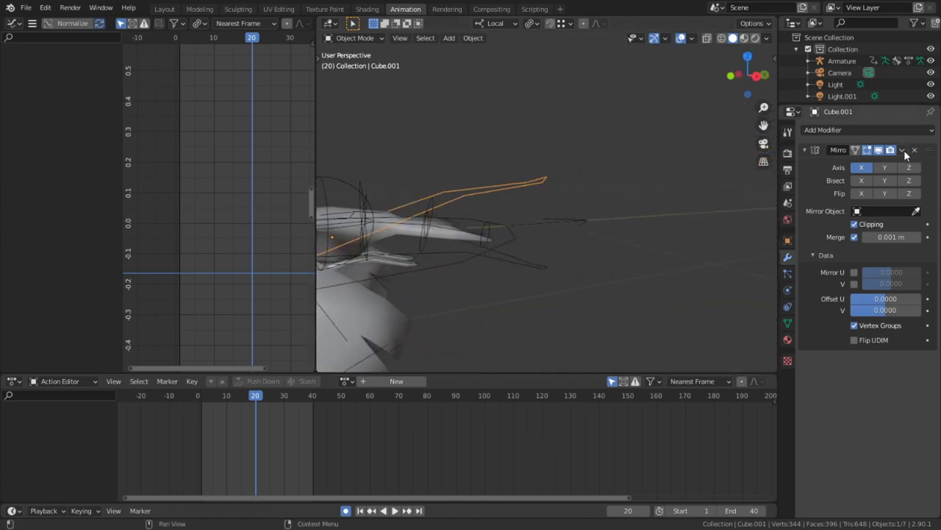
{"action": "left_click", "coordinate": [903, 153]}
{"action": "left_click", "coordinate": [902, 150]}
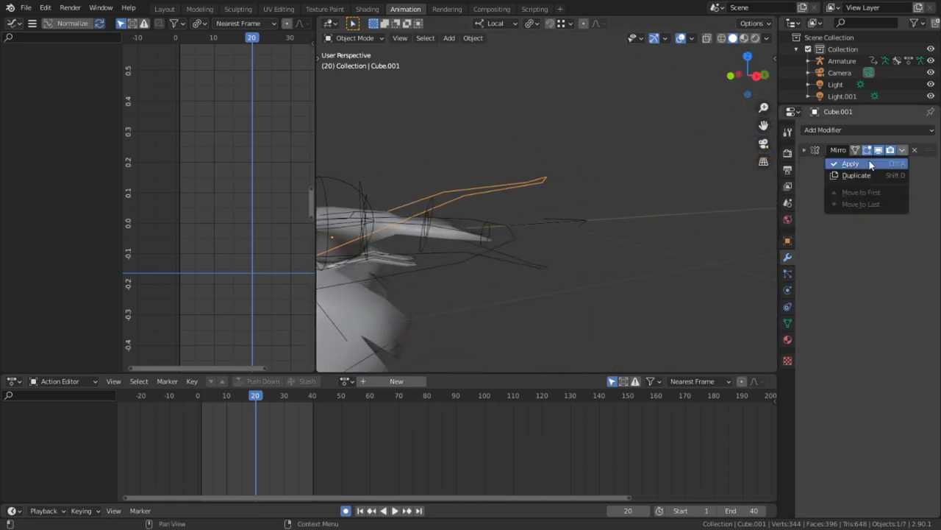
{"action": "left_click", "coordinate": [849, 162]}
{"action": "left_click", "coordinate": [521, 261]}
{"action": "left_click", "coordinate": [902, 150]}
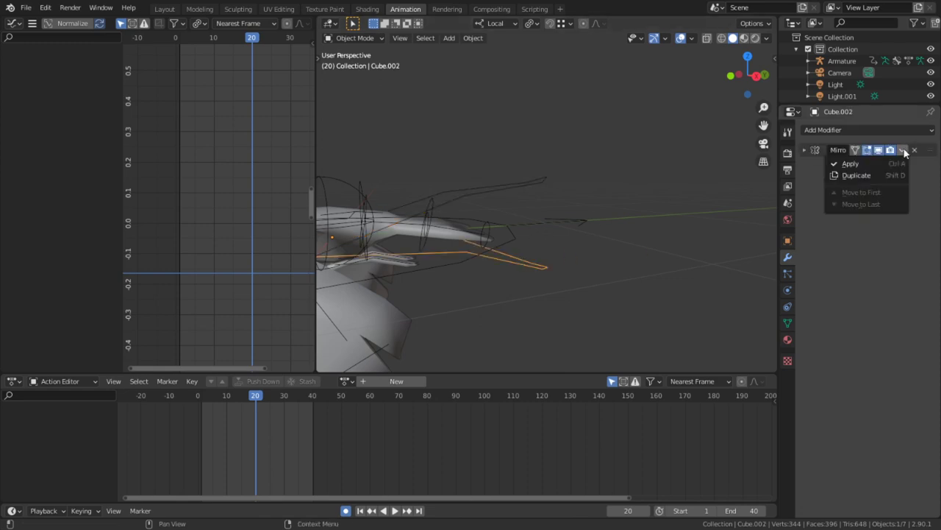
{"action": "left_click", "coordinate": [855, 161]}
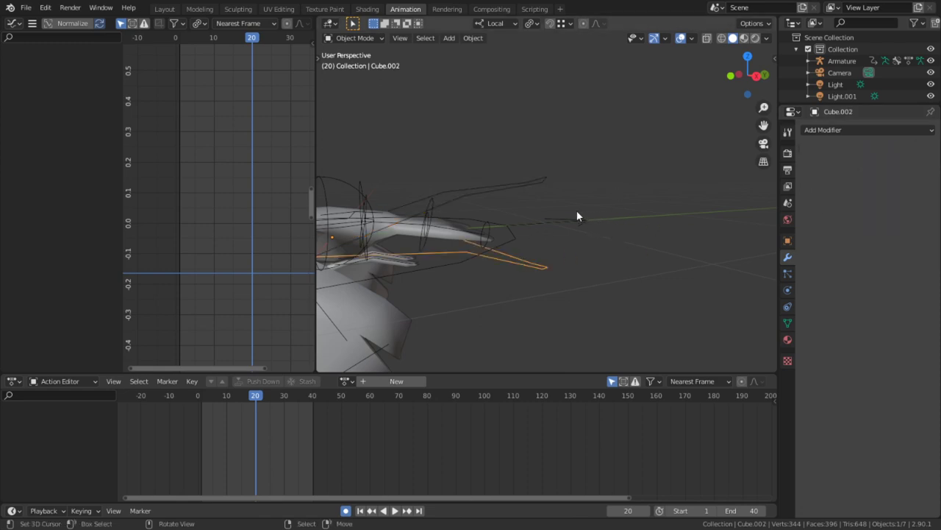
Enlarge the object list and clear the parent of Cube.001
{"action": "left_click_drag", "start_coordinate": [0, 0], "coordinate": [0, 0]}
{"action": "middle_click_drag", "start_coordinate": [439, 233], "coordinate": [512, 213], "text": "shift"}
{"action": "scroll", "coordinate": [513, 213], "scroll_direction": "up", "scroll_amount": 4}
{"action": "right_click", "coordinate": [610, 131]}
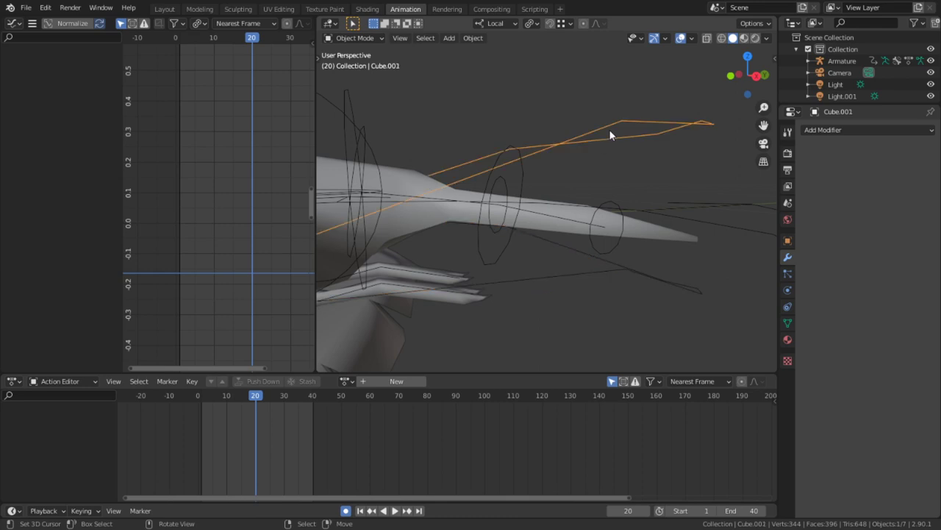
{"action": "left_click_drag", "start_coordinate": [846, 103], "coordinate": [838, 273]}
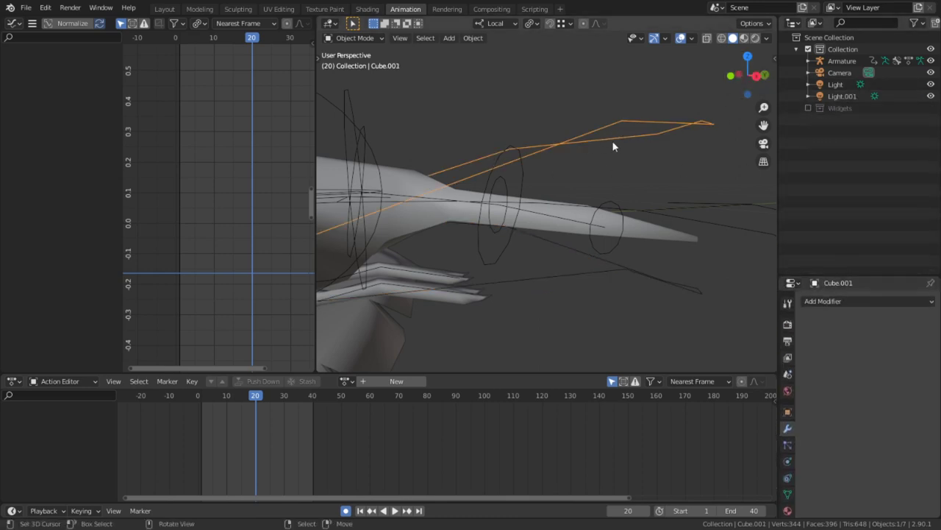
{"action": "middle_click_drag", "start_coordinate": [613, 143], "coordinate": [535, 216]}
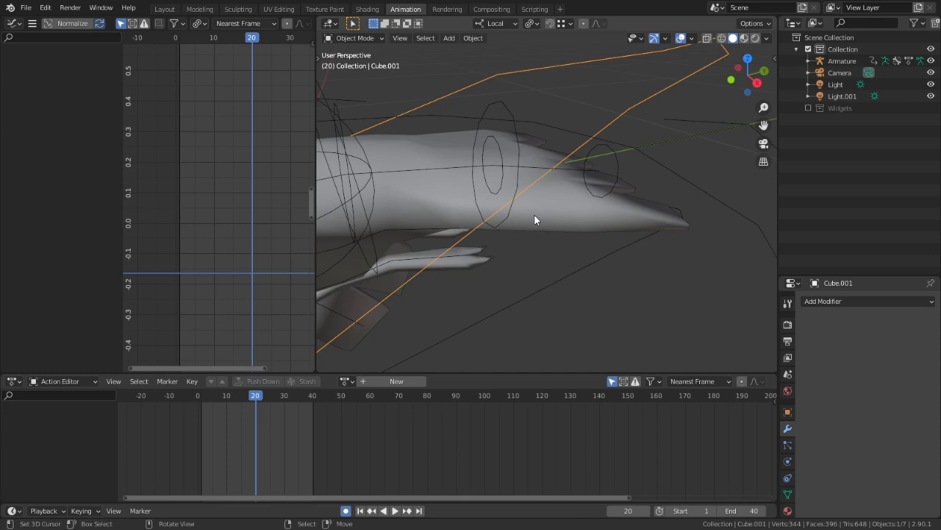
{"action": "key", "text": "alt+p"}
{"action": "left_click", "coordinate": [616, 248]}
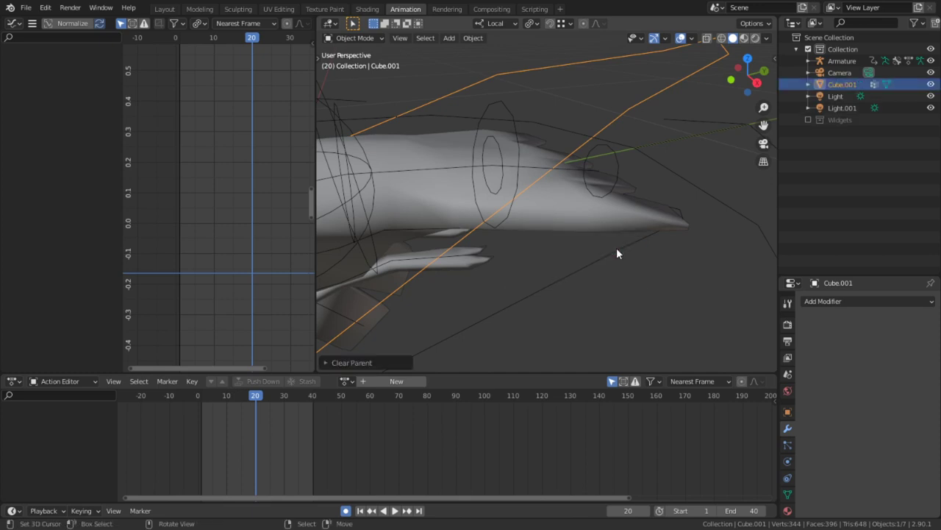
Clear the parent of Cube.002, the lower beak-shaped wire object
{"action": "scroll", "coordinate": [616, 247], "scroll_direction": "down", "scroll_amount": 4}
{"action": "left_click", "coordinate": [560, 246]}
{"action": "key", "text": "alt+p"}
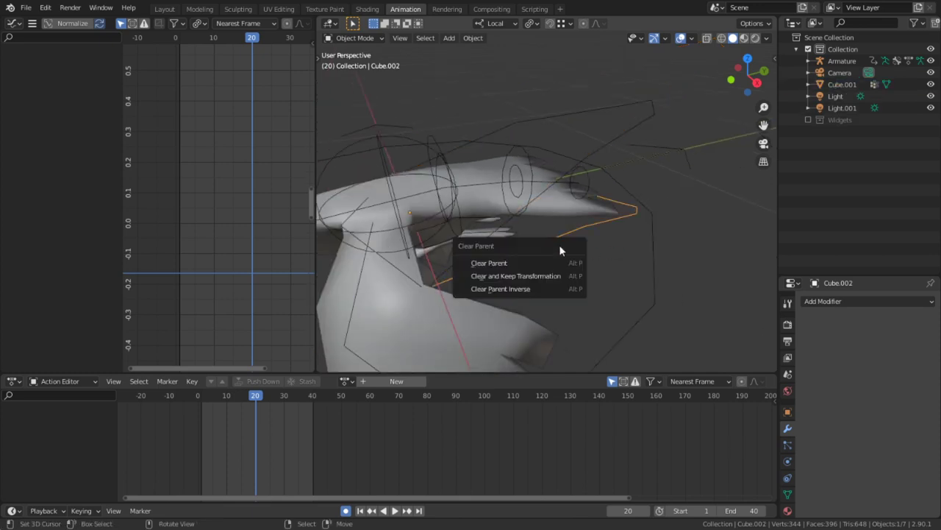
{"action": "left_click", "coordinate": [512, 263]}
Rename the upper beak-shaped object Cube.001 as WGT-UpperBeak
{"action": "middle_click_drag", "start_coordinate": [513, 269], "coordinate": [323, 254]}
{"action": "middle_click_drag", "start_coordinate": [692, 173], "coordinate": [639, 174], "text": "shift"}
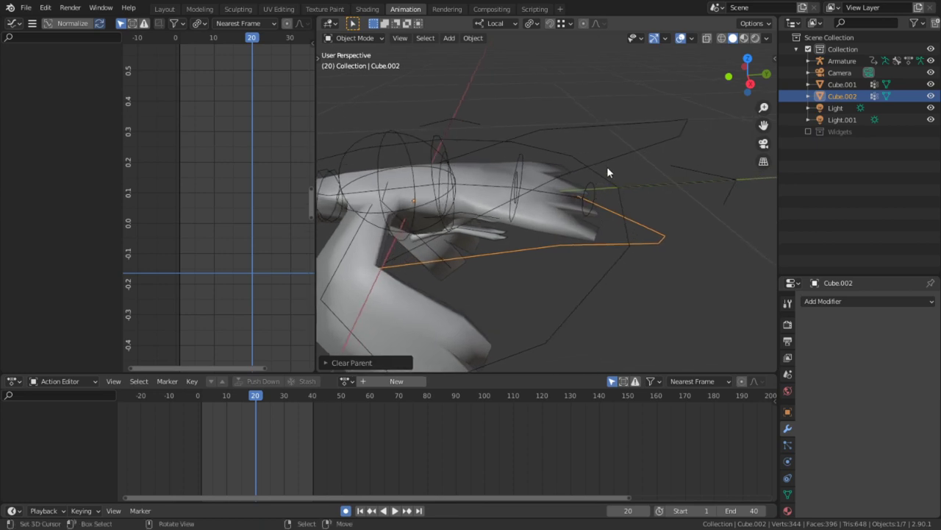
{"action": "right_click", "coordinate": [609, 171]}
{"action": "right_click", "coordinate": [692, 127]}
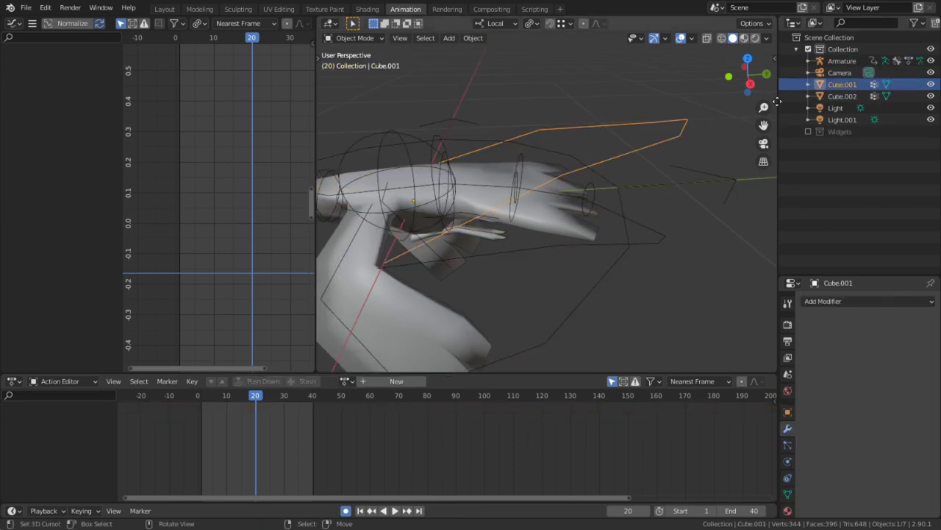
{"action": "double_click", "coordinate": [853, 83]}
{"action": "type", "text": "W"}
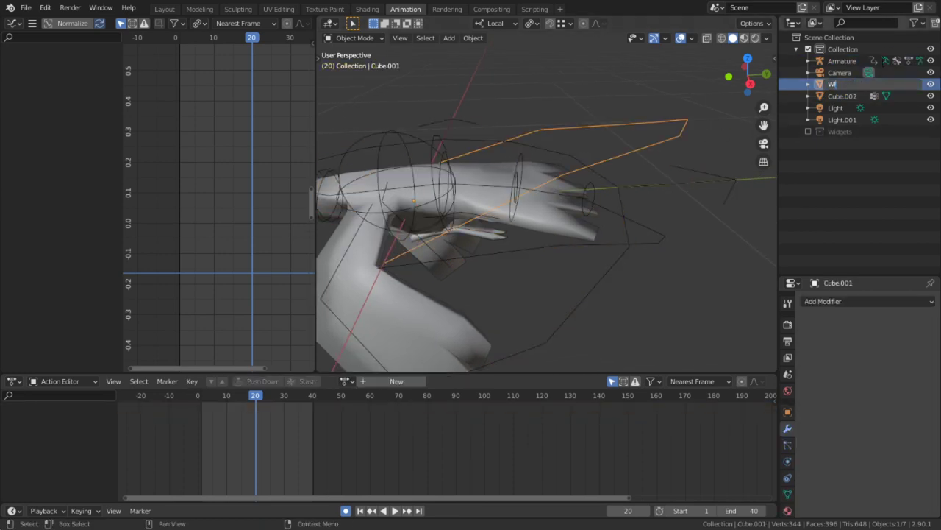
{"action": "type", "text": "GT"}
{"action": "type", "text": "_"}
{"action": "key", "text": "BackSpace"}
{"action": "key", "text": "BackSpace"}
{"action": "type", "text": "T-"}
{"action": "type", "text": "-"}
{"action": "type", "text": "UPP"}
{"action": "key", "text": "Return"}
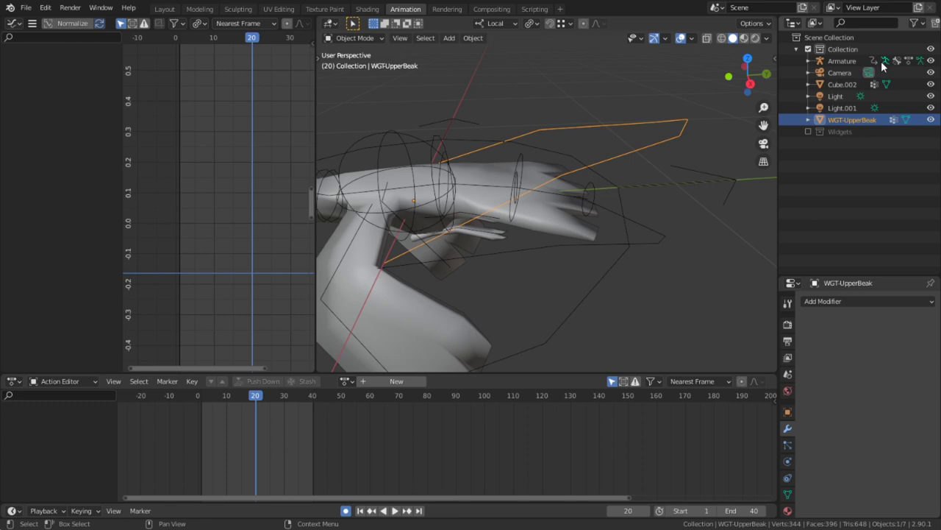
Rename the lower beak-shaped object Cube.002 as WGT-LowerBeak
{"action": "left_click", "coordinate": [671, 223]}
{"action": "left_click", "coordinate": [665, 236]}
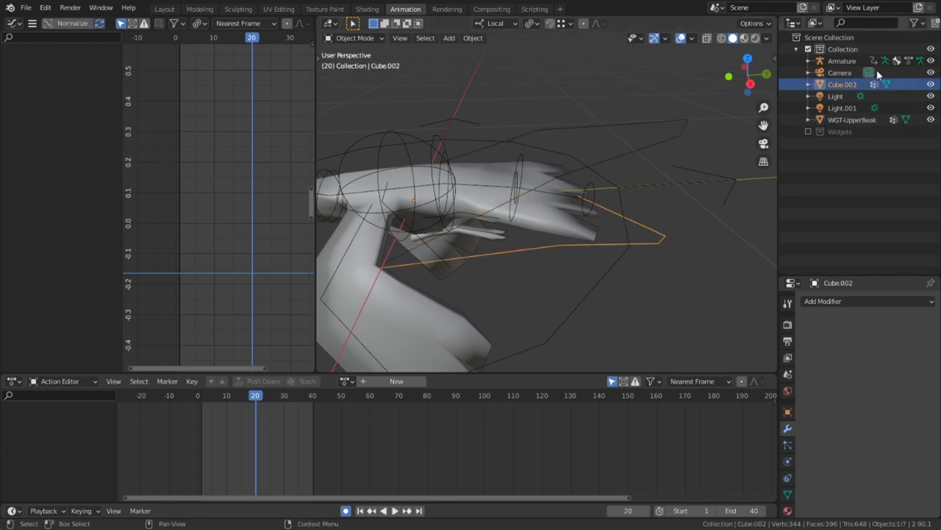
{"action": "double_click", "coordinate": [846, 84]}
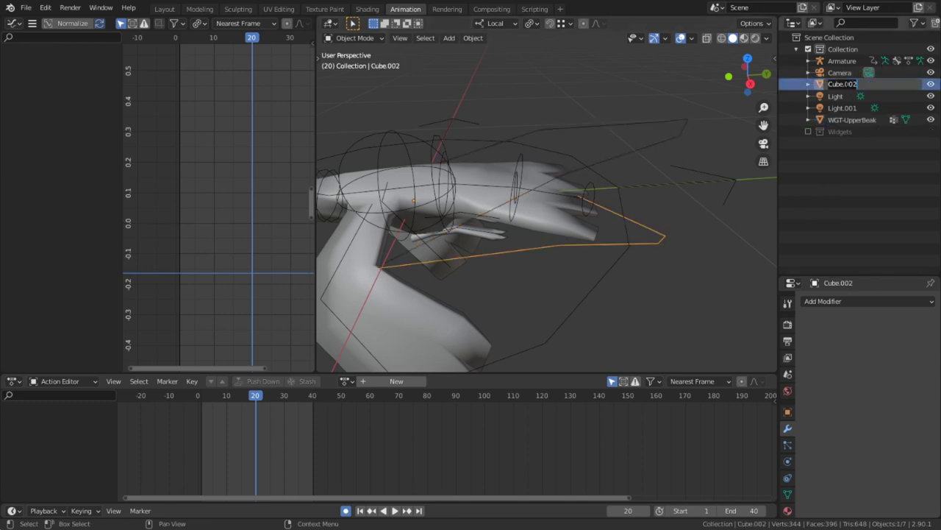
{"action": "type", "text": "Wo"}
{"action": "type", "text": "-L"}
{"action": "type", "text": "owerBeak"}
{"action": "key", "text": "Return"}
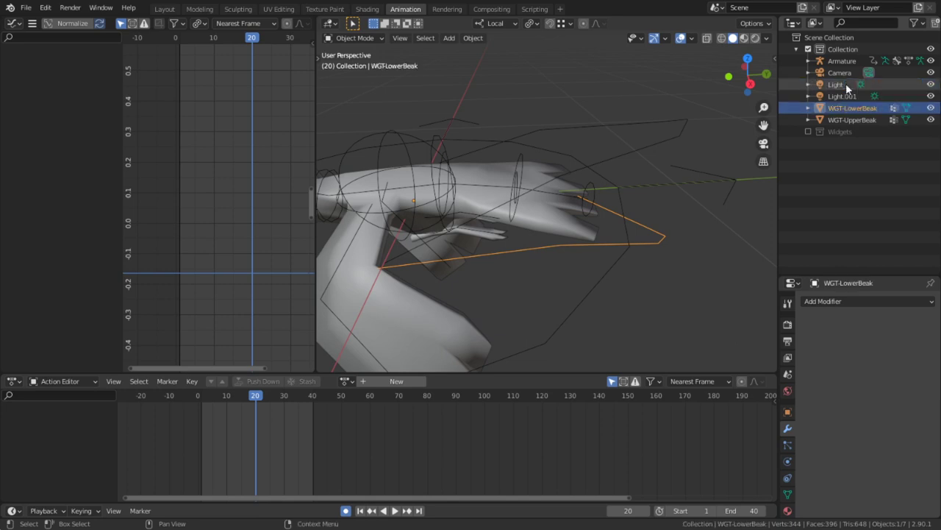
Move WGT-LowerBeak and WGT-UpperBeak together into the Widgets collection
{"action": "left_click", "coordinate": [846, 121], "text": "ctrl"}
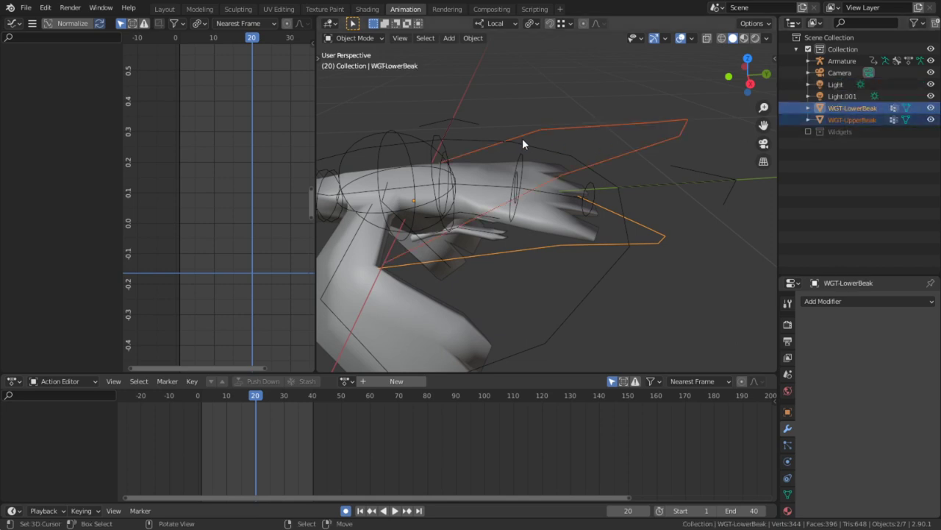
{"action": "key", "text": "m"}
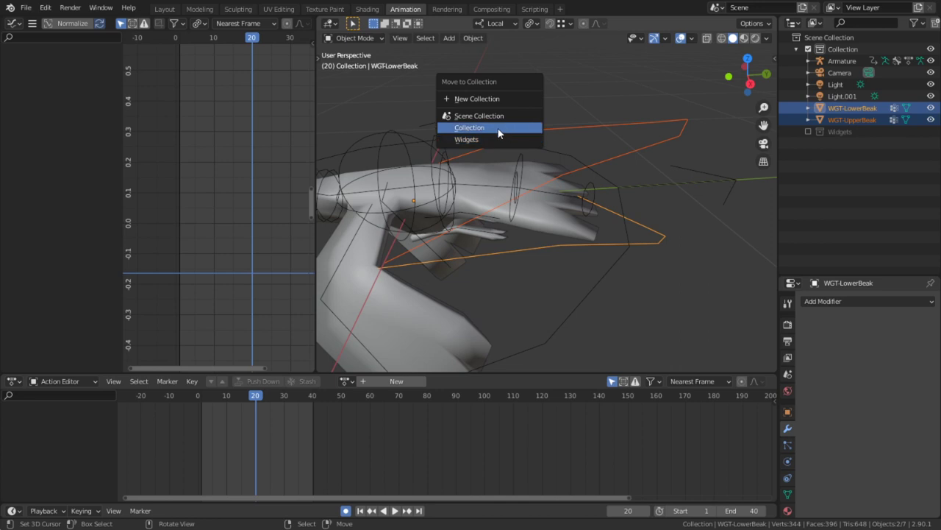
{"action": "left_click", "coordinate": [489, 139]}
Enable the Screencast Keys overlay in the 3D view
{"action": "key", "text": "n"}
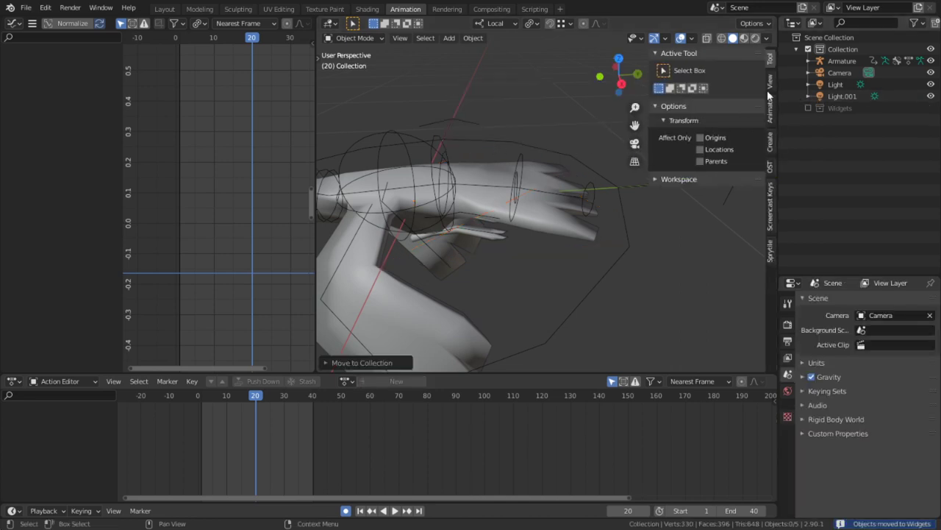
{"action": "left_click", "coordinate": [771, 207]}
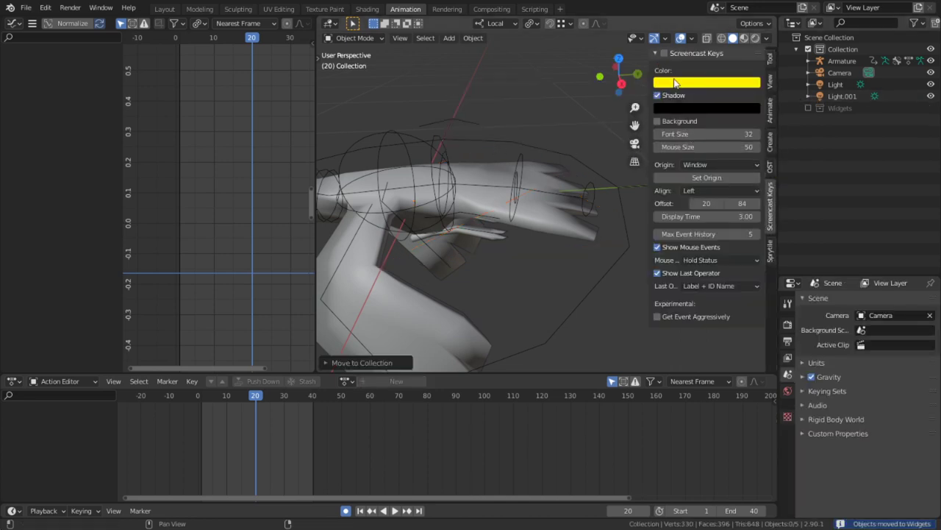
{"action": "key", "text": "n"}
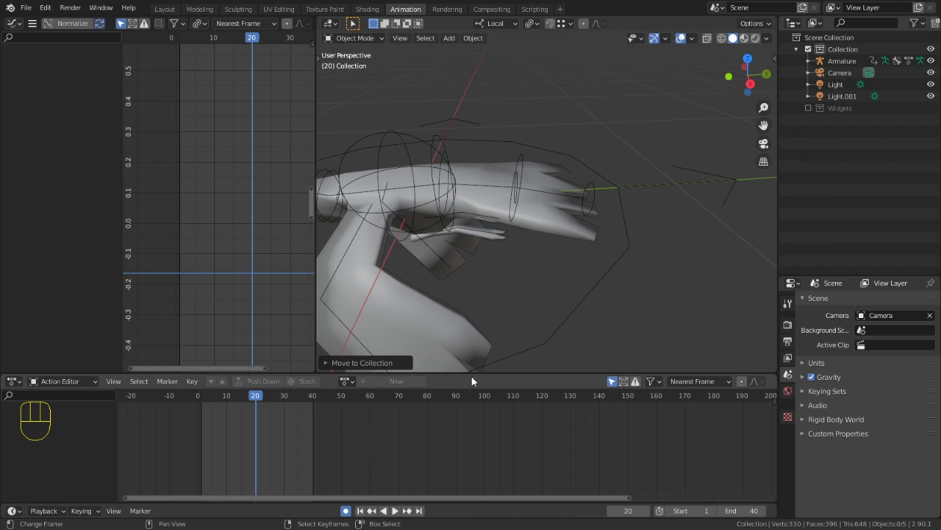
Play the flap animation, then select the armature and put it in Pose Mode
{"action": "middle_click_drag", "start_coordinate": [517, 177], "coordinate": [573, 184], "text": "shift"}
{"action": "key", "text": "space"}
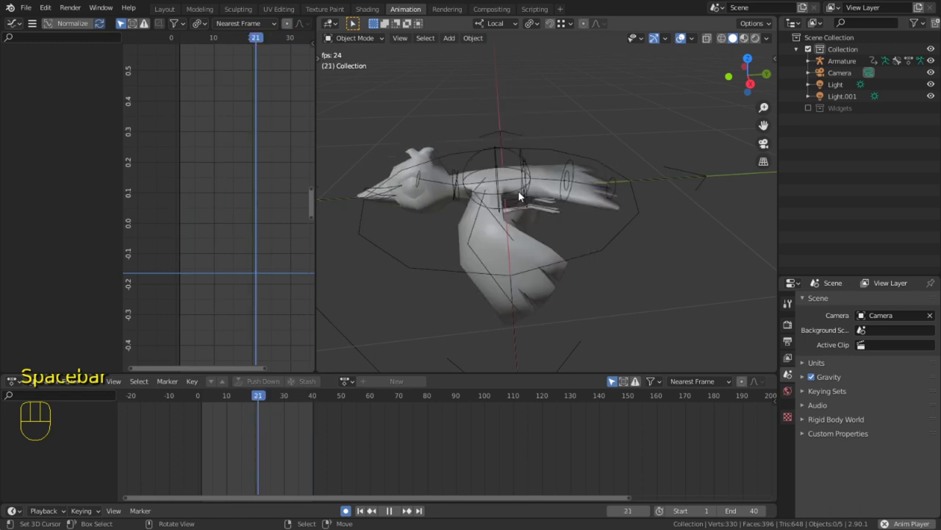
{"action": "left_click", "coordinate": [518, 196]}
{"action": "key", "text": "shift+space"}
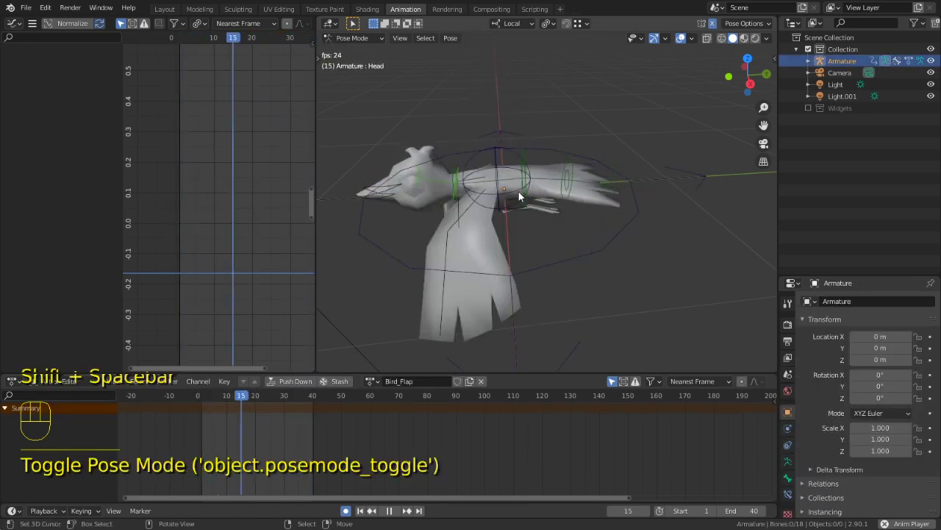
Select all of the armature's bones, stop playback at frame 0, and select every keyframe in the Bird_Flap action
{"action": "key", "text": "a"}
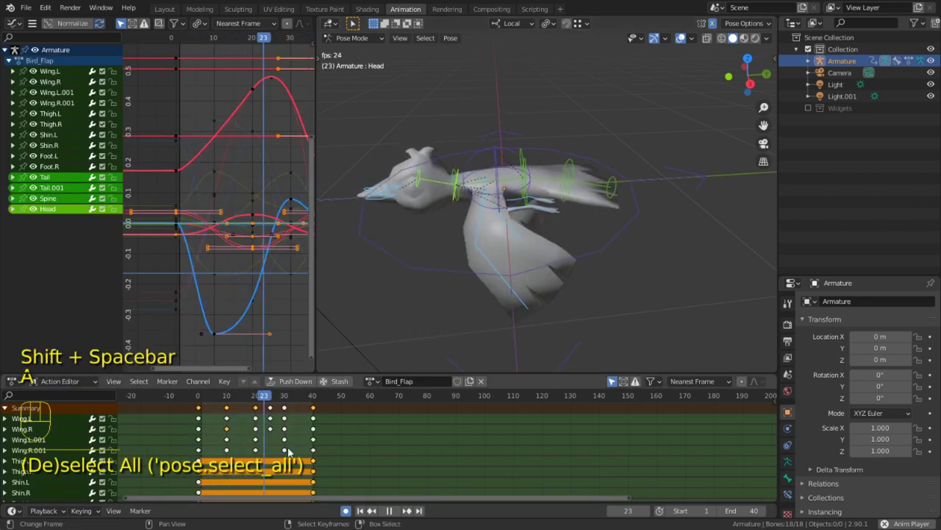
{"action": "key", "text": "space"}
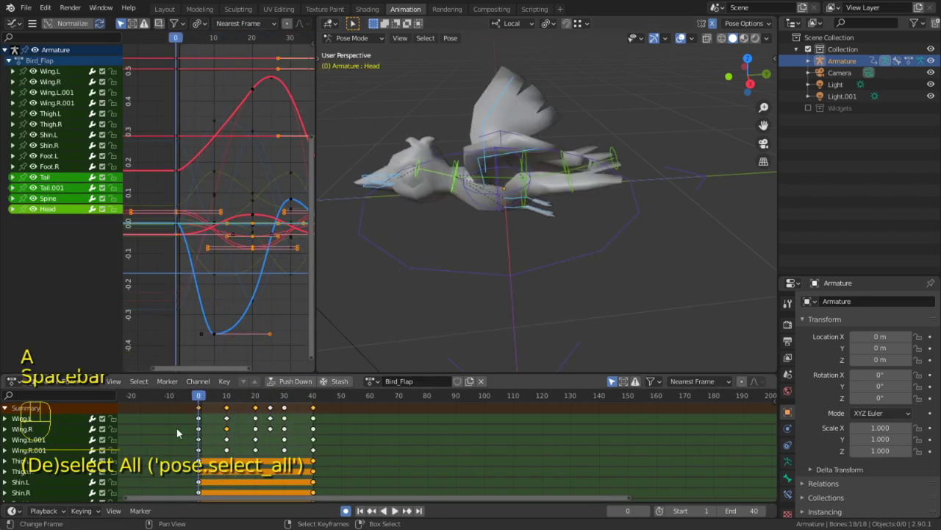
{"action": "key", "text": "a"}
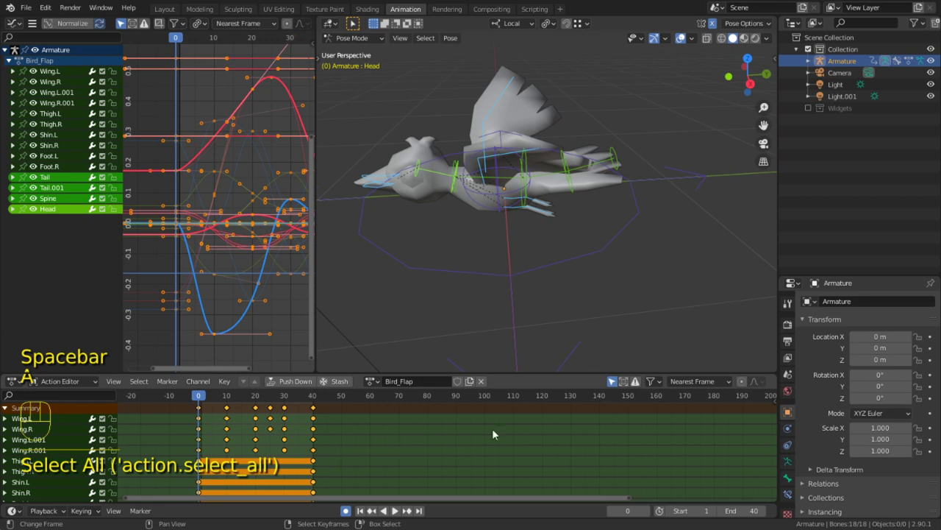
Try scaling all keyframes by 1/1.5 from frame 0 in the Action Editor and play the faster flap
{"action": "middle_click_drag", "start_coordinate": [711, 384], "coordinate": [550, 378]}
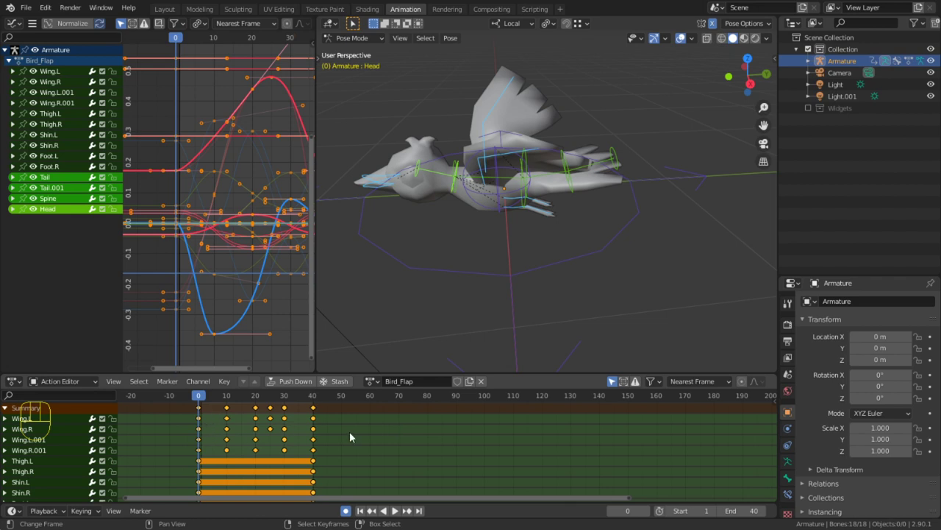
{"action": "type", "text": "s"}
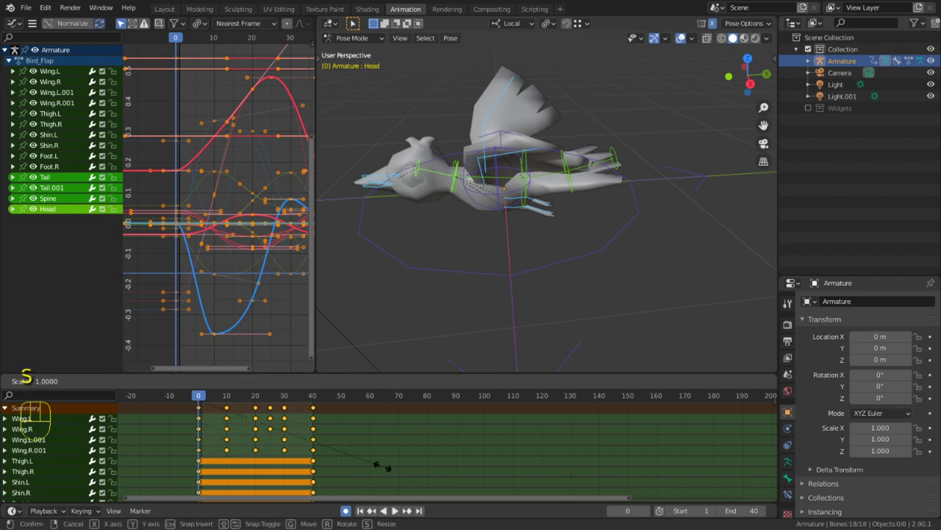
{"action": "type", "text": "1.5/"}
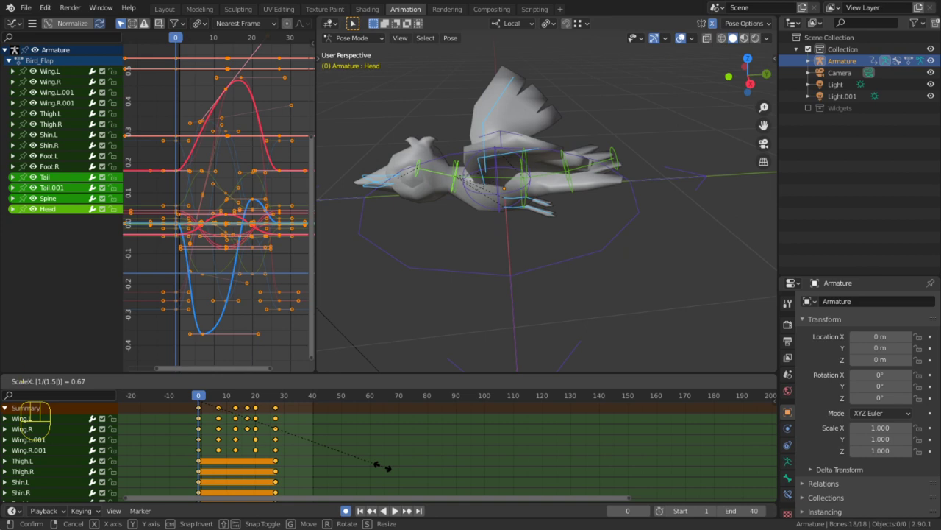
{"action": "left_click", "coordinate": [382, 466]}
{"action": "key", "text": "space"}
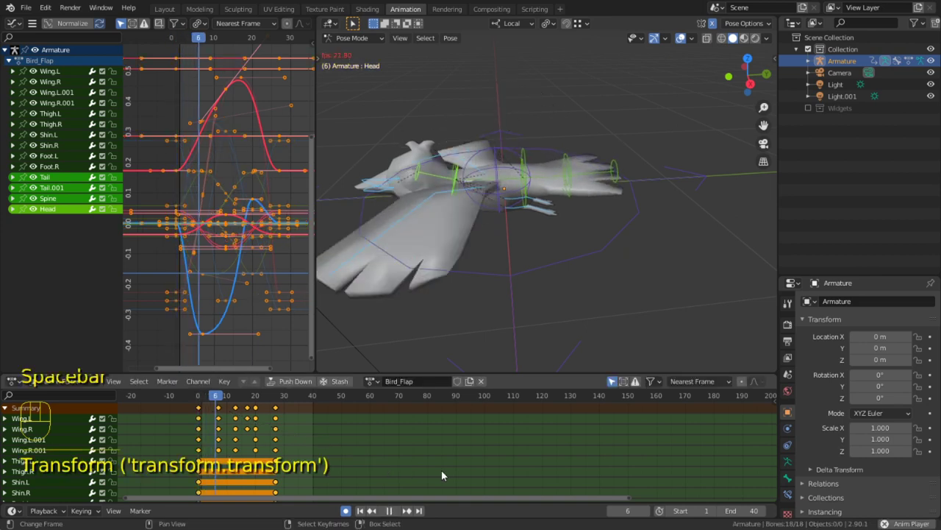
{"action": "key", "text": "space"}
{"action": "left_click_drag", "start_coordinate": [248, 452], "coordinate": [124, 462]}
{"action": "key", "text": "space"}
{"action": "key", "text": "space"}
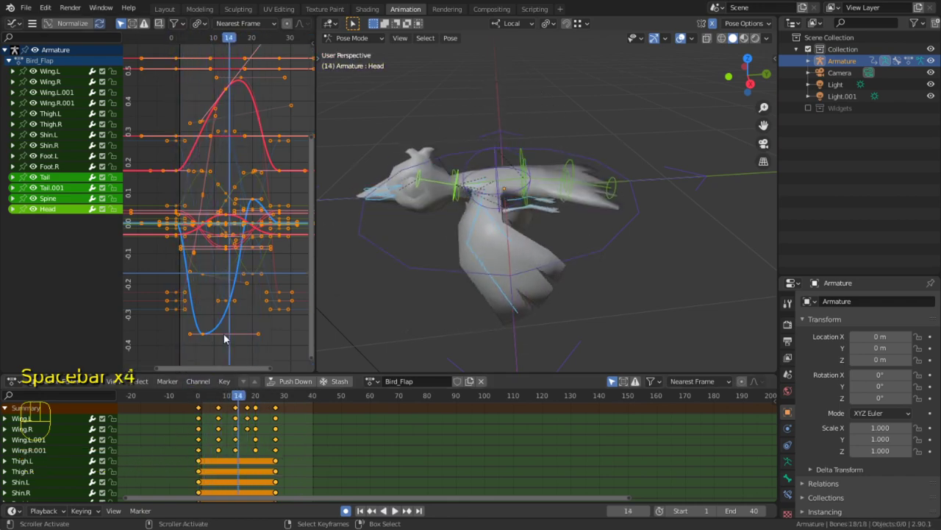
{"action": "key", "text": "ctrl+z"}
{"action": "key", "text": "ctrl+z"}
Set the Graph Editor's pivot point to 2D Cursor
{"action": "left_click", "coordinate": [164, 262]}
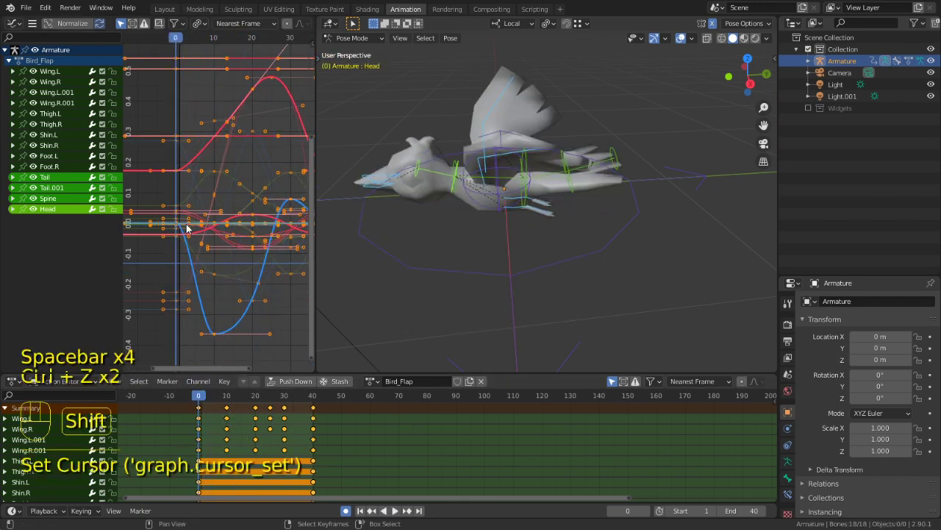
{"action": "middle_click_drag", "start_coordinate": [191, 225], "coordinate": [185, 263], "text": "shift"}
{"action": "key", "text": "ctrl+z"}
{"action": "scroll", "coordinate": [242, 146], "scroll_direction": "down", "scroll_amount": 2}
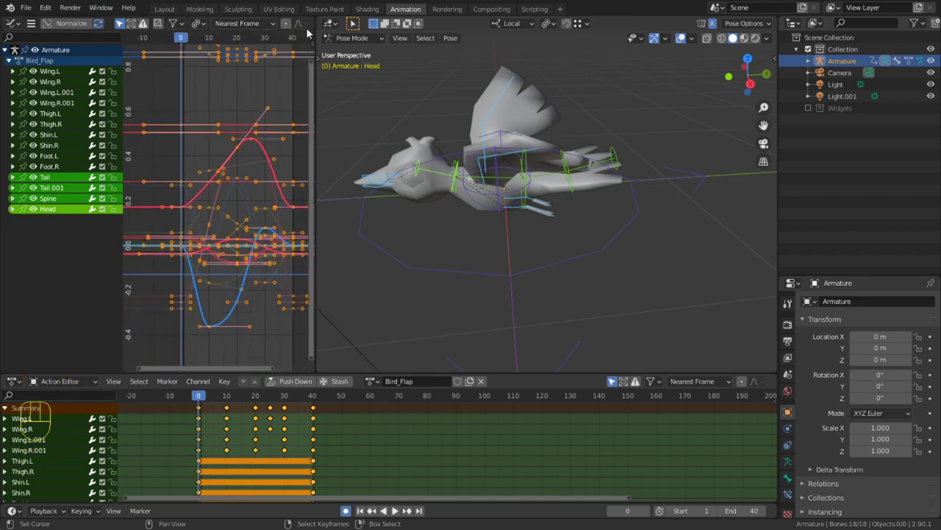
{"action": "key", "text": "ctrl+space"}
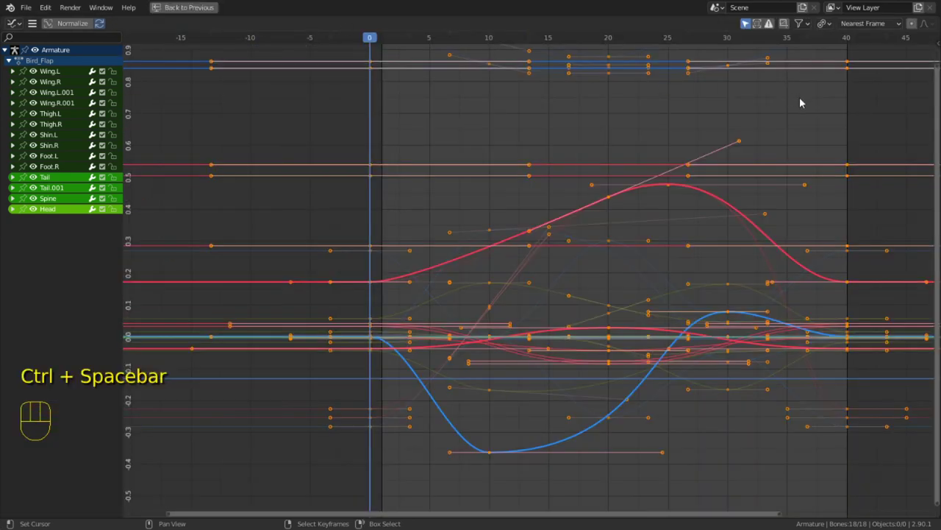
{"action": "scroll", "coordinate": [799, 101], "scroll_direction": "down", "scroll_amount": 2}
{"action": "left_click", "coordinate": [824, 23]}
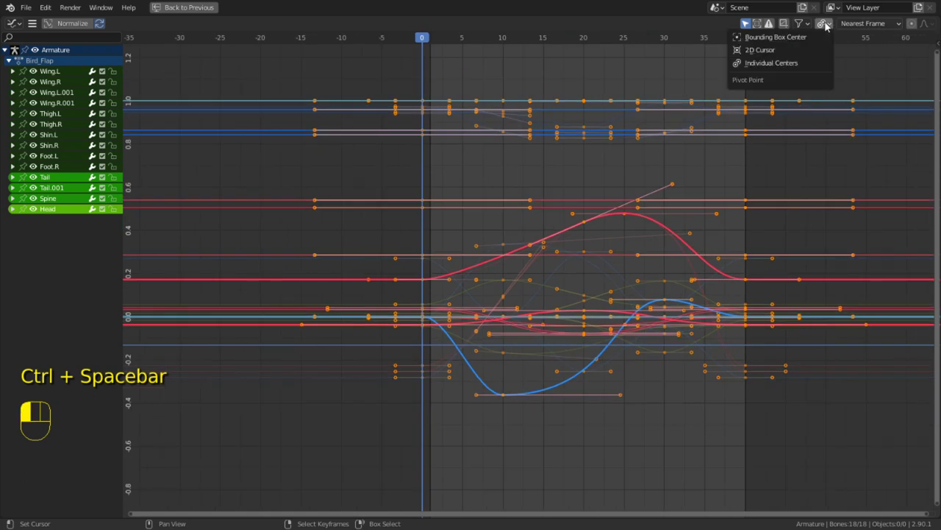
{"action": "left_click", "coordinate": [770, 49]}
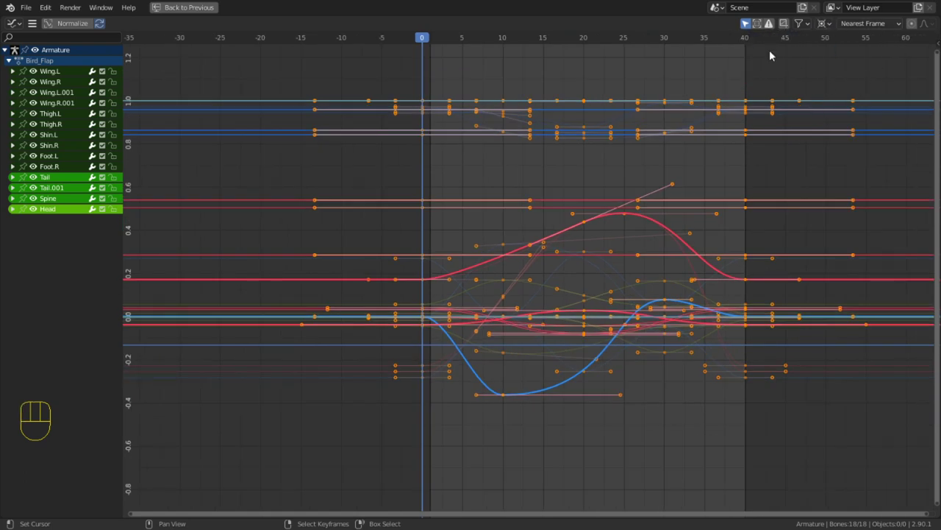
{"action": "key", "text": "ctrl+space"}
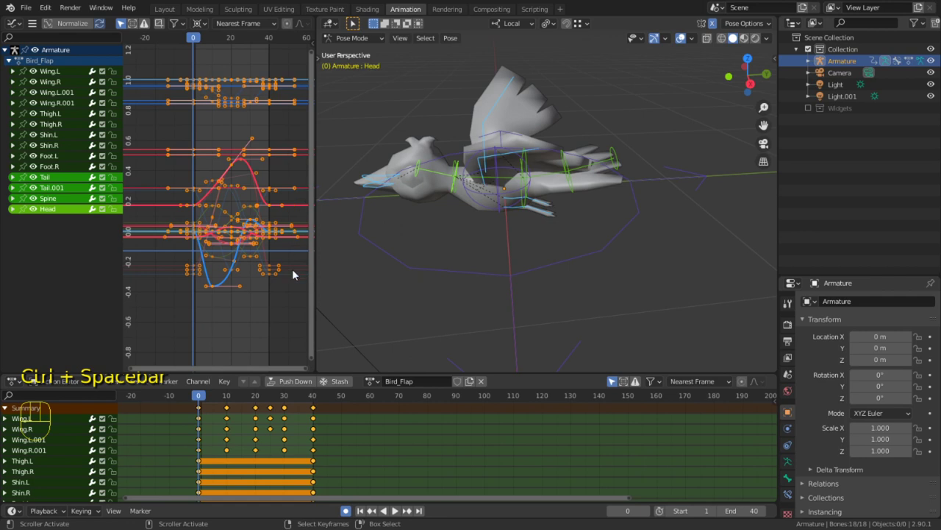
Place the Graph Editor cursor at frame 0, scale all keyframes along X by about 0.49, and play the result
{"action": "key", "text": "space"}
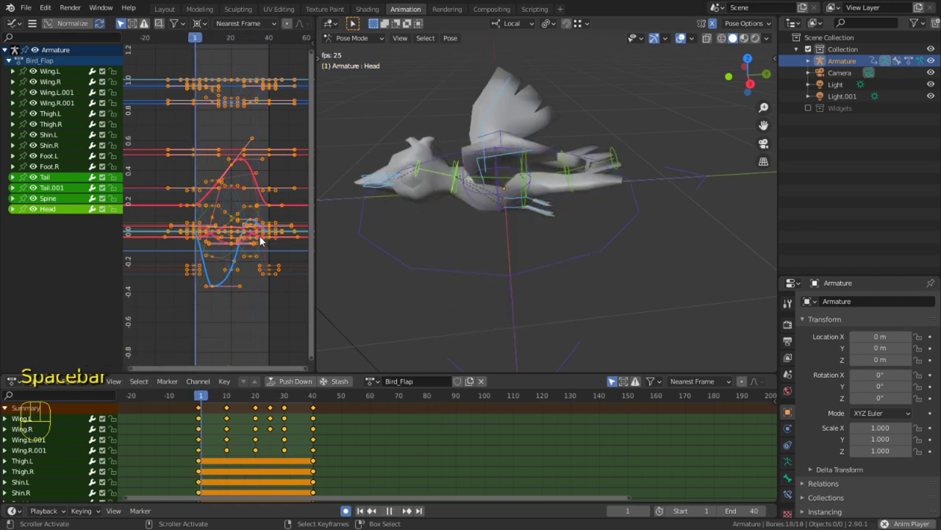
{"action": "key", "text": "space"}
{"action": "left_click_drag", "start_coordinate": [198, 239], "coordinate": [183, 244]}
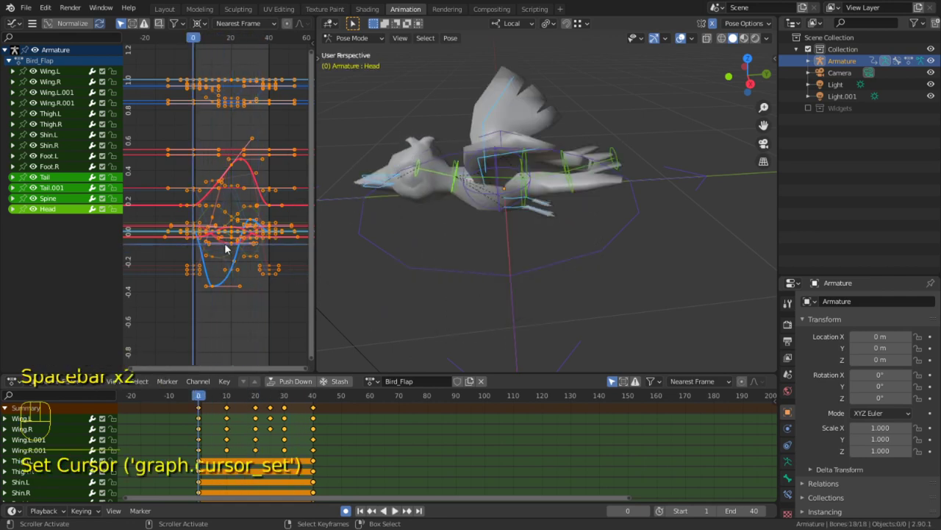
{"action": "key", "text": "s"}
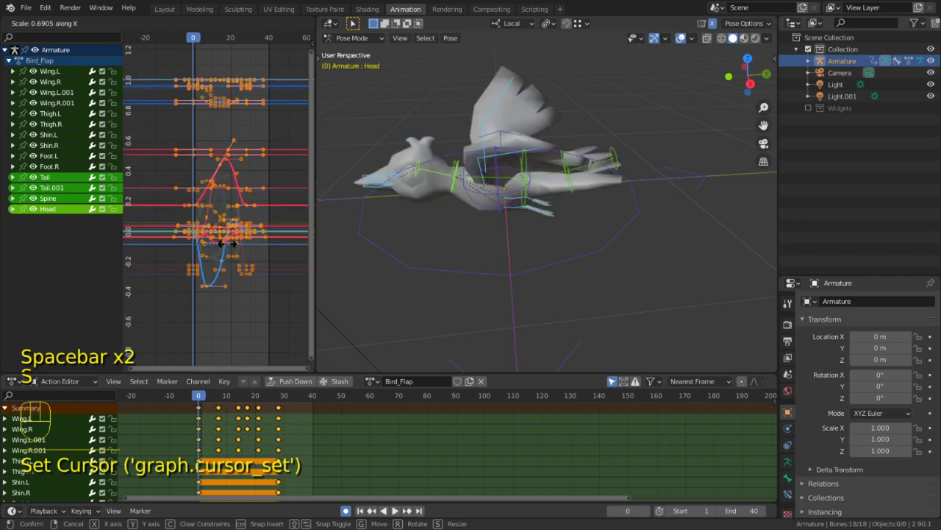
{"action": "key", "text": "x"}
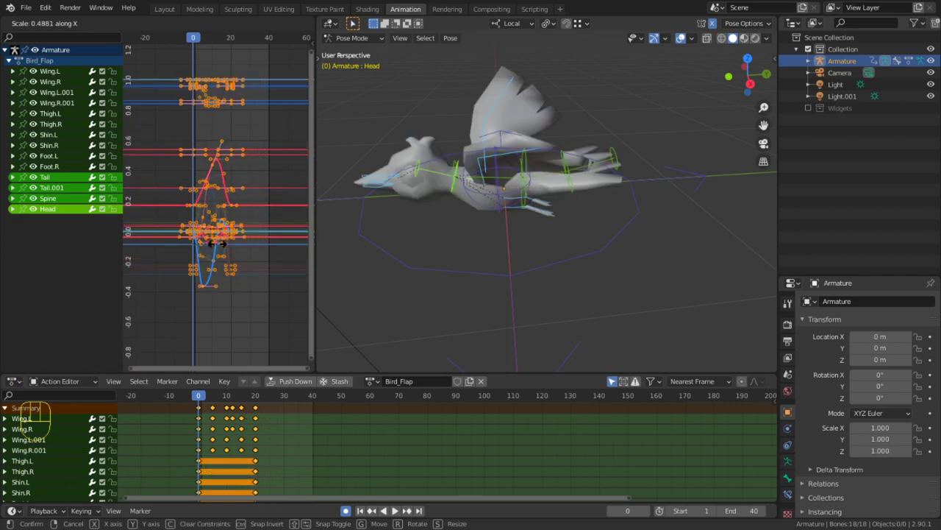
{"action": "left_click", "coordinate": [216, 243]}
{"action": "key", "text": "space"}
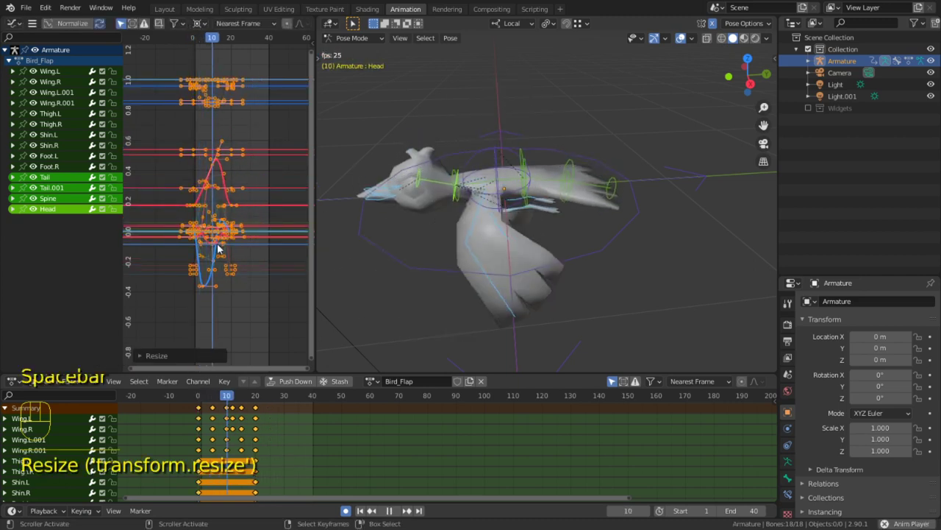
{"action": "key", "text": "space"}
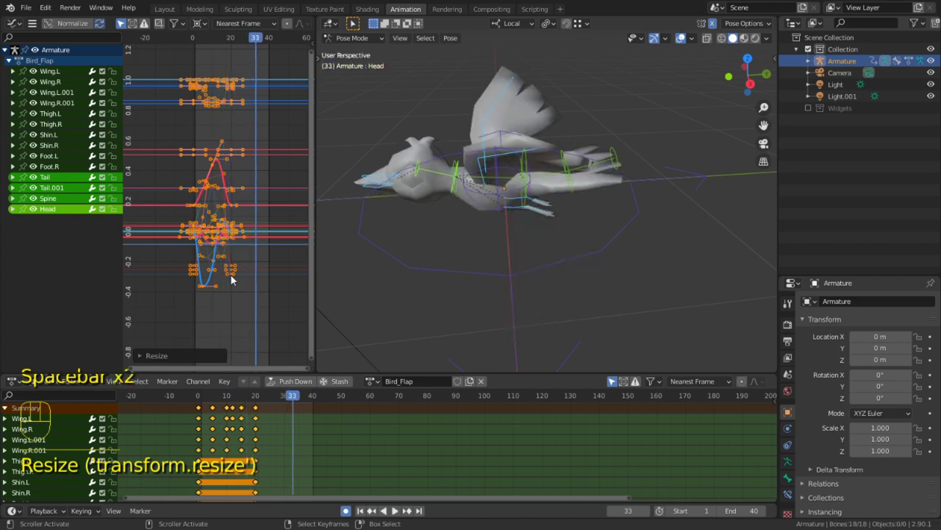
Try scaling all keyframes in the Graph Editor by 2 on both axes from frame 0
{"action": "left_click_drag", "start_coordinate": [231, 280], "coordinate": [193, 270]}
{"action": "key", "text": "s"}
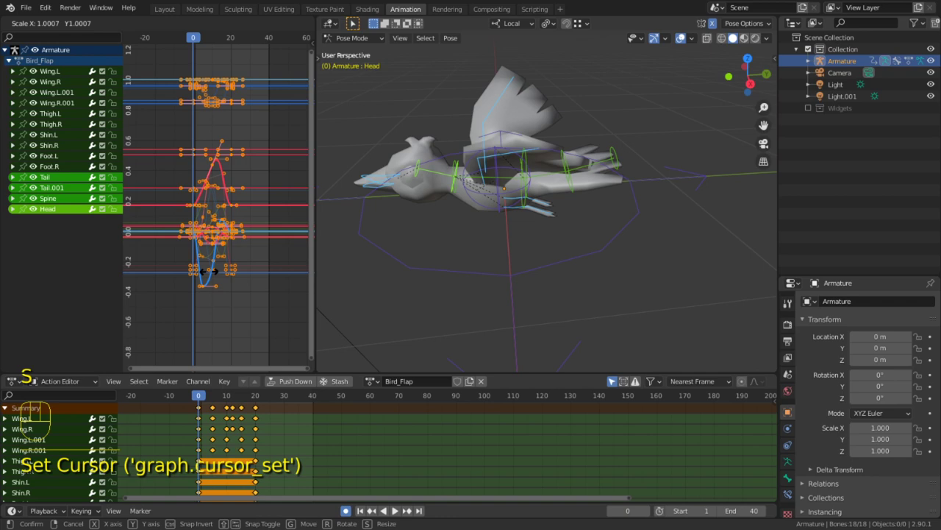
{"action": "type", "text": "2"}
{"action": "key", "text": "Return"}
{"action": "middle_click_drag", "start_coordinate": [459, 264], "coordinate": [516, 265]}
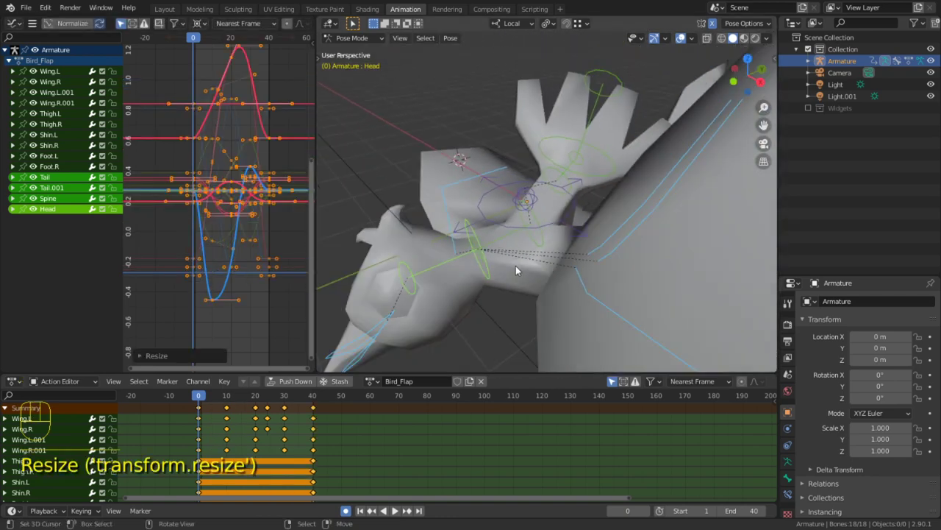
{"action": "key", "text": "ctrl+z"}
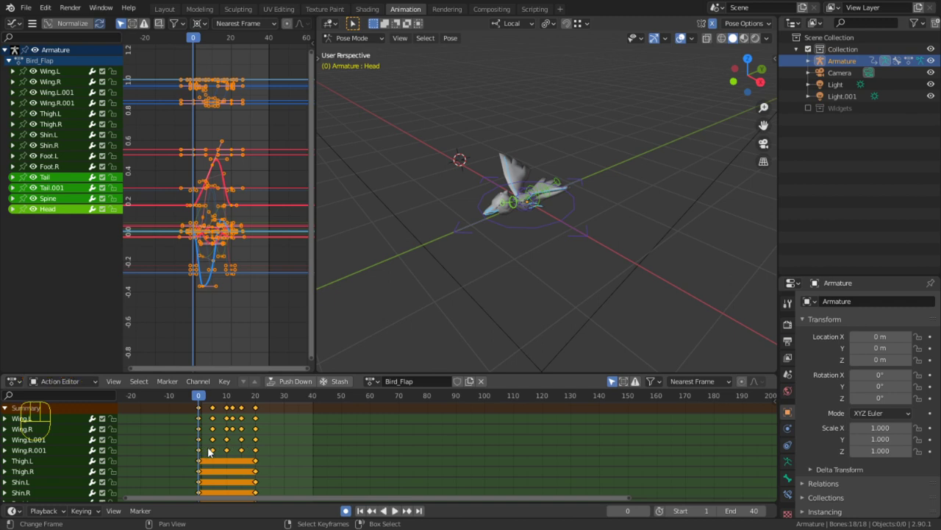
Scale all keyframes in the Action Editor by 2 from frame 0
{"action": "type", "text": "s2"}
{"action": "key", "text": "Return"}
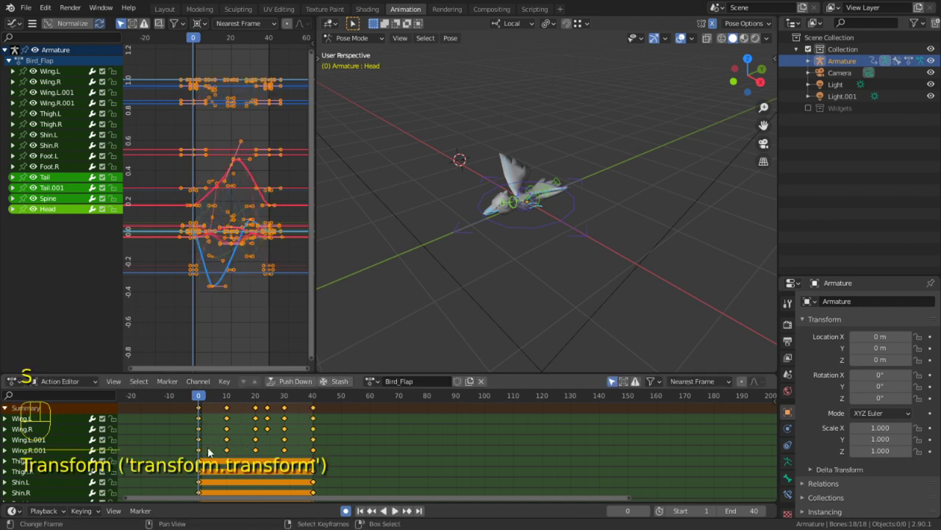
Try stretching all keyframes in the Action Editor until the last one sits at frame 60
{"action": "key", "text": "s"}
{"action": "left_click", "coordinate": [209, 452]}
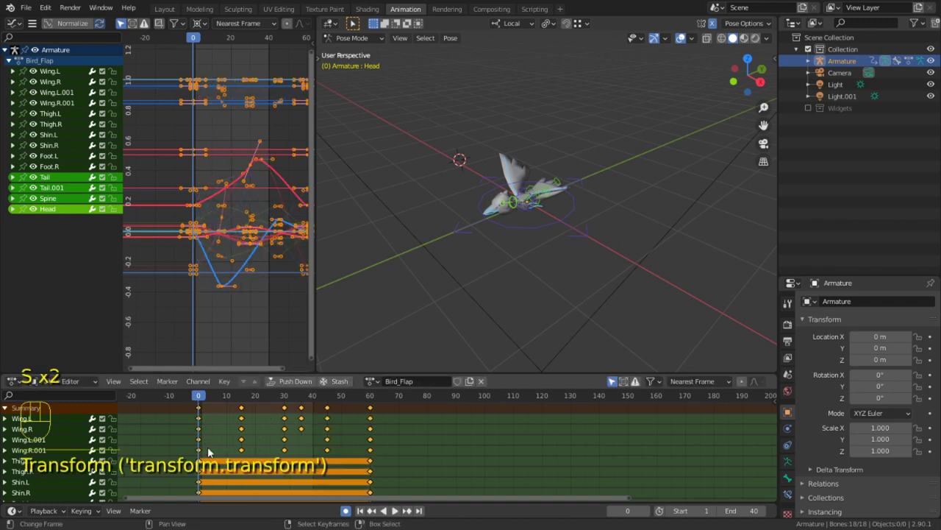
{"action": "key", "text": "ctrl+z"}
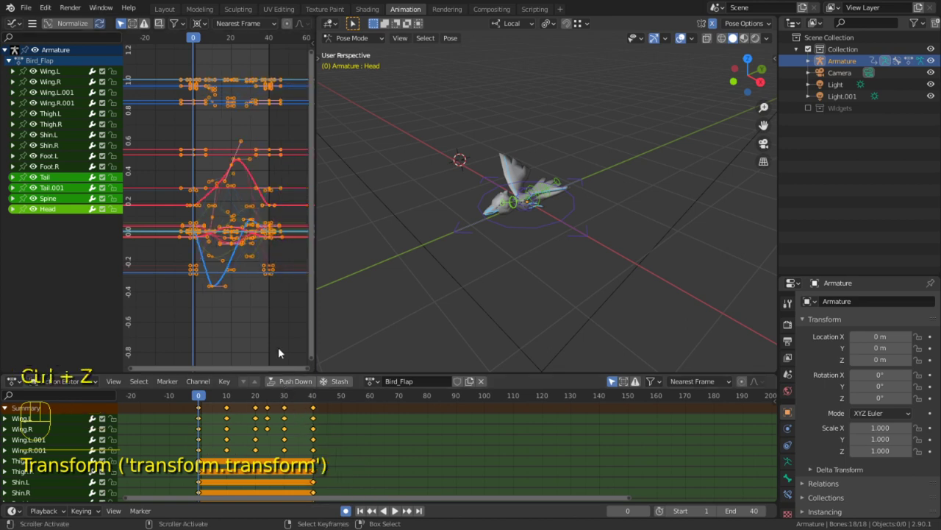
Scale all keyframes in the Graph Editor by 1/1.5 along X from frame 0 and play the shortened flap
{"action": "key", "text": "s"}
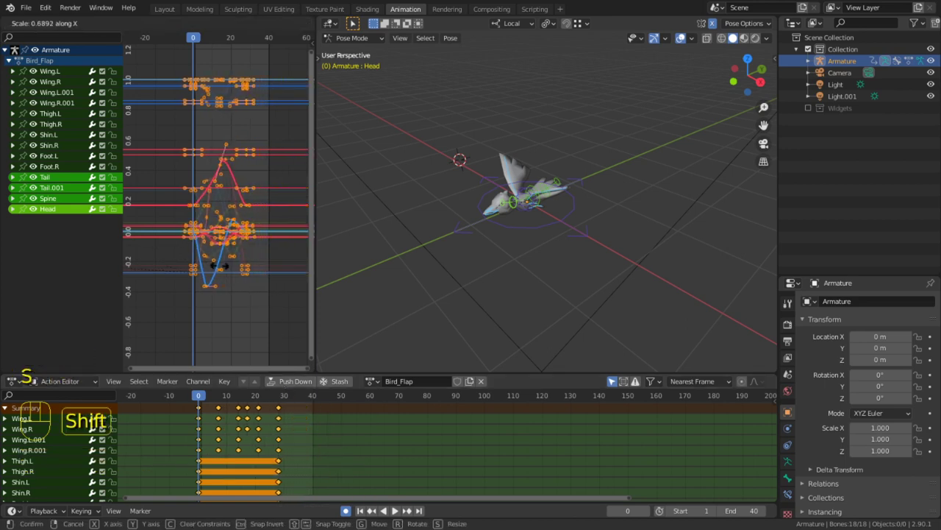
{"action": "type", "text": "1.5"}
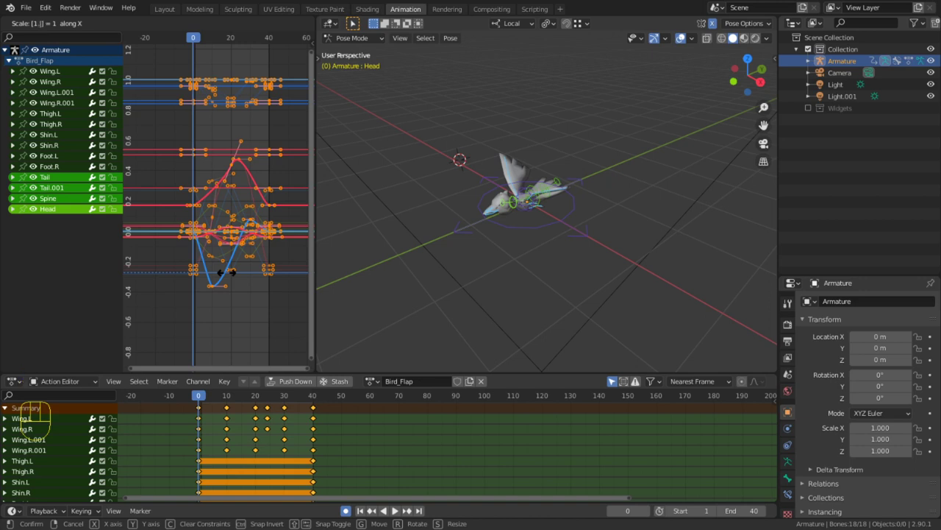
{"action": "key", "text": "slash"}
{"action": "key", "text": "Return"}
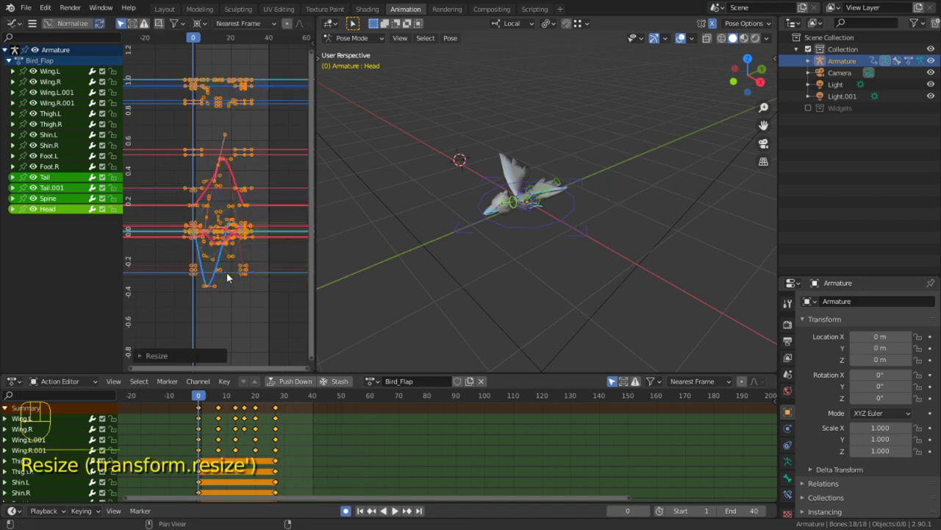
{"action": "scroll", "coordinate": [590, 338], "scroll_direction": "up", "scroll_amount": 5}
{"action": "key", "text": "space"}
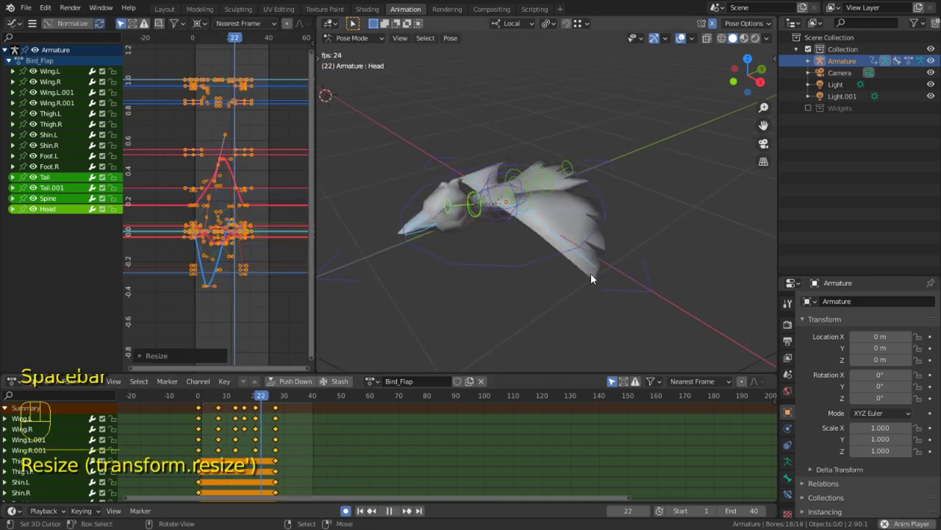
{"action": "key", "text": "space"}
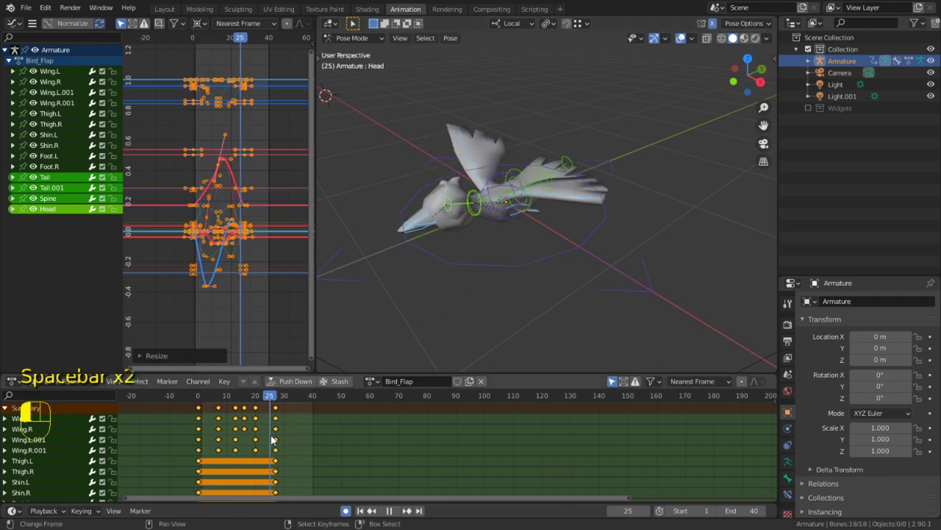
Move the playhead to the last keyframe of the shortened action and copy the current frame number
{"action": "key", "text": "Up"}
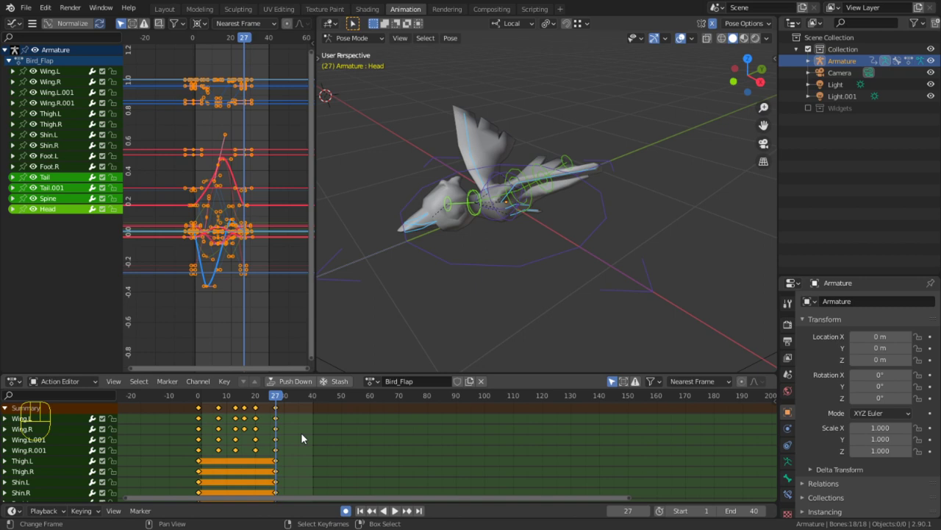
{"action": "left_click_drag", "start_coordinate": [301, 431], "coordinate": [179, 467]}
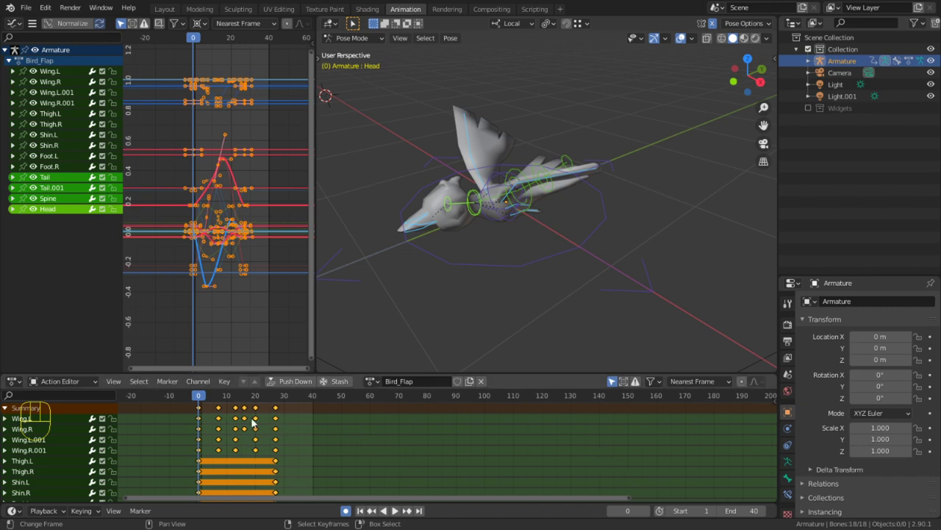
{"action": "key", "text": "Up"}
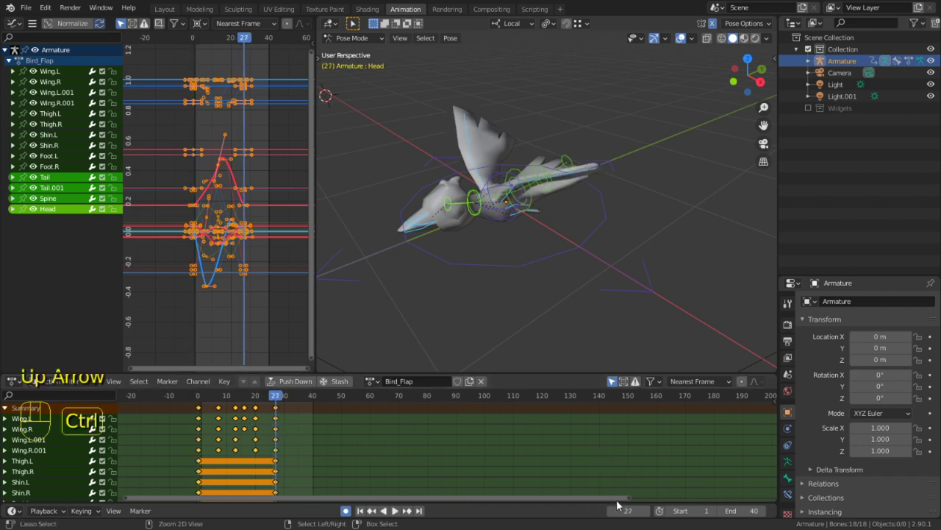
{"action": "key", "text": "ctrl+c"}
{"action": "key", "text": "ctrl+c"}
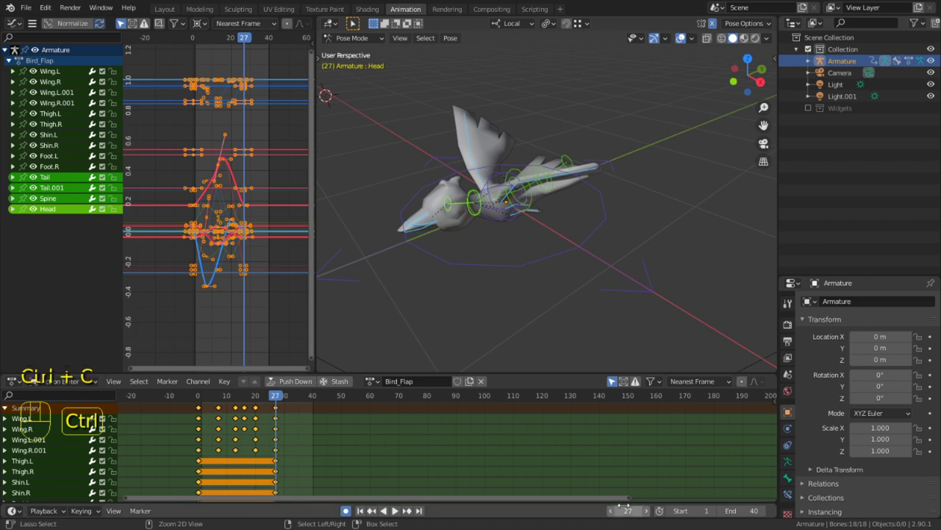
Set the scene's end frame to 27 and play the flap loop
{"action": "key", "text": "ctrl+v"}
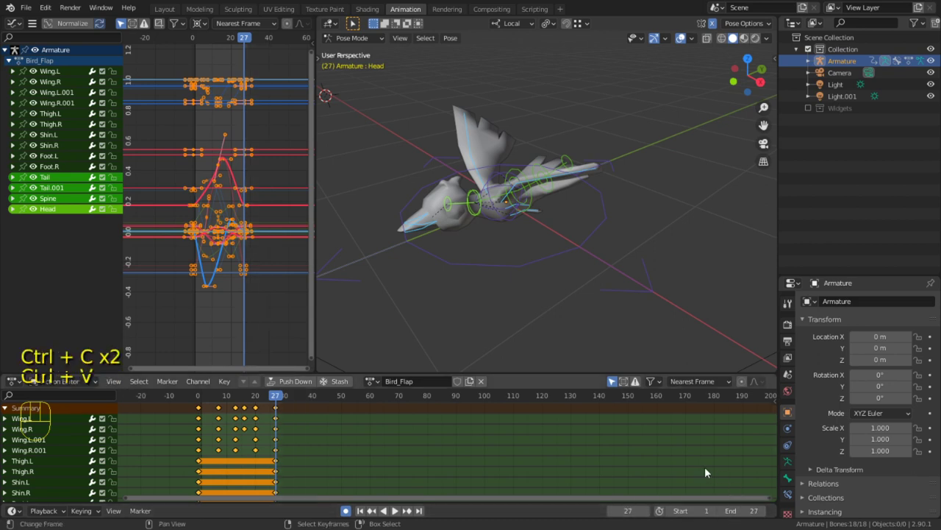
{"action": "key", "text": "space"}
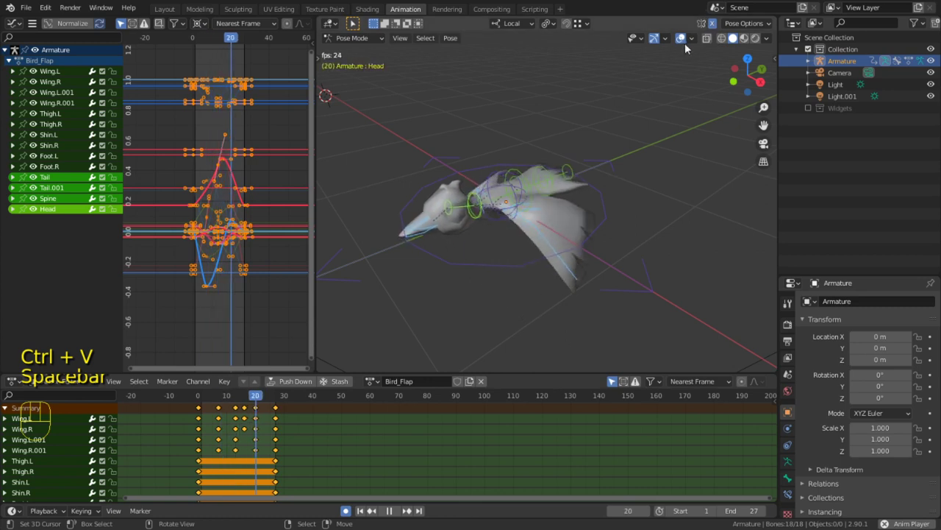
{"action": "key", "text": "space"}
Scale all keyframes in the Action Editor from frame 0 until the last one sits at frame 24, and play the flap
{"action": "left_click_drag", "start_coordinate": [239, 398], "coordinate": [178, 434]}
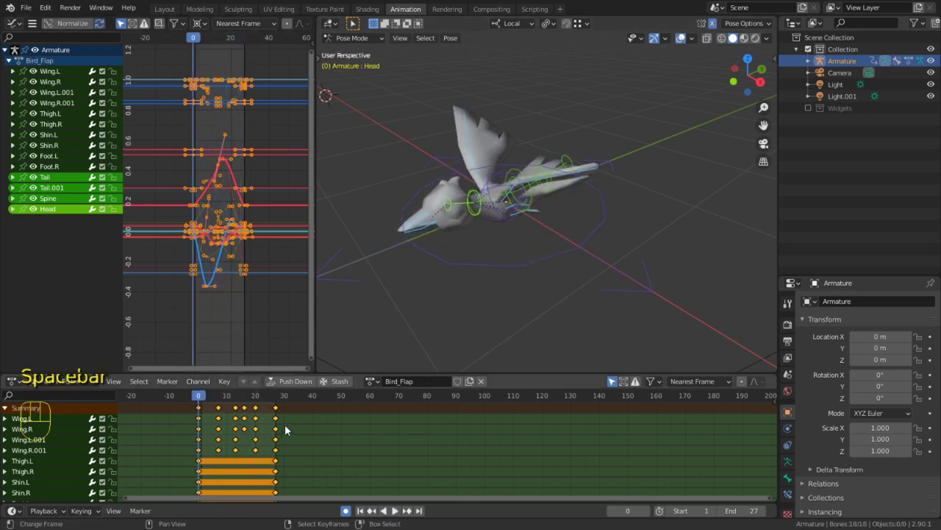
{"action": "scroll", "coordinate": [275, 430], "scroll_direction": "up", "scroll_amount": 4}
{"action": "middle_click_drag", "start_coordinate": [274, 433], "coordinate": [390, 432], "text": "shift"}
{"action": "scroll", "coordinate": [358, 432], "scroll_direction": "up", "scroll_amount": 3}
{"action": "scroll", "coordinate": [356, 434], "scroll_direction": "up", "scroll_amount": 3}
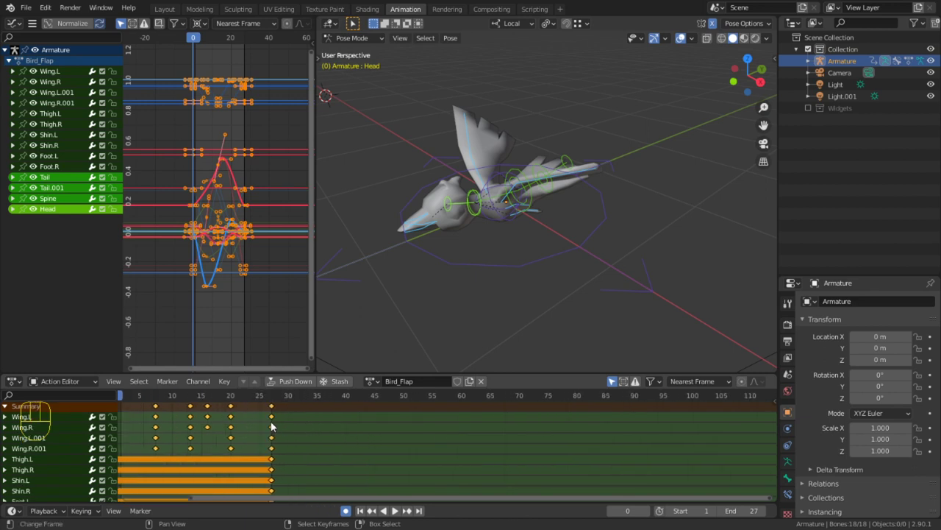
{"action": "middle_click_drag", "start_coordinate": [273, 426], "coordinate": [428, 460], "text": "shift"}
{"action": "scroll", "coordinate": [409, 453], "scroll_direction": "up", "scroll_amount": 3}
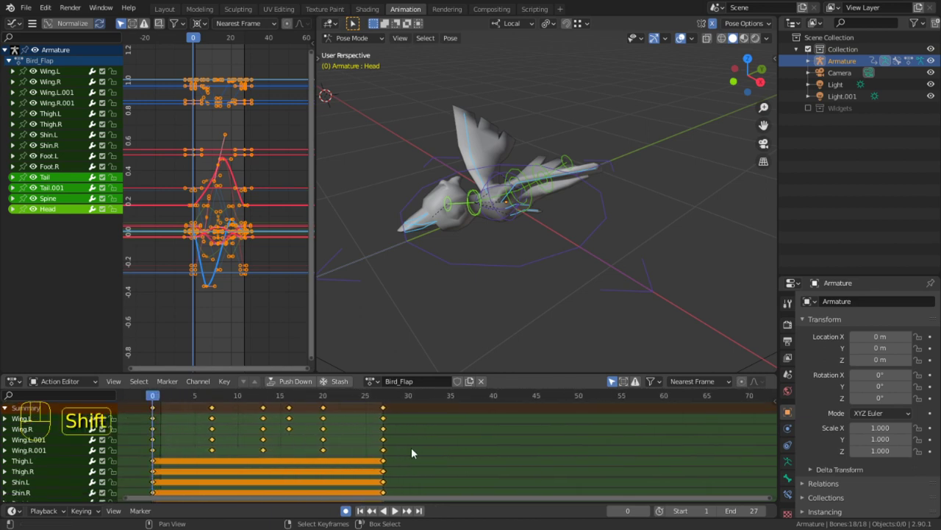
{"action": "scroll", "coordinate": [411, 447], "scroll_direction": "up", "scroll_amount": 5}
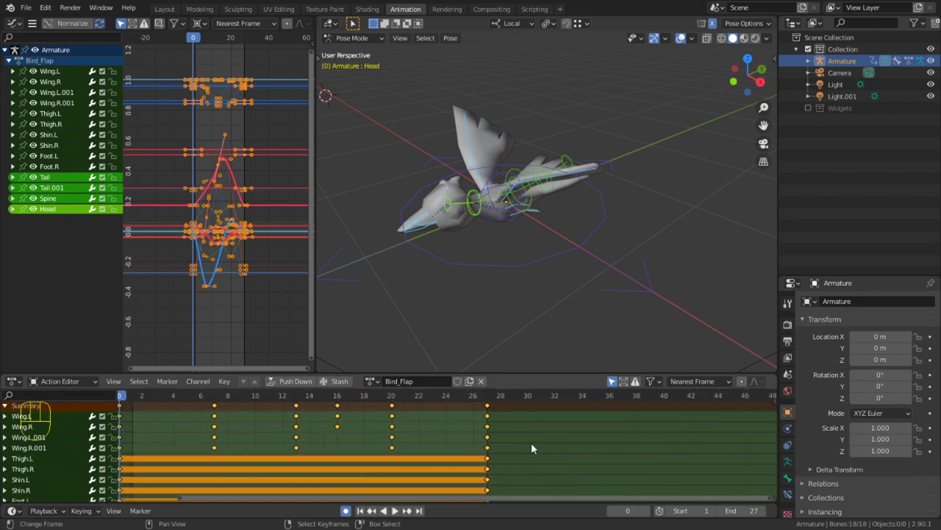
{"action": "key", "text": "s"}
{"action": "key", "text": "space"}
{"action": "key", "text": "space"}
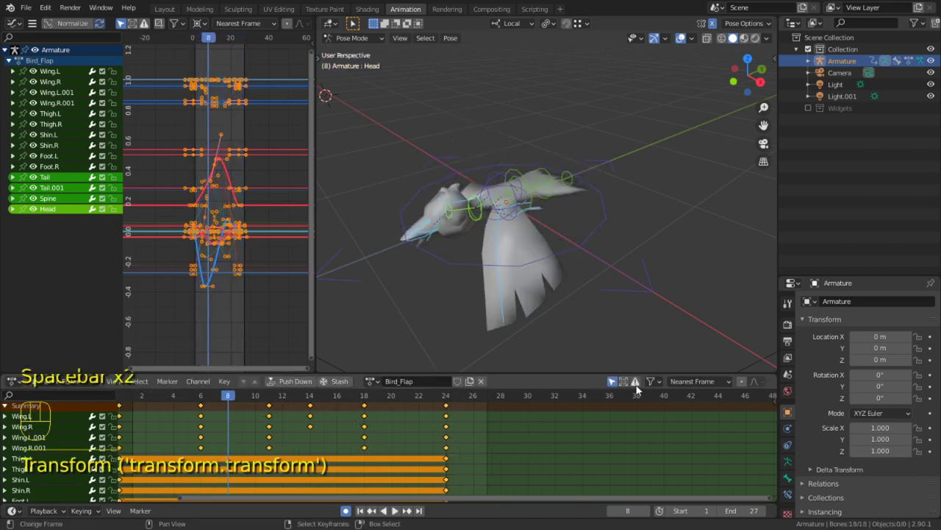
{"action": "scroll", "coordinate": [493, 447], "scroll_direction": "left", "scroll_amount": 3, "text": "shift"}
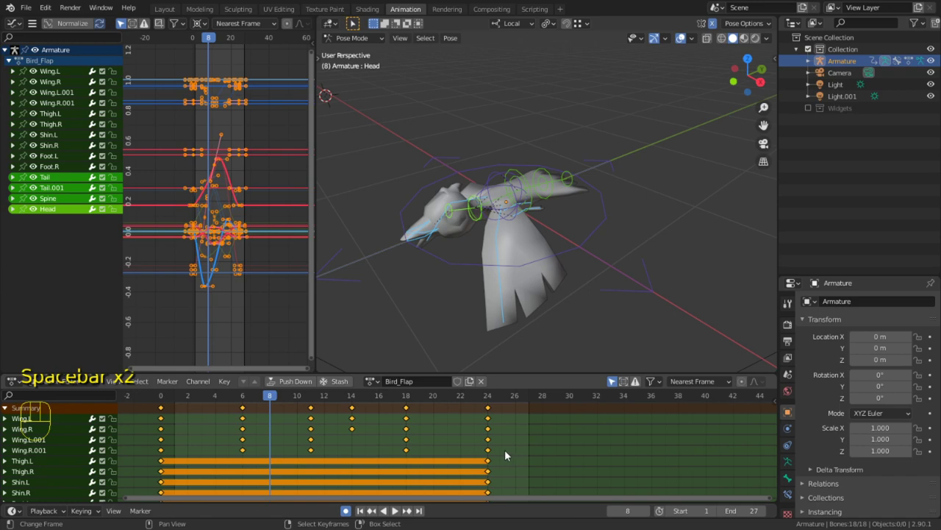
{"action": "key", "text": "s"}
{"action": "right_click", "coordinate": [395, 447]}
Try scaling all keyframes from frame 0 until the last one sits at frame 16, and play the result
{"action": "left_click_drag", "start_coordinate": [201, 433], "coordinate": [156, 438]}
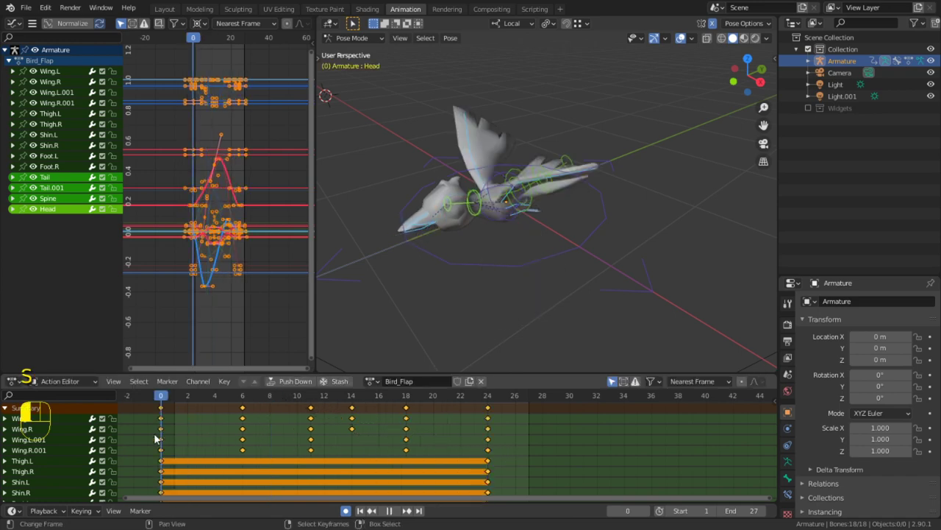
{"action": "key", "text": "s"}
{"action": "left_click", "coordinate": [328, 449]}
{"action": "key", "text": "space"}
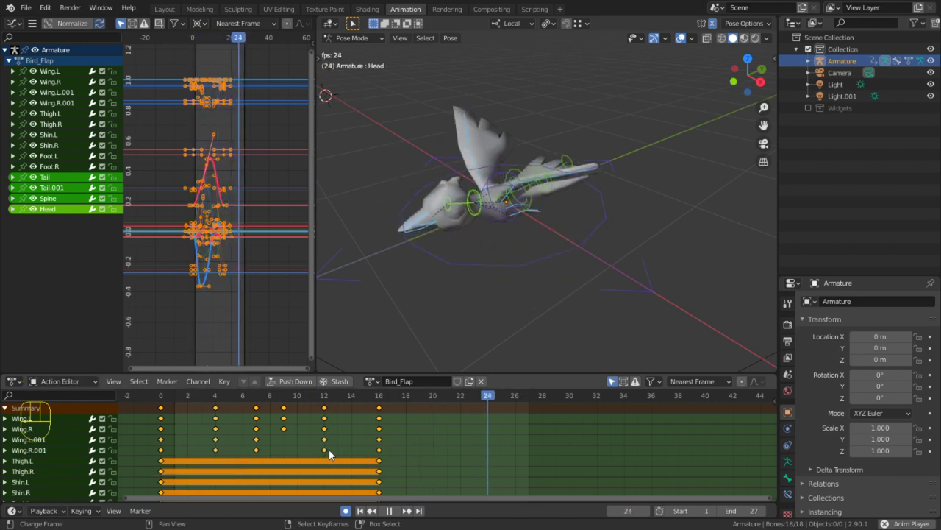
{"action": "key", "text": "space"}
Examine the bird's wing pose from the side around frames 7 and 9 of the compressed action
{"action": "left_click_drag", "start_coordinate": [273, 453], "coordinate": [256, 460]}
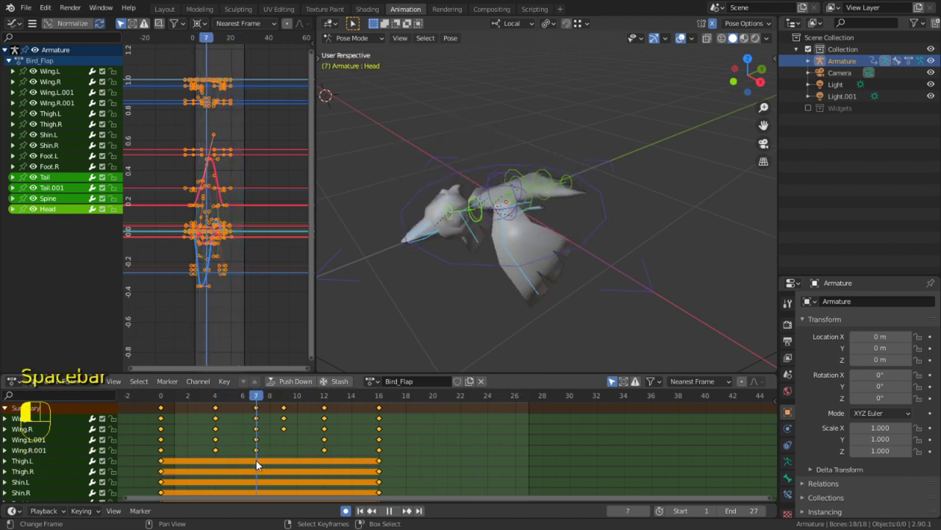
{"action": "middle_click_drag", "start_coordinate": [441, 280], "coordinate": [440, 244]}
{"action": "left_click", "coordinate": [288, 460]}
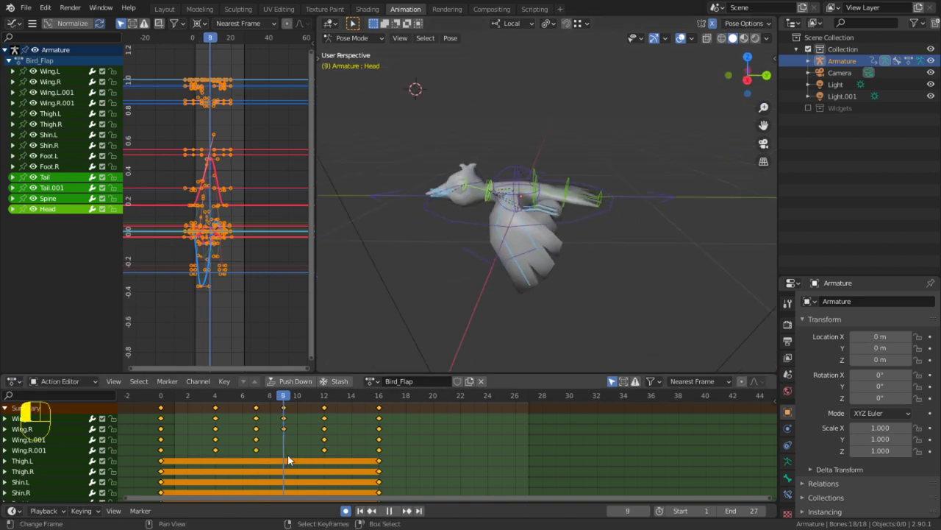
{"action": "mouse_move", "coordinate": [288, 460]}
{"action": "left_mouse_down"}
{"action": "mouse_move", "coordinate": [367, 463]}
{"action": "mouse_move", "coordinate": [282, 468]}
{"action": "left_mouse_up"}
Undo the last keyframe scaling and move the playhead to the action's last keyframe at frame 24
{"action": "key", "text": "ctrl+z"}
{"action": "key", "text": "ctrl+z"}
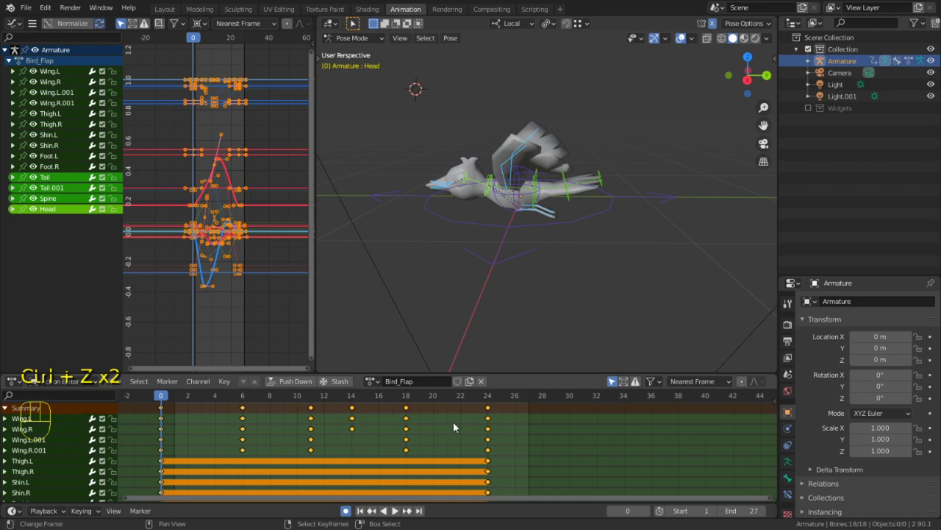
{"action": "left_click", "coordinate": [489, 426]}
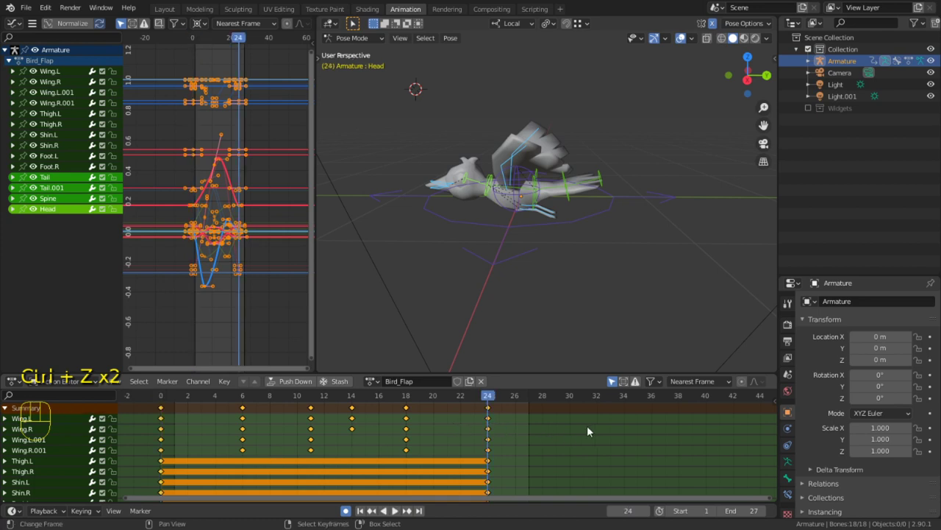
Set the animation's end frame to 24 and play back the flap loop, stopping at frame 11
{"action": "key", "text": "ctrl+c"}
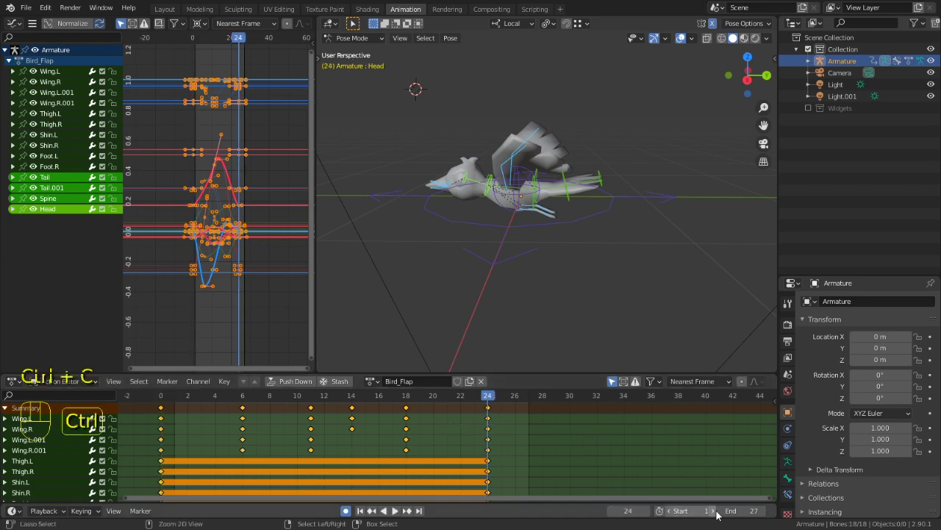
{"action": "key", "text": "ctrl+v"}
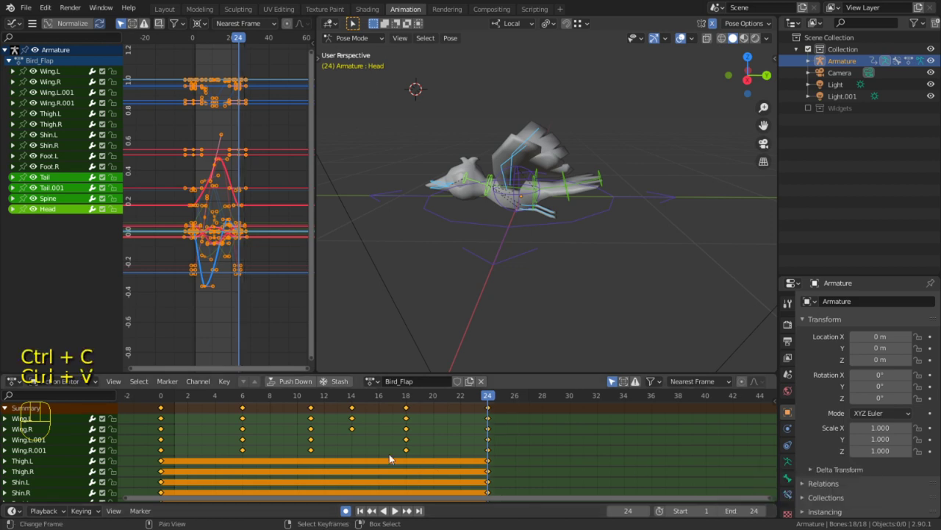
{"action": "key", "text": "space"}
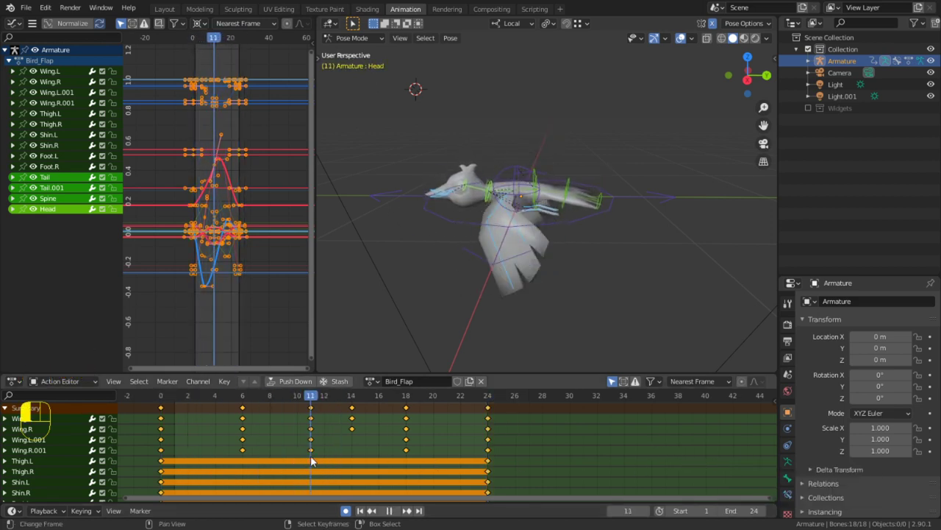
{"action": "key", "text": "space"}
At frame 11, rotate the Wing.L bone further downward in the front view
{"action": "middle_click_drag", "start_coordinate": [519, 285], "coordinate": [616, 247]}
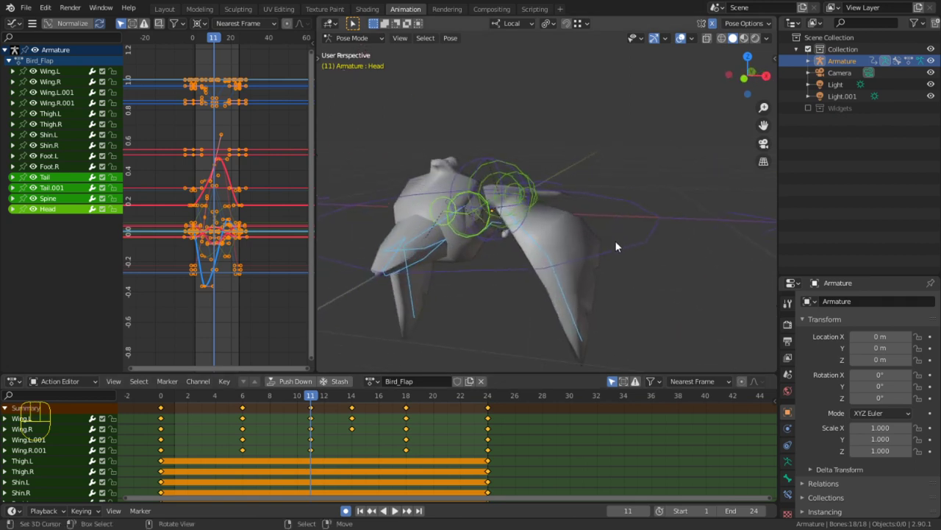
{"action": "key", "text": "KP_1"}
{"action": "scroll", "coordinate": [616, 247], "scroll_direction": "up", "scroll_amount": 3}
{"action": "left_click", "coordinate": [586, 241]}
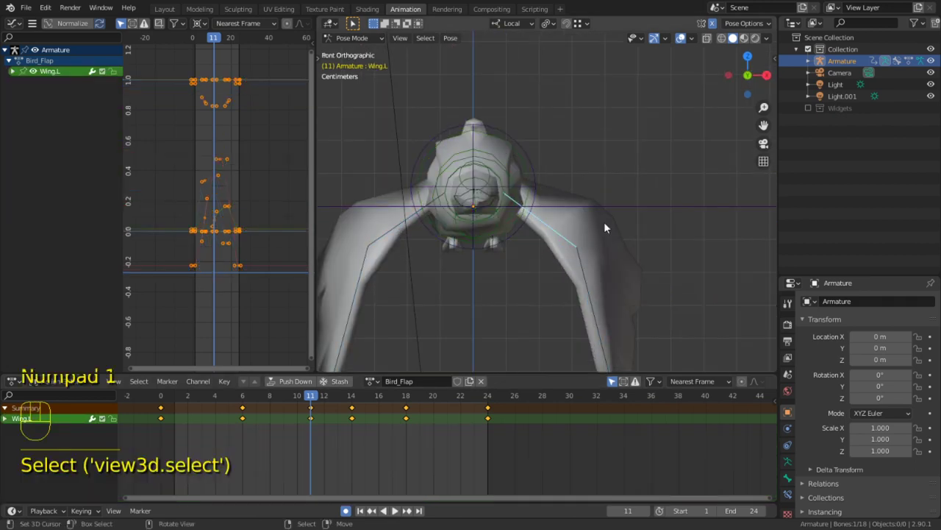
{"action": "key", "text": "r"}
{"action": "left_click", "coordinate": [637, 220]}
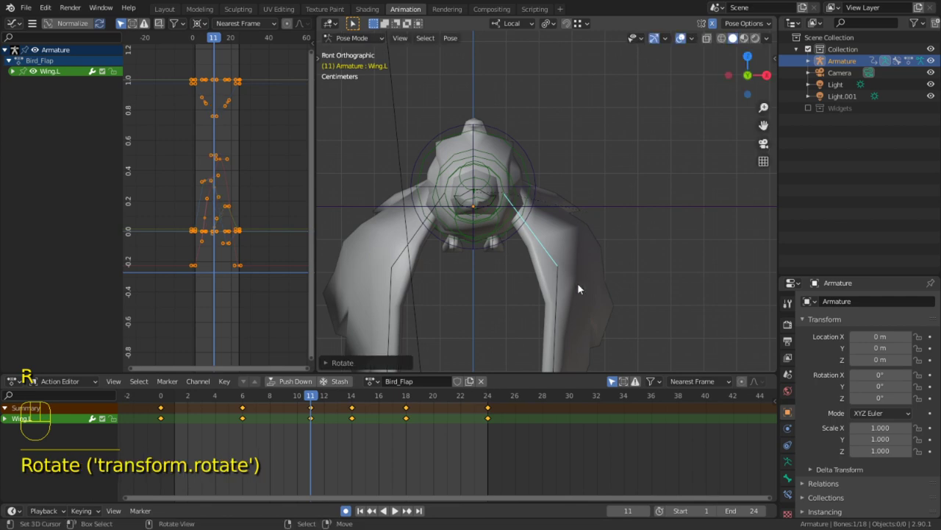
Rotate the Wing.L.001 bone in the front view and about its local X axis so the outer wing hangs straight down
{"action": "left_click", "coordinate": [554, 293]}
{"action": "key", "text": "r"}
{"action": "key", "text": "shift"}
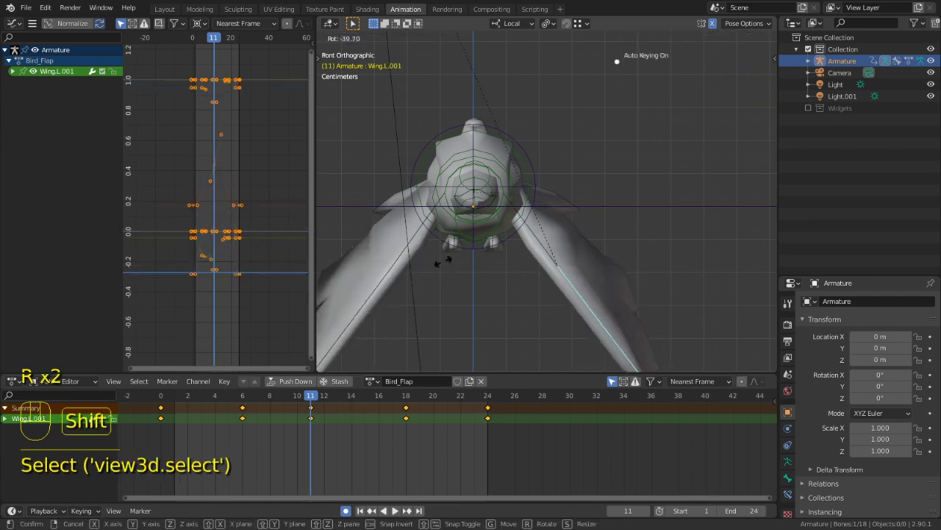
{"action": "left_click", "coordinate": [497, 115]}
{"action": "middle_click_drag", "start_coordinate": [497, 115], "coordinate": [474, 181]}
{"action": "key", "text": "r"}
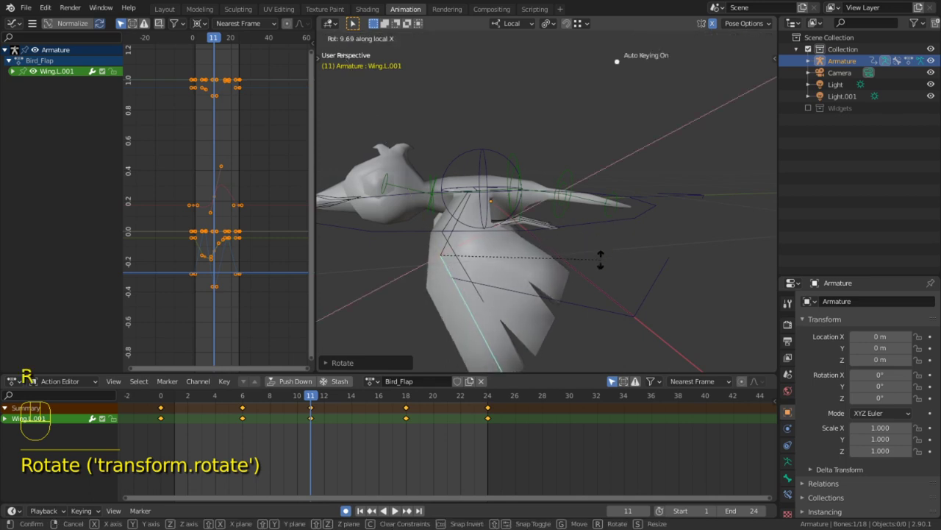
{"action": "left_click", "coordinate": [573, 279]}
Play the flap animation from its start and examine the wing motion from several angles
{"action": "key", "text": "shift+Left"}
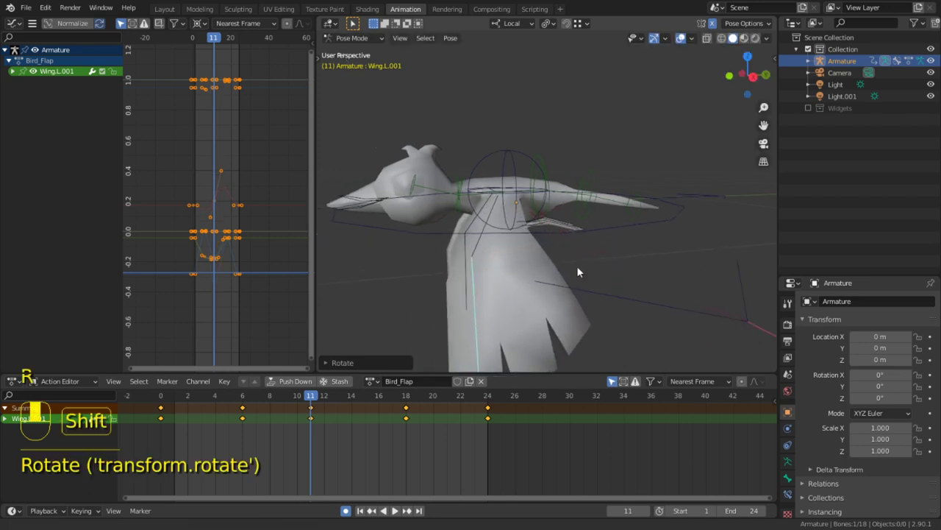
{"action": "key", "text": "space"}
{"action": "left_click_drag", "start_coordinate": [167, 465], "coordinate": [158, 489]}
{"action": "key", "text": "space"}
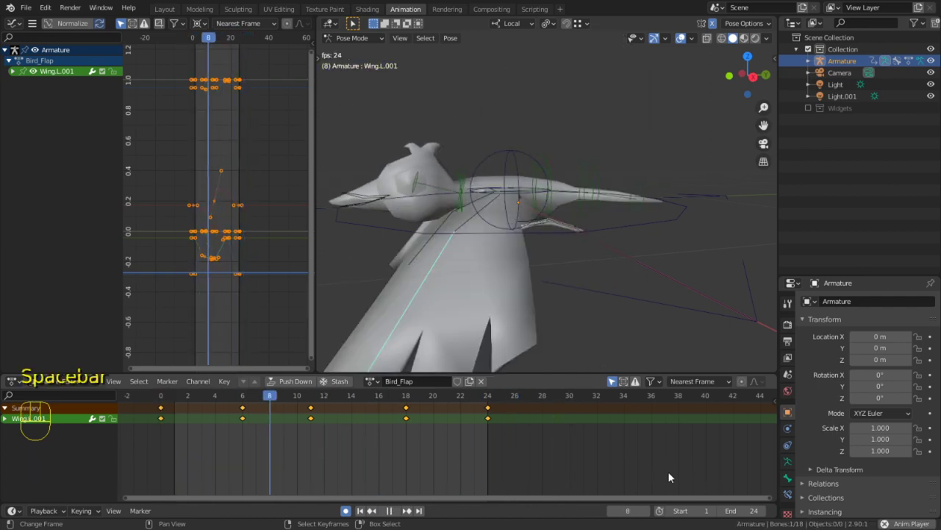
{"action": "scroll", "coordinate": [608, 234], "scroll_direction": "down", "scroll_amount": 3}
{"action": "middle_click_drag", "start_coordinate": [609, 234], "coordinate": [691, 282]}
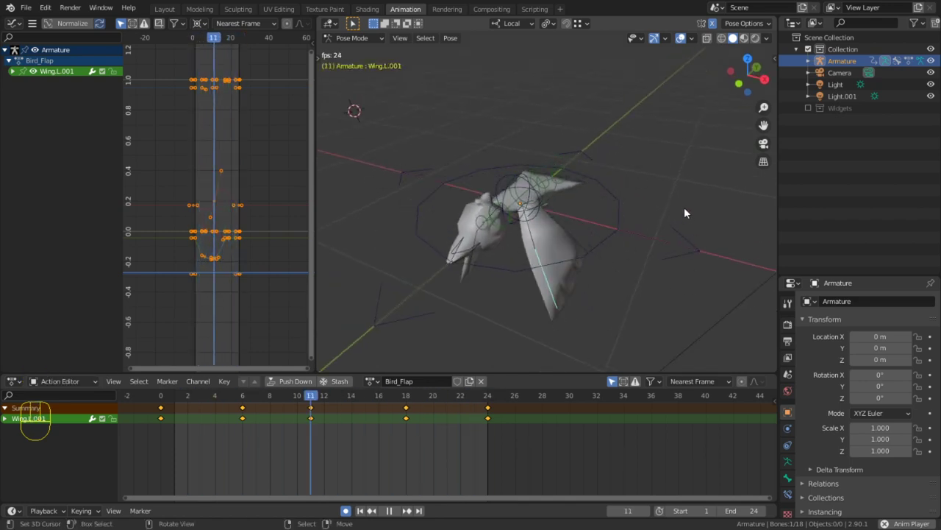
{"action": "middle_click_drag", "start_coordinate": [684, 211], "coordinate": [560, 208]}
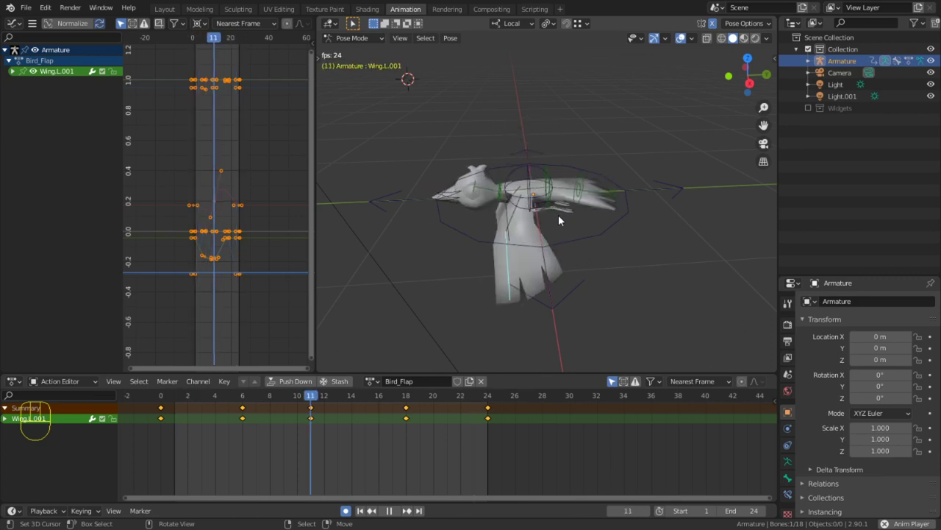
{"action": "middle_click_drag", "start_coordinate": [563, 274], "coordinate": [534, 256]}
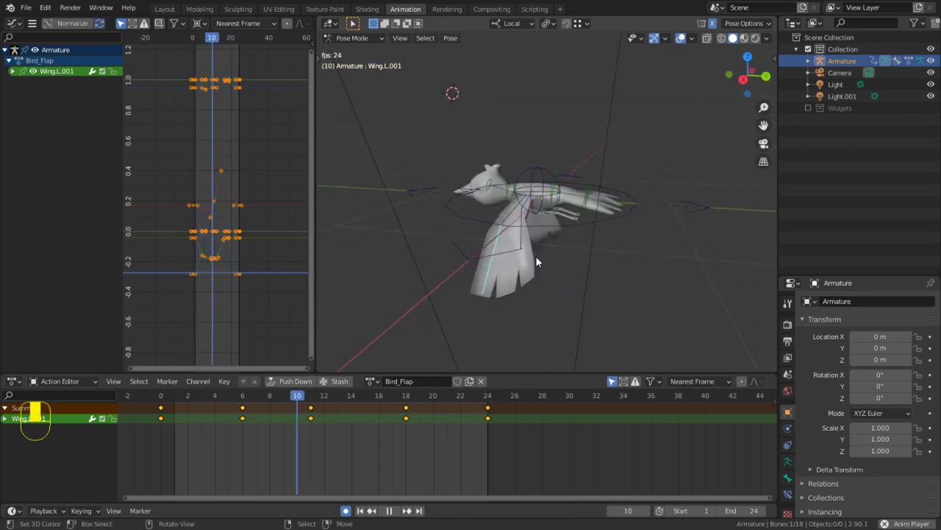
{"action": "key", "text": "space"}
Try scaling the keyframes of all bones so the flap cycle ends at frame 16, and play it back
{"action": "key", "text": "a"}
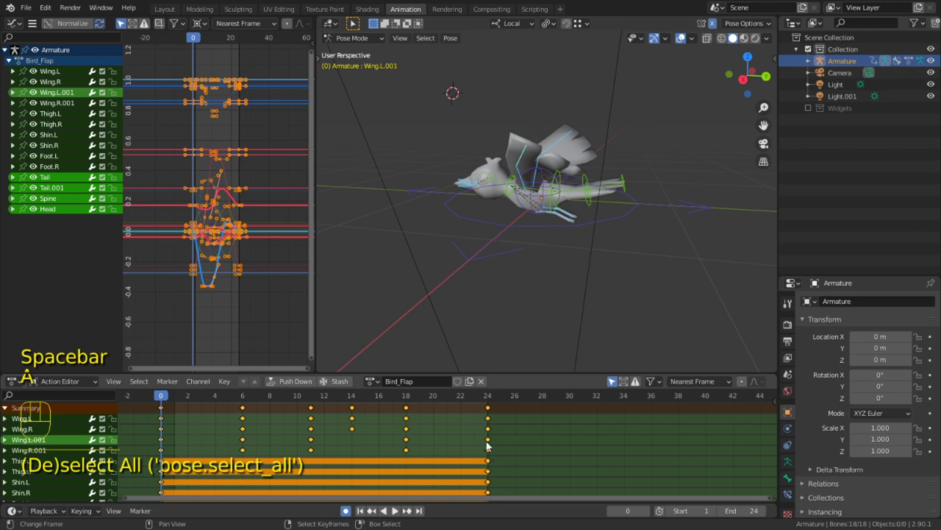
{"action": "key", "text": "s"}
{"action": "left_click", "coordinate": [366, 439]}
{"action": "key", "text": "space"}
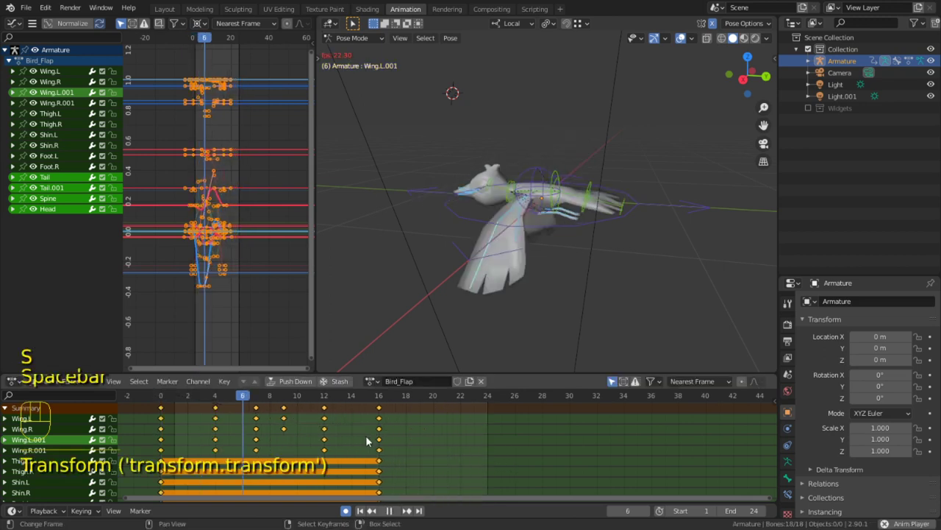
{"action": "key", "text": "space"}
{"action": "key", "text": "ctrl+z"}
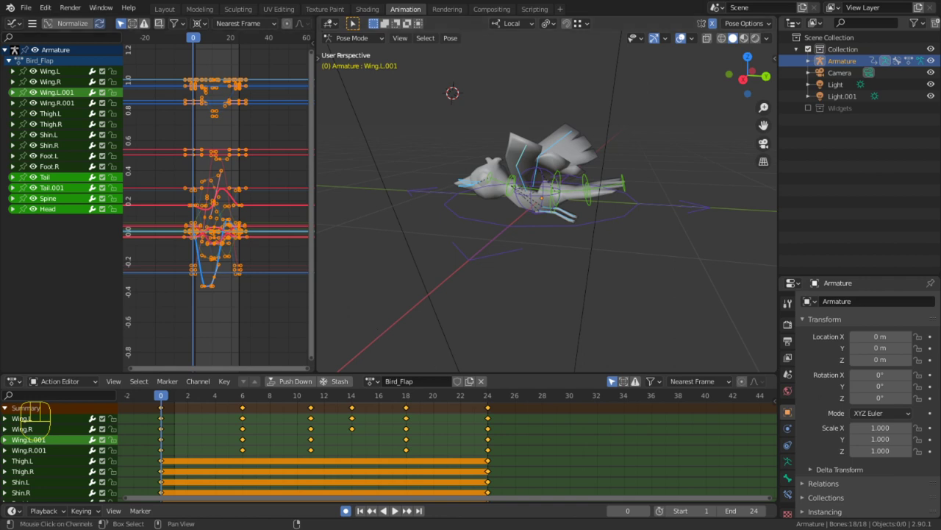
Play the flap animation again from the bird's front side and return to frame 0
{"action": "middle_click_drag", "start_coordinate": [467, 320], "coordinate": [557, 290]}
{"action": "key", "text": "space"}
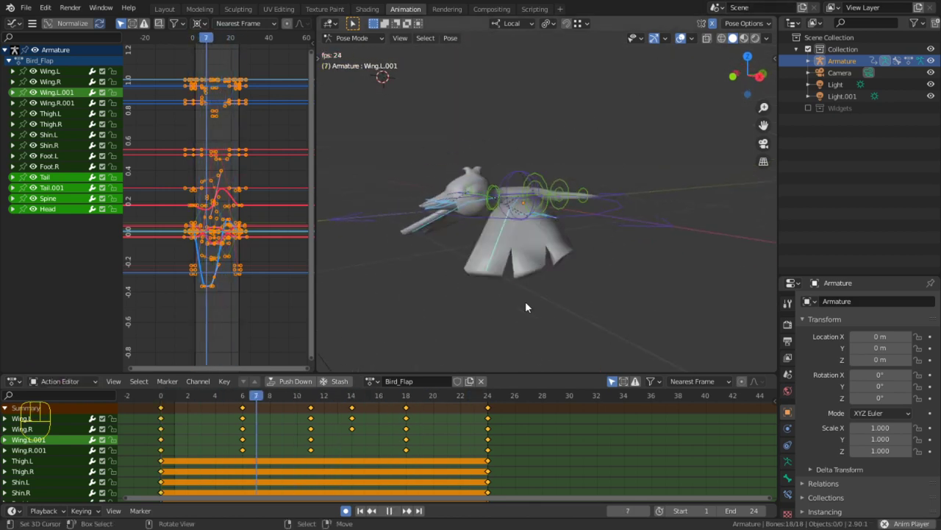
{"action": "key", "text": "space"}
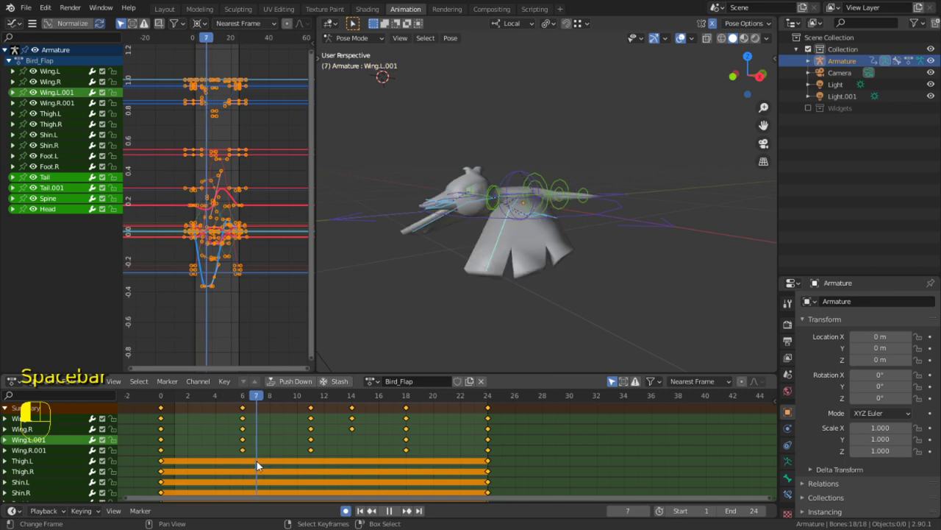
{"action": "left_click_drag", "start_coordinate": [256, 465], "coordinate": [162, 450]}
{"action": "middle_click_drag", "start_coordinate": [604, 206], "coordinate": [539, 226], "text": "shift"}
Select all bones and show the armature's Pose Library
{"action": "key", "text": "a"}
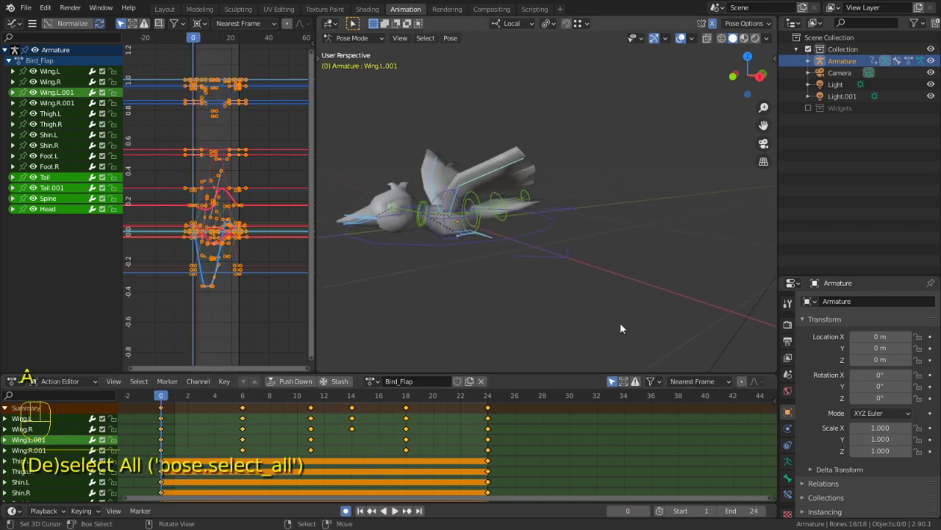
{"action": "scroll", "coordinate": [806, 409], "scroll_direction": "down", "scroll_amount": 2}
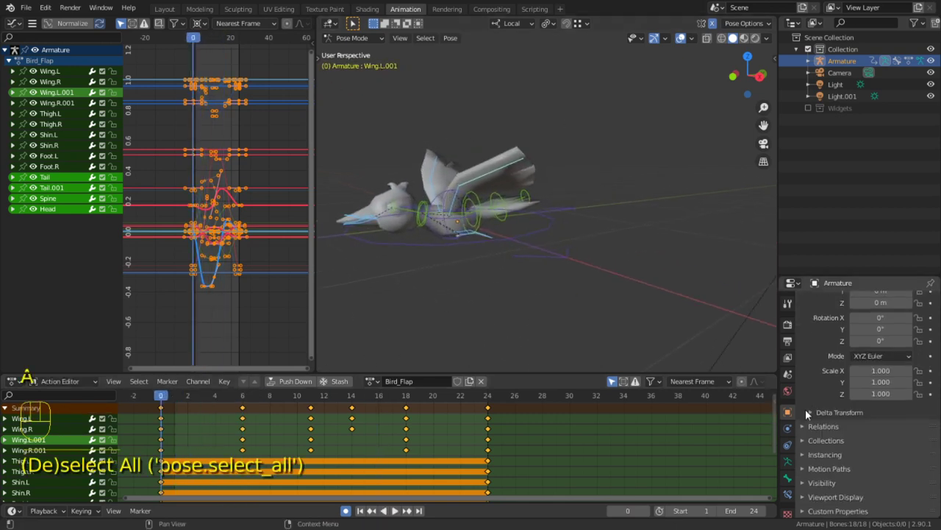
{"action": "left_click", "coordinate": [788, 462]}
{"action": "scroll", "coordinate": [841, 418], "scroll_direction": "down", "scroll_amount": 3}
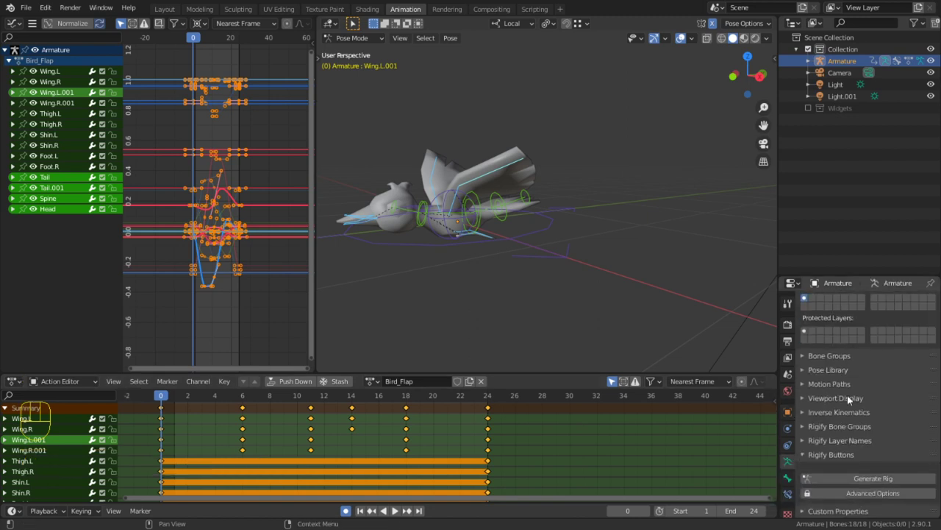
{"action": "left_click", "coordinate": [842, 369]}
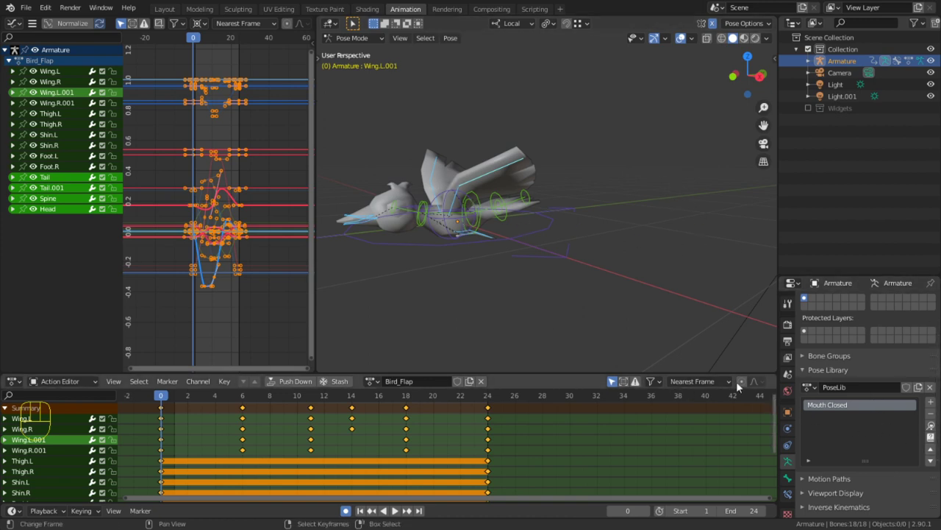
Go to frame 6 and look at the options for adding a new pose to the pose library
{"action": "left_click", "coordinate": [244, 450]}
{"action": "middle_click_drag", "start_coordinate": [507, 290], "coordinate": [521, 328]}
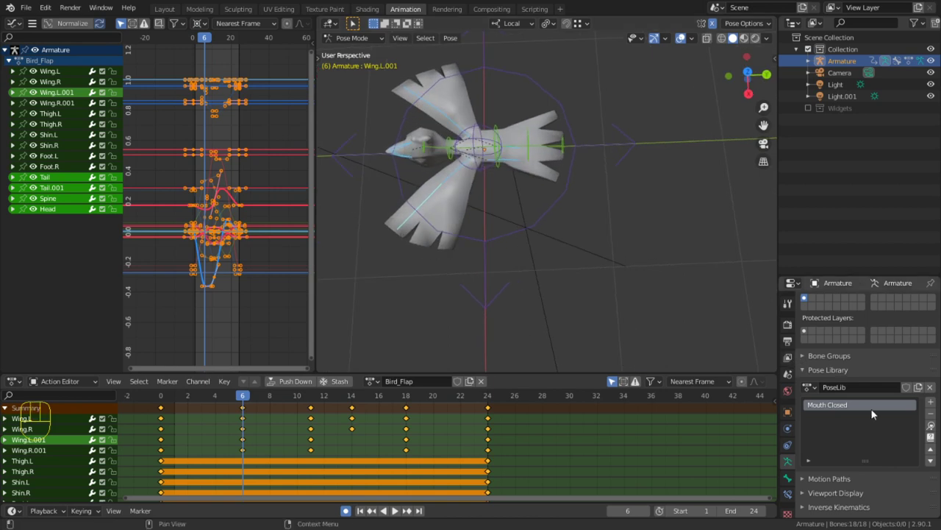
{"action": "left_click", "coordinate": [931, 402]}
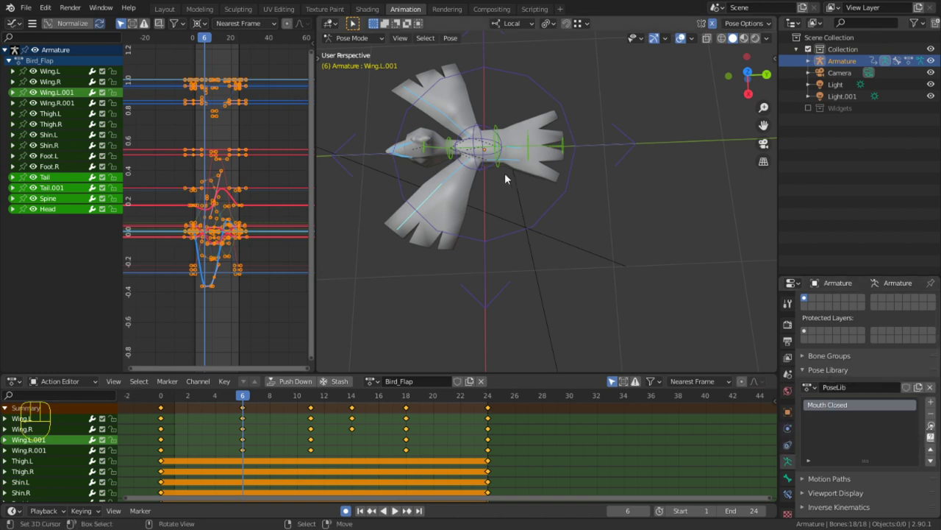
{"action": "left_click", "coordinate": [931, 402]}
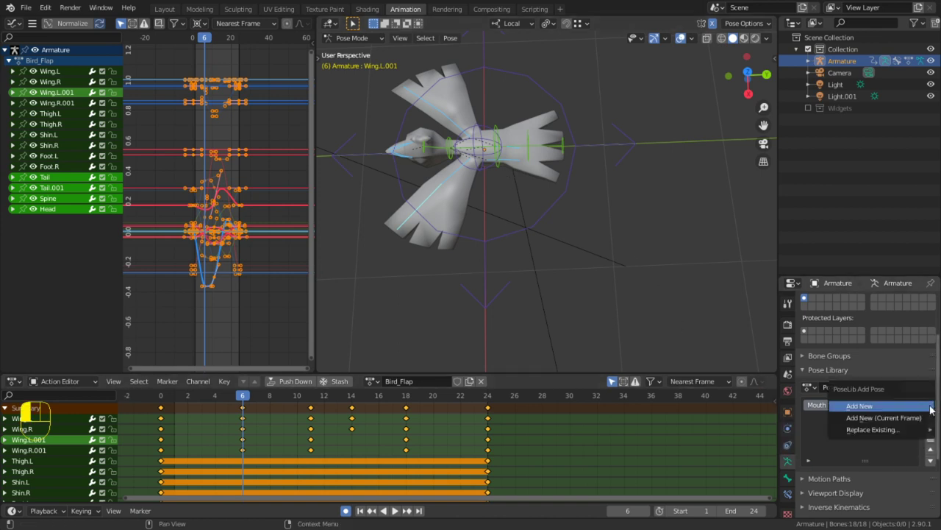
{"action": "left_click", "coordinate": [870, 418]}
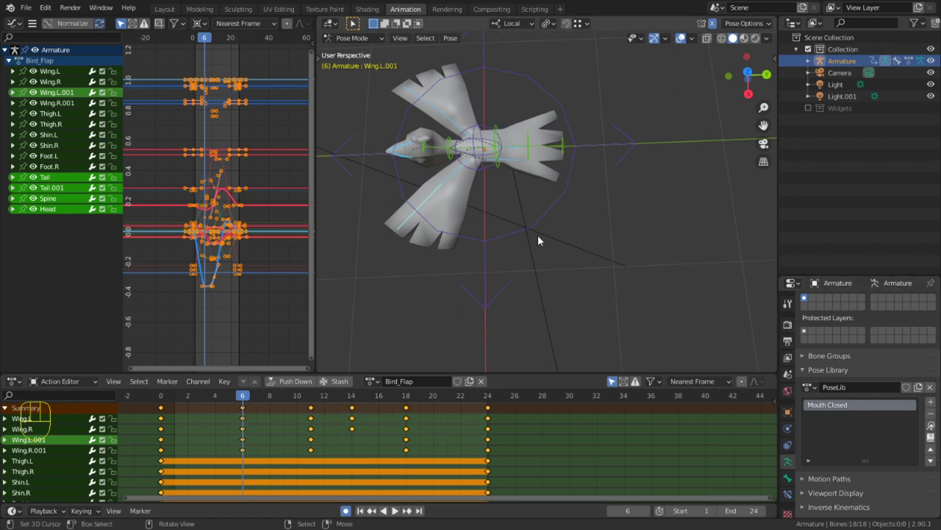
Duplicate the Bird_Flap action and name the copy Bird_Glide
{"action": "middle_click_drag", "start_coordinate": [541, 233], "coordinate": [445, 246]}
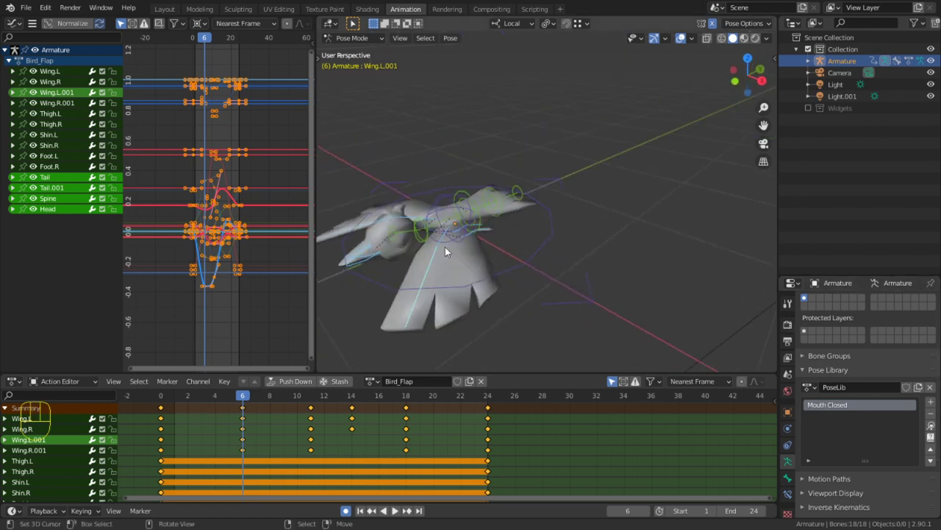
{"action": "left_click", "coordinate": [469, 380]}
{"action": "left_click", "coordinate": [441, 381]}
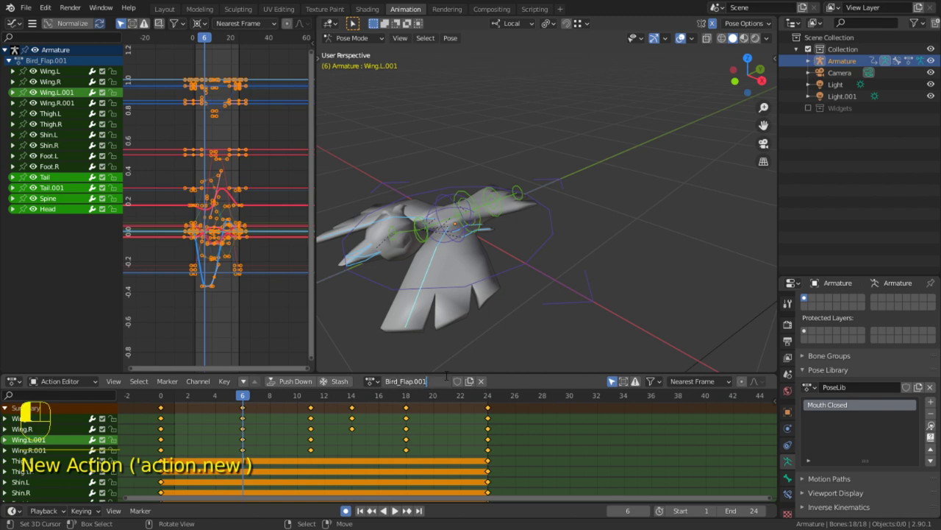
{"action": "key", "text": "ctrl+shift+Left"}
{"action": "key", "text": "ctrl+shift+Left"}
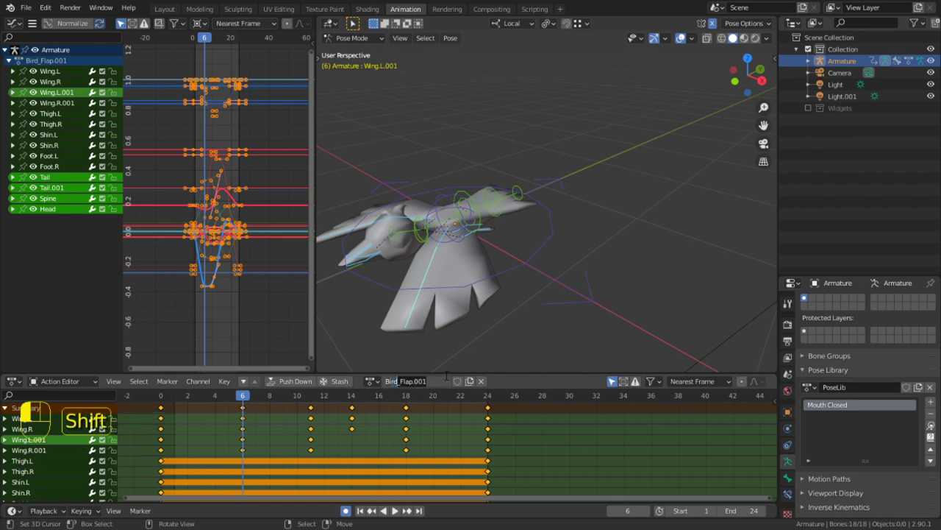
{"action": "key", "text": "shift+Right"}
{"action": "type", "text": "Glide"}
{"action": "key", "text": "Return"}
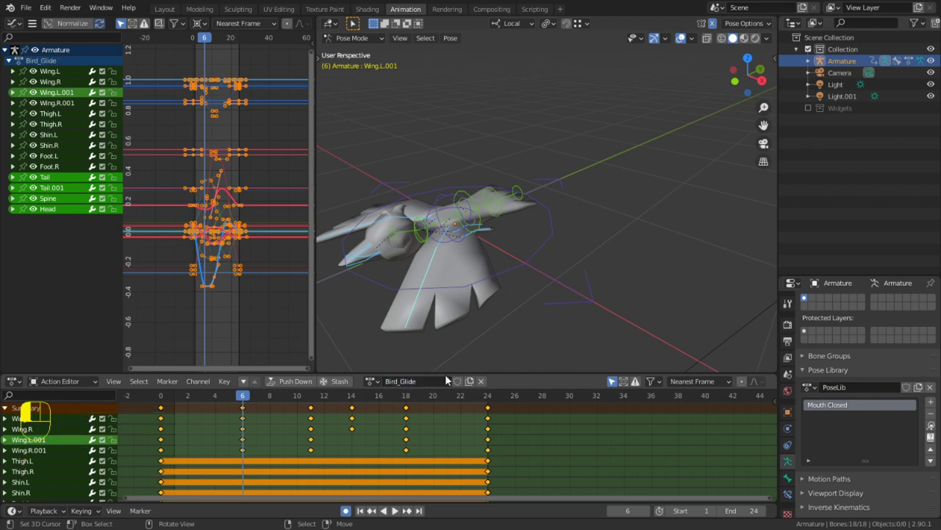
At frame 6 of Bird_Glide, rotate the Wing.L bone outward from the body in the top view
{"action": "middle_click_drag", "start_coordinate": [444, 324], "coordinate": [454, 262]}
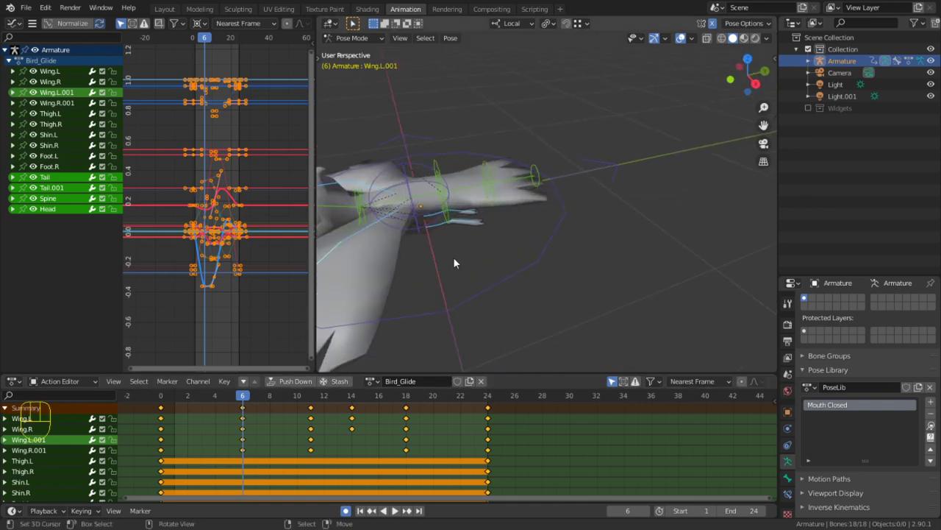
{"action": "left_click", "coordinate": [370, 236]}
{"action": "key", "text": "KP_7"}
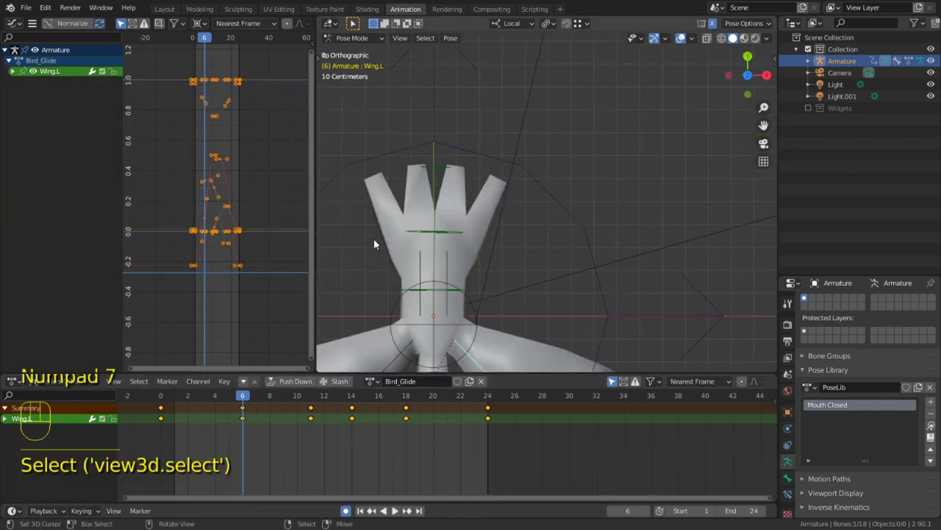
{"action": "middle_click_drag", "start_coordinate": [557, 280], "coordinate": [557, 168], "text": "shift"}
{"action": "key", "text": "r"}
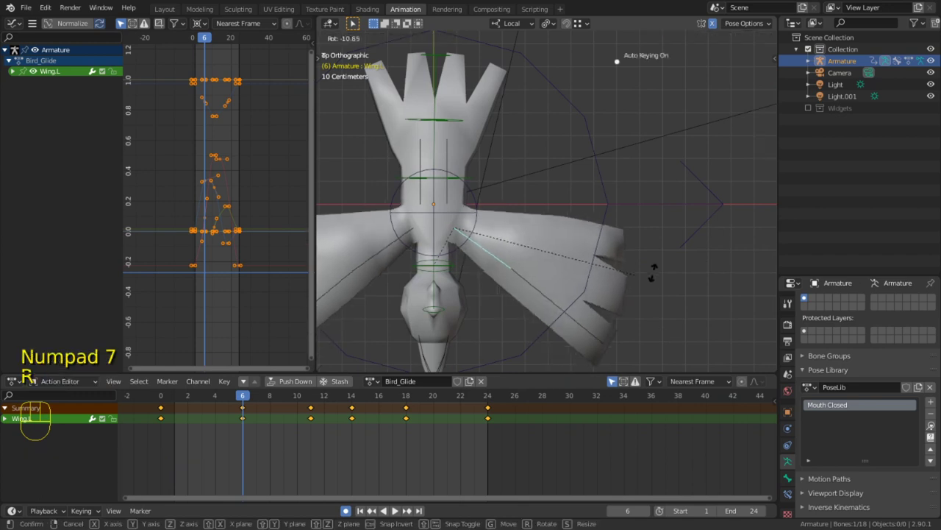
{"action": "left_click", "coordinate": [653, 123]}
Rotate the Wing.L bone about its local X axis to adjust the tilt of the spread wings
{"action": "middle_click_drag", "start_coordinate": [653, 123], "coordinate": [647, 102]}
{"action": "key", "text": "r"}
{"action": "key", "text": "x"}
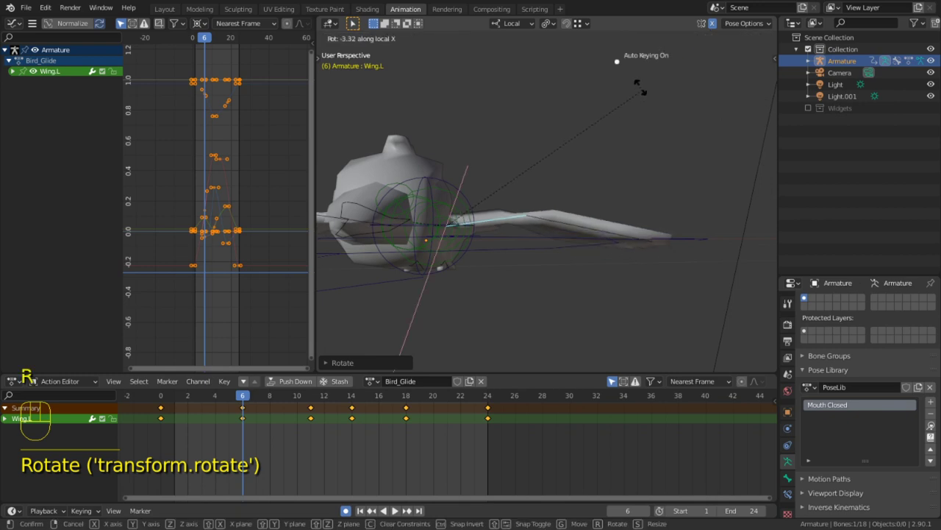
{"action": "left_click", "coordinate": [567, 137]}
{"action": "middle_click_drag", "start_coordinate": [566, 137], "coordinate": [408, 367]}
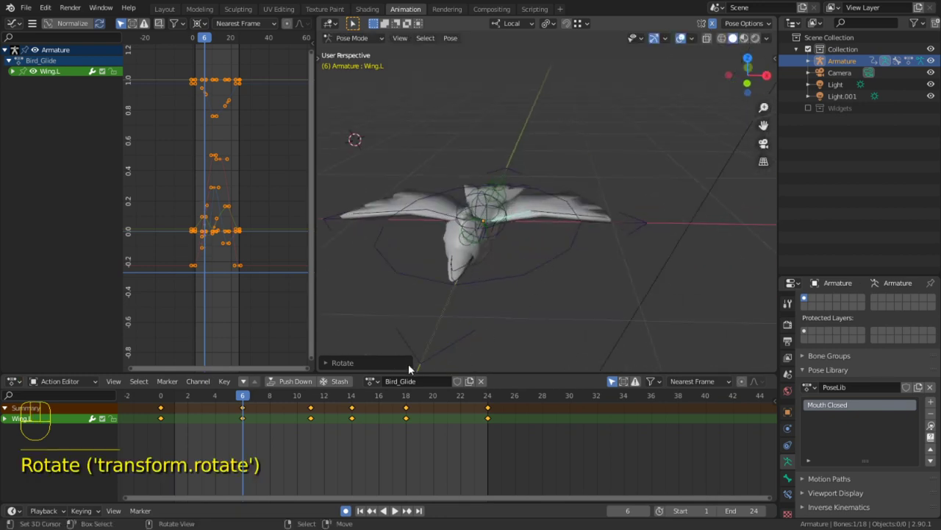
Select all of the bird's bones, check the list of available actions and deselect every Bird_Glide keyframe
{"action": "key", "text": "a"}
{"action": "left_click", "coordinate": [344, 424]}
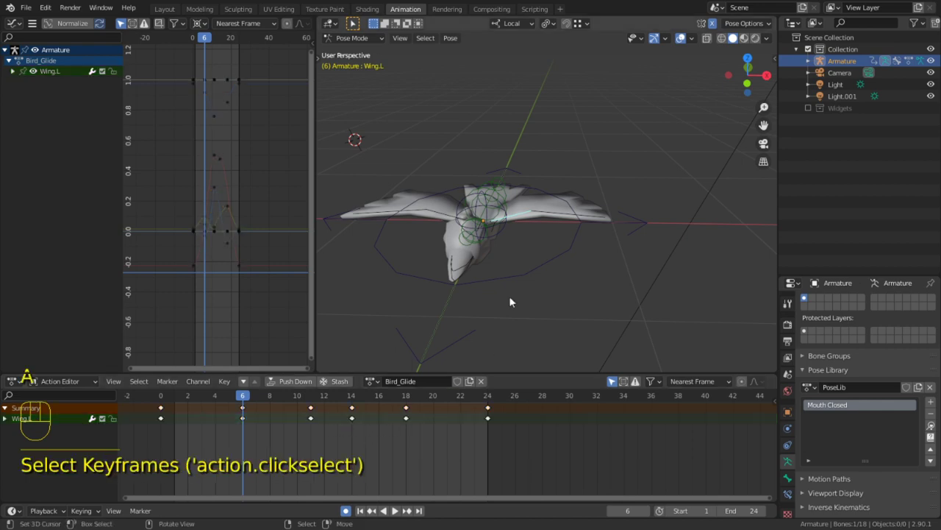
{"action": "key", "text": "a"}
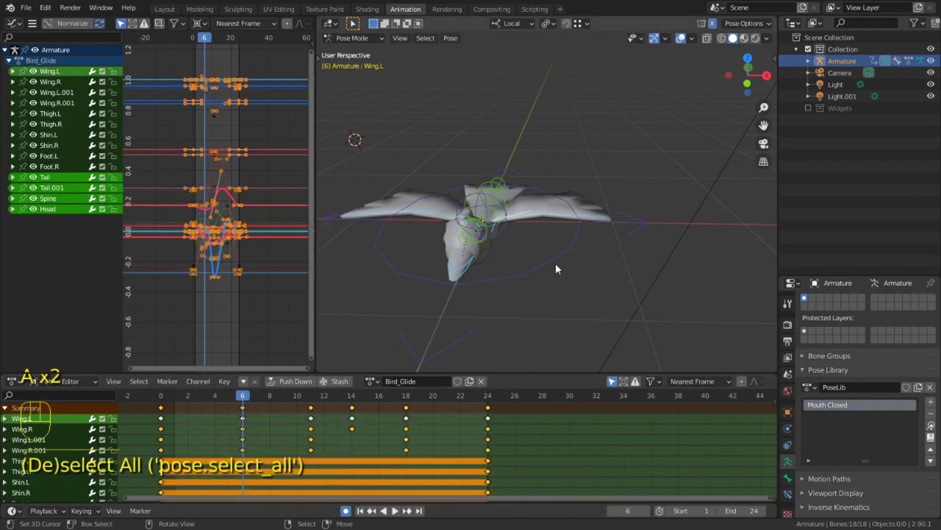
{"action": "left_click", "coordinate": [375, 380]}
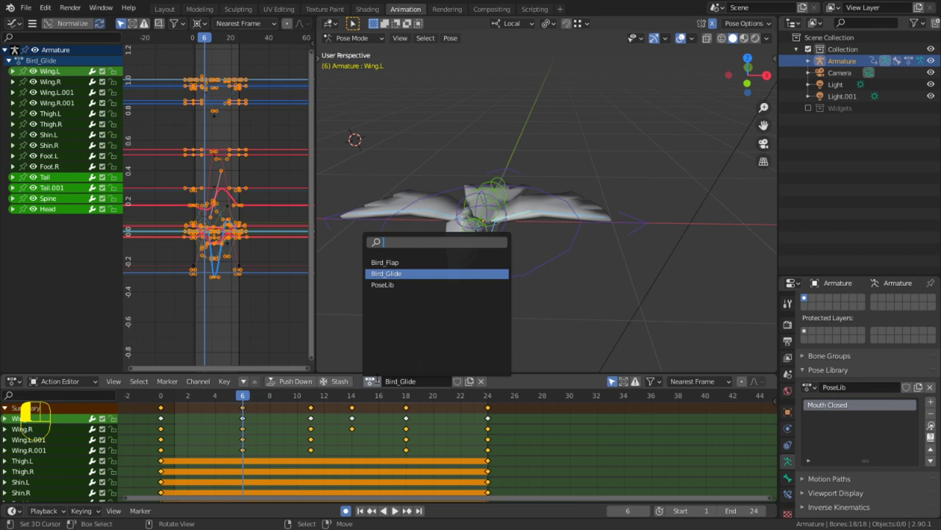
{"action": "key", "text": "a"}
{"action": "left_click", "coordinate": [343, 425]}
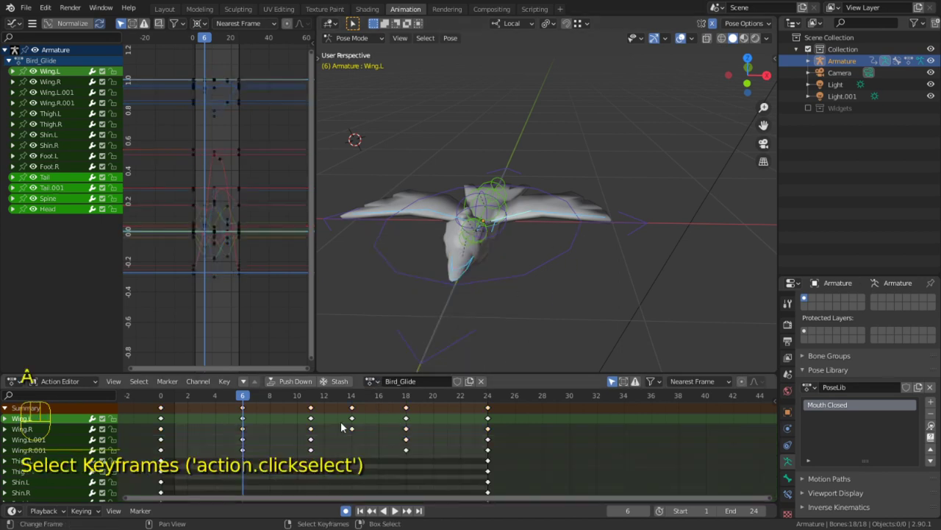
Delete all Bird_Glide keyframes except the ones at frame 6
{"action": "key", "text": "c"}
{"action": "right_click", "coordinate": [339, 420]}
{"action": "key", "text": "a"}
{"action": "key", "text": "c"}
{"action": "scroll", "coordinate": [382, 434], "scroll_direction": "down", "scroll_amount": 4}
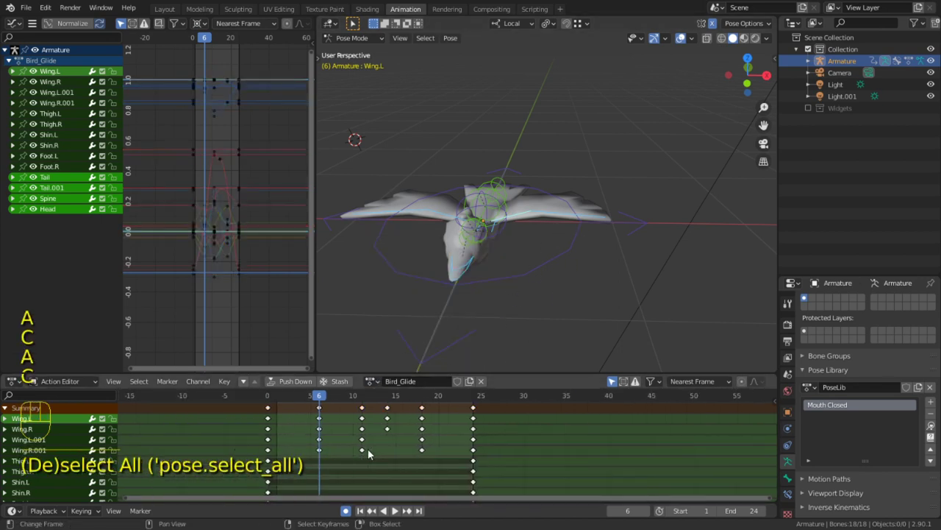
{"action": "scroll", "coordinate": [368, 445], "scroll_direction": "up", "scroll_amount": 1}
{"action": "key", "text": "c"}
{"action": "scroll", "coordinate": [365, 430], "scroll_direction": "down", "scroll_amount": 6}
{"action": "left_click_drag", "start_coordinate": [364, 430], "coordinate": [511, 426]}
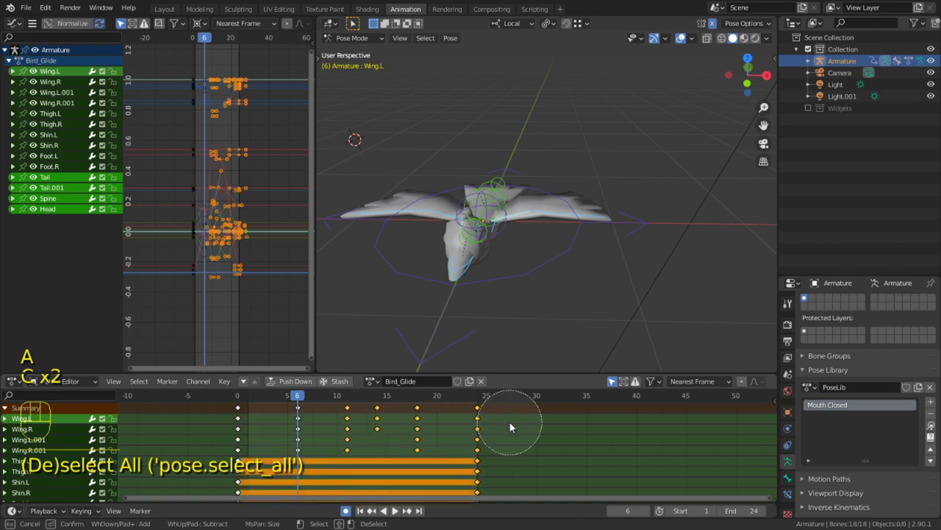
{"action": "left_click", "coordinate": [256, 428]}
{"action": "right_click", "coordinate": [253, 426]}
{"action": "key", "text": "x"}
{"action": "left_click", "coordinate": [253, 425]}
Move the remaining wing keyframes to frame 1 and make frame 1 current with all bones selected
{"action": "key", "text": "a"}
{"action": "key", "text": "g"}
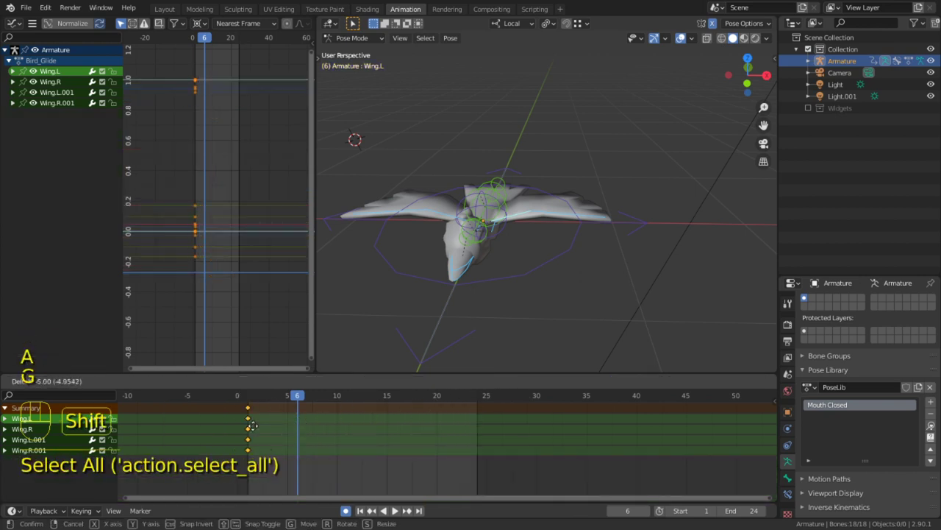
{"action": "left_click", "coordinate": [252, 426]}
{"action": "key", "text": "a"}
{"action": "key", "text": "a"}
{"action": "key", "text": "a"}
{"action": "key", "text": "a"}
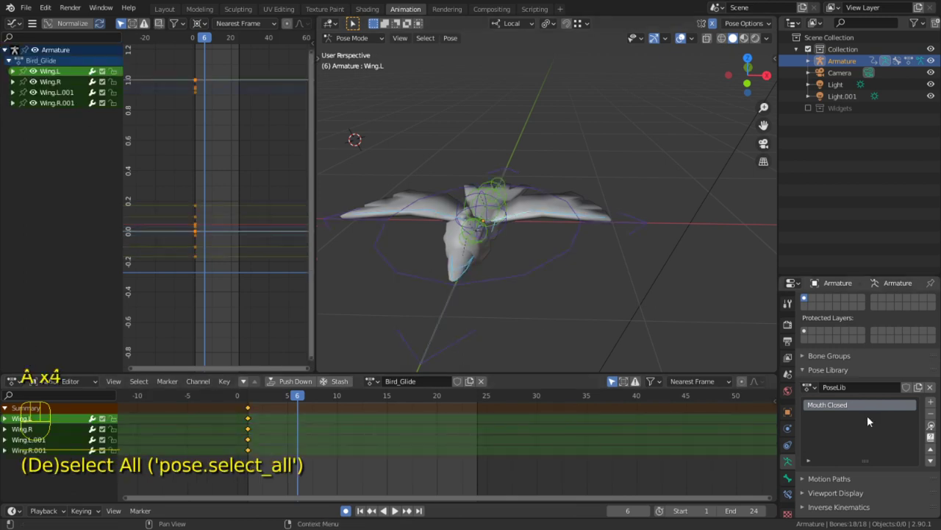
{"action": "key", "text": "a"}
{"action": "left_click", "coordinate": [248, 419]}
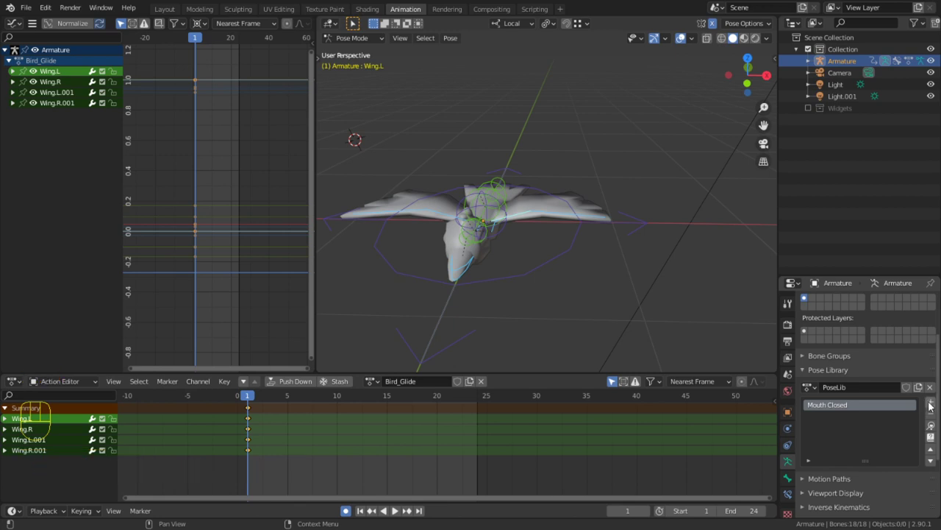
Try to save the spread-wing pose in the pose library at the current frame
{"action": "left_click", "coordinate": [930, 402]}
{"action": "left_click", "coordinate": [903, 414]}
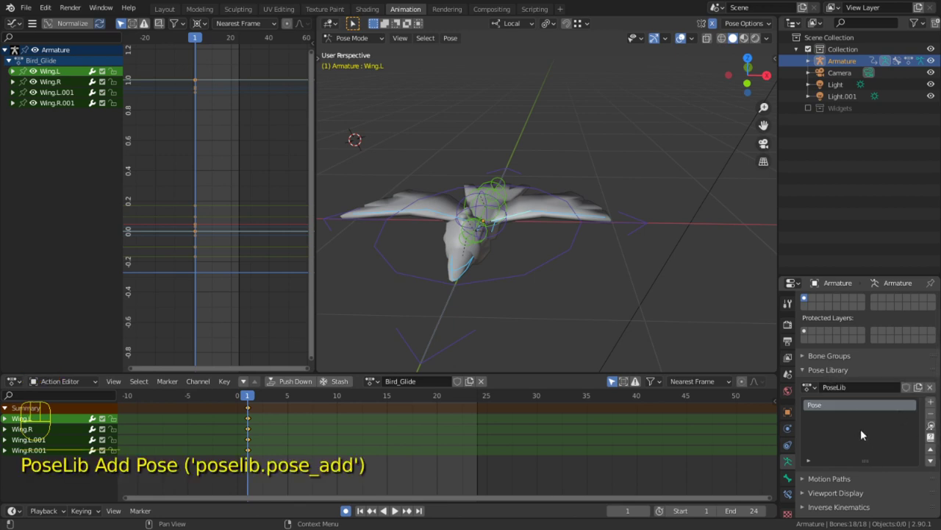
{"action": "key", "text": "ctrl+z"}
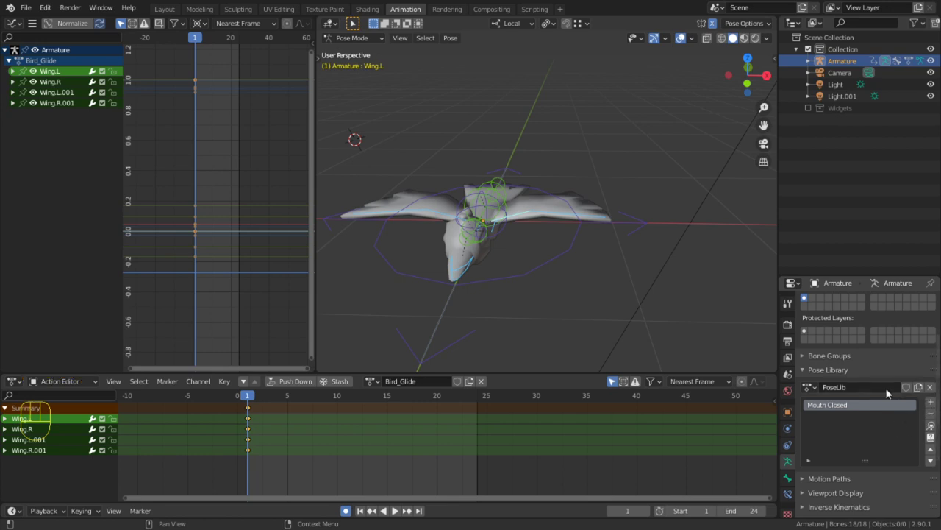
Add the spread-wing pose of all bones to the pose library as a separate entry beside Mouth Closed
{"action": "left_click", "coordinate": [930, 402]}
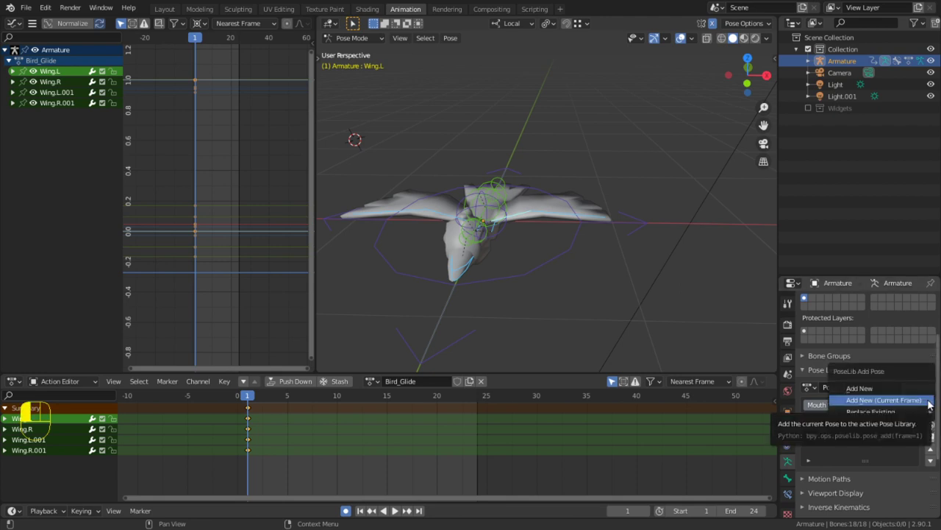
{"action": "mouse_move", "coordinate": [925, 414]}
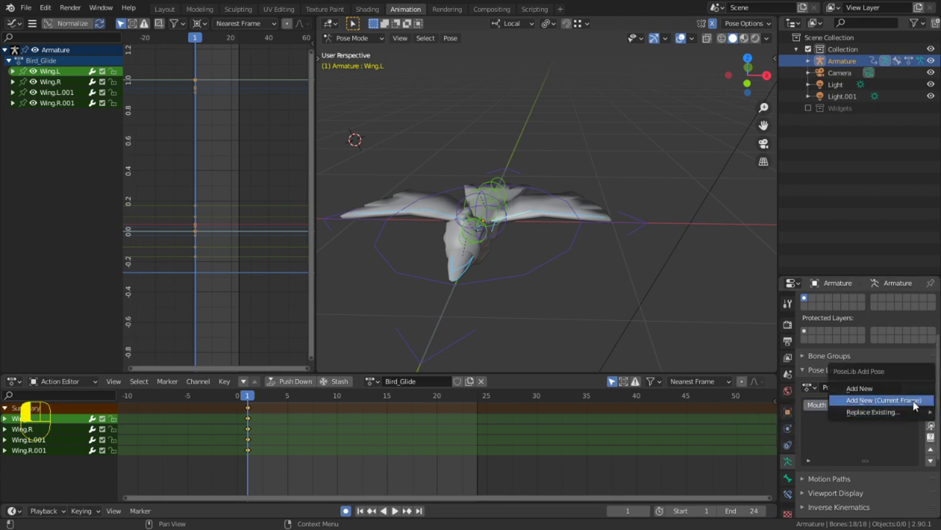
{"action": "right_click", "coordinate": [525, 329]}
{"action": "left_click", "coordinate": [613, 336]}
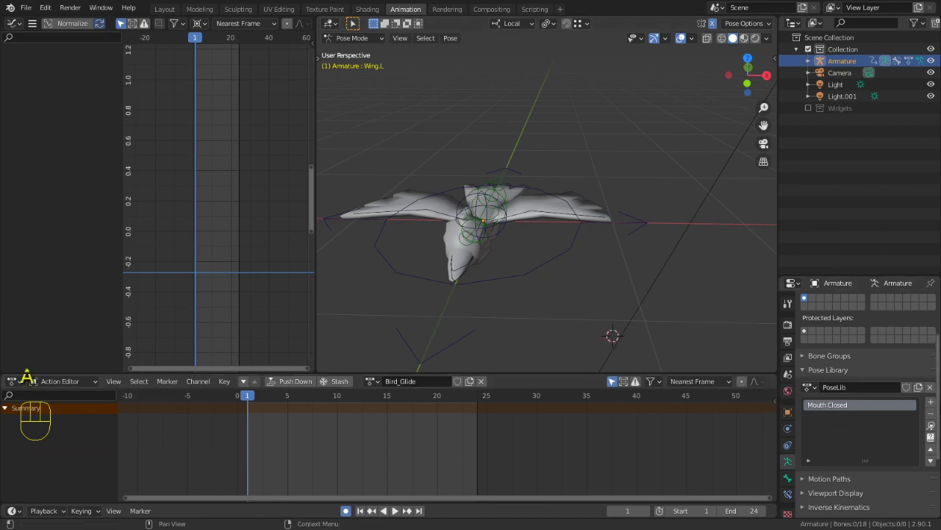
{"action": "key", "text": "a"}
{"action": "key", "text": "a"}
{"action": "left_click", "coordinate": [930, 402]}
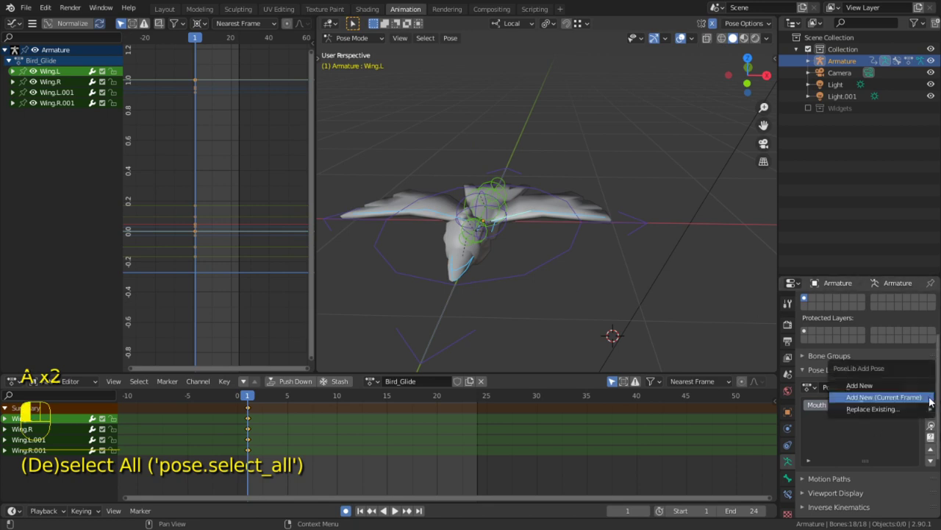
{"action": "left_click", "coordinate": [886, 397]}
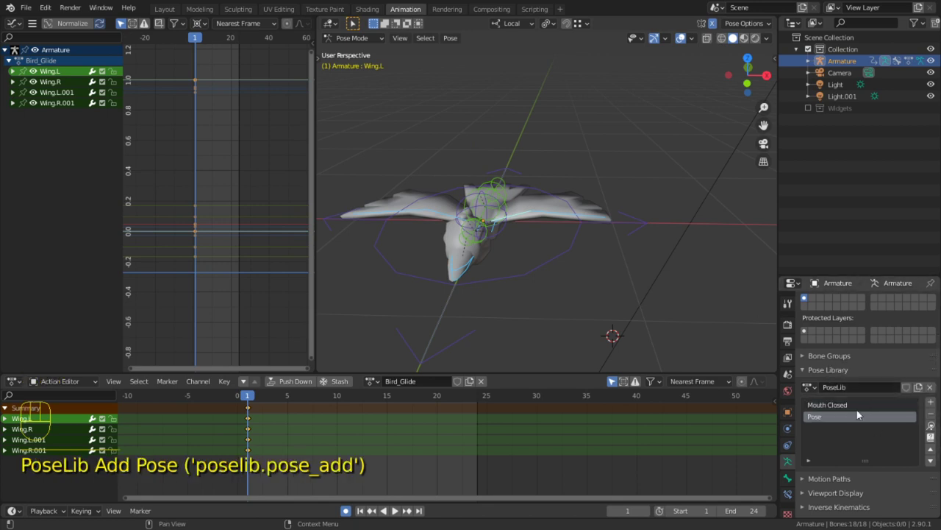
Try the Add New (Current Frame) option for storing another pose, and undo it
{"action": "left_click", "coordinate": [931, 402]}
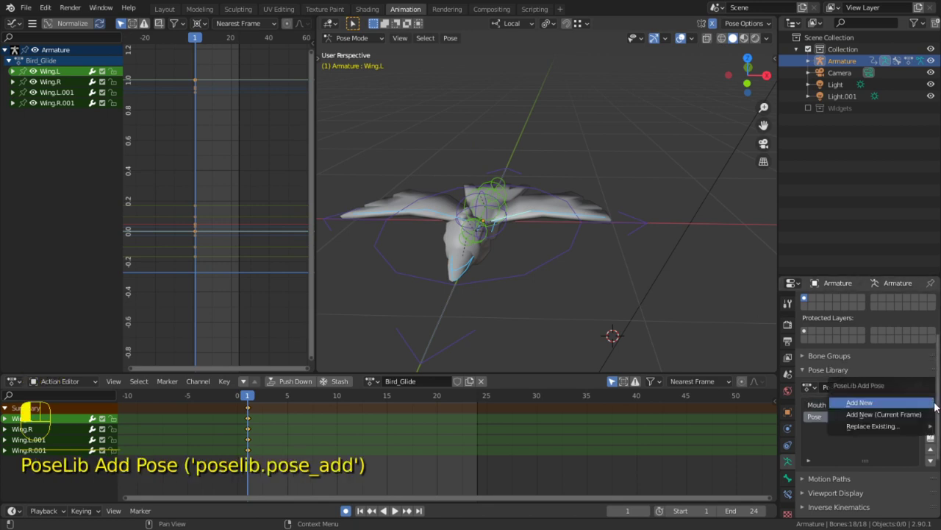
{"action": "left_click", "coordinate": [898, 415]}
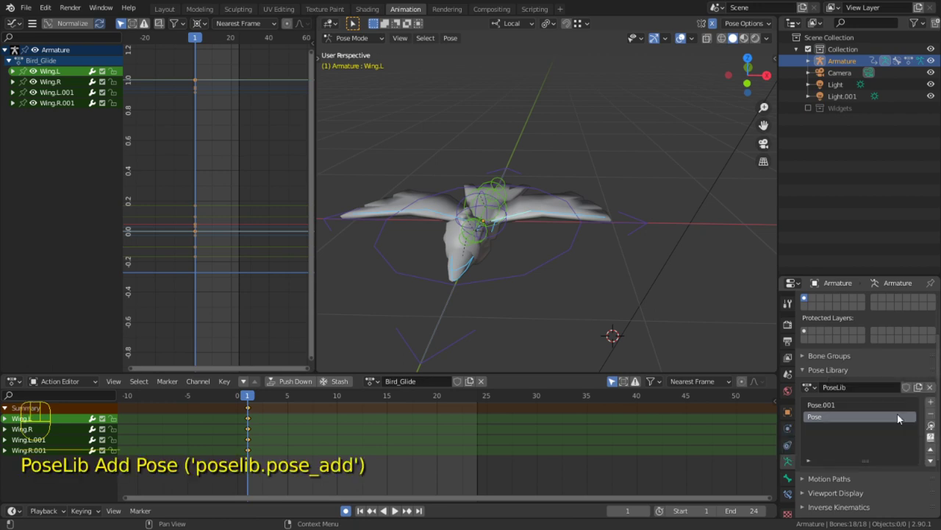
{"action": "key", "text": "ctrl+z"}
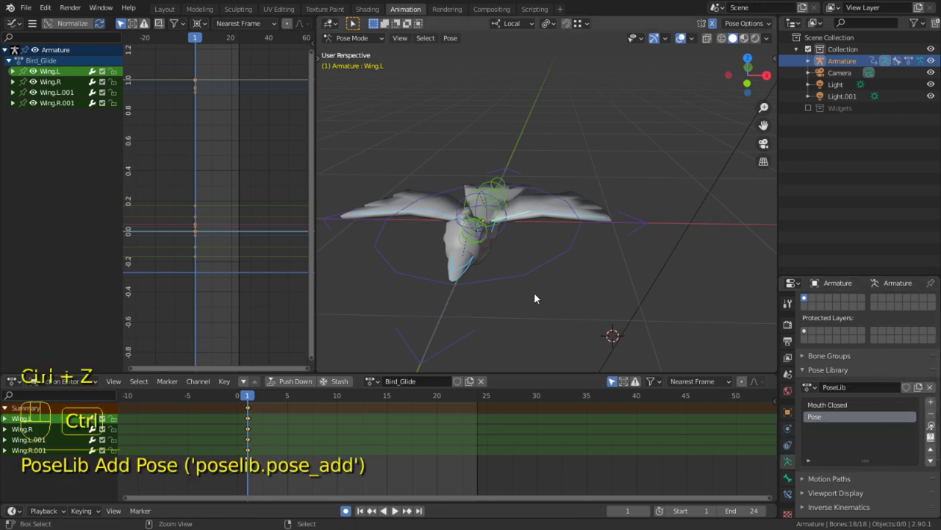
Rename the newly added pose in the pose library to Gliding
{"action": "left_click", "coordinate": [931, 400]}
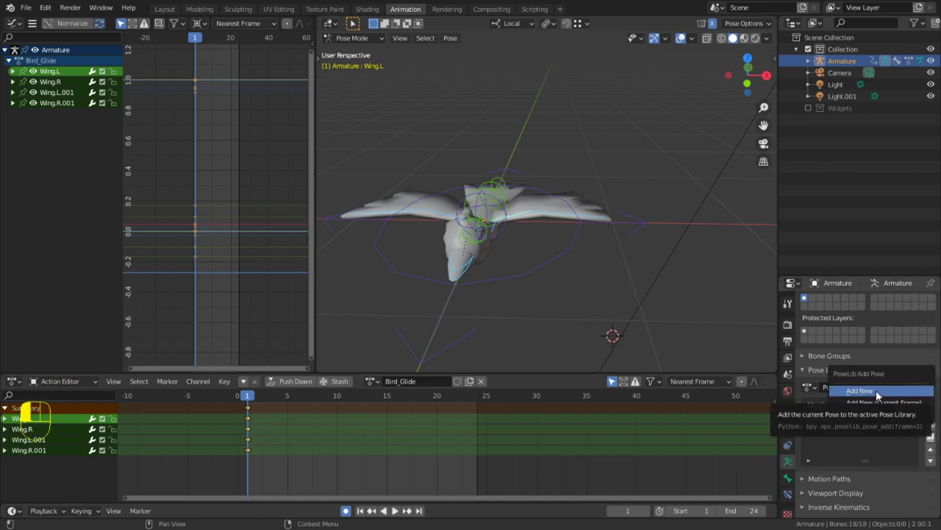
{"action": "left_click", "coordinate": [875, 392]}
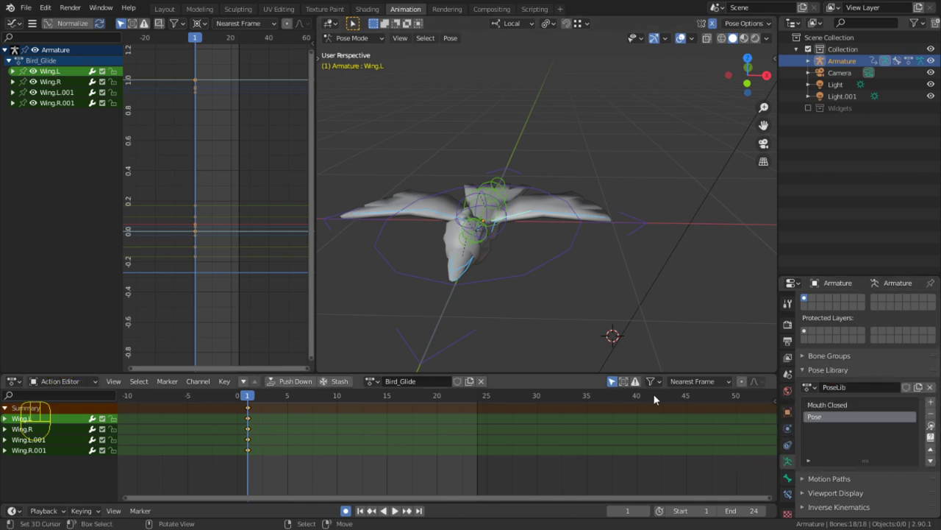
{"action": "double_click", "coordinate": [822, 416]}
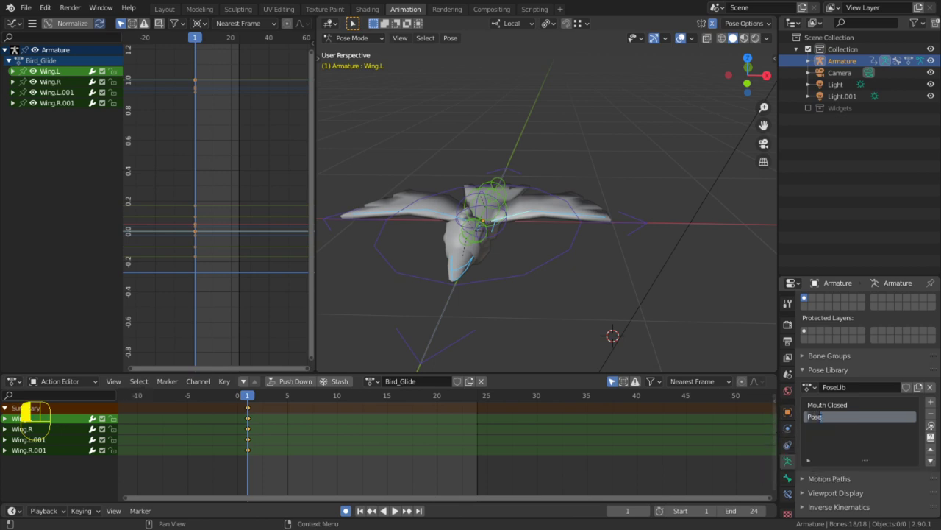
{"action": "key", "text": "BackSpace"}
{"action": "type", "text": "Glid"}
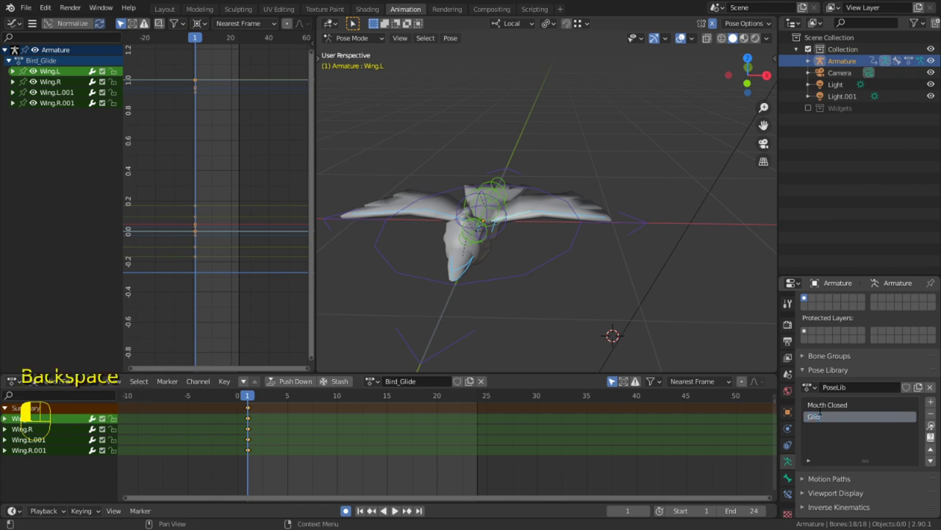
{"action": "key", "text": "BackSpace"}
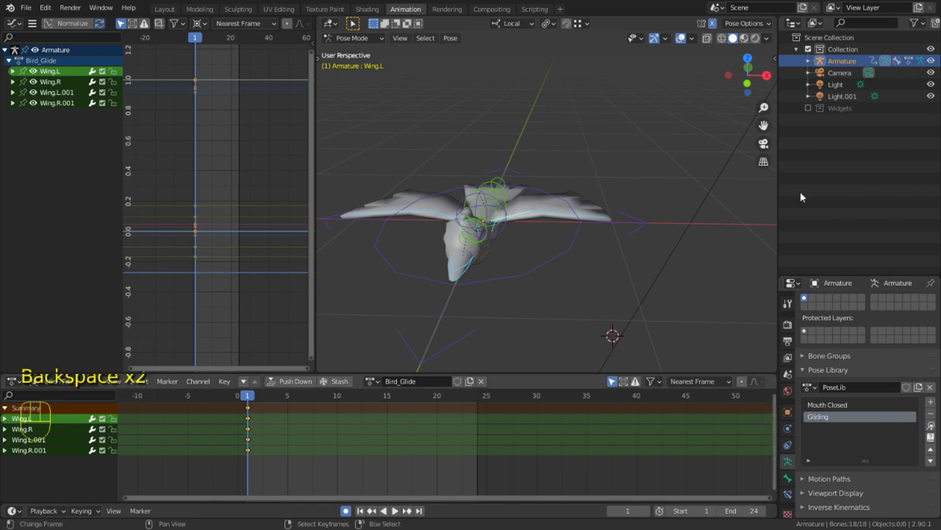
Rotate all of the bird's bones freely with trackball rotation to distort the pose as a test
{"action": "left_click", "coordinate": [606, 175]}
{"action": "scroll", "coordinate": [615, 170], "scroll_direction": "up", "scroll_amount": 2}
{"action": "key", "text": "a"}
{"action": "key", "text": "r"}
{"action": "key", "text": "r"}
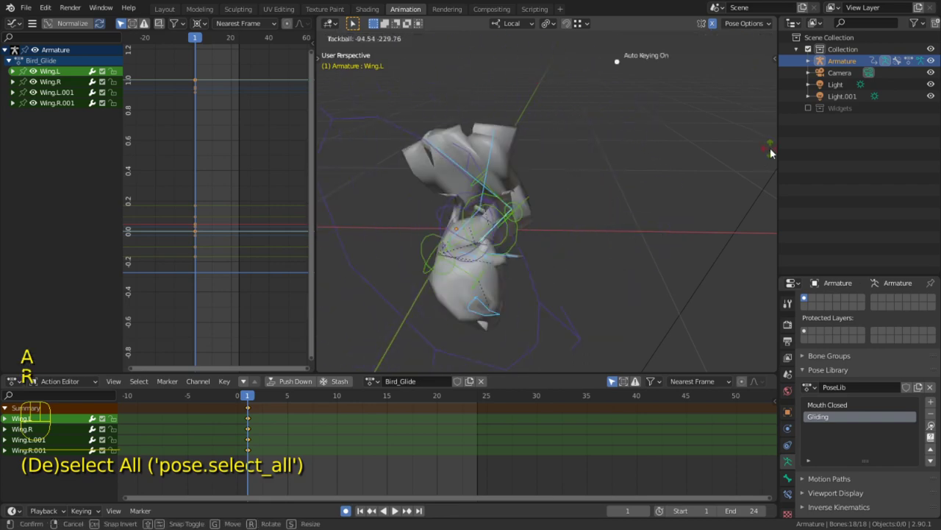
{"action": "left_click", "coordinate": [678, 159]}
{"action": "left_click", "coordinate": [691, 168]}
{"action": "key", "text": "a"}
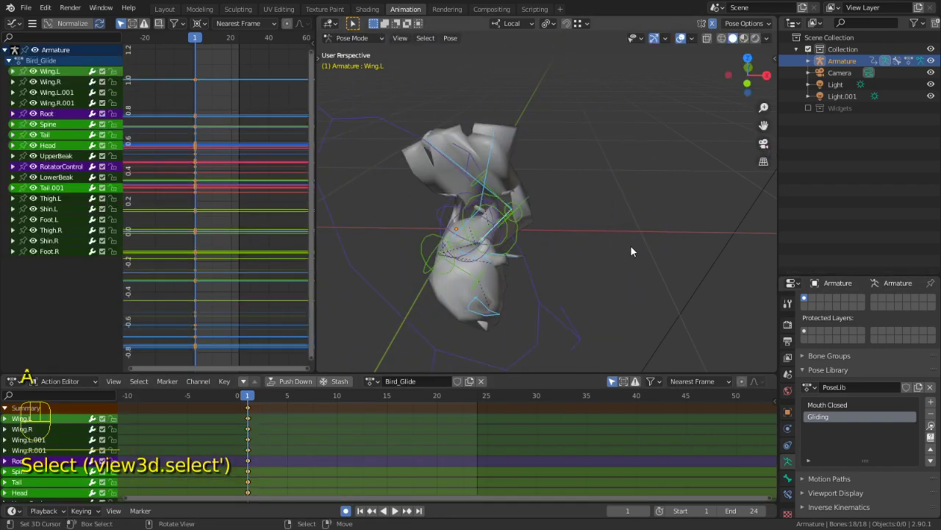
{"action": "middle_click_drag", "start_coordinate": [630, 245], "coordinate": [540, 255]}
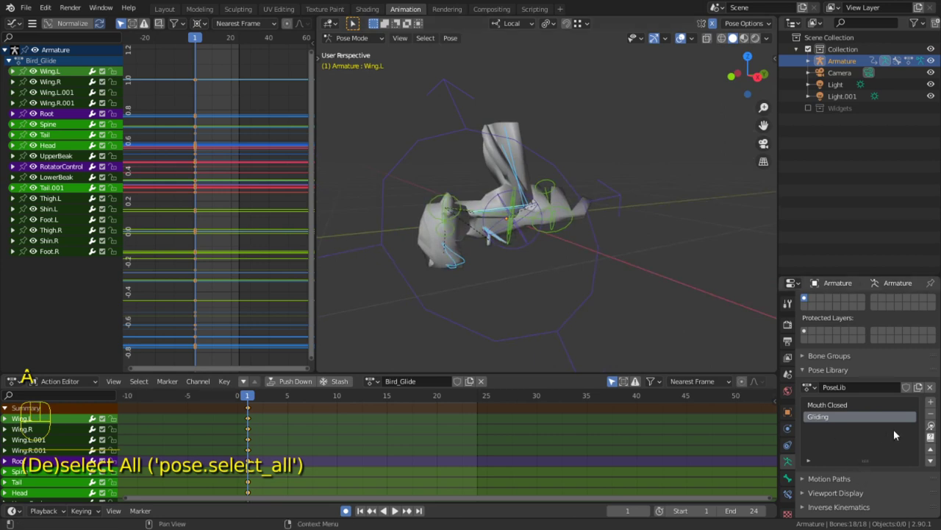
Apply the Gliding pose from the pose library to the distorted bird, and undo the whole test
{"action": "left_click", "coordinate": [931, 425]}
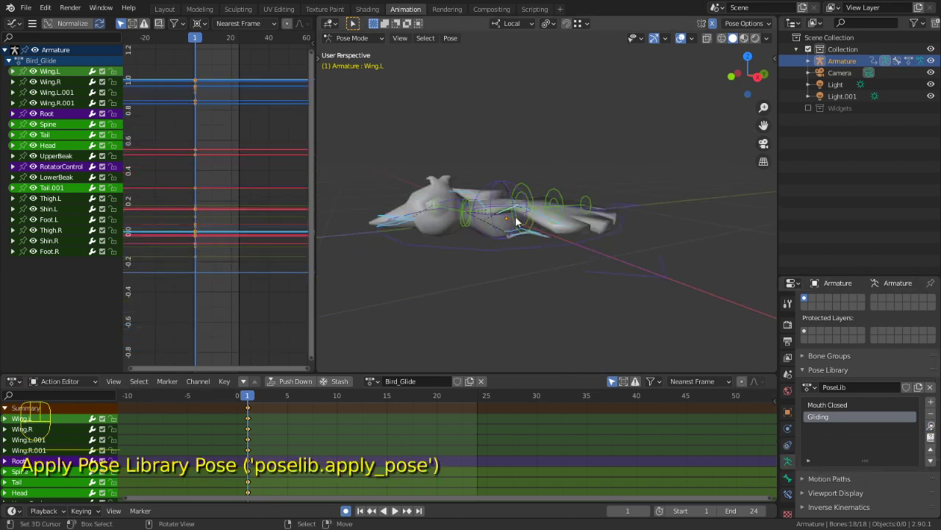
{"action": "middle_click_drag", "start_coordinate": [519, 222], "coordinate": [622, 237]}
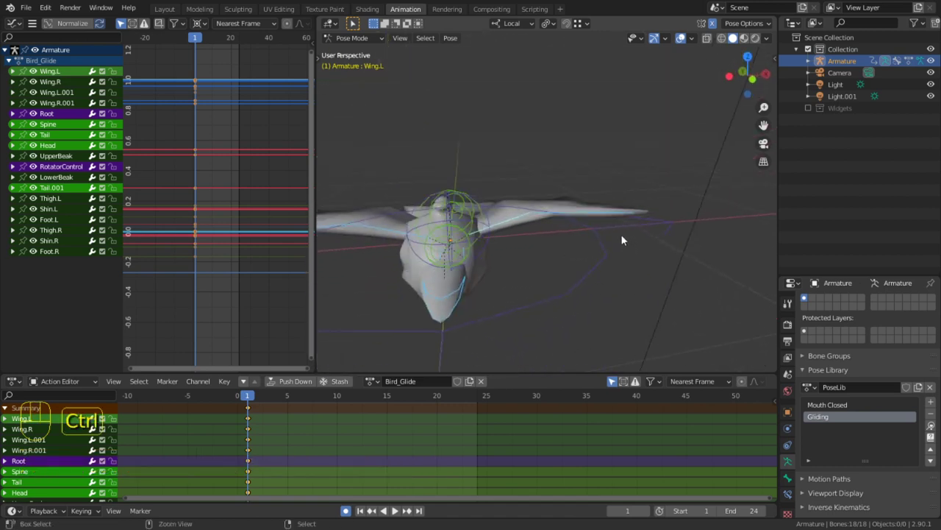
{"action": "key", "text": "ctrl+z"}
{"action": "key", "text": "ctrl+z"}
{"action": "key", "text": "ctrl+z"}
{"action": "key", "text": "ctrl+z"}
{"action": "key", "text": "ctrl+z"}
{"action": "key", "text": "ctrl+z"}
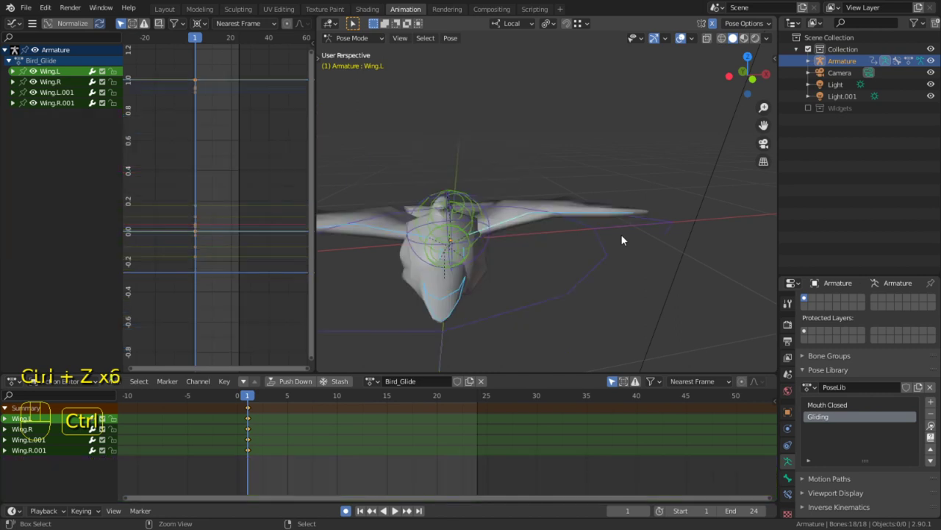
Select all bones and examine the gliding bird's body and wings up close in the 3D view
{"action": "left_click", "coordinate": [564, 257]}
{"action": "key", "text": "a"}
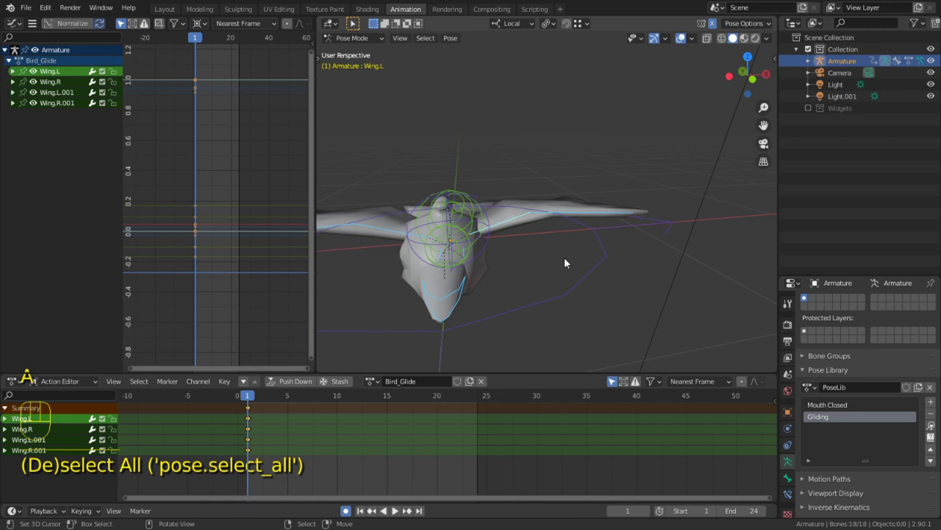
{"action": "mouse_move", "coordinate": [580, 279]}
{"action": "middle_mouse_down"}
{"action": "mouse_move", "coordinate": [495, 260]}
{"action": "mouse_move", "coordinate": [578, 288]}
{"action": "middle_mouse_up"}
{"action": "key", "text": "n"}
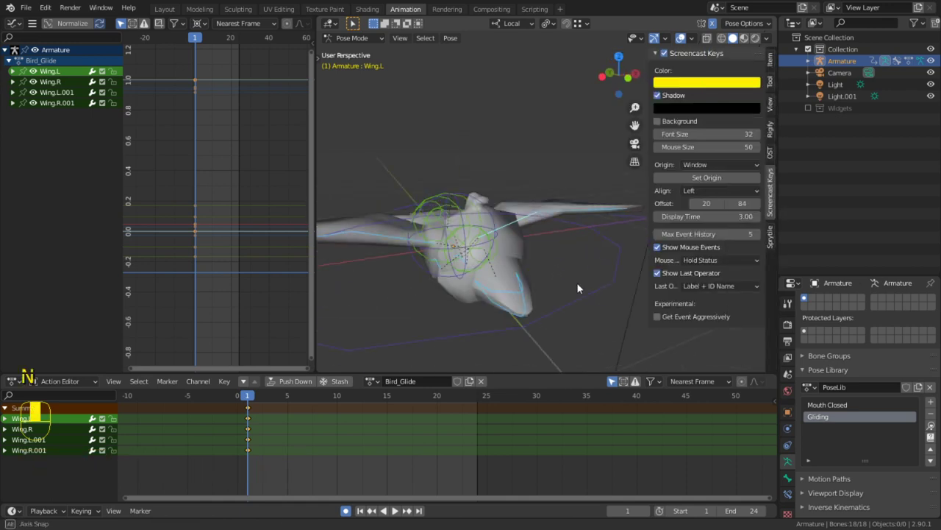
{"action": "key", "text": "ctrl+space"}
{"action": "middle_click", "coordinate": [273, 268], "text": "alt"}
{"action": "middle_click_drag", "start_coordinate": [293, 277], "coordinate": [502, 318]}
{"action": "key", "text": "ctrl+space"}
{"action": "scroll", "coordinate": [502, 318], "scroll_direction": "up", "scroll_amount": 3}
{"action": "middle_click_drag", "start_coordinate": [570, 254], "coordinate": [461, 273], "text": "shift"}
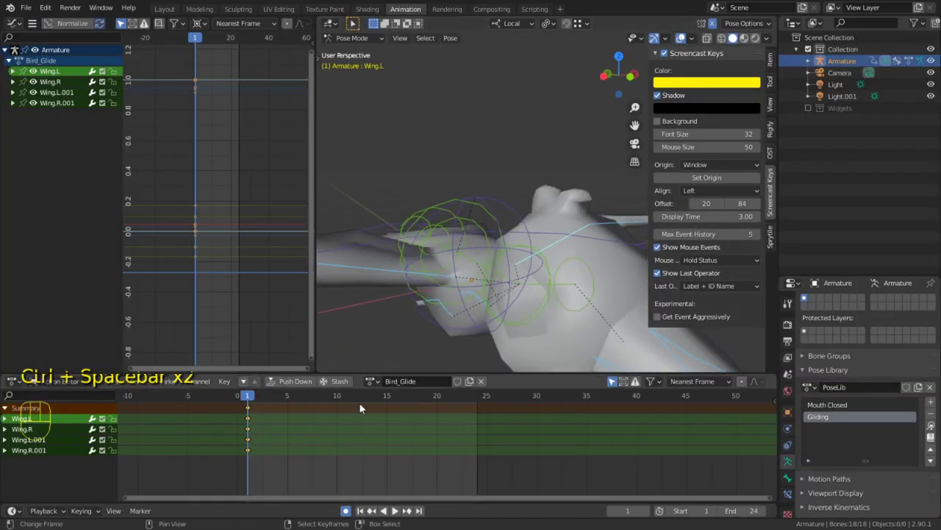
Play back the Bird_Glide action briefly and bring the current frame back to frame 0
{"action": "key", "text": "space"}
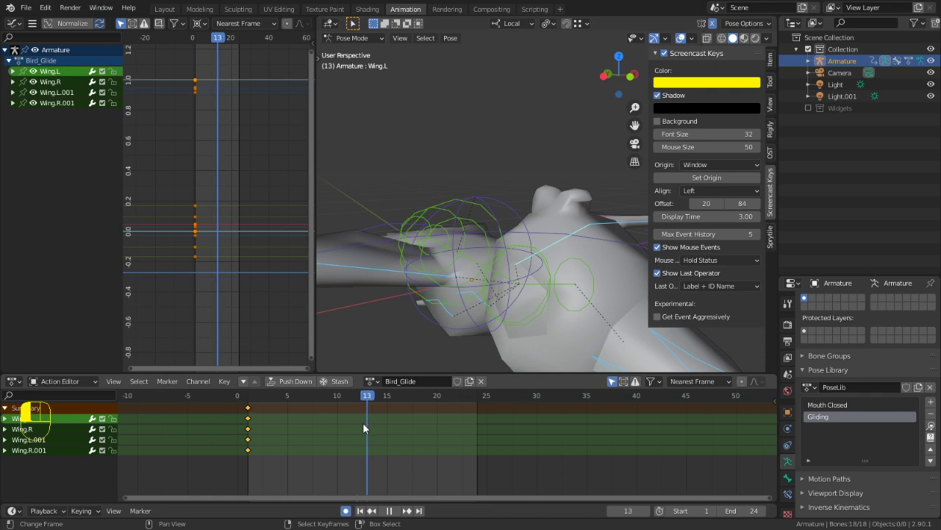
{"action": "key", "text": "space"}
{"action": "left_click_drag", "start_coordinate": [357, 414], "coordinate": [234, 432]}
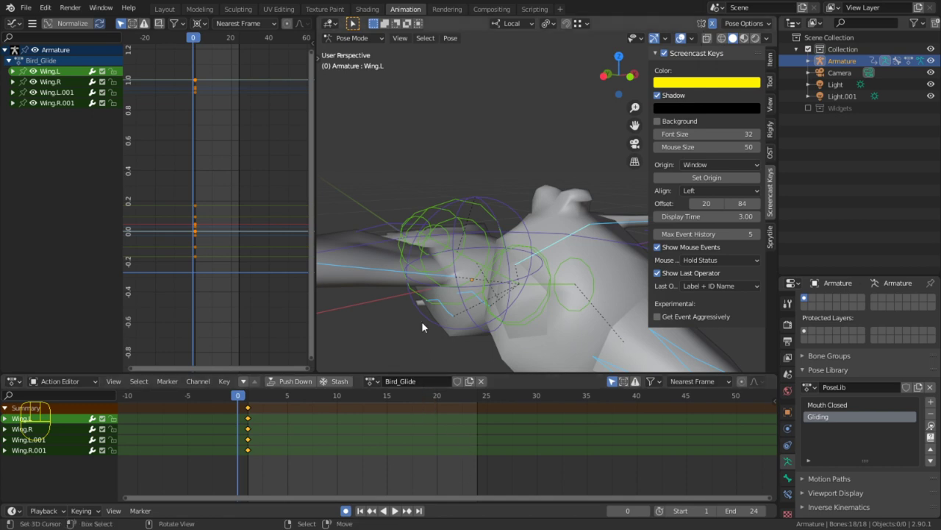
Duplicate the wing keyframes of the Bird_Glide action from frame 1 to frame 24
{"action": "middle_click_drag", "start_coordinate": [422, 321], "coordinate": [463, 364]}
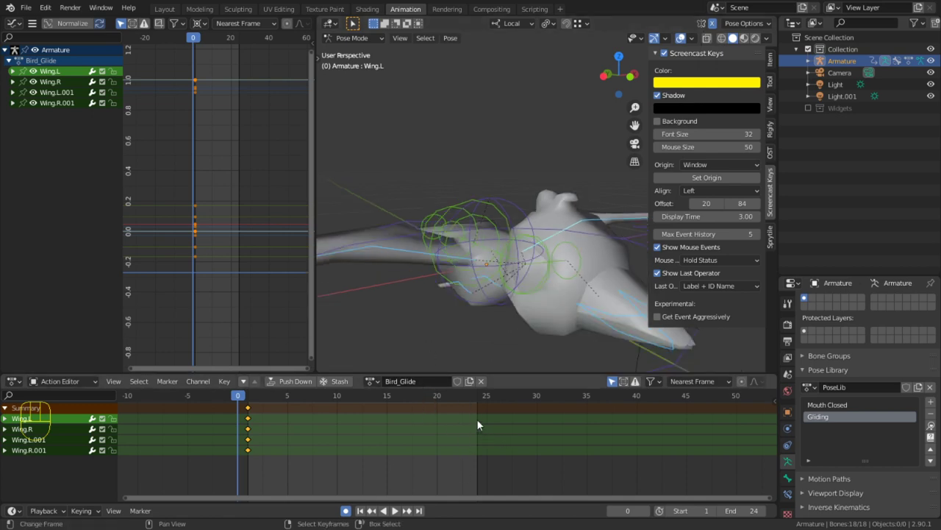
{"action": "left_click", "coordinate": [247, 416]}
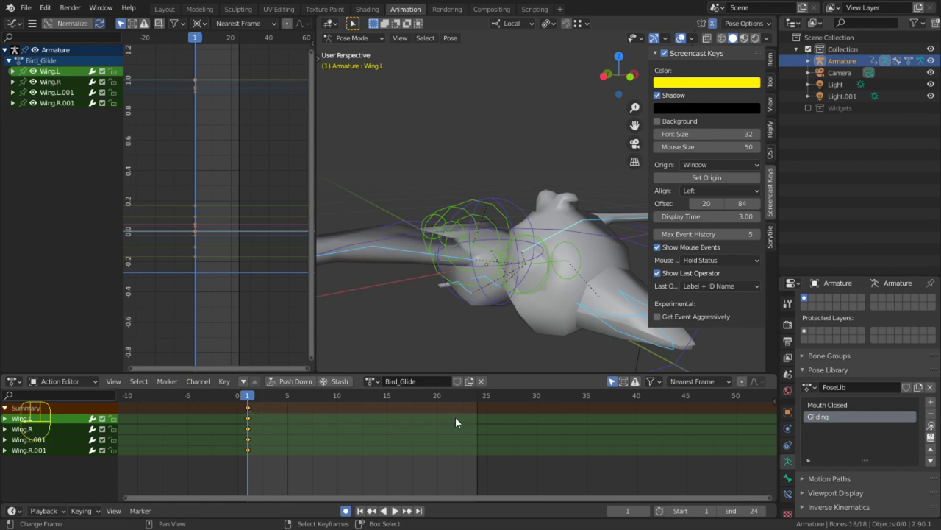
{"action": "left_click", "coordinate": [475, 416]}
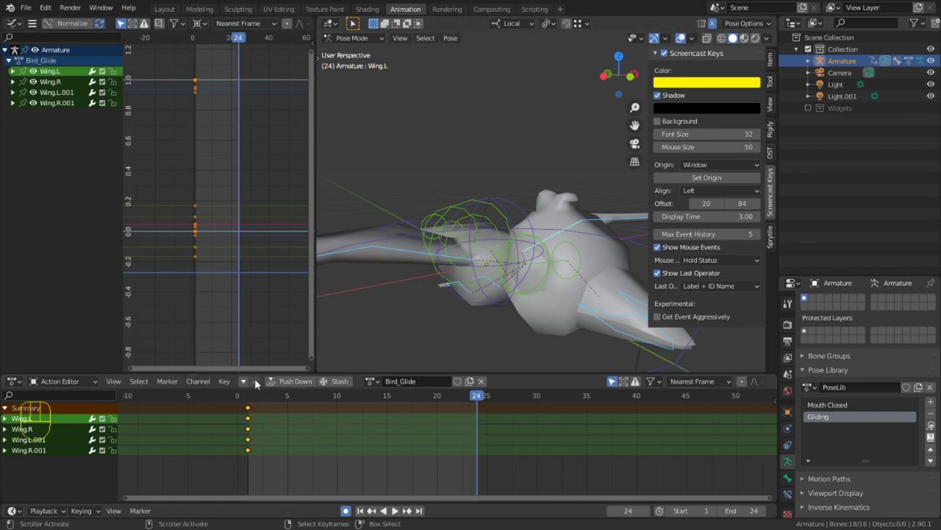
{"action": "key", "text": "shift+d"}
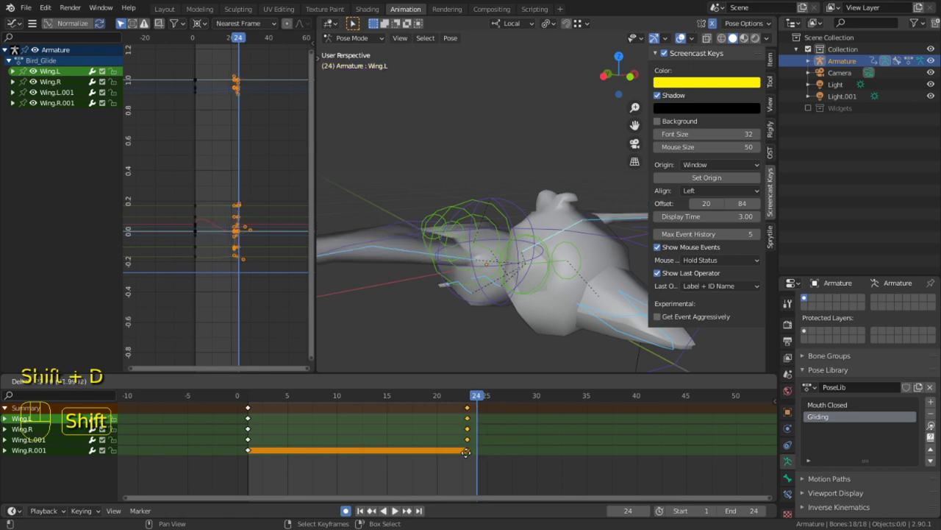
{"action": "left_click", "coordinate": [474, 451]}
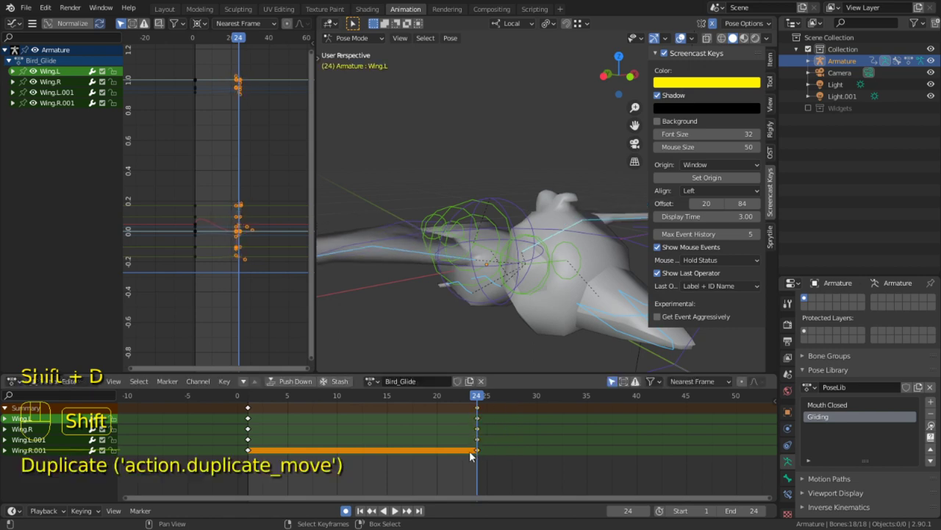
Play back the action and examine the bird and its wing curves up close in the maximized Graph Editor
{"action": "key", "text": "space"}
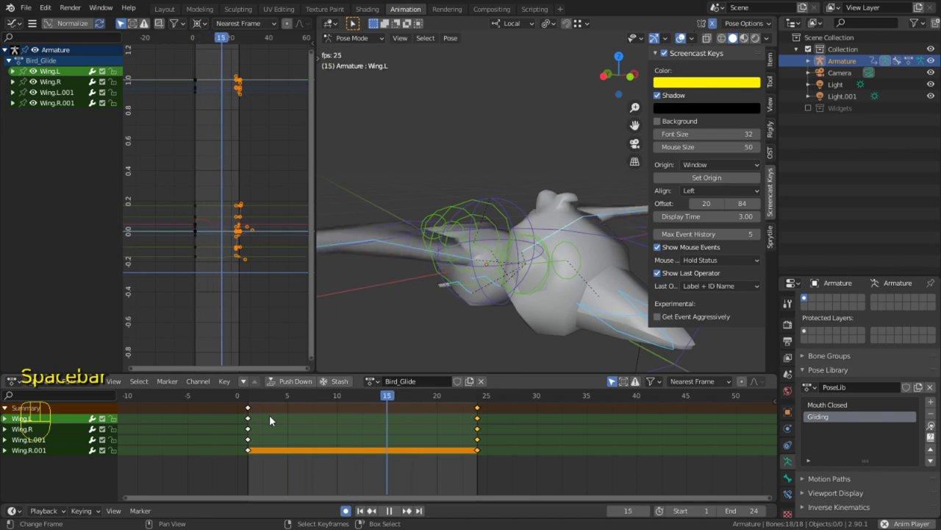
{"action": "scroll", "coordinate": [198, 251], "scroll_direction": "up", "scroll_amount": 5}
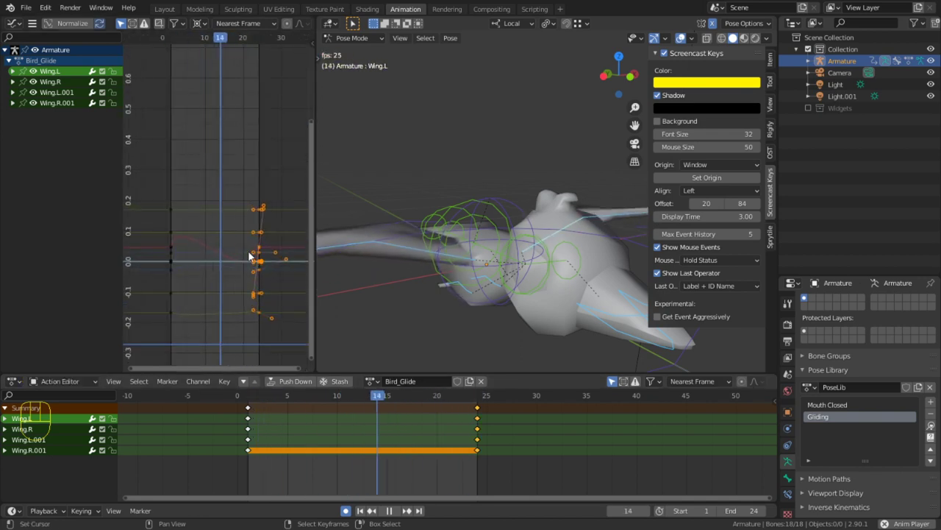
{"action": "left_click", "coordinate": [267, 263]}
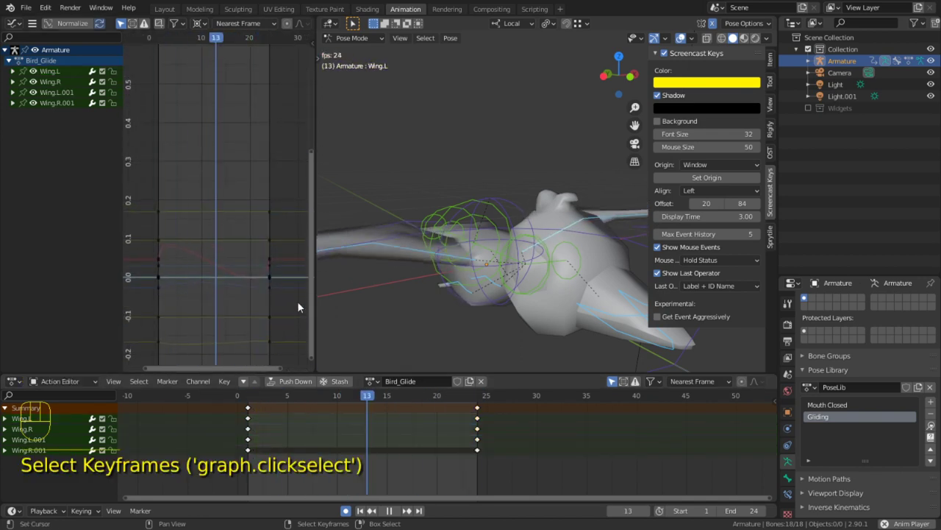
{"action": "middle_click_drag", "start_coordinate": [323, 303], "coordinate": [428, 316]}
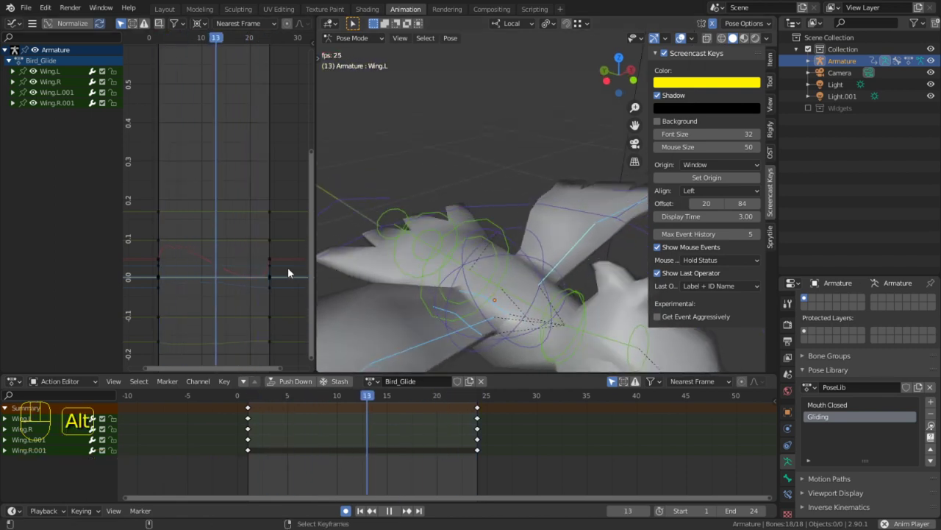
{"action": "scroll", "coordinate": [276, 266], "scroll_direction": "up", "scroll_amount": 2}
{"action": "key", "text": "ctrl+space"}
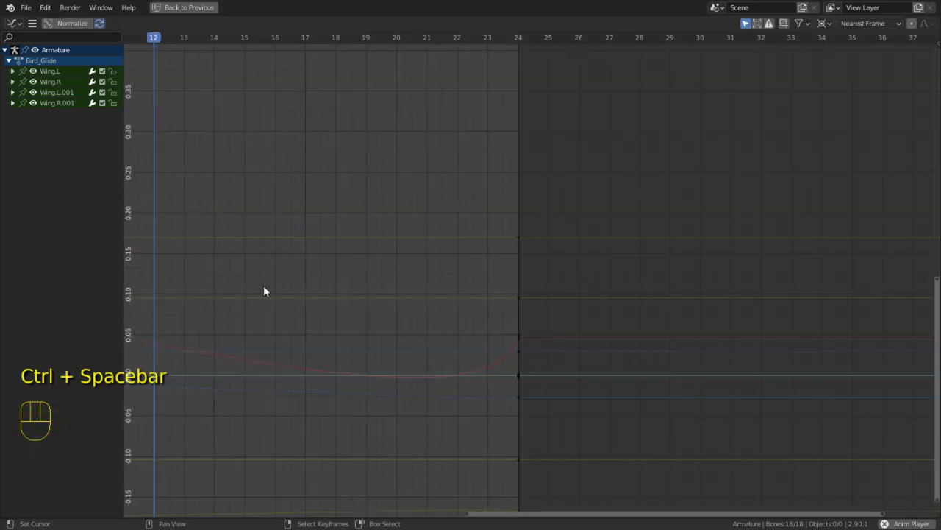
Circle-select the keyframes of the two overlapping red curves at frames 24 and 1 in the Graph Editor
{"action": "right_click", "coordinate": [526, 320]}
{"action": "key", "text": "c"}
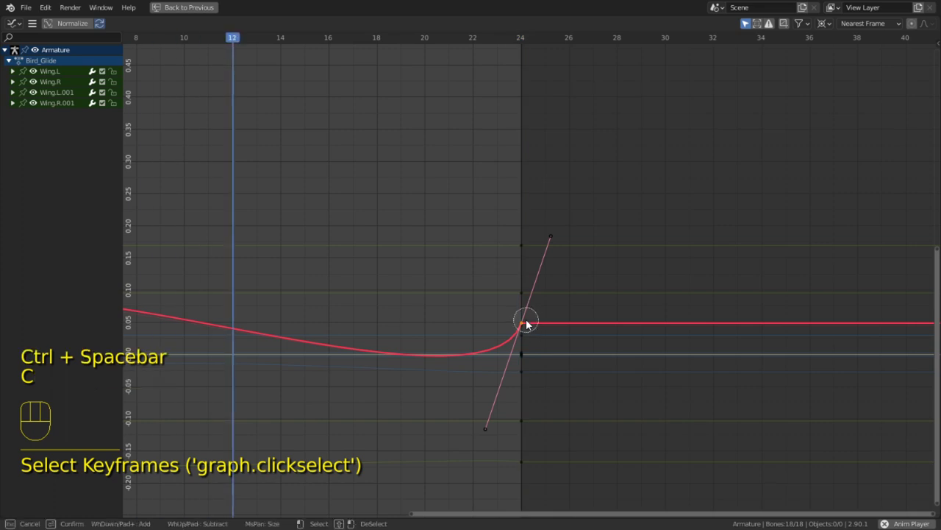
{"action": "left_click", "coordinate": [526, 319]}
{"action": "right_click", "coordinate": [526, 320]}
{"action": "middle_click_drag", "start_coordinate": [442, 321], "coordinate": [720, 318], "text": "shift"}
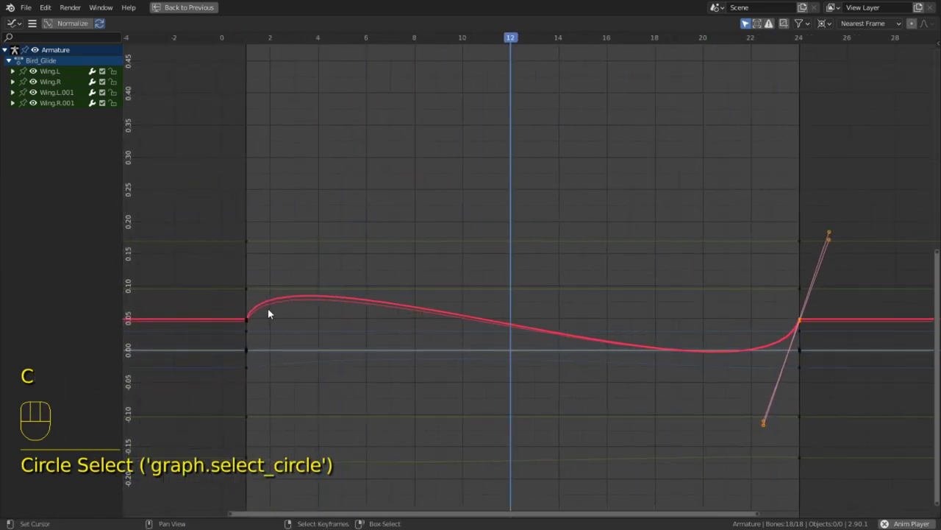
{"action": "key", "text": "c"}
{"action": "left_click", "coordinate": [248, 319]}
{"action": "scroll", "coordinate": [499, 302], "scroll_direction": "down", "scroll_amount": 2}
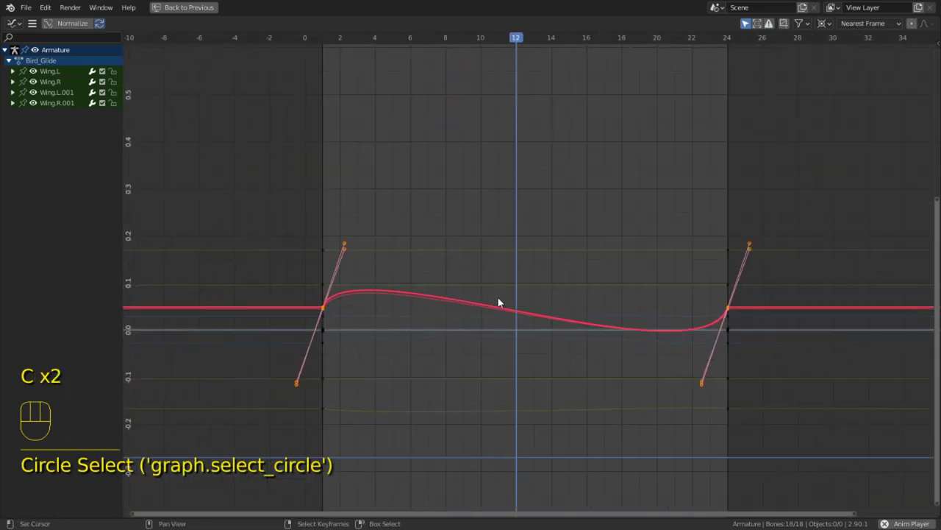
Set the pivot point to Bounding Box Center and scale the red curves' handles along Y to less than half, then restore the full layout
{"action": "middle_click_drag", "start_coordinate": [498, 302], "coordinate": [391, 210], "text": "shift"}
{"action": "key", "text": "s"}
{"action": "left_click", "coordinate": [540, 169]}
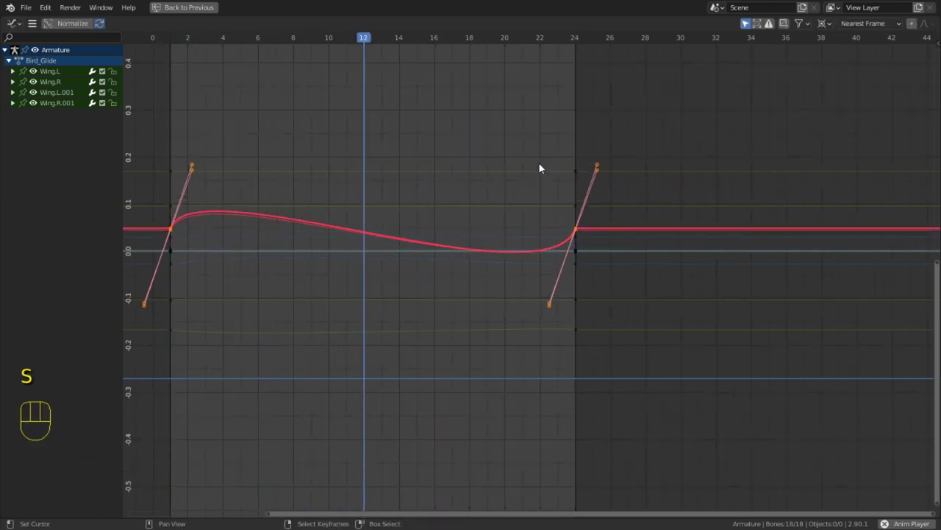
{"action": "left_click", "coordinate": [824, 23]}
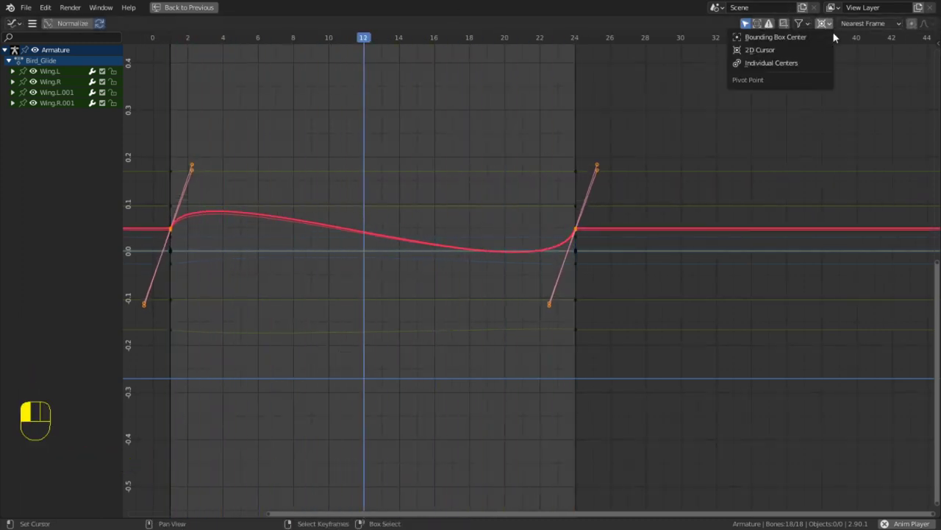
{"action": "left_click", "coordinate": [804, 37]}
{"action": "key", "text": "s"}
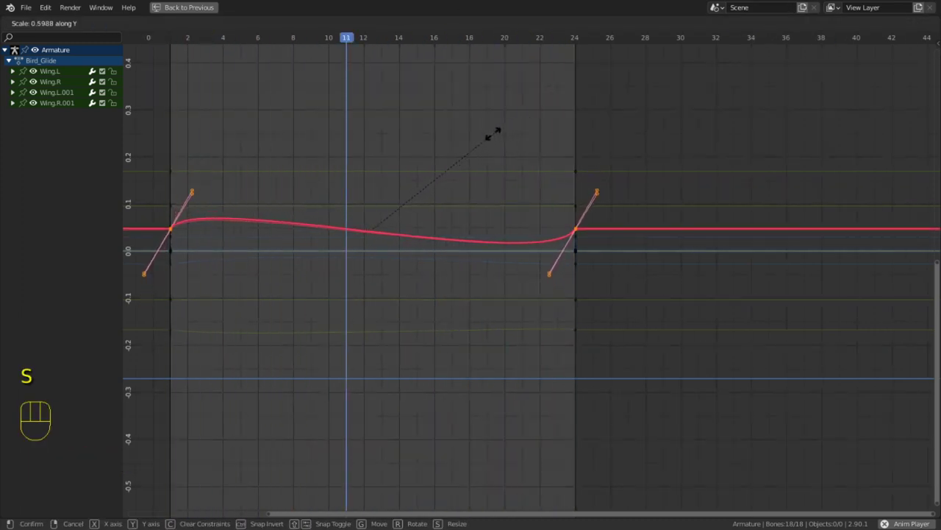
{"action": "left_click", "coordinate": [458, 153]}
{"action": "middle_click_drag", "start_coordinate": [458, 158], "coordinate": [563, 273], "text": "shift"}
{"action": "scroll", "coordinate": [563, 279], "scroll_direction": "down", "scroll_amount": 3}
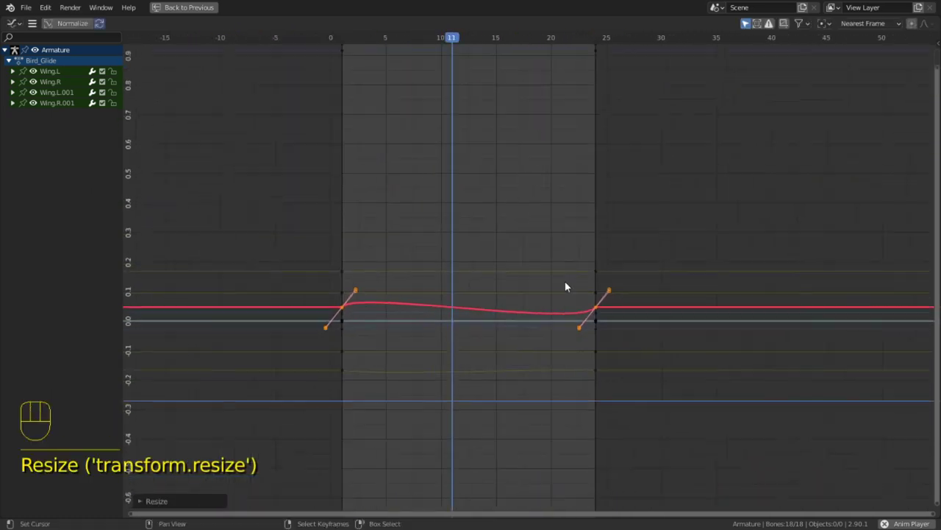
{"action": "scroll", "coordinate": [577, 284], "scroll_direction": "down", "scroll_amount": 2, "text": "shift"}
{"action": "scroll", "coordinate": [589, 284], "scroll_direction": "down", "scroll_amount": 1, "text": "shift"}
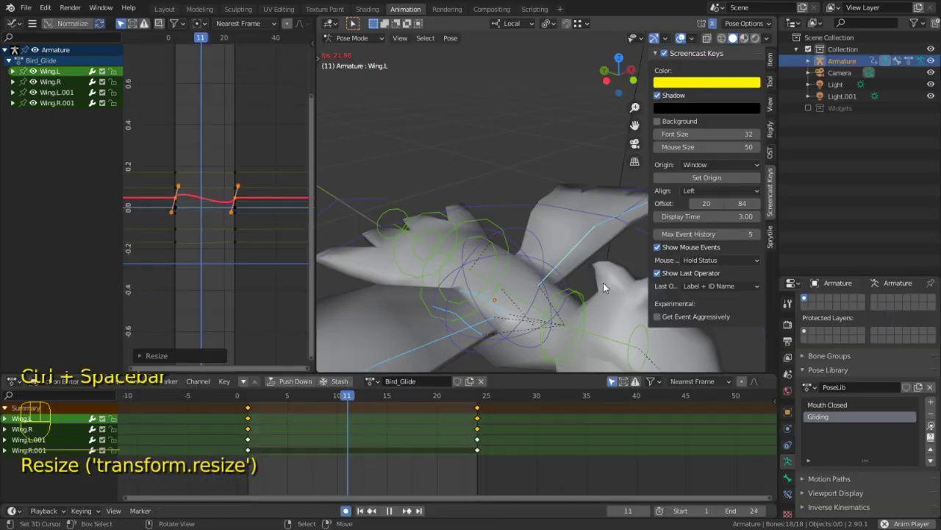
{"action": "key", "text": "ctrl+space"}
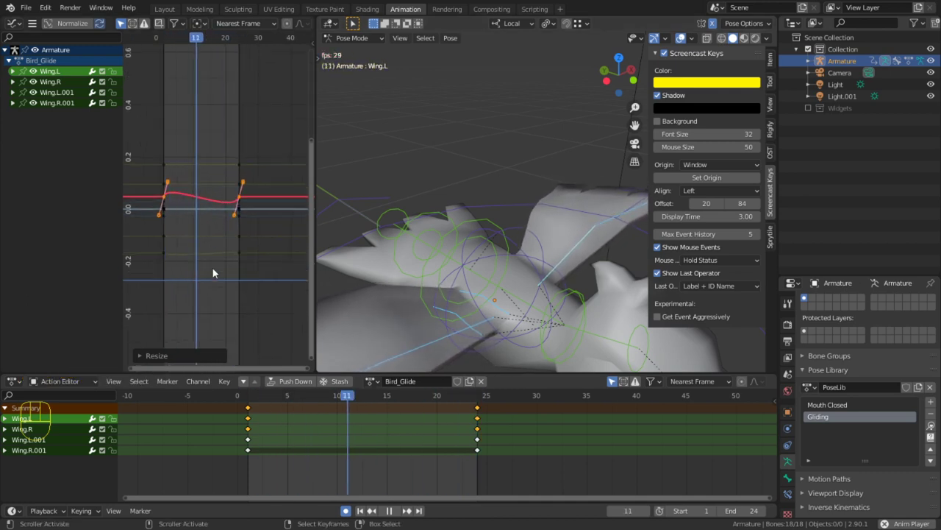
Select the lowest yellow-green curve's keyframes at frames 1 and 24 and flatten their handles by scaling them along Y to about half
{"action": "scroll", "coordinate": [191, 270], "scroll_direction": "up", "scroll_amount": 3}
{"action": "left_click", "coordinate": [242, 268]}
{"action": "right_click", "coordinate": [243, 267], "text": "shift"}
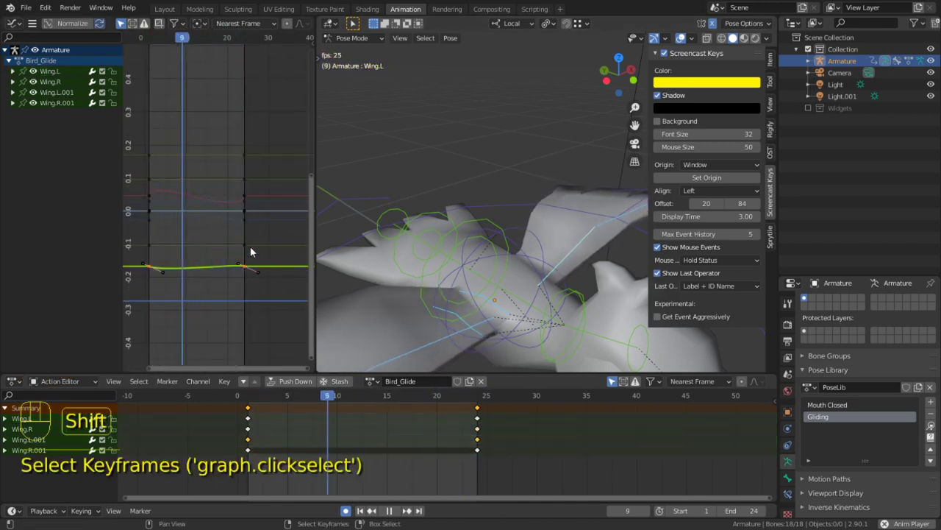
{"action": "key", "text": "s"}
{"action": "key", "text": "y"}
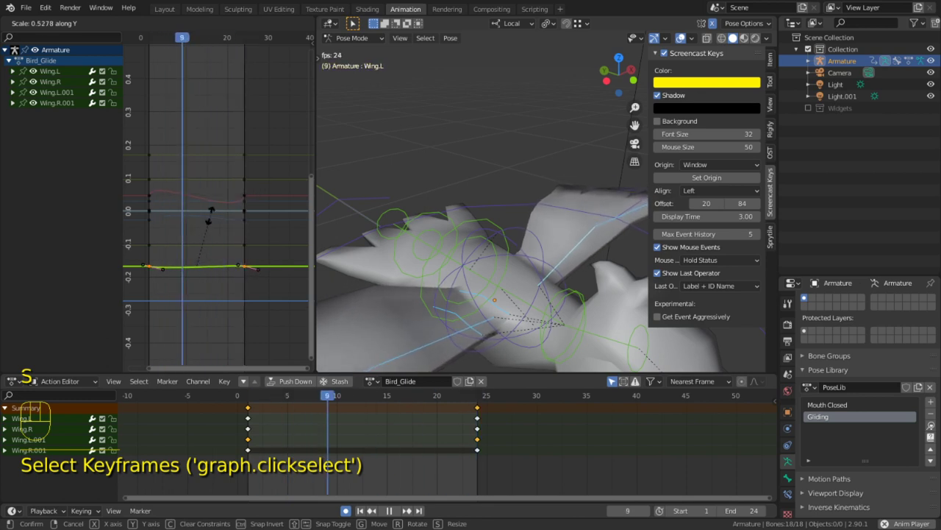
{"action": "left_click", "coordinate": [241, 230]}
Circle-select the keyframes of the blue curves just below zero at both ends and flatten their handles by scaling along Y to about half
{"action": "left_click", "coordinate": [243, 230]}
{"action": "key", "text": "c"}
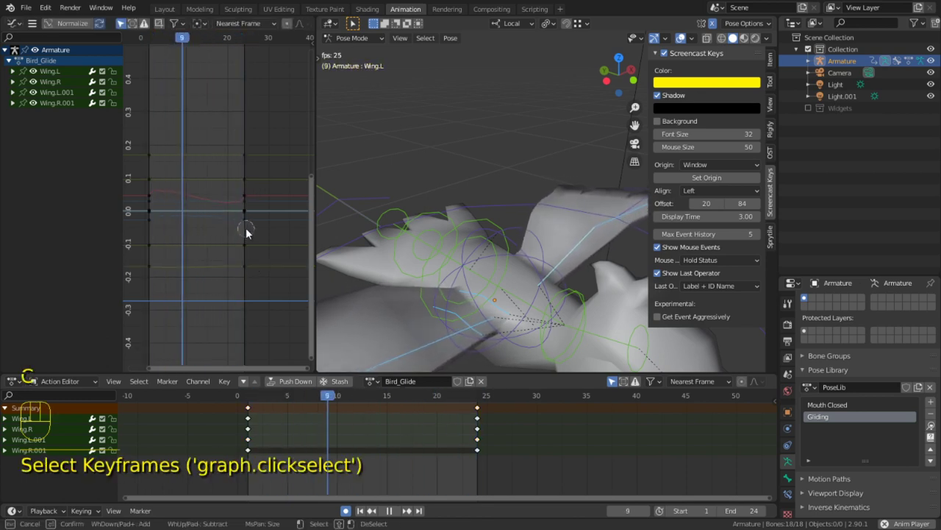
{"action": "left_click_drag", "start_coordinate": [245, 228], "coordinate": [145, 224]}
{"action": "right_click", "coordinate": [145, 223]}
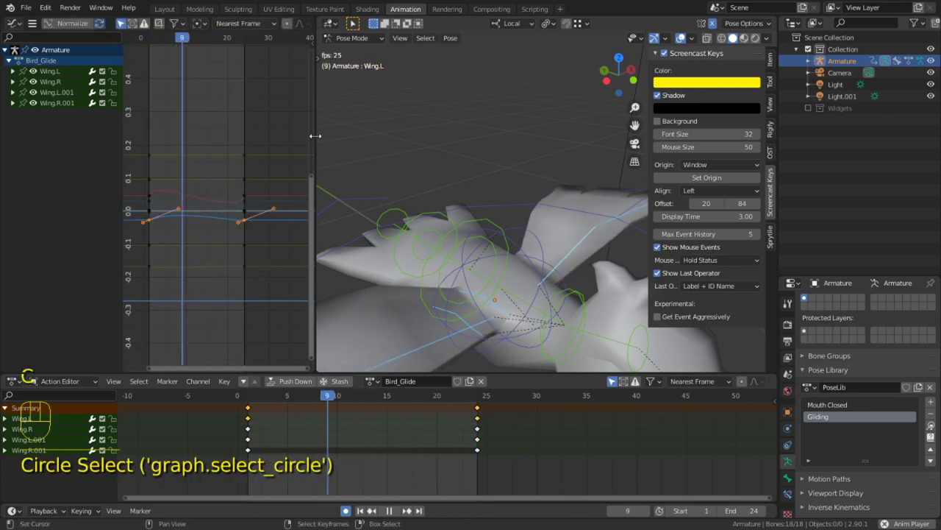
{"action": "key", "text": "s"}
{"action": "key", "text": "y"}
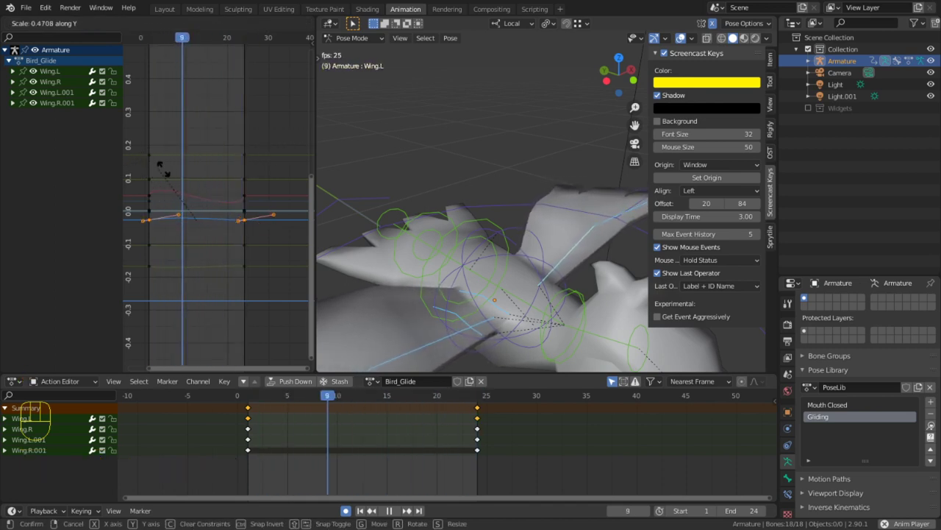
{"action": "left_click", "coordinate": [235, 168]}
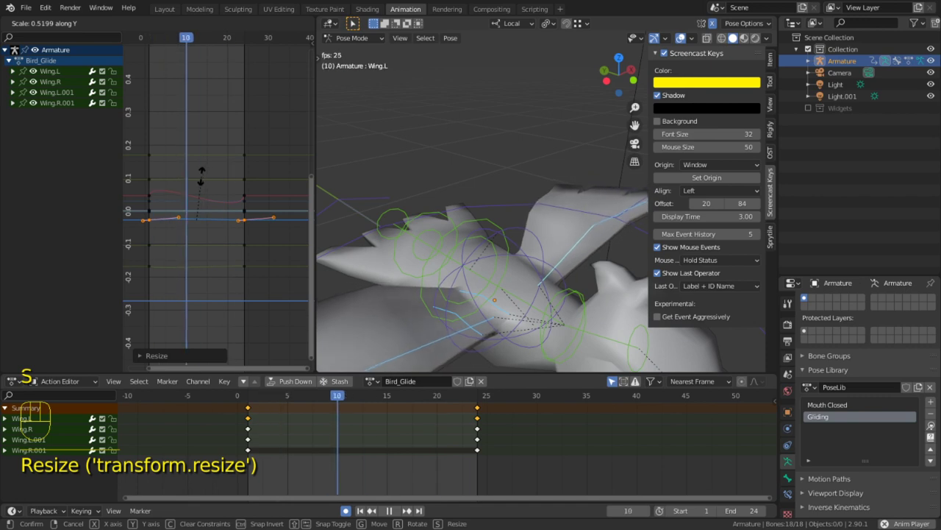
Reselect the red curves' end keyframes in the enlarged graph and, with the pivot at Individual Centers, scale their handles along Y to about 0.54
{"action": "key", "text": "ctrl+space"}
{"action": "left_click", "coordinate": [245, 194], "text": "ctrl"}
{"action": "scroll", "coordinate": [453, 230], "scroll_direction": "up", "scroll_amount": 1}
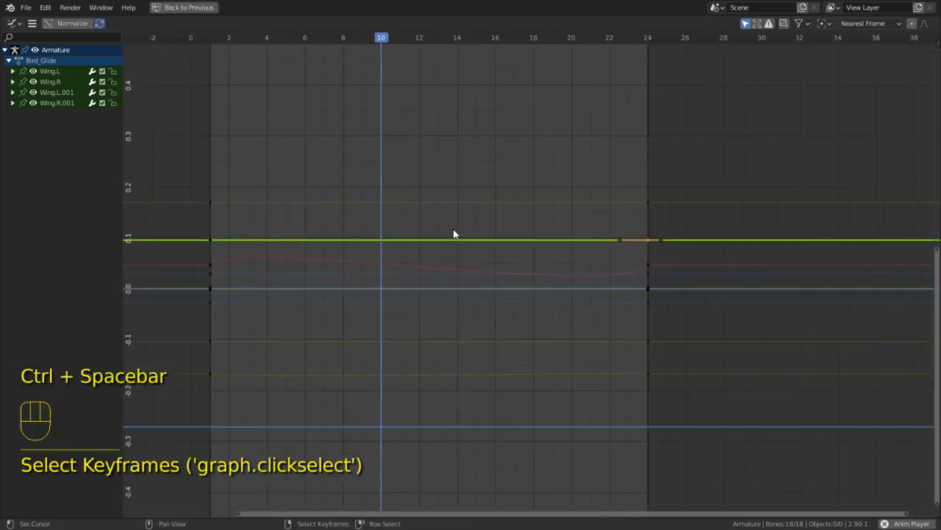
{"action": "key", "text": "c"}
{"action": "left_click", "coordinate": [654, 262]}
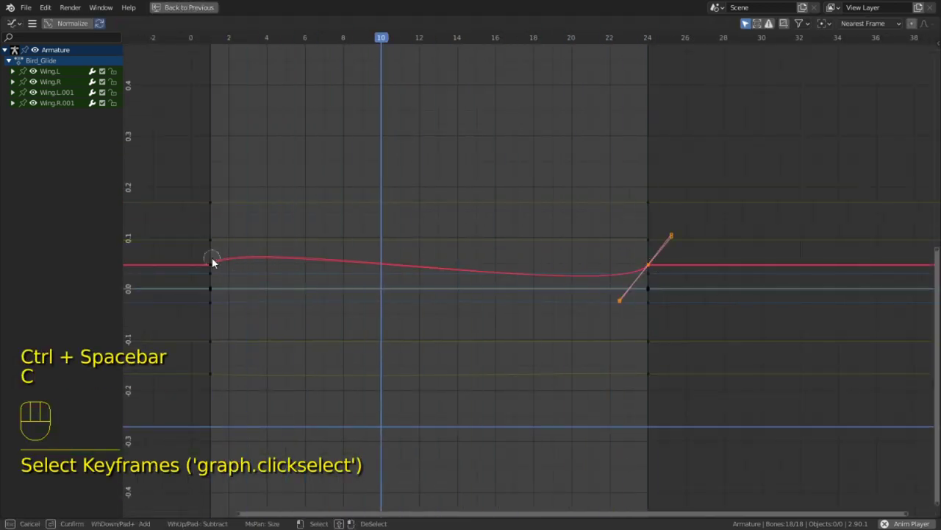
{"action": "left_click", "coordinate": [212, 259]}
{"action": "right_click", "coordinate": [215, 259]}
{"action": "key", "text": "s"}
{"action": "right_click", "coordinate": [504, 151]}
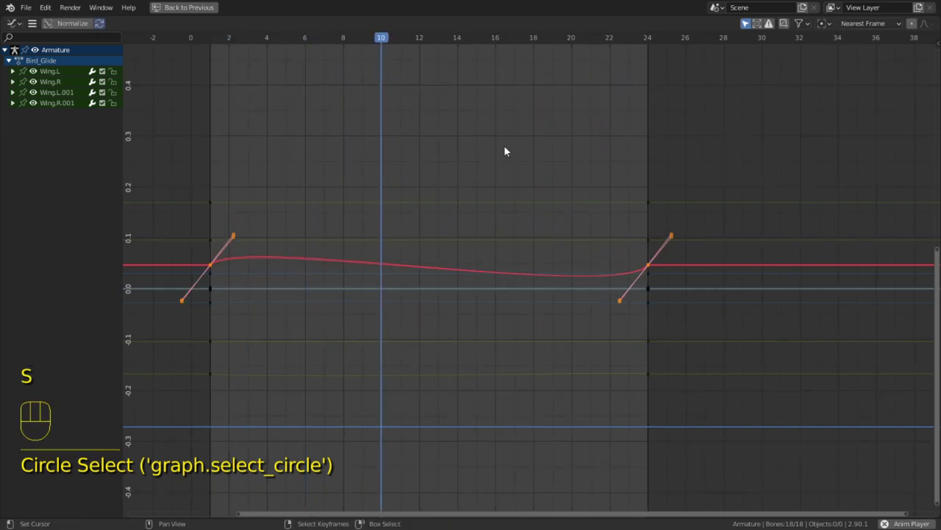
{"action": "left_click", "coordinate": [824, 24]}
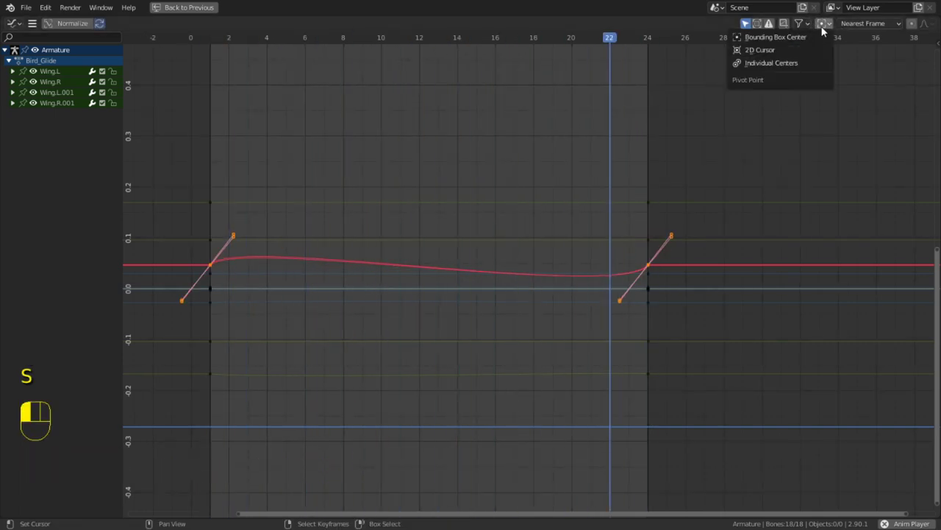
{"action": "left_click", "coordinate": [771, 63]}
{"action": "key", "text": "s"}
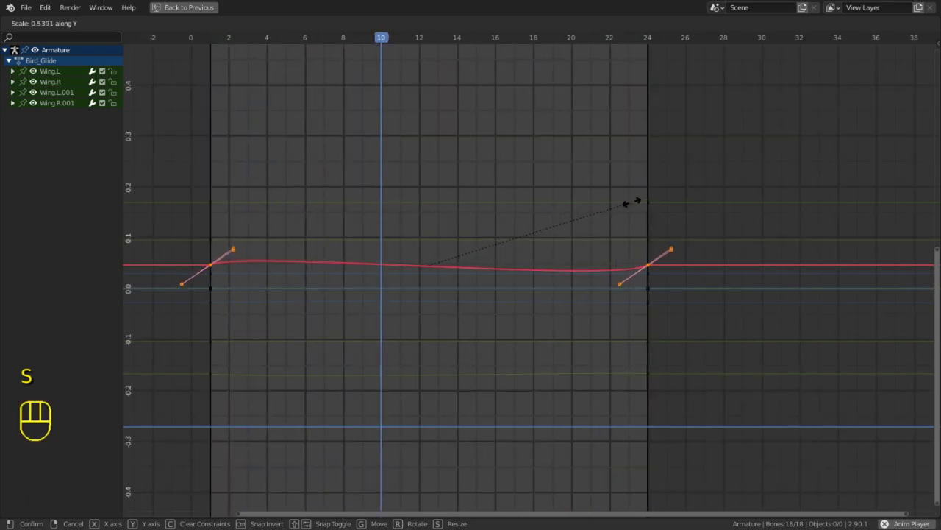
{"action": "left_click", "coordinate": [631, 203]}
{"action": "key", "text": "ctrl+space"}
Put the armature in Object Mode in the maximized 3D view and examine the looping glide from the front and the side
{"action": "key", "text": "Tab"}
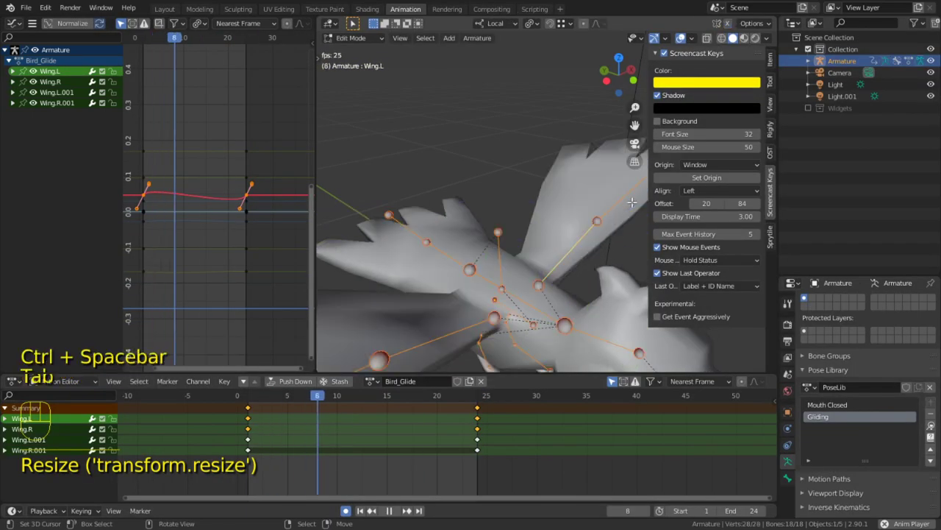
{"action": "key", "text": "Tab"}
{"action": "key", "text": "ctrl+space"}
{"action": "middle_click_drag", "start_coordinate": [603, 203], "coordinate": [522, 162], "text": "ctrl"}
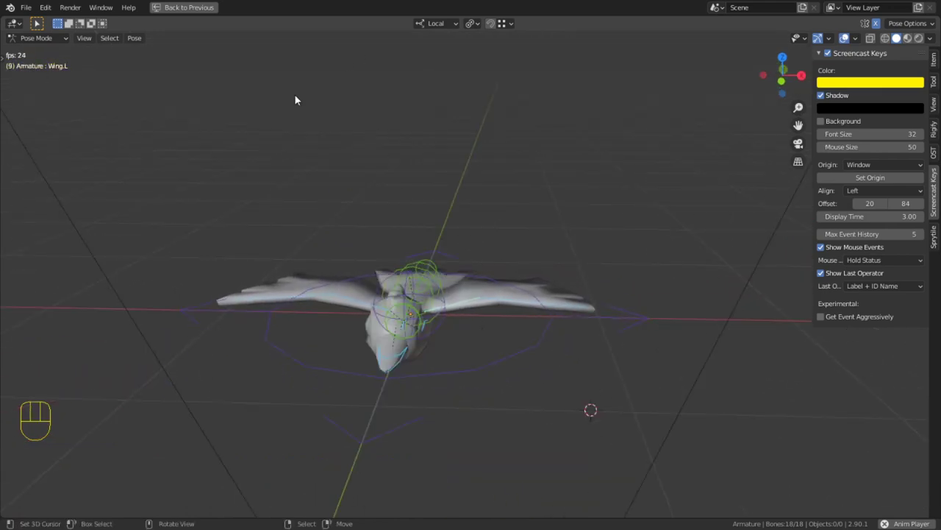
{"action": "left_click_drag", "start_coordinate": [42, 37], "coordinate": [46, 52]}
{"action": "left_click", "coordinate": [44, 51]}
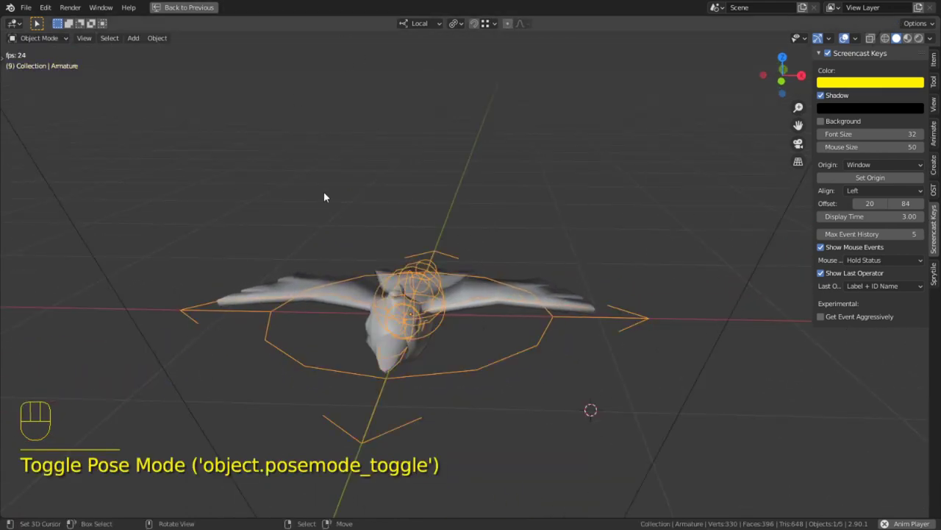
{"action": "middle_click_drag", "start_coordinate": [323, 193], "coordinate": [329, 170]}
{"action": "scroll", "coordinate": [429, 239], "scroll_direction": "up", "scroll_amount": 4}
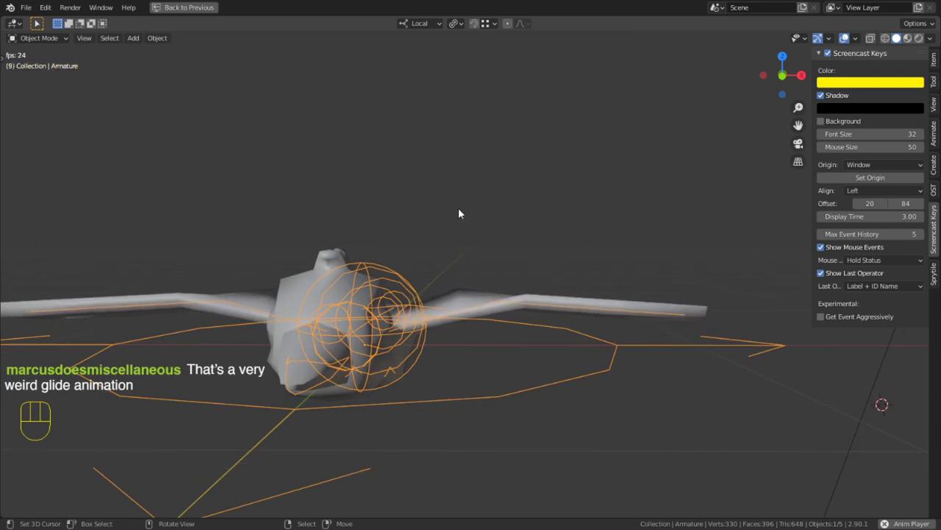
{"action": "middle_click_drag", "start_coordinate": [579, 247], "coordinate": [519, 228]}
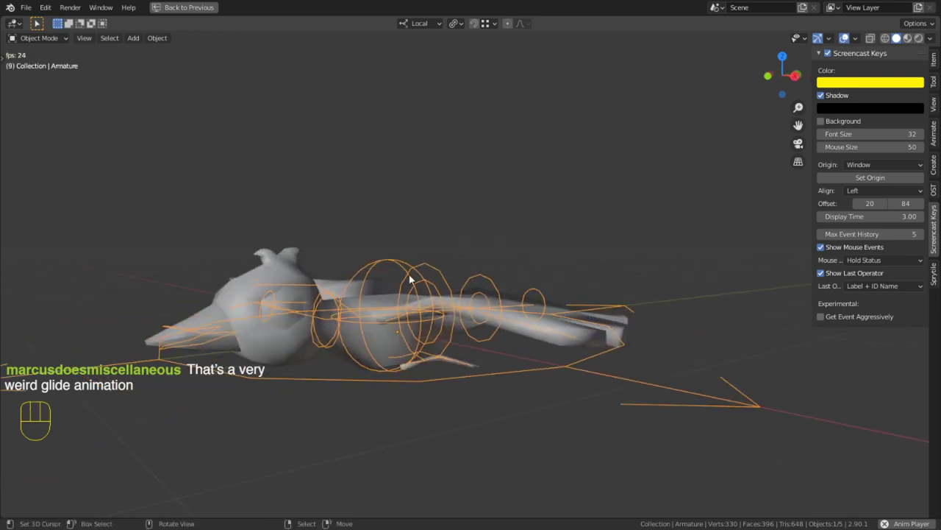
Examine the looping glide with the viewport overlays hidden, restore the multi-editor layout, and scrub through the Bird_Glide frames to frame 8
{"action": "left_click", "coordinate": [844, 39]}
{"action": "middle_click_drag", "start_coordinate": [535, 139], "coordinate": [563, 197]}
{"action": "middle_click", "coordinate": [343, 290], "text": "alt"}
{"action": "left_click", "coordinate": [846, 39]}
{"action": "middle_click_drag", "start_coordinate": [528, 264], "coordinate": [494, 339]}
{"action": "key", "text": "ctrl+space"}
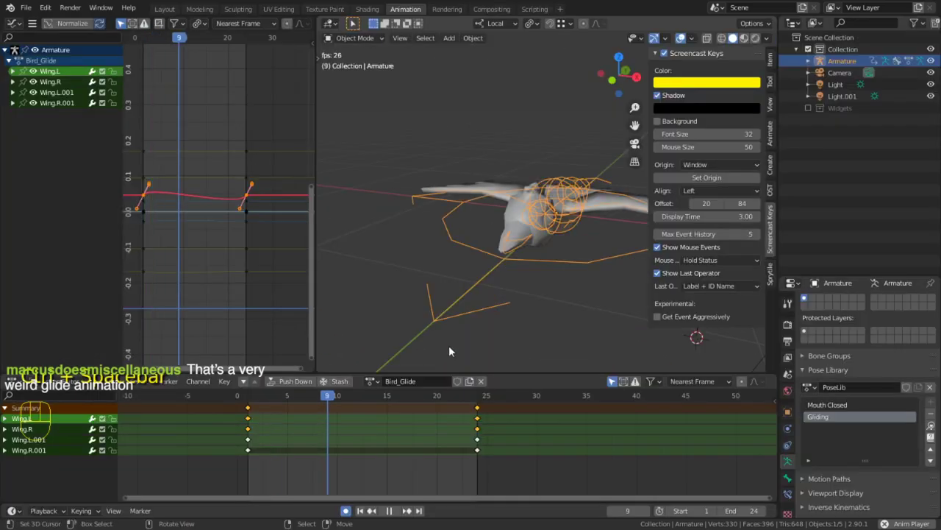
{"action": "left_click_drag", "start_coordinate": [349, 438], "coordinate": [478, 425]}
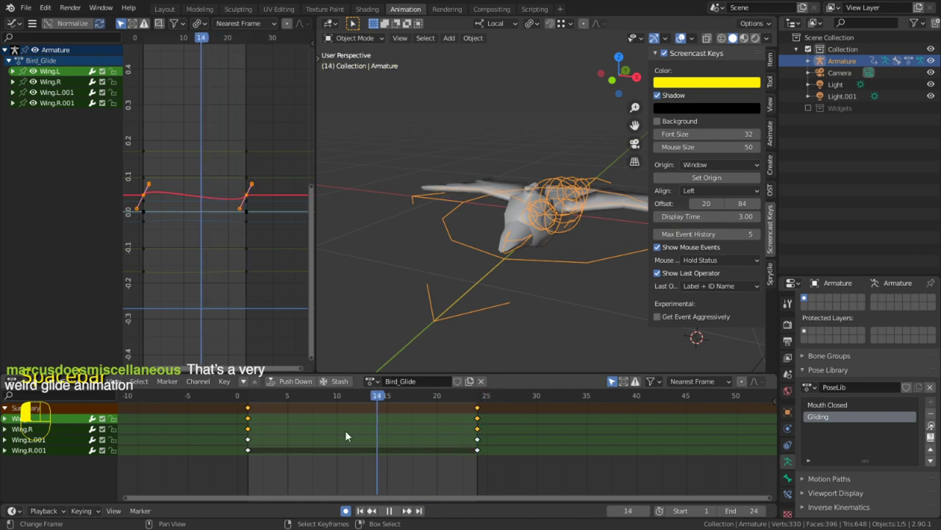
{"action": "left_click_drag", "start_coordinate": [345, 430], "coordinate": [314, 432]}
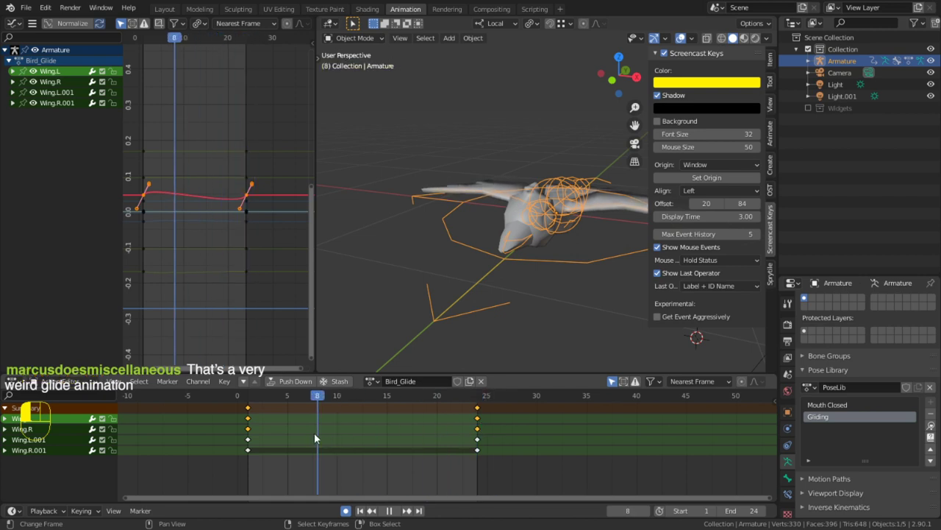
{"action": "left_click_drag", "start_coordinate": [315, 434], "coordinate": [315, 433]}
Put the armature in Pose Mode and select the RotatorControl bone around the bird's body
{"action": "middle_click_drag", "start_coordinate": [442, 221], "coordinate": [580, 213]}
{"action": "left_click", "coordinate": [554, 216]}
{"action": "key", "text": "ctrl+Tab"}
{"action": "right_click", "coordinate": [554, 228]}
{"action": "right_click", "coordinate": [546, 230]}
{"action": "right_click", "coordinate": [546, 230]}
{"action": "right_click", "coordinate": [533, 231]}
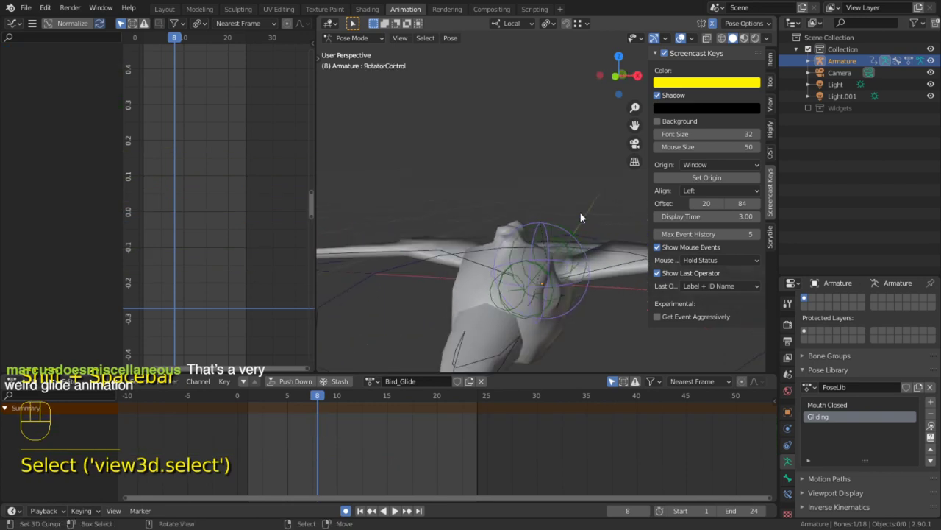
{"action": "key", "text": "r"}
{"action": "key", "text": "x"}
{"action": "right_click", "coordinate": [559, 198]}
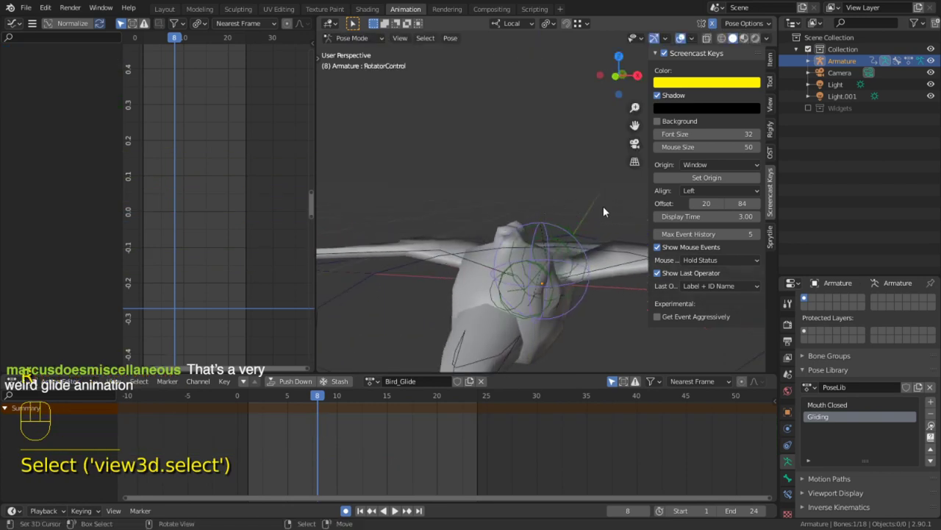
{"action": "key", "text": "r"}
{"action": "key", "text": "z"}
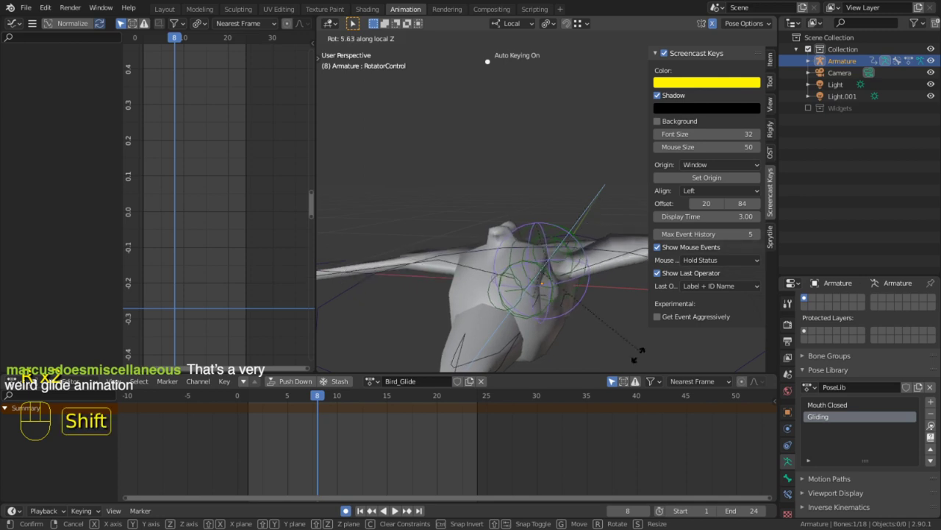
{"action": "right_click", "coordinate": [638, 351]}
Rotate the RotatorControl bone about 3° around its local Z axis at frame 8
{"action": "key", "text": "r"}
{"action": "key", "text": "z"}
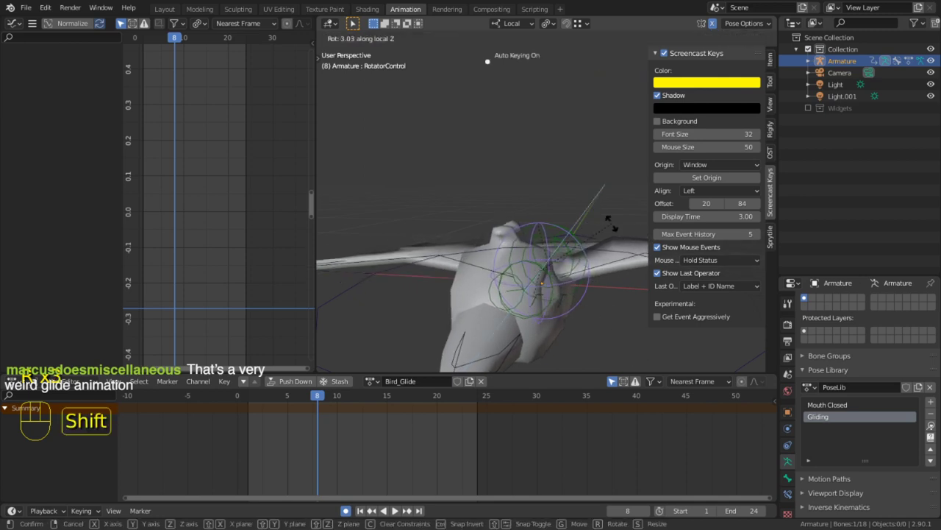
{"action": "left_click", "coordinate": [612, 223], "text": "shift"}
{"action": "key", "text": "Escape"}
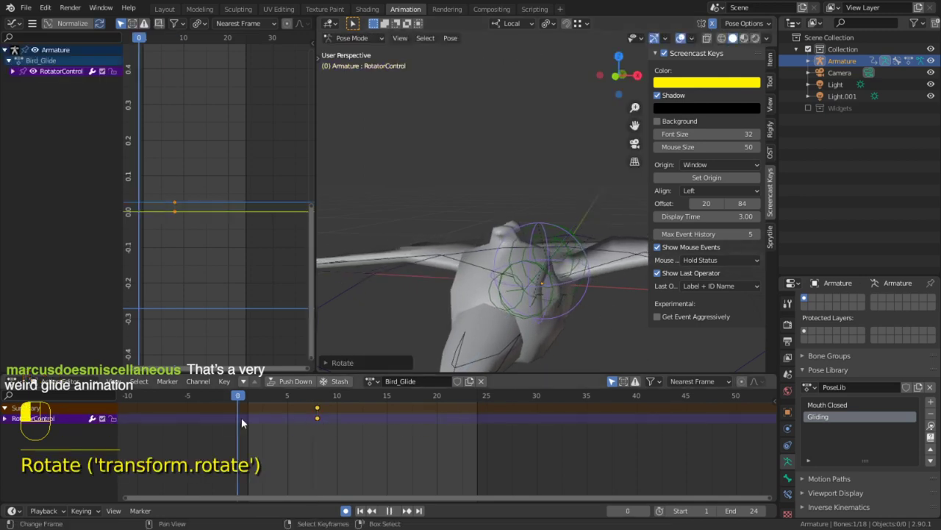
Clear RotatorControl's rotation at frames 0 and 24, and set the current frame to 16
{"action": "key", "text": "alt+r"}
{"action": "key", "text": "alt+r"}
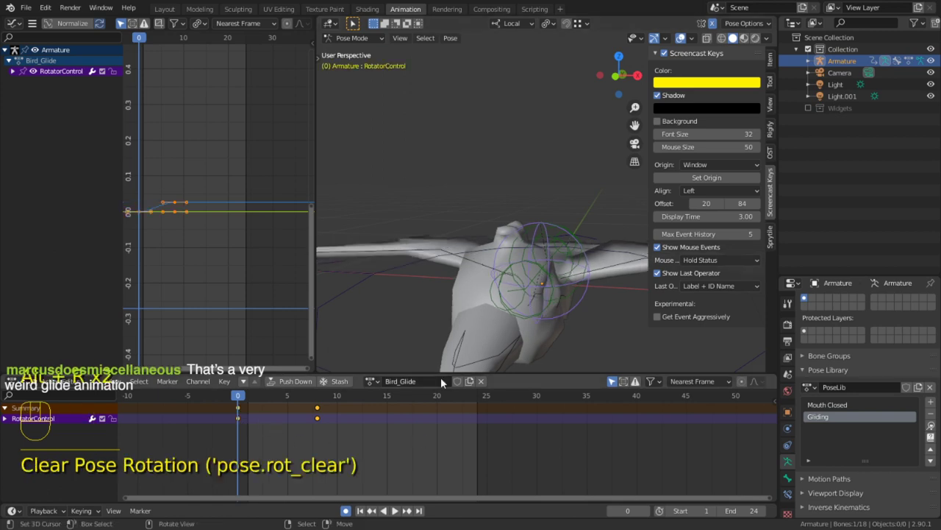
{"action": "left_click", "coordinate": [473, 422]}
{"action": "key", "text": "alt+r"}
{"action": "left_click", "coordinate": [393, 410]}
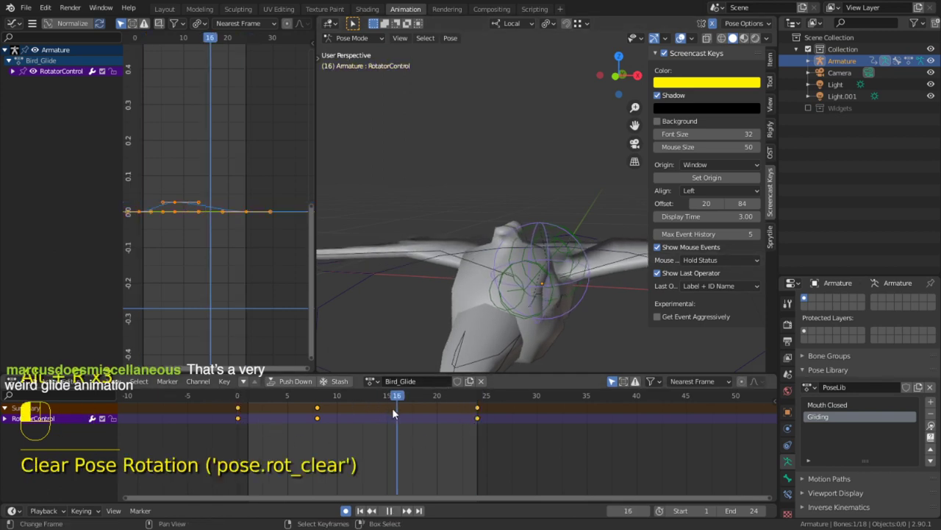
{"action": "key", "text": "r"}
{"action": "key", "text": "x"}
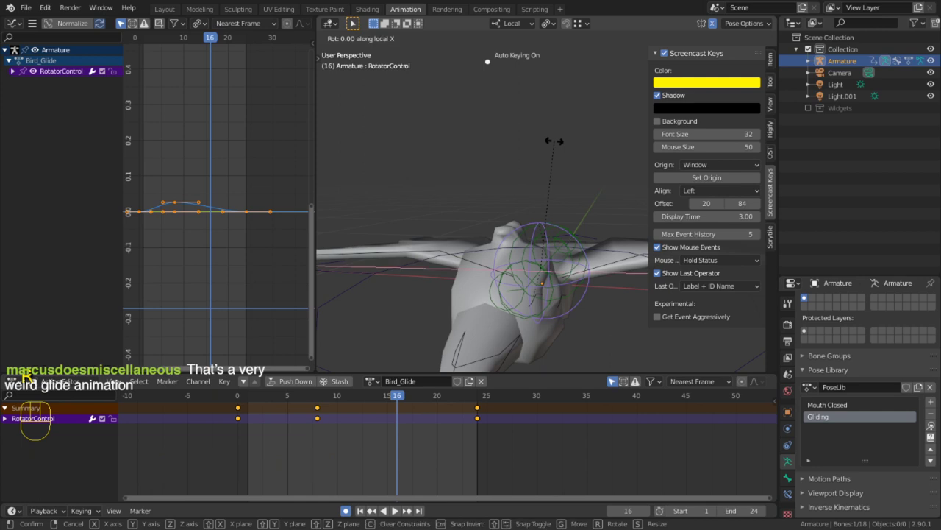
{"action": "left_click", "coordinate": [581, 237]}
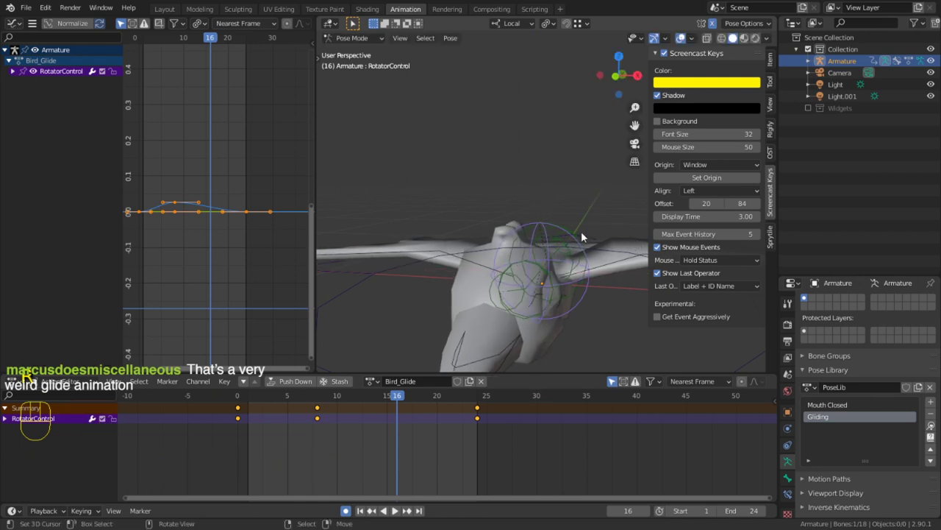
Duplicate RotatorControl's keyframe from frame 8 to frame 16 and show the bone's transform values
{"action": "left_click", "coordinate": [315, 417]}
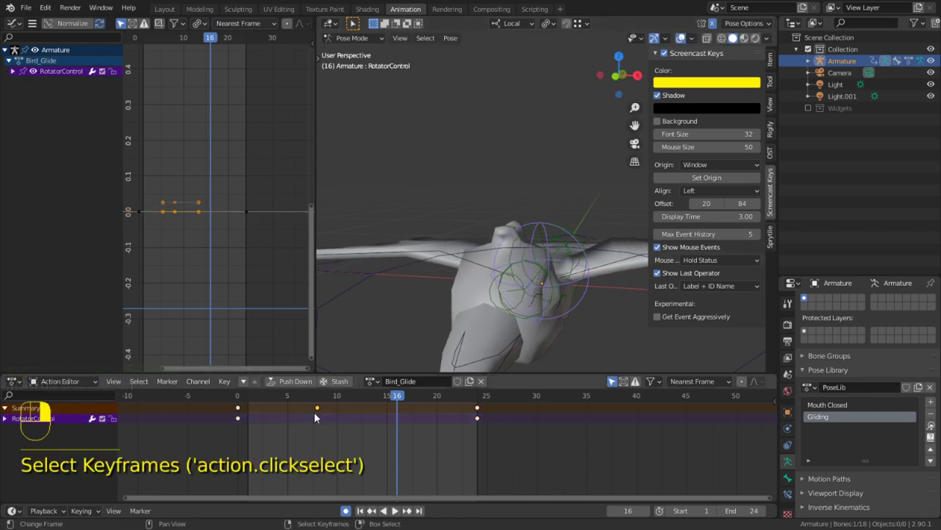
{"action": "key", "text": "shift+d"}
{"action": "left_click", "coordinate": [396, 435]}
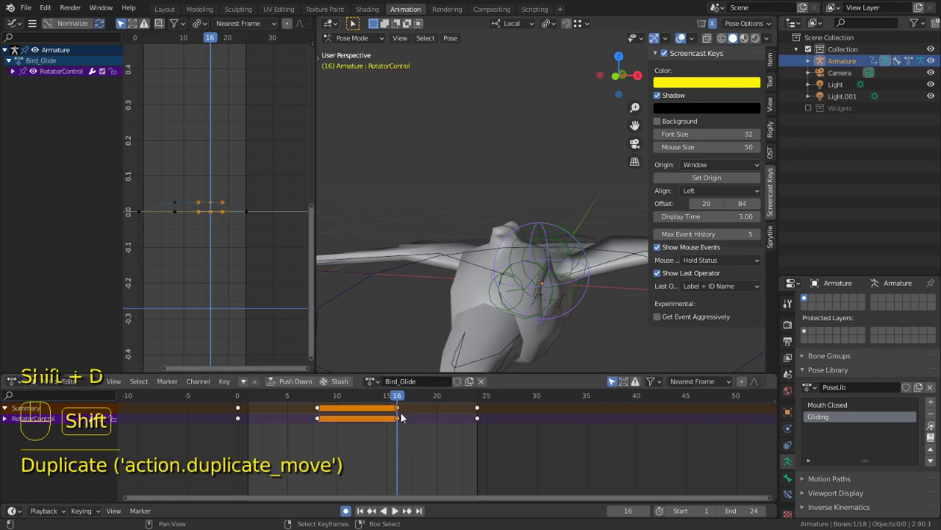
{"action": "key", "text": "n"}
{"action": "key", "text": "n"}
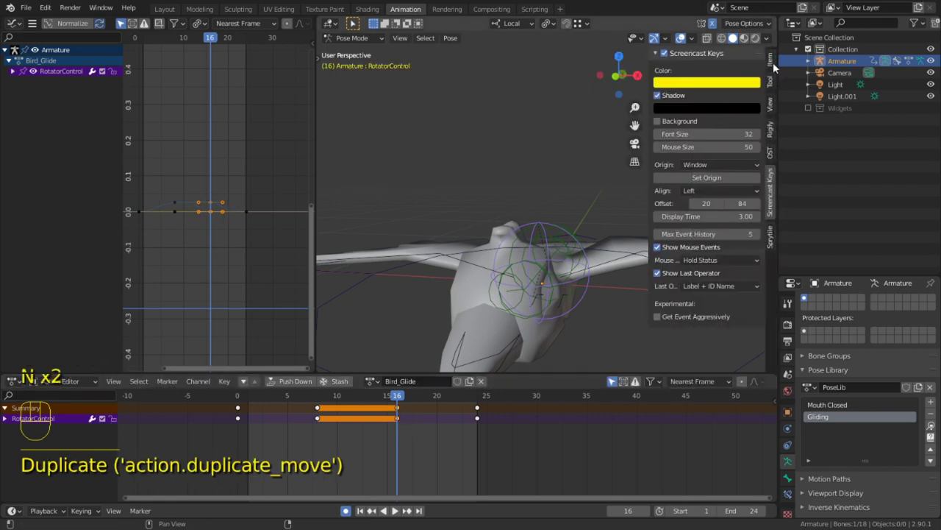
{"action": "left_click", "coordinate": [771, 63]}
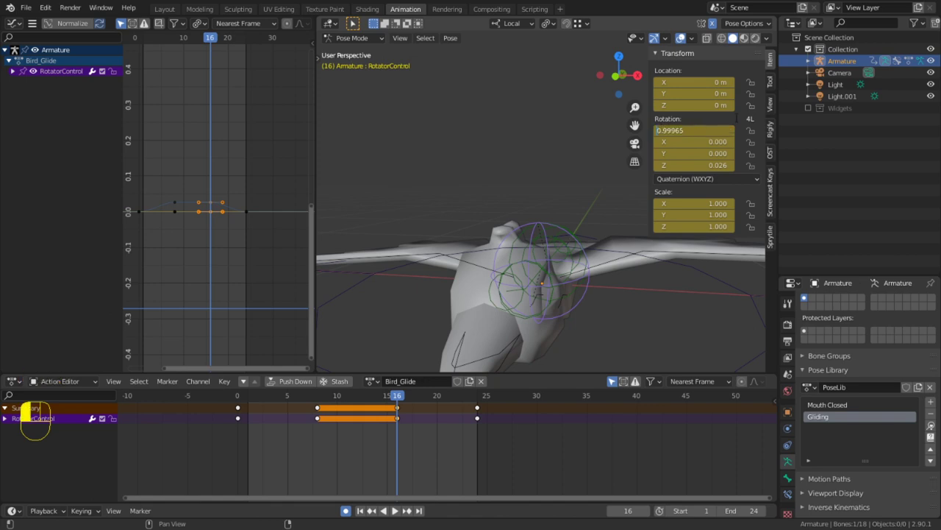
Try a W rotation of -0.99965 on RotatorControl at frame 16, preview it, and restore the positive value
{"action": "key", "text": "Return"}
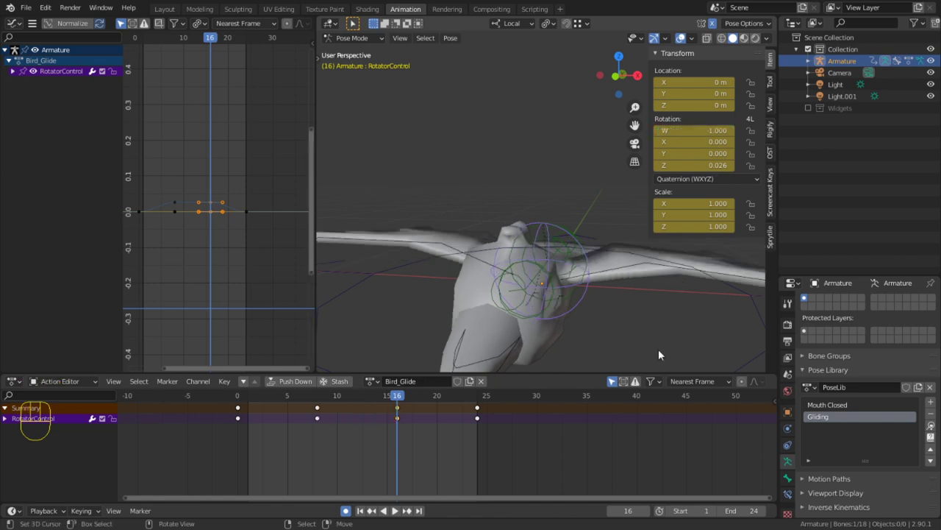
{"action": "key", "text": "space"}
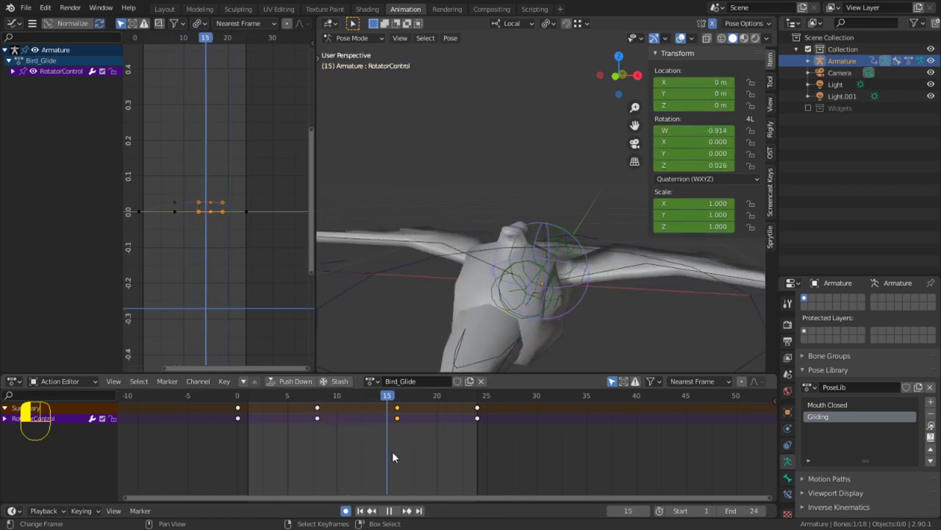
{"action": "key", "text": "space"}
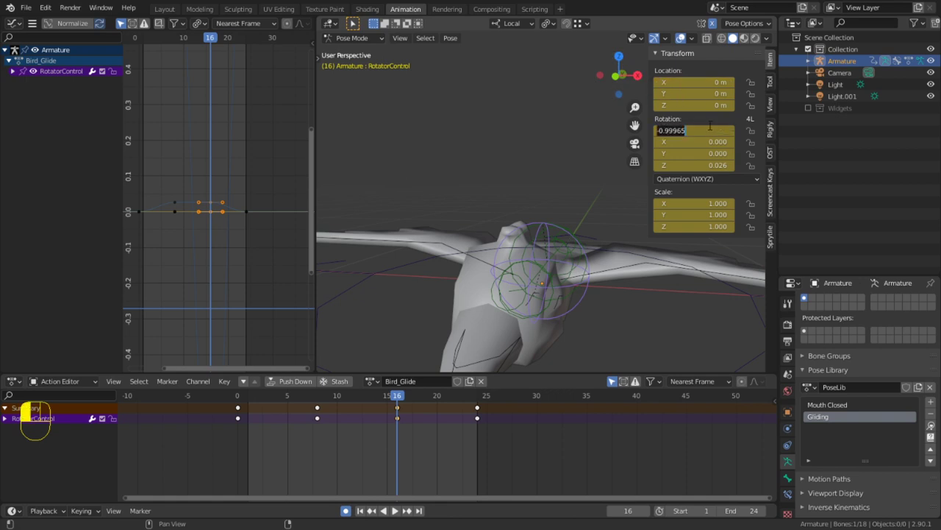
{"action": "type", "text": "-"}
{"action": "key", "text": "Return"}
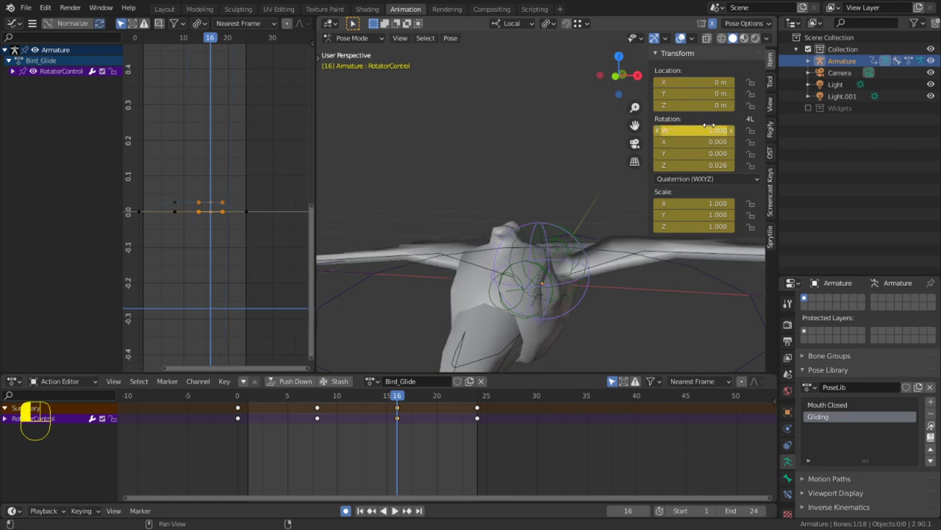
Set RotatorControl's Z rotation to -0.026472 at frame 16 and preview the animation
{"action": "left_click", "coordinate": [707, 165]}
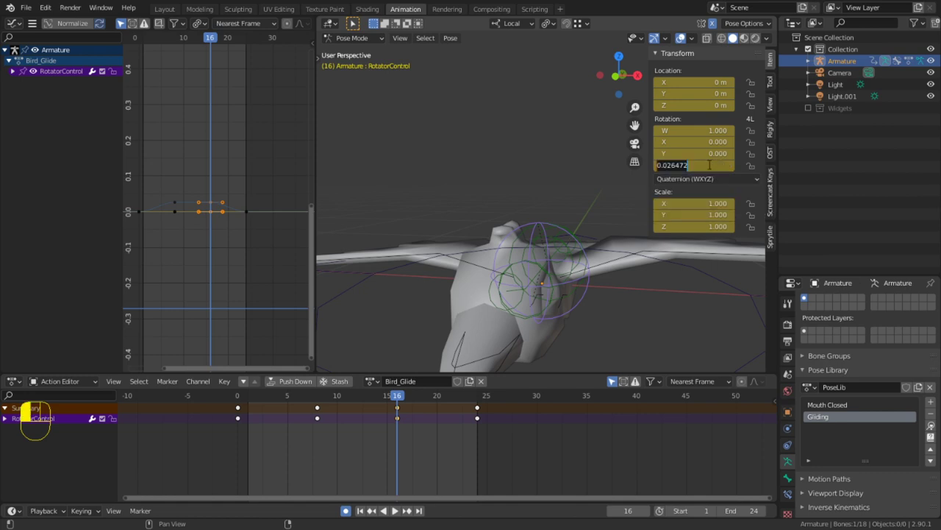
{"action": "key", "text": "Left"}
{"action": "type", "text": "-"}
{"action": "key", "text": "Return"}
{"action": "key", "text": "space"}
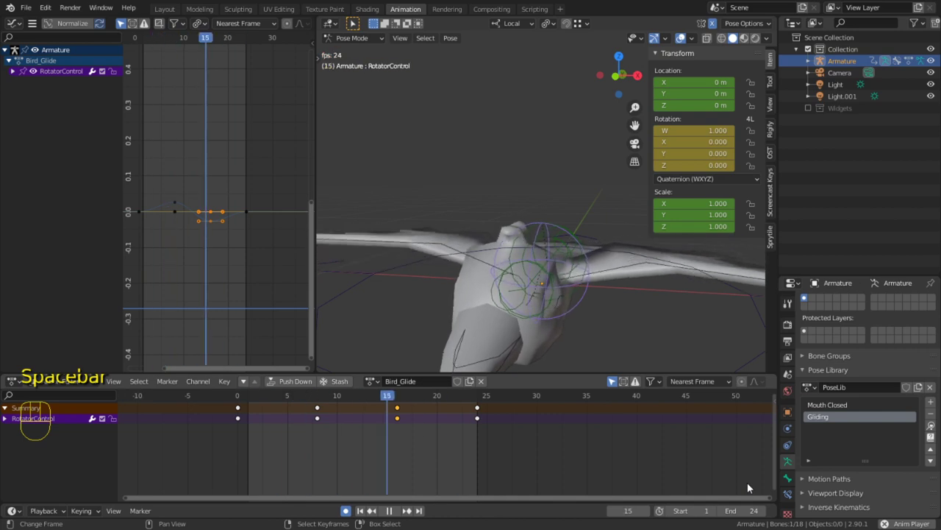
{"action": "key", "text": "space"}
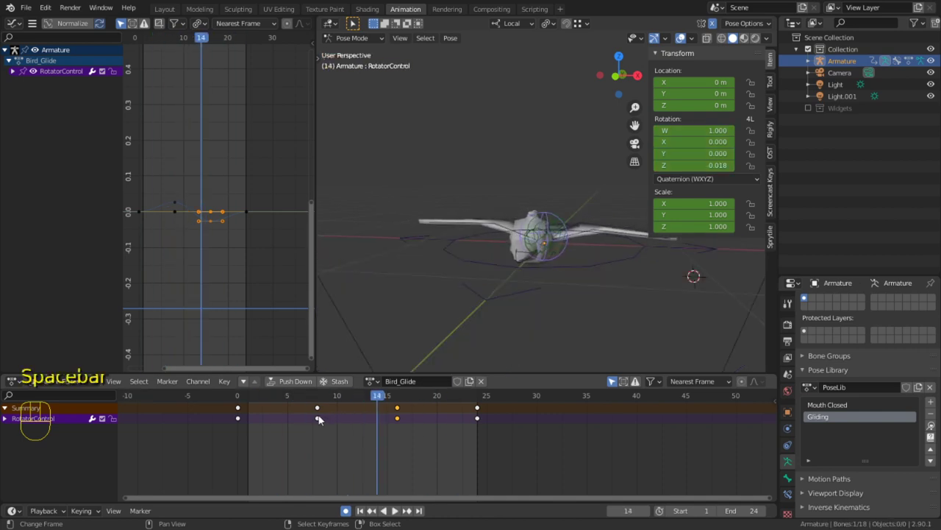
Move RotatorControl's keyframe at frame 8 to frame 0 and the one at frame 16 to frame 12
{"action": "key", "text": "g"}
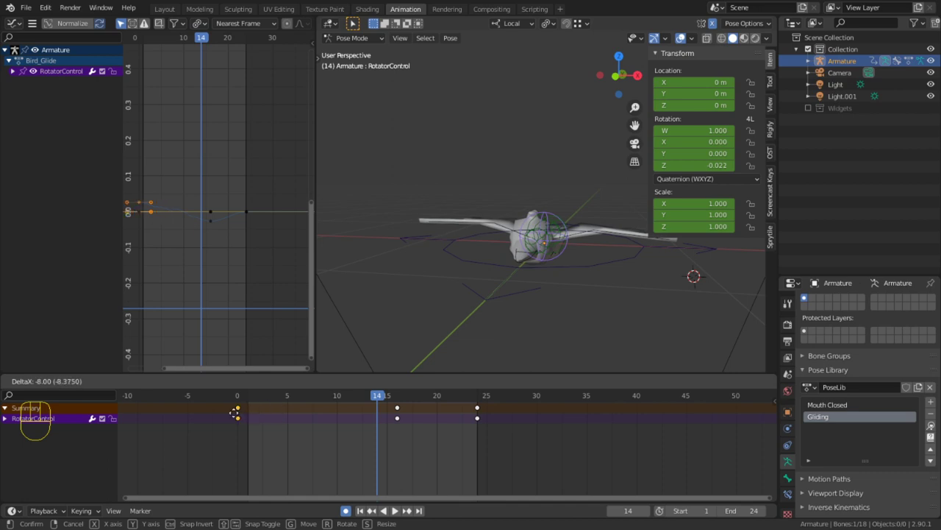
{"action": "left_click", "coordinate": [235, 414]}
{"action": "left_click", "coordinate": [392, 415]}
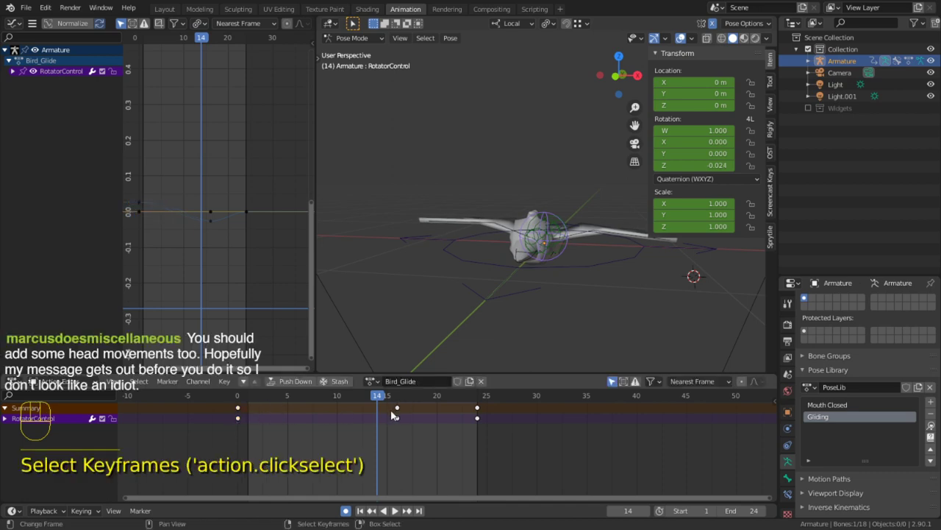
{"action": "key", "text": "g"}
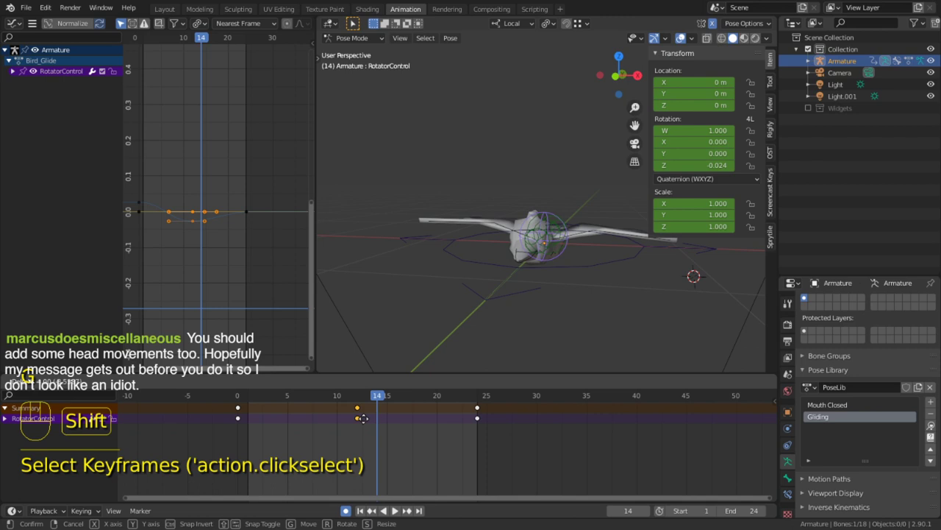
{"action": "left_click", "coordinate": [368, 418]}
{"action": "key", "text": "space"}
{"action": "left_click", "coordinate": [369, 418]}
{"action": "key", "text": "g"}
{"action": "left_click", "coordinate": [359, 417]}
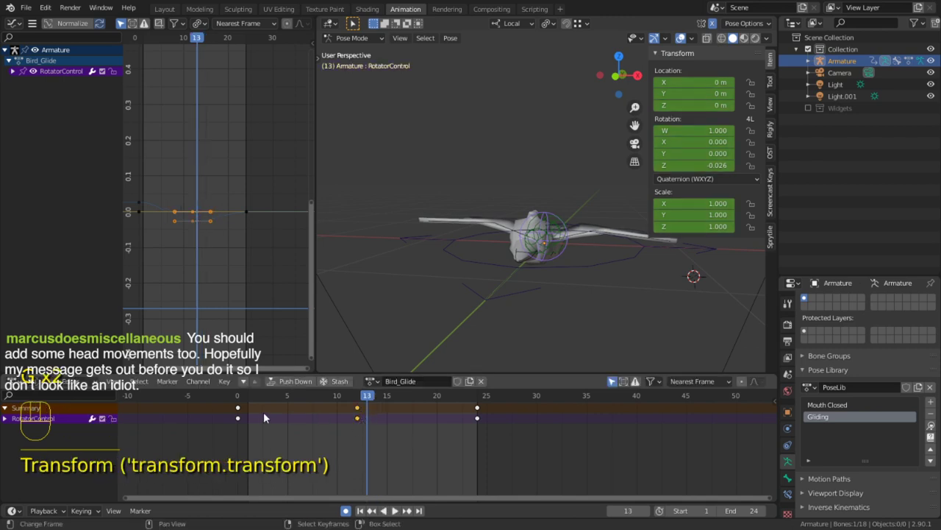
Duplicate RotatorControl's frame 0 keyframe to frame 24 and preview the looping body roll from several angles
{"action": "left_click", "coordinate": [238, 417]}
{"action": "key", "text": "shift+d"}
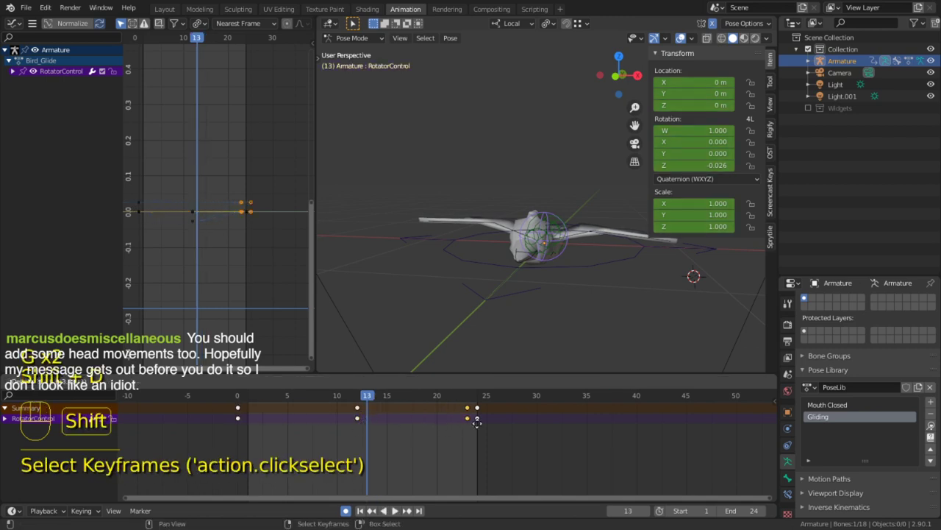
{"action": "left_click", "coordinate": [485, 425]}
{"action": "left_click_drag", "start_coordinate": [265, 432], "coordinate": [222, 431]}
{"action": "key", "text": "space"}
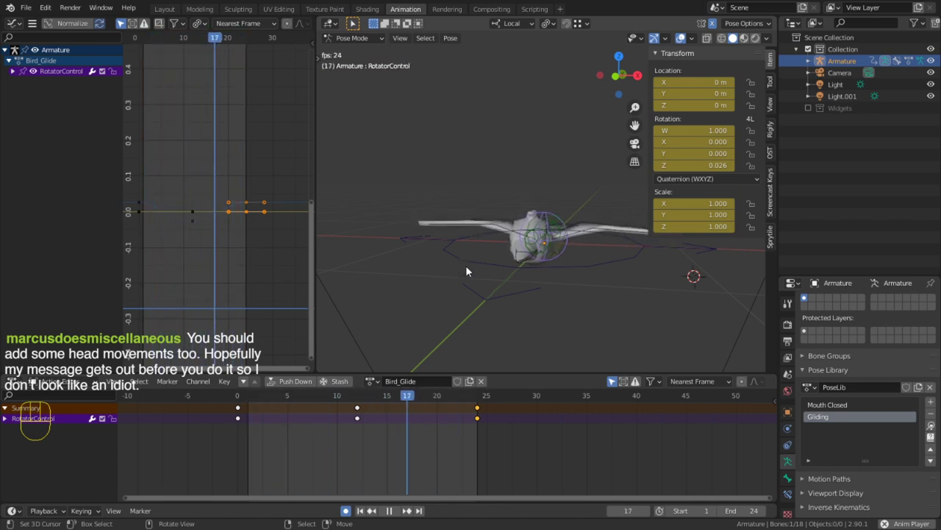
{"action": "middle_click_drag", "start_coordinate": [569, 269], "coordinate": [506, 322]}
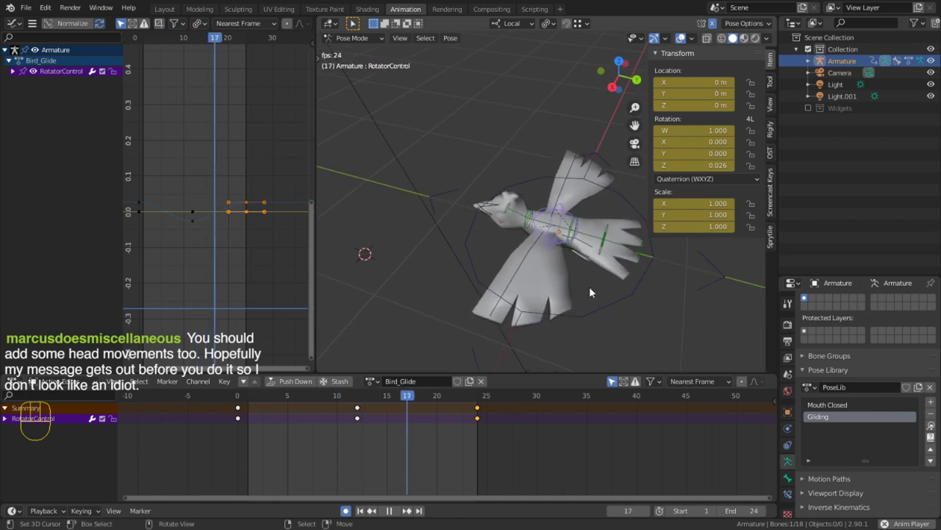
{"action": "middle_click_drag", "start_coordinate": [392, 286], "coordinate": [516, 272]}
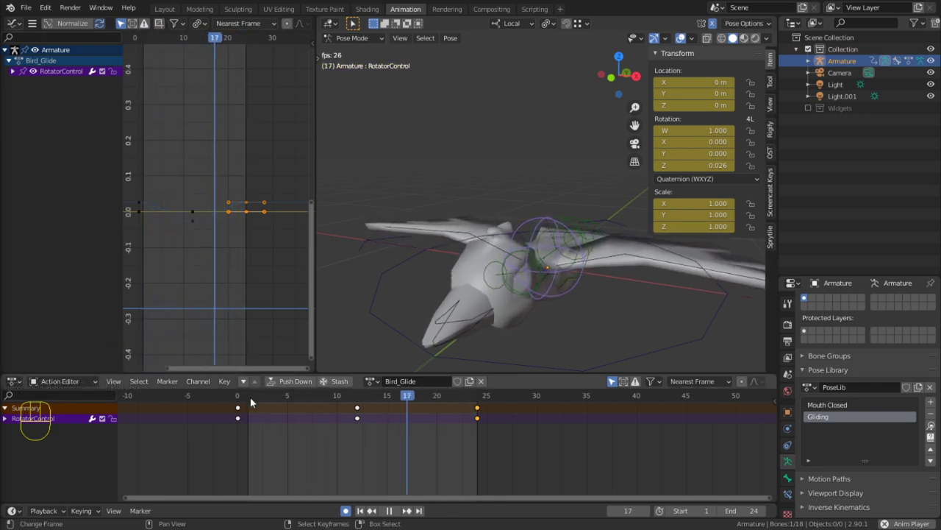
{"action": "middle_click_drag", "start_coordinate": [586, 330], "coordinate": [549, 324]}
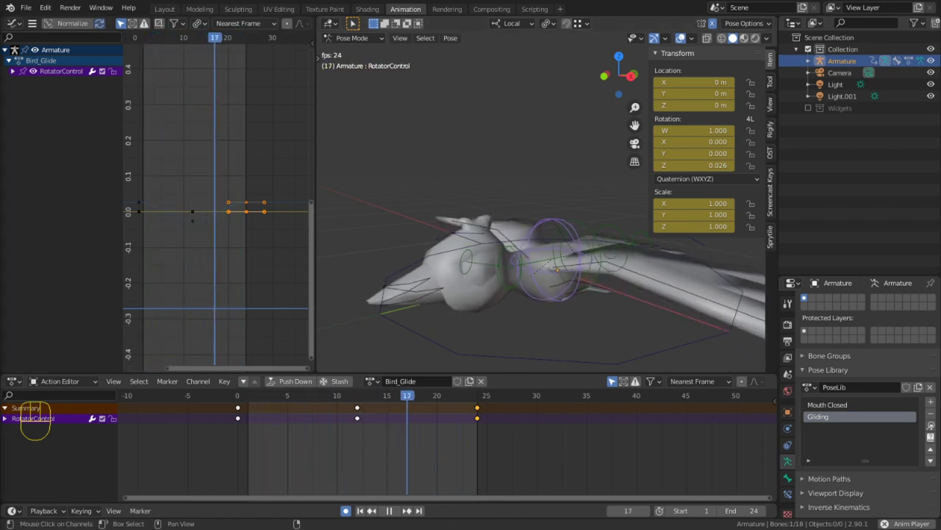
{"action": "middle_click_drag", "start_coordinate": [397, 241], "coordinate": [482, 241]}
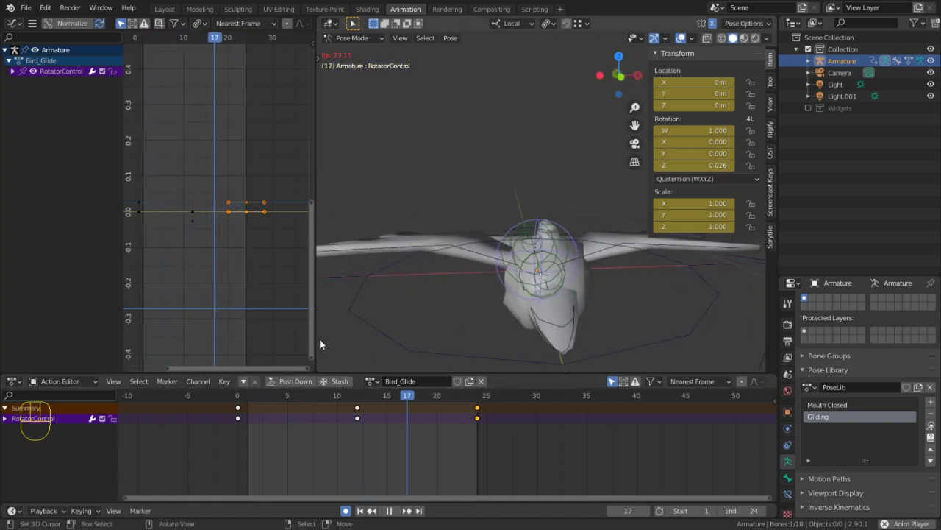
Select the keys at frames 0, 12 and 24 on RotatorControl's Z rotation curve in the graph
{"action": "left_click", "coordinate": [194, 226]}
{"action": "right_click", "coordinate": [194, 219]}
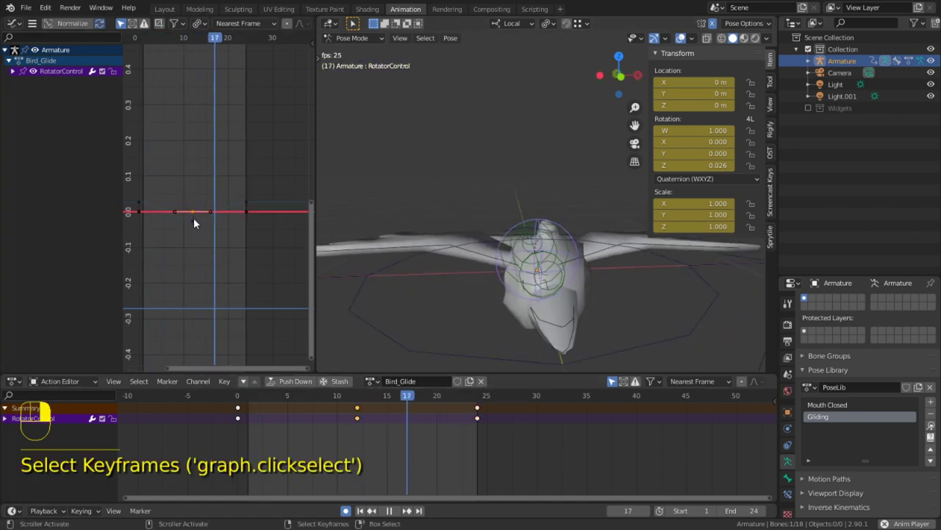
{"action": "right_click", "coordinate": [194, 220]}
{"action": "right_click", "coordinate": [241, 197], "text": "shift"}
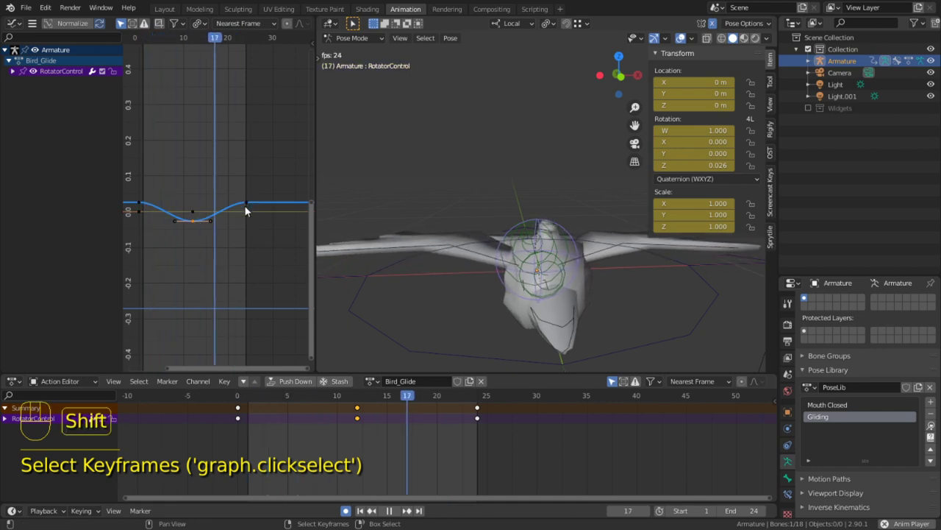
{"action": "right_click", "coordinate": [246, 202], "text": "shift"}
{"action": "right_click", "coordinate": [140, 203], "text": "shift"}
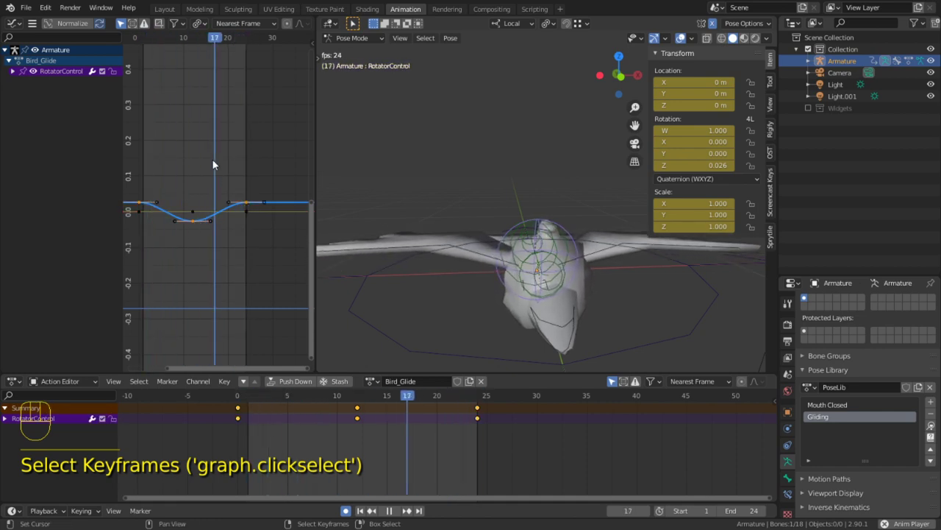
{"action": "key", "text": "ctrl+space"}
{"action": "key", "text": "ctrl+space"}
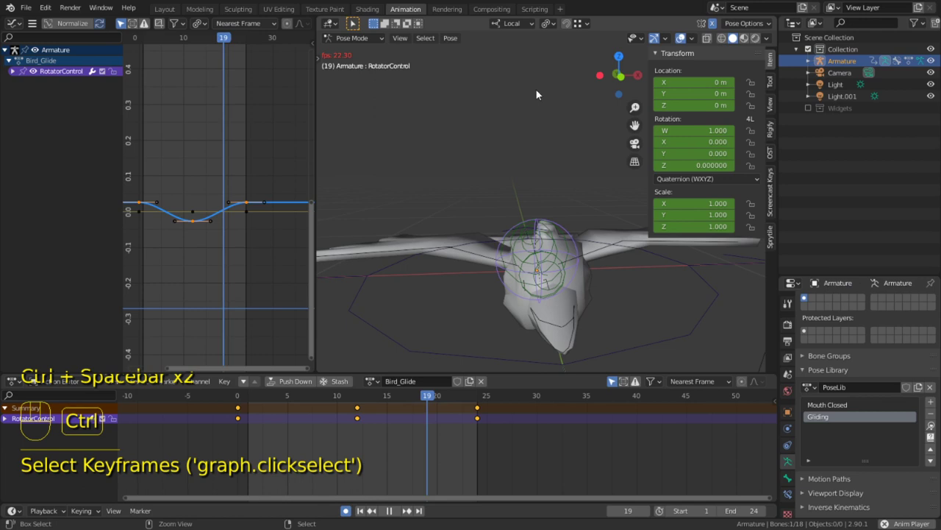
Set the graph pivot to Bounding Box Center and scale the selected keys vertically so the Z rotation peaks at about 0.008
{"action": "left_click", "coordinate": [198, 23]}
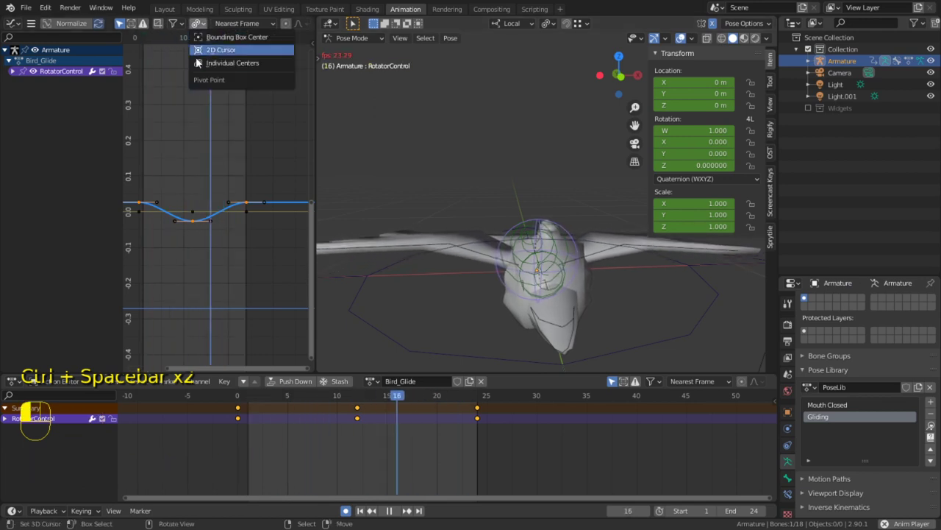
{"action": "left_click", "coordinate": [228, 49]}
{"action": "key", "text": "s"}
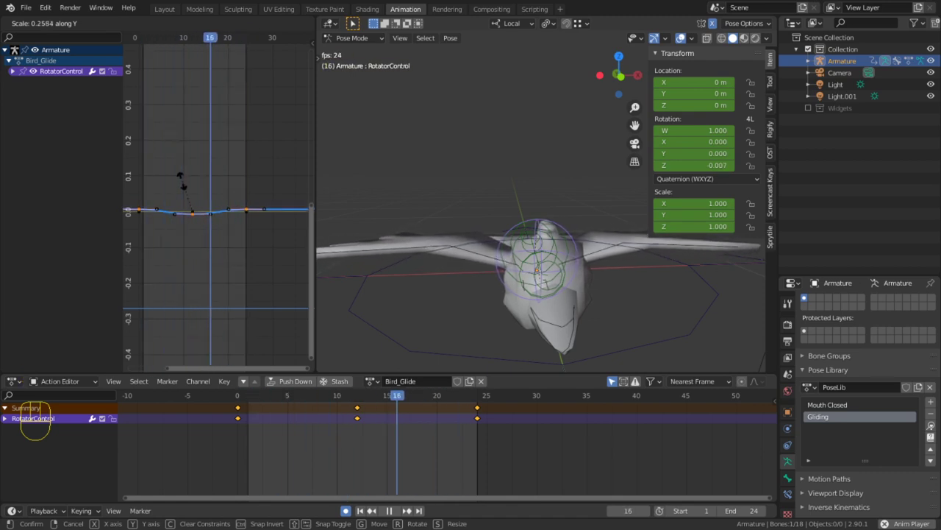
{"action": "left_click", "coordinate": [219, 174]}
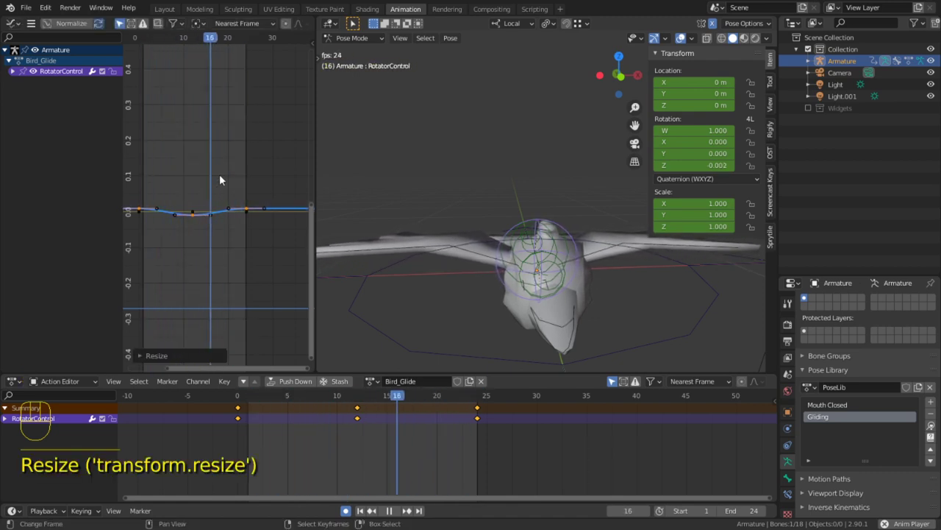
{"action": "key", "text": "s"}
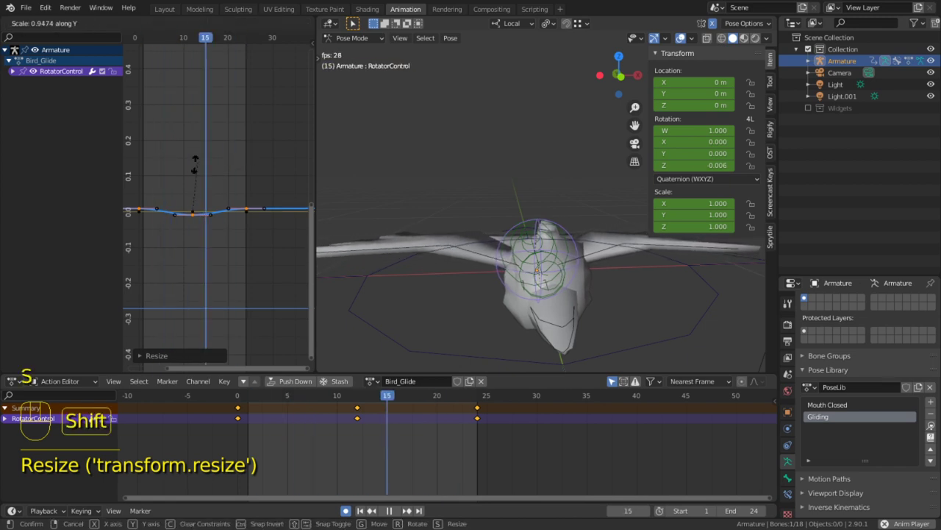
{"action": "left_click", "coordinate": [146, 229]}
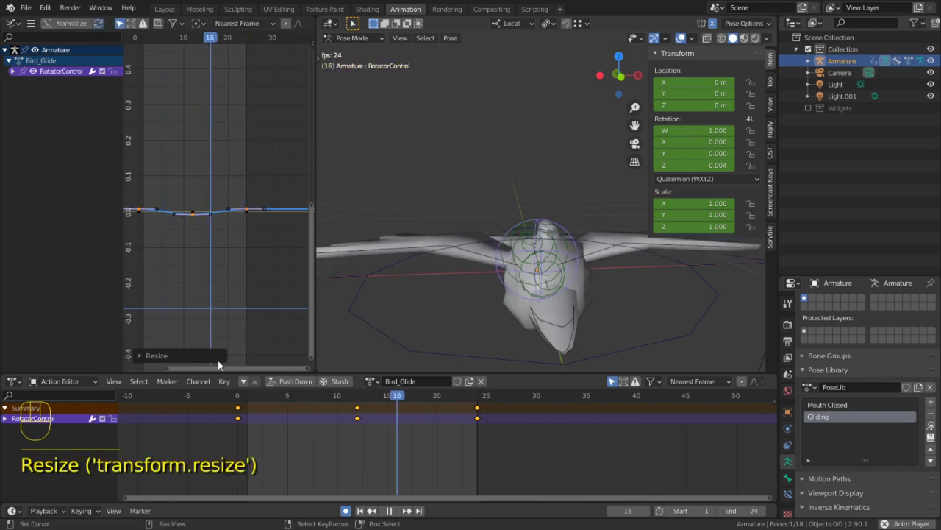
Examine the reduced body roll in a maximized viewport, including the front view, and stop the playback
{"action": "key", "text": "Tab"}
{"action": "key", "text": "Tab"}
{"action": "key", "text": "ctrl+space"}
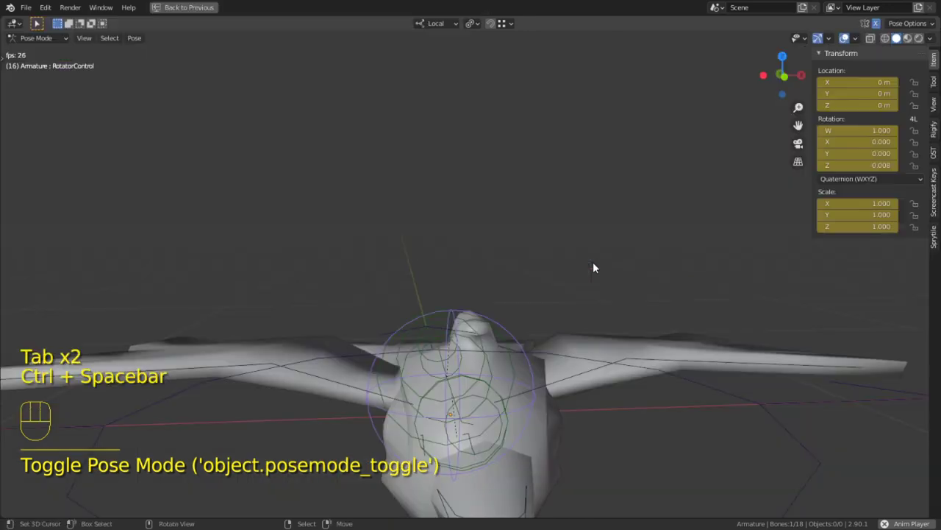
{"action": "middle_click_drag", "start_coordinate": [577, 316], "coordinate": [537, 330]}
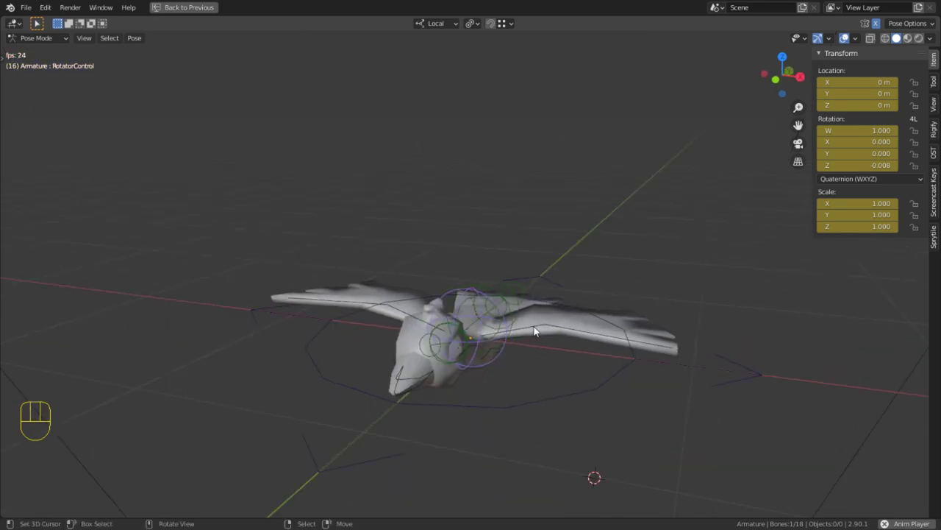
{"action": "key", "text": "KP_1"}
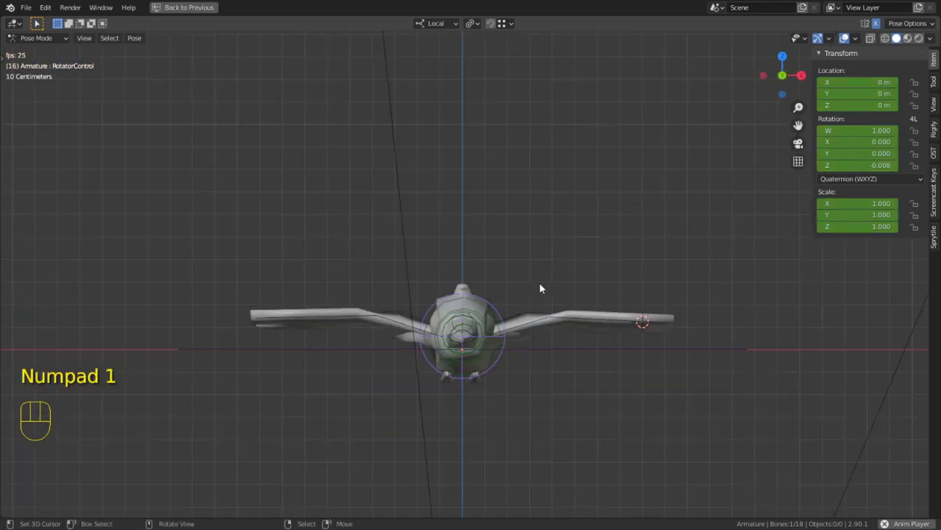
{"action": "scroll", "coordinate": [539, 289], "scroll_direction": "up", "scroll_amount": 5}
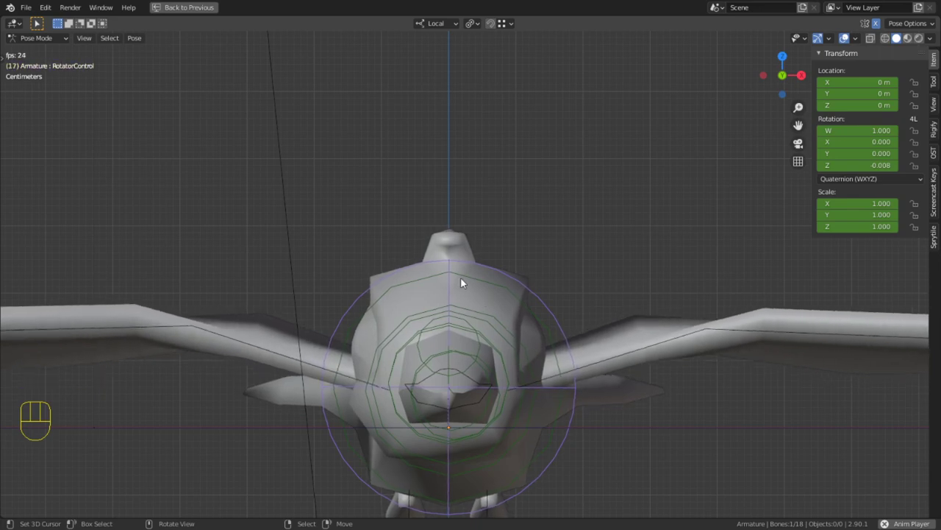
{"action": "key", "text": "ctrl+space"}
{"action": "key", "text": "space"}
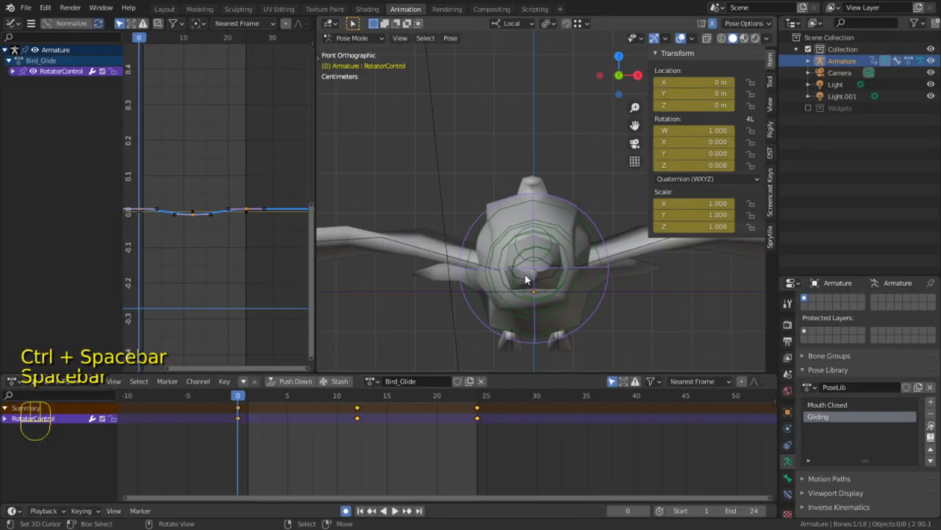
Select the Head bone and insert a Rotation keyframe for it at frame 0
{"action": "left_click", "coordinate": [565, 214]}
{"action": "middle_click_drag", "start_coordinate": [565, 214], "coordinate": [437, 257]}
{"action": "left_click", "coordinate": [401, 254]}
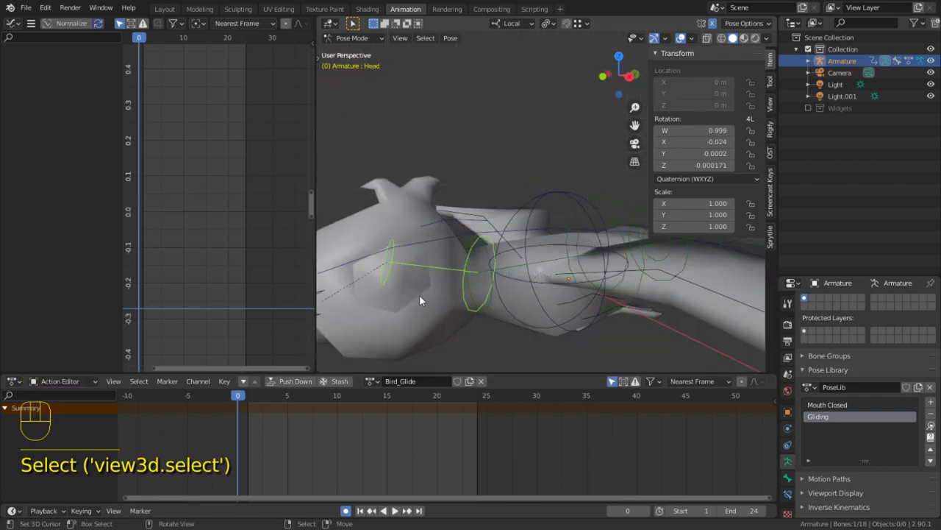
{"action": "key", "text": "KP_1"}
{"action": "scroll", "coordinate": [419, 294], "scroll_direction": "up", "scroll_amount": 4}
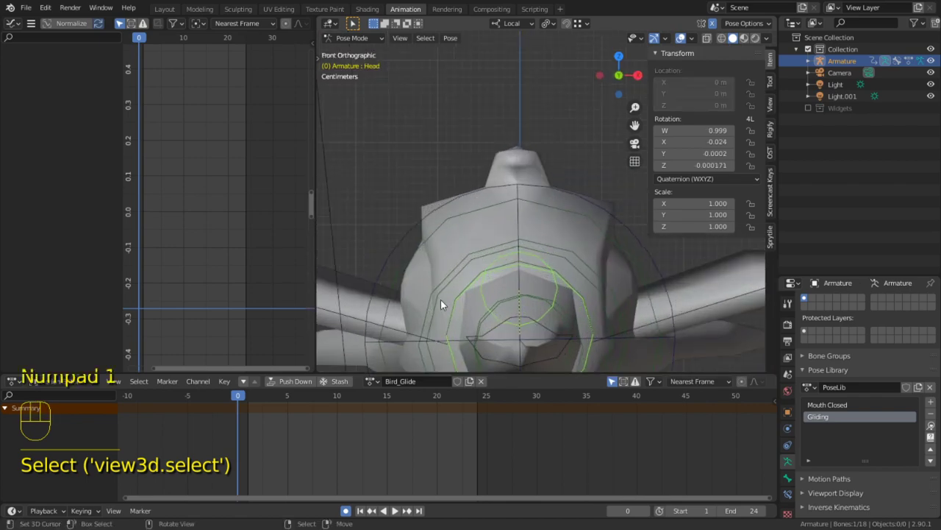
{"action": "middle_click_drag", "start_coordinate": [514, 288], "coordinate": [514, 252], "text": "shift"}
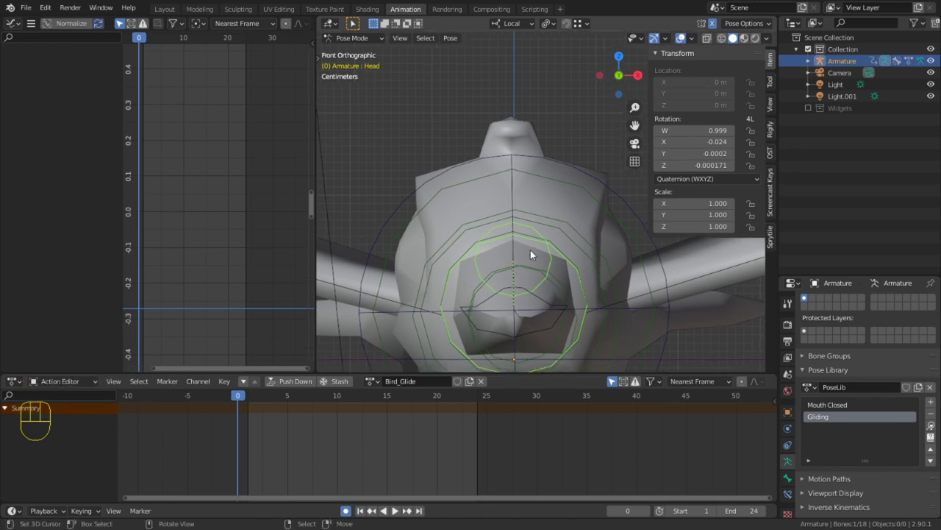
{"action": "key", "text": "i"}
{"action": "left_click", "coordinate": [531, 253]}
Insert a Rotation keyframe for the Head bone at frame 12
{"action": "left_click", "coordinate": [364, 404]}
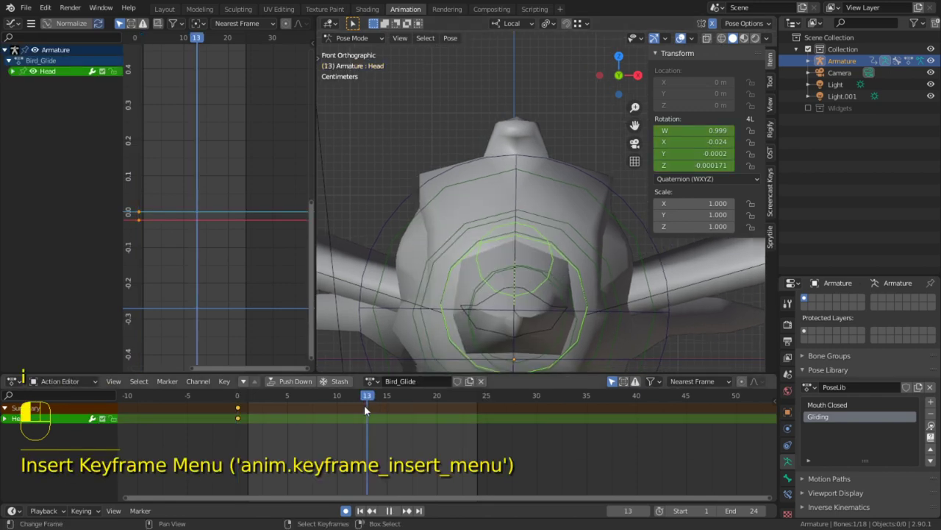
{"action": "key", "text": "i"}
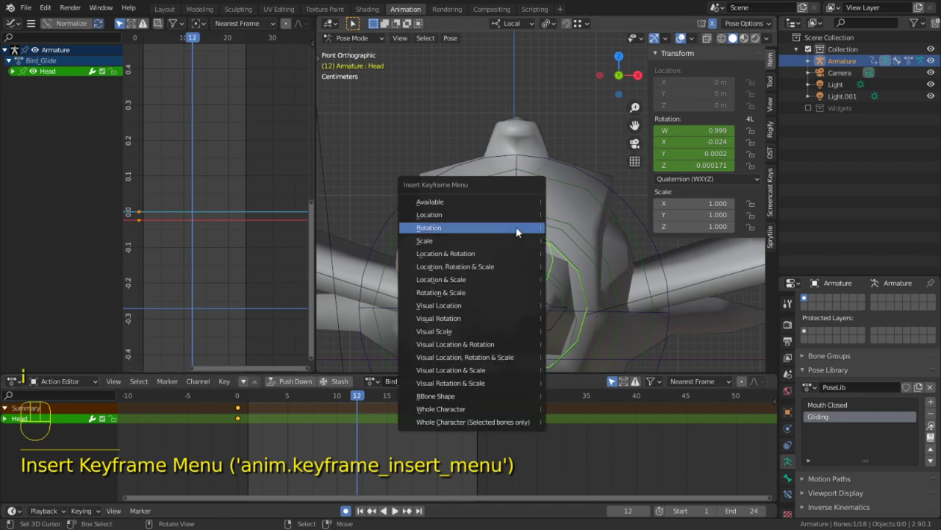
{"action": "left_click", "coordinate": [516, 232]}
Duplicate the Head bone's frame 0 keyframe to frame 24
{"action": "right_click", "coordinate": [242, 414]}
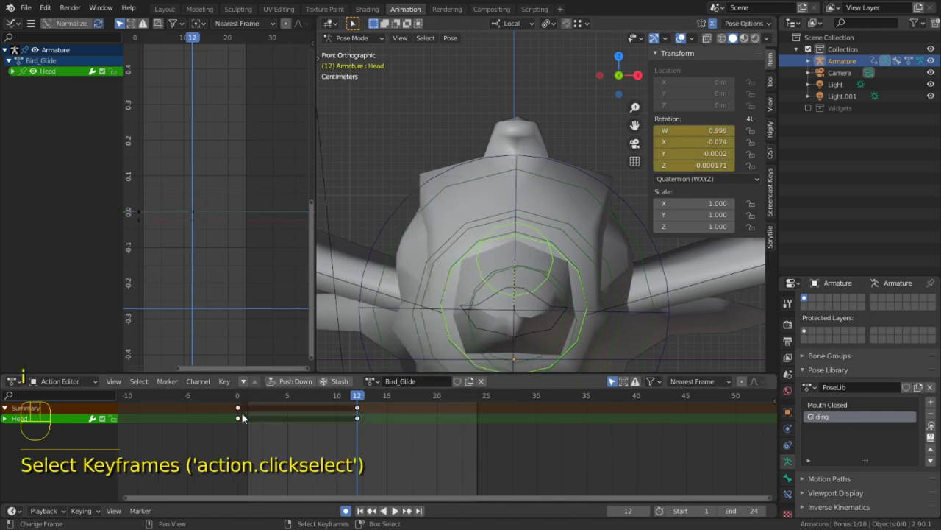
{"action": "right_click", "coordinate": [238, 412]}
{"action": "key", "text": "shift+d"}
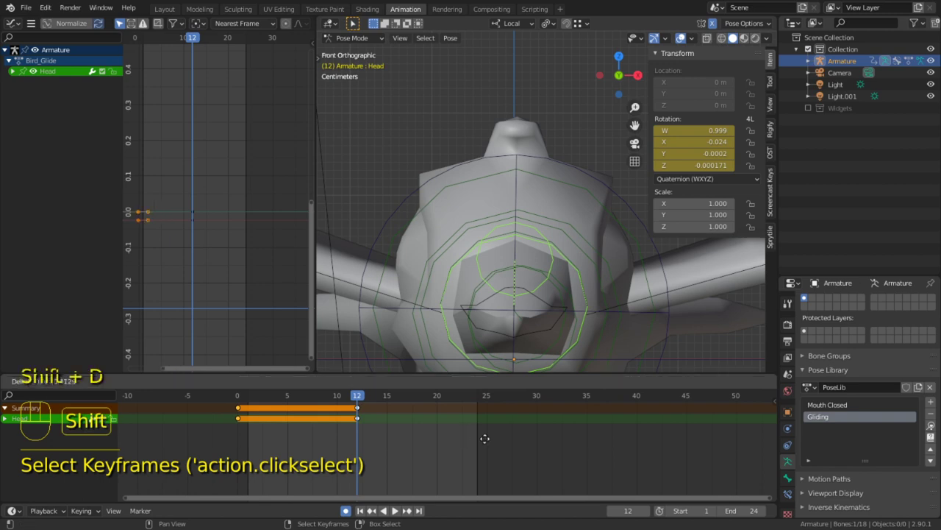
{"action": "left_click", "coordinate": [702, 433]}
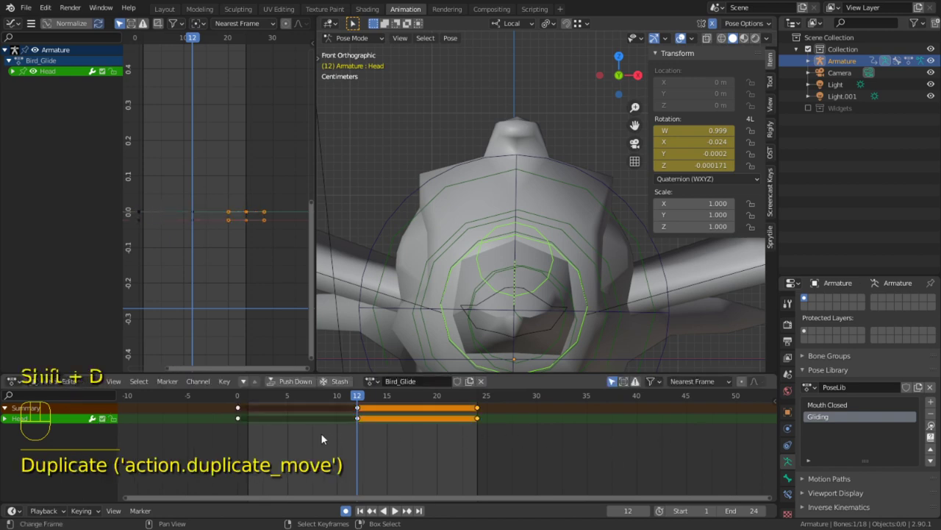
At frame 0, rotate the Head bone around its local Y axis to a Y rotation of about -0.018
{"action": "left_click", "coordinate": [230, 423]}
{"action": "key", "text": "r"}
{"action": "key", "text": "y"}
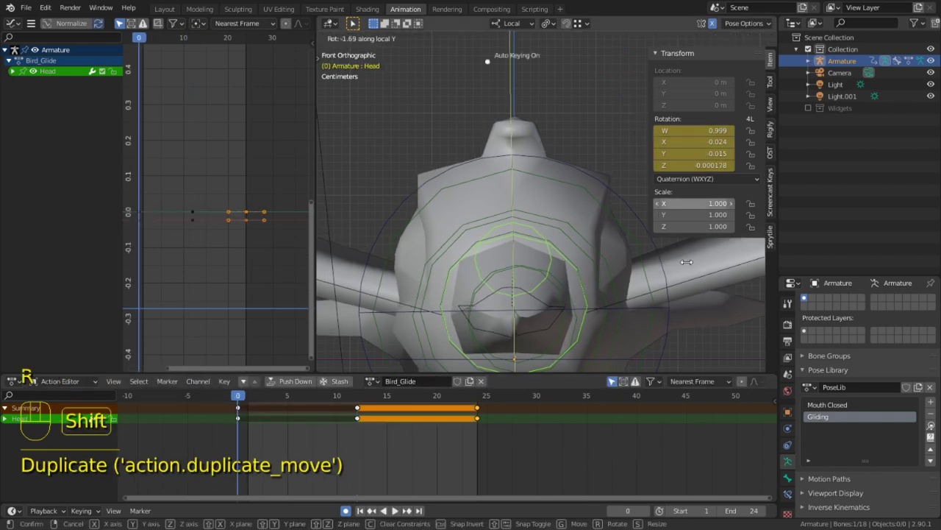
{"action": "left_click", "coordinate": [694, 288]}
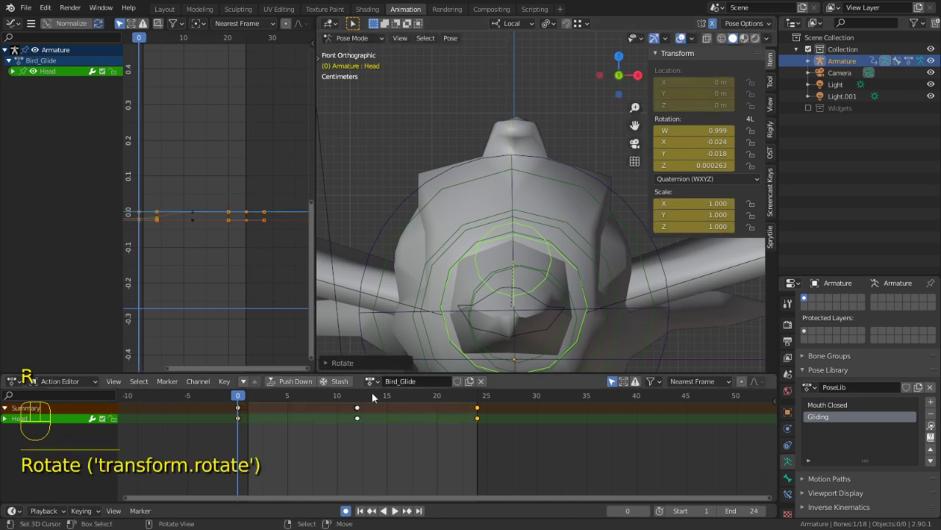
At frame 12, rotate the Head bone the opposite way around local Y to a Y rotation of about 0.011
{"action": "left_click", "coordinate": [326, 426]}
{"action": "key", "text": "Up"}
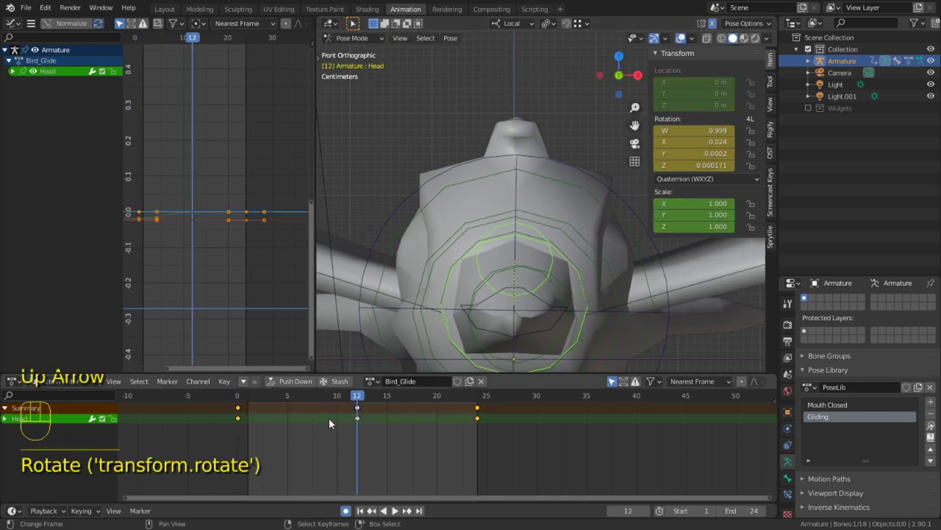
{"action": "key", "text": "r"}
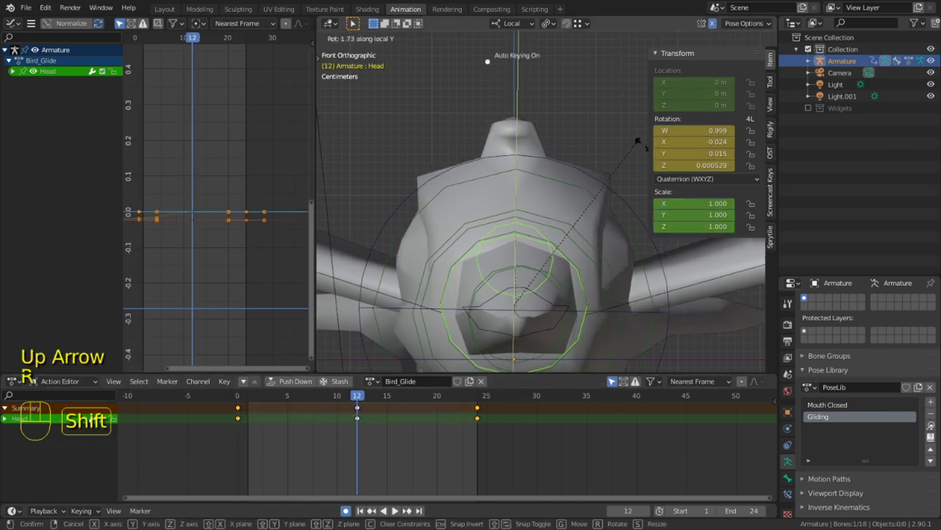
{"action": "left_click", "coordinate": [296, 400]}
Replace the Head bone's frame 24 keyframe with a duplicate of its rotated frame 0 keyframe
{"action": "left_click", "coordinate": [237, 410]}
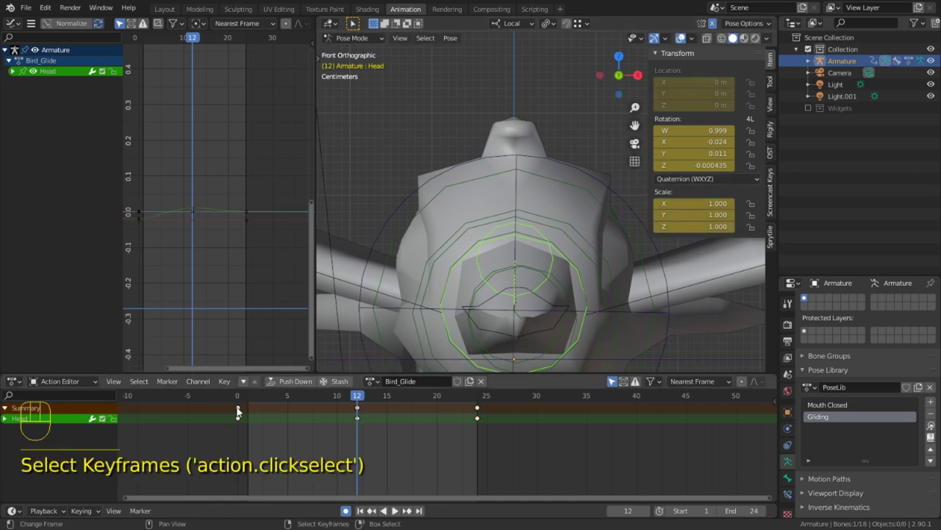
{"action": "key", "text": "shift+d"}
{"action": "left_click", "coordinate": [477, 419]}
Preview the looping head and body motion from several angles, stop the playback and save the file
{"action": "key", "text": "space"}
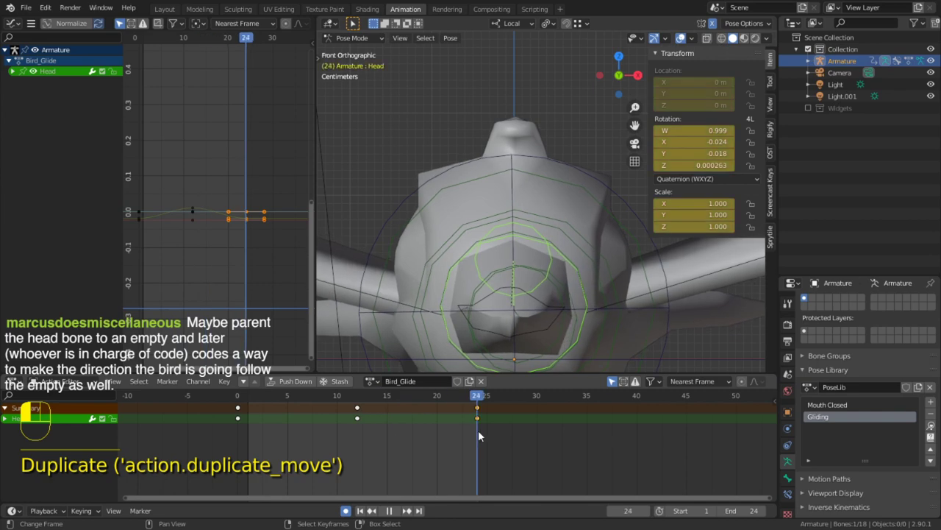
{"action": "middle_click_drag", "start_coordinate": [565, 199], "coordinate": [554, 242]}
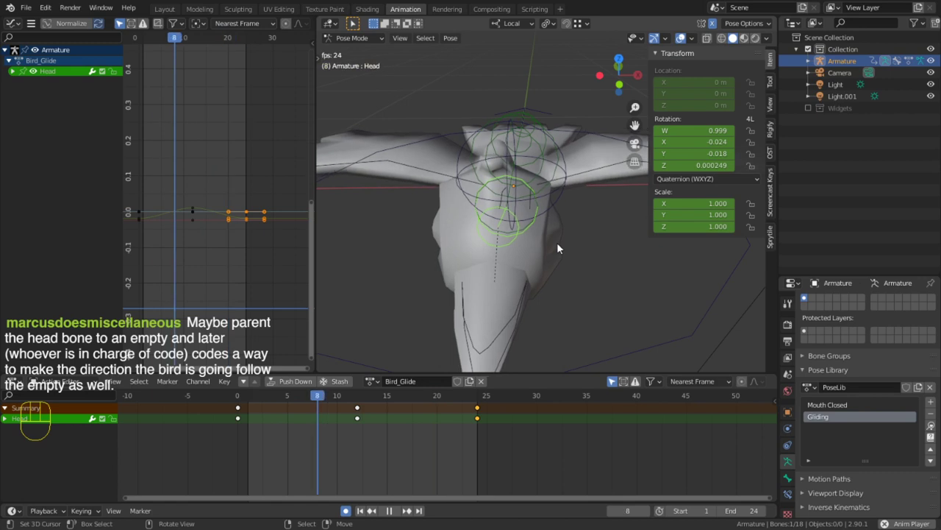
{"action": "middle_click_drag", "start_coordinate": [585, 181], "coordinate": [476, 199]}
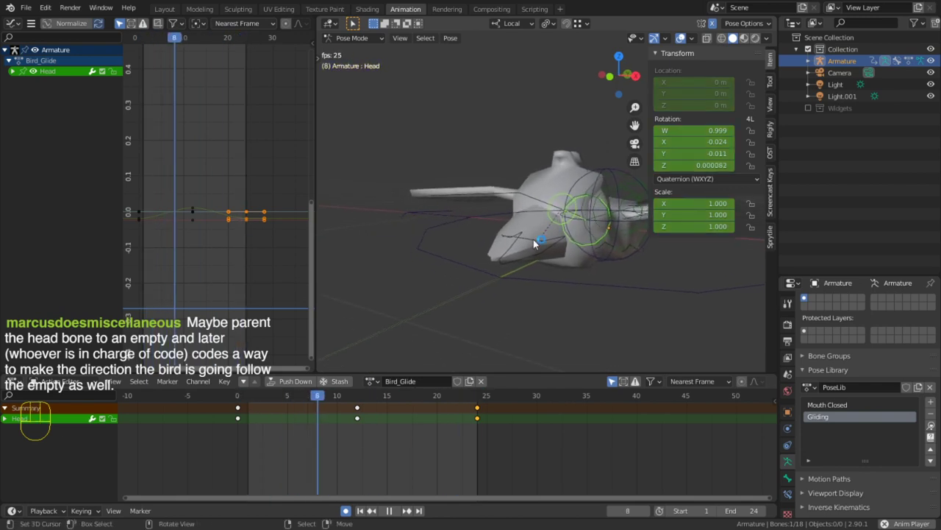
{"action": "middle_click_drag", "start_coordinate": [533, 239], "coordinate": [565, 283]}
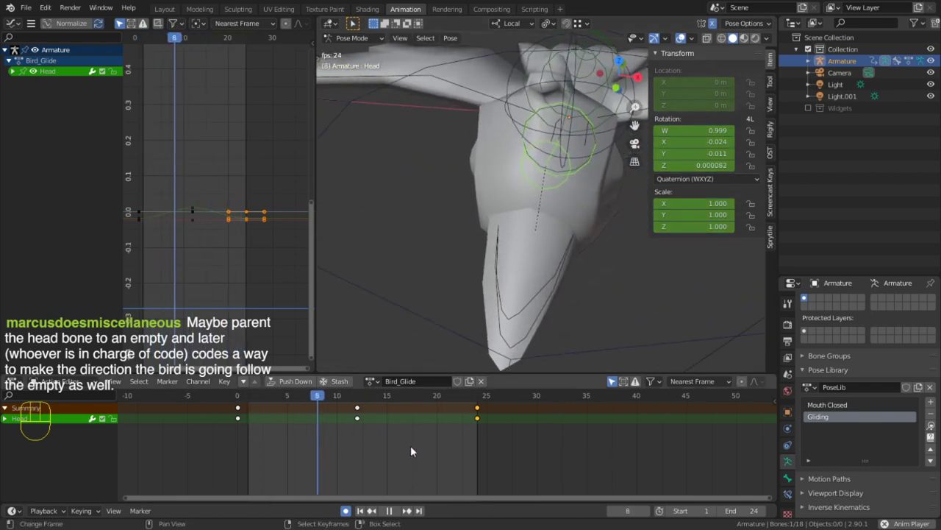
{"action": "scroll", "coordinate": [487, 301], "scroll_direction": "down", "scroll_amount": 4}
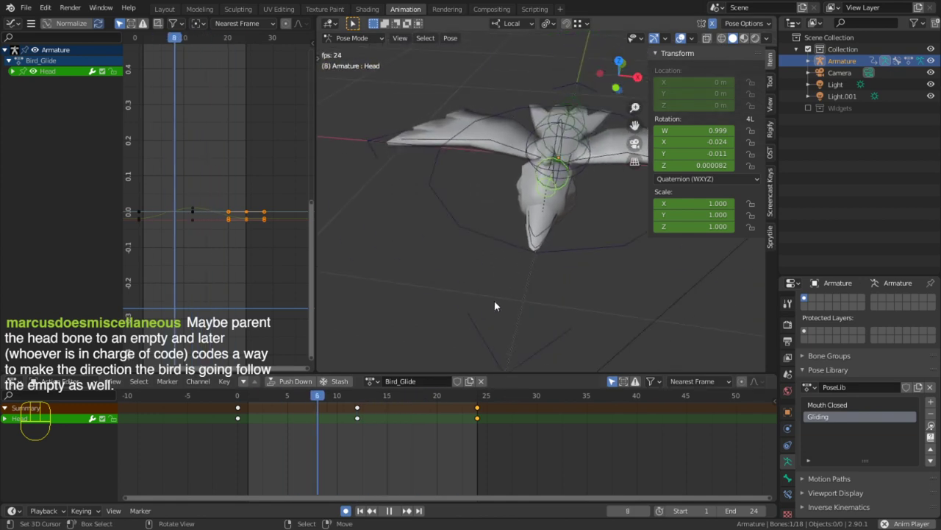
{"action": "scroll", "coordinate": [494, 301], "scroll_direction": "down", "scroll_amount": 2}
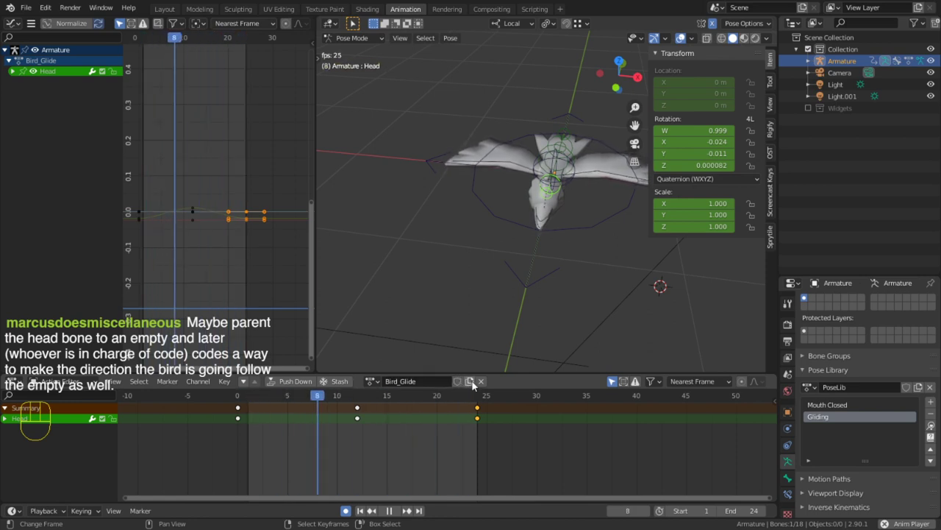
{"action": "key", "text": "space"}
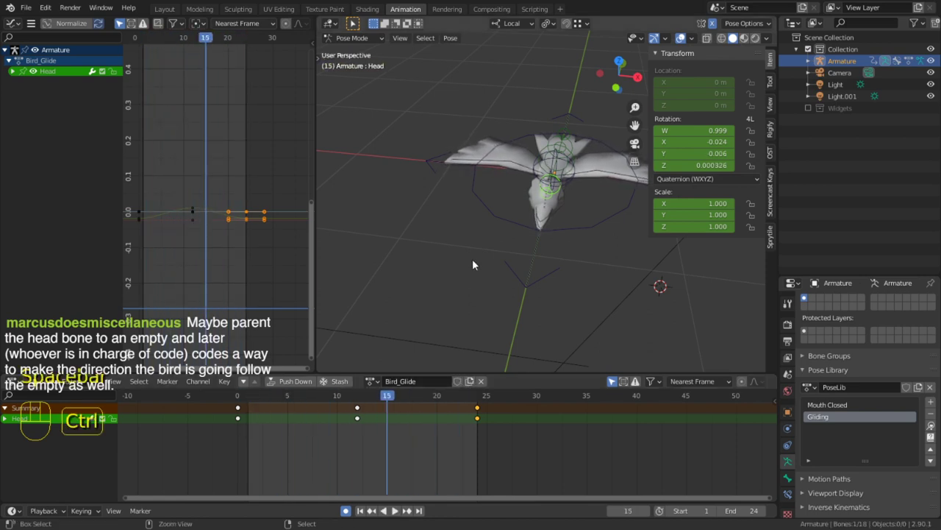
{"action": "key", "text": "ctrl+s"}
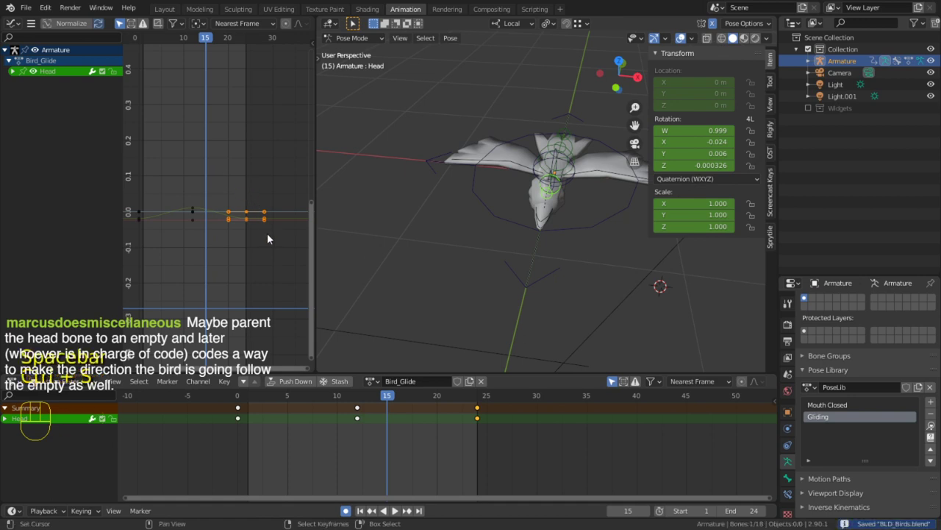
Duplicate the Bird_Glide action to get a separate copy assigned to the armature
{"action": "left_click", "coordinate": [475, 383]}
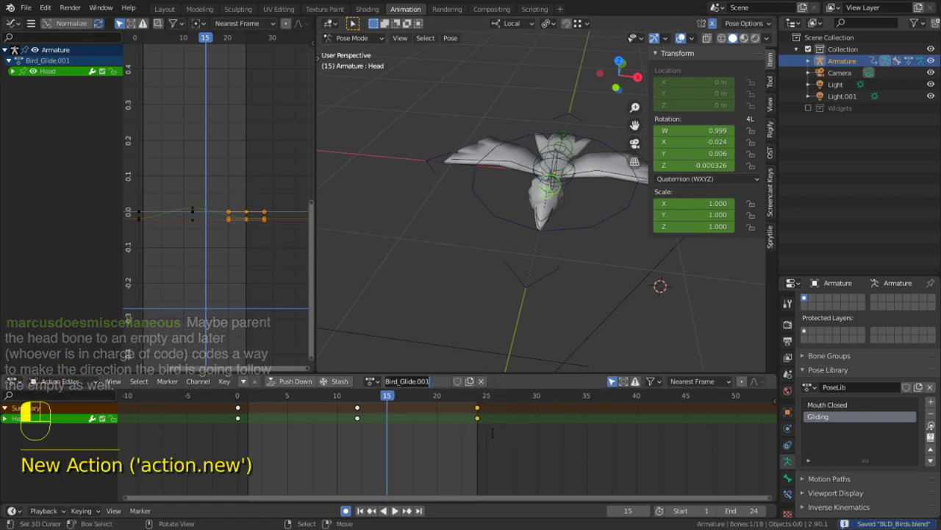
{"action": "left_click", "coordinate": [434, 383]}
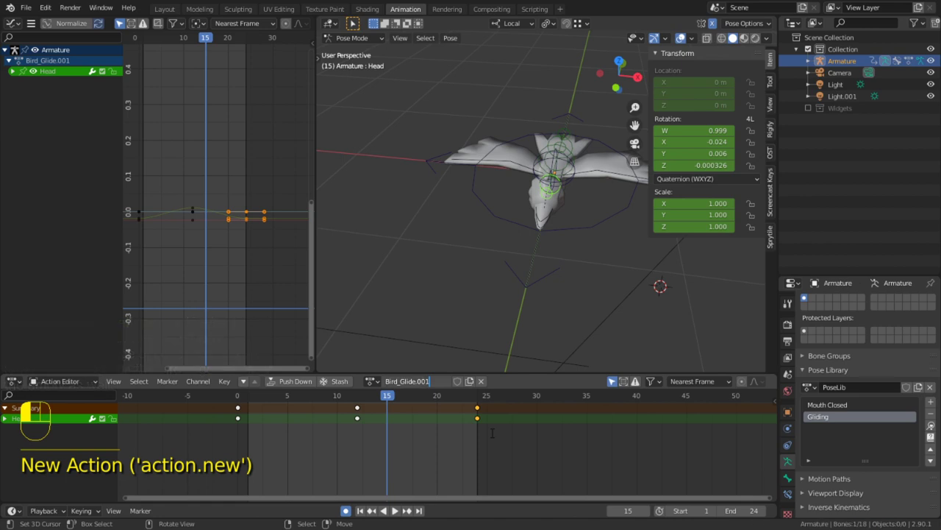
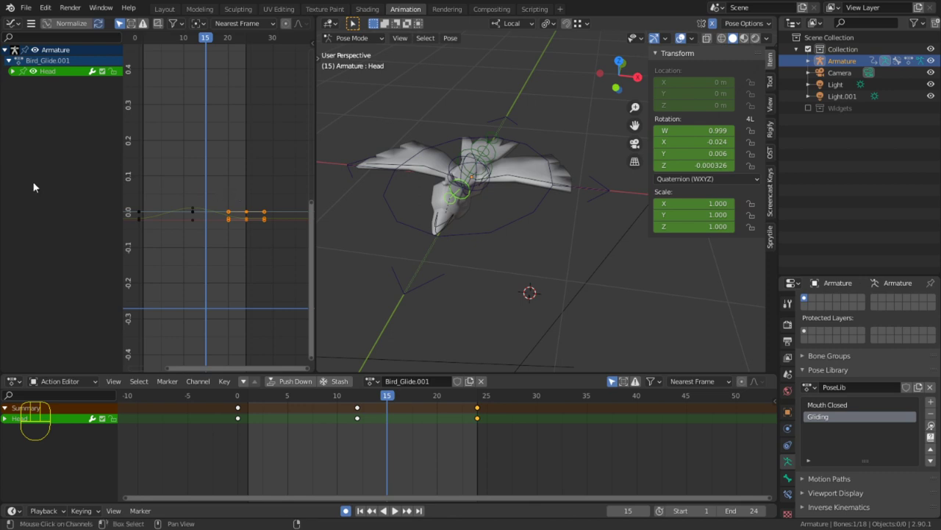
{"action": "middle_click", "coordinate": [482, 181], "text": "alt"}
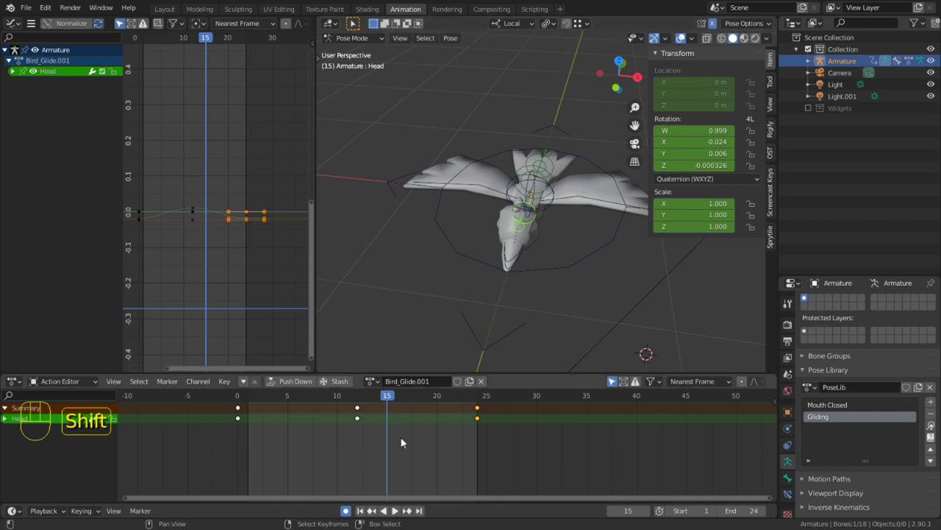
Return to frame 0, select every bone and delete all keyframes from the Bird_Glide.001 action
{"action": "key", "text": "a"}
{"action": "right_click", "coordinate": [446, 412]}
{"action": "key", "text": "c"}
{"action": "left_click_drag", "start_coordinate": [367, 414], "coordinate": [478, 430]}
{"action": "right_click", "coordinate": [478, 431]}
{"action": "left_click_drag", "start_coordinate": [280, 435], "coordinate": [238, 434]}
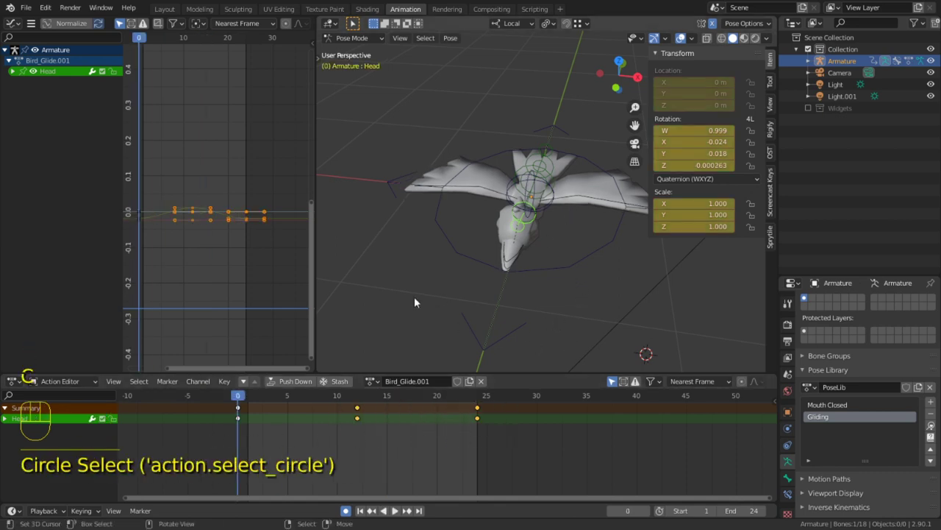
{"action": "key", "text": "a"}
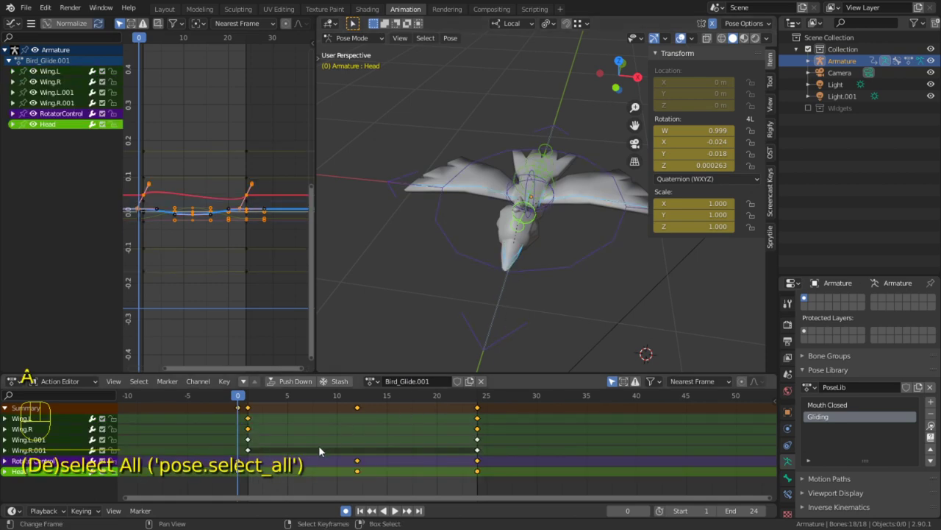
{"action": "left_click", "coordinate": [348, 447]}
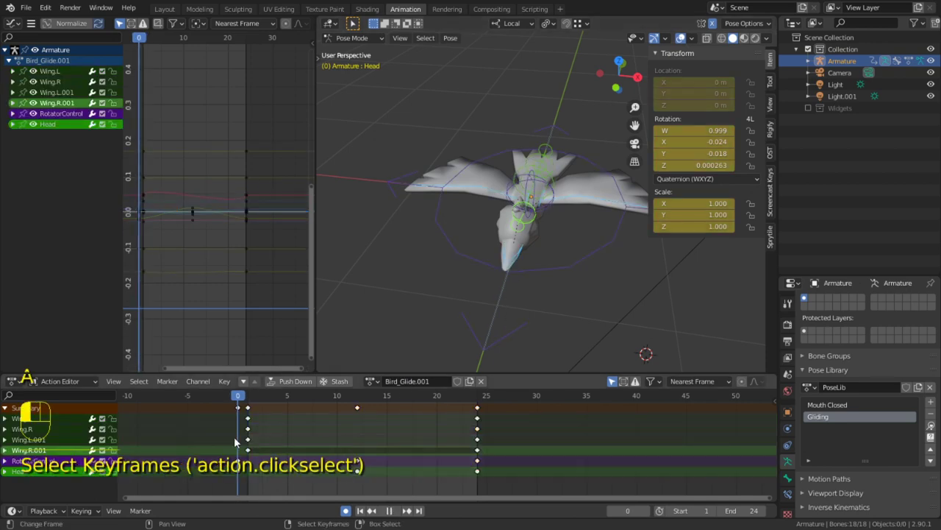
{"action": "key", "text": "c"}
{"action": "mouse_move", "coordinate": [242, 459]}
{"action": "left_mouse_down"}
{"action": "mouse_move", "coordinate": [227, 427]}
{"action": "mouse_move", "coordinate": [479, 410]}
{"action": "mouse_move", "coordinate": [478, 461]}
{"action": "left_mouse_up"}
{"action": "right_click", "coordinate": [478, 461]}
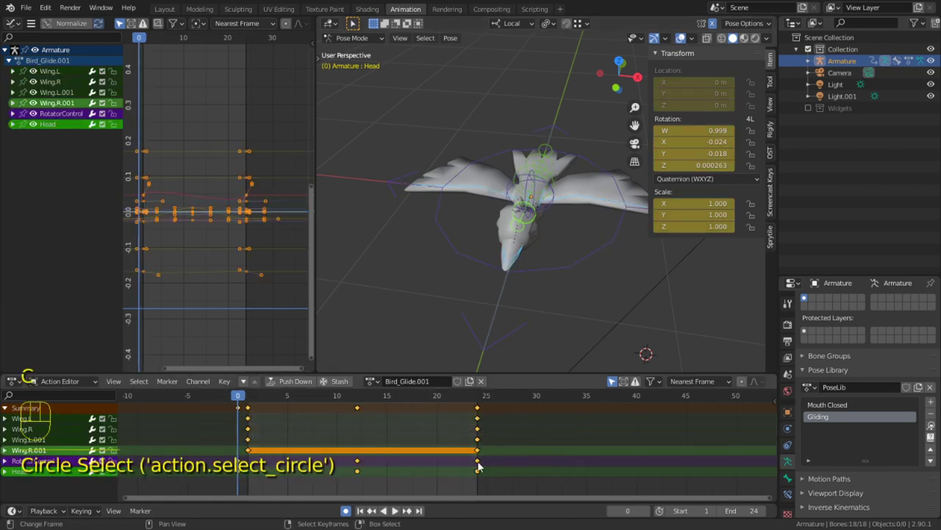
{"action": "key", "text": "x"}
{"action": "left_click", "coordinate": [478, 462]}
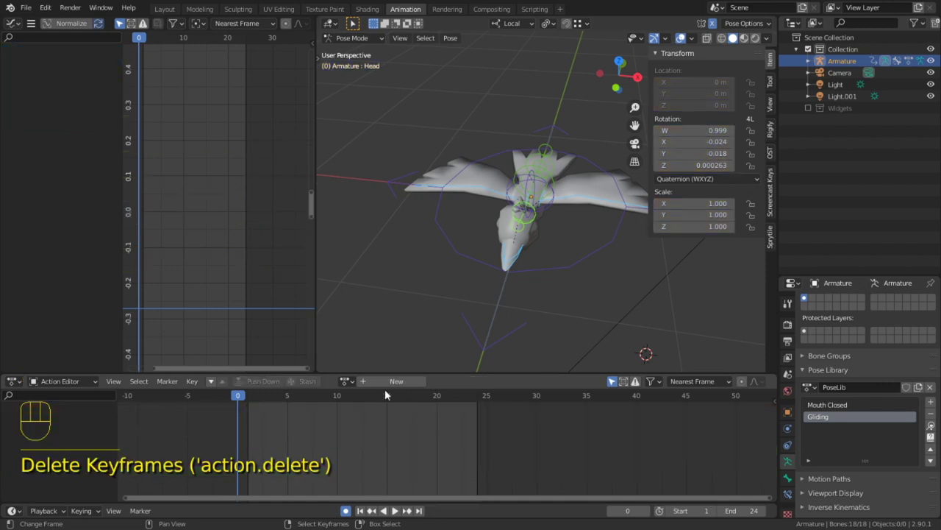
Reassign the emptied Bird_Glide.001 action, list the file's data-blocks in the outliner and delete that action from the file
{"action": "left_click", "coordinate": [350, 381]}
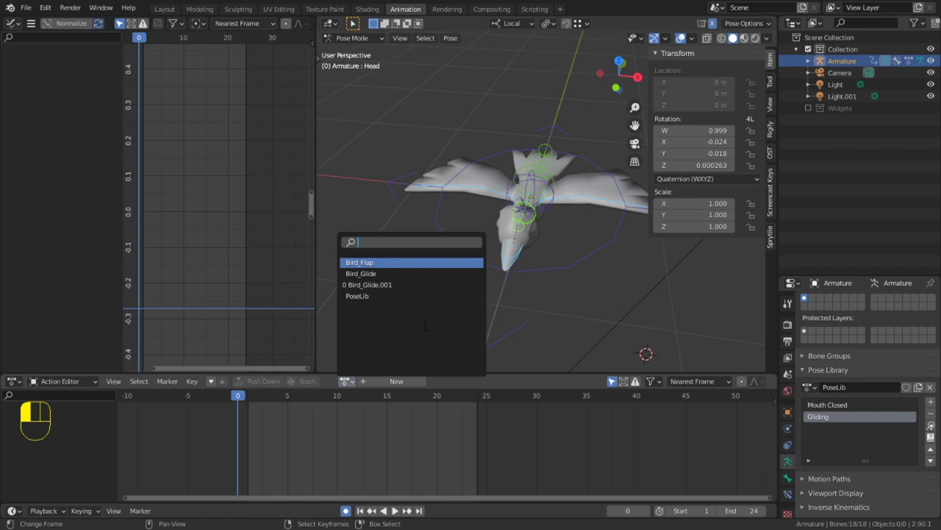
{"action": "left_click", "coordinate": [388, 285]}
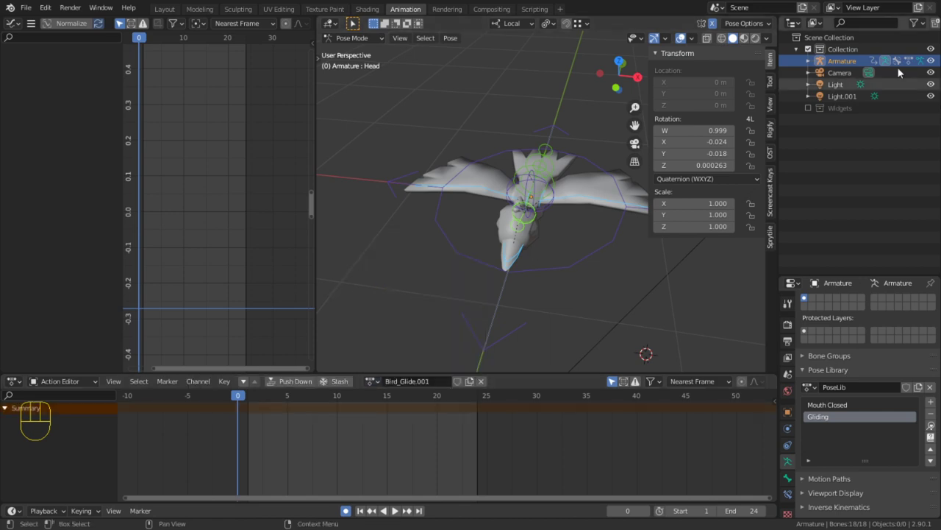
{"action": "left_click", "coordinate": [814, 23]}
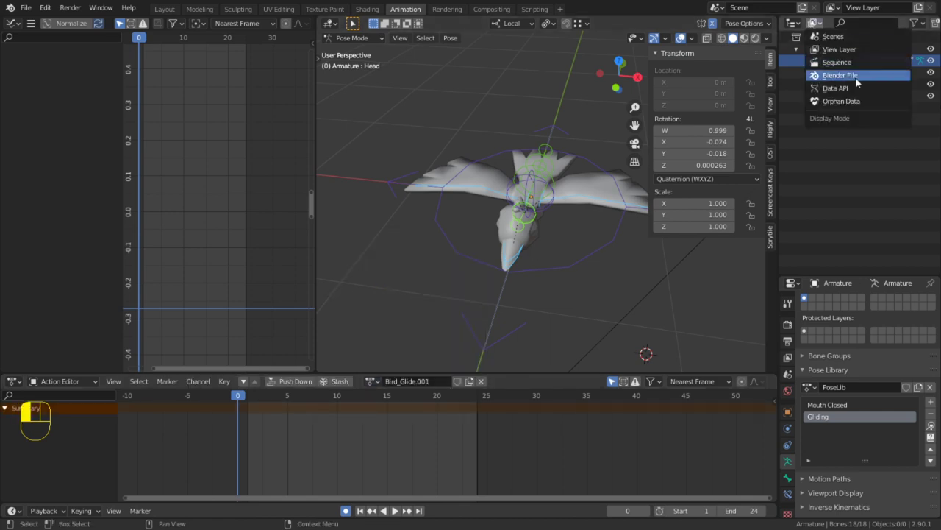
{"action": "left_click", "coordinate": [851, 77]}
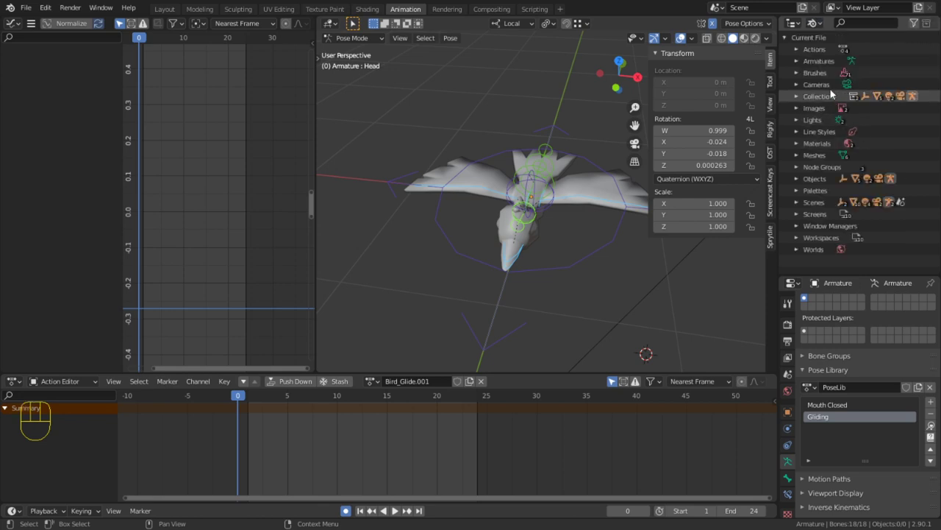
{"action": "left_click", "coordinate": [798, 40]}
{"action": "left_click", "coordinate": [797, 48]}
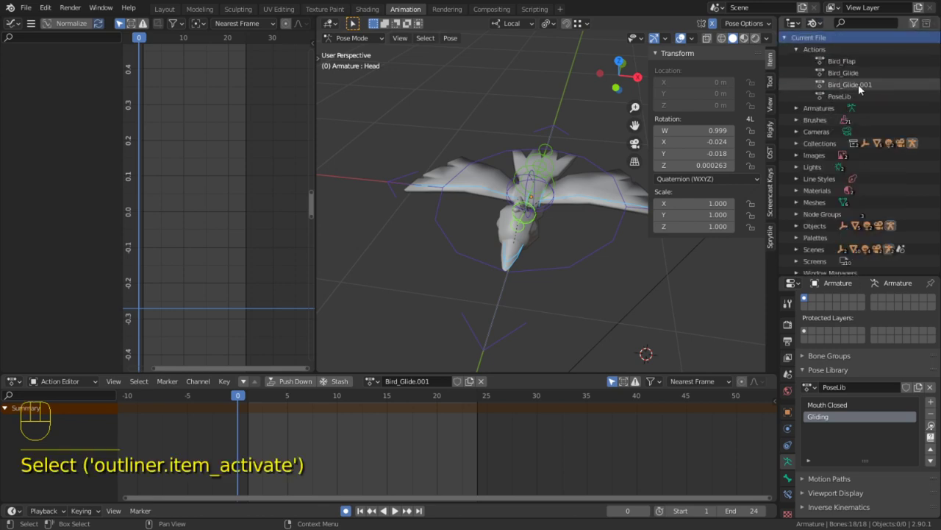
{"action": "left_click", "coordinate": [872, 86]}
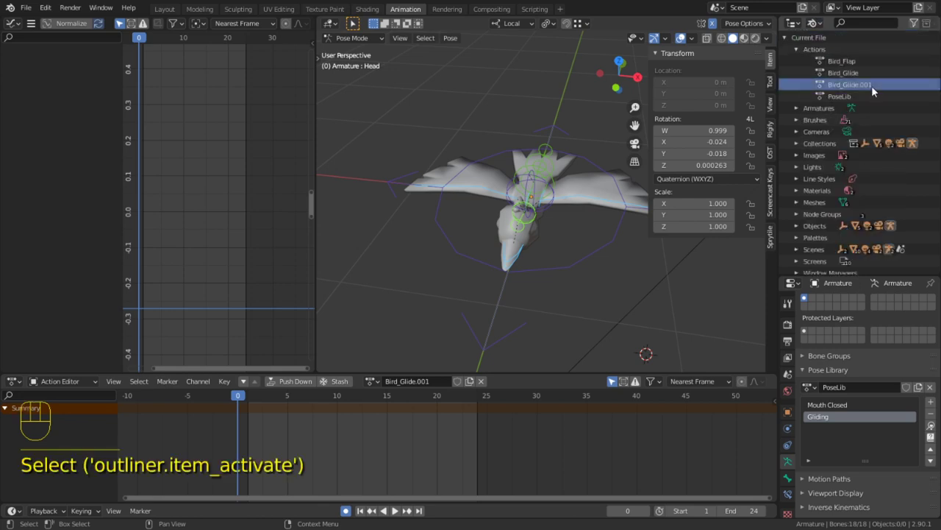
{"action": "right_click", "coordinate": [871, 85]}
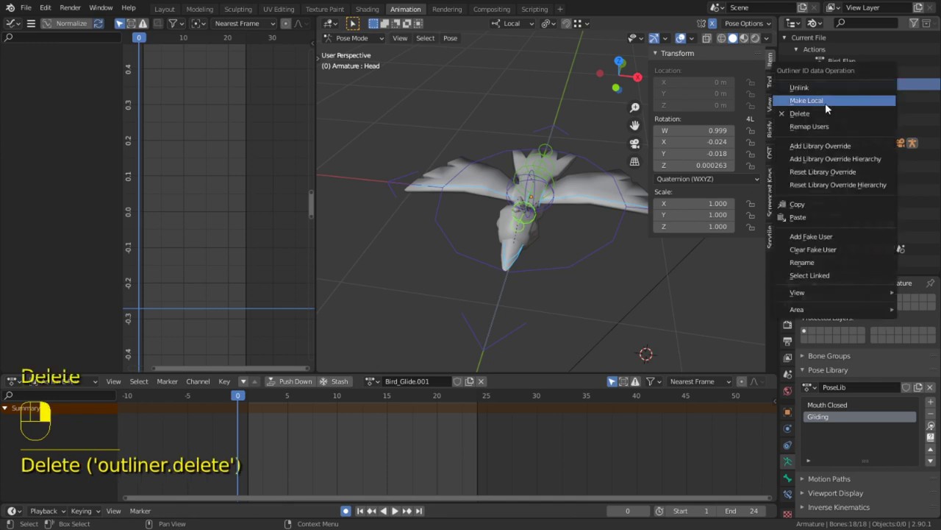
{"action": "left_click", "coordinate": [807, 114]}
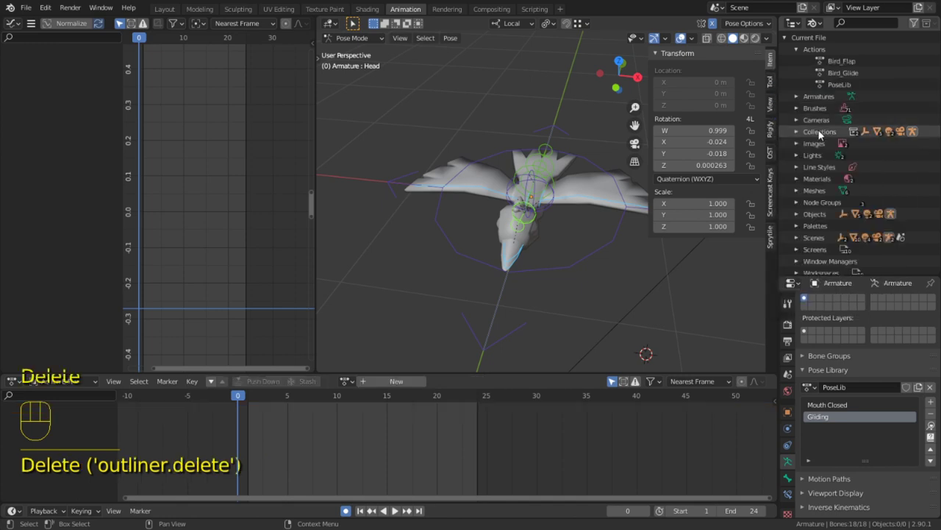
Load the PoseLib action on the armature and inspect its stored poses around frames 0 and 1
{"action": "left_click", "coordinate": [853, 84]}
{"action": "left_click", "coordinate": [346, 381]}
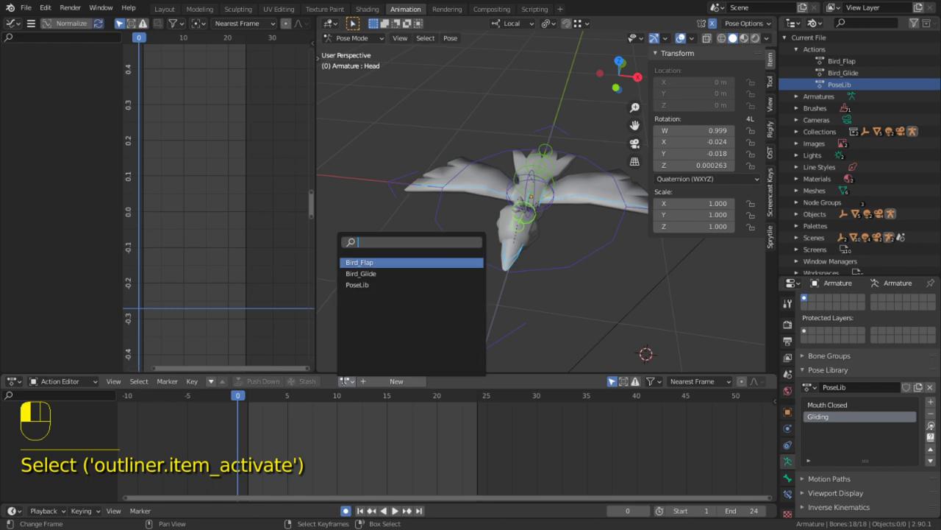
{"action": "left_click", "coordinate": [355, 284]}
{"action": "key", "text": "space"}
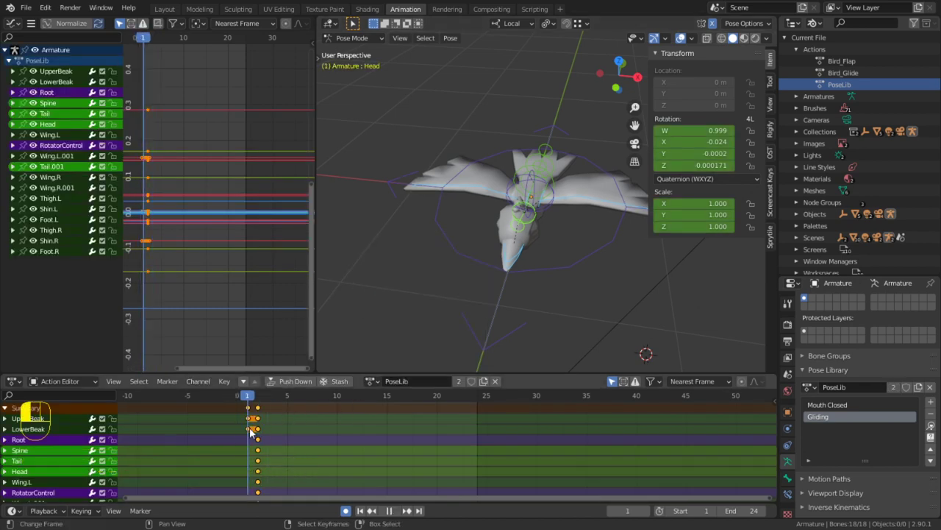
{"action": "mouse_move", "coordinate": [250, 432]}
{"action": "left_mouse_down"}
{"action": "mouse_move", "coordinate": [268, 428]}
{"action": "mouse_move", "coordinate": [238, 428]}
{"action": "left_mouse_up"}
{"action": "key", "text": "space"}
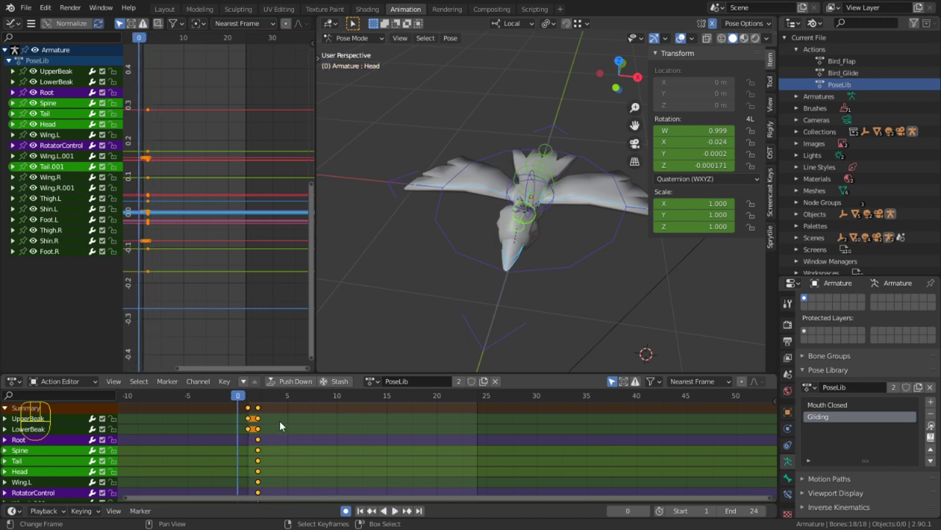
Switch the armature to the Bird_Flap action, play and scrub through its motion and return to frame 0
{"action": "left_click", "coordinate": [843, 61]}
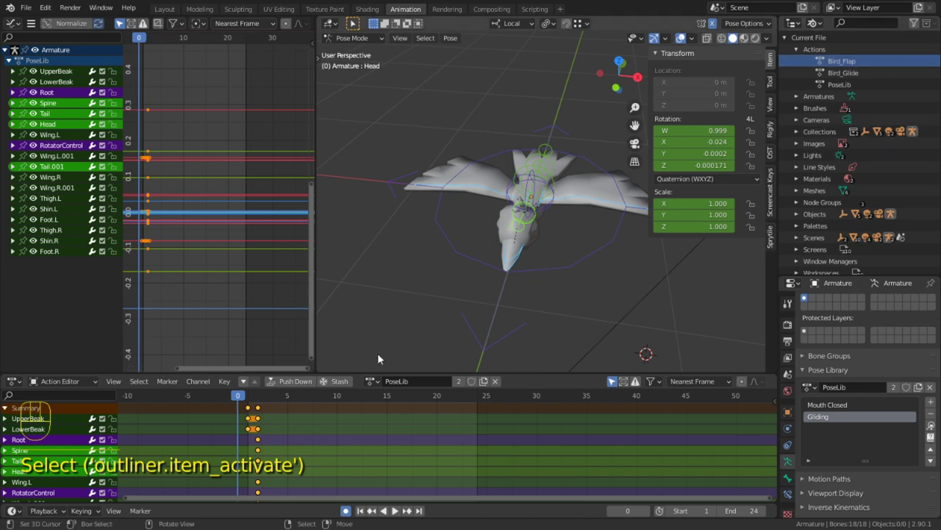
{"action": "left_click", "coordinate": [372, 381]}
{"action": "left_click", "coordinate": [395, 261]}
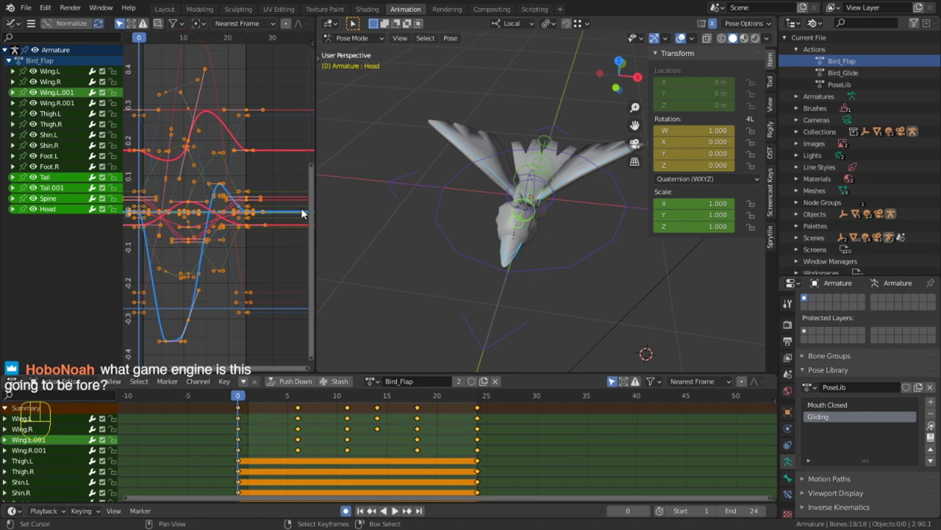
{"action": "middle_click_drag", "start_coordinate": [508, 247], "coordinate": [520, 213]}
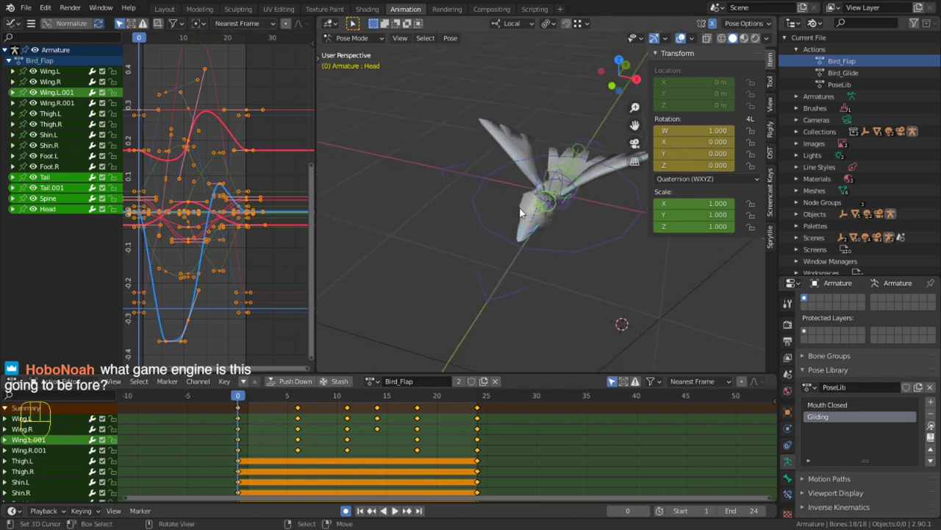
{"action": "scroll", "coordinate": [520, 210], "scroll_direction": "up", "scroll_amount": 3}
{"action": "key", "text": "space"}
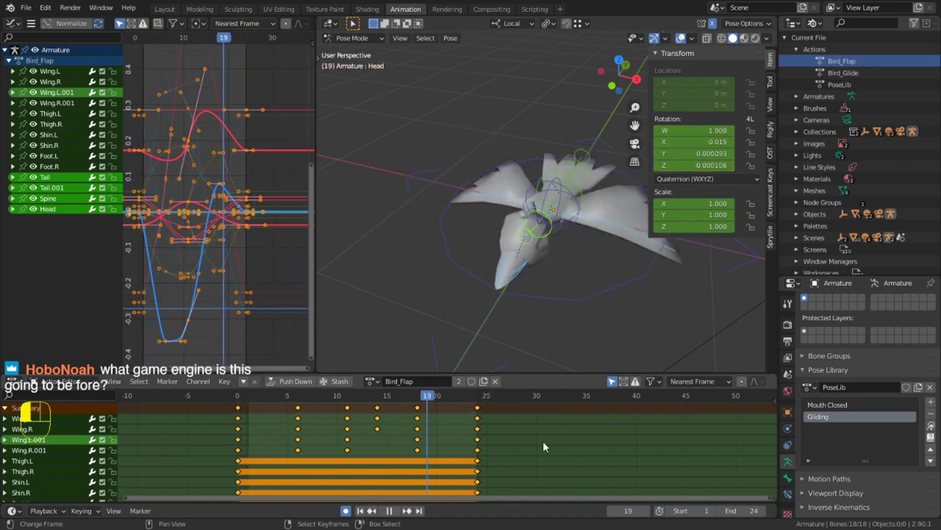
{"action": "left_click_drag", "start_coordinate": [543, 442], "coordinate": [567, 430]}
{"action": "middle_click_drag", "start_coordinate": [543, 290], "coordinate": [495, 304], "text": "shift"}
{"action": "mouse_move", "coordinate": [237, 438]}
{"action": "left_mouse_down"}
{"action": "mouse_move", "coordinate": [305, 440]}
{"action": "mouse_move", "coordinate": [226, 438]}
{"action": "left_mouse_up"}
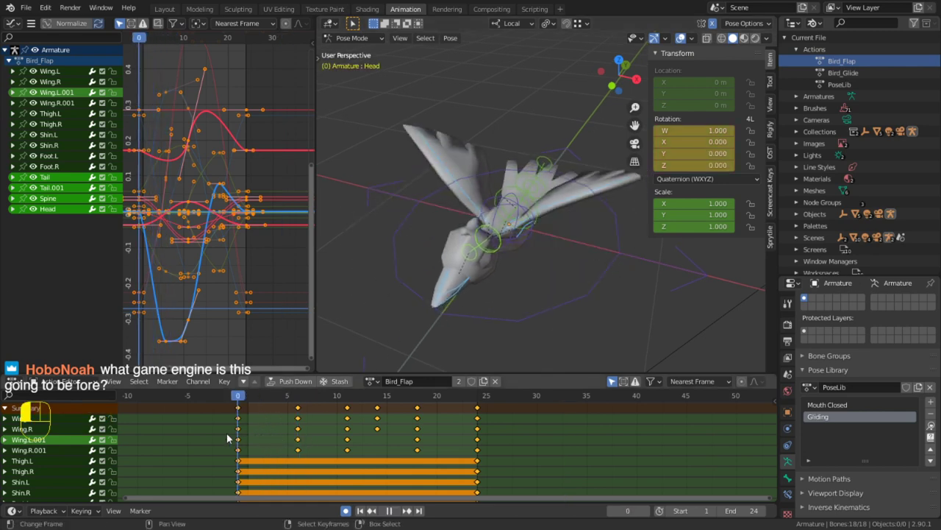
Delete all Bird_Flap keyframes after frame 0, keeping only those of the starting pose
{"action": "left_click", "coordinate": [376, 428]}
{"action": "key", "text": "a"}
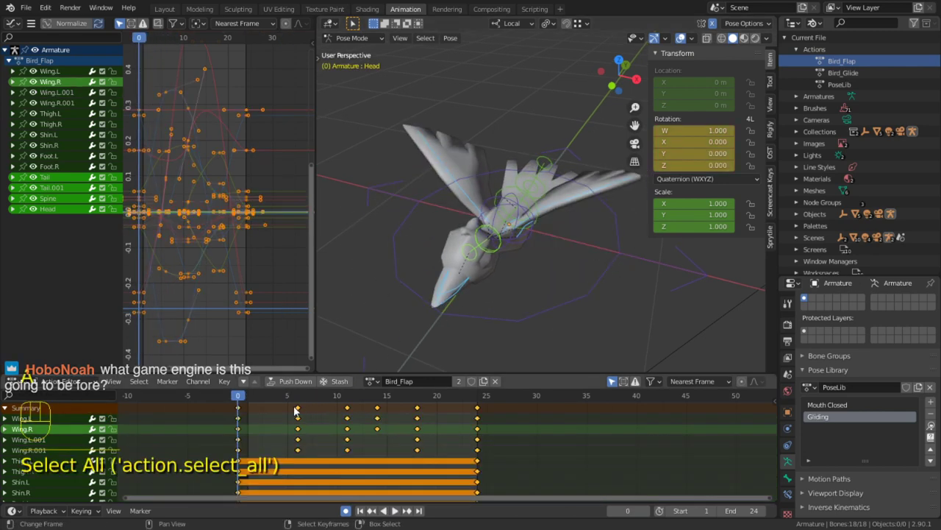
{"action": "key", "text": "c"}
{"action": "middle_click", "coordinate": [239, 418]}
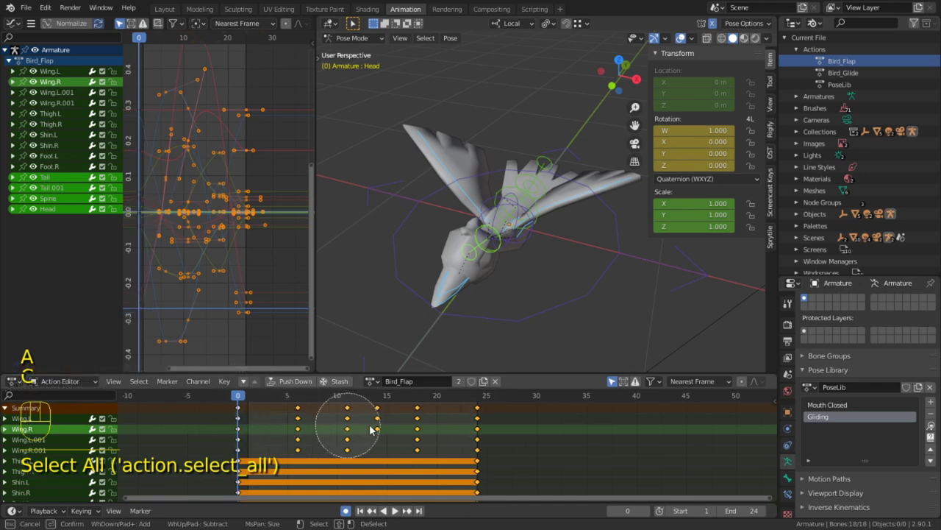
{"action": "right_click", "coordinate": [506, 424]}
{"action": "key", "text": "x"}
{"action": "left_click", "coordinate": [395, 509]}
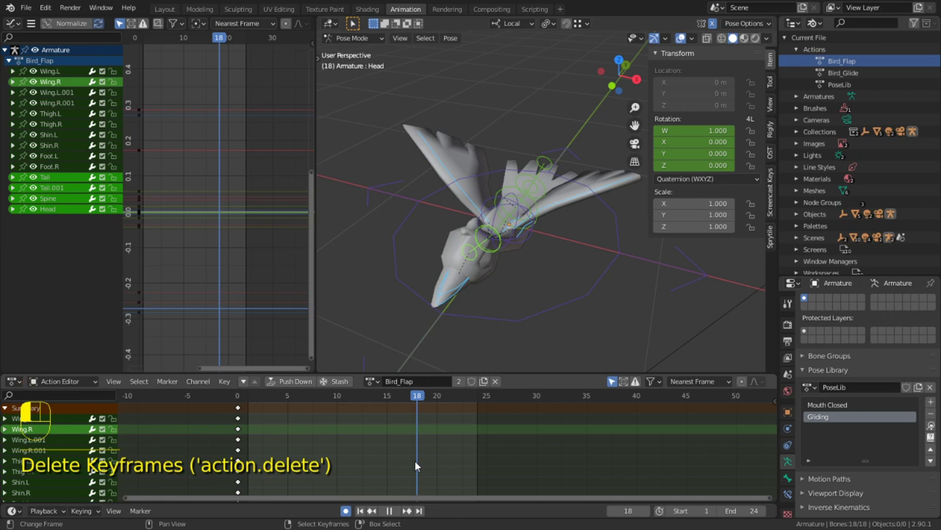
At frame 7, rotate the Spine bone upward in the right orthographic view to an X rotation of about 0.179
{"action": "left_click", "coordinate": [312, 461]}
{"action": "mouse_move", "coordinate": [313, 461]}
{"action": "left_mouse_down"}
{"action": "mouse_move", "coordinate": [293, 461]}
{"action": "mouse_move", "coordinate": [321, 443]}
{"action": "mouse_move", "coordinate": [308, 444]}
{"action": "left_mouse_up"}
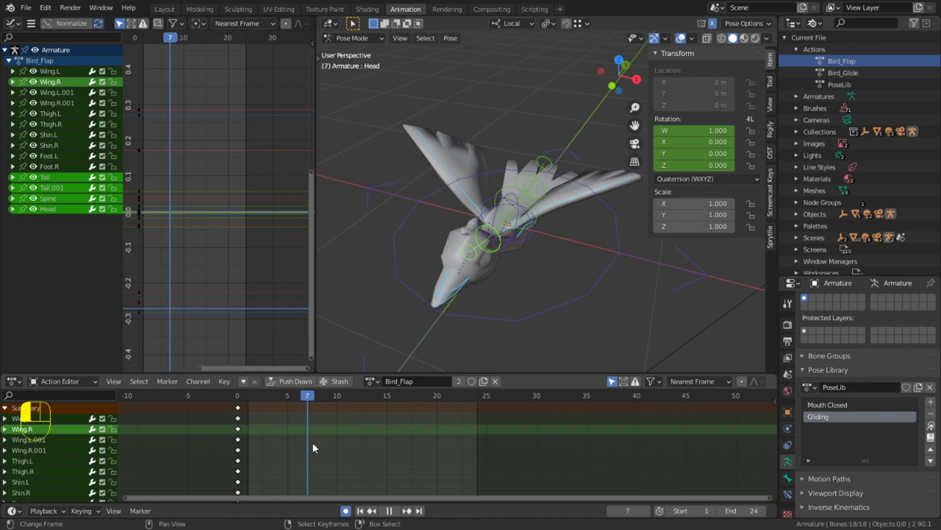
{"action": "key", "text": "space"}
{"action": "key", "text": "KP_3"}
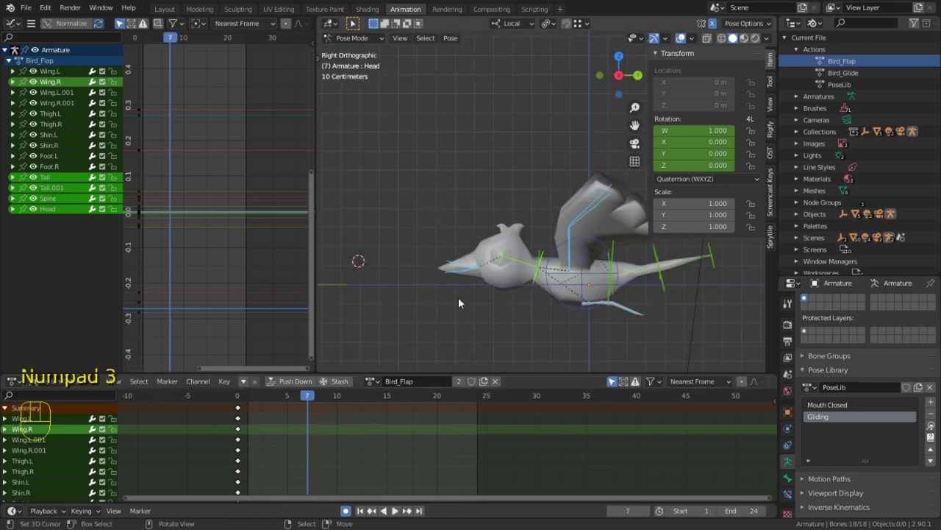
{"action": "middle_click_drag", "start_coordinate": [495, 339], "coordinate": [391, 328], "text": "shift"}
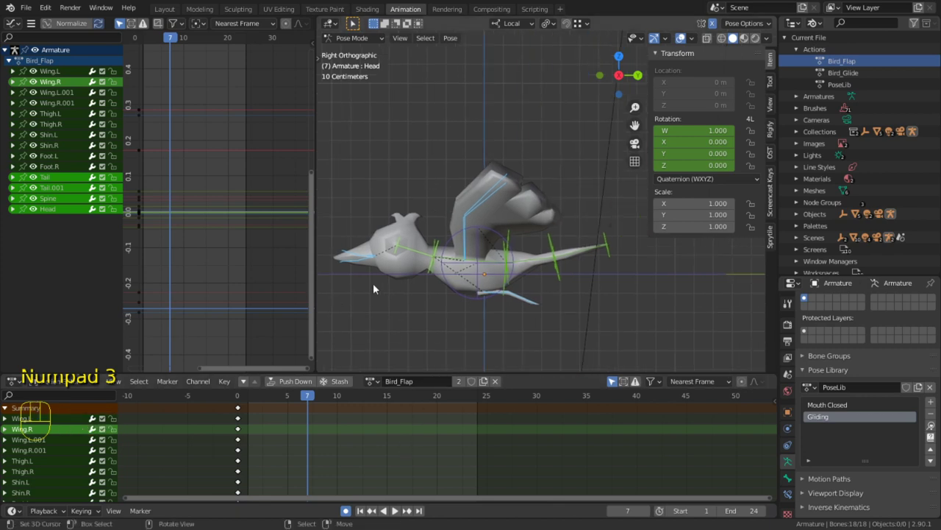
{"action": "scroll", "coordinate": [490, 240], "scroll_direction": "up", "scroll_amount": 2}
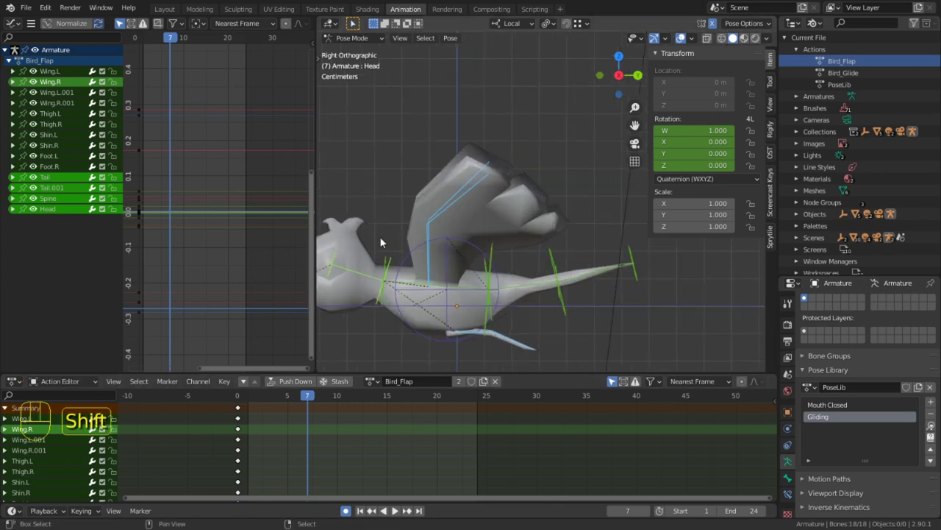
{"action": "middle_click_drag", "start_coordinate": [444, 238], "coordinate": [474, 236], "text": "shift"}
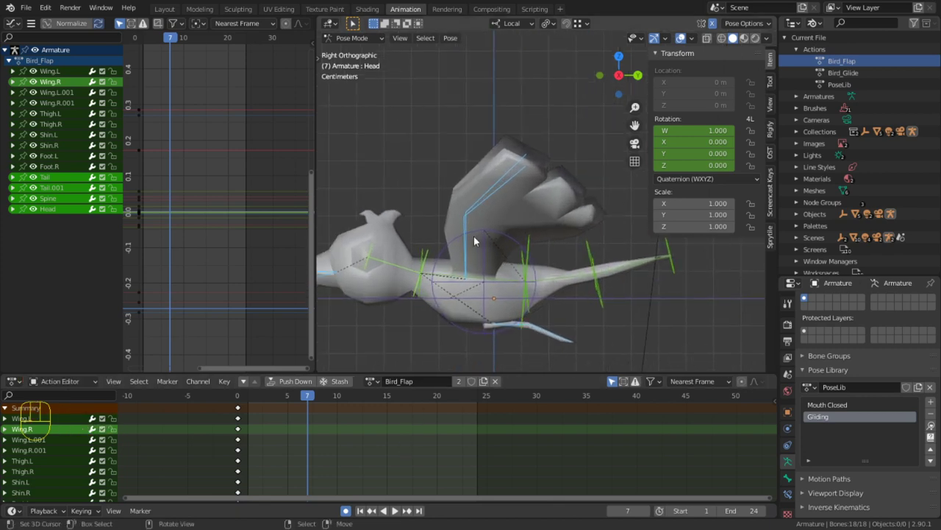
{"action": "left_click", "coordinate": [433, 255]}
{"action": "left_click", "coordinate": [419, 262]}
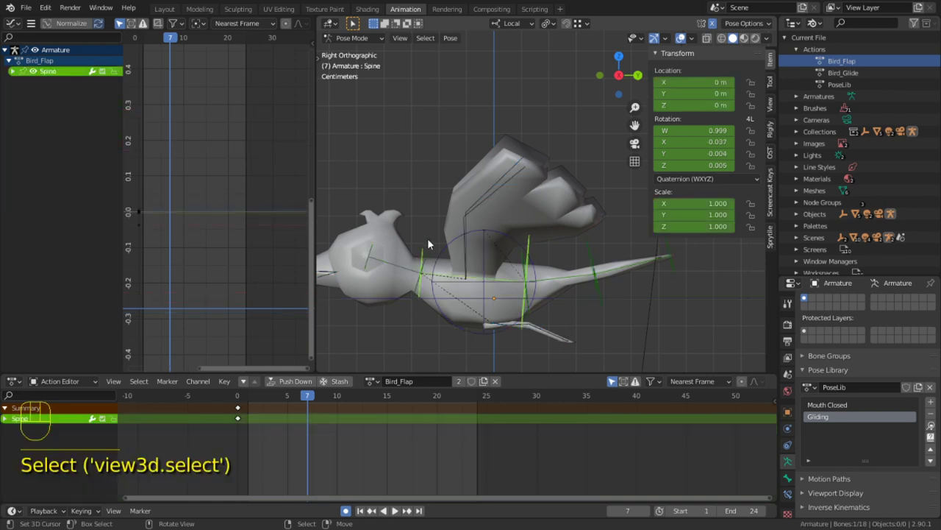
{"action": "key", "text": "r"}
{"action": "left_click", "coordinate": [552, 276]}
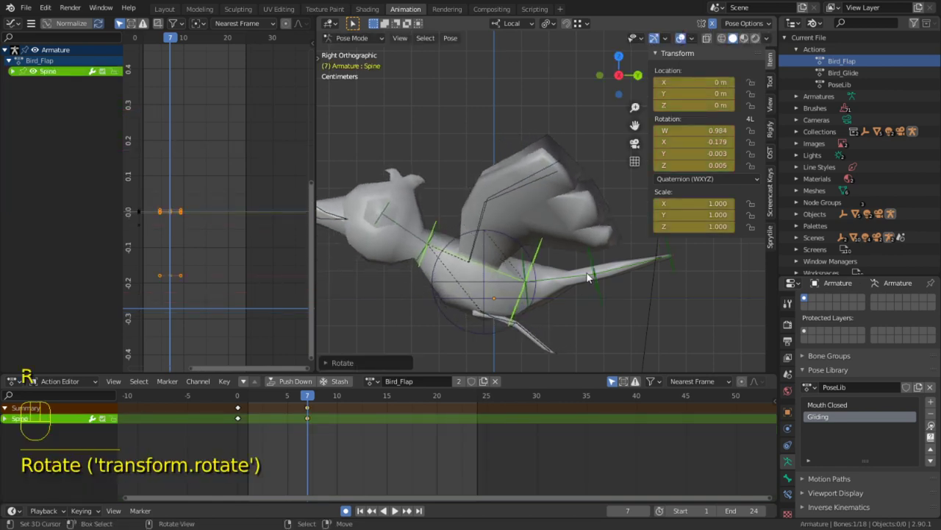
At frame 7, rotate the Tail bone downward to an X rotation of about -0.387 and bend Tail.001 further down
{"action": "left_click", "coordinate": [587, 273]}
{"action": "key", "text": "r"}
{"action": "left_click", "coordinate": [595, 338]}
{"action": "middle_click_drag", "start_coordinate": [637, 361], "coordinate": [638, 319], "text": "shift"}
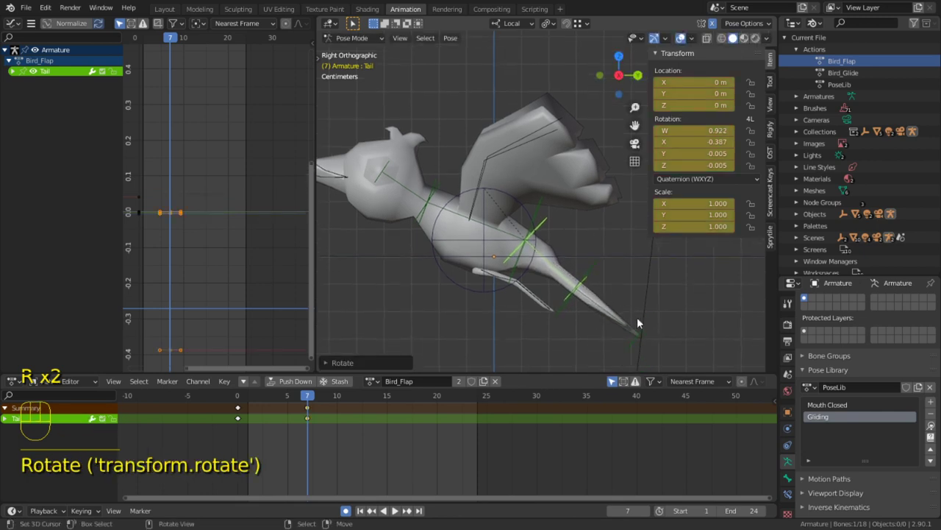
{"action": "left_click", "coordinate": [646, 327]}
{"action": "key", "text": "r"}
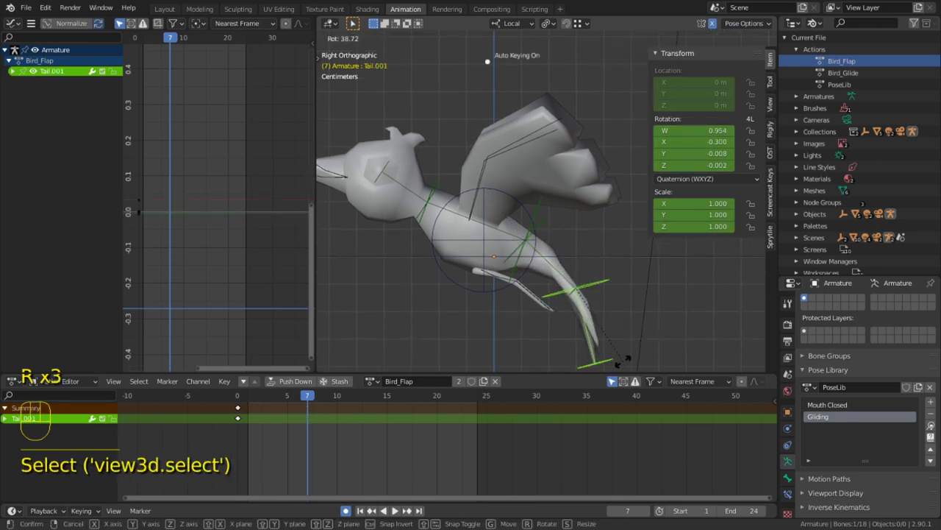
{"action": "left_click", "coordinate": [627, 359]}
Tilt the Head bone downward at frame 7 to an X rotation of about 0.131
{"action": "left_click", "coordinate": [401, 174]}
{"action": "key", "text": "r"}
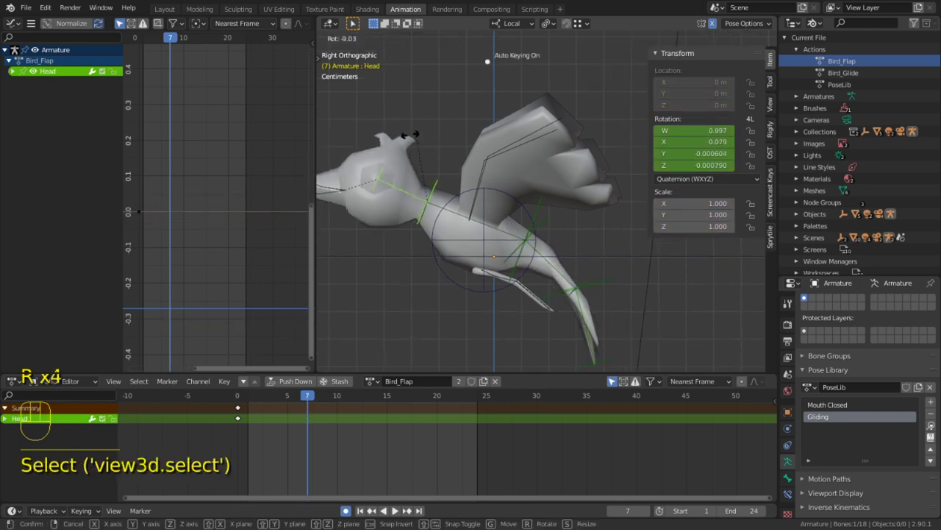
{"action": "left_click", "coordinate": [406, 125]}
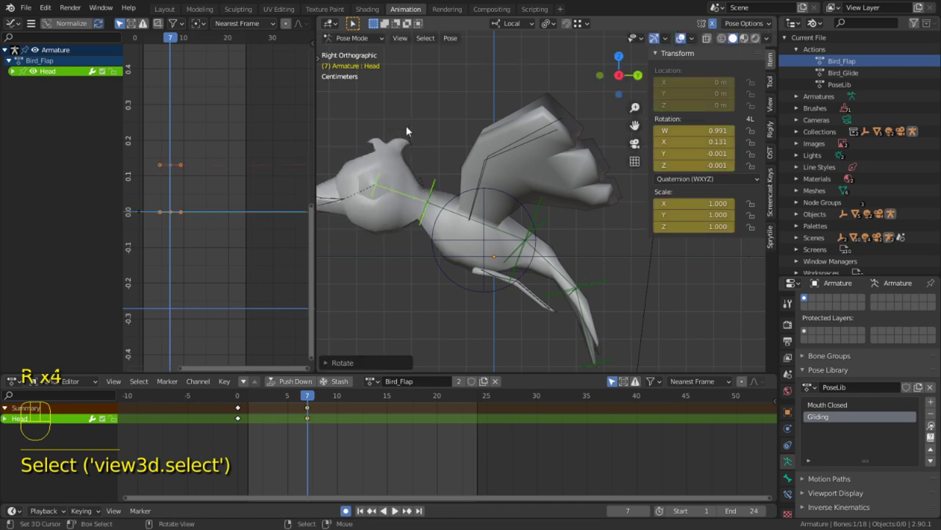
Swing the Wing.L bone forward in the top view and twist it around its local Y axis to a Y rotation of about -0.461
{"action": "left_click", "coordinate": [473, 182]}
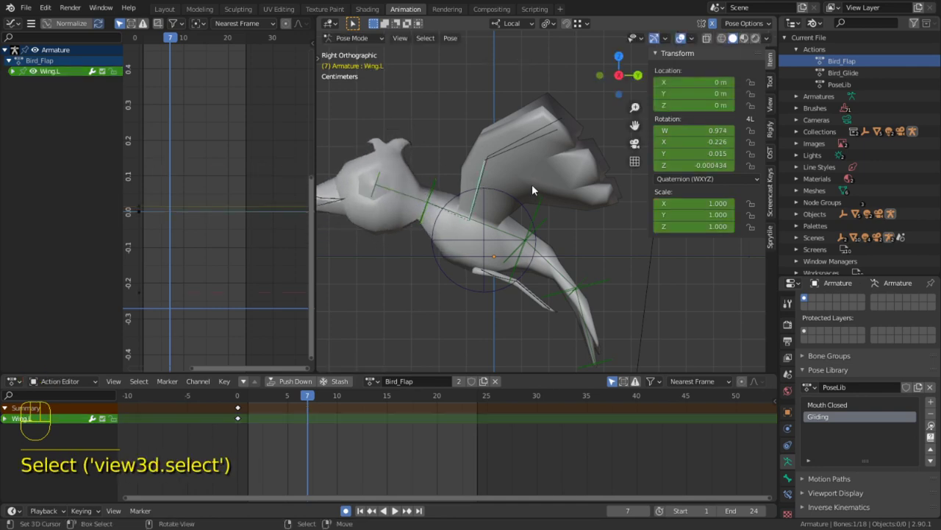
{"action": "key", "text": "KP_7"}
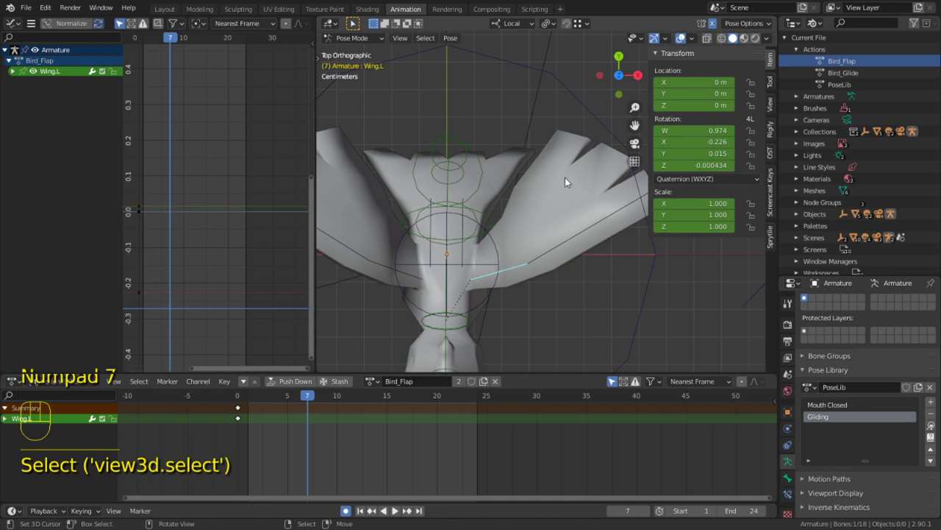
{"action": "key", "text": "r"}
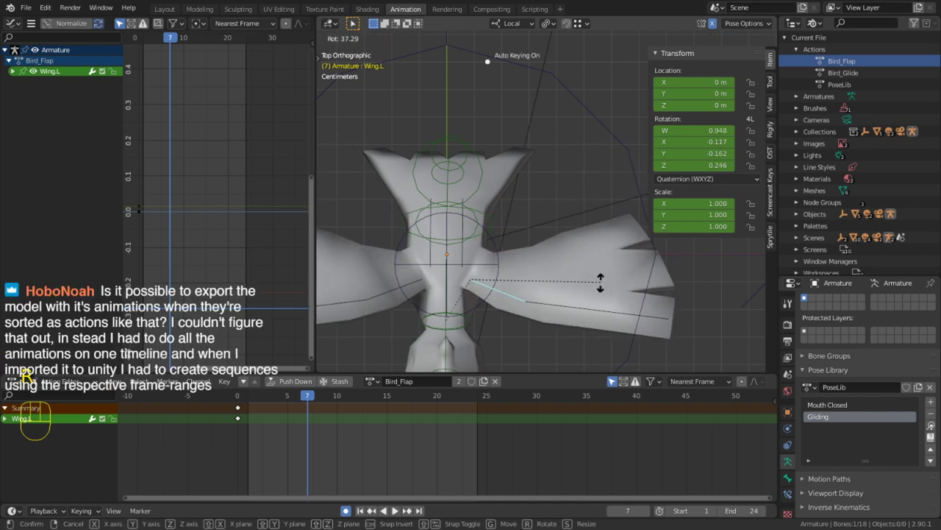
{"action": "left_click", "coordinate": [601, 294]}
{"action": "key", "text": "KP_1"}
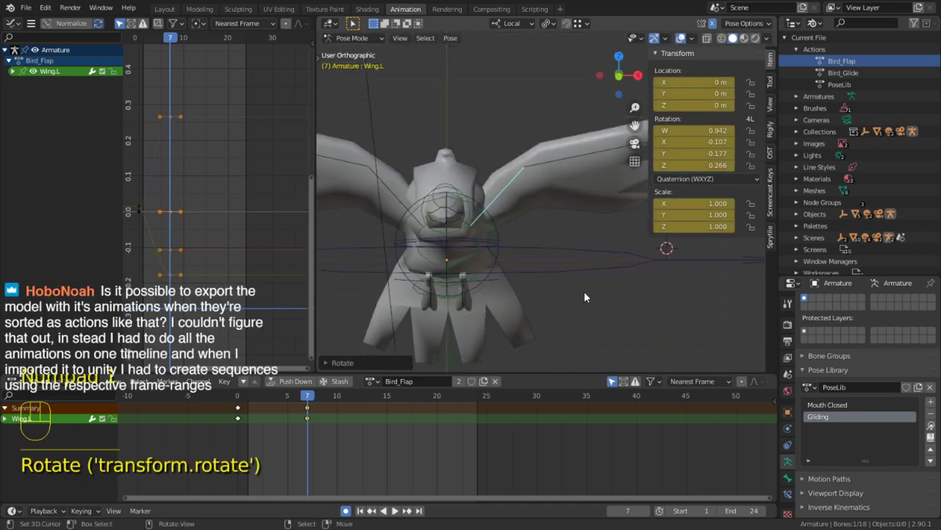
{"action": "key", "text": "r"}
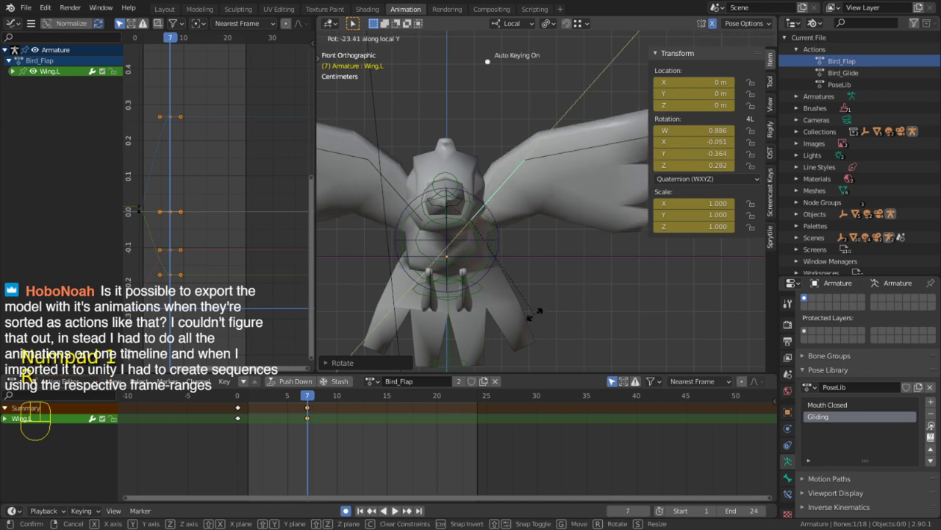
{"action": "left_click", "coordinate": [531, 293]}
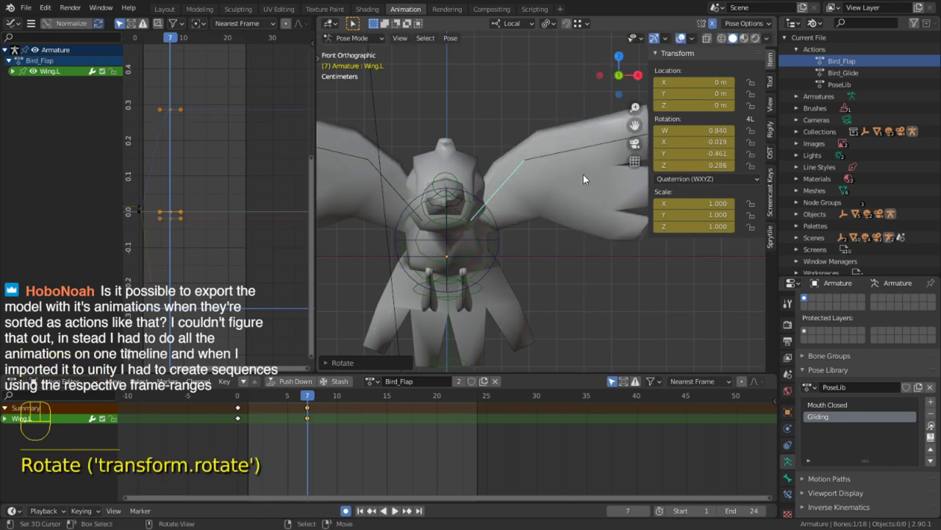
Review the Bird_Flap motion from frame 0 to 10 by scrubbing and playback, and save the file
{"action": "middle_click_drag", "start_coordinate": [464, 261], "coordinate": [381, 403]}
{"action": "left_click_drag", "start_coordinate": [294, 430], "coordinate": [170, 451]}
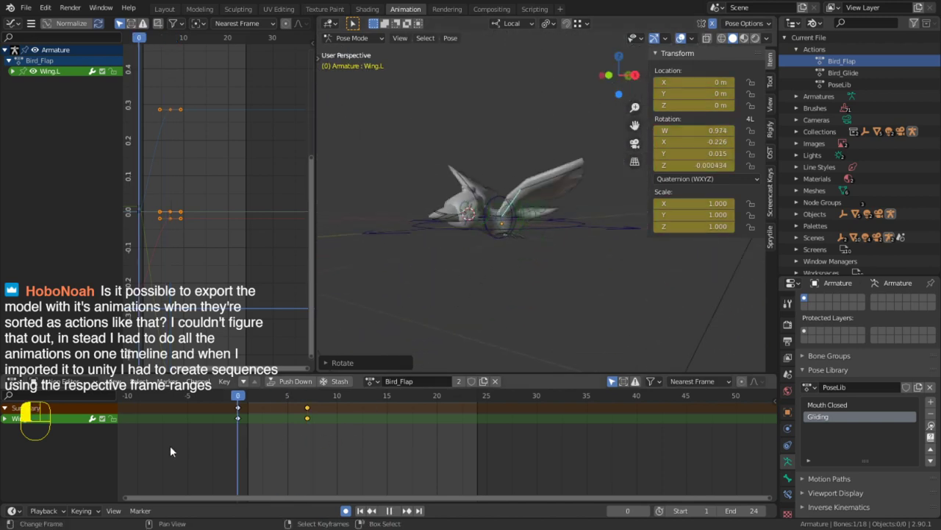
{"action": "left_click_drag", "start_coordinate": [248, 440], "coordinate": [342, 441]}
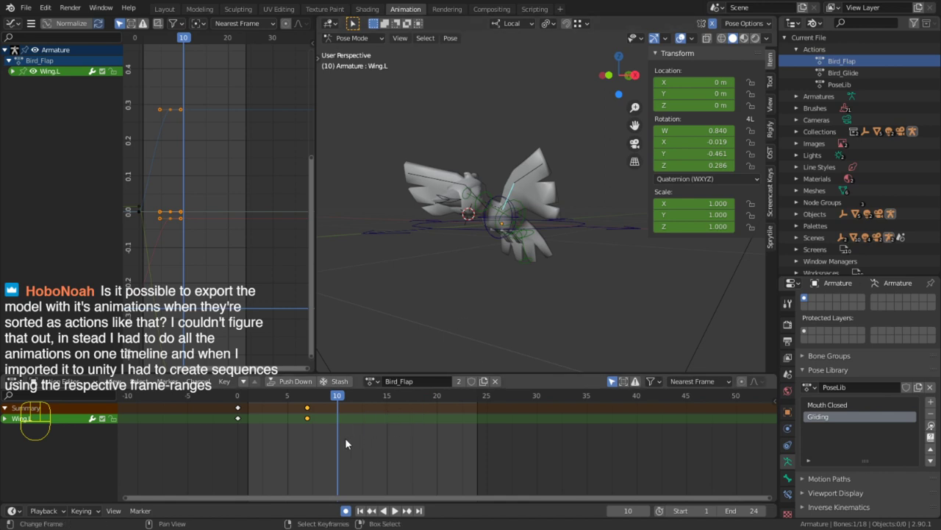
{"action": "key", "text": "space"}
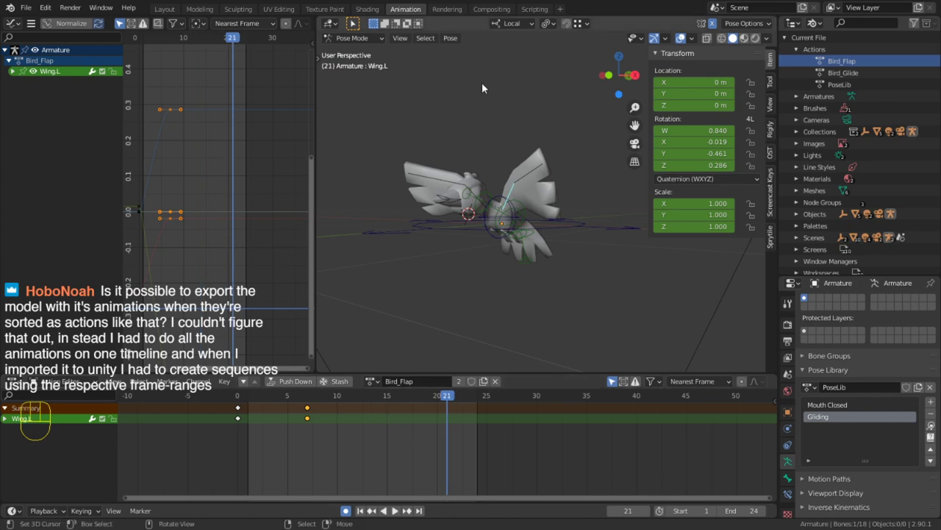
{"action": "key", "text": "ctrl+s"}
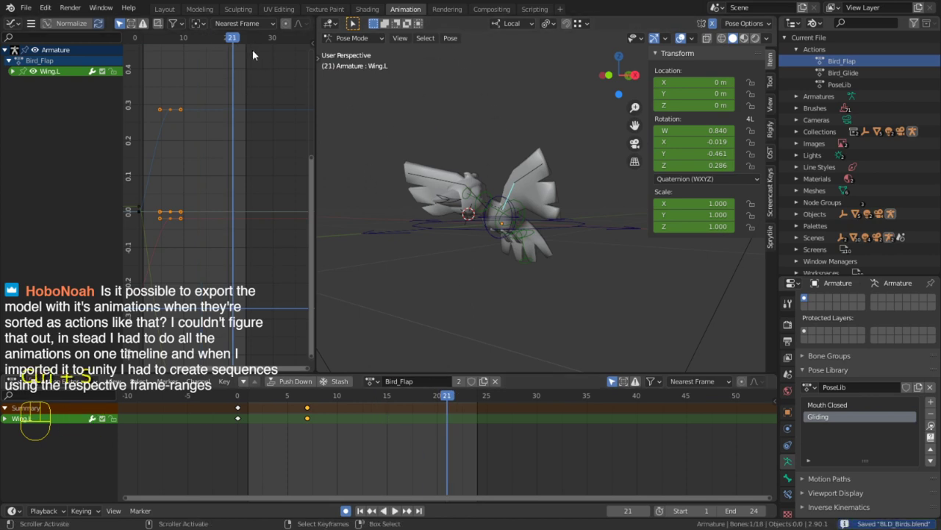
Switch to Object Mode and select the bird mesh together with its armature, keeping the armature active
{"action": "left_click", "coordinate": [355, 38]}
{"action": "left_click", "coordinate": [355, 49]}
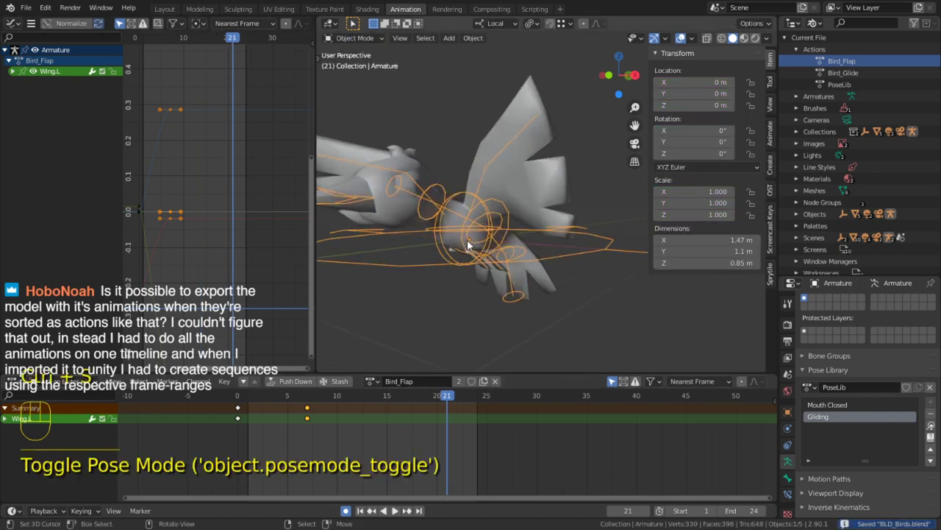
{"action": "left_click", "coordinate": [523, 188]}
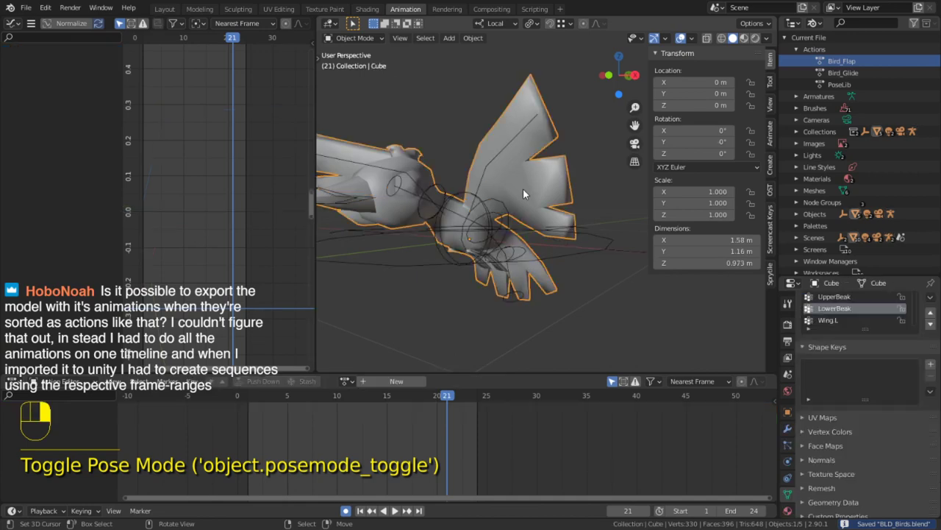
{"action": "left_click", "coordinate": [461, 191], "text": "shift"}
{"action": "scroll", "coordinate": [505, 237], "scroll_direction": "up", "scroll_amount": 4}
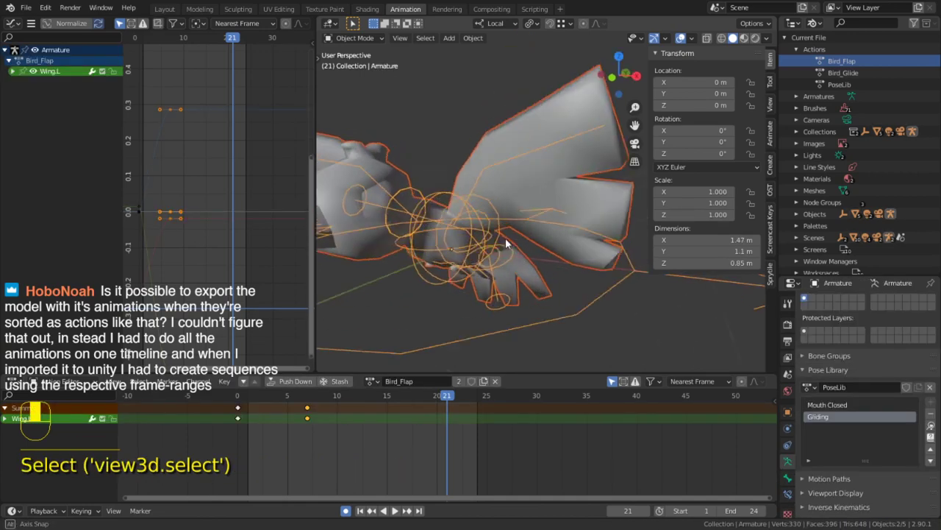
Start an FBX export of the bird and apply the Unity Default Bake preset
{"action": "left_click", "coordinate": [25, 8]}
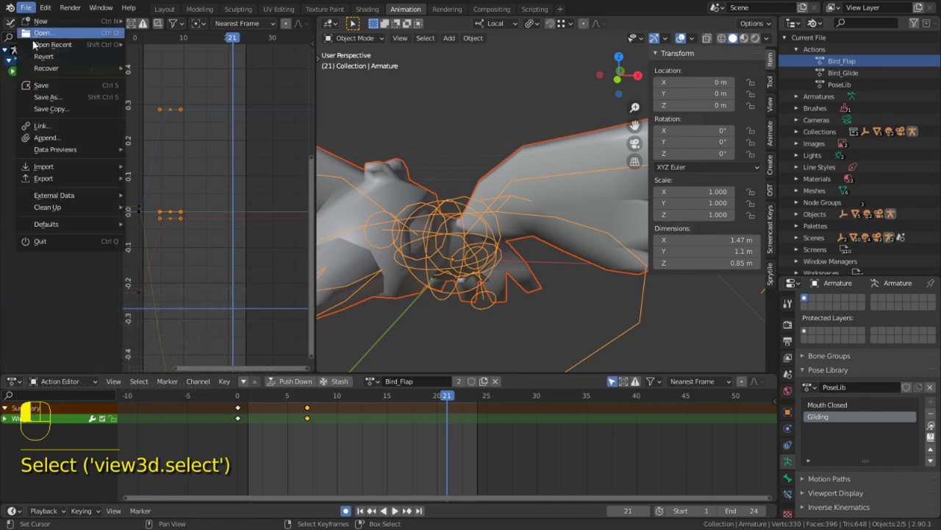
{"action": "mouse_move", "coordinate": [86, 151]}
{"action": "mouse_move", "coordinate": [69, 178]}
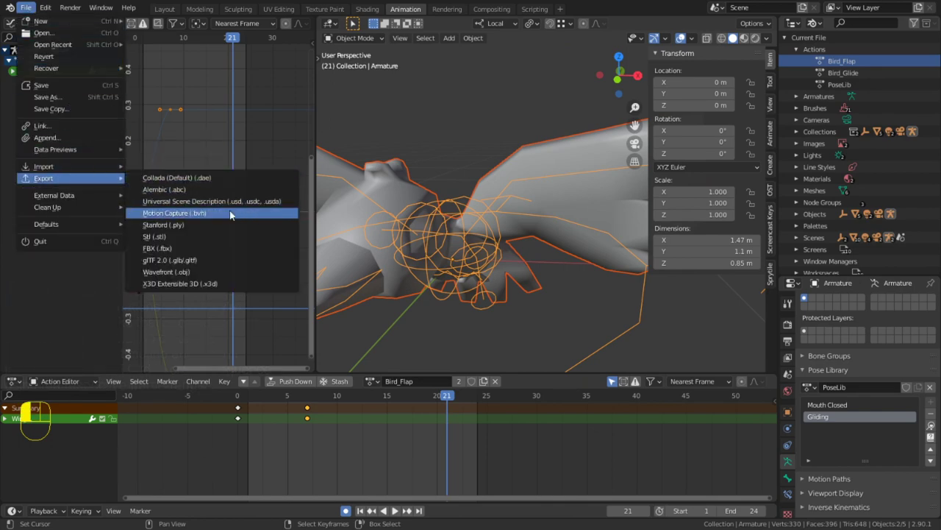
{"action": "left_click", "coordinate": [222, 255]}
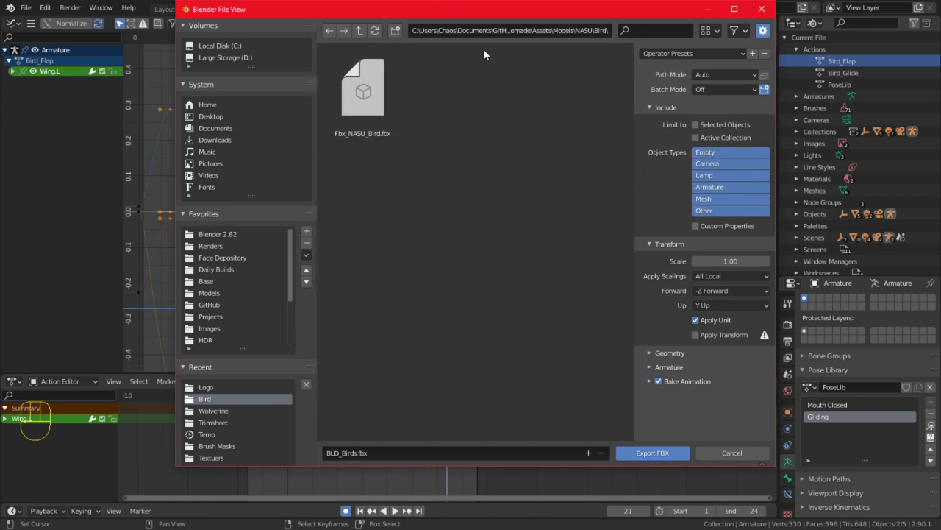
{"action": "left_click", "coordinate": [691, 54]}
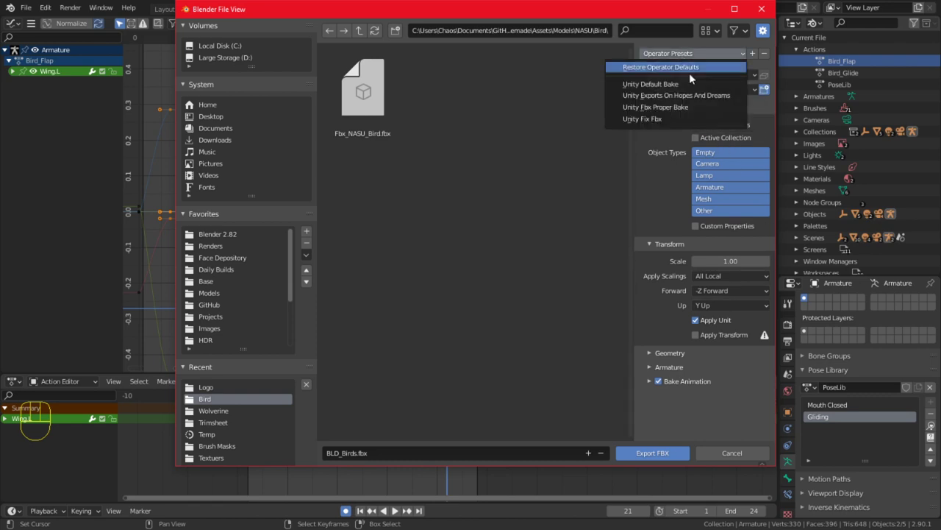
{"action": "left_click", "coordinate": [684, 85]}
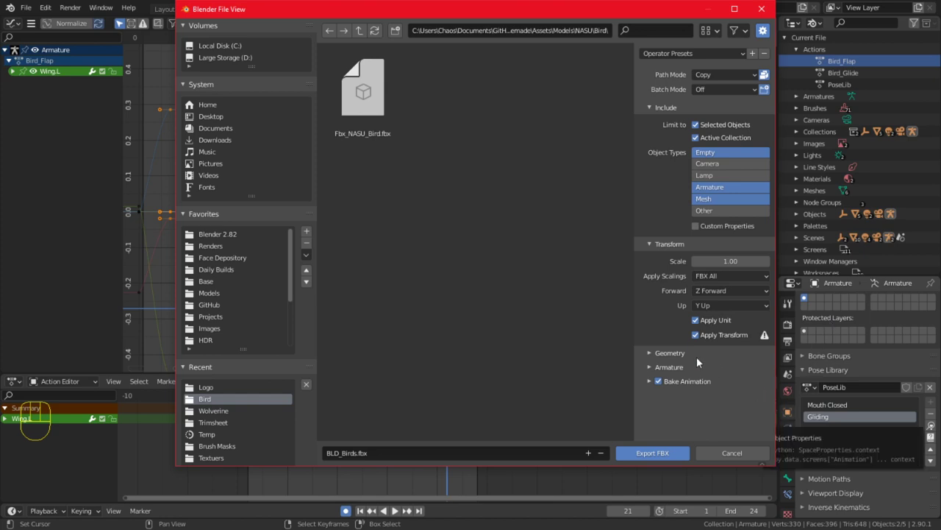
Expand the Bake Animation and Armature export settings and disable Add Leaf Bones
{"action": "left_click", "coordinate": [647, 381]}
{"action": "scroll", "coordinate": [649, 384], "scroll_direction": "down", "scroll_amount": 2}
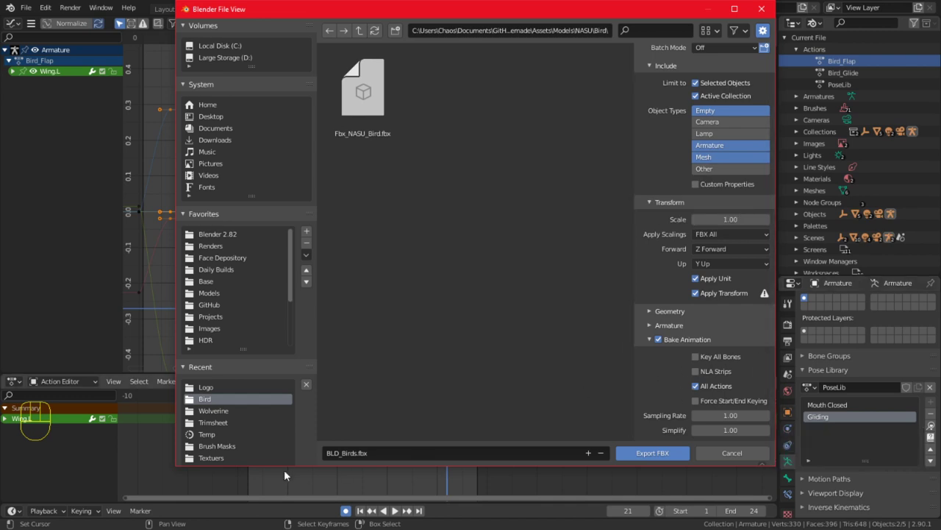
{"action": "left_click", "coordinate": [118, 433]}
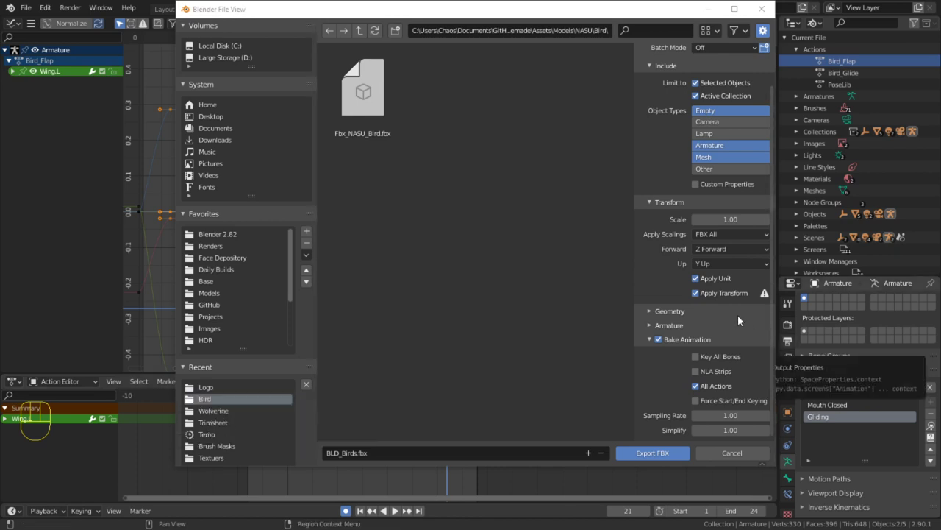
{"action": "left_click", "coordinate": [675, 328]}
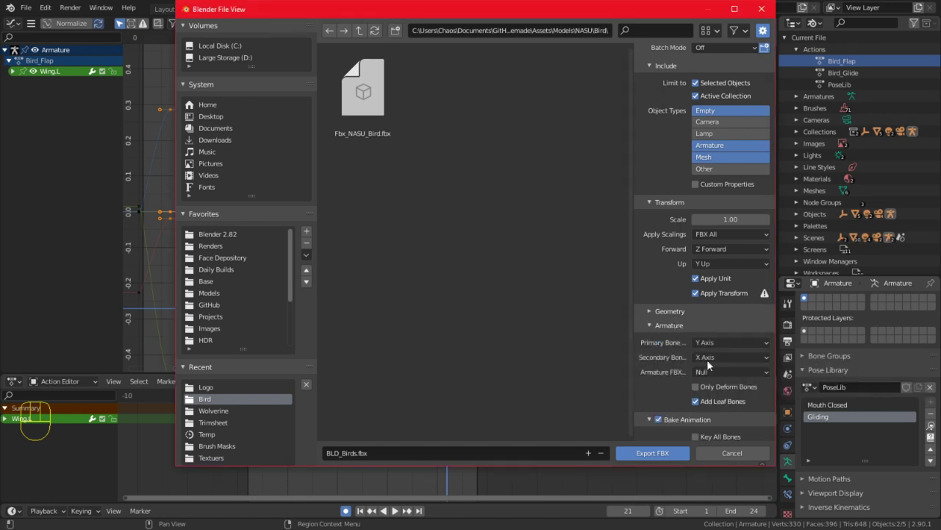
{"action": "left_click", "coordinate": [696, 402]}
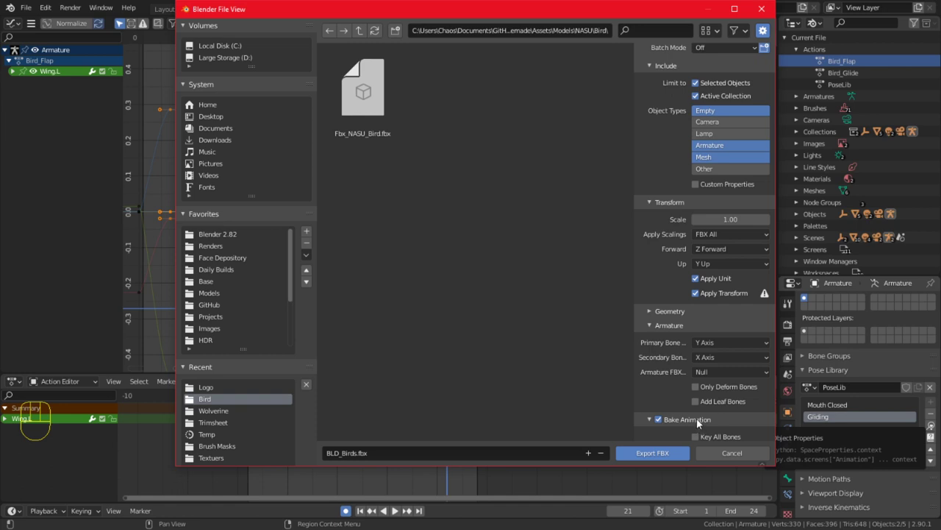
{"action": "left_click", "coordinate": [696, 386]}
{"action": "left_click", "coordinate": [702, 389]}
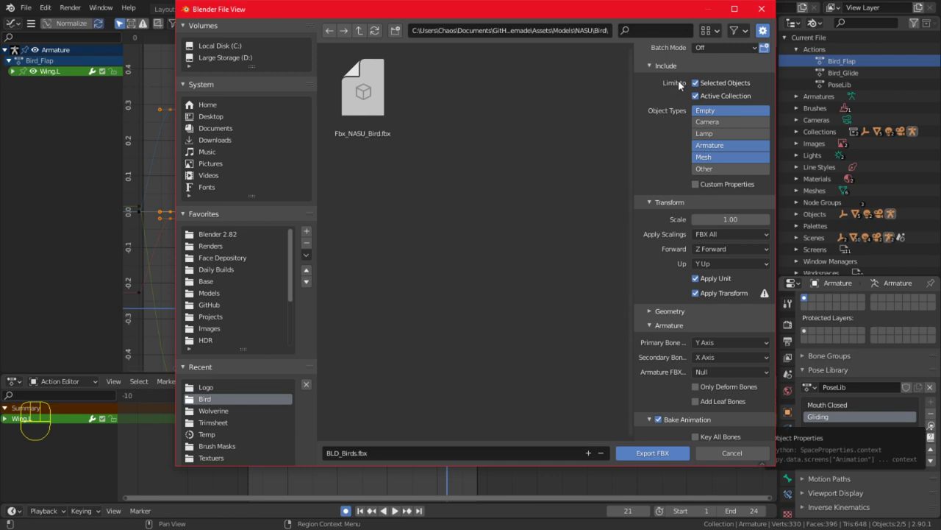
Examine the Include, Transform, Geometry smoothing and Armature export options, collapsing each section so only Bake Animation stays expanded
{"action": "scroll", "coordinate": [703, 110], "scroll_direction": "up", "scroll_amount": 2}
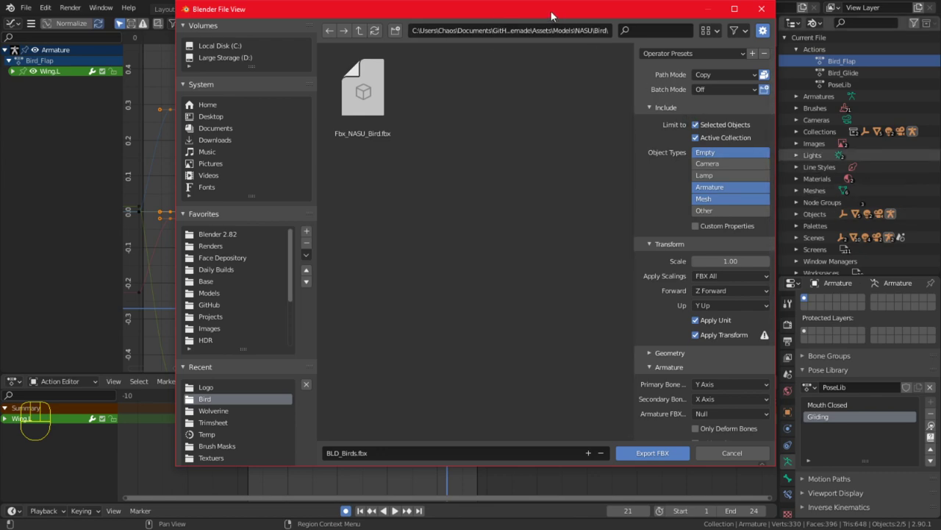
{"action": "left_click_drag", "start_coordinate": [545, 9], "coordinate": [660, 153]}
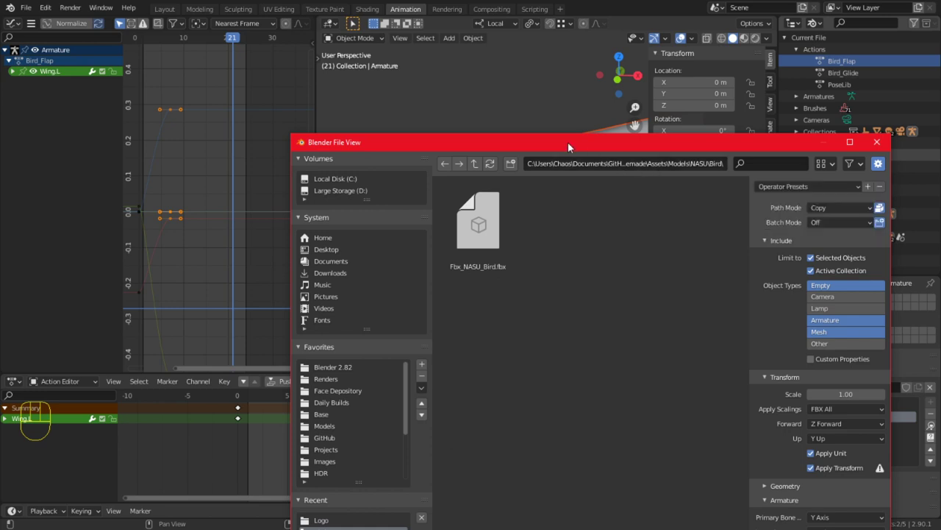
{"action": "left_click_drag", "start_coordinate": [568, 142], "coordinate": [374, 33]}
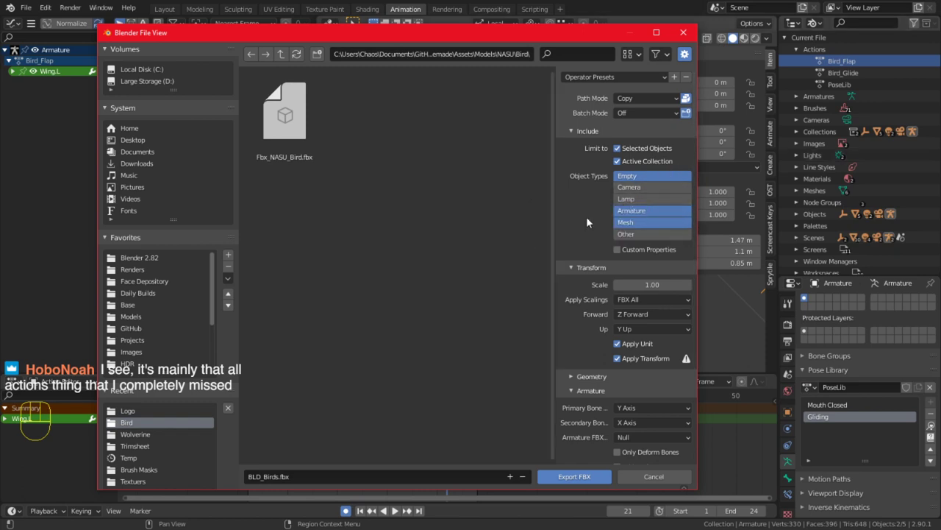
{"action": "left_click", "coordinate": [586, 131]}
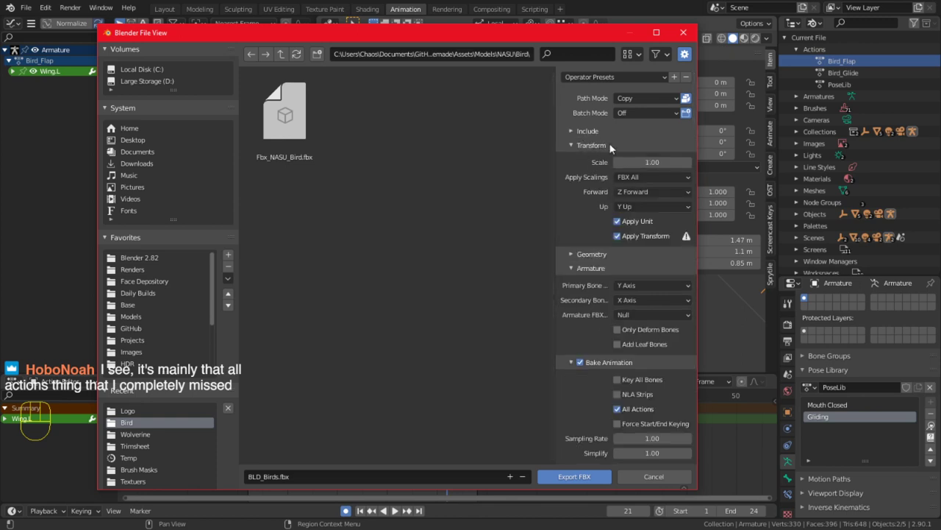
{"action": "left_click", "coordinate": [591, 145]}
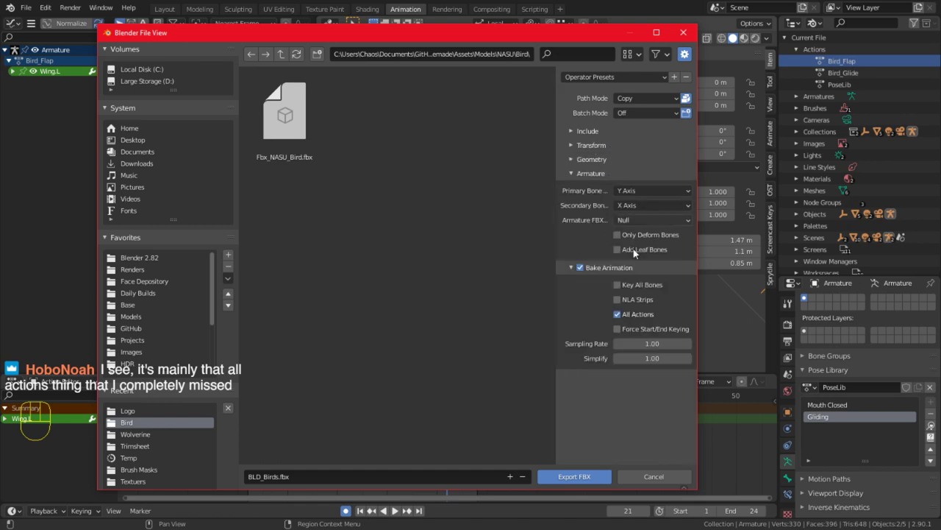
{"action": "left_click", "coordinate": [591, 159]}
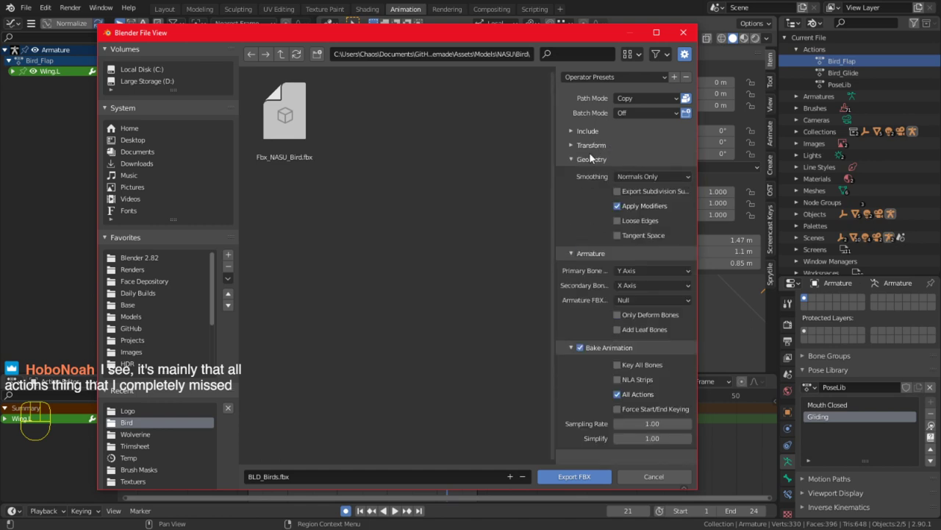
{"action": "left_click", "coordinate": [655, 176]}
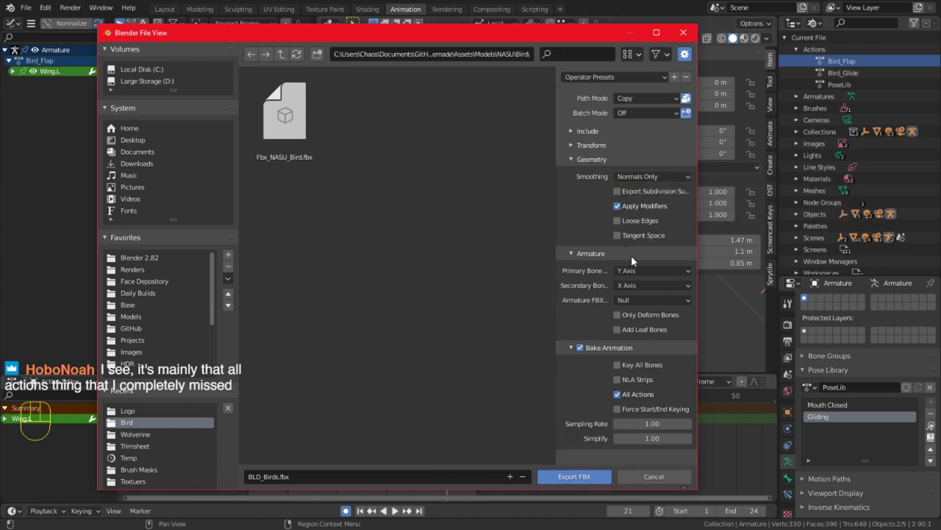
{"action": "left_click", "coordinate": [589, 253]}
{"action": "left_click", "coordinate": [585, 159]}
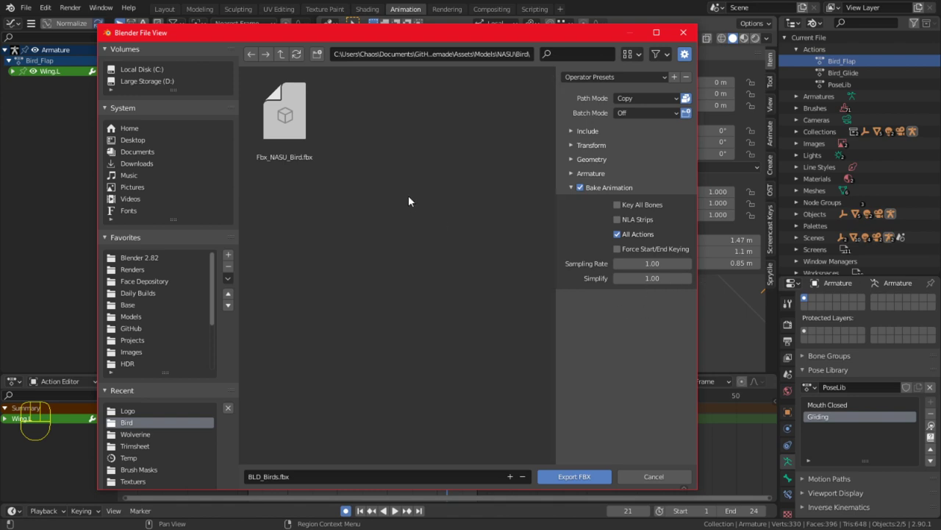
Export the bird as BLD_Birds.fbx with all actions baked
{"action": "left_click", "coordinate": [589, 480]}
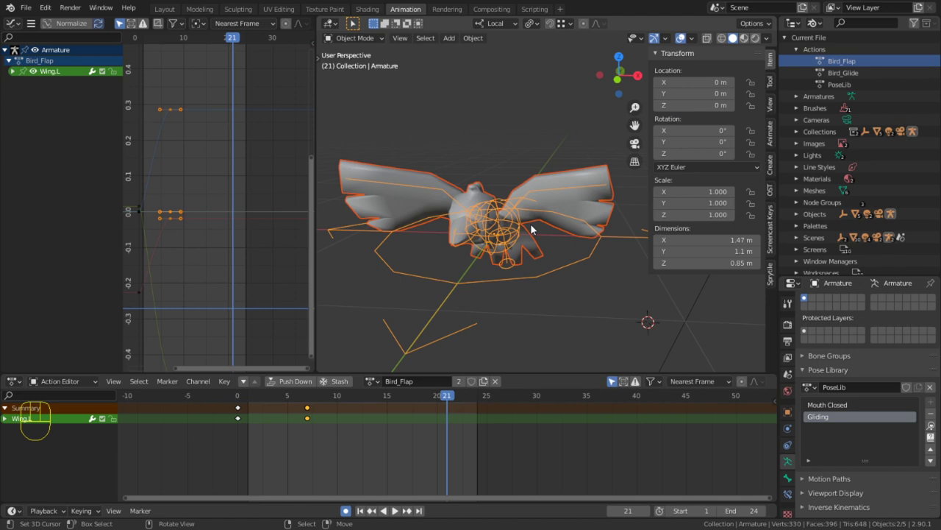
{"action": "scroll", "coordinate": [531, 231], "scroll_direction": "down", "scroll_amount": 5}
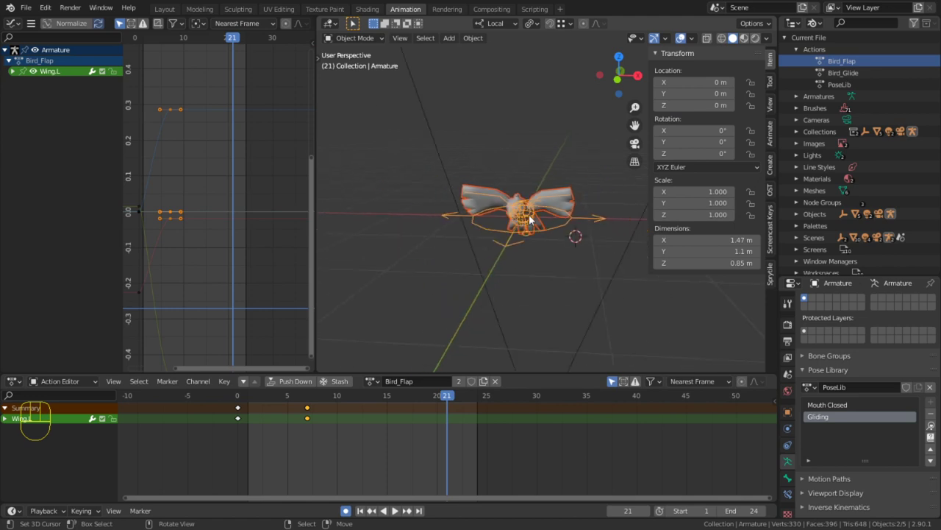
{"action": "scroll", "coordinate": [530, 218], "scroll_direction": "down", "scroll_amount": 4}
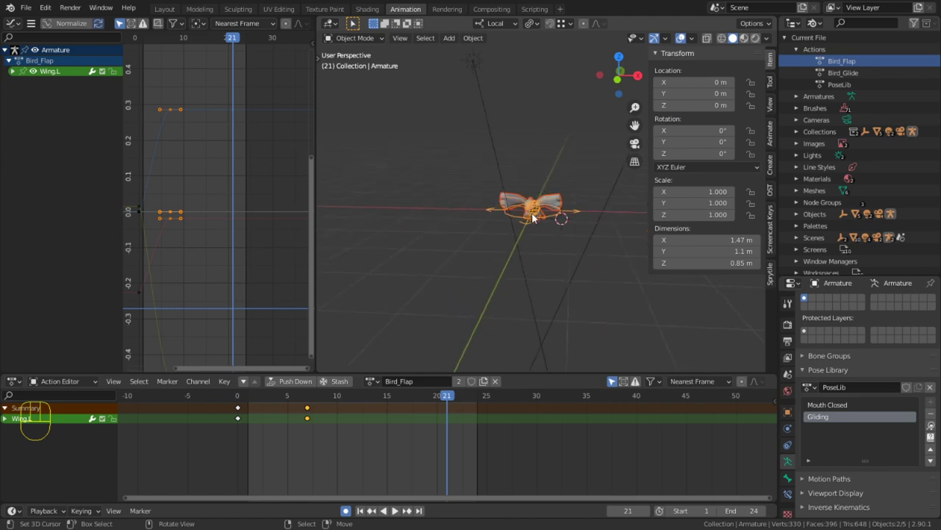
{"action": "middle_click_drag", "start_coordinate": [464, 129], "coordinate": [601, 165], "text": "shift"}
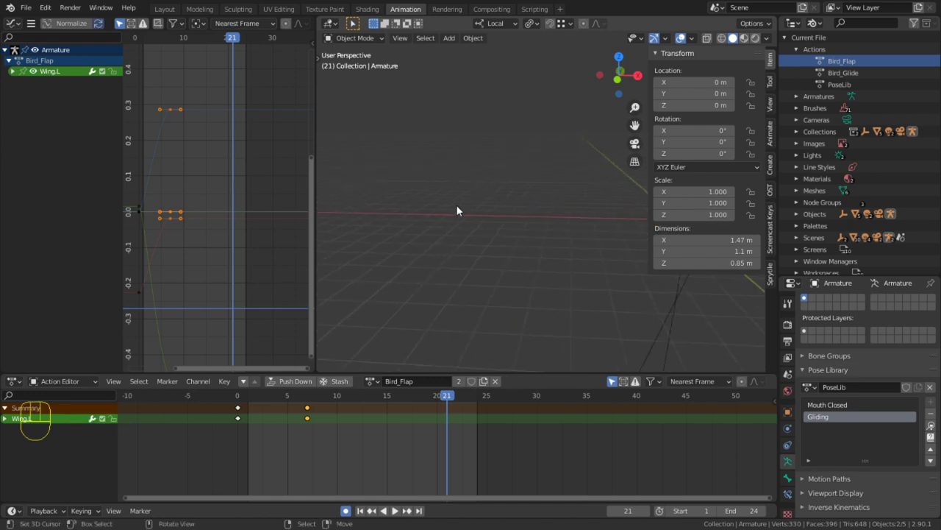
{"action": "middle_click_drag", "start_coordinate": [510, 219], "coordinate": [364, 219], "text": "shift"}
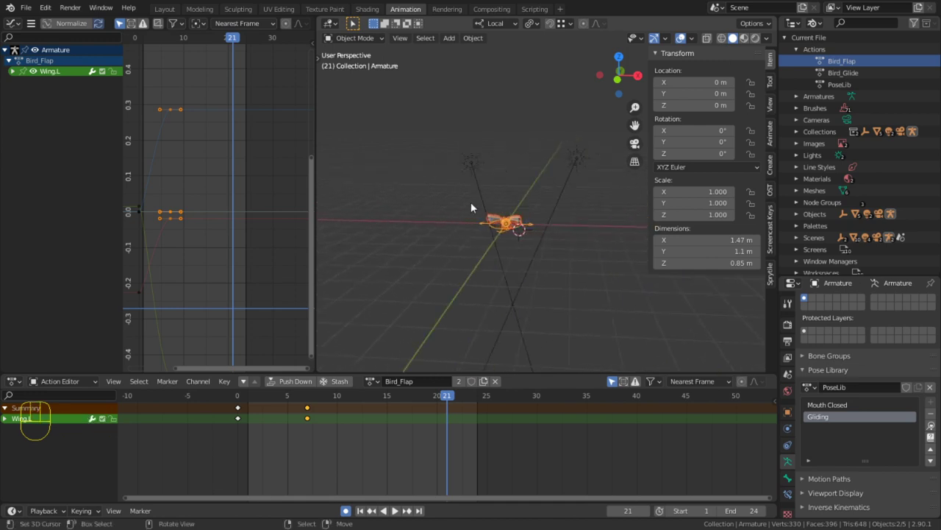
Add a new view layer, show the Outliner by view layer, and exclude the Collection and Widgets collections
{"action": "left_click", "coordinate": [918, 8]}
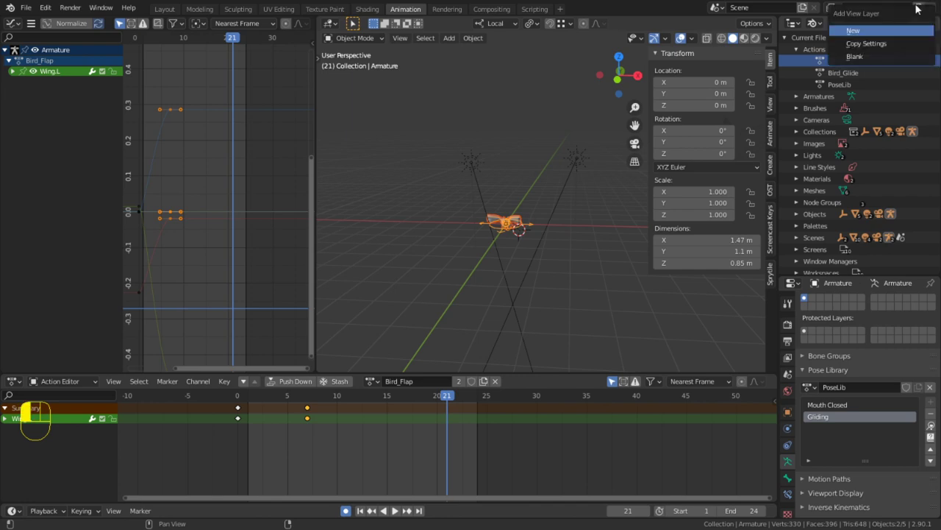
{"action": "left_click", "coordinate": [864, 29]}
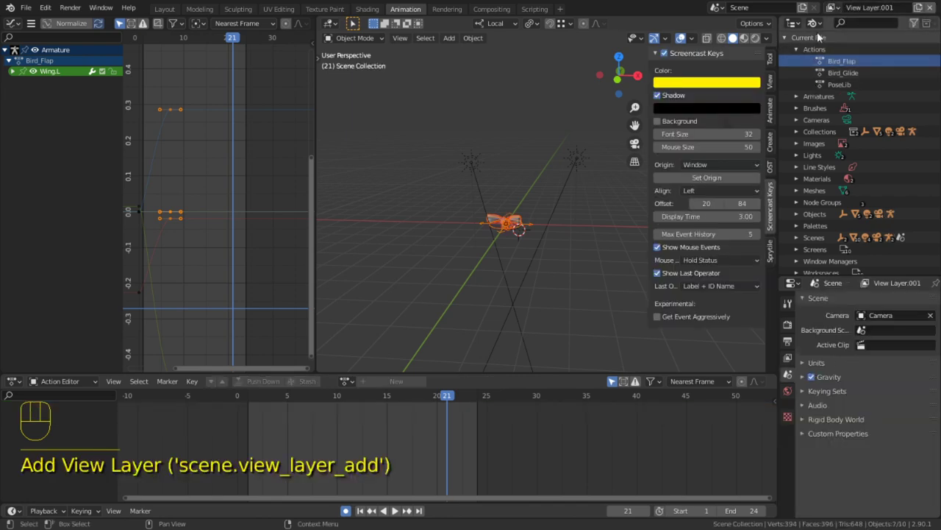
{"action": "left_click", "coordinate": [813, 23]}
{"action": "left_click", "coordinate": [817, 45]}
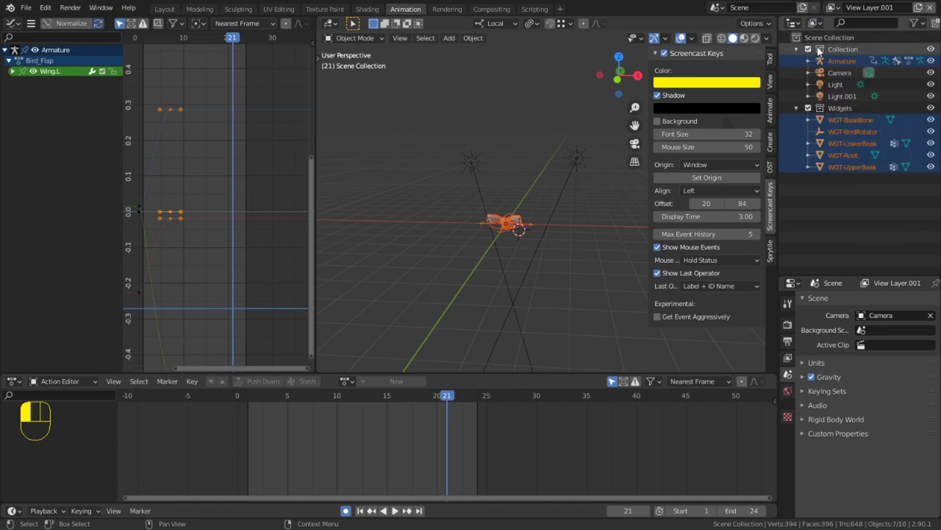
{"action": "left_click", "coordinate": [808, 50]}
{"action": "left_click", "coordinate": [808, 61]}
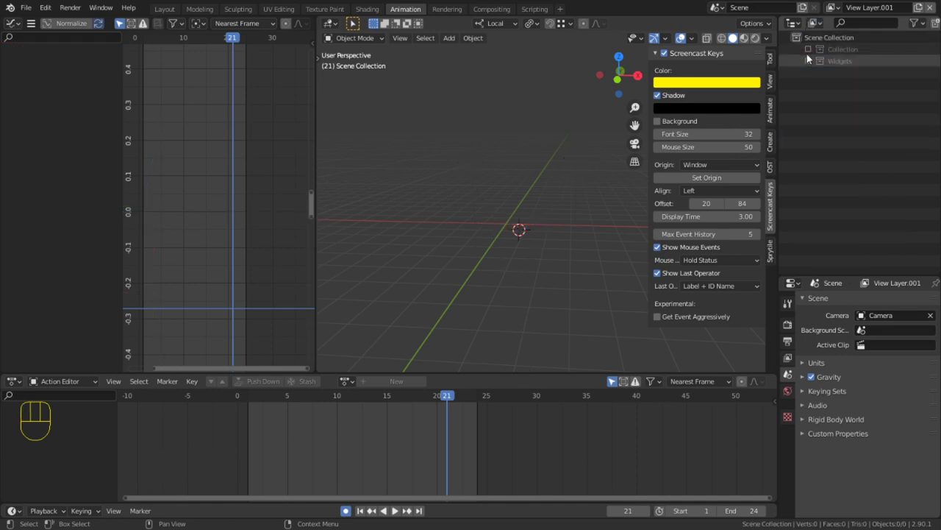
Create a new collection in the Outliner and name it "fbx import"
{"action": "right_click", "coordinate": [817, 100]}
{"action": "left_click", "coordinate": [818, 102]}
{"action": "double_click", "coordinate": [832, 76]}
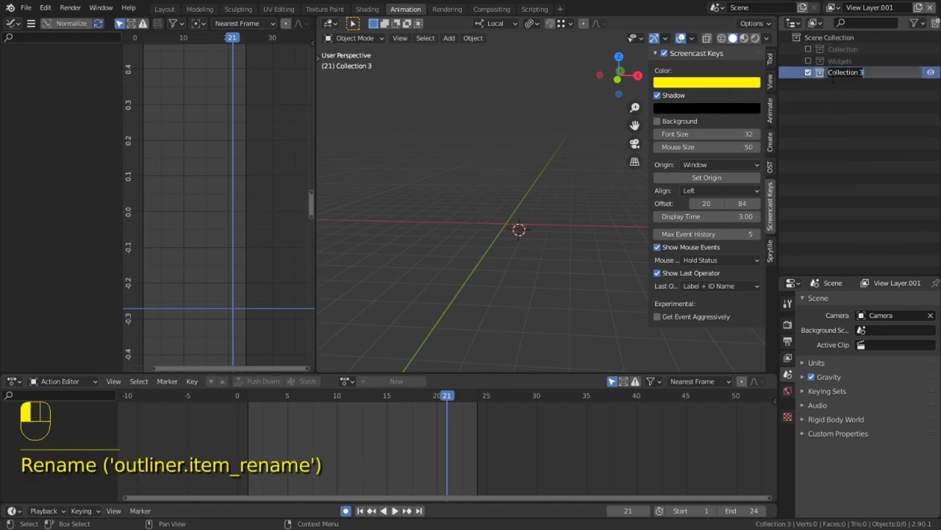
{"action": "type", "text": "fbx import"}
{"action": "key", "text": "Return"}
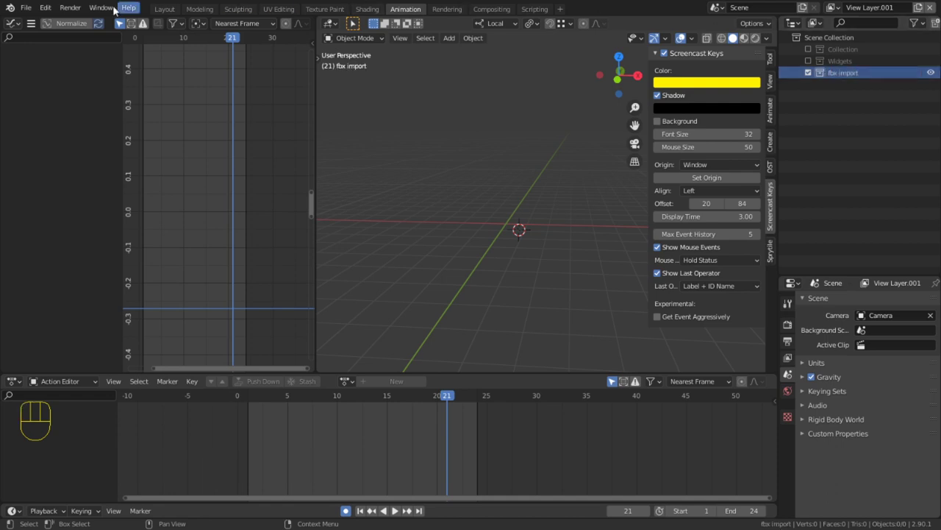
Import BLD_Birds.fbx into the fbx import collection
{"action": "left_click", "coordinate": [26, 7]}
{"action": "mouse_move", "coordinate": [58, 168]}
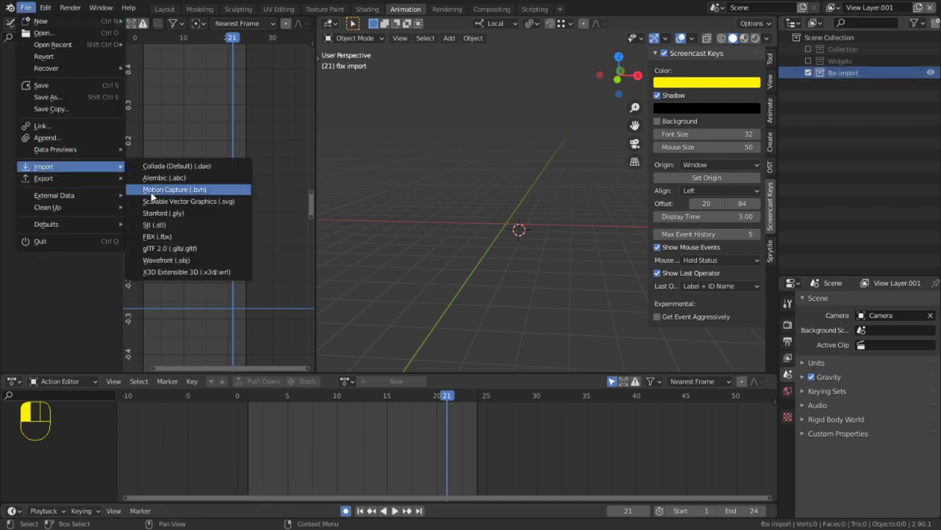
{"action": "left_click", "coordinate": [172, 236]}
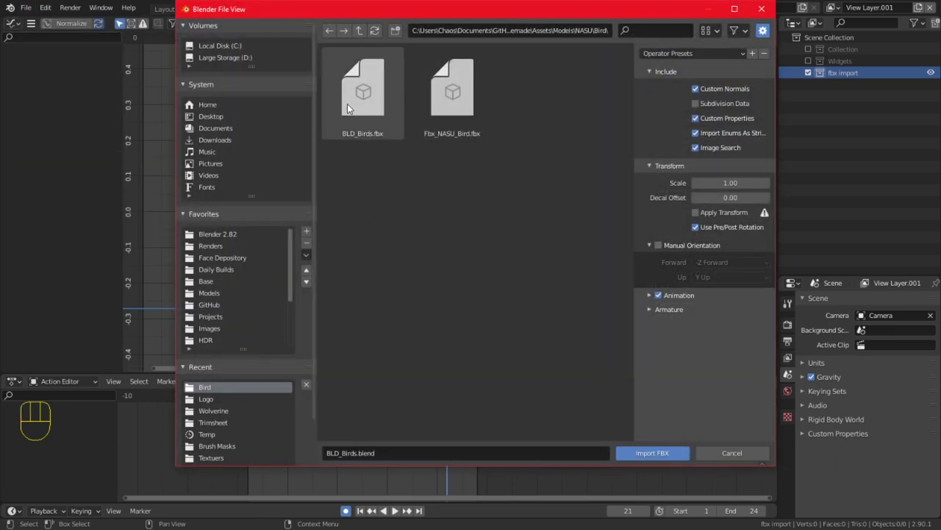
{"action": "double_click", "coordinate": [348, 107]}
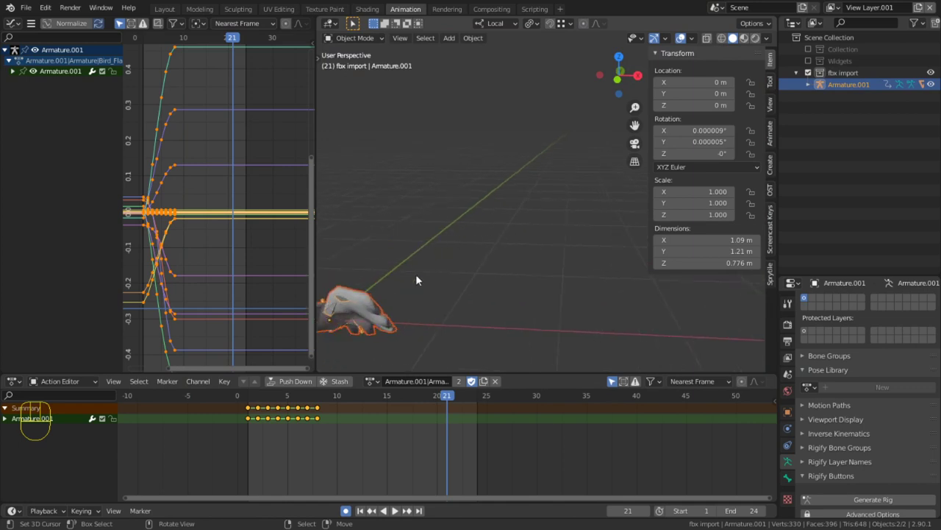
Inspect the imported bird mesh and its armature up close in a maximized 3D viewport
{"action": "mouse_move", "coordinate": [460, 285]}
{"action": "middle_mouse_down"}
{"action": "mouse_move", "coordinate": [563, 237]}
{"action": "mouse_move", "coordinate": [456, 272]}
{"action": "middle_mouse_up"}
{"action": "middle_click", "coordinate": [384, 299], "text": "alt"}
{"action": "scroll", "coordinate": [452, 289], "scroll_direction": "up", "scroll_amount": 6}
{"action": "key", "text": "ctrl+space"}
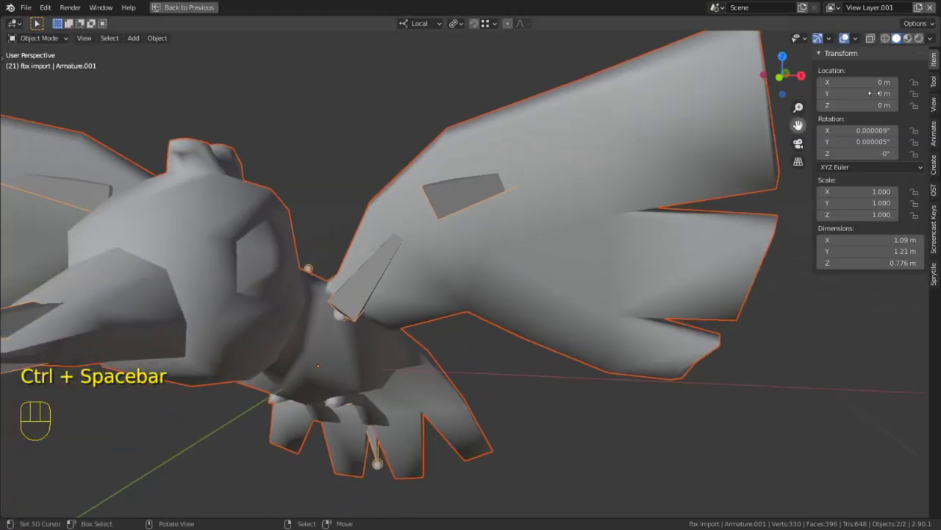
{"action": "left_click", "coordinate": [909, 38]}
{"action": "key", "text": "shift"}
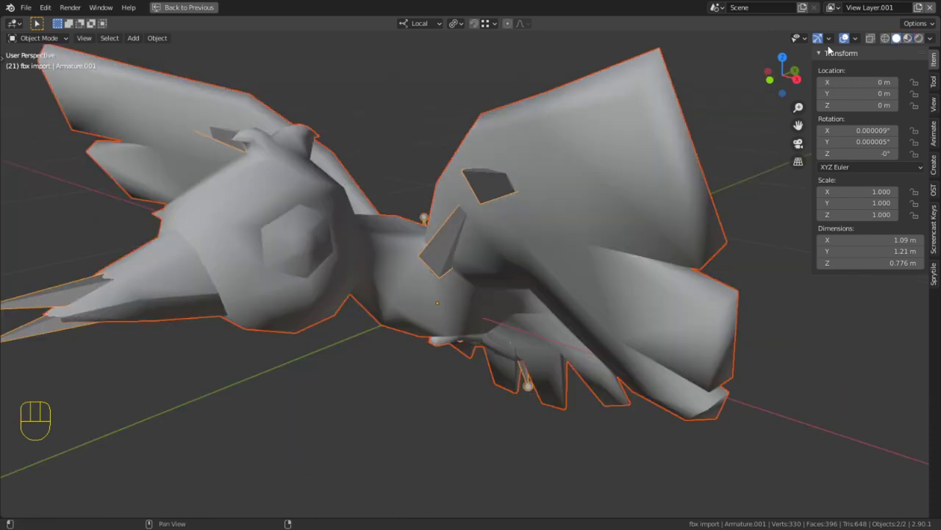
{"action": "middle_click", "coordinate": [396, 239], "text": "alt"}
{"action": "key", "text": "ctrl+space"}
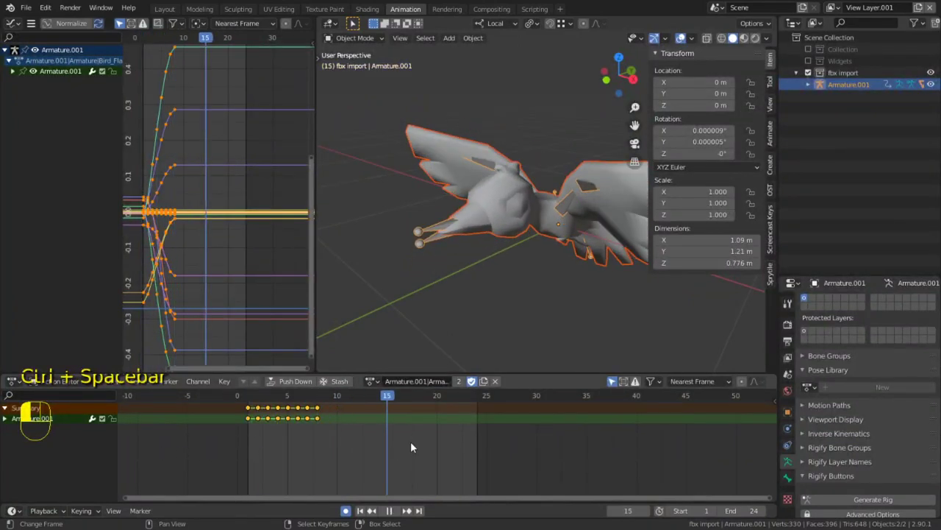
Browse the imported armature's actions and scrub through its animation back to frame 1
{"action": "key", "text": "space"}
{"action": "left_click", "coordinate": [377, 395]}
{"action": "left_click", "coordinate": [374, 381]}
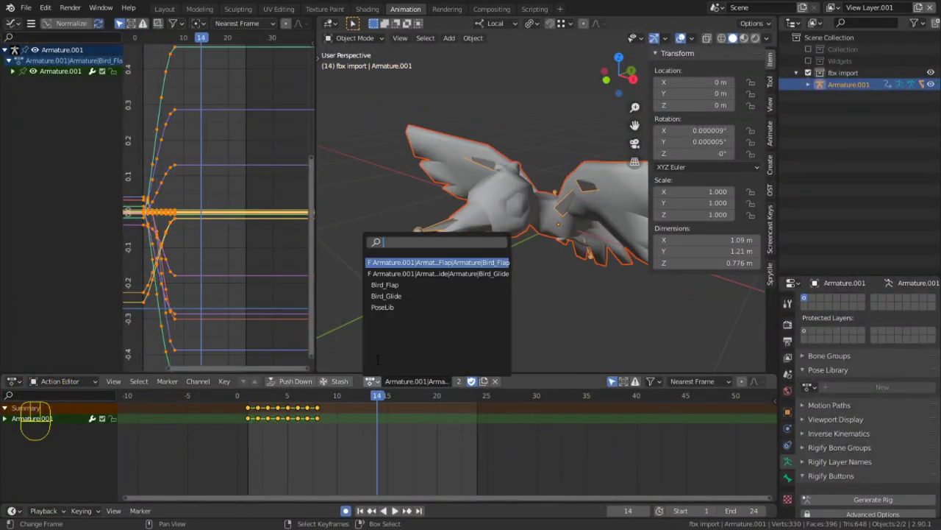
{"action": "left_click", "coordinate": [427, 272]}
{"action": "key", "text": "space"}
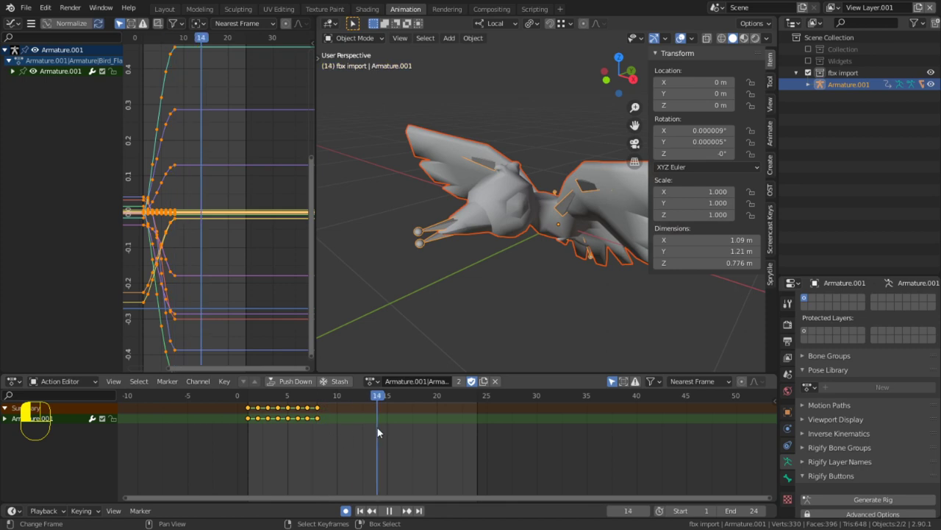
{"action": "left_click_drag", "start_coordinate": [377, 427], "coordinate": [248, 409]}
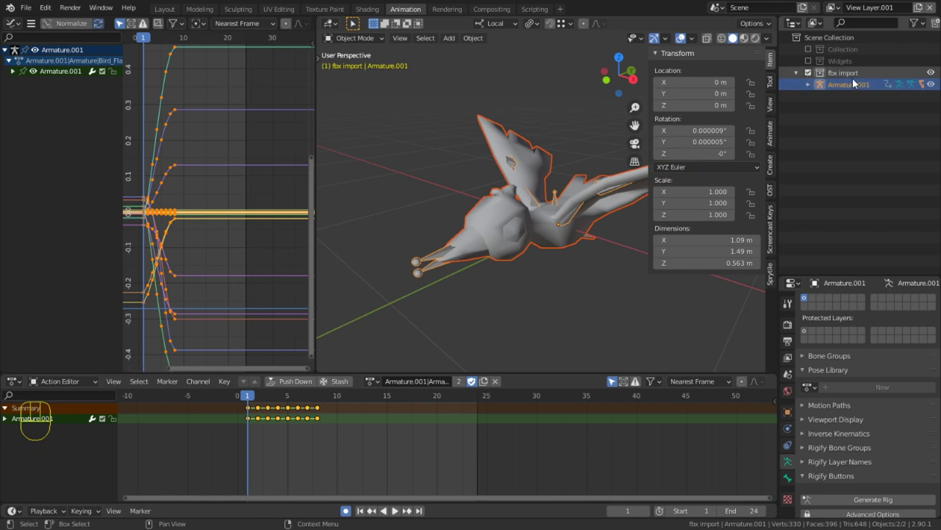
Delete the fbx import collection and the imported bird with its armature
{"action": "key", "text": "Delete"}
{"action": "key", "text": "Delete"}
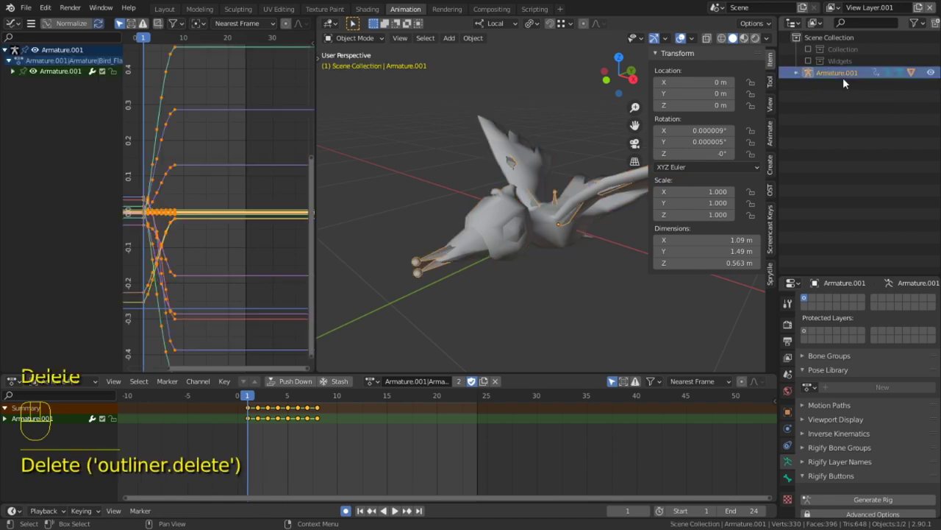
{"action": "key", "text": "Delete"}
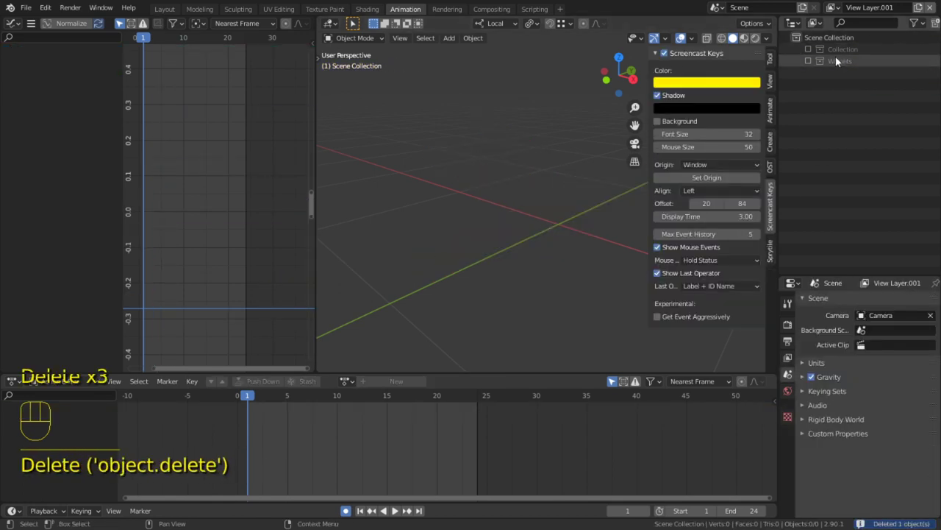
Re-enable the original Collection, select the bird's armature and keep Bird_Flap as its action
{"action": "left_click", "coordinate": [810, 49]}
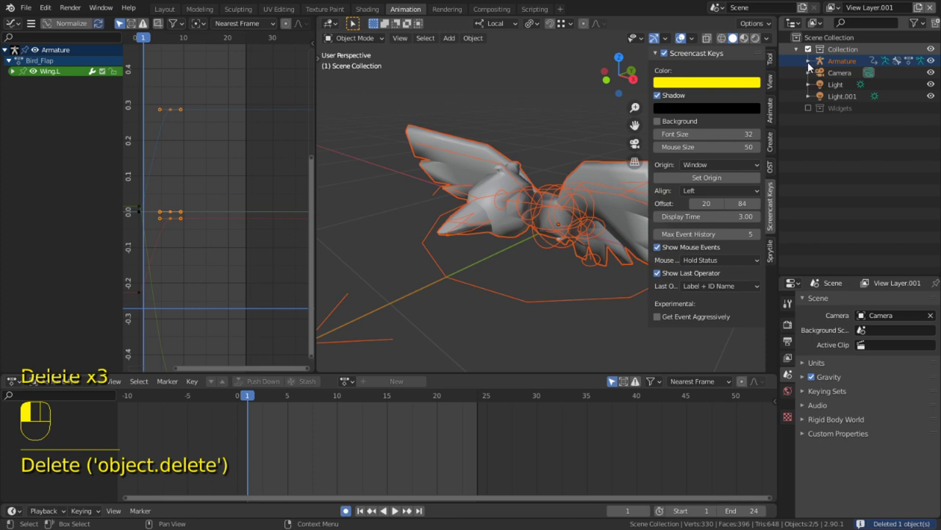
{"action": "key", "text": "shift+space"}
{"action": "left_click", "coordinate": [521, 299]}
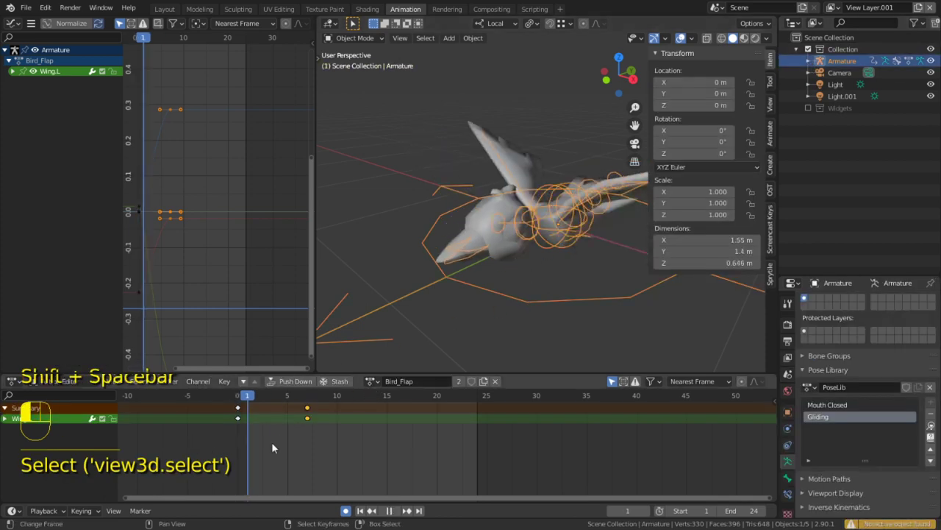
{"action": "left_click", "coordinate": [371, 381]}
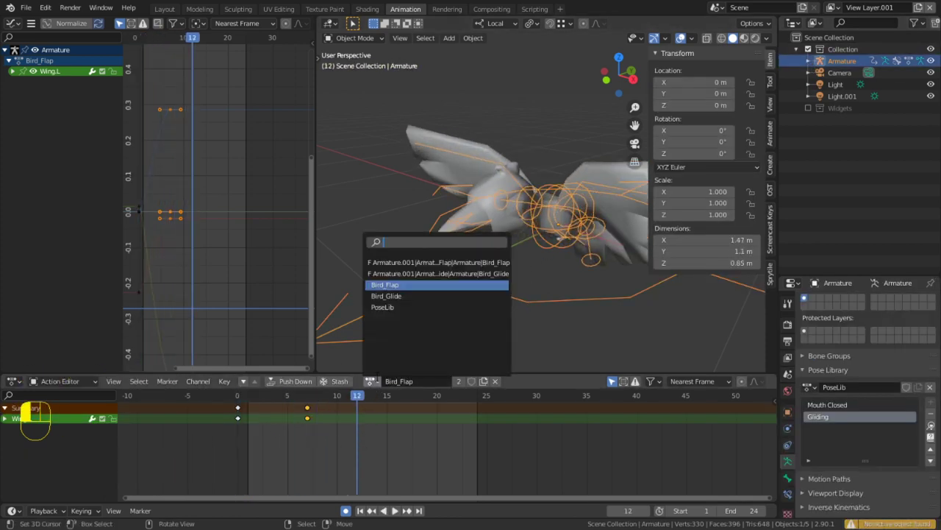
{"action": "left_click", "coordinate": [387, 285]}
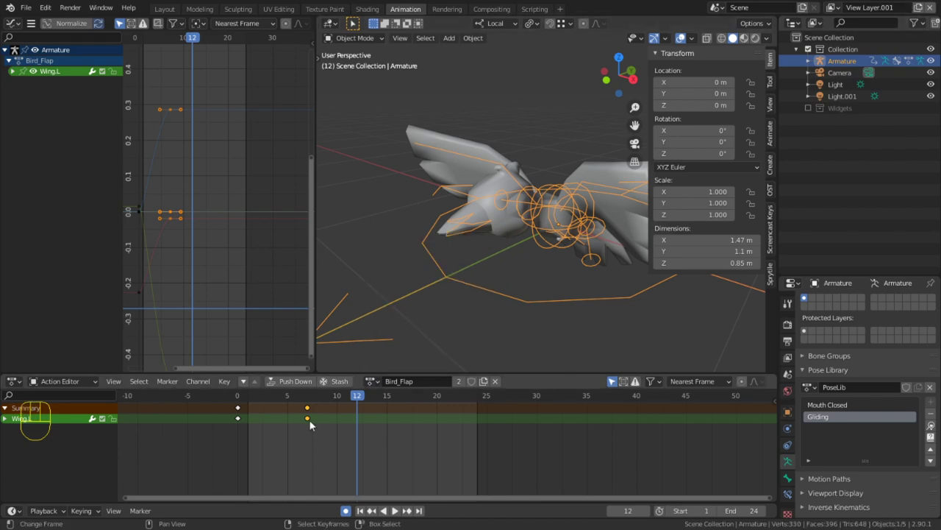
Undo the import test and the preceding edits back to the Bird_Flap tail pose at frame 7 in Pose Mode
{"action": "key", "text": "ctrl+z"}
{"action": "key", "text": "ctrl+z"}
{"action": "key", "text": "ctrl+z"}
{"action": "key", "text": "ctrl+z"}
{"action": "key", "text": "ctrl+z"}
{"action": "key", "text": "ctrl+z"}
{"action": "key", "text": "ctrl+z"}
{"action": "key", "text": "ctrl+z"}
{"action": "key", "text": "ctrl+z"}
{"action": "key", "text": "ctrl+z"}
{"action": "key", "text": "ctrl+z"}
{"action": "key", "text": "ctrl+z"}
{"action": "key", "text": "ctrl+z"}
{"action": "key", "text": "ctrl+z"}
{"action": "key", "text": "ctrl+z"}
{"action": "key", "text": "ctrl+z"}
{"action": "key", "text": "ctrl+z"}
{"action": "key", "text": "ctrl+z"}
{"action": "key", "text": "ctrl+z"}
{"action": "key", "text": "ctrl+z"}
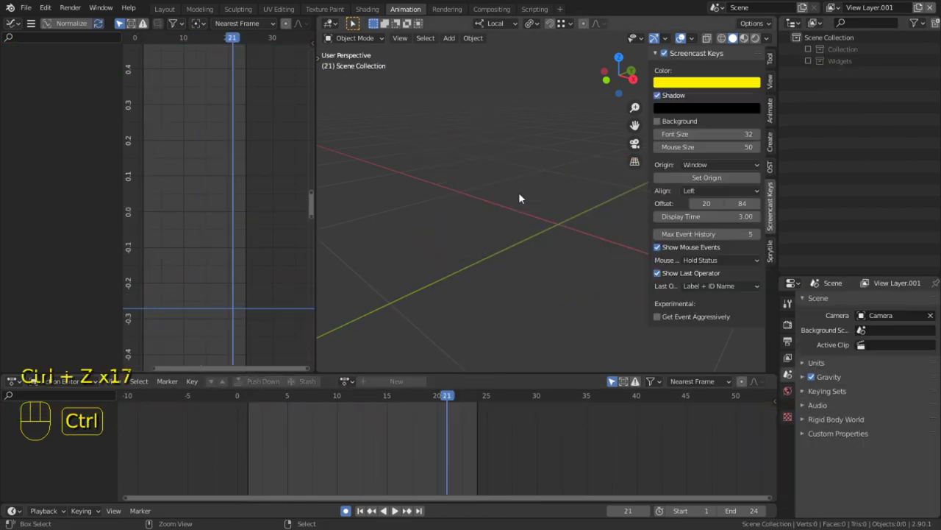
{"action": "key", "text": "ctrl+z"}
{"action": "key", "text": "ctrl+z"}
{"action": "key", "text": "ctrl+z"}
{"action": "key", "text": "ctrl+z"}
{"action": "key", "text": "ctrl+z"}
{"action": "key", "text": "ctrl+z"}
{"action": "key", "text": "ctrl+z"}
{"action": "key", "text": "ctrl+z"}
{"action": "key", "text": "ctrl+z"}
{"action": "key", "text": "ctrl+z"}
{"action": "key", "text": "ctrl+z"}
{"action": "key", "text": "ctrl+z"}
{"action": "key", "text": "ctrl+z"}
{"action": "key", "text": "ctrl+z"}
{"action": "key", "text": "ctrl+z"}
{"action": "key", "text": "ctrl+z"}
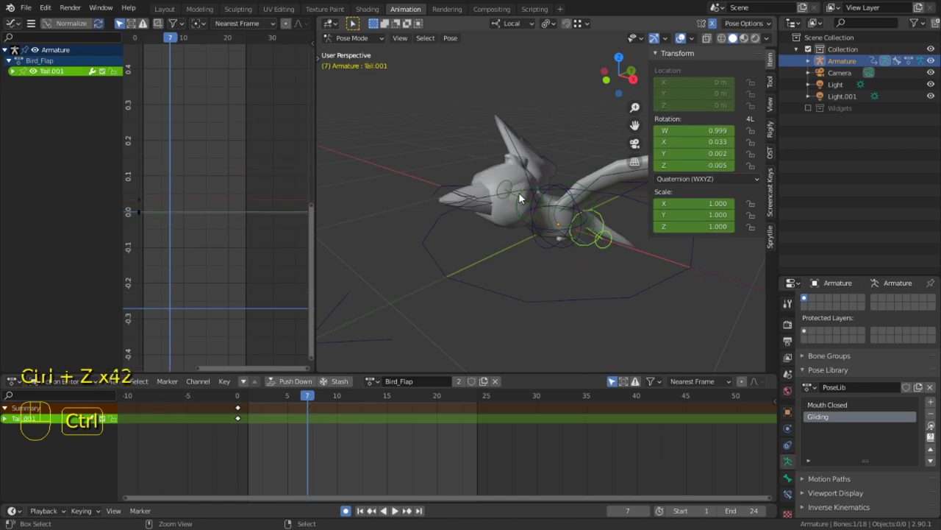
{"action": "key", "text": "ctrl+z"}
Check the bird's pose at frame 0 of Bird_Flap and return to frame 7
{"action": "middle_click_drag", "start_coordinate": [505, 225], "coordinate": [445, 186]}
{"action": "left_click", "coordinate": [238, 430]}
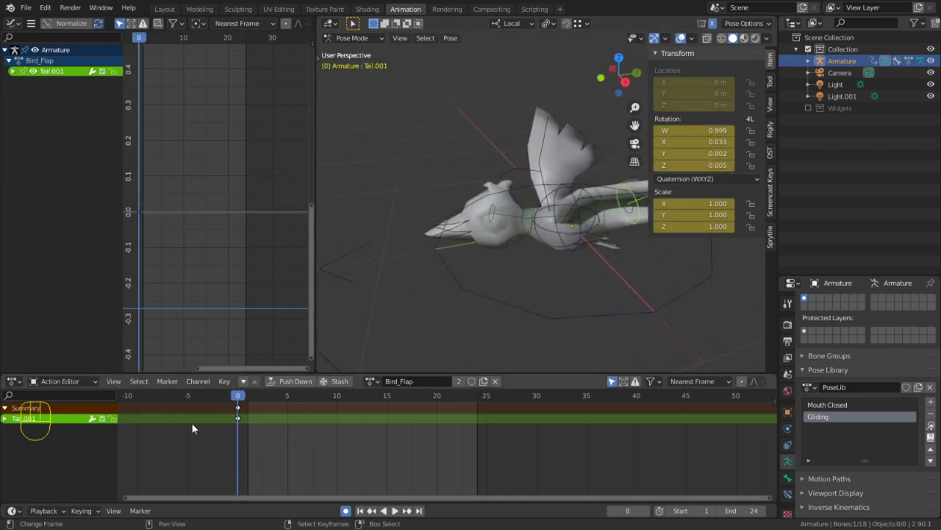
{"action": "left_click_drag", "start_coordinate": [209, 424], "coordinate": [133, 417]}
{"action": "key", "text": "ctrl+z"}
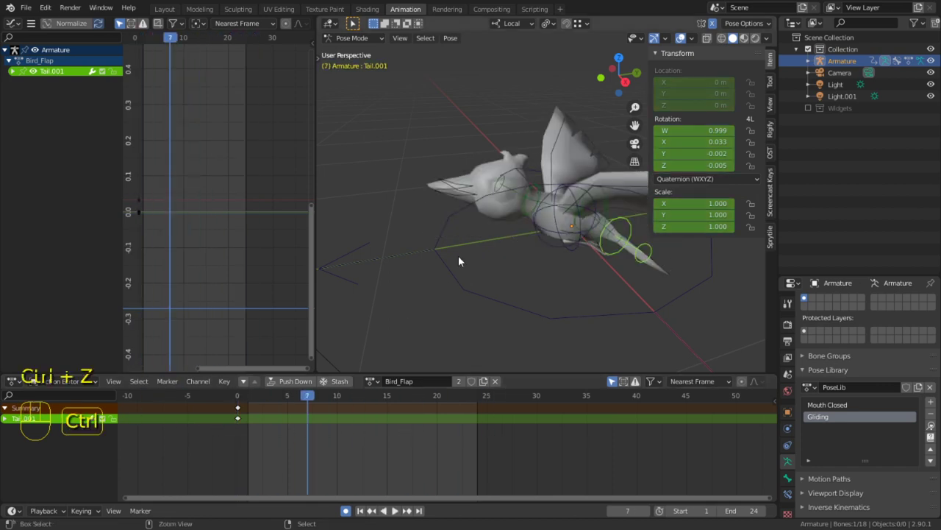
{"action": "key", "text": "ctrl+z"}
{"action": "key", "text": "ctrl+z"}
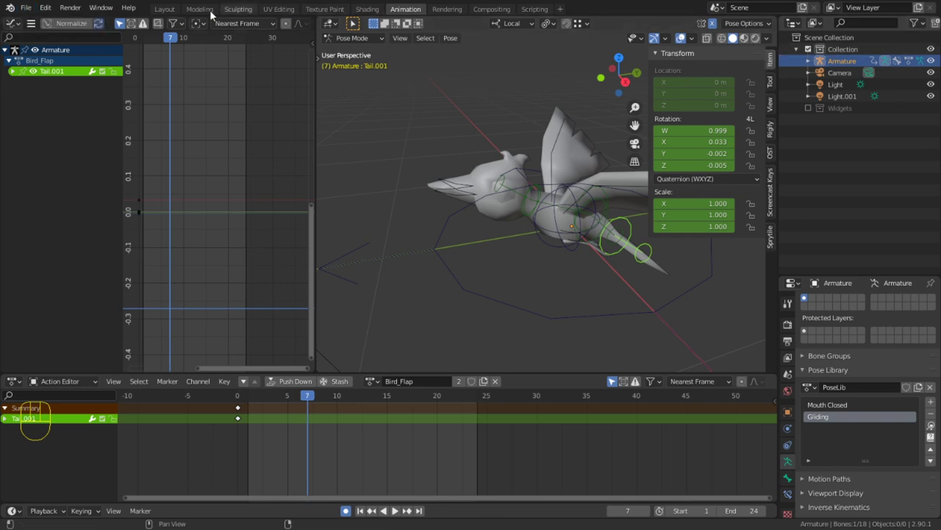
Save the file as an incremented copy named BLD_Birds1.blend
{"action": "left_click", "coordinate": [26, 8]}
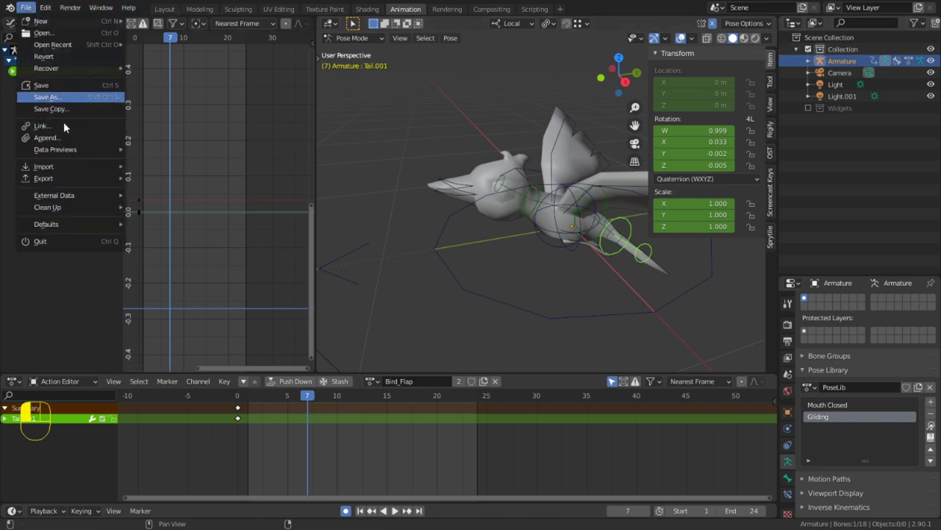
{"action": "left_click", "coordinate": [46, 96]}
{"action": "left_click", "coordinate": [588, 452]}
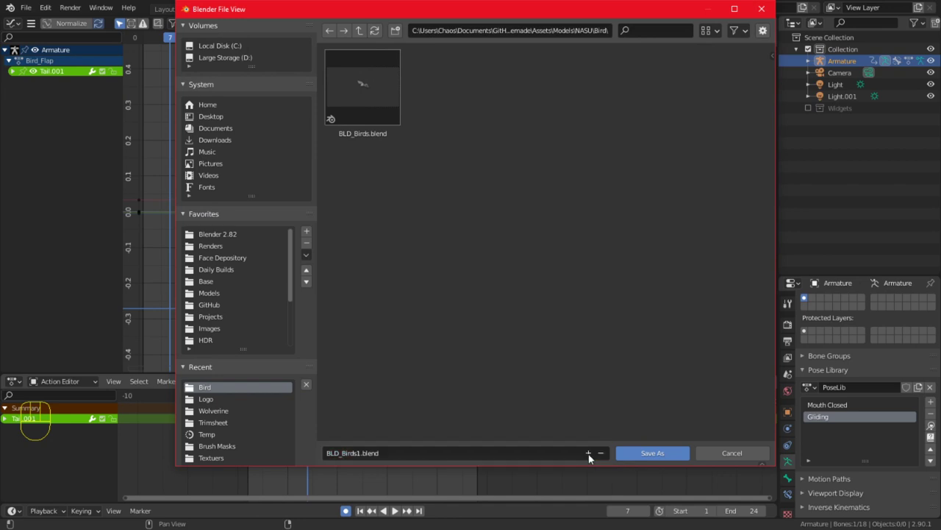
{"action": "left_click", "coordinate": [633, 452]}
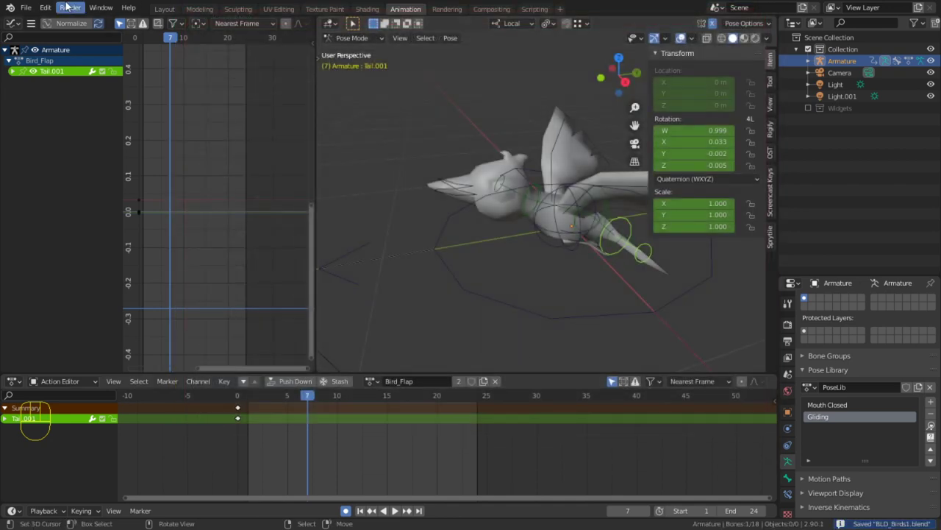
Revert the current file to its last saved version
{"action": "left_click", "coordinate": [29, 8]}
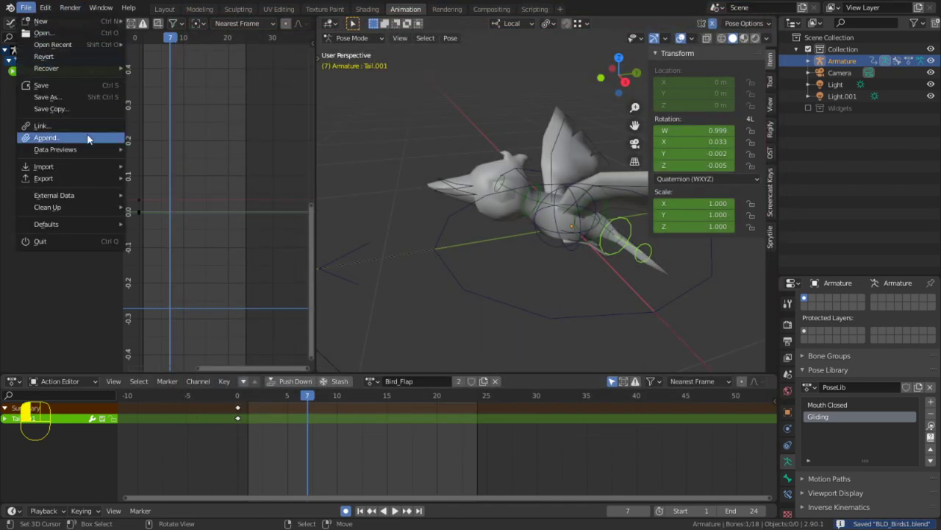
{"action": "left_click", "coordinate": [56, 59]}
{"action": "left_click", "coordinate": [54, 59]}
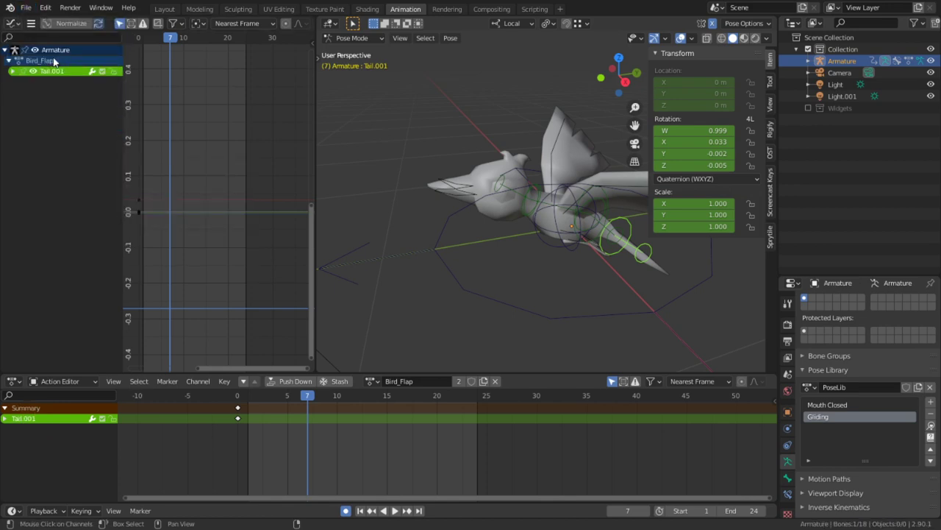
{"action": "middle_click_drag", "start_coordinate": [368, 125], "coordinate": [323, 89]}
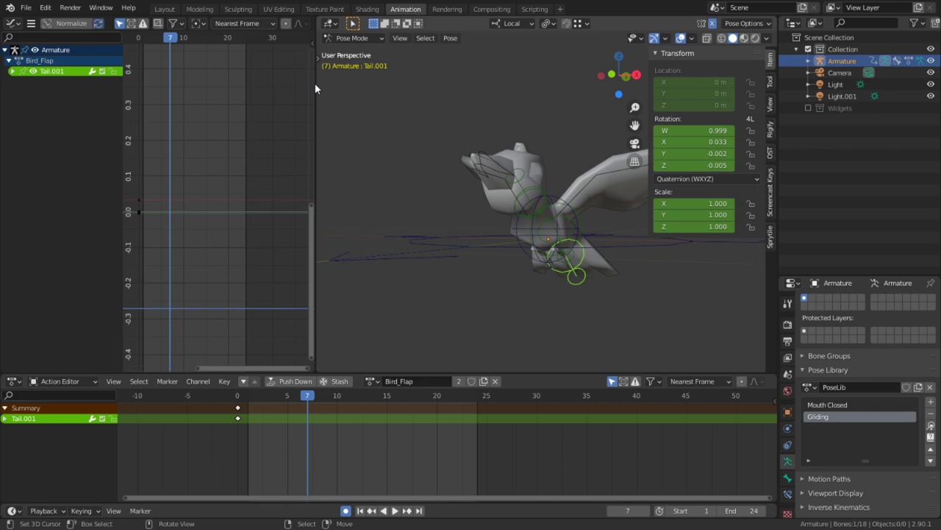
Open BLD_Birds.blend, preview its Bird_Flap animation around frames 5 to 7 and check the list of available actions
{"action": "left_click", "coordinate": [26, 10]}
{"action": "left_click", "coordinate": [43, 33]}
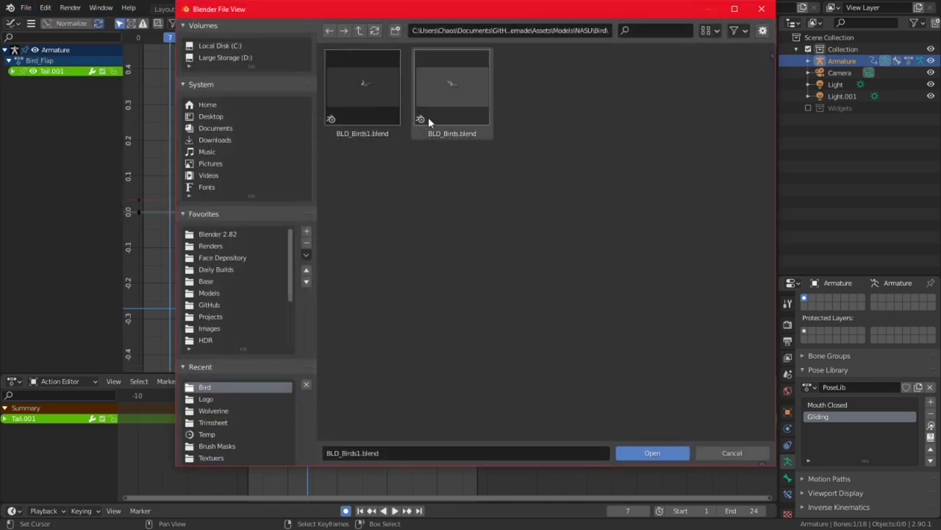
{"action": "double_click", "coordinate": [429, 122]}
{"action": "key", "text": "space"}
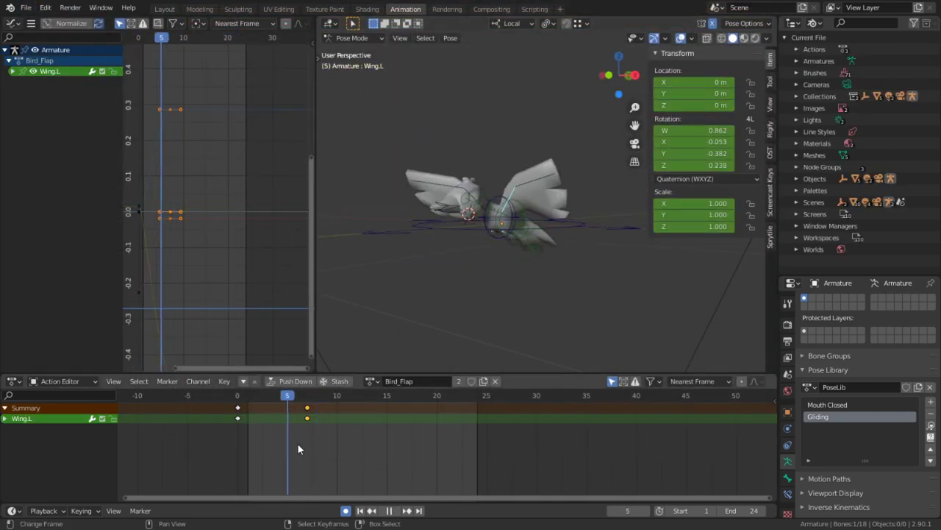
{"action": "left_click_drag", "start_coordinate": [298, 448], "coordinate": [307, 475]}
{"action": "key", "text": "space"}
{"action": "left_click", "coordinate": [371, 381]}
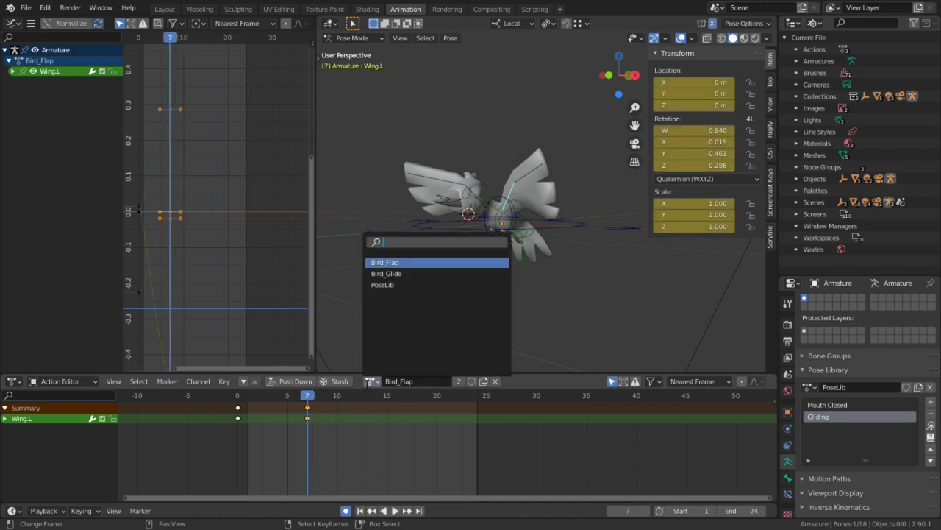
{"action": "left_click", "coordinate": [683, 248]}
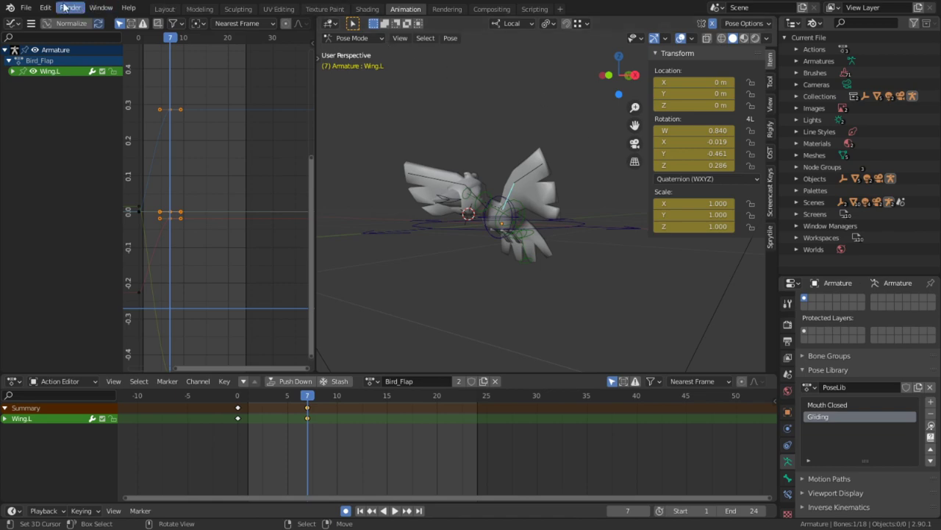
Recover the auto-saved file BLD_Birds_7608_autosave.blend
{"action": "left_click", "coordinate": [26, 9]}
{"action": "mouse_move", "coordinate": [55, 68]}
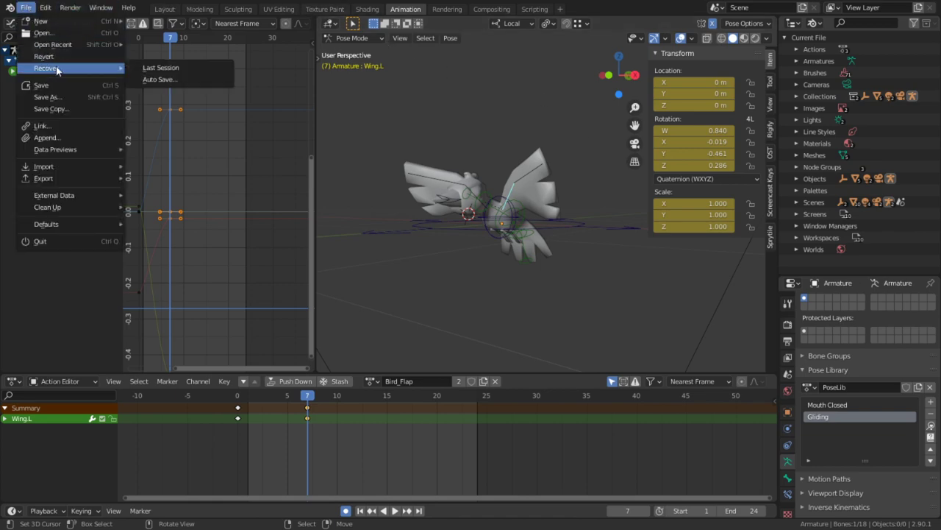
{"action": "left_click", "coordinate": [170, 78]}
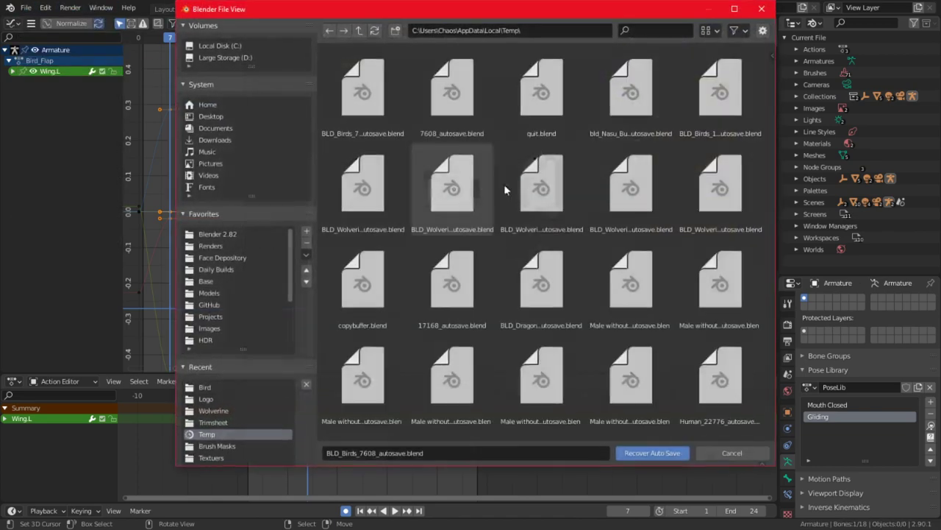
{"action": "double_click", "coordinate": [383, 108]}
{"action": "middle_click_drag", "start_coordinate": [480, 308], "coordinate": [458, 236]}
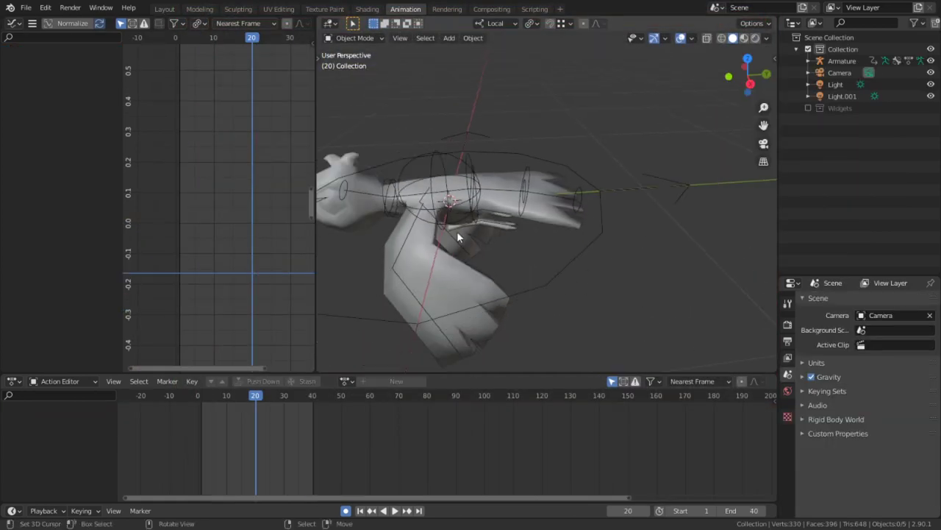
Assign the Bird_Flap action to the bird mesh and scrub through its keyframes
{"action": "left_click", "coordinate": [464, 237]}
{"action": "left_click", "coordinate": [344, 380]}
{"action": "left_click", "coordinate": [375, 260]}
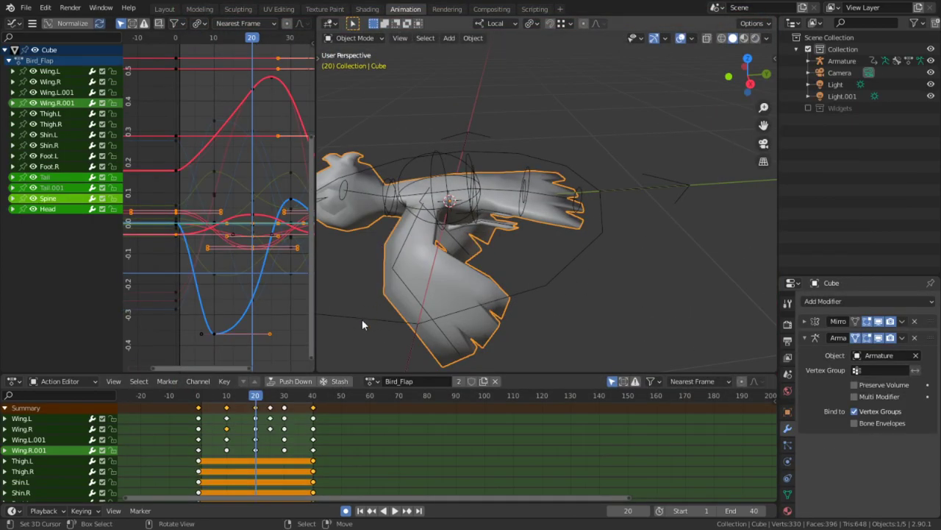
{"action": "key", "text": "space"}
{"action": "left_click_drag", "start_coordinate": [237, 449], "coordinate": [371, 440]}
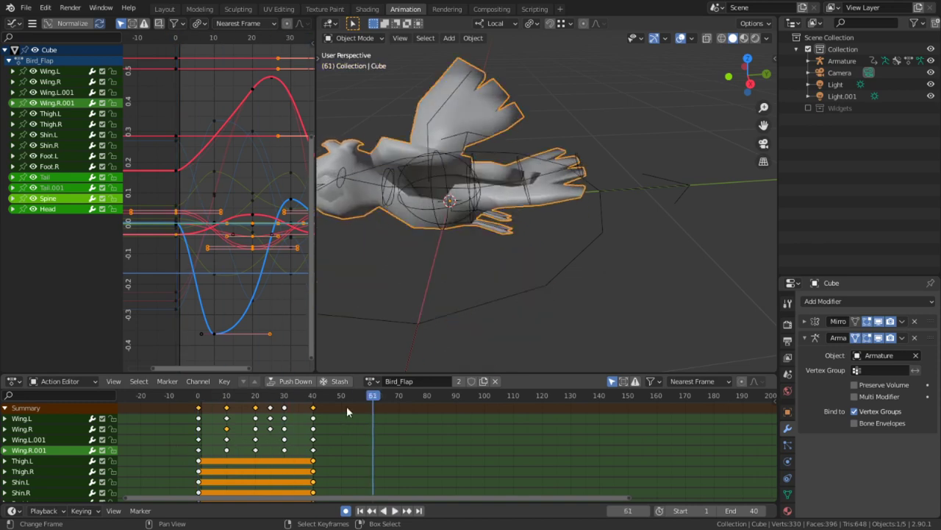
Save the recovered file under the new name BLD_Birds3.blend
{"action": "left_click", "coordinate": [26, 8]}
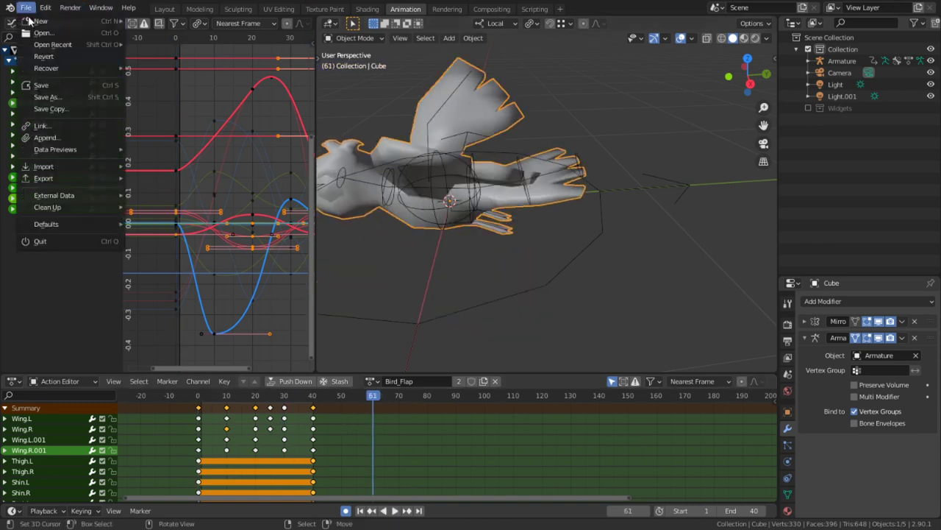
{"action": "left_click", "coordinate": [60, 99]}
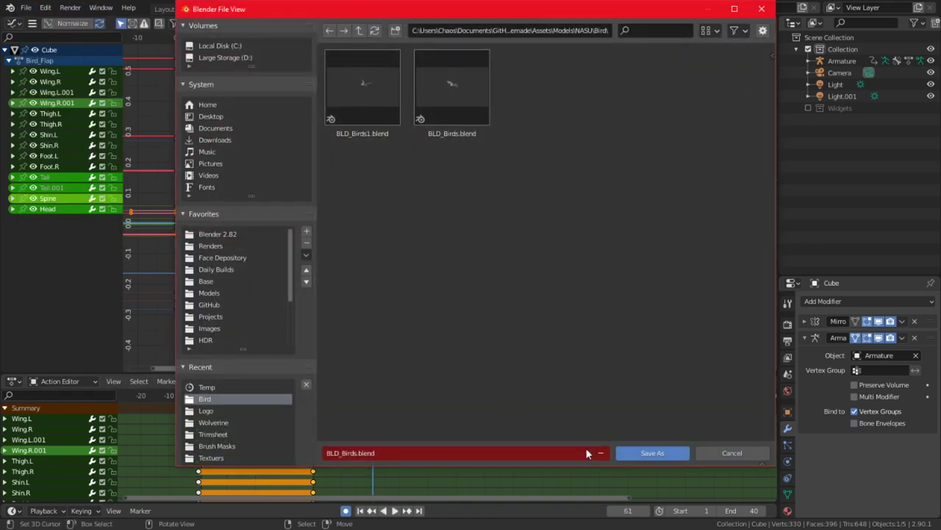
{"action": "left_click", "coordinate": [587, 451]}
{"action": "left_click", "coordinate": [358, 453]}
{"action": "left_click", "coordinate": [358, 453]}
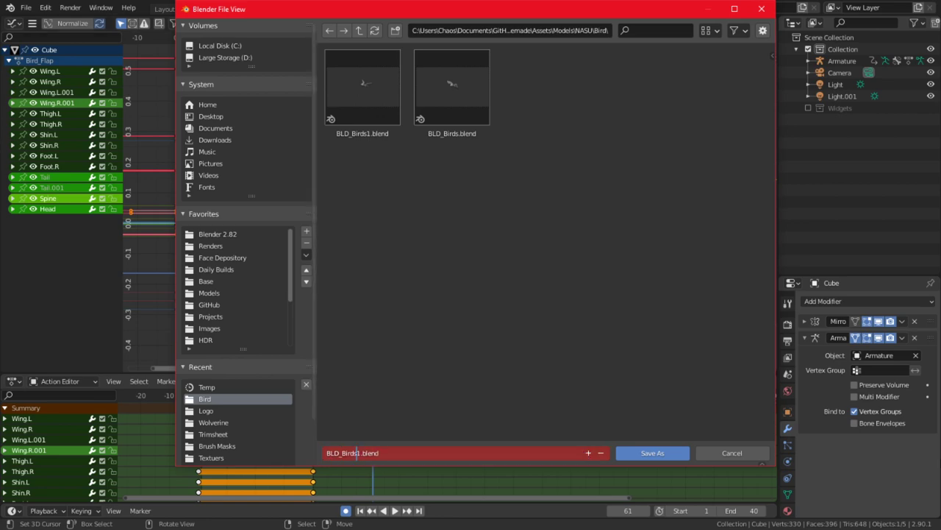
{"action": "key", "text": "Delete"}
{"action": "type", "text": "3"}
{"action": "key", "text": "Return"}
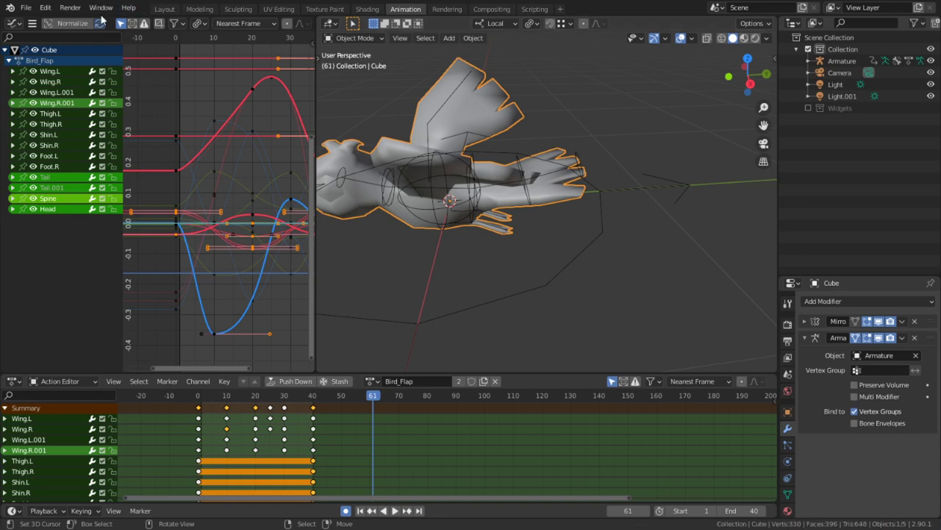
Preview the flap, go to frame 20 and select the Wing.L.001 bone of the armature in Pose Mode
{"action": "key", "text": "space"}
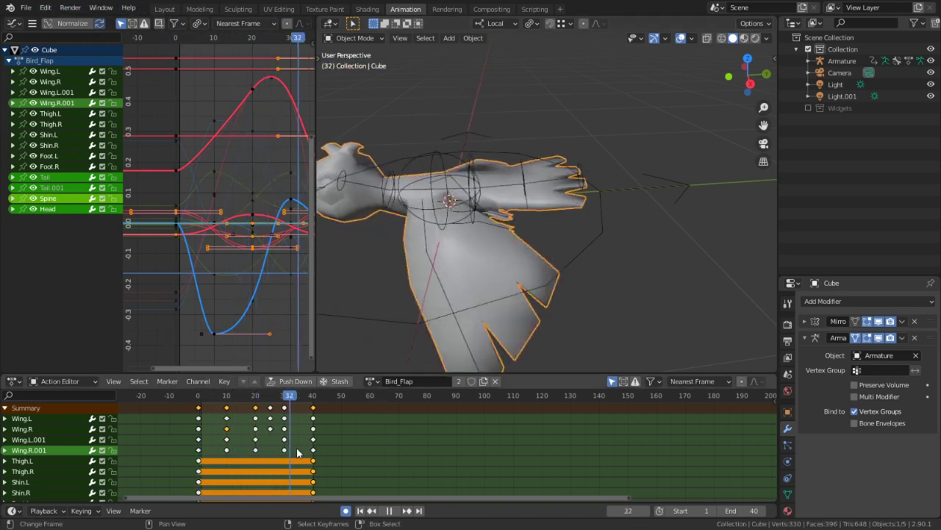
{"action": "key", "text": "space"}
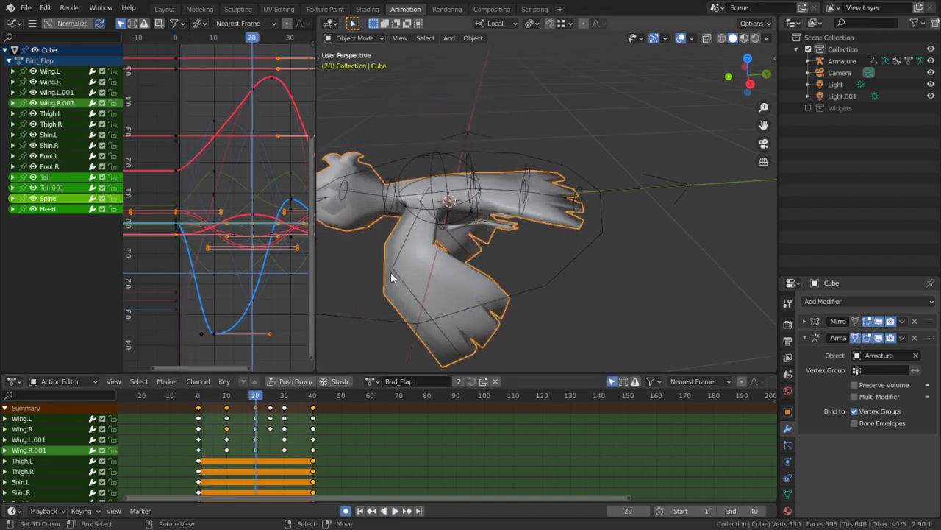
{"action": "key", "text": "KP_1"}
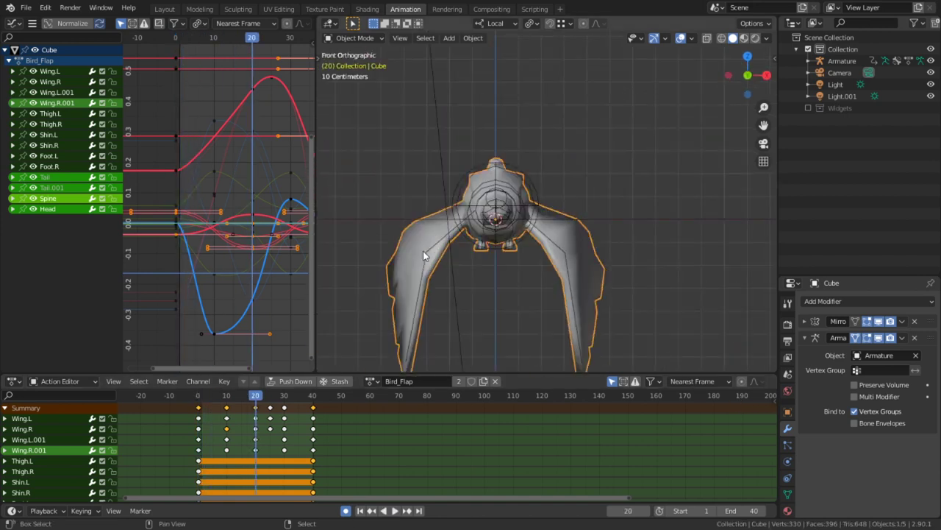
{"action": "right_click", "coordinate": [578, 321]}
{"action": "key", "text": "ctrl+Tab"}
{"action": "right_click", "coordinate": [579, 321]}
Try rotating the Wing.L.001 bone outward at frame 20 in front view, preview the flap and undo the rotation
{"action": "key", "text": "r"}
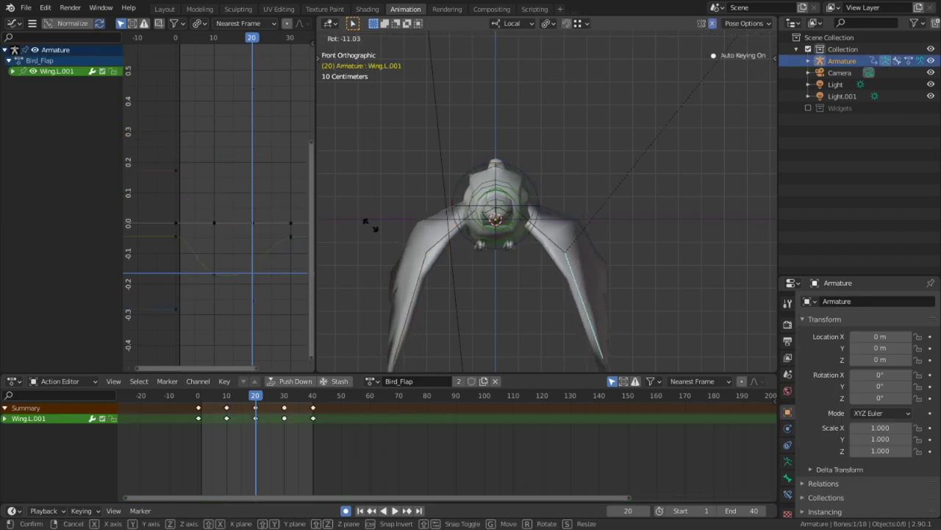
{"action": "left_click", "coordinate": [565, 269]}
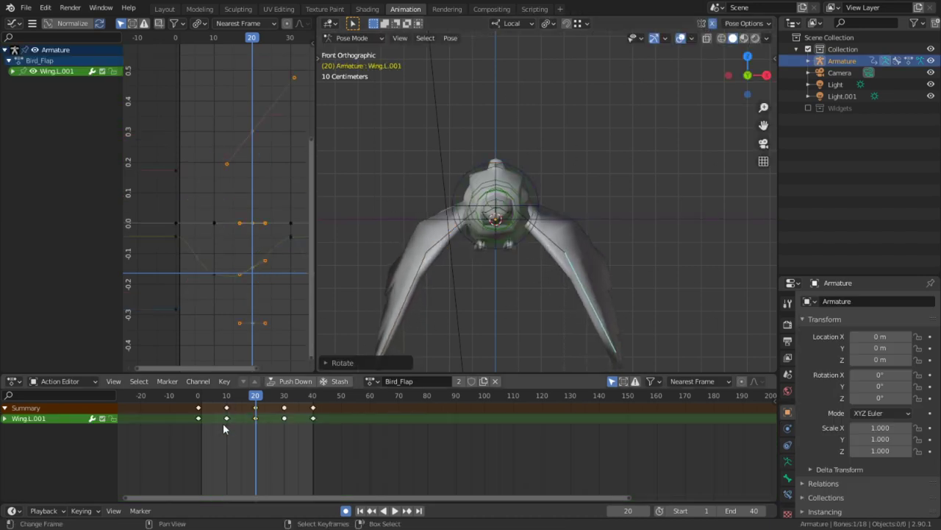
{"action": "key", "text": "space"}
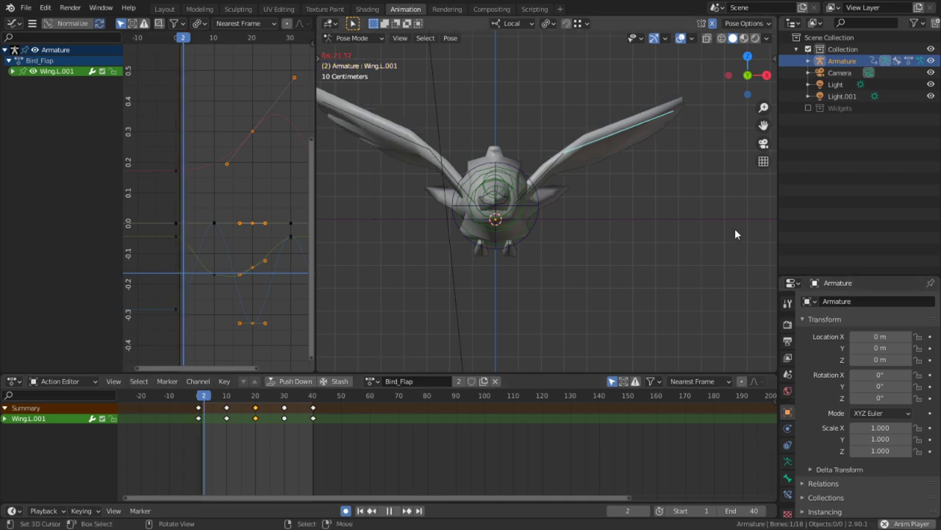
{"action": "middle_click_drag", "start_coordinate": [735, 234], "coordinate": [567, 260]}
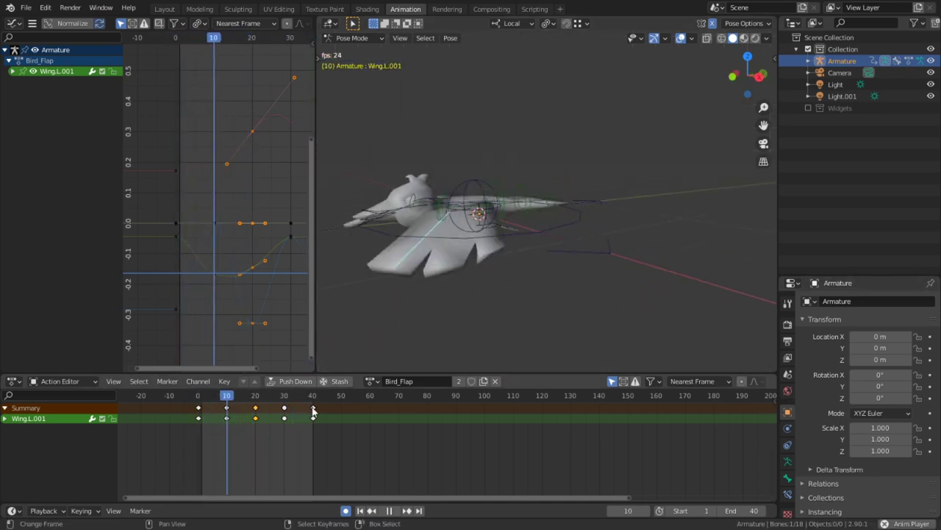
{"action": "key", "text": "Escape"}
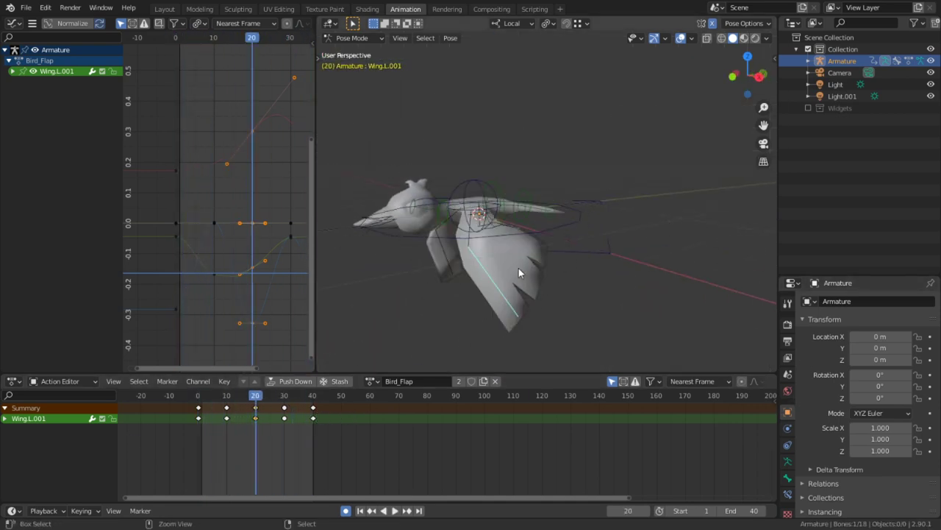
{"action": "key", "text": "ctrl+z"}
Try rotating Wing.L.001 around its local Z axis at frame 20 in side view, preview it and undo it
{"action": "key", "text": "KP_3"}
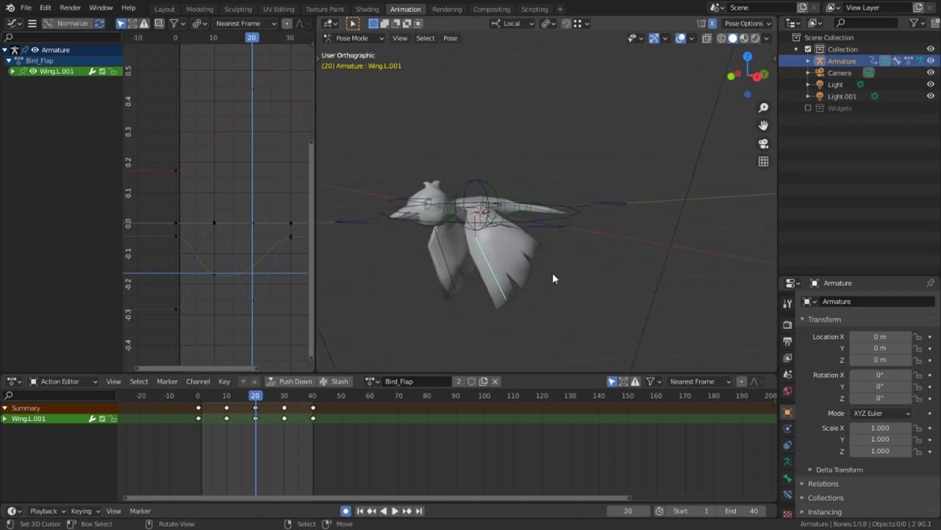
{"action": "key", "text": "r"}
{"action": "key", "text": "z"}
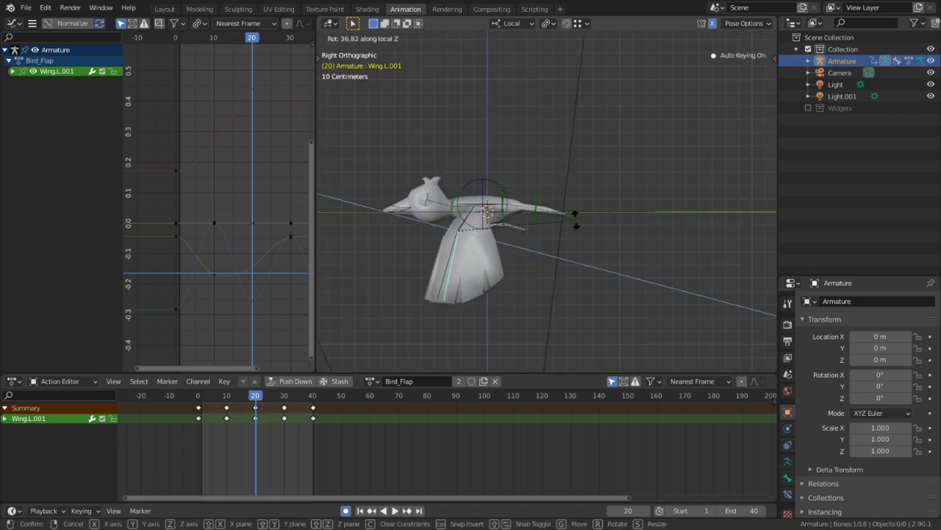
{"action": "left_click", "coordinate": [574, 187]}
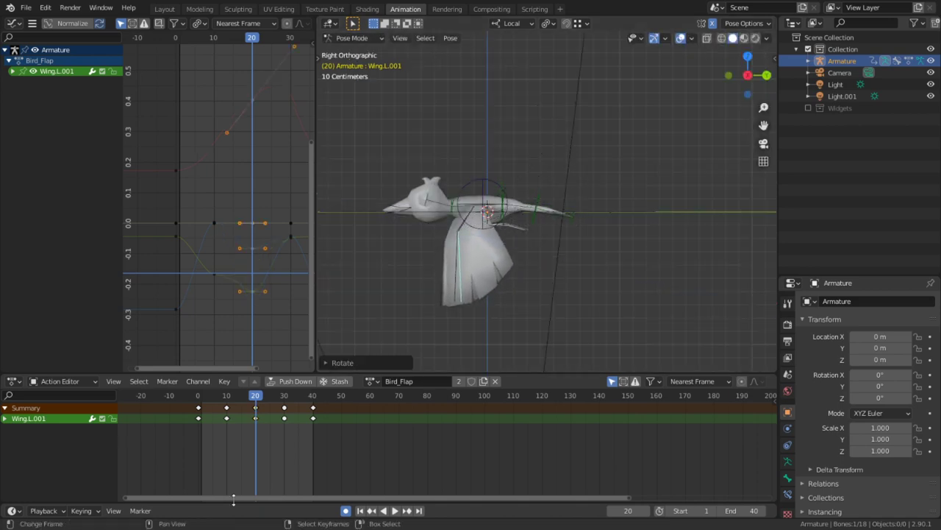
{"action": "key", "text": "space"}
{"action": "key", "text": "space"}
{"action": "left_click_drag", "start_coordinate": [252, 422], "coordinate": [233, 420]}
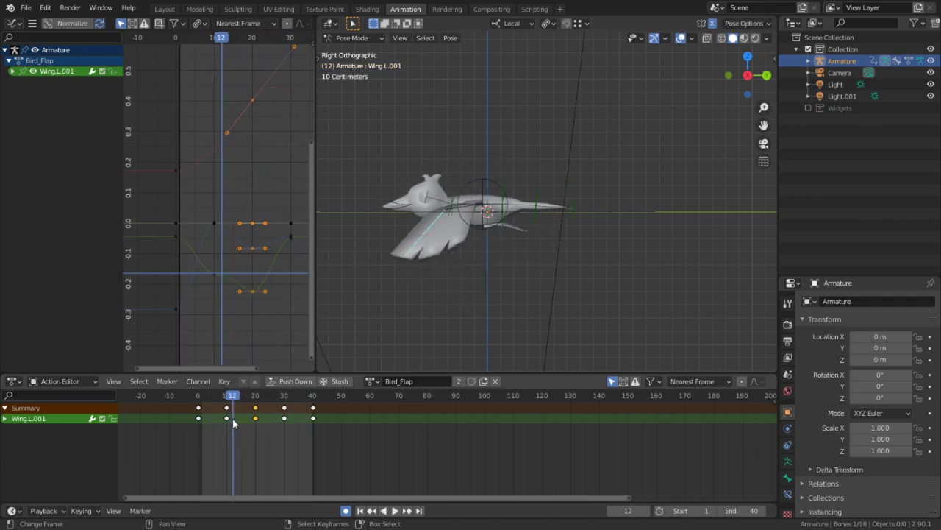
{"action": "key", "text": "ctrl+z"}
{"action": "key", "text": "ctrl+z"}
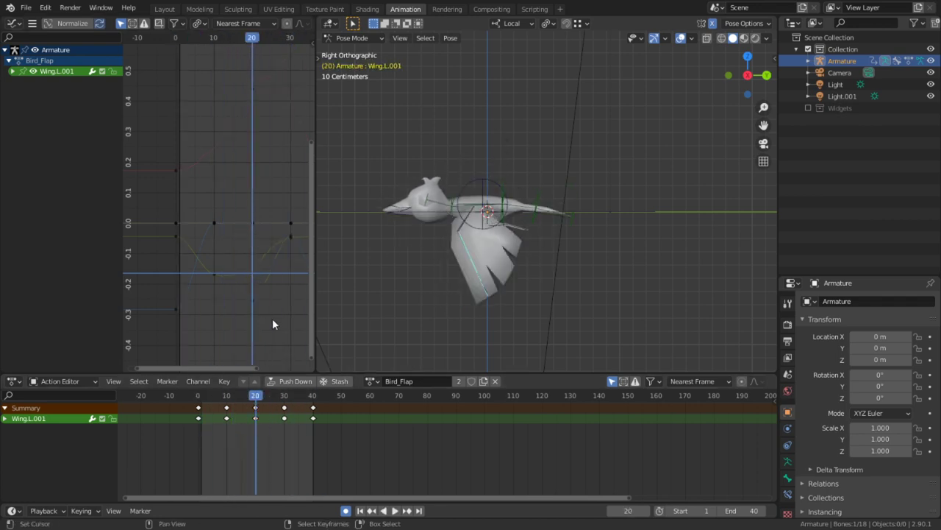
Play and scrub Bird_Flap to frame 8, examining the wing pose from the side and in perspective
{"action": "left_click", "coordinate": [218, 431]}
{"action": "key", "text": "space"}
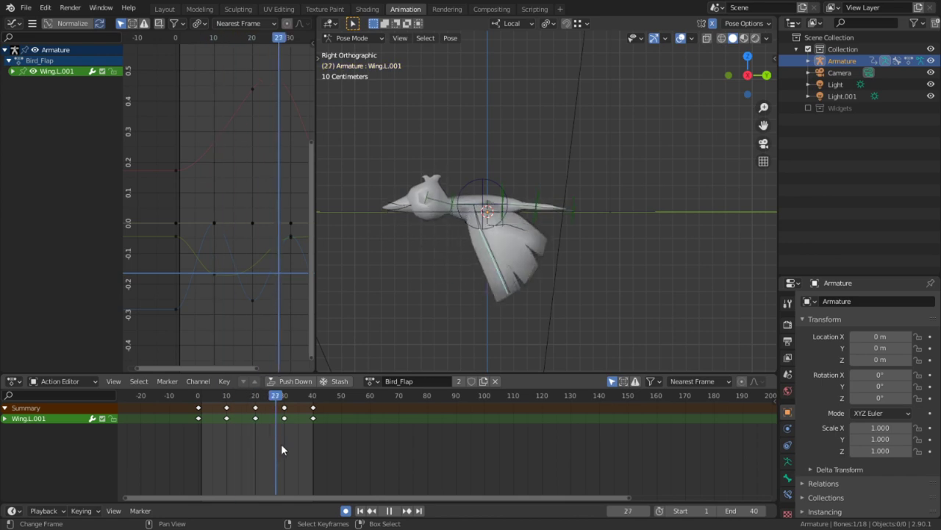
{"action": "left_click", "coordinate": [197, 426]}
{"action": "left_click_drag", "start_coordinate": [196, 426], "coordinate": [225, 414]}
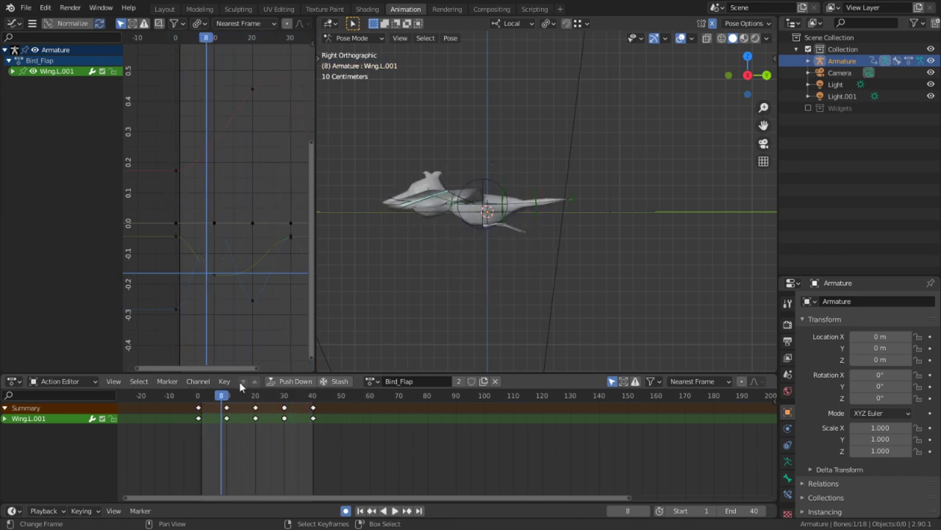
{"action": "middle_click_drag", "start_coordinate": [525, 202], "coordinate": [556, 308]}
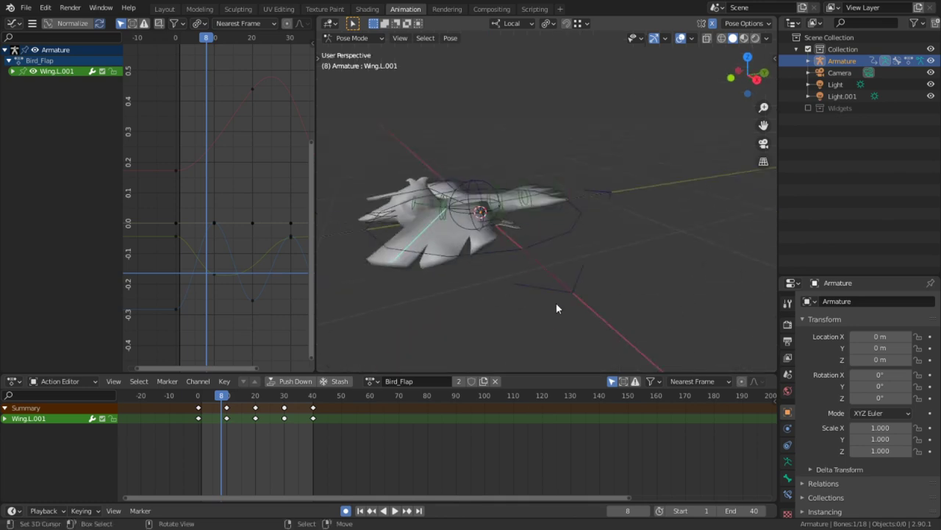
Rotate the Wing.L.001 bone outward by about 19° at frame 20 in front view
{"action": "key", "text": "KP_1"}
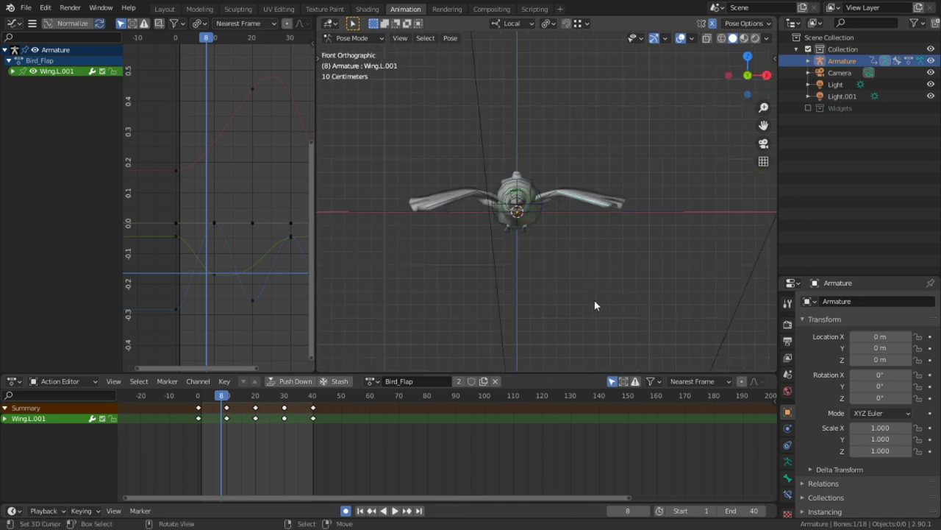
{"action": "key", "text": "Up"}
{"action": "key", "text": "Up"}
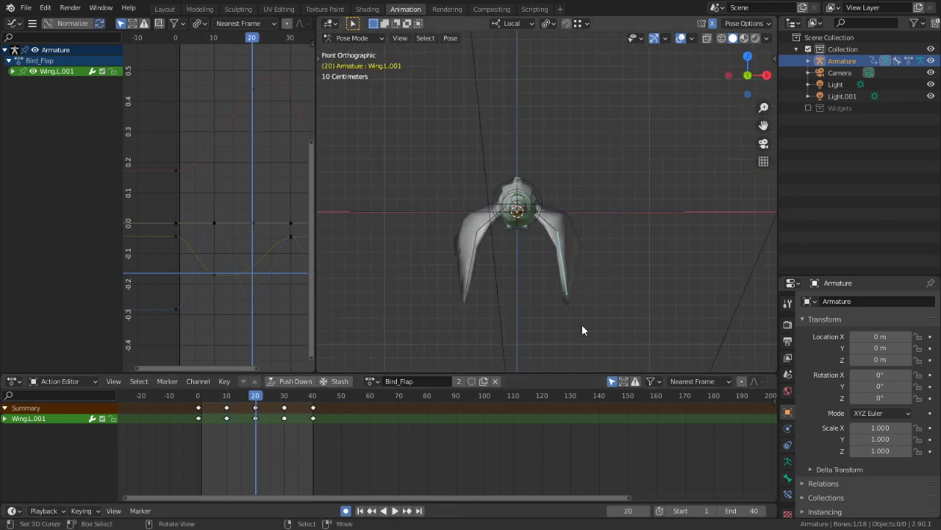
{"action": "key", "text": "r"}
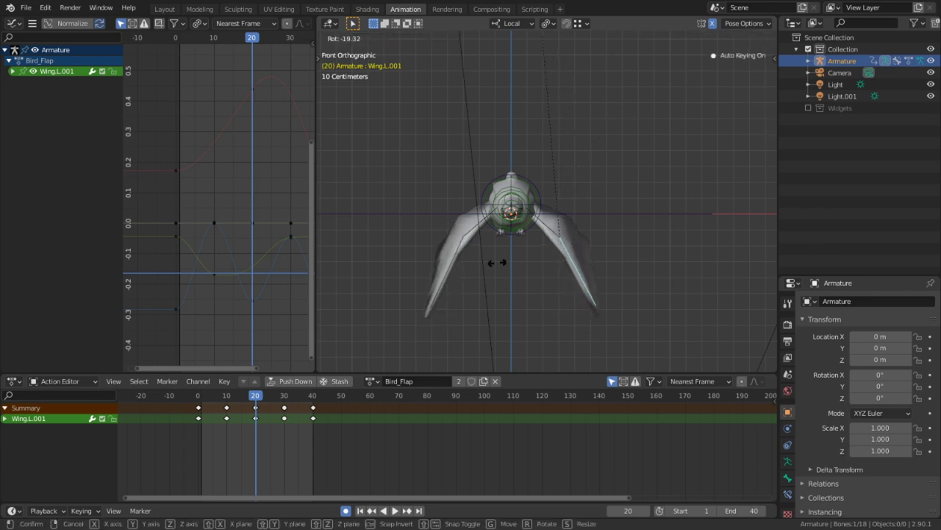
{"action": "left_click", "coordinate": [425, 73]}
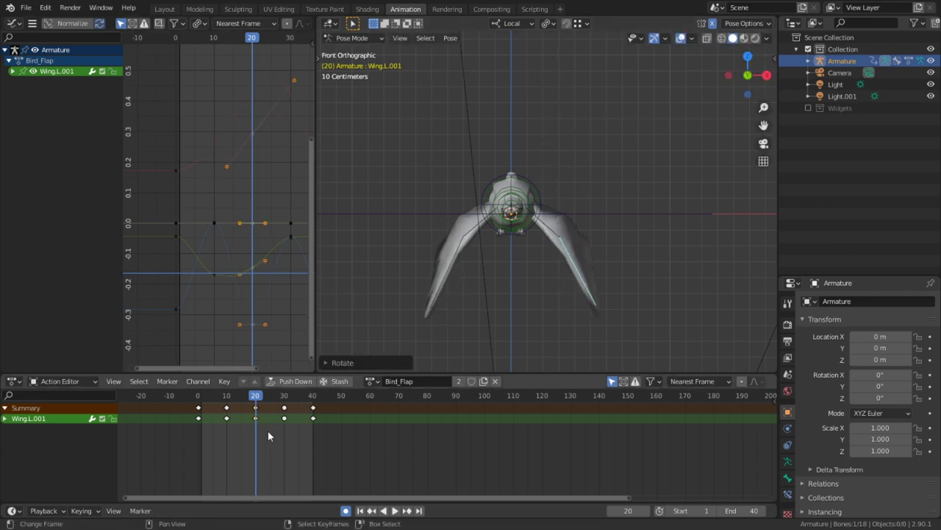
Delete the frame 20 keyframe from Wing.L.001's Y rotation curve and select the zero-value keyframe at that frame
{"action": "scroll", "coordinate": [265, 301], "scroll_direction": "up", "scroll_amount": 3}
{"action": "left_click", "coordinate": [270, 299]}
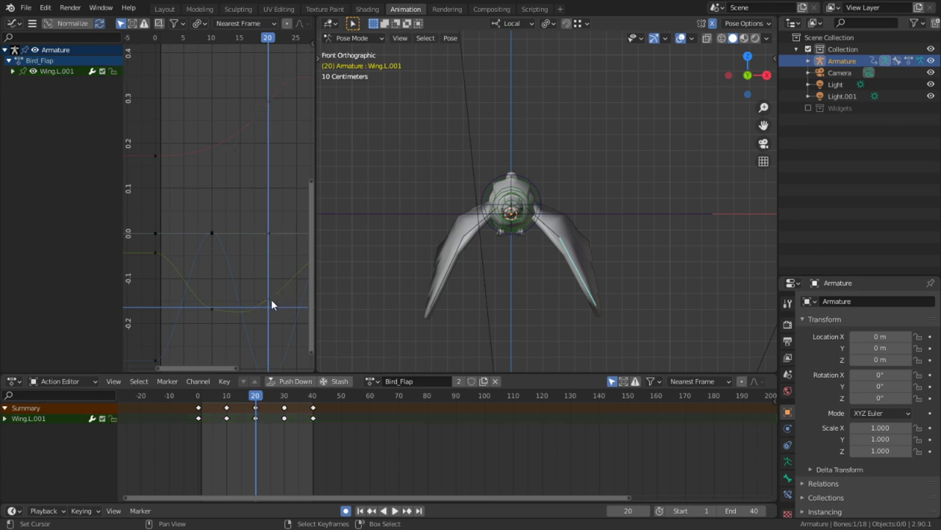
{"action": "left_click", "coordinate": [270, 299]}
{"action": "key", "text": "x"}
{"action": "left_click", "coordinate": [270, 299]}
{"action": "left_click", "coordinate": [267, 234]}
{"action": "middle_click_drag", "start_coordinate": [268, 346], "coordinate": [241, 260]}
Play and scrub the flap between frames 20 and 30, examining the left wing from the front and in perspective
{"action": "key", "text": "space"}
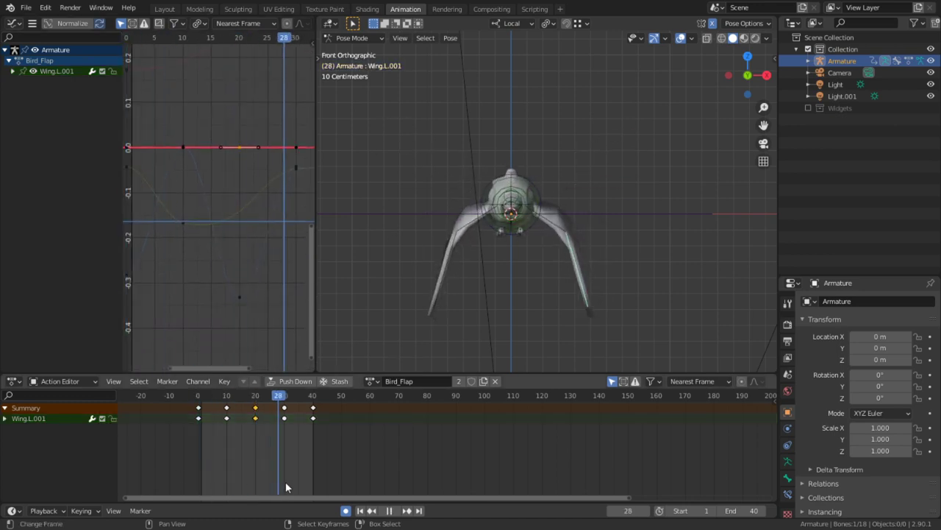
{"action": "middle_click_drag", "start_coordinate": [515, 312], "coordinate": [485, 328]}
{"action": "left_click_drag", "start_coordinate": [263, 426], "coordinate": [285, 454]}
{"action": "left_click_drag", "start_coordinate": [224, 458], "coordinate": [283, 457]}
{"action": "middle_click_drag", "start_coordinate": [341, 337], "coordinate": [457, 297]}
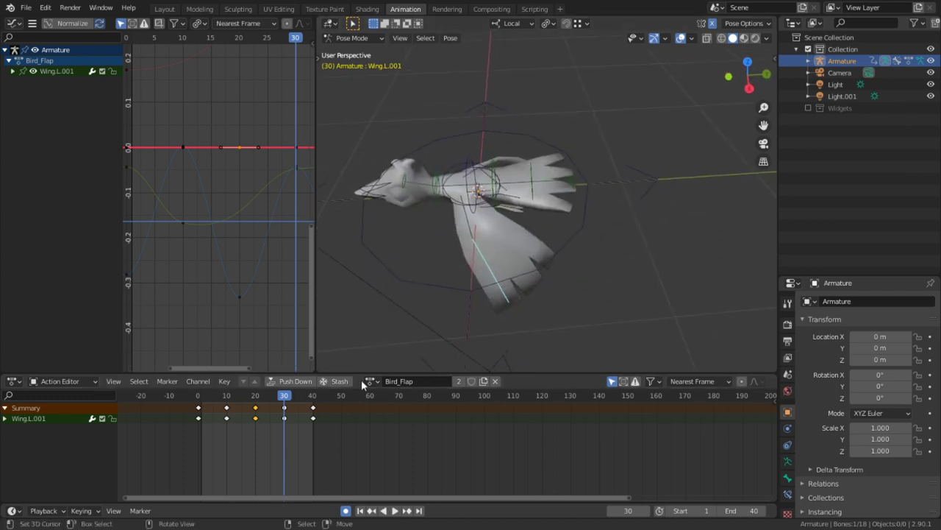
{"action": "mouse_move", "coordinate": [247, 428]}
{"action": "left_mouse_down"}
{"action": "mouse_move", "coordinate": [226, 427]}
{"action": "mouse_move", "coordinate": [257, 423]}
{"action": "left_mouse_up"}
{"action": "key", "text": "space"}
{"action": "key", "text": "space"}
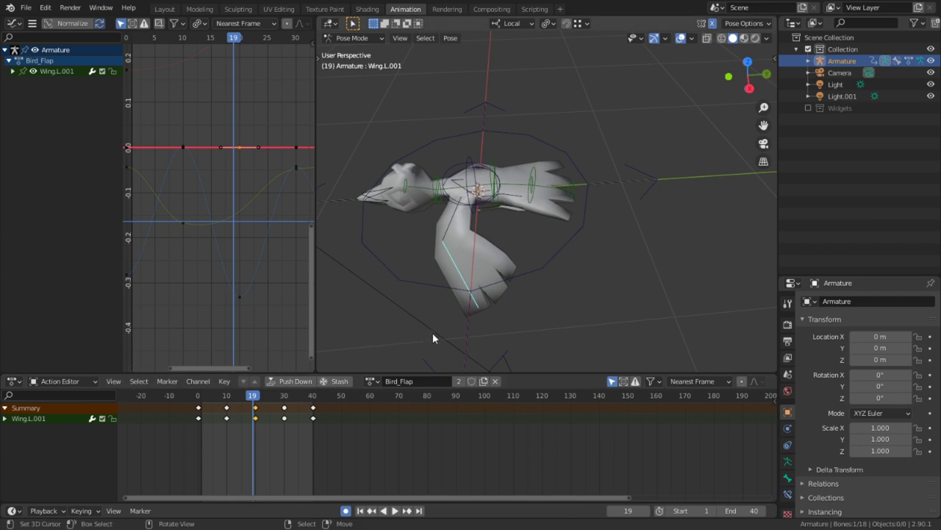
Rotate the Wing.L.001 bone forward around its local Z axis at frame 20 and preview the flap
{"action": "key", "text": "Right"}
{"action": "key", "text": "r"}
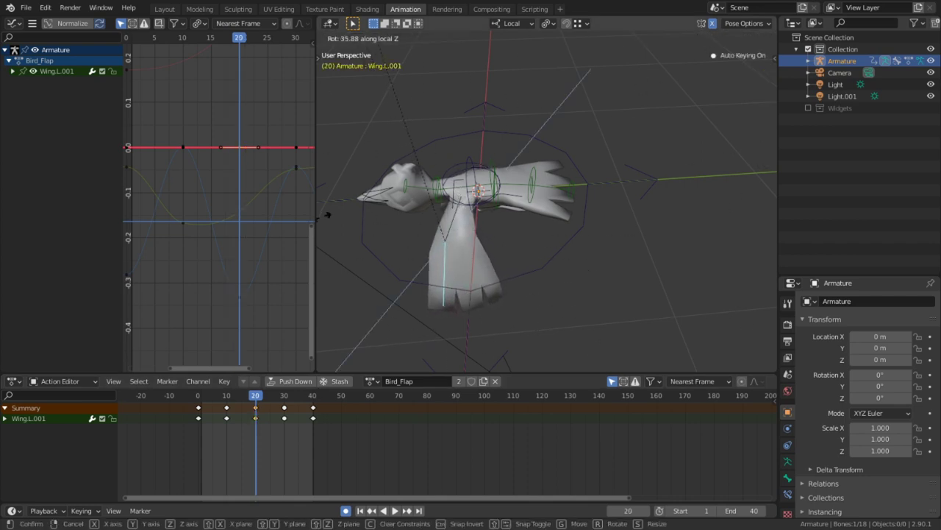
{"action": "left_click", "coordinate": [426, 222]}
{"action": "key", "text": "space"}
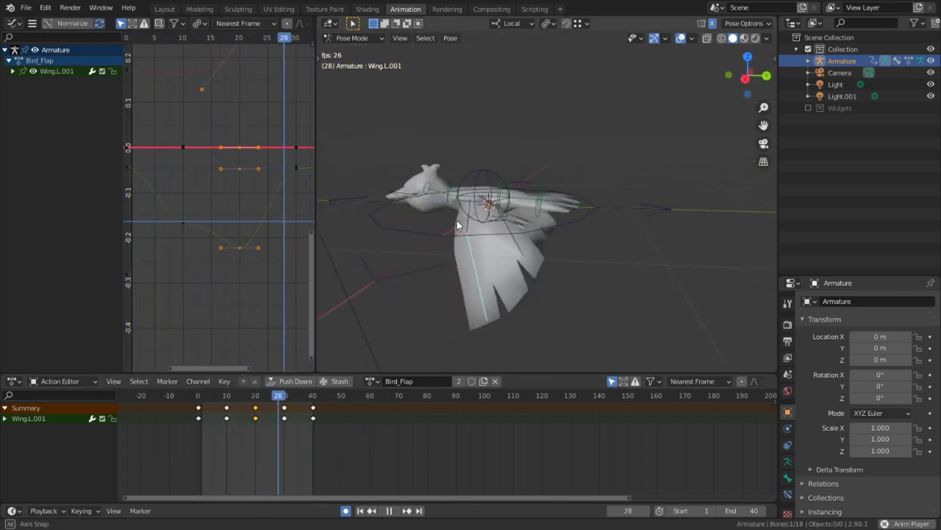
{"action": "key", "text": "space"}
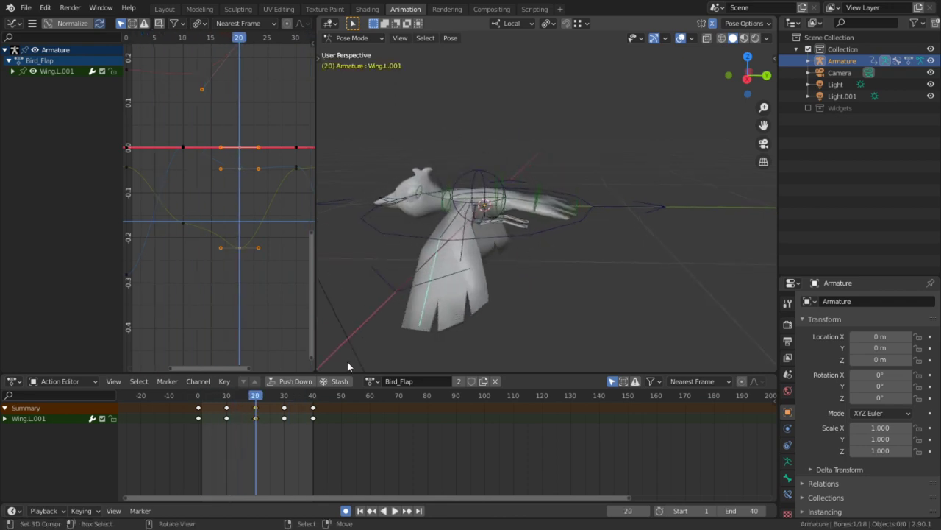
Add Wing.L to the selection, rotate both wing bones about 10° around local Y at frame 20 and preview the flap
{"action": "middle_click_drag", "start_coordinate": [388, 308], "coordinate": [445, 228]}
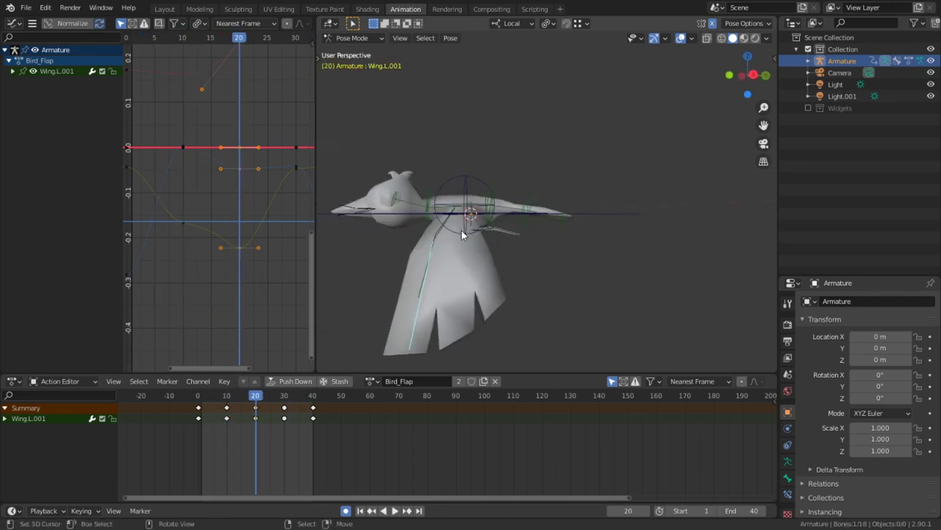
{"action": "left_click", "coordinate": [444, 227]}
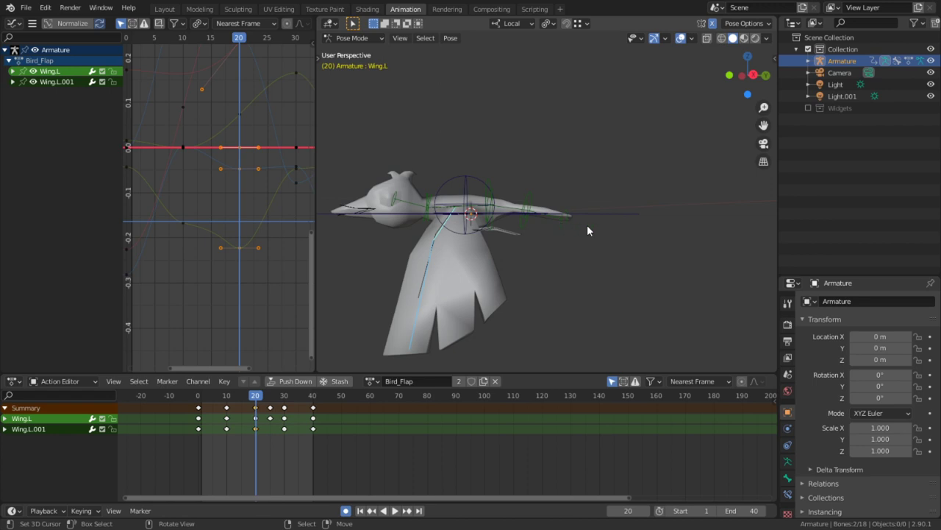
{"action": "key", "text": "r"}
{"action": "key", "text": "y"}
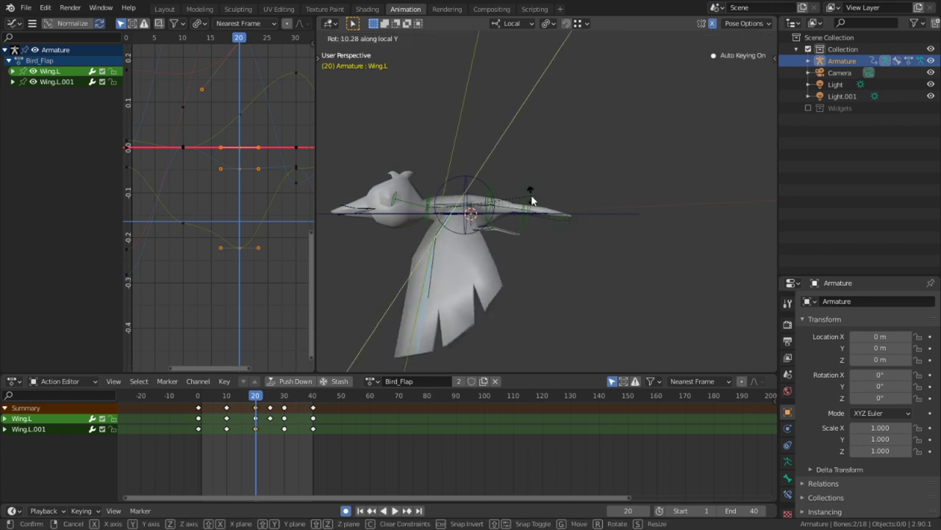
{"action": "left_click", "coordinate": [532, 197]}
{"action": "left_click_drag", "start_coordinate": [249, 452], "coordinate": [161, 450]}
{"action": "key", "text": "space"}
{"action": "middle_click_drag", "start_coordinate": [551, 244], "coordinate": [540, 291]}
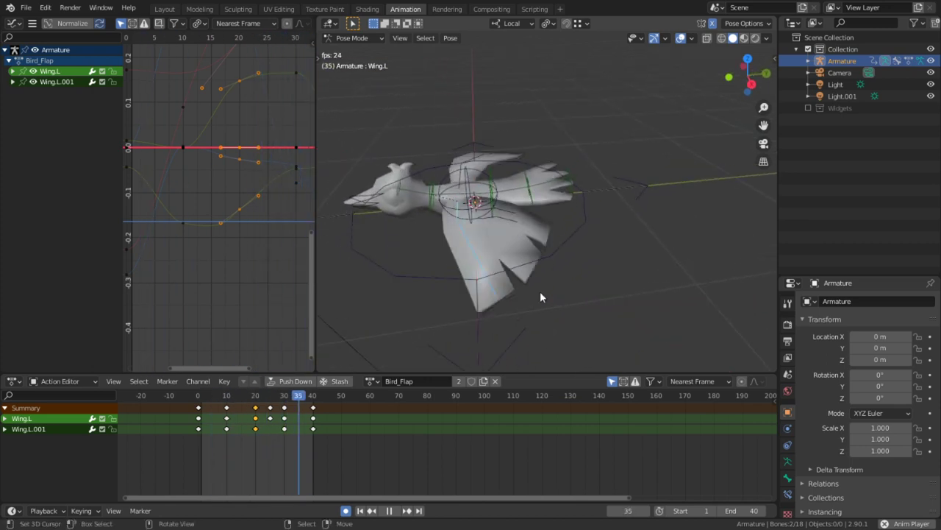
{"action": "middle_click_drag", "start_coordinate": [539, 291], "coordinate": [528, 221]}
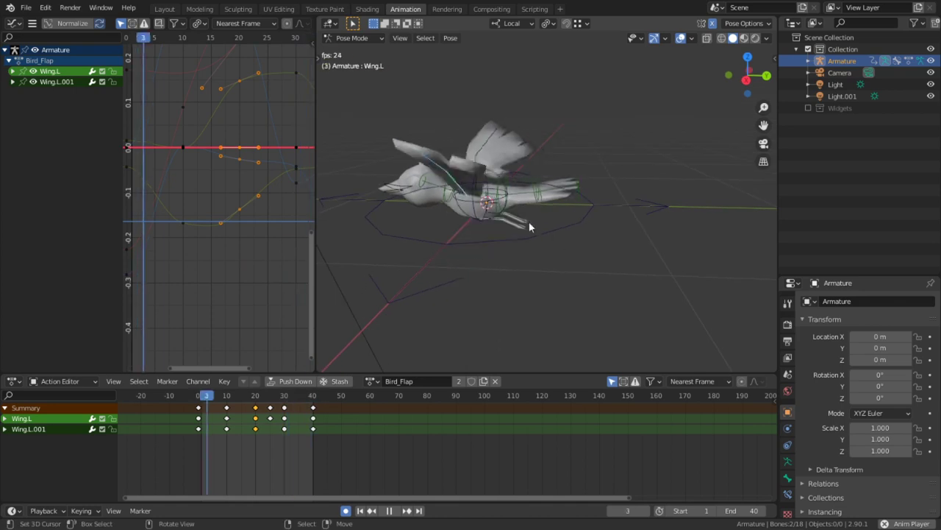
{"action": "key", "text": "space"}
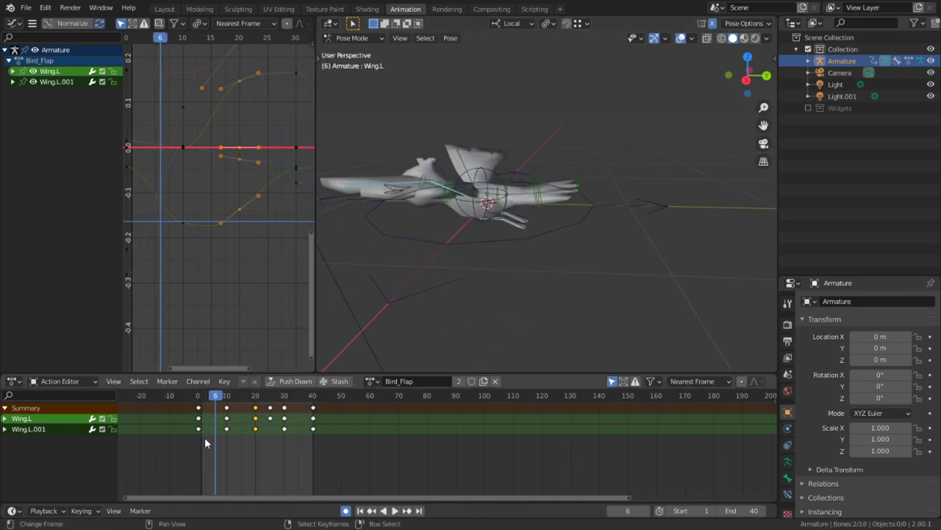
Select every bone and all Bird_Flap keyframes, and scale them from frame 0 so the action ends at frame 24
{"action": "key", "text": "a"}
{"action": "left_click", "coordinate": [193, 455]}
{"action": "scroll", "coordinate": [317, 453], "scroll_direction": "up", "scroll_amount": 2}
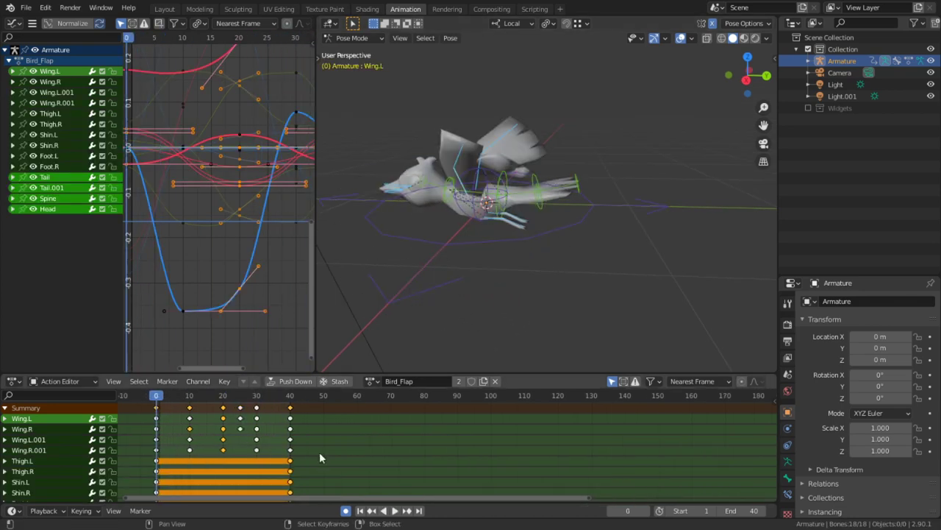
{"action": "key", "text": "a"}
{"action": "middle_click_drag", "start_coordinate": [320, 453], "coordinate": [448, 438]}
{"action": "scroll", "coordinate": [379, 440], "scroll_direction": "up", "scroll_amount": 4}
{"action": "scroll", "coordinate": [447, 439], "scroll_direction": "up", "scroll_amount": 6}
{"action": "key", "text": "s"}
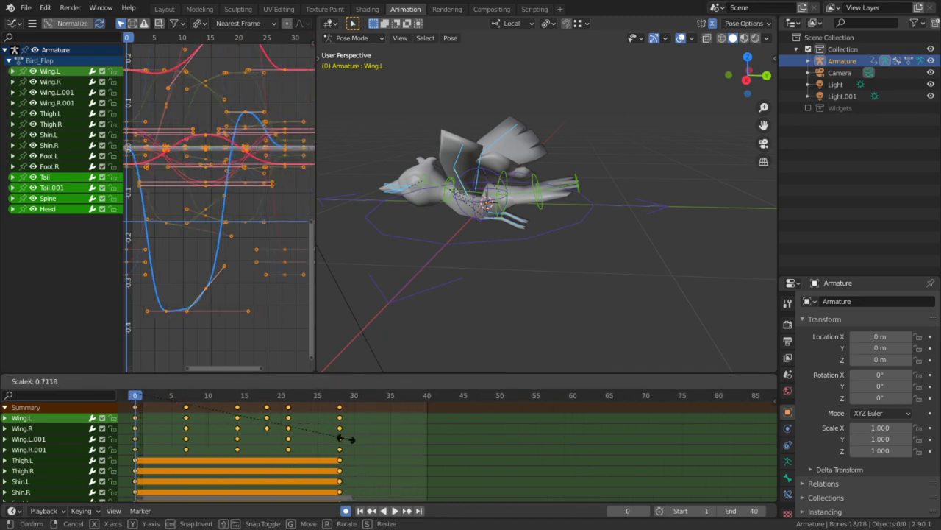
{"action": "left_click", "coordinate": [301, 444]}
Preview the shortened flap and save BLD_Birds3.blend
{"action": "key", "text": "space"}
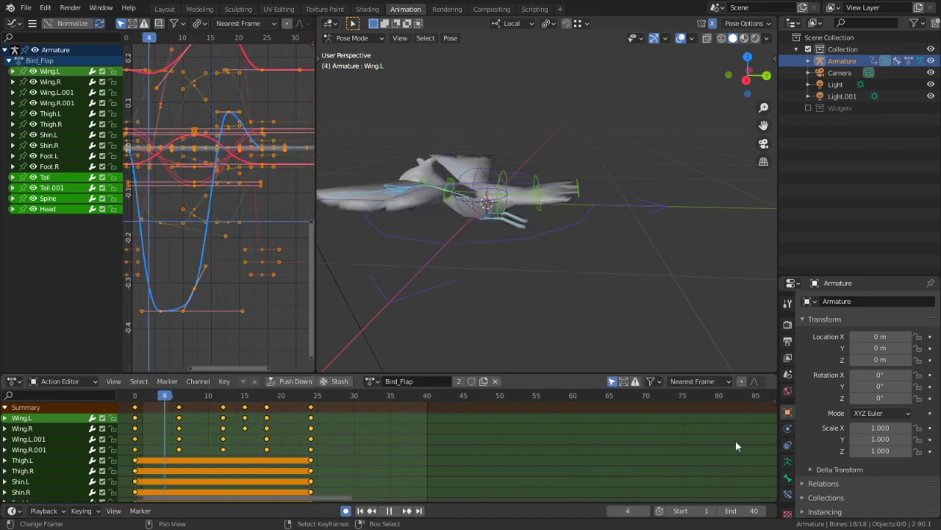
{"action": "key", "text": "space"}
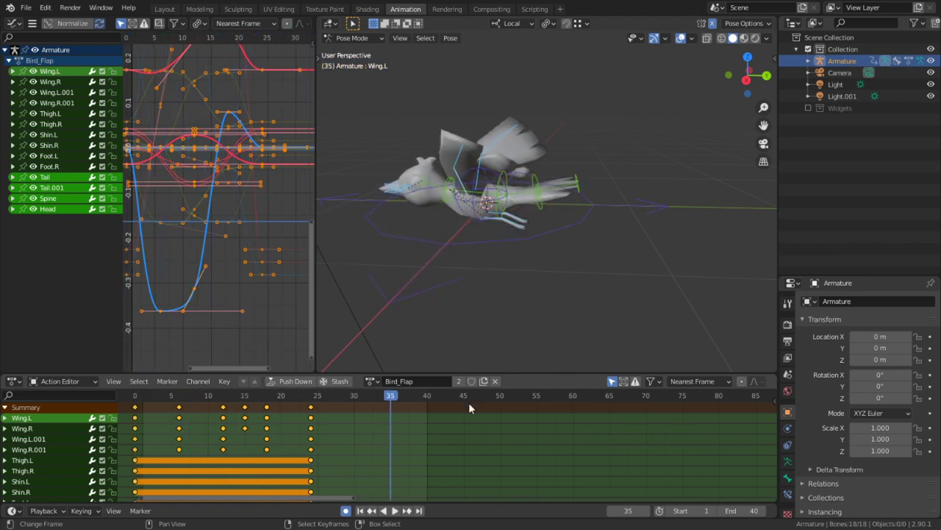
{"action": "middle_click_drag", "start_coordinate": [469, 403], "coordinate": [410, 436], "text": "ctrl"}
{"action": "key", "text": "ctrl+s"}
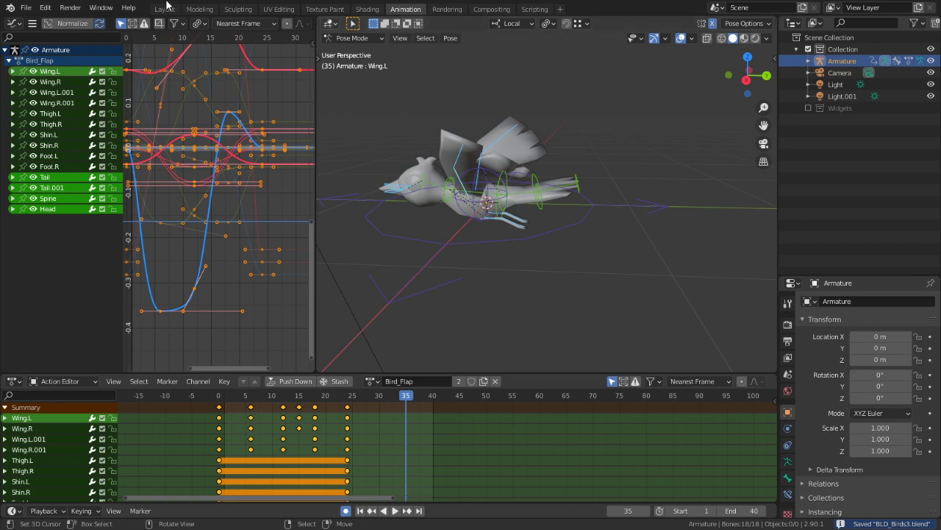
Open BLD_Birds1.blend, then play and scrub its Bird_Flap action
{"action": "left_click", "coordinate": [26, 7]}
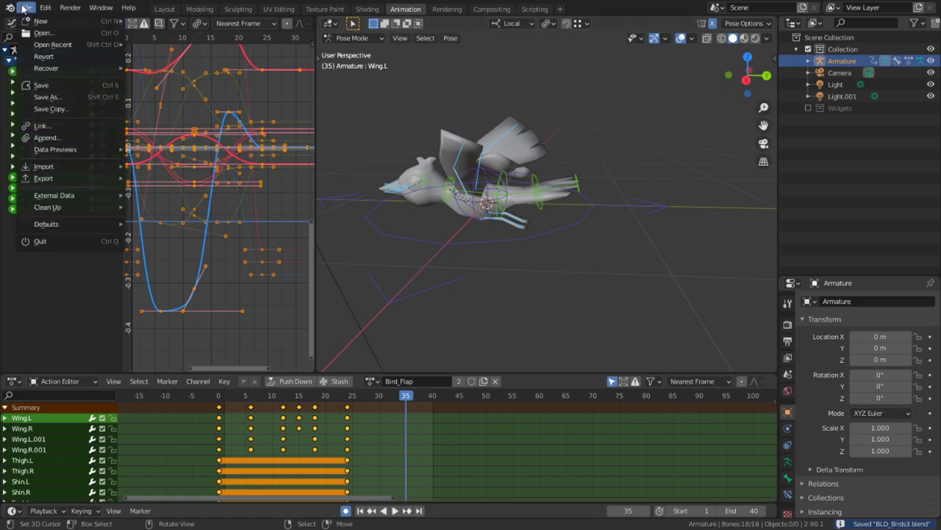
{"action": "left_click", "coordinate": [51, 33]}
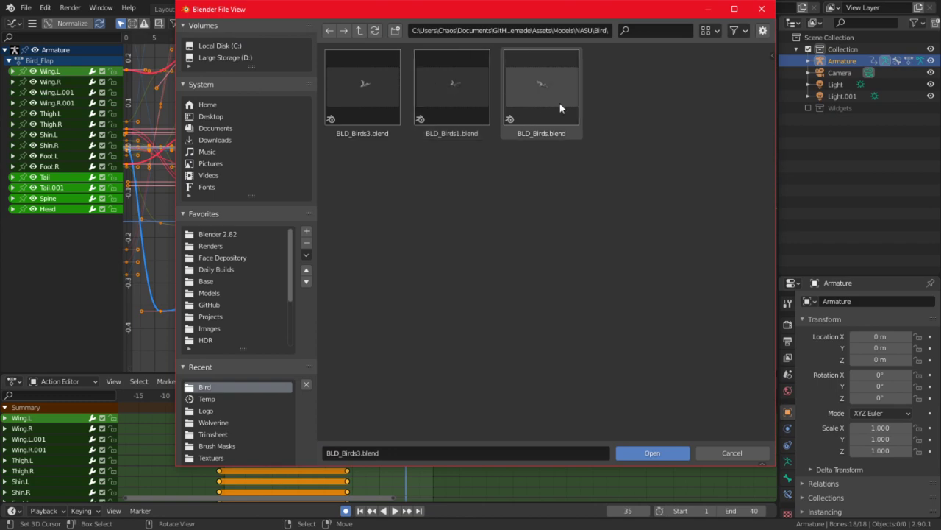
{"action": "double_click", "coordinate": [468, 95]}
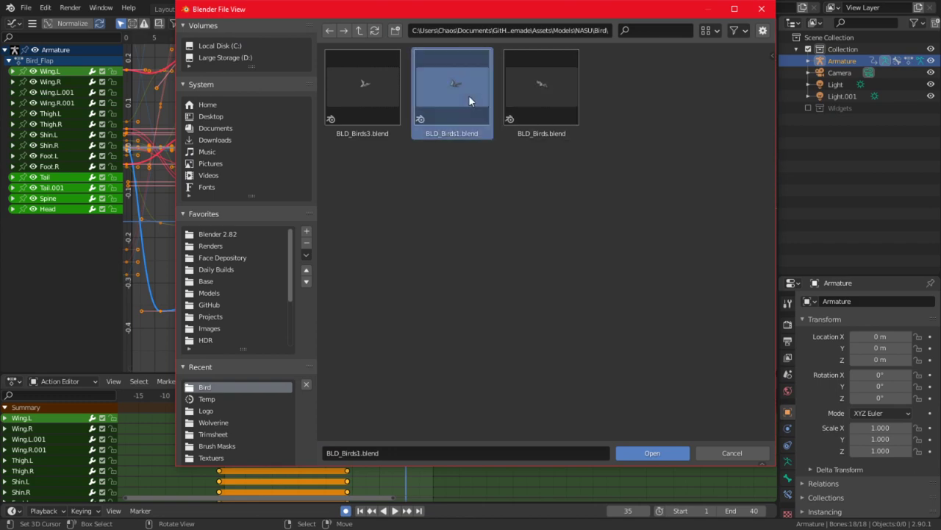
{"action": "key", "text": "space"}
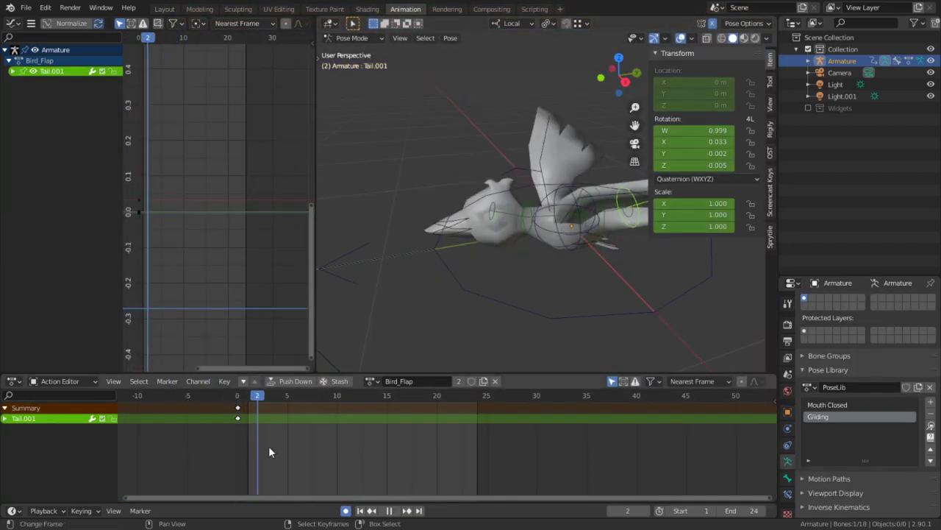
{"action": "left_click_drag", "start_coordinate": [147, 426], "coordinate": [295, 418]}
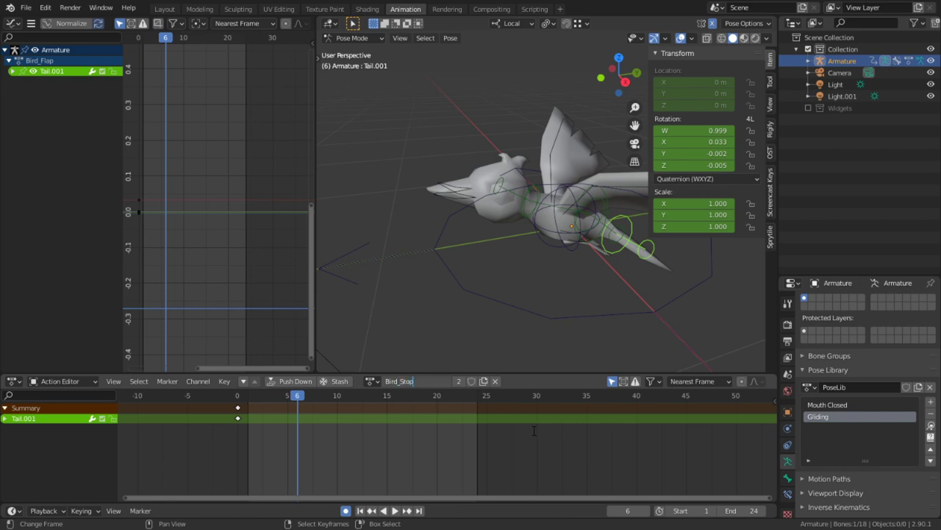
Rename the current armature action to Bird_Stopping and return to frame 0
{"action": "type", "text": "g"}
{"action": "key", "text": "Return"}
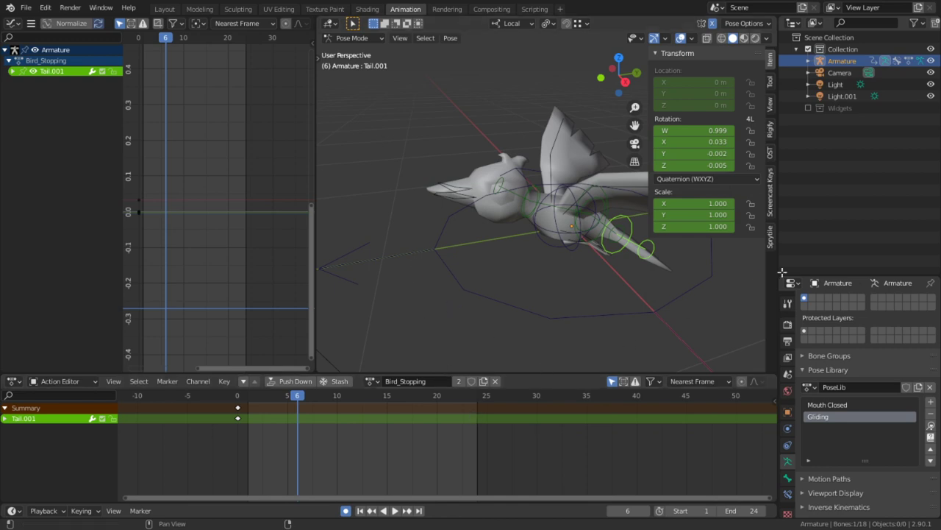
{"action": "left_click_drag", "start_coordinate": [307, 445], "coordinate": [233, 436]}
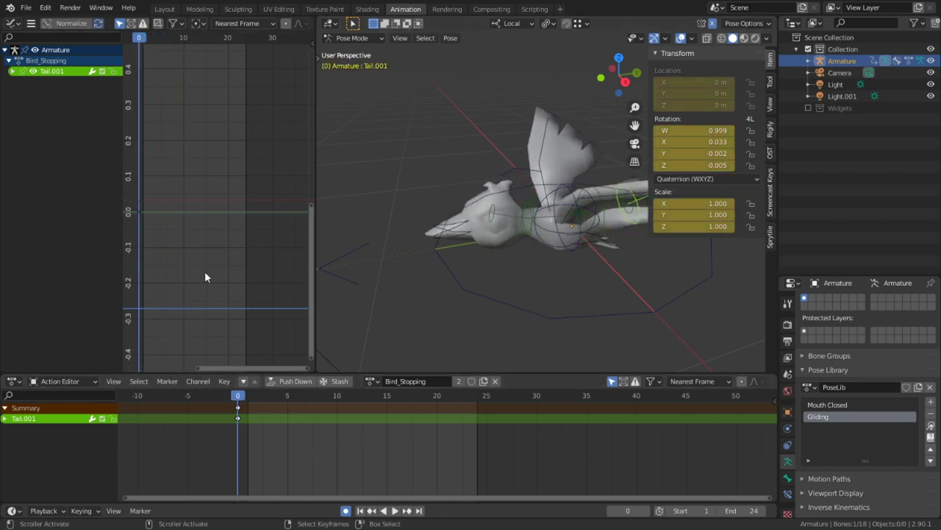
Append the Bird_Flap action from BLD_Birds3.blend
{"action": "left_click", "coordinate": [26, 7]}
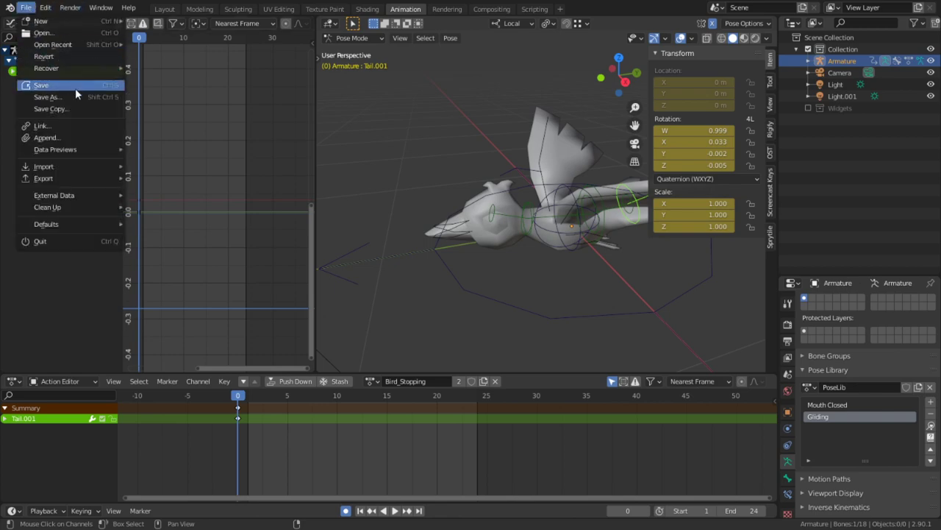
{"action": "mouse_move", "coordinate": [77, 154]}
{"action": "left_click", "coordinate": [75, 136]}
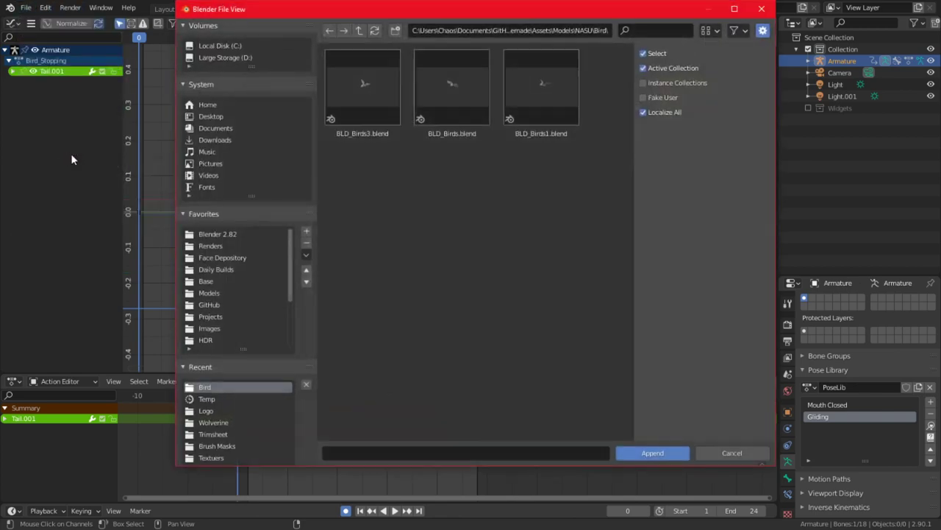
{"action": "double_click", "coordinate": [367, 93]}
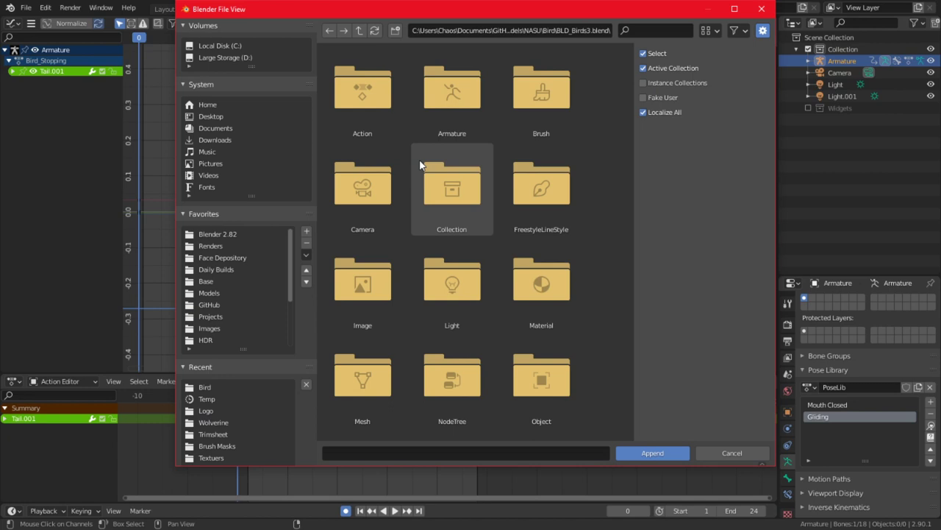
{"action": "double_click", "coordinate": [352, 129]}
{"action": "double_click", "coordinate": [377, 93]}
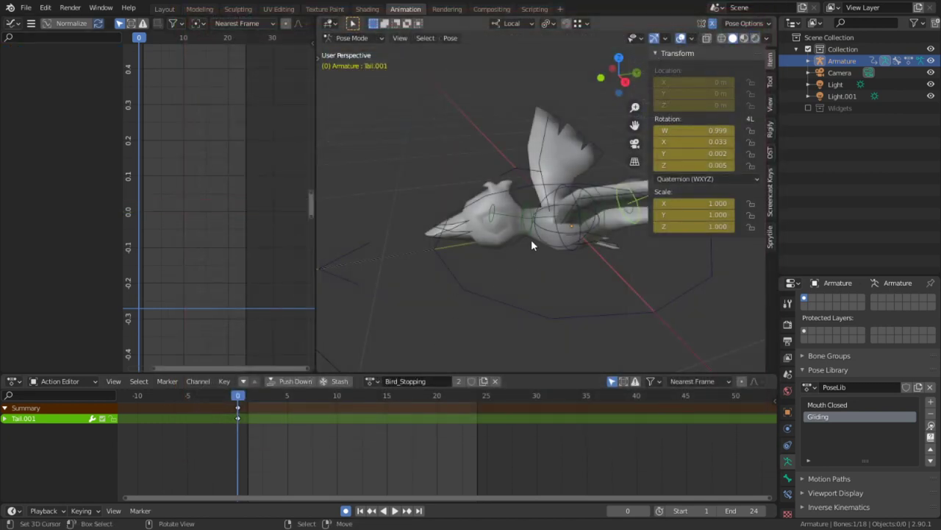
Assign the appended Bird_Flap action to the armature and play it
{"action": "left_click", "coordinate": [375, 381]}
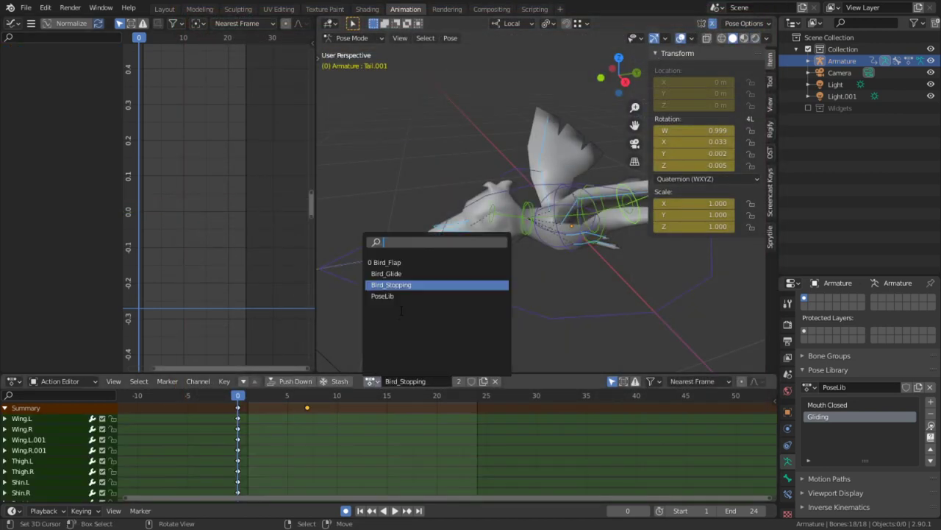
{"action": "left_click", "coordinate": [398, 263]}
{"action": "key", "text": "space"}
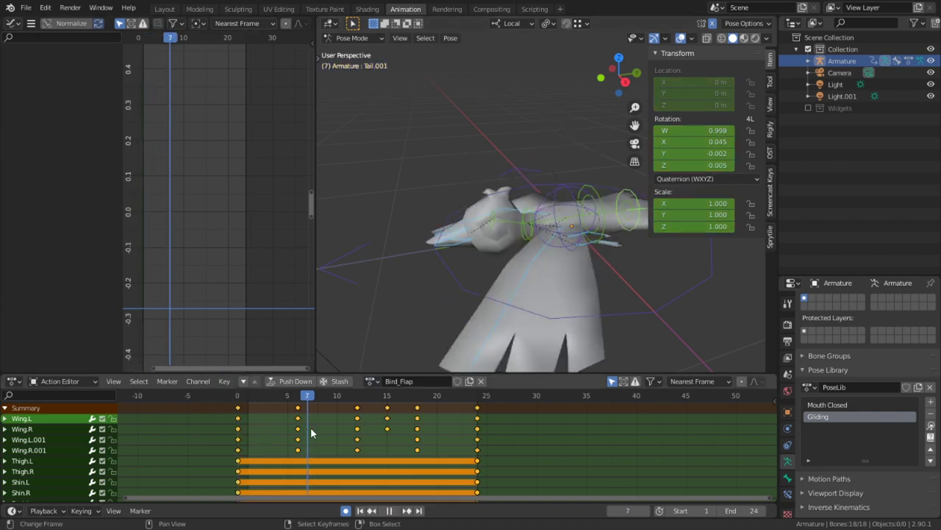
Stop playback and enable Fake User on the Bird_Flap and Bird_Glide actions
{"action": "key", "text": "Escape"}
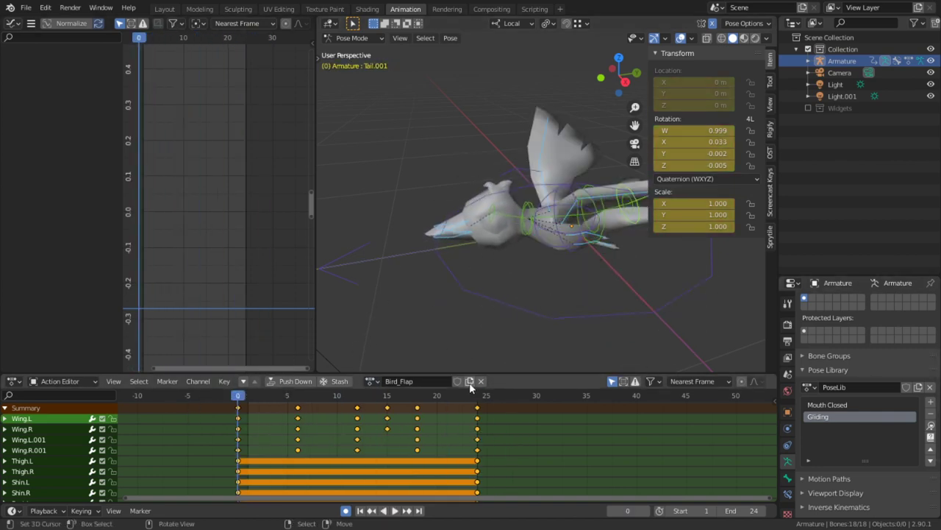
{"action": "left_click", "coordinate": [366, 381]}
{"action": "left_click", "coordinate": [399, 271]}
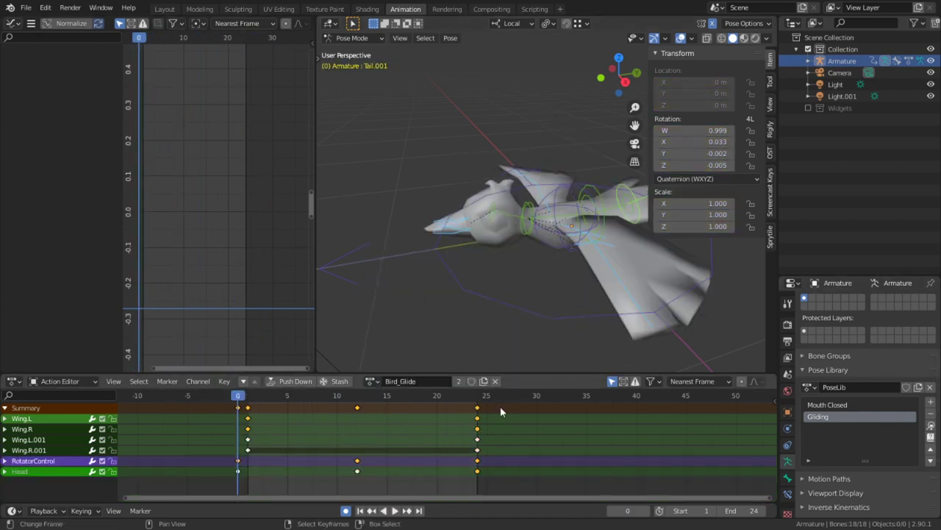
{"action": "left_click", "coordinate": [370, 381]}
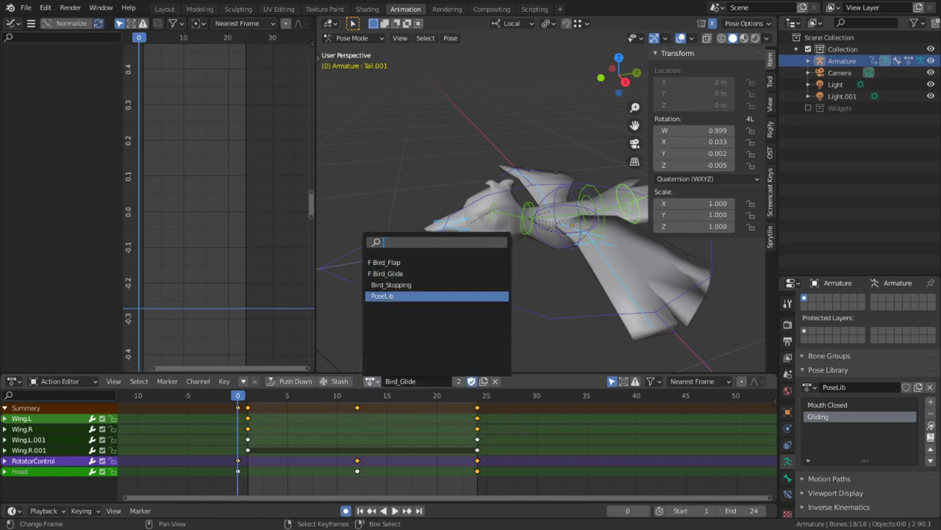
{"action": "left_click", "coordinate": [397, 274]}
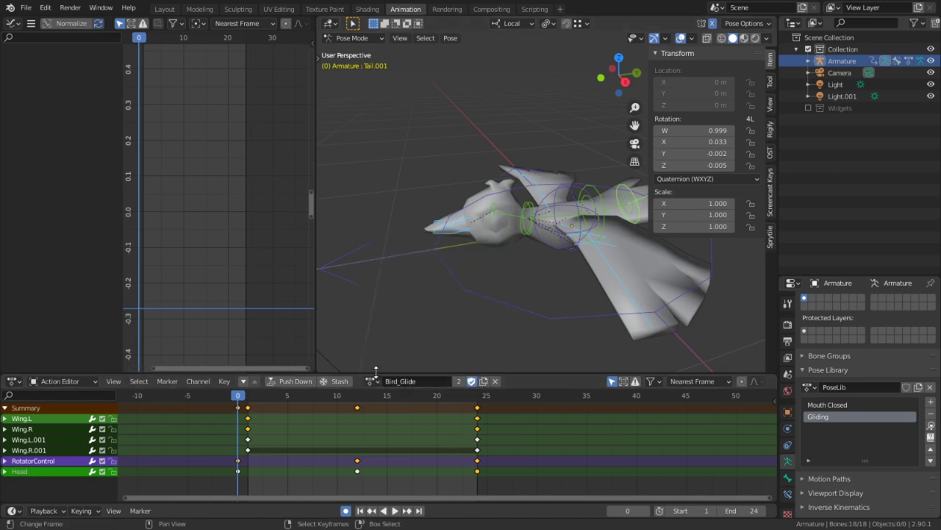
Assign the Bird_Stopping action to the armature and enable Fake User for it
{"action": "left_click", "coordinate": [373, 381]}
{"action": "left_click", "coordinate": [392, 284]}
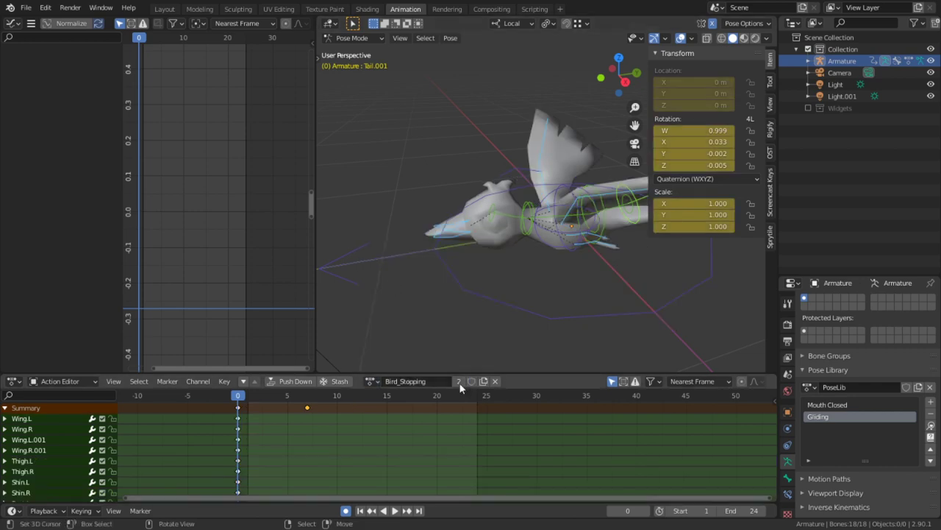
{"action": "left_click", "coordinate": [470, 381]}
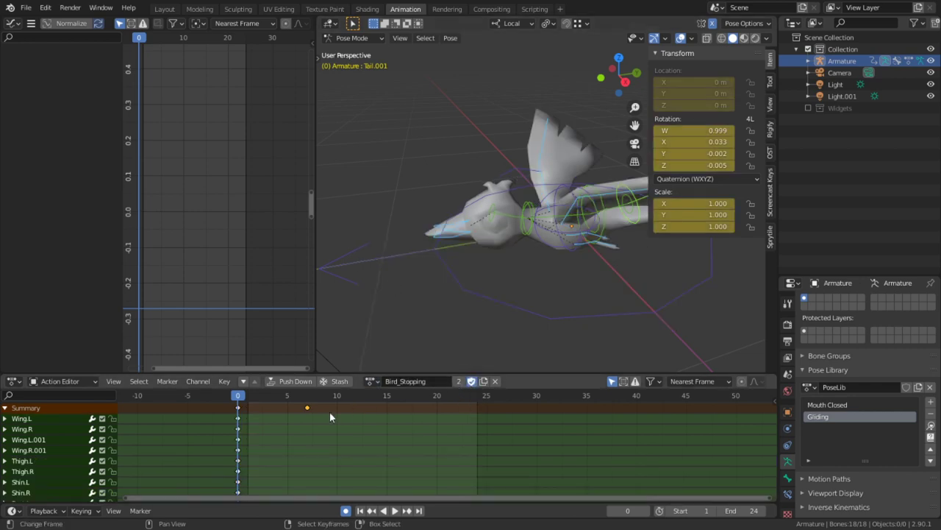
Play the Bird_Stopping action and park the playhead on frame 7
{"action": "key", "text": "space"}
{"action": "left_click", "coordinate": [303, 431]}
{"action": "key", "text": "space"}
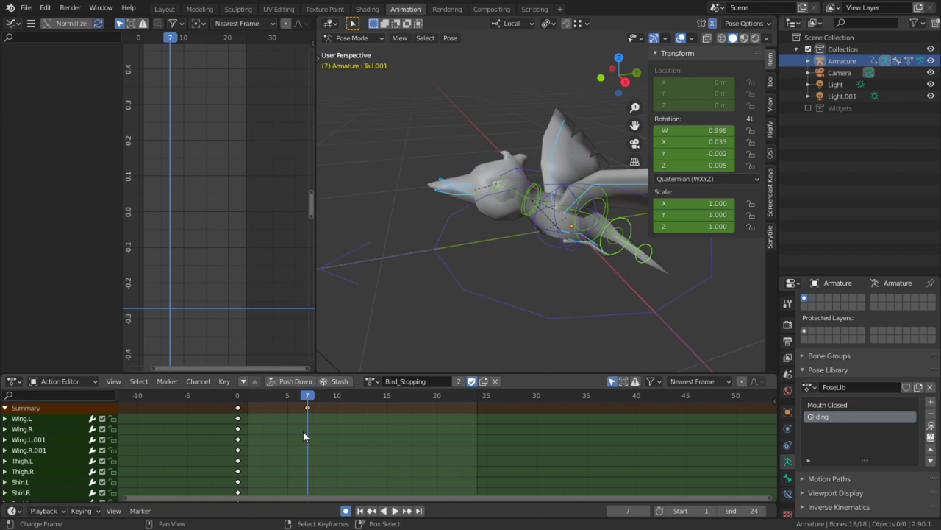
{"action": "key", "text": "Down"}
{"action": "key", "text": "Down"}
{"action": "left_click", "coordinate": [303, 431]}
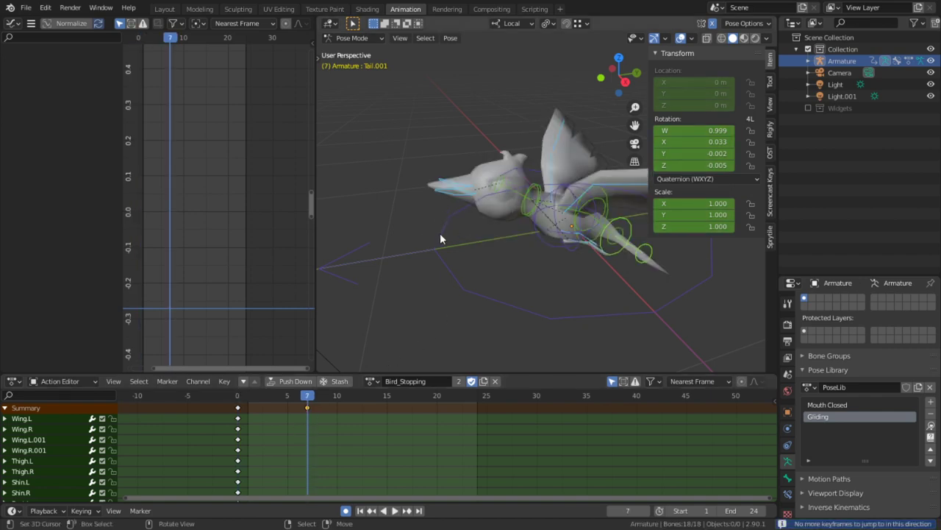
In the right view at frame 7, rotate the Head bone downward to a quaternion X of about 0.151
{"action": "left_click", "coordinate": [514, 195]}
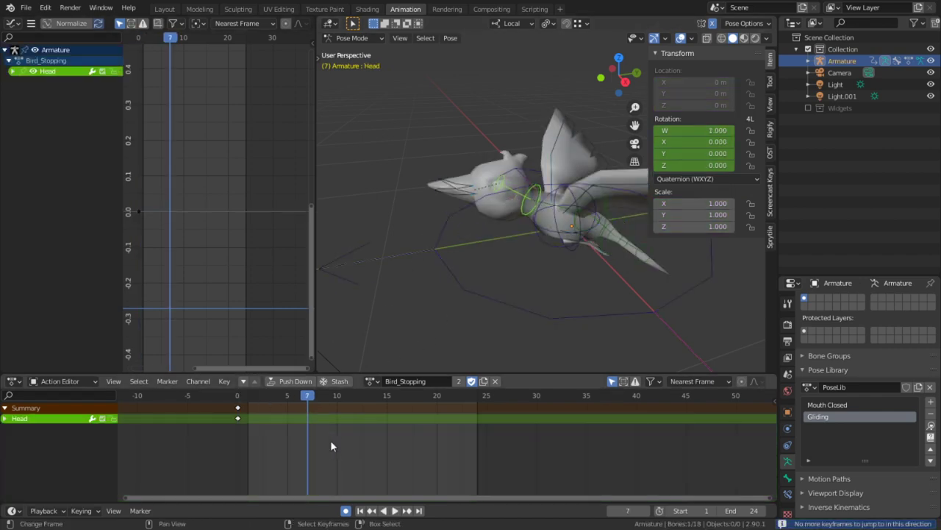
{"action": "key", "text": "KP_3"}
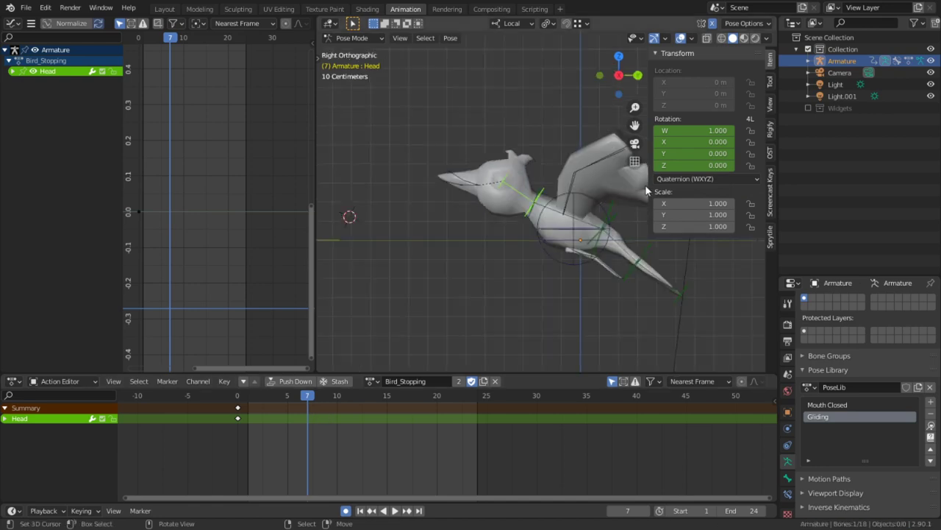
{"action": "key", "text": "r"}
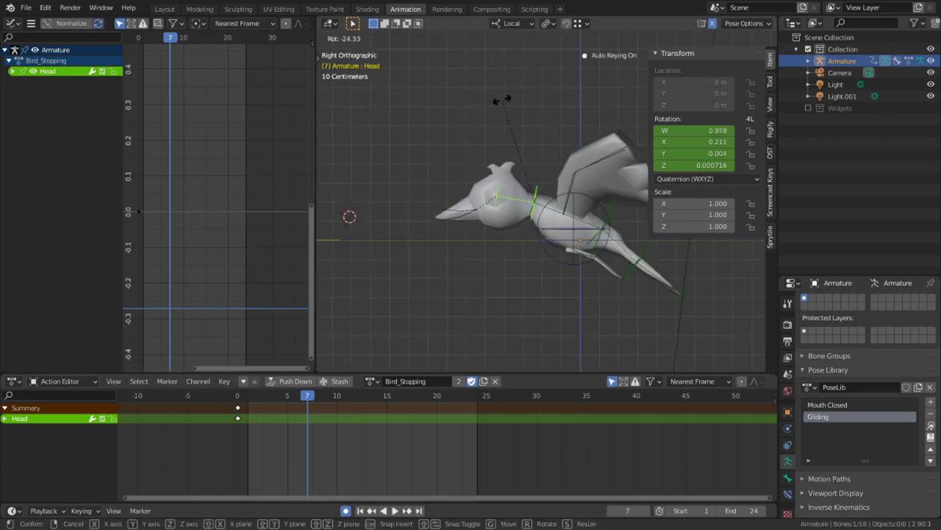
{"action": "left_click", "coordinate": [514, 99]}
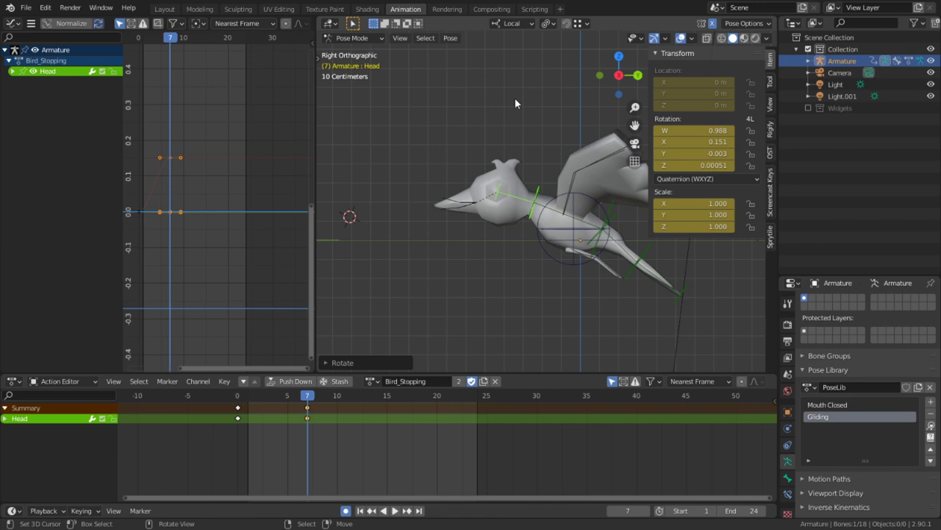
Rotate the Wing.L bone freely to swing the wing forward, then twist it about -19 degrees around its local Y axis
{"action": "left_click", "coordinate": [574, 190]}
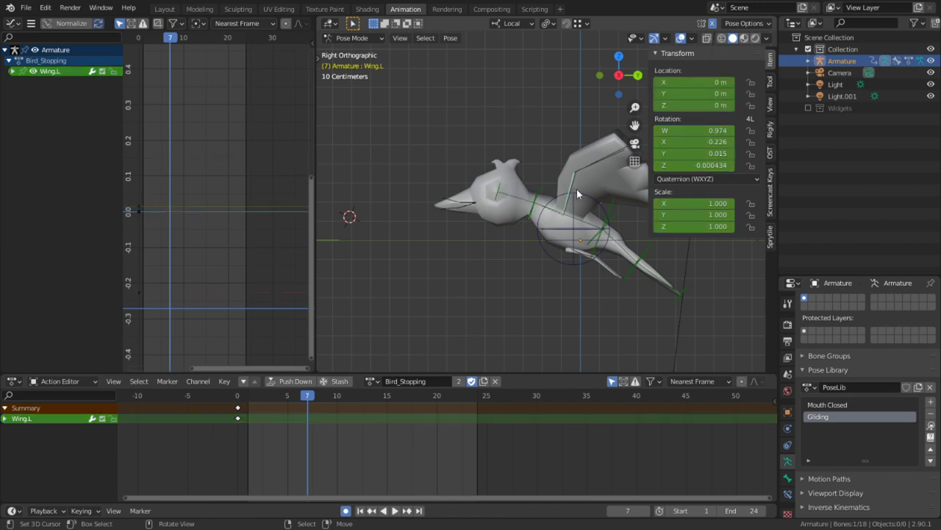
{"action": "key", "text": "r"}
{"action": "key", "text": "r"}
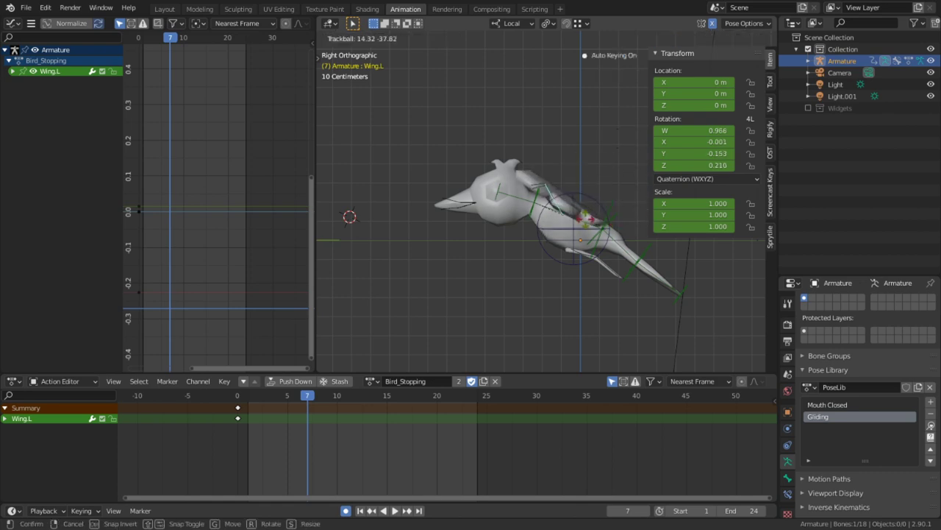
{"action": "left_click", "coordinate": [588, 219]}
{"action": "key", "text": "r"}
{"action": "key", "text": "y"}
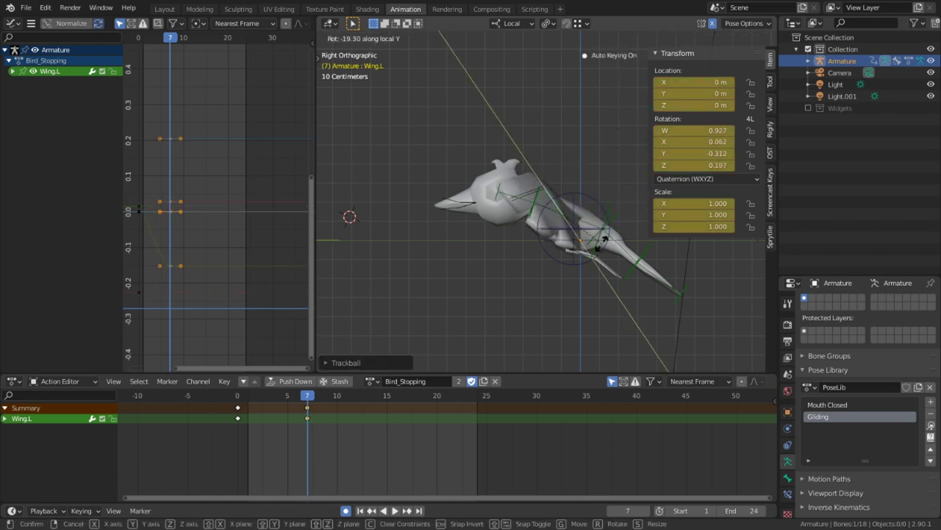
{"action": "left_click", "coordinate": [603, 243]}
Trackball-rotate the outer wing bone Wing.L.001 by about 12 and -20 degrees at frame 7
{"action": "left_click", "coordinate": [545, 199]}
{"action": "key", "text": "r"}
{"action": "key", "text": "r"}
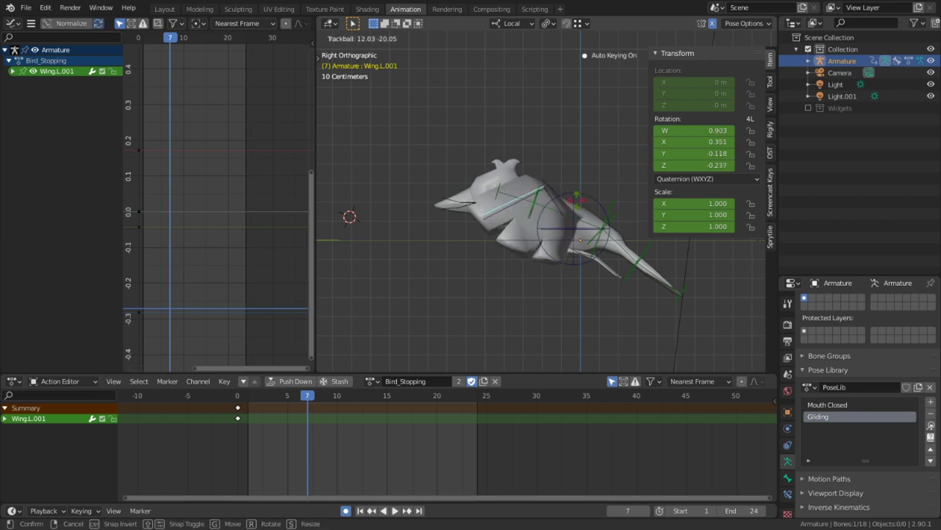
{"action": "left_click", "coordinate": [579, 206]}
Switch the viewport to Material Preview shading and rotate the Tail.001 bone downward to a quaternion X of about -0.247
{"action": "left_click", "coordinate": [608, 218]}
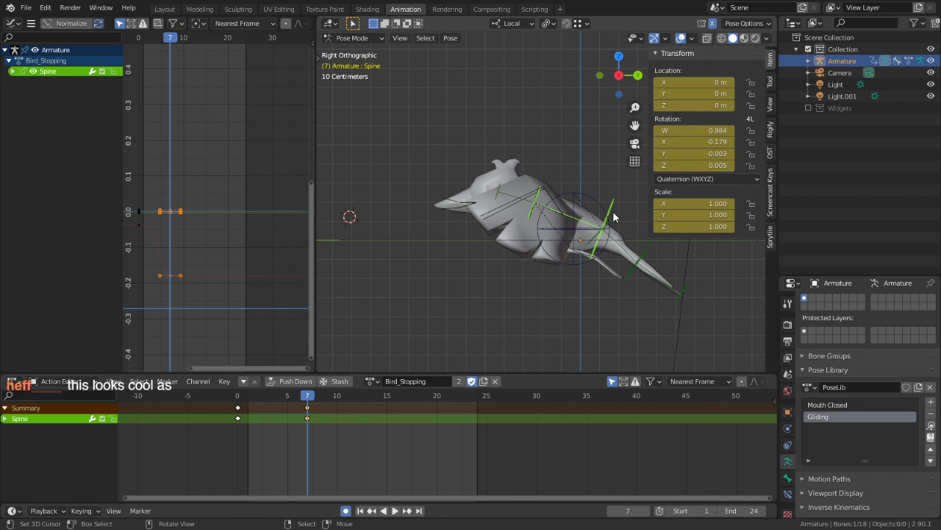
{"action": "left_click", "coordinate": [743, 38]}
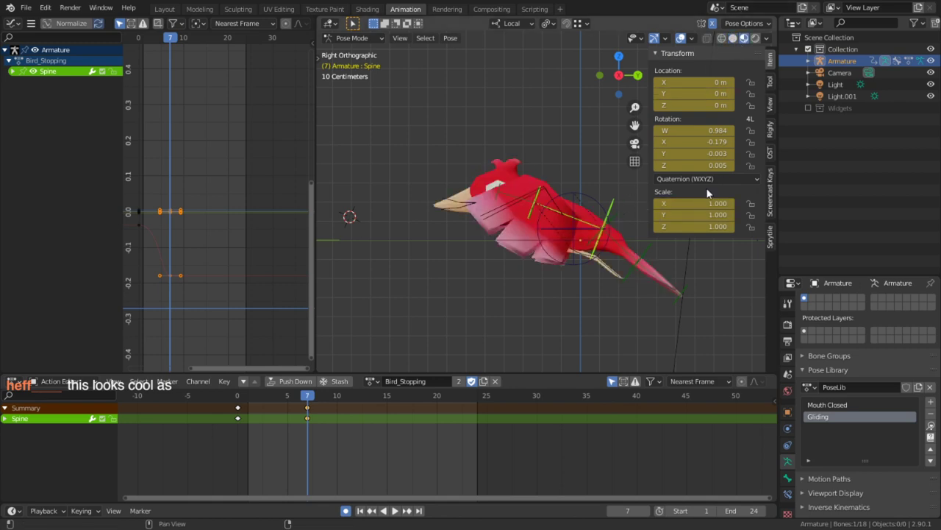
{"action": "left_click", "coordinate": [675, 288]}
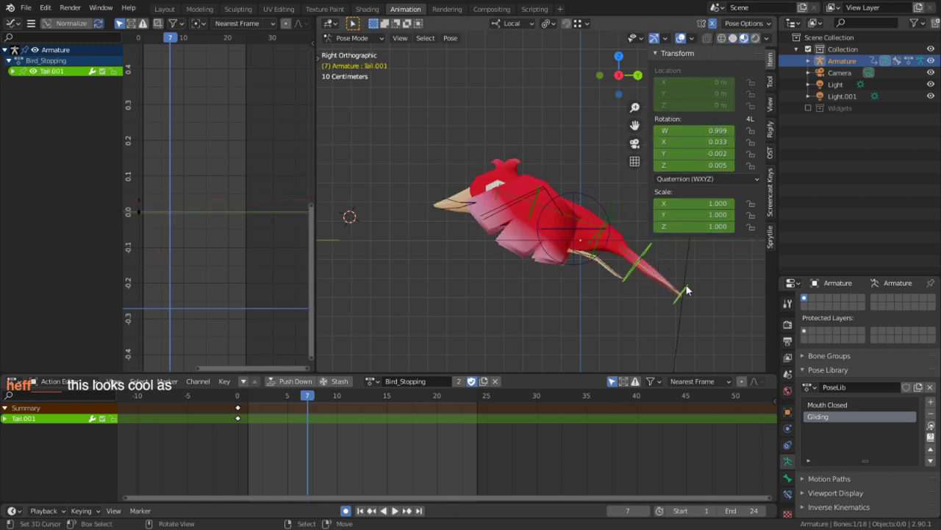
{"action": "key", "text": "r"}
{"action": "left_click", "coordinate": [676, 299]}
Play and scrub the Bird_Stopping action between frames 0 and 7 from a front perspective with overlays hidden
{"action": "key", "text": "shift+Left"}
{"action": "key", "text": "space"}
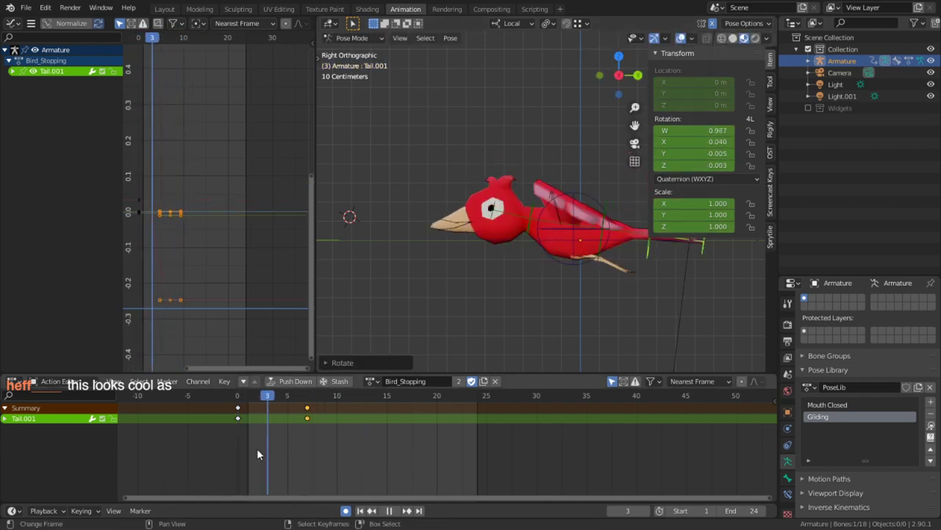
{"action": "left_click_drag", "start_coordinate": [244, 432], "coordinate": [317, 427]}
{"action": "key", "text": "space"}
{"action": "middle_click_drag", "start_coordinate": [397, 346], "coordinate": [637, 197]}
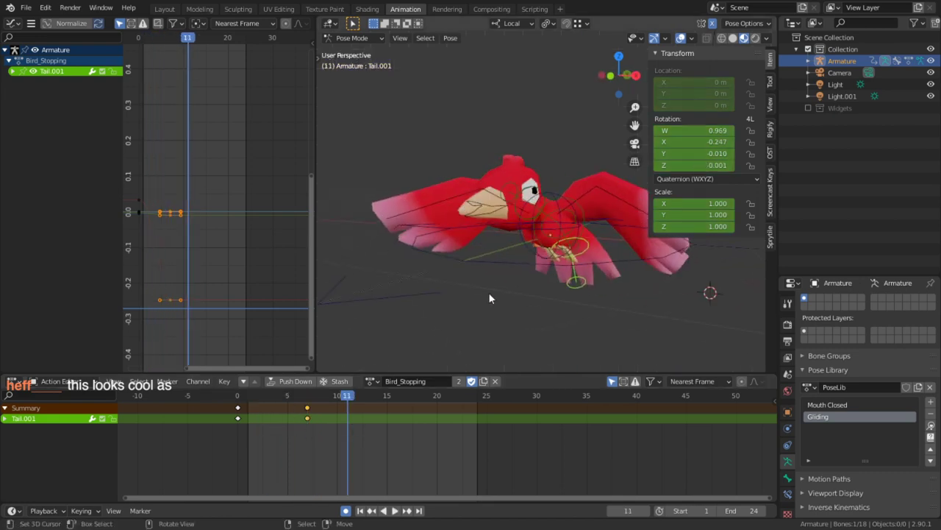
{"action": "left_click", "coordinate": [680, 38]}
{"action": "left_click_drag", "start_coordinate": [314, 432], "coordinate": [155, 439]}
{"action": "key", "text": "space"}
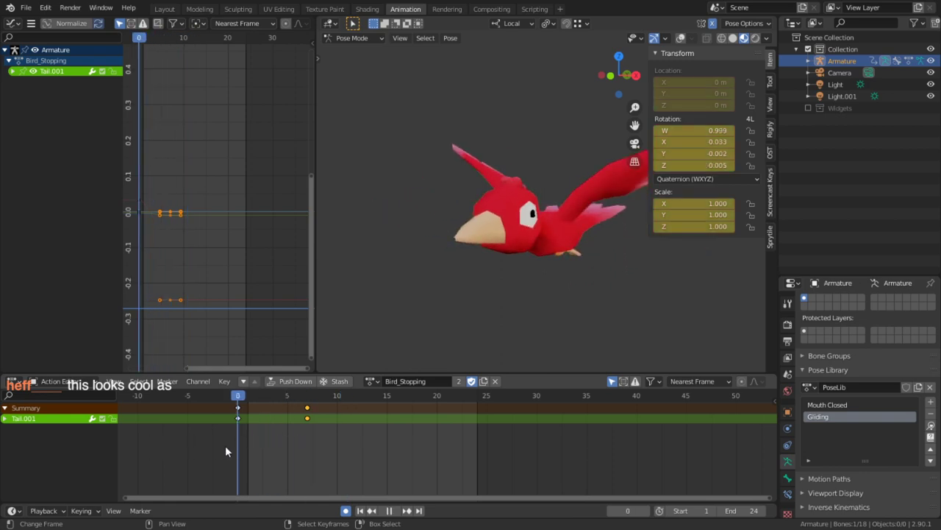
{"action": "left_click_drag", "start_coordinate": [226, 446], "coordinate": [306, 439]}
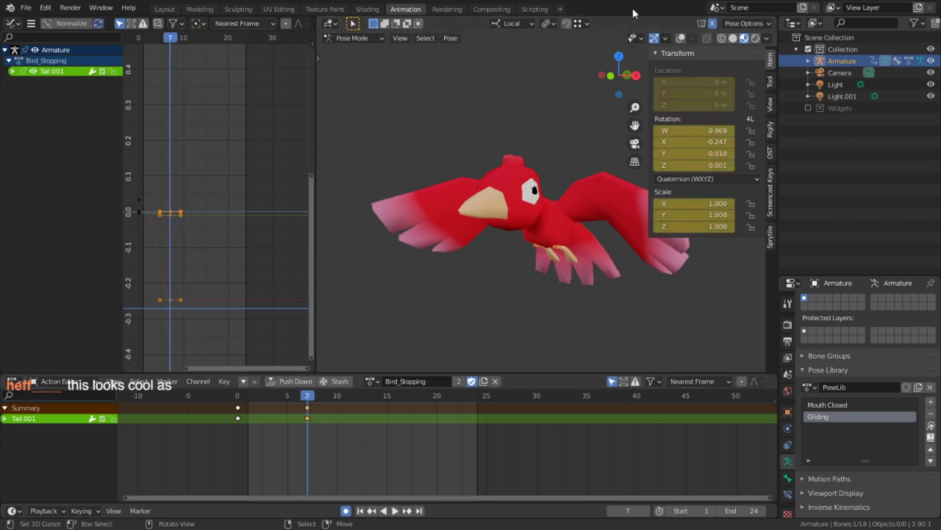
Show the overlays again and rotate the Thigh.L bone forward by about 54 degrees in the right view at frame 7
{"action": "left_click", "coordinate": [681, 37]}
{"action": "scroll", "coordinate": [569, 241], "scroll_direction": "up", "scroll_amount": 6}
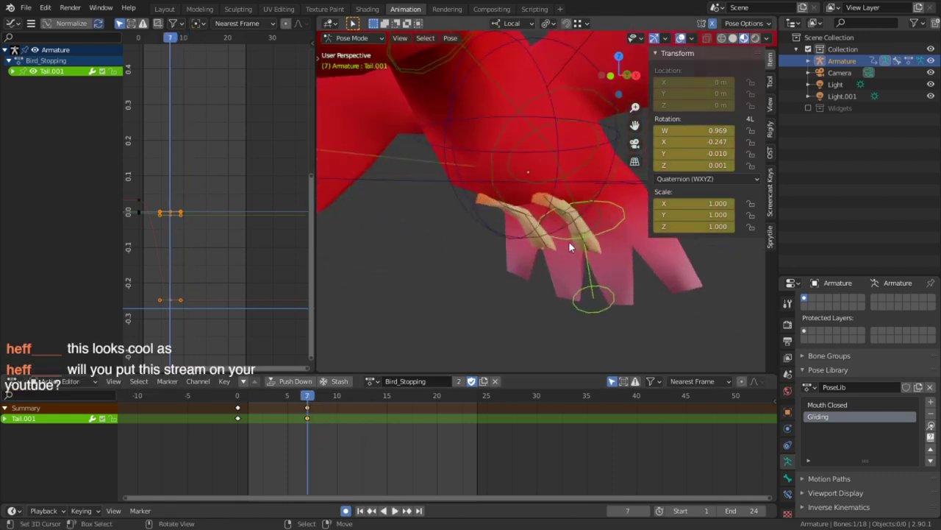
{"action": "left_click", "coordinate": [561, 202]}
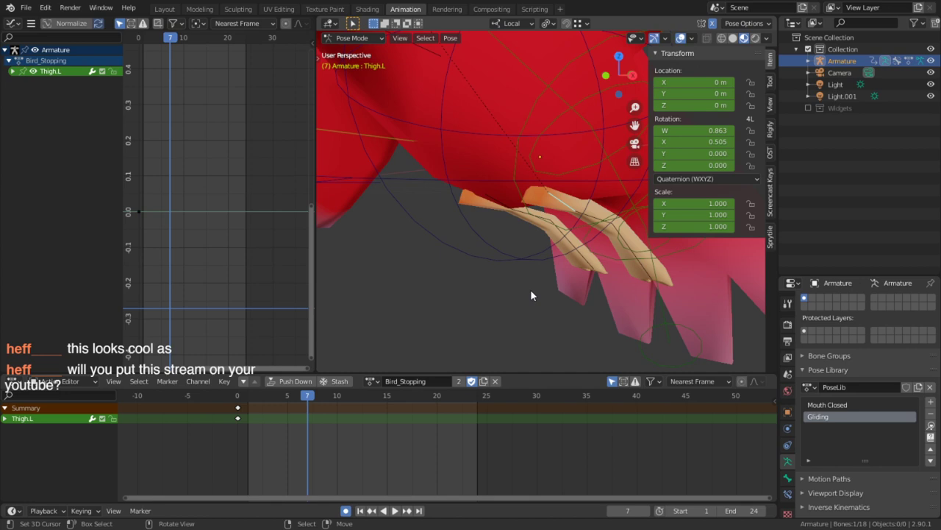
{"action": "key", "text": "KP_3"}
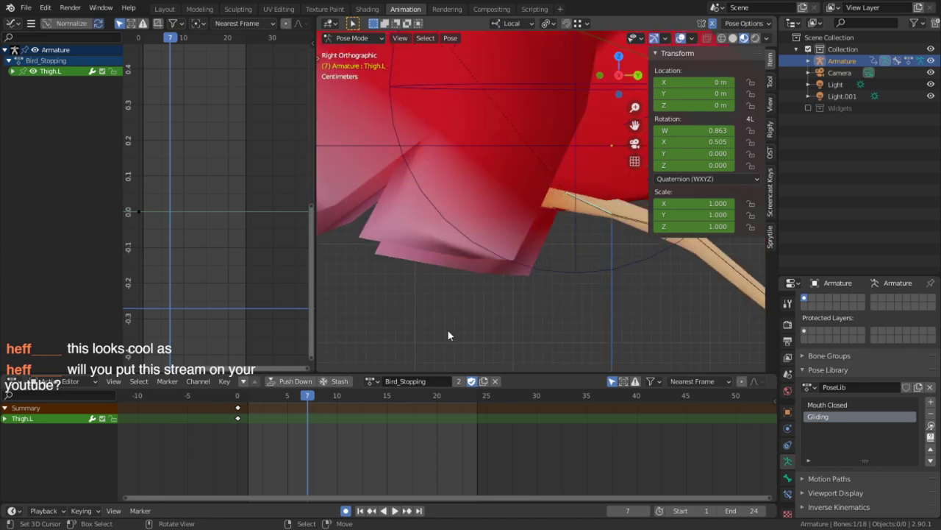
{"action": "key", "text": "r"}
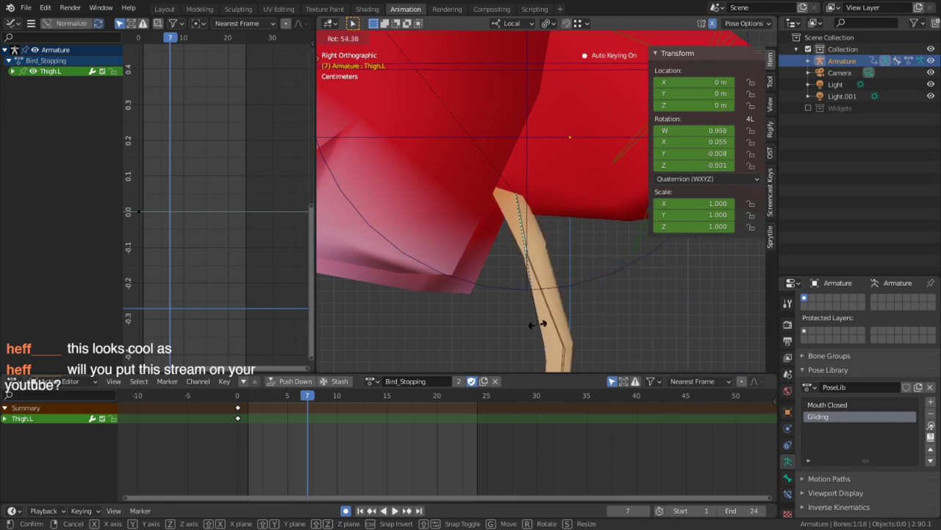
{"action": "left_click", "coordinate": [536, 323]}
Rotate the Shin.L bone backward and the Foot.L bone forward to bend the left leg at frame 7
{"action": "left_click", "coordinate": [559, 316]}
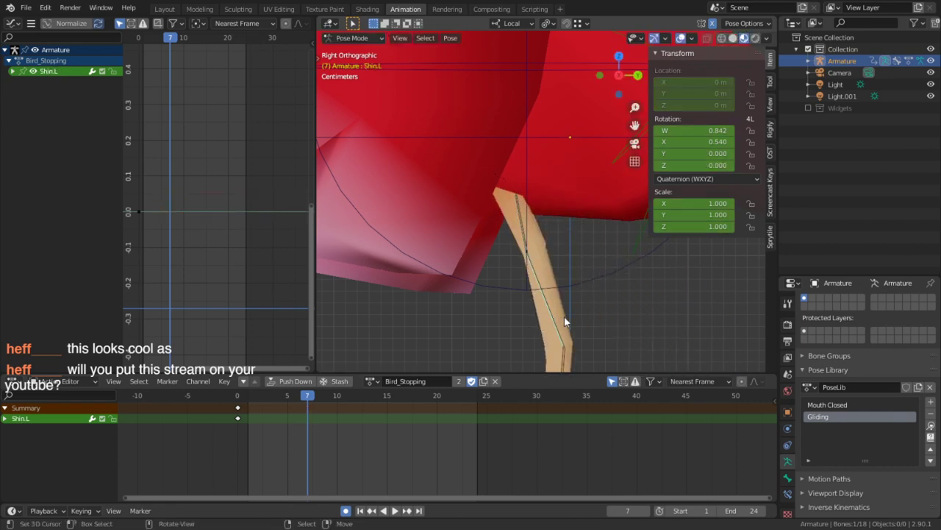
{"action": "key", "text": "r"}
{"action": "left_click", "coordinate": [629, 243]}
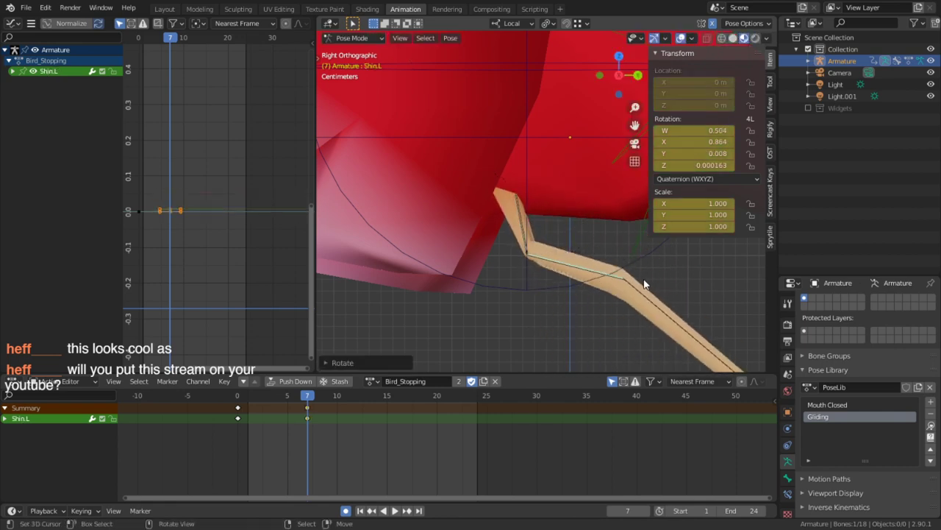
{"action": "left_click", "coordinate": [695, 302]}
{"action": "key", "text": "r"}
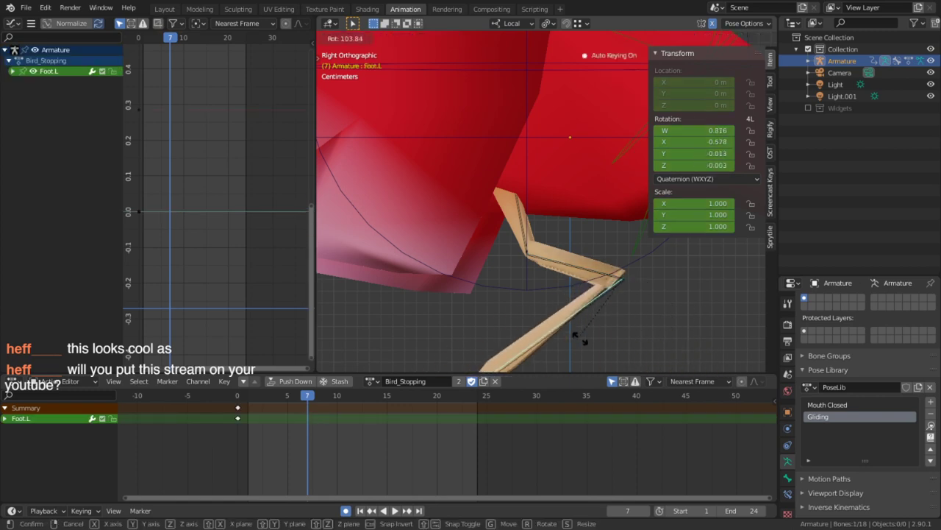
{"action": "left_click", "coordinate": [618, 339]}
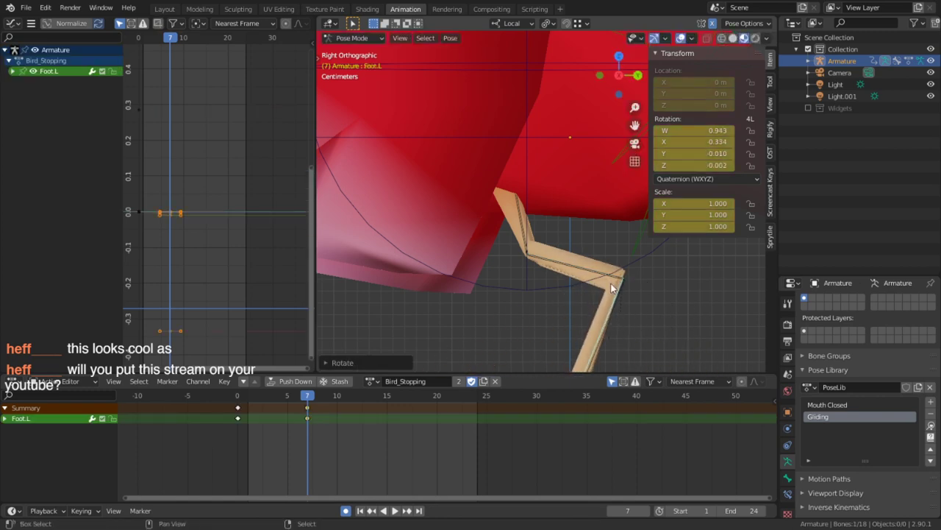
Compare the leg with its rest pose in Edit Mode and rotate the Foot.L bone backward by about 29 degrees
{"action": "middle_click_drag", "start_coordinate": [575, 255], "coordinate": [556, 242], "text": "shift"}
{"action": "key", "text": "Tab"}
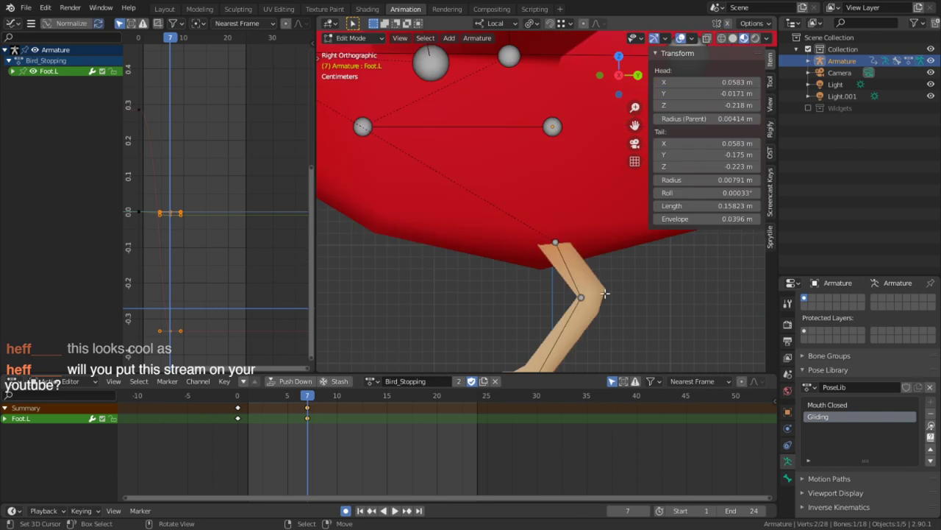
{"action": "key", "text": "Tab"}
{"action": "key", "text": "Tab"}
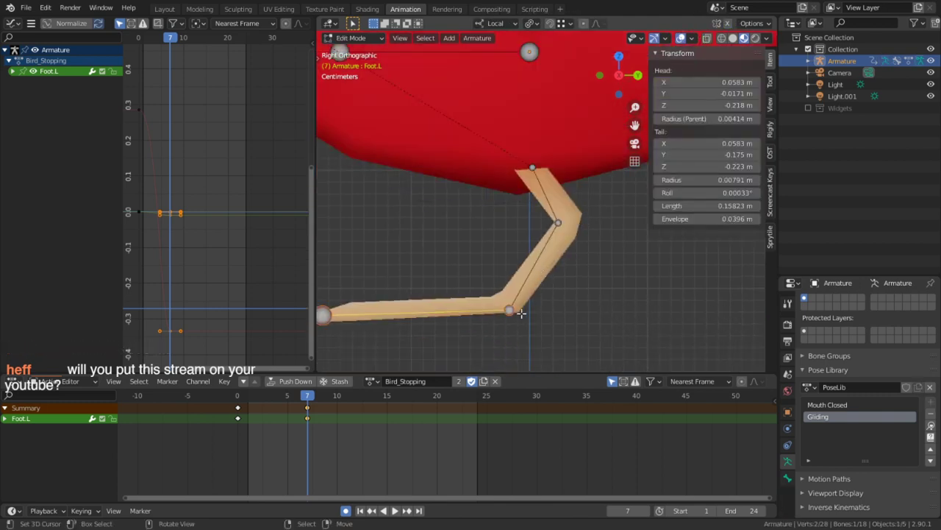
{"action": "key", "text": "Tab"}
{"action": "key", "text": "r"}
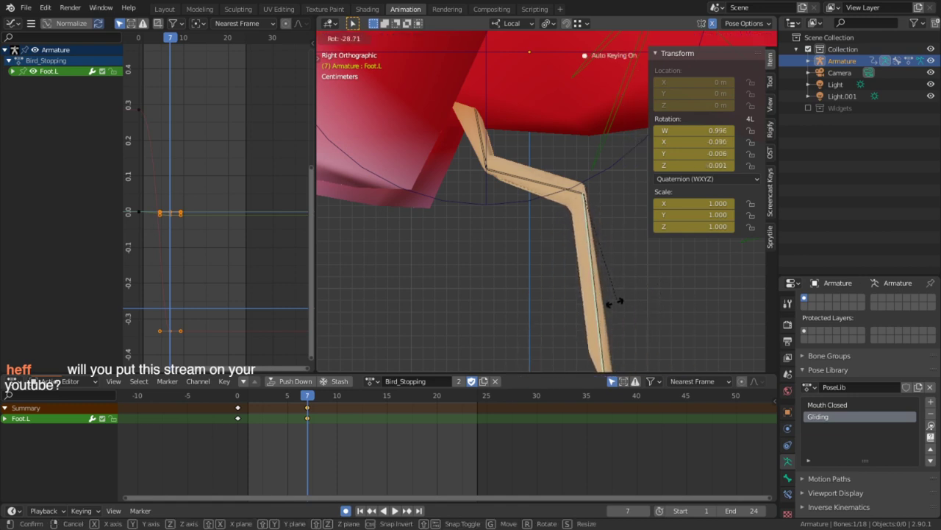
{"action": "left_click", "coordinate": [615, 301]}
{"action": "key", "text": "Tab"}
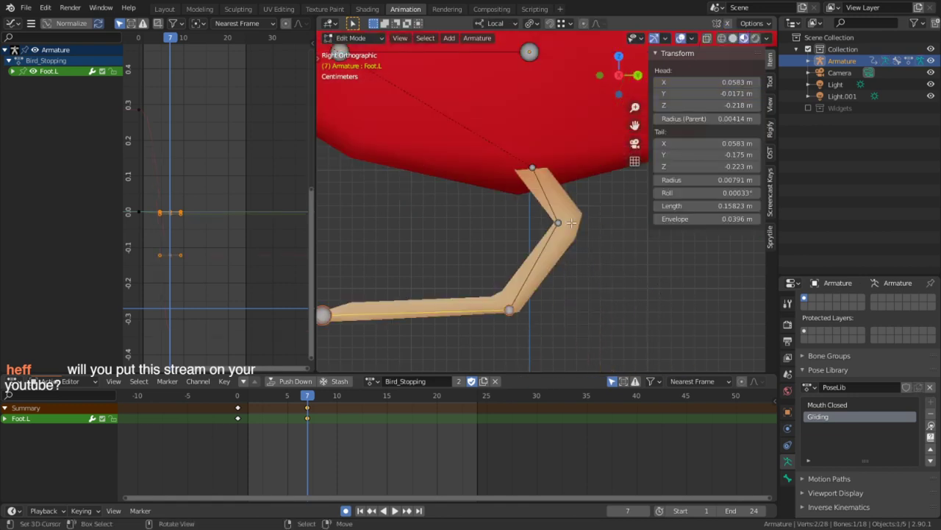
Return to Pose Mode and rotate the Shin.L bone forward by about 86 degrees at frame 7
{"action": "key", "text": "Tab"}
{"action": "left_click", "coordinate": [574, 187]}
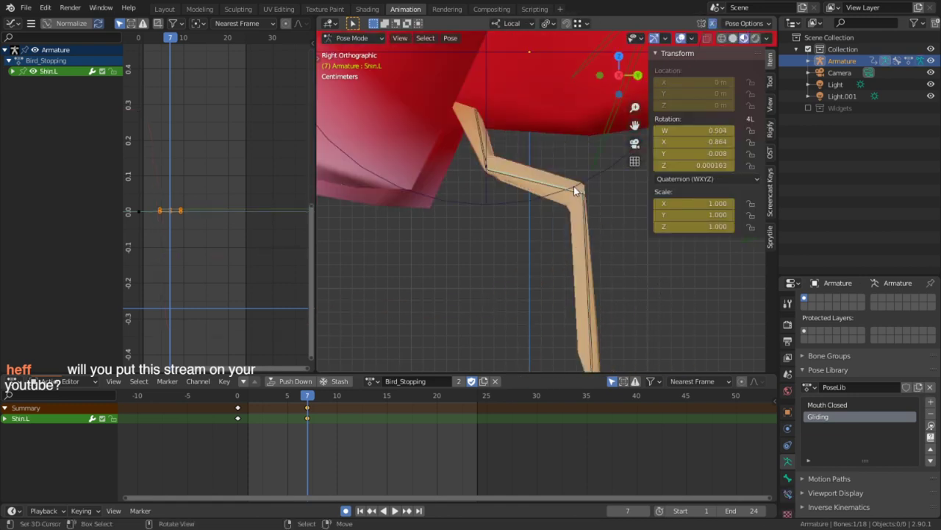
{"action": "key", "text": "r"}
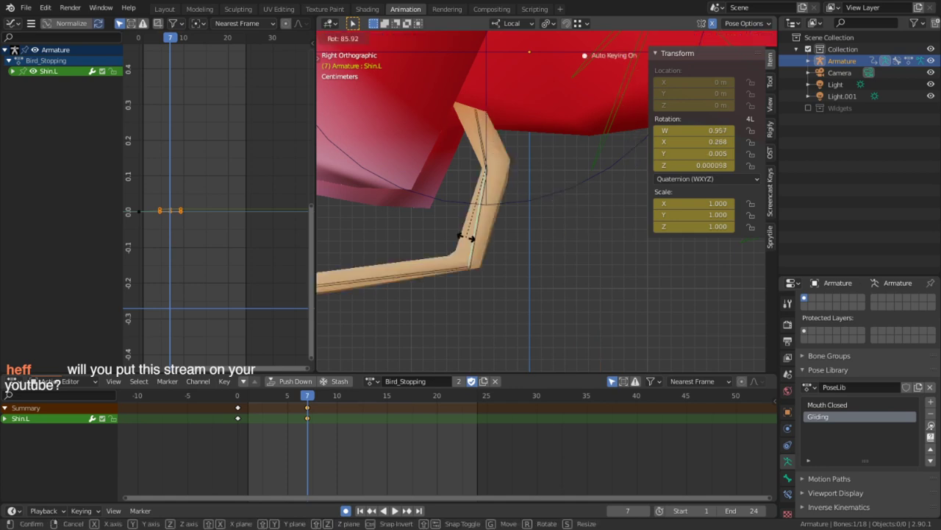
{"action": "left_click", "coordinate": [466, 238]}
Play the Bird_Stopping action and scrub back to frame 0, examining the leg motion from the side and in perspective
{"action": "scroll", "coordinate": [469, 282], "scroll_direction": "down", "scroll_amount": 4}
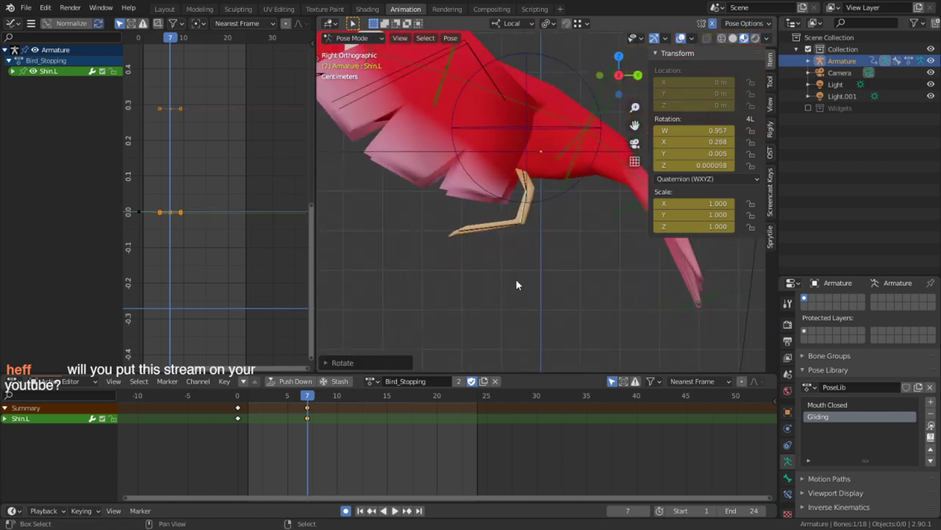
{"action": "key", "text": "space"}
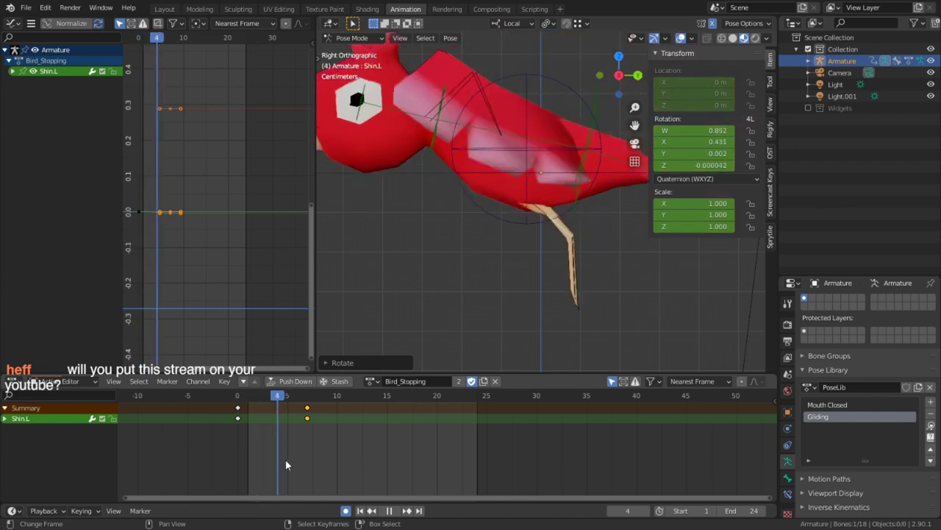
{"action": "key", "text": "space"}
{"action": "middle_click_drag", "start_coordinate": [387, 353], "coordinate": [471, 350]}
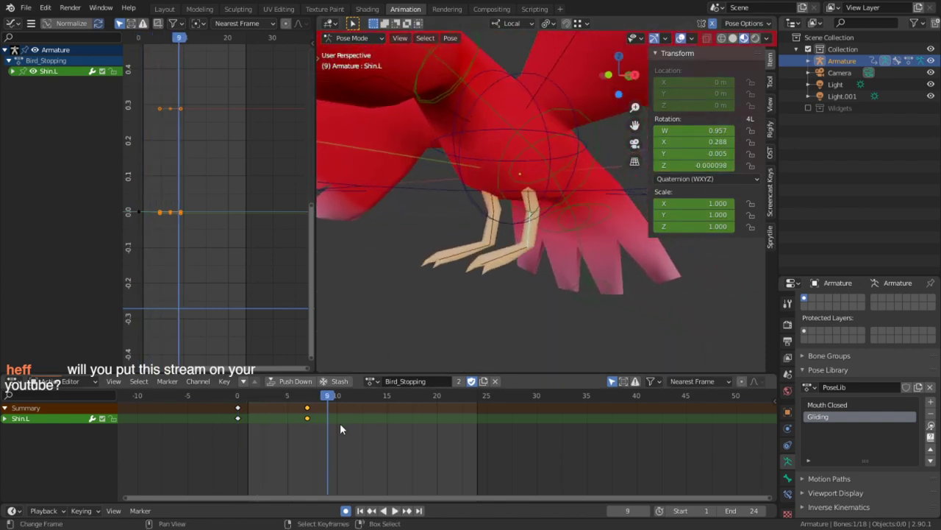
{"action": "left_click_drag", "start_coordinate": [341, 423], "coordinate": [237, 417]}
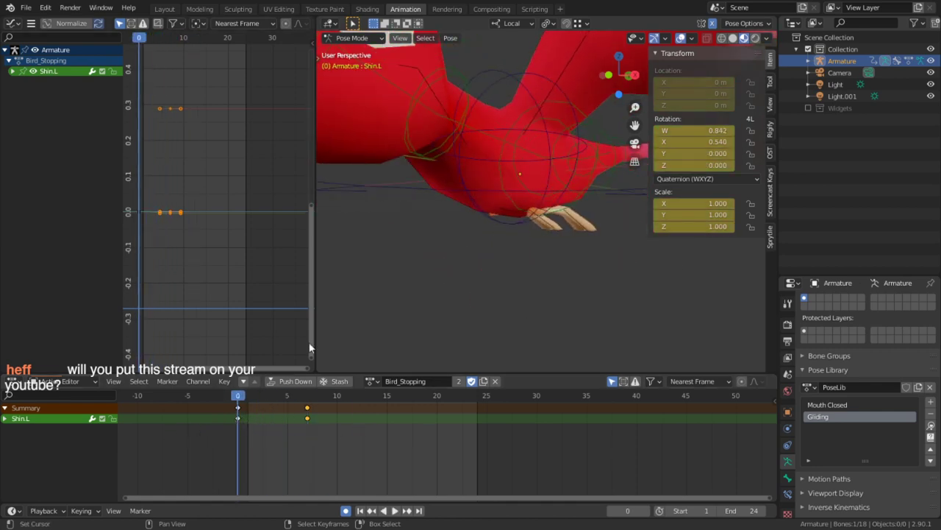
{"action": "middle_click_drag", "start_coordinate": [588, 177], "coordinate": [599, 216]}
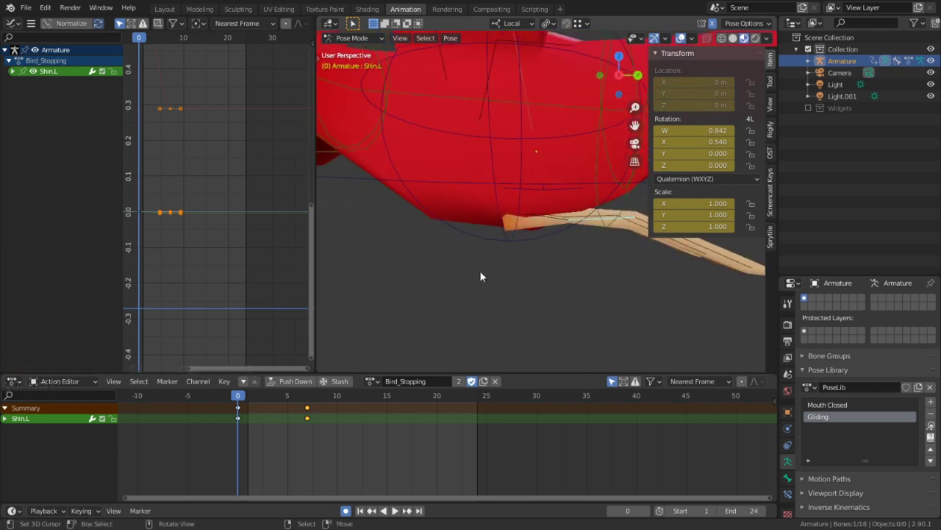
{"action": "scroll", "coordinate": [421, 302], "scroll_direction": "down", "scroll_amount": 2}
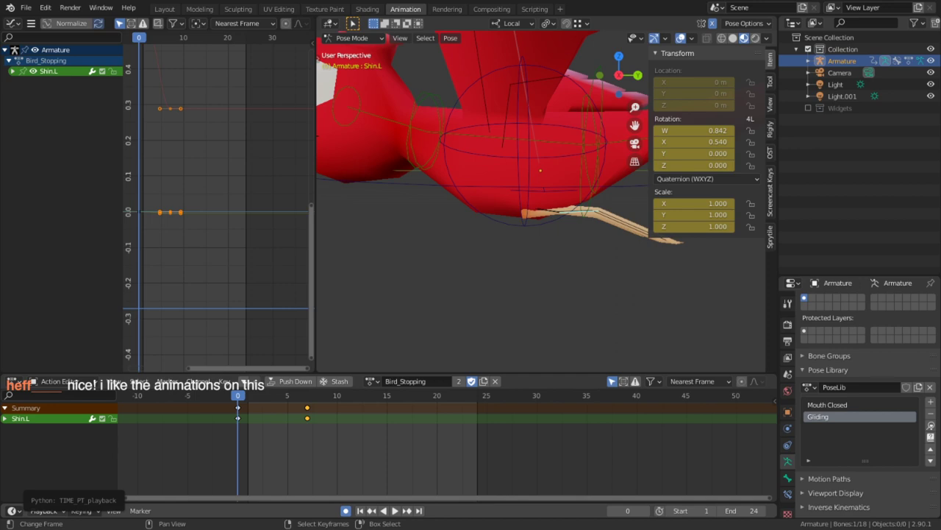
{"action": "scroll", "coordinate": [397, 275], "scroll_direction": "down", "scroll_amount": 5}
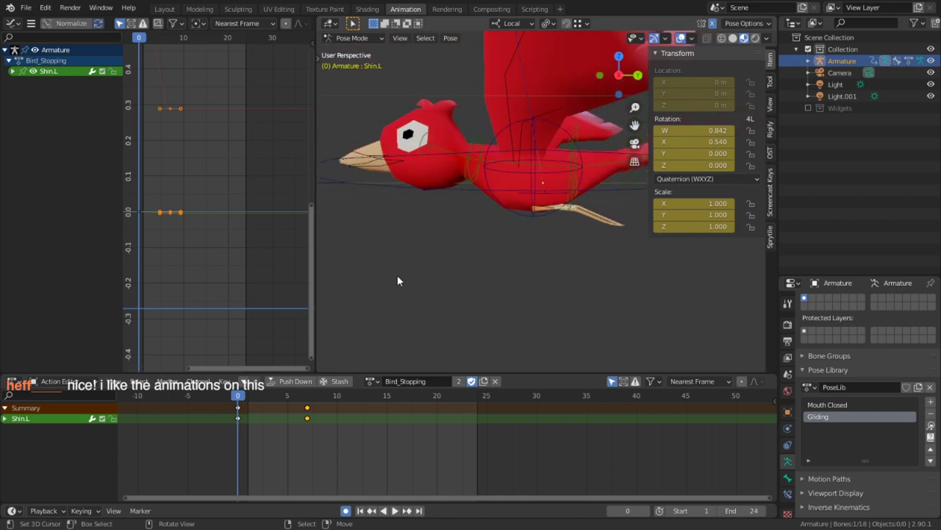
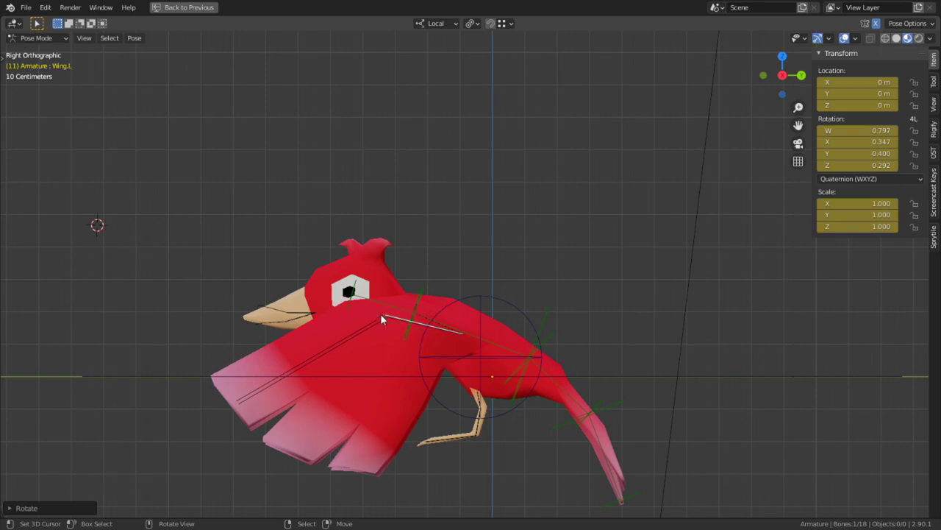
{"action": "left_click", "coordinate": [369, 323]}
{"action": "key", "text": "r"}
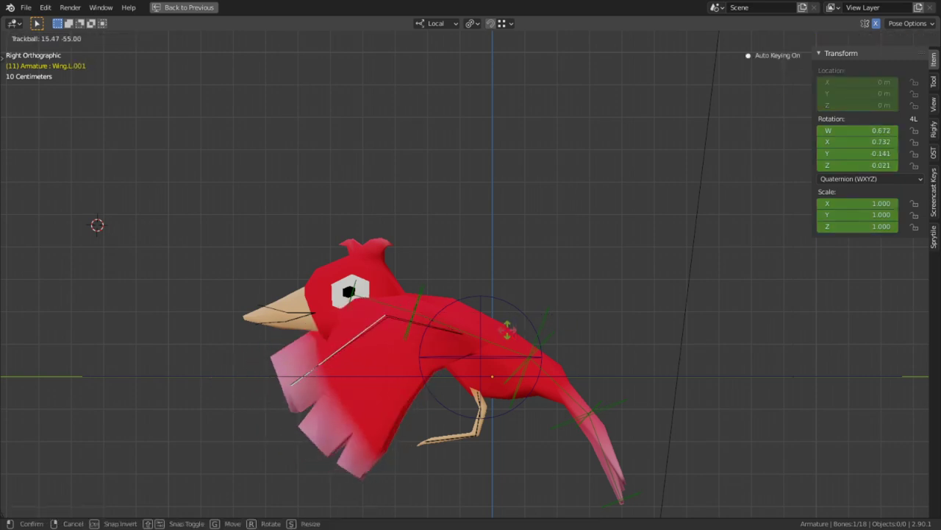
{"action": "right_click", "coordinate": [514, 331]}
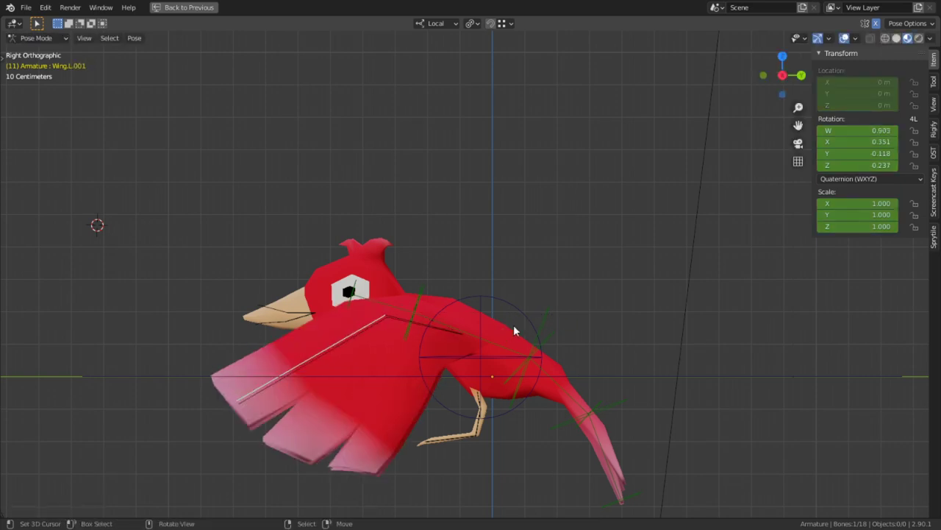
Rotate the left wing bones at frame 11, swinging the upper wing bone Wing.L outward and forward
{"action": "key", "text": "r"}
{"action": "left_click", "coordinate": [430, 389]}
{"action": "middle_click_drag", "start_coordinate": [430, 389], "coordinate": [443, 480]}
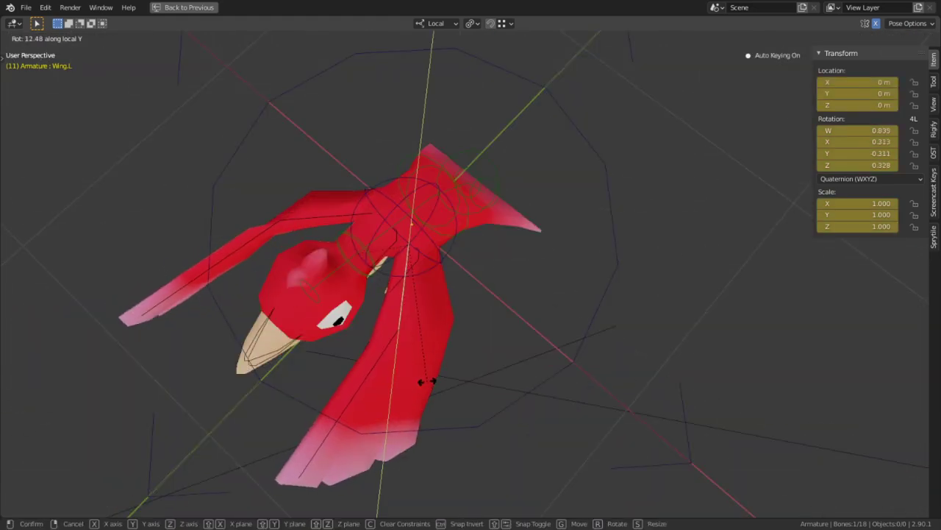
{"action": "right_click", "coordinate": [426, 380]}
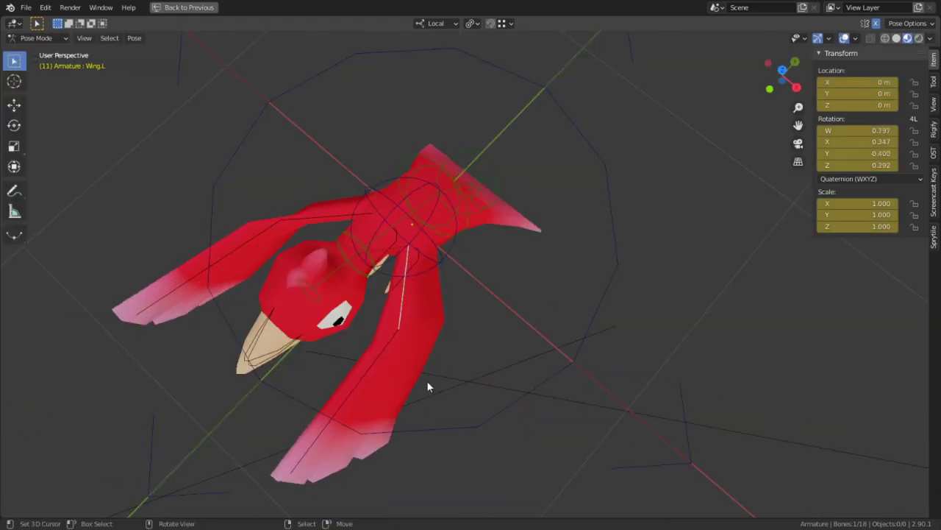
{"action": "key", "text": "r"}
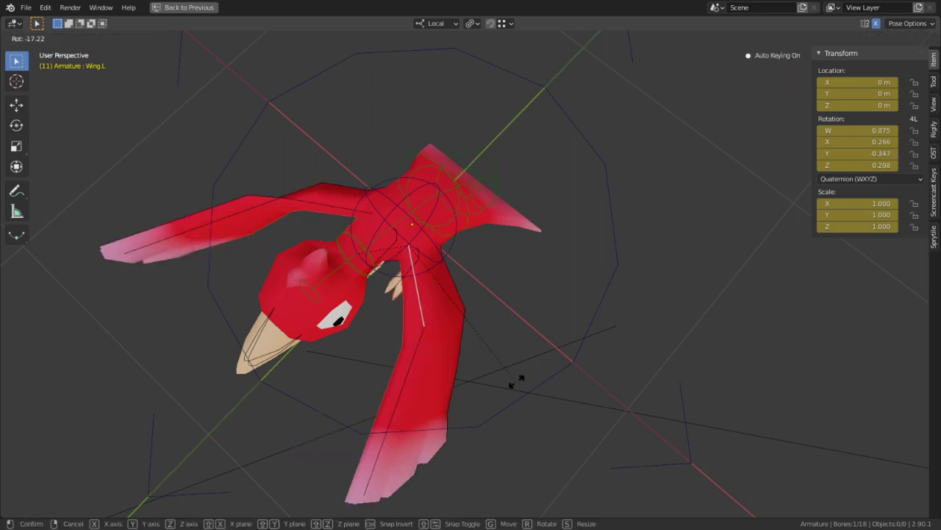
{"action": "left_click", "coordinate": [517, 379]}
{"action": "middle_click_drag", "start_coordinate": [517, 378], "coordinate": [479, 359]}
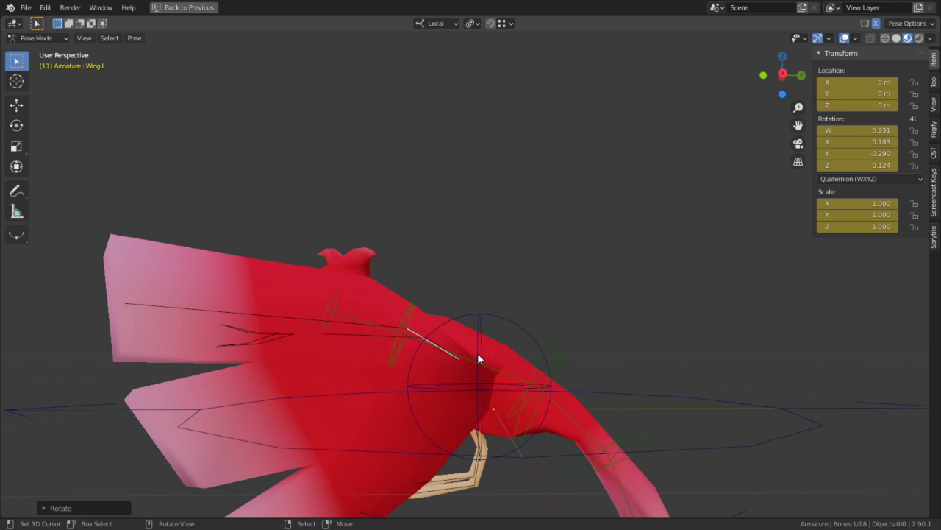
In the right view, rotate the RotatorControl bone at frame 11 to tilt the bird's whole body upright by about 20 degrees
{"action": "key", "text": "KP_3"}
{"action": "right_click", "coordinate": [561, 408]}
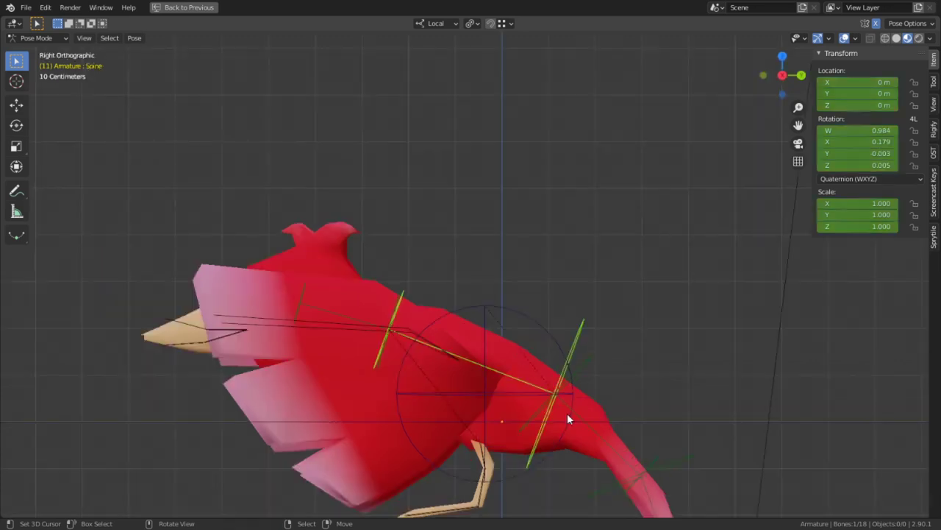
{"action": "key", "text": "r"}
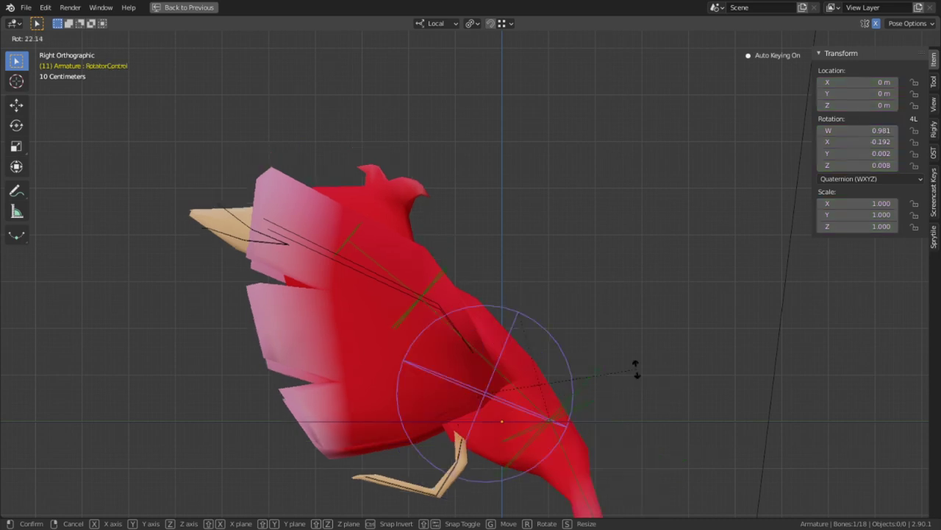
{"action": "left_click", "coordinate": [634, 368]}
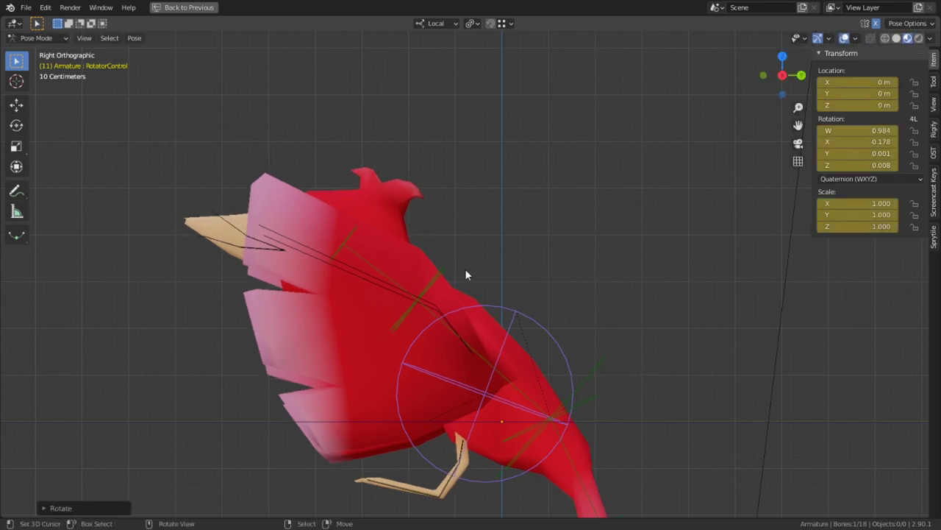
Rotate the Head bone downward at frame 11 so the beak points forward rather than up
{"action": "left_click", "coordinate": [435, 272]}
{"action": "left_click", "coordinate": [343, 246]}
{"action": "key", "text": "r"}
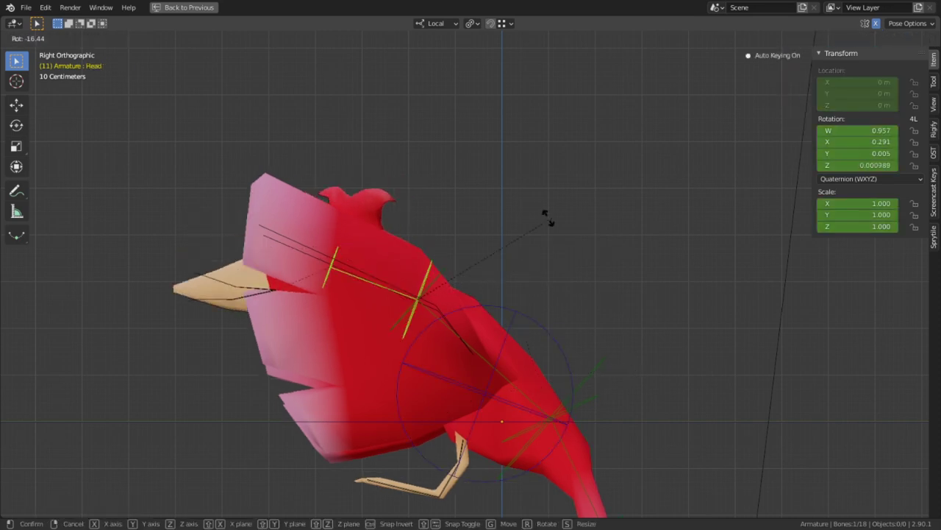
{"action": "left_click", "coordinate": [543, 198]}
Rotate the Tail bone at frame 11 so the tail swings down and forward beneath the body
{"action": "middle_click_drag", "start_coordinate": [659, 343], "coordinate": [617, 261], "text": "shift"}
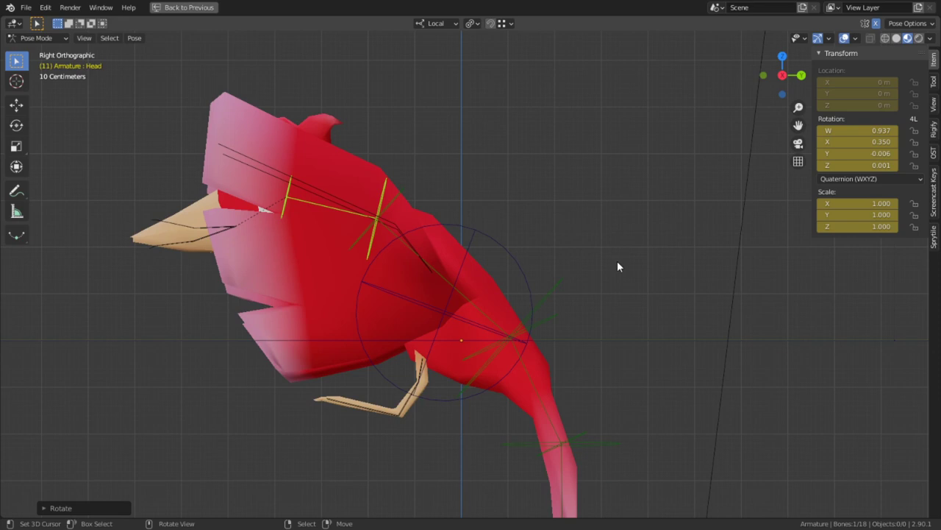
{"action": "left_click", "coordinate": [543, 398]}
{"action": "key", "text": "r"}
{"action": "left_click", "coordinate": [620, 397]}
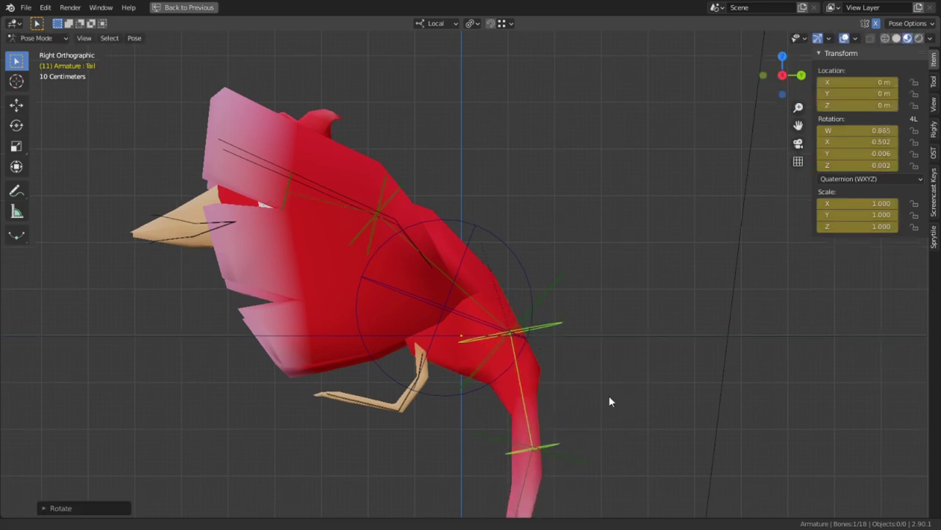
Rotate the left thigh forward at frame 11 by about 20 degrees and adjust the rotation of the left foot
{"action": "middle_click_drag", "start_coordinate": [503, 413], "coordinate": [515, 351], "text": "shift"}
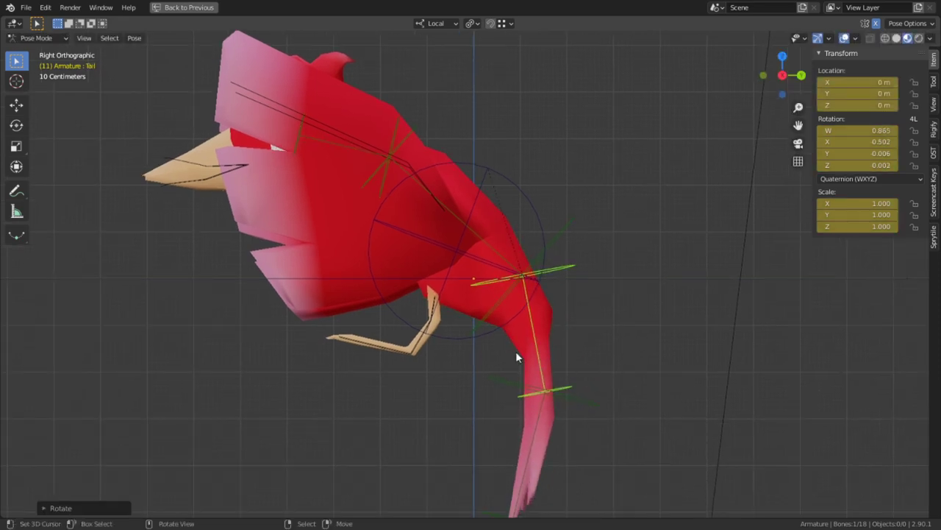
{"action": "left_click", "coordinate": [434, 312]}
{"action": "scroll", "coordinate": [436, 317], "scroll_direction": "up", "scroll_amount": 3}
{"action": "key", "text": "r"}
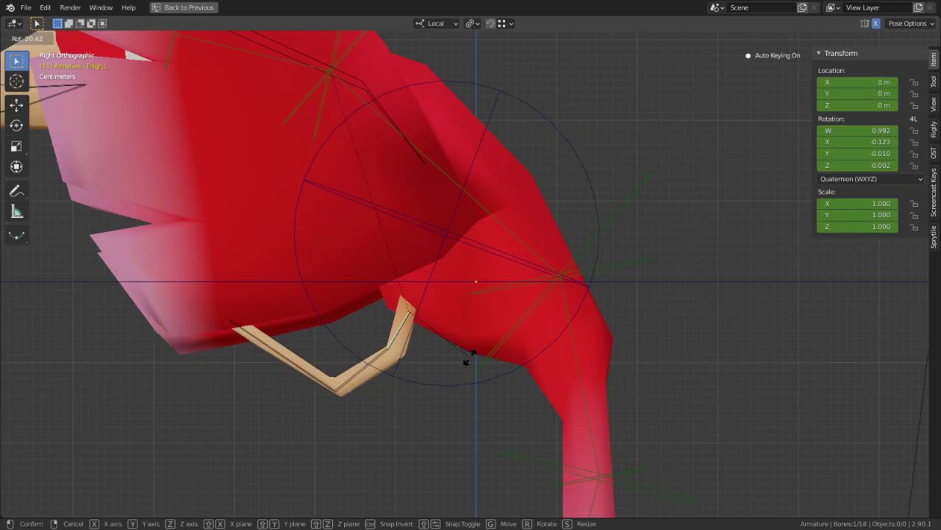
{"action": "left_click", "coordinate": [468, 357]}
{"action": "left_click", "coordinate": [301, 345]}
{"action": "key", "text": "r"}
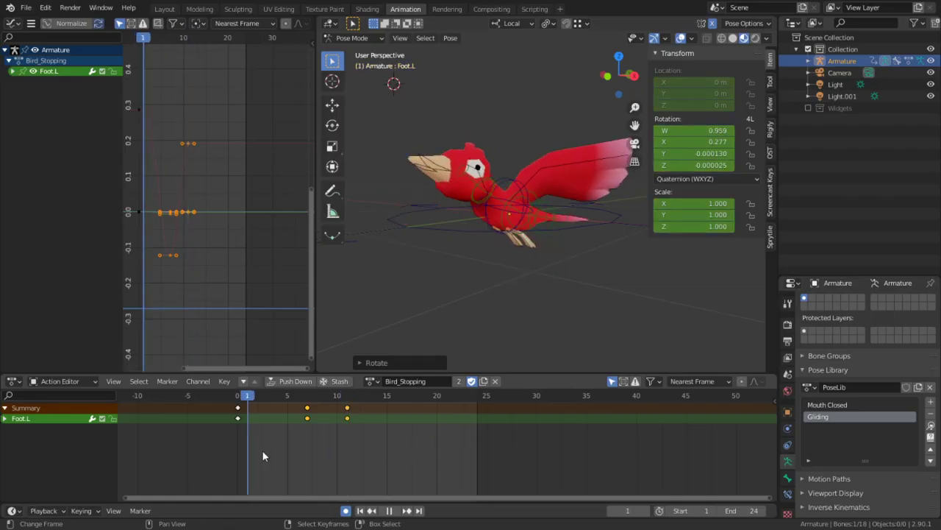
Check the poses along the timeline and move the Head bone's keyframe from frame 11 to frame 8
{"action": "mouse_move", "coordinate": [316, 452]}
{"action": "left_mouse_down"}
{"action": "mouse_move", "coordinate": [361, 451]}
{"action": "mouse_move", "coordinate": [306, 456]}
{"action": "left_mouse_up"}
{"action": "scroll", "coordinate": [405, 198], "scroll_direction": "up", "scroll_amount": 2}
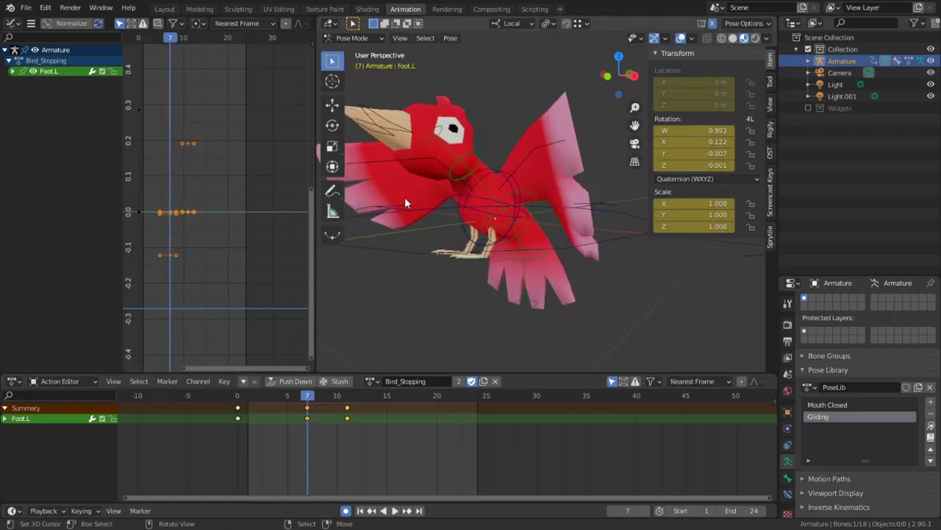
{"action": "left_click", "coordinate": [427, 144]}
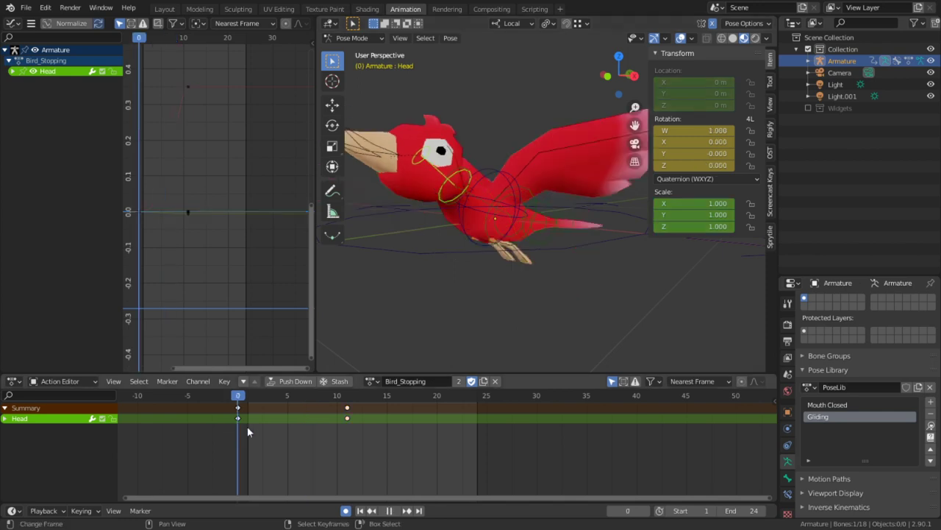
{"action": "left_click_drag", "start_coordinate": [247, 426], "coordinate": [357, 425]}
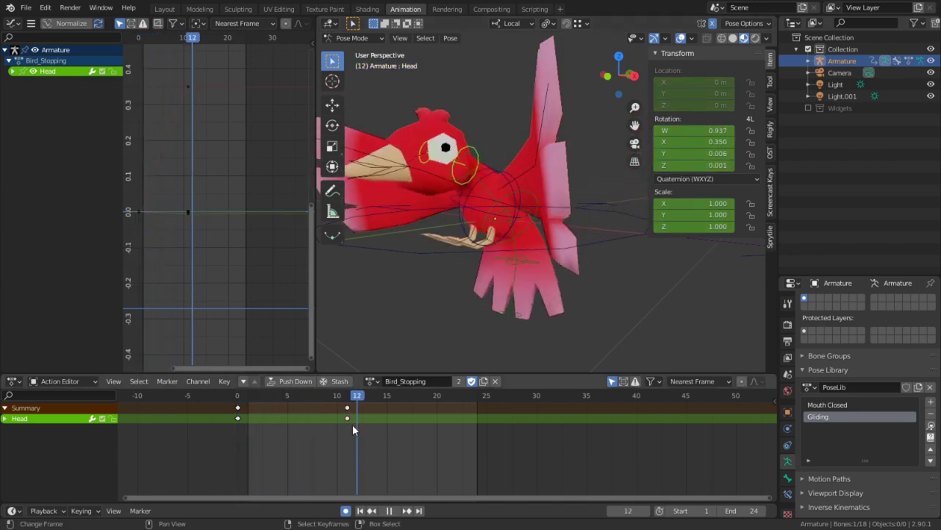
{"action": "left_click", "coordinate": [350, 418]}
{"action": "key", "text": "g"}
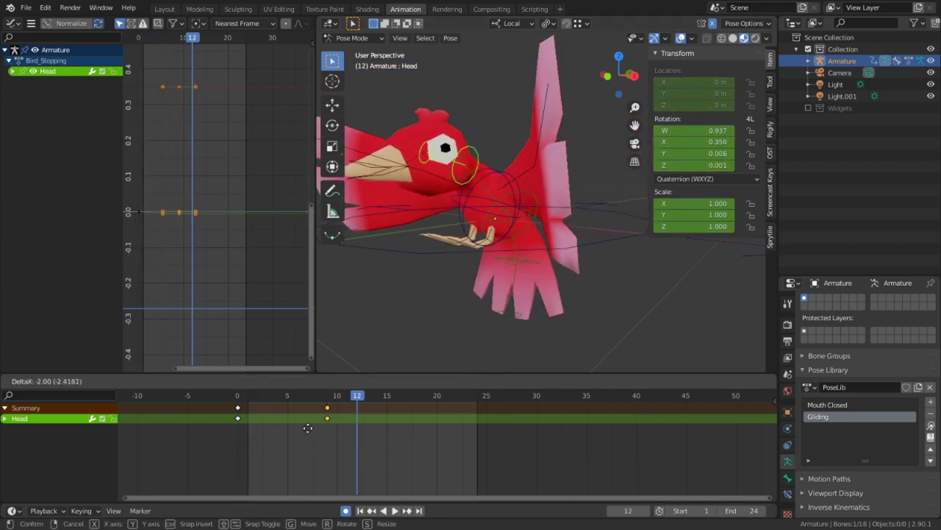
{"action": "left_click", "coordinate": [297, 429]}
Play and scrub through the Bird_Stopping action, examining the head timing and all bones' poses from several angles
{"action": "key", "text": "space"}
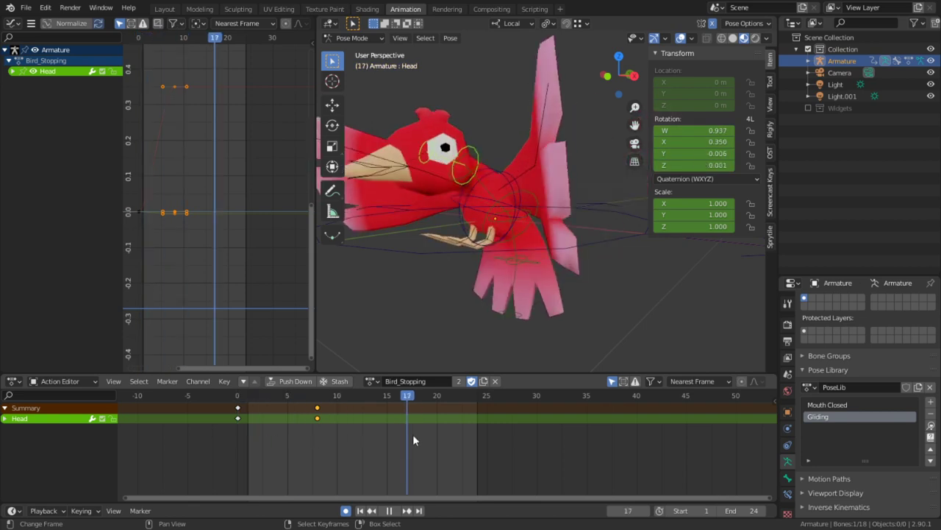
{"action": "key", "text": "space"}
{"action": "left_click", "coordinate": [488, 432]}
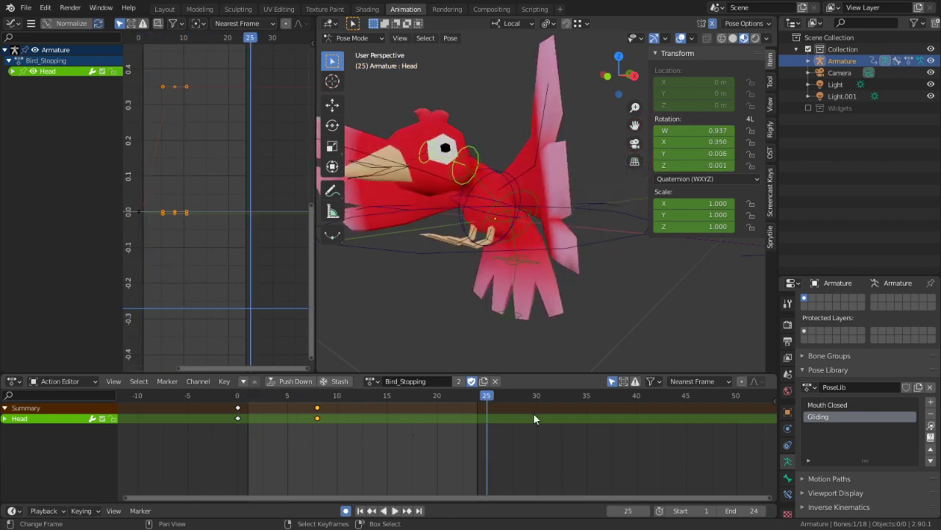
{"action": "middle_click_drag", "start_coordinate": [541, 214], "coordinate": [505, 215]}
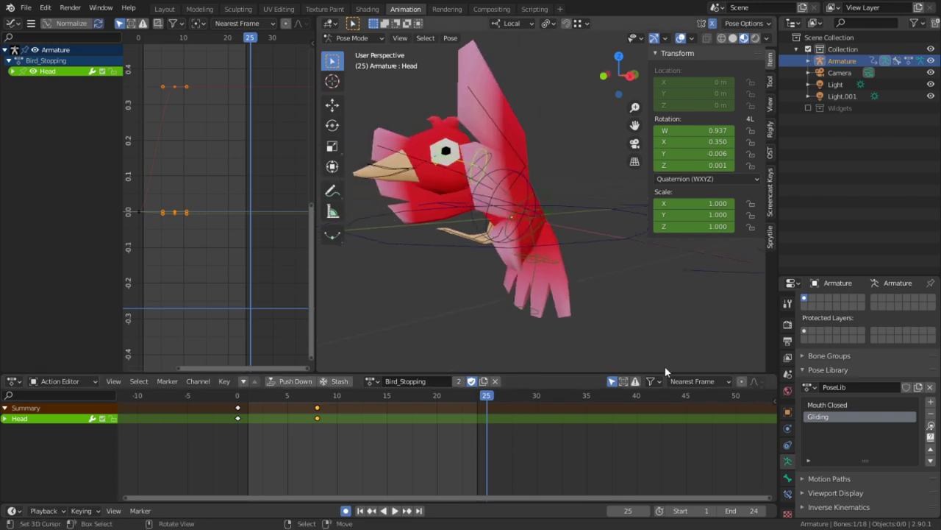
{"action": "key", "text": "space"}
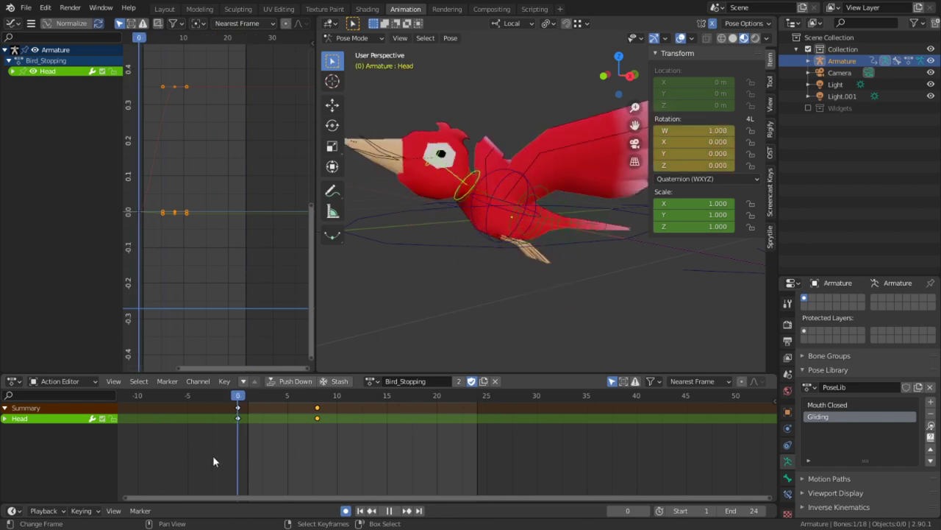
{"action": "mouse_move", "coordinate": [333, 478]}
{"action": "left_mouse_down"}
{"action": "mouse_move", "coordinate": [573, 466]}
{"action": "mouse_move", "coordinate": [251, 468]}
{"action": "mouse_move", "coordinate": [425, 473]}
{"action": "mouse_move", "coordinate": [298, 476]}
{"action": "mouse_move", "coordinate": [322, 472]}
{"action": "left_mouse_up"}
{"action": "key", "text": "a"}
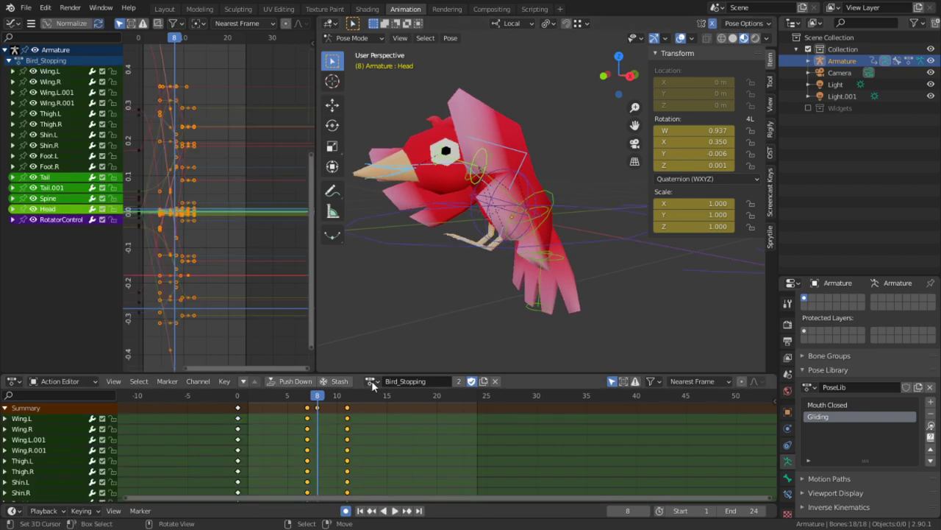
{"action": "key", "text": "space"}
{"action": "middle_click_drag", "start_coordinate": [430, 263], "coordinate": [456, 278]}
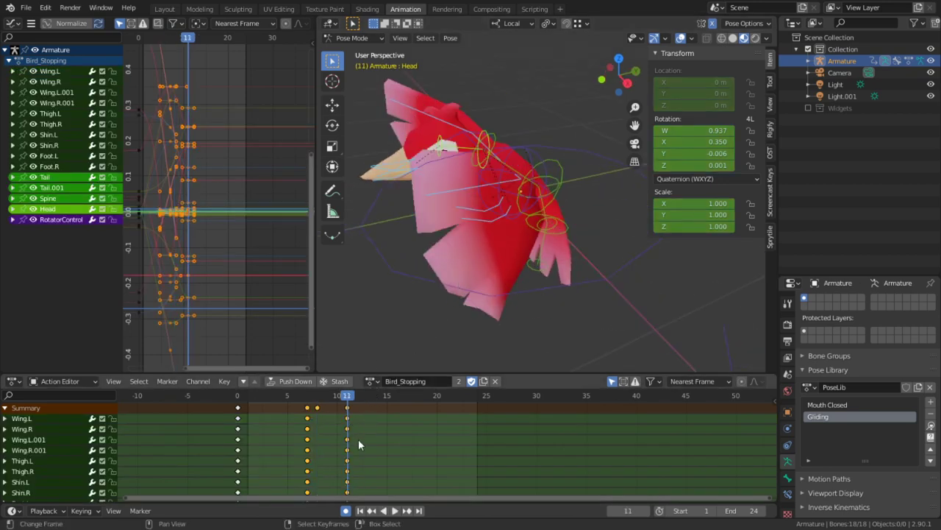
At frame 15, rotate the upper left wing bone Wing.L backward toward the tail in the top view
{"action": "left_click_drag", "start_coordinate": [358, 439], "coordinate": [387, 411]}
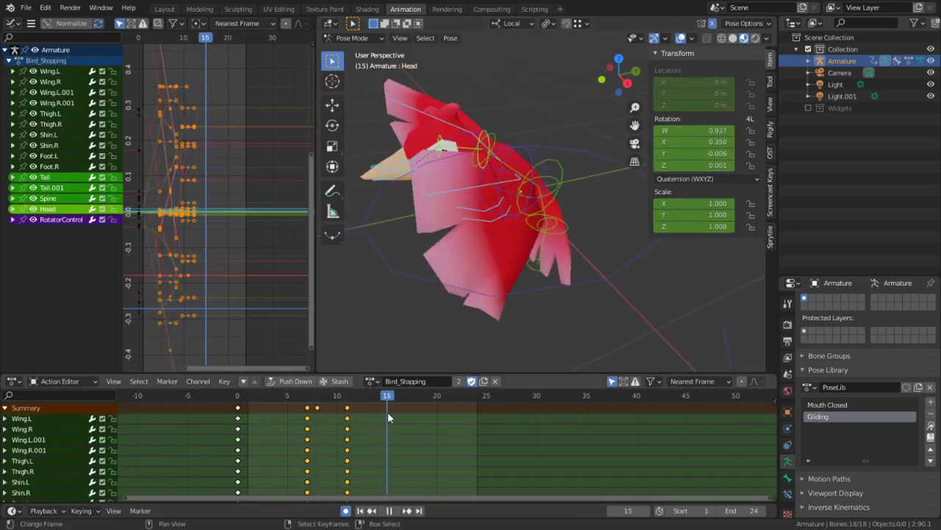
{"action": "middle_click_drag", "start_coordinate": [492, 131], "coordinate": [477, 207], "text": "shift"}
{"action": "scroll", "coordinate": [478, 295], "scroll_direction": "up", "scroll_amount": 3}
{"action": "left_click", "coordinate": [489, 330]}
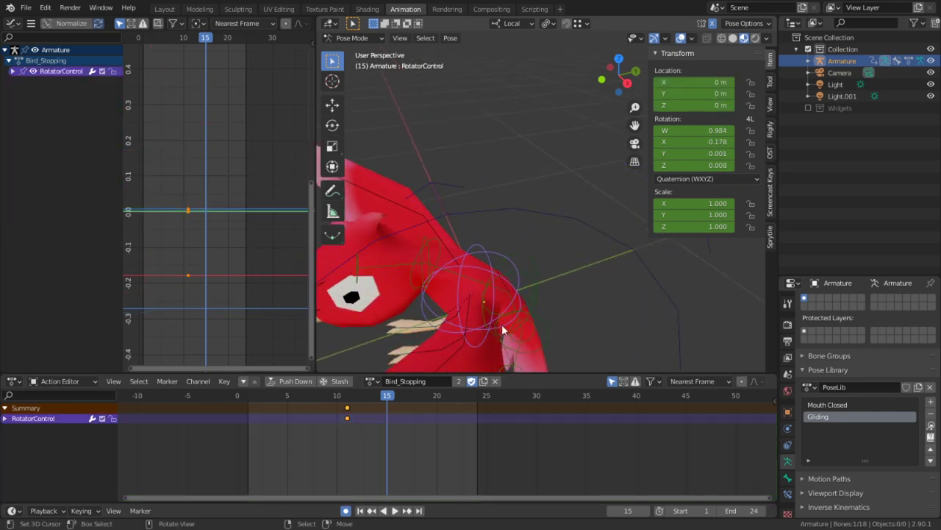
{"action": "key", "text": "ctrl+space"}
{"action": "middle_click_drag", "start_coordinate": [536, 339], "coordinate": [532, 201], "text": "shift"}
{"action": "key", "text": "KP_7"}
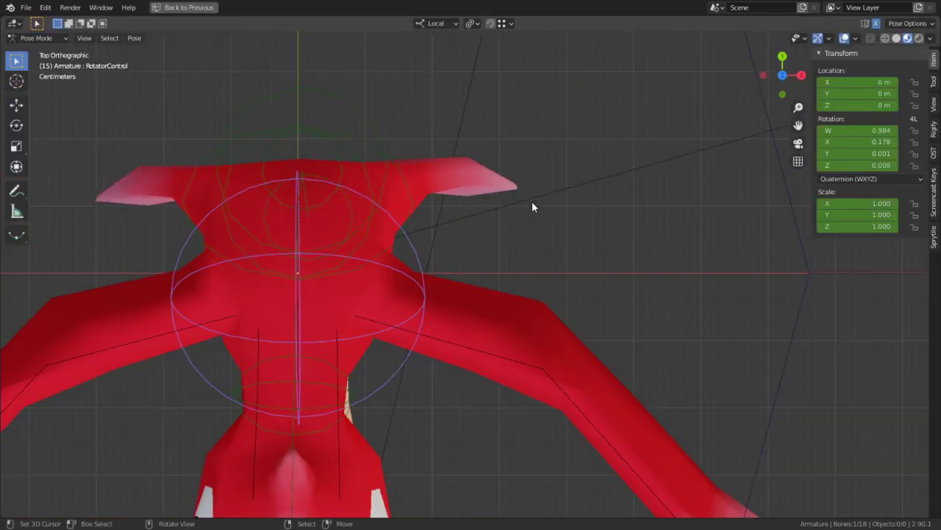
{"action": "left_click", "coordinate": [504, 358]}
{"action": "key", "text": "r"}
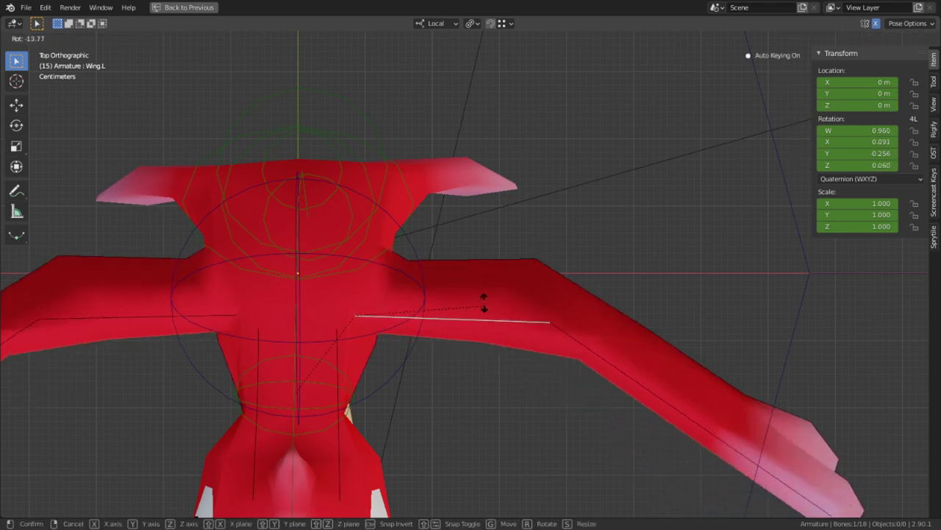
{"action": "left_click", "coordinate": [440, 233]}
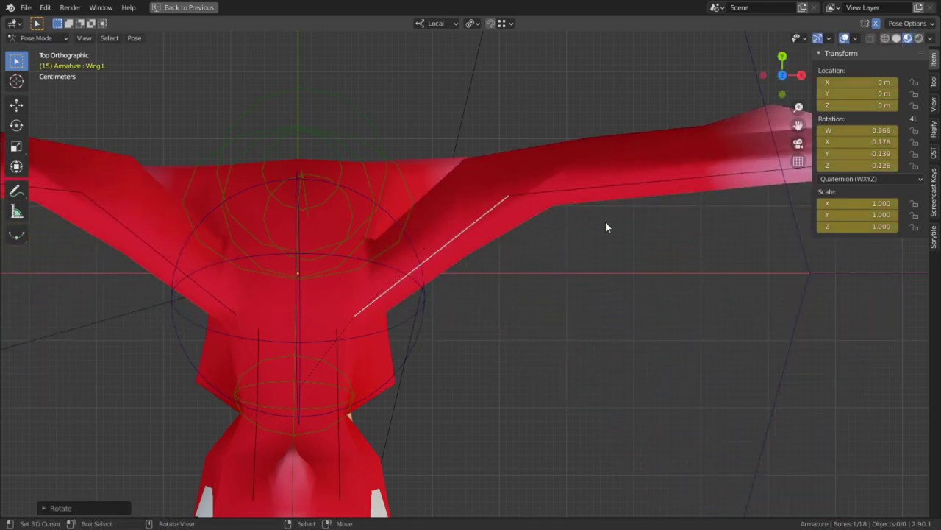
Rotate the outer left wing bone Wing.L.001 forward toward the head at frame 15
{"action": "left_click", "coordinate": [638, 196]}
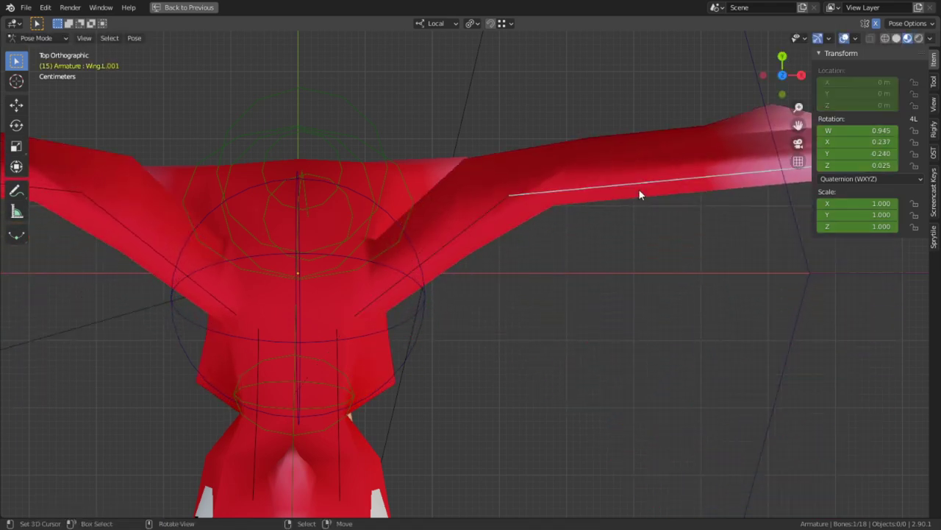
{"action": "key", "text": "r"}
{"action": "left_click", "coordinate": [564, 345]}
Twist the Wing.L bone around its local Y axis at frame 15 so the wing feathers angle downward
{"action": "middle_click_drag", "start_coordinate": [564, 345], "coordinate": [441, 334]}
{"action": "left_click", "coordinate": [502, 333]}
{"action": "left_click", "coordinate": [490, 329]}
{"action": "key", "text": "r"}
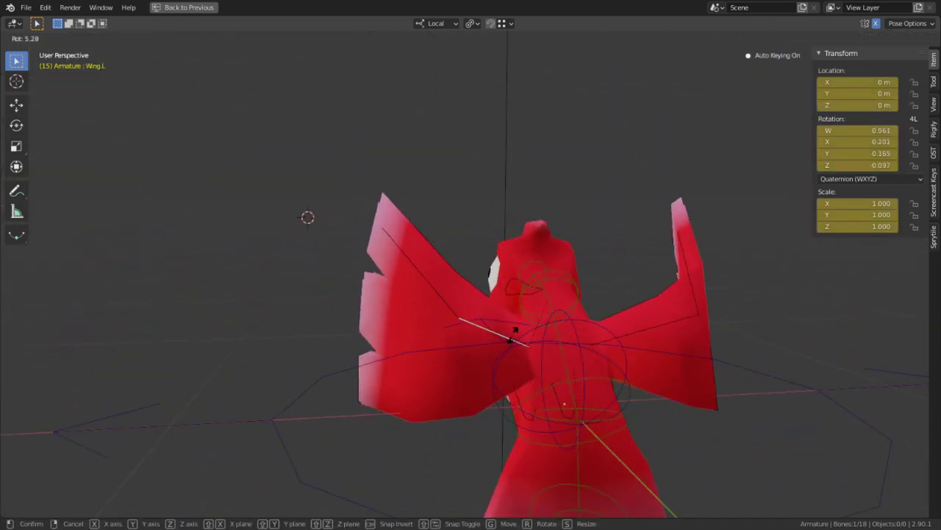
{"action": "key", "text": "y"}
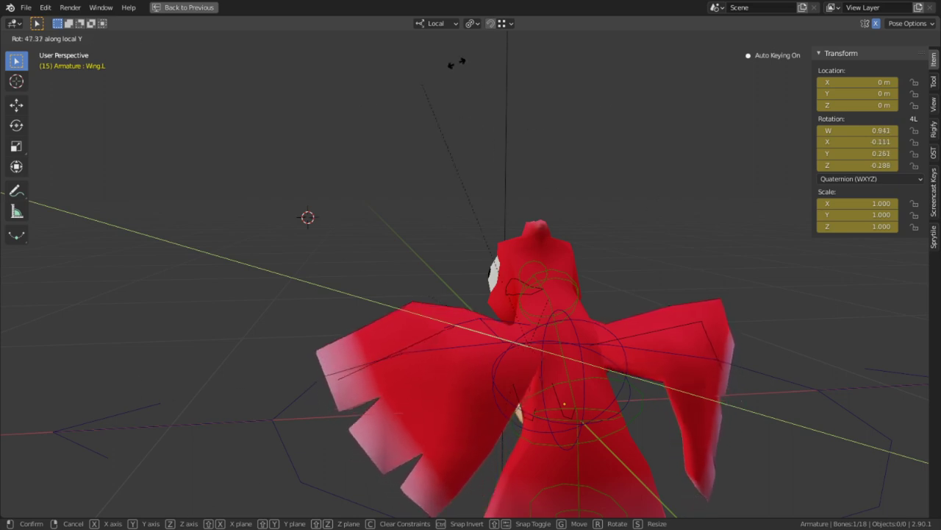
{"action": "left_click", "coordinate": [558, 294]}
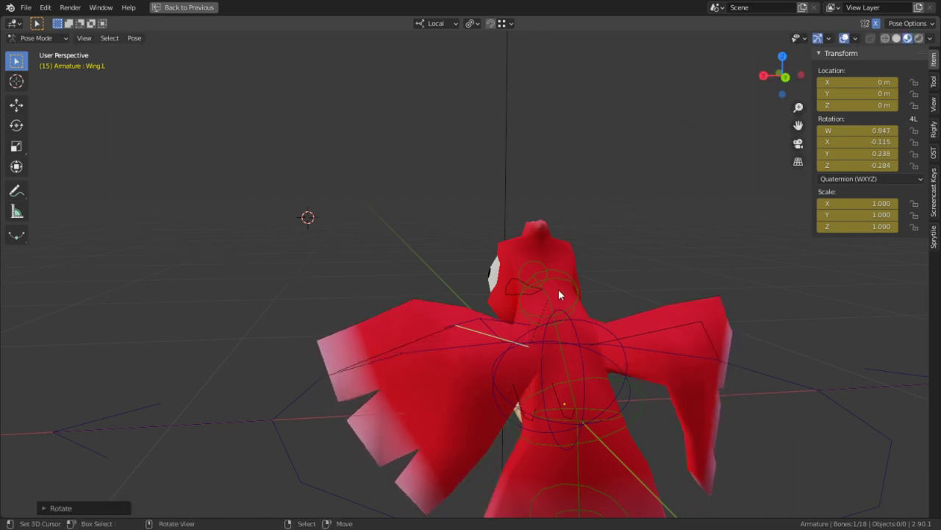
{"action": "middle_click_drag", "start_coordinate": [558, 295], "coordinate": [698, 346]}
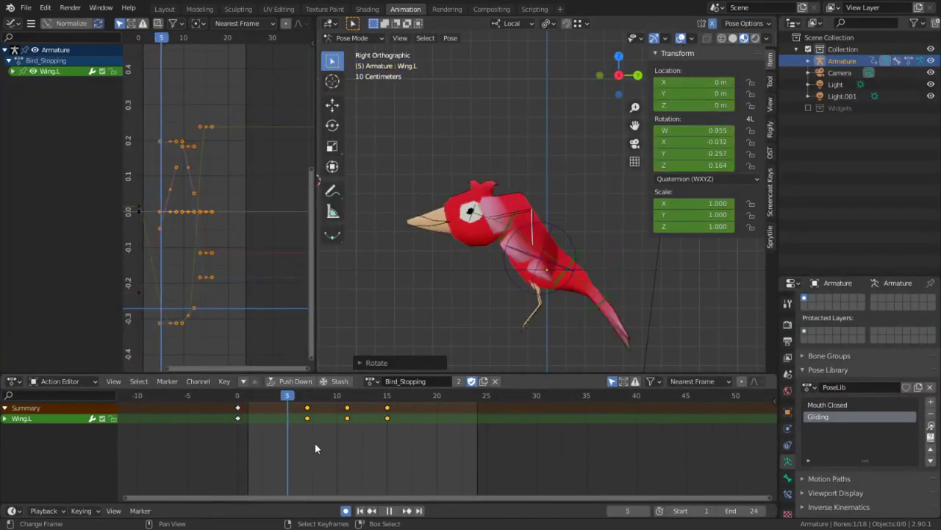
At frame 15, rotate the Tail bone in the right side view so the tail swings backward, away from the body
{"action": "left_click_drag", "start_coordinate": [433, 444], "coordinate": [384, 448]}
{"action": "scroll", "coordinate": [514, 327], "scroll_direction": "up", "scroll_amount": 6}
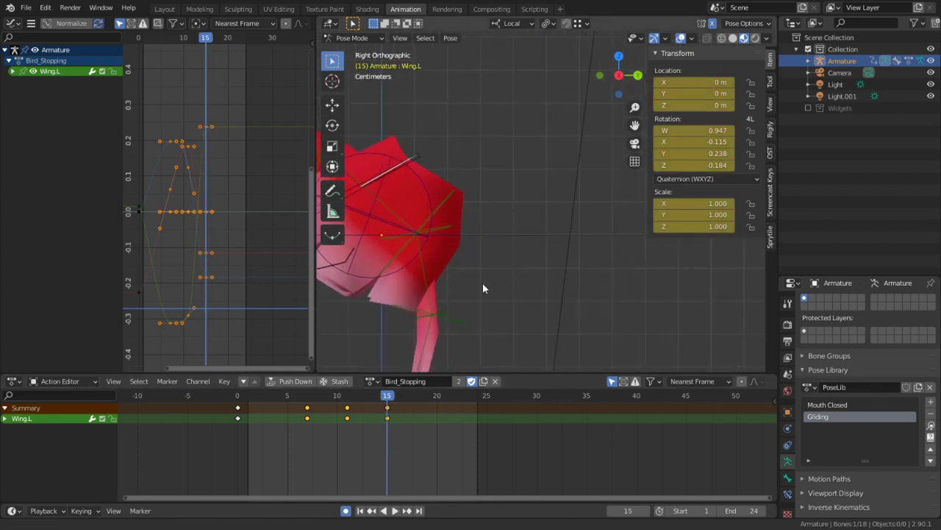
{"action": "left_click", "coordinate": [424, 280]}
{"action": "key", "text": "r"}
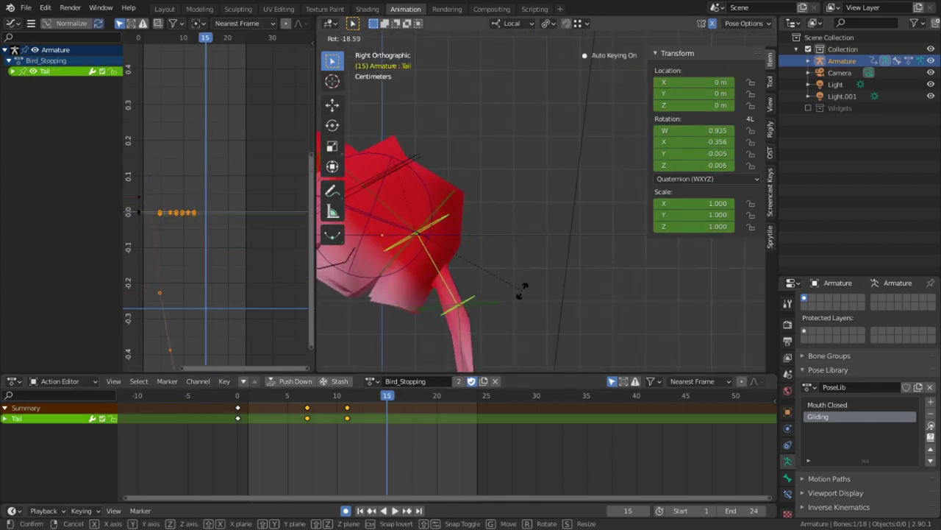
{"action": "left_click", "coordinate": [515, 298]}
Rotate the outer tail bone Tail.001 slightly further backward at frame 15 and play back the result
{"action": "right_click", "coordinate": [498, 302]}
{"action": "key", "text": "r"}
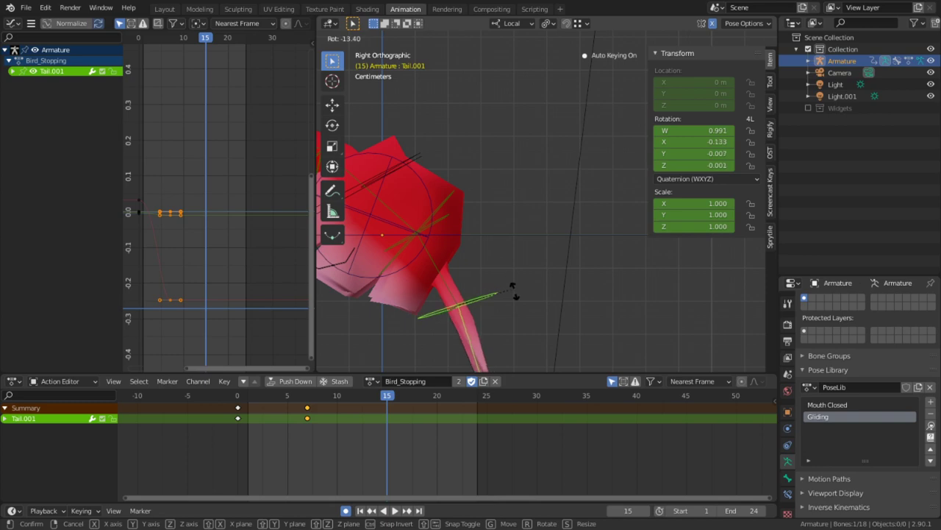
{"action": "left_click", "coordinate": [515, 290]}
{"action": "key", "text": "space"}
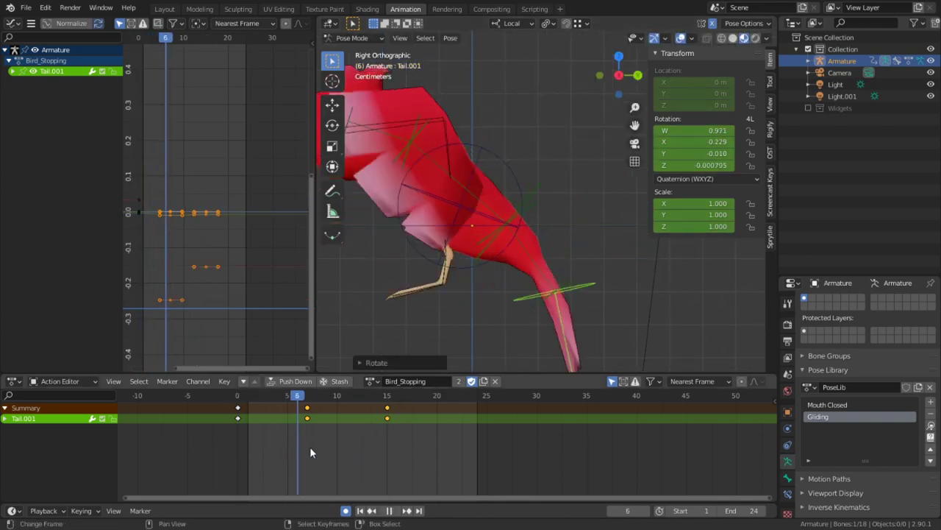
At frame 15, rotate both thigh bones, Thigh.L and Thigh.R, downward in the right side view until they are nearly vertical
{"action": "left_click_drag", "start_coordinate": [404, 456], "coordinate": [389, 460]}
{"action": "middle_click_drag", "start_coordinate": [414, 334], "coordinate": [519, 257]}
{"action": "scroll", "coordinate": [509, 240], "scroll_direction": "up", "scroll_amount": 6}
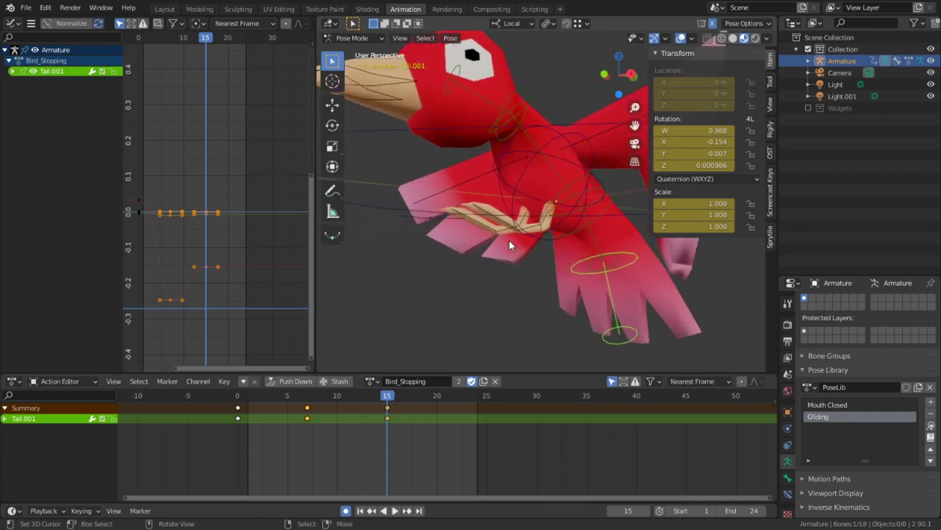
{"action": "left_click", "coordinate": [544, 244]}
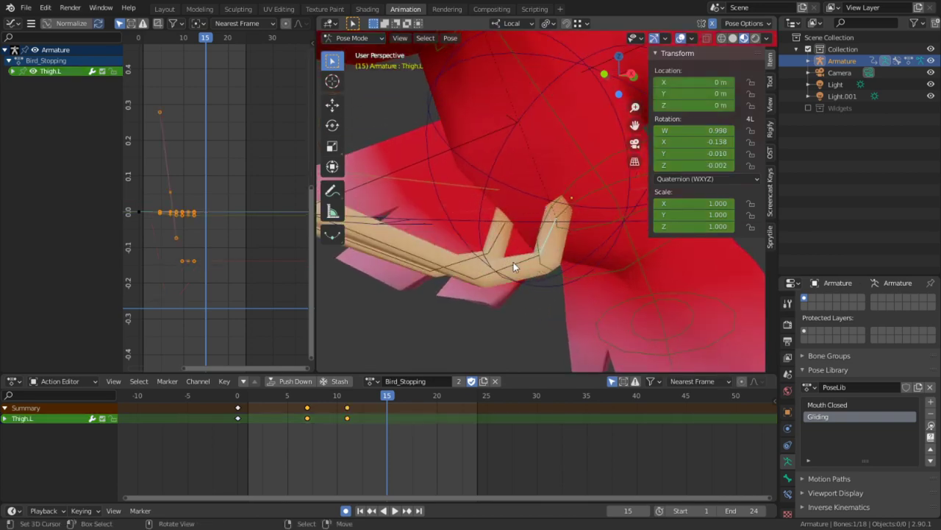
{"action": "left_click", "coordinate": [495, 247], "text": "shift"}
{"action": "key", "text": "KP_3"}
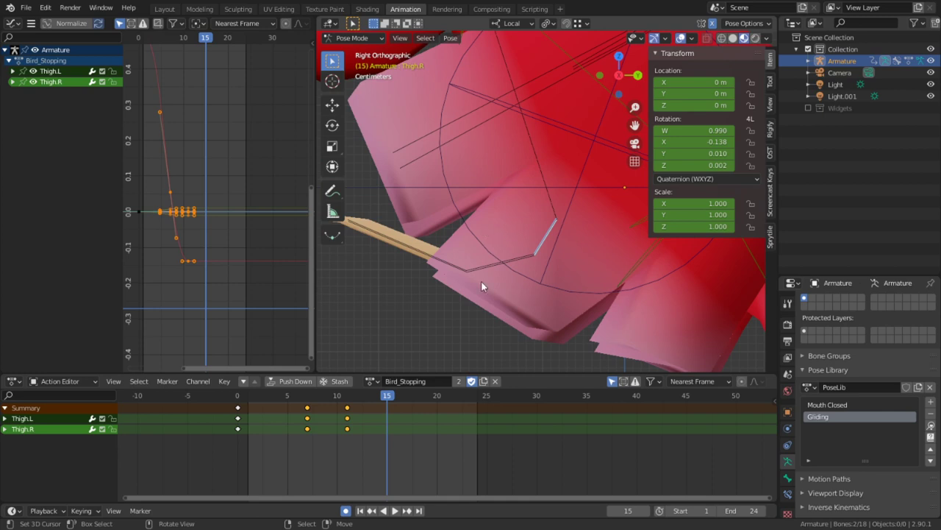
{"action": "key", "text": "r"}
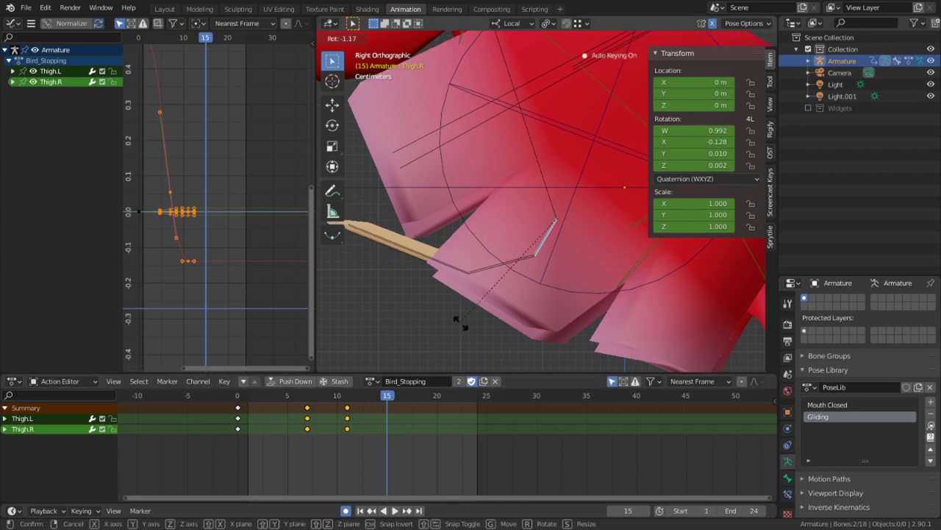
{"action": "left_click", "coordinate": [519, 279]}
Rotate the Shin.L and Shin.R bones forward and up at frame 15 until they are almost horizontal
{"action": "key", "text": "bracketright"}
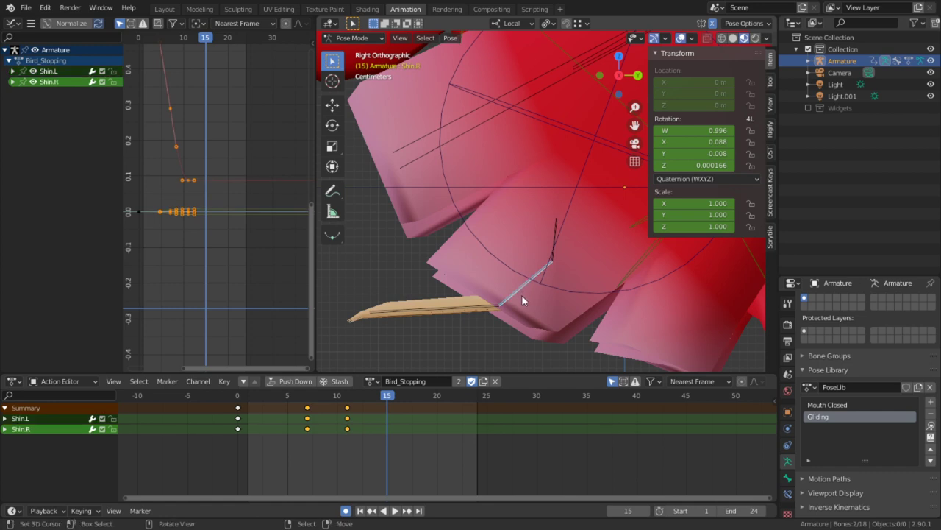
{"action": "key", "text": "r"}
{"action": "left_click", "coordinate": [492, 273]}
{"action": "middle_click_drag", "start_coordinate": [504, 225], "coordinate": [543, 280], "text": "shift"}
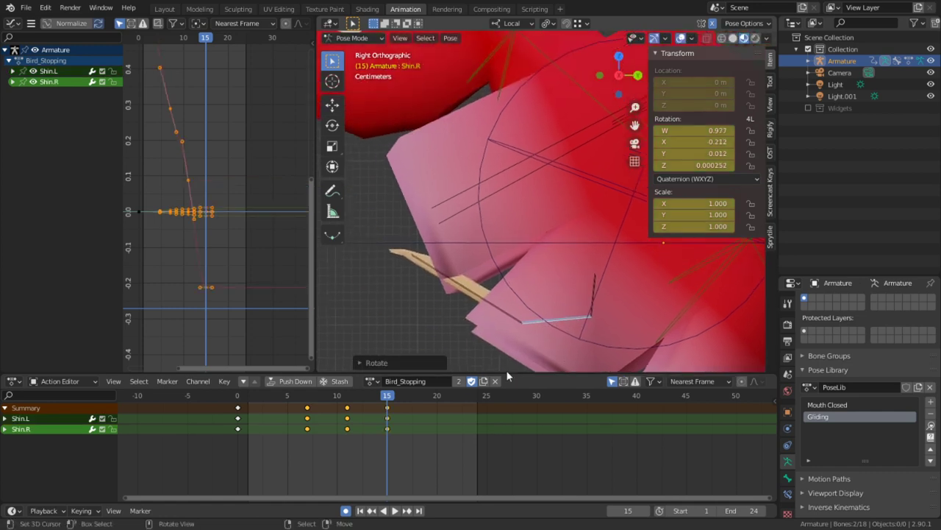
{"action": "middle_click_drag", "start_coordinate": [601, 292], "coordinate": [585, 282]}
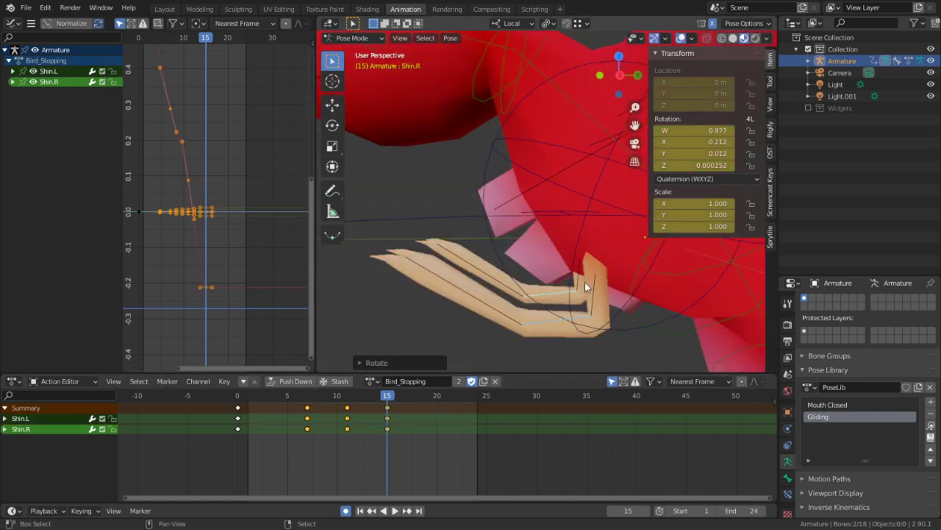
Move the thigh and shin keyframes of both legs from frame 15 to frame 17 and play back the timing
{"action": "key", "text": "shift+bracketleft"}
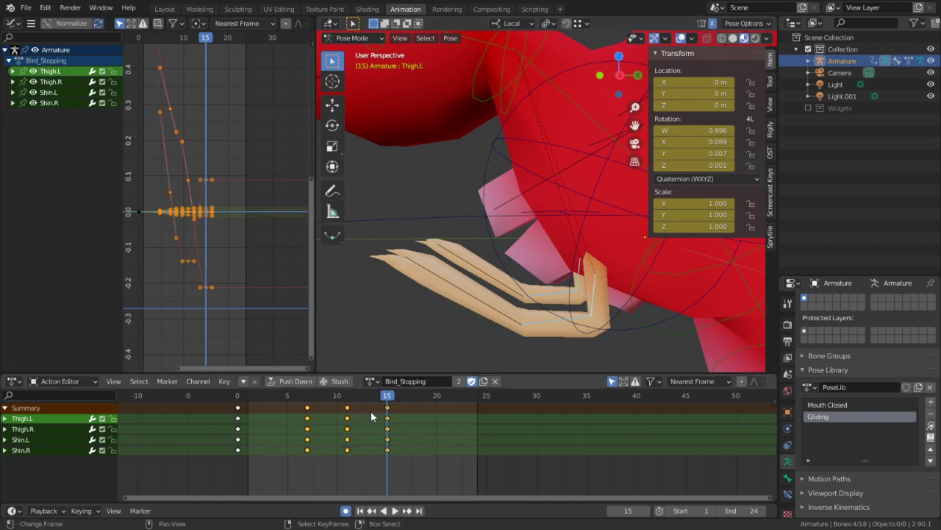
{"action": "key", "text": "g"}
{"action": "right_click", "coordinate": [397, 413]}
{"action": "right_click", "coordinate": [393, 412]}
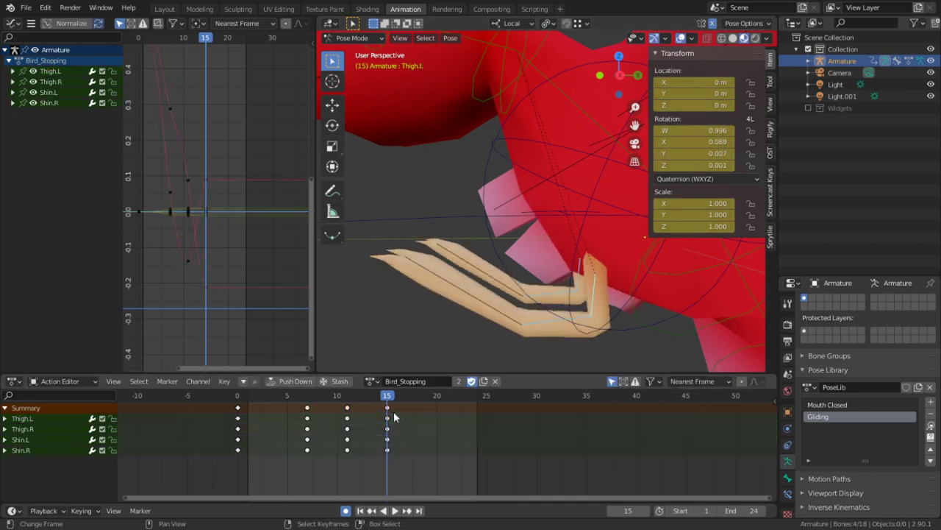
{"action": "left_click", "coordinate": [393, 417], "text": "alt"}
{"action": "key", "text": "g"}
{"action": "left_click", "coordinate": [414, 417]}
{"action": "key", "text": "space"}
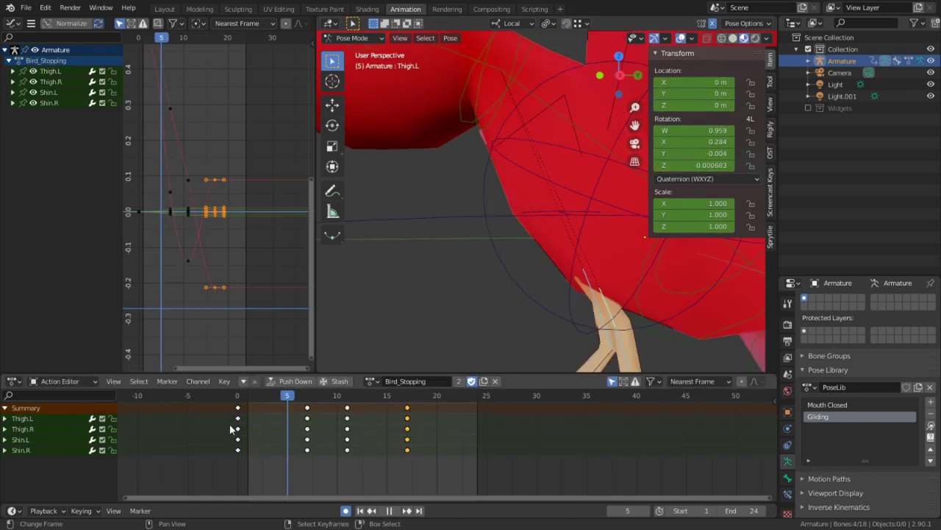
{"action": "key", "text": "space"}
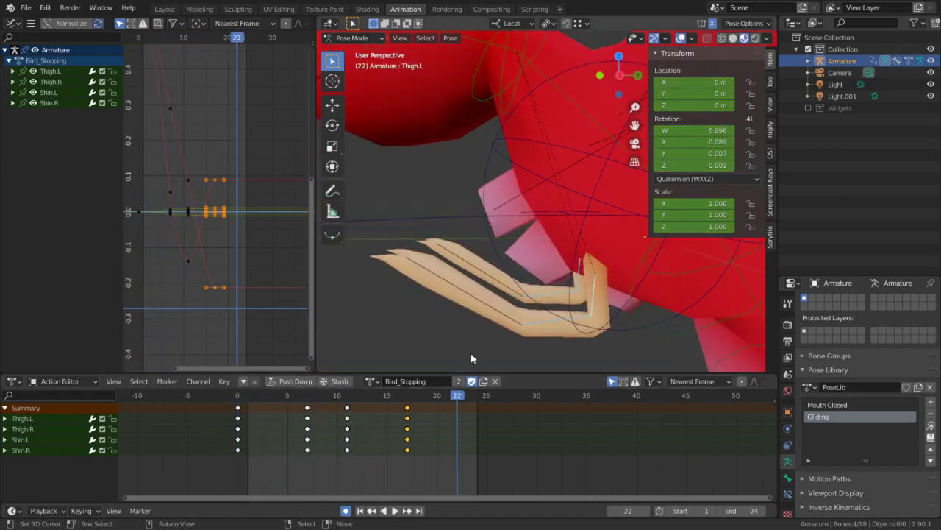
Play and scrub through the action from several angles, examining the leg motion and the overall pose of the bird
{"action": "left_click_drag", "start_coordinate": [383, 411], "coordinate": [437, 444]}
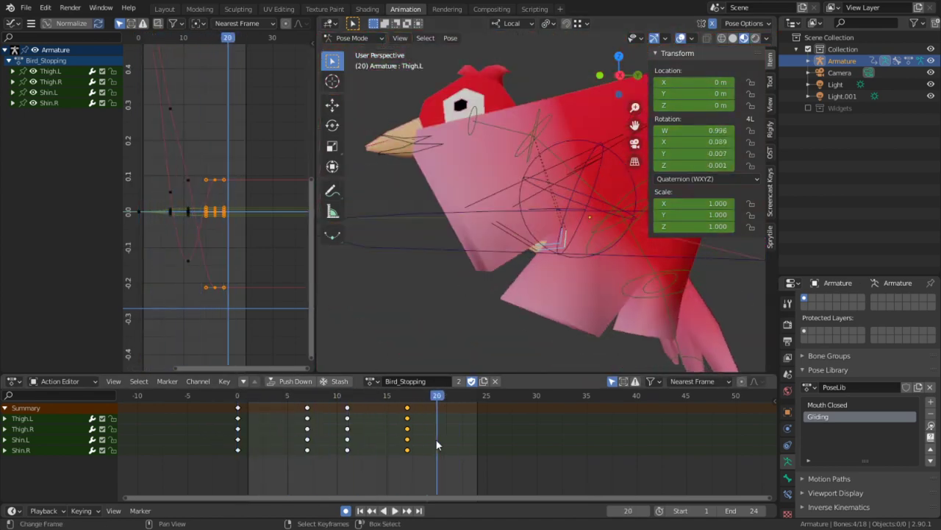
{"action": "scroll", "coordinate": [447, 271], "scroll_direction": "down", "scroll_amount": 4}
{"action": "middle_click_drag", "start_coordinate": [449, 265], "coordinate": [547, 335]}
{"action": "key", "text": "space"}
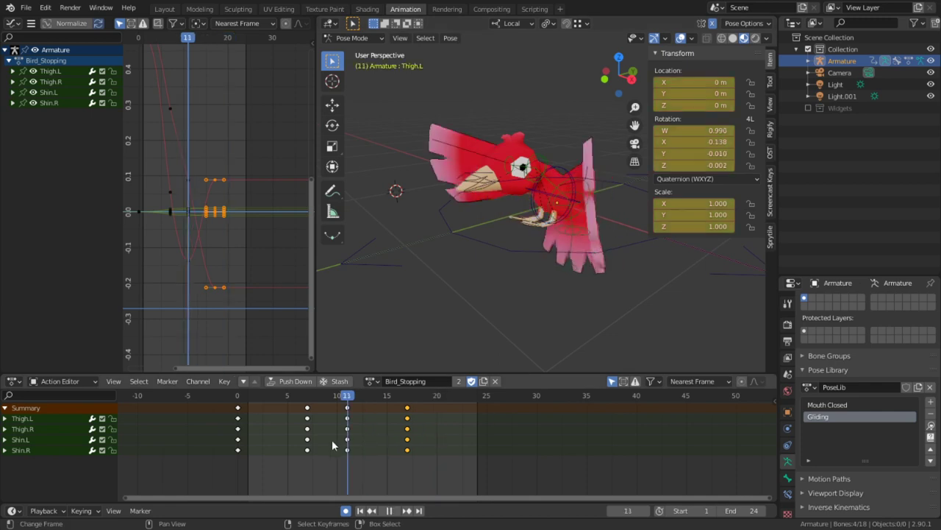
{"action": "left_click_drag", "start_coordinate": [333, 446], "coordinate": [258, 456]}
{"action": "key", "text": "space"}
{"action": "scroll", "coordinate": [456, 276], "scroll_direction": "up", "scroll_amount": 4}
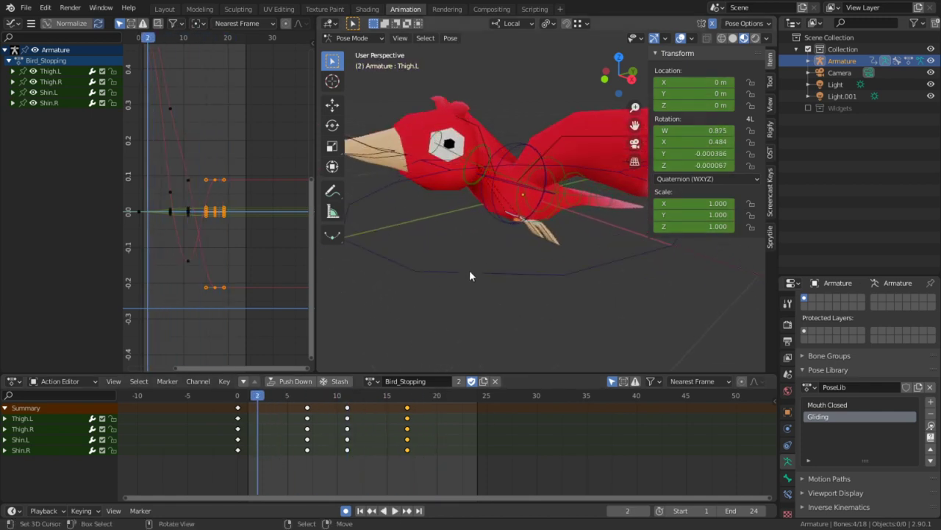
{"action": "scroll", "coordinate": [486, 261], "scroll_direction": "down", "scroll_amount": 3}
{"action": "left_click_drag", "start_coordinate": [280, 441], "coordinate": [349, 437]}
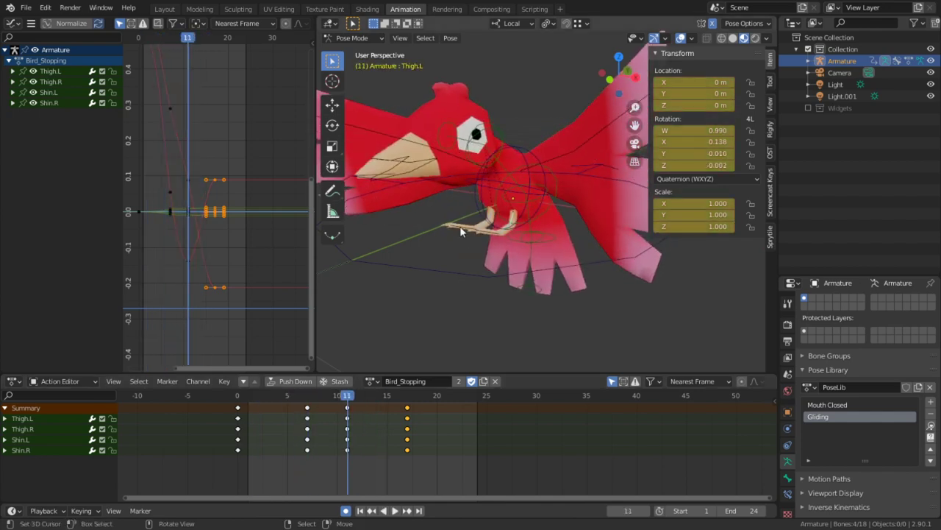
{"action": "middle_click_drag", "start_coordinate": [461, 226], "coordinate": [386, 338]}
At frame 11, rotate the Wing.L bone around its local X axis to shift the wing's downstroke pose
{"action": "left_click_drag", "start_coordinate": [316, 450], "coordinate": [347, 426]}
{"action": "scroll", "coordinate": [502, 309], "scroll_direction": "up", "scroll_amount": 3, "text": "shift"}
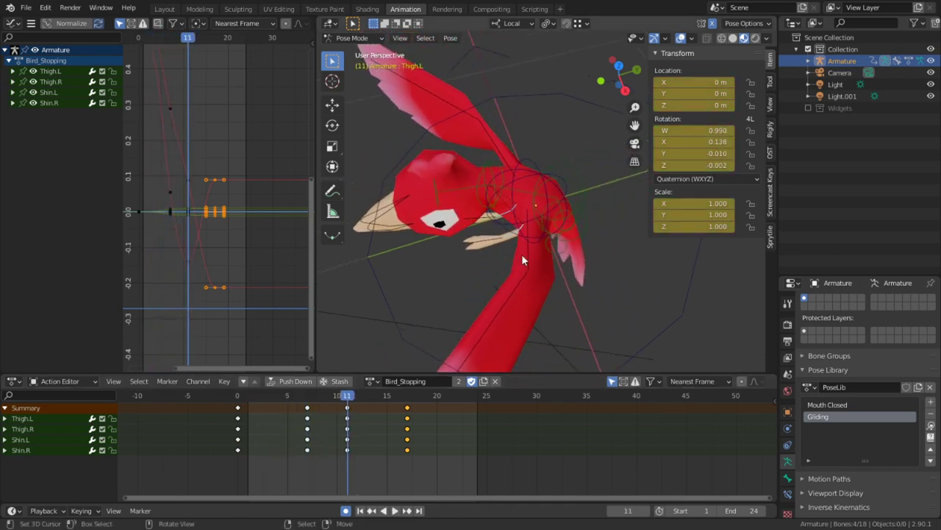
{"action": "left_click", "coordinate": [521, 254]}
{"action": "key", "text": "r"}
{"action": "right_click", "coordinate": [592, 267]}
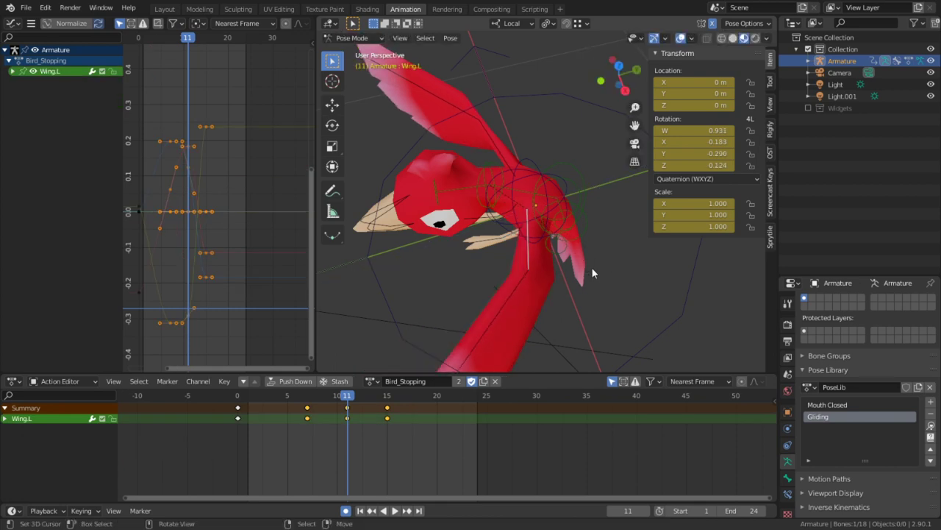
{"action": "middle_click_drag", "start_coordinate": [591, 267], "coordinate": [650, 261]}
{"action": "key", "text": "r"}
{"action": "key", "text": "x"}
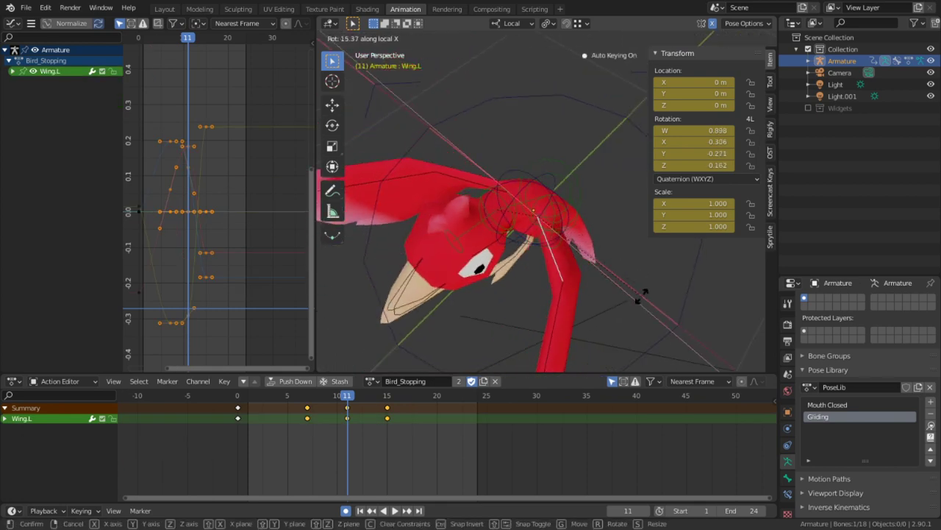
{"action": "left_click", "coordinate": [630, 300]}
Play and scrub through the action to check how the adjusted left wing moves between its keyframes
{"action": "key", "text": "space"}
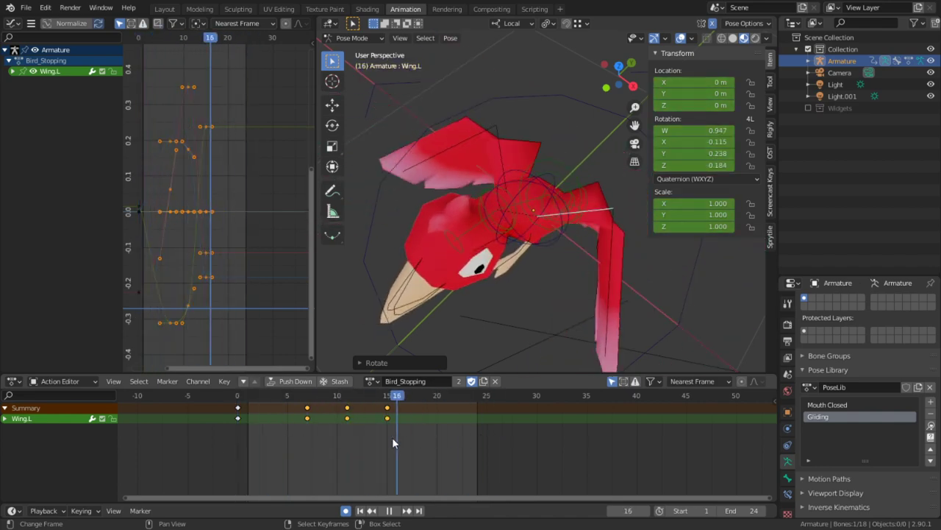
{"action": "key", "text": "space"}
{"action": "left_click", "coordinate": [296, 430]}
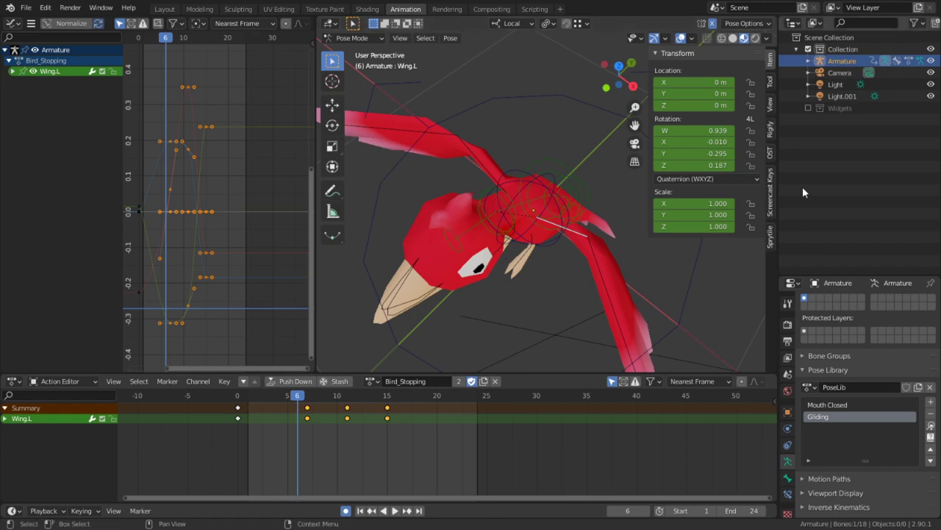
{"action": "middle_click_drag", "start_coordinate": [755, 251], "coordinate": [486, 302]}
{"action": "left_click", "coordinate": [213, 437]}
{"action": "key", "text": "space"}
{"action": "left_click_drag", "start_coordinate": [214, 436], "coordinate": [343, 441]}
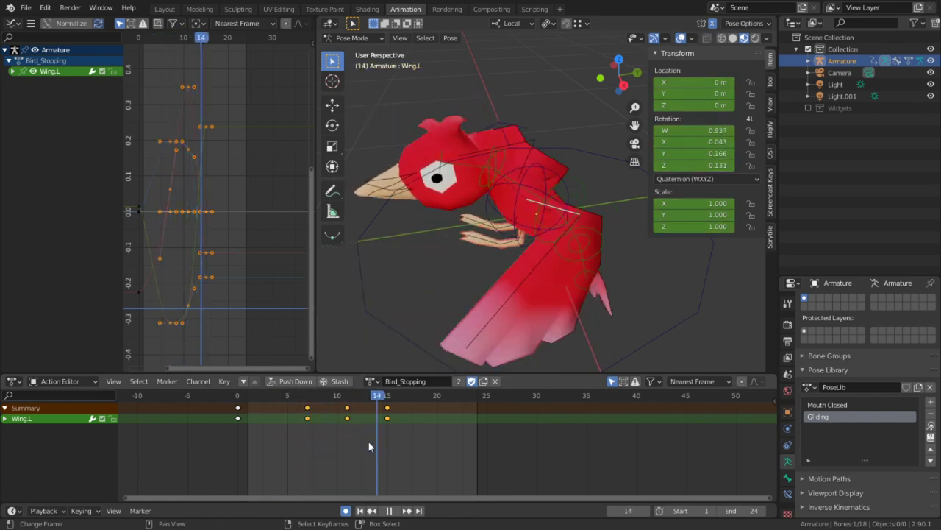
Select all of the bird's bones and set the interpolation of the selected keyframes to Constant
{"action": "key", "text": "Escape"}
{"action": "key", "text": "t"}
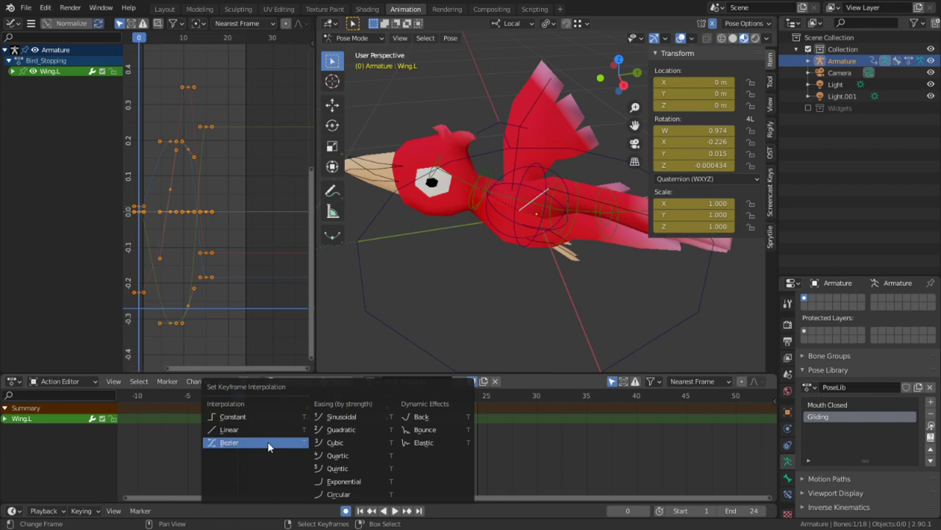
{"action": "key", "text": "a"}
{"action": "key", "text": "t"}
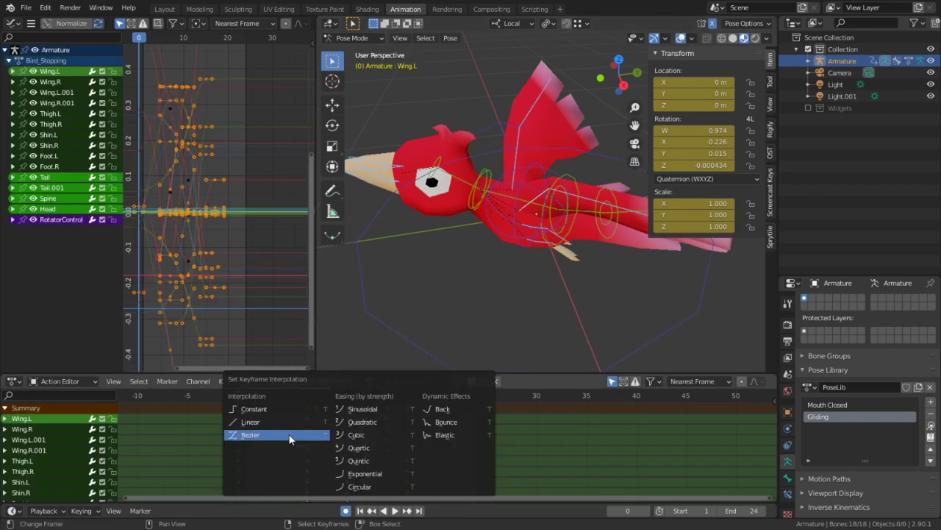
{"action": "left_click", "coordinate": [266, 416]}
{"action": "key", "text": "space"}
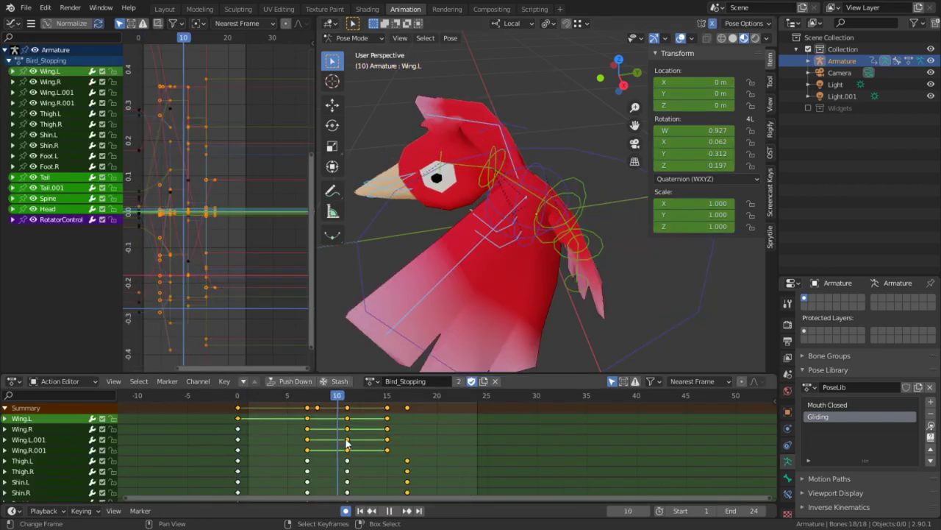
Select every keyframe of all bones, apply Constant interpolation to them, and play back the stepped poses
{"action": "key", "text": "Escape"}
{"action": "key", "text": "alt+a"}
{"action": "key", "text": "a"}
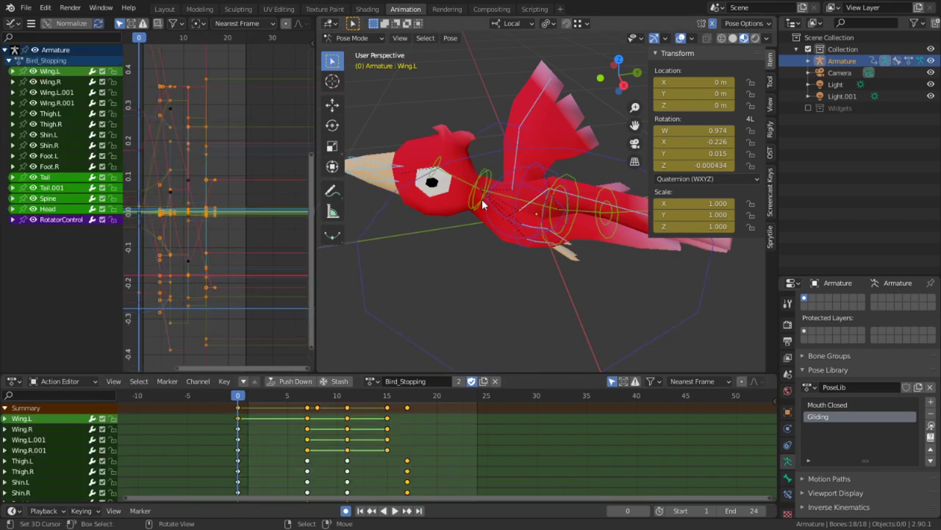
{"action": "key", "text": "t"}
{"action": "key", "text": "space"}
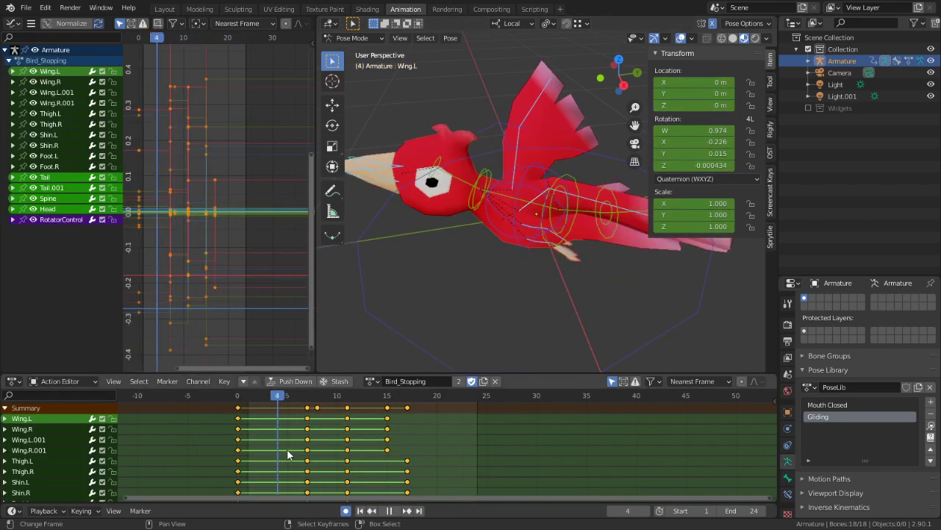
{"action": "key", "text": "Escape"}
Align the keyframes at frames 7 and 8 on frame 7 by scaling them to 0 around the current frame
{"action": "left_click", "coordinate": [310, 410]}
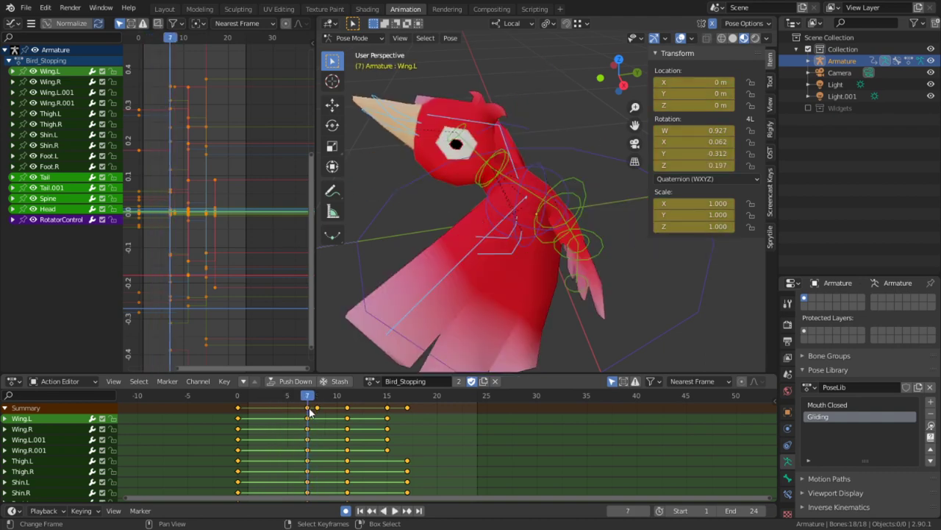
{"action": "left_click", "coordinate": [308, 409]}
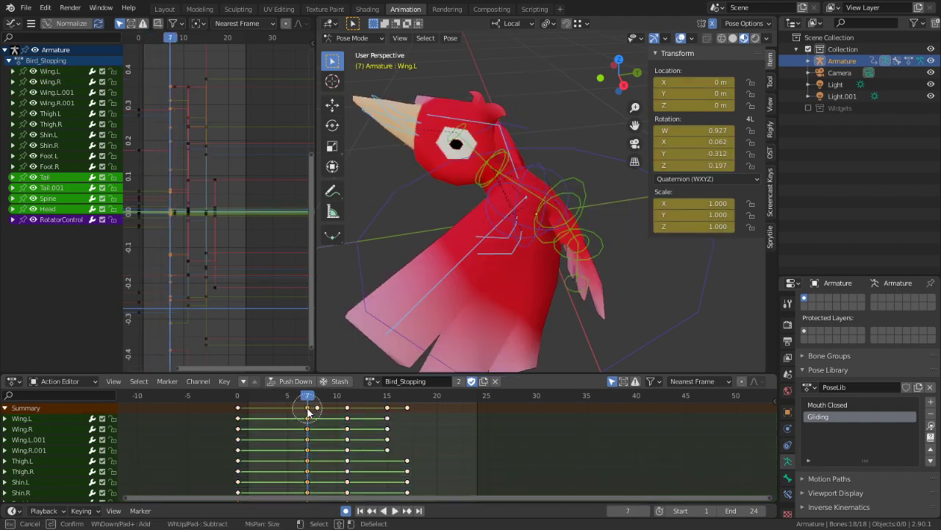
{"action": "key", "text": "s"}
{"action": "key", "text": "0"}
{"action": "key", "text": "Return"}
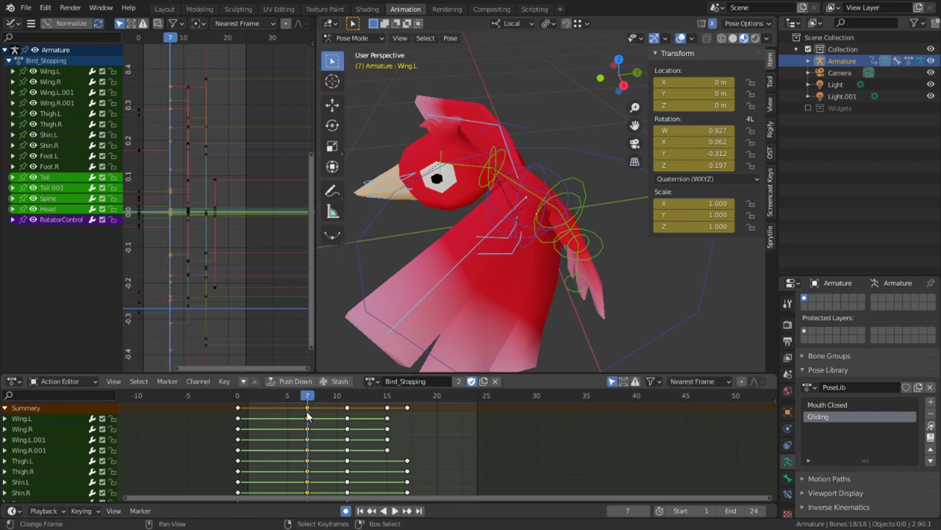
Align the keyframes at frames 15 and 17 of all bones on frame 17 by scaling them toward the current frame
{"action": "key", "text": "space"}
{"action": "left_click_drag", "start_coordinate": [270, 419], "coordinate": [409, 432]}
{"action": "right_click", "coordinate": [408, 429]}
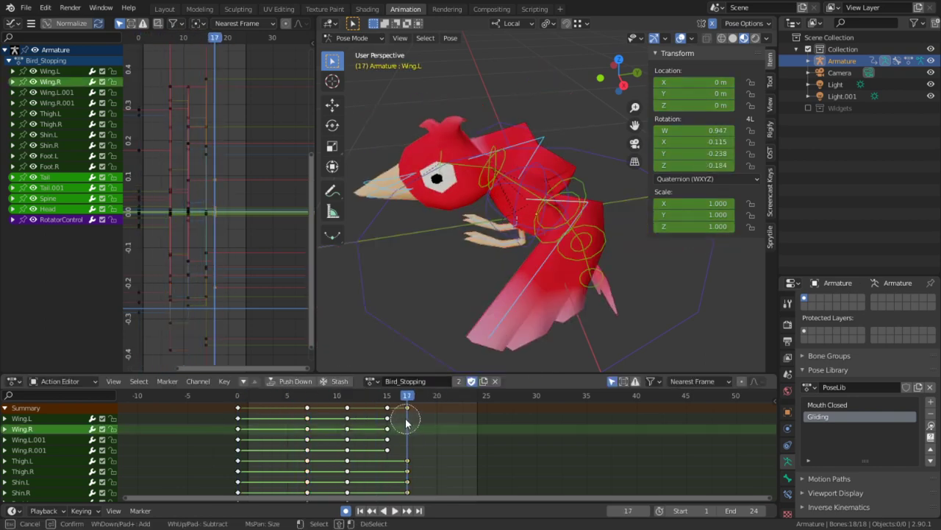
{"action": "right_click", "coordinate": [388, 408]}
{"action": "key", "text": "s"}
{"action": "left_click", "coordinate": [394, 413]}
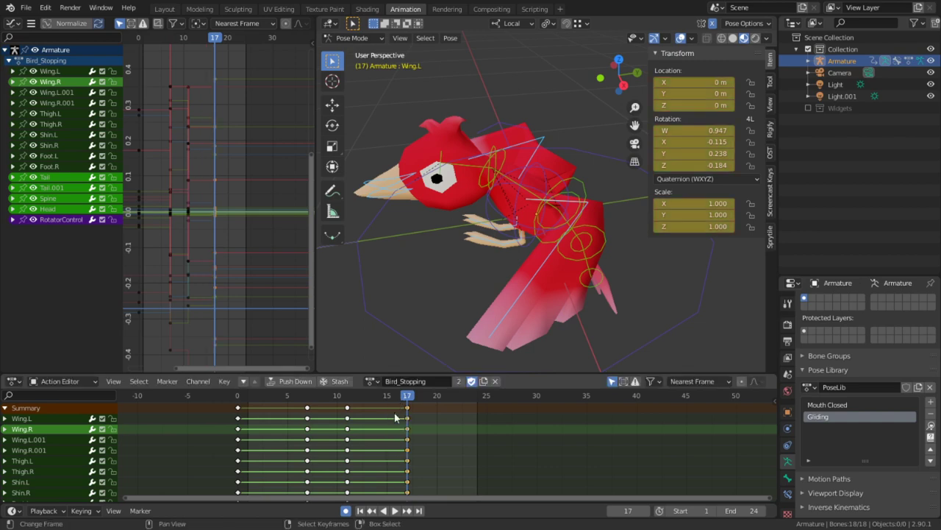
Move the keyframes of all bones at frame 7 to frame 5 and play back the new timing
{"action": "key", "text": "space"}
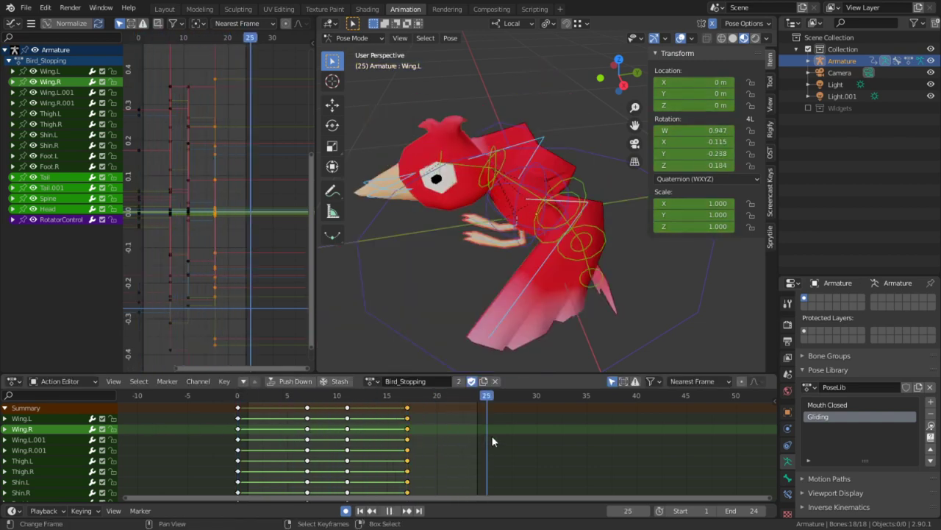
{"action": "key", "text": "space"}
{"action": "left_click_drag", "start_coordinate": [357, 448], "coordinate": [299, 421]}
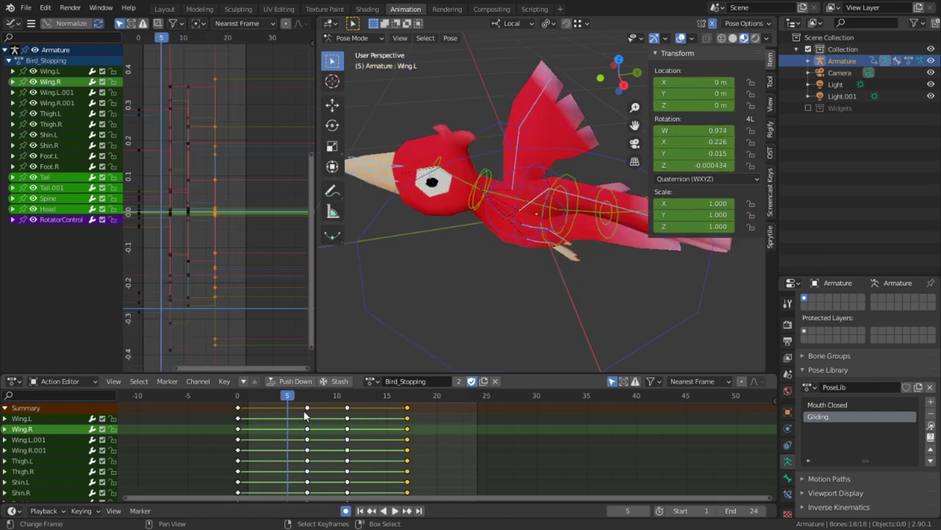
{"action": "right_click_drag", "start_coordinate": [306, 408], "coordinate": [287, 414]}
{"action": "left_click", "coordinate": [191, 424]}
{"action": "key", "text": "space"}
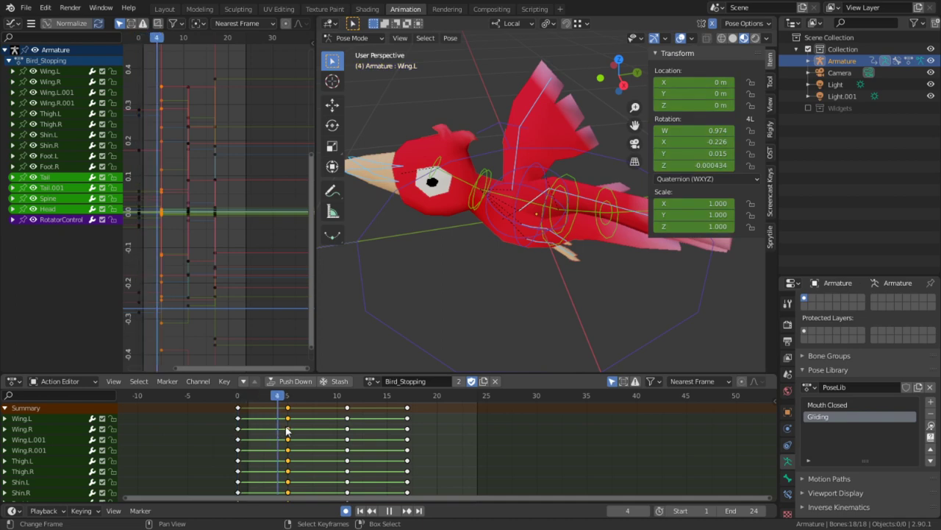
{"action": "key", "text": "space"}
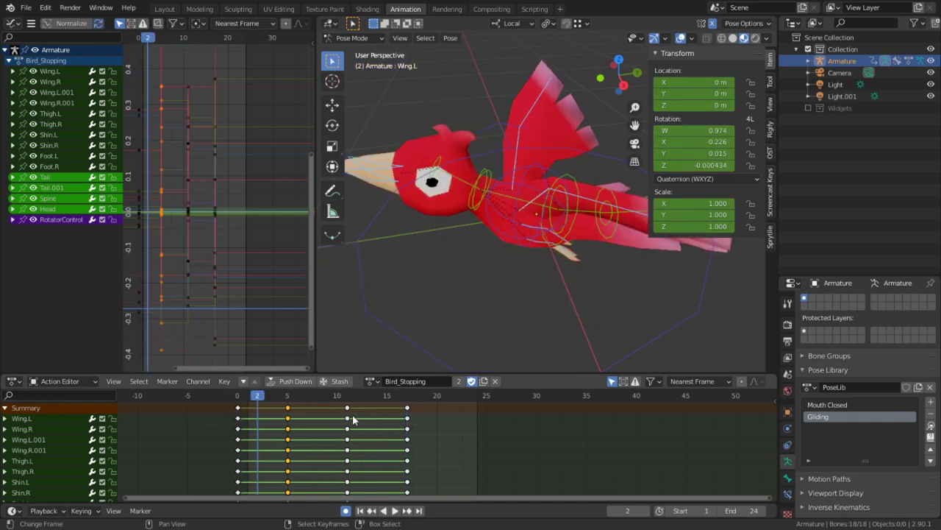
Move the keyframes of all bones at frame 11 to frame 8 and play back the new timing
{"action": "right_click_drag", "start_coordinate": [349, 410], "coordinate": [302, 418]}
{"action": "left_click", "coordinate": [197, 427]}
{"action": "key", "text": "space"}
{"action": "left_click_drag", "start_coordinate": [404, 427], "coordinate": [287, 425]}
{"action": "key", "text": "space"}
Reorient the Wing.L bone at frame 5 with free and trackball rotations, and play back the result
{"action": "middle_click_drag", "start_coordinate": [530, 250], "coordinate": [326, 272]}
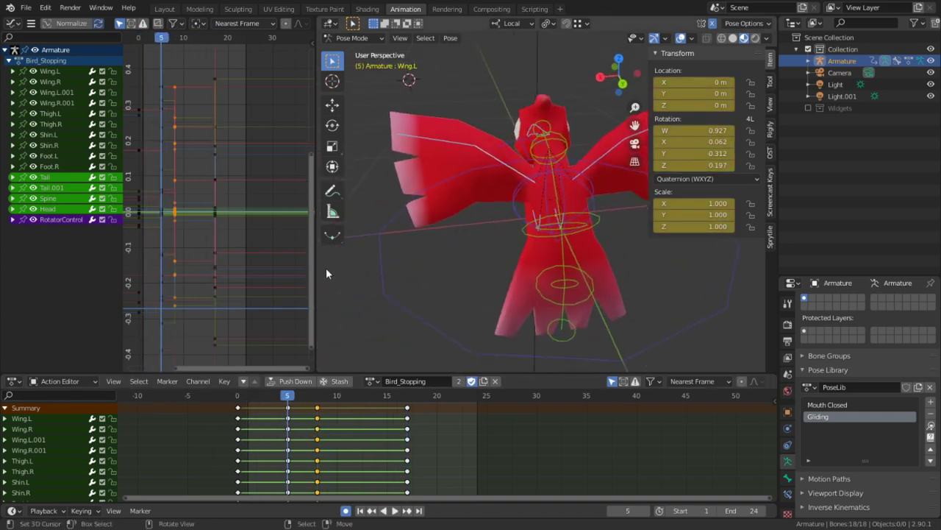
{"action": "left_click", "coordinate": [511, 170]}
{"action": "key", "text": "r"}
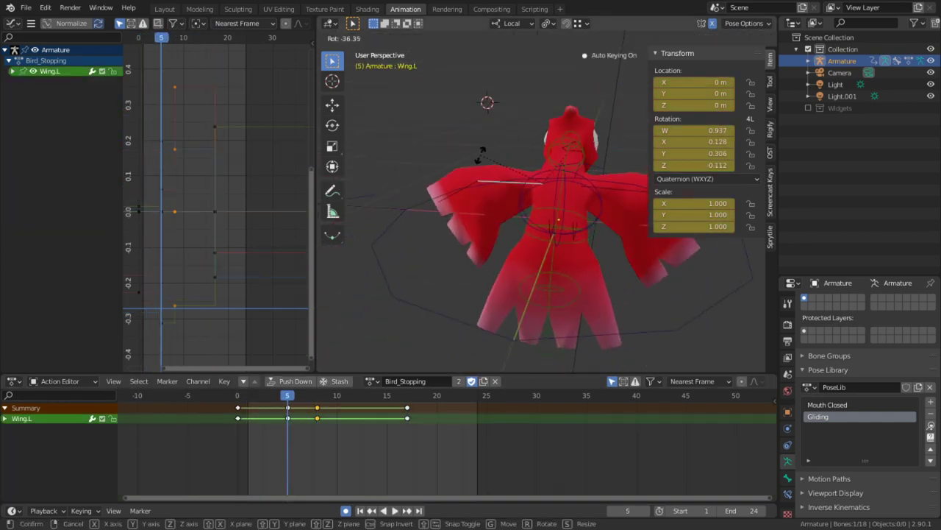
{"action": "left_click", "coordinate": [491, 141]}
{"action": "middle_click_drag", "start_coordinate": [491, 141], "coordinate": [600, 189]}
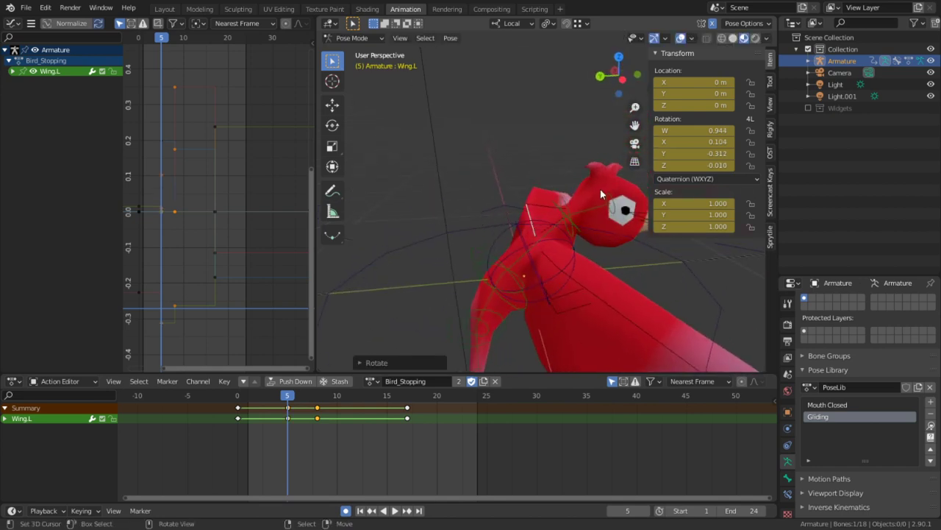
{"action": "key", "text": "r"}
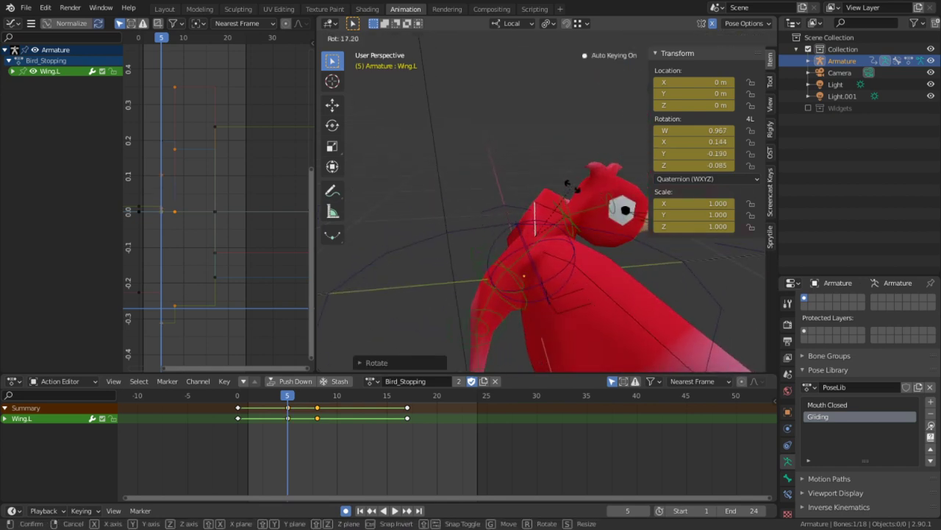
{"action": "key", "text": "r"}
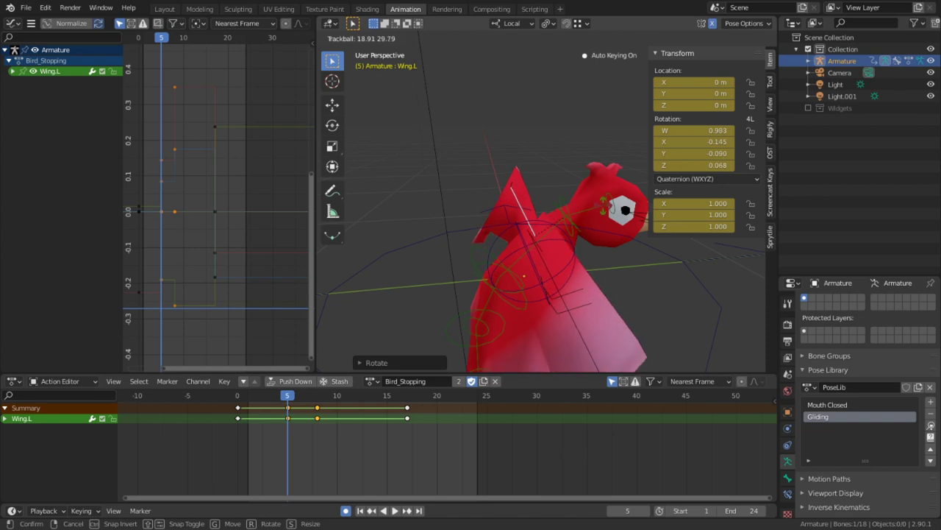
{"action": "left_click", "coordinate": [602, 211]}
{"action": "left_click", "coordinate": [232, 452]}
{"action": "key", "text": "space"}
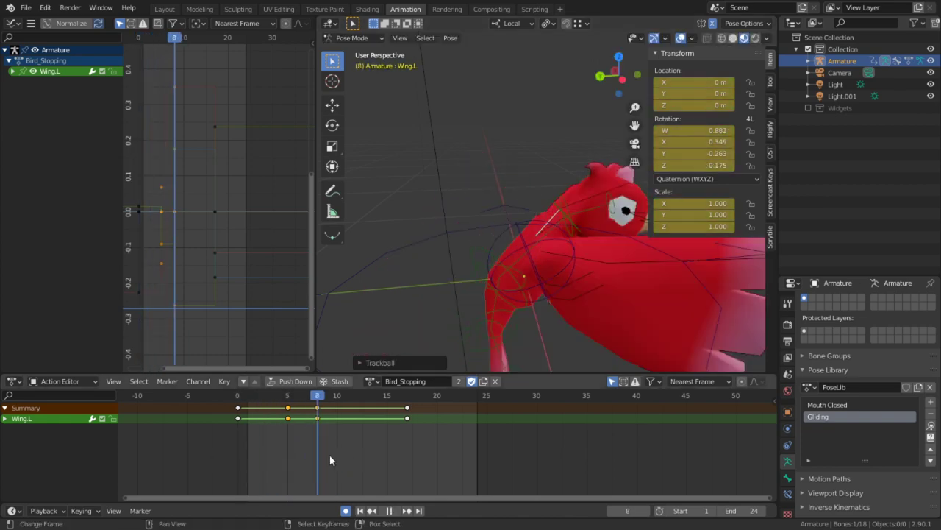
{"action": "key", "text": "space"}
Rotate the Wing.L bone around its local Y axis at frame 8 and play back the action
{"action": "left_click_drag", "start_coordinate": [426, 454], "coordinate": [319, 455]}
{"action": "middle_click_drag", "start_coordinate": [710, 350], "coordinate": [336, 309]}
{"action": "key", "text": "r"}
{"action": "key", "text": "y"}
{"action": "key", "text": "y"}
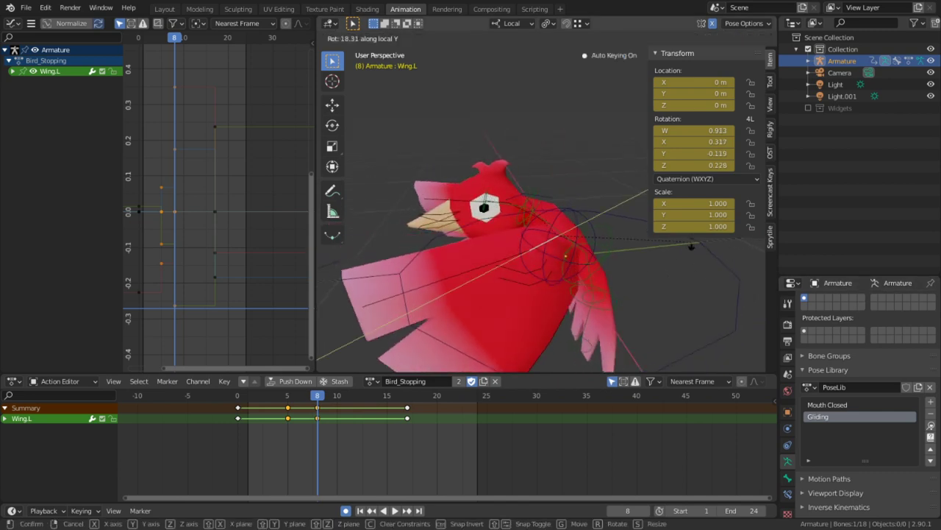
{"action": "left_click", "coordinate": [197, 415]}
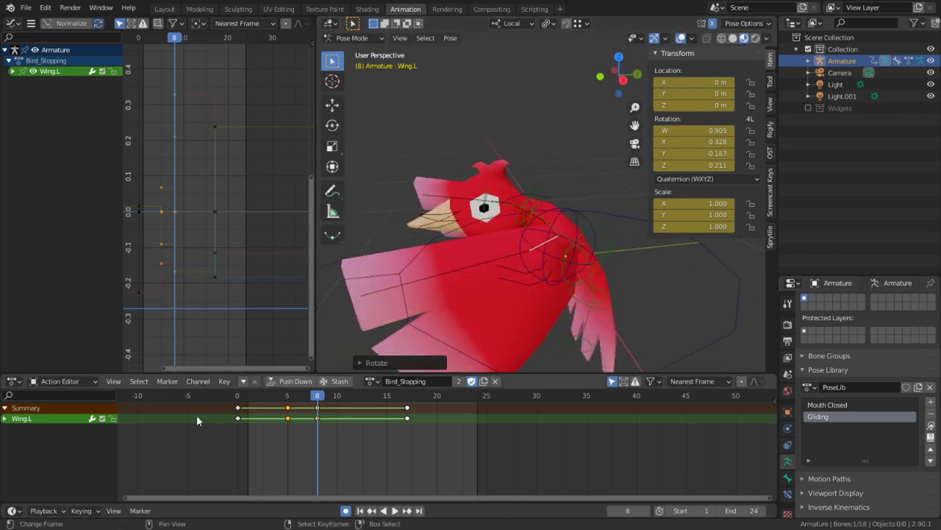
{"action": "key", "text": "space"}
{"action": "left_click_drag", "start_coordinate": [283, 417], "coordinate": [399, 414]}
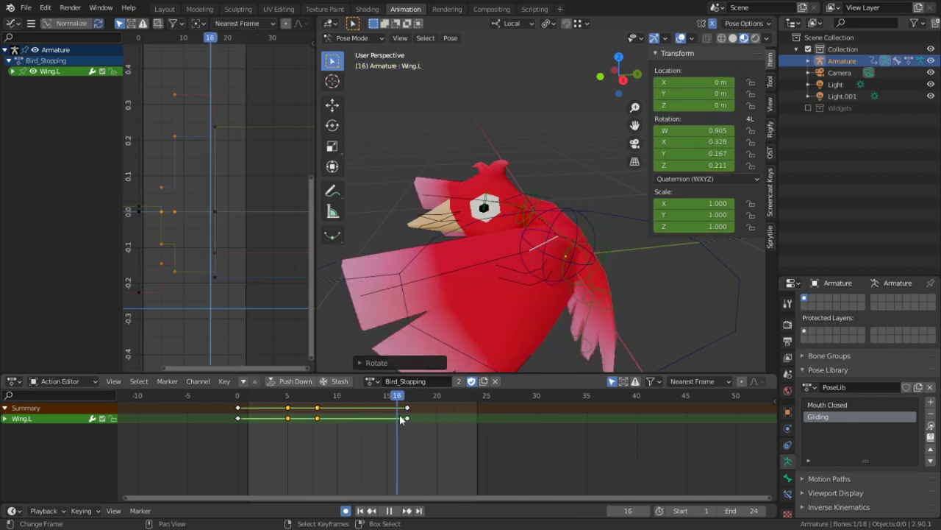
{"action": "left_click_drag", "start_coordinate": [400, 414], "coordinate": [466, 447]}
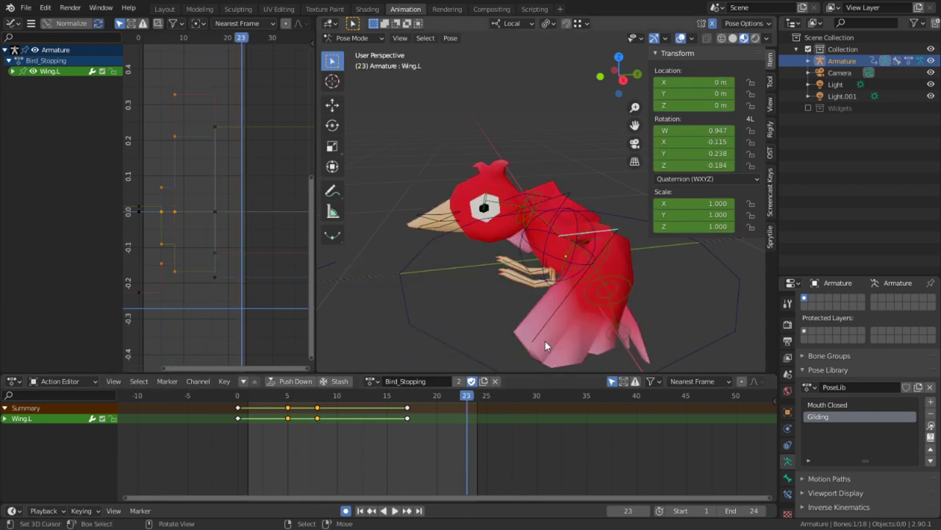
Rotate the Thigh.L bone at frame 17 by about -36° to swing the left leg downward
{"action": "middle_click", "coordinate": [555, 253], "text": "alt"}
{"action": "left_click_drag", "start_coordinate": [441, 423], "coordinate": [287, 431]}
{"action": "left_click_drag", "start_coordinate": [199, 463], "coordinate": [406, 441]}
{"action": "middle_click", "coordinate": [536, 230], "text": "alt"}
{"action": "scroll", "coordinate": [536, 230], "scroll_direction": "up", "scroll_amount": 4}
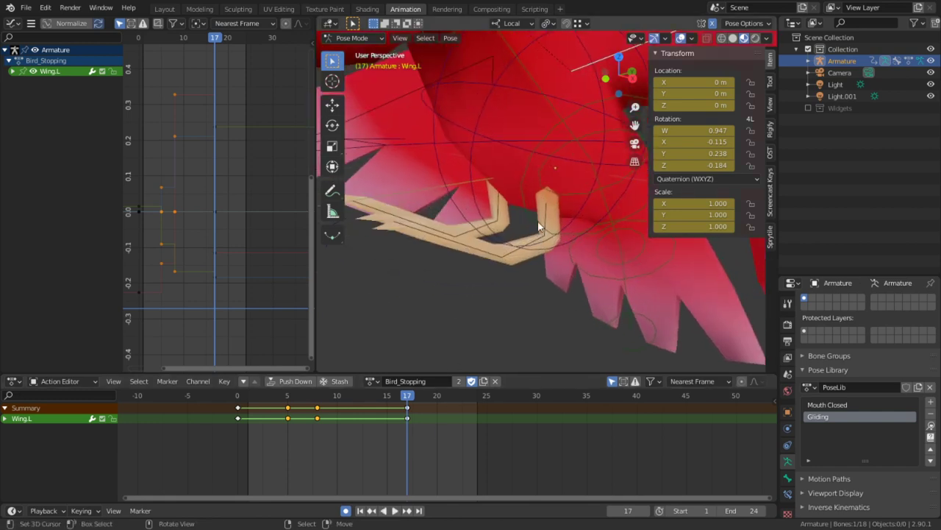
{"action": "right_click", "coordinate": [549, 216]}
{"action": "right_click", "coordinate": [548, 216]}
{"action": "key", "text": "r"}
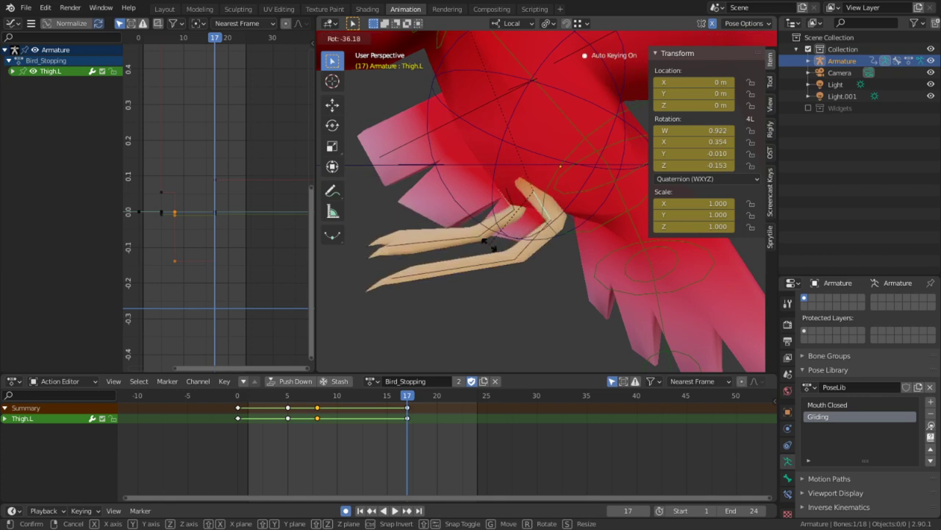
{"action": "left_click", "coordinate": [489, 245]}
Try rotating the Shin.L bone at frame 17 by about -47°, and clear its rotation
{"action": "right_click", "coordinate": [533, 228]}
{"action": "key", "text": "r"}
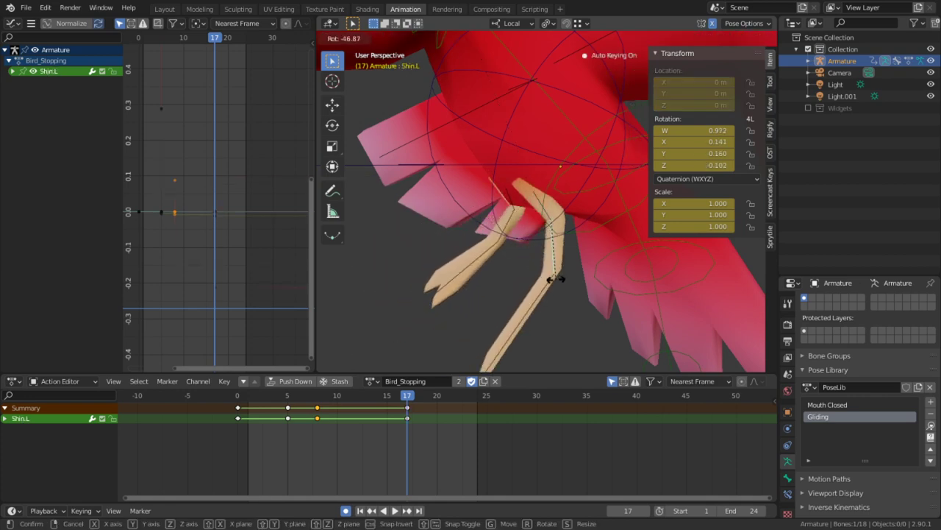
{"action": "left_click", "coordinate": [556, 278]}
{"action": "middle_click_drag", "start_coordinate": [556, 278], "coordinate": [606, 248]}
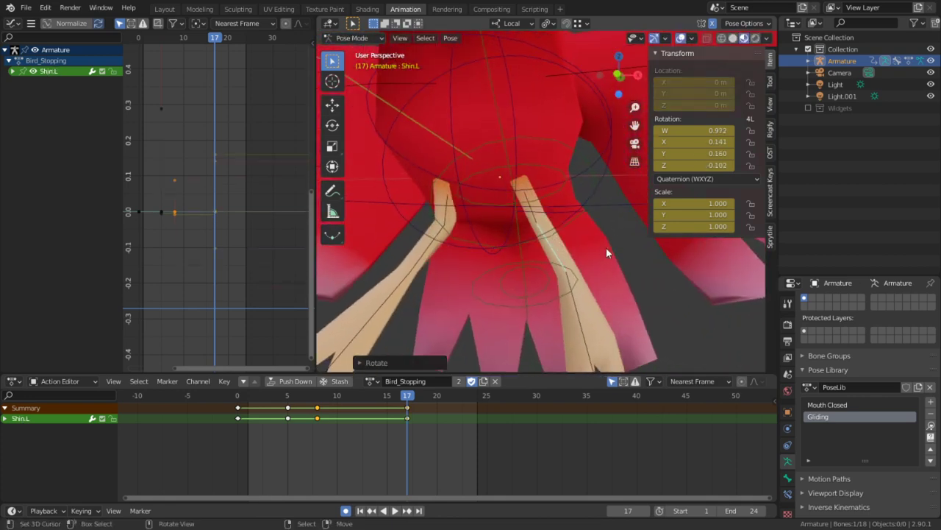
{"action": "key", "text": "alt+r"}
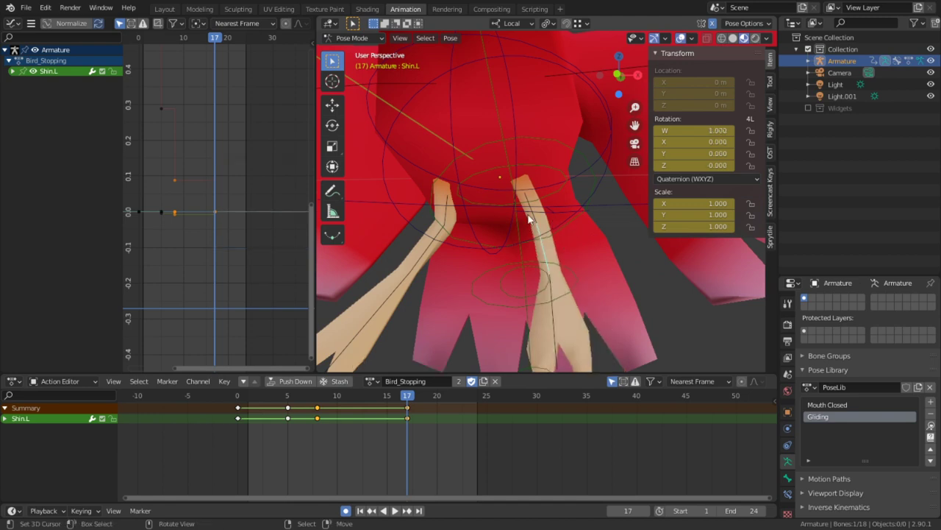
Rotate the Thigh.L bone at frame 17 again, seen from the front, to adjust the left leg's angle
{"action": "right_click", "coordinate": [528, 215]}
{"action": "key", "text": "r"}
{"action": "left_click", "coordinate": [605, 234]}
Play back and scrub through the stepped poses from the front to check the leg and wing poses
{"action": "left_click", "coordinate": [325, 433]}
{"action": "key", "text": "space"}
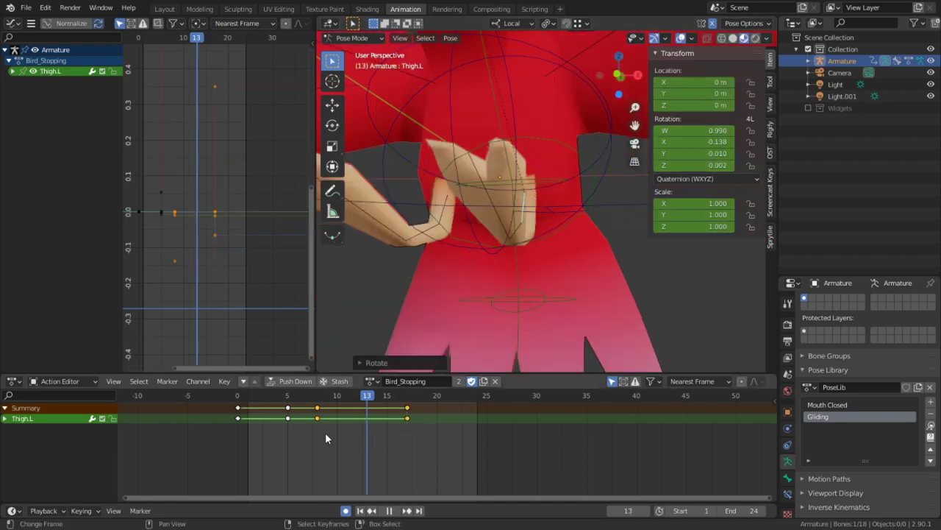
{"action": "left_click_drag", "start_coordinate": [327, 438], "coordinate": [517, 434]}
{"action": "key", "text": "space"}
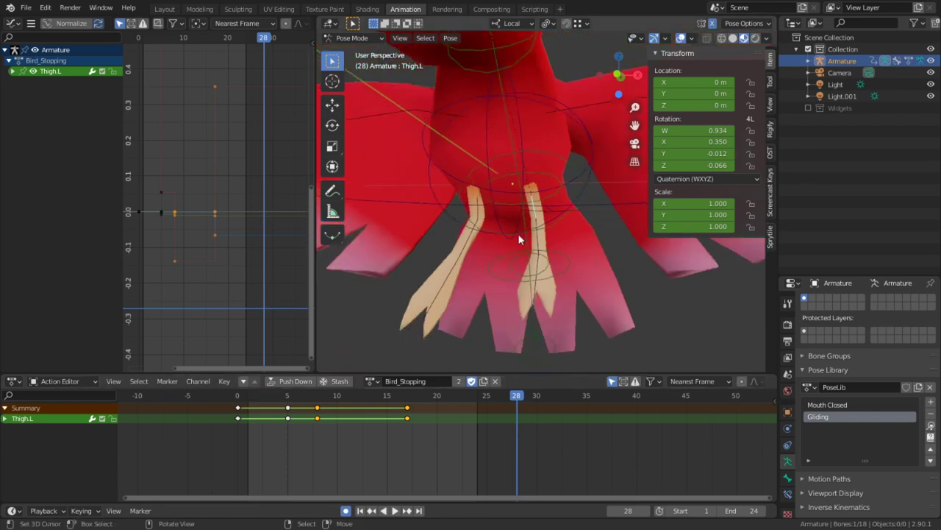
{"action": "scroll", "coordinate": [518, 234], "scroll_direction": "down", "scroll_amount": 4}
{"action": "middle_click_drag", "start_coordinate": [551, 264], "coordinate": [556, 296], "text": "shift"}
{"action": "left_click_drag", "start_coordinate": [367, 434], "coordinate": [223, 451]}
{"action": "key", "text": "space"}
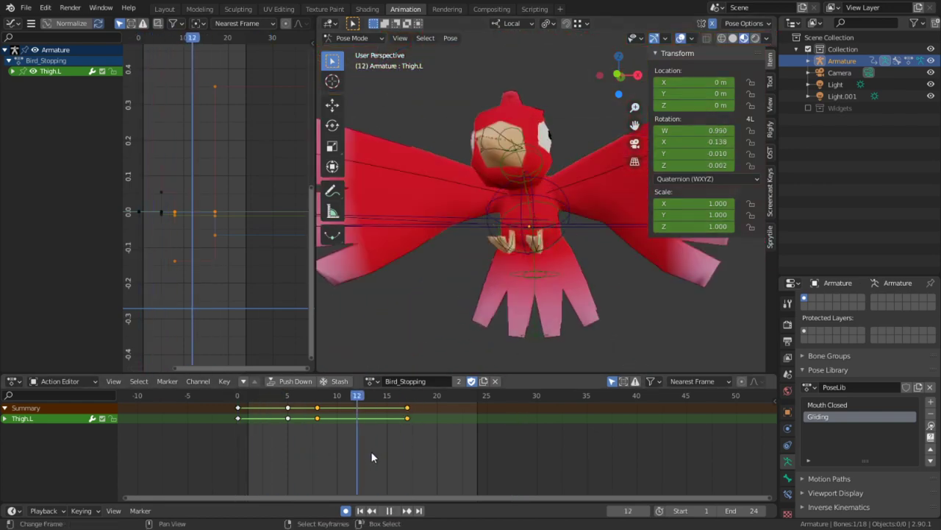
{"action": "left_click", "coordinate": [326, 447]}
{"action": "key", "text": "space"}
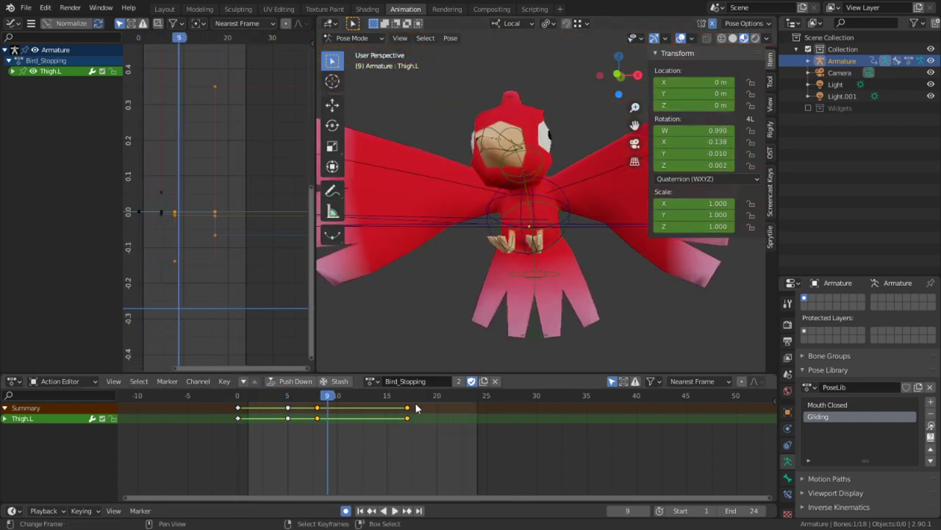
Set the interpolation of all Thigh.L keyframes to Bezier and play back the action
{"action": "key", "text": "a"}
{"action": "key", "text": "t"}
{"action": "left_click", "coordinate": [286, 439]}
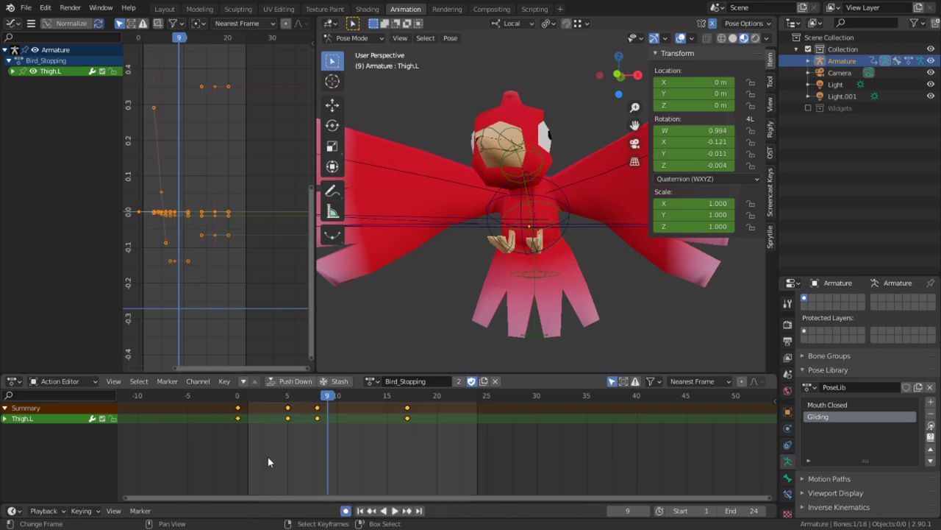
{"action": "key", "text": "space"}
{"action": "key", "text": "Escape"}
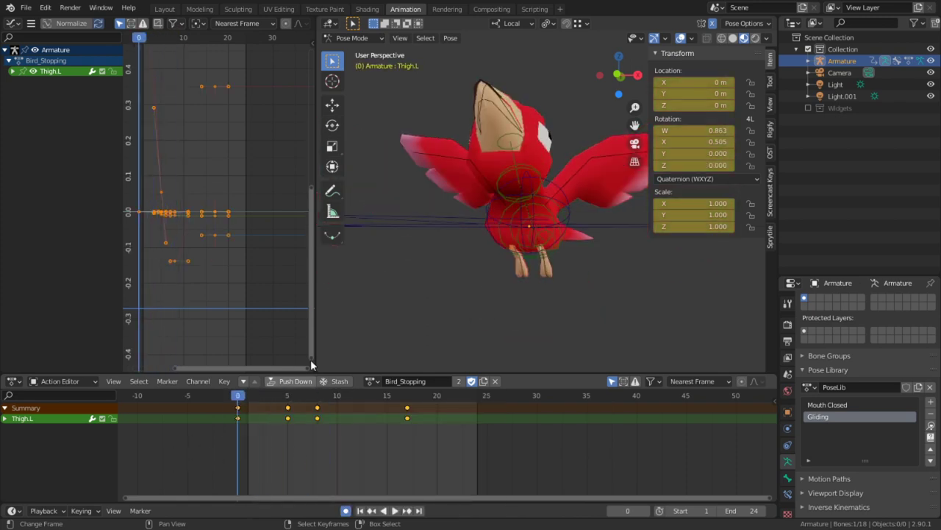
Select all bones and their keyframes, set the interpolation to Bezier, and play back the action
{"action": "key", "text": "a"}
{"action": "key", "text": "a"}
{"action": "key", "text": "t"}
{"action": "left_click", "coordinate": [259, 428]}
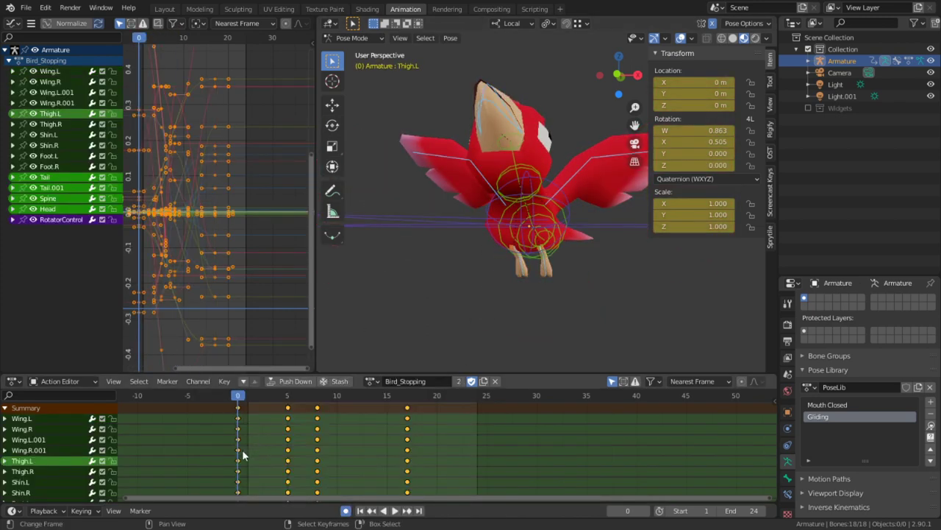
{"action": "key", "text": "space"}
{"action": "key", "text": "Escape"}
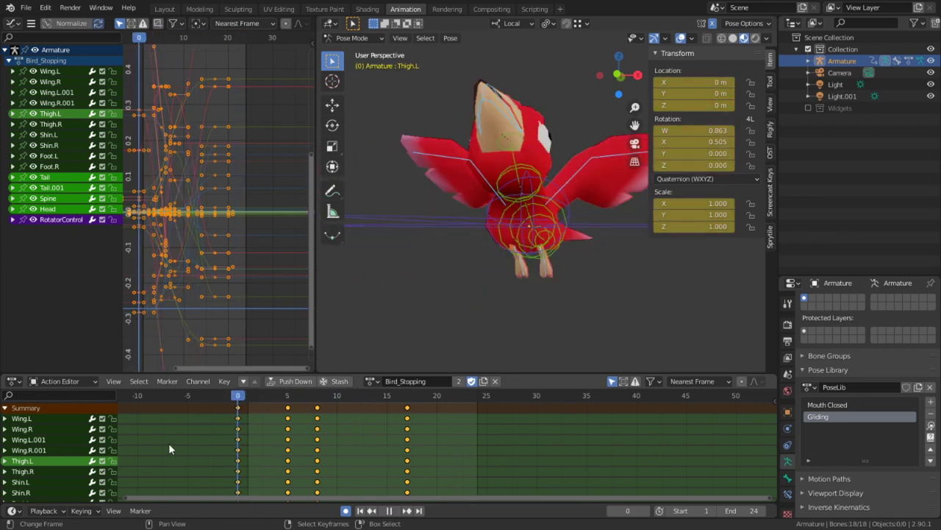
Play back the smoothed action from an angled view and scrub between frames 8 and 17 to check the motion
{"action": "middle_click_drag", "start_coordinate": [418, 290], "coordinate": [362, 373]}
{"action": "key", "text": "space"}
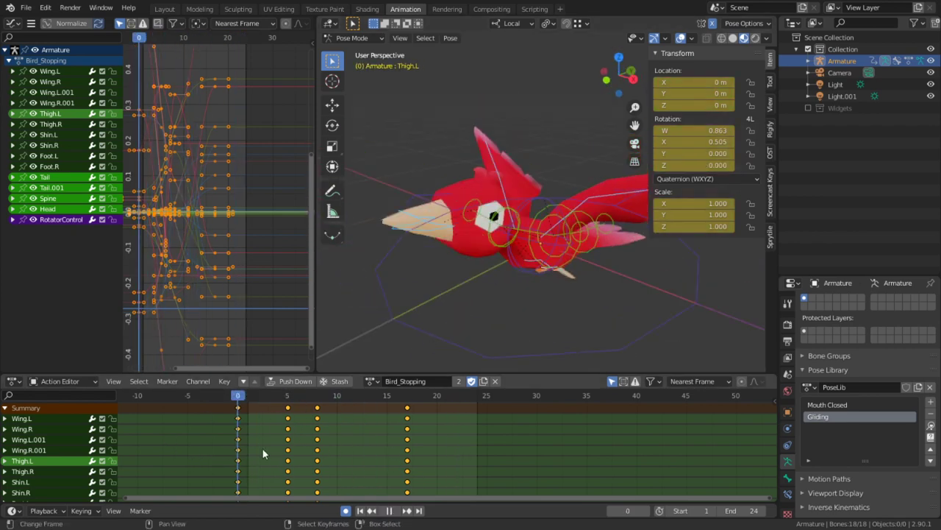
{"action": "left_click_drag", "start_coordinate": [437, 446], "coordinate": [375, 444]}
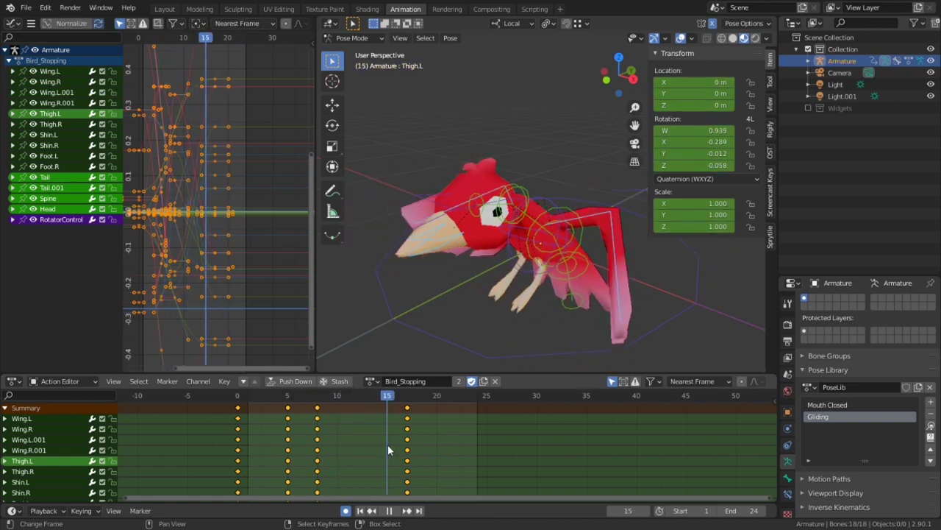
{"action": "left_click_drag", "start_coordinate": [385, 445], "coordinate": [407, 450]}
{"action": "left_click_drag", "start_coordinate": [349, 450], "coordinate": [317, 448]}
{"action": "key", "text": "space"}
Examine the frame 8 pose from several side angles and replay the smoothed action
{"action": "mouse_move", "coordinate": [526, 329]}
{"action": "middle_mouse_down"}
{"action": "mouse_move", "coordinate": [495, 290]}
{"action": "mouse_move", "coordinate": [518, 278]}
{"action": "mouse_move", "coordinate": [532, 325]}
{"action": "middle_mouse_up"}
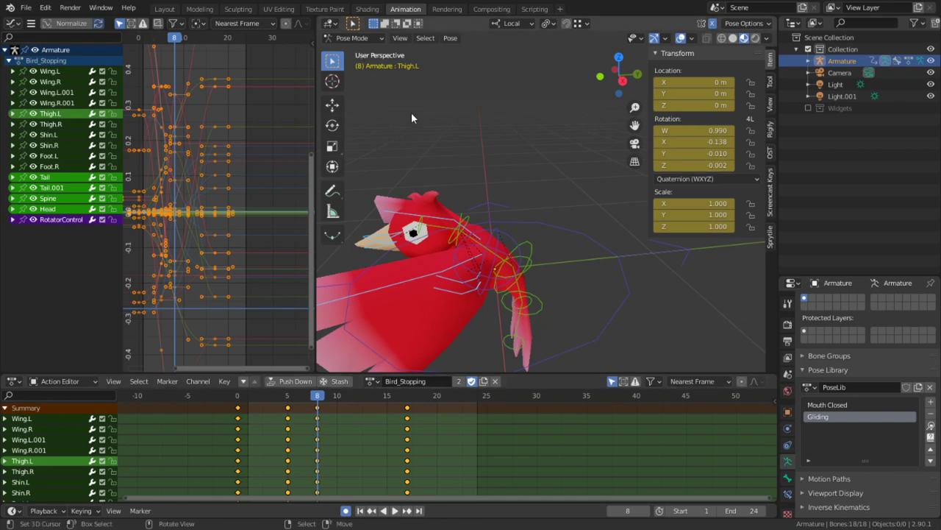
{"action": "middle_click_drag", "start_coordinate": [465, 206], "coordinate": [477, 191]}
{"action": "middle_click", "coordinate": [486, 267], "text": "alt"}
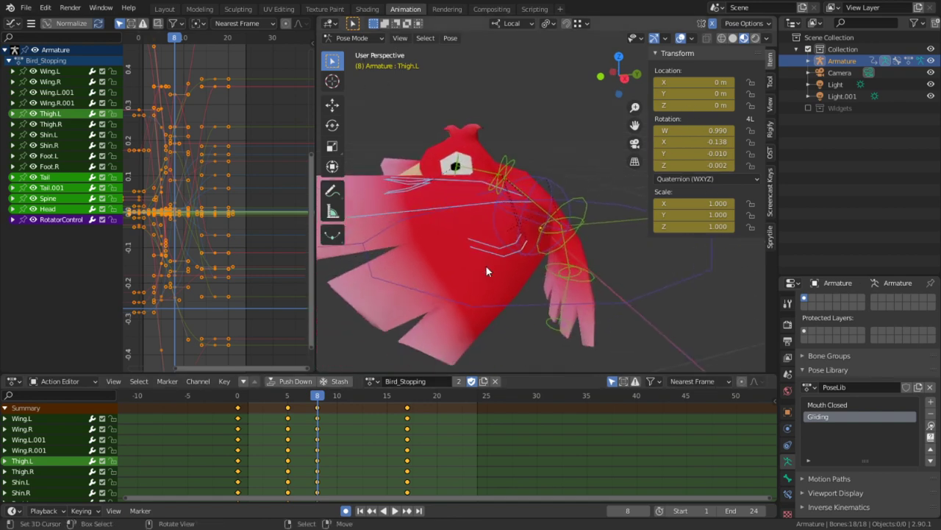
{"action": "mouse_move", "coordinate": [486, 264]}
{"action": "middle_mouse_down"}
{"action": "mouse_move", "coordinate": [631, 275]}
{"action": "mouse_move", "coordinate": [559, 280]}
{"action": "mouse_move", "coordinate": [499, 258]}
{"action": "middle_mouse_up"}
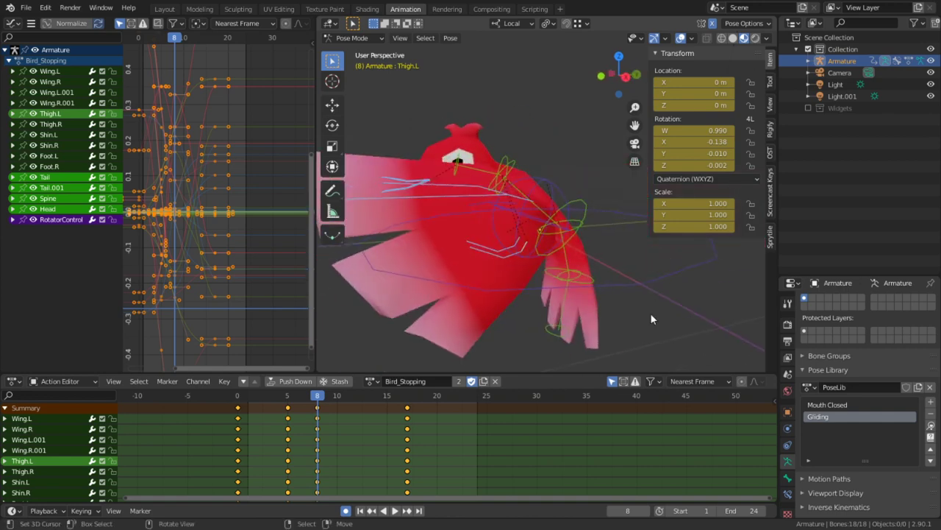
{"action": "middle_click_drag", "start_coordinate": [630, 301], "coordinate": [595, 322]}
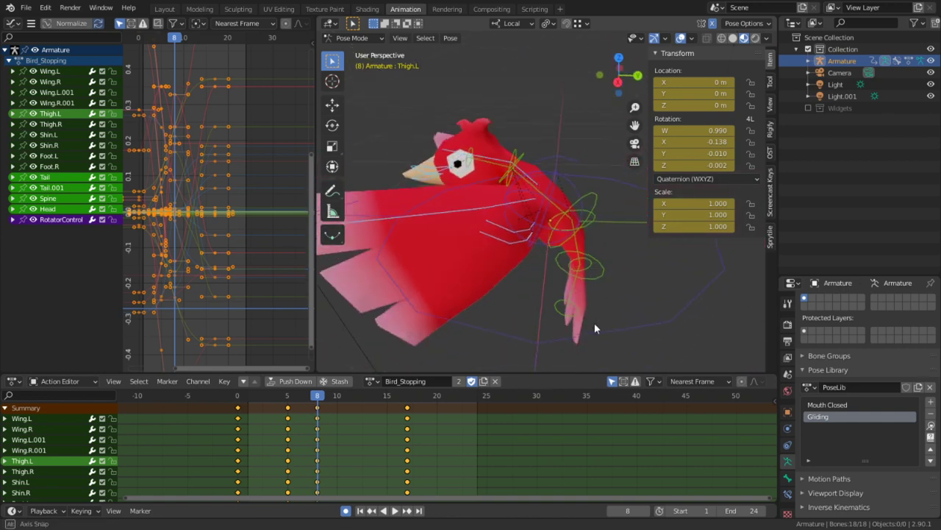
{"action": "left_click", "coordinate": [327, 458]}
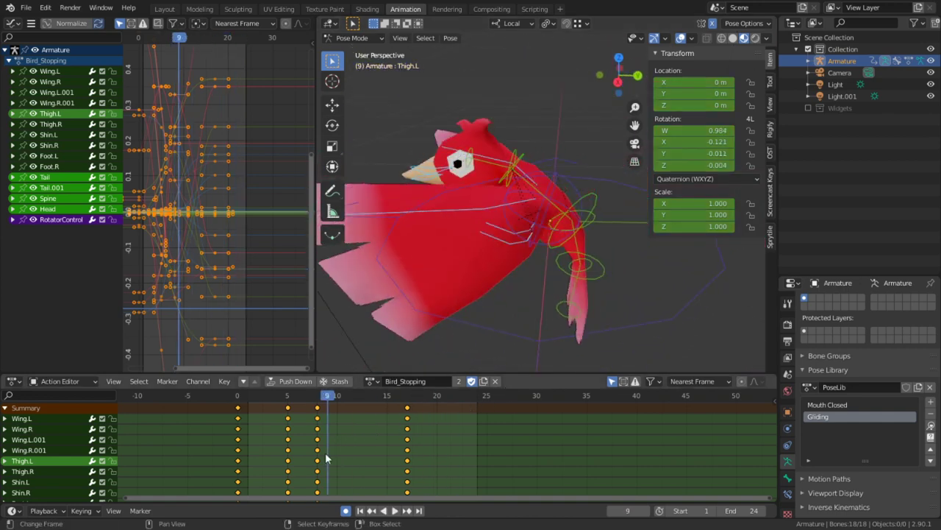
{"action": "key", "text": "space"}
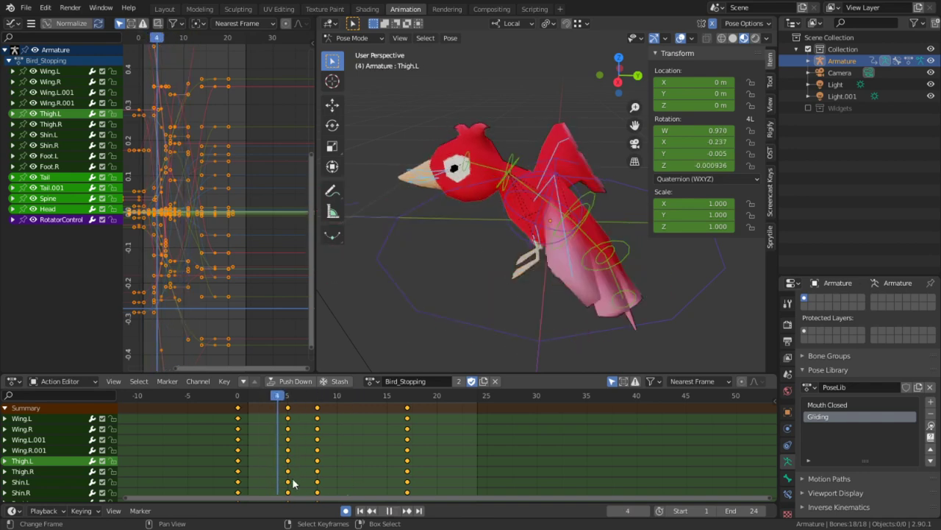
Rotate the Tail.001 bone about its local X axis at frame 8 to swing the tail tip outward from the body
{"action": "key", "text": "space"}
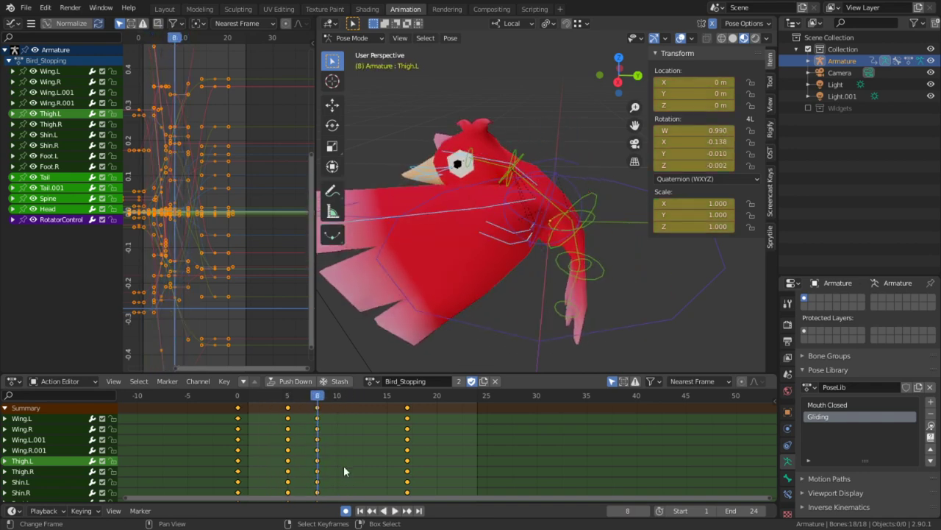
{"action": "left_click", "coordinate": [577, 309]}
{"action": "key", "text": "r"}
{"action": "key", "text": "x"}
{"action": "key", "text": "x"}
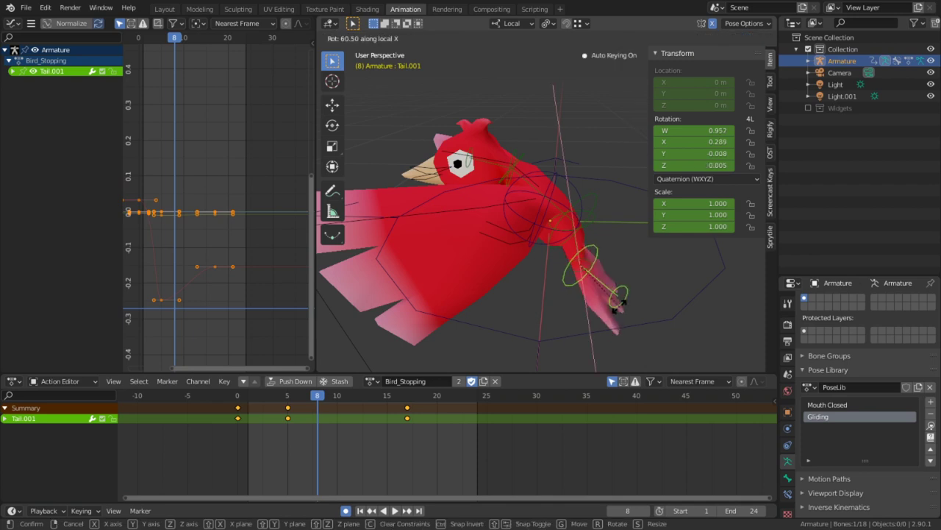
{"action": "left_click", "coordinate": [620, 305]}
{"action": "middle_click_drag", "start_coordinate": [617, 300], "coordinate": [592, 188]}
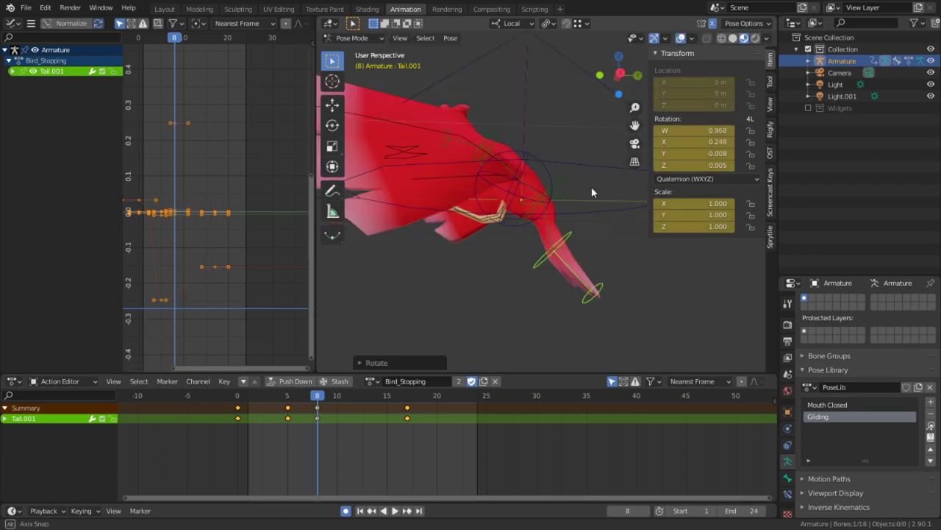
Rotate the Tail.001 bone at frame 5 so the tail tip lifts backward to nearly horizontal
{"action": "key", "text": "space"}
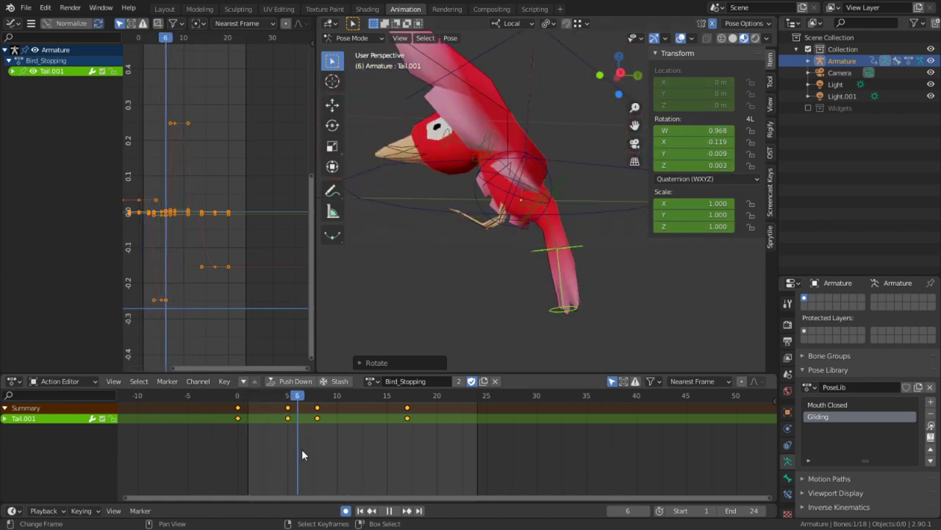
{"action": "key", "text": "space"}
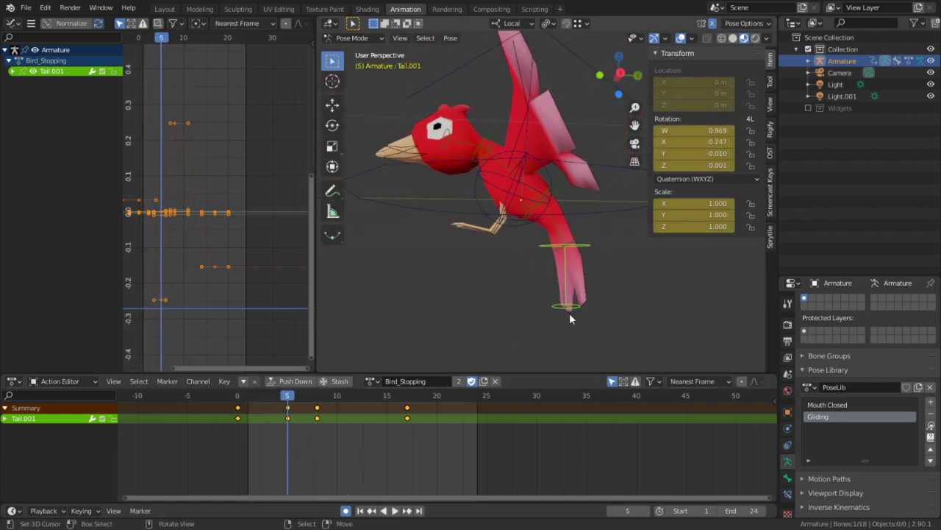
{"action": "key", "text": "r"}
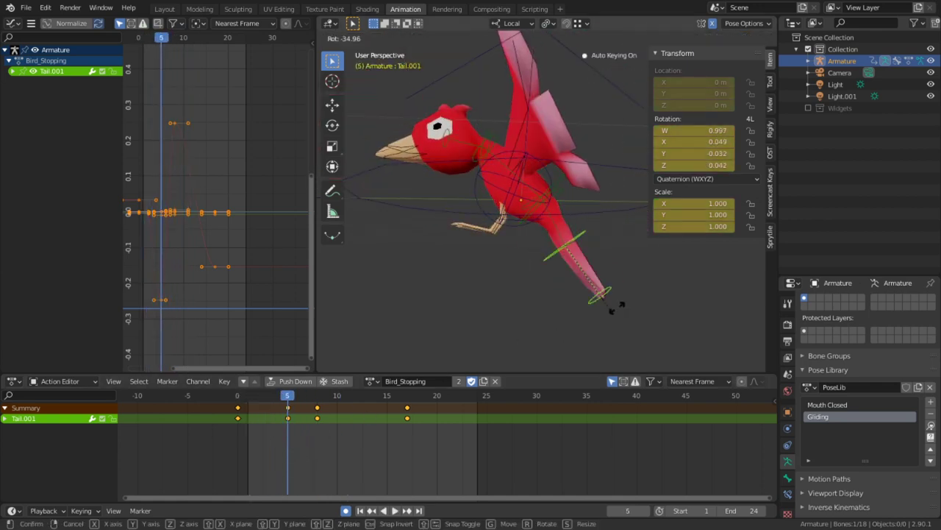
{"action": "left_click", "coordinate": [651, 271]}
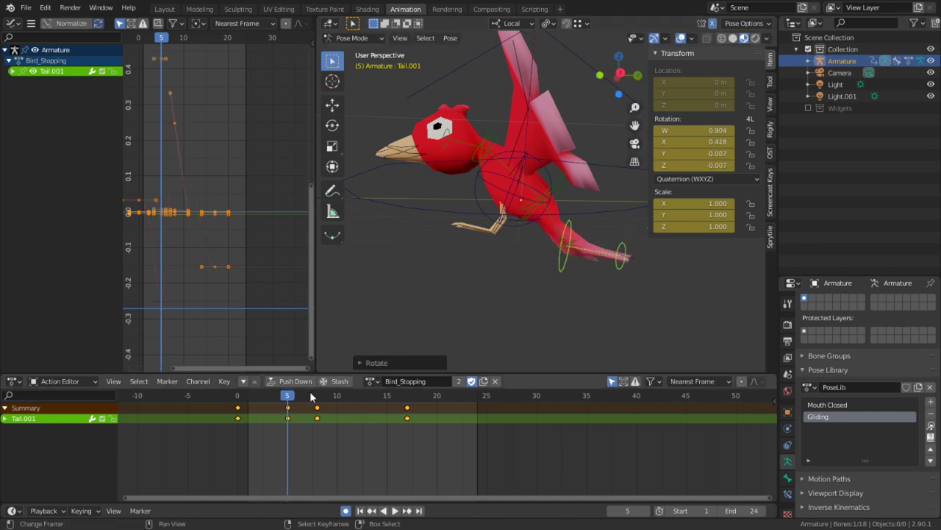
Rotate the Tail.001 bone about its local X axis at frame 11 to curl the tail tip under the body
{"action": "key", "text": "space"}
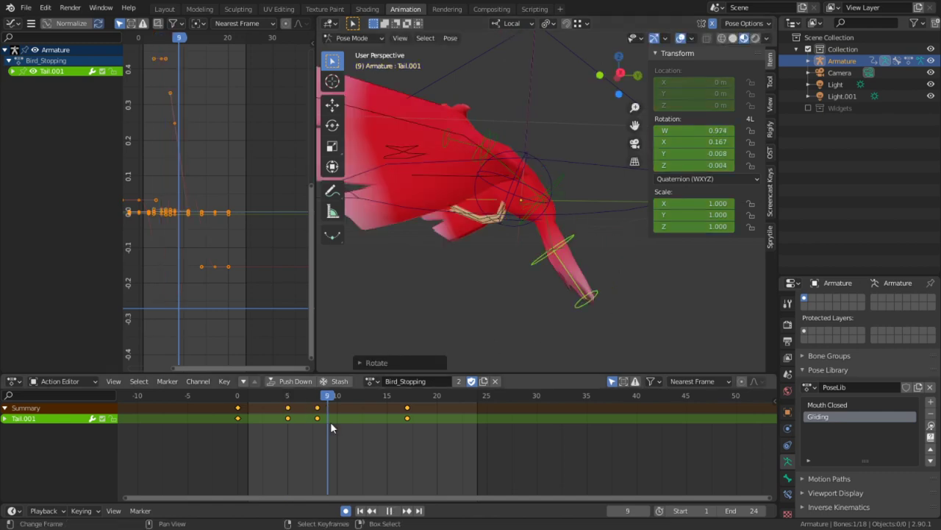
{"action": "key", "text": "space"}
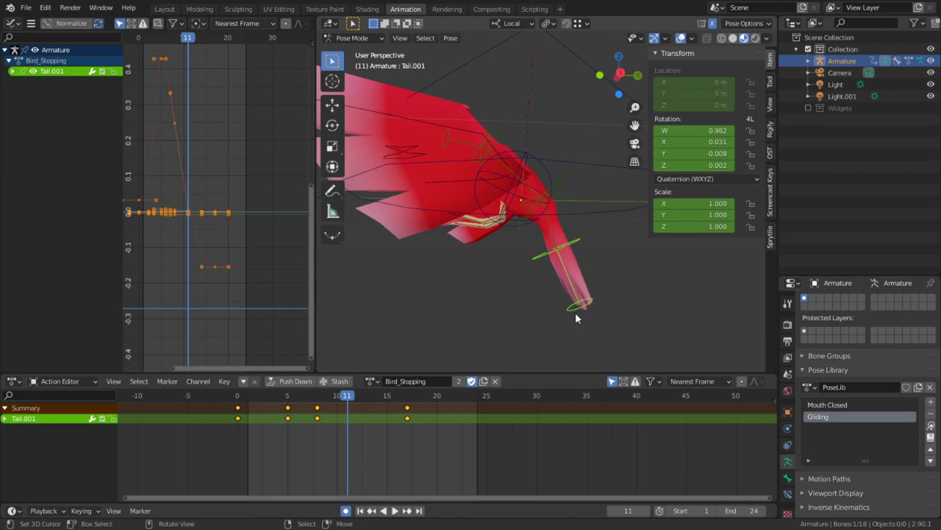
{"action": "key", "text": "r"}
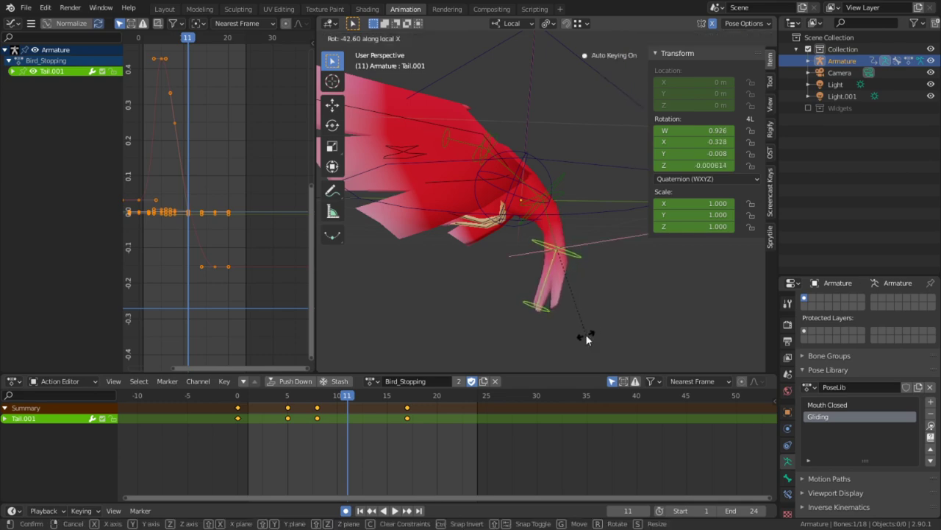
{"action": "left_click", "coordinate": [585, 335]}
Play back the action and scrub to frame 21 from several angles to check the tail and wing motion
{"action": "left_click_drag", "start_coordinate": [364, 408], "coordinate": [229, 458]}
{"action": "key", "text": "space"}
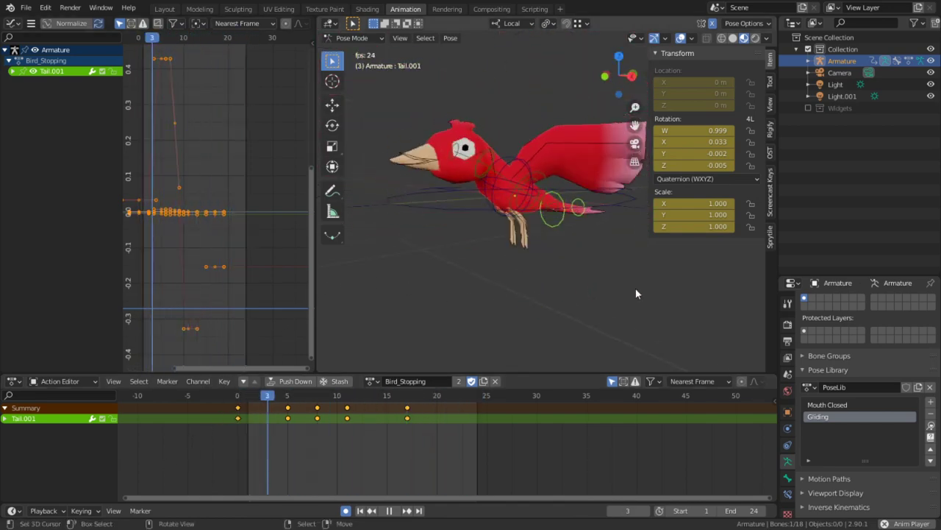
{"action": "key", "text": "Escape"}
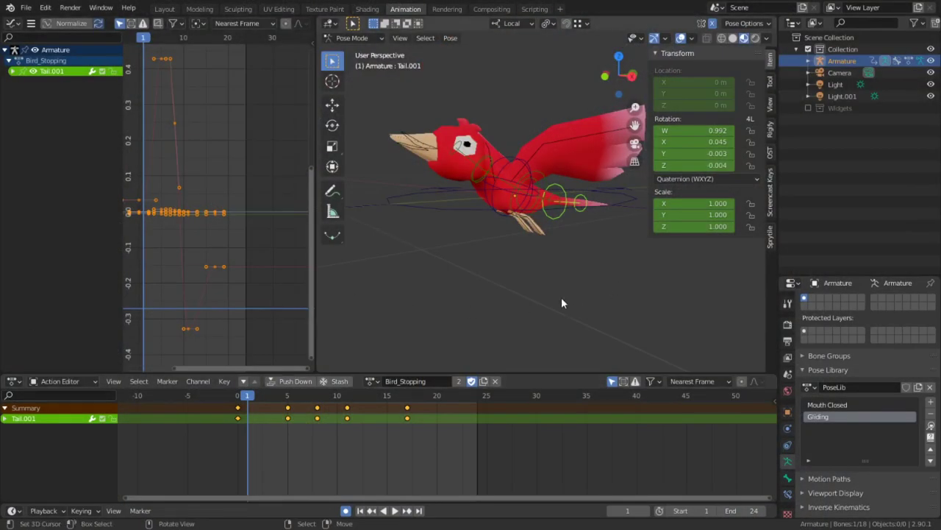
{"action": "middle_click_drag", "start_coordinate": [561, 298], "coordinate": [515, 305]}
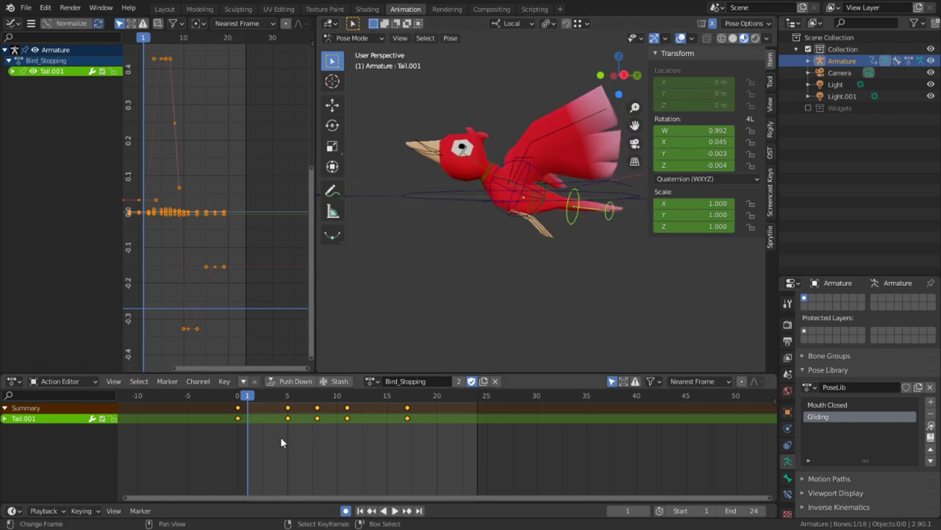
{"action": "key", "text": "space"}
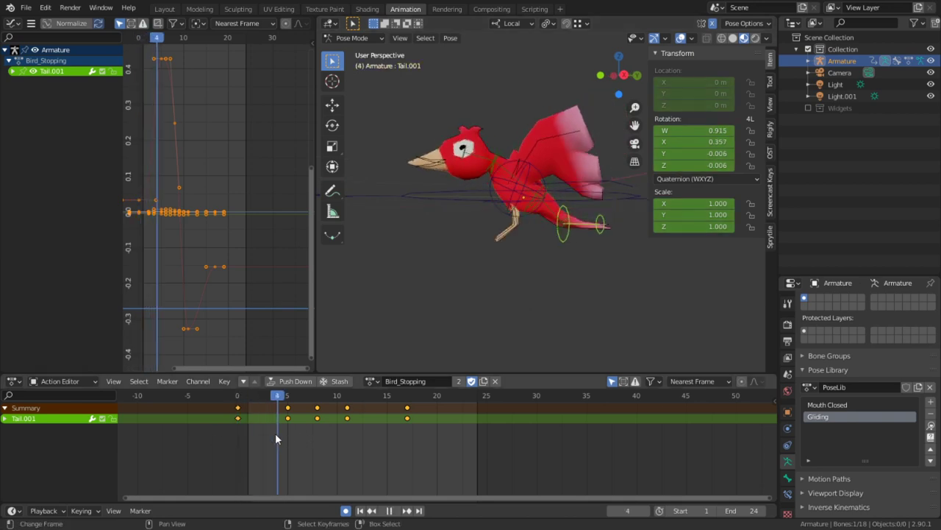
{"action": "left_click_drag", "start_coordinate": [277, 436], "coordinate": [448, 427]}
{"action": "key", "text": "space"}
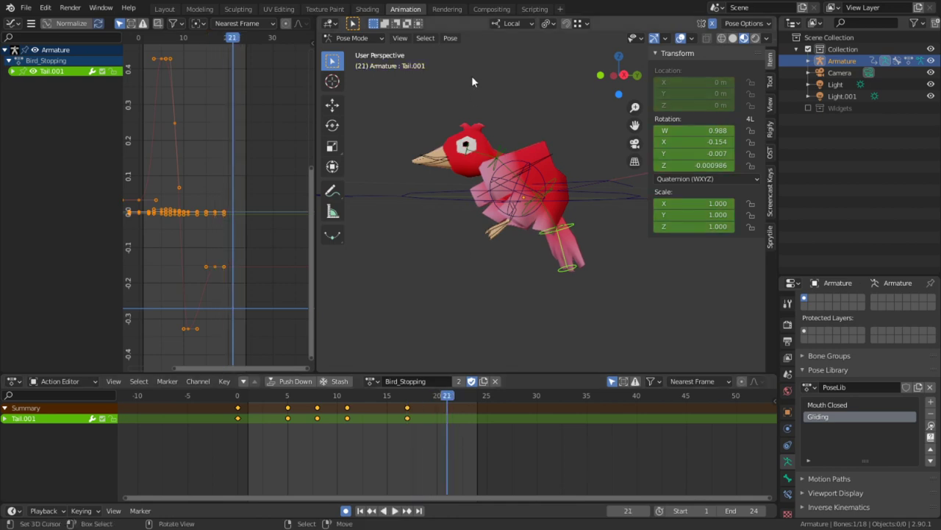
{"action": "middle_click_drag", "start_coordinate": [472, 76], "coordinate": [545, 261]}
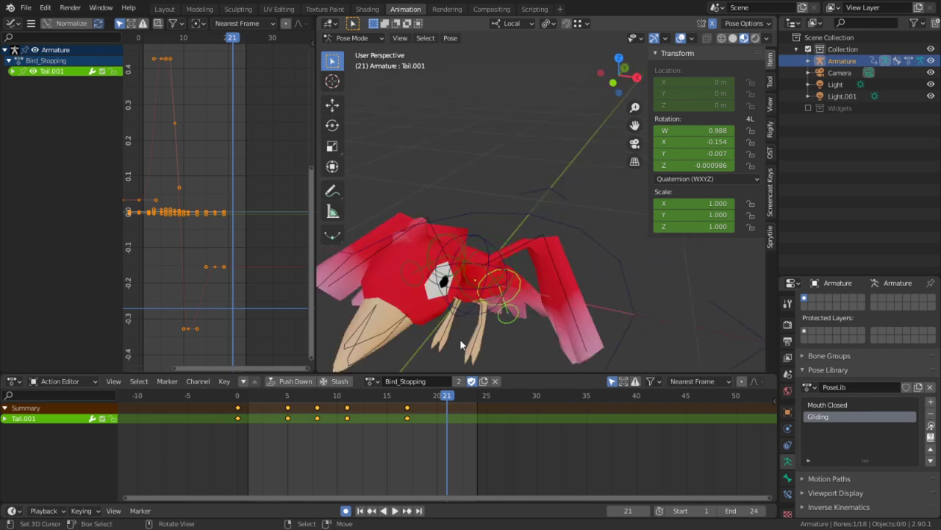
Rotate the Wing.L bone about its local Z axis at frame 20 to adjust the inner wings
{"action": "mouse_move", "coordinate": [440, 411]}
{"action": "left_mouse_down"}
{"action": "mouse_move", "coordinate": [386, 406]}
{"action": "mouse_move", "coordinate": [356, 419]}
{"action": "mouse_move", "coordinate": [426, 425]}
{"action": "mouse_move", "coordinate": [339, 419]}
{"action": "mouse_move", "coordinate": [437, 419]}
{"action": "left_mouse_up"}
{"action": "left_click", "coordinate": [517, 252]}
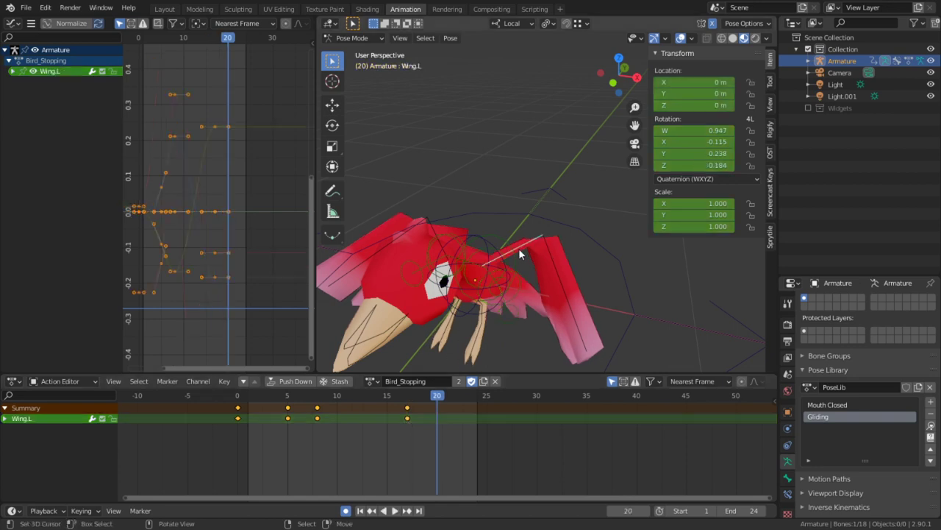
{"action": "key", "text": "r"}
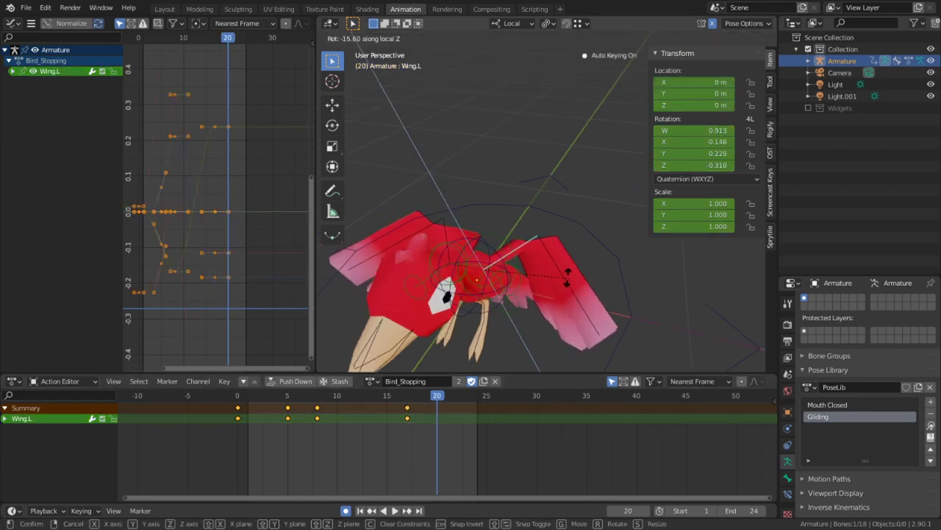
{"action": "left_click", "coordinate": [567, 290]}
Rotate the Wing.L.001 bone at frame 20 so the outer wings open upward and backward
{"action": "left_click", "coordinate": [567, 289]}
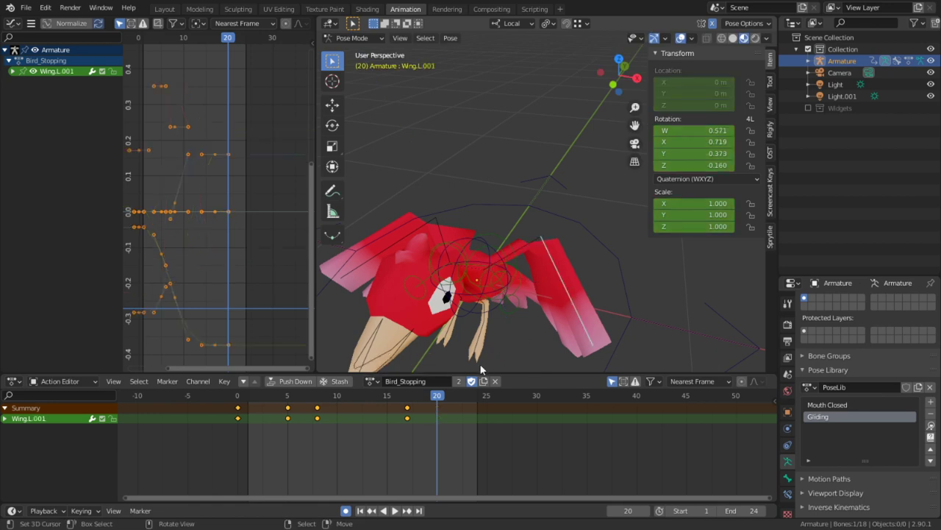
{"action": "key", "text": "r"}
{"action": "key", "text": "x"}
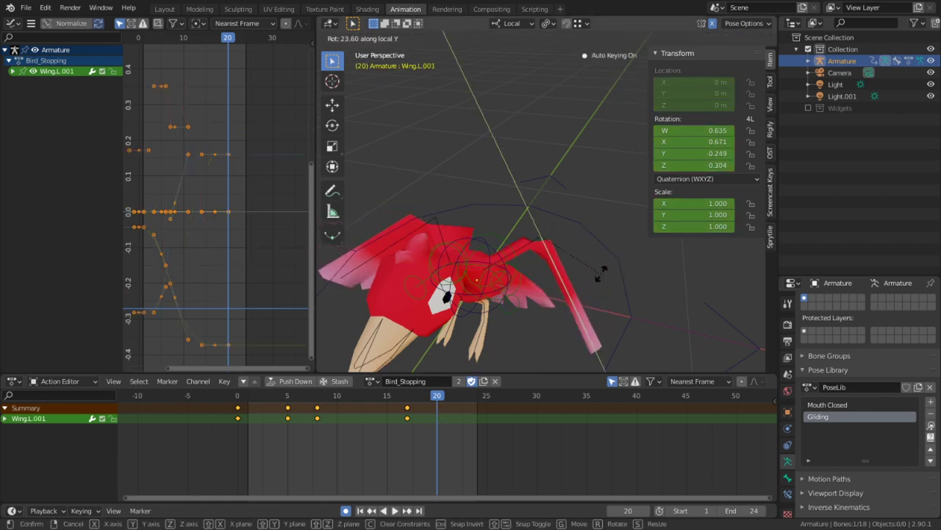
{"action": "left_click", "coordinate": [573, 213]}
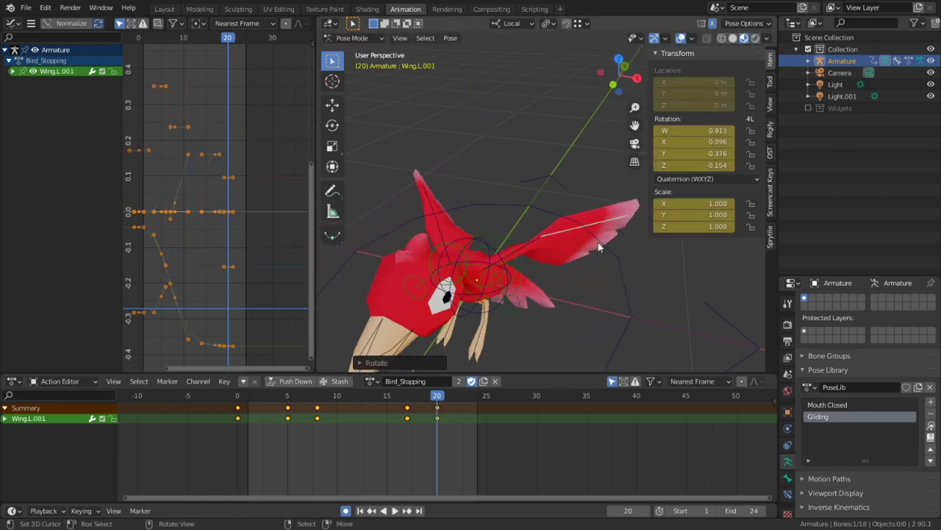
{"action": "middle_click_drag", "start_coordinate": [598, 242], "coordinate": [539, 179]}
{"action": "key", "text": "r"}
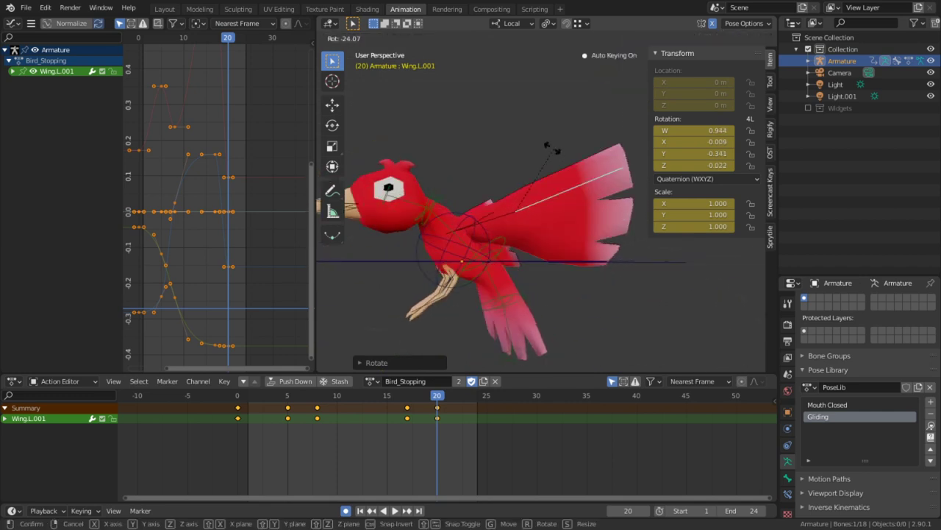
{"action": "left_click", "coordinate": [531, 139]}
Scrub through the wing motion and refine the frame 20 pose by turning Wing.L slightly further about its local Z axis
{"action": "left_click_drag", "start_coordinate": [248, 409], "coordinate": [437, 406]}
{"action": "middle_click_drag", "start_coordinate": [439, 360], "coordinate": [481, 264]}
{"action": "left_click", "coordinate": [484, 233]}
{"action": "middle_click_drag", "start_coordinate": [484, 232], "coordinate": [564, 229]}
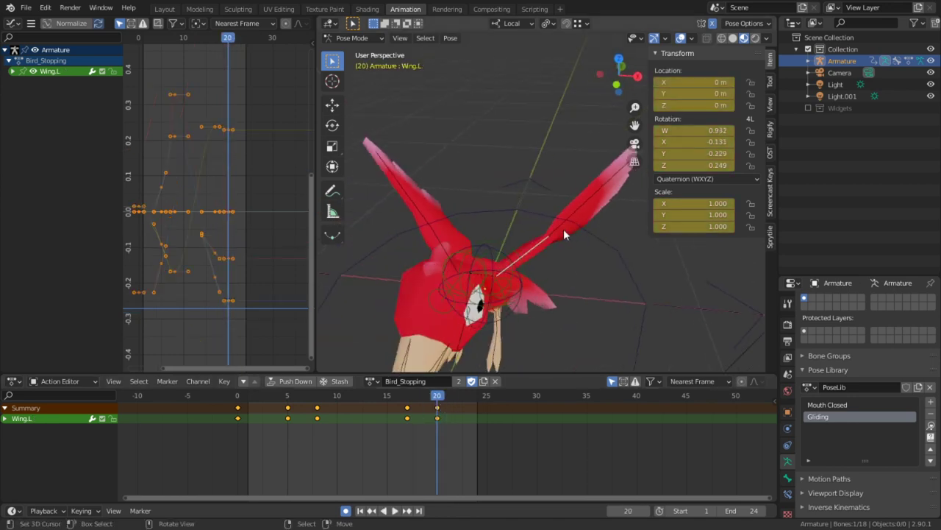
{"action": "key", "text": "r"}
{"action": "key", "text": "z"}
{"action": "key", "text": "z"}
{"action": "left_click", "coordinate": [556, 224]}
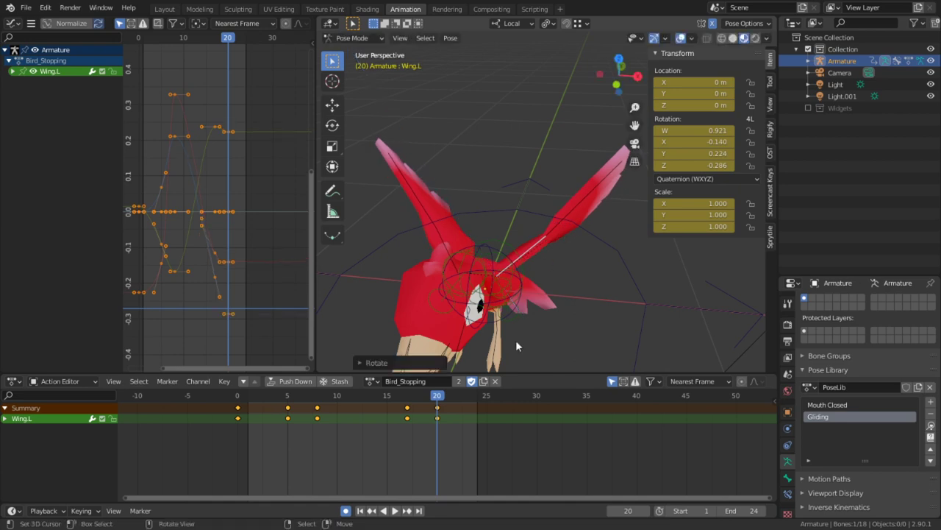
Play back the action and scrub to frame 24 to check the new wing pose
{"action": "key", "text": "space"}
{"action": "left_click_drag", "start_coordinate": [403, 445], "coordinate": [468, 447]}
{"action": "middle_click_drag", "start_coordinate": [452, 308], "coordinate": [405, 259]}
{"action": "left_click", "coordinate": [477, 405]}
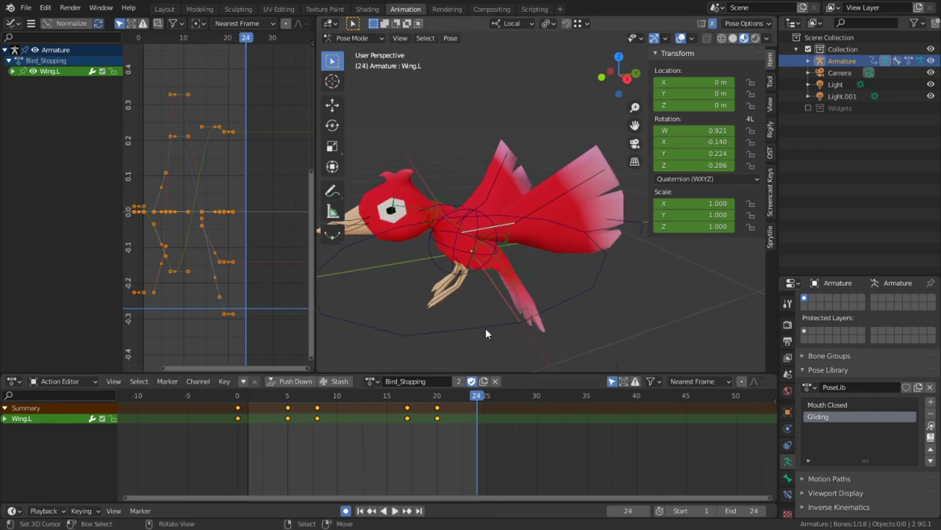
Select all bones and duplicate their frame 5 keyframes to frame 24
{"action": "key", "text": "a"}
{"action": "left_click_drag", "start_coordinate": [321, 416], "coordinate": [292, 416]}
{"action": "left_click", "coordinate": [288, 408]}
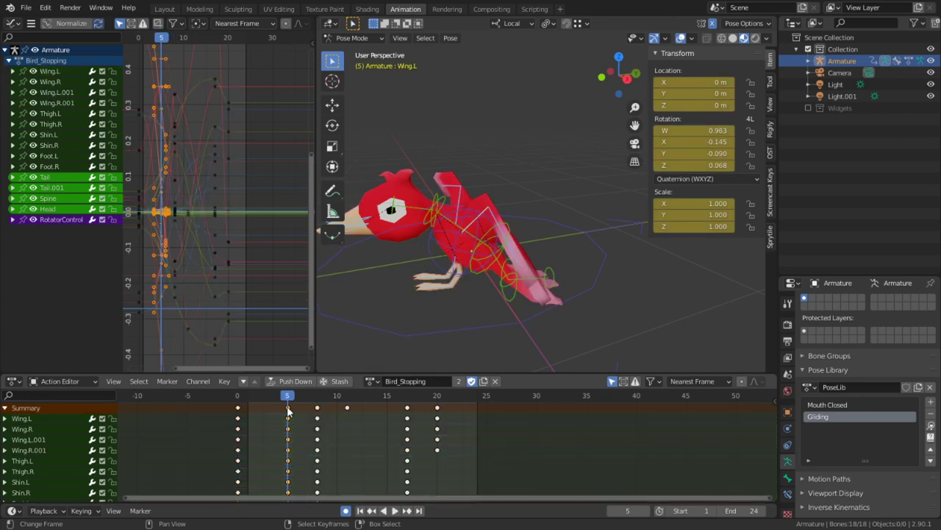
{"action": "key", "text": "shift+d"}
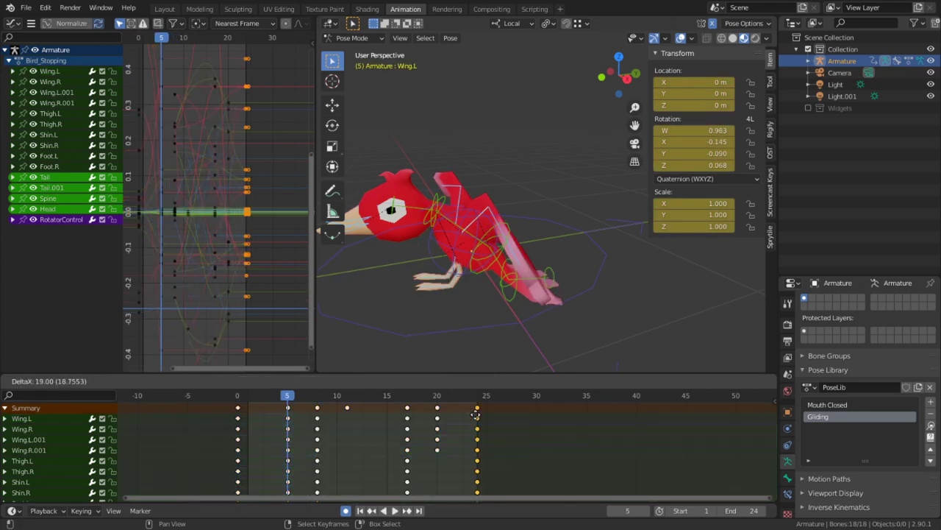
{"action": "left_click", "coordinate": [475, 411]}
Scrub to frame 24 and rotate the Wing.L bone about its local Y axis to twist the wings
{"action": "key", "text": "space"}
{"action": "left_click_drag", "start_coordinate": [339, 421], "coordinate": [476, 452]}
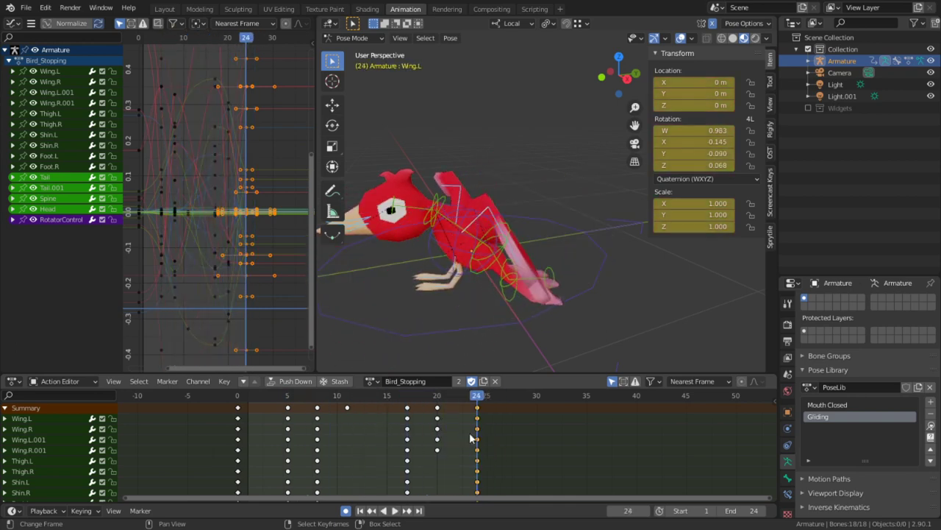
{"action": "middle_click_drag", "start_coordinate": [508, 290], "coordinate": [510, 264]}
{"action": "left_click", "coordinate": [478, 219]}
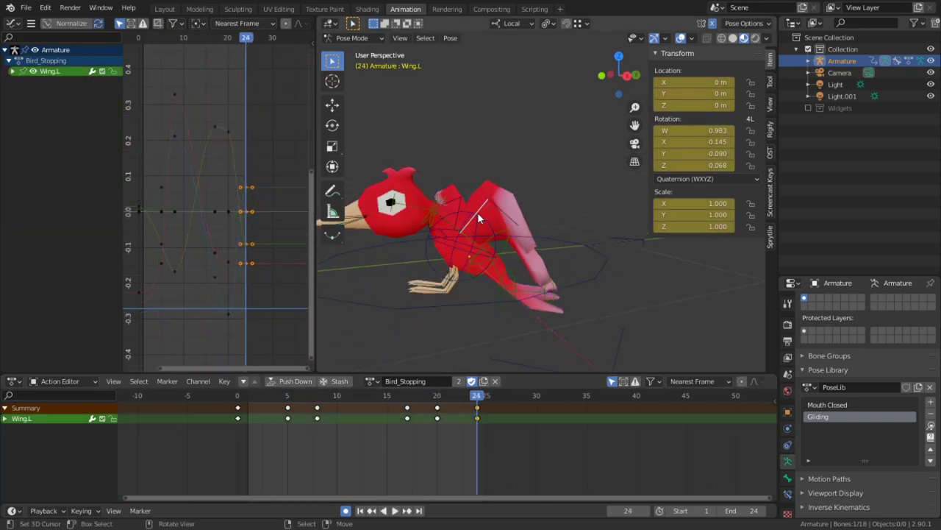
{"action": "key", "text": "r"}
{"action": "key", "text": "y"}
{"action": "key", "text": "y"}
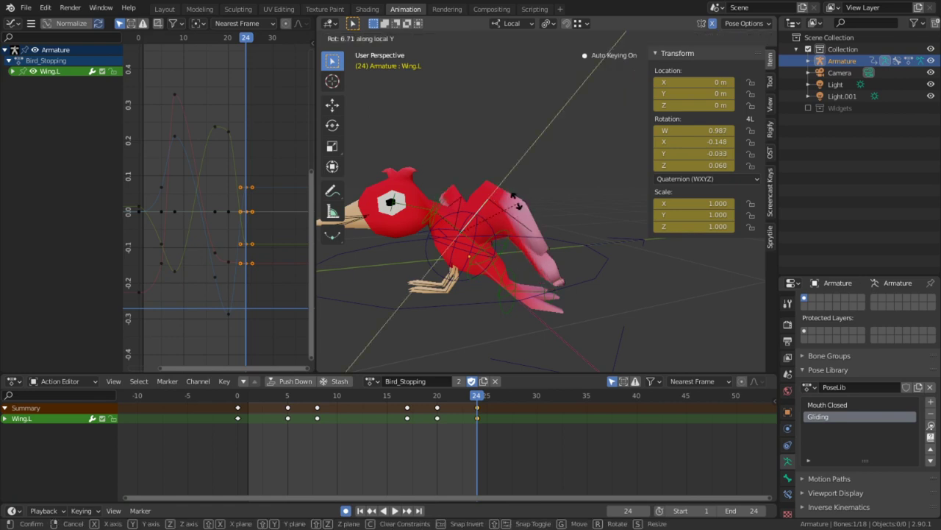
{"action": "left_click", "coordinate": [535, 250]}
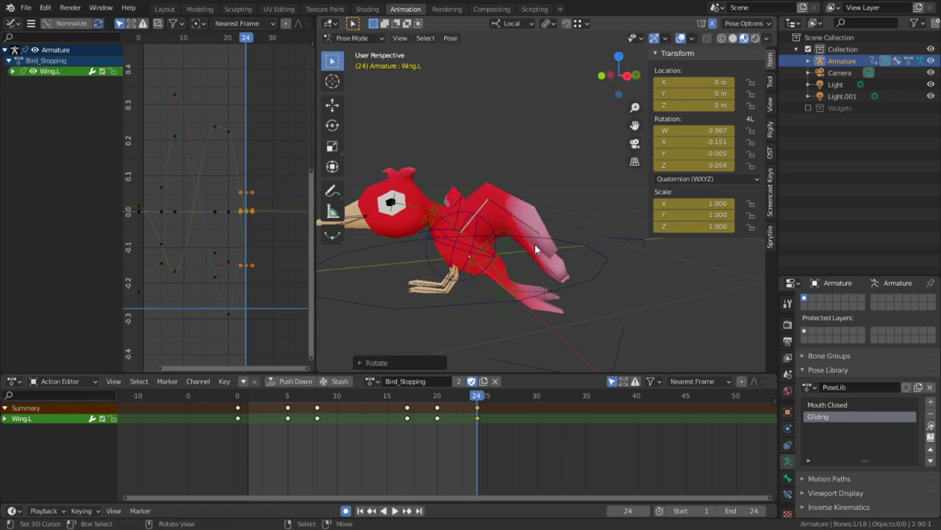
Duplicate the frame 8 keyframes of all bones to frame 27 and play back the action
{"action": "key", "text": "a"}
{"action": "left_click", "coordinate": [319, 409]}
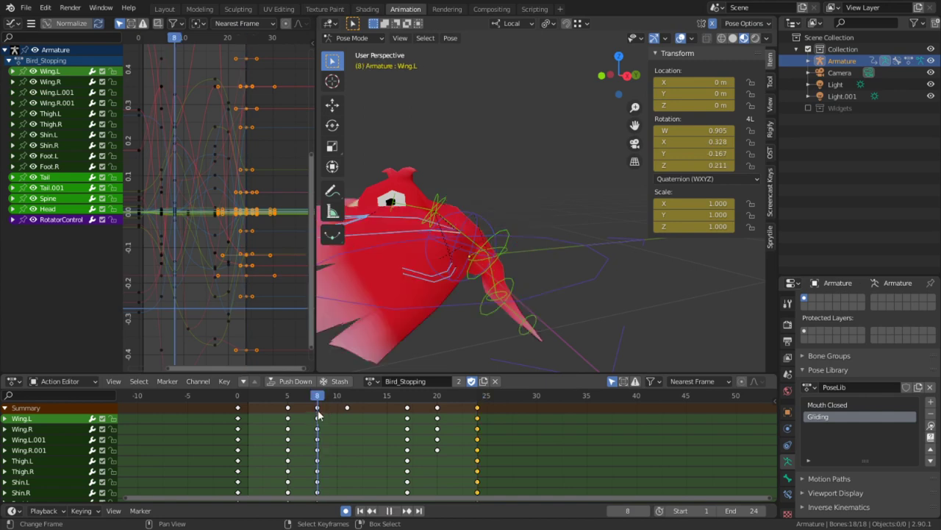
{"action": "left_click", "coordinate": [317, 407]}
{"action": "key", "text": "shift+d"}
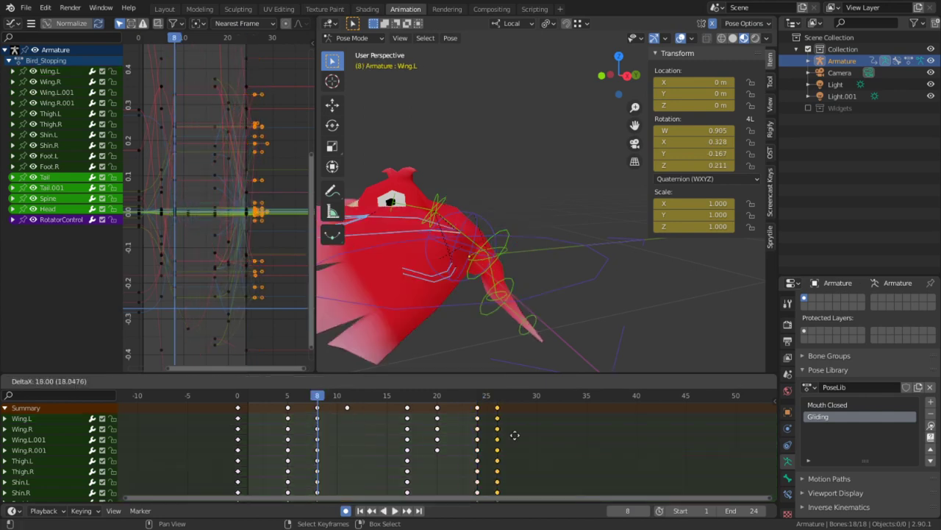
{"action": "left_click", "coordinate": [503, 435]}
{"action": "key", "text": "space"}
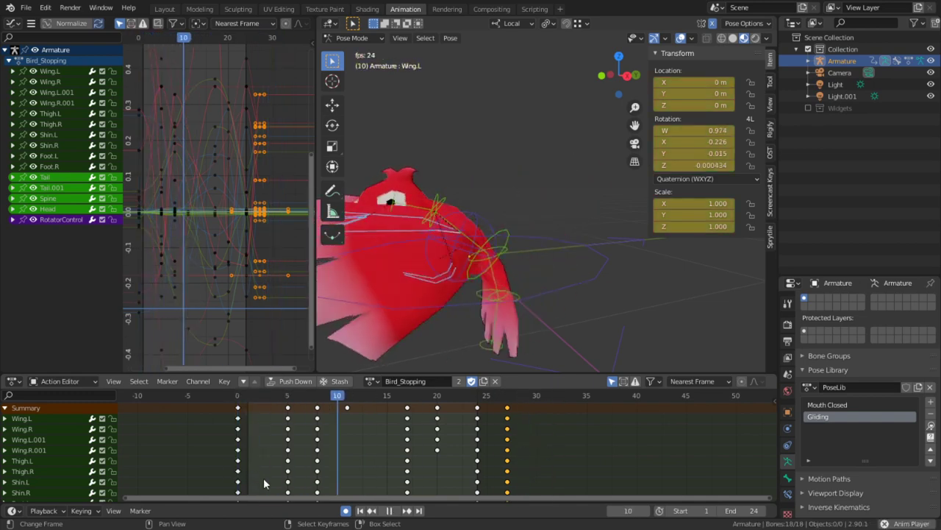
{"action": "key", "text": "space"}
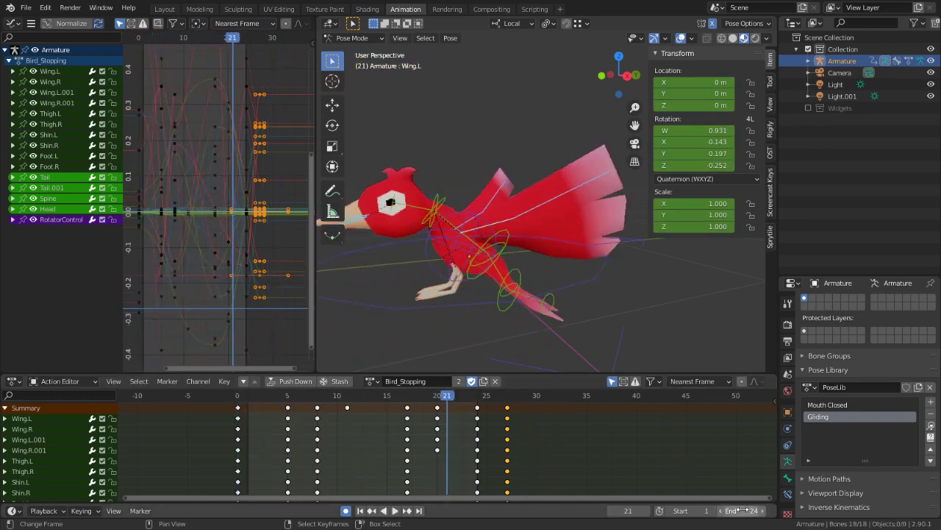
Set the scene's end frame to 65 and play back the action, scrubbing to frame 8 to check the pose
{"action": "left_click_drag", "start_coordinate": [743, 510], "coordinate": [764, 510]}
{"action": "key", "text": "space"}
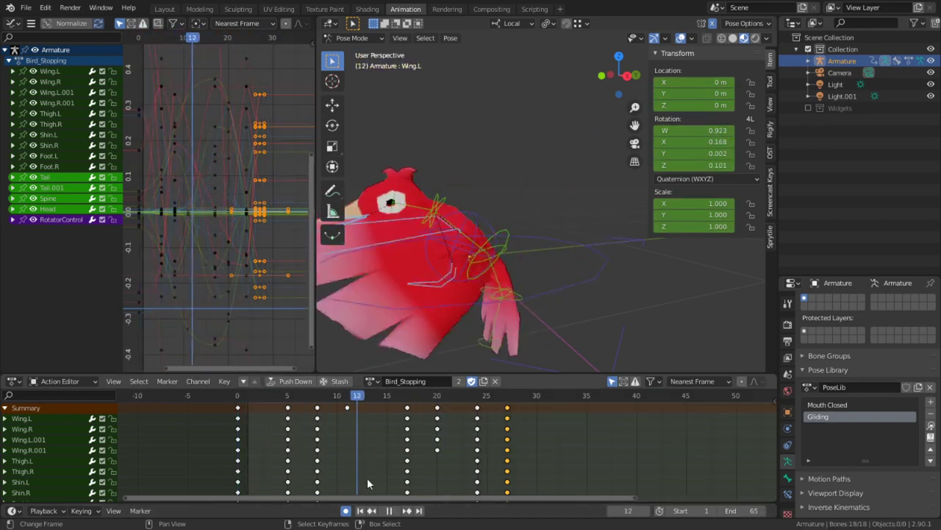
{"action": "left_click_drag", "start_coordinate": [549, 480], "coordinate": [320, 450]}
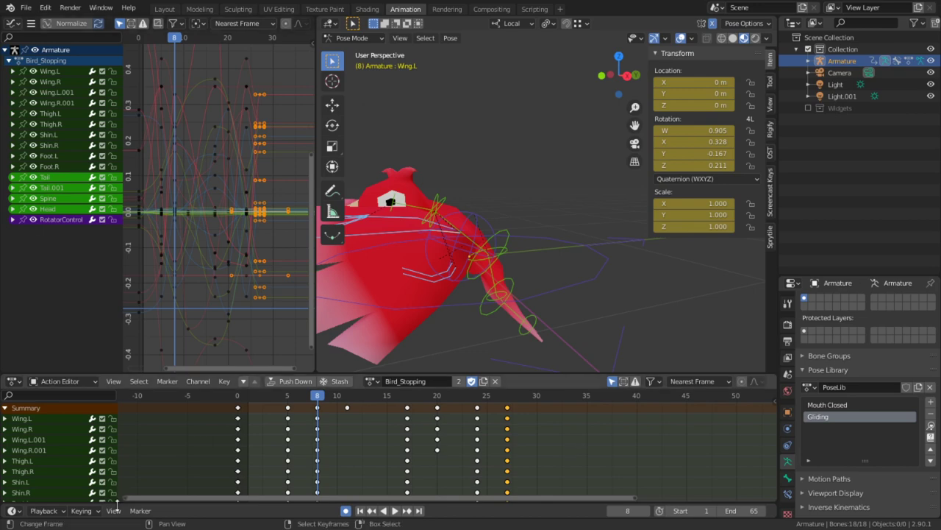
{"action": "key", "text": "space"}
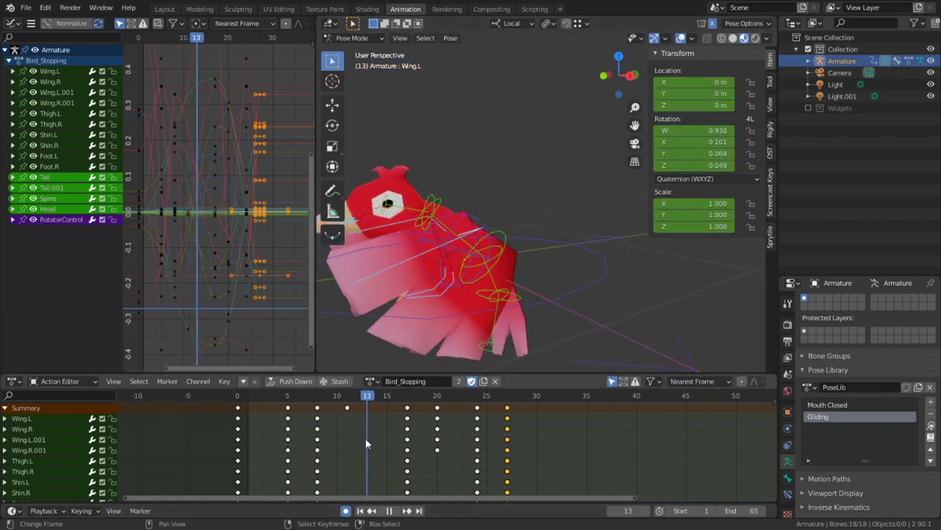
{"action": "key", "text": "space"}
Move all bones' keyframes from frame 17 onward three frames earlier to start at frame 14, and play back the action
{"action": "key", "text": "c"}
{"action": "left_click_drag", "start_coordinate": [399, 419], "coordinate": [534, 418]}
{"action": "right_click", "coordinate": [536, 417]}
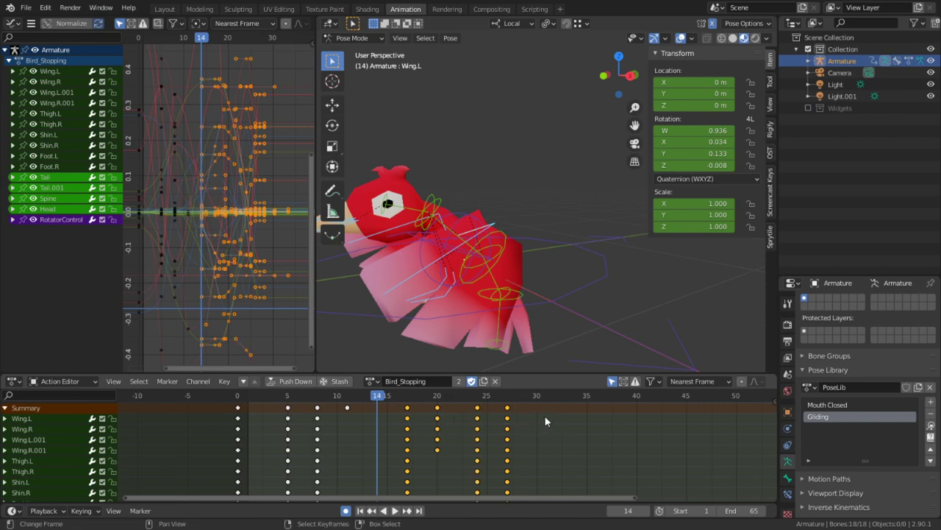
{"action": "key", "text": "g"}
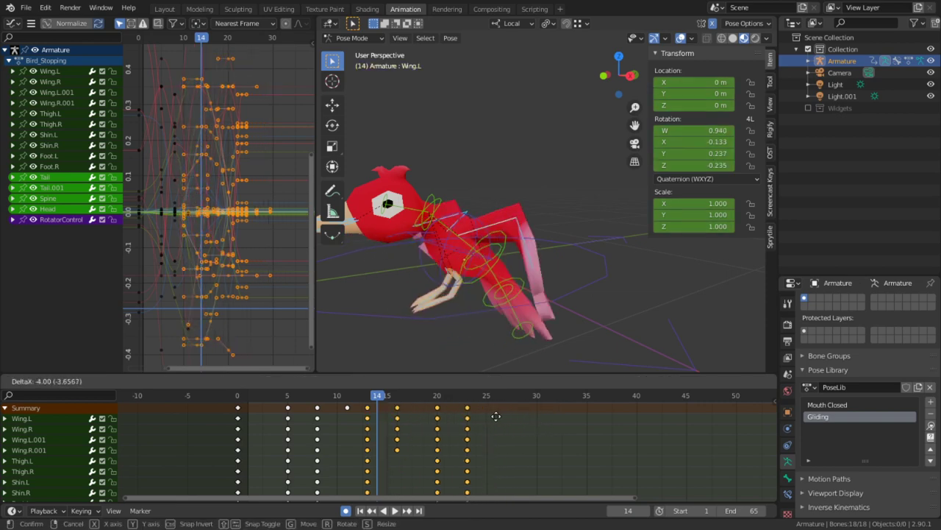
{"action": "left_click", "coordinate": [507, 417]}
{"action": "key", "text": "space"}
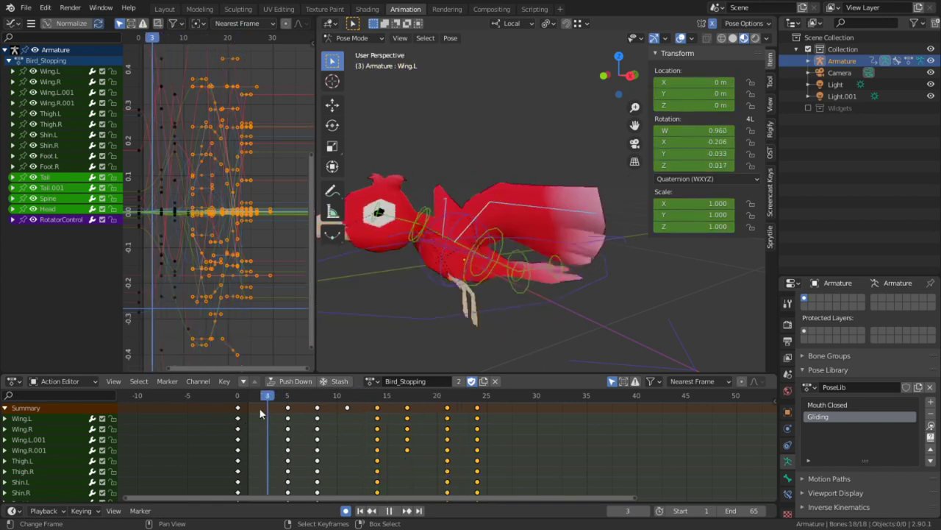
Try duplicating the keyframes from frames 11 through 24 to start at frame 24, and play back the result
{"action": "mouse_move", "coordinate": [259, 408]}
{"action": "left_mouse_down"}
{"action": "mouse_move", "coordinate": [447, 427]}
{"action": "mouse_move", "coordinate": [316, 418]}
{"action": "mouse_move", "coordinate": [475, 418]}
{"action": "mouse_move", "coordinate": [318, 409]}
{"action": "mouse_move", "coordinate": [343, 407]}
{"action": "left_mouse_up"}
{"action": "key", "text": "c"}
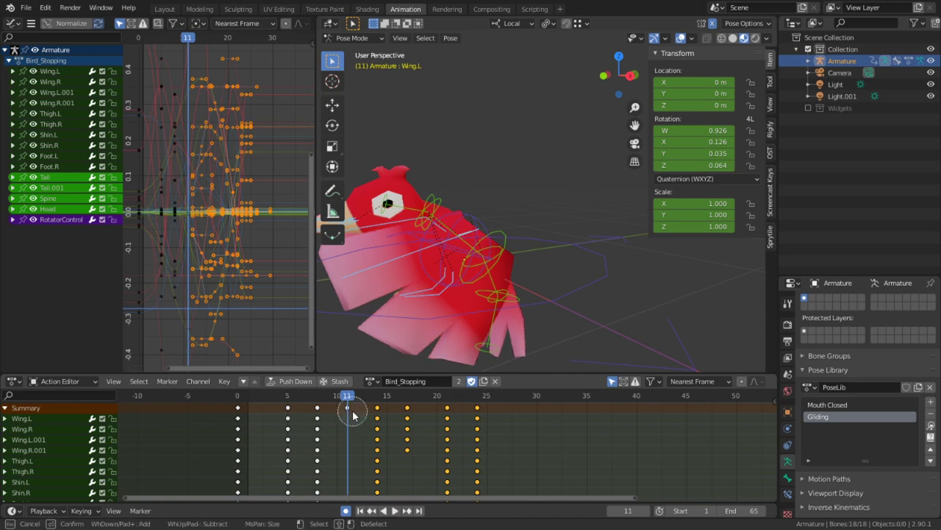
{"action": "left_click", "coordinate": [353, 414]}
{"action": "key", "text": "Escape"}
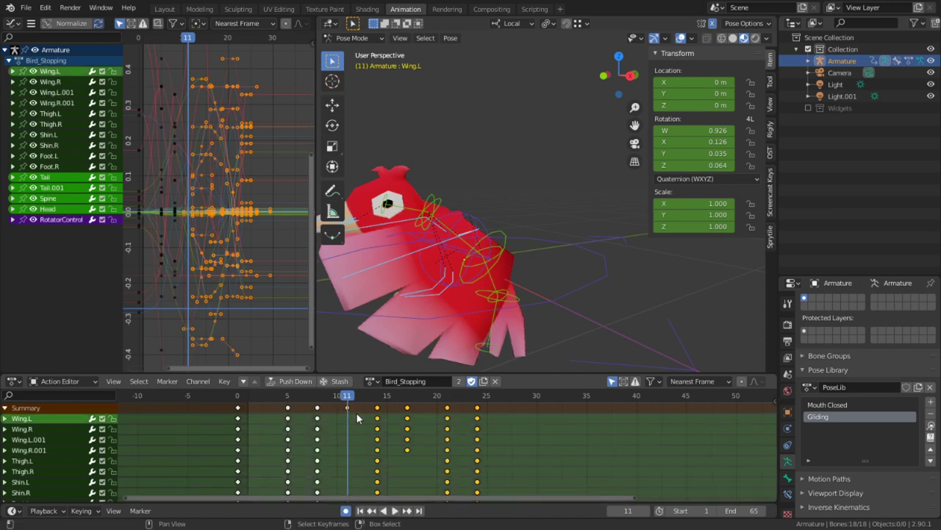
{"action": "key", "text": "shift+d"}
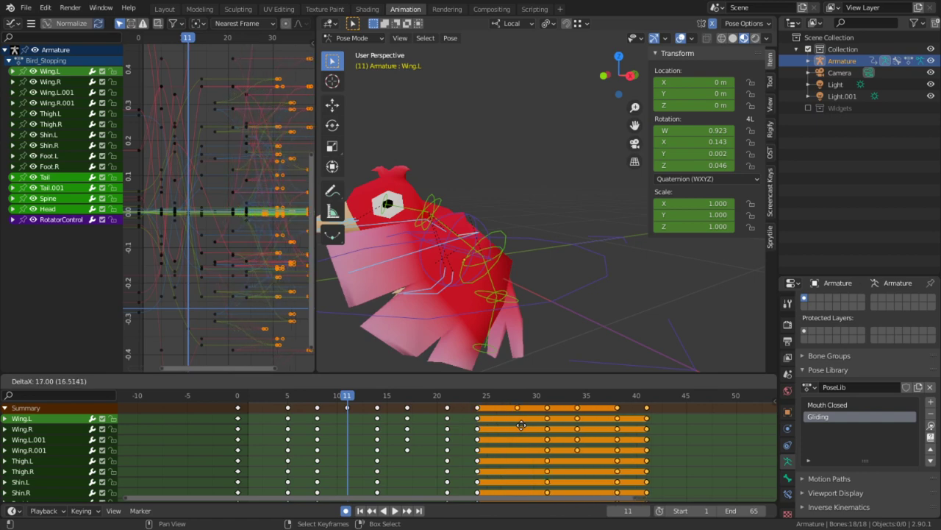
{"action": "left_click", "coordinate": [486, 427]}
{"action": "left_click_drag", "start_coordinate": [484, 428], "coordinate": [633, 425]}
{"action": "key", "text": "space"}
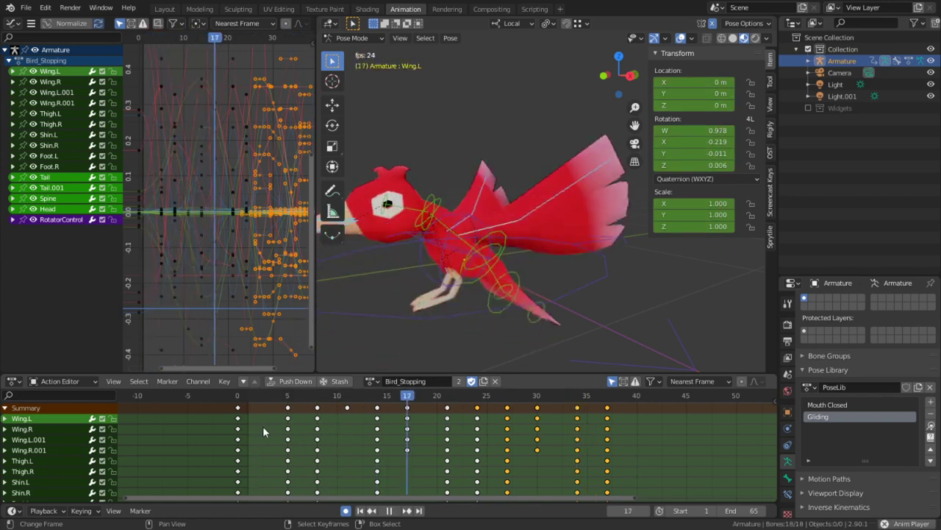
{"action": "key", "text": "space"}
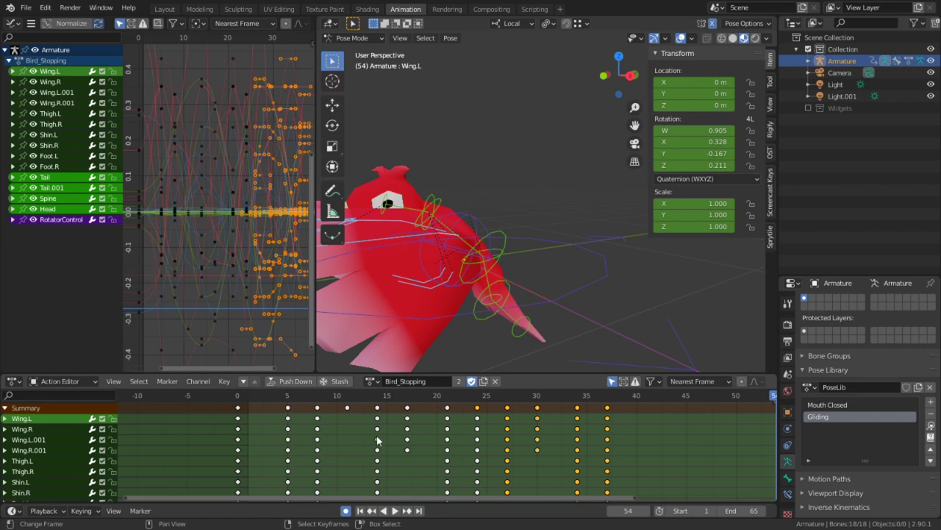
Play back the action and scrub to frame 8 to check the flap timing
{"action": "key", "text": "space"}
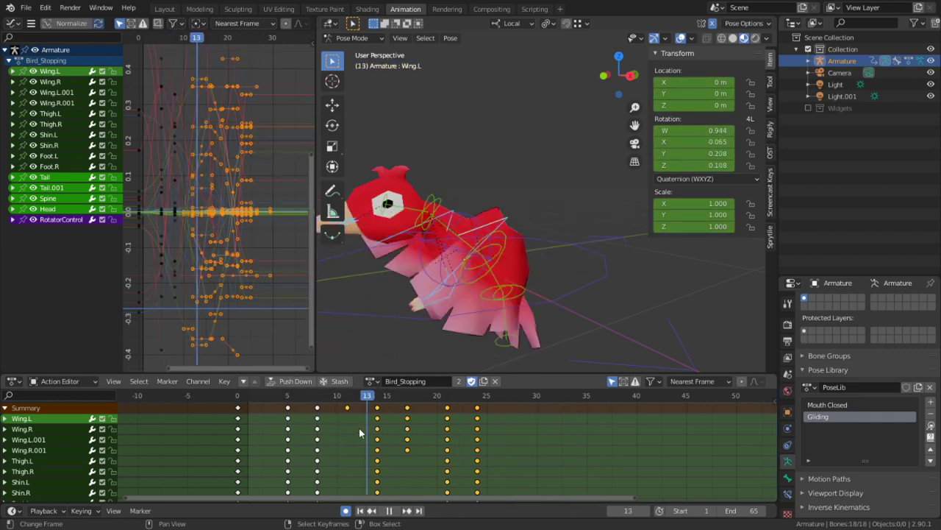
{"action": "mouse_move", "coordinate": [359, 427]}
{"action": "left_mouse_down"}
{"action": "mouse_move", "coordinate": [272, 419]}
{"action": "mouse_move", "coordinate": [316, 419]}
{"action": "left_mouse_up"}
{"action": "key", "text": "c"}
{"action": "right_click", "coordinate": [540, 425]}
{"action": "key", "text": "space"}
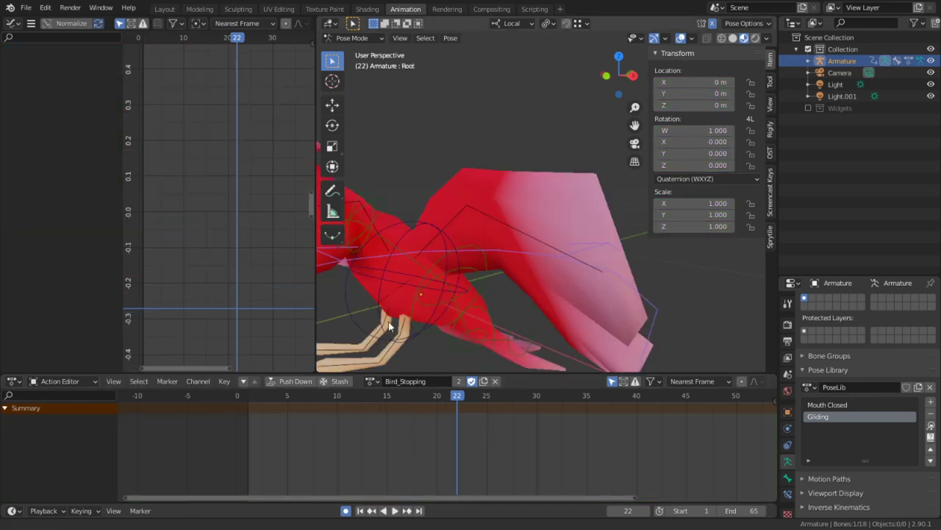
Delete the repeated keyframes at frames 21 and 24 of both legs' thigh, shin and foot bones and hide those bones
{"action": "middle_click_drag", "start_coordinate": [388, 321], "coordinate": [361, 279]}
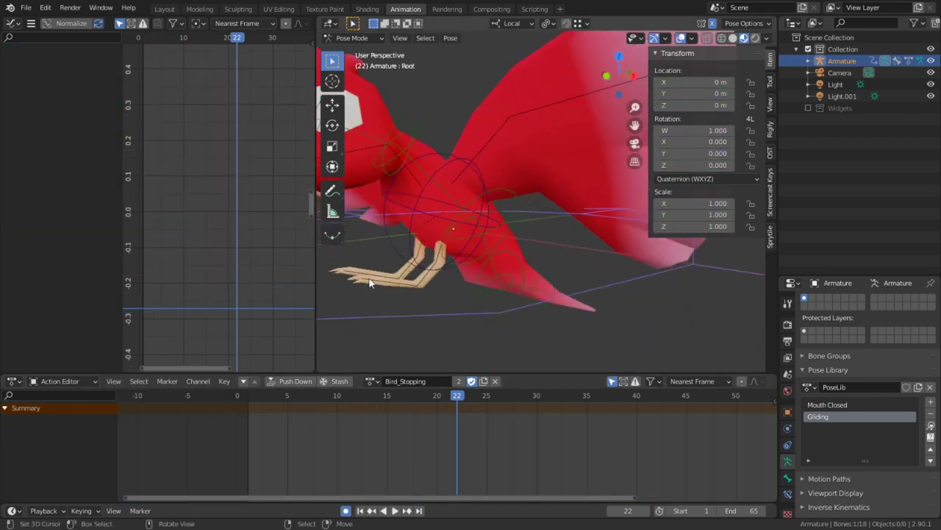
{"action": "right_click", "coordinate": [383, 279]}
{"action": "right_click", "coordinate": [381, 281], "text": "shift"}
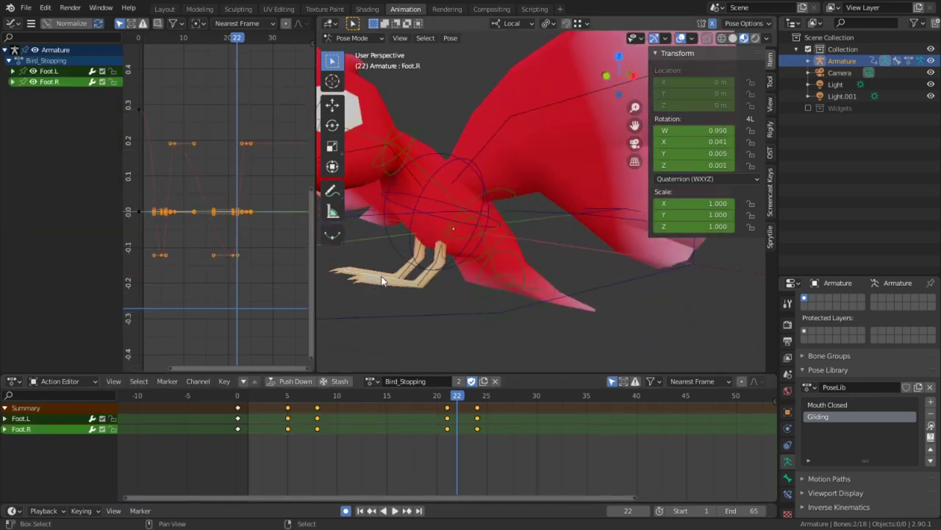
{"action": "right_click", "coordinate": [437, 253], "text": "shift"}
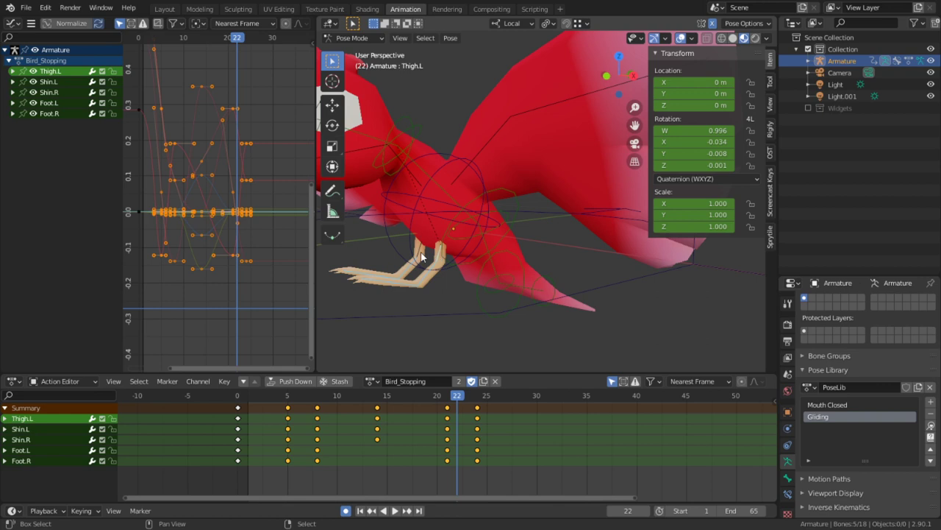
{"action": "right_click", "coordinate": [421, 255], "text": "shift"}
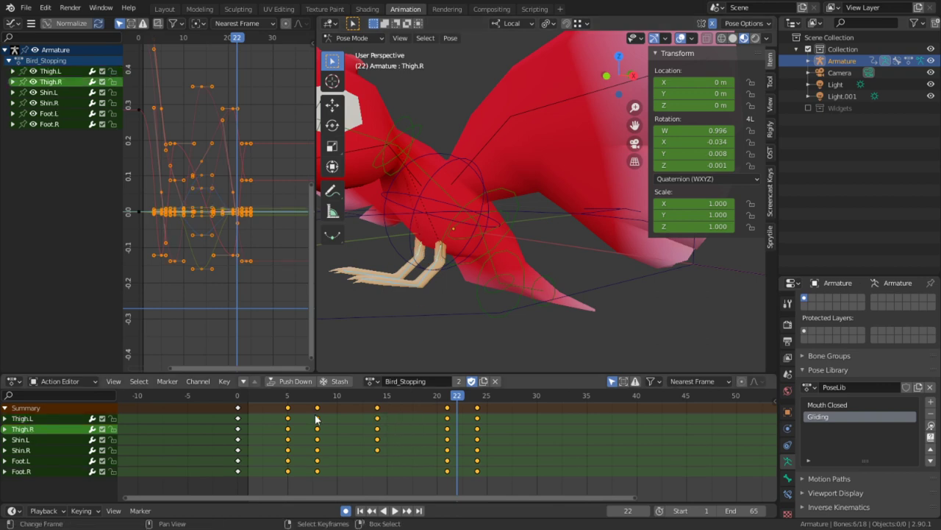
{"action": "left_click_drag", "start_coordinate": [316, 420], "coordinate": [421, 435]}
{"action": "key", "text": "Delete"}
{"action": "key", "text": "alt+a"}
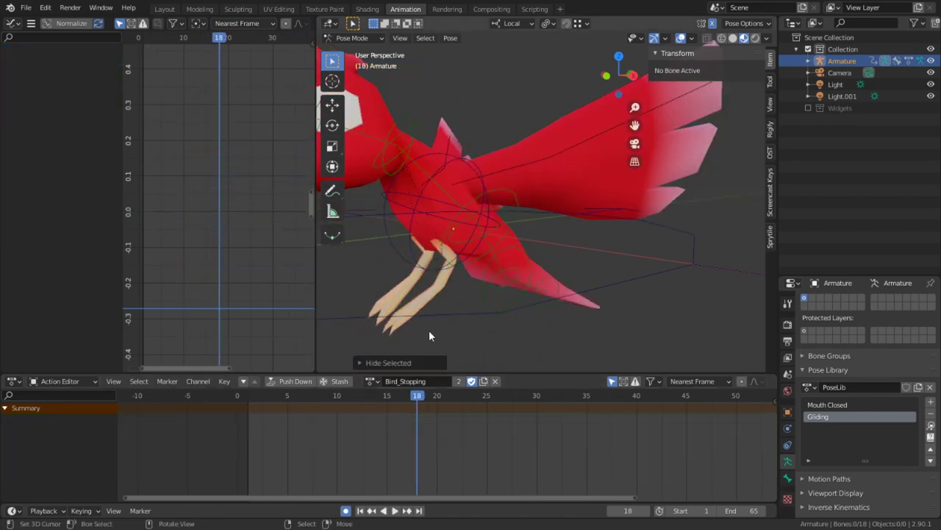
Select all remaining bones and review the flap by scrubbing between frames 7 and 13 and playing it back
{"action": "key", "text": "a"}
{"action": "mouse_move", "coordinate": [418, 447]}
{"action": "left_mouse_down"}
{"action": "mouse_move", "coordinate": [298, 445]}
{"action": "mouse_move", "coordinate": [307, 444]}
{"action": "left_mouse_up"}
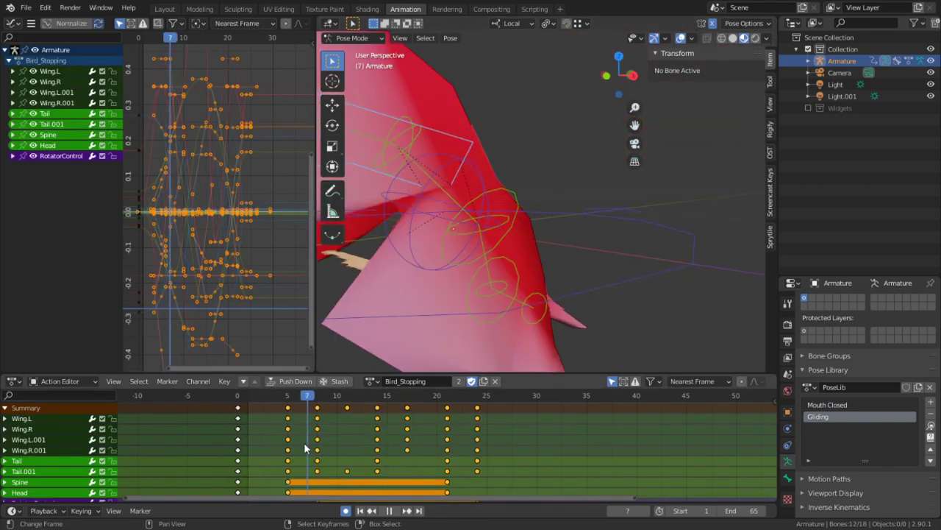
{"action": "key", "text": "alt+a"}
{"action": "key", "text": "c"}
{"action": "left_click", "coordinate": [408, 444]}
{"action": "mouse_move", "coordinate": [458, 449]}
{"action": "left_mouse_down"}
{"action": "mouse_move", "coordinate": [366, 400]}
{"action": "mouse_move", "coordinate": [294, 403]}
{"action": "mouse_move", "coordinate": [489, 419]}
{"action": "mouse_move", "coordinate": [364, 421]}
{"action": "left_mouse_up"}
{"action": "key", "text": "Escape"}
{"action": "key", "text": "space"}
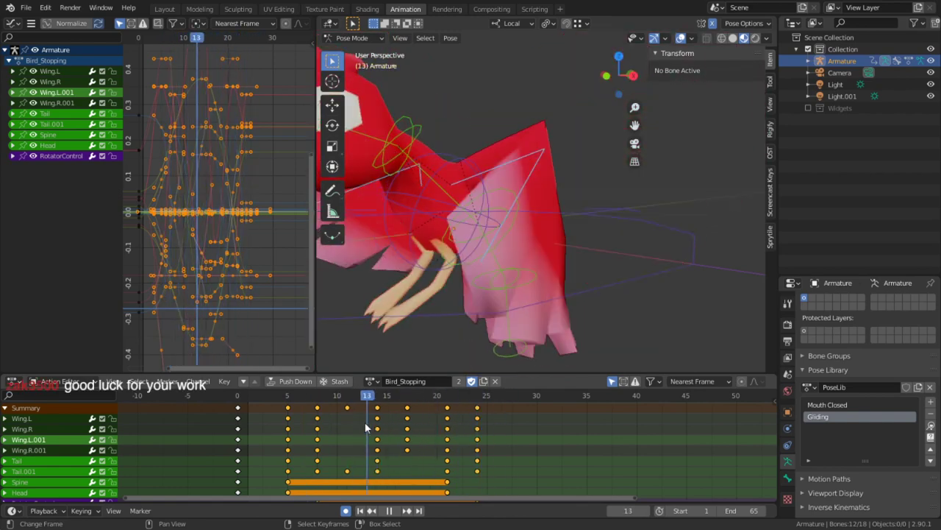
{"action": "key", "text": "space"}
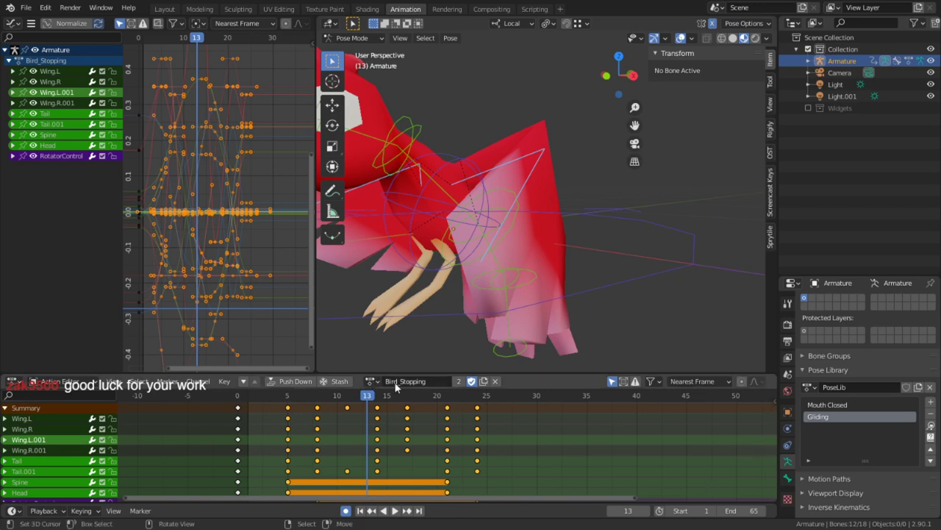
Step through the keyframes from frame 5 to frame 17, add a marker at frame 17 and play back the action
{"action": "key", "text": "shift+ctrl+space"}
{"action": "left_click_drag", "start_coordinate": [276, 446], "coordinate": [286, 444]}
{"action": "scroll", "coordinate": [341, 437], "scroll_direction": "down", "scroll_amount": 8}
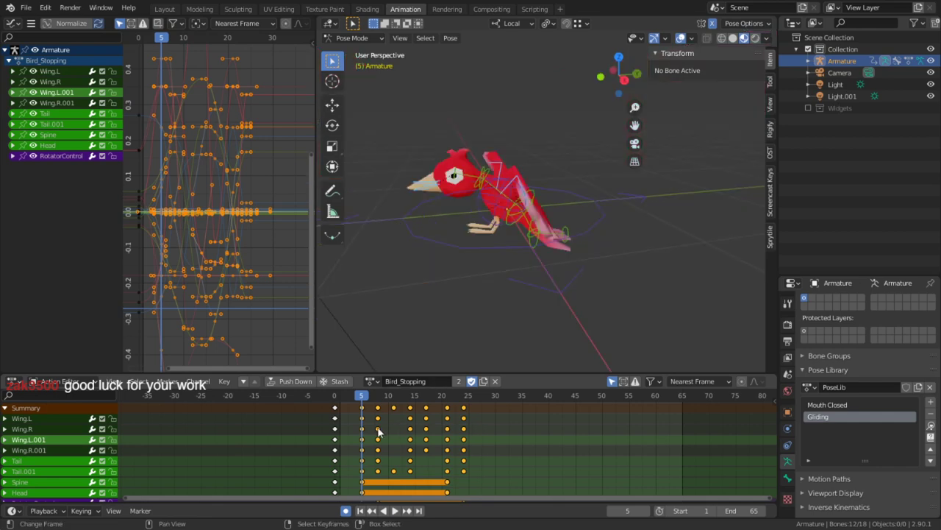
{"action": "key", "text": "Up"}
{"action": "key", "text": "Up"}
{"action": "key", "text": "Up"}
{"action": "key", "text": "Up"}
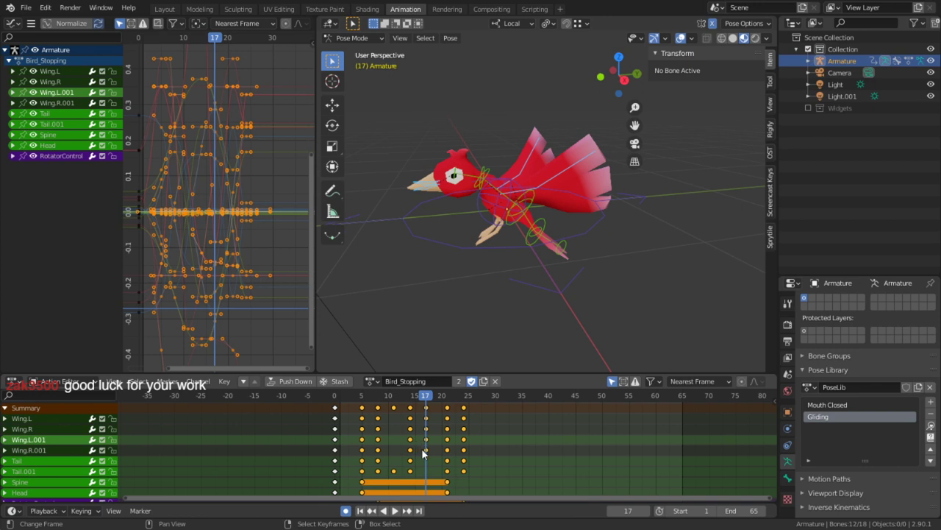
{"action": "key", "text": "m"}
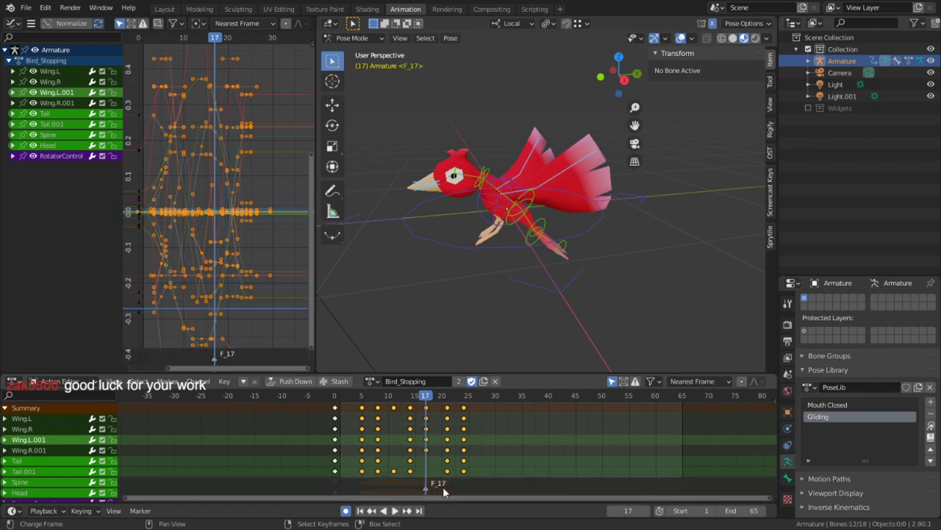
{"action": "key", "text": "space"}
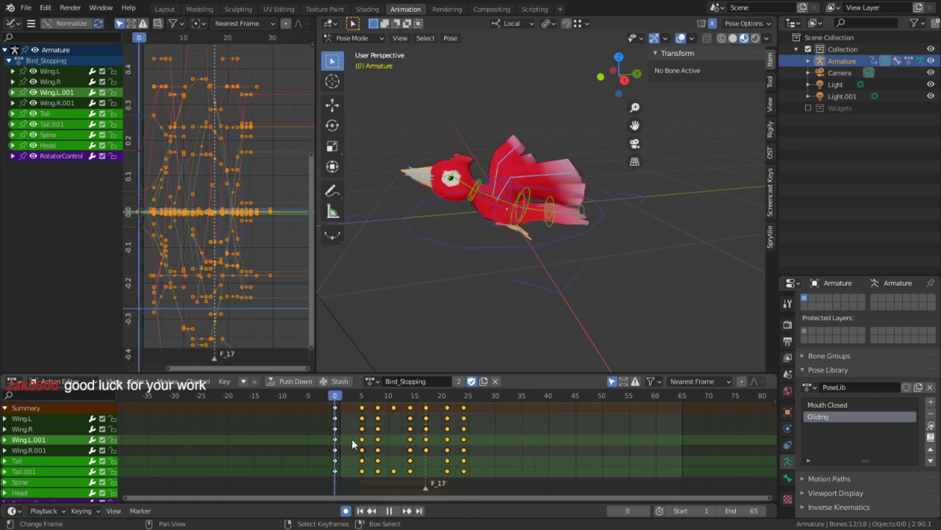
{"action": "key", "text": "space"}
Try deleting the visible bones' keyframes at frames 21 and 24, play back the action and undo the deletion
{"action": "left_click", "coordinate": [463, 428]}
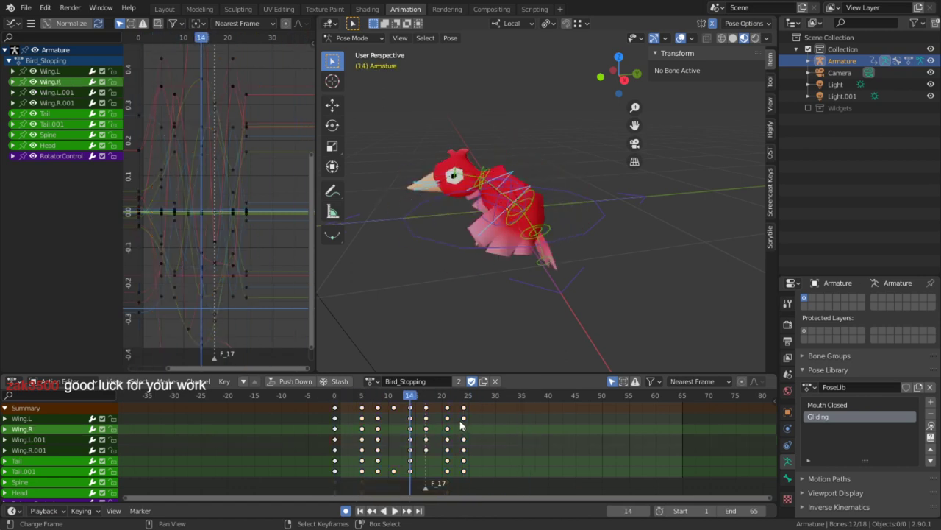
{"action": "key", "text": "c"}
{"action": "left_click", "coordinate": [455, 416]}
{"action": "right_click", "coordinate": [456, 415]}
{"action": "key", "text": "x"}
{"action": "left_click", "coordinate": [457, 415]}
{"action": "key", "text": "space"}
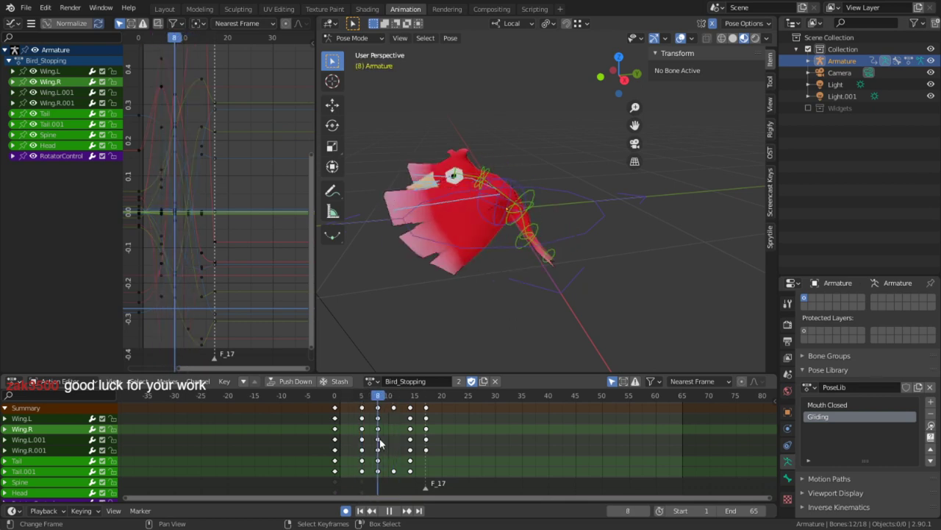
{"action": "key", "text": "space"}
{"action": "key", "text": "ctrl+z"}
Compare the poses at frames 14, 21 and 5, and copy the visible bones' keyframes from frame 5 through frame 17
{"action": "left_click", "coordinate": [413, 443]}
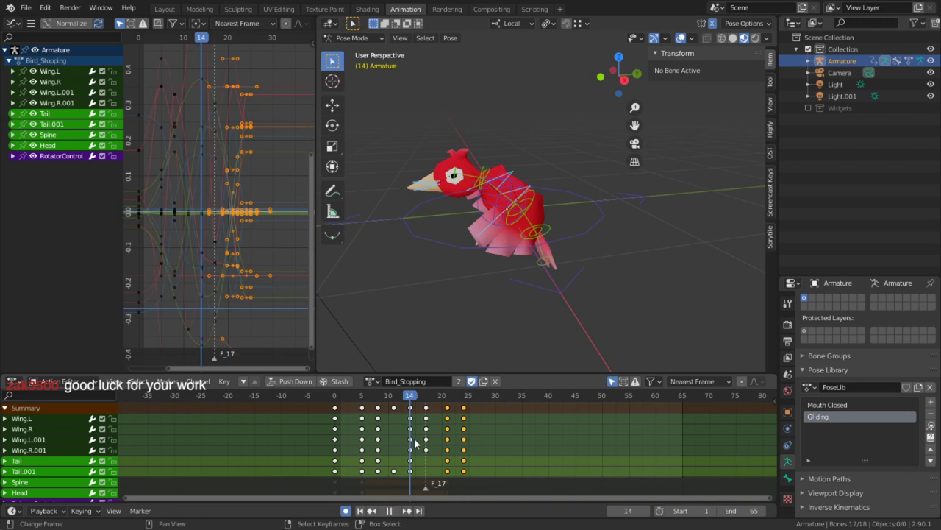
{"action": "left_click_drag", "start_coordinate": [438, 437], "coordinate": [446, 429]}
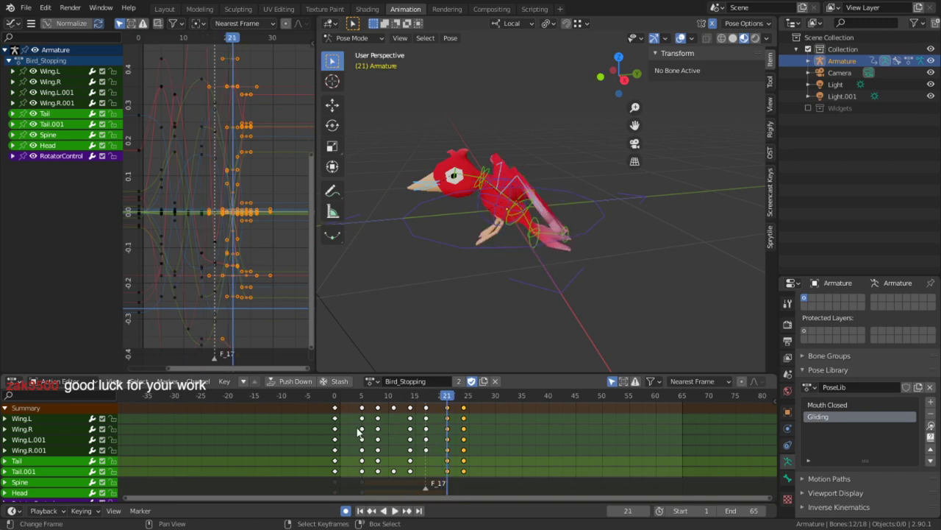
{"action": "left_click", "coordinate": [359, 431]}
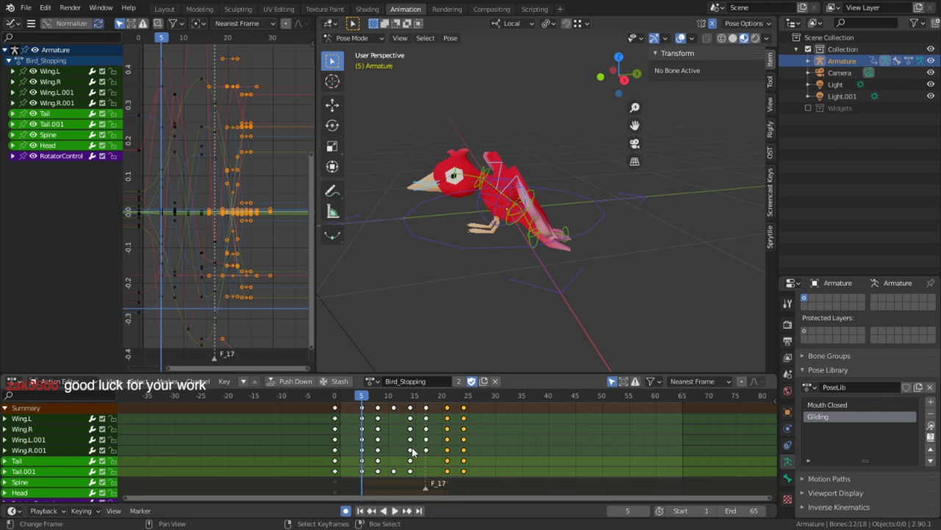
{"action": "left_click", "coordinate": [493, 441]}
{"action": "key", "text": "c"}
{"action": "mouse_move", "coordinate": [373, 446]}
{"action": "left_mouse_down"}
{"action": "mouse_move", "coordinate": [369, 423]}
{"action": "mouse_move", "coordinate": [420, 414]}
{"action": "left_mouse_up"}
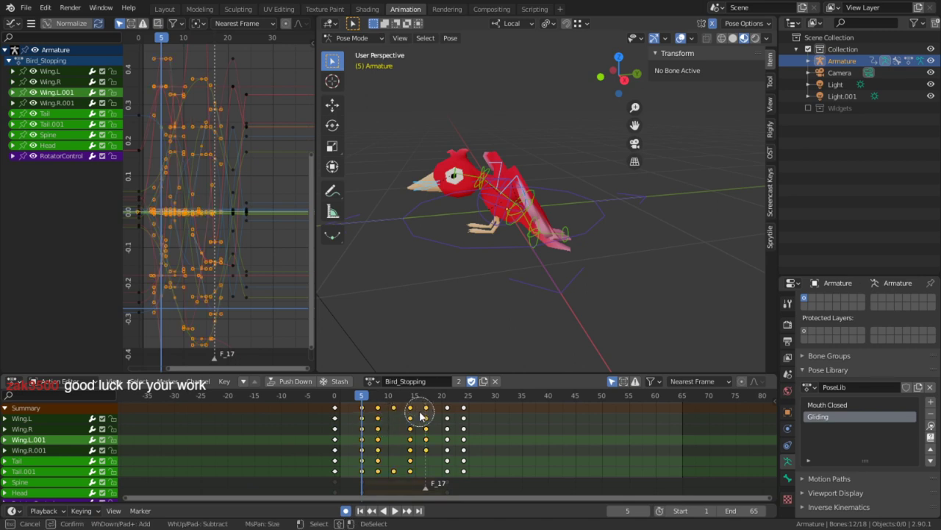
{"action": "right_click", "coordinate": [421, 418]}
{"action": "key", "text": "ctrl+c"}
Try pasting the copied keyframes at frame 0 and undo the paste
{"action": "key", "text": "Down"}
{"action": "key", "text": "ctrl+v"}
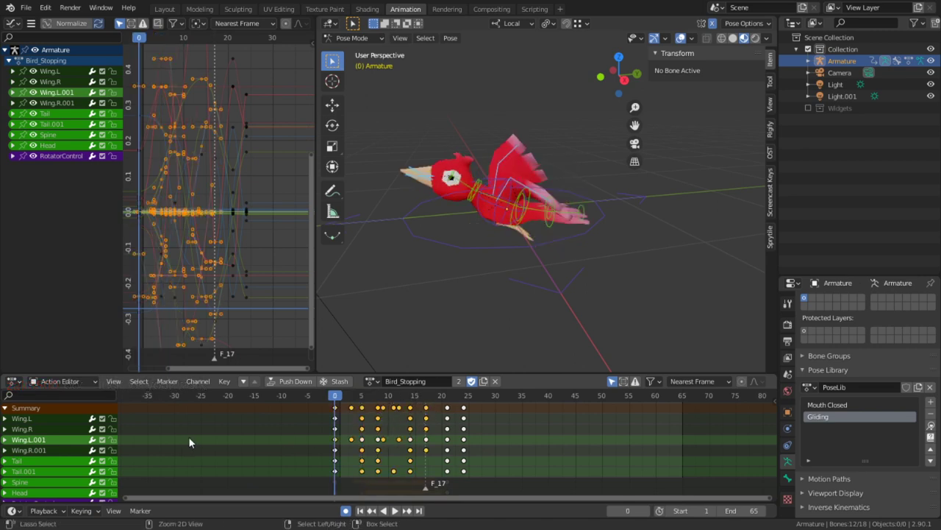
{"action": "key", "text": "ctrl+z"}
{"action": "key", "text": "space"}
{"action": "key", "text": "space"}
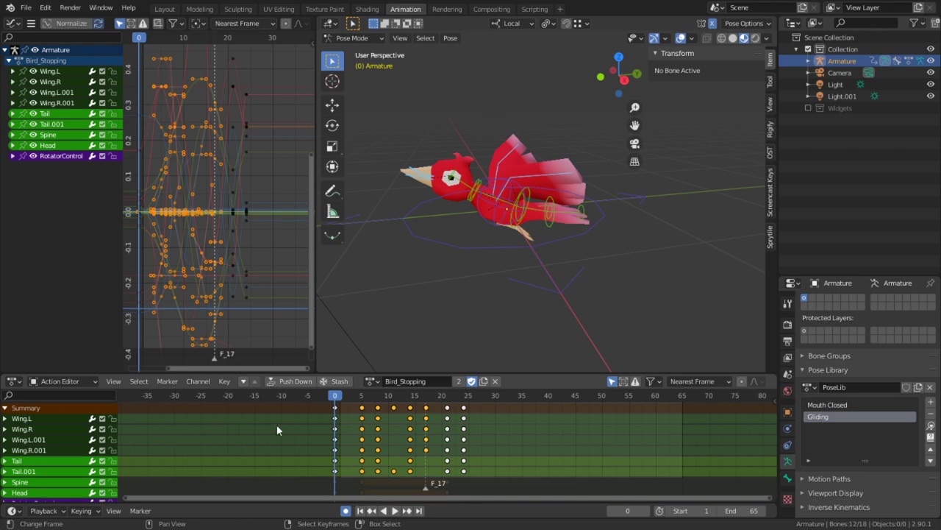
Paste the copied flap keyframes at frame 66 and play back the action
{"action": "left_click_drag", "start_coordinate": [339, 401], "coordinate": [689, 430]}
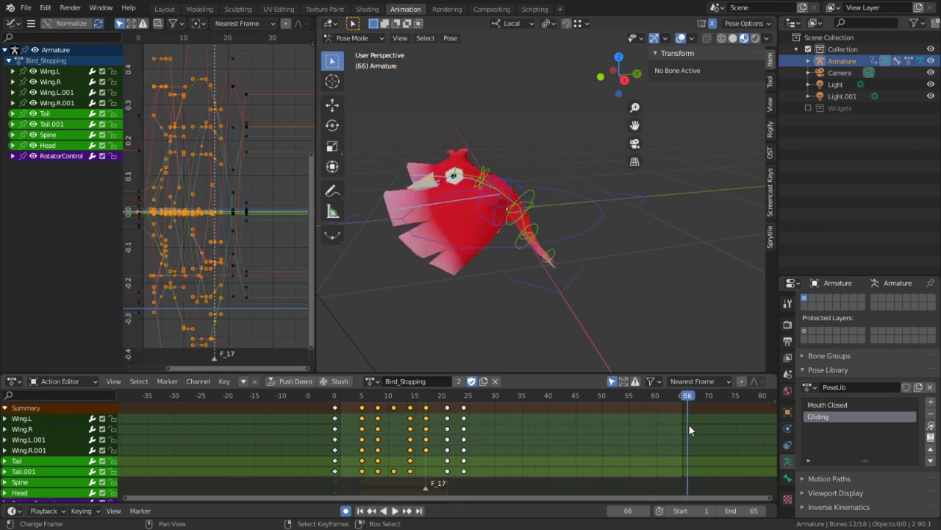
{"action": "key", "text": "ctrl+v"}
{"action": "key", "text": "space"}
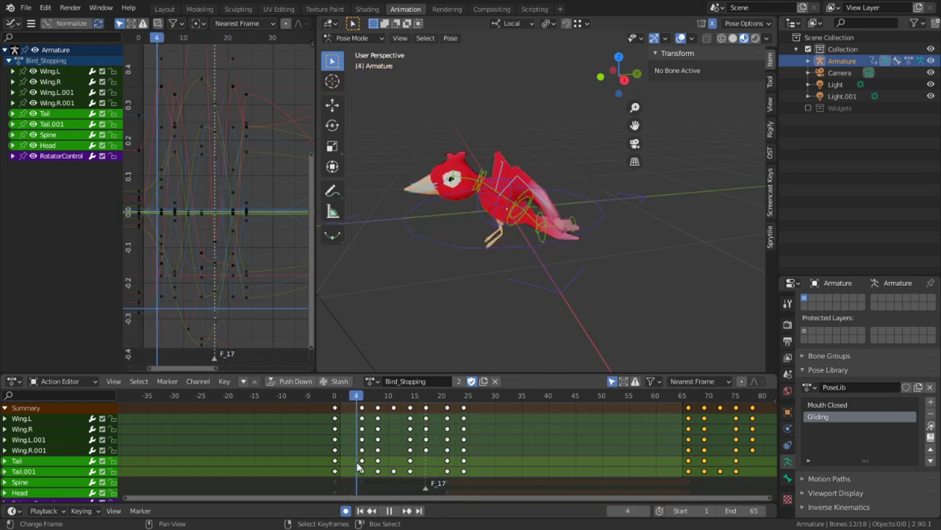
Try compressing the visible bones' keyframes from frame 5 through frame 24 to about half their length around frame 5
{"action": "key", "text": "space"}
{"action": "key", "text": "c"}
{"action": "left_click_drag", "start_coordinate": [363, 419], "coordinate": [495, 413]}
{"action": "key", "text": "Escape"}
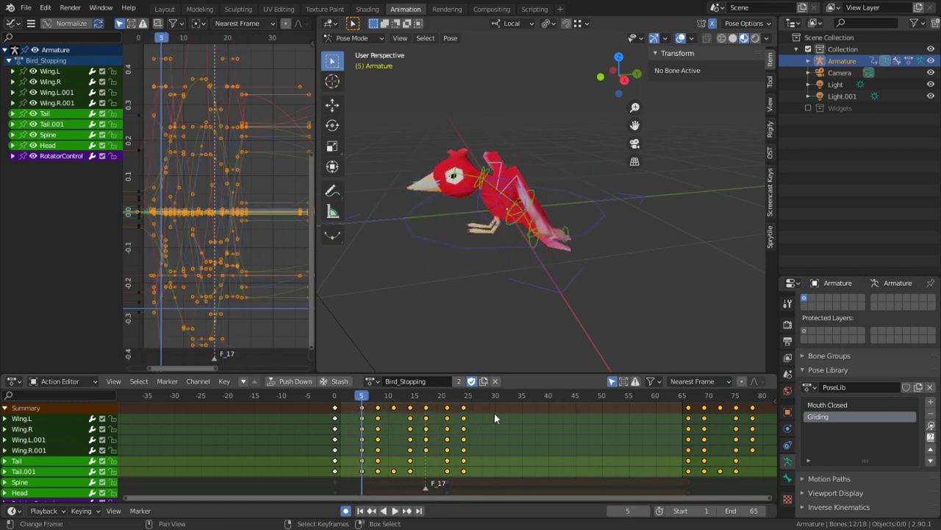
{"action": "key", "text": "s"}
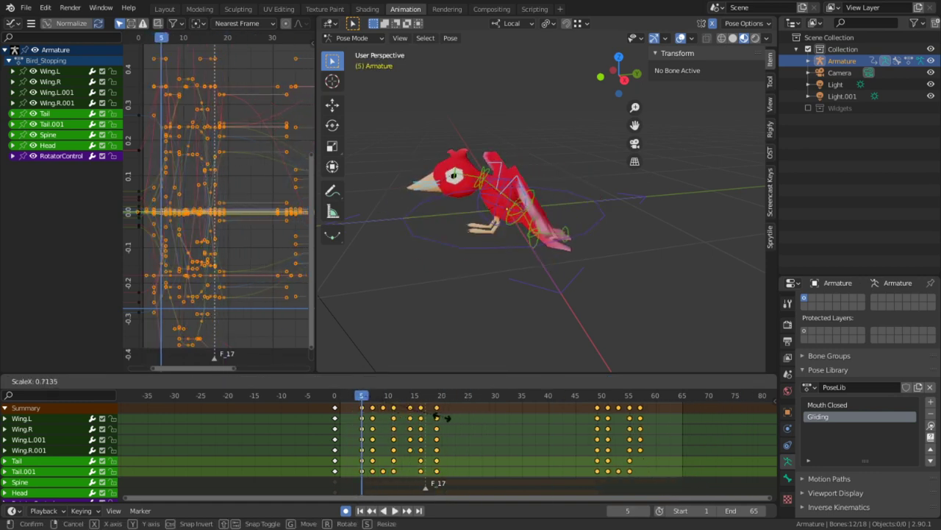
{"action": "left_click", "coordinate": [572, 432]}
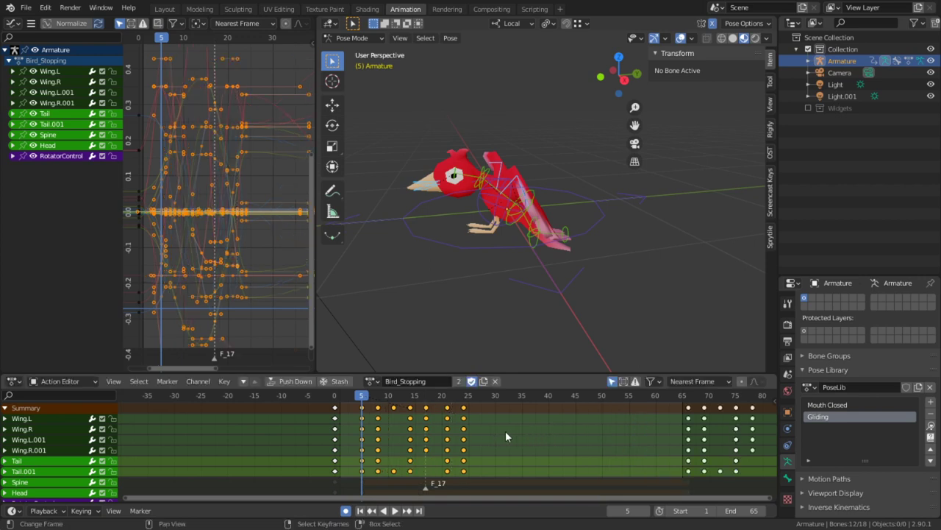
{"action": "key", "text": "s"}
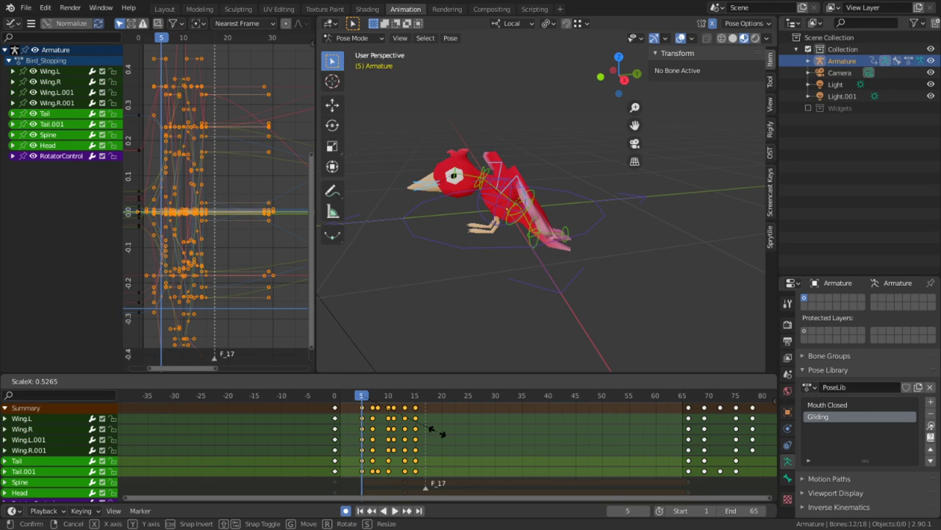
{"action": "left_click", "coordinate": [436, 433]}
Play back the compressed flap from the start and undo the keyframe scaling
{"action": "key", "text": "space"}
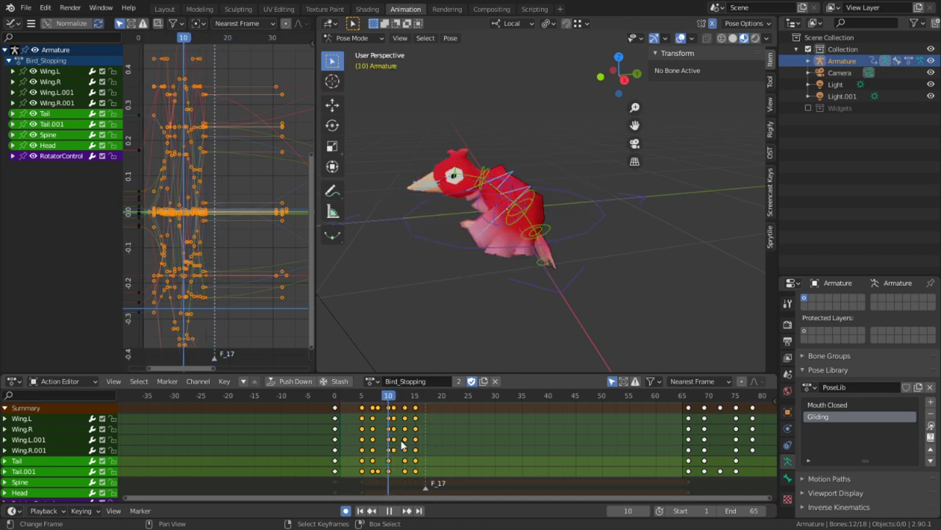
{"action": "key", "text": "space"}
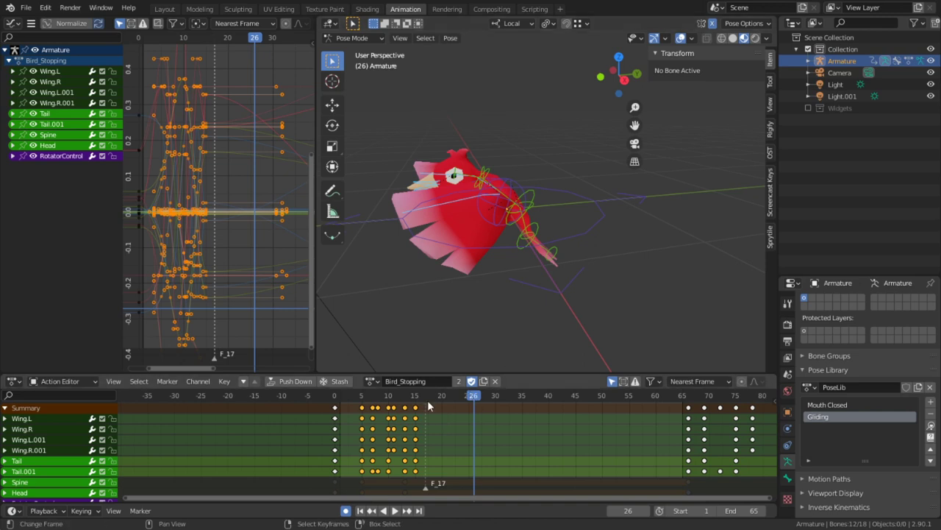
{"action": "left_click_drag", "start_coordinate": [442, 416], "coordinate": [300, 417]}
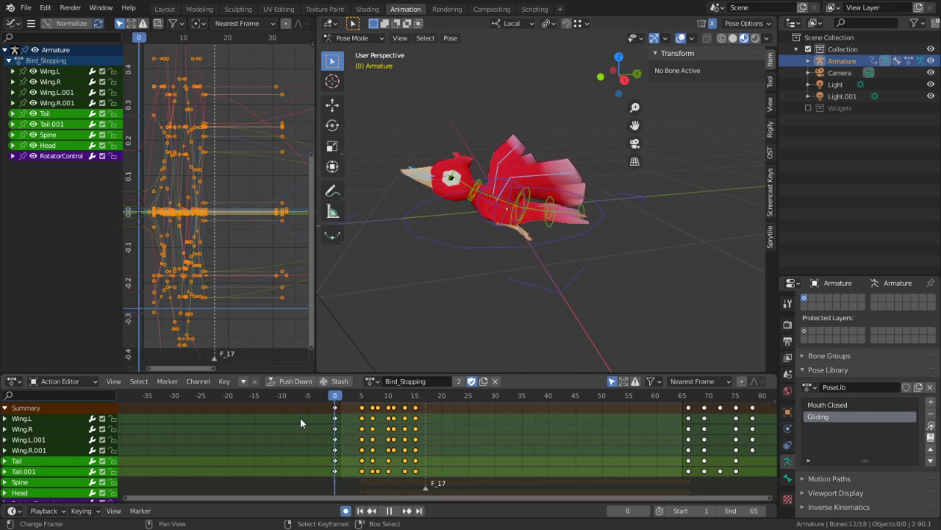
{"action": "key", "text": "space"}
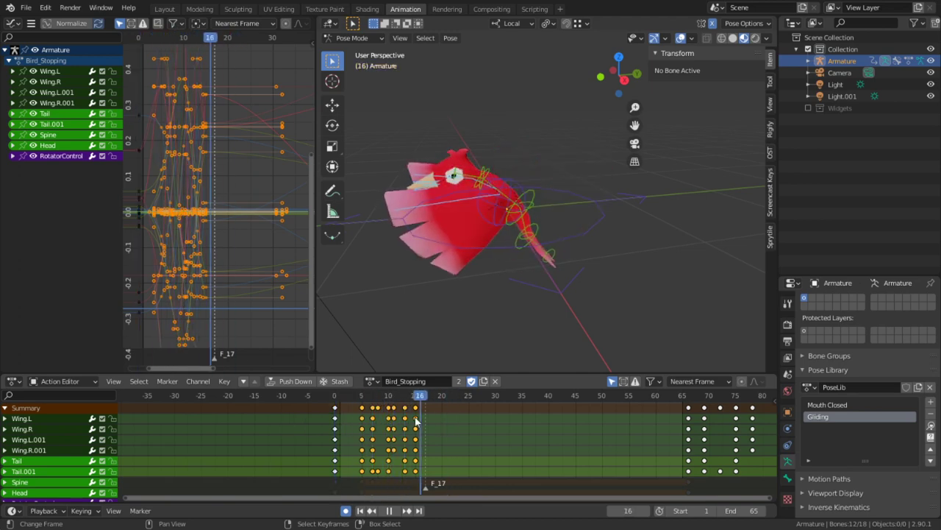
{"action": "key", "text": "space"}
{"action": "left_click_drag", "start_coordinate": [361, 421], "coordinate": [358, 420]}
{"action": "key", "text": "ctrl+z"}
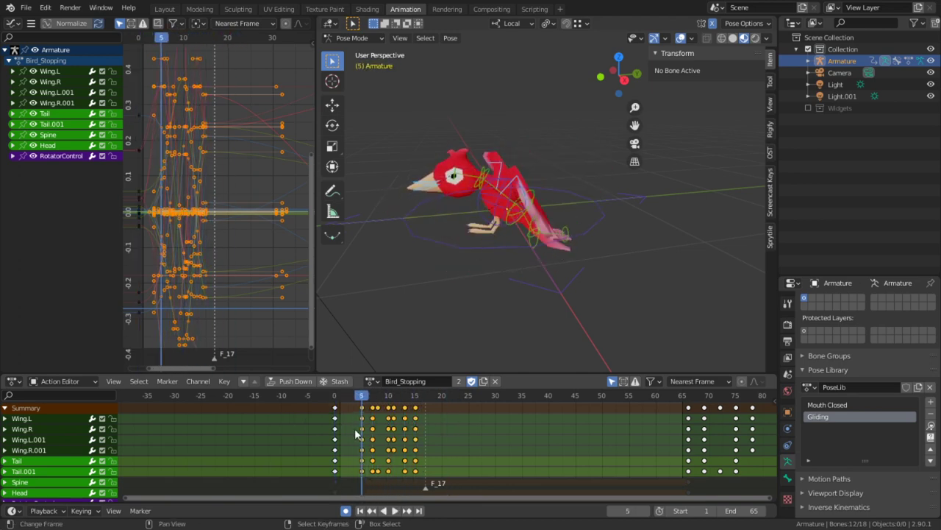
{"action": "key", "text": "ctrl+z"}
Try copying the visible bones' keyframes from frame 11 through frame 24, paste them at frame 24 and undo the paste
{"action": "key", "text": "space"}
{"action": "left_click_drag", "start_coordinate": [415, 446], "coordinate": [386, 447]}
{"action": "right_click", "coordinate": [390, 442]}
{"action": "key", "text": "c"}
{"action": "left_click_drag", "start_coordinate": [402, 410], "coordinate": [468, 415]}
{"action": "right_click", "coordinate": [466, 416]}
{"action": "left_click", "coordinate": [464, 419]}
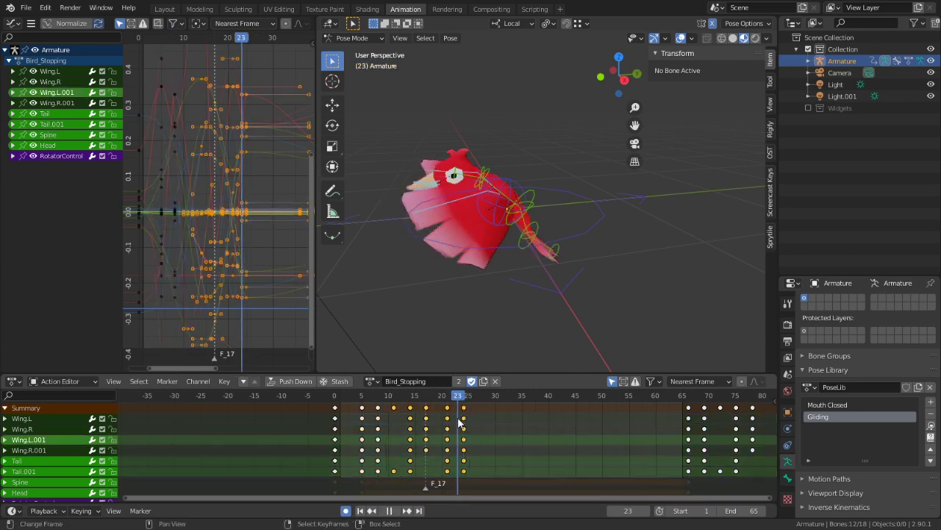
{"action": "key", "text": "ctrl+v"}
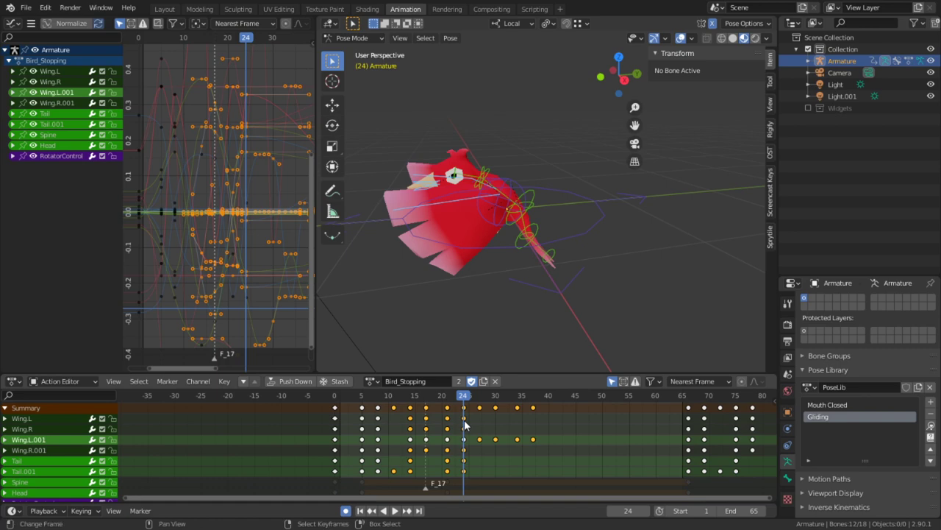
{"action": "left_click_drag", "start_coordinate": [464, 422], "coordinate": [399, 426]}
{"action": "key", "text": "ctrl+z"}
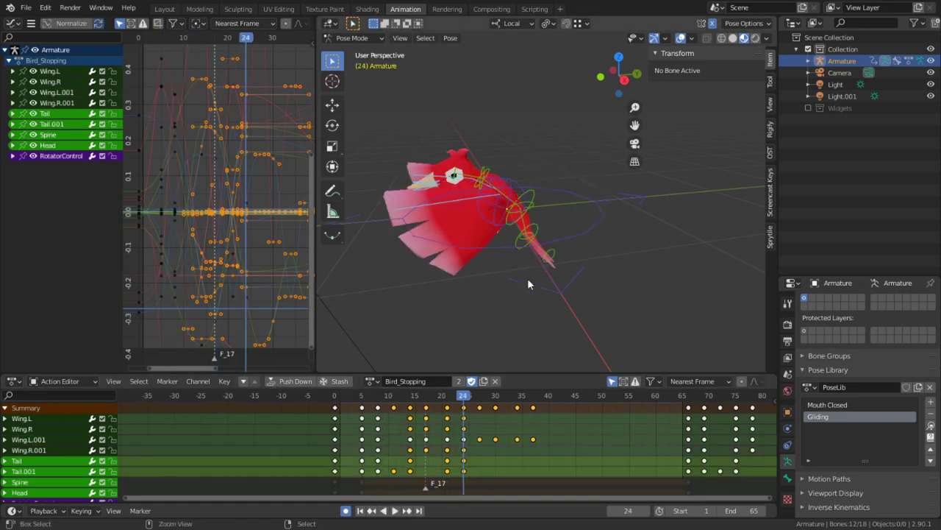
Reselect all bones and their second-flap keyframes, and try pasting them at frame 24 again
{"action": "right_click", "coordinate": [520, 199]}
{"action": "key", "text": "a"}
{"action": "right_click", "coordinate": [434, 420]}
{"action": "key", "text": "c"}
{"action": "mouse_move", "coordinate": [404, 417]}
{"action": "left_mouse_down"}
{"action": "mouse_move", "coordinate": [477, 417]}
{"action": "mouse_move", "coordinate": [435, 428]}
{"action": "mouse_move", "coordinate": [547, 431]}
{"action": "mouse_move", "coordinate": [387, 437]}
{"action": "left_mouse_up"}
{"action": "right_click", "coordinate": [475, 418]}
{"action": "key", "text": "ctrl+v"}
{"action": "key", "text": "ctrl+z"}
Reselect the bones and the keyframes from frame 14 onward, and undo back to before the Wing.L paste at frame 24
{"action": "key", "text": "a"}
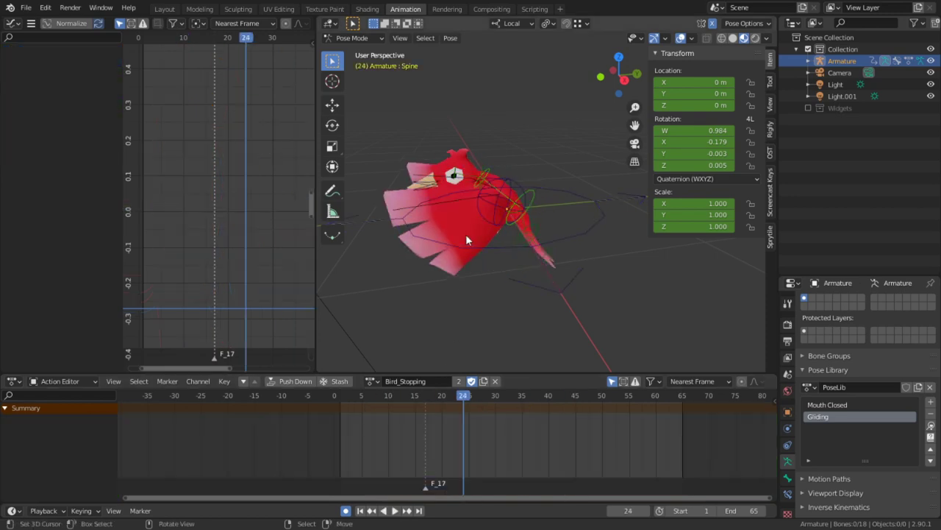
{"action": "key", "text": "a"}
{"action": "key", "text": "alt+a"}
{"action": "key", "text": "c"}
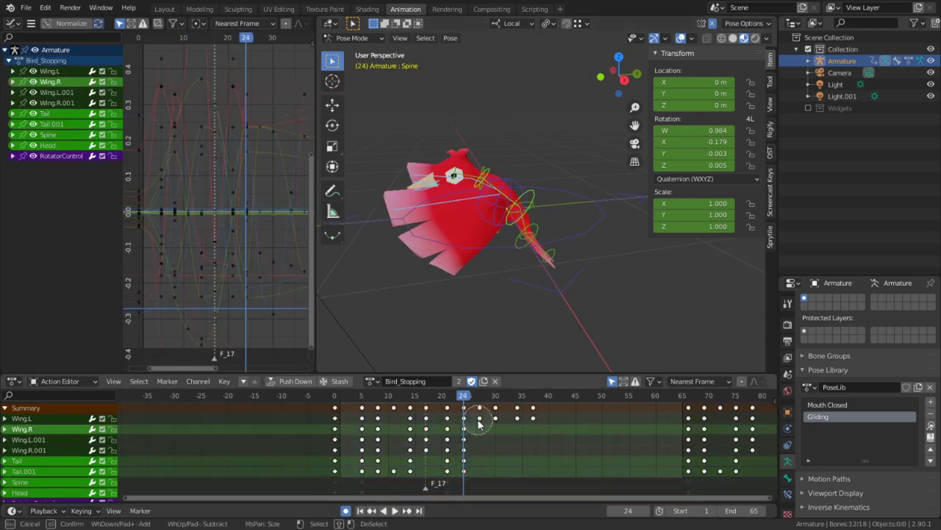
{"action": "left_click", "coordinate": [411, 419]}
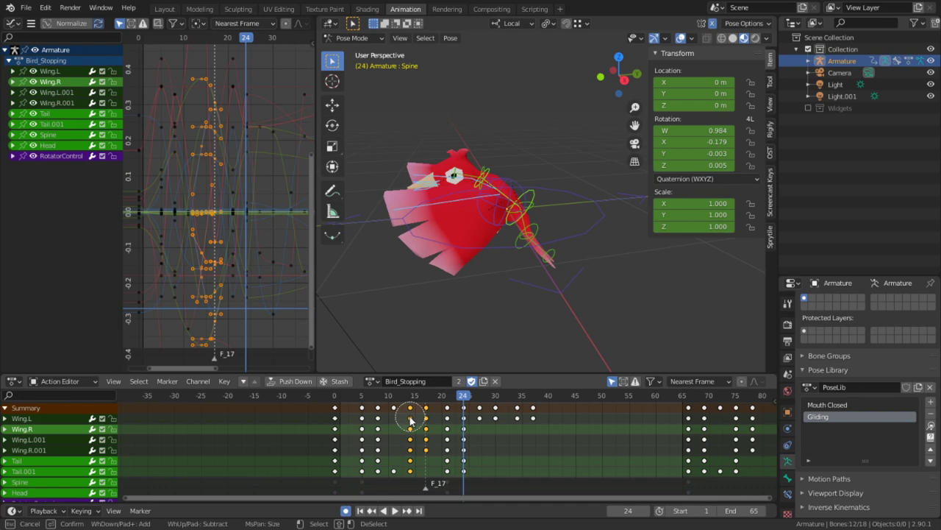
{"action": "left_click_drag", "start_coordinate": [410, 420], "coordinate": [538, 416]}
{"action": "right_click", "coordinate": [538, 416]}
{"action": "key", "text": "ctrl+z"}
{"action": "key", "text": "ctrl+z"}
{"action": "key", "text": "ctrl+z"}
{"action": "key", "text": "ctrl+z"}
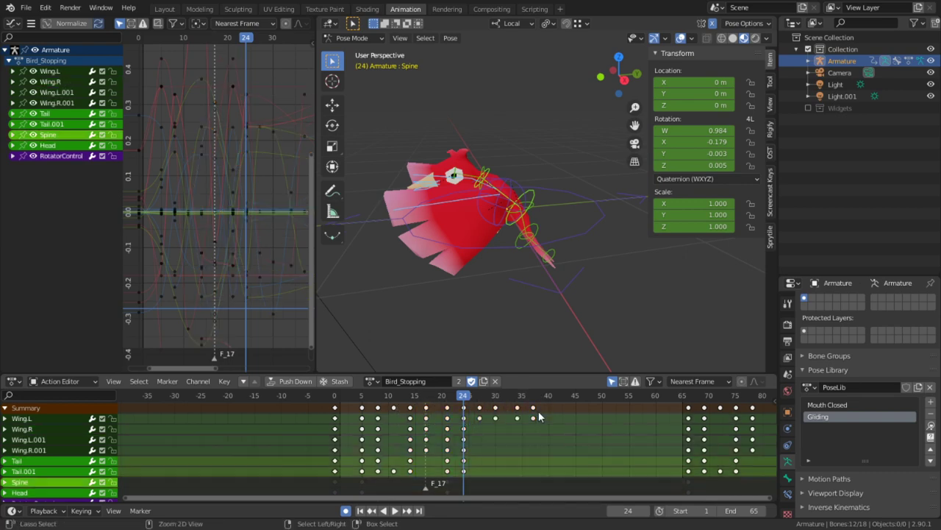
{"action": "key", "text": "ctrl+z"}
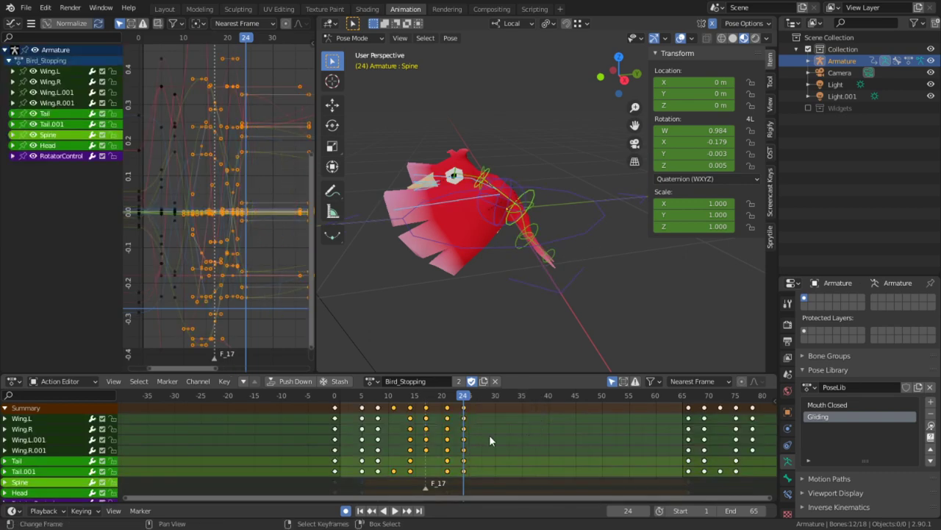
Reselect all visible bones in the armature and all of their keyframes
{"action": "right_click", "coordinate": [489, 436]}
{"action": "key", "text": "c"}
{"action": "left_click_drag", "start_coordinate": [404, 415], "coordinate": [470, 414]}
{"action": "right_click", "coordinate": [498, 424]}
{"action": "key", "text": "alt+a"}
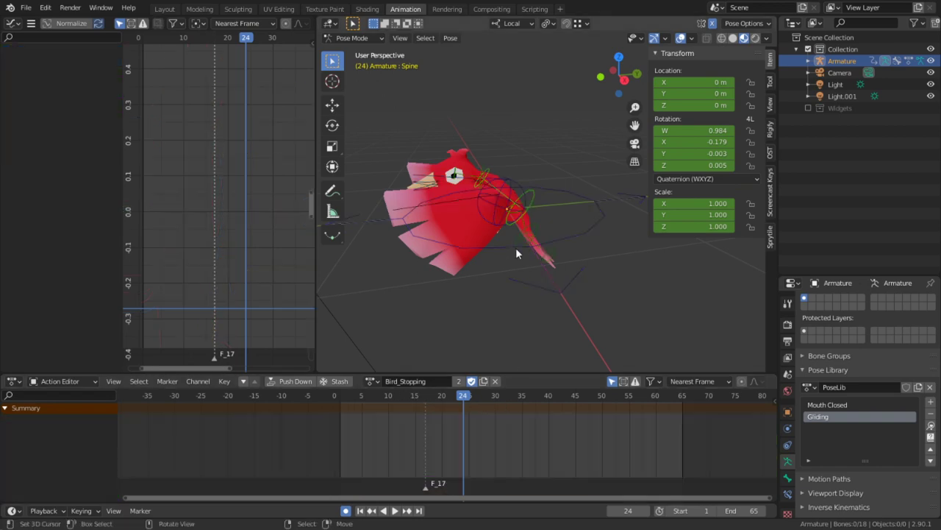
{"action": "key", "text": "a"}
{"action": "right_click", "coordinate": [432, 421]}
{"action": "key", "text": "a"}
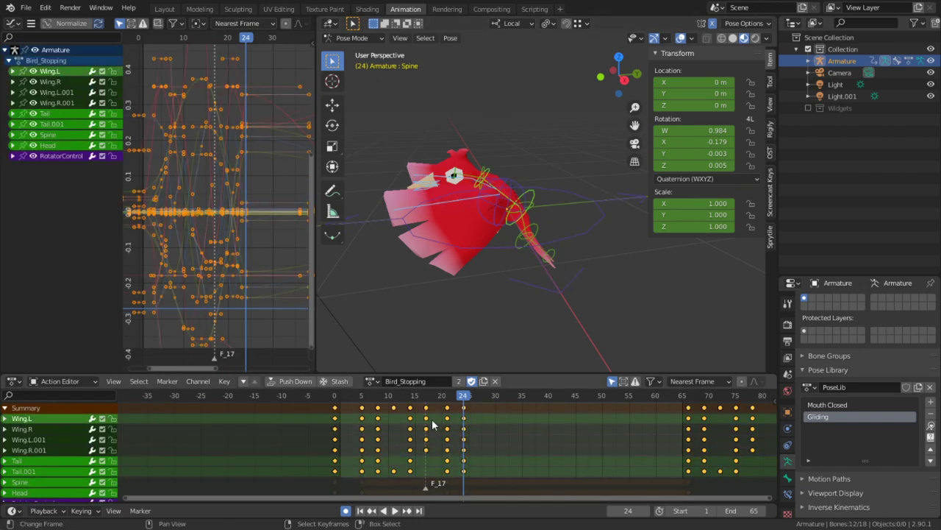
Copy only the keyframes from frame 11 through frame 24, try pasting them at frame 24 and undo the result
{"action": "key", "text": "alt+a"}
{"action": "key", "text": "c"}
{"action": "left_click_drag", "start_coordinate": [410, 416], "coordinate": [465, 414]}
{"action": "right_click", "coordinate": [466, 414]}
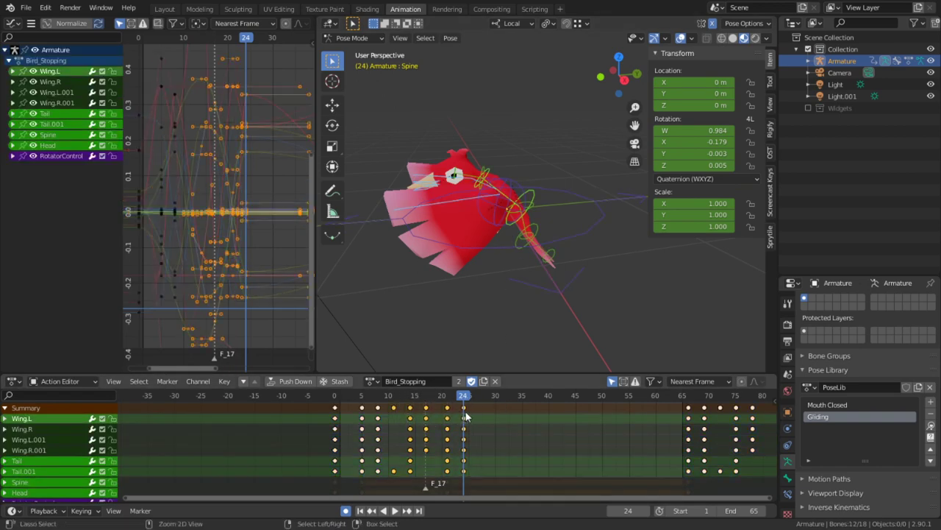
{"action": "key", "text": "ctrl+c"}
{"action": "key", "text": "ctrl+v"}
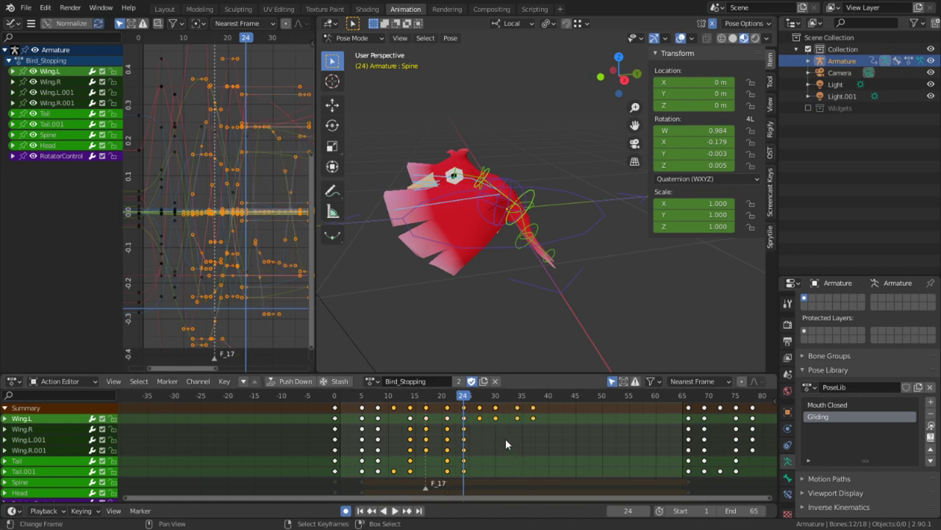
{"action": "key", "text": "ctrl+z"}
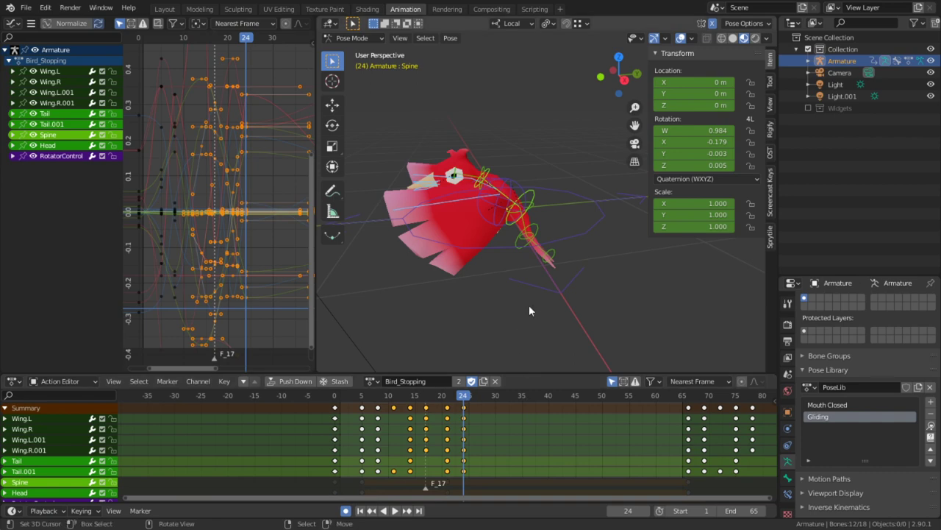
Duplicate the visible bones' keyframes from frame 11 through frame 24, offset the copies to frames 24 through 37, and play back the action
{"action": "right_click", "coordinate": [694, 439]}
{"action": "key", "text": "c"}
{"action": "scroll", "coordinate": [696, 435], "scroll_direction": "down", "scroll_amount": 3}
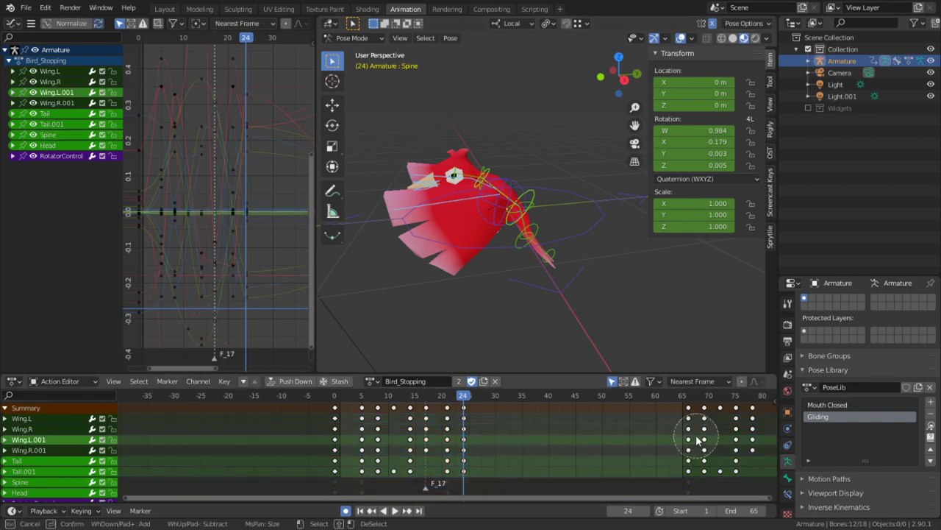
{"action": "right_click", "coordinate": [696, 439]}
{"action": "key", "text": "c"}
{"action": "left_click_drag", "start_coordinate": [412, 421], "coordinate": [445, 420]}
{"action": "right_click", "coordinate": [450, 419]}
{"action": "key", "text": "ctrl+c"}
{"action": "key", "text": "ctrl+v"}
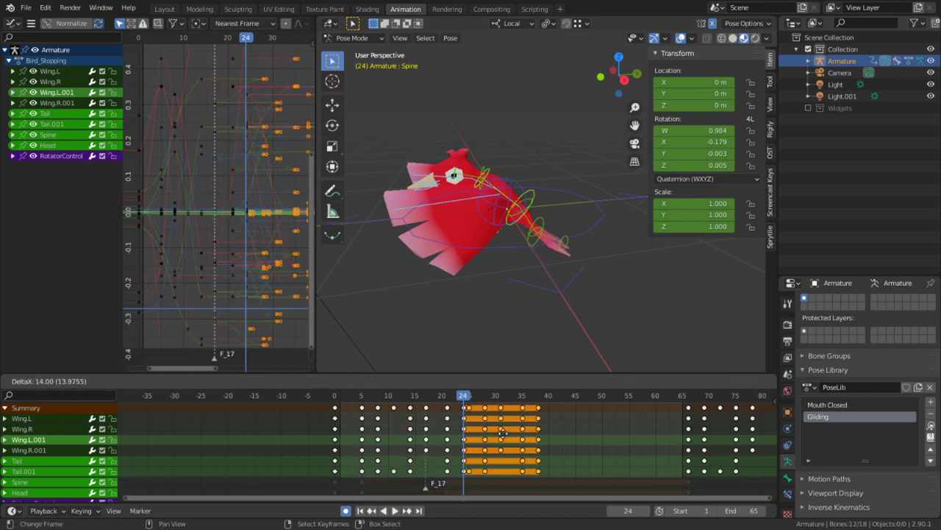
{"action": "key", "text": "space"}
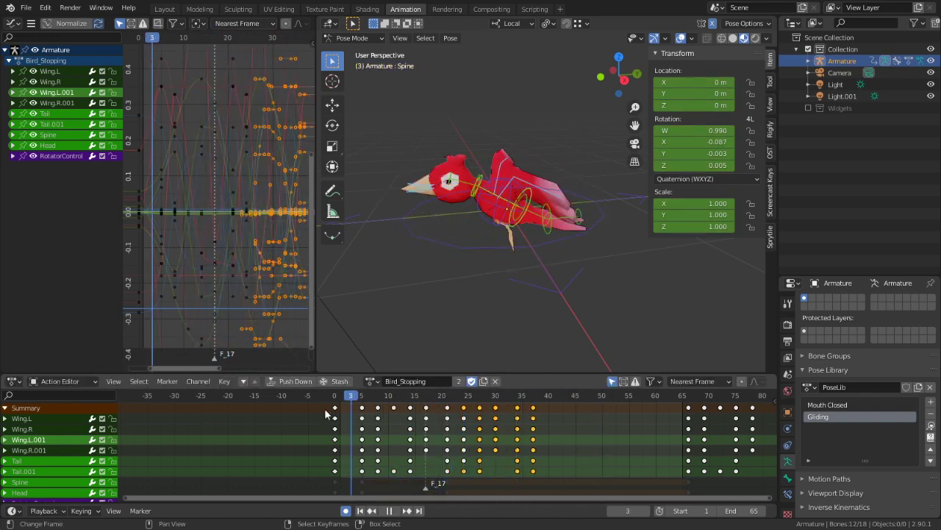
{"action": "key", "text": "space"}
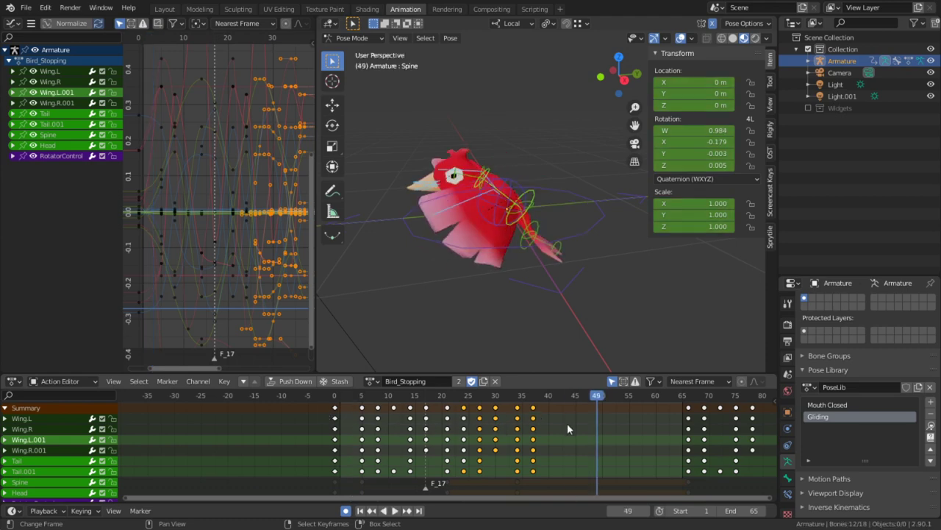
Move to frame 5 and select the visible bones' keyframes from frame 5 through frame 37
{"action": "left_click_drag", "start_coordinate": [568, 423], "coordinate": [364, 430]}
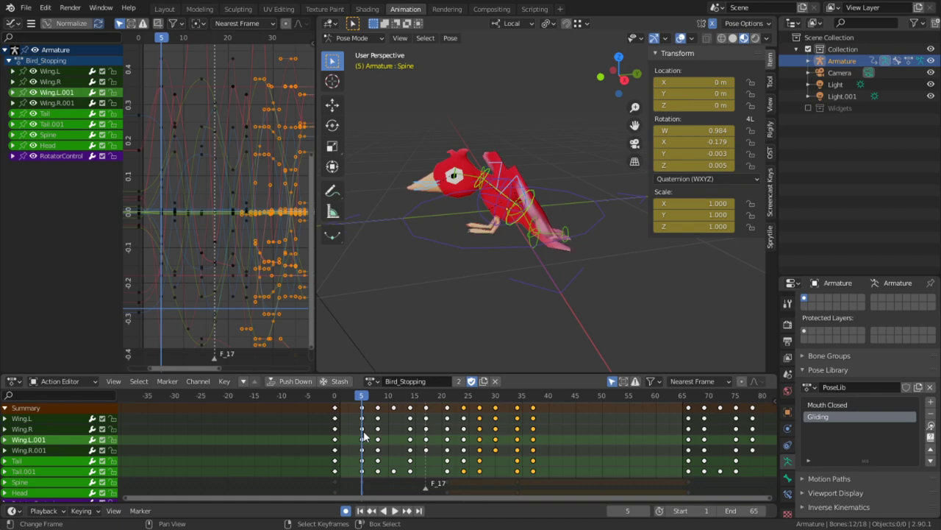
{"action": "key", "text": "c"}
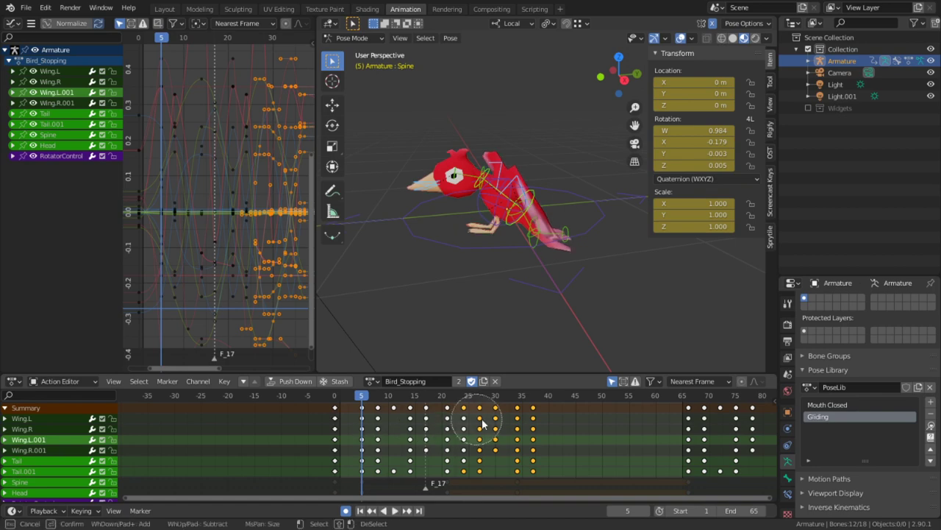
{"action": "left_click_drag", "start_coordinate": [483, 423], "coordinate": [378, 414]}
{"action": "key", "text": "Escape"}
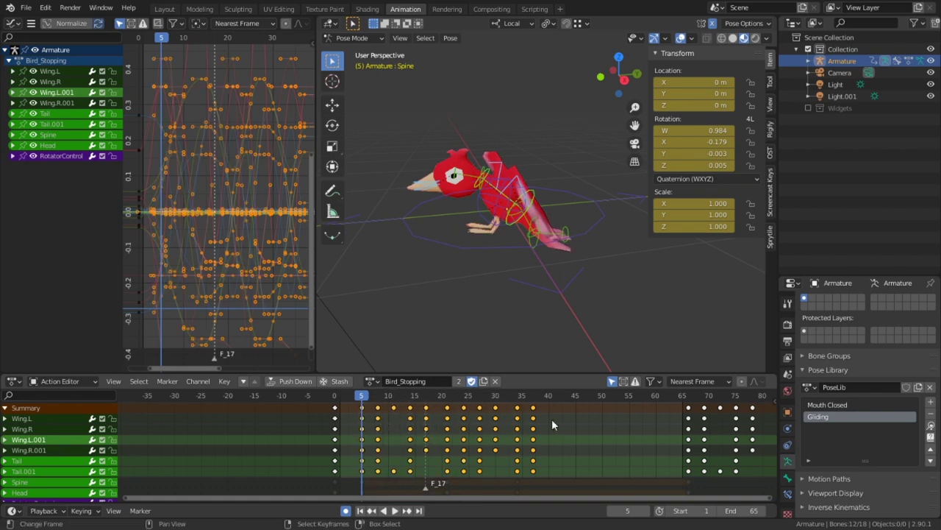
{"action": "key", "text": "s"}
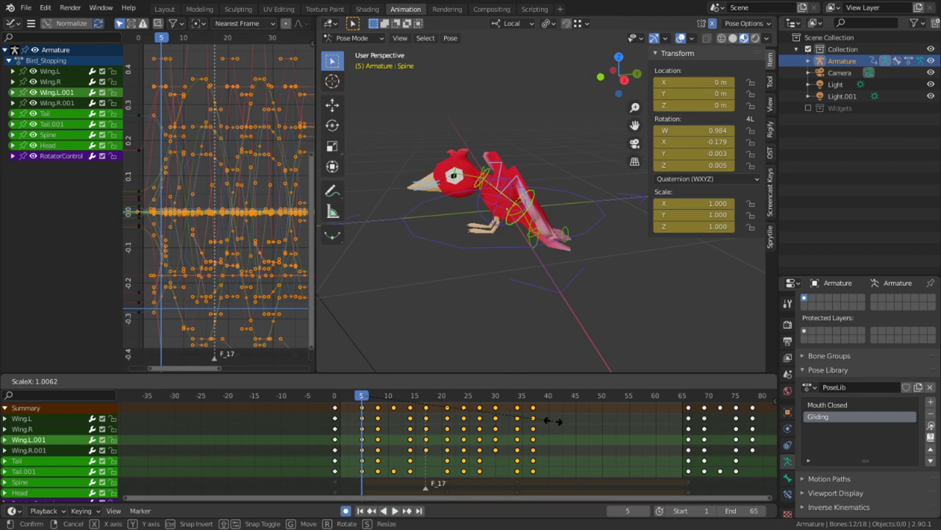
{"action": "type", "text": "2.5"}
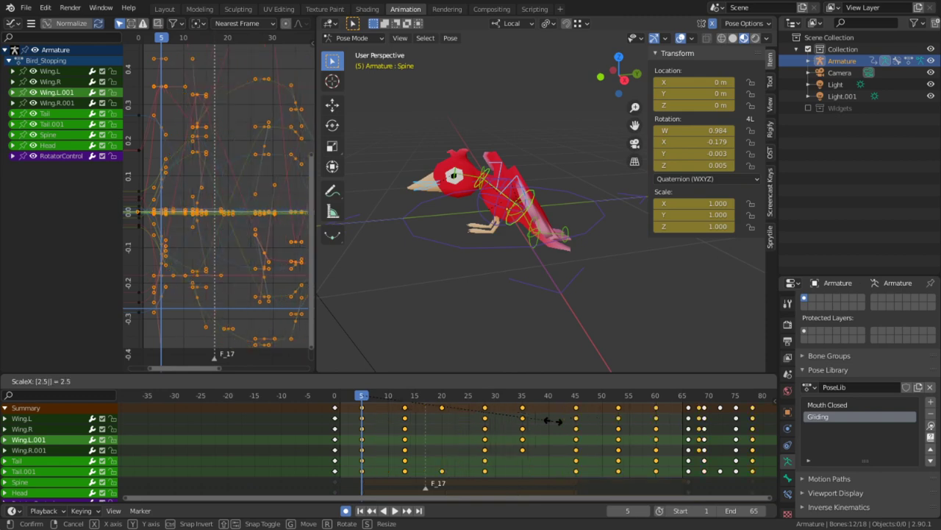
{"action": "key", "text": "Escape"}
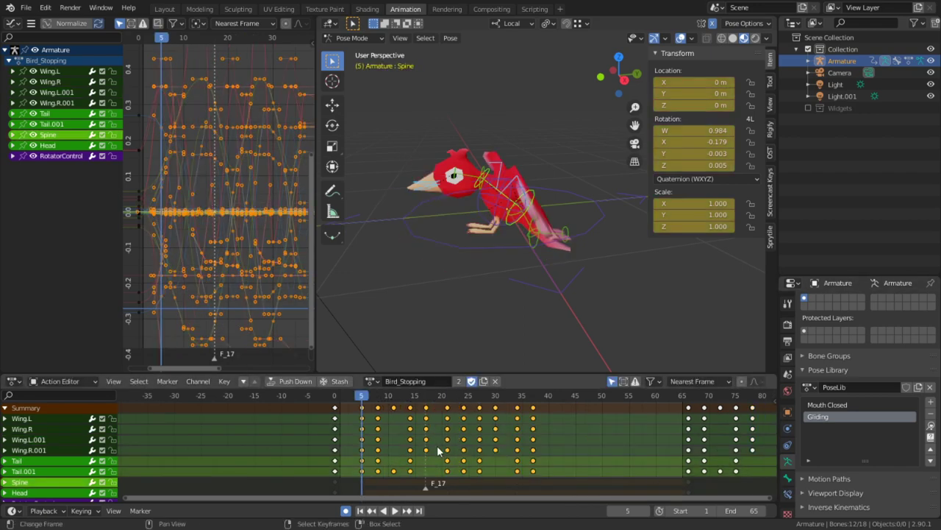
Scale the selected keyframes by 0.5 around frame 5 and play back the action from the start
{"action": "type", "text": "s0.5"}
{"action": "key", "text": "Return"}
{"action": "key", "text": "space"}
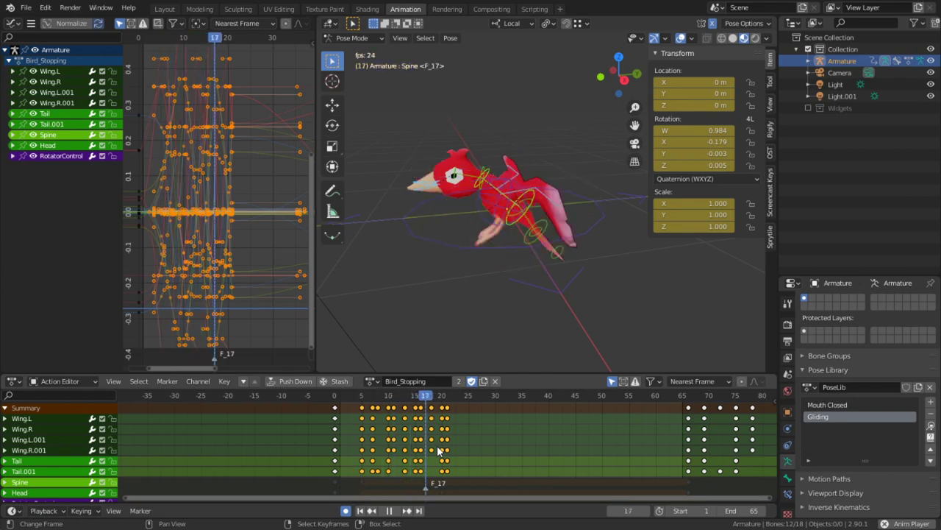
{"action": "key", "text": "space"}
{"action": "mouse_move", "coordinate": [310, 415]}
{"action": "left_mouse_down"}
{"action": "mouse_move", "coordinate": [383, 418]}
{"action": "mouse_move", "coordinate": [299, 424]}
{"action": "left_mouse_up"}
{"action": "key", "text": "space"}
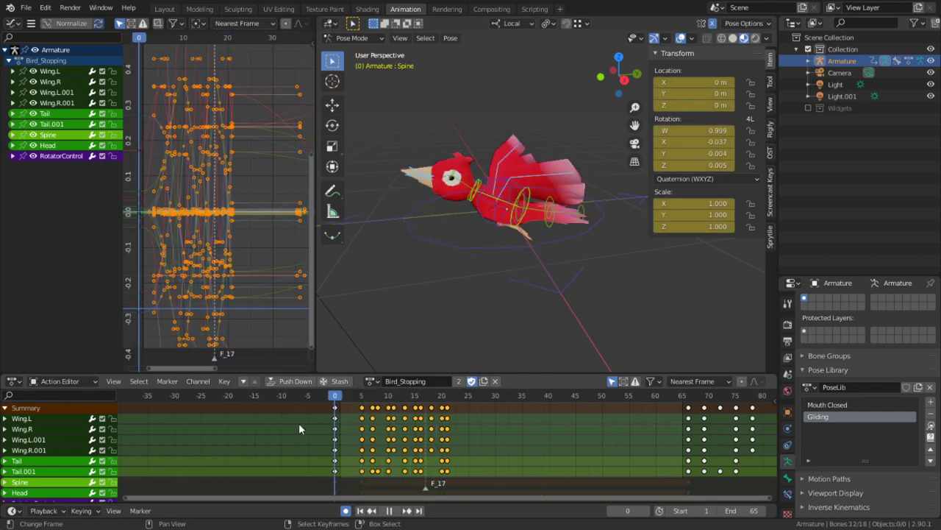
{"action": "key", "text": "space"}
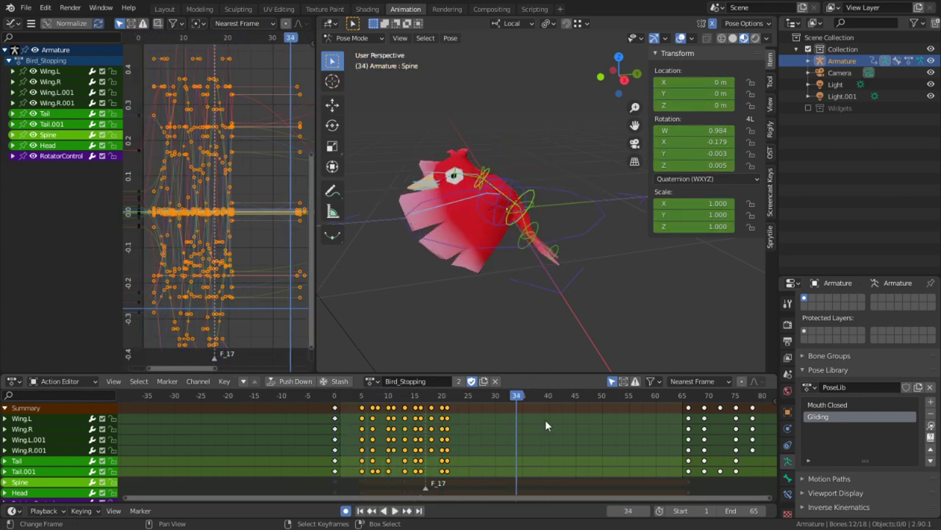
Delete the leftover keyframes from frame 66 onward and play back the shortened action
{"action": "scroll", "coordinate": [581, 434], "scroll_direction": "down", "scroll_amount": 2}
{"action": "left_click", "coordinate": [621, 441], "text": "ctrl"}
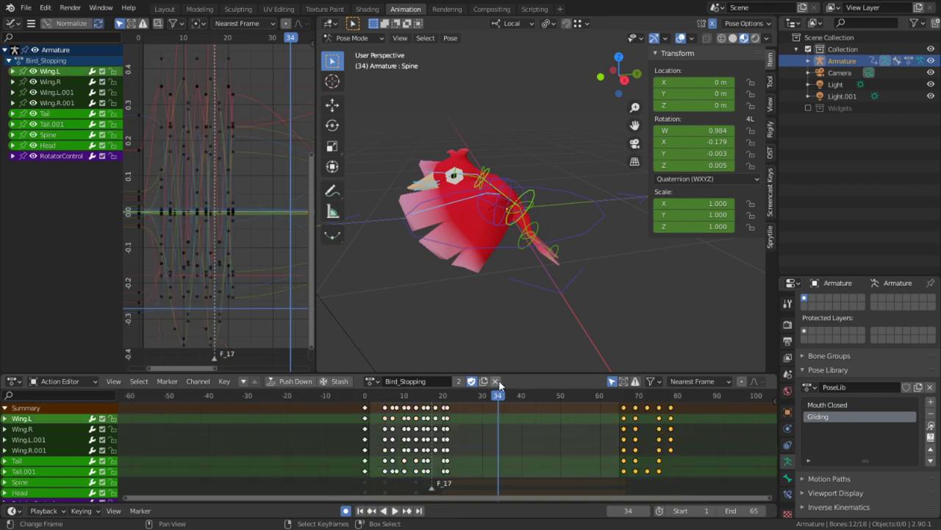
{"action": "key", "text": "x"}
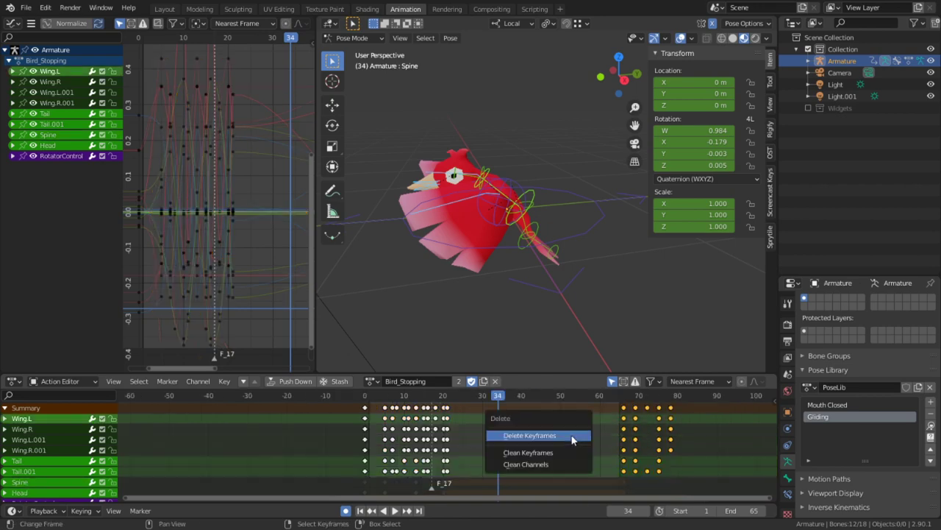
{"action": "left_click", "coordinate": [571, 434]}
{"action": "key", "text": "space"}
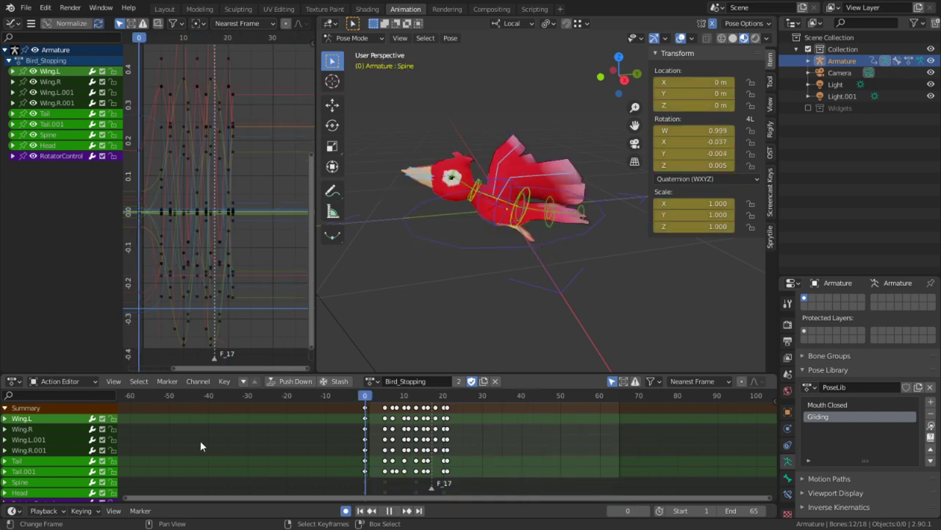
{"action": "left_click_drag", "start_coordinate": [390, 438], "coordinate": [453, 429]}
{"action": "scroll", "coordinate": [450, 430], "scroll_direction": "up", "scroll_amount": 1}
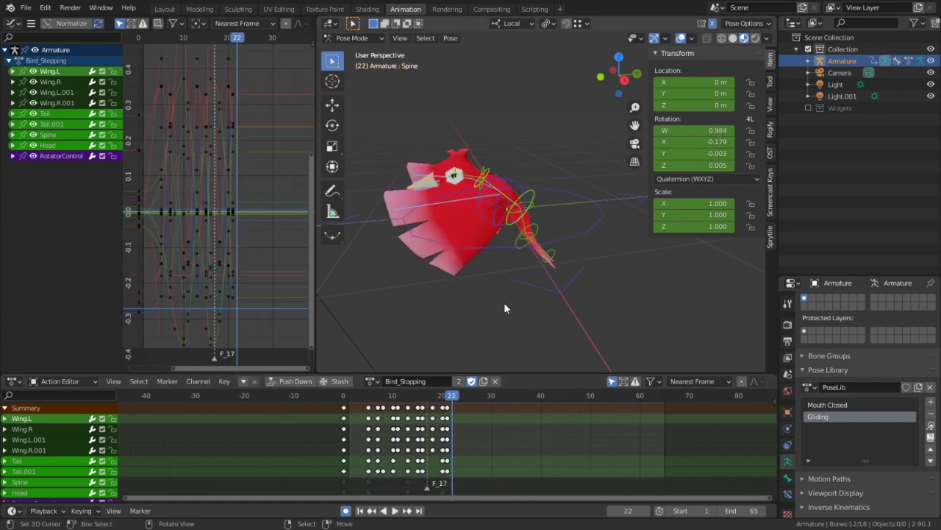
Rotate the Spine bone so the body leans further back at frame 7, working from the right orthographic view
{"action": "left_click", "coordinate": [479, 165]}
{"action": "mouse_move", "coordinate": [362, 435]}
{"action": "left_mouse_down"}
{"action": "mouse_move", "coordinate": [407, 435]}
{"action": "mouse_move", "coordinate": [336, 432]}
{"action": "mouse_move", "coordinate": [370, 428]}
{"action": "left_mouse_up"}
{"action": "key", "text": "Right"}
{"action": "key", "text": "Right"}
{"action": "key", "text": "Right"}
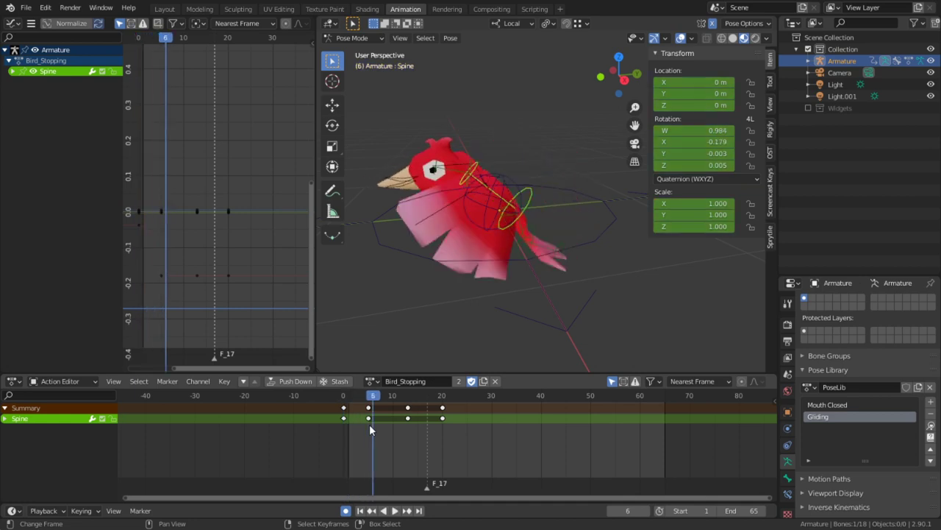
{"action": "key", "text": "Right"}
{"action": "key", "text": "Left"}
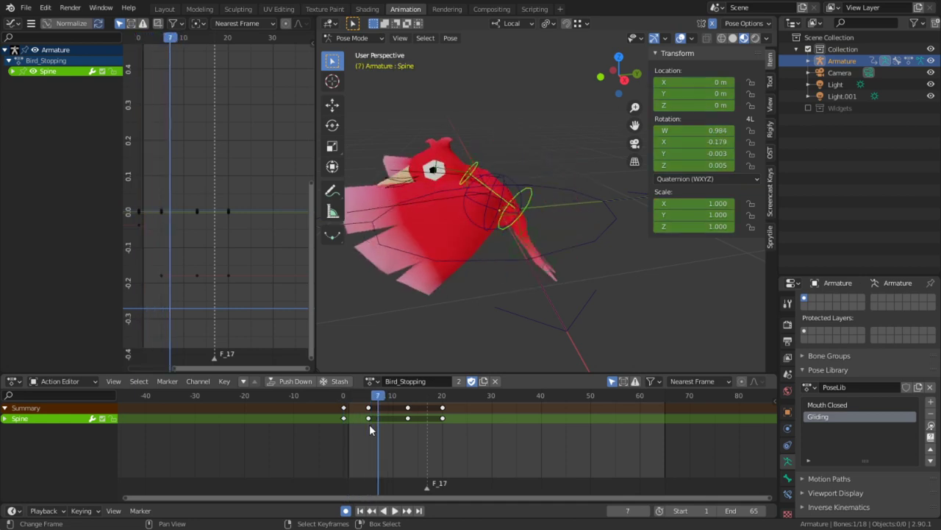
{"action": "key", "text": "KP_3"}
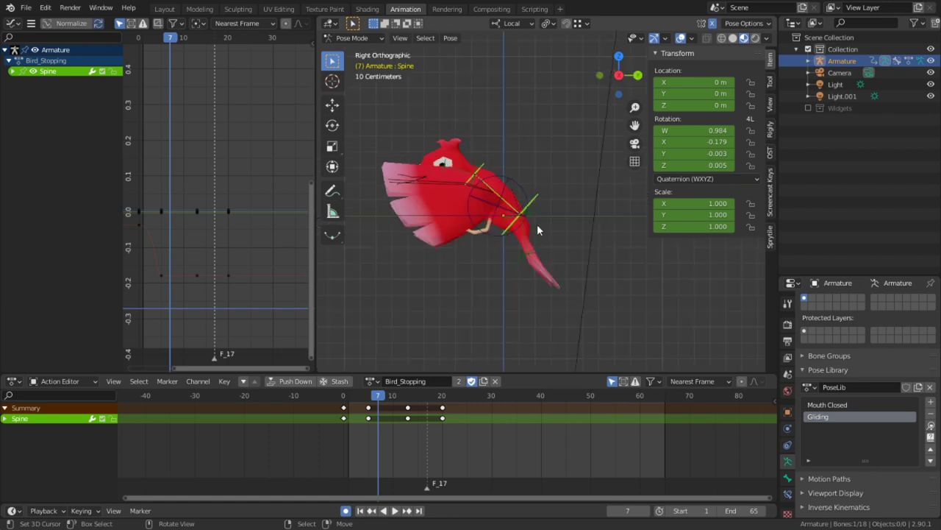
{"action": "scroll", "coordinate": [499, 242], "scroll_direction": "up", "scroll_amount": 5}
{"action": "middle_click_drag", "start_coordinate": [515, 136], "coordinate": [595, 165], "text": "shift"}
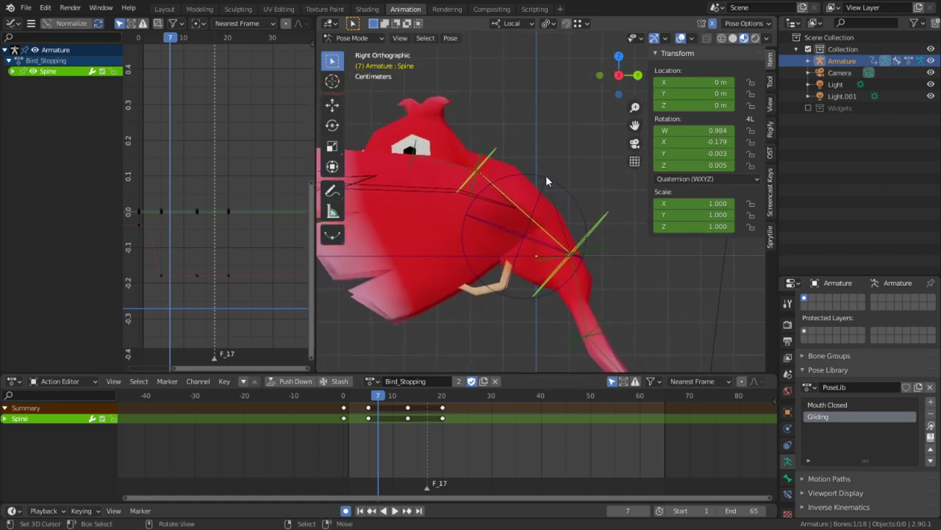
{"action": "key", "text": "r"}
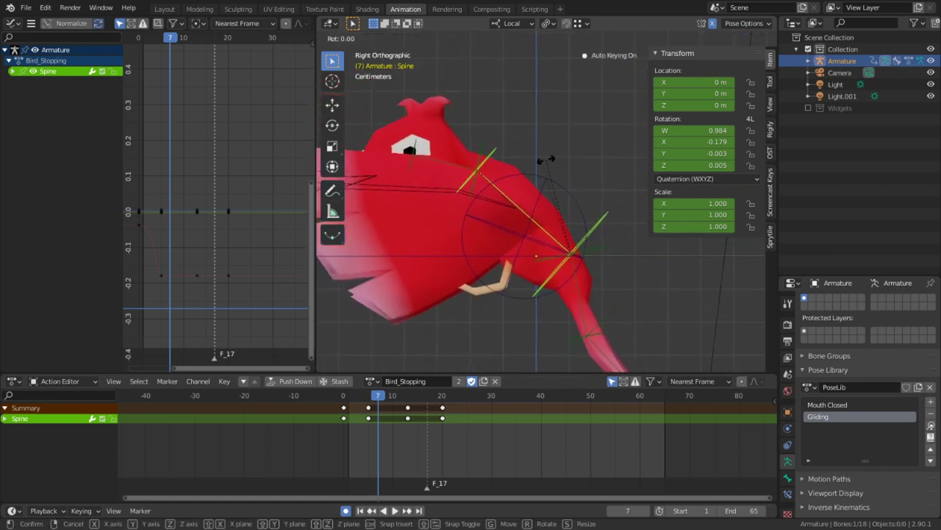
{"action": "left_click", "coordinate": [559, 157]}
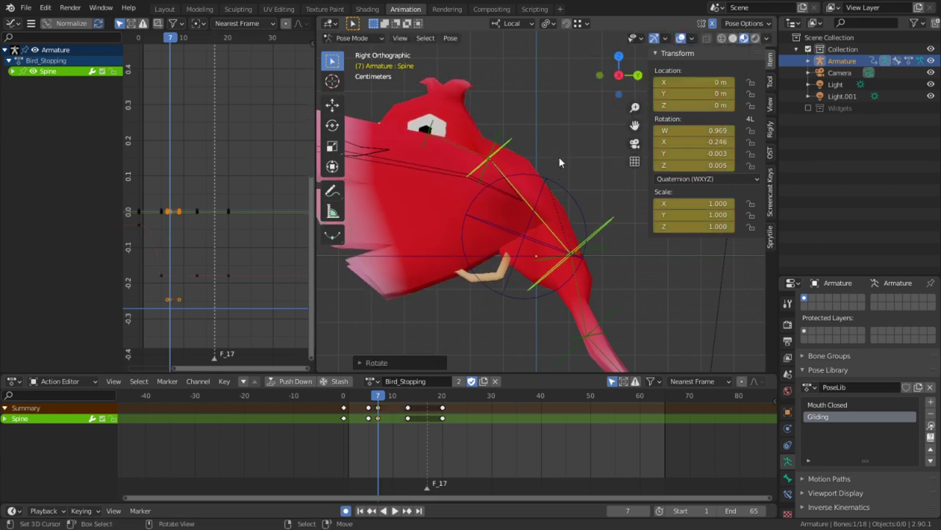
Copy the Spine's frame 7 keyframe to frame 15 and play back the action
{"action": "left_click_drag", "start_coordinate": [380, 425], "coordinate": [407, 427]}
{"action": "key", "text": "Right"}
{"action": "key", "text": "Right"}
{"action": "key", "text": "Right"}
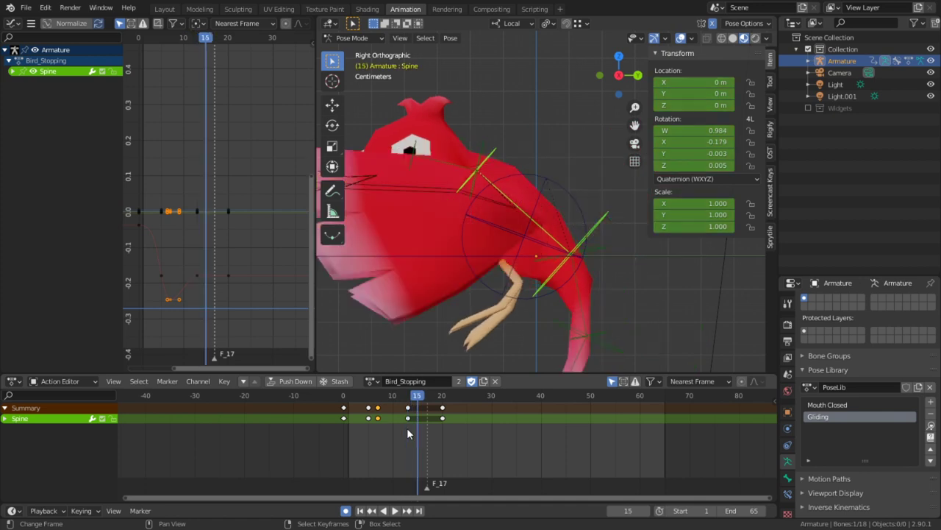
{"action": "key", "text": "ctrl+v"}
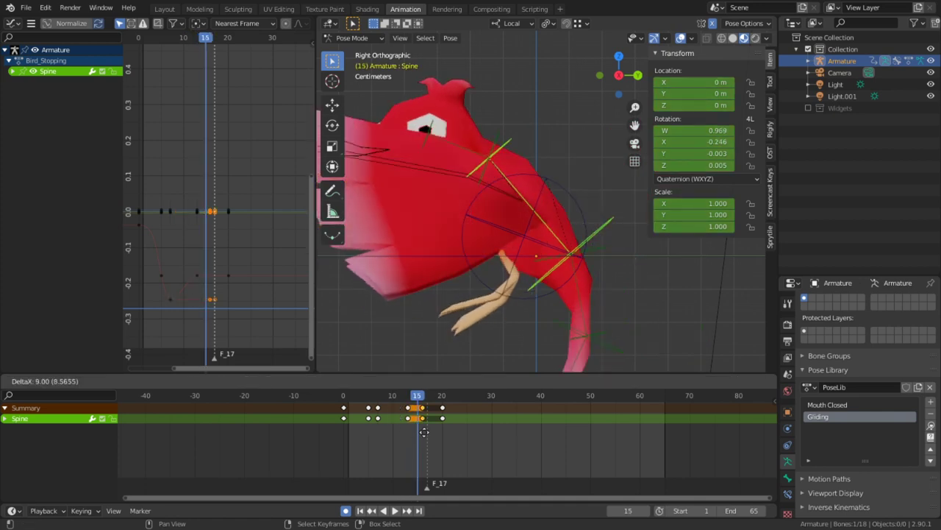
{"action": "left_click_drag", "start_coordinate": [421, 431], "coordinate": [333, 434]}
{"action": "key", "text": "space"}
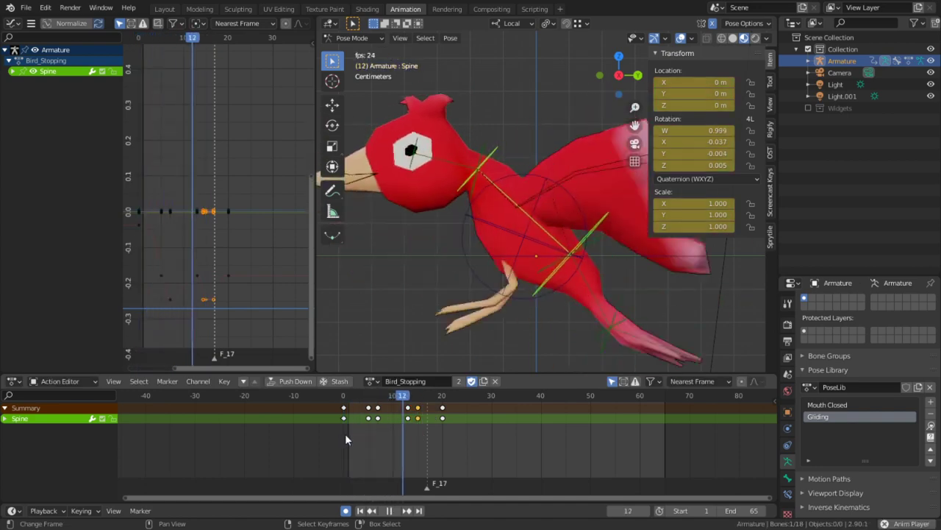
{"action": "key", "text": "space"}
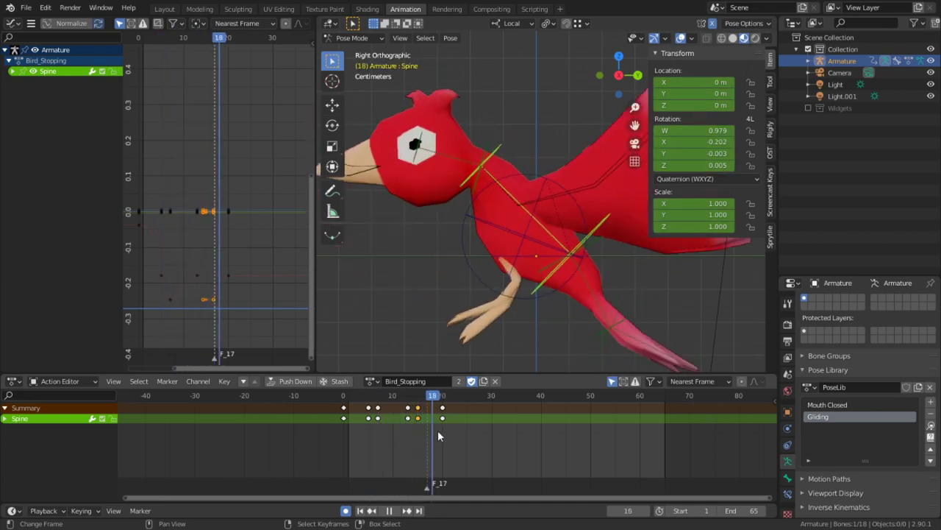
{"action": "key", "text": "space"}
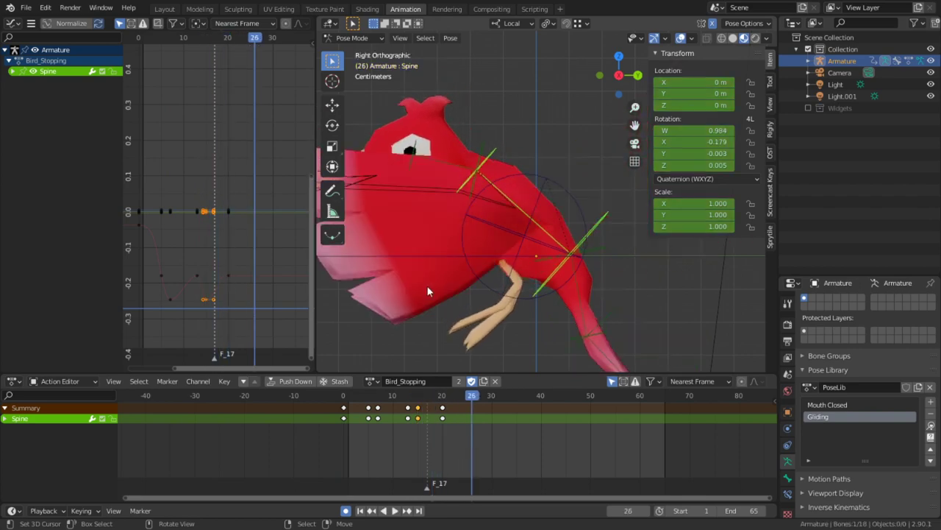
Inspect the flap around frame 16 in perspective and try the Spine's frame 7 pose at frame 13
{"action": "left_click_drag", "start_coordinate": [403, 435], "coordinate": [423, 432]}
{"action": "scroll", "coordinate": [471, 309], "scroll_direction": "down", "scroll_amount": 4}
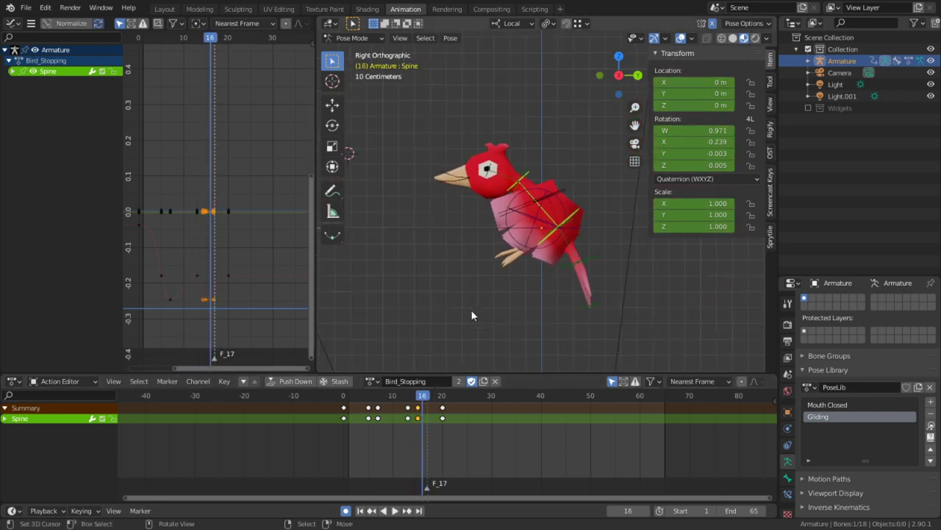
{"action": "middle_click_drag", "start_coordinate": [471, 310], "coordinate": [515, 345]}
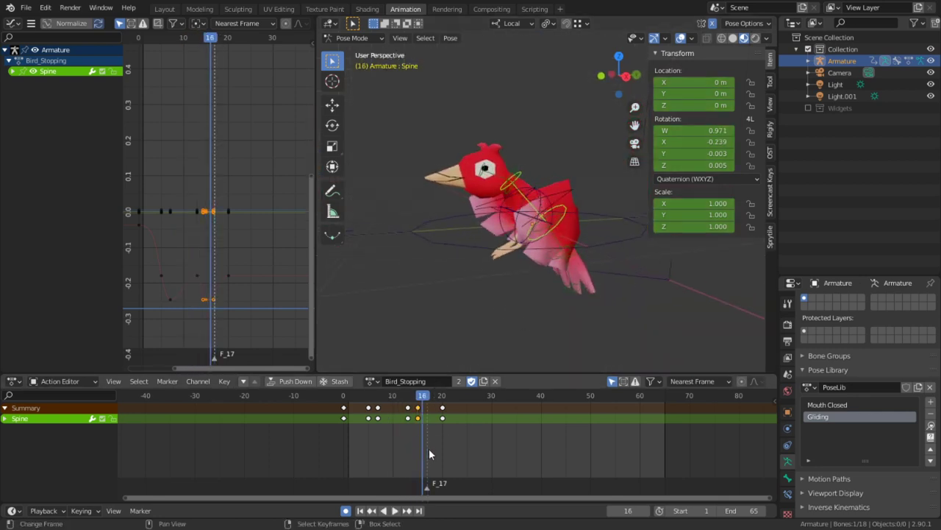
{"action": "key", "text": "space"}
{"action": "left_click_drag", "start_coordinate": [422, 445], "coordinate": [413, 414]}
{"action": "key", "text": "space"}
{"action": "left_click", "coordinate": [376, 414]}
{"action": "key", "text": "space"}
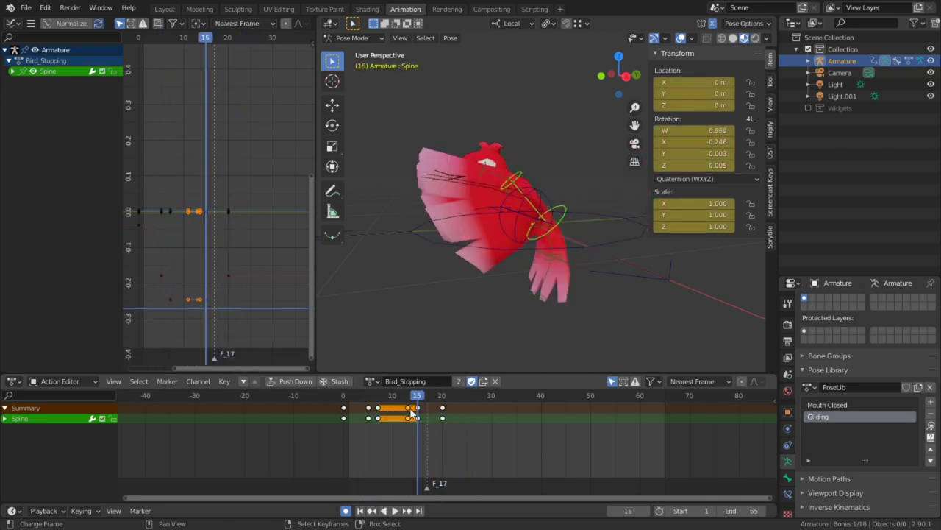
Delete the Spine's keyframes at frames 13 and 15 and check the motion around frame 11
{"action": "key", "text": "x"}
{"action": "key", "text": "x"}
{"action": "left_click", "coordinate": [409, 409]}
{"action": "key", "text": "shift+ctrl+space"}
{"action": "left_click_drag", "start_coordinate": [372, 417], "coordinate": [393, 413]}
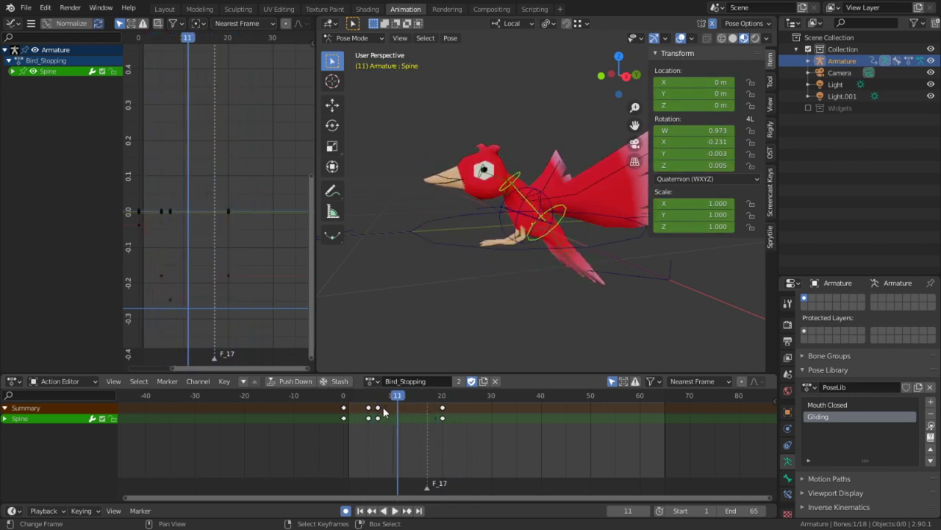
Try a copy of the Spine's frame 7 keyframe at frame 17, play back the action, and delete the copy
{"action": "key", "text": "shift+d"}
{"action": "left_click", "coordinate": [428, 417]}
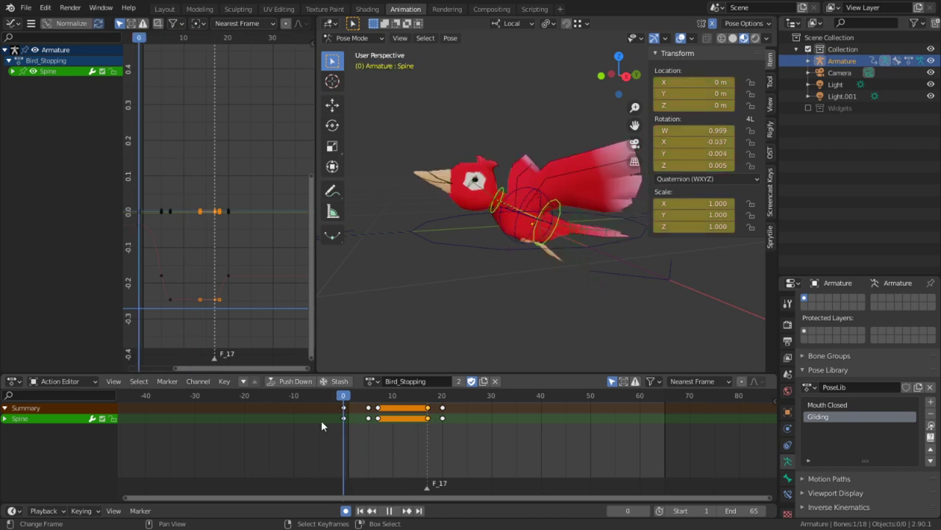
{"action": "key", "text": "shift+ctrl+space"}
{"action": "left_click_drag", "start_coordinate": [386, 423], "coordinate": [446, 423]}
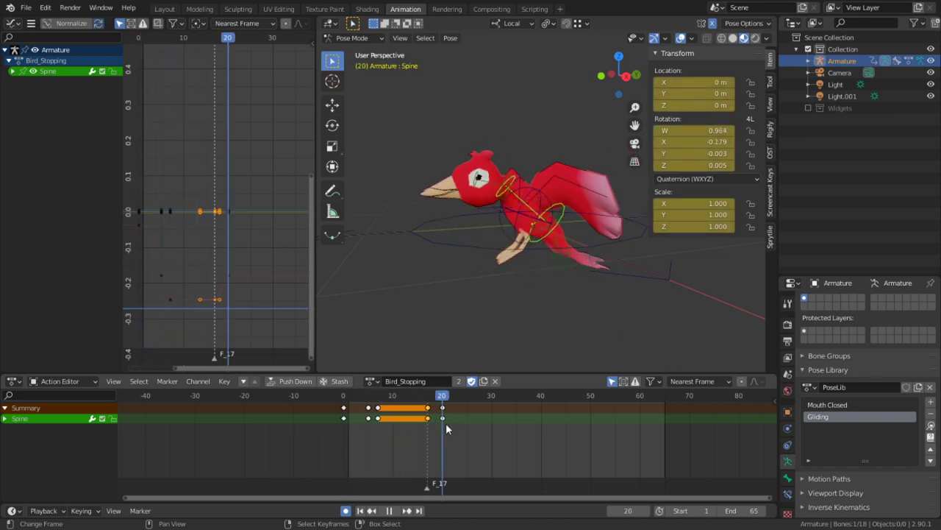
{"action": "key", "text": "x"}
{"action": "left_click", "coordinate": [389, 409]}
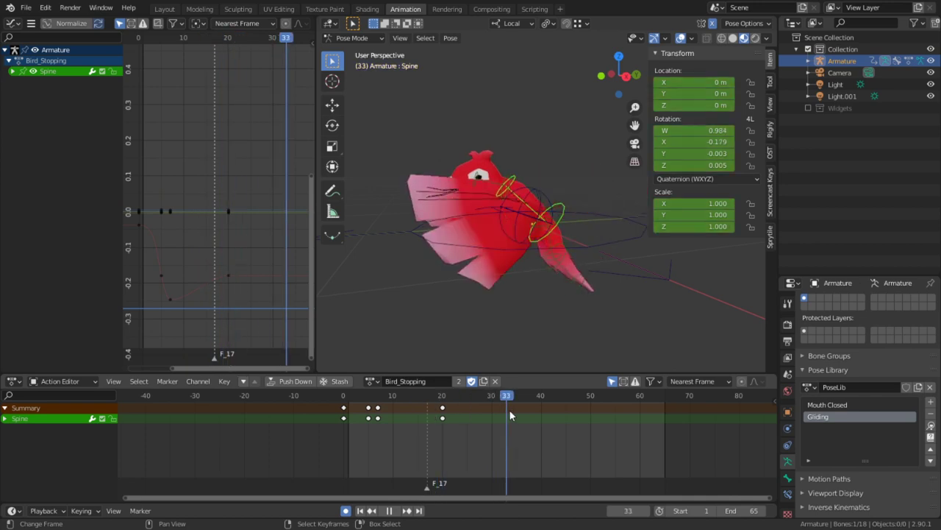
Delete the Tail.001 bone's keyframes from frame 13 through frame 20 and key its pose at frame 17
{"action": "left_click", "coordinate": [423, 412]}
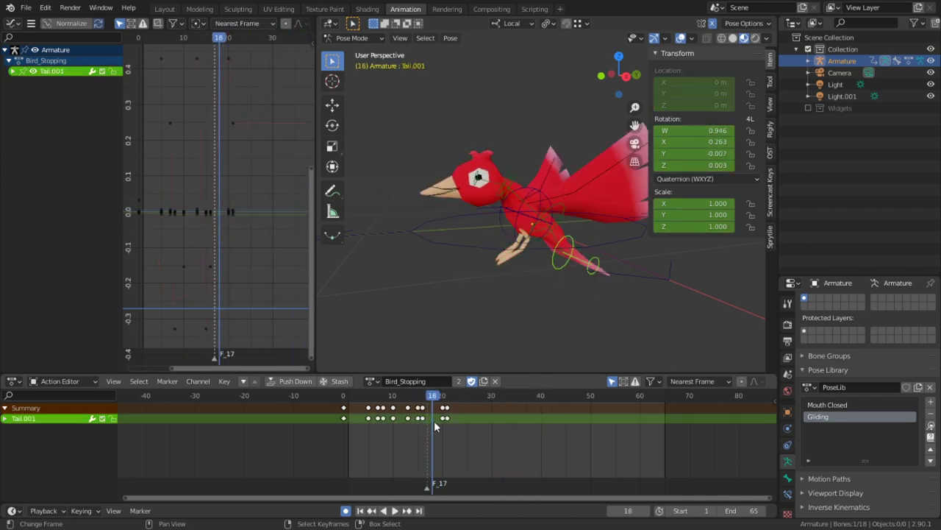
{"action": "left_click", "coordinate": [420, 417]}
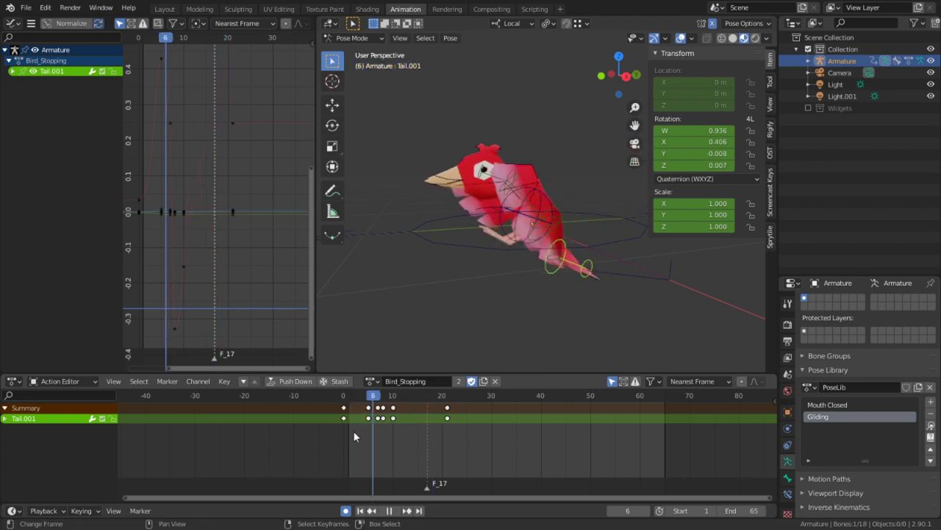
{"action": "left_click_drag", "start_coordinate": [354, 431], "coordinate": [428, 431]}
{"action": "middle_click_drag", "start_coordinate": [587, 274], "coordinate": [540, 270]}
{"action": "key", "text": "i"}
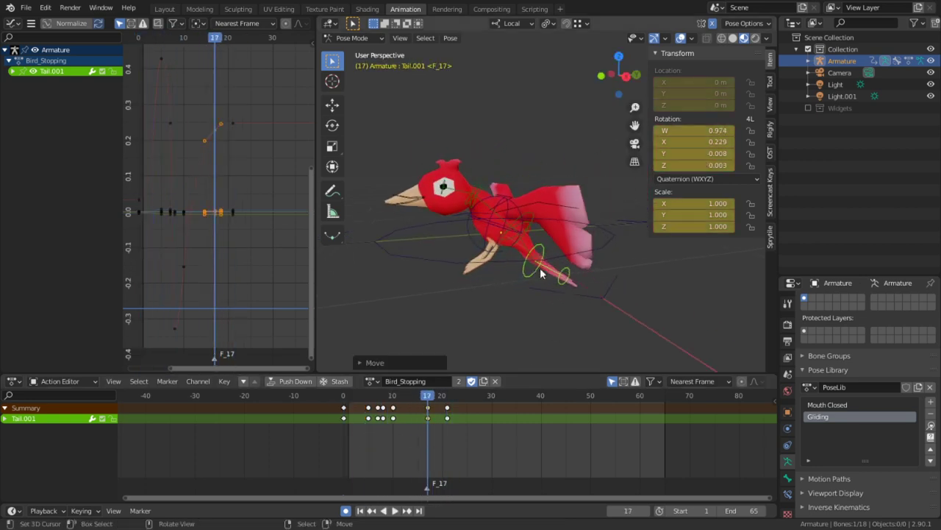
Delete the Tail bone's keyframes from frame 10 through frame 16 and check the motion
{"action": "right_click", "coordinate": [535, 260]}
{"action": "right_click", "coordinate": [534, 258]}
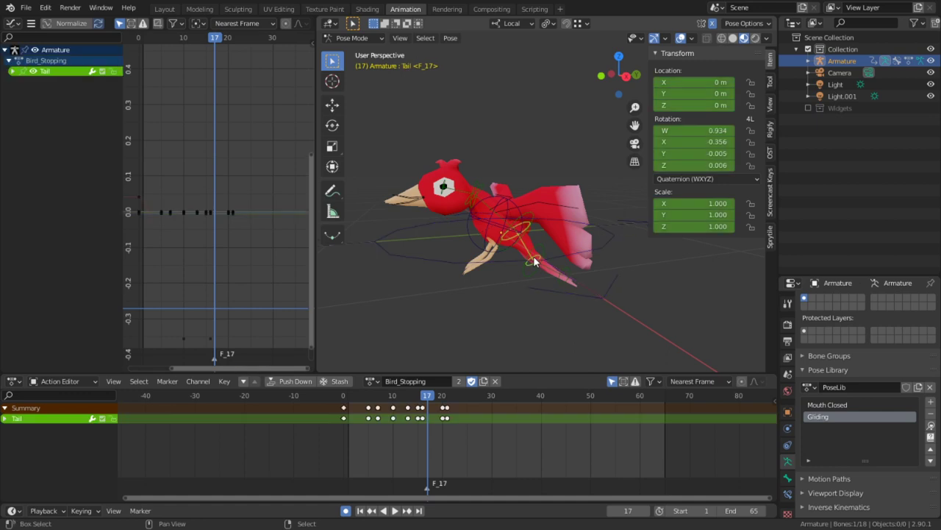
{"action": "key", "text": "c"}
{"action": "left_click", "coordinate": [409, 413]}
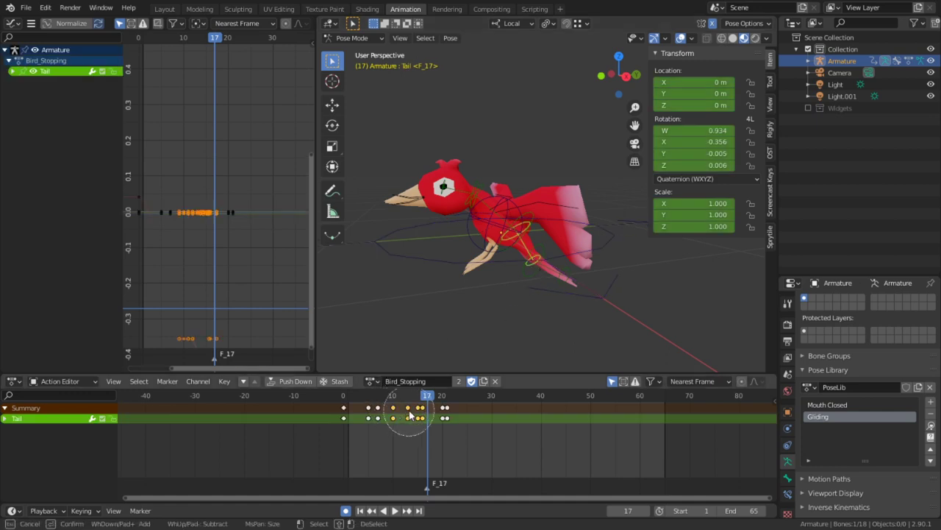
{"action": "right_click", "coordinate": [410, 413]}
{"action": "key", "text": "x"}
{"action": "left_click", "coordinate": [408, 417]}
{"action": "key", "text": "space"}
{"action": "left_click_drag", "start_coordinate": [409, 416], "coordinate": [385, 439]}
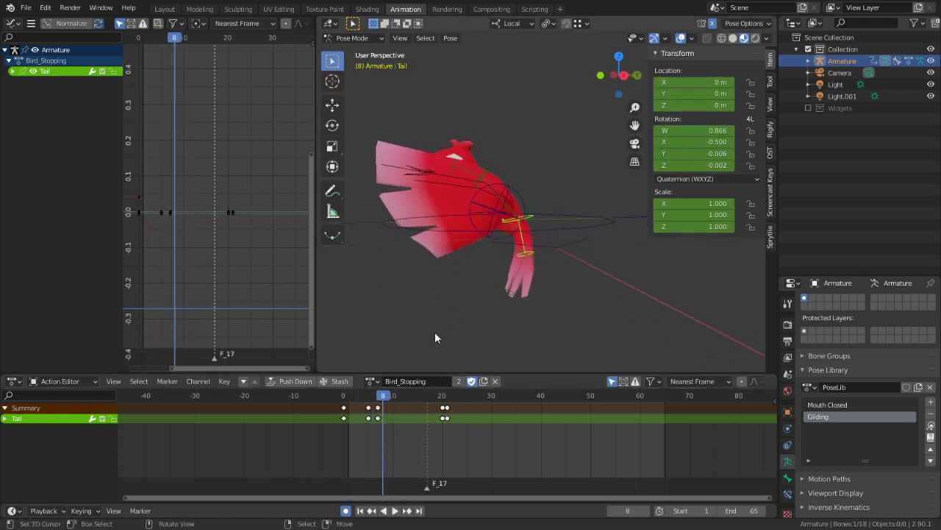
Select Tail.001 along with Tail and delete Tail.001's keyframes at frames 10 and 17
{"action": "left_click", "coordinate": [369, 434]}
{"action": "mouse_move", "coordinate": [369, 430]}
{"action": "left_mouse_down"}
{"action": "mouse_move", "coordinate": [383, 429]}
{"action": "mouse_move", "coordinate": [374, 429]}
{"action": "left_mouse_up"}
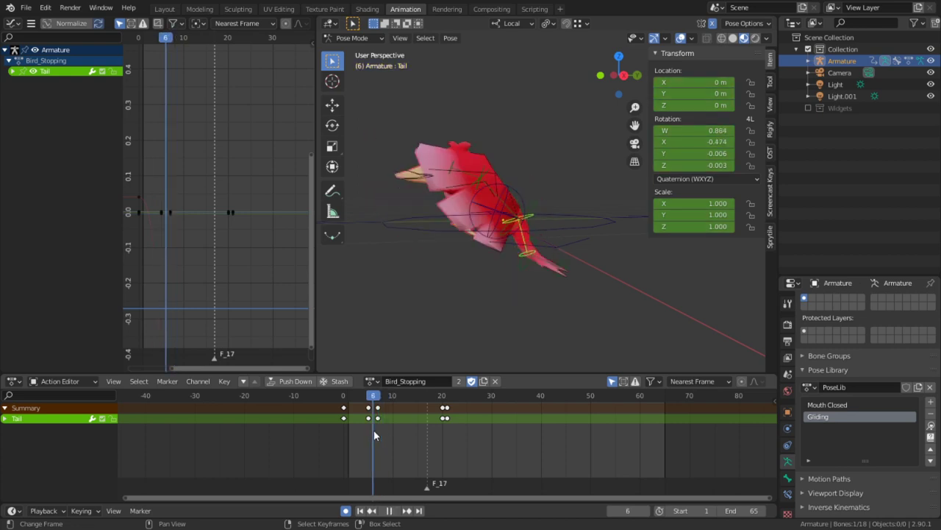
{"action": "key", "text": "Right"}
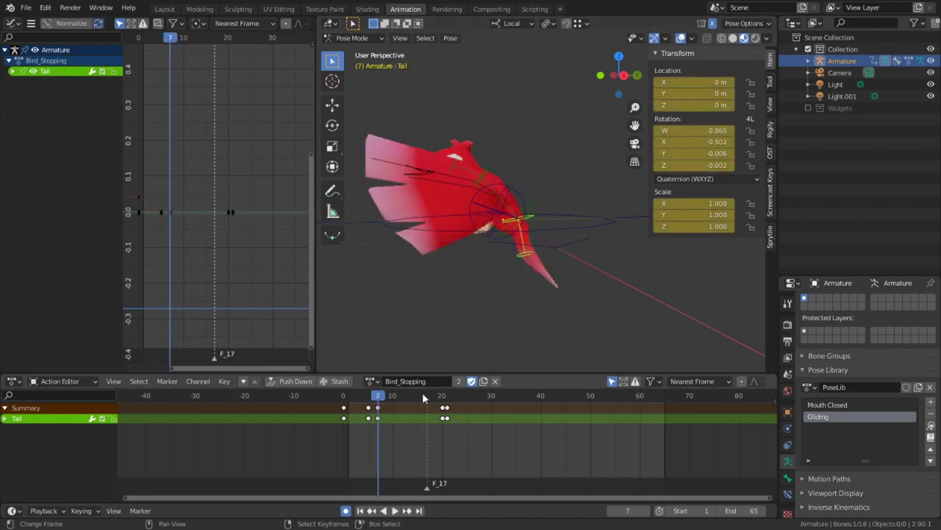
{"action": "key", "text": "Right"}
{"action": "right_click", "coordinate": [518, 282], "text": "shift"}
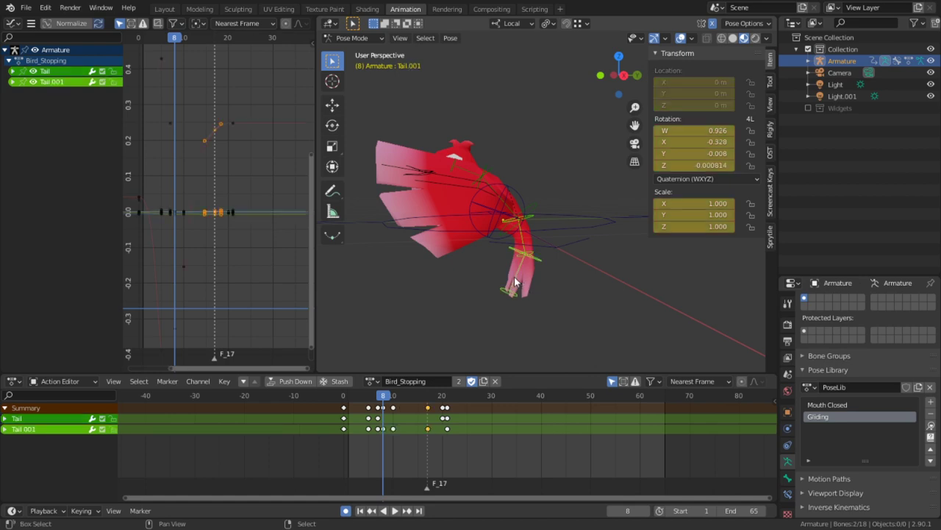
{"action": "key", "text": "c"}
{"action": "left_click", "coordinate": [415, 421]}
{"action": "right_click", "coordinate": [415, 420]}
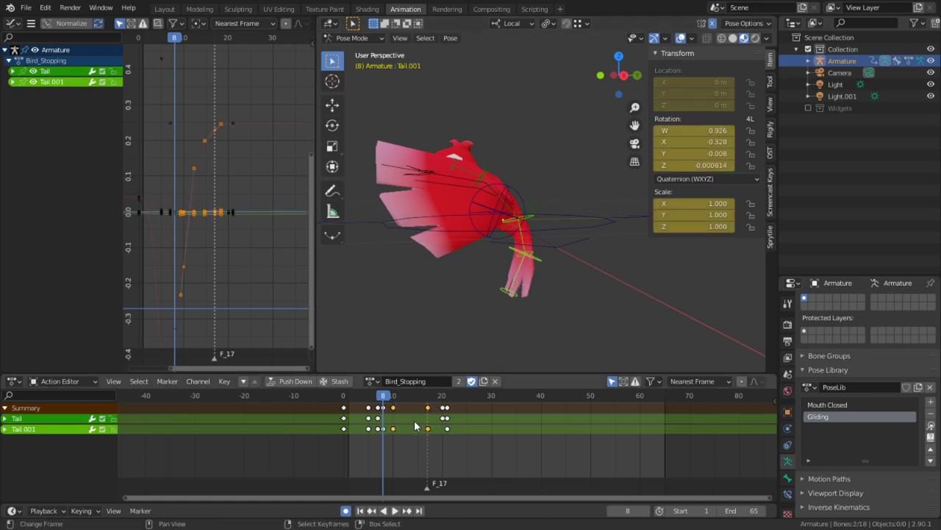
{"action": "key", "text": "x"}
{"action": "left_click", "coordinate": [392, 425]}
{"action": "mouse_move", "coordinate": [391, 424]}
{"action": "left_mouse_down"}
{"action": "mouse_move", "coordinate": [360, 432]}
{"action": "mouse_move", "coordinate": [487, 435]}
{"action": "mouse_move", "coordinate": [376, 433]}
{"action": "mouse_move", "coordinate": [437, 430]}
{"action": "mouse_move", "coordinate": [382, 431]}
{"action": "mouse_move", "coordinate": [420, 426]}
{"action": "mouse_move", "coordinate": [394, 431]}
{"action": "left_mouse_up"}
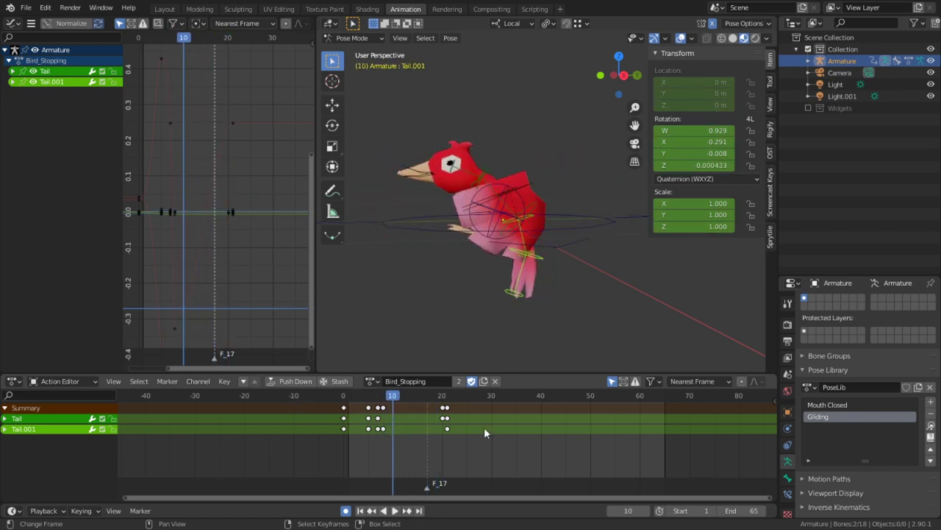
Delete the two tail bones' keyframes at frames 20 and 21 and move to frame 16
{"action": "right_click_drag", "start_coordinate": [480, 434], "coordinate": [434, 395]}
{"action": "key", "text": "x"}
{"action": "left_click", "coordinate": [450, 414]}
{"action": "left_click_drag", "start_coordinate": [420, 434], "coordinate": [411, 456]}
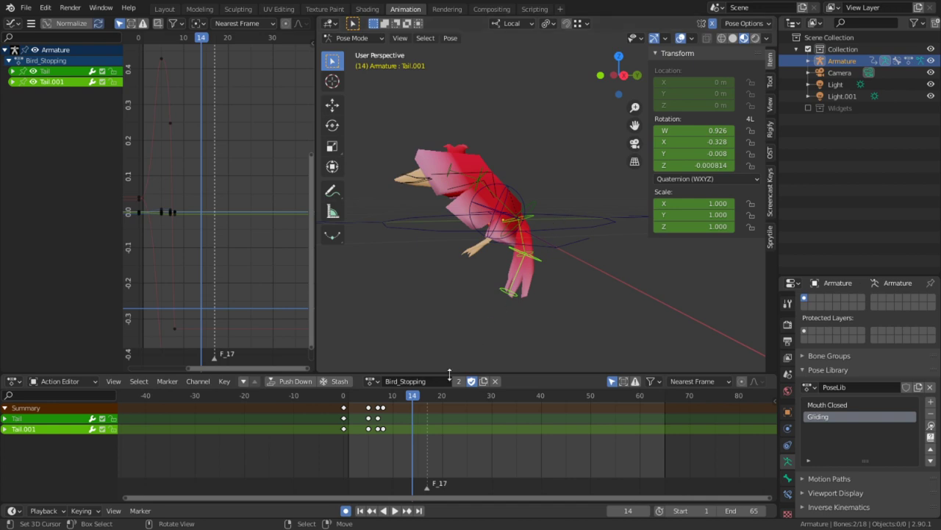
{"action": "left_click", "coordinate": [421, 418]}
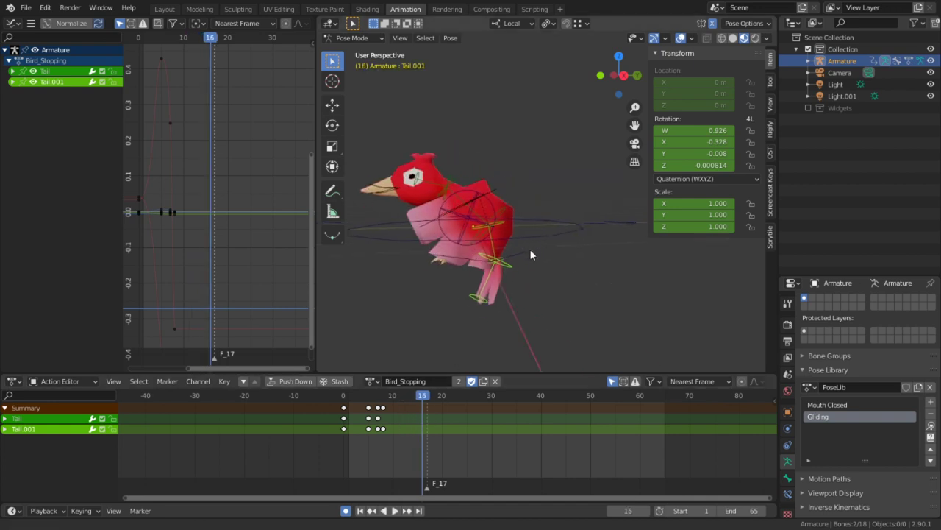
Move to frame 20 and clear the Tail bone's rotation there
{"action": "scroll", "coordinate": [524, 247], "scroll_direction": "up", "scroll_amount": 3}
{"action": "key", "text": "a"}
{"action": "key", "text": "space"}
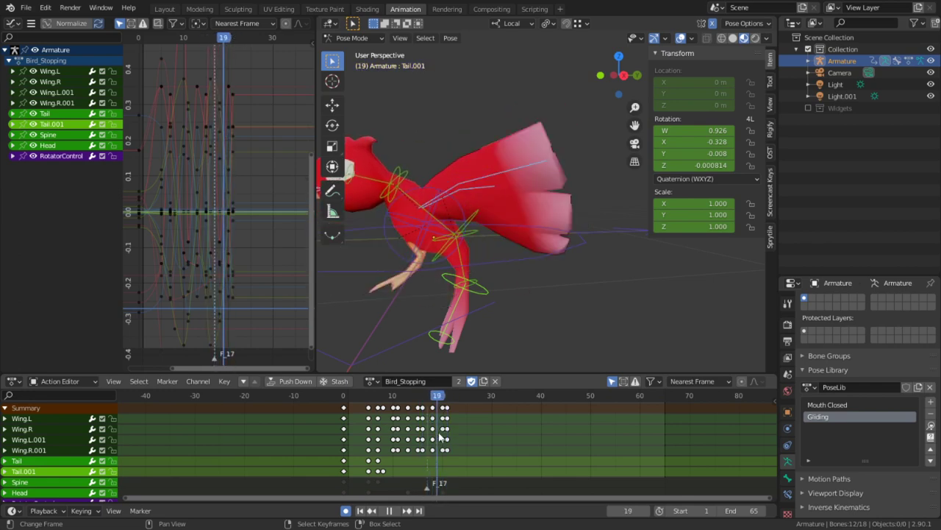
{"action": "key", "text": "space"}
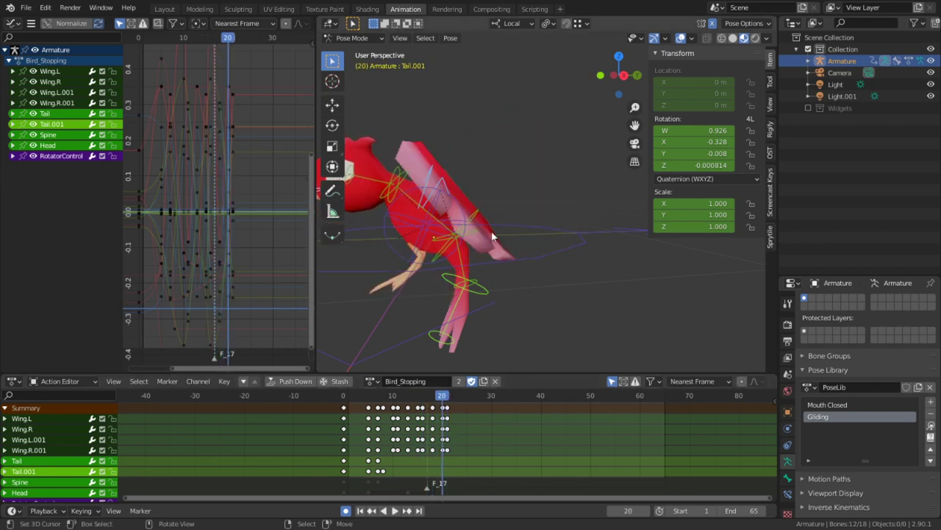
{"action": "left_click", "coordinate": [465, 262]}
{"action": "left_click", "coordinate": [459, 259]}
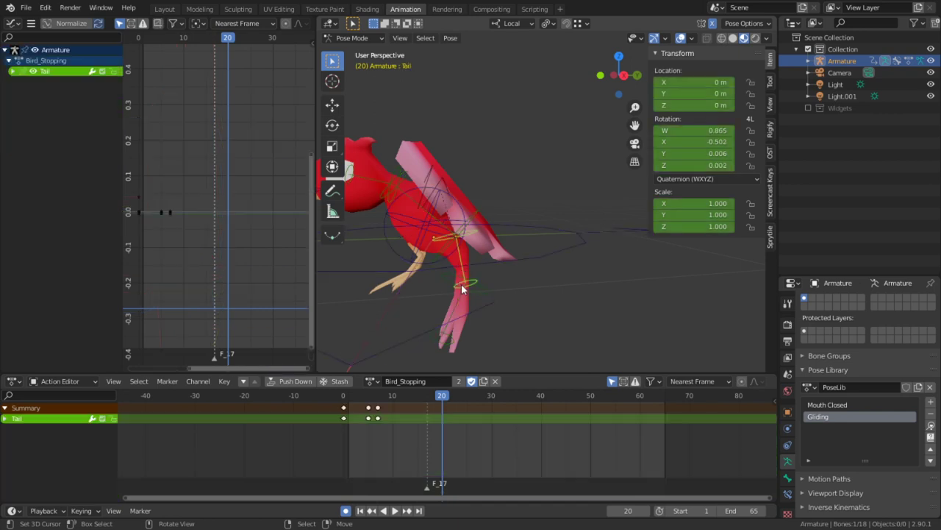
{"action": "key", "text": "r"}
{"action": "left_click", "coordinate": [507, 281]}
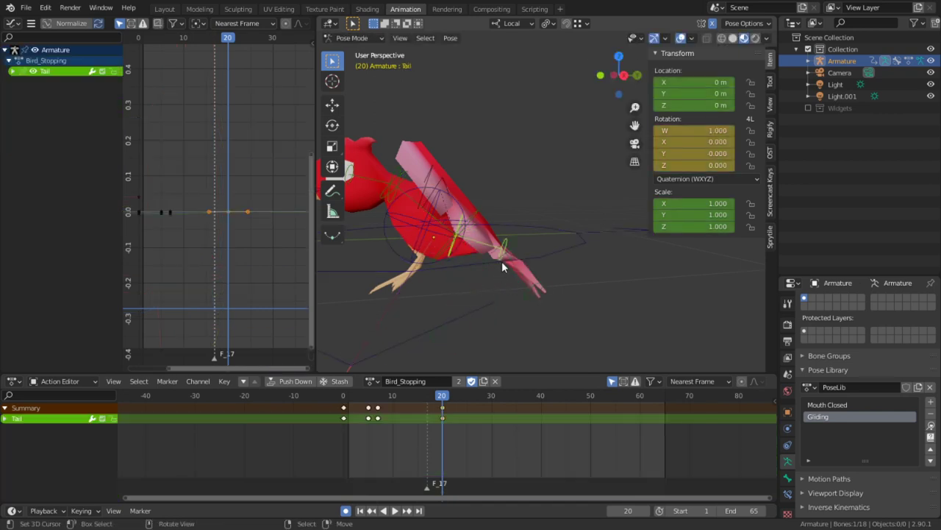
Clear the Tail.001 bone's rotation at frame 20 and deselect all bones
{"action": "left_click", "coordinate": [506, 260]}
{"action": "right_click", "coordinate": [513, 262]}
{"action": "key", "text": "alt+r"}
{"action": "key", "text": "alt+a"}
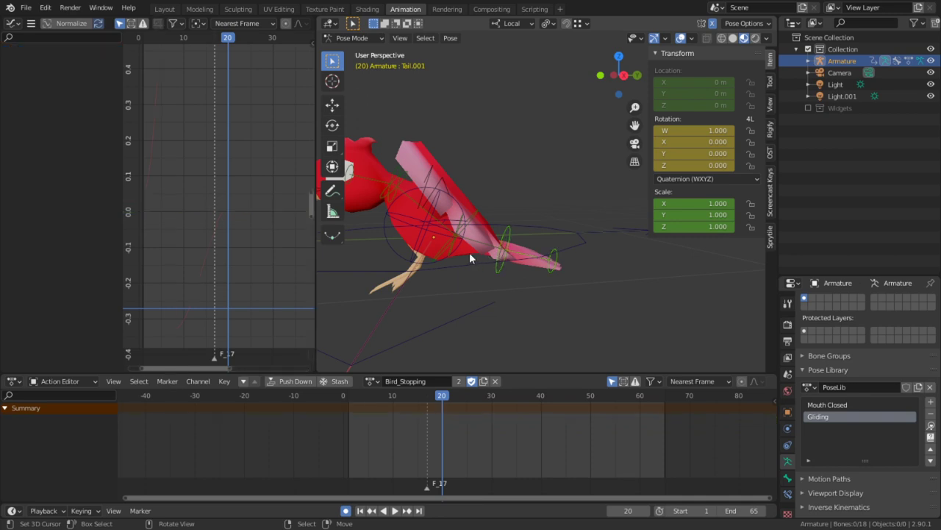
Rotate the Tail bone downward by about 30 degrees at frame 20
{"action": "middle_click_drag", "start_coordinate": [469, 252], "coordinate": [470, 212]}
{"action": "right_click", "coordinate": [450, 221]}
{"action": "right_click", "coordinate": [450, 221]}
{"action": "right_click", "coordinate": [451, 218]}
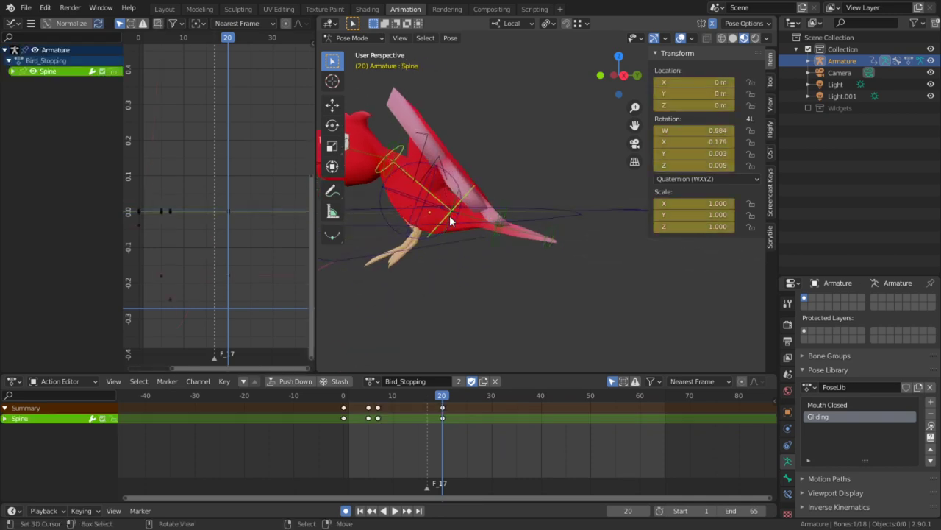
{"action": "right_click", "coordinate": [450, 216]}
{"action": "key", "text": "r"}
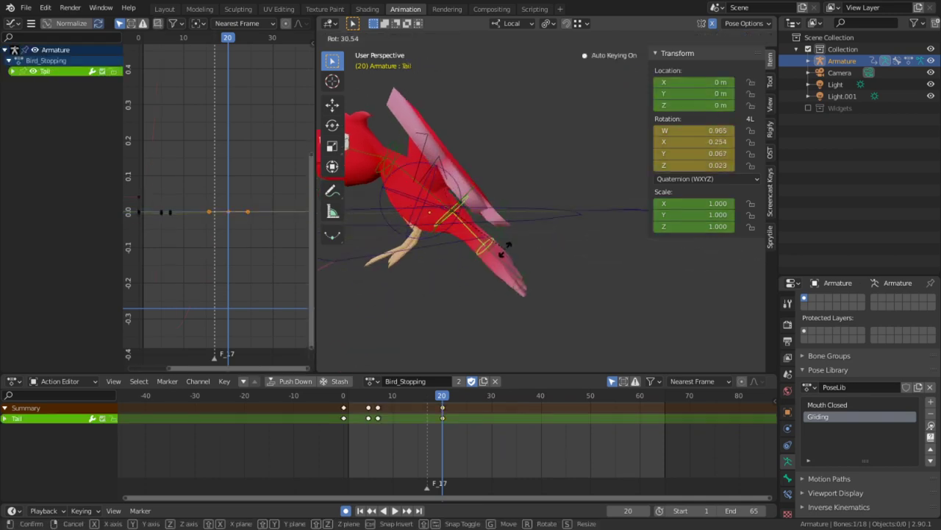
{"action": "left_click", "coordinate": [506, 249]}
Rotate the Tail.001 bone about its local X axis at frame 20 and review the motion
{"action": "right_click", "coordinate": [513, 283]}
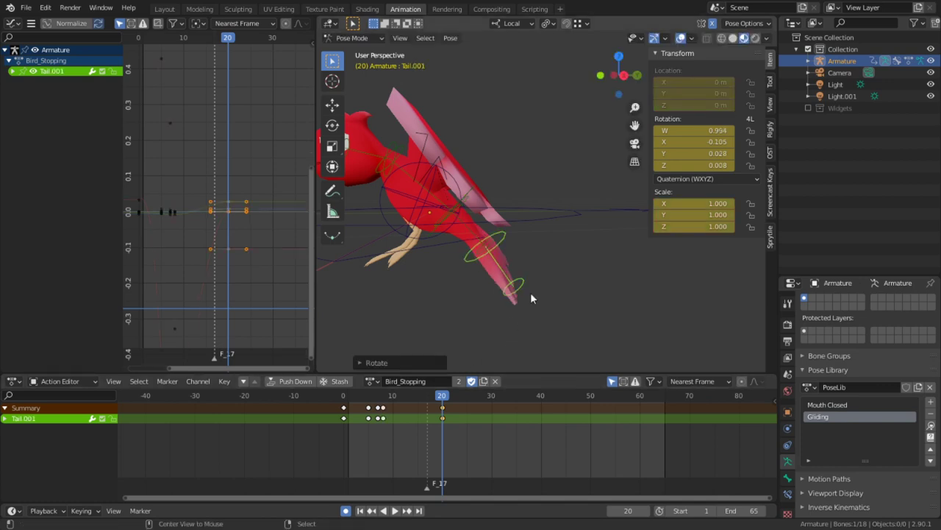
{"action": "key", "text": "r"}
{"action": "key", "text": "x"}
{"action": "left_click", "coordinate": [548, 285]}
{"action": "key", "text": "space"}
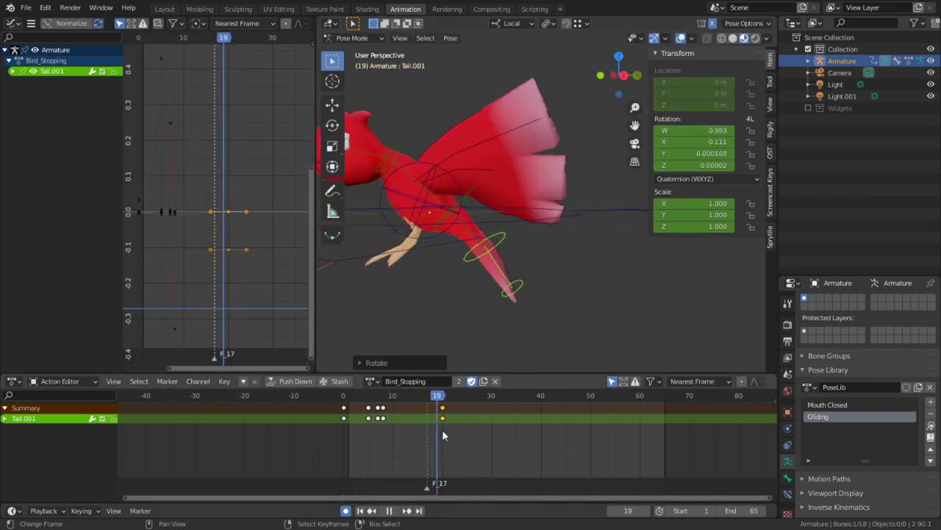
{"action": "key", "text": "space"}
Move the Tail bone's keyframe from frame 20 to frame 16 and check the motion
{"action": "left_click", "coordinate": [491, 250]}
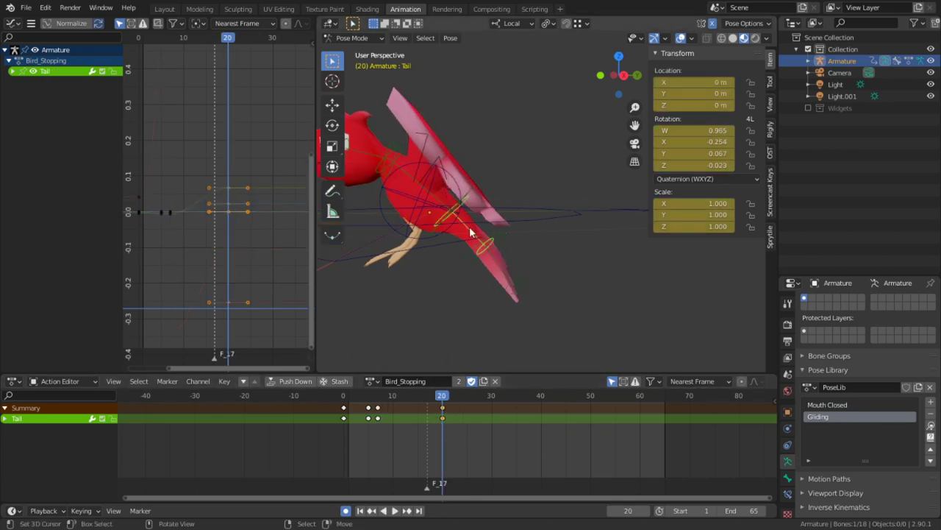
{"action": "key", "text": "g"}
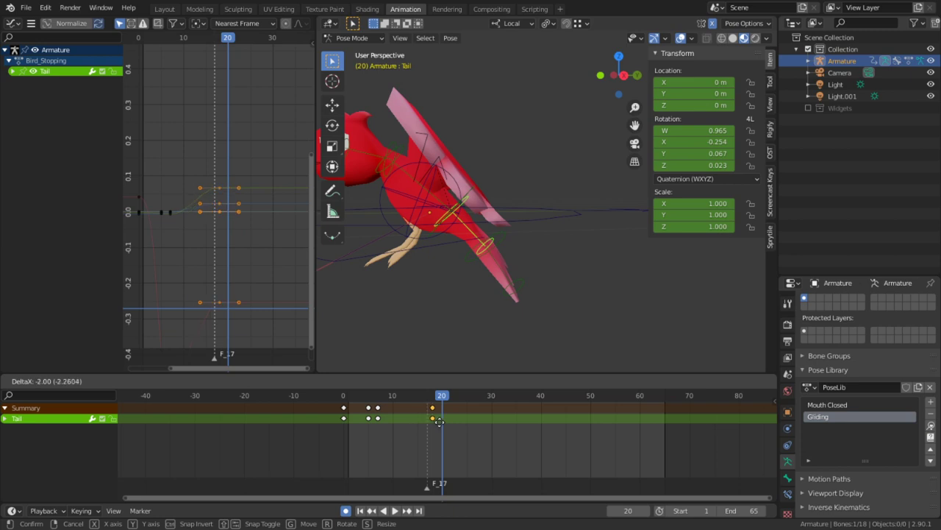
{"action": "left_click", "coordinate": [431, 423]}
{"action": "key", "text": "g"}
{"action": "left_click", "coordinate": [442, 424]}
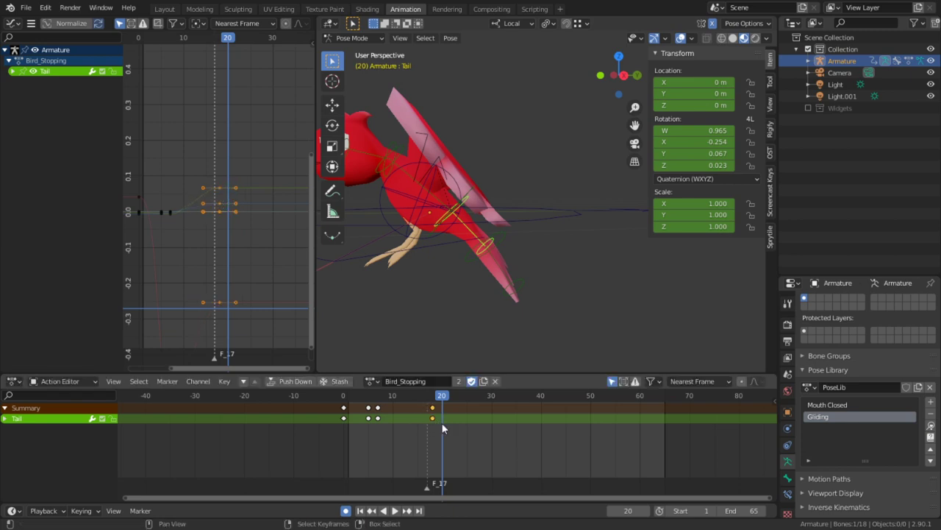
{"action": "key", "text": "space"}
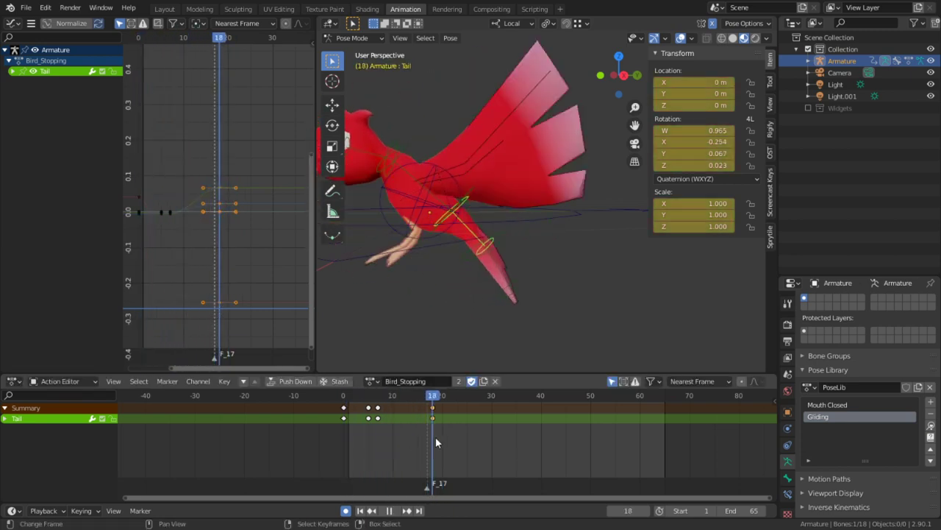
{"action": "key", "text": "g"}
{"action": "left_click", "coordinate": [425, 440]}
{"action": "mouse_move", "coordinate": [424, 441]}
{"action": "left_mouse_down"}
{"action": "mouse_move", "coordinate": [337, 440]}
{"action": "mouse_move", "coordinate": [446, 443]}
{"action": "mouse_move", "coordinate": [433, 445]}
{"action": "left_mouse_up"}
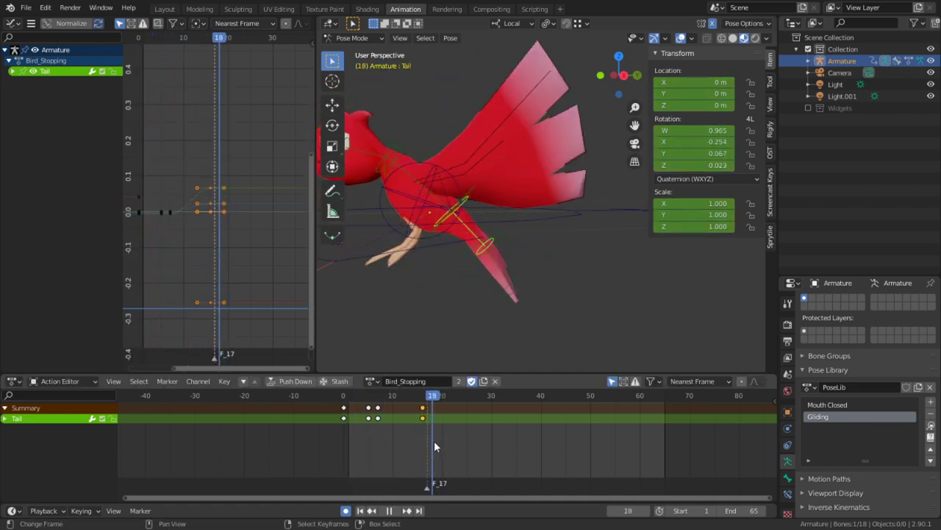
Clear the Tail.001 bone's rotation at frame 20 and play back the animation
{"action": "left_click", "coordinate": [515, 295]}
{"action": "key", "text": "Up"}
{"action": "key", "text": "r"}
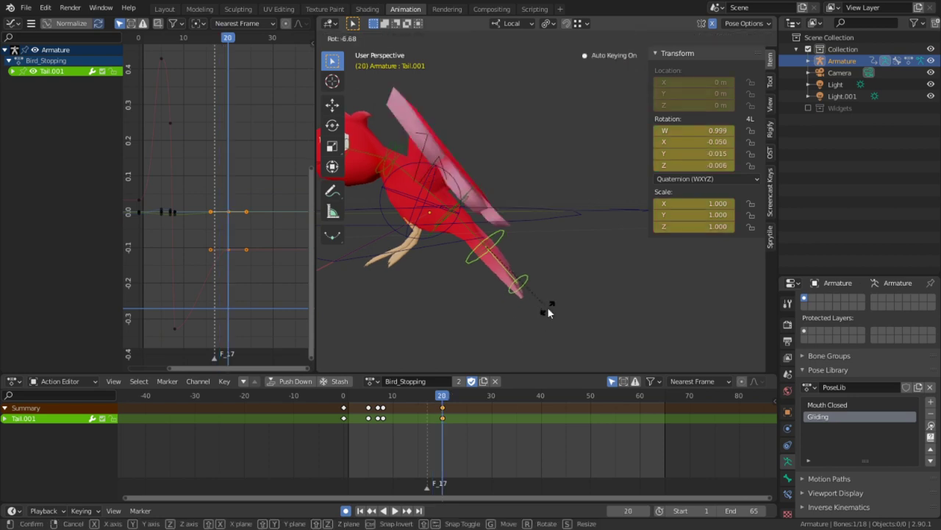
{"action": "right_click", "coordinate": [548, 308]}
{"action": "key", "text": "alt+r"}
{"action": "left_click_drag", "start_coordinate": [455, 423], "coordinate": [328, 439]}
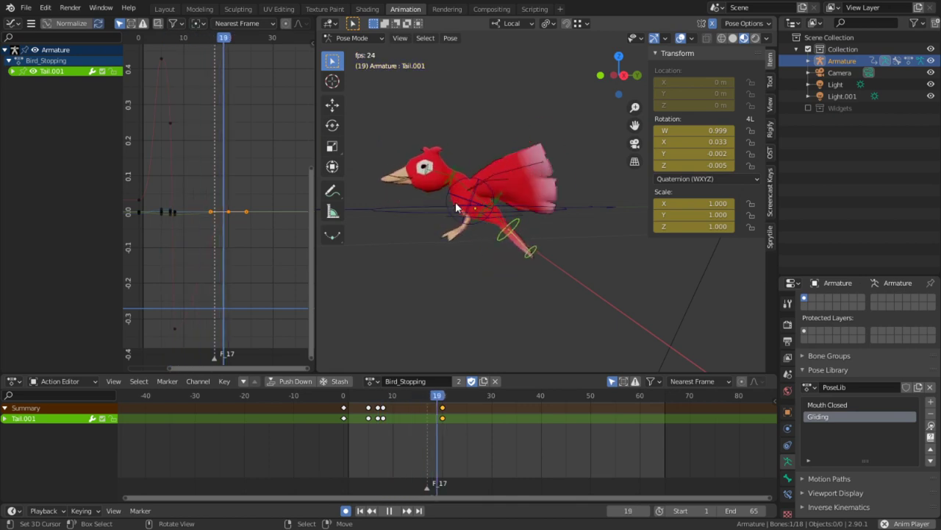
{"action": "key", "text": "space"}
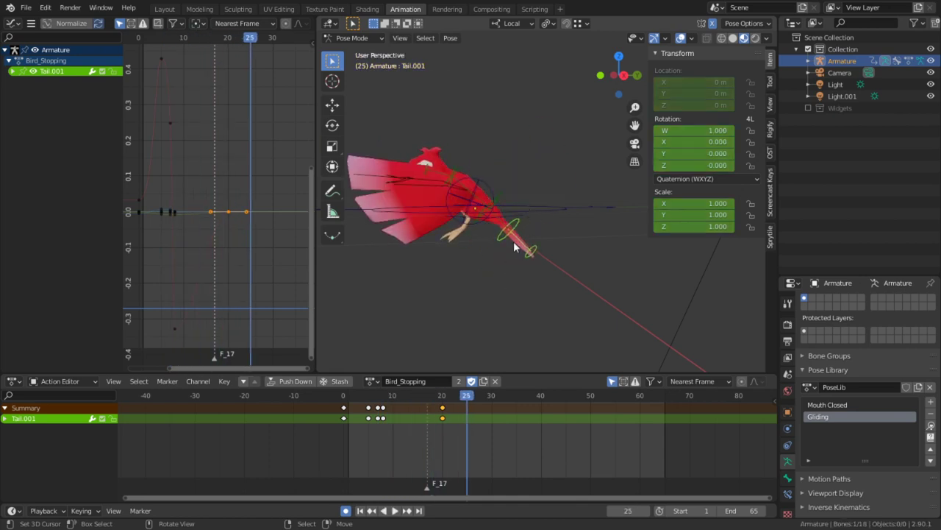
Delete the Tail.001 bone's keyframe at frame 7 and play back the animation
{"action": "left_click", "coordinate": [383, 436]}
{"action": "scroll", "coordinate": [383, 434], "scroll_direction": "up", "scroll_amount": 1}
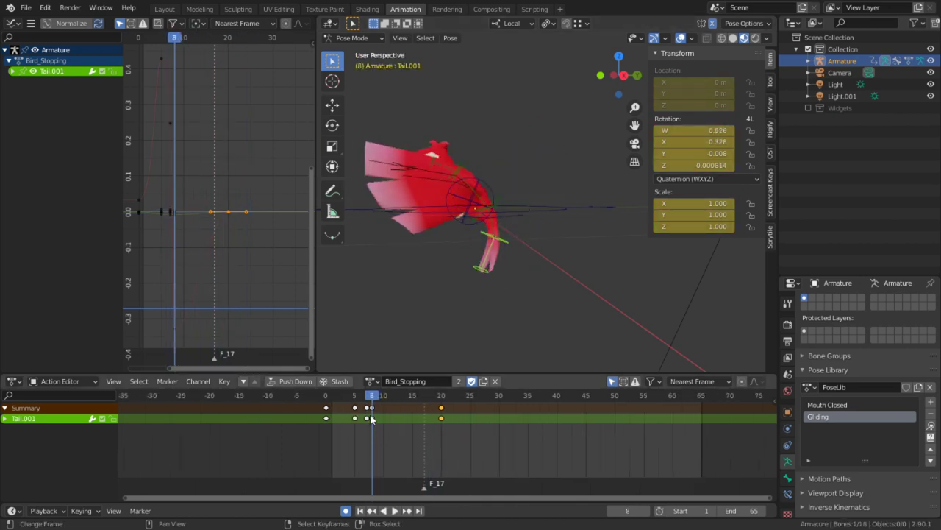
{"action": "left_click", "coordinate": [367, 417]}
{"action": "key", "text": "x"}
{"action": "left_click", "coordinate": [370, 420]}
{"action": "left_click_drag", "start_coordinate": [356, 432], "coordinate": [351, 437]}
{"action": "key", "text": "space"}
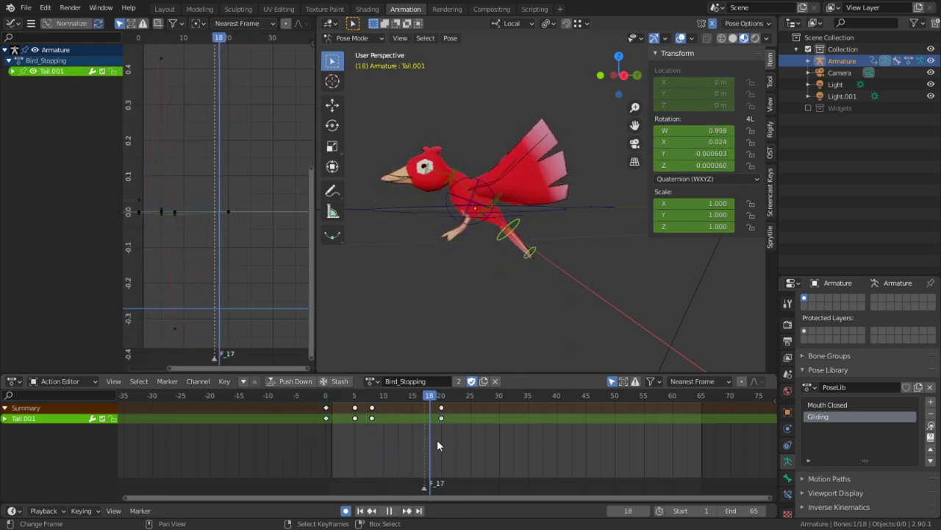
{"action": "left_click_drag", "start_coordinate": [437, 439], "coordinate": [387, 432]}
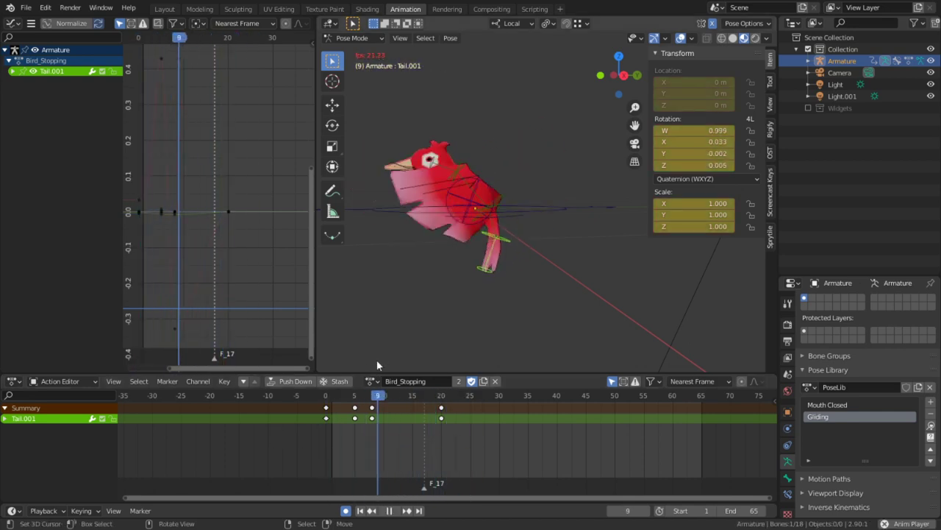
{"action": "key", "text": "space"}
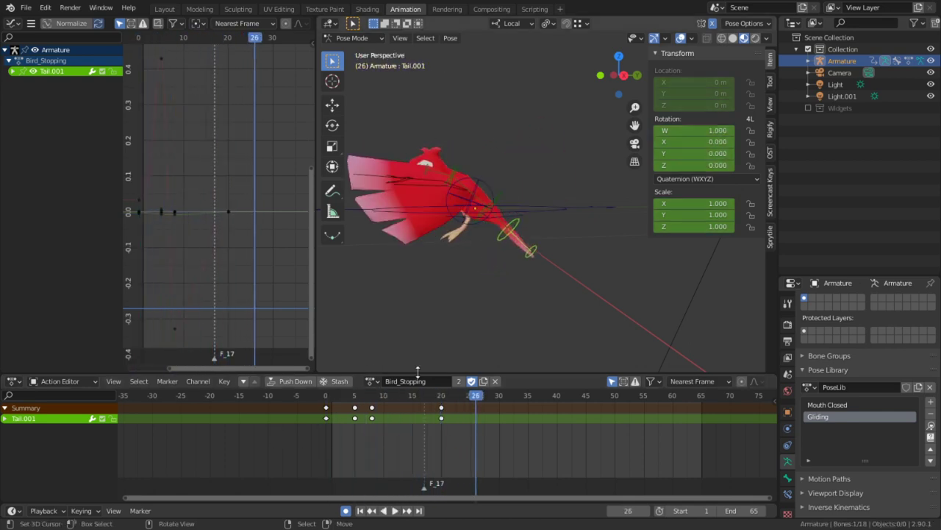
Move the Spine bone's frame 7 keyframe onto frame 20 and play back the animation
{"action": "left_click", "coordinate": [477, 187]}
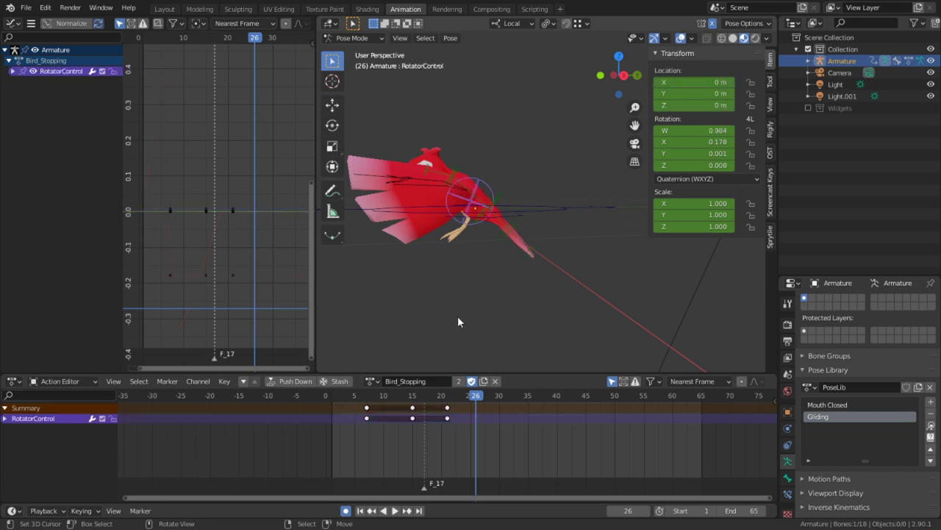
{"action": "left_click", "coordinate": [462, 191]}
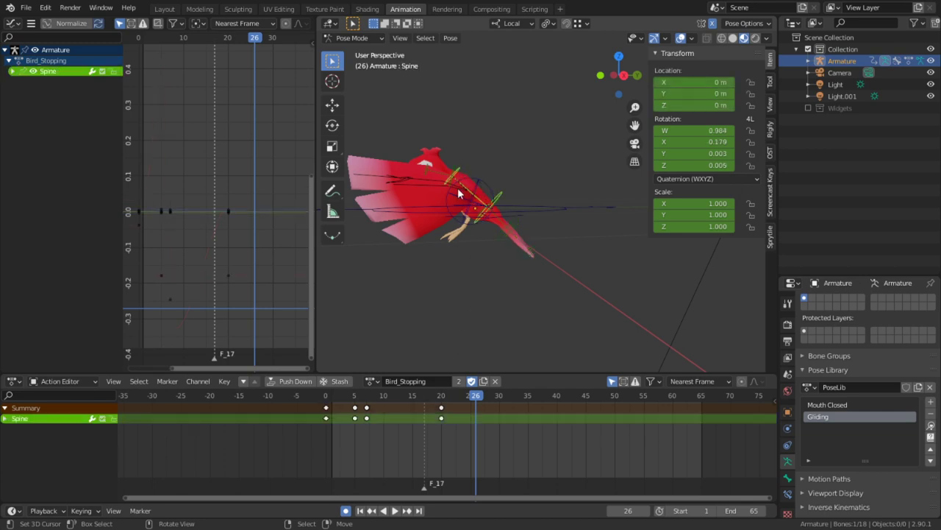
{"action": "left_click", "coordinate": [362, 416]}
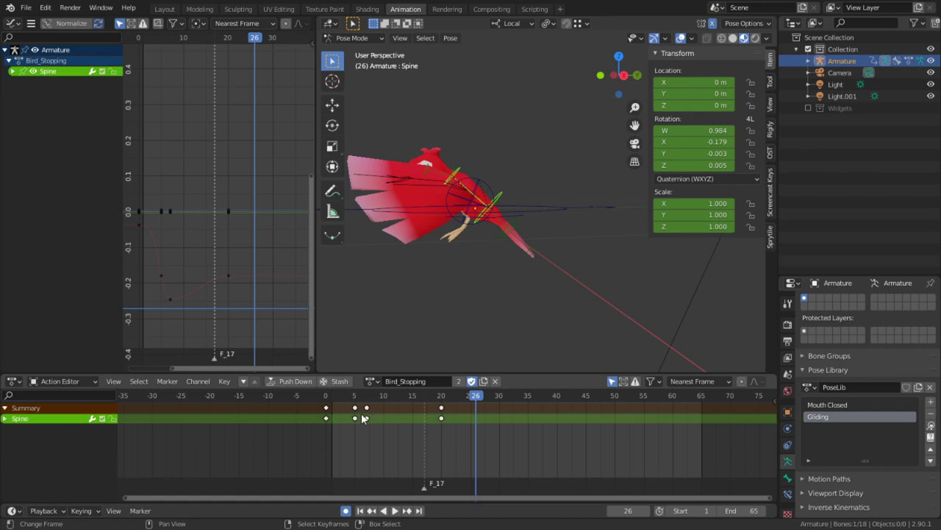
{"action": "right_click", "coordinate": [365, 417]}
{"action": "key", "text": "g"}
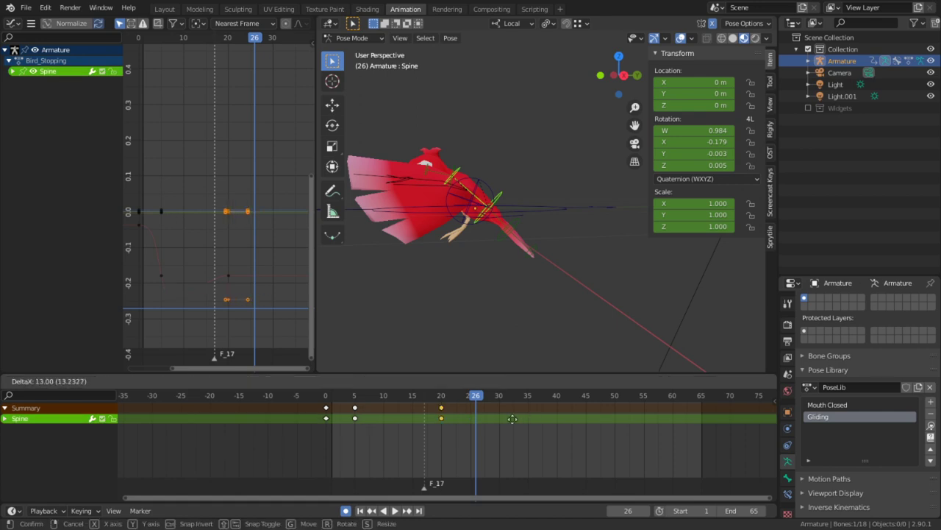
{"action": "left_click", "coordinate": [511, 417]}
{"action": "left_click", "coordinate": [308, 446]}
{"action": "key", "text": "space"}
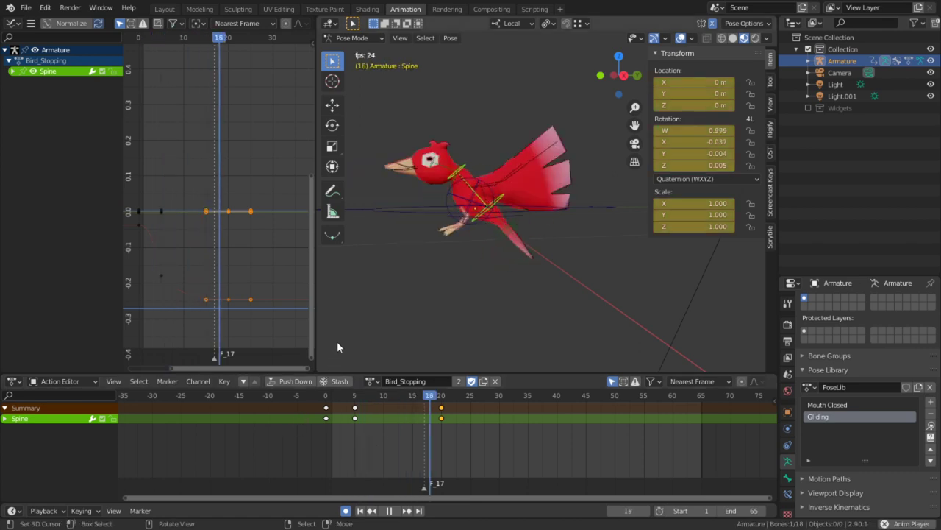
{"action": "key", "text": "space"}
Select all bones to display their keyframes and move to frame 21
{"action": "mouse_move", "coordinate": [506, 256]}
{"action": "middle_mouse_down"}
{"action": "mouse_move", "coordinate": [430, 249]}
{"action": "mouse_move", "coordinate": [490, 243]}
{"action": "mouse_move", "coordinate": [506, 228]}
{"action": "mouse_move", "coordinate": [506, 244]}
{"action": "middle_mouse_up"}
{"action": "key", "text": "alt+a"}
{"action": "key", "text": "a"}
{"action": "left_click", "coordinate": [439, 254]}
{"action": "scroll", "coordinate": [491, 243], "scroll_direction": "up", "scroll_amount": 4}
{"action": "right_click", "coordinate": [414, 249]}
{"action": "key", "text": "a"}
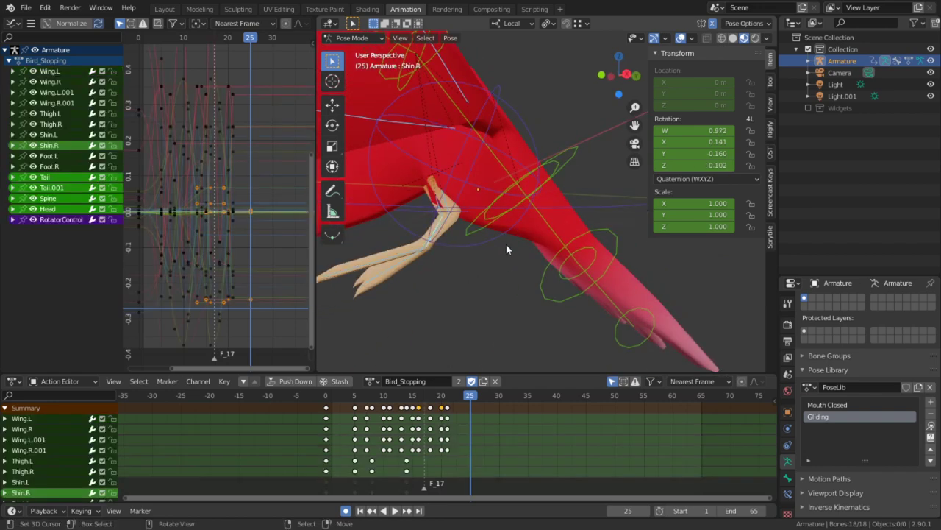
{"action": "left_click_drag", "start_coordinate": [458, 436], "coordinate": [449, 440]}
Rotate the left shin bone about its local X axis at frame 21 so the leg hangs down
{"action": "right_click", "coordinate": [428, 237]}
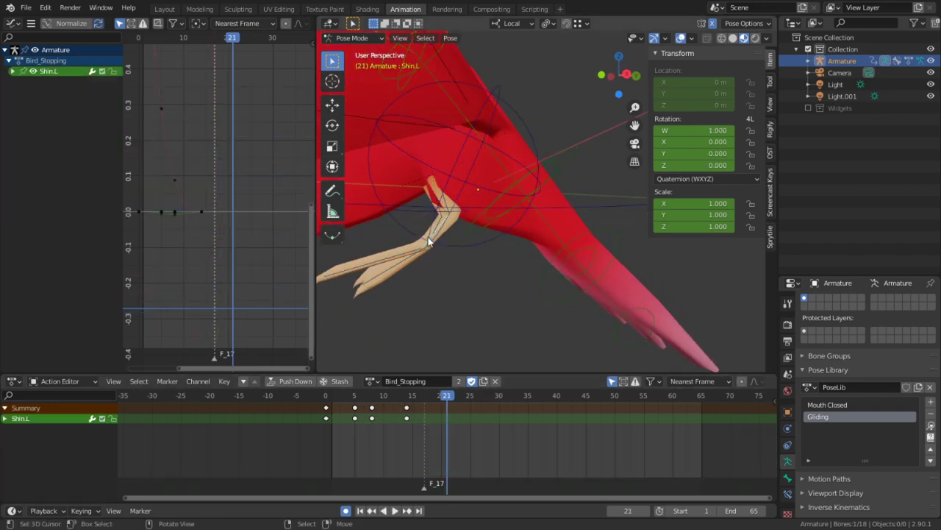
{"action": "middle_click_drag", "start_coordinate": [428, 237], "coordinate": [443, 223]}
{"action": "key", "text": "r"}
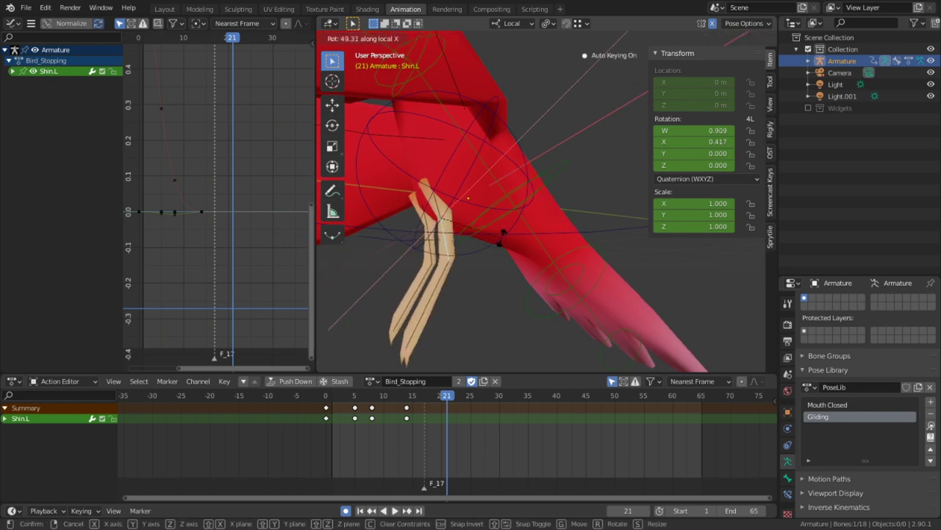
{"action": "key", "text": "Escape"}
{"action": "key", "text": "r"}
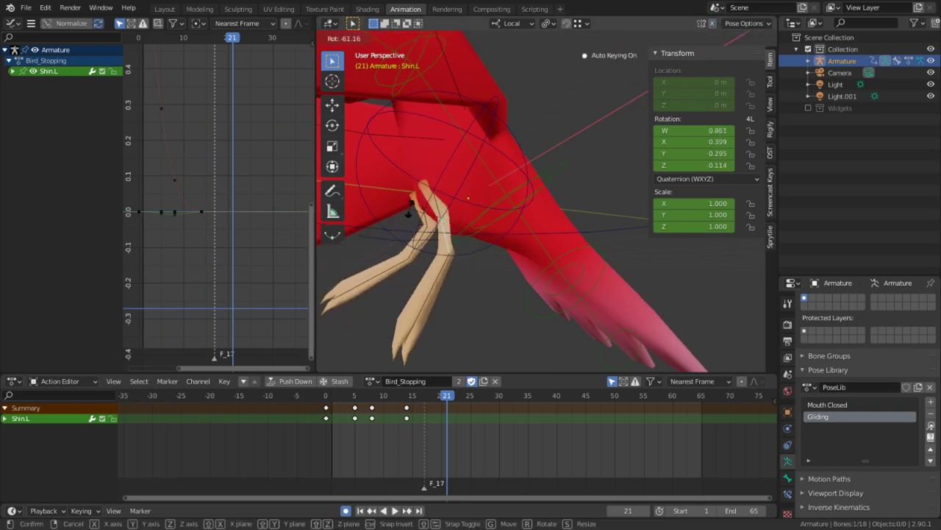
{"action": "key", "text": "x"}
{"action": "left_click", "coordinate": [388, 194]}
Try to rotate the right thigh bone about its local X axis at frame 21
{"action": "middle_click_drag", "start_coordinate": [393, 200], "coordinate": [543, 230]}
{"action": "left_click", "coordinate": [445, 206]}
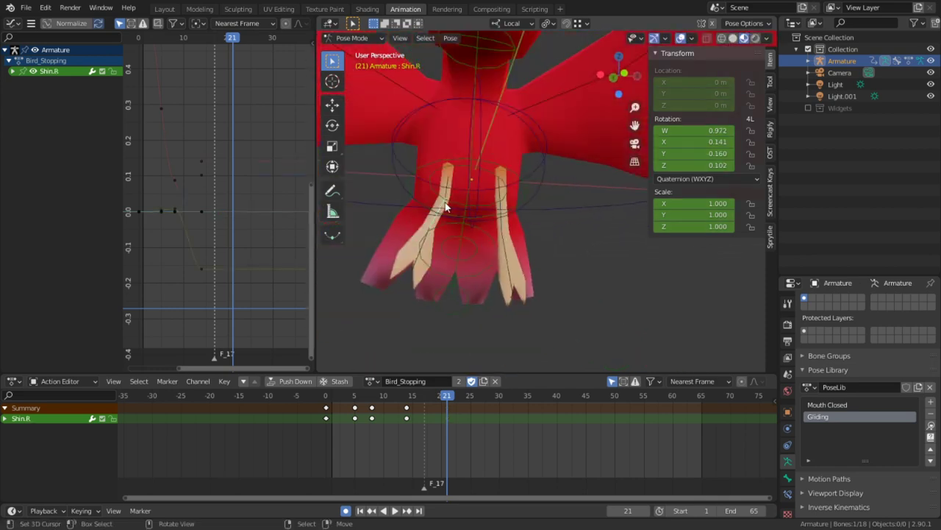
{"action": "middle_click_drag", "start_coordinate": [446, 207], "coordinate": [577, 198]}
{"action": "left_click", "coordinate": [582, 195]}
{"action": "key", "text": "r"}
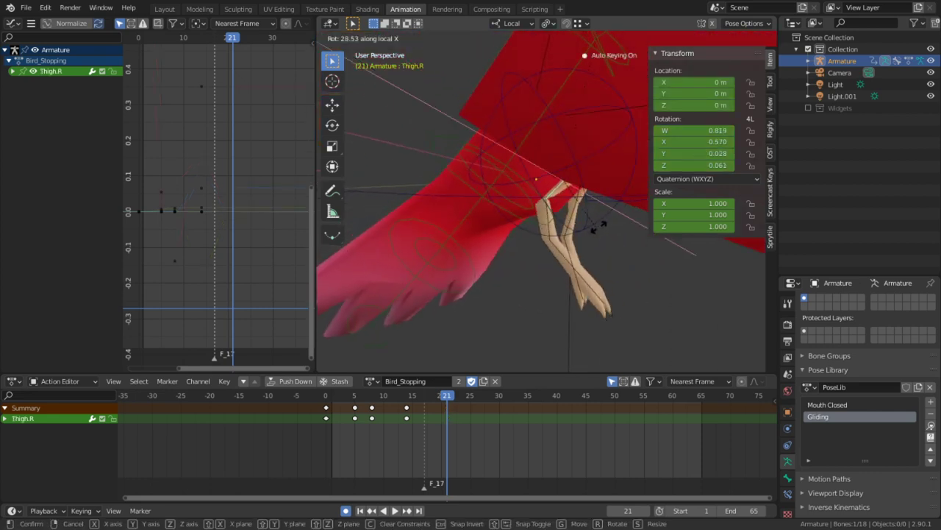
{"action": "left_click", "coordinate": [553, 216]}
Clear the right shin's rotation at frame 21 and rotate it about local X to line up with the left leg
{"action": "right_click", "coordinate": [554, 215]}
{"action": "right_click", "coordinate": [563, 218]}
{"action": "key", "text": "r"}
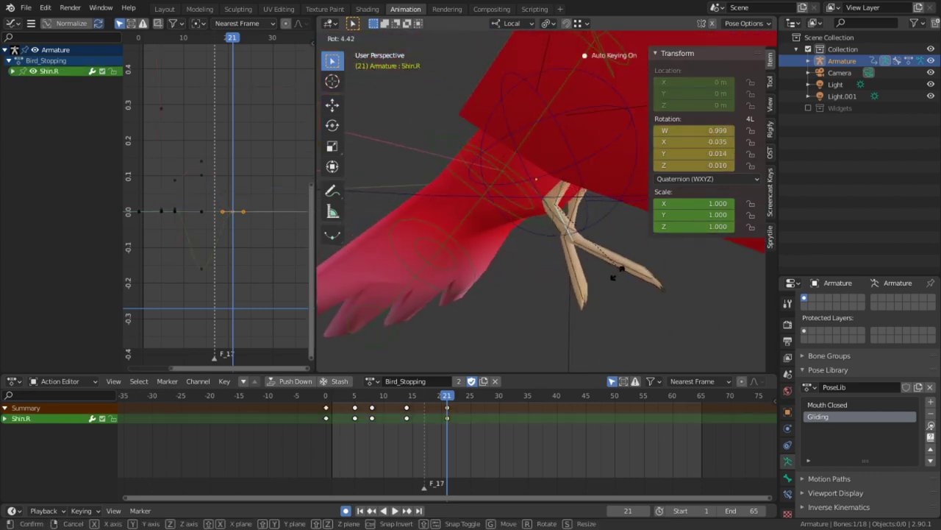
{"action": "right_click", "coordinate": [560, 297]}
{"action": "key", "text": "r"}
{"action": "key", "text": "x"}
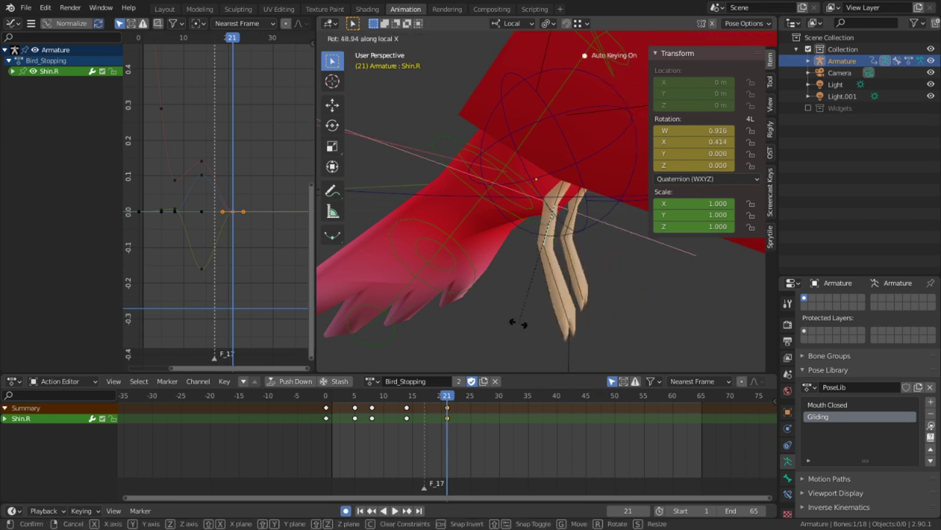
{"action": "left_click", "coordinate": [534, 312]}
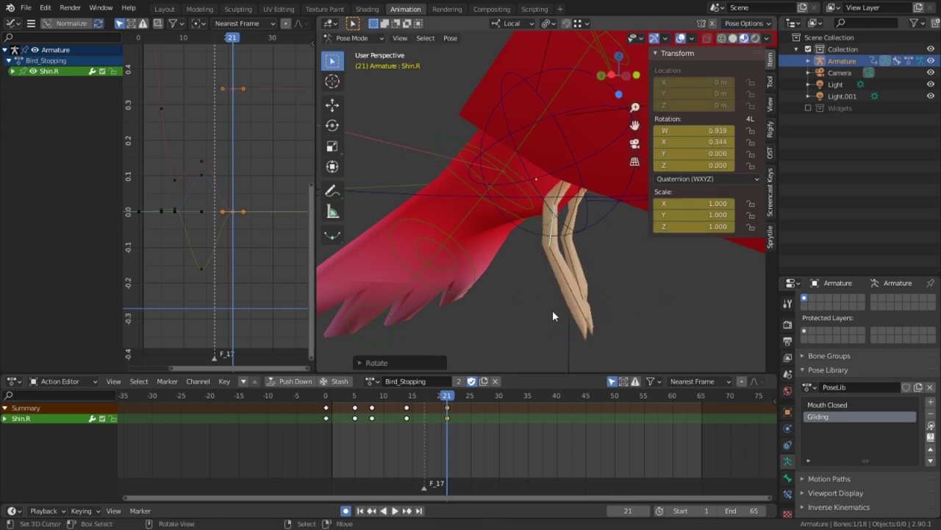
Rotate the right foot bone at frame 21 to line up with the left foot, and play back the action
{"action": "right_click", "coordinate": [573, 302]}
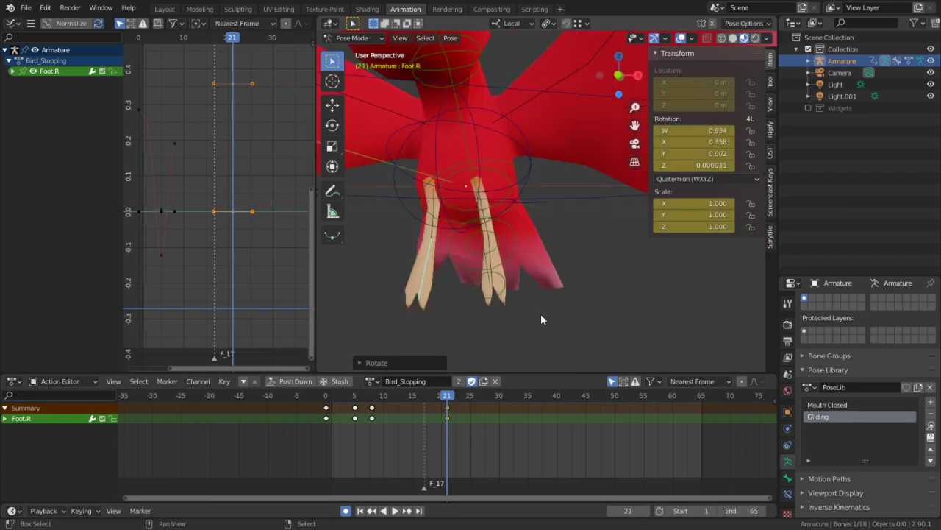
{"action": "key", "text": "shift+Left"}
{"action": "key", "text": "space"}
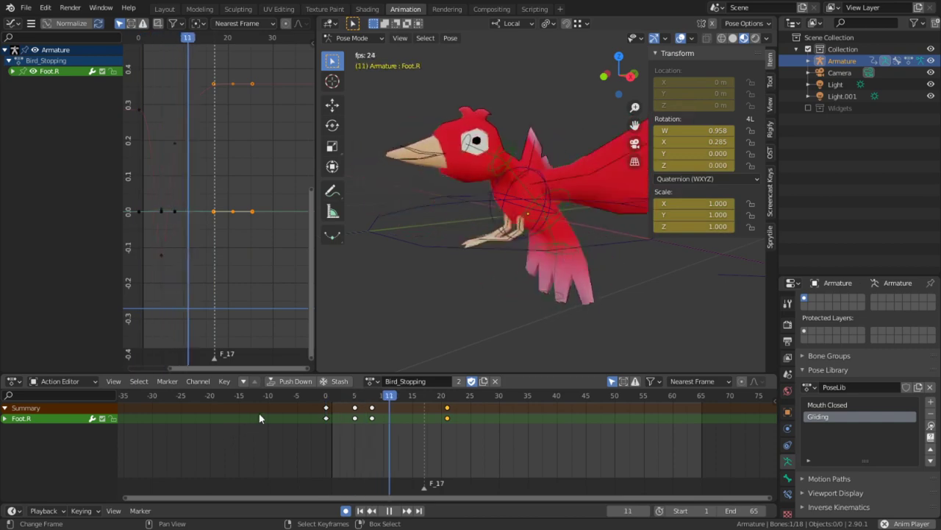
{"action": "key", "text": "space"}
Replay and scrub the action from different angles with the left thigh bone selected to examine the leg and wing motion
{"action": "left_click_drag", "start_coordinate": [477, 432], "coordinate": [513, 415]}
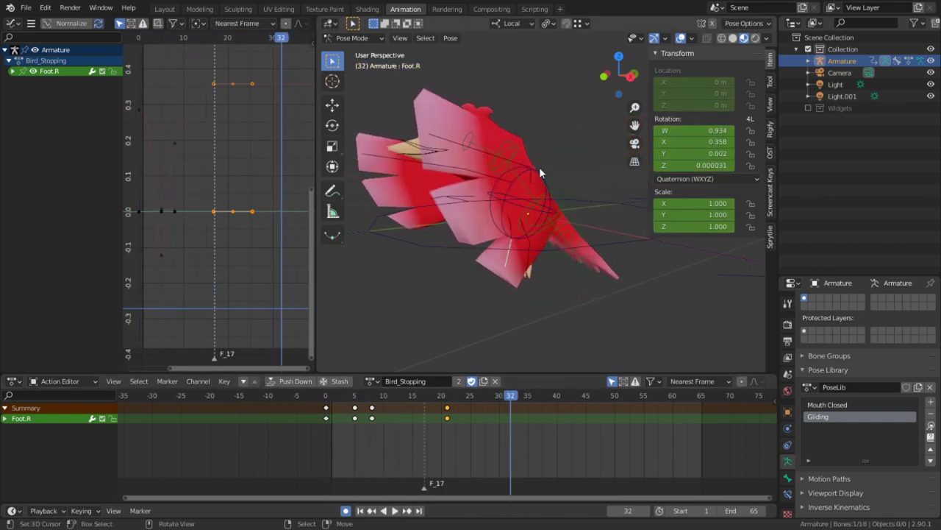
{"action": "key", "text": "a"}
{"action": "left_click", "coordinate": [523, 232]}
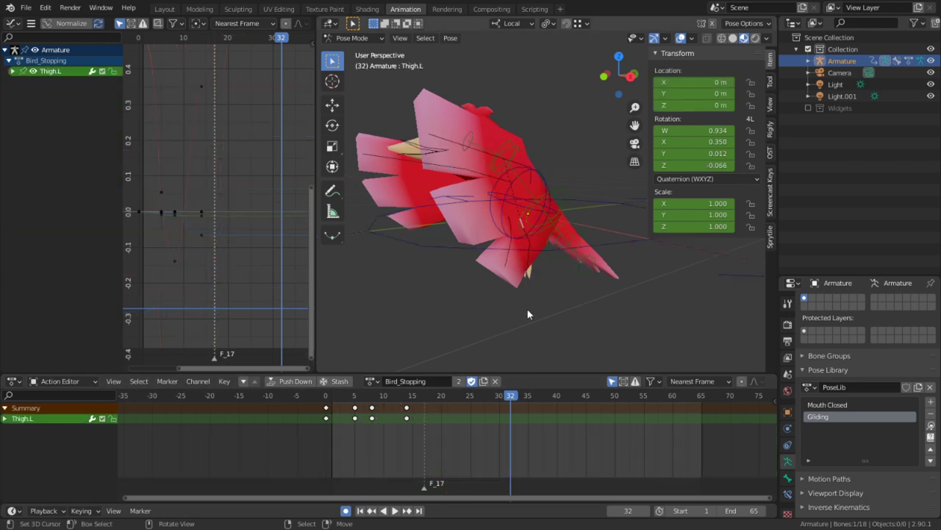
{"action": "key", "text": "shift+Left"}
{"action": "key", "text": "space"}
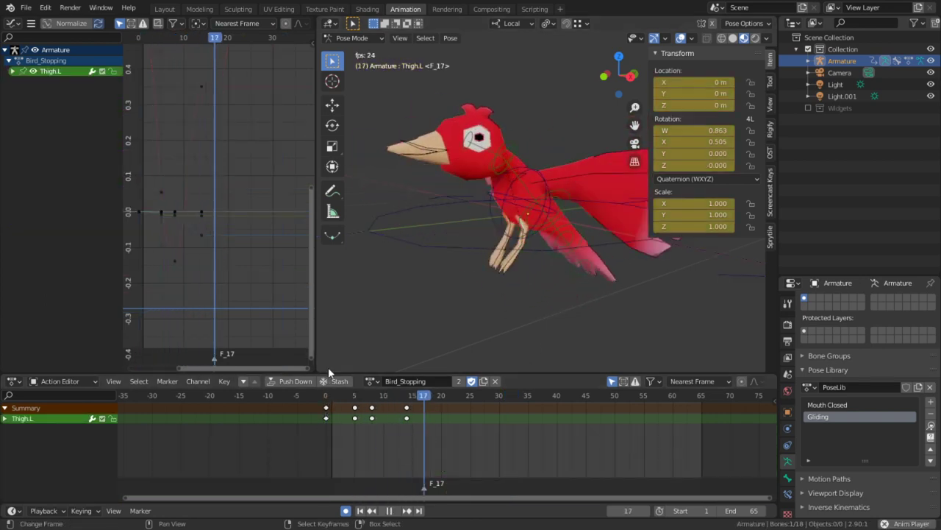
{"action": "key", "text": "space"}
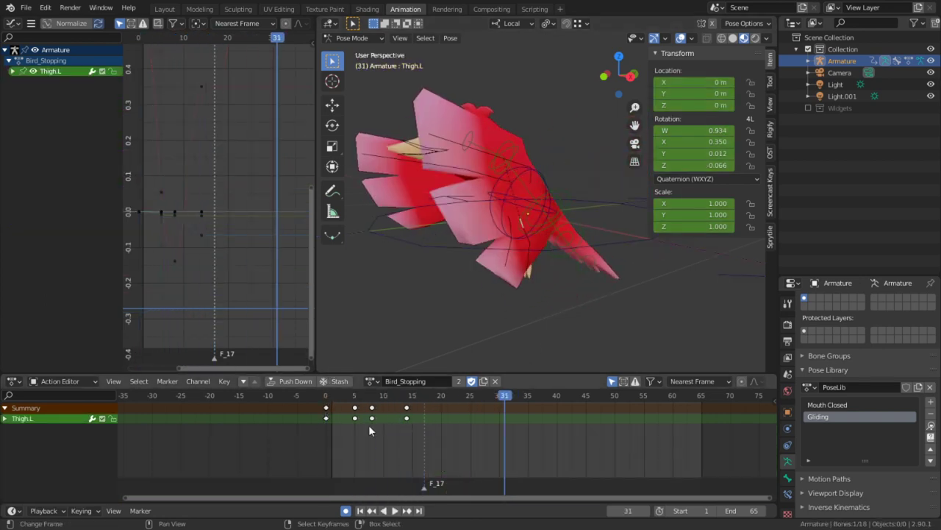
{"action": "left_click", "coordinate": [479, 441]}
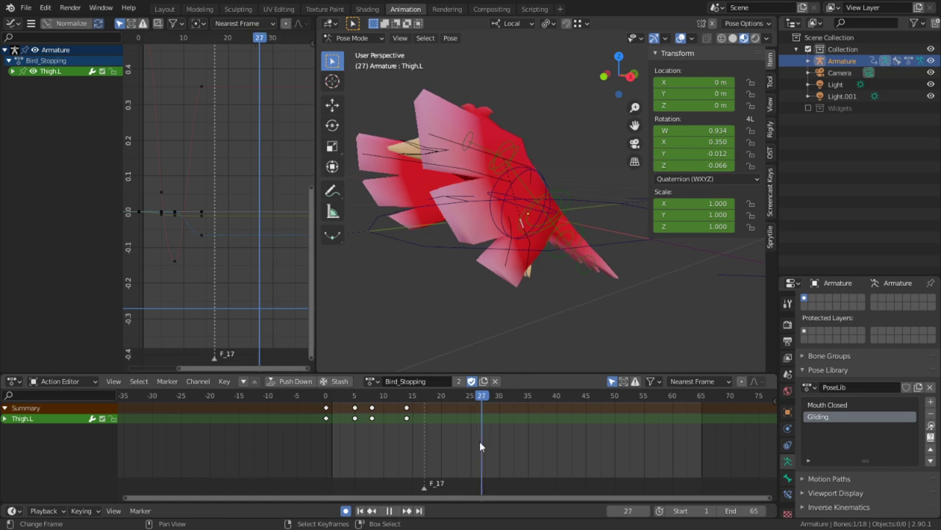
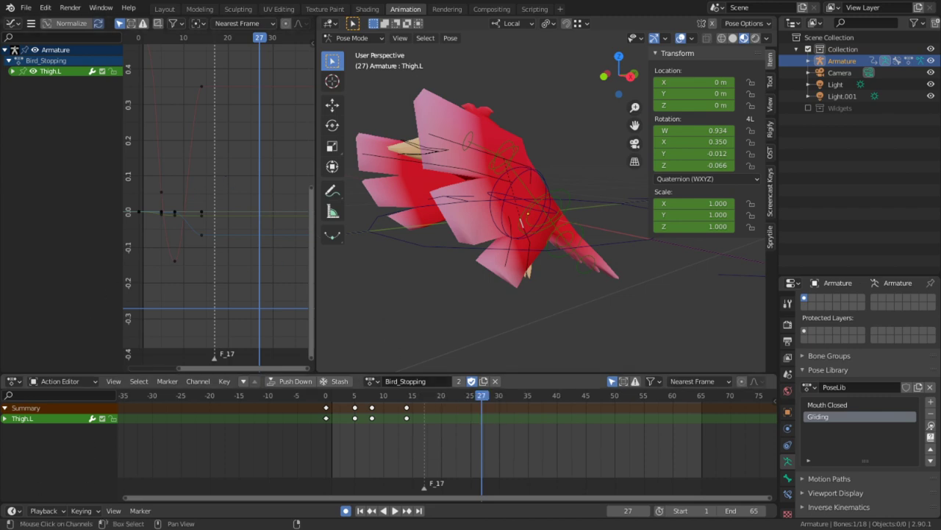
{"action": "middle_click_drag", "start_coordinate": [497, 239], "coordinate": [469, 246]}
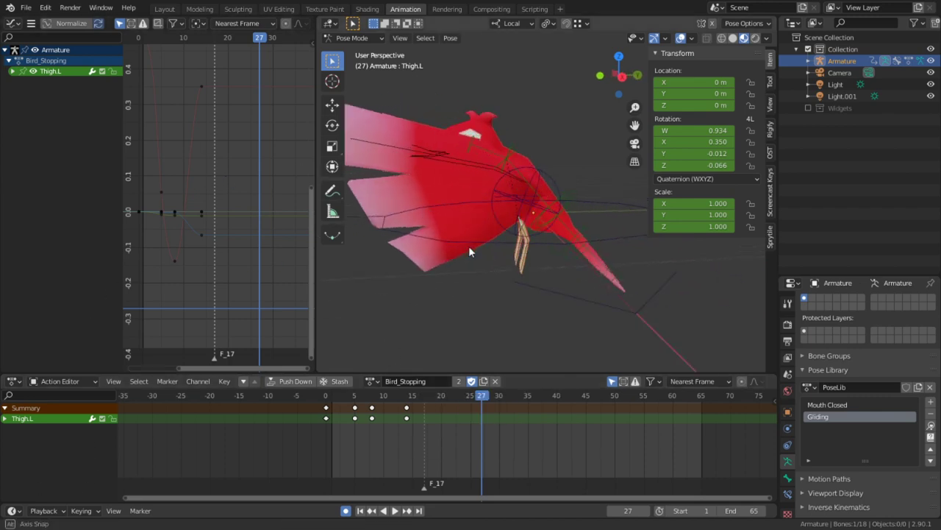
{"action": "key", "text": "space"}
{"action": "left_click_drag", "start_coordinate": [541, 456], "coordinate": [423, 462]}
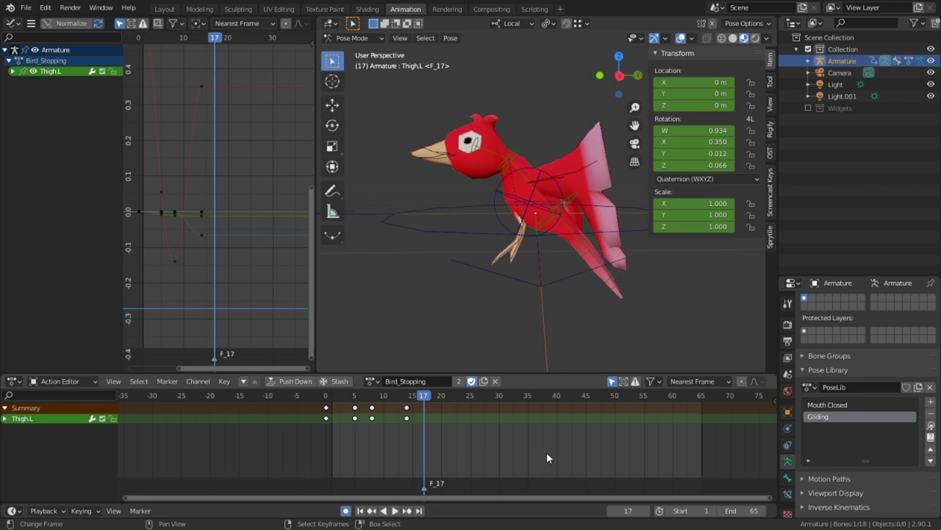
Select the four wing bones and duplicate their frame 16 keyframes to frame 27
{"action": "left_click", "coordinate": [358, 425]}
{"action": "left_click_drag", "start_coordinate": [357, 423], "coordinate": [431, 421]}
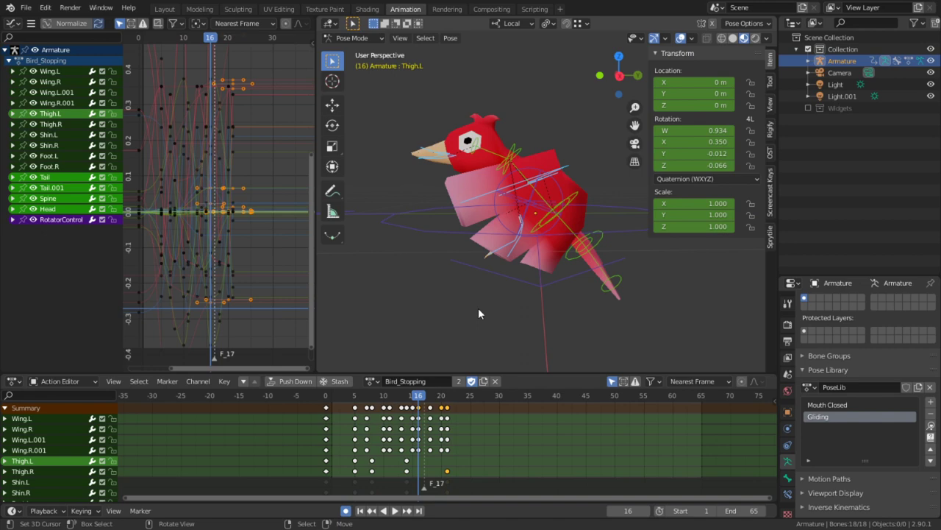
{"action": "left_click", "coordinate": [566, 183]}
{"action": "middle_click_drag", "start_coordinate": [478, 309], "coordinate": [474, 168]}
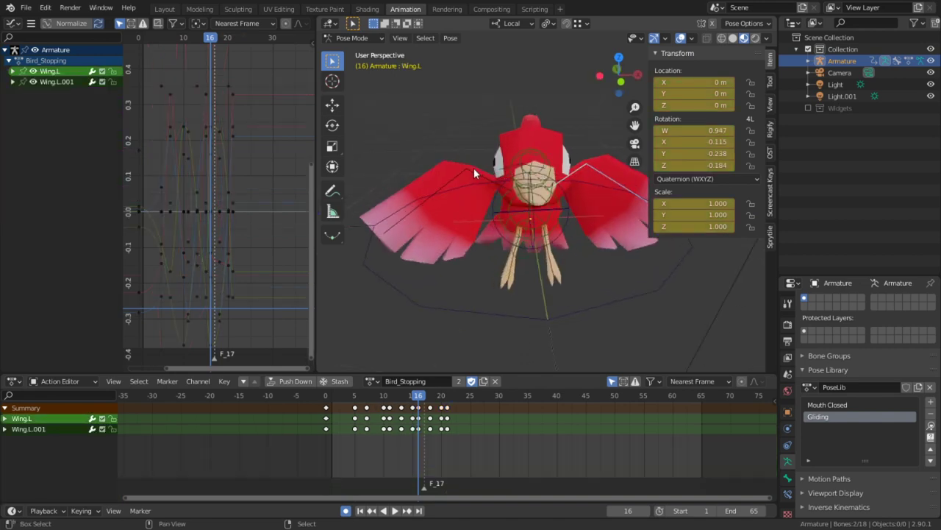
{"action": "left_click", "coordinate": [474, 167], "text": "shift"}
{"action": "left_click", "coordinate": [437, 173], "text": "shift"}
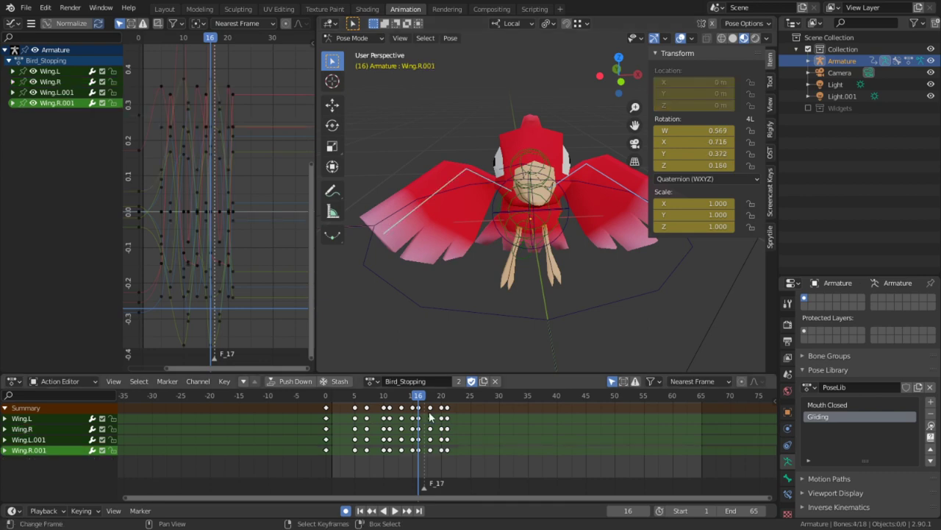
{"action": "scroll", "coordinate": [428, 411], "scroll_direction": "up", "scroll_amount": 2}
{"action": "left_click", "coordinate": [415, 408]}
{"action": "key", "text": "shift+d"}
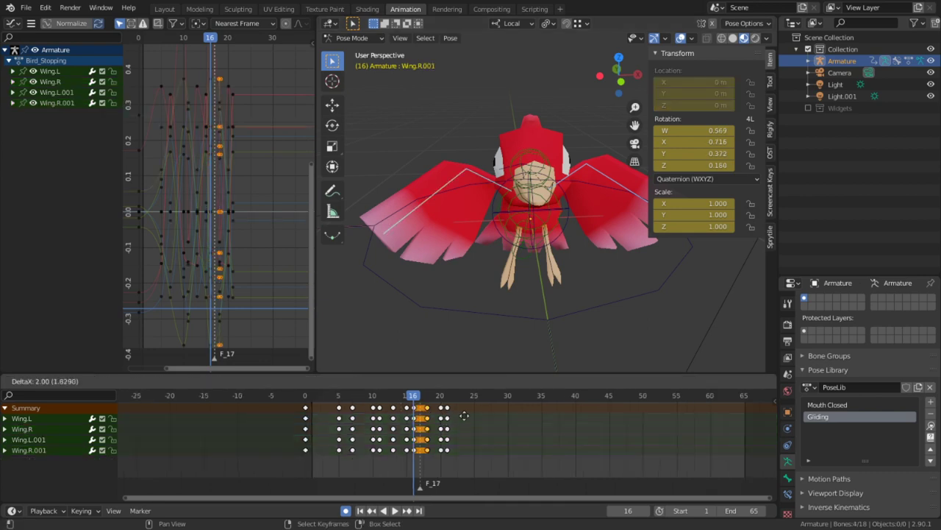
{"action": "left_click", "coordinate": [502, 417]}
Play the action, stop at frame 36 and clear the outer left wing bone's rotation there
{"action": "key", "text": "space"}
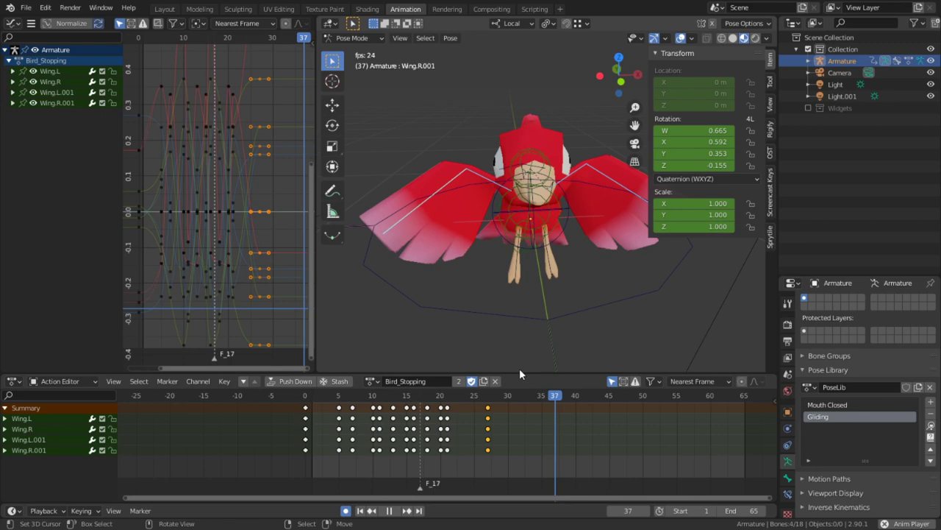
{"action": "middle_click_drag", "start_coordinate": [520, 368], "coordinate": [607, 283]}
{"action": "key", "text": "space"}
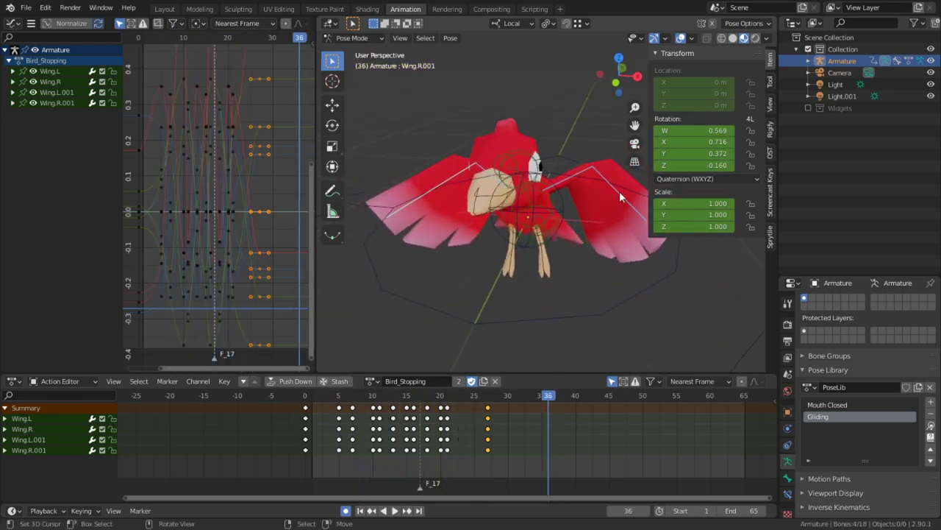
{"action": "left_click", "coordinate": [603, 187]}
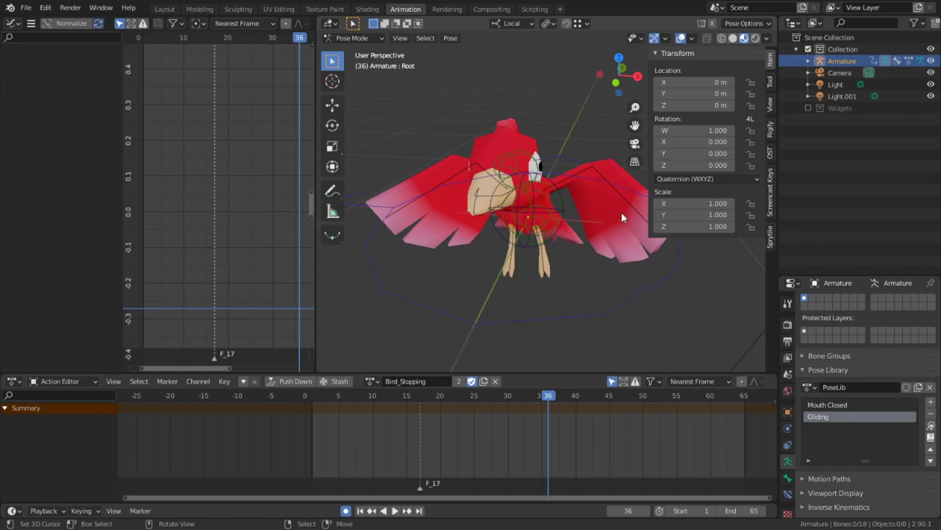
{"action": "right_click", "coordinate": [622, 210]}
{"action": "key", "text": "alt+r"}
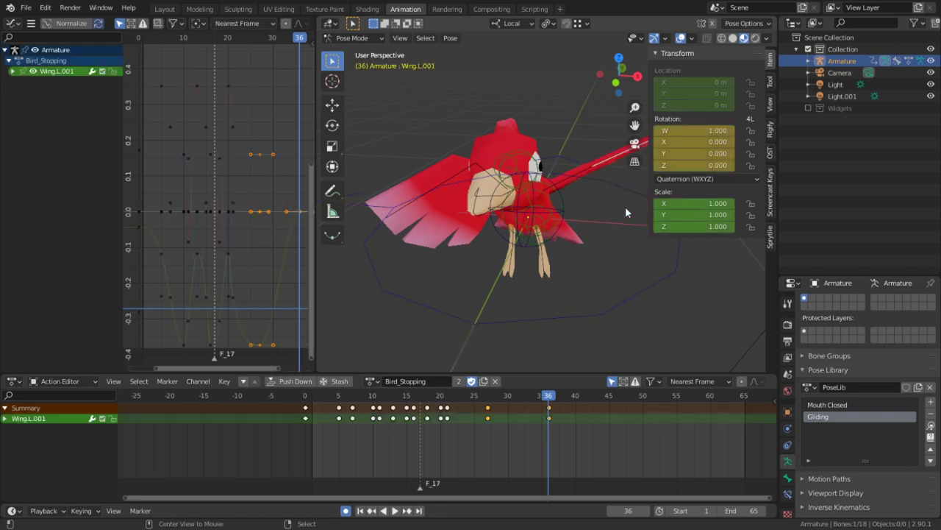
Clear the rotations of the remaining wing bones at frame 36
{"action": "key", "text": "alt+a"}
{"action": "middle_click_drag", "start_coordinate": [449, 170], "coordinate": [359, 172]}
{"action": "right_click", "coordinate": [451, 188]}
{"action": "key", "text": "alt+r"}
{"action": "right_click", "coordinate": [591, 164]}
{"action": "right_click", "coordinate": [578, 164]}
{"action": "key", "text": "alt+r"}
{"action": "right_click", "coordinate": [478, 173]}
{"action": "key", "text": "alt+r"}
{"action": "key", "text": "r"}
{"action": "key", "text": "y"}
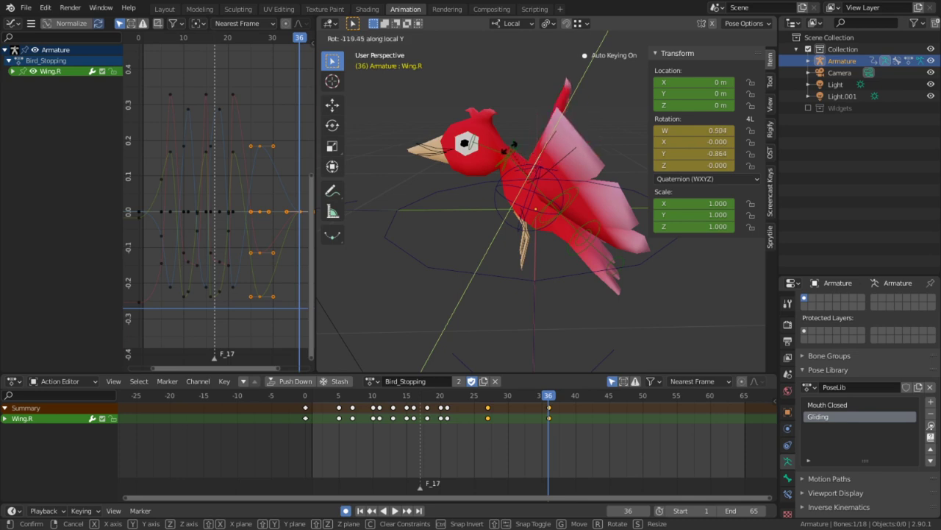
{"action": "right_click", "coordinate": [568, 175]}
Rotate the inner left wing bone at frame 36 with X-axis mirroring so both wings are raised
{"action": "middle_click_drag", "start_coordinate": [568, 174], "coordinate": [644, 133]}
{"action": "right_click", "coordinate": [566, 183]}
{"action": "right_click", "coordinate": [567, 174]}
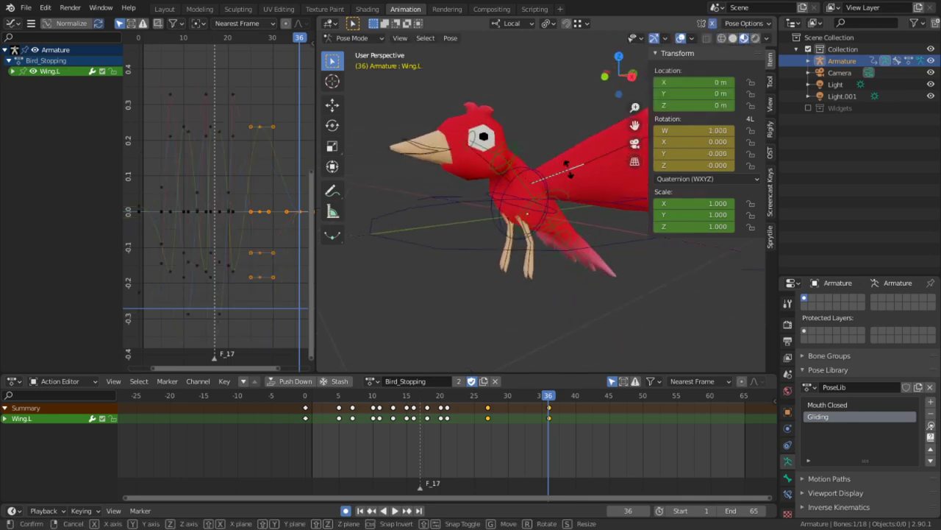
{"action": "key", "text": "r"}
{"action": "key", "text": "y"}
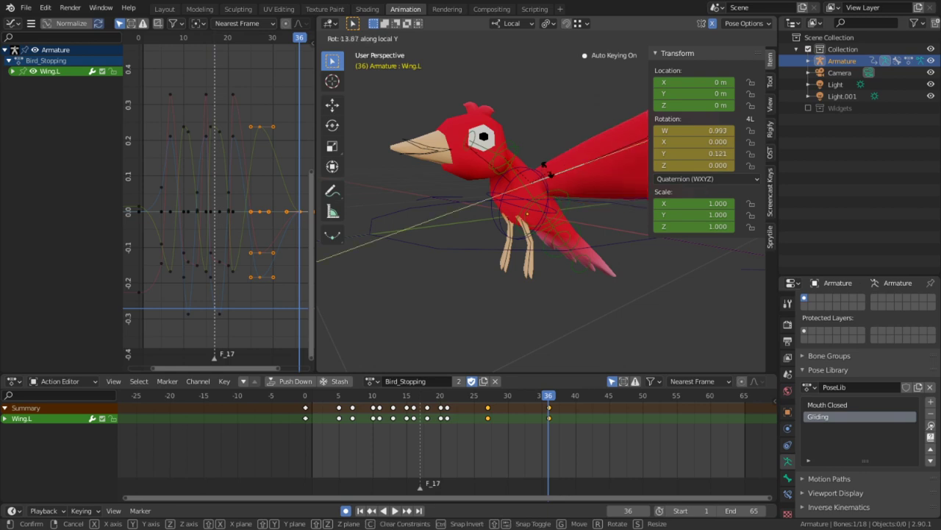
{"action": "key", "text": "r"}
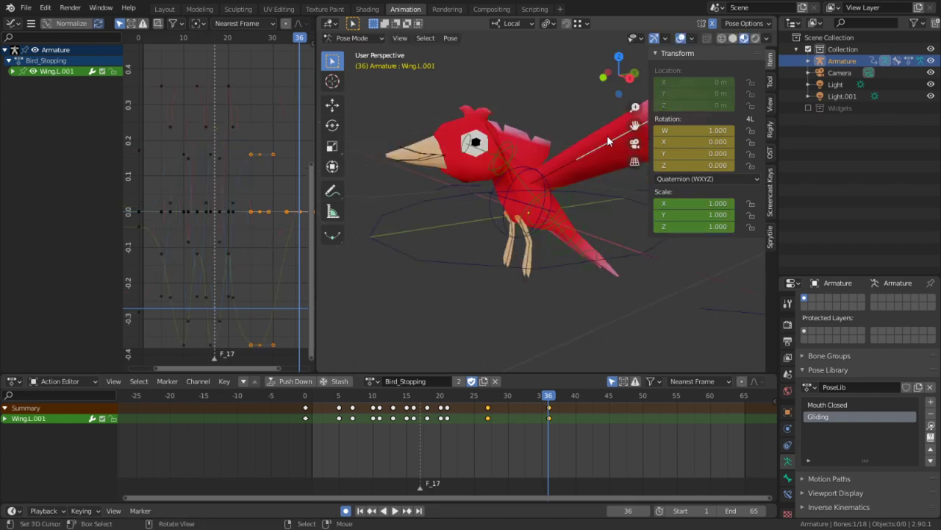
Rotate the outer left wing bone at frame 36 so the outer part of the wing bends downward
{"action": "key", "text": "ctrl+space"}
{"action": "middle_click_drag", "start_coordinate": [615, 163], "coordinate": [699, 153]}
{"action": "key", "text": "r"}
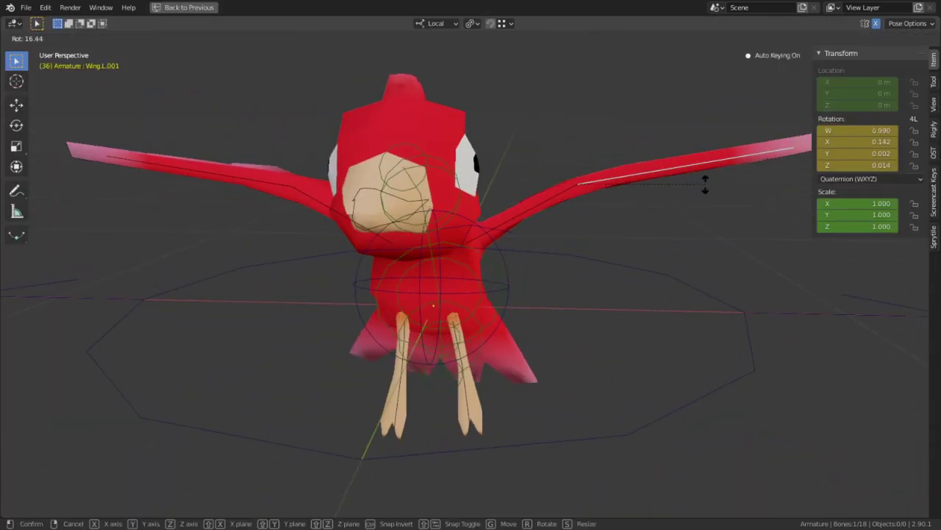
{"action": "left_click", "coordinate": [705, 201]}
{"action": "middle_click_drag", "start_coordinate": [609, 219], "coordinate": [545, 219]}
{"action": "key", "text": "ctrl+space"}
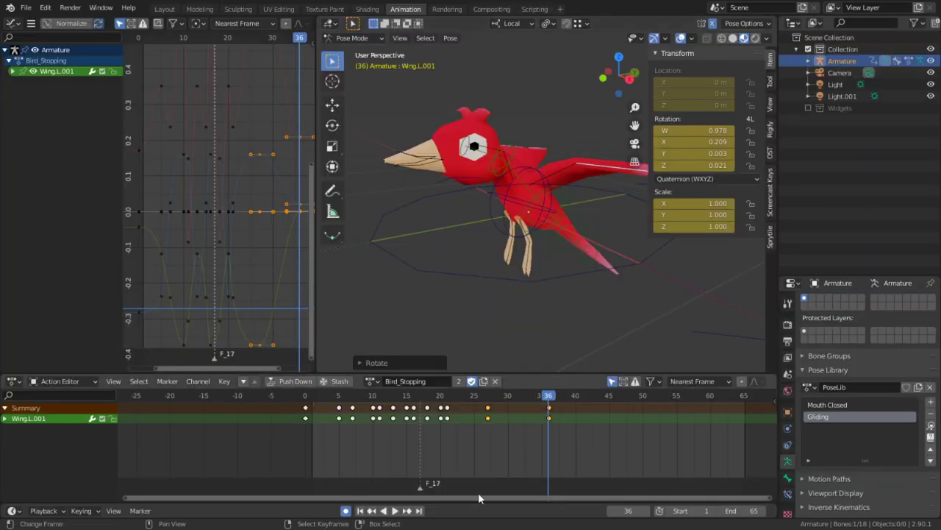
Play the action from its early frames to check how the wings move into the frame 36 pose
{"action": "left_click_drag", "start_coordinate": [472, 470], "coordinate": [326, 429]}
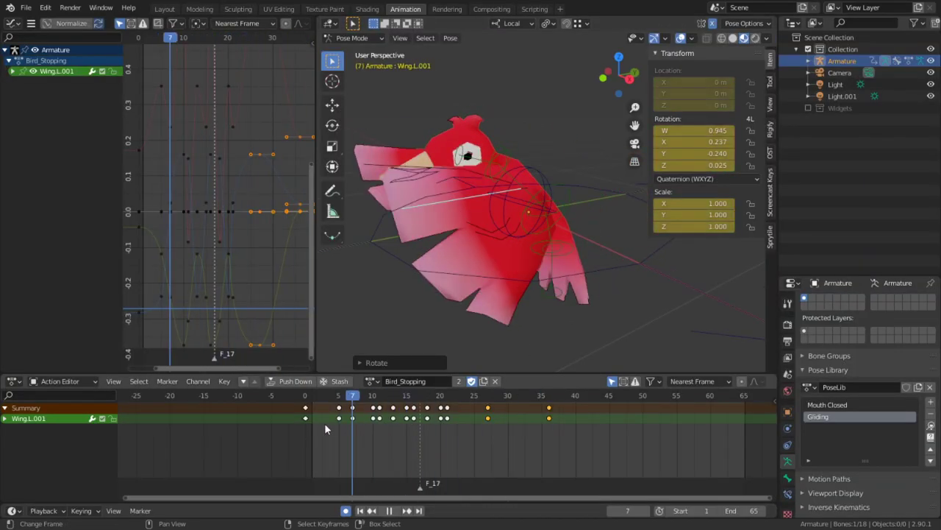
{"action": "key", "text": "space"}
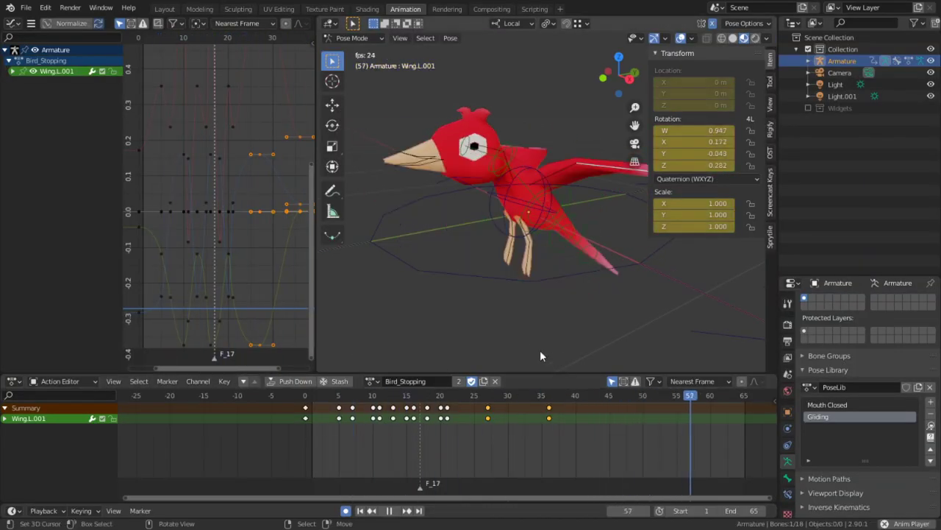
{"action": "middle_click_drag", "start_coordinate": [540, 353], "coordinate": [491, 341]}
{"action": "key", "text": "space"}
{"action": "key", "text": "space"}
Move the RotatorControl bone's last keyframe from frame 21 to frame 36
{"action": "left_click_drag", "start_coordinate": [334, 431], "coordinate": [547, 422]}
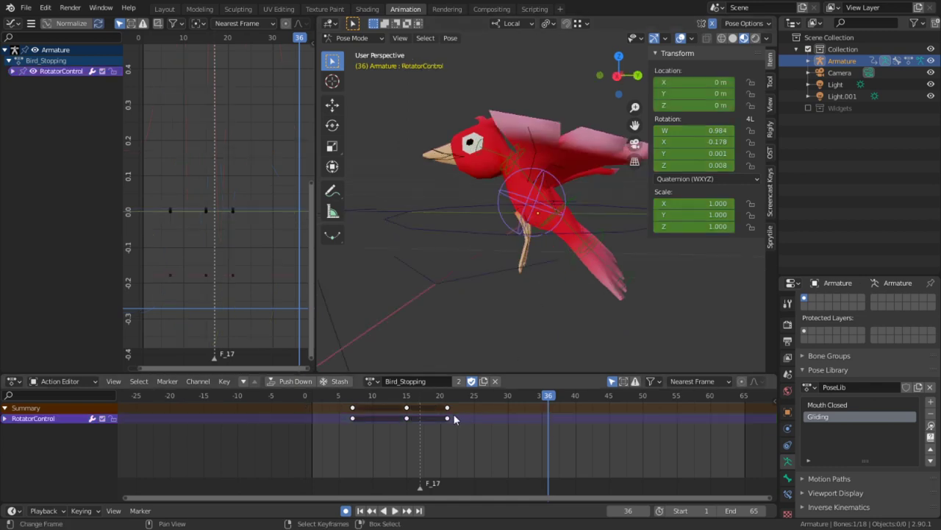
{"action": "left_click_drag", "start_coordinate": [451, 416], "coordinate": [453, 411]}
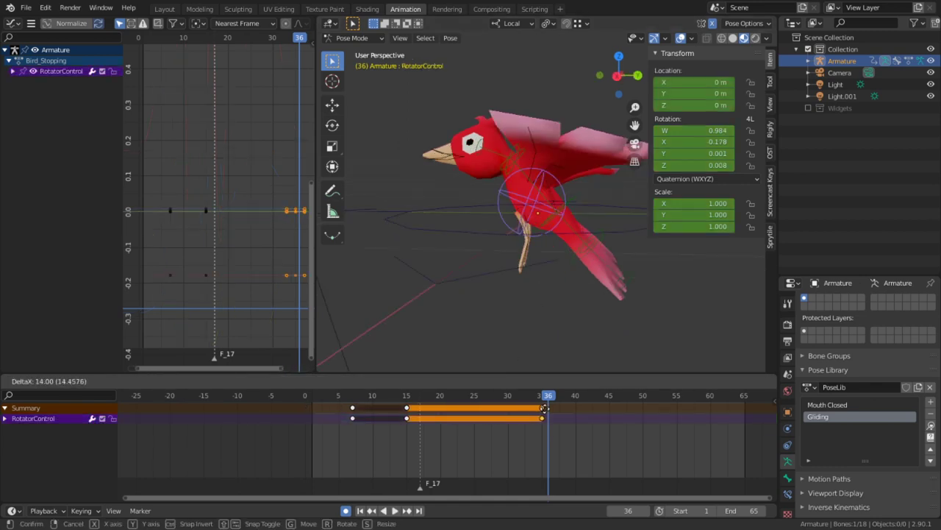
{"action": "left_click_drag", "start_coordinate": [544, 409], "coordinate": [548, 409]}
Rotate the tail base bone and then the tail tip bone at frame 36 so the tail points further down
{"action": "key", "text": "r"}
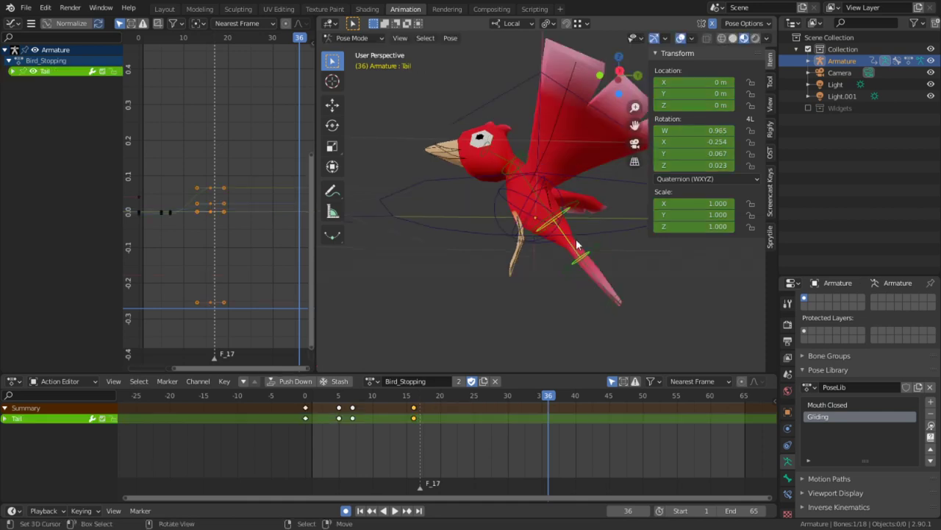
{"action": "key", "text": "r"}
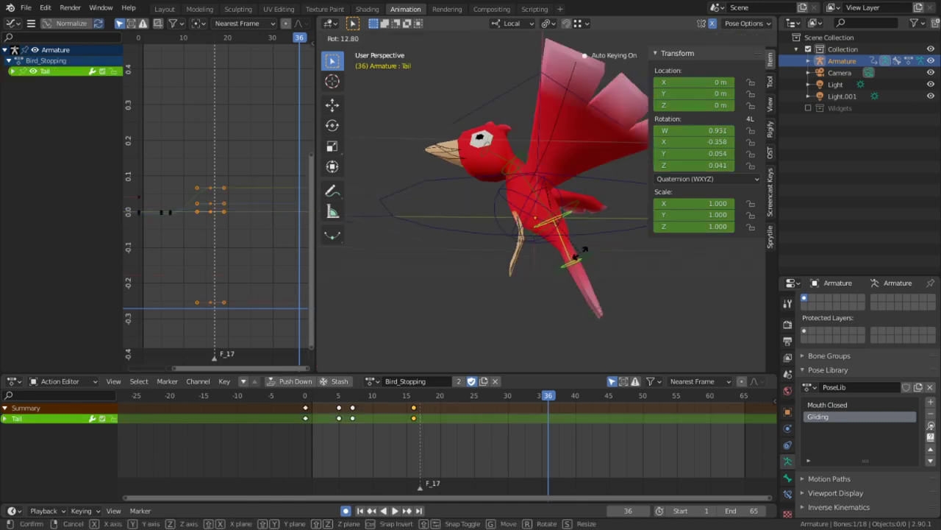
{"action": "left_click", "coordinate": [581, 261]}
{"action": "left_click", "coordinate": [583, 299]}
{"action": "key", "text": "r"}
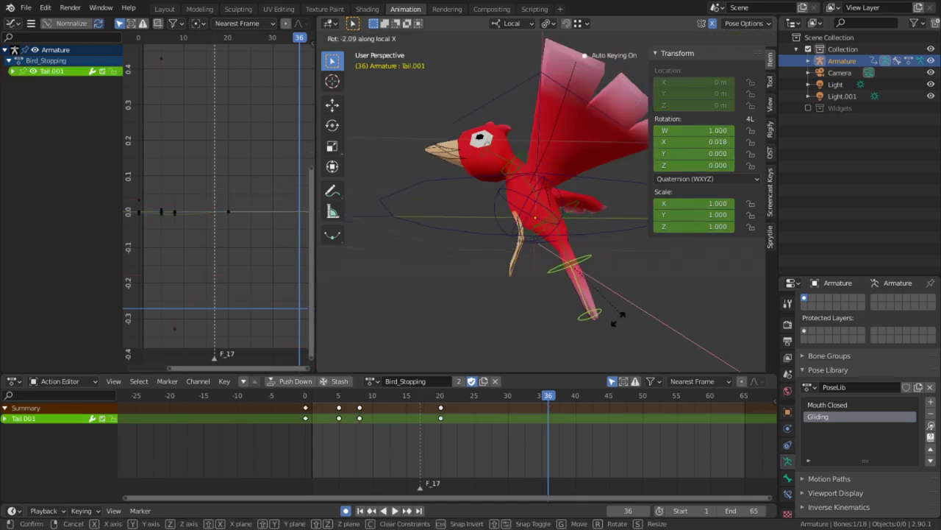
{"action": "left_click", "coordinate": [615, 324]}
Clear the tail base bone's rotation at frame 36 and rotate it about -53.59° around its local X axis
{"action": "left_click", "coordinate": [566, 249]}
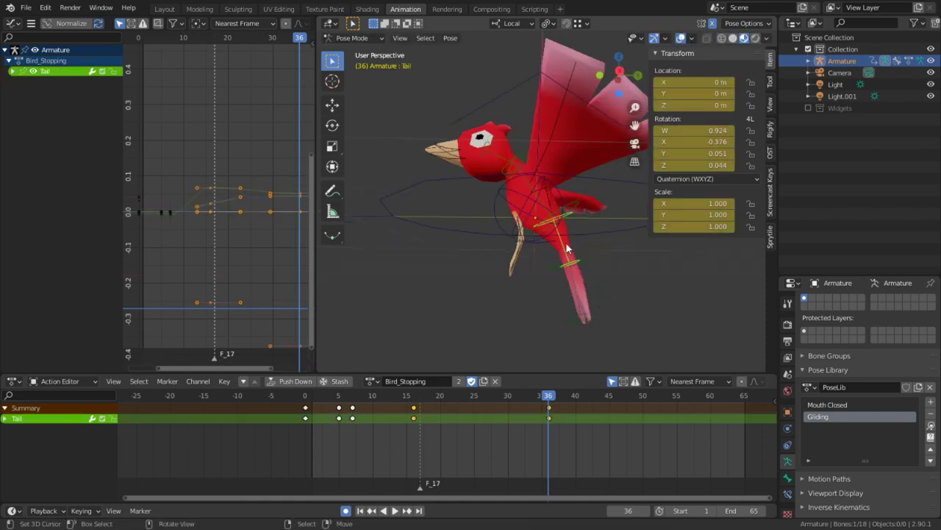
{"action": "key", "text": "r"}
{"action": "key", "text": "x"}
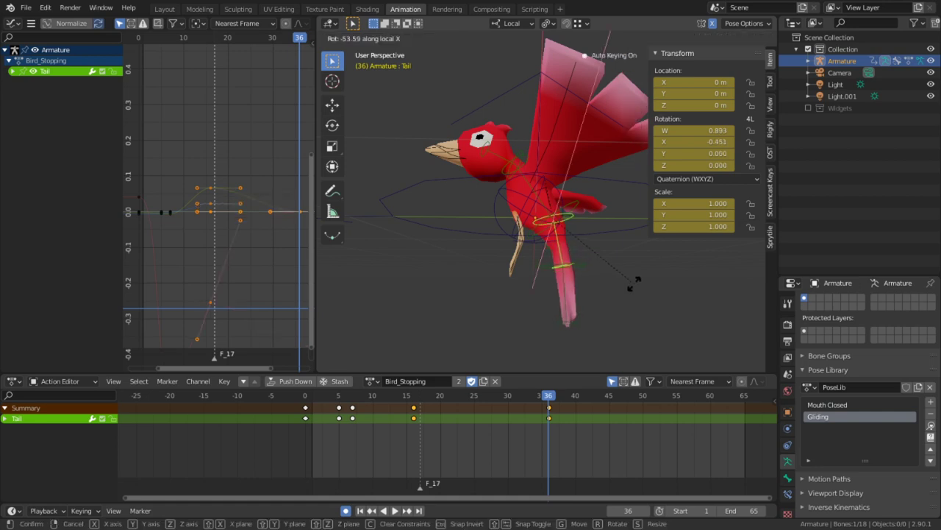
{"action": "left_click", "coordinate": [633, 284]}
{"action": "middle_click_drag", "start_coordinate": [603, 233], "coordinate": [596, 286]}
{"action": "scroll", "coordinate": [508, 199], "scroll_direction": "up", "scroll_amount": 2}
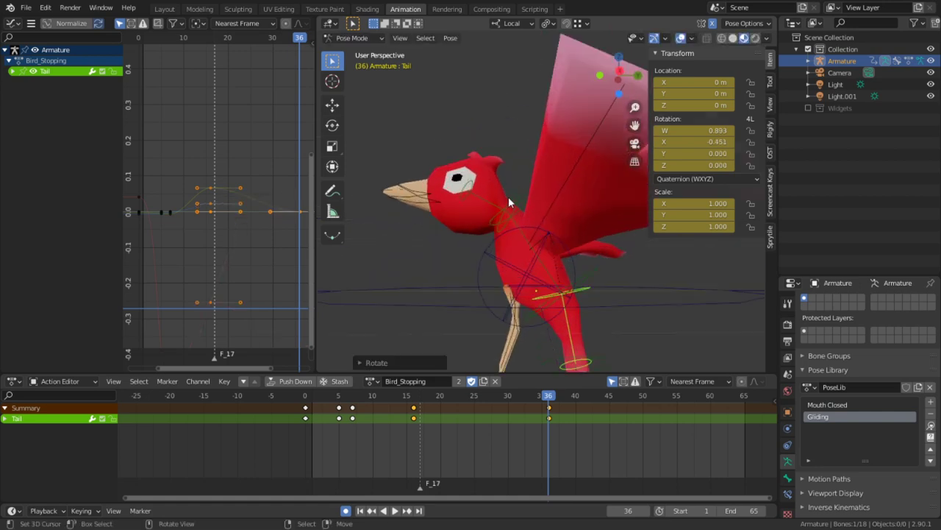
Rotate the Head bone about -14.55° at frame 36 and play the action to check the head movement
{"action": "left_click", "coordinate": [470, 188]}
{"action": "key", "text": "r"}
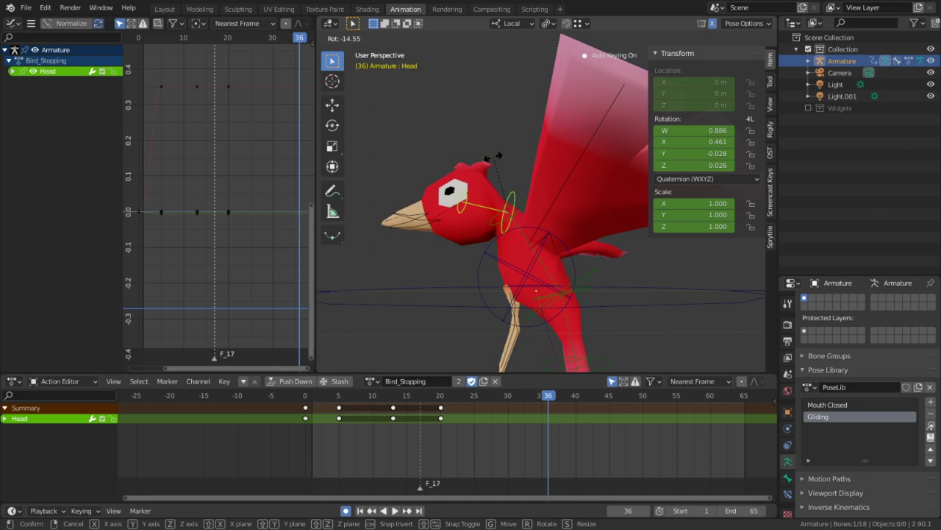
{"action": "left_click", "coordinate": [494, 156]}
{"action": "middle_click_drag", "start_coordinate": [531, 254], "coordinate": [611, 295]}
{"action": "scroll", "coordinate": [610, 294], "scroll_direction": "down", "scroll_amount": 3}
{"action": "left_click_drag", "start_coordinate": [549, 399], "coordinate": [410, 447]}
{"action": "key", "text": "space"}
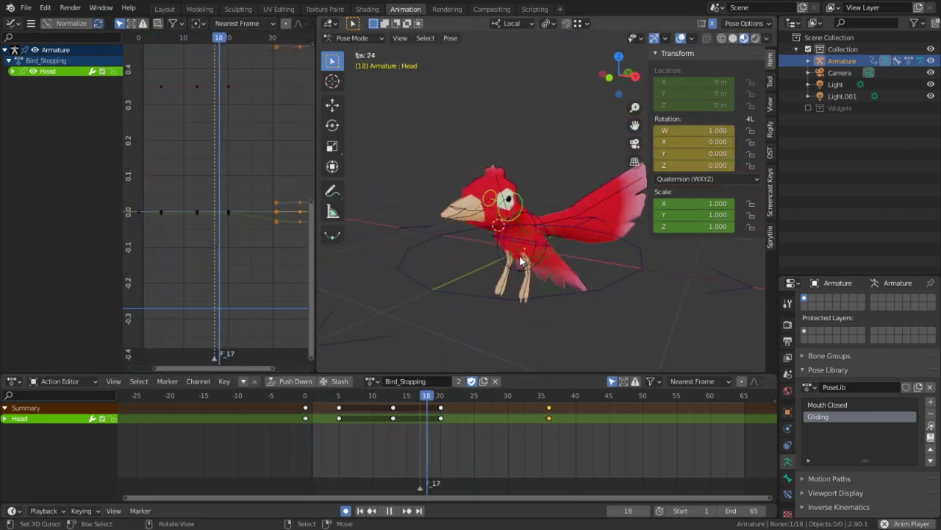
{"action": "key", "text": "space"}
{"action": "middle_click_drag", "start_coordinate": [521, 261], "coordinate": [501, 307]}
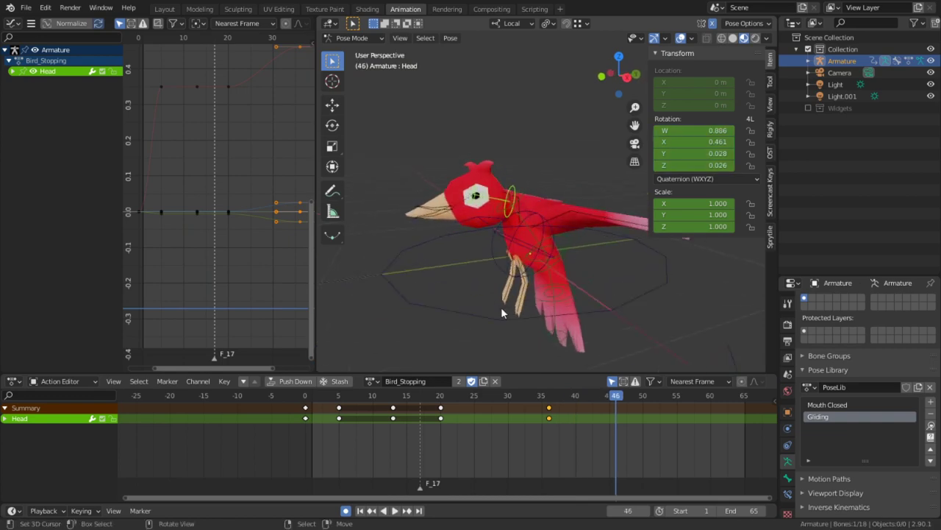
Pose the feet at frame 36 so they bend forward from the legs, and play the action from its early frames
{"action": "scroll", "coordinate": [503, 309], "scroll_direction": "up", "scroll_amount": 2}
{"action": "right_click", "coordinate": [513, 330]}
{"action": "left_click", "coordinate": [331, 443]}
{"action": "key", "text": "space"}
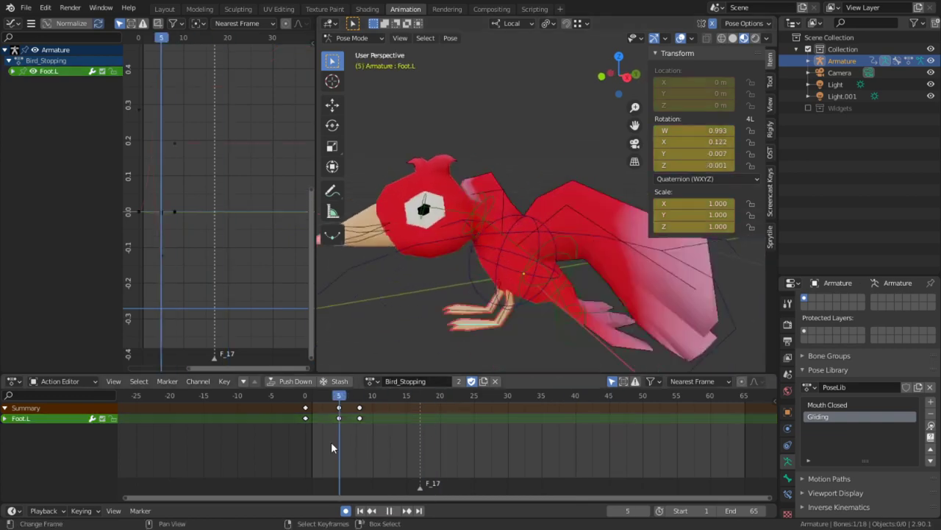
{"action": "left_click_drag", "start_coordinate": [331, 444], "coordinate": [537, 444]}
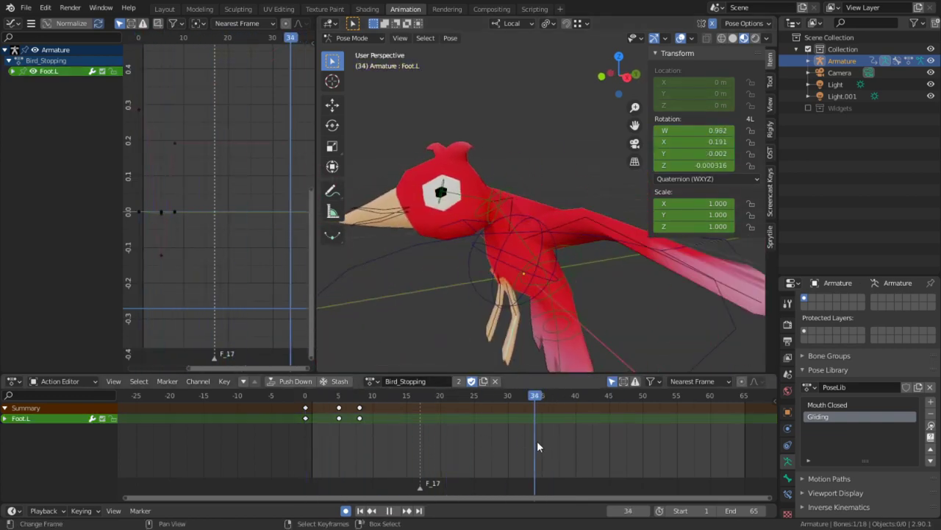
{"action": "key", "text": "a"}
{"action": "key", "text": "space"}
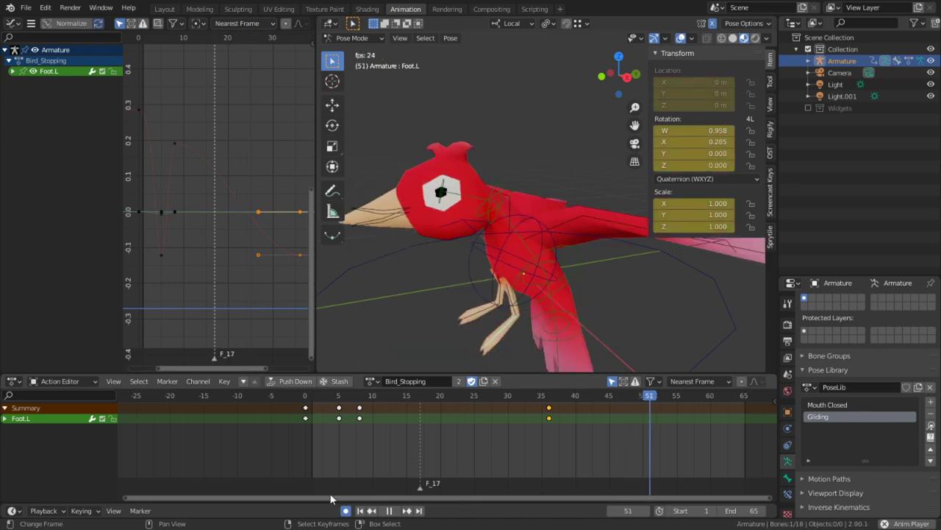
{"action": "key", "text": "Escape"}
{"action": "key", "text": "space"}
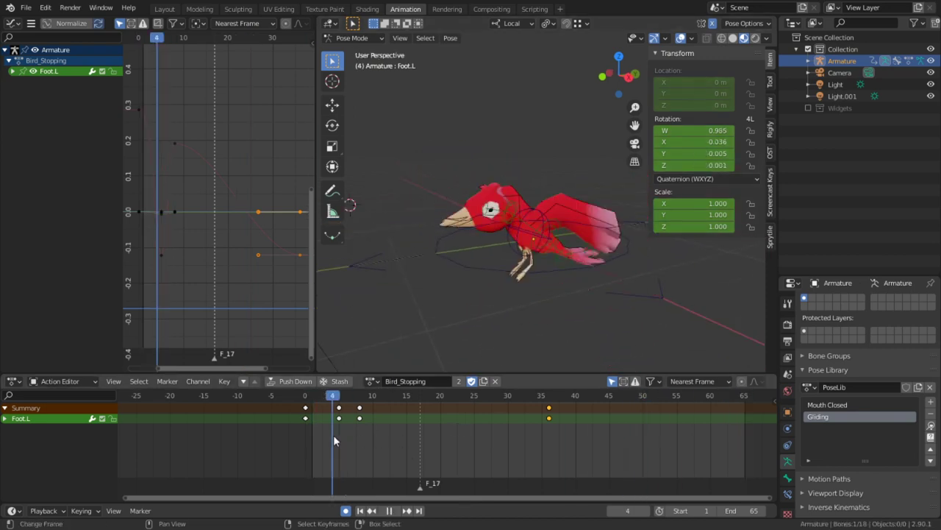
{"action": "key", "text": "Escape"}
Try rotating the RotatorControl bone about 14° around its local X axis at frame 15, play the result and undo it
{"action": "left_click_drag", "start_coordinate": [383, 432], "coordinate": [353, 429]}
{"action": "right_click", "coordinate": [512, 218]}
{"action": "right_click", "coordinate": [500, 220]}
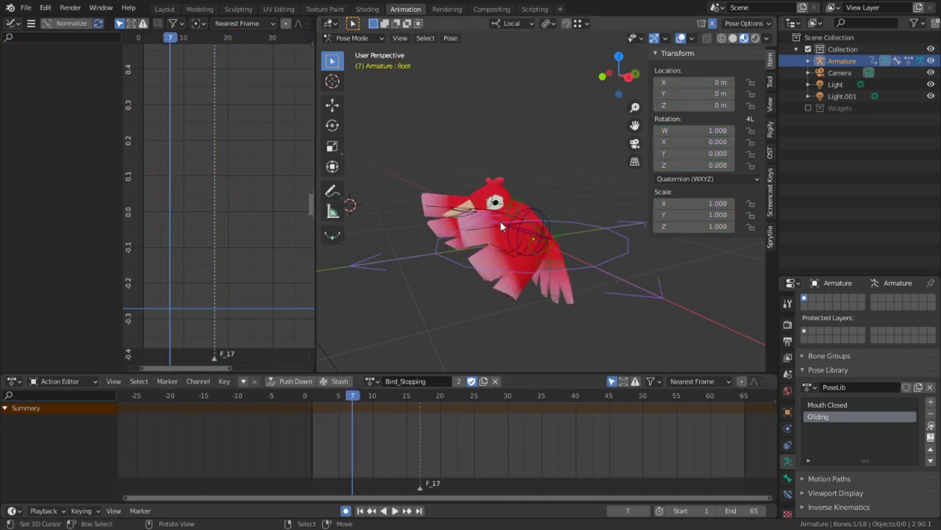
{"action": "right_click", "coordinate": [500, 220]}
{"action": "left_click_drag", "start_coordinate": [356, 433], "coordinate": [409, 433]}
{"action": "scroll", "coordinate": [513, 290], "scroll_direction": "up", "scroll_amount": 6}
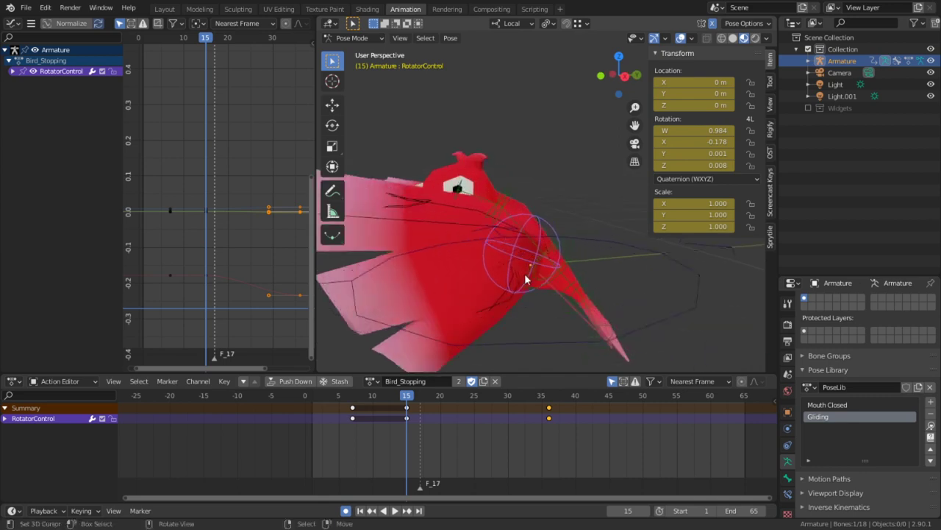
{"action": "key", "text": "r"}
{"action": "key", "text": "x"}
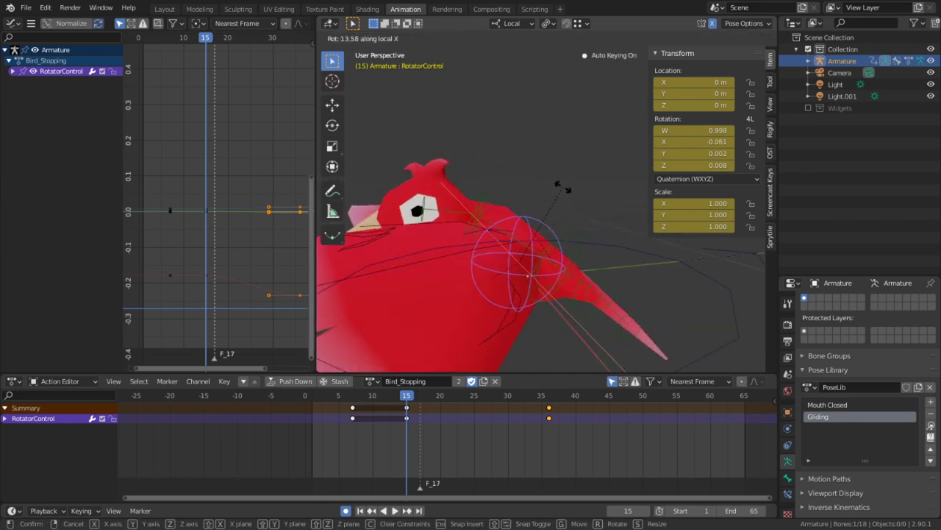
{"action": "left_click", "coordinate": [527, 173]}
{"action": "key", "text": "i"}
{"action": "key", "text": "space"}
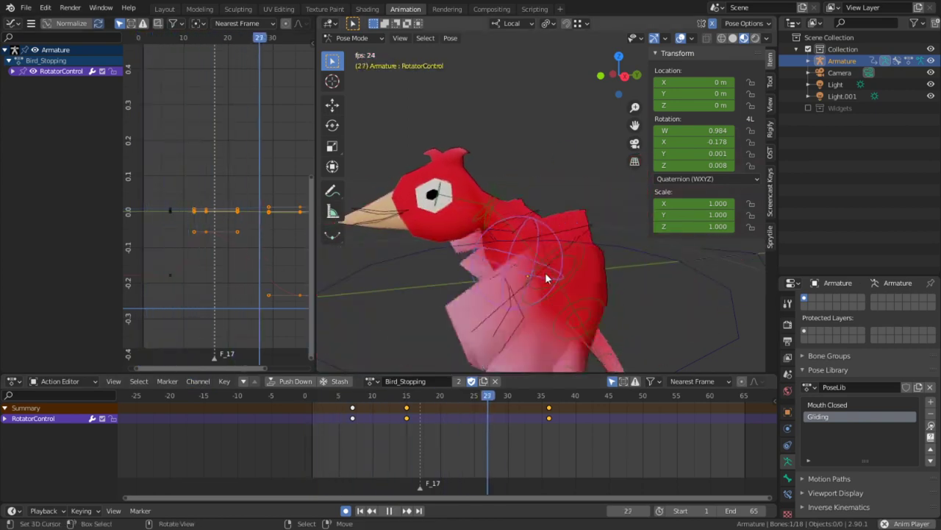
{"action": "key", "text": "space"}
{"action": "key", "text": "ctrl+z"}
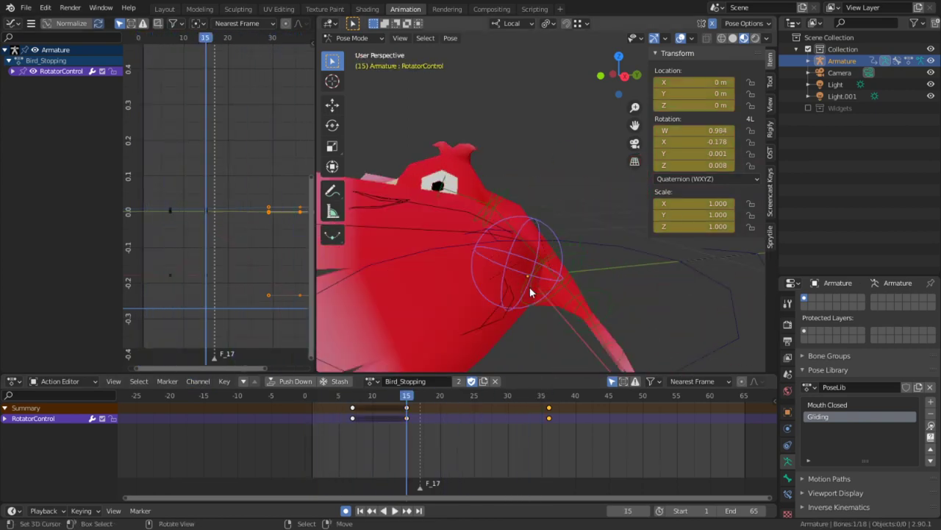
Rotate the Spine bone about 14.46° around its local X axis at frame 5 and play the action
{"action": "left_click", "coordinate": [517, 230]}
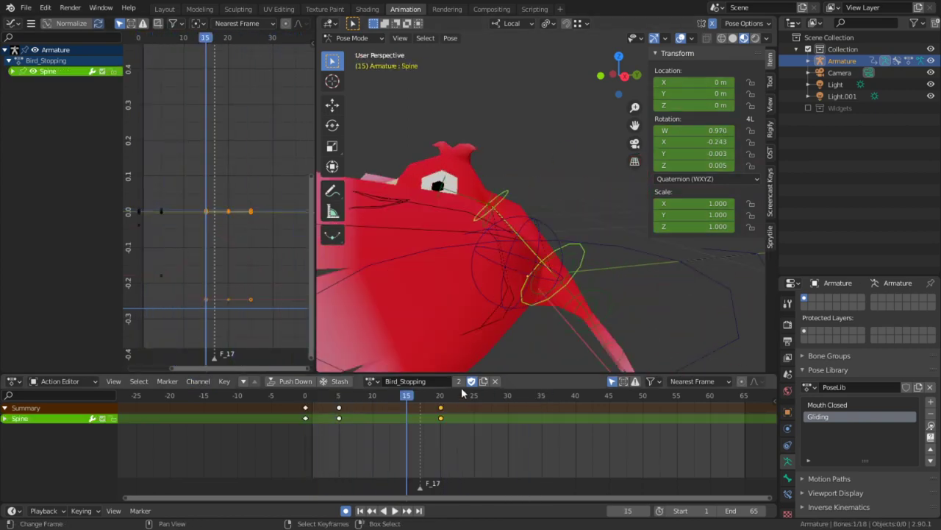
{"action": "left_click_drag", "start_coordinate": [415, 421], "coordinate": [338, 429]}
{"action": "key", "text": "r"}
{"action": "key", "text": "x"}
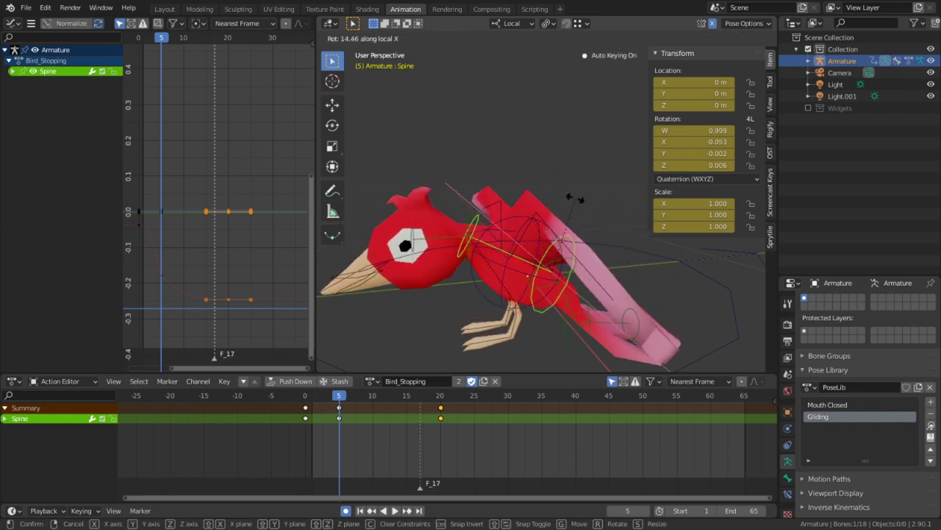
{"action": "left_click", "coordinate": [575, 199]}
{"action": "key", "text": "shift+Left"}
{"action": "key", "text": "space"}
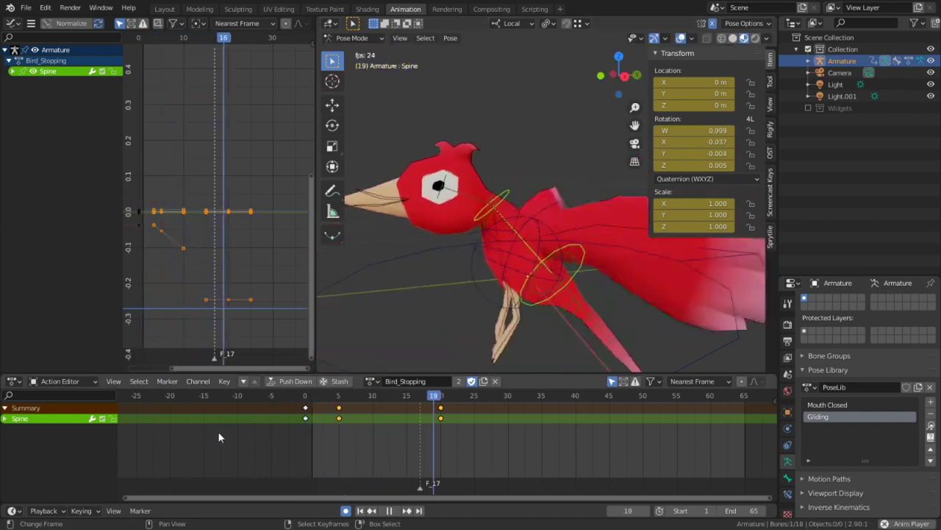
{"action": "key", "text": "space"}
In Object Mode, move the whole armature at frame 0 to about X 0.41 m, Y 1.67 m, Z 0.83 m
{"action": "left_click_drag", "start_coordinate": [453, 431], "coordinate": [303, 421]}
{"action": "scroll", "coordinate": [442, 239], "scroll_direction": "down", "scroll_amount": 4}
{"action": "middle_click_drag", "start_coordinate": [522, 247], "coordinate": [541, 248]}
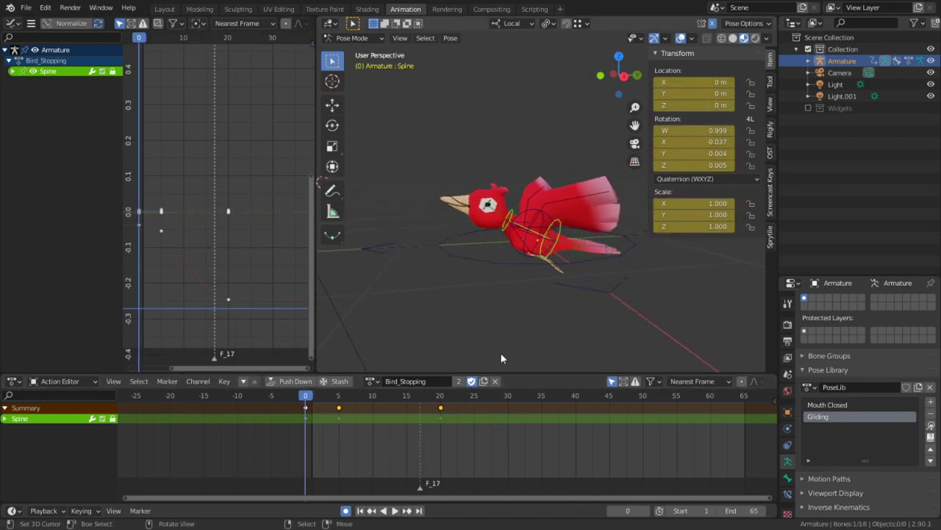
{"action": "key", "text": "ctrl+Tab"}
{"action": "key", "text": "ctrl+Tab"}
{"action": "key", "text": "ctrl+Tab"}
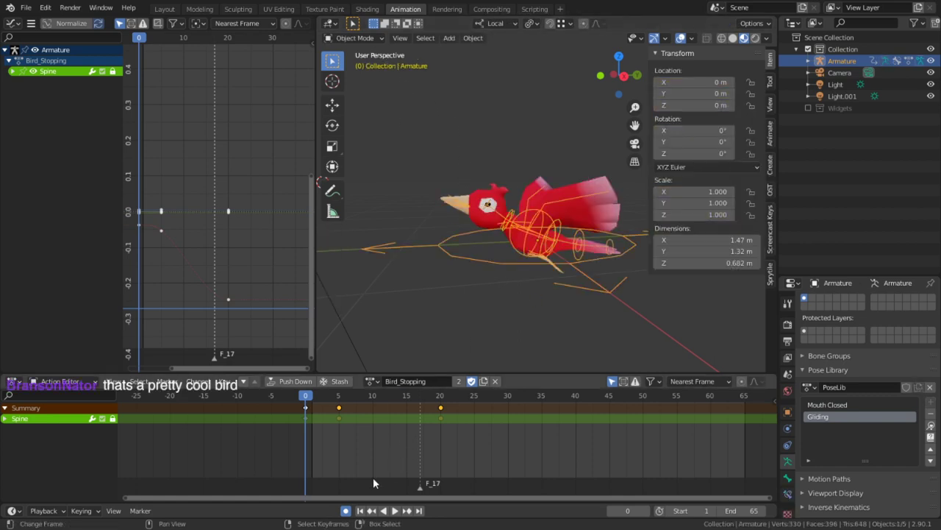
{"action": "key", "text": "space"}
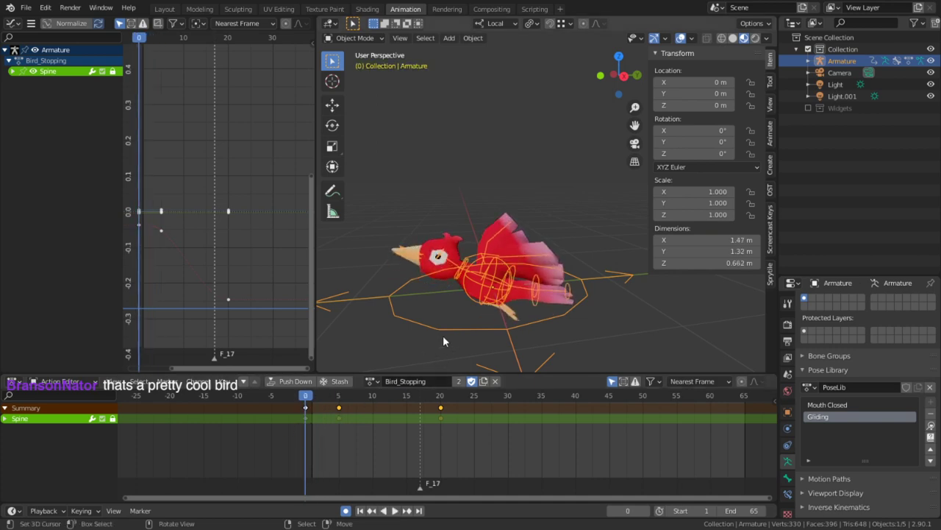
{"action": "key", "text": "g"}
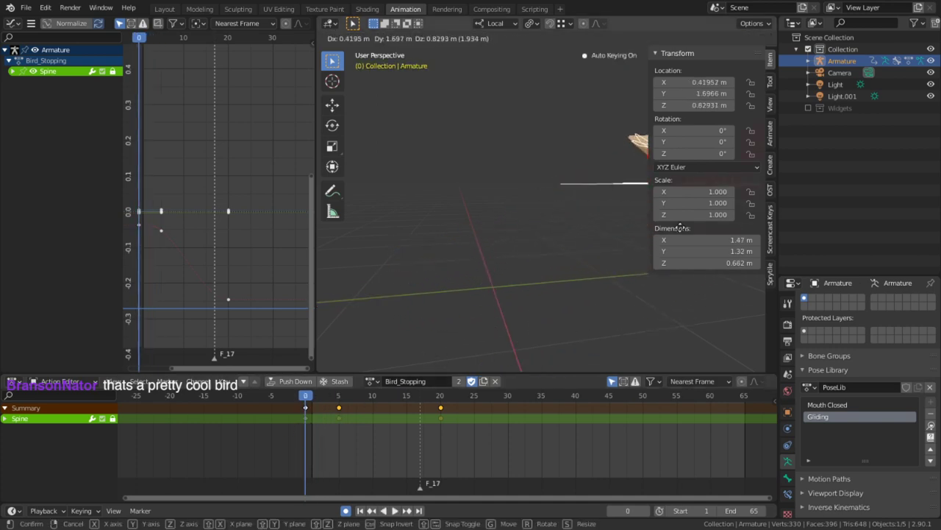
{"action": "left_click", "coordinate": [676, 226]}
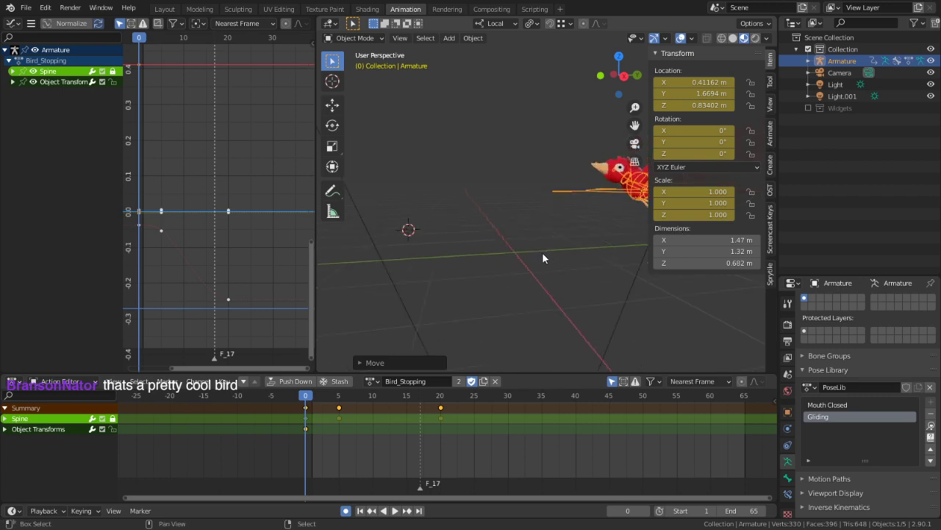
In the right side view, move the armature at frame 20 to about Y -0.75 m, Z -0.03 m and play the flight
{"action": "key", "text": "space"}
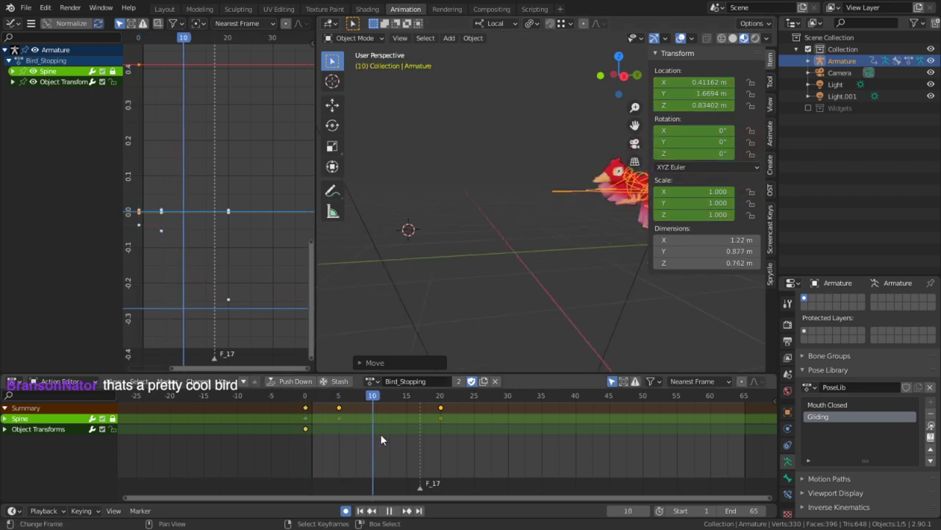
{"action": "left_click_drag", "start_coordinate": [381, 435], "coordinate": [340, 434]}
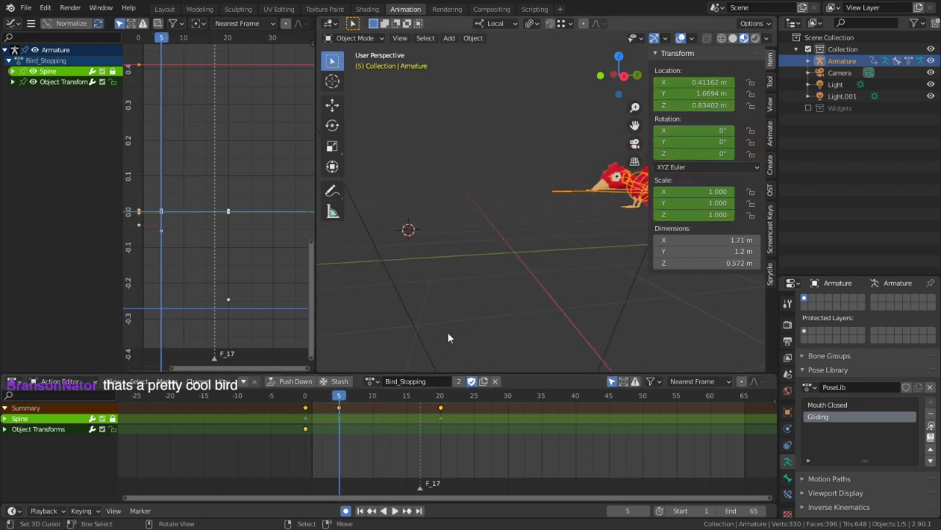
{"action": "key", "text": "KP_3"}
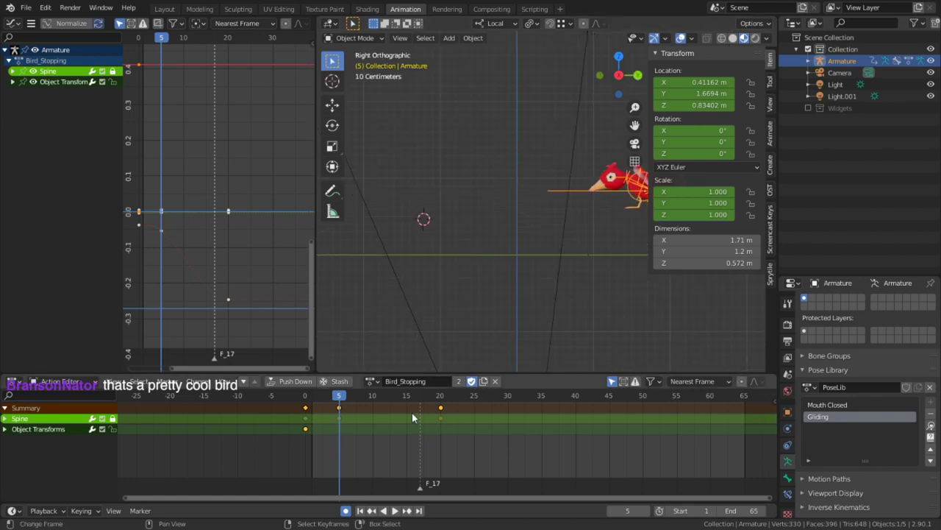
{"action": "left_click_drag", "start_coordinate": [413, 414], "coordinate": [439, 429]}
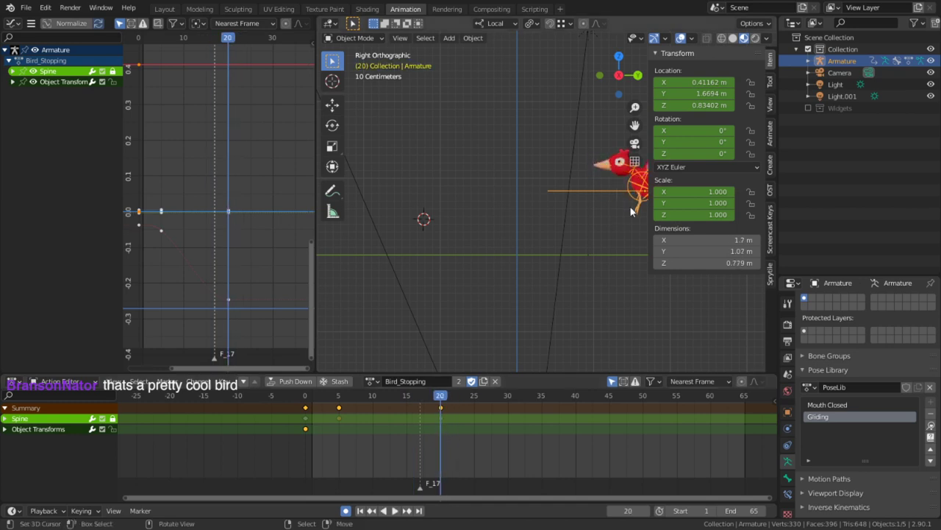
{"action": "key", "text": "g"}
{"action": "left_click", "coordinate": [448, 261]}
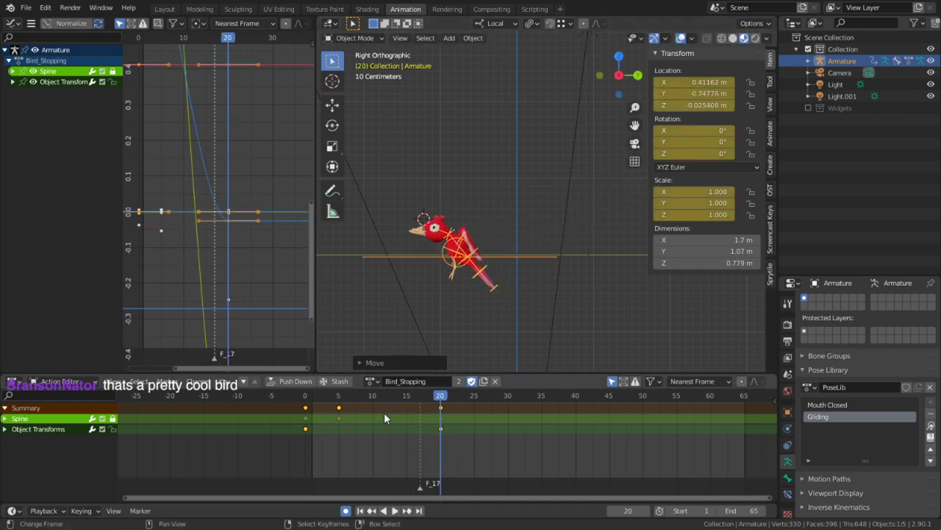
{"action": "left_click_drag", "start_coordinate": [318, 453], "coordinate": [276, 450]}
{"action": "key", "text": "space"}
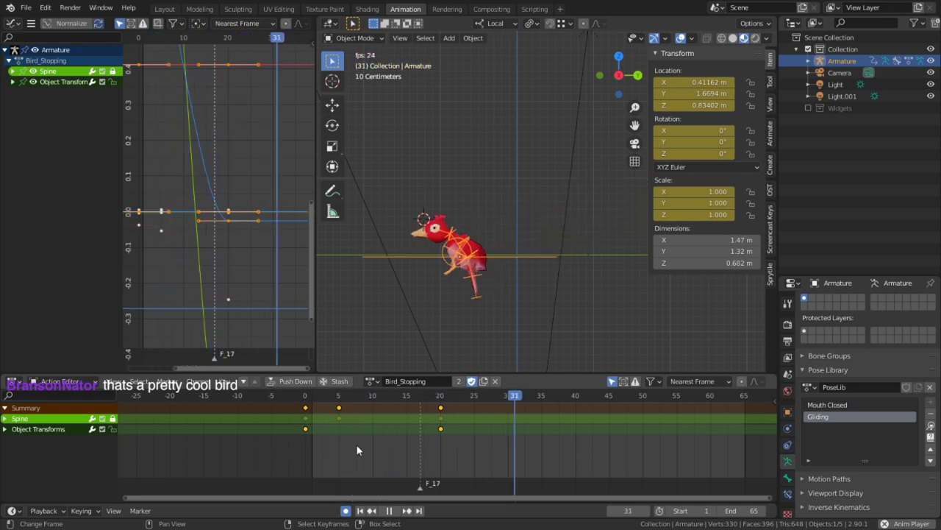
{"action": "key", "text": "Escape"}
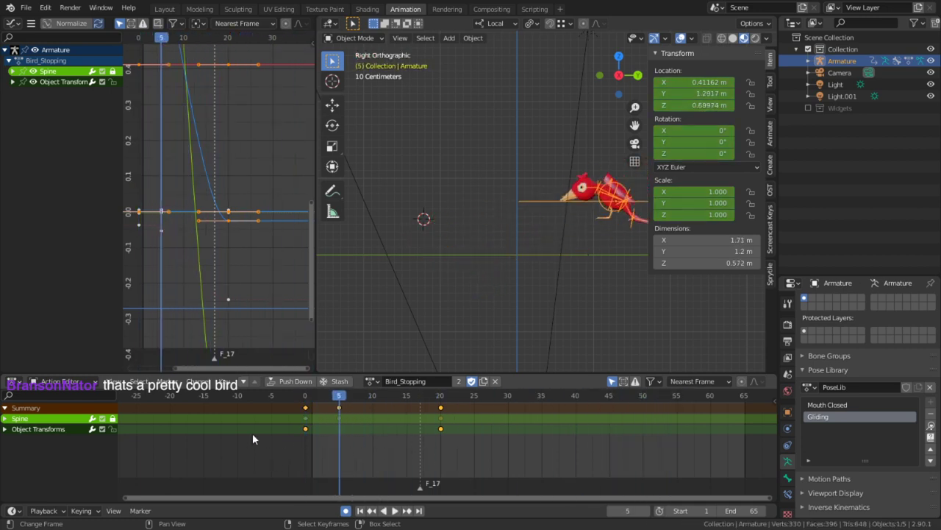
{"action": "key", "text": "space"}
Pull the incoming handle of the armature's Y Location key at frame 20 slightly earlier and lower on the curve
{"action": "left_click_drag", "start_coordinate": [386, 413], "coordinate": [361, 431]}
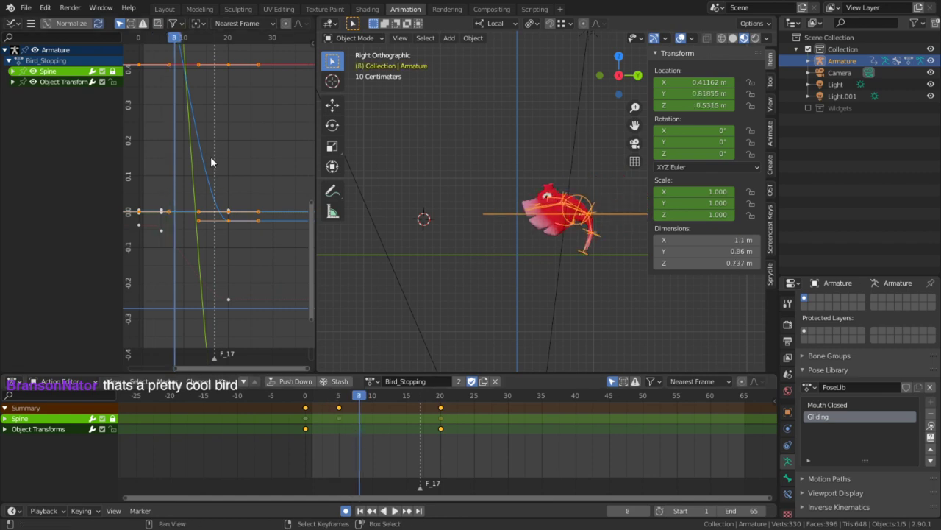
{"action": "middle_click_drag", "start_coordinate": [220, 294], "coordinate": [238, 163], "text": "ctrl"}
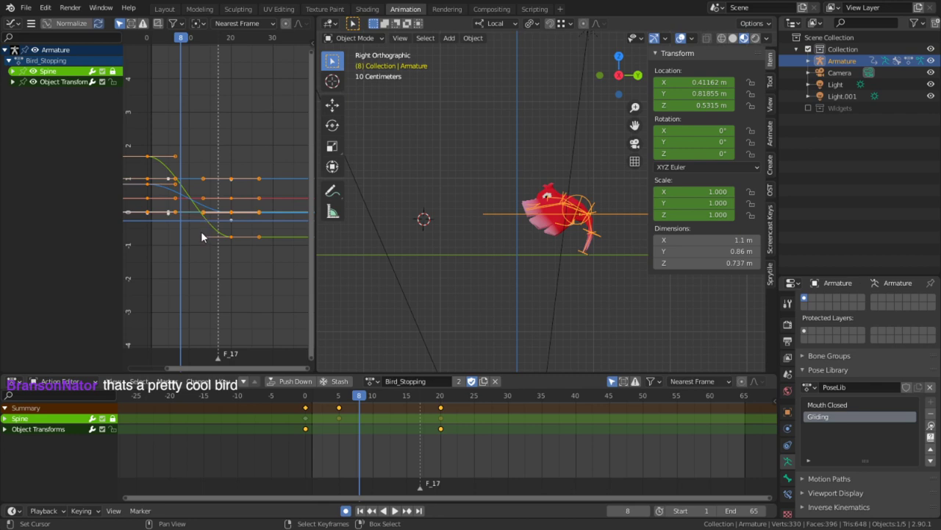
{"action": "mouse_move", "coordinate": [202, 235]}
{"action": "left_mouse_down"}
{"action": "mouse_move", "coordinate": [218, 220]}
{"action": "mouse_move", "coordinate": [223, 228]}
{"action": "mouse_move", "coordinate": [218, 219]}
{"action": "mouse_move", "coordinate": [194, 243]}
{"action": "left_mouse_up"}
{"action": "key", "text": "ctrl+z"}
{"action": "left_click", "coordinate": [228, 236]}
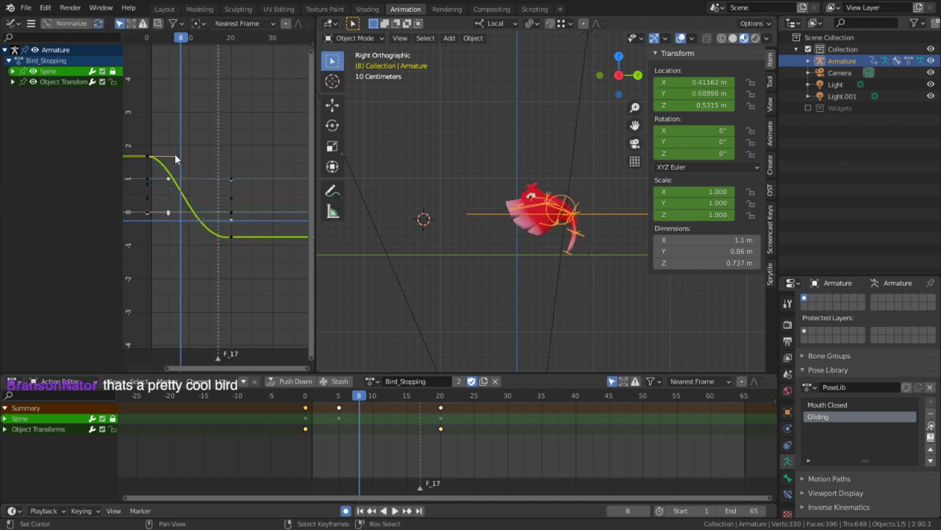
Stretch the outgoing handle of the frame 0 Y Location key to about frame 25 and play the slower start
{"action": "left_click_drag", "start_coordinate": [176, 158], "coordinate": [250, 153]}
{"action": "left_click", "coordinate": [317, 424]}
{"action": "key", "text": "space"}
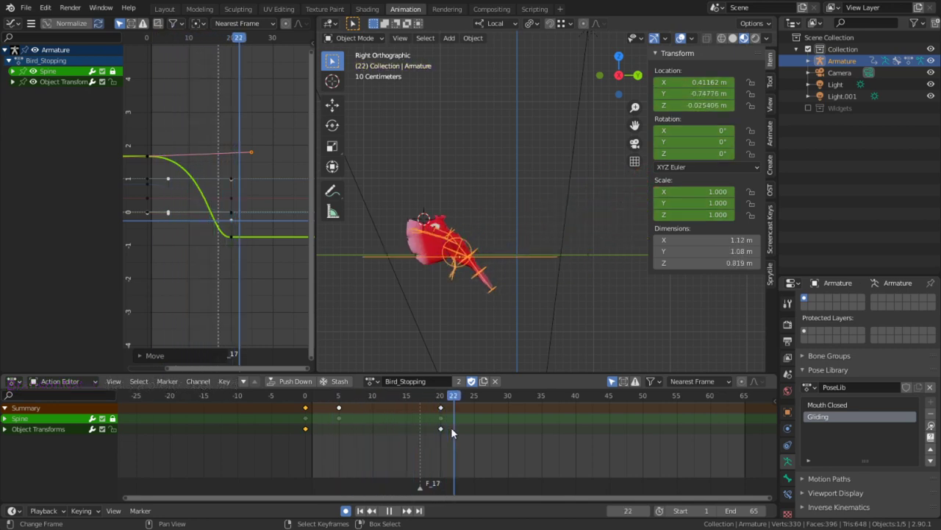
{"action": "left_click_drag", "start_coordinate": [450, 427], "coordinate": [278, 414]}
{"action": "key", "text": "space"}
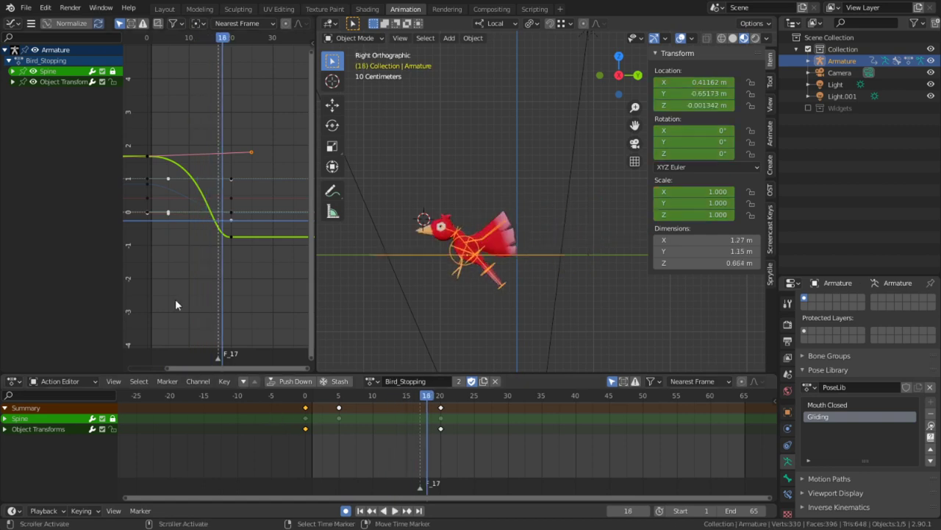
Pull the outgoing handle of the frame 0 Y Location key down to about frame 4 and play the steeper start
{"action": "left_click_drag", "start_coordinate": [244, 150], "coordinate": [162, 207]}
{"action": "key", "text": "space"}
{"action": "mouse_move", "coordinate": [345, 445]}
{"action": "left_mouse_down"}
{"action": "mouse_move", "coordinate": [268, 442]}
{"action": "mouse_move", "coordinate": [371, 442]}
{"action": "mouse_move", "coordinate": [353, 442]}
{"action": "left_mouse_up"}
{"action": "key", "text": "space"}
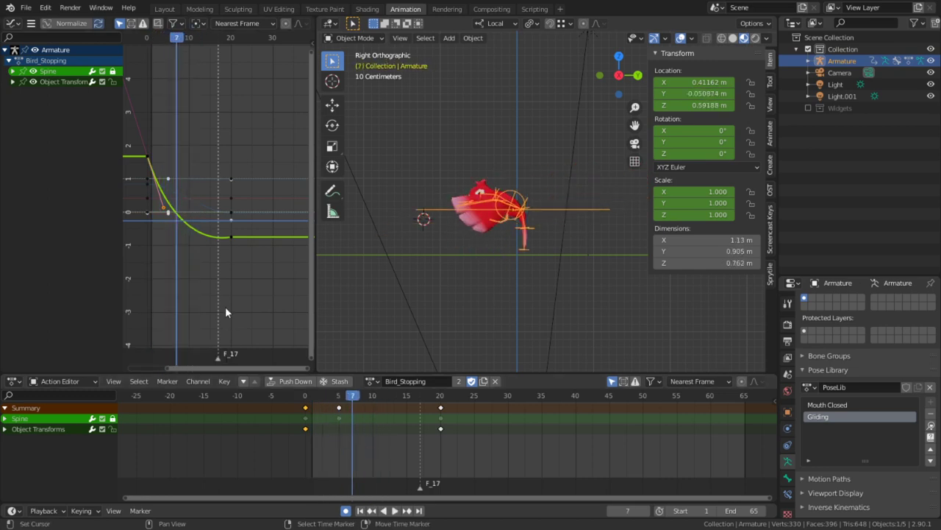
Move the outgoing handle of the frame 0 Y Location key to about frame 12, and select the frame 20 key
{"action": "left_click", "coordinate": [167, 198]}
{"action": "right_click", "coordinate": [165, 210]}
{"action": "right_click", "coordinate": [165, 206]}
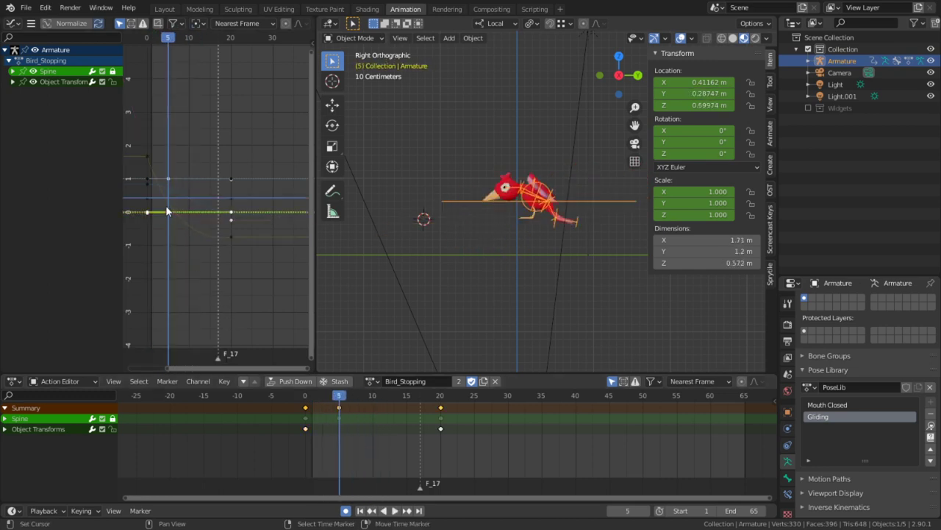
{"action": "right_click", "coordinate": [165, 205]}
{"action": "right_click", "coordinate": [150, 160]}
{"action": "right_click_drag", "start_coordinate": [163, 210], "coordinate": [197, 209]}
{"action": "right_click", "coordinate": [230, 242]}
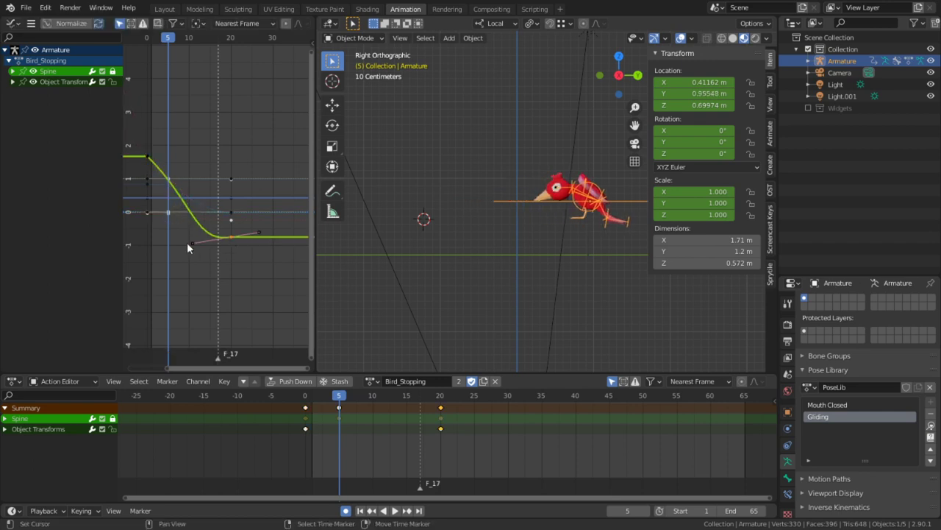
Pull the incoming handle of the frame 20 Y Location key to about frame 15, and move the key to frame 28
{"action": "right_click_drag", "start_coordinate": [187, 241], "coordinate": [211, 241]}
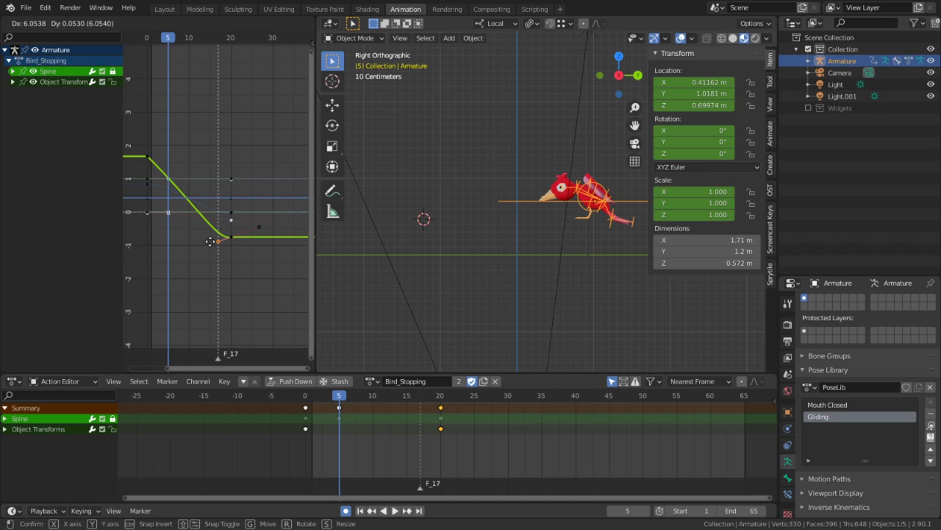
{"action": "left_click_drag", "start_coordinate": [213, 261], "coordinate": [264, 269]}
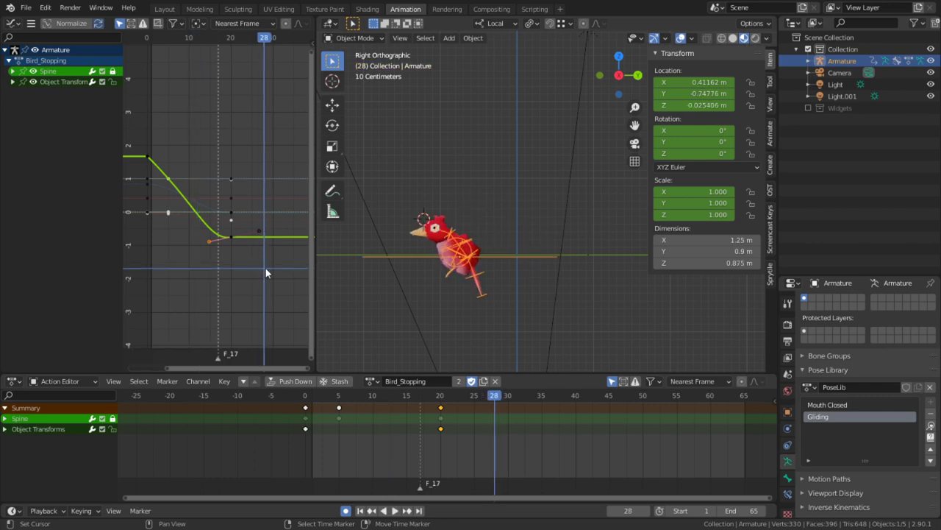
{"action": "left_click", "coordinate": [239, 240]}
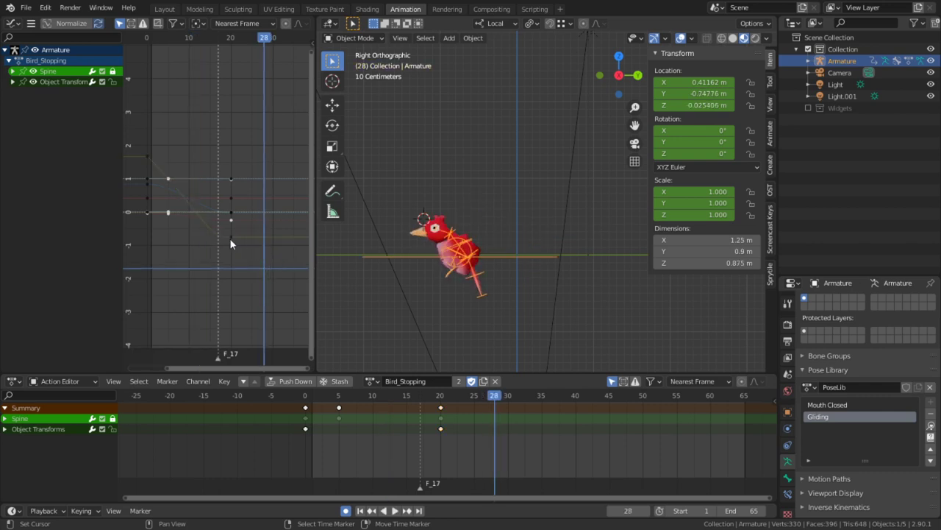
{"action": "key", "text": "i"}
{"action": "key", "text": "space"}
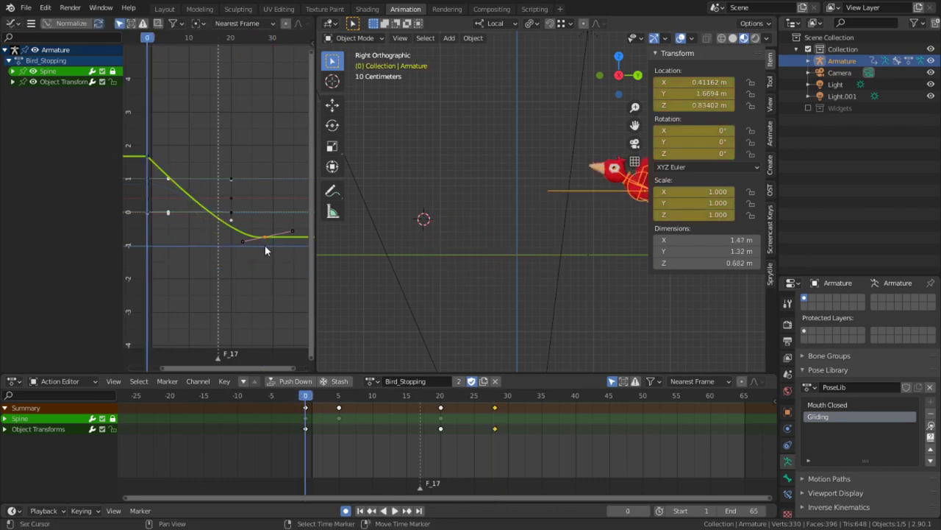
{"action": "key", "text": "space"}
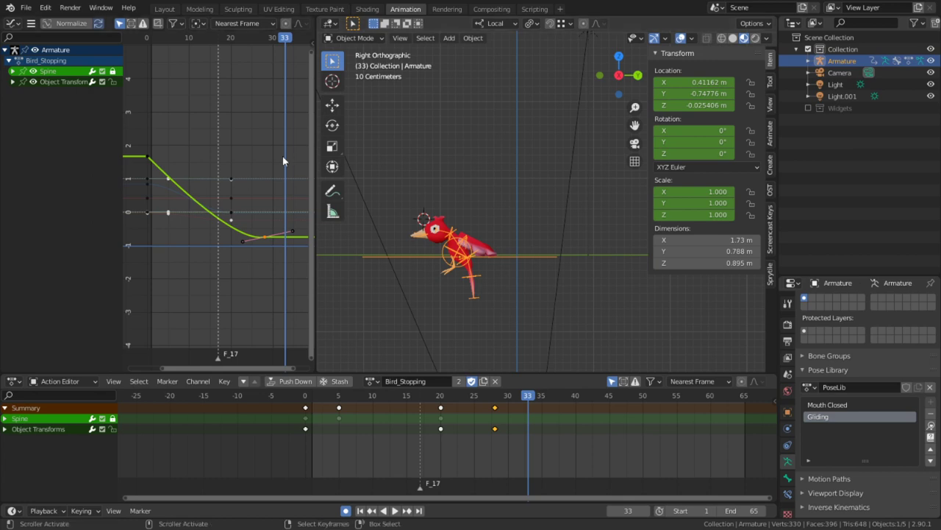
Hide the Euler Rotation and Scale curves under Object Transforms, and unlock the Spine channel group
{"action": "left_click", "coordinate": [18, 82]}
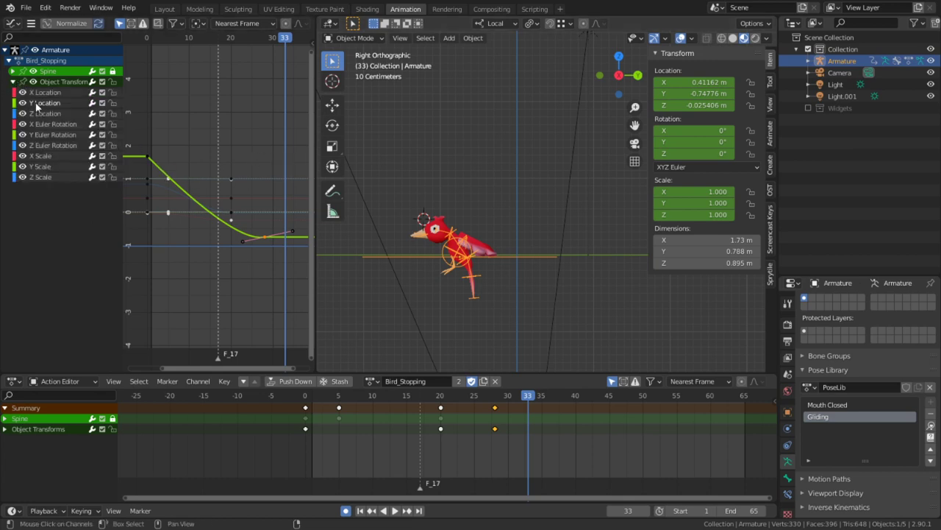
{"action": "left_click", "coordinate": [48, 114]}
{"action": "left_click", "coordinate": [149, 180]}
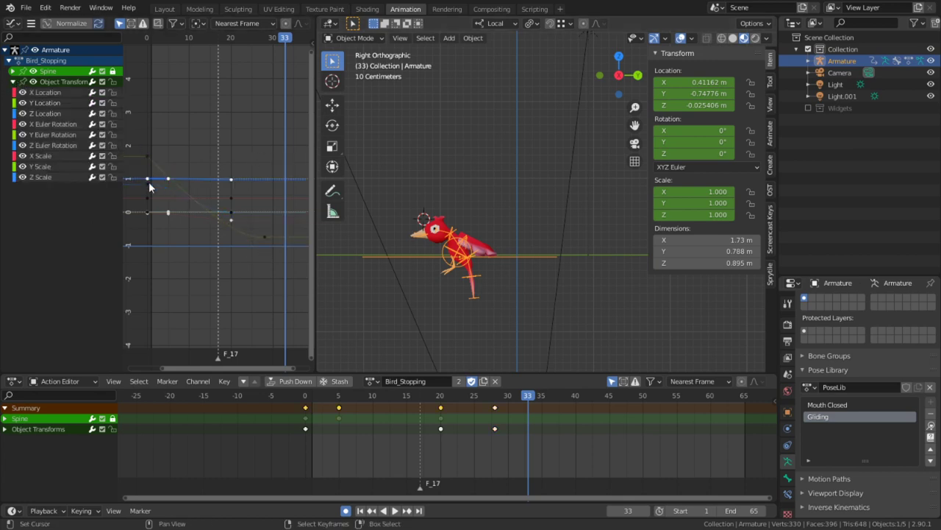
{"action": "left_click", "coordinate": [231, 215]}
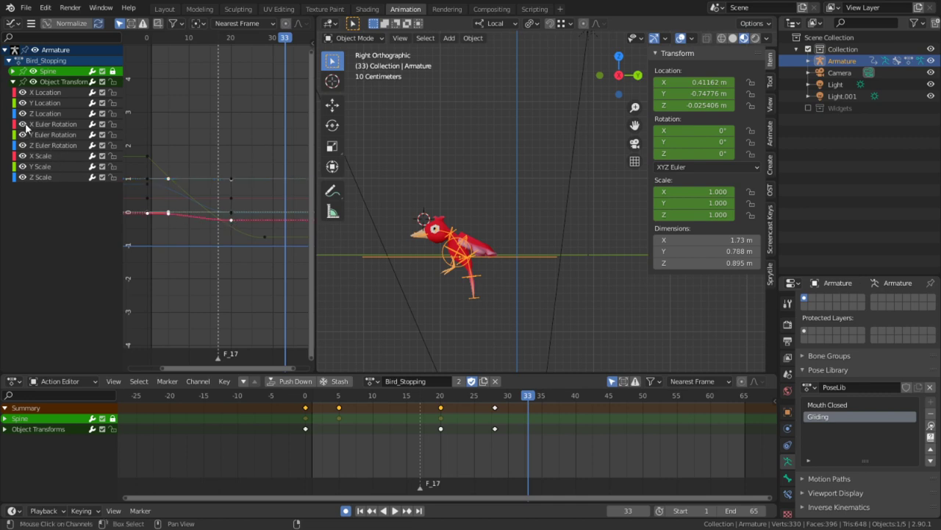
{"action": "left_click_drag", "start_coordinate": [22, 124], "coordinate": [27, 180]}
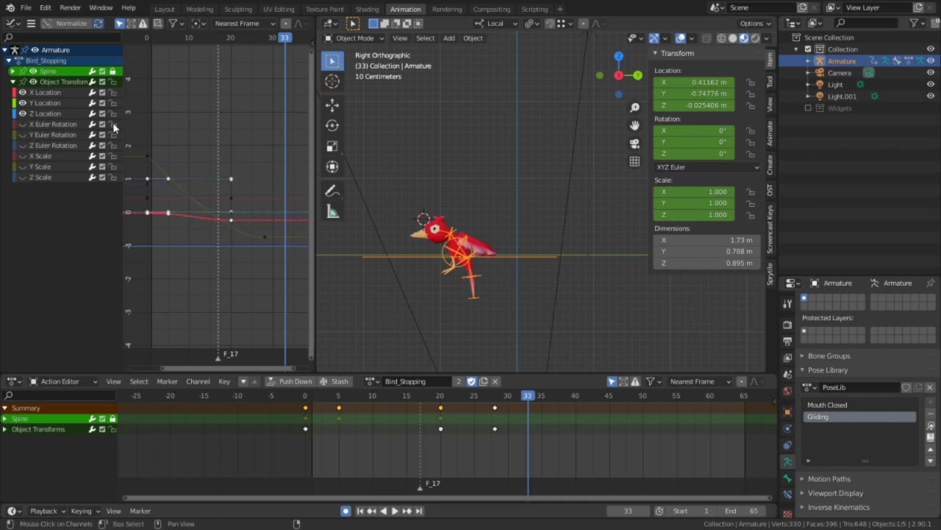
{"action": "left_click", "coordinate": [113, 72]}
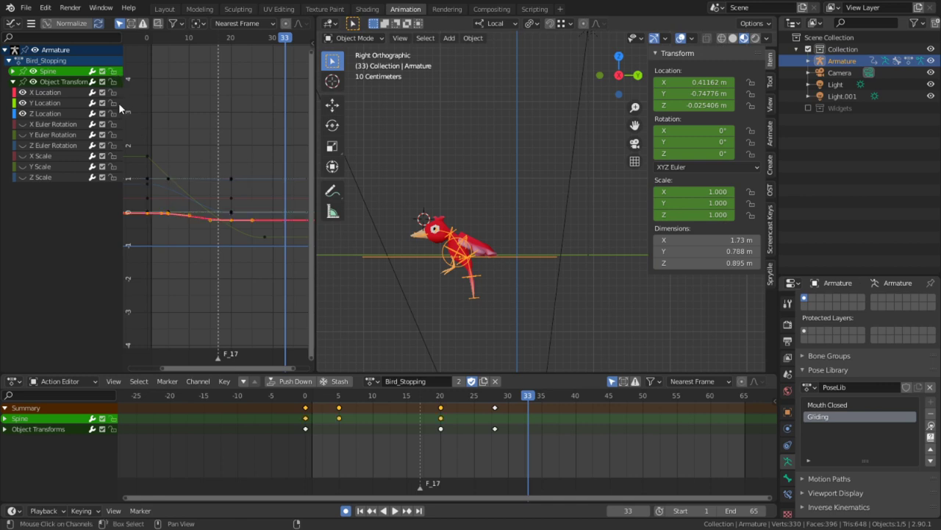
Try snapping the flat curve's frame 20 key to the current frame, and undo the snap
{"action": "left_click", "coordinate": [47, 103]}
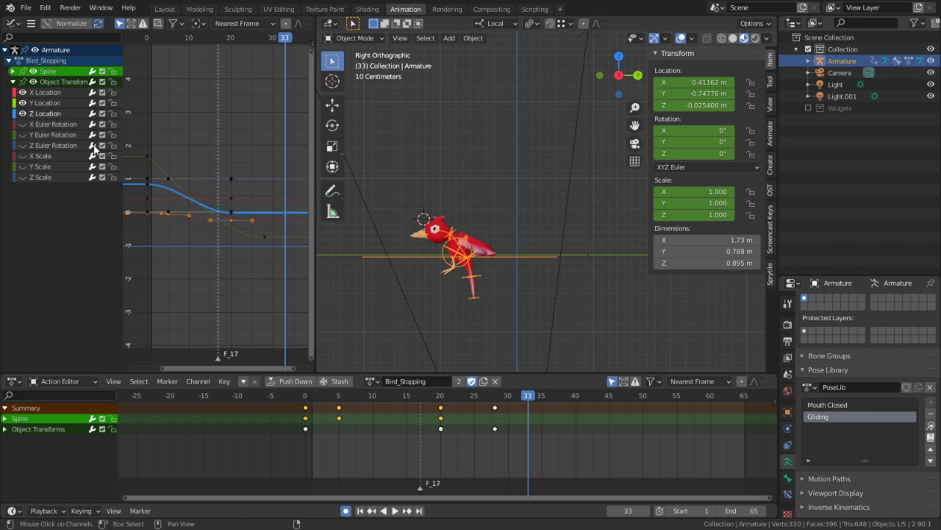
{"action": "left_click", "coordinate": [231, 212]}
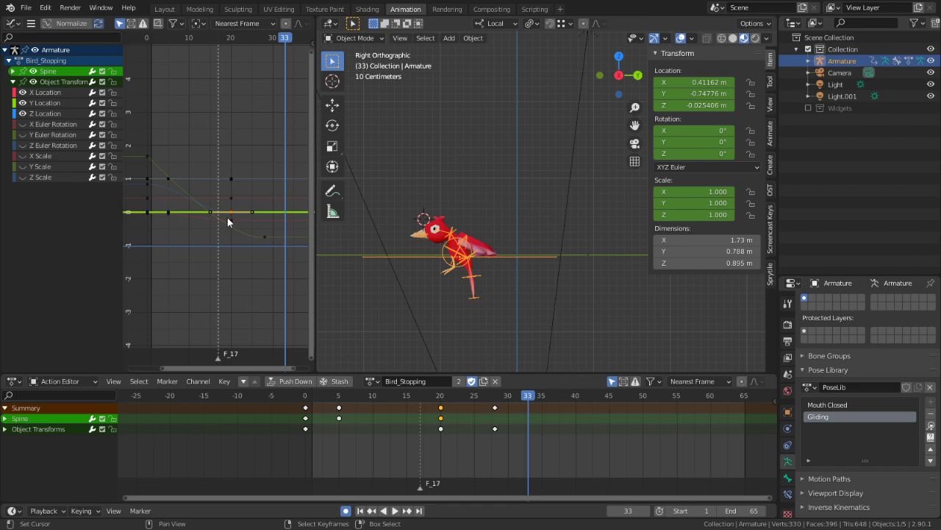
{"action": "key", "text": "shift+s"}
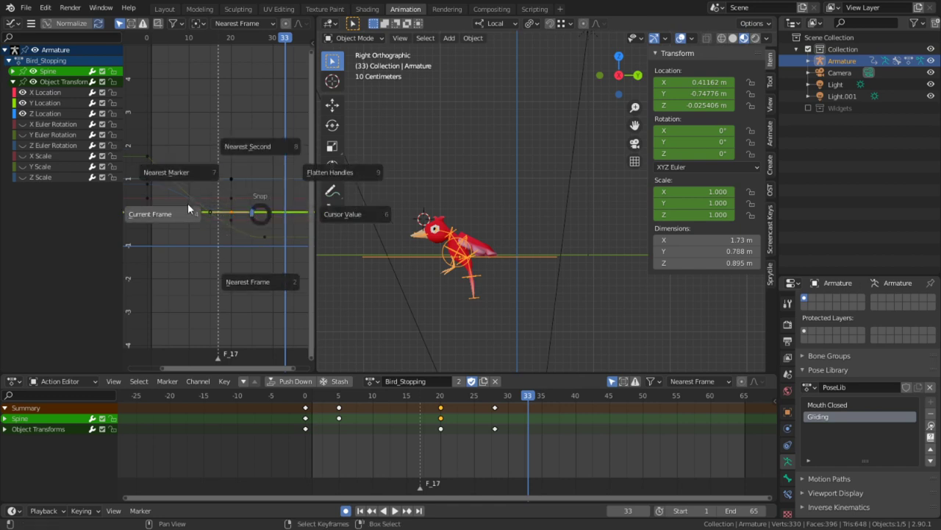
{"action": "left_click", "coordinate": [188, 203]}
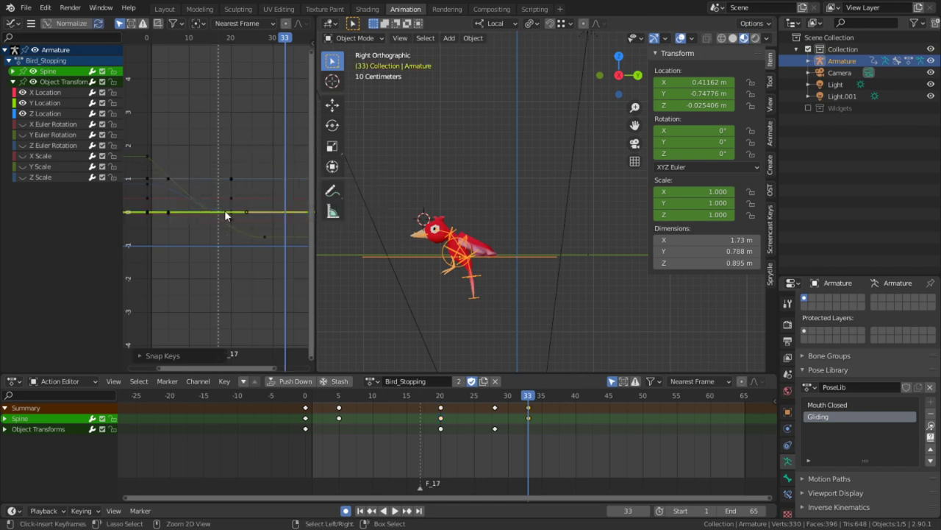
{"action": "key", "text": "ctrl+z"}
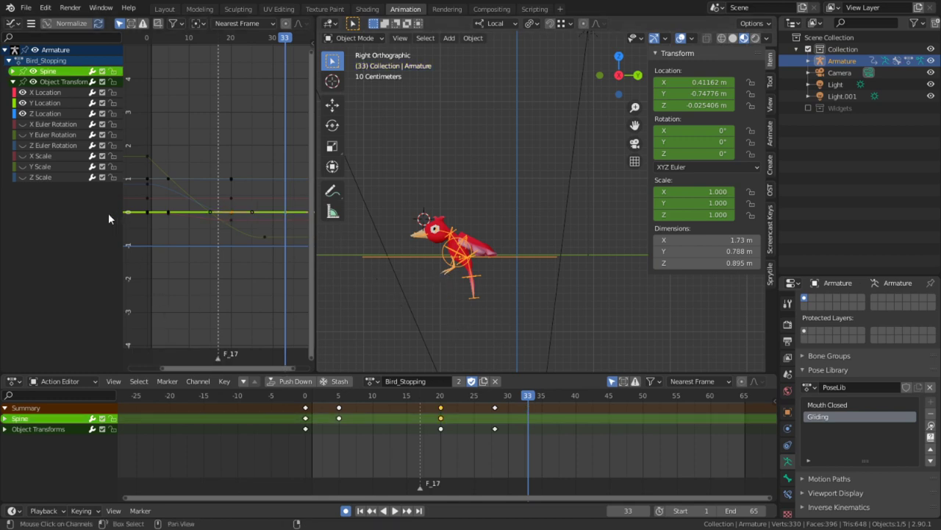
Isolate the armature's Z Location curve and snap its last key to the current frame 33
{"action": "left_click", "coordinate": [42, 114]}
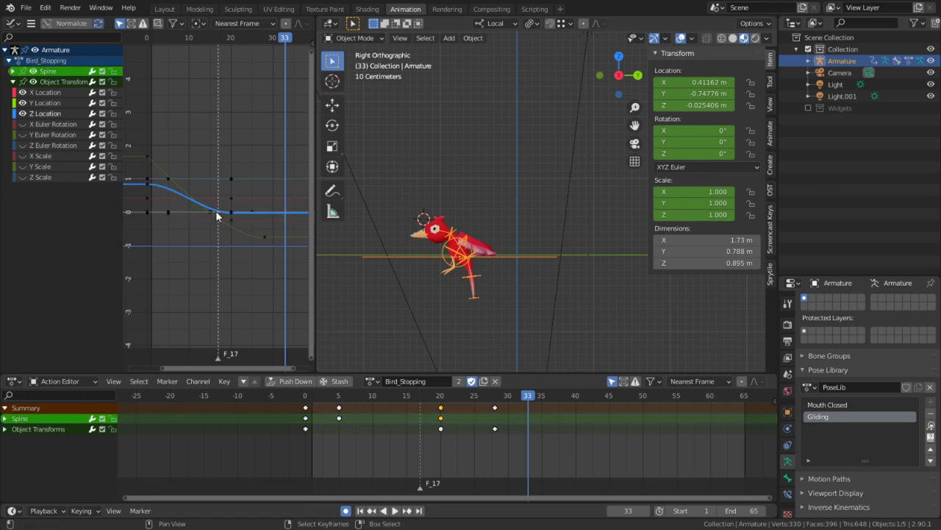
{"action": "key", "text": "shift+s"}
{"action": "left_click", "coordinate": [185, 176]}
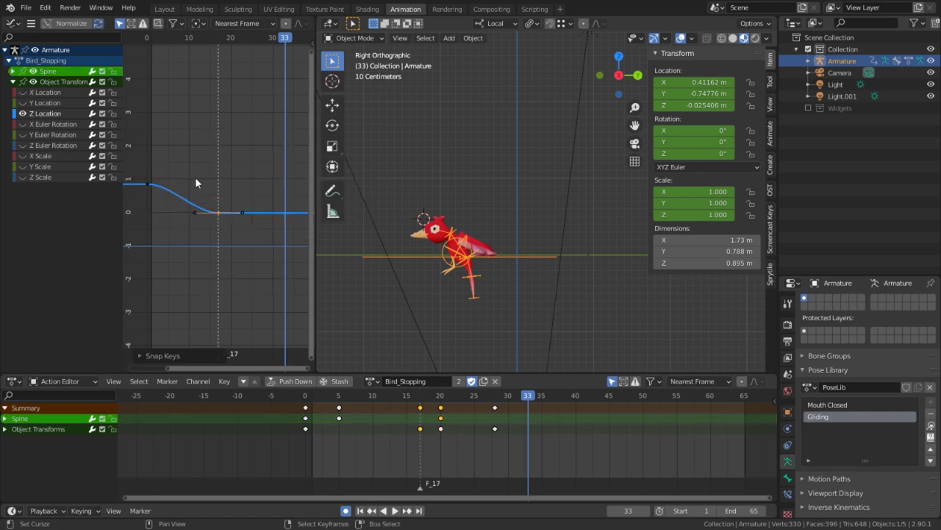
{"action": "key", "text": "shift+s"}
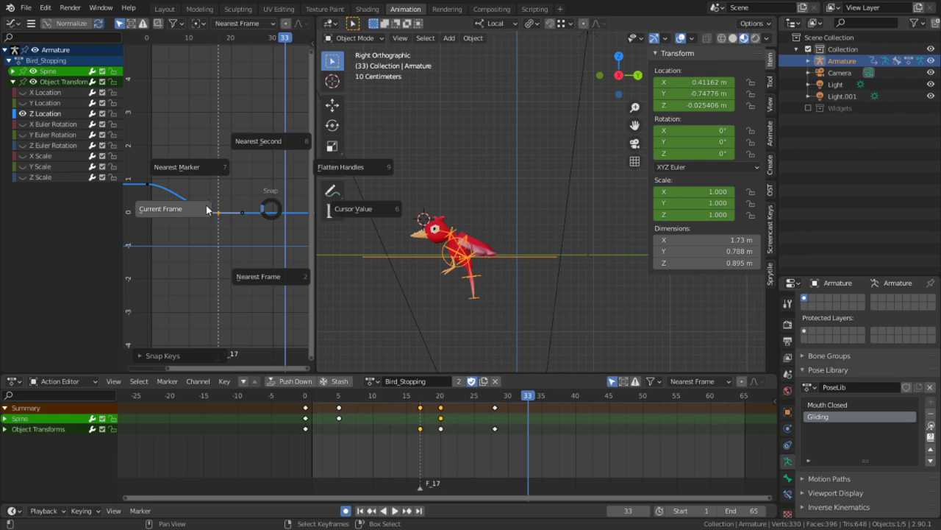
{"action": "left_click", "coordinate": [206, 210]}
Set the Z Location keys to Linear interpolation and delete the armature's X Location channel
{"action": "key", "text": "t"}
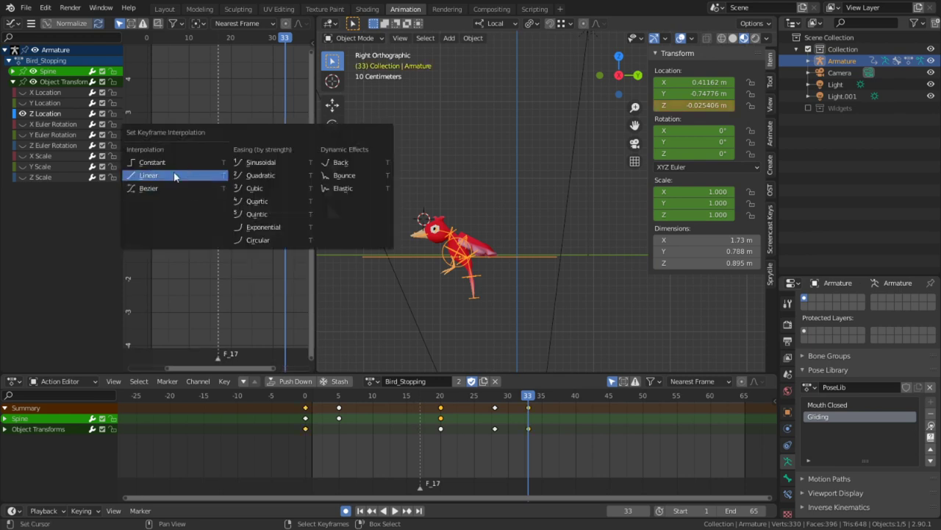
{"action": "left_click", "coordinate": [172, 176]}
{"action": "left_click", "coordinate": [50, 95]}
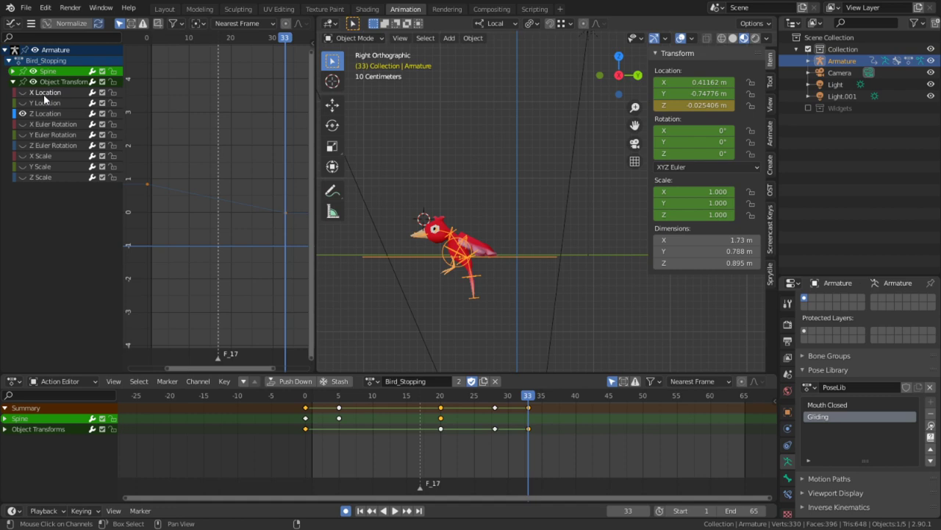
{"action": "key", "text": "x"}
Play and scrub through the bird's descent, stopping at frame 28
{"action": "left_click_drag", "start_coordinate": [363, 430], "coordinate": [292, 435]}
{"action": "key", "text": "space"}
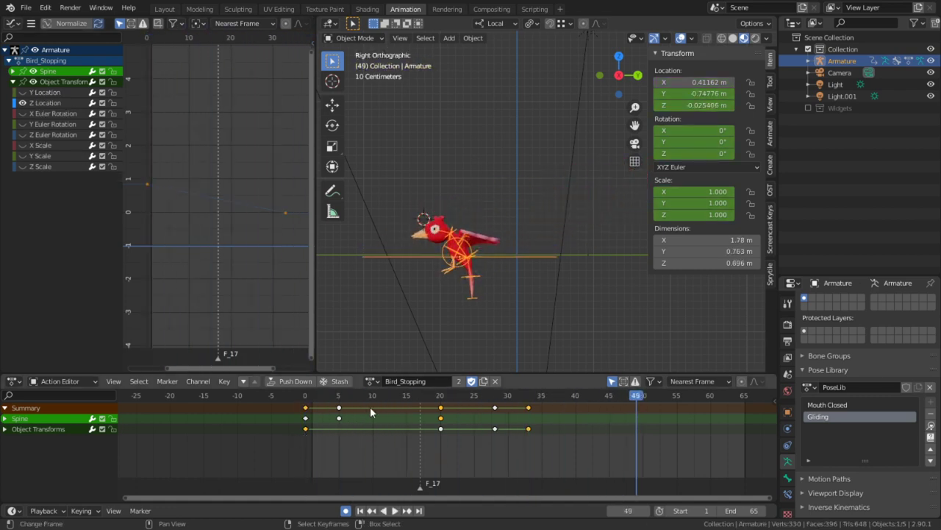
{"action": "left_click_drag", "start_coordinate": [370, 408], "coordinate": [486, 425]}
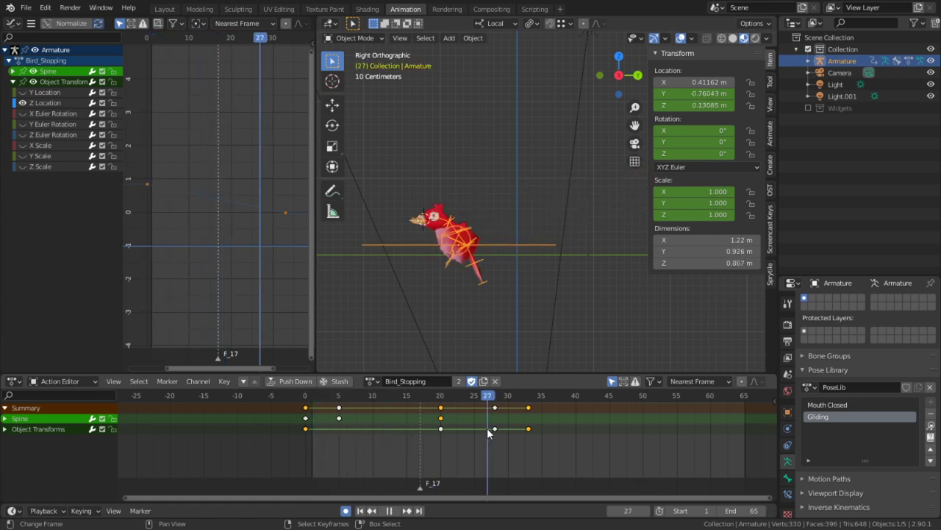
{"action": "key", "text": "Right"}
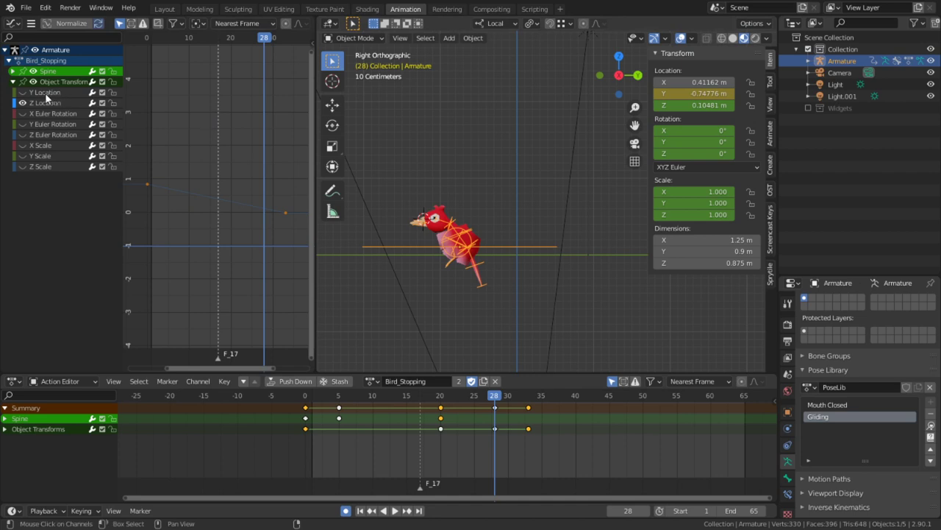
Make only the Y Location and Z Location curves of the Object Transforms group visible
{"action": "left_click", "coordinate": [23, 103]}
{"action": "left_click", "coordinate": [23, 113]}
{"action": "left_click", "coordinate": [27, 113]}
{"action": "left_click", "coordinate": [28, 96]}
{"action": "left_click", "coordinate": [23, 93]}
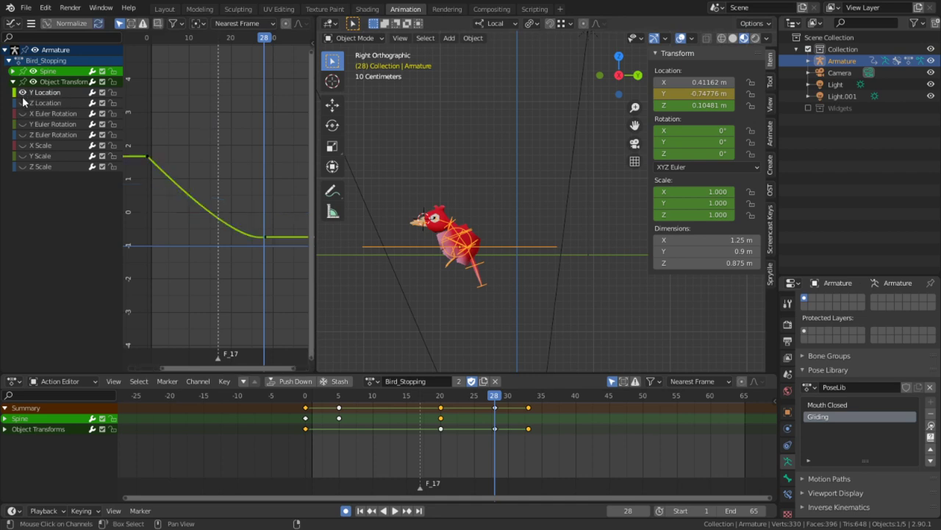
{"action": "left_click", "coordinate": [23, 103]}
Move the last Z Location key along the time axis to frame 28 and play the animation
{"action": "right_click", "coordinate": [283, 219]}
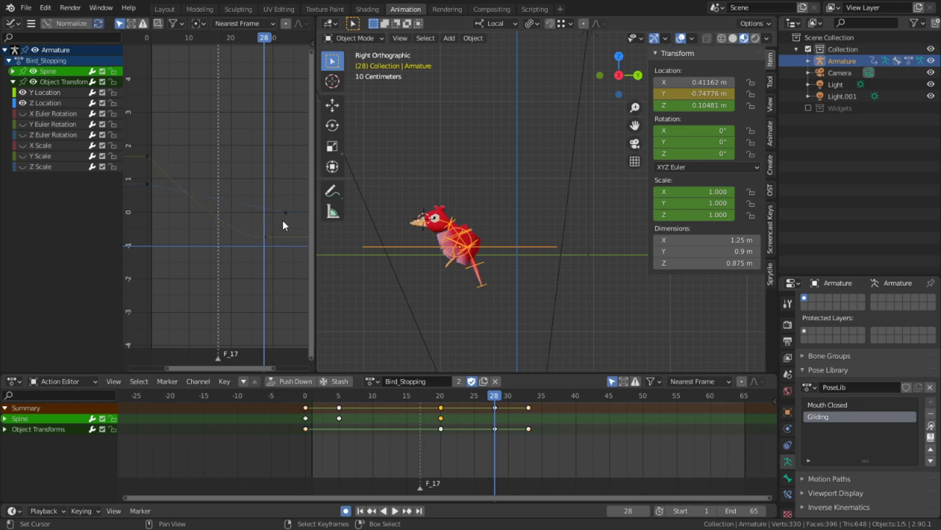
{"action": "right_click", "coordinate": [286, 214]}
{"action": "key", "text": "g"}
{"action": "key", "text": "x"}
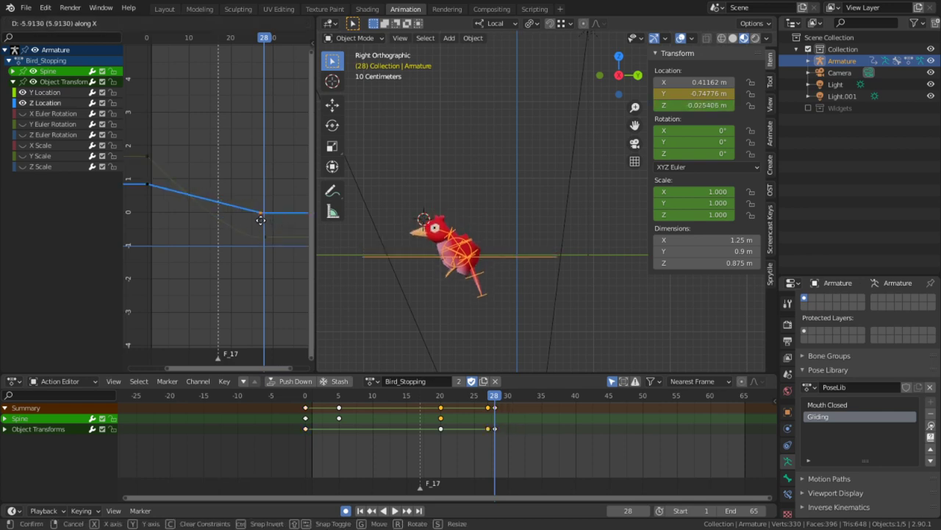
{"action": "left_click", "coordinate": [266, 218]}
{"action": "key", "text": "space"}
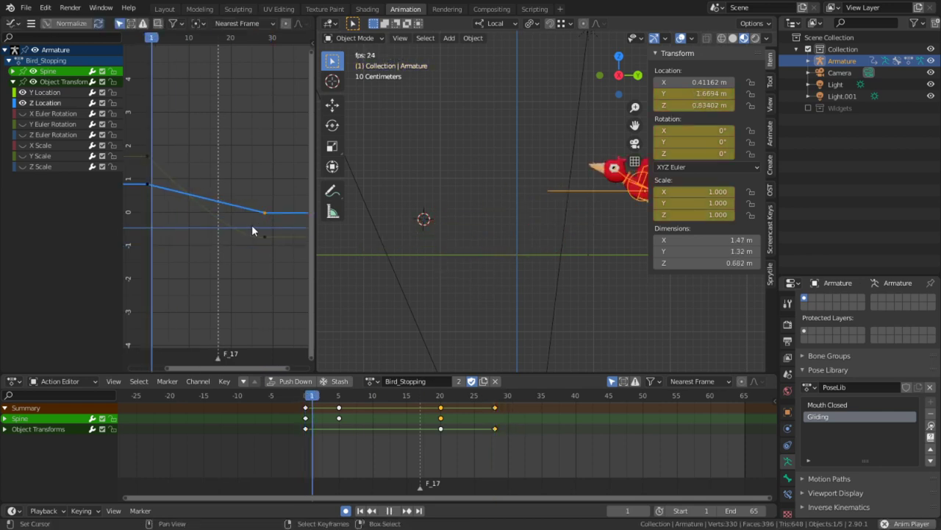
{"action": "key", "text": "space"}
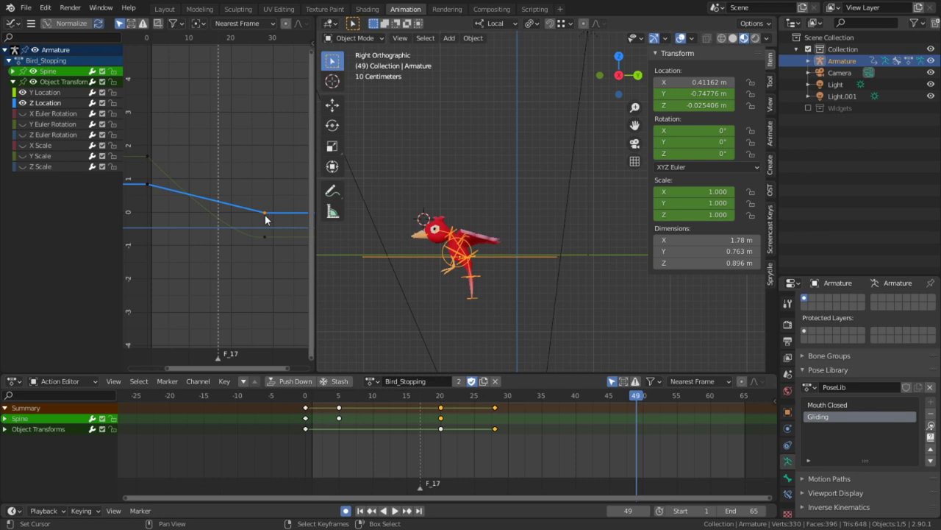
Move the last Z Location key earlier along the time axis to frame 24
{"action": "key", "text": "g"}
{"action": "key", "text": "x"}
{"action": "left_click", "coordinate": [300, 210]}
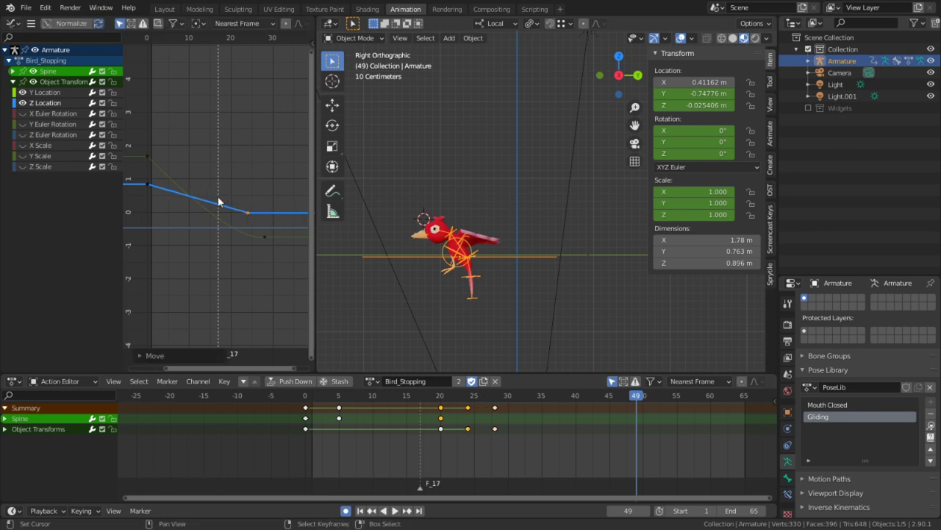
Play the stopping animation with overlays hidden, watching it from an angled view in a maximized 3D viewport
{"action": "left_click_drag", "start_coordinate": [218, 196], "coordinate": [124, 189]}
{"action": "key", "text": "space"}
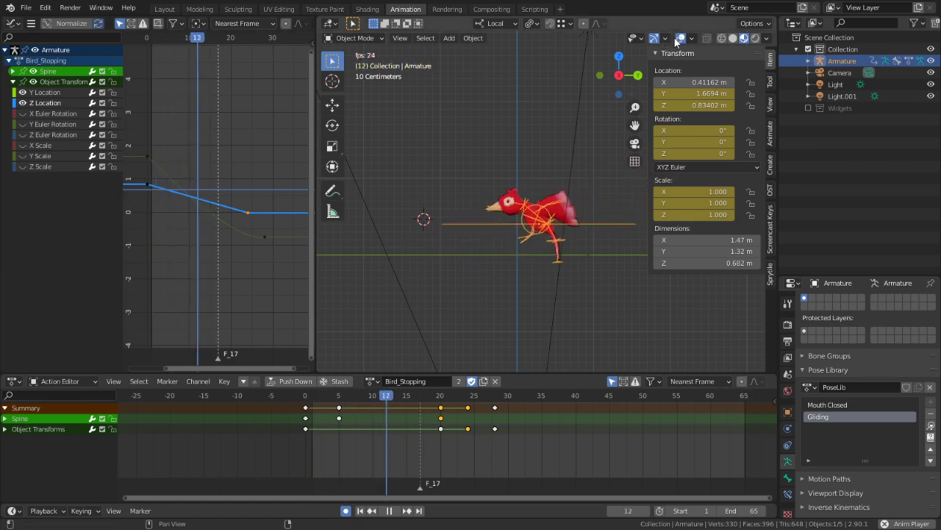
{"action": "key", "text": "shift+alt+z"}
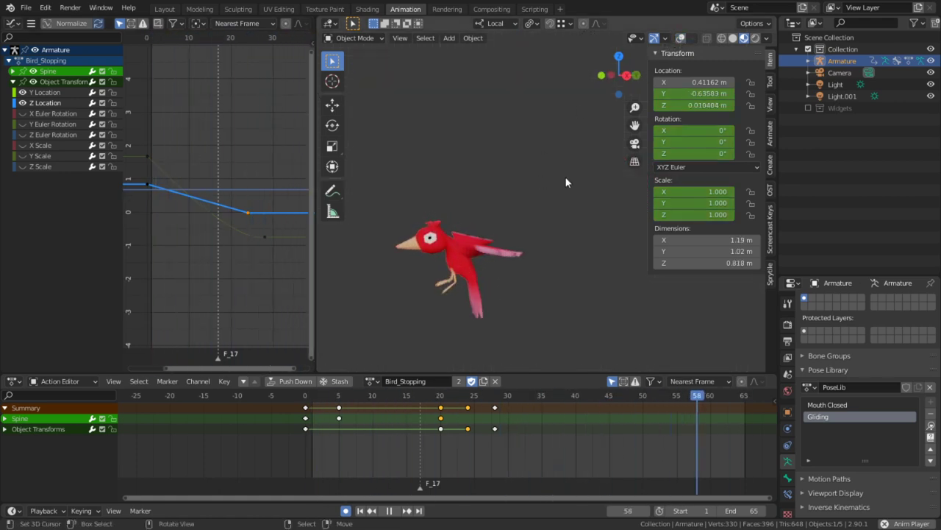
{"action": "key", "text": "ctrl+space"}
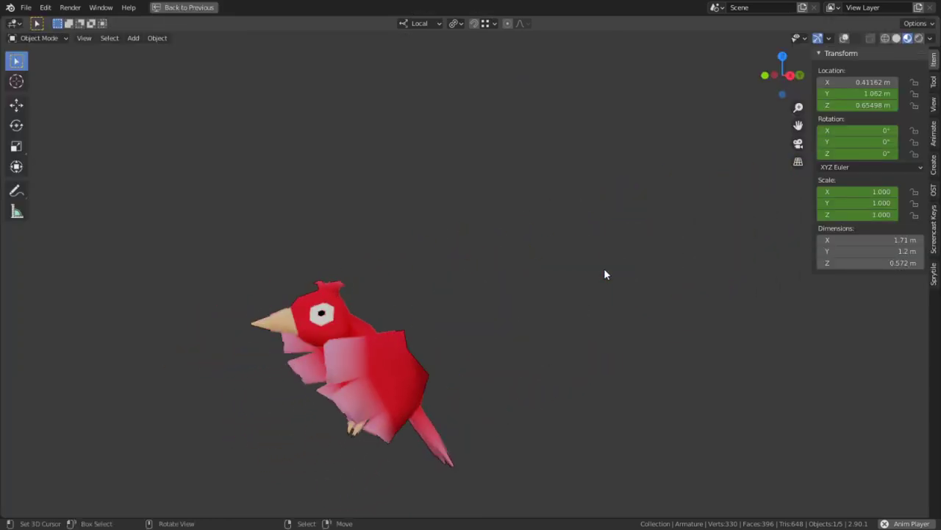
{"action": "key", "text": "ctrl+space"}
{"action": "key", "text": "space"}
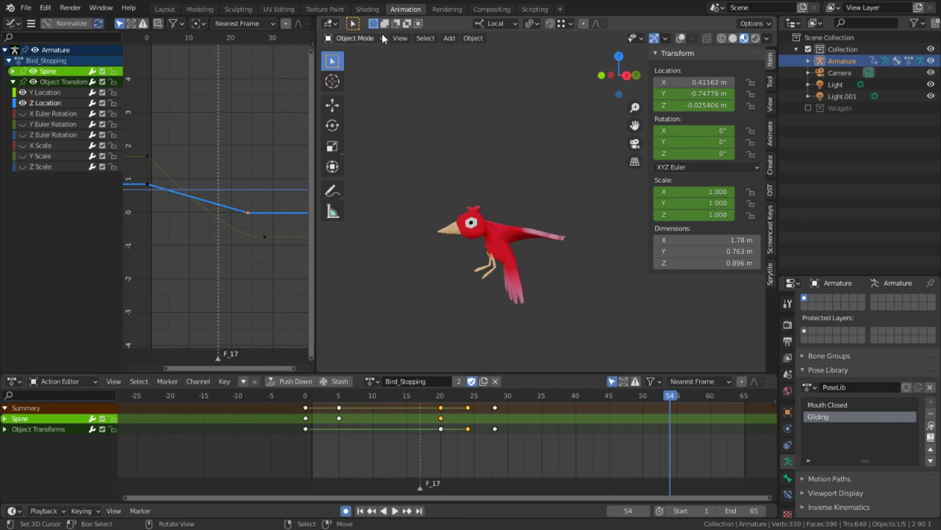
Show the viewport overlays and scale the keyframe columns at frames 27 and 36 toward frame 24, placing them at frames 25 and 28
{"action": "left_click", "coordinate": [681, 38]}
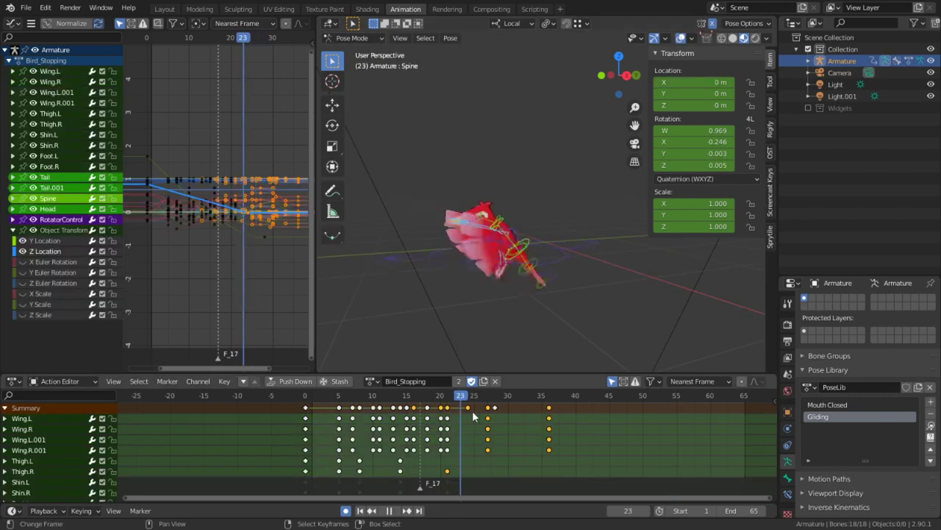
{"action": "left_click_drag", "start_coordinate": [471, 412], "coordinate": [553, 412]}
{"action": "left_click", "coordinate": [550, 417], "text": "alt"}
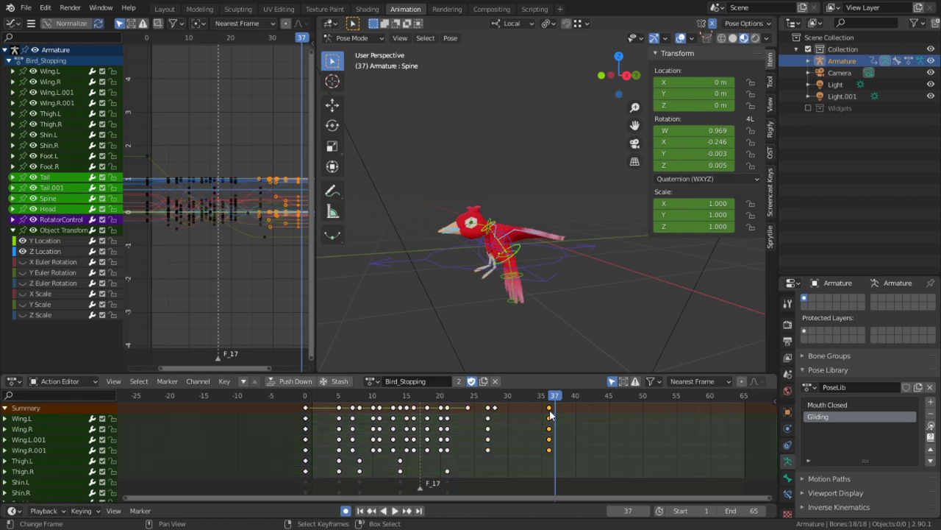
{"action": "key", "text": "shift+ctrl+space"}
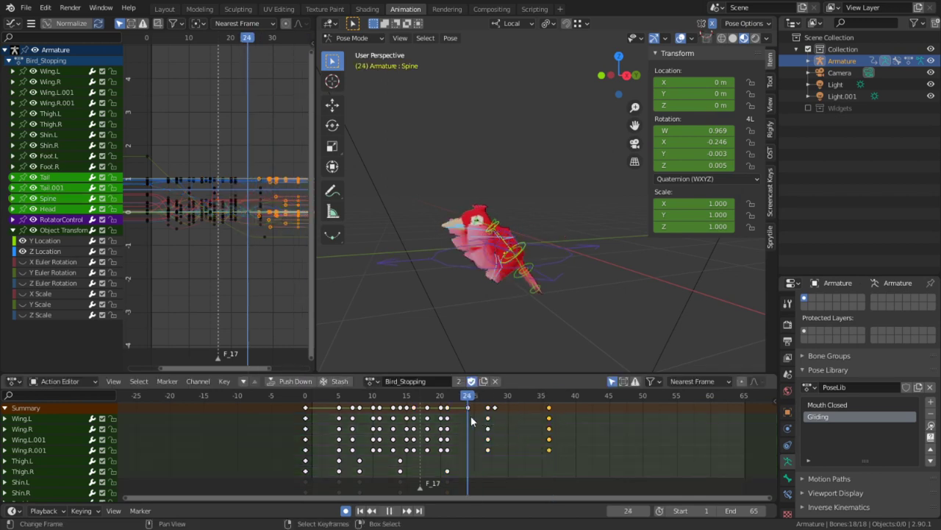
{"action": "key", "text": "space"}
{"action": "left_click", "coordinate": [487, 420], "text": "alt+shift"}
{"action": "key", "text": "s"}
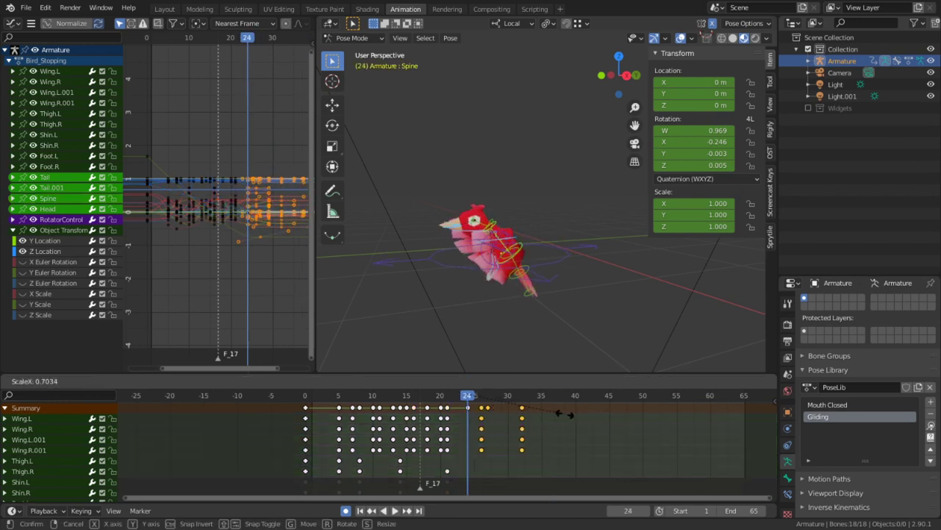
{"action": "left_click", "coordinate": [515, 412]}
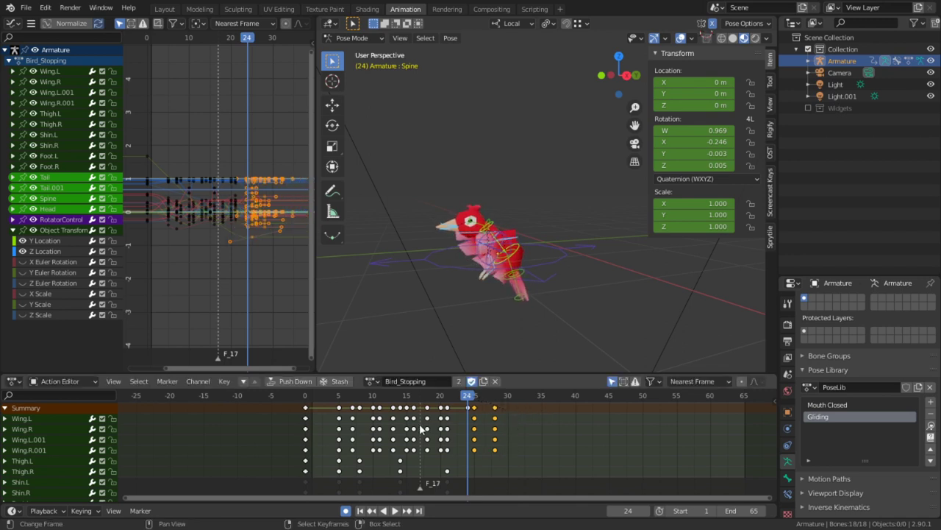
Play the Bird_Stopping action to check the tightened timing of its last keys
{"action": "left_click", "coordinate": [344, 437]}
{"action": "key", "text": "space"}
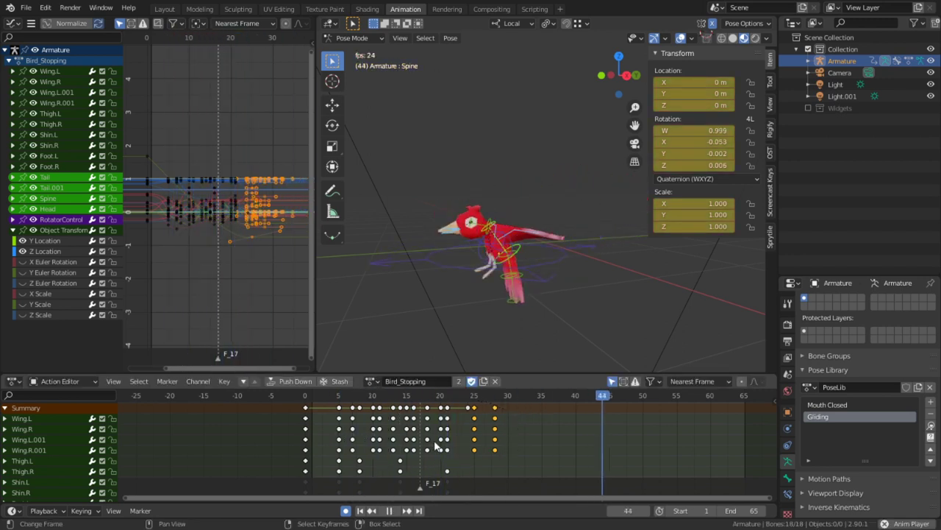
{"action": "key", "text": "space"}
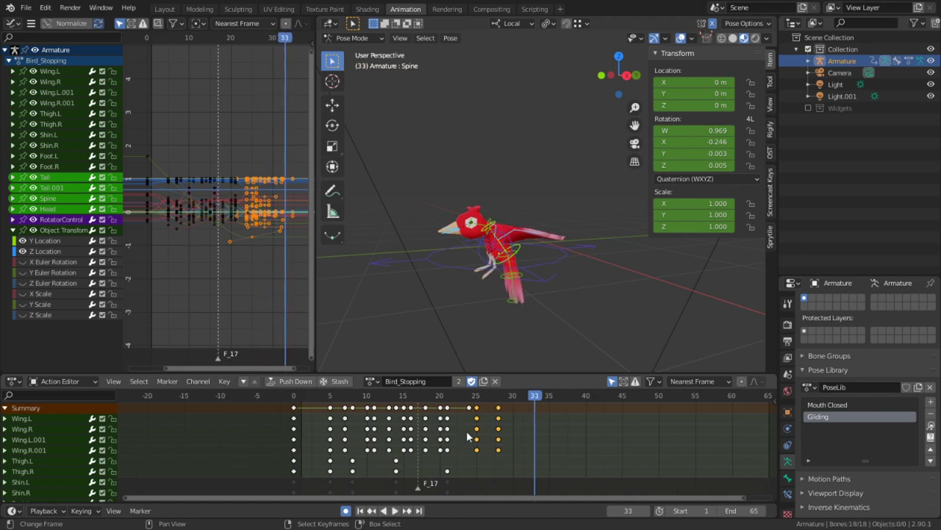
Move the last two bone keyframe columns one frame earlier, to frames 24 and 27, and play the action
{"action": "left_click", "coordinate": [476, 417]}
{"action": "key", "text": "g"}
{"action": "left_click", "coordinate": [498, 413]}
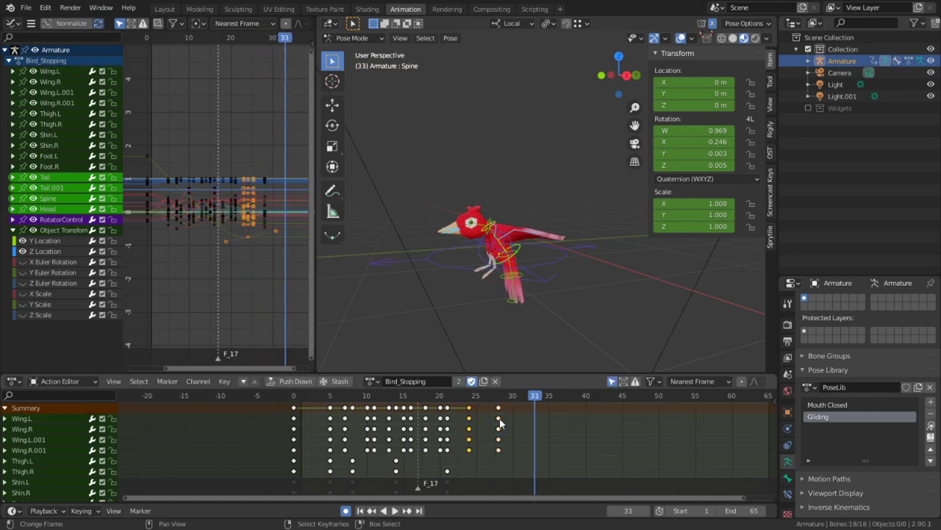
{"action": "key", "text": "g"}
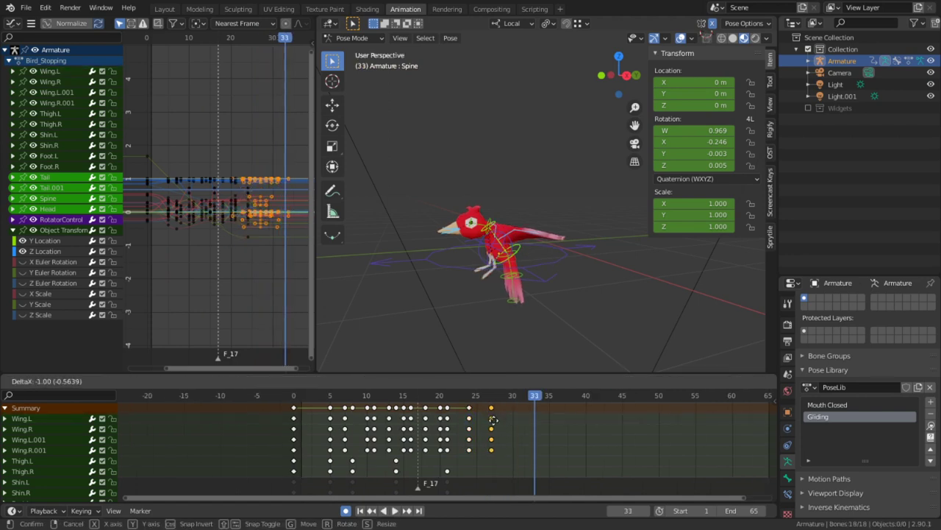
{"action": "left_click", "coordinate": [493, 420]}
{"action": "key", "text": "space"}
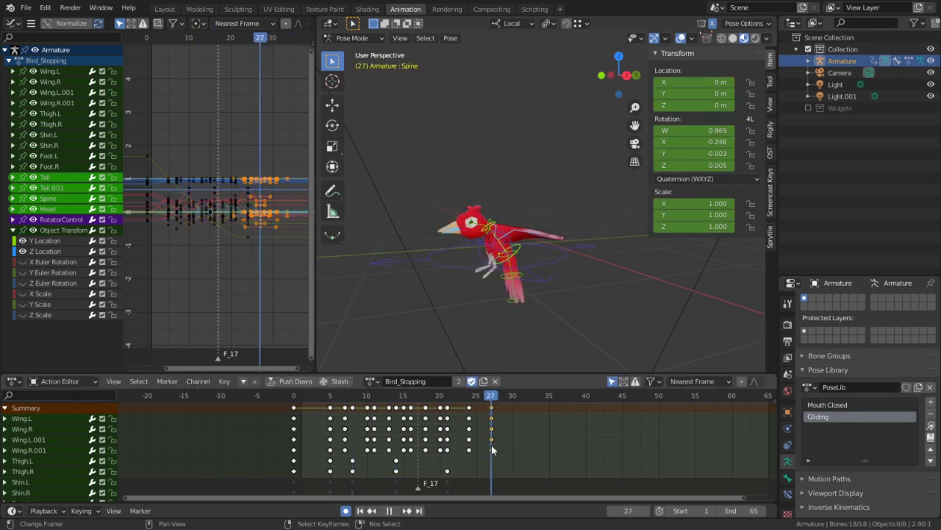
{"action": "key", "text": "space"}
Switch from Pose Mode to Object Mode and select the bird's armature object
{"action": "key", "text": "ctrl+Tab"}
{"action": "left_click", "coordinate": [483, 235]}
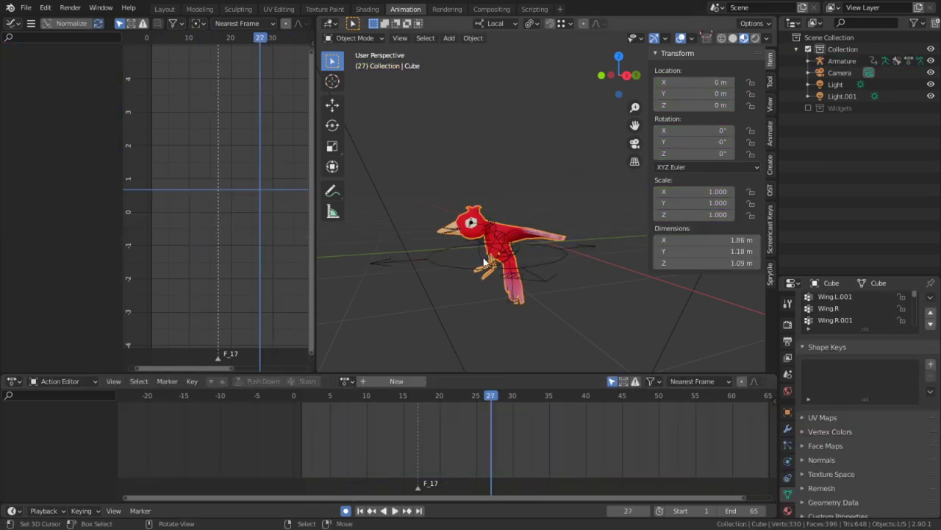
{"action": "left_click", "coordinate": [483, 260]}
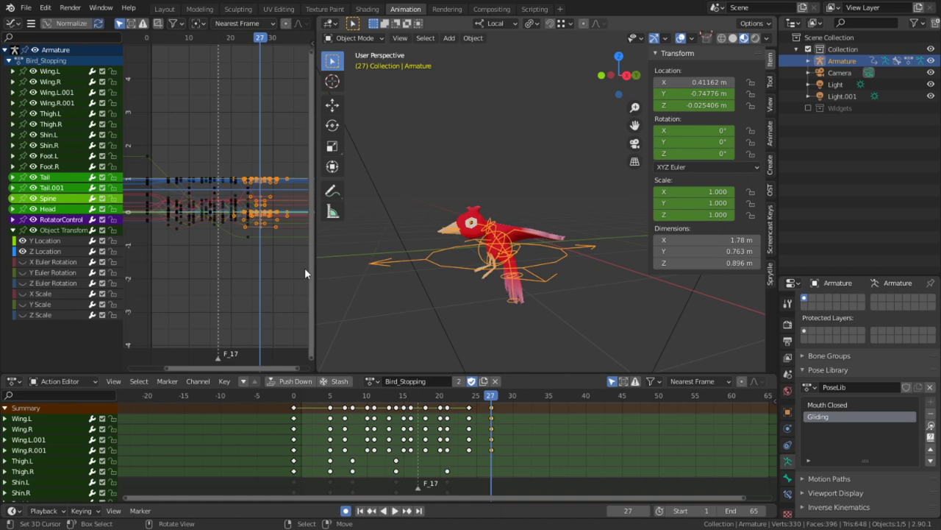
{"action": "left_click", "coordinate": [9, 62]}
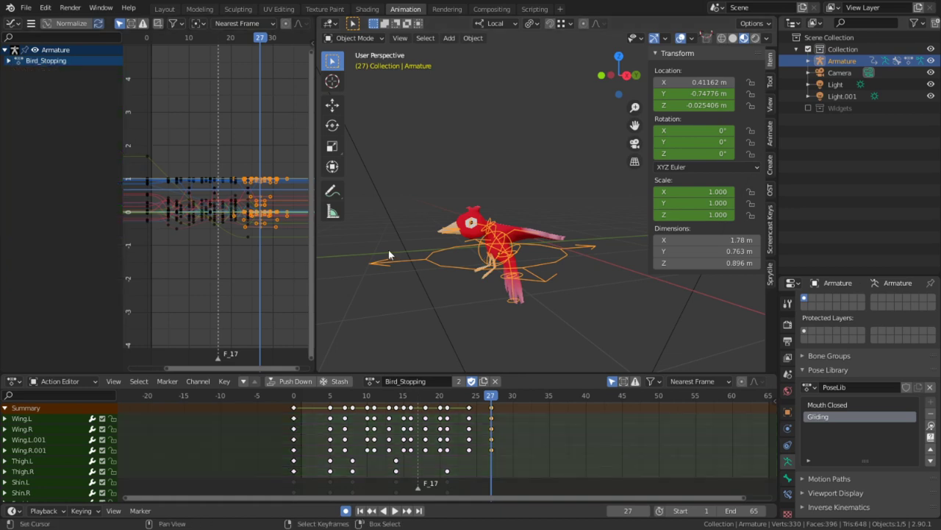
{"action": "left_click", "coordinate": [61, 381]}
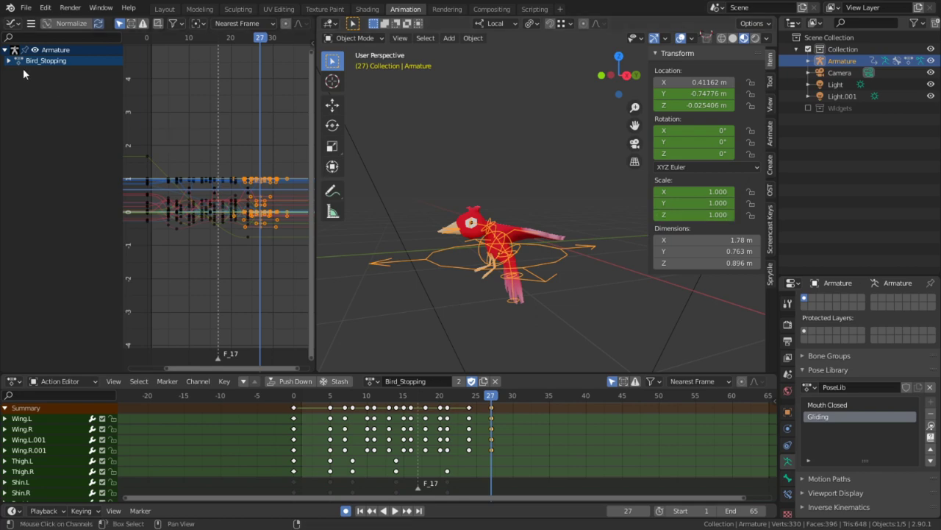
{"action": "left_click", "coordinate": [5, 50]}
{"action": "left_click", "coordinate": [435, 287]}
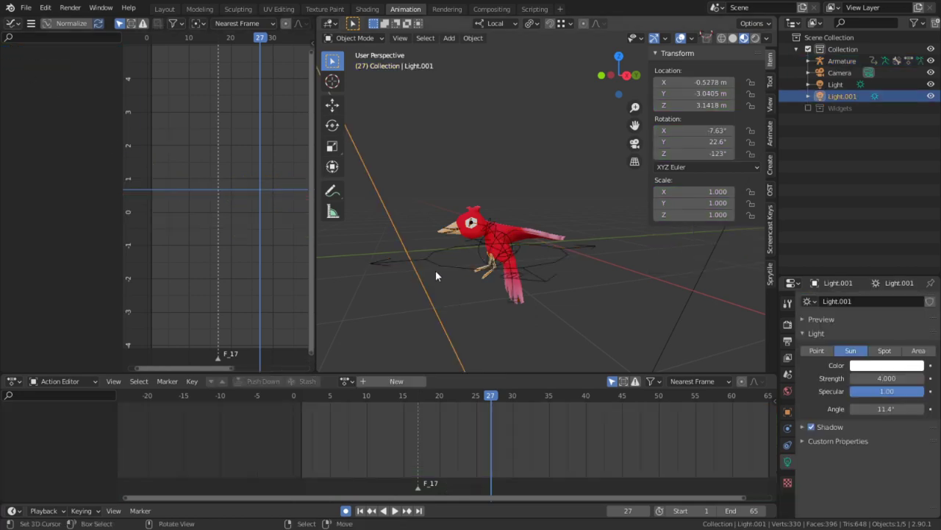
{"action": "left_click", "coordinate": [435, 270]}
{"action": "left_click", "coordinate": [529, 231]}
{"action": "left_click", "coordinate": [484, 259]}
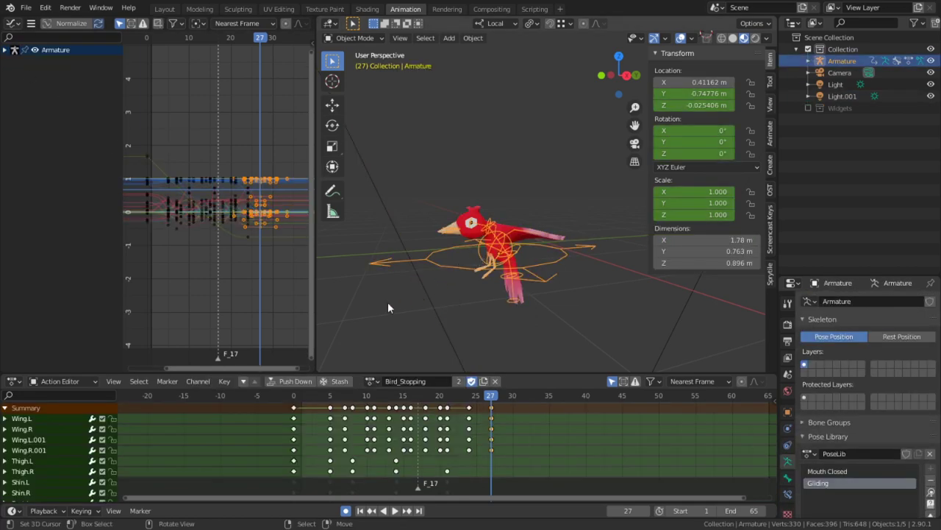
Expand the Bird_Stopping channels and hide the curves of all bone groups from Wing.L to RotatorControl in the graph editor
{"action": "left_click", "coordinate": [5, 49]}
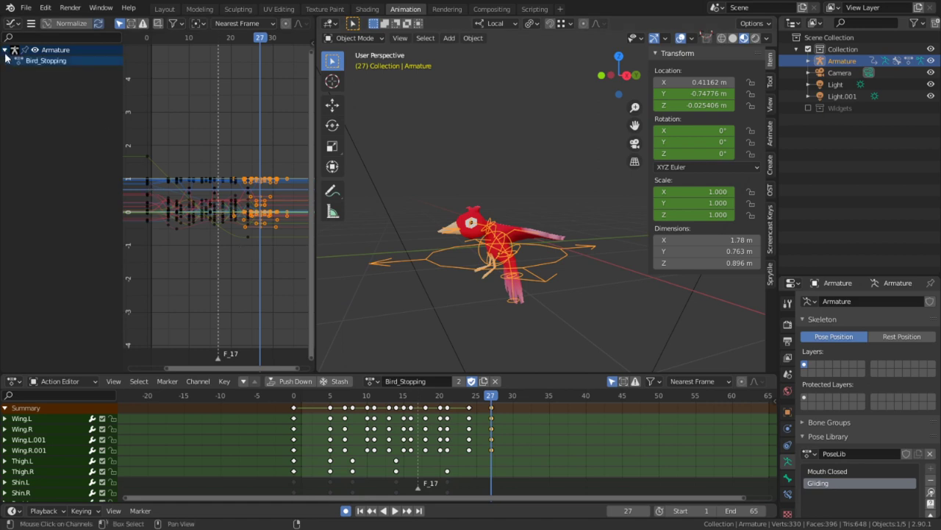
{"action": "left_click", "coordinate": [9, 61]}
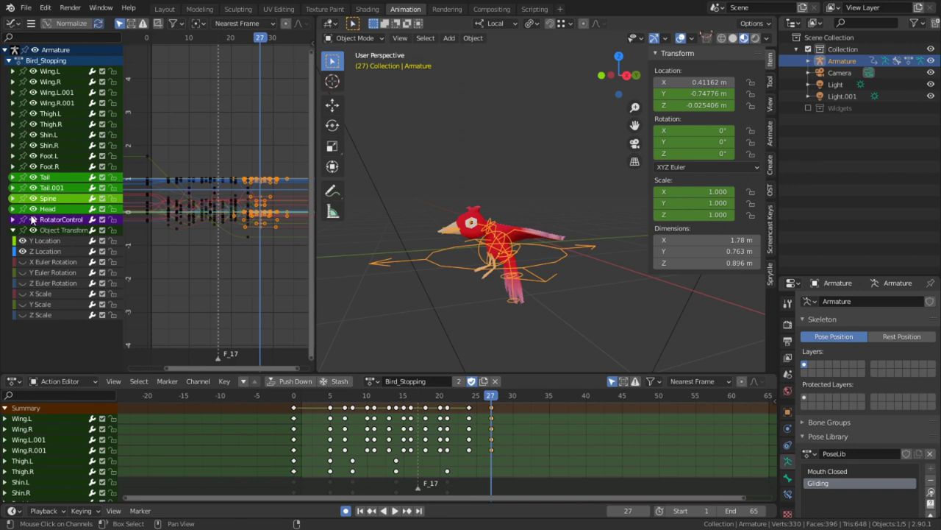
{"action": "left_click_drag", "start_coordinate": [31, 217], "coordinate": [30, 62]}
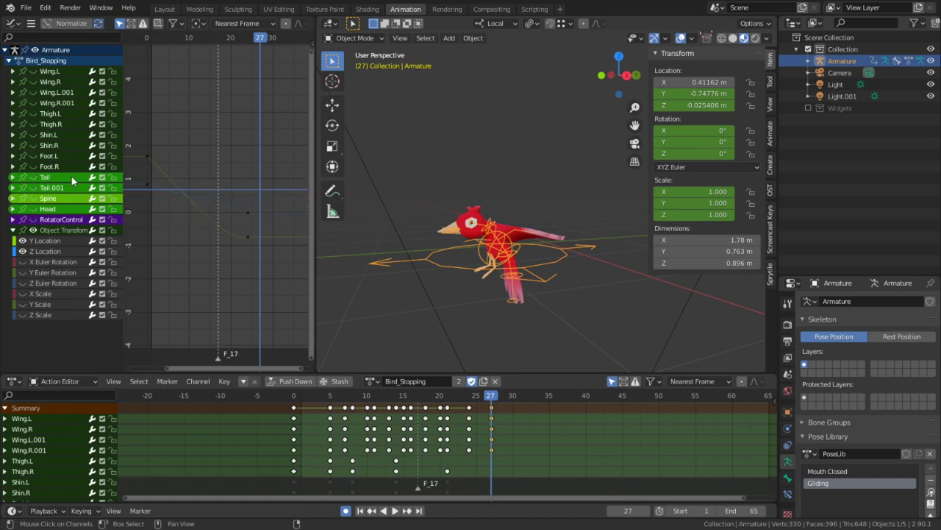
{"action": "left_click", "coordinate": [54, 219]}
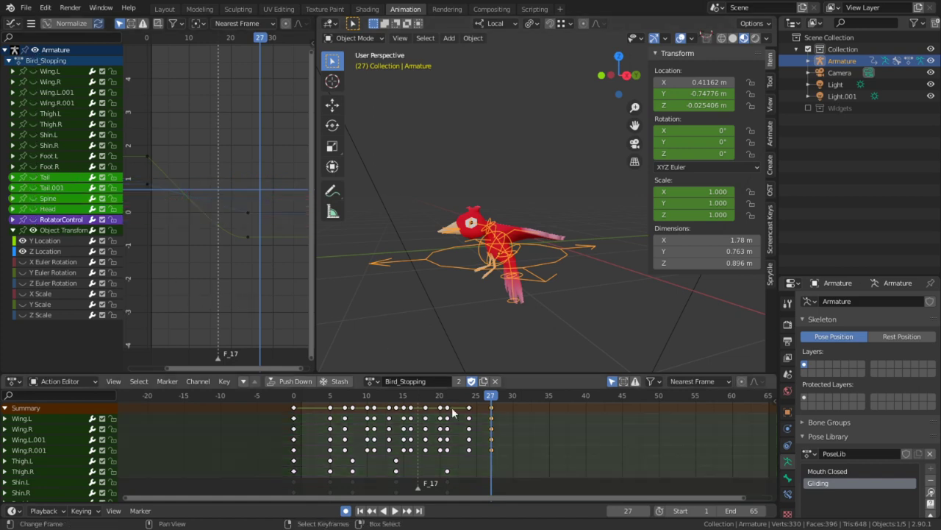
Move the object's end keyframes for Y and Z Location to frame 27 and play back the result
{"action": "mouse_move", "coordinate": [497, 440]}
{"action": "left_mouse_down"}
{"action": "mouse_move", "coordinate": [476, 445]}
{"action": "mouse_move", "coordinate": [491, 446]}
{"action": "left_mouse_up"}
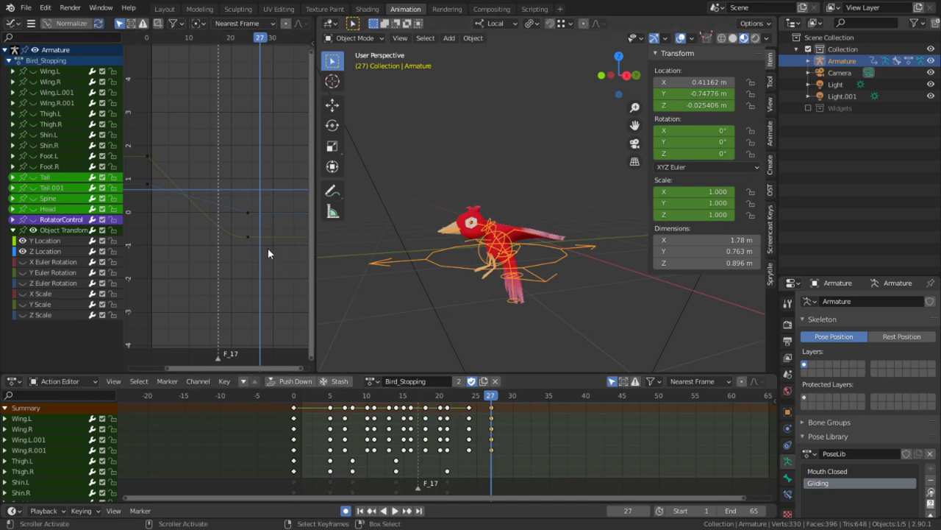
{"action": "key", "text": "c"}
{"action": "left_click", "coordinate": [255, 226]}
{"action": "key", "text": "Escape"}
{"action": "key", "text": "g"}
{"action": "key", "text": "x"}
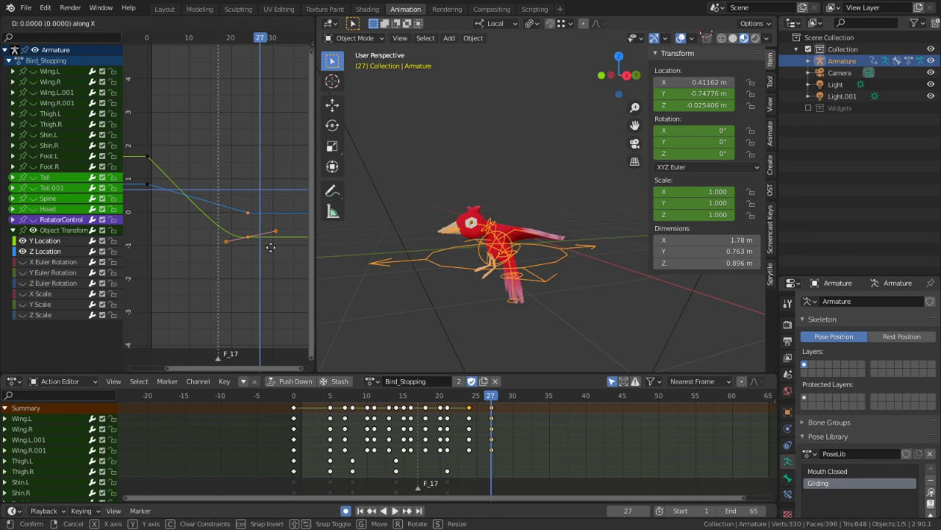
{"action": "left_click", "coordinate": [202, 255]}
{"action": "left_click_drag", "start_coordinate": [288, 397], "coordinate": [244, 415]}
{"action": "key", "text": "space"}
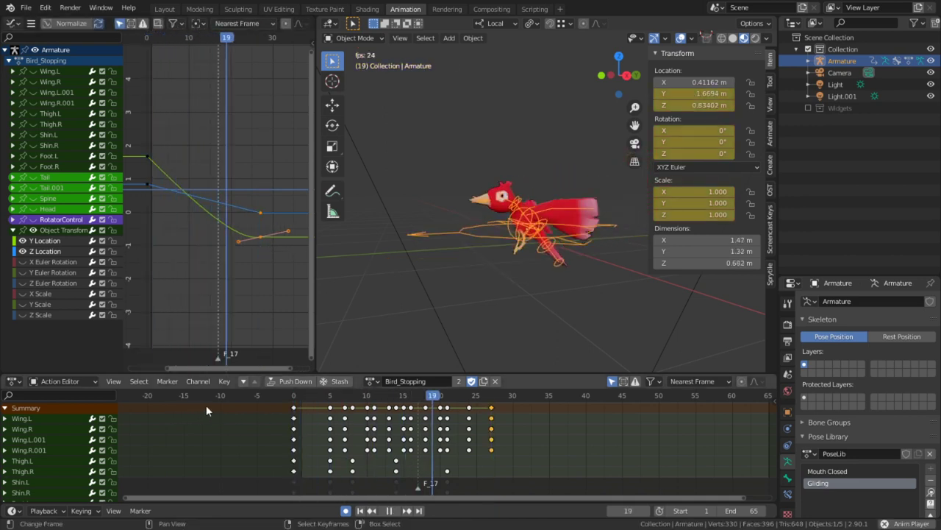
{"action": "key", "text": "space"}
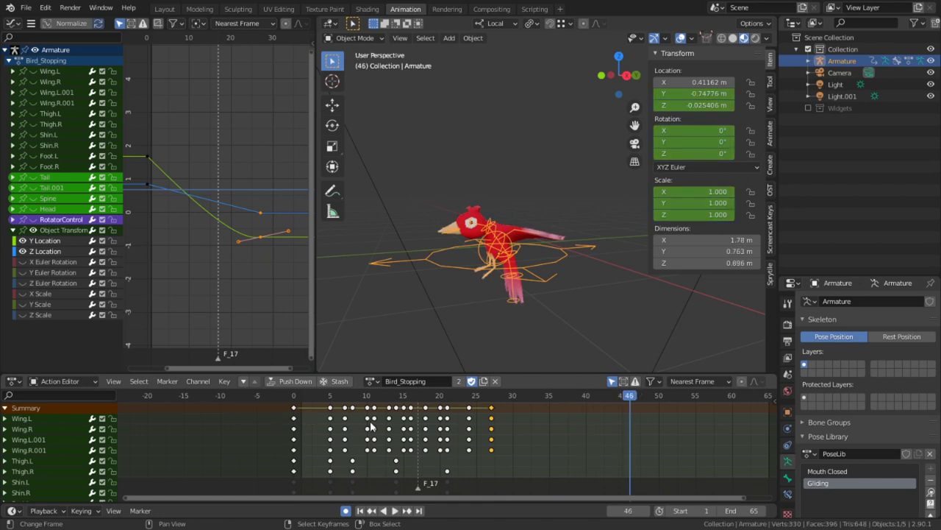
Set the interpolation of the Z Location keyframes to Bezier
{"action": "left_click", "coordinate": [498, 440]}
{"action": "left_click_drag", "start_coordinate": [409, 429], "coordinate": [403, 430]}
{"action": "left_click", "coordinate": [260, 212]}
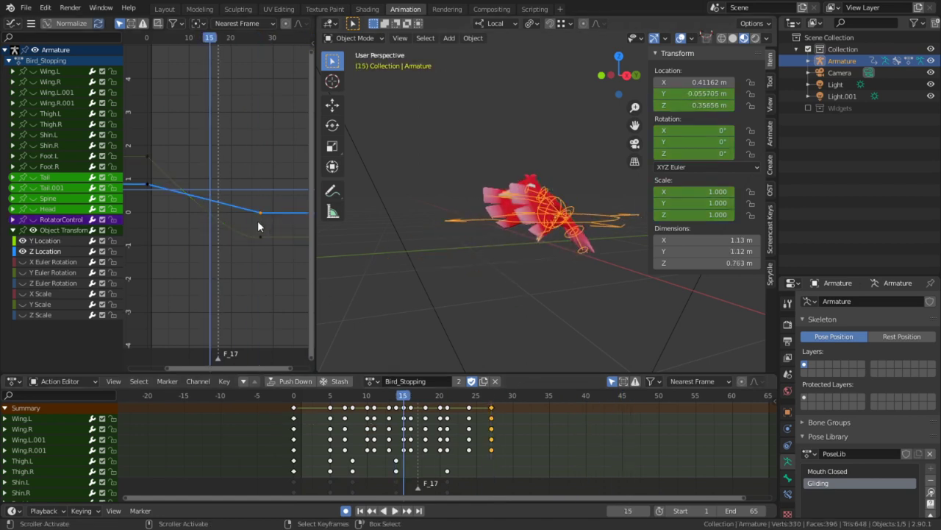
{"action": "key", "text": "t"}
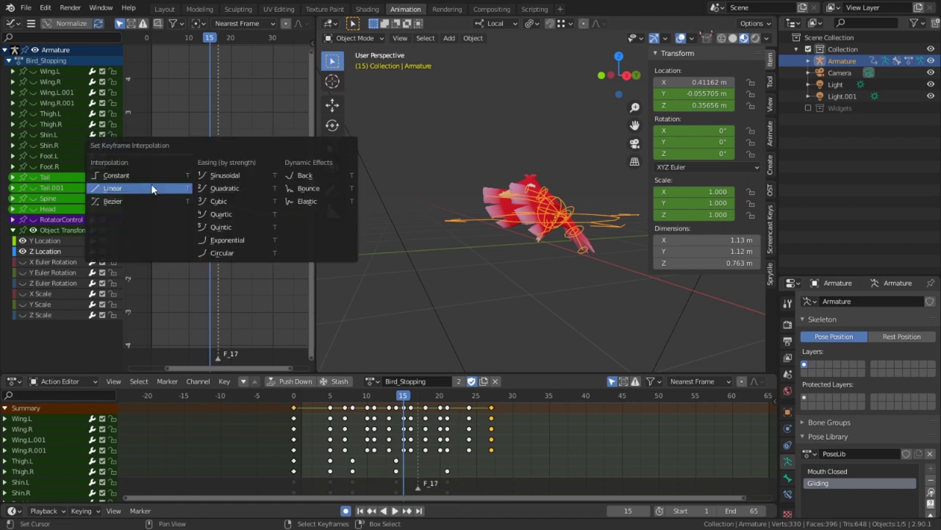
{"action": "left_click", "coordinate": [147, 204]}
Play and scrub through the stopping animation to review the bird's smoothed descent
{"action": "key", "text": "space"}
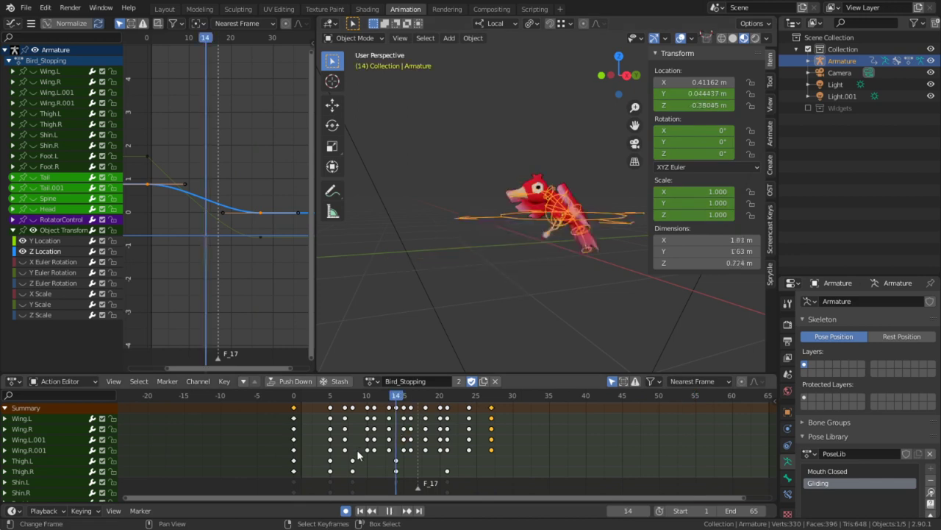
{"action": "left_click_drag", "start_coordinate": [356, 449], "coordinate": [178, 451]}
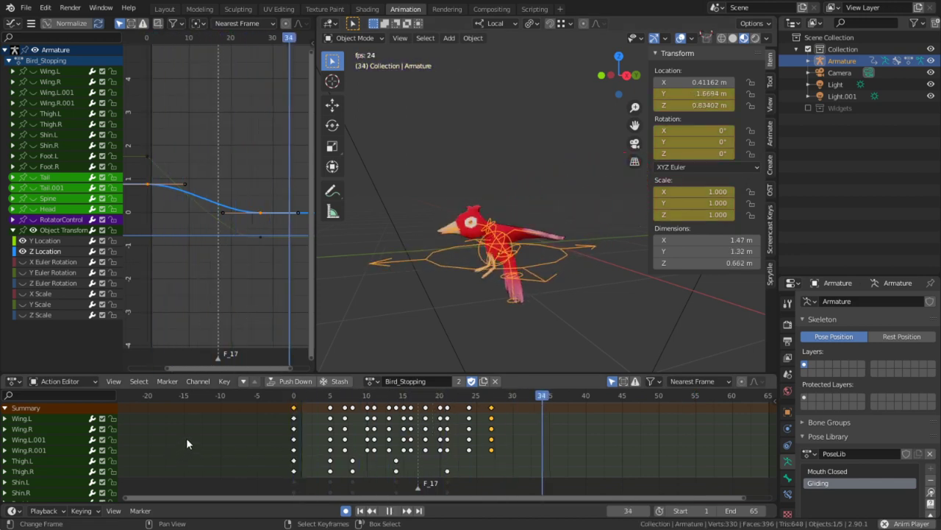
{"action": "key", "text": "space"}
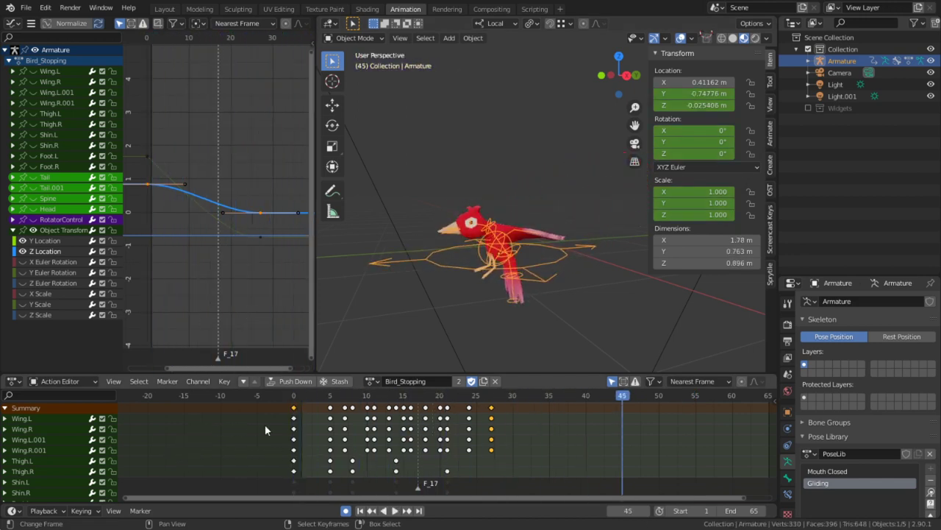
{"action": "key", "text": "space"}
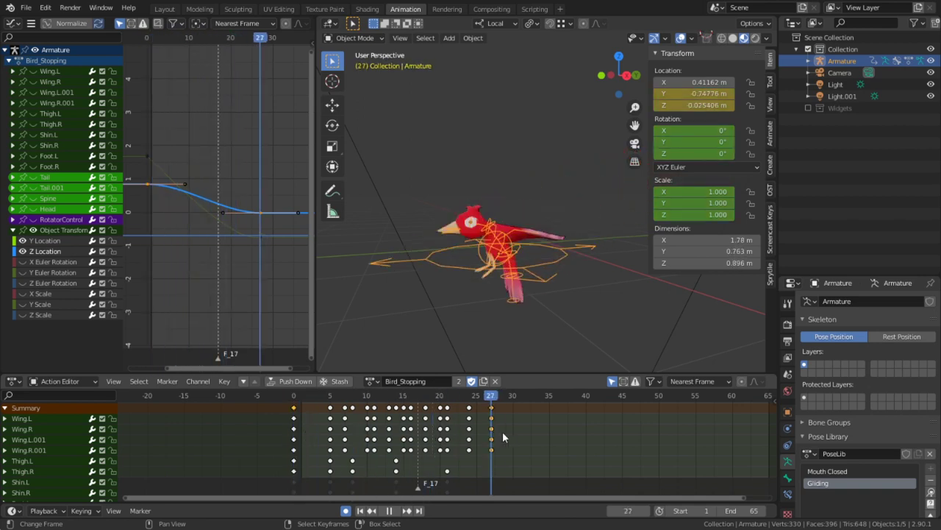
{"action": "key", "text": "Escape"}
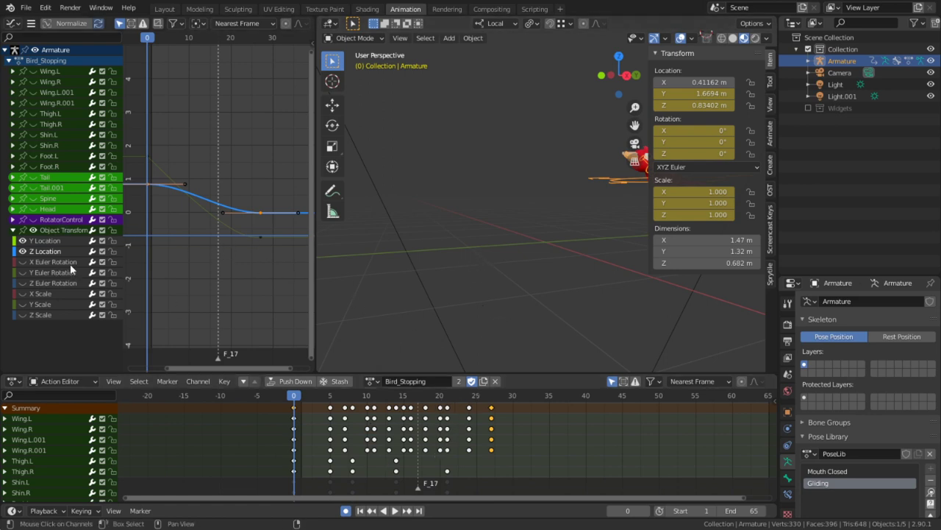
Lock the bone channels from Wing.L to Head and delete every object transform channel from the Bird_Stopping action
{"action": "left_click_drag", "start_coordinate": [111, 215], "coordinate": [113, 71]}
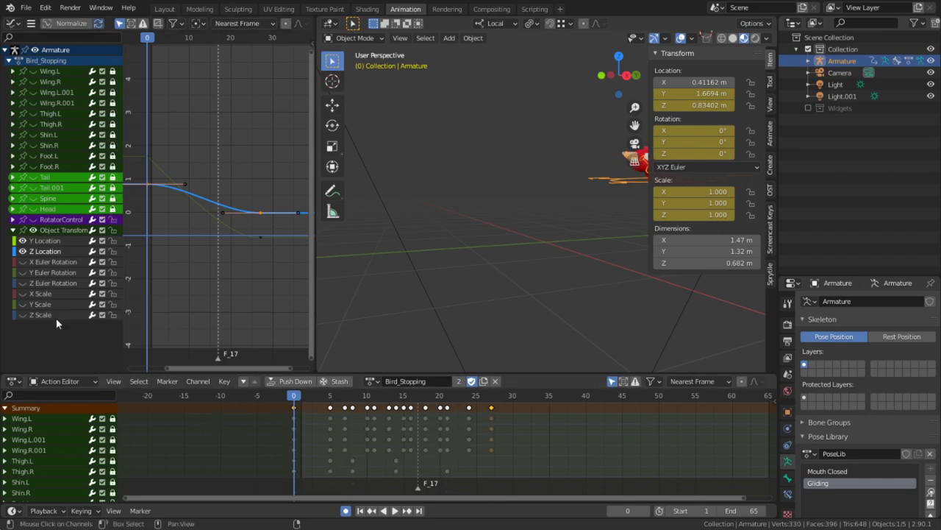
{"action": "left_click_drag", "start_coordinate": [25, 260], "coordinate": [24, 306]}
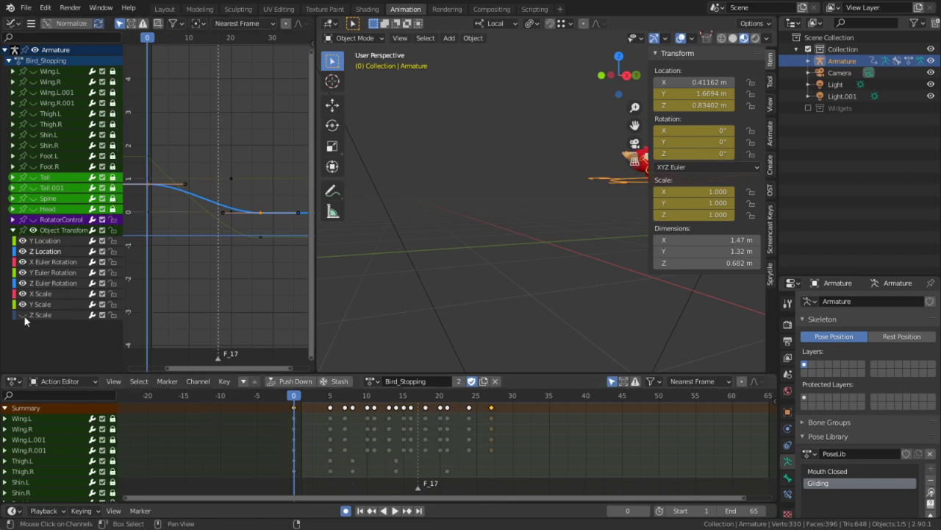
{"action": "key", "text": "a"}
{"action": "key", "text": "x"}
{"action": "left_click", "coordinate": [228, 243]}
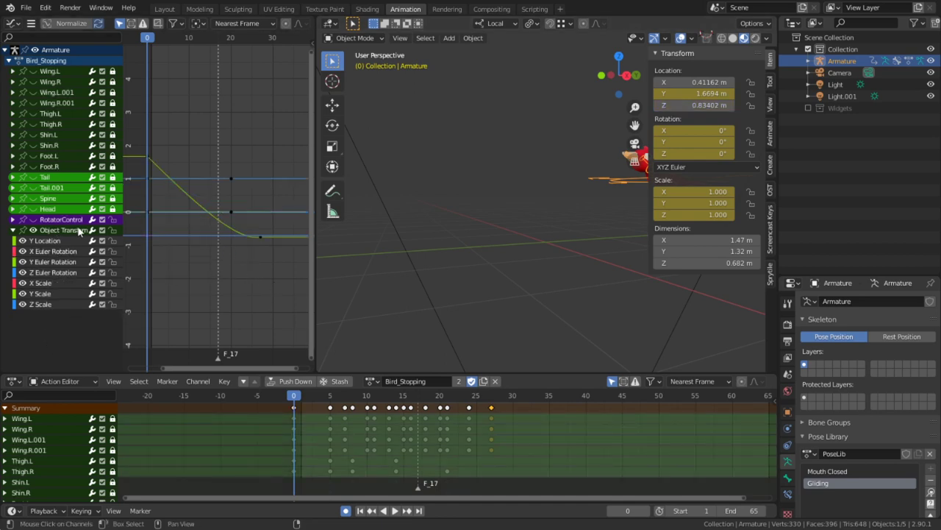
{"action": "left_click", "coordinate": [52, 230]}
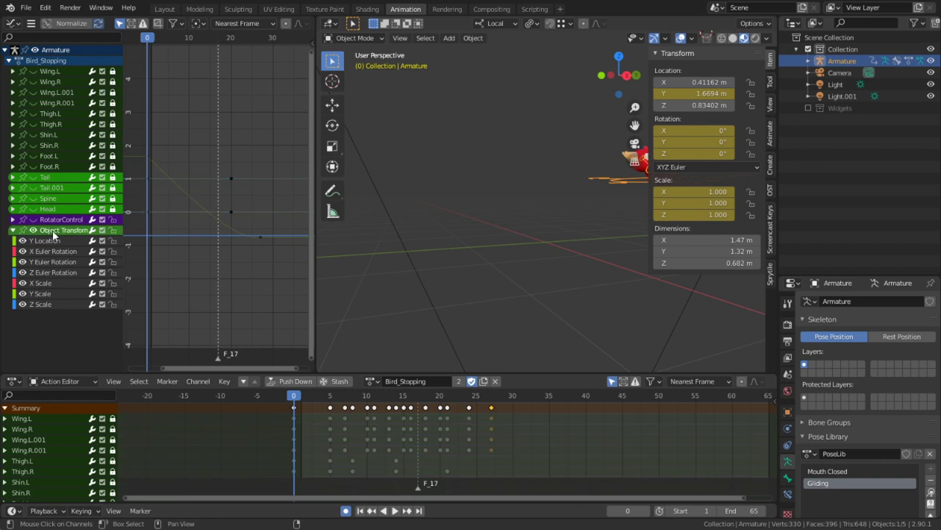
{"action": "left_click", "coordinate": [52, 240]}
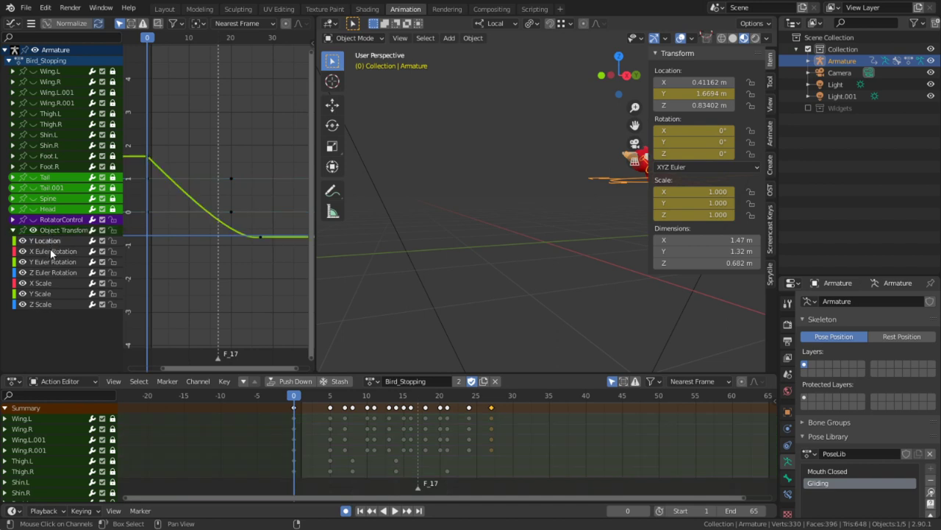
{"action": "left_click", "coordinate": [246, 289]}
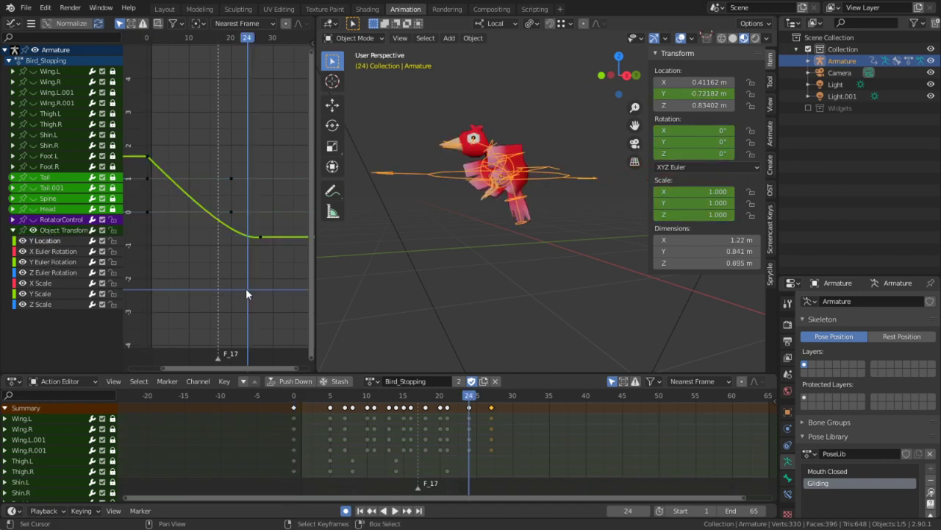
{"action": "key", "text": "a"}
{"action": "key", "text": "Delete"}
Turn off automatic keyframing and clear the armature's location at frame 0
{"action": "left_click_drag", "start_coordinate": [415, 426], "coordinate": [376, 419]}
{"action": "left_click", "coordinate": [209, 435]}
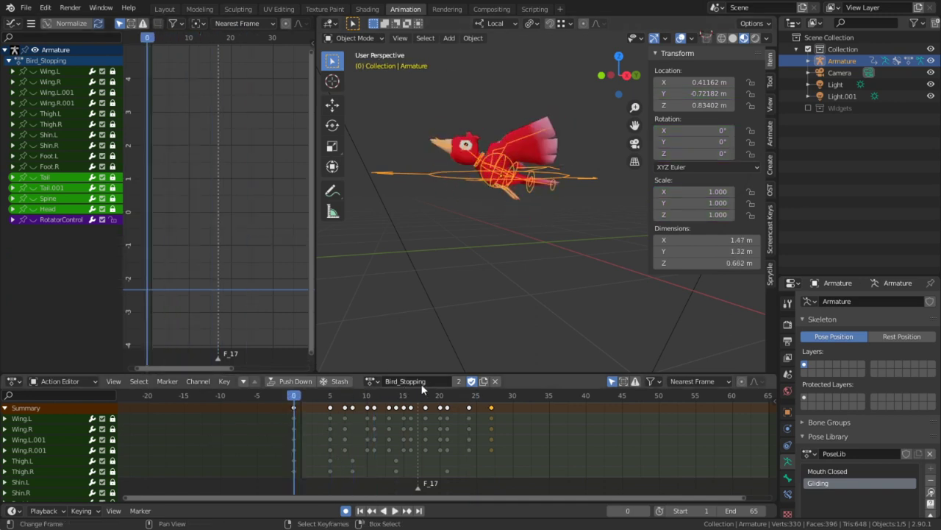
{"action": "left_click", "coordinate": [343, 511]}
{"action": "key", "text": "alt+g"}
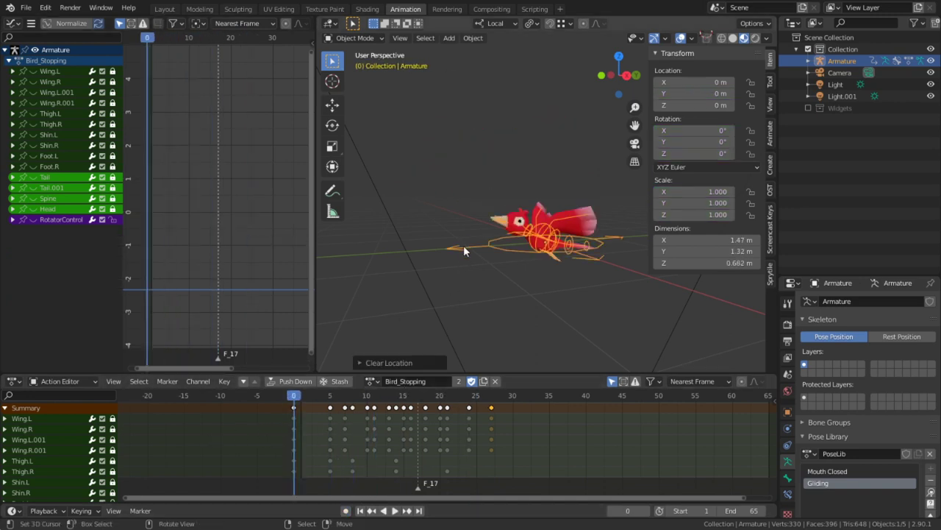
Preview the in-place stopping animation and duplicate the Bird_Stopping action as a separate copy
{"action": "key", "text": "space"}
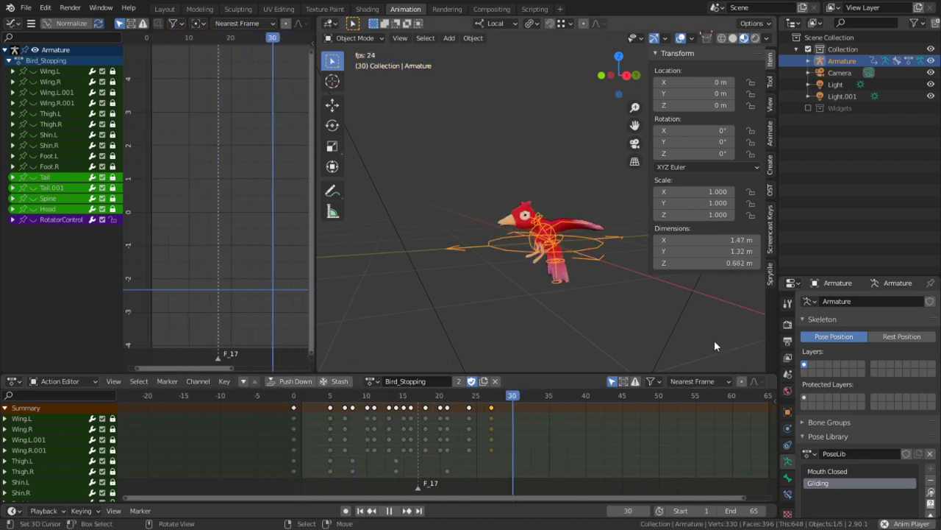
{"action": "key", "text": "space"}
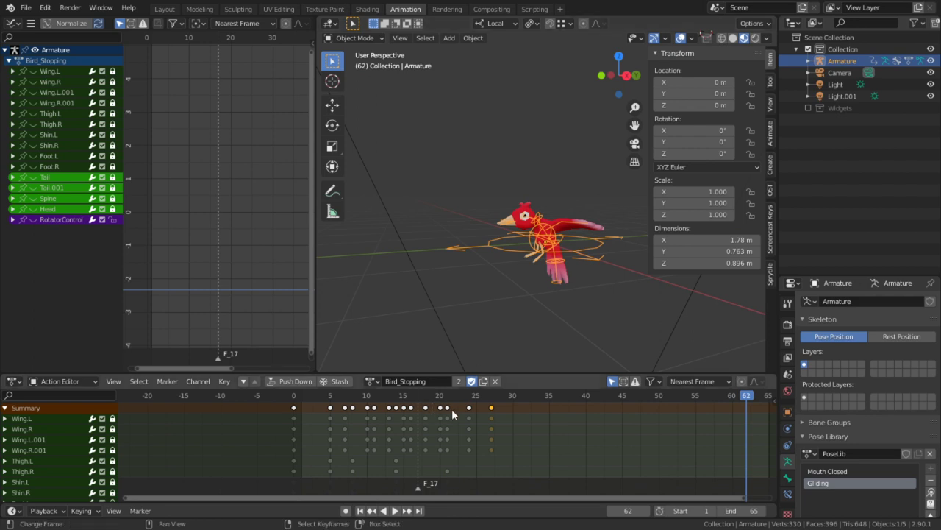
{"action": "left_click", "coordinate": [484, 398]}
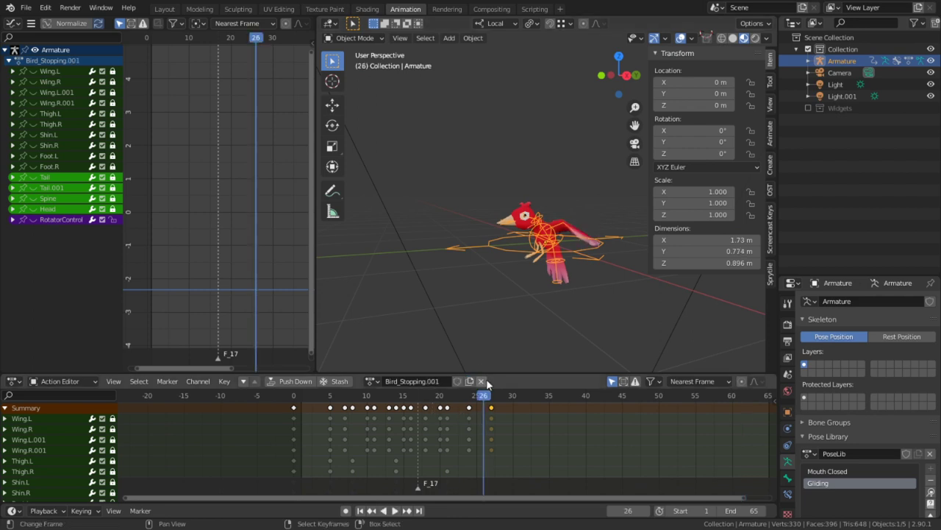
{"action": "left_click", "coordinate": [459, 381]}
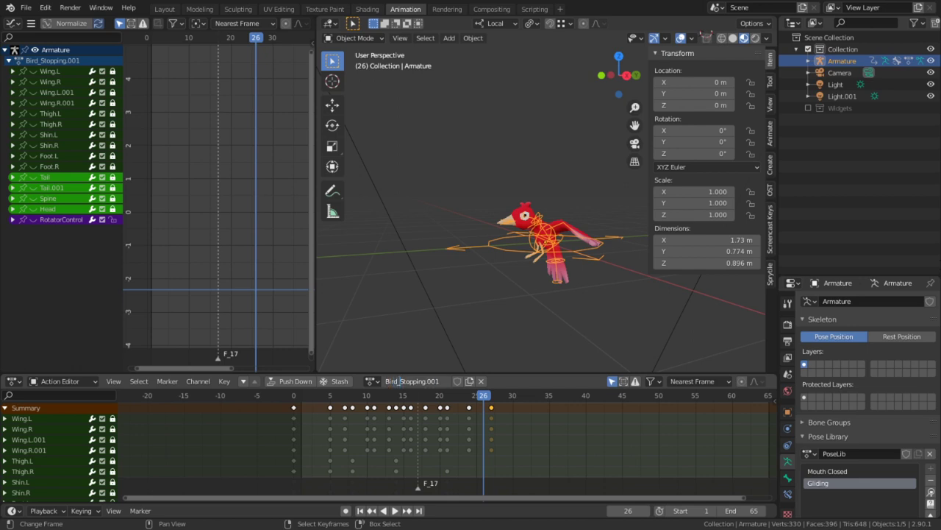
{"action": "key", "text": "BackSpace"}
{"action": "type", "text": "Hovvering"}
{"action": "key", "text": "Left"}
{"action": "key", "text": "Left"}
{"action": "key", "text": "Left"}
{"action": "key", "text": "Left"}
{"action": "key", "text": "BackSpace"}
{"action": "key", "text": "Escape"}
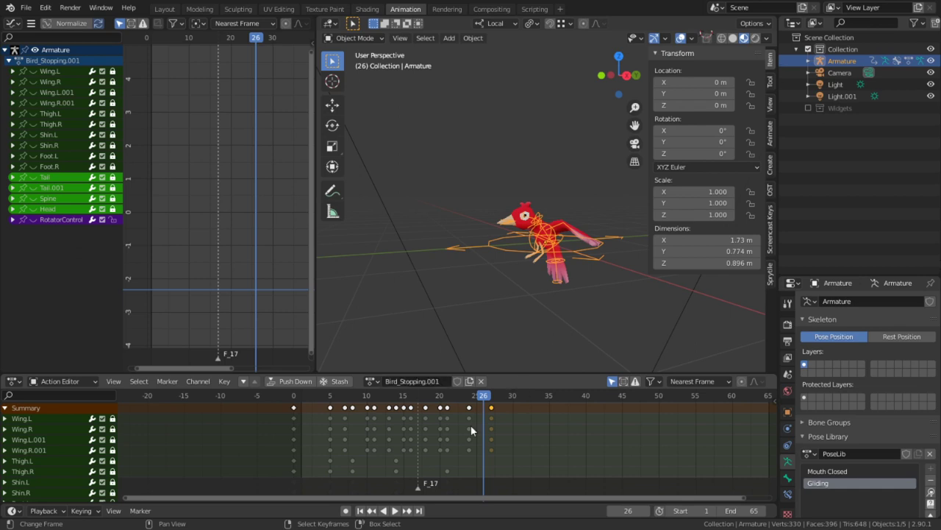
Rename the duplicated action to Bird_Hovering
{"action": "left_click", "coordinate": [420, 385]}
{"action": "key", "text": "Right"}
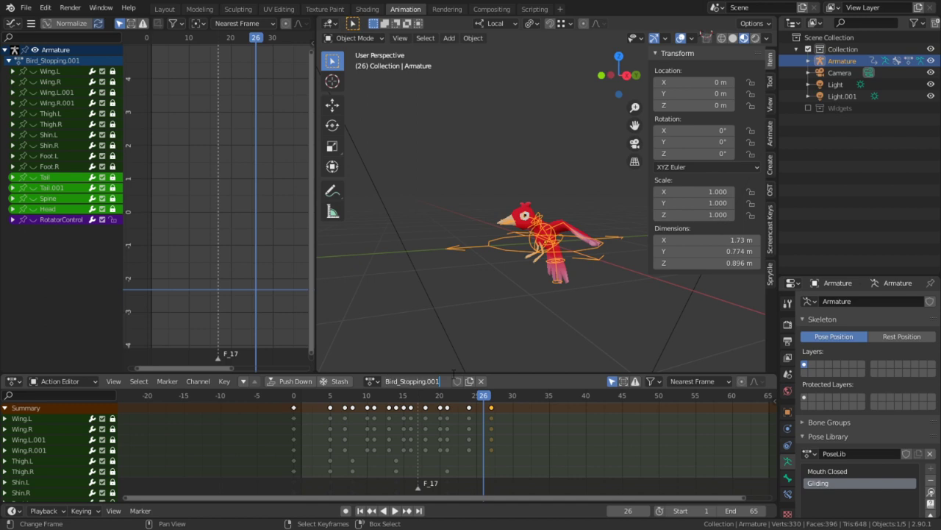
{"action": "key", "text": "BackSpace"}
{"action": "key", "text": "BackSpace"}
{"action": "key", "text": "BackSpace"}
{"action": "key", "text": "BackSpace"}
{"action": "key", "text": "BackSpace"}
{"action": "key", "text": "BackSpace"}
{"action": "key", "text": "BackSpace"}
{"action": "key", "text": "BackSpace"}
{"action": "key", "text": "BackSpace"}
{"action": "key", "text": "BackSpace"}
{"action": "key", "text": "BackSpace"}
{"action": "key", "text": "BackSpace"}
{"action": "key", "text": "BackSpace"}
{"action": "type", "text": "_Hovering"}
{"action": "key", "text": "Return"}
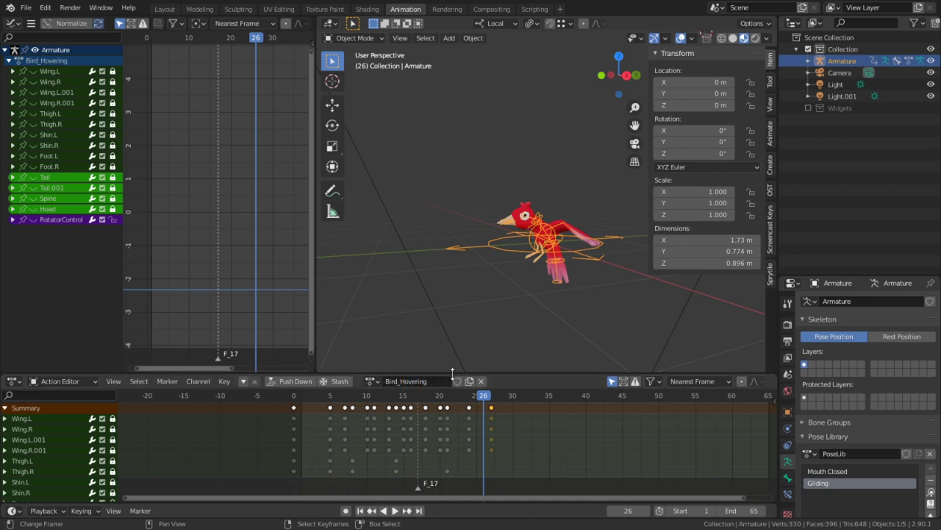
Protect the Bird_Hovering action with a fake user so it is kept in the file
{"action": "left_click", "coordinate": [372, 381]}
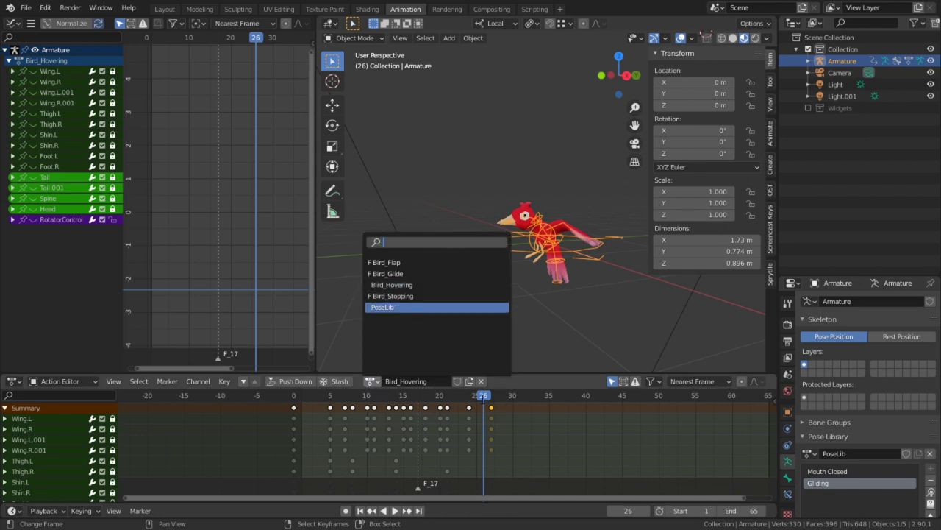
{"action": "left_click", "coordinate": [463, 383]}
{"action": "left_click", "coordinate": [458, 381]}
Load the PoseLib action and scrub through it, and load Bird_Stopping and play it to check its animation
{"action": "left_click", "coordinate": [371, 381]}
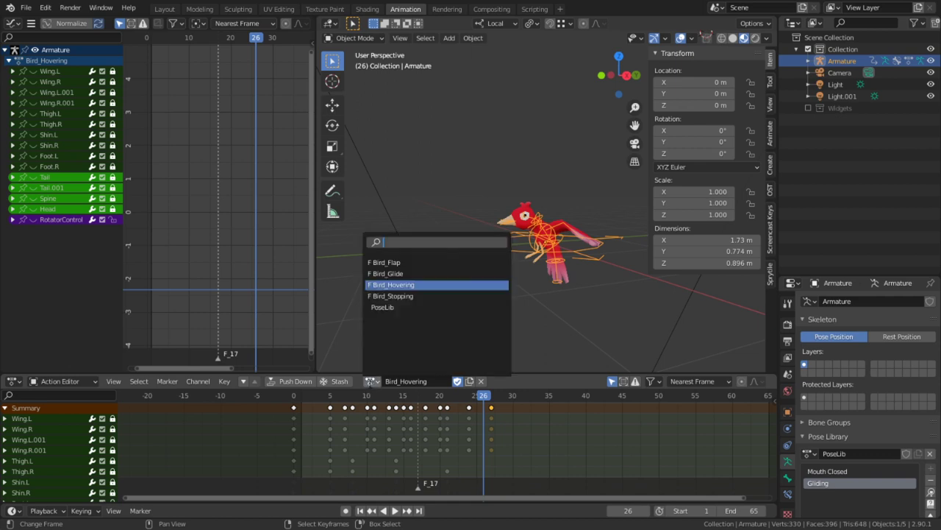
{"action": "left_click", "coordinate": [412, 306]}
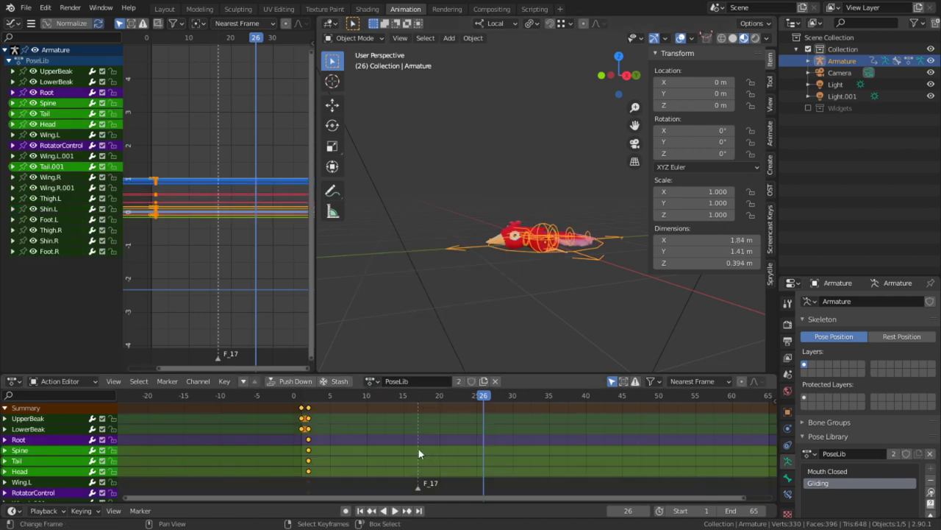
{"action": "left_click_drag", "start_coordinate": [418, 449], "coordinate": [366, 445]}
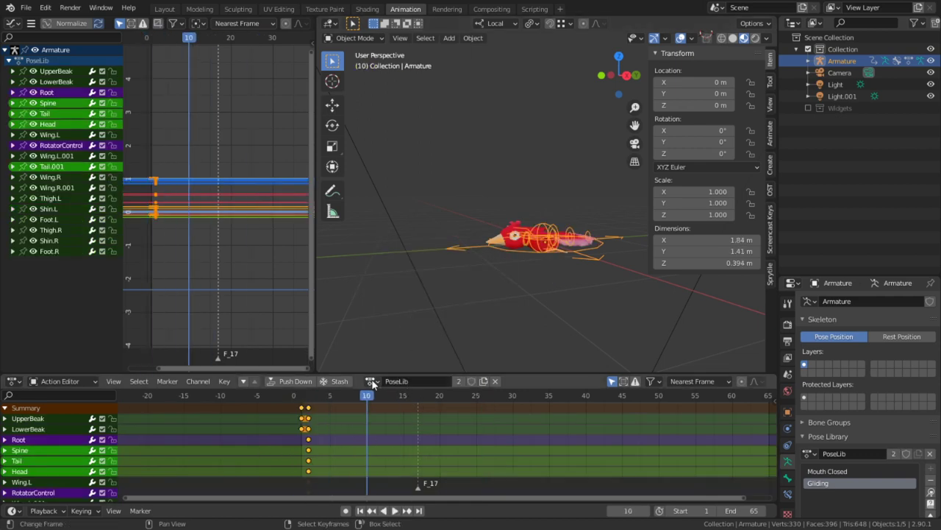
{"action": "left_click", "coordinate": [373, 382]}
{"action": "left_click", "coordinate": [397, 300]}
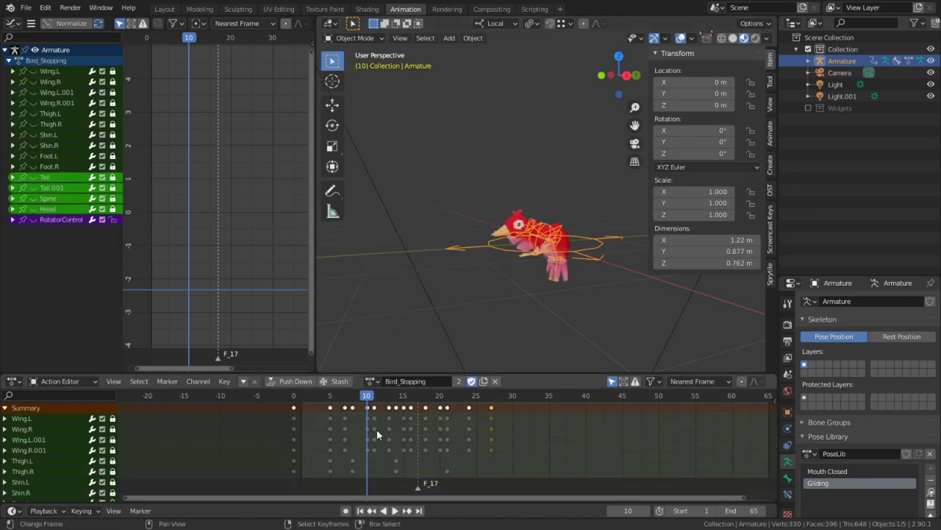
{"action": "key", "text": "space"}
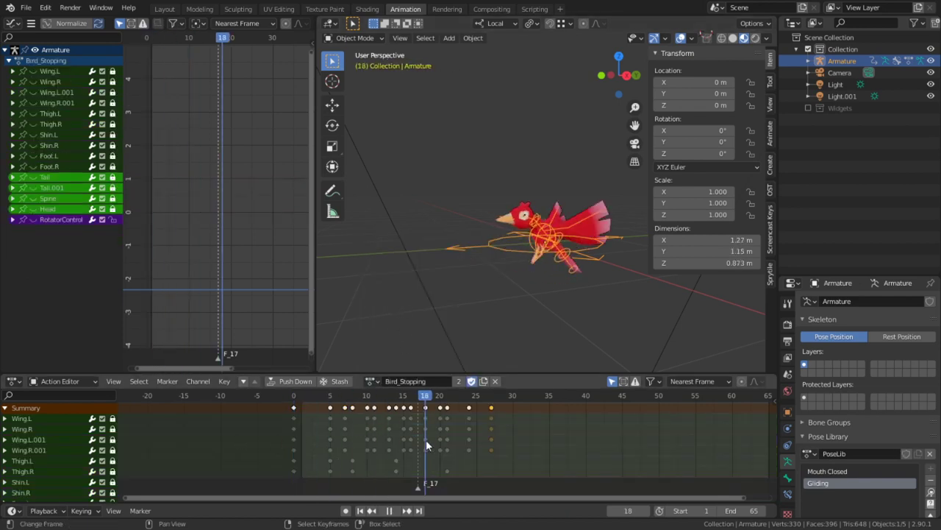
{"action": "key", "text": "Escape"}
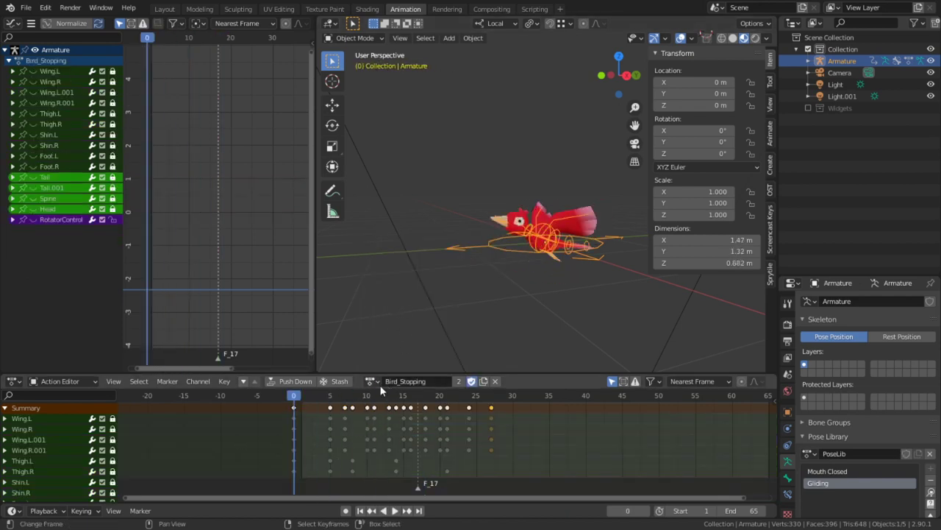
Make Bird_Hovering the active action and unlock its bone channels from Wing.L through Head
{"action": "left_click", "coordinate": [377, 381]}
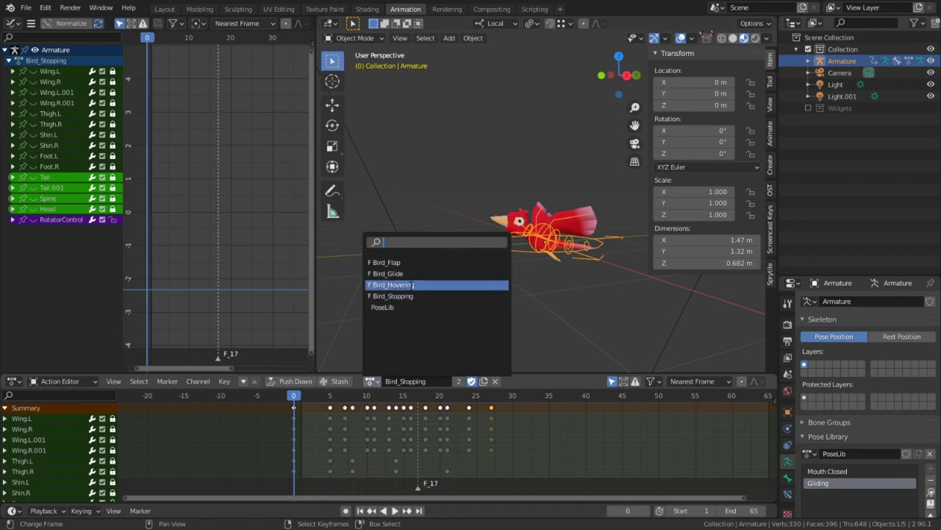
{"action": "left_click", "coordinate": [412, 284]}
{"action": "key", "text": "a"}
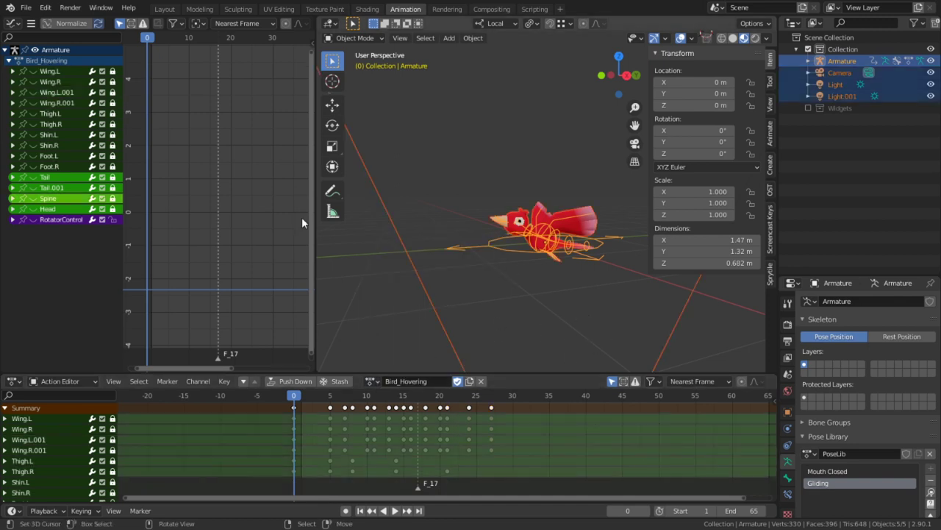
{"action": "left_click_drag", "start_coordinate": [113, 71], "coordinate": [112, 220]}
Try deleting every Bird_Hovering keyframe before frame 27, and undo the deletion
{"action": "left_click", "coordinate": [409, 408]}
{"action": "key", "text": "c"}
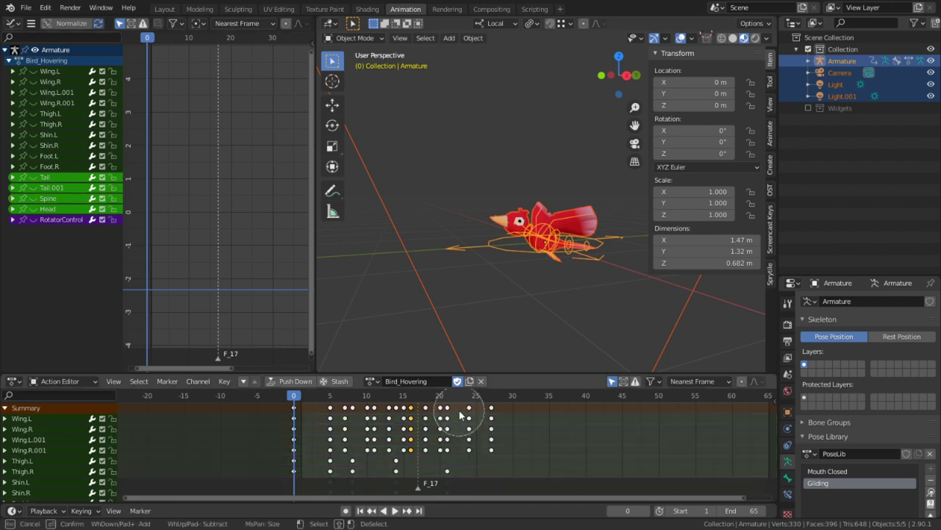
{"action": "left_click_drag", "start_coordinate": [460, 412], "coordinate": [237, 410]}
{"action": "right_click", "coordinate": [237, 410]}
{"action": "key", "text": "x"}
{"action": "left_click", "coordinate": [237, 409]}
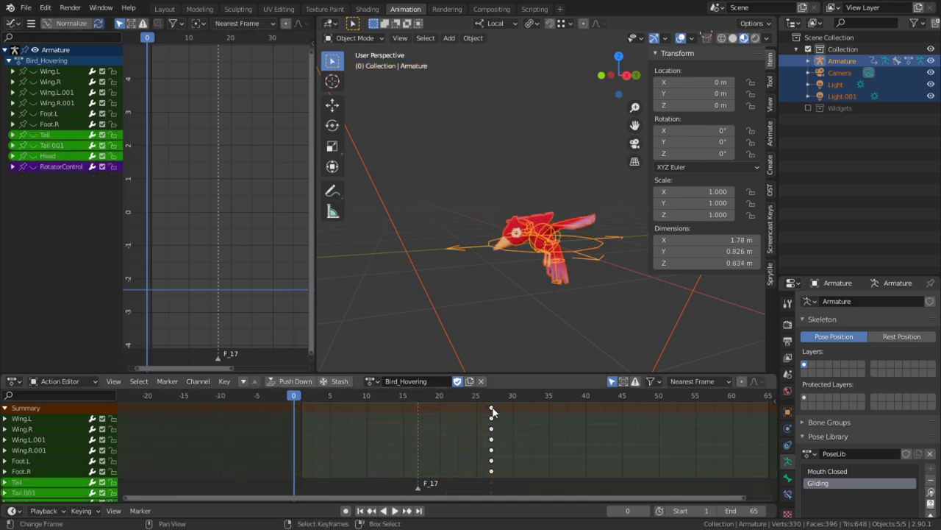
{"action": "key", "text": "ctrl+z"}
{"action": "key", "text": "ctrl+z"}
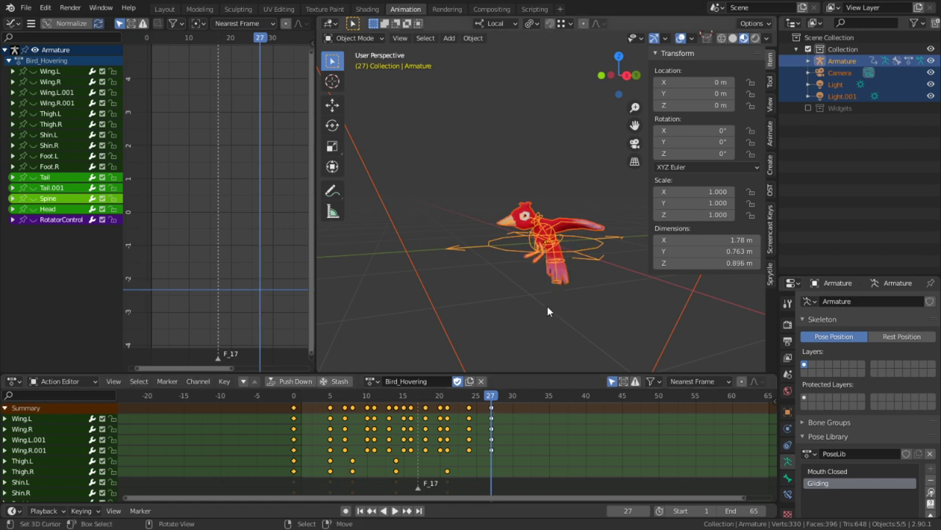
Go to frame 27 and switch the armature to Pose Mode
{"action": "key", "text": "space"}
{"action": "key", "text": "alt+a"}
{"action": "key", "text": "space"}
{"action": "left_click", "coordinate": [495, 462]}
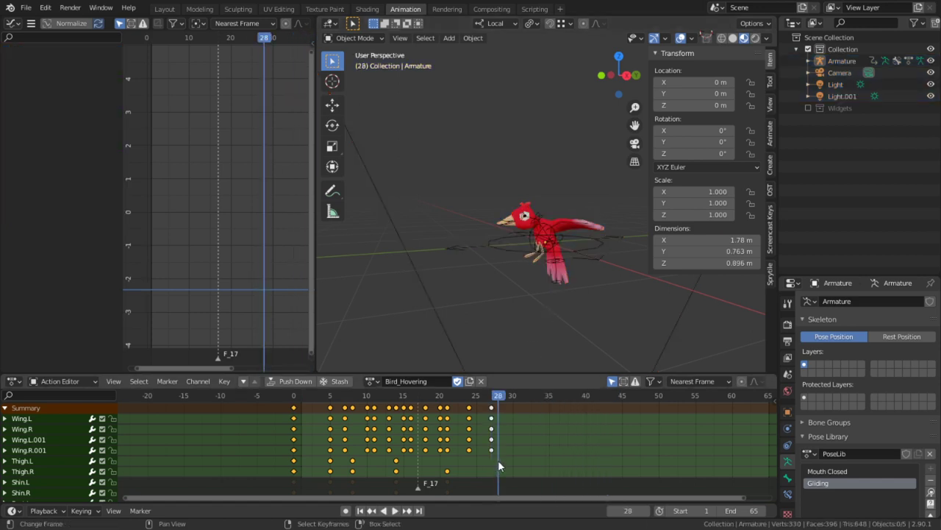
{"action": "key", "text": "Left"}
{"action": "key", "text": "a"}
{"action": "key", "text": "ctrl+Tab"}
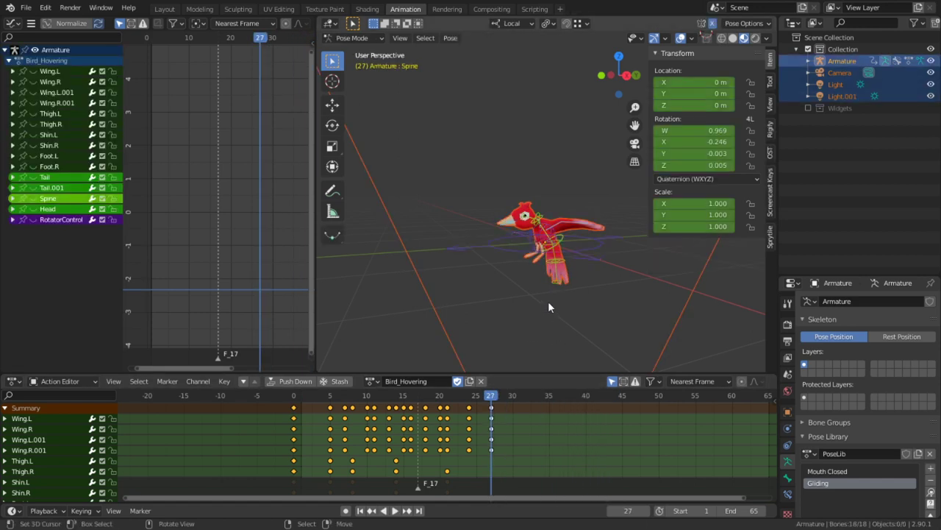
Insert rotation and location keyframes for all bones at frame 27
{"action": "left_click", "coordinate": [553, 239]}
{"action": "key", "text": "a"}
{"action": "key", "text": "i"}
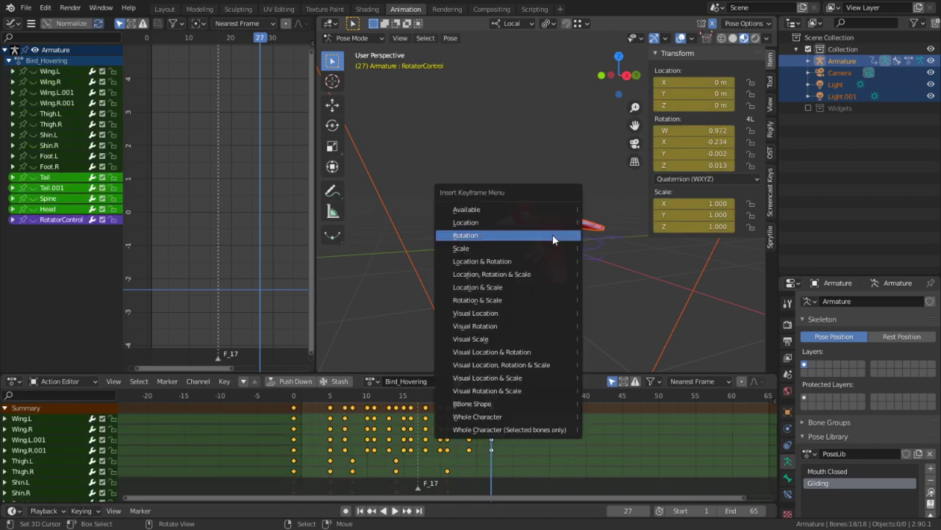
{"action": "left_click", "coordinate": [553, 234]}
{"action": "key", "text": "i"}
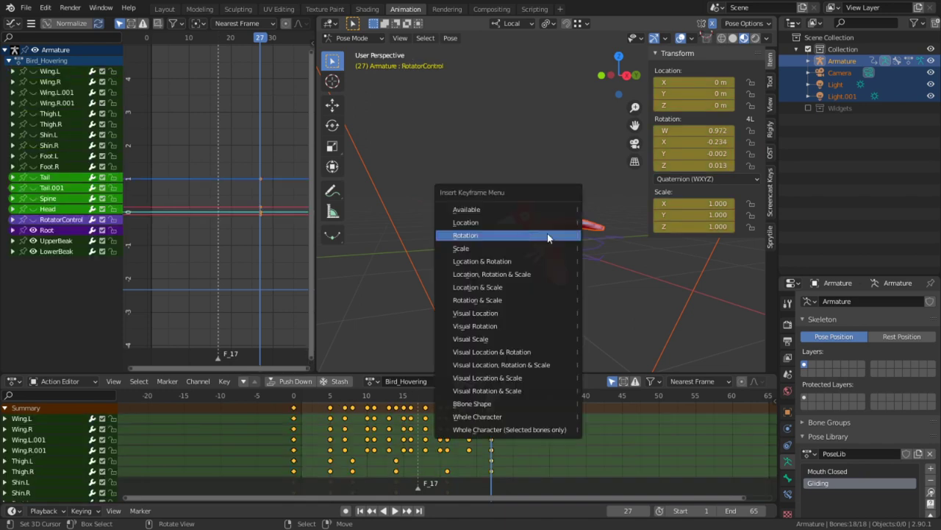
{"action": "left_click", "coordinate": [507, 222]}
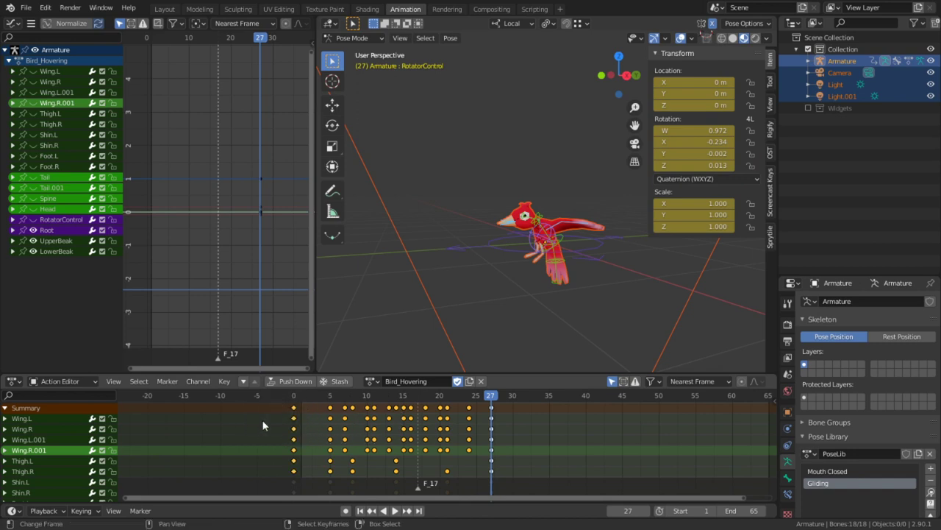
Delete all keyframes before frame 27 and move the remaining frame 27 pose keys to frame 0
{"action": "left_click", "coordinate": [472, 418]}
{"action": "left_click", "coordinate": [478, 421]}
{"action": "key", "text": "a"}
{"action": "key", "text": "g"}
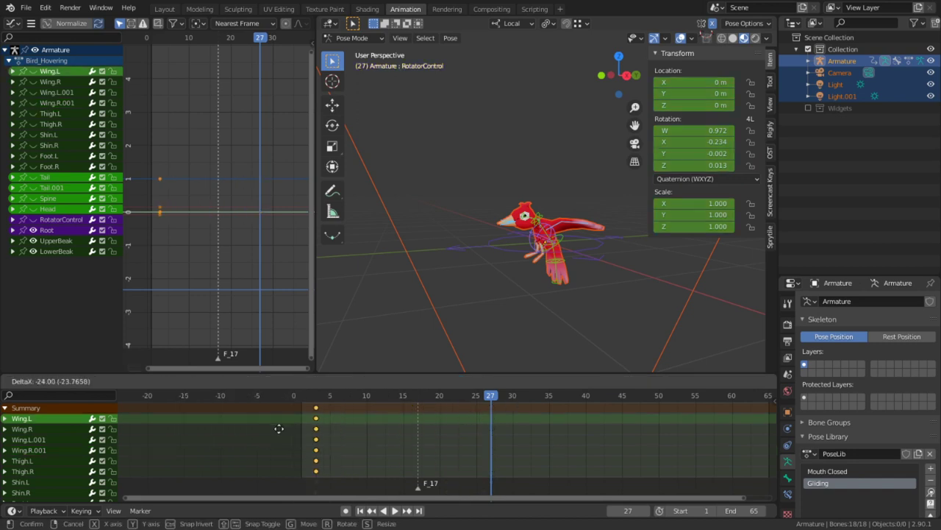
{"action": "left_click", "coordinate": [288, 435]}
{"action": "key", "text": "g"}
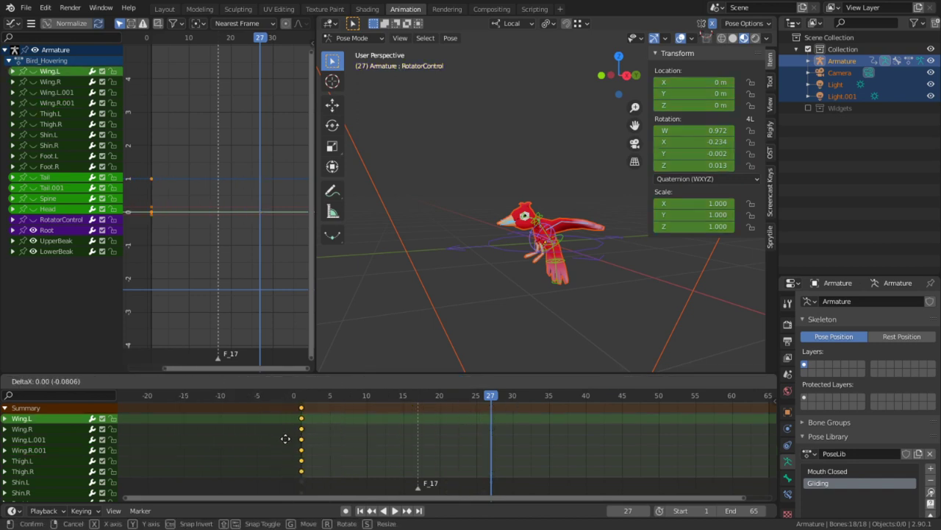
{"action": "left_click", "coordinate": [279, 444]}
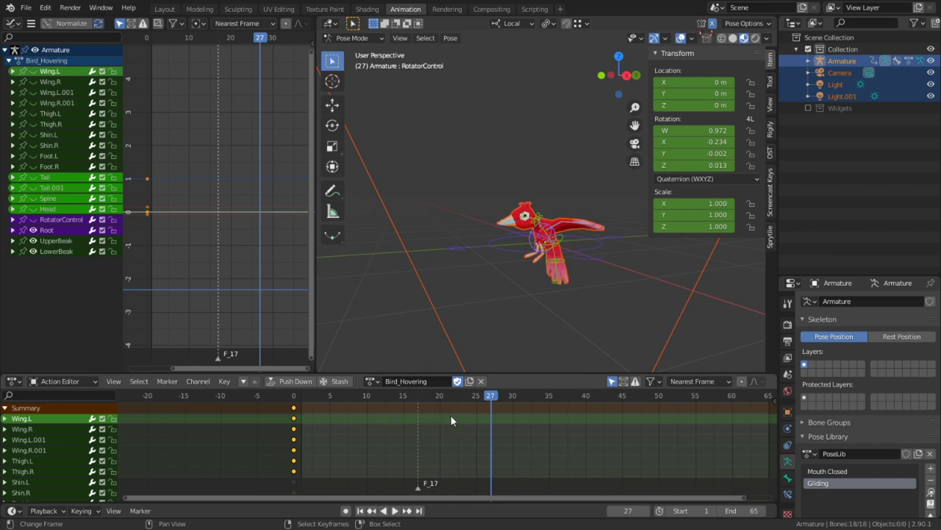
Duplicate all of the frame 0 pose keyframes to frame 20 in the Bird_Hovering action
{"action": "left_click_drag", "start_coordinate": [444, 416], "coordinate": [441, 416]}
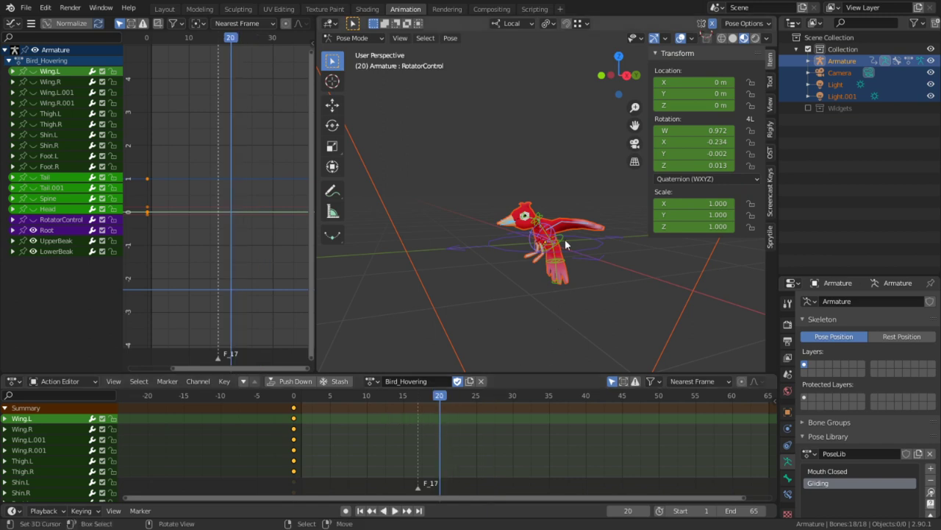
{"action": "key", "text": "ctrl+KP_1"}
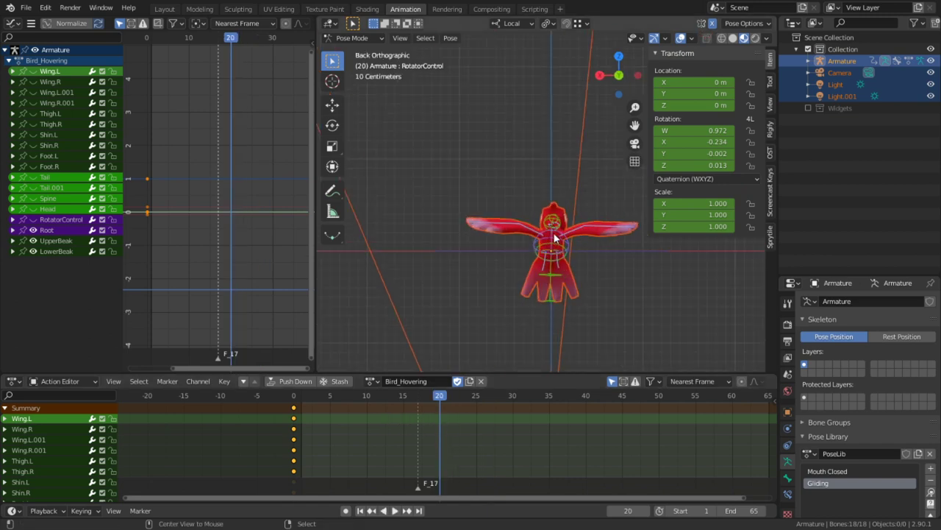
{"action": "key", "text": "ctrl+KP_3"}
{"action": "middle_click_drag", "start_coordinate": [529, 255], "coordinate": [694, 255]}
{"action": "scroll", "coordinate": [668, 256], "scroll_direction": "up", "scroll_amount": 3}
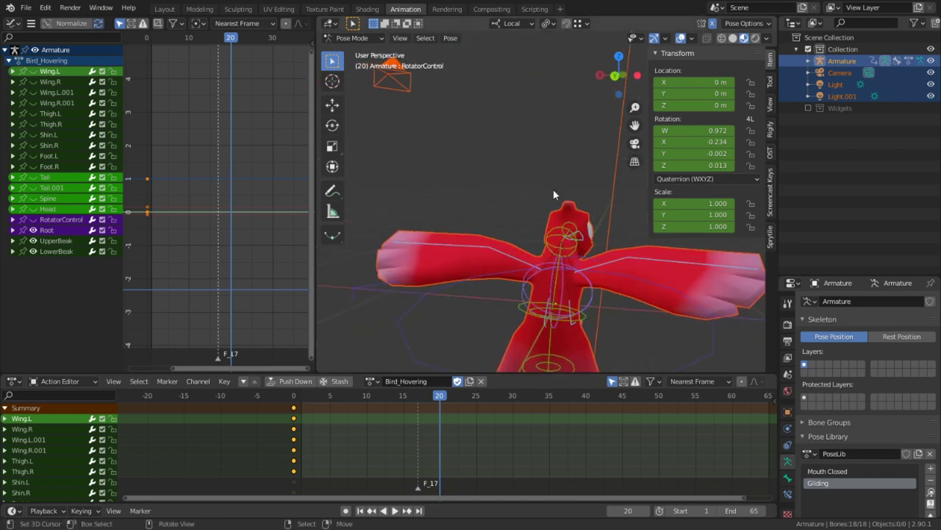
{"action": "middle_click_drag", "start_coordinate": [691, 348], "coordinate": [687, 295]}
{"action": "key", "text": "KP_1"}
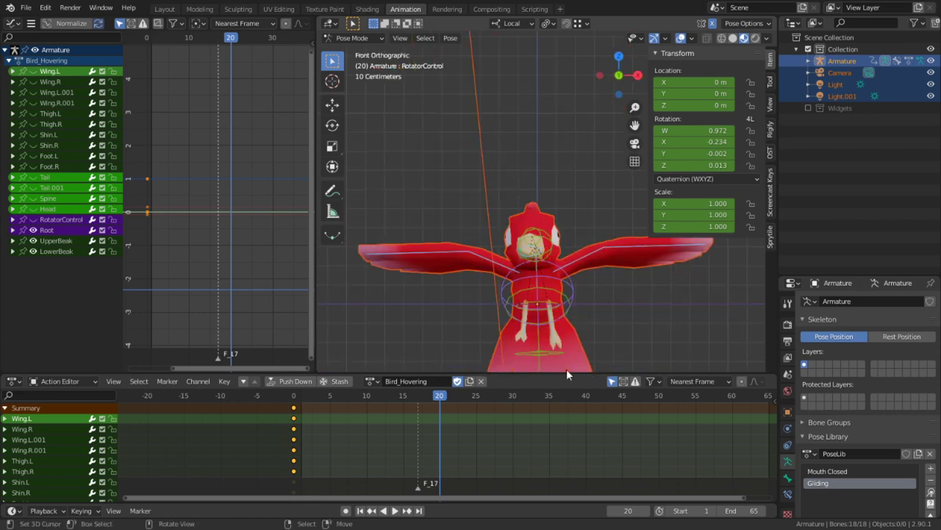
{"action": "left_click", "coordinate": [297, 417]}
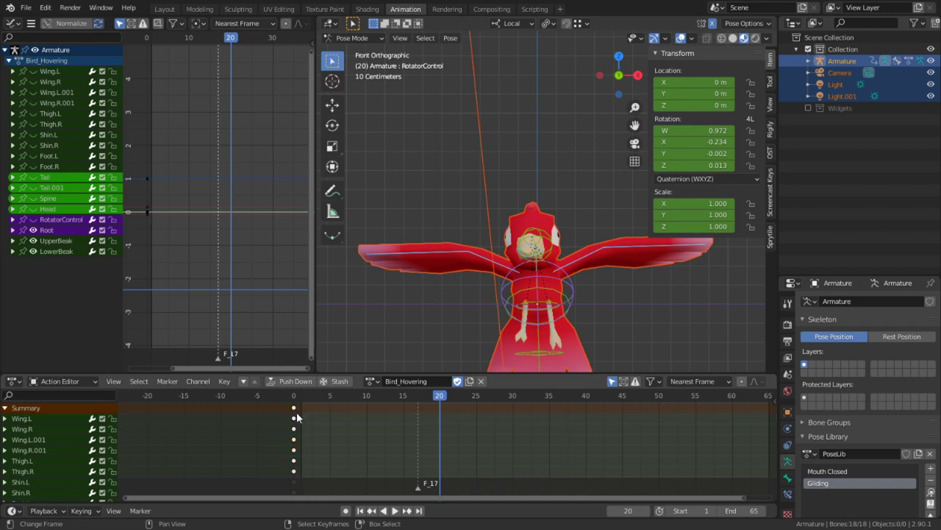
{"action": "key", "text": "a"}
{"action": "key", "text": "shift+d"}
{"action": "left_click", "coordinate": [441, 420]}
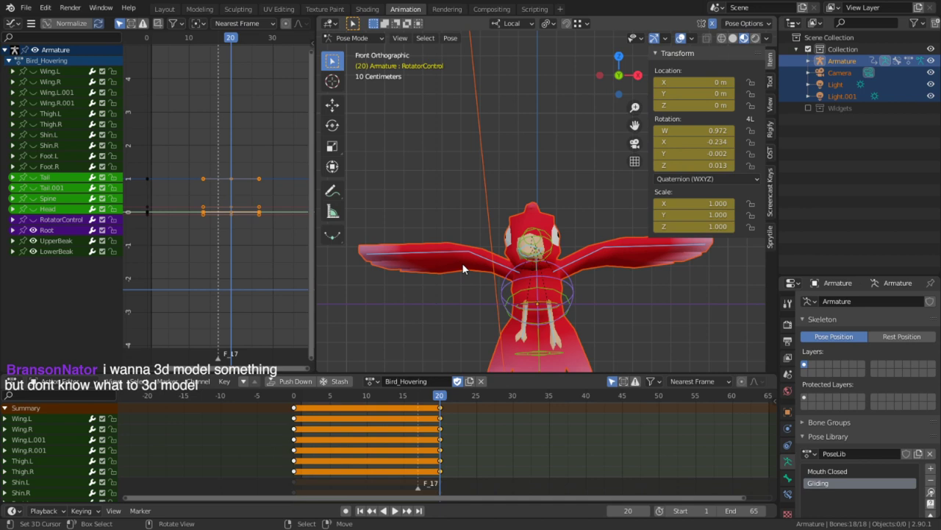
Go to frame 10 and select the Wing.L bone in a side view of the bird
{"action": "left_click", "coordinate": [371, 421]}
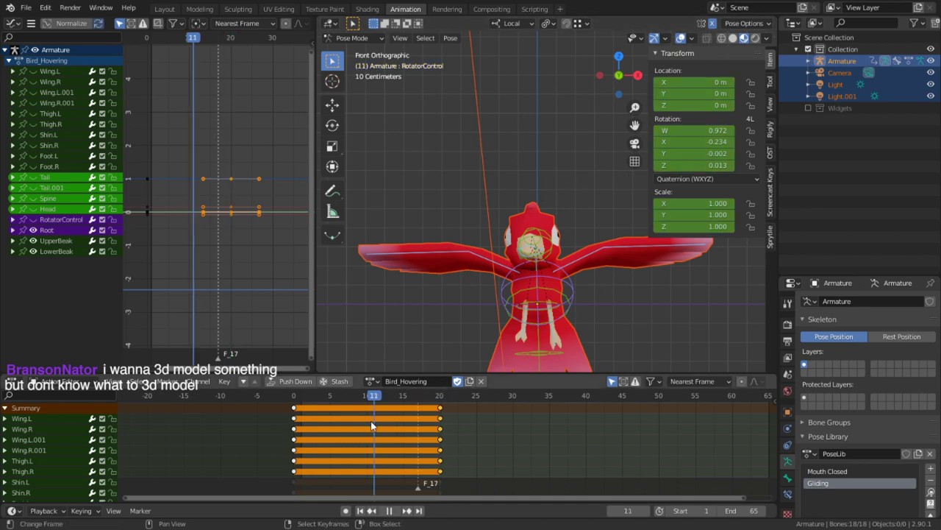
{"action": "left_click", "coordinate": [592, 264]}
{"action": "middle_click_drag", "start_coordinate": [592, 263], "coordinate": [621, 220]}
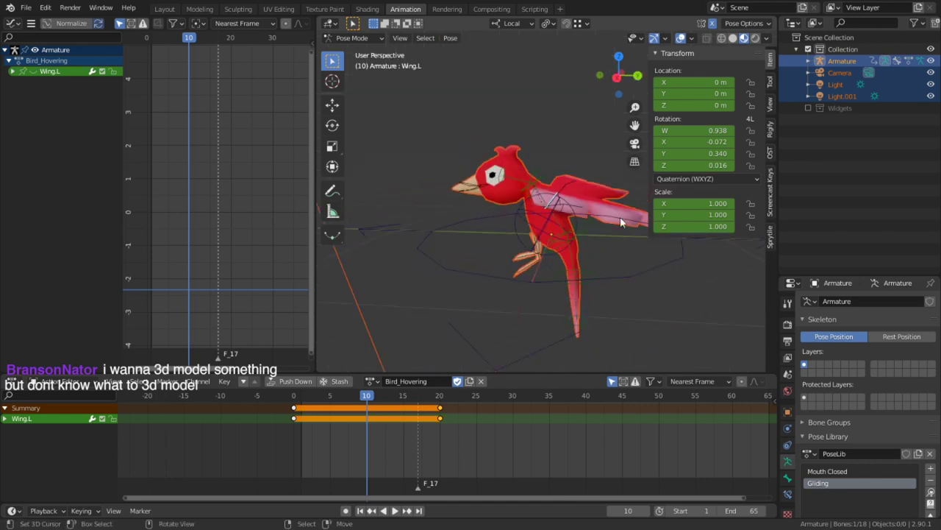
{"action": "key", "text": "KP_3"}
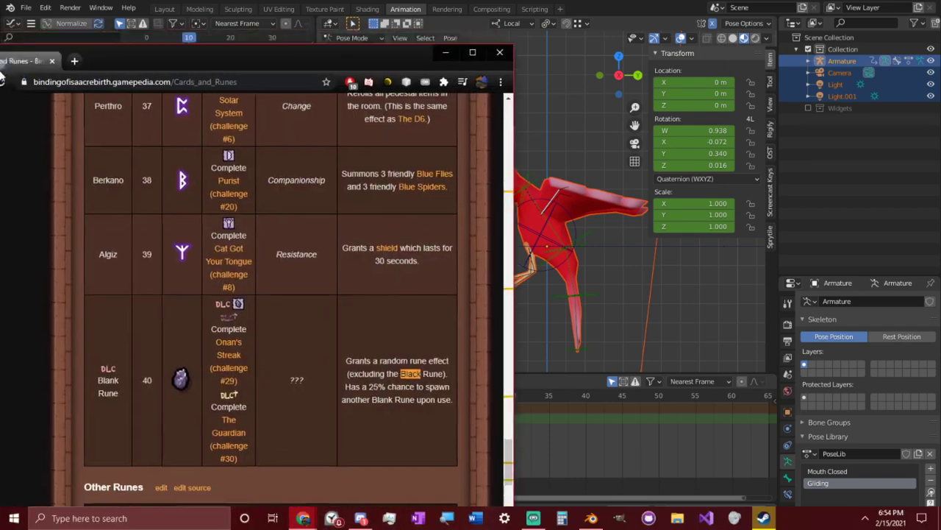
Switch to the Chrome browser and search the web for "humming bird flying"
{"action": "scroll", "coordinate": [471, 272], "scroll_direction": "down", "scroll_amount": 10}
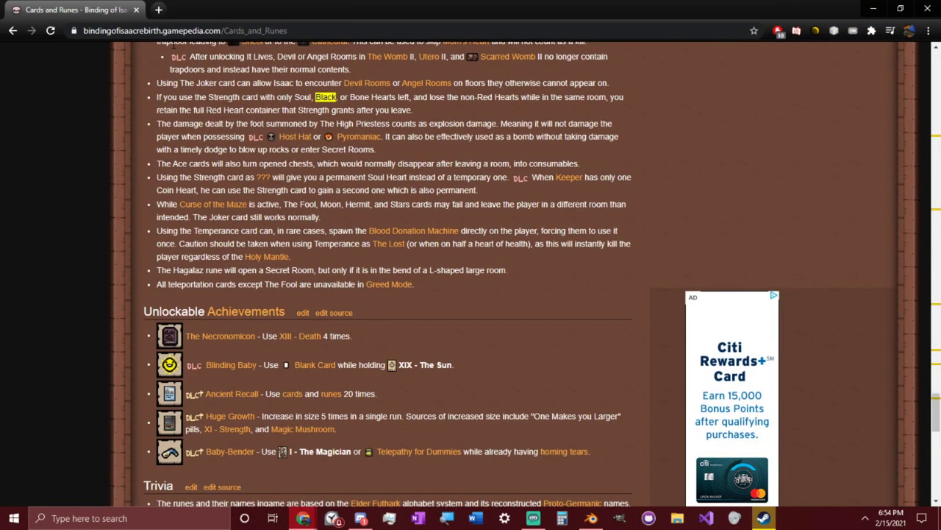
{"action": "left_click", "coordinate": [159, 30]}
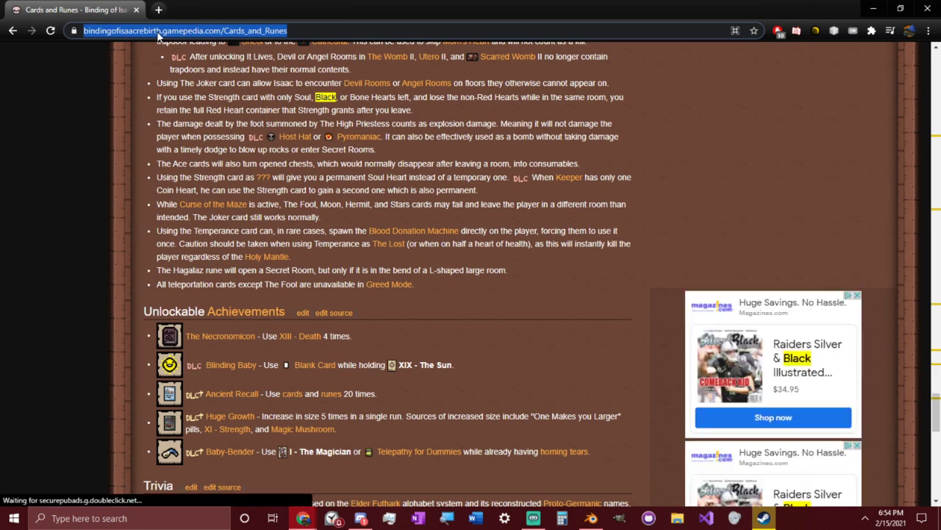
{"action": "key", "text": "BackSpace"}
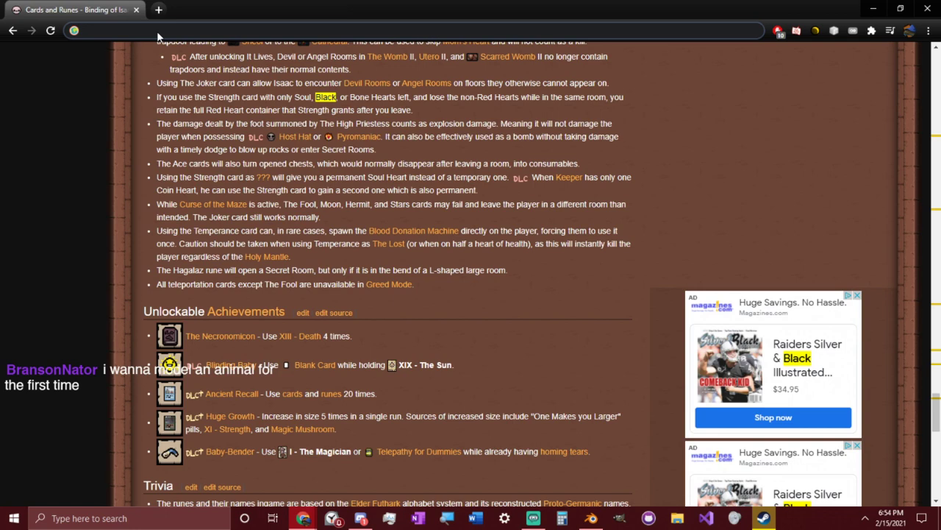
{"action": "type", "text": "humming "}
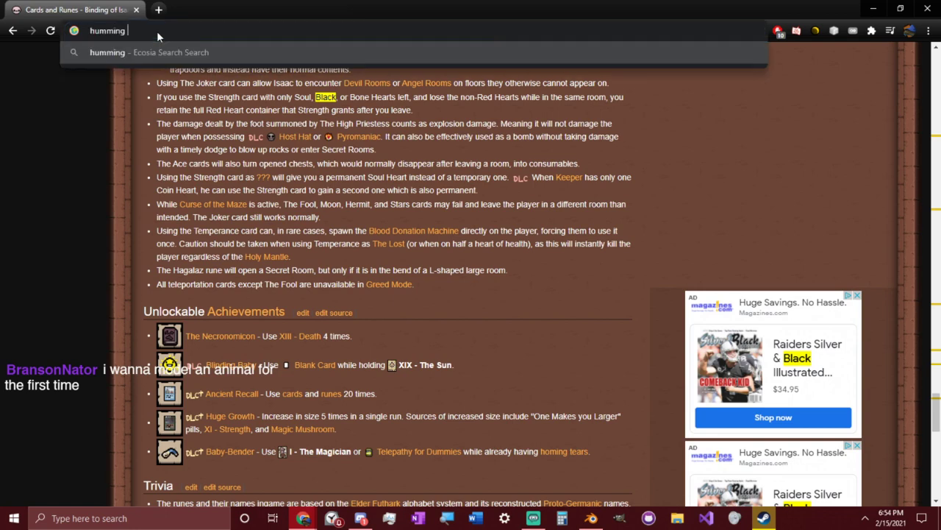
{"action": "type", "text": "bird flying"}
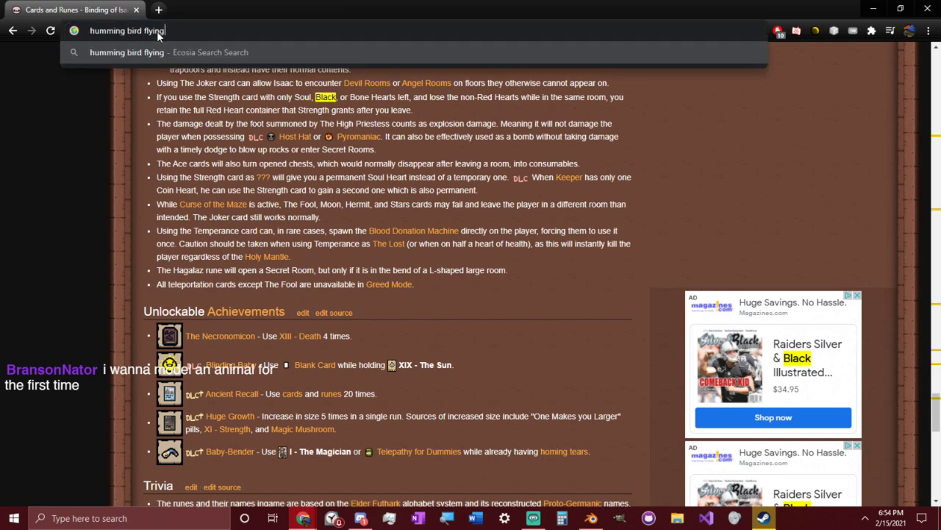
{"action": "key", "text": "Return"}
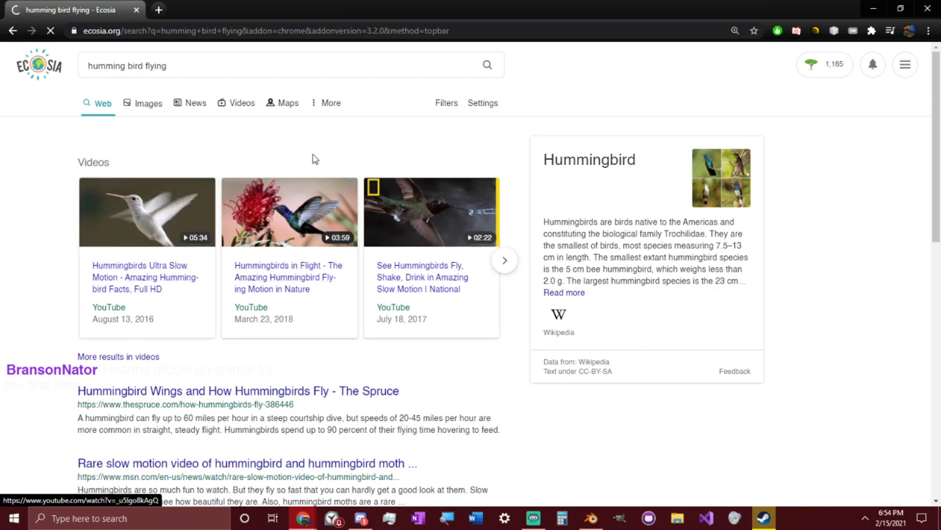
Search for "hummingbird flying slow motion" and open the video "Hummingbirds Ultra Slow Motion - Amazing Hummingbird Facts, Full HD" in full screen
{"action": "left_click", "coordinate": [211, 61]}
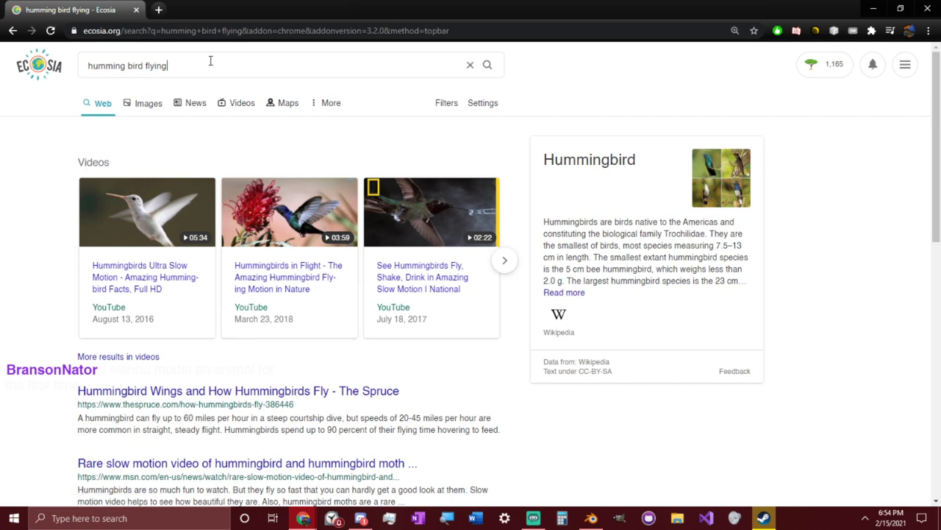
{"action": "type", "text": "slowmo"}
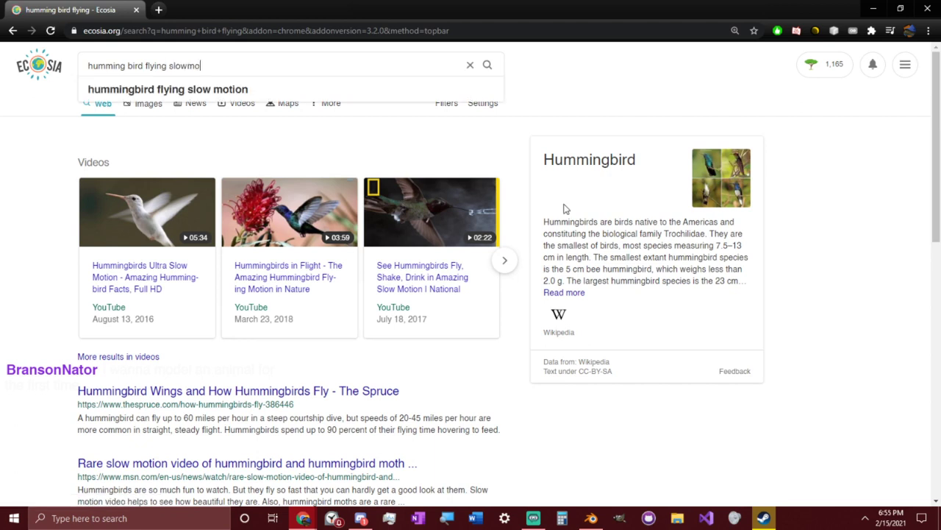
{"action": "left_click", "coordinate": [364, 92]}
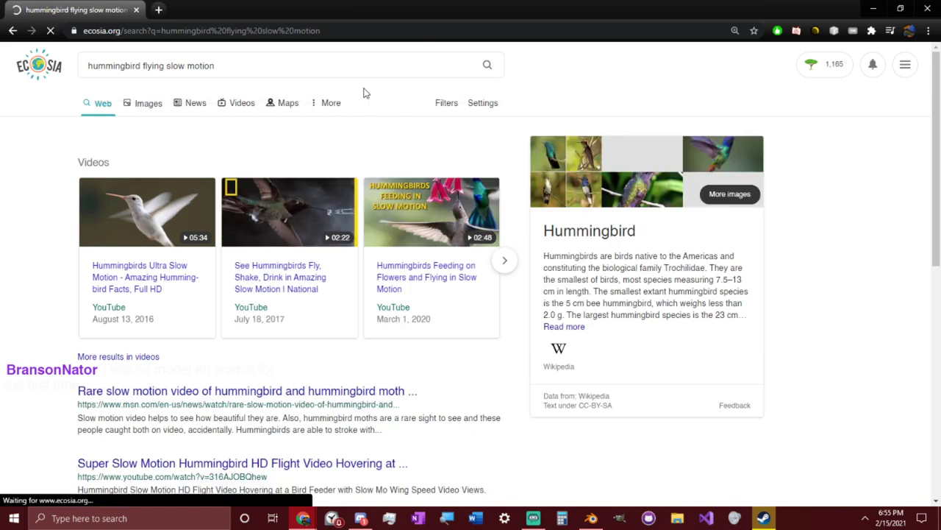
{"action": "left_click", "coordinate": [86, 321]}
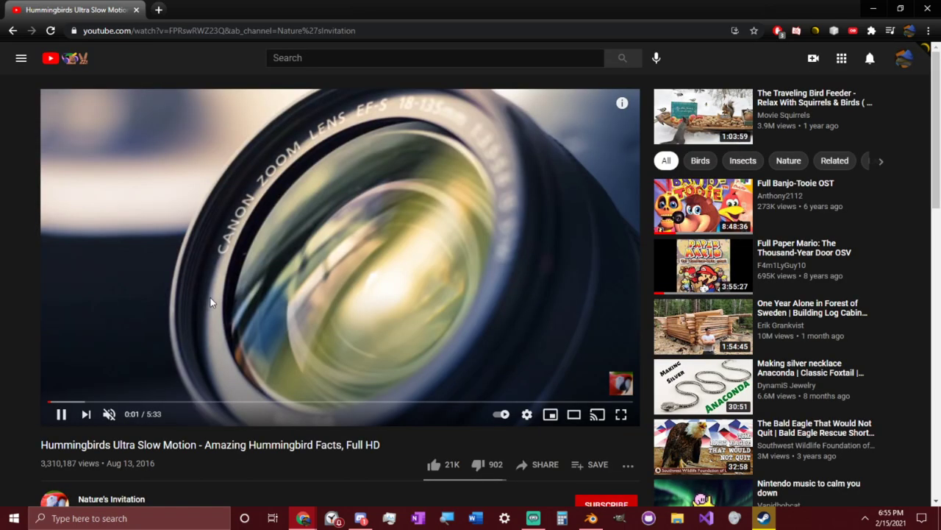
{"action": "key", "text": "F11"}
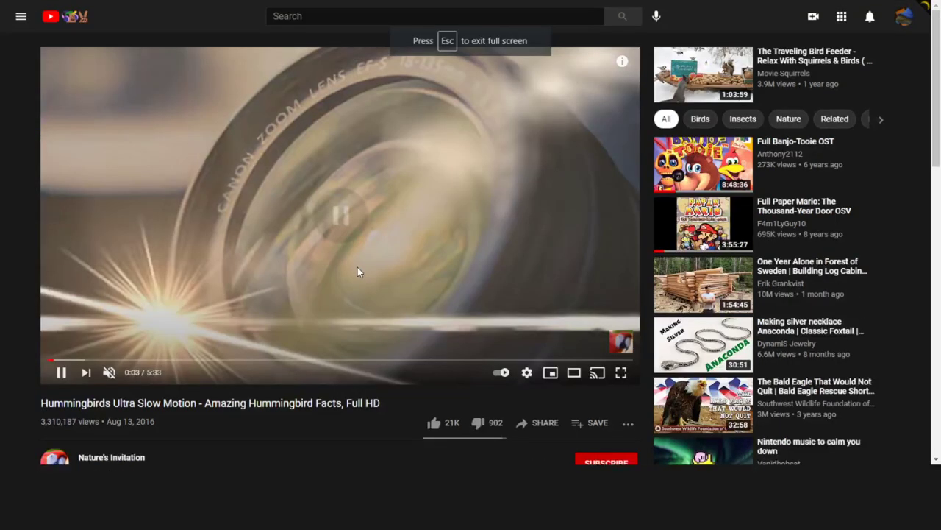
Skip ahead through the hummingbird video to find side-view footage of a bird hovering in place
{"action": "key", "text": "Right"}
{"action": "key", "text": "Right"}
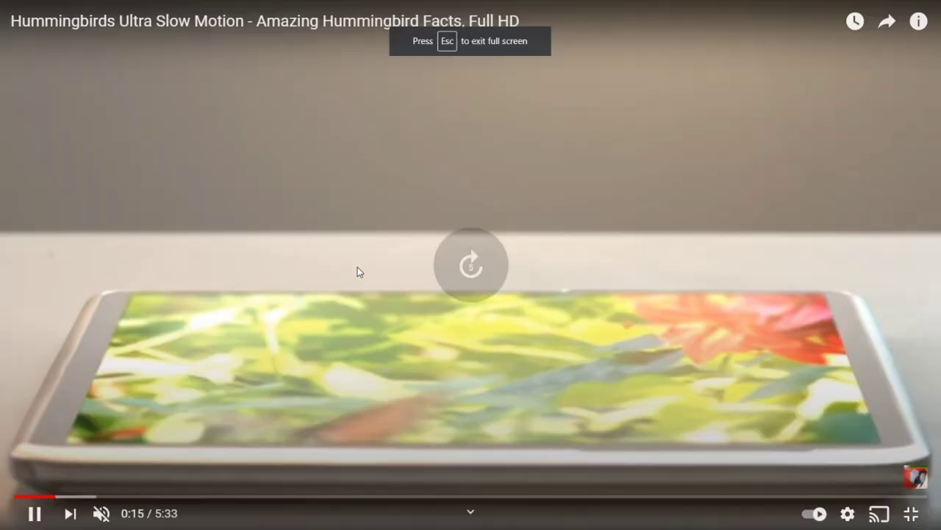
{"action": "key", "text": "Right"}
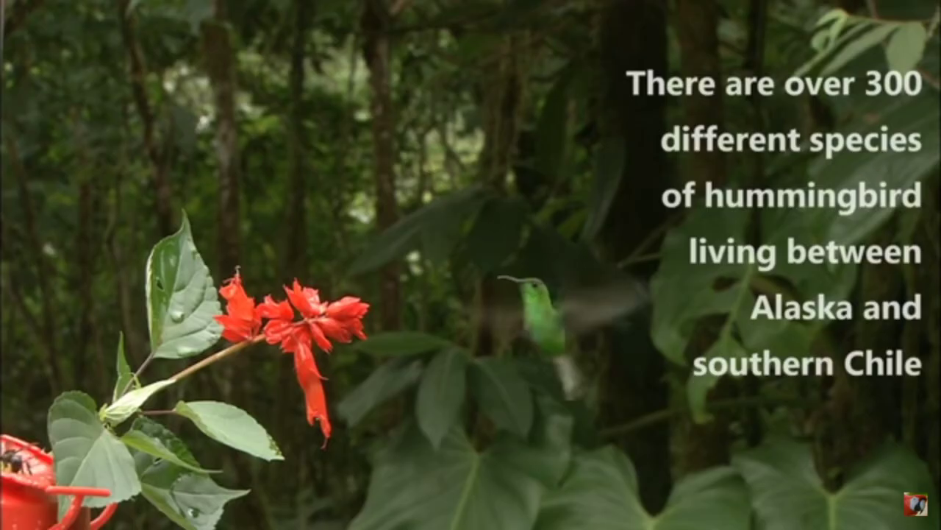
{"action": "key", "text": "Right"}
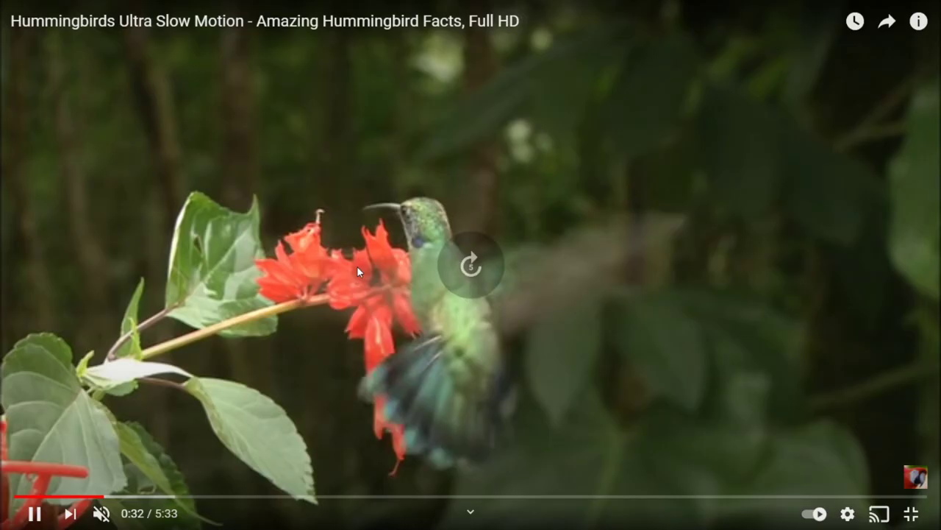
{"action": "key", "text": "Right"}
{"action": "key", "text": "Right"}
{"action": "key", "text": "Right"}
{"action": "key", "text": "Right"}
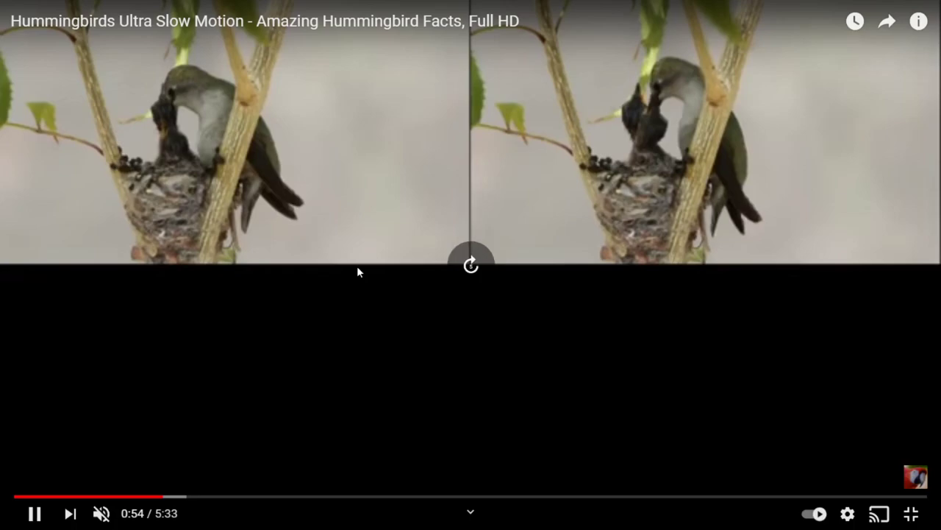
{"action": "key", "text": "Right"}
{"action": "key", "text": "Right"}
{"action": "key", "text": "Right"}
{"action": "key", "text": "Right"}
{"action": "key", "text": "Right"}
{"action": "key", "text": "Right"}
{"action": "key", "text": "Right"}
{"action": "key", "text": "Right"}
{"action": "key", "text": "Right"}
{"action": "key", "text": "Right"}
{"action": "key", "text": "Right"}
{"action": "key", "text": "Right"}
{"action": "key", "text": "Right"}
{"action": "key", "text": "Right"}
{"action": "key", "text": "Right"}
{"action": "key", "text": "Right"}
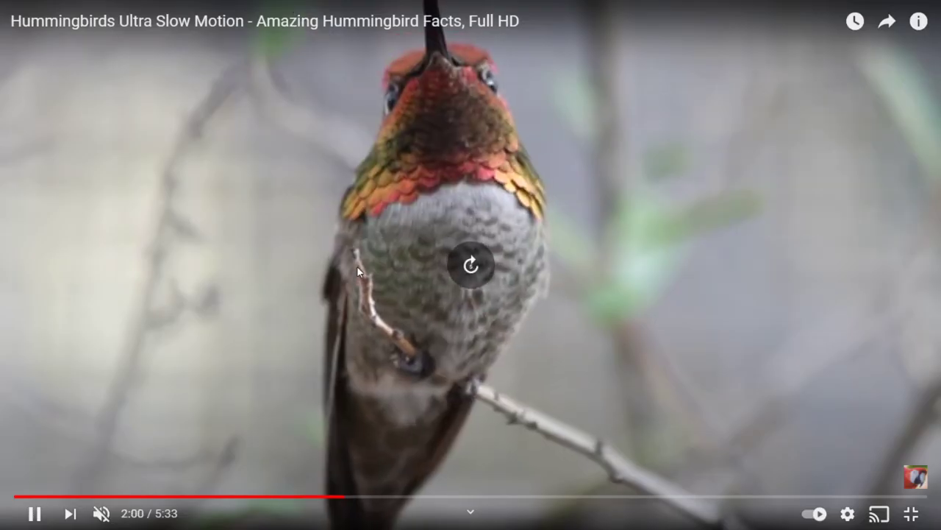
{"action": "key", "text": "Right"}
{"action": "key", "text": "Right"}
{"action": "key", "text": "Right"}
{"action": "key", "text": "Right"}
{"action": "key", "text": "Right"}
{"action": "key", "text": "Right"}
{"action": "key", "text": "Right"}
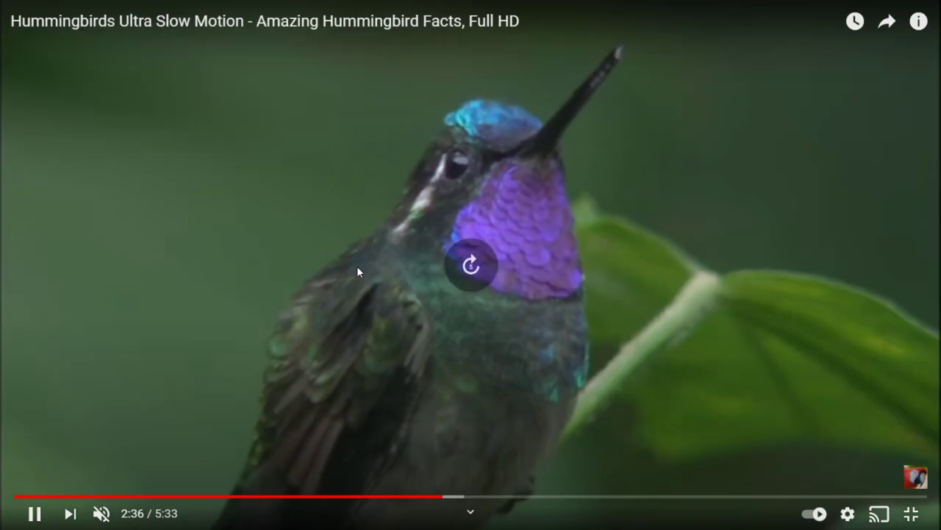
{"action": "key", "text": "Left"}
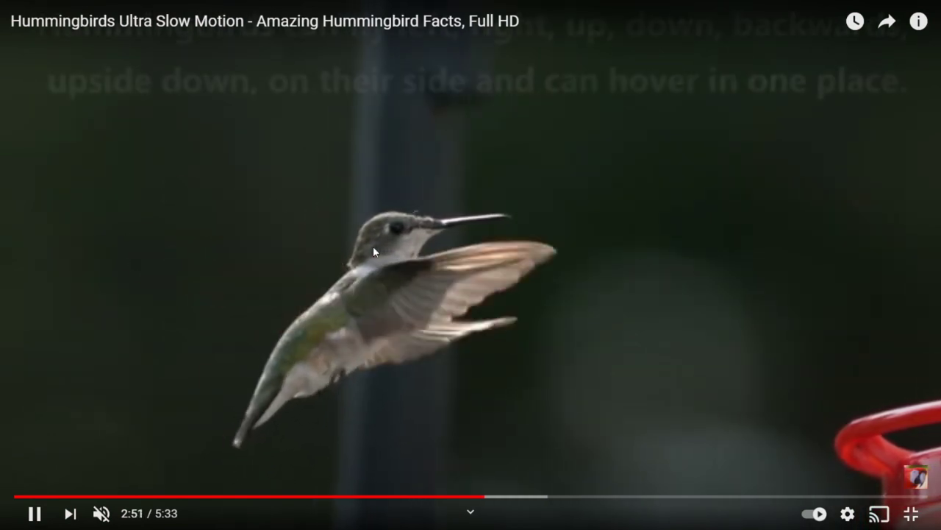
Examine the hovering bird's wing stroke up to 3:03, pausing on the wings swept back, and return to Blender
{"action": "key", "text": "space"}
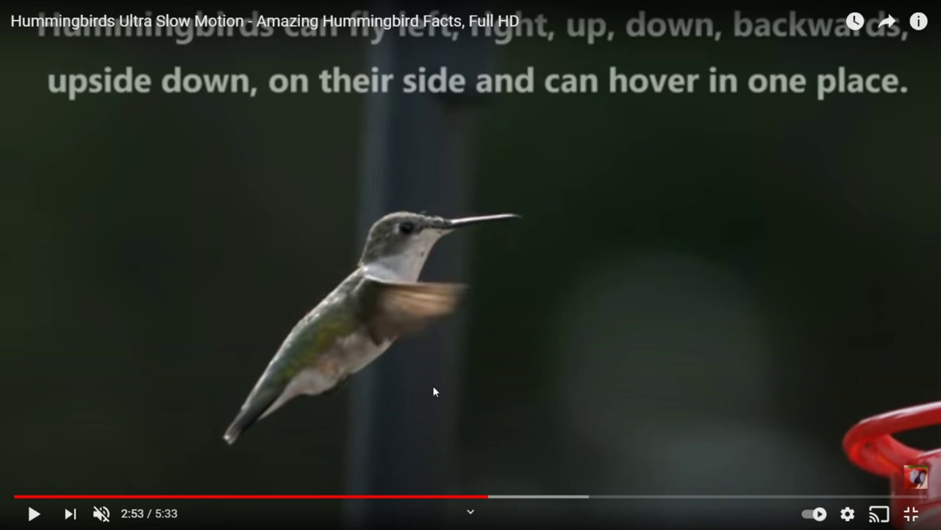
{"action": "key", "text": "space"}
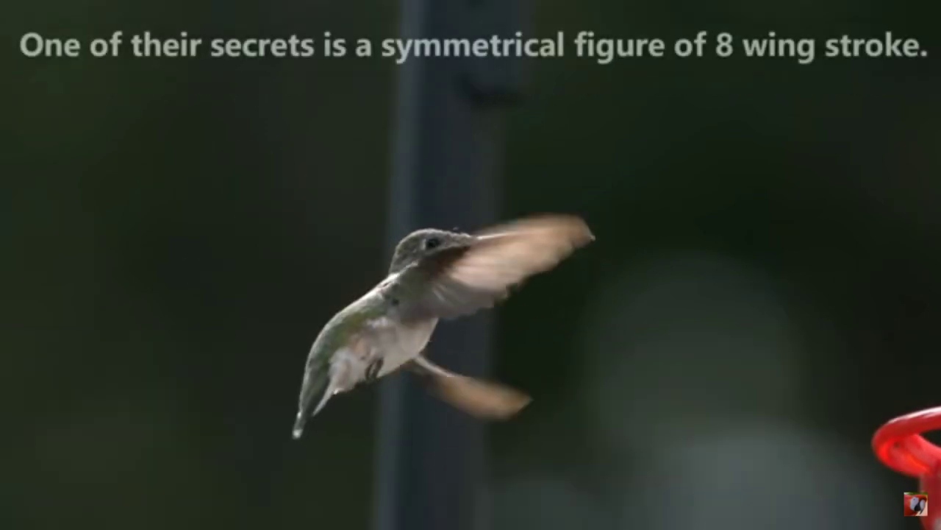
{"action": "left_click", "coordinate": [600, 254]}
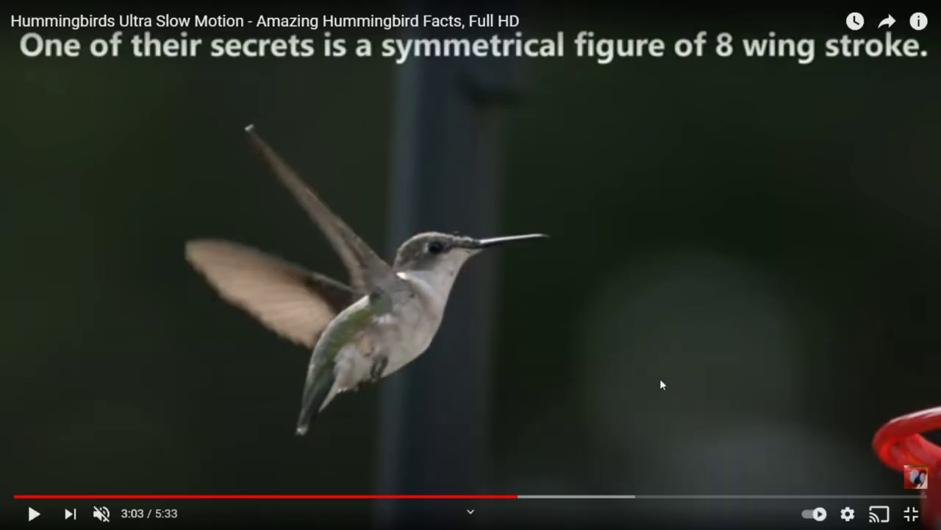
{"action": "left_click", "coordinate": [914, 510]}
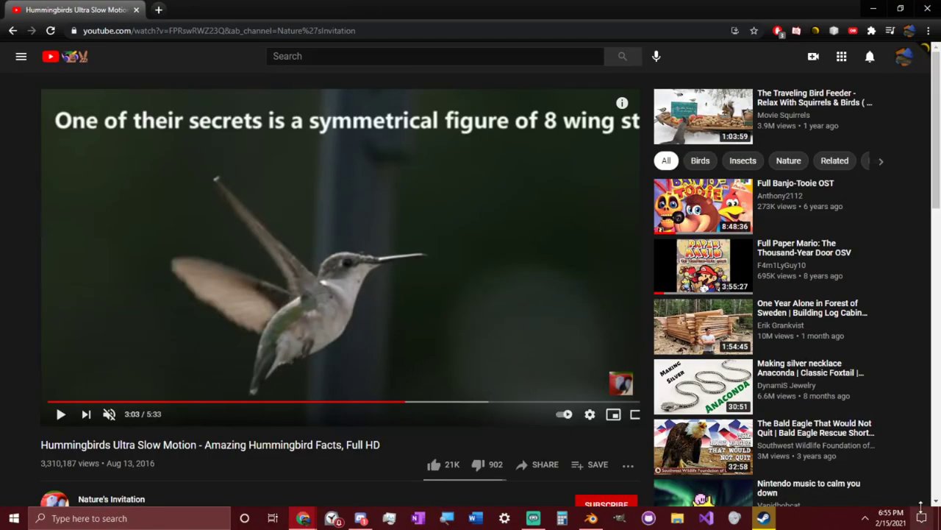
{"action": "left_click", "coordinate": [590, 518]}
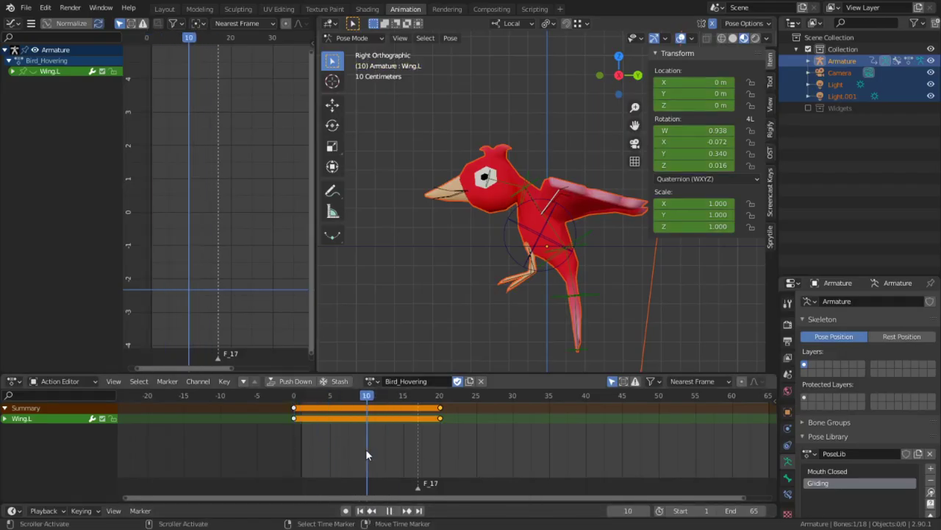
Try to swing the Wing.L bone forward past the bird's head at frame 10 without keying it
{"action": "key", "text": "space"}
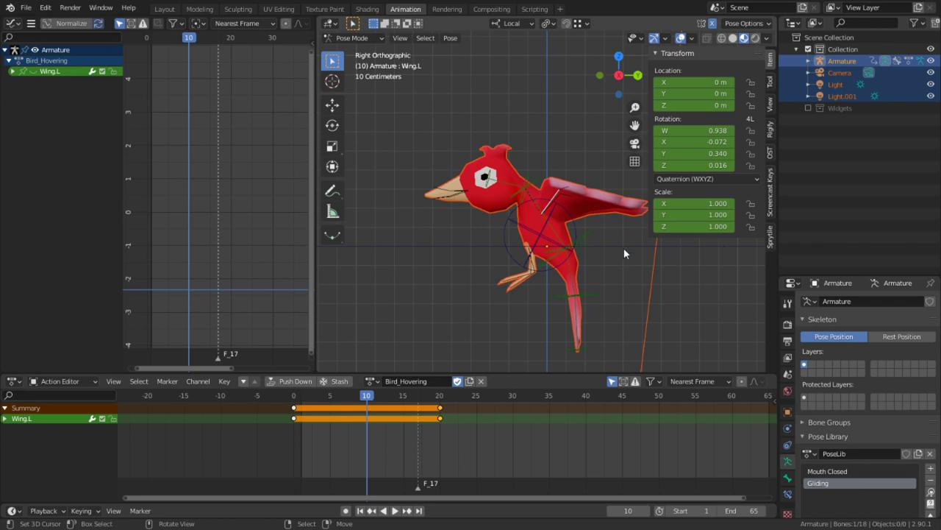
{"action": "key", "text": "r"}
{"action": "key", "text": "r"}
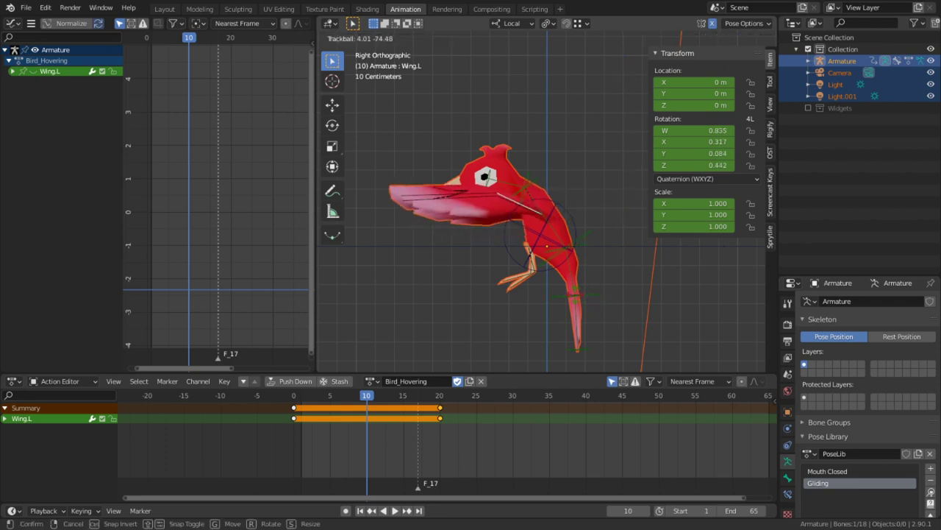
{"action": "left_click", "coordinate": [599, 300]}
{"action": "key", "text": "r"}
{"action": "key", "text": "y"}
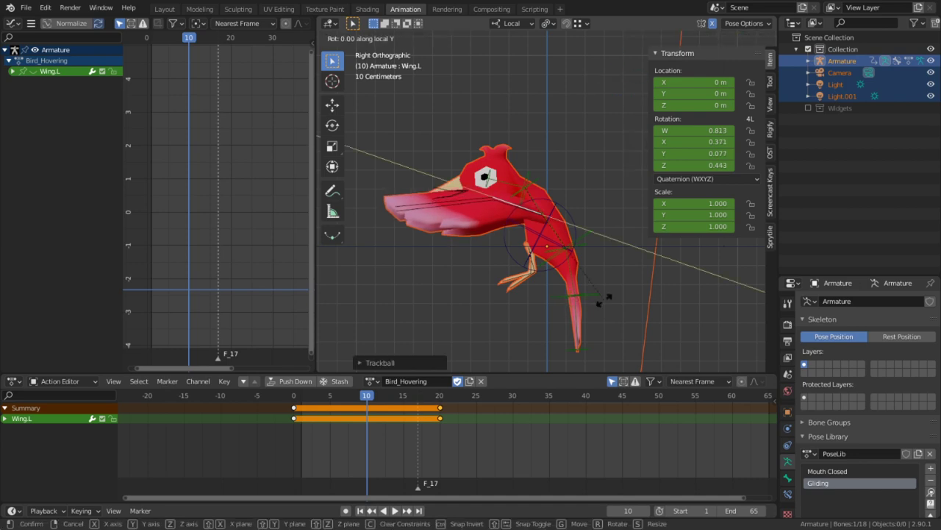
{"action": "left_click", "coordinate": [600, 297]}
{"action": "middle_click_drag", "start_coordinate": [610, 290], "coordinate": [560, 279]}
{"action": "key", "text": "space"}
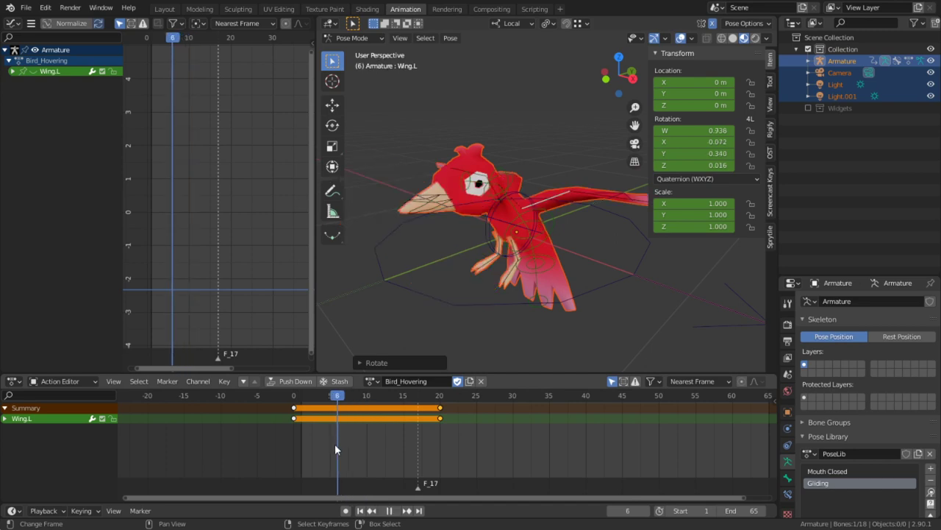
{"action": "left_click_drag", "start_coordinate": [391, 444], "coordinate": [312, 445]}
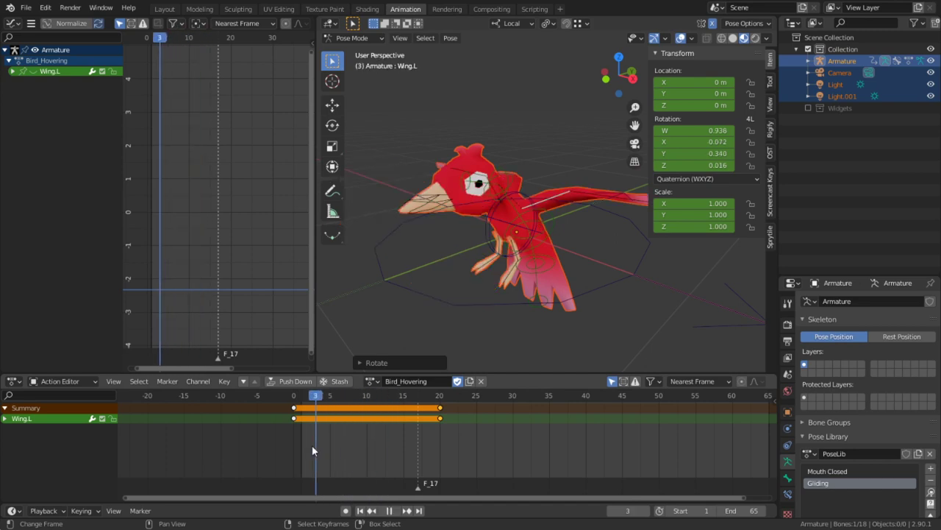
Turn on auto keying and, in side view at frame 10, rotate the Wing.L bone forward past the head with the wing twisted
{"action": "key", "text": "space"}
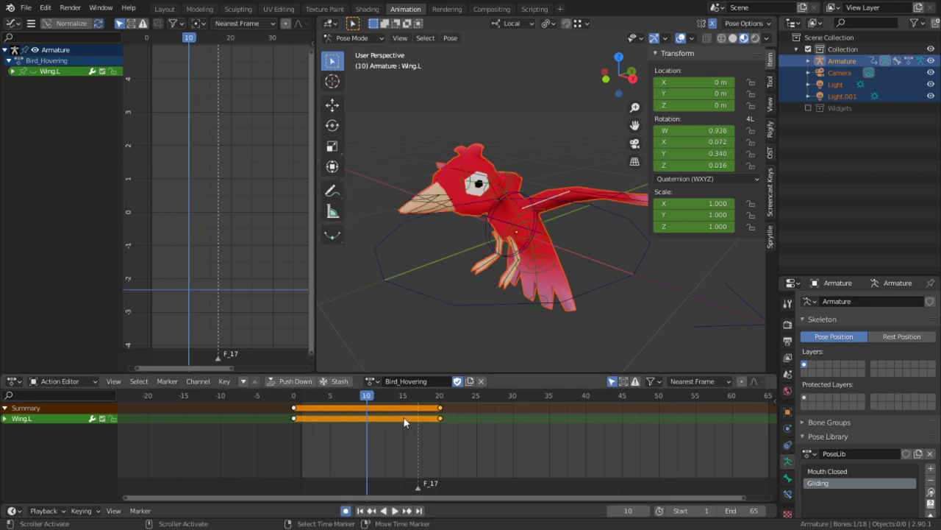
{"action": "key", "text": "KP_3"}
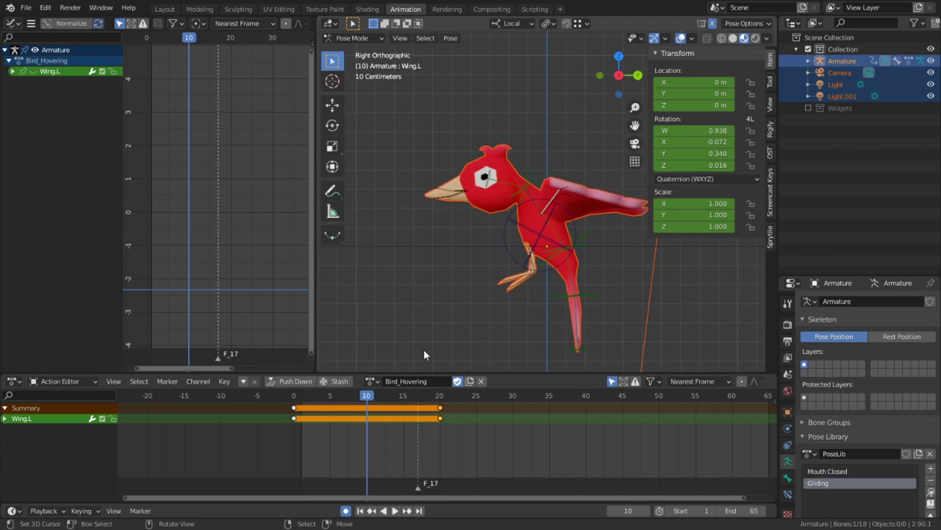
{"action": "key", "text": "r"}
{"action": "key", "text": "r"}
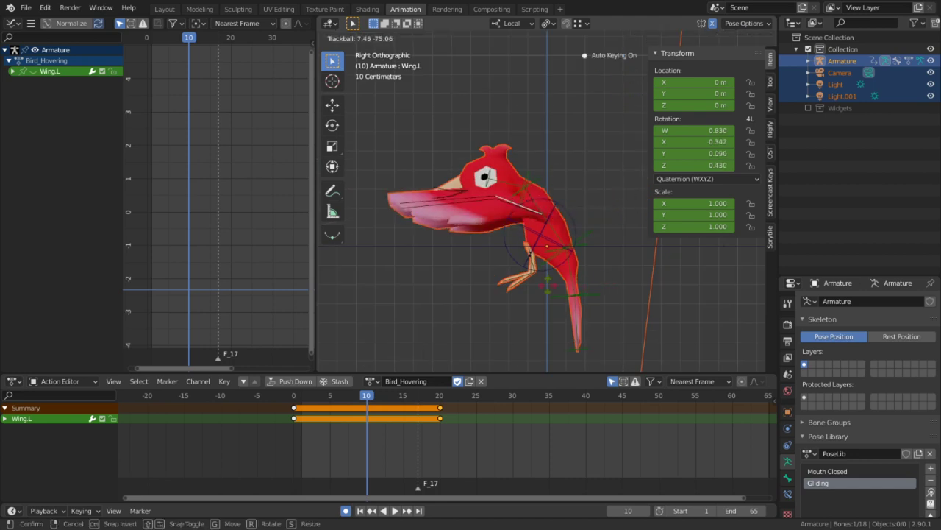
{"action": "left_click", "coordinate": [558, 285]}
{"action": "key", "text": "r"}
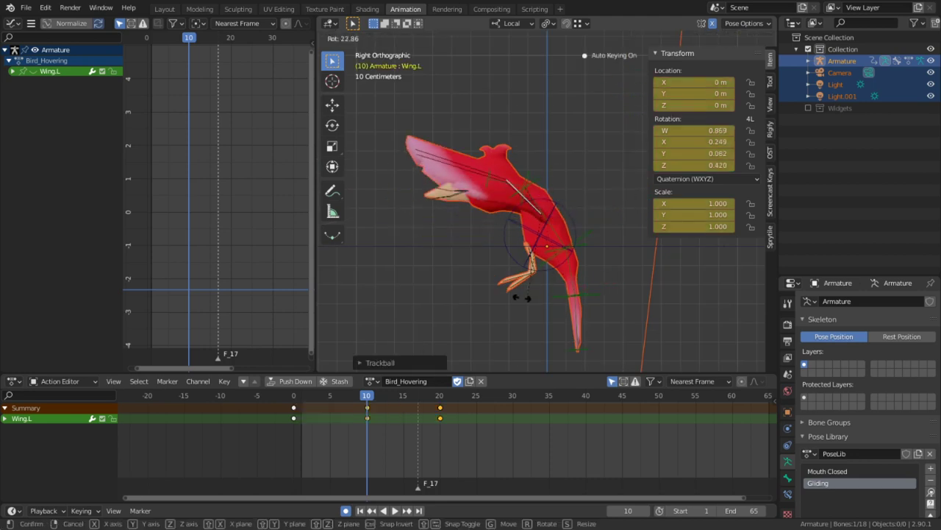
{"action": "left_click", "coordinate": [457, 226]}
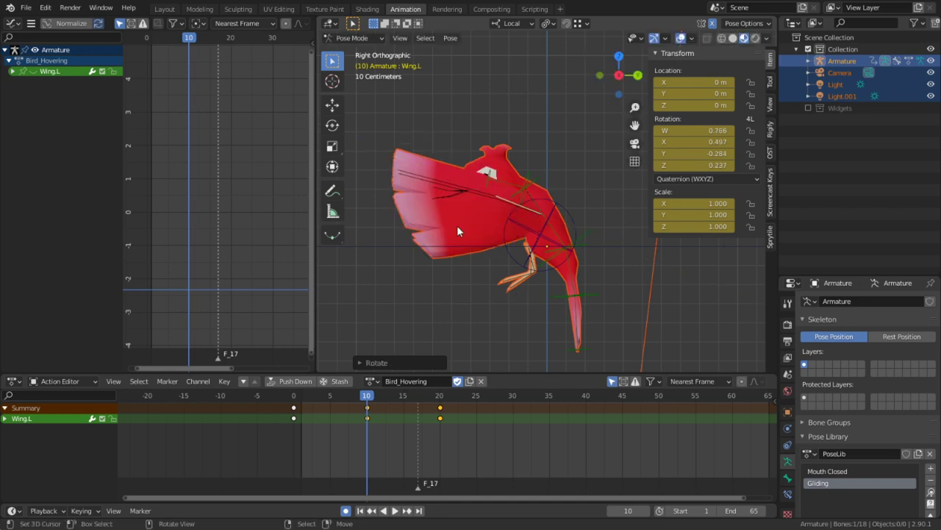
Play back the wing swing, return to frame 0, and switch to Chrome to recheck the hovering hummingbird footage
{"action": "middle_click_drag", "start_coordinate": [457, 225], "coordinate": [450, 358]}
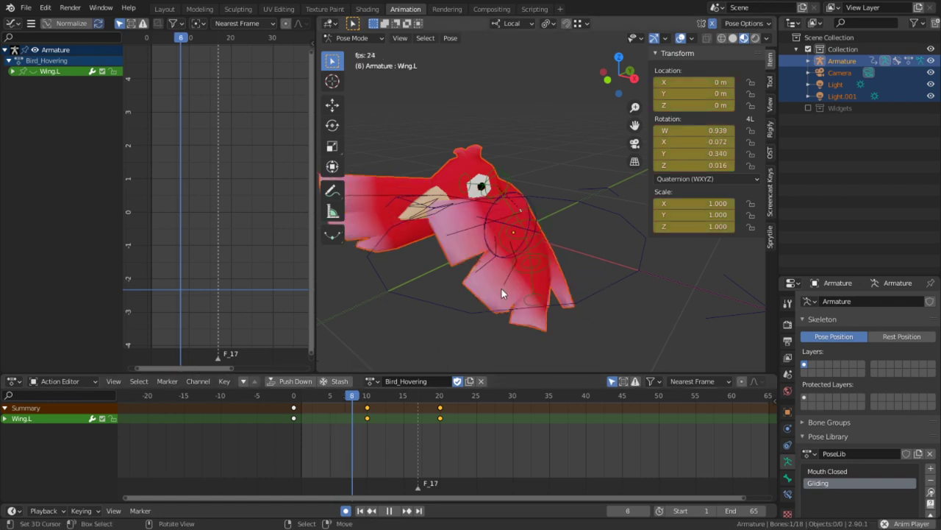
{"action": "left_click", "coordinate": [265, 452]}
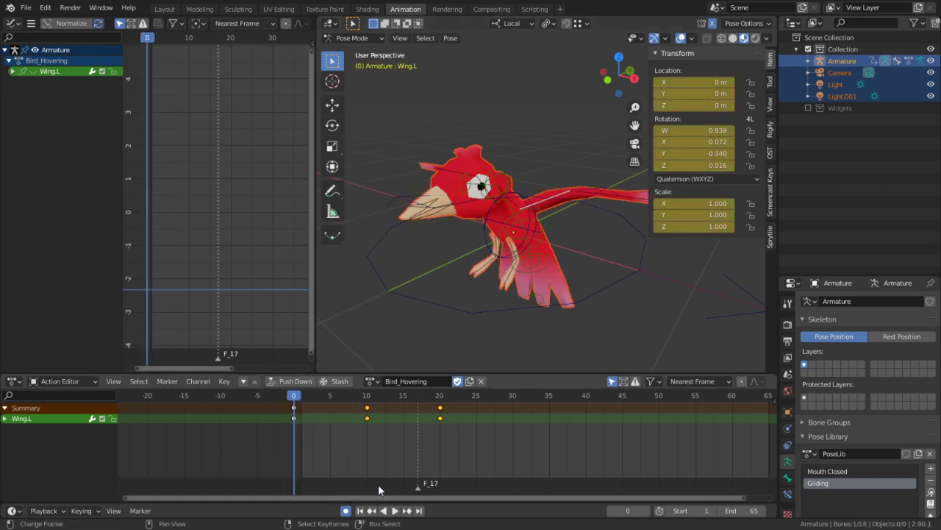
{"action": "key", "text": "alt+Tab"}
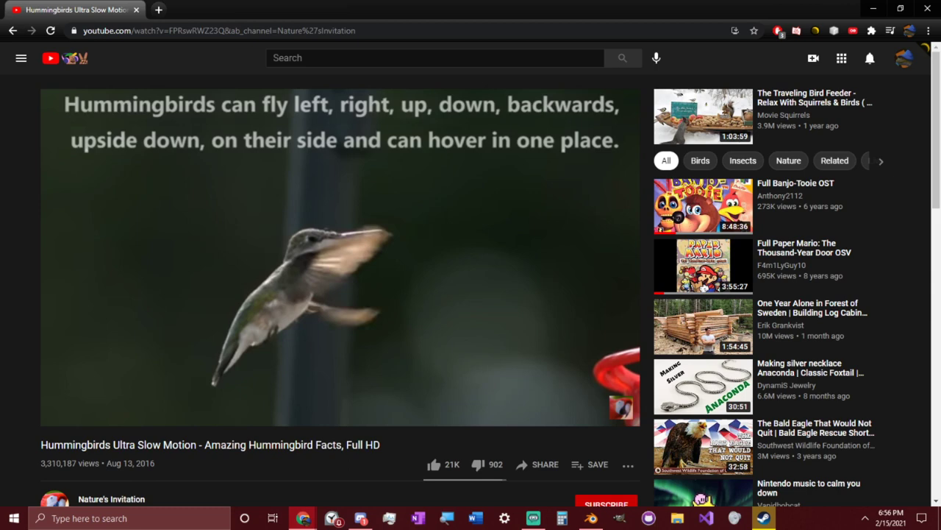
Switch back to Blender and scrub the forward wing swing from the side, stopping at frame 5
{"action": "left_click", "coordinate": [592, 519]}
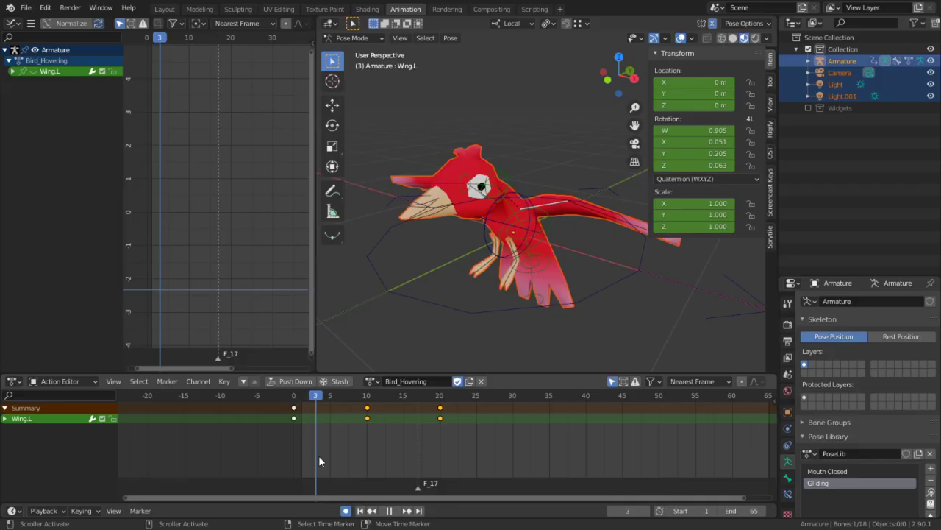
{"action": "left_click_drag", "start_coordinate": [318, 455], "coordinate": [290, 441]}
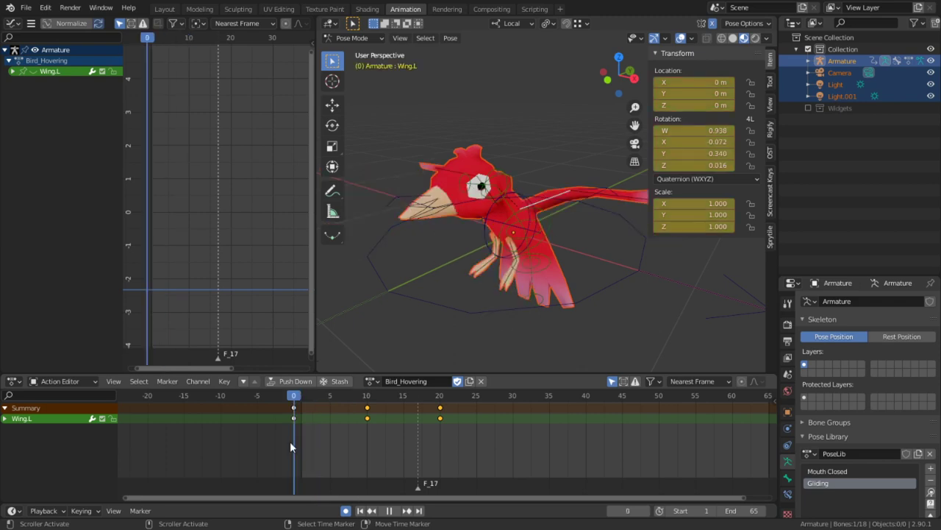
{"action": "key", "text": "space"}
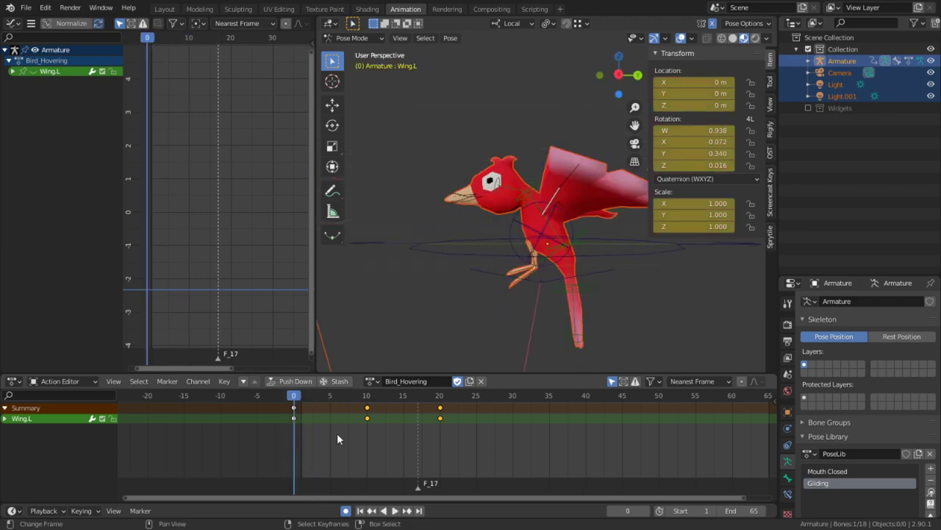
{"action": "key", "text": "space"}
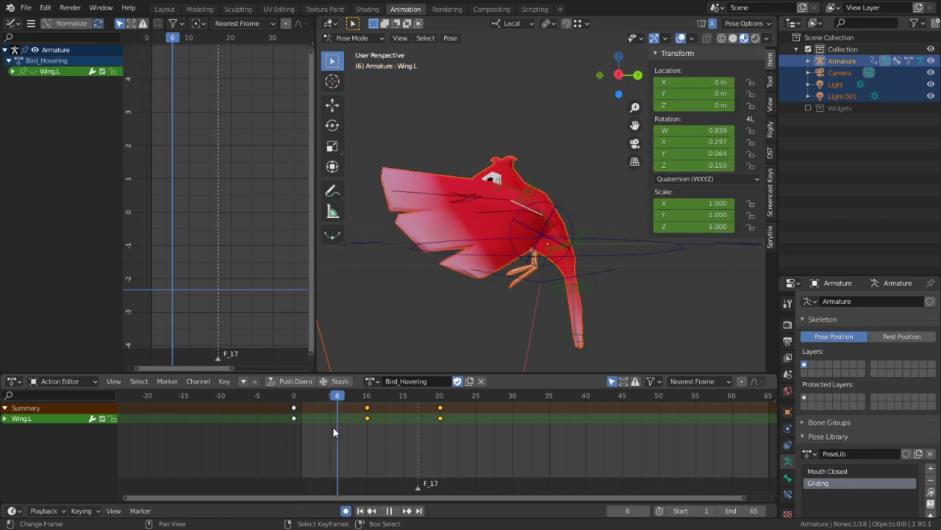
{"action": "key", "text": "space"}
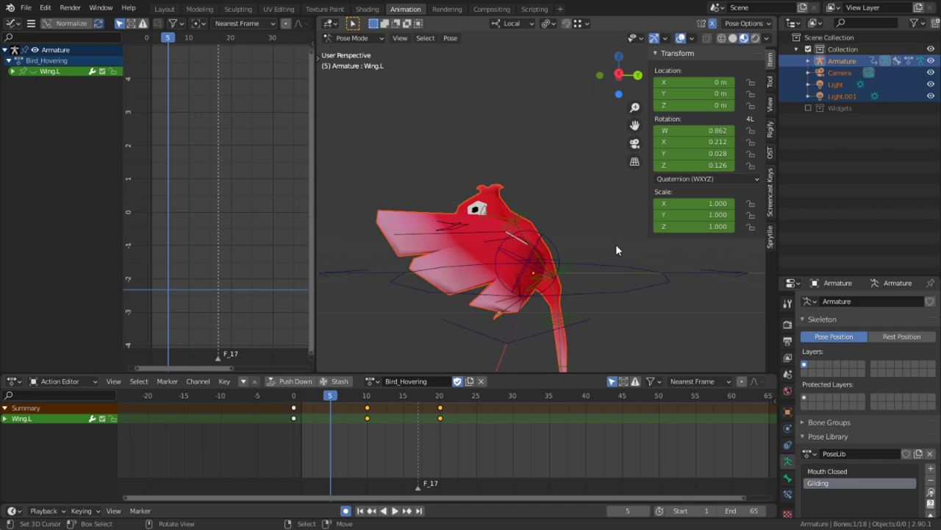
Twist the Wing.L bone around its local Y axis at frame 5
{"action": "key", "text": "r"}
{"action": "key", "text": "y"}
{"action": "key", "text": "y"}
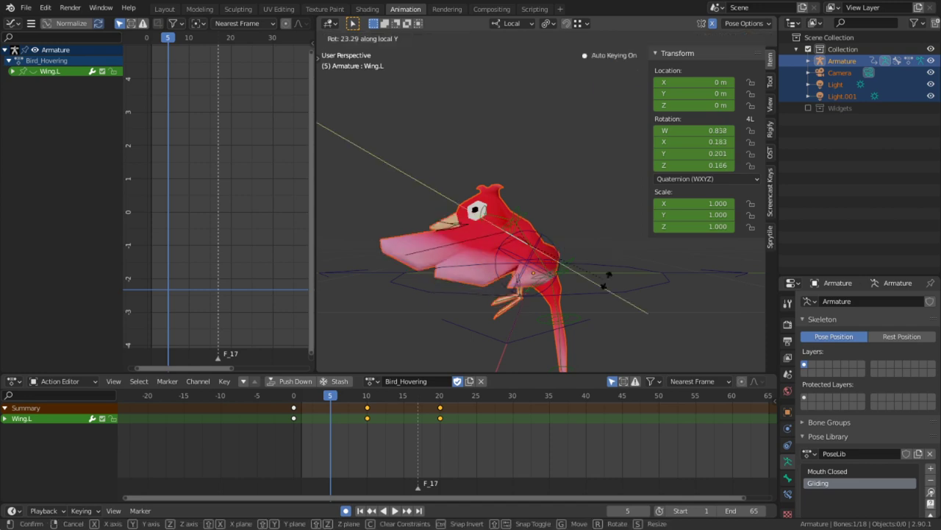
{"action": "key", "text": "Escape"}
Clear the rotation of the outer wing bone Wing.L.001 at frame 5 and rotate it by about -34°
{"action": "left_click", "coordinate": [490, 269]}
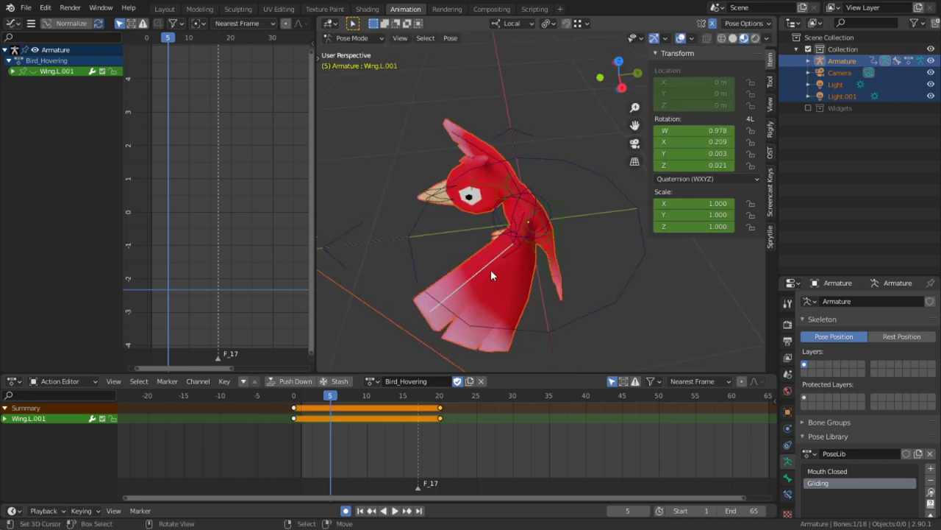
{"action": "key", "text": "alt+r"}
{"action": "middle_click_drag", "start_coordinate": [515, 280], "coordinate": [546, 267]}
{"action": "key", "text": "r"}
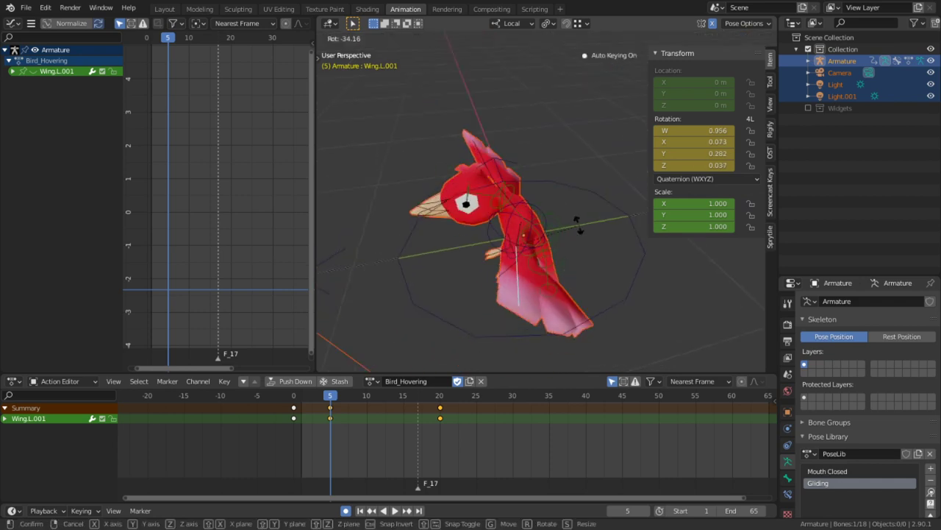
{"action": "left_click", "coordinate": [578, 227]}
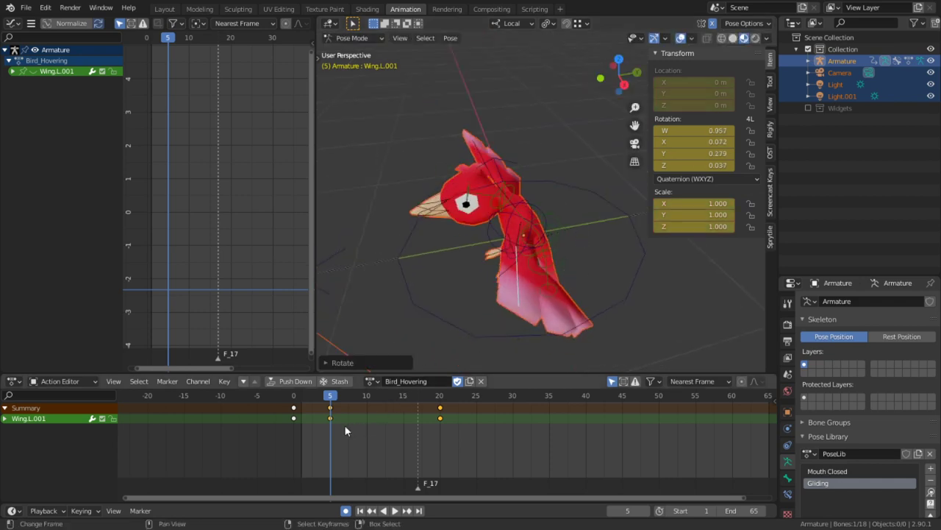
Duplicate the Wing.L.001 keyframe from frame 0 to frame 10 and scrub around it
{"action": "key", "text": "space"}
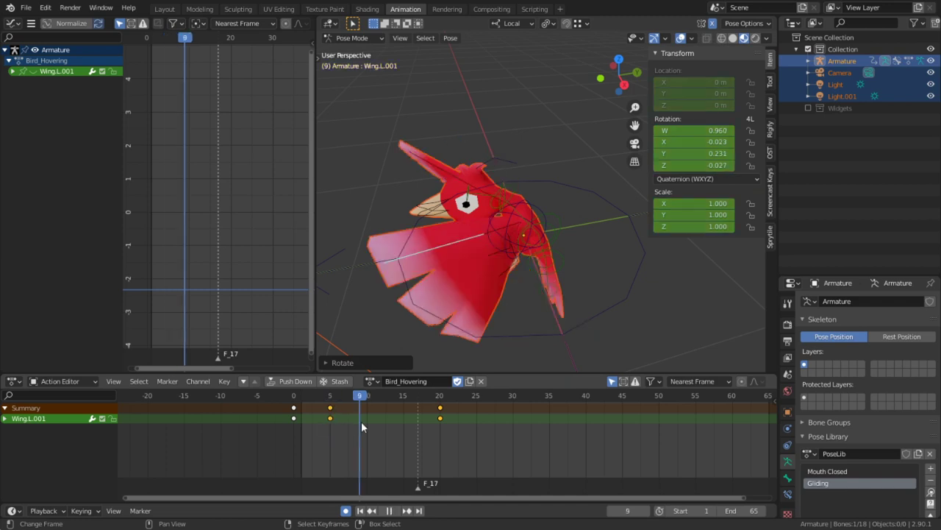
{"action": "left_click", "coordinate": [294, 407]}
{"action": "key", "text": "shift+d"}
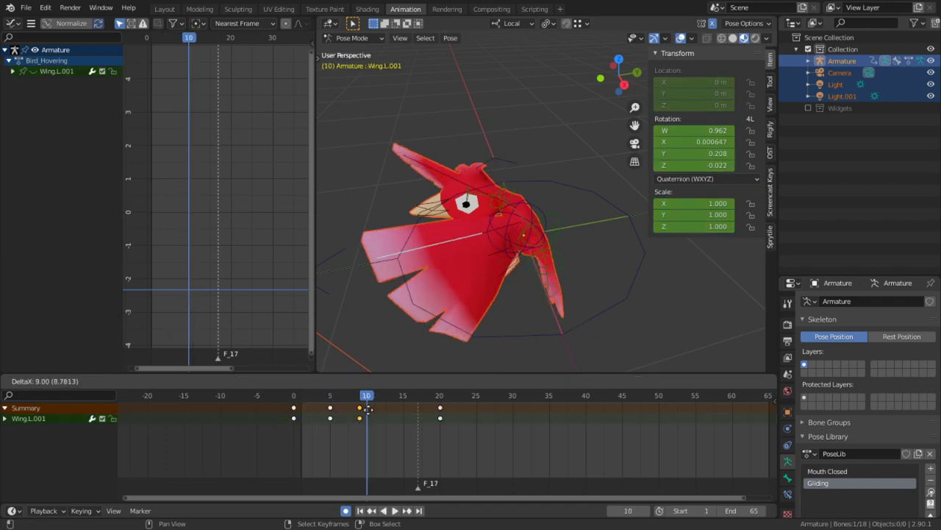
{"action": "left_click", "coordinate": [378, 409]}
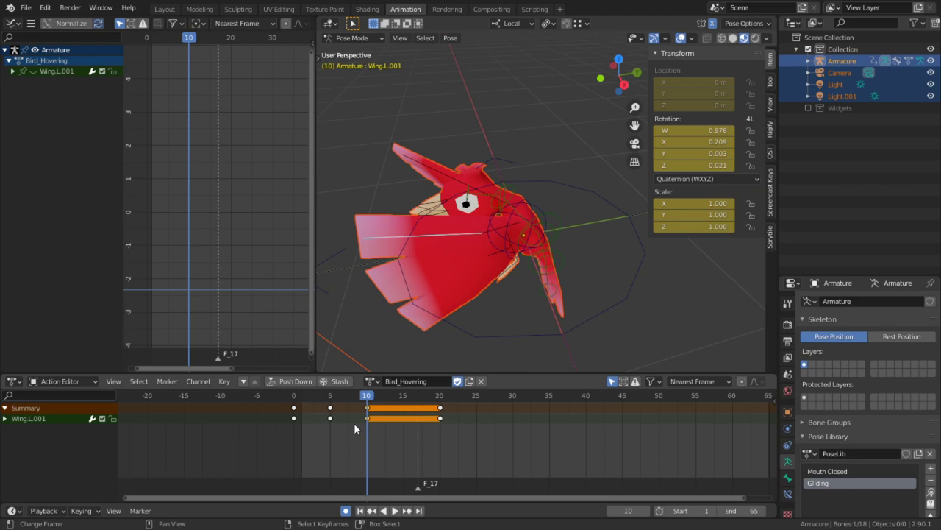
{"action": "left_click_drag", "start_coordinate": [353, 423], "coordinate": [378, 426]}
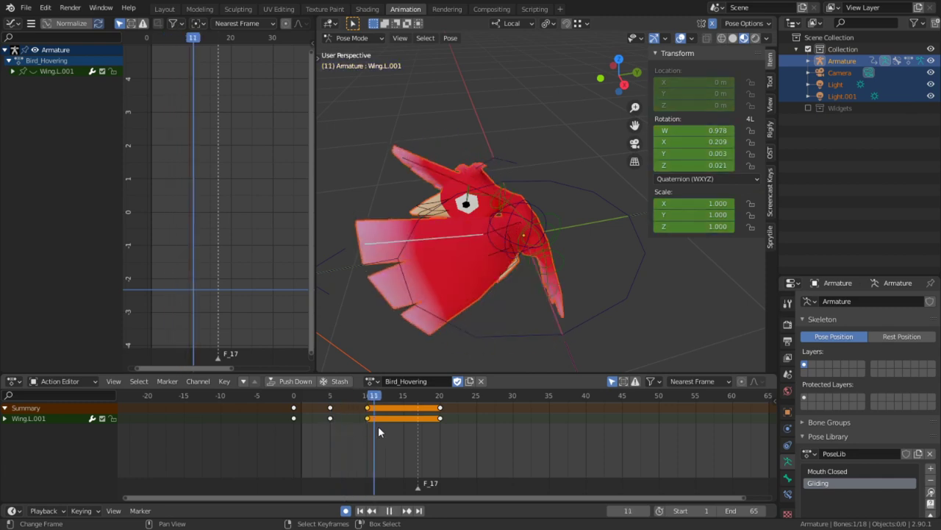
Duplicate the Wing.R.001 keyframe from frame 0 to frame 10 to match the opposite wing
{"action": "left_click", "coordinate": [424, 169]}
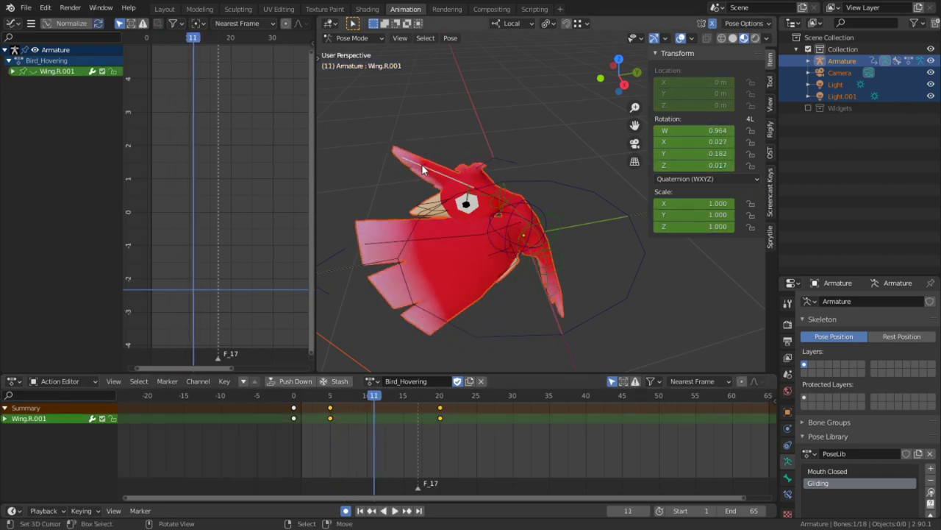
{"action": "left_click", "coordinate": [368, 420]}
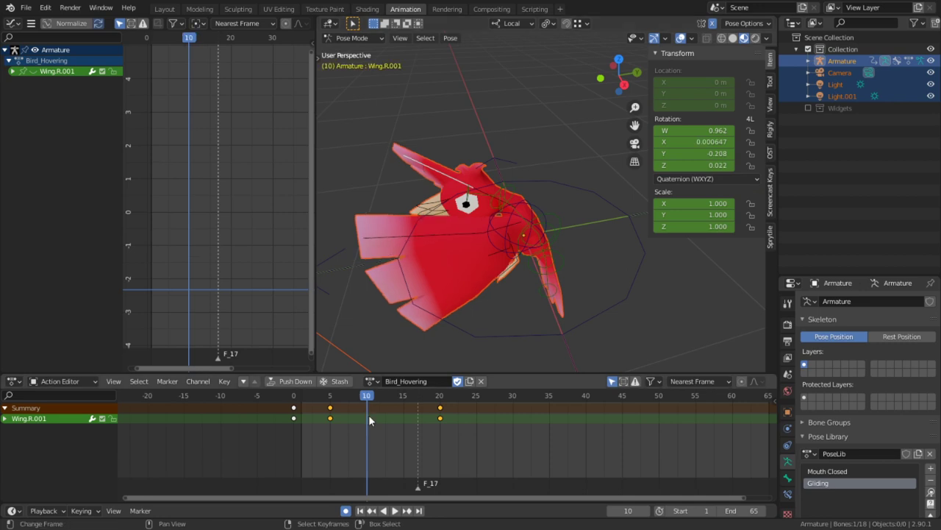
{"action": "right_click", "coordinate": [294, 409]}
{"action": "key", "text": "shift+d"}
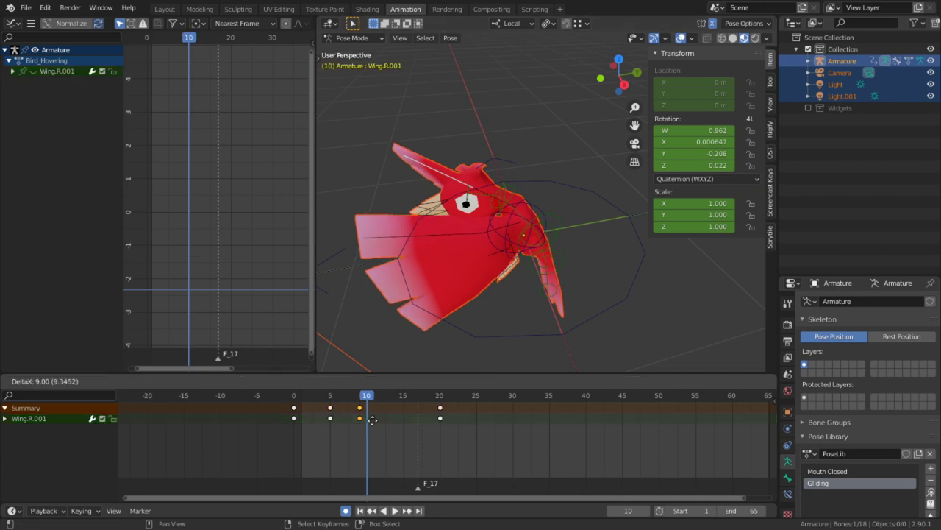
{"action": "left_click", "coordinate": [373, 419]}
{"action": "key", "text": "space"}
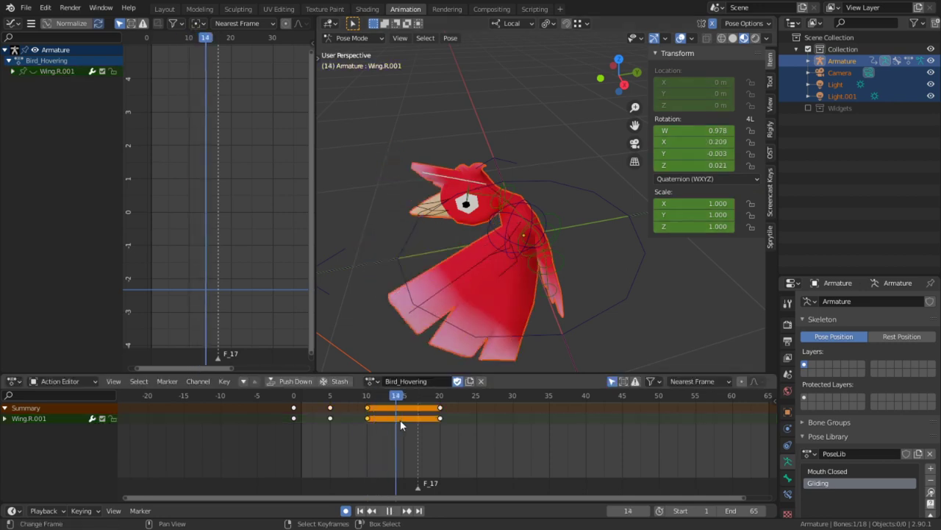
At frame 15, twist the Wing.L bone by about -45° around its local Y axis
{"action": "left_click_drag", "start_coordinate": [448, 424], "coordinate": [404, 427]}
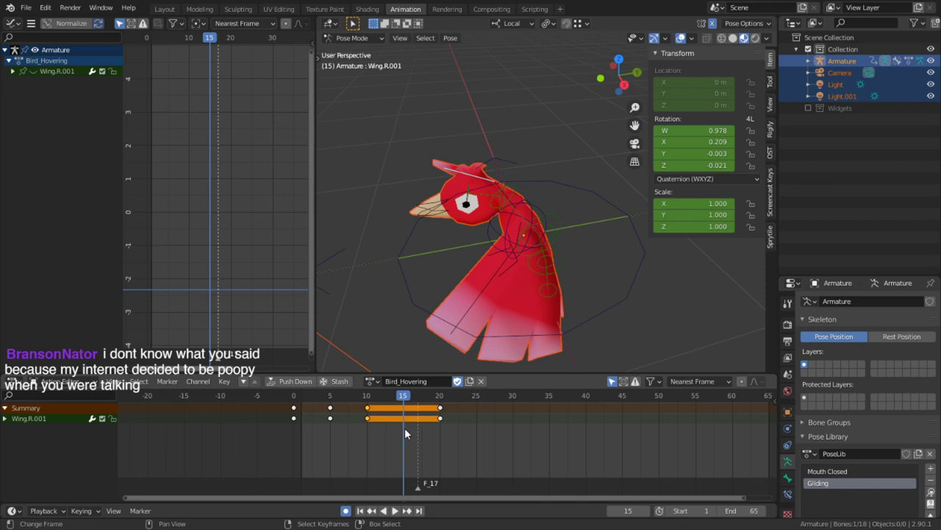
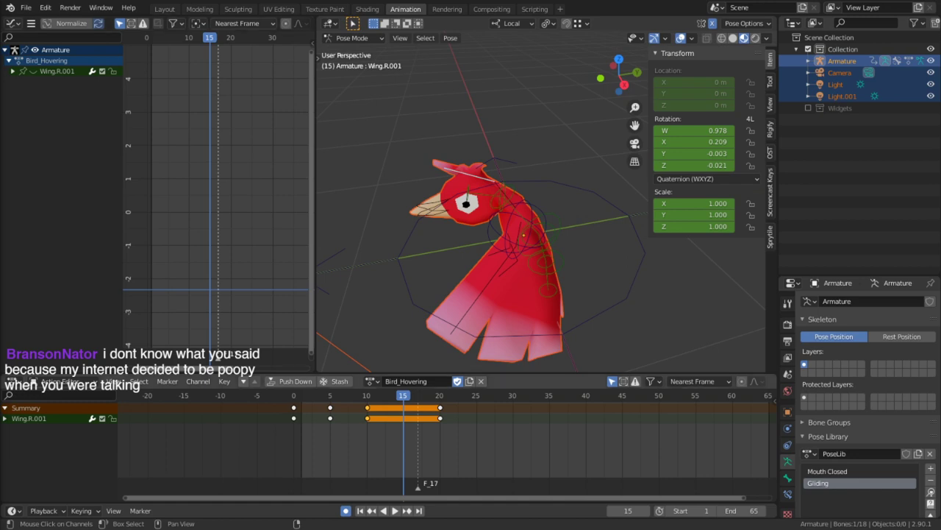
{"action": "middle_click_drag", "start_coordinate": [548, 266], "coordinate": [553, 205]}
{"action": "scroll", "coordinate": [551, 256], "scroll_direction": "up", "scroll_amount": 3}
{"action": "left_click", "coordinate": [500, 257]}
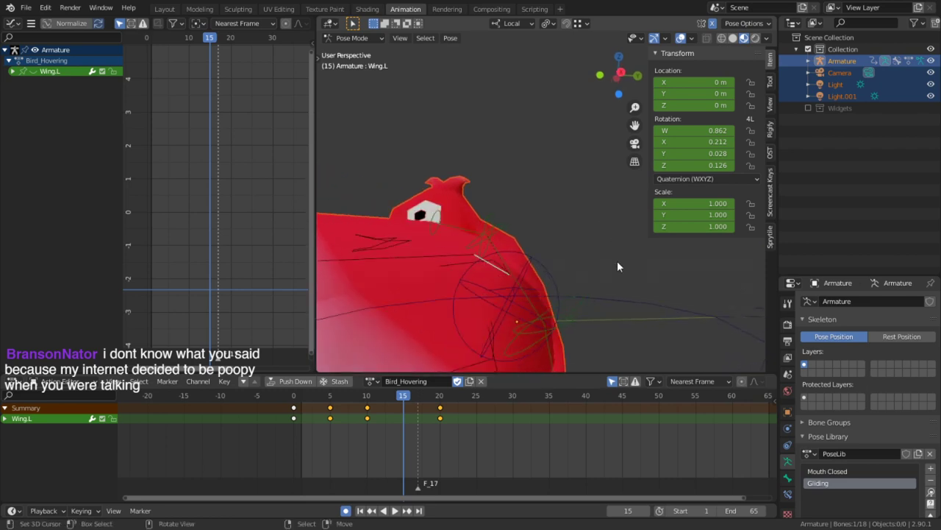
{"action": "key", "text": "r"}
{"action": "key", "text": "y"}
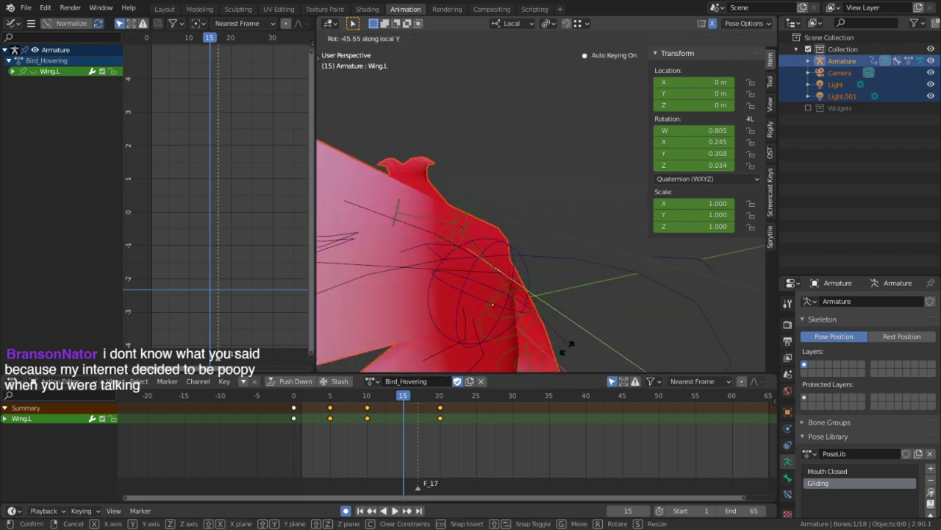
{"action": "left_click", "coordinate": [567, 348]}
{"action": "middle_click_drag", "start_coordinate": [567, 348], "coordinate": [635, 236]}
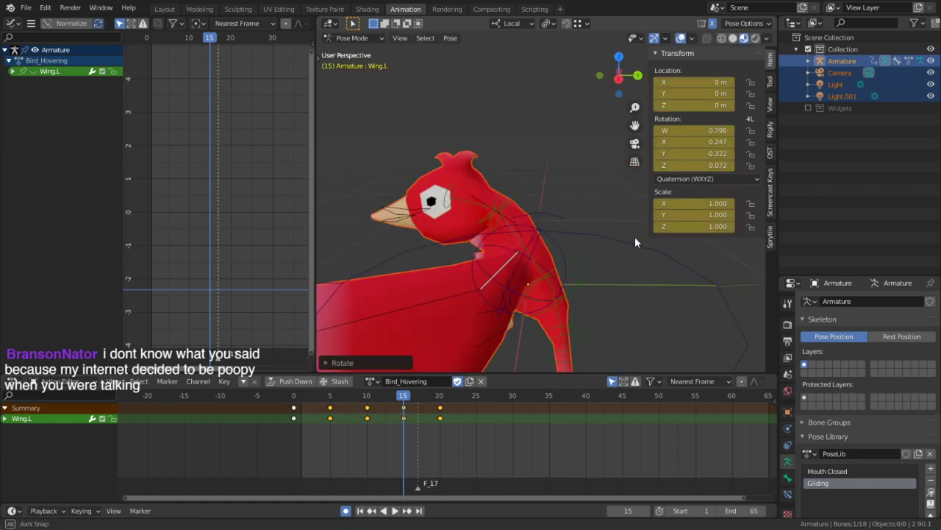
Scrub the return stroke and rotate the Wing.L.001 bone about -18.5° around its local Y axis at frame 15
{"action": "key", "text": "space"}
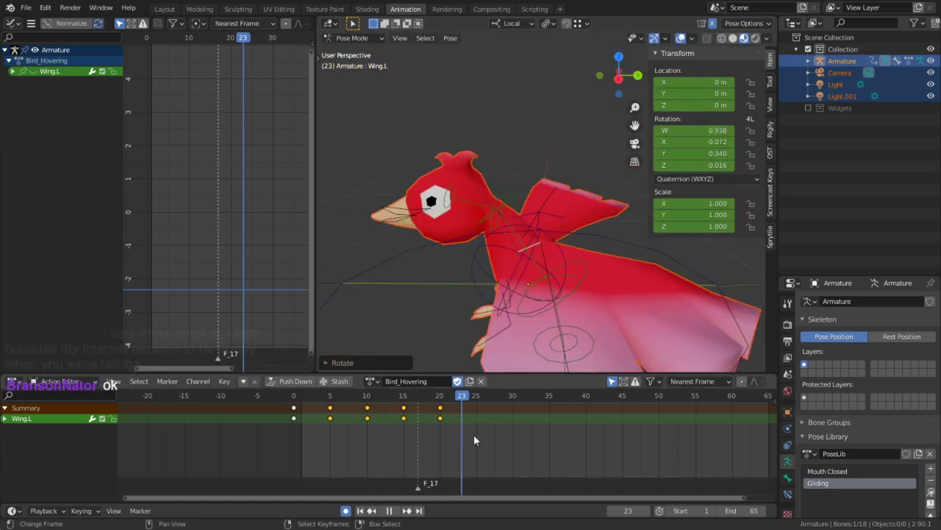
{"action": "left_click_drag", "start_coordinate": [474, 436], "coordinate": [400, 434]}
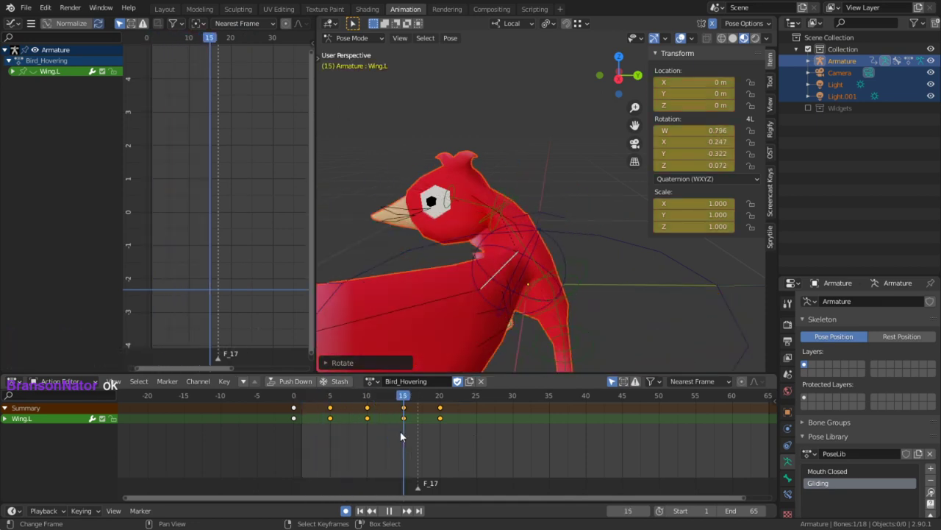
{"action": "middle_click_drag", "start_coordinate": [465, 269], "coordinate": [502, 275]}
{"action": "left_click", "coordinate": [502, 275]}
{"action": "key", "text": "r"}
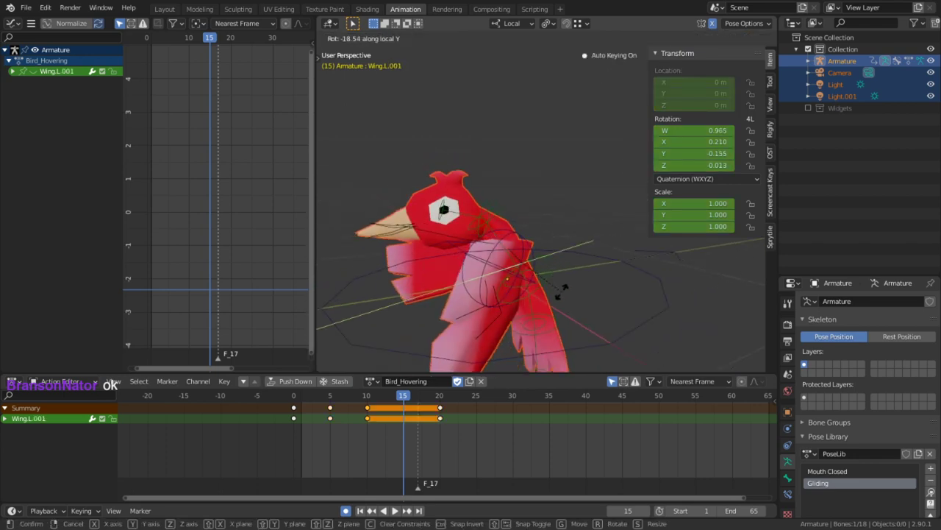
{"action": "left_click", "coordinate": [546, 310]}
{"action": "middle_click_drag", "start_coordinate": [515, 317], "coordinate": [572, 309]}
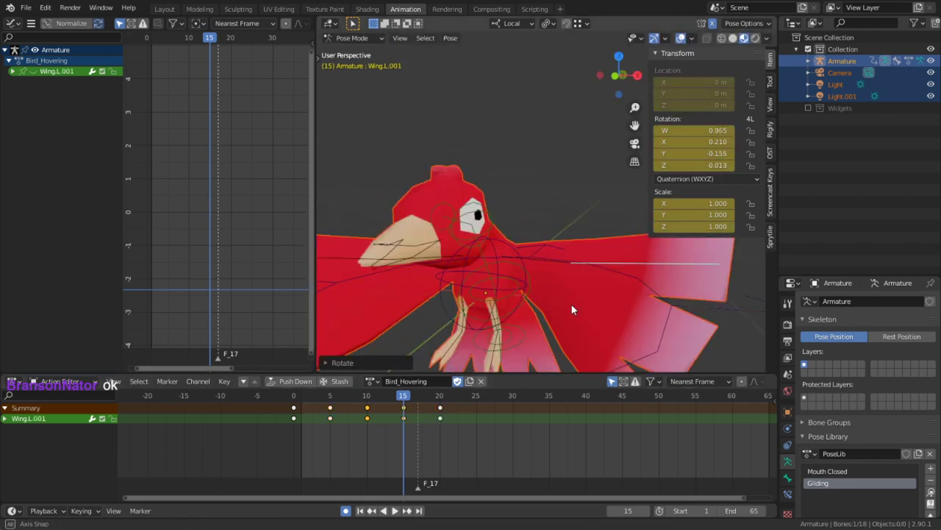
{"action": "left_click_drag", "start_coordinate": [343, 425], "coordinate": [402, 439]}
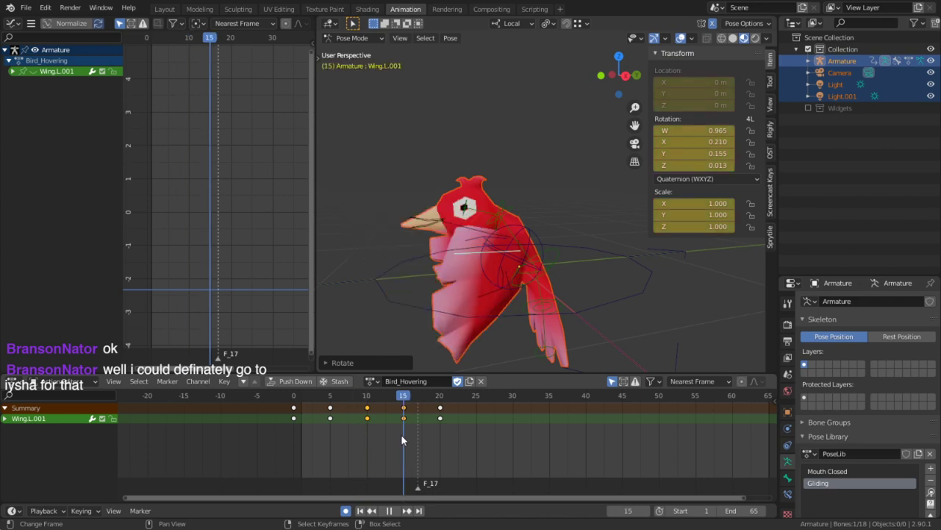
Viewing the bird from behind, rotate the Wing.L bone slightly upward at frame 15 and play back the stroke
{"action": "middle_click_drag", "start_coordinate": [631, 246], "coordinate": [526, 243]}
{"action": "right_click", "coordinate": [530, 244]}
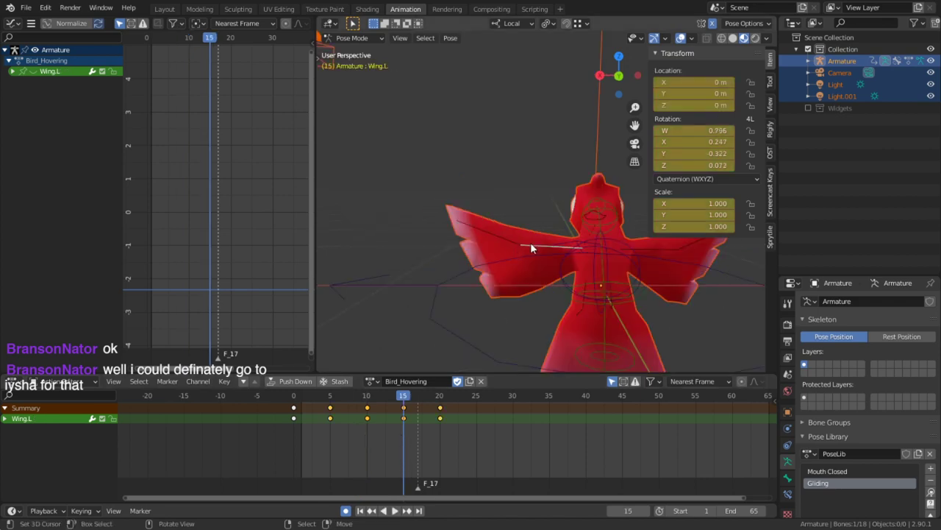
{"action": "key", "text": "r"}
{"action": "left_click", "coordinate": [531, 236]}
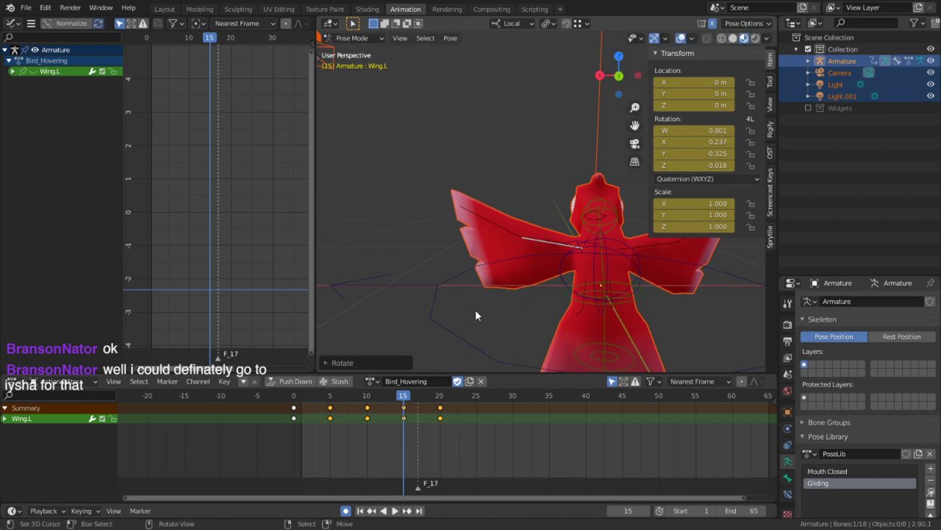
{"action": "key", "text": "space"}
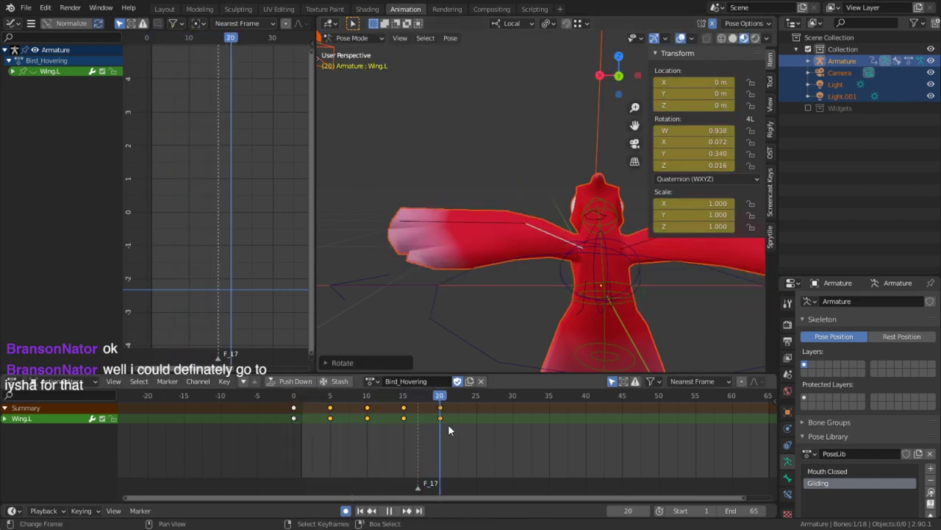
{"action": "middle_click_drag", "start_coordinate": [414, 237], "coordinate": [521, 267]}
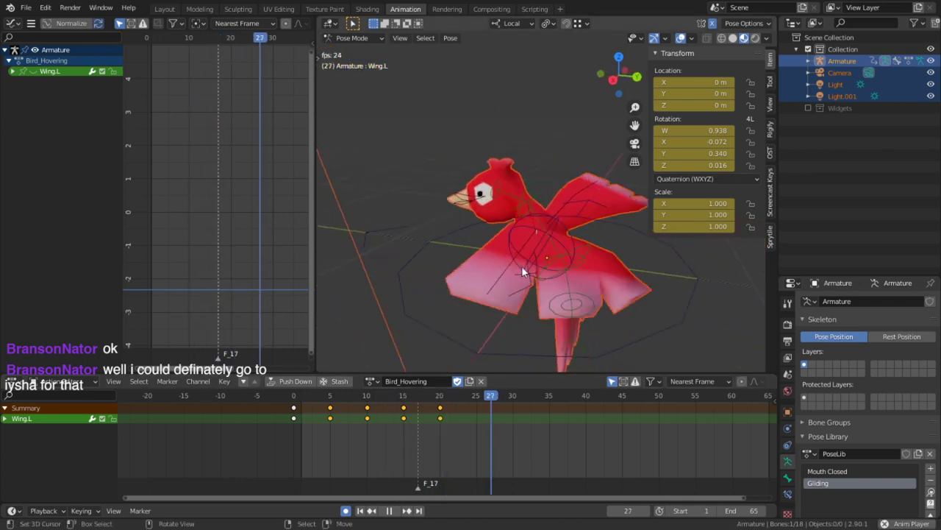
{"action": "key", "text": "space"}
{"action": "middle_click_drag", "start_coordinate": [487, 296], "coordinate": [518, 273]}
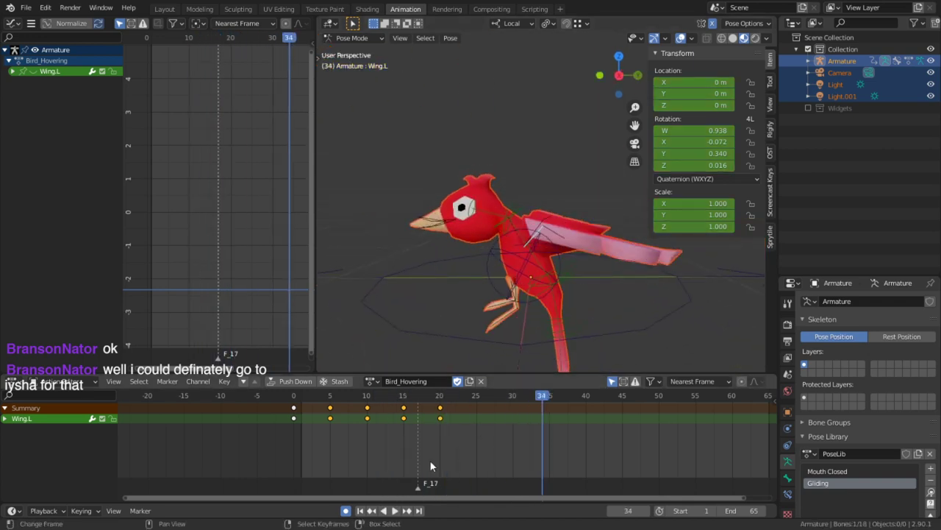
Set the preview range to frames 0–20 and play the looping wing stroke from the side
{"action": "key", "text": "shift+Left"}
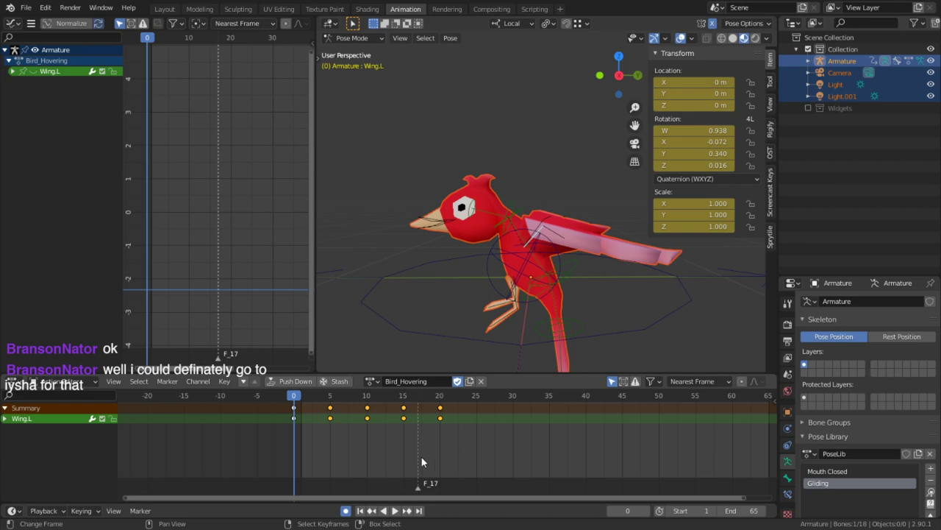
{"action": "key", "text": "b"}
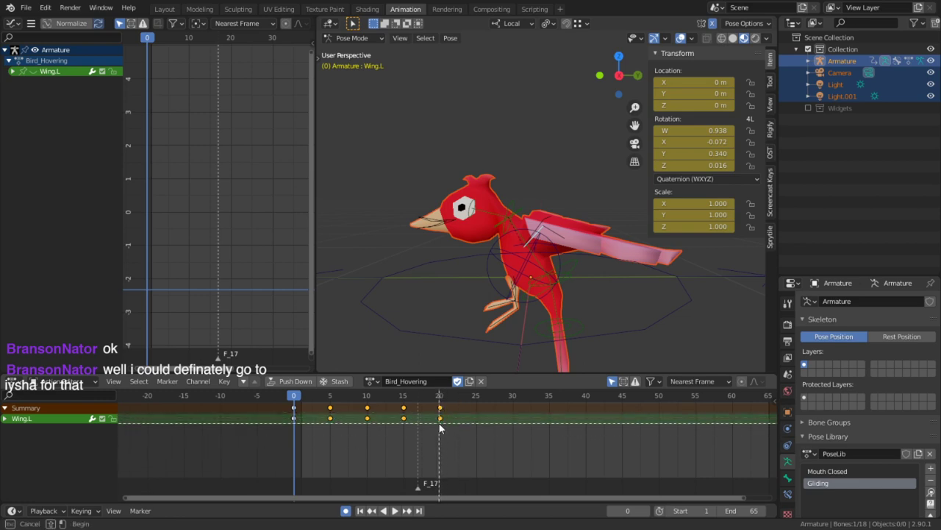
{"action": "left_click_drag", "start_coordinate": [439, 425], "coordinate": [294, 434]}
{"action": "key", "text": "space"}
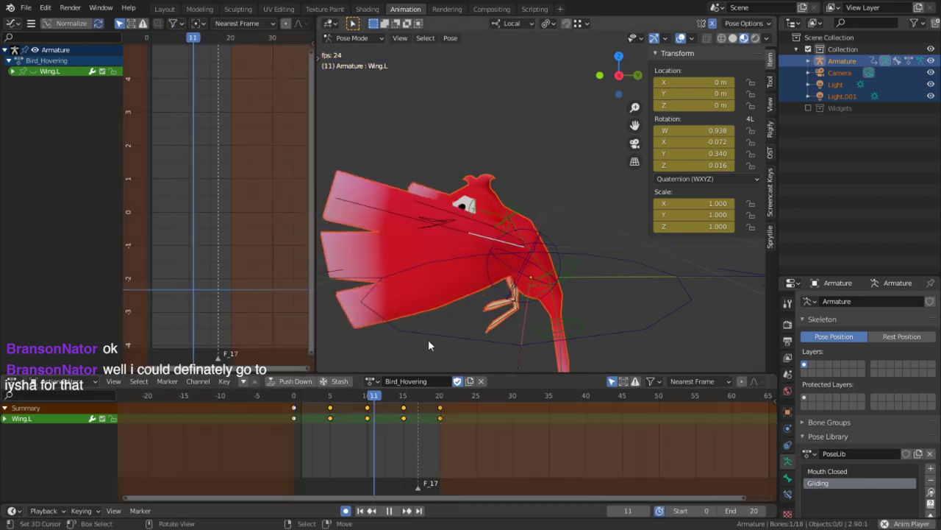
{"action": "key", "text": "space"}
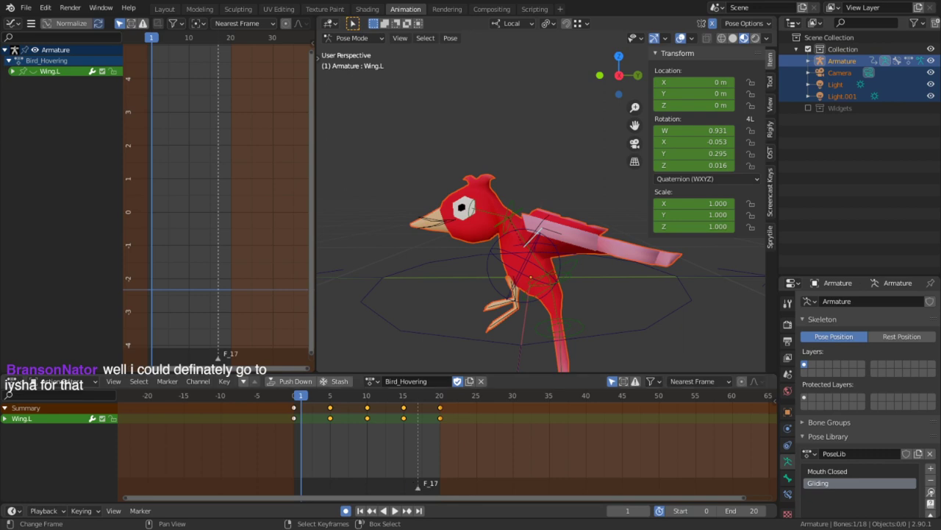
From behind, compare the stroke poses, lower the Wing.L bone by about 12° at frame 15, and return to frame 0
{"action": "left_click", "coordinate": [331, 427]}
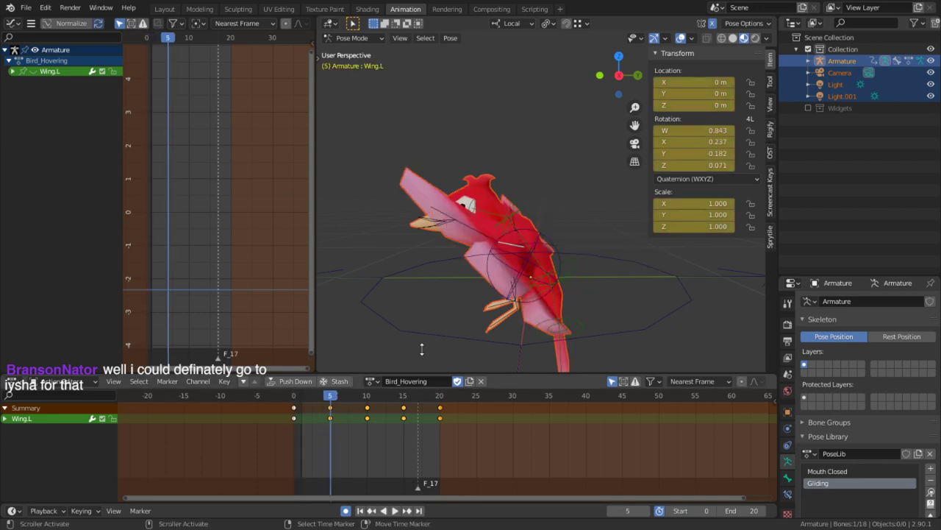
{"action": "middle_click_drag", "start_coordinate": [345, 309], "coordinate": [494, 184]}
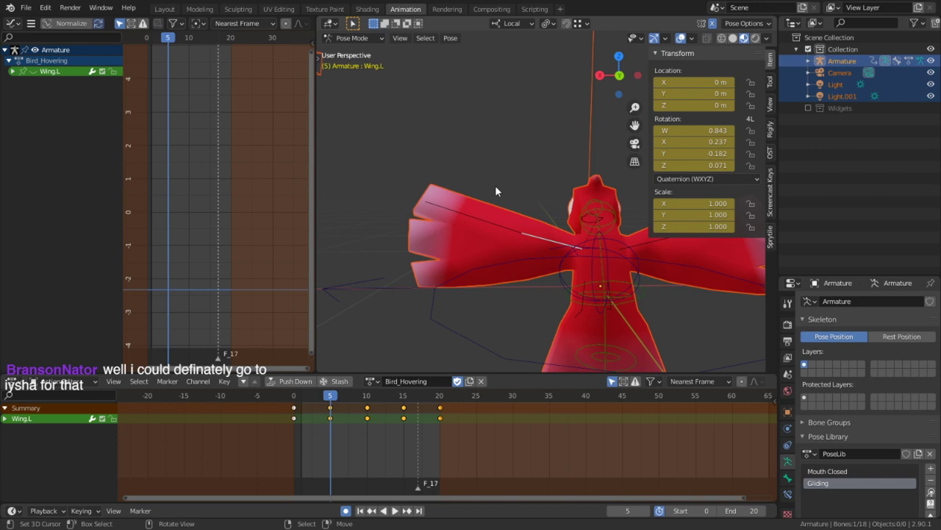
{"action": "left_click_drag", "start_coordinate": [312, 442], "coordinate": [417, 444]}
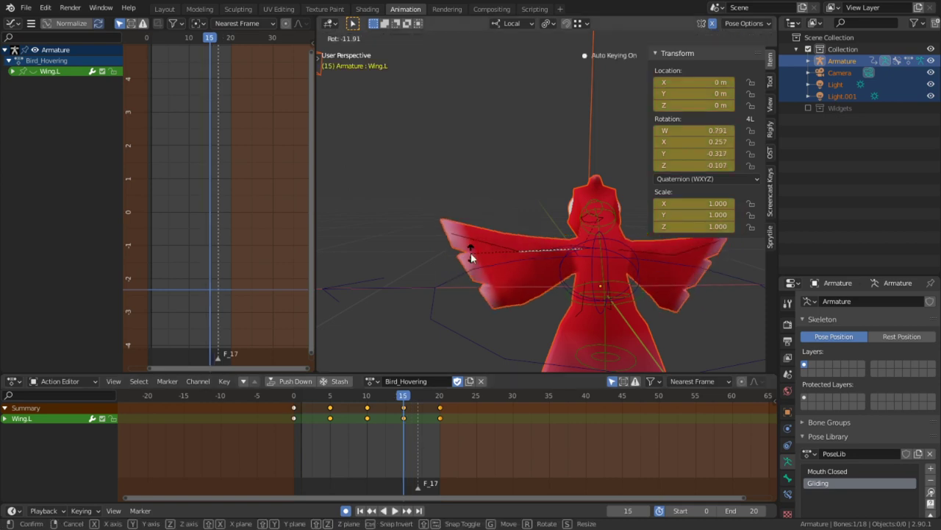
{"action": "left_click_drag", "start_coordinate": [396, 420], "coordinate": [297, 462]}
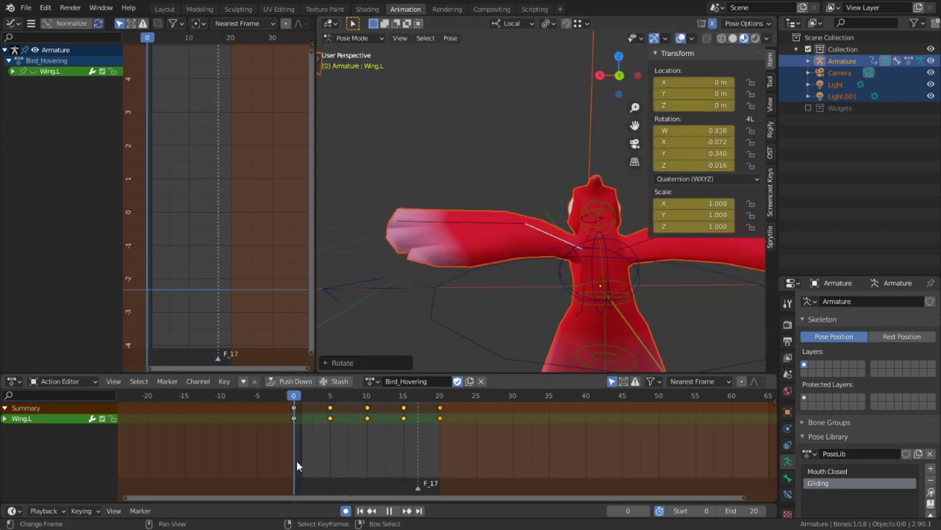
Rotate the Wing.L bone about 20° in a side view at frame 0 and duplicate that keyframe to frame 20
{"action": "middle_click_drag", "start_coordinate": [577, 298], "coordinate": [632, 309]}
{"action": "key", "text": "r"}
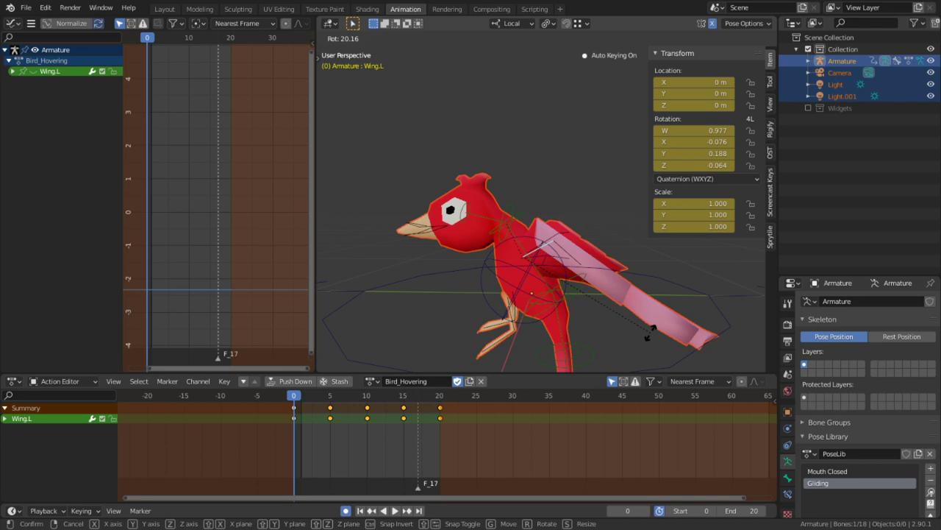
{"action": "left_click", "coordinate": [650, 331]}
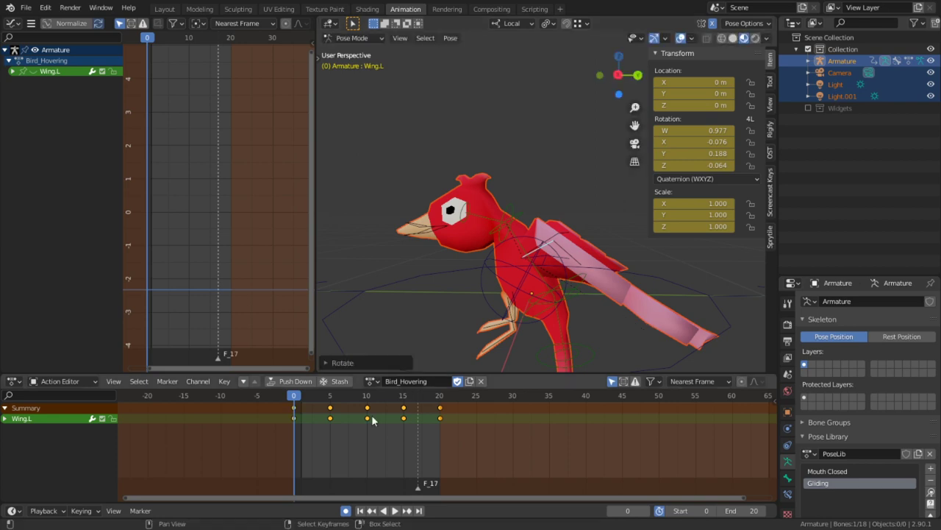
{"action": "left_click", "coordinate": [294, 418]}
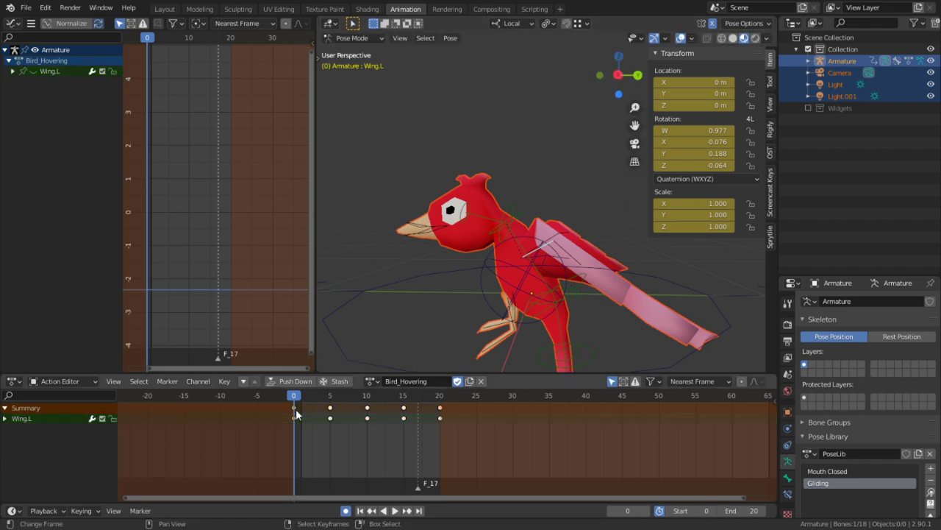
{"action": "key", "text": "shift+d"}
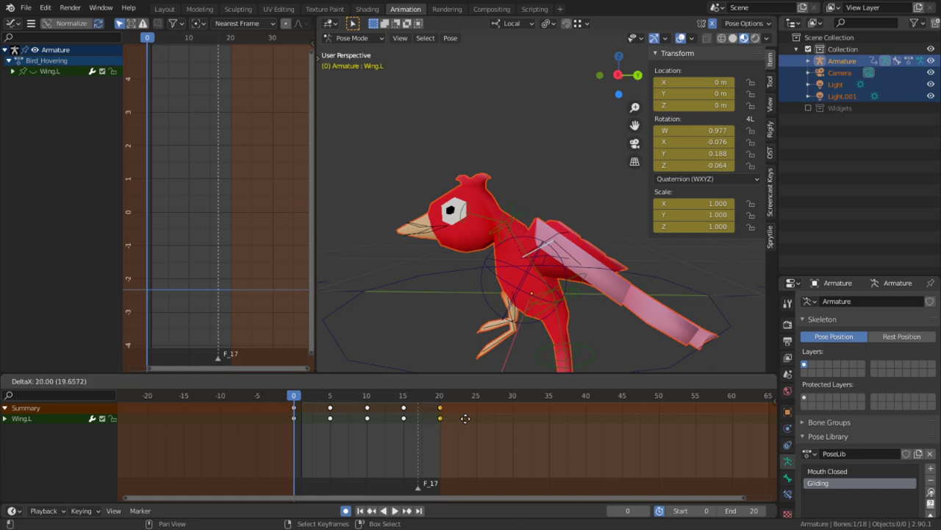
{"action": "left_click", "coordinate": [465, 418]}
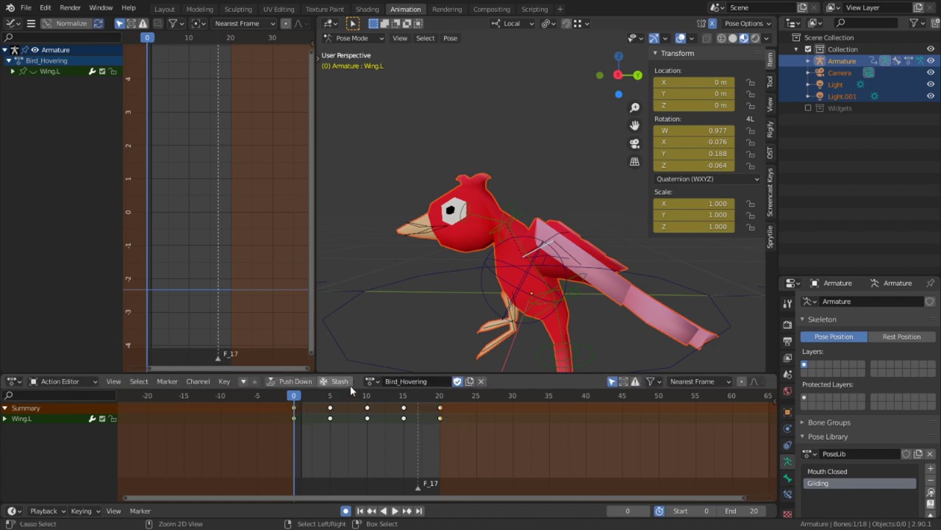
In the Bird_Stopping action, unlock the Wing.L channel, paste the hovering start keyframe at frame 27, and return to Bird_Hovering
{"action": "left_click", "coordinate": [373, 381]}
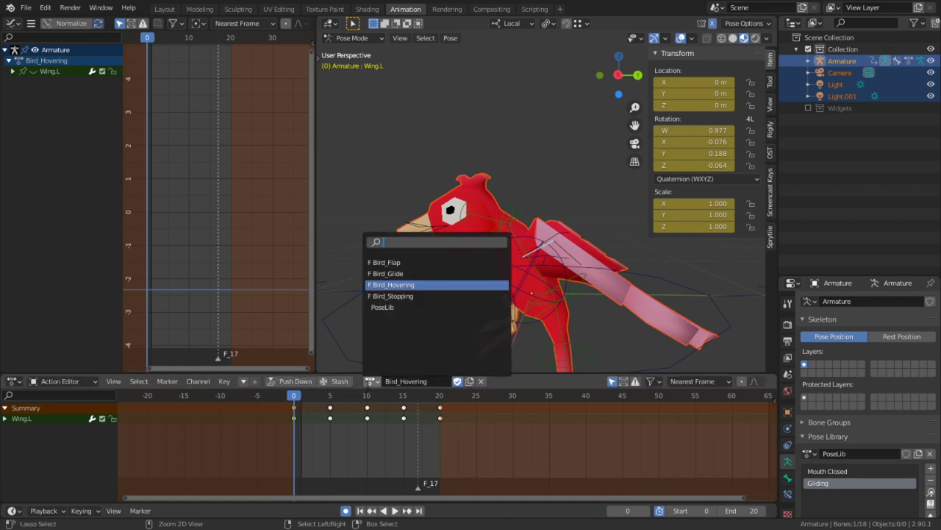
{"action": "left_click", "coordinate": [391, 295]}
{"action": "key", "text": "space"}
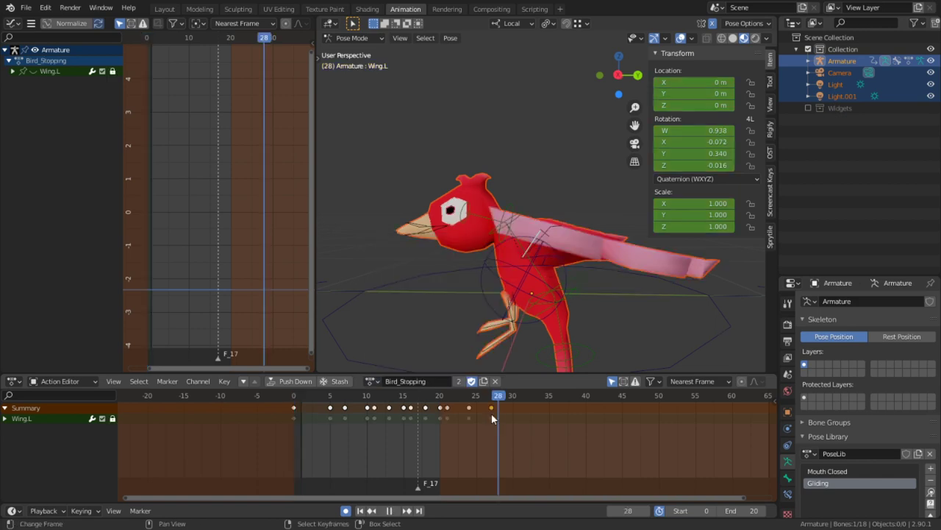
{"action": "left_click", "coordinate": [491, 414]}
{"action": "middle_click_drag", "start_coordinate": [525, 301], "coordinate": [336, 345]}
{"action": "key", "text": "ctrl+v"}
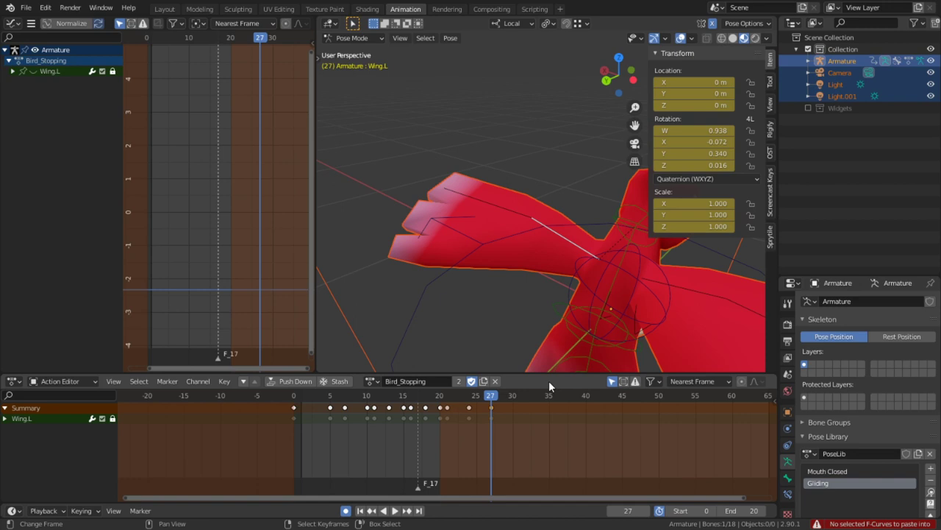
{"action": "left_click", "coordinate": [111, 419]}
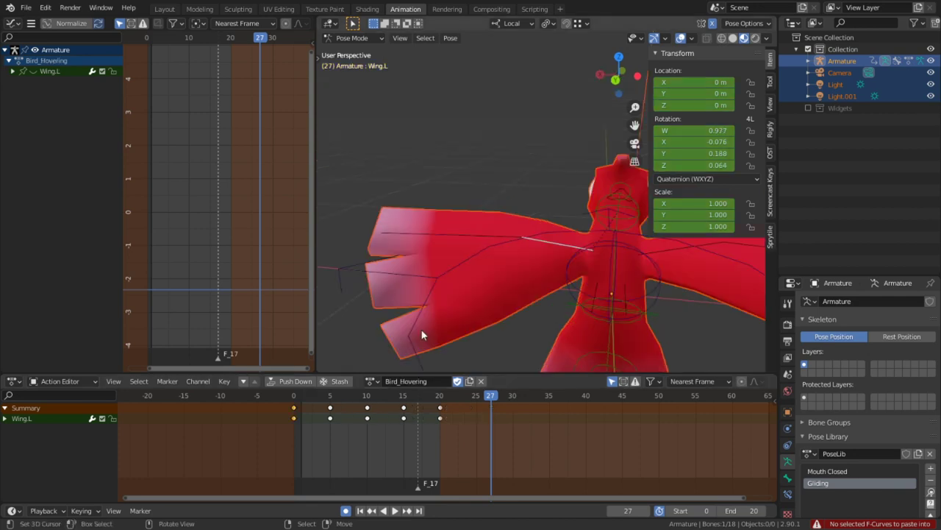
For the Wing.R bone, unlock its channel in the Bird_Stopping action and paste its hovering keyframes at frame 27
{"action": "left_click", "coordinate": [440, 425]}
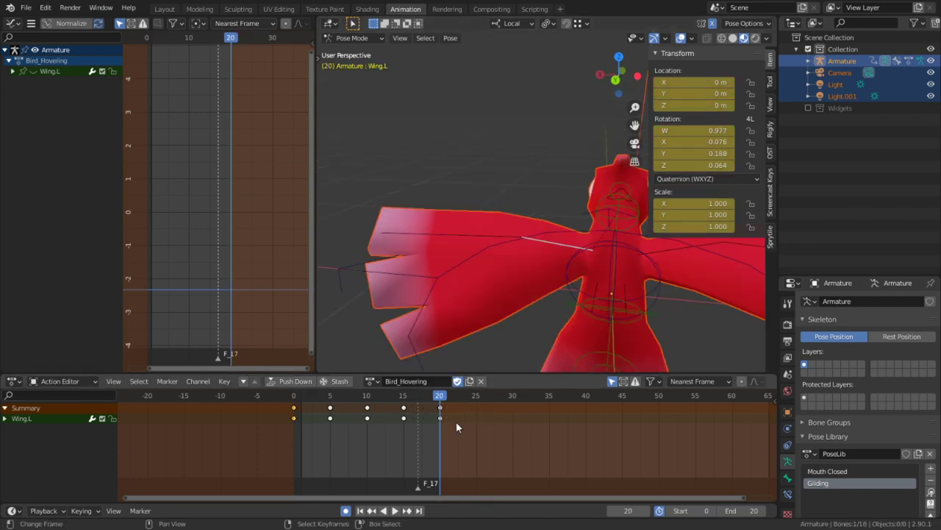
{"action": "left_click", "coordinate": [664, 253]}
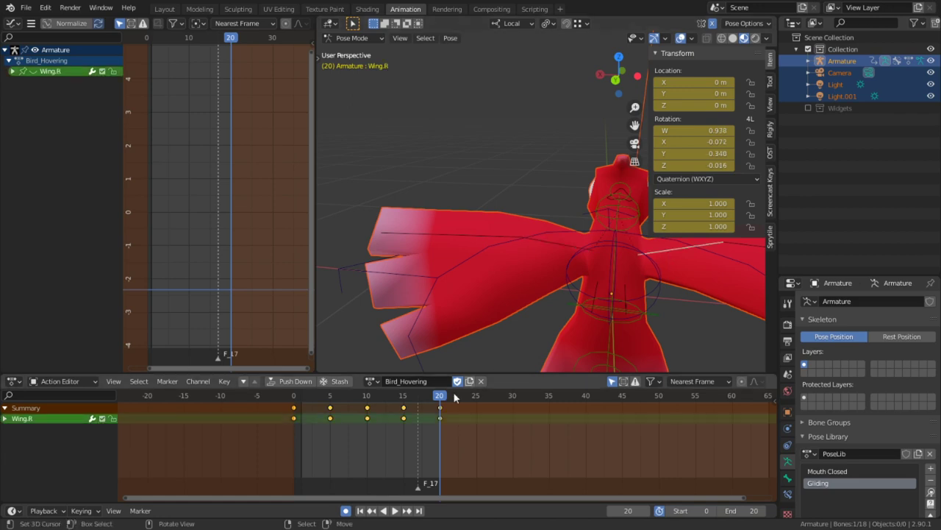
{"action": "left_click", "coordinate": [372, 381]}
{"action": "left_click", "coordinate": [398, 295]}
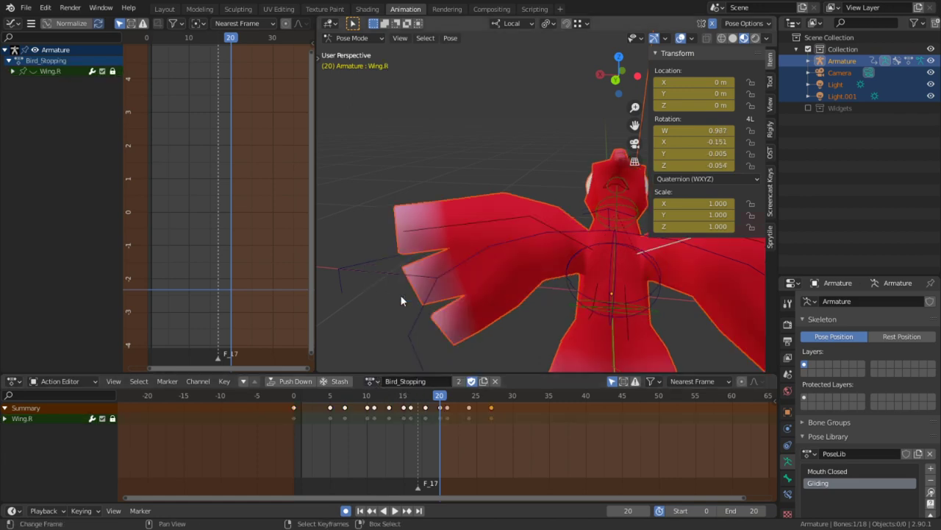
{"action": "left_click", "coordinate": [112, 419]}
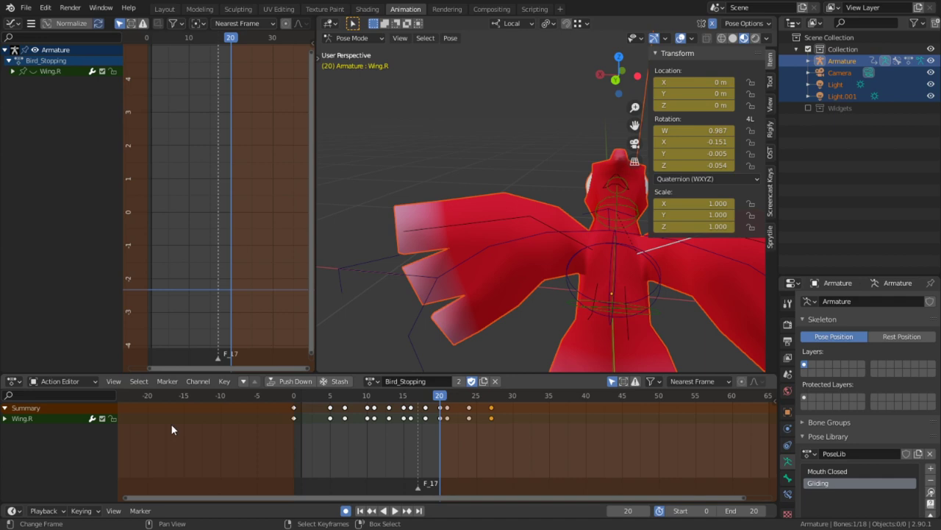
{"action": "left_click", "coordinate": [491, 415]}
{"action": "key", "text": "ctrl+v"}
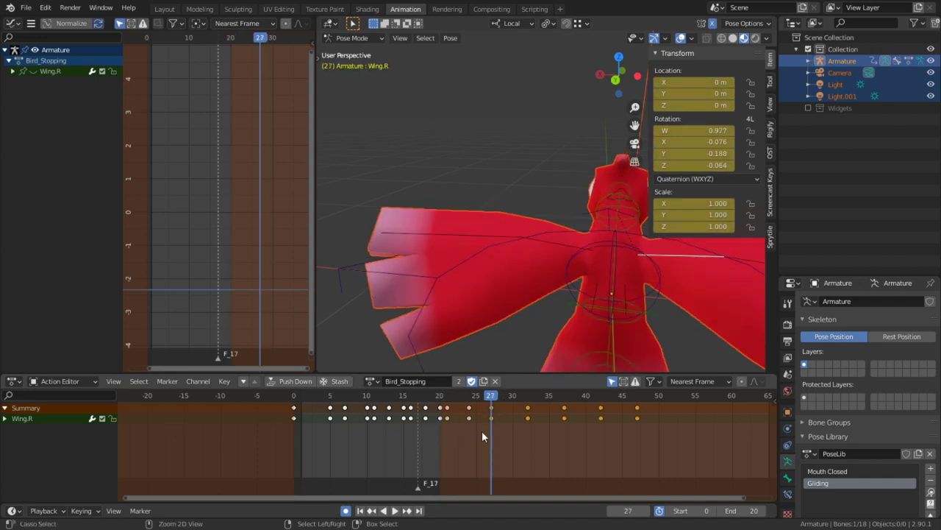
{"action": "key", "text": "ctrl+z"}
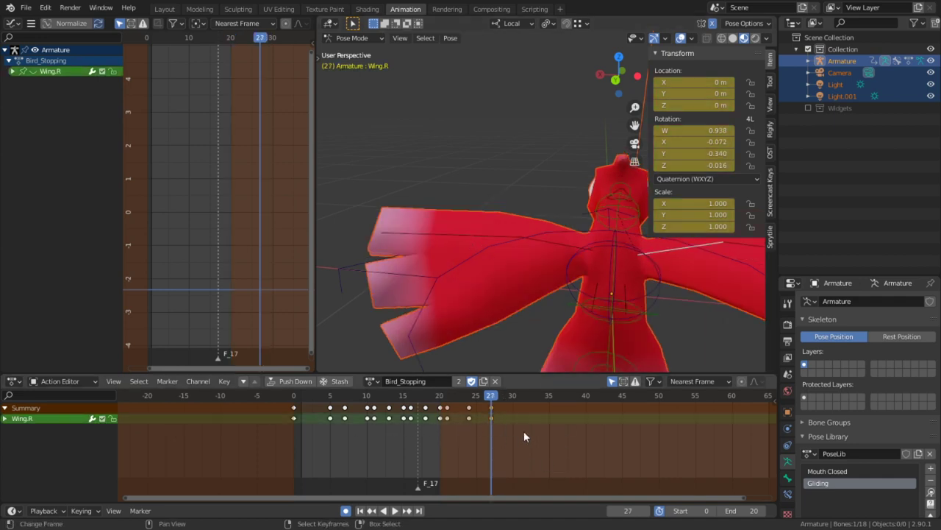
{"action": "key", "text": "ctrl+v"}
Delete the surplus pasted Wing.R keyframes after frame 27 and switch back to the Bird_Hovering action
{"action": "right_click", "coordinate": [562, 431]}
{"action": "key", "text": "c"}
{"action": "left_click_drag", "start_coordinate": [542, 422], "coordinate": [492, 448]}
{"action": "right_click", "coordinate": [655, 418]}
{"action": "key", "text": "x"}
{"action": "left_click", "coordinate": [667, 416]}
{"action": "left_click", "coordinate": [372, 381]}
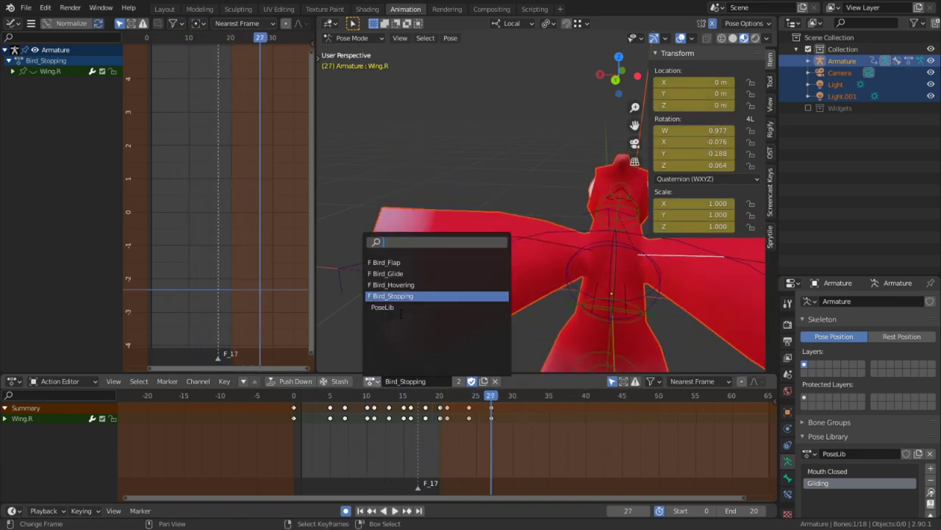
{"action": "left_click", "coordinate": [392, 284]}
Duplicate the Wing.R keyframe from frame 0 to frame 20 and play the hovering loop from several angles
{"action": "key", "text": "space"}
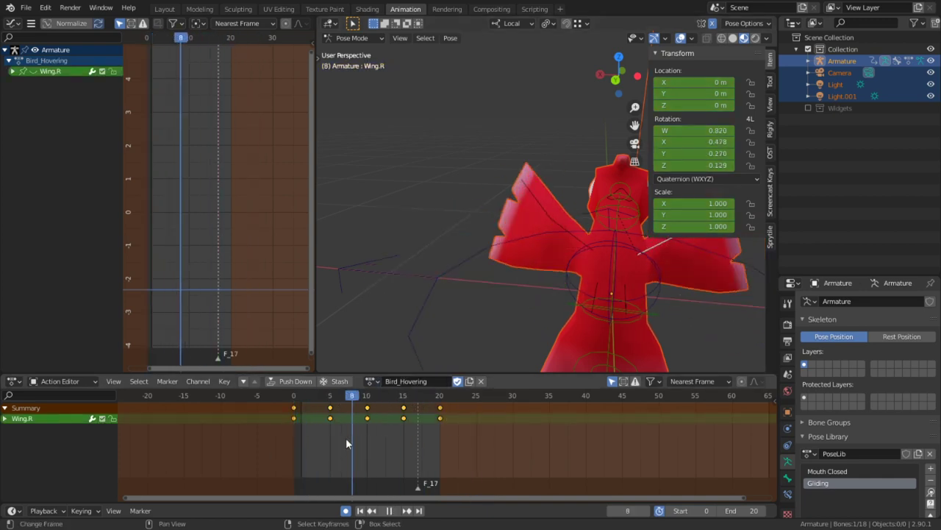
{"action": "key", "text": "space"}
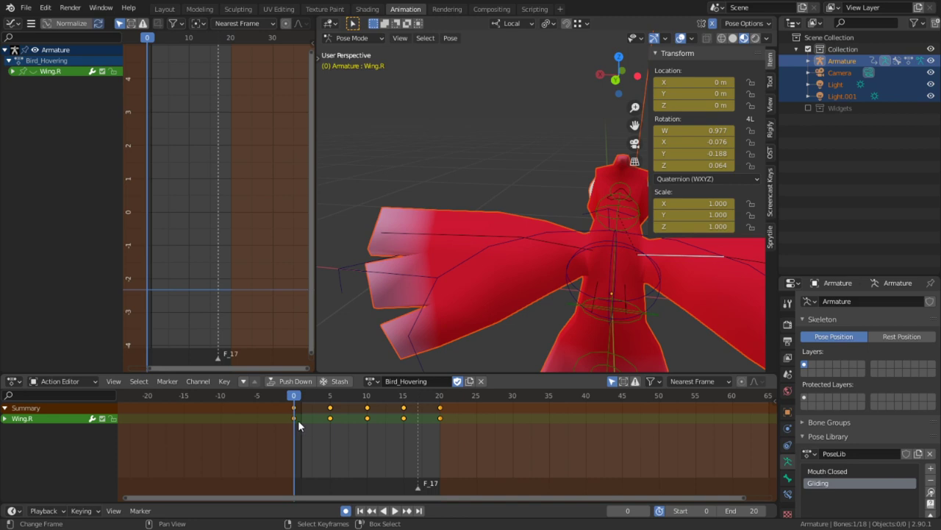
{"action": "left_click_drag", "start_coordinate": [295, 420], "coordinate": [435, 427], "text": "ctrl"}
{"action": "key", "text": "space"}
{"action": "middle_click_drag", "start_coordinate": [492, 250], "coordinate": [575, 277]}
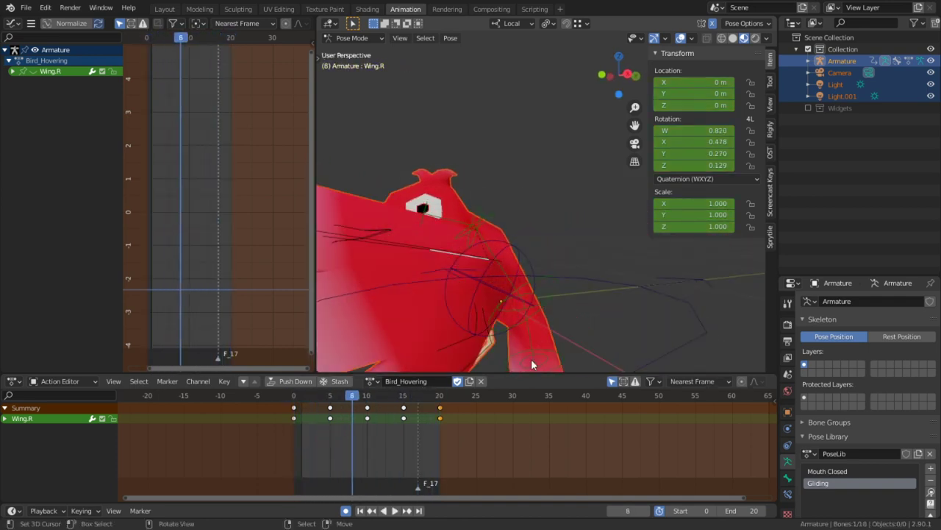
{"action": "left_click_drag", "start_coordinate": [367, 429], "coordinate": [286, 424]}
{"action": "key", "text": "space"}
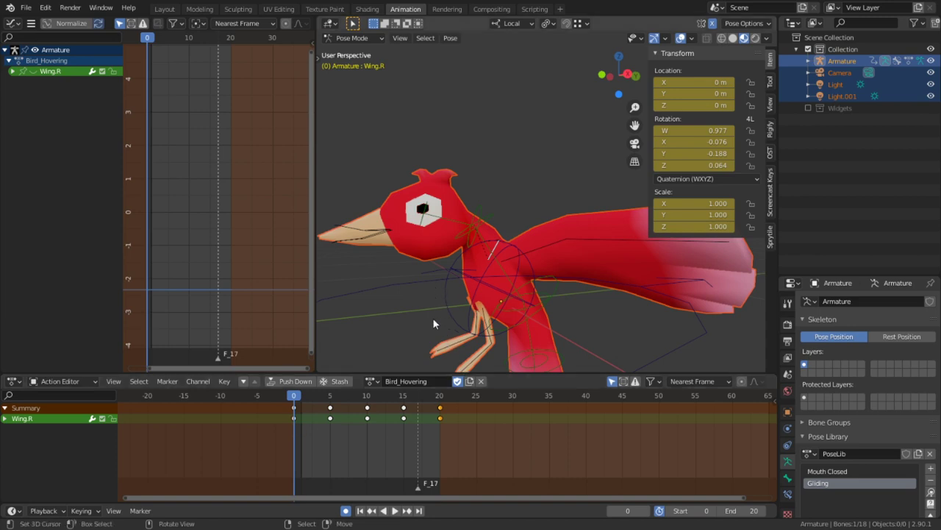
In the right orthographic view, raise the RotatorControl bone about 0.028 m along global Z at frame 5
{"action": "key", "text": "KP_3"}
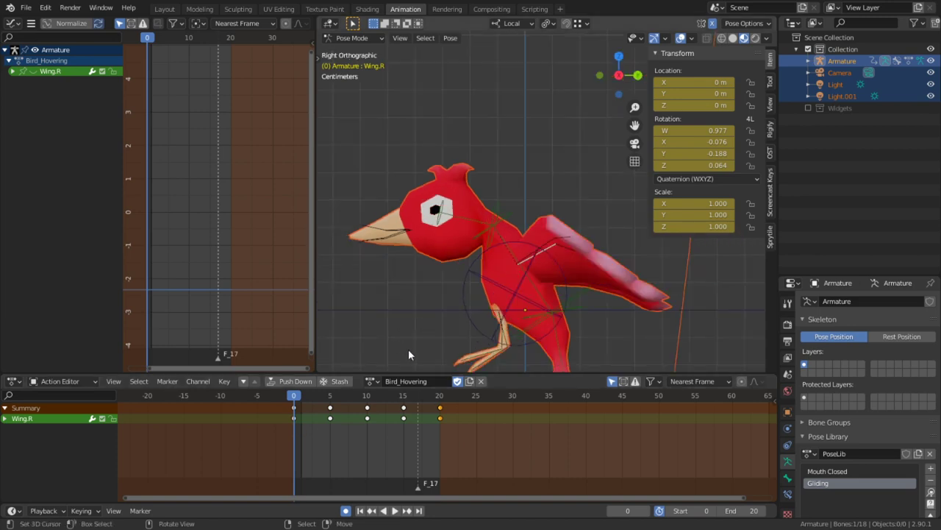
{"action": "left_click", "coordinate": [464, 293]}
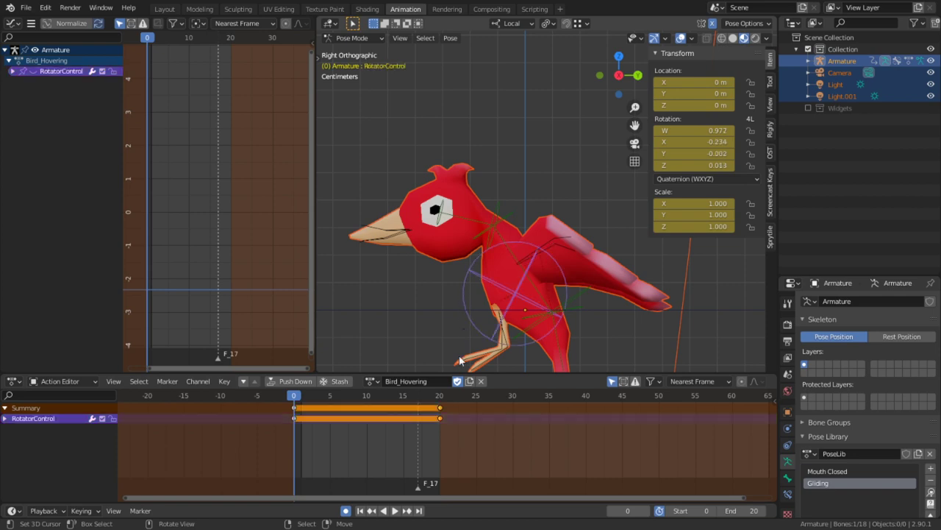
{"action": "key", "text": "space"}
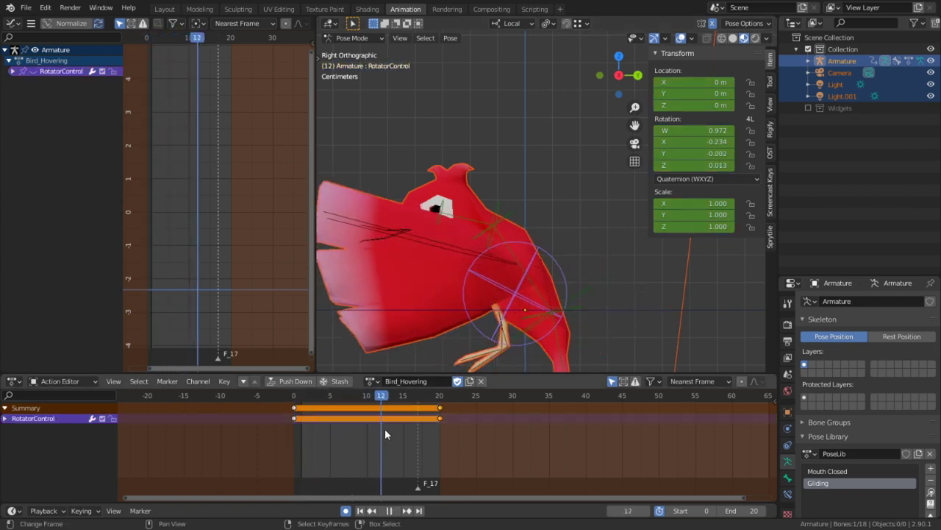
{"action": "key", "text": "space"}
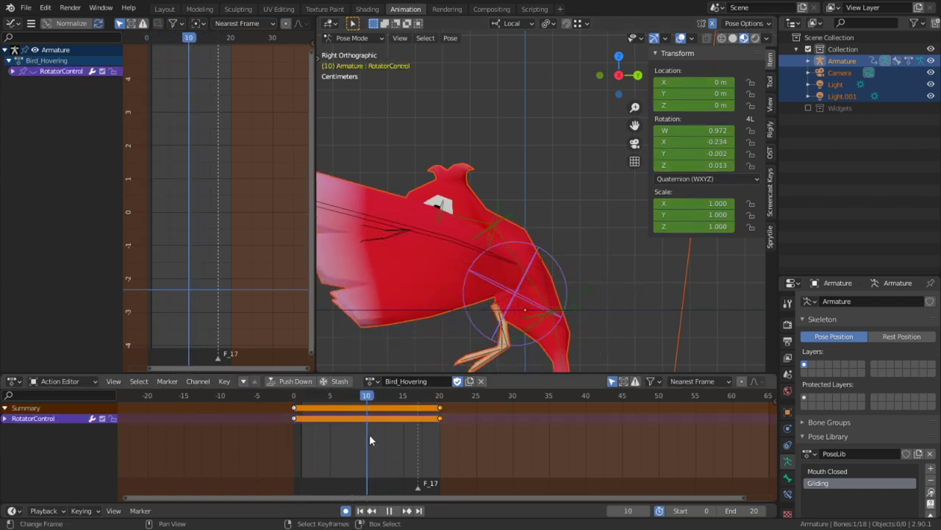
{"action": "key", "text": "g"}
{"action": "right_click", "coordinate": [500, 342]}
{"action": "left_click", "coordinate": [329, 431]}
{"action": "key", "text": "g"}
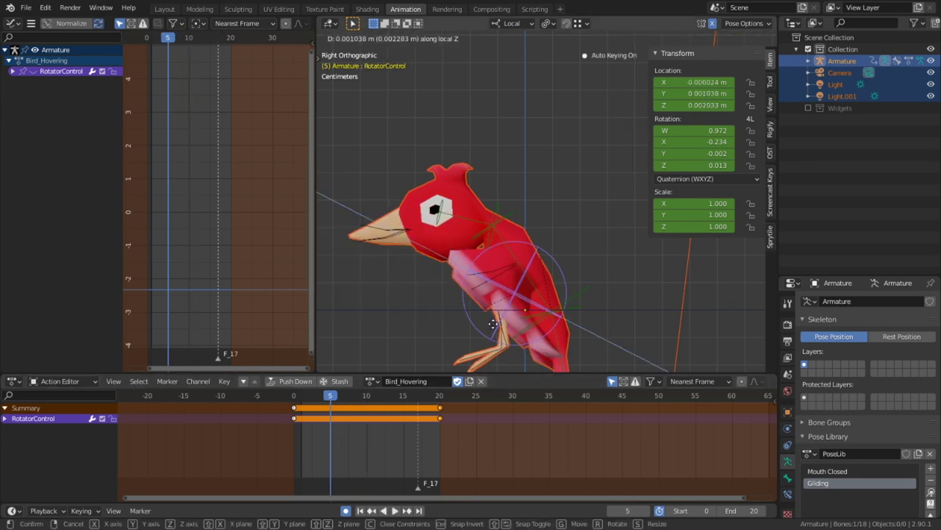
{"action": "key", "text": "z"}
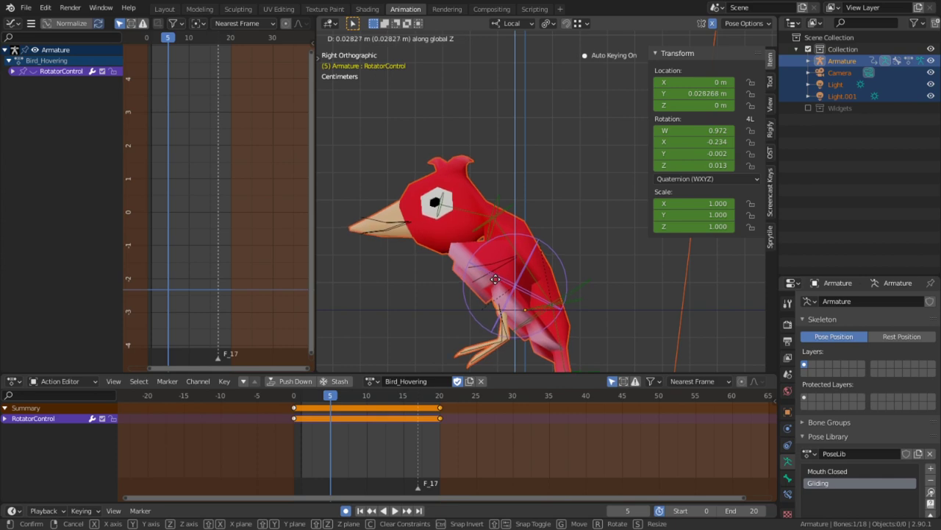
{"action": "left_click", "coordinate": [496, 300]}
Duplicate the RotatorControl keyframes from frame 0 to 10 and from frame 5 to 15, and play back the body bob
{"action": "left_click", "coordinate": [296, 412]}
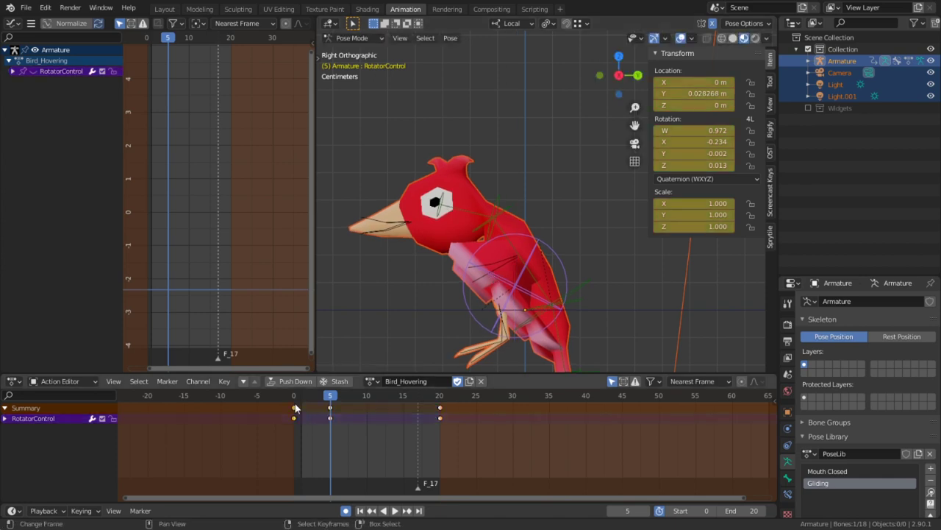
{"action": "key", "text": "shift+d"}
{"action": "left_click", "coordinate": [369, 430]}
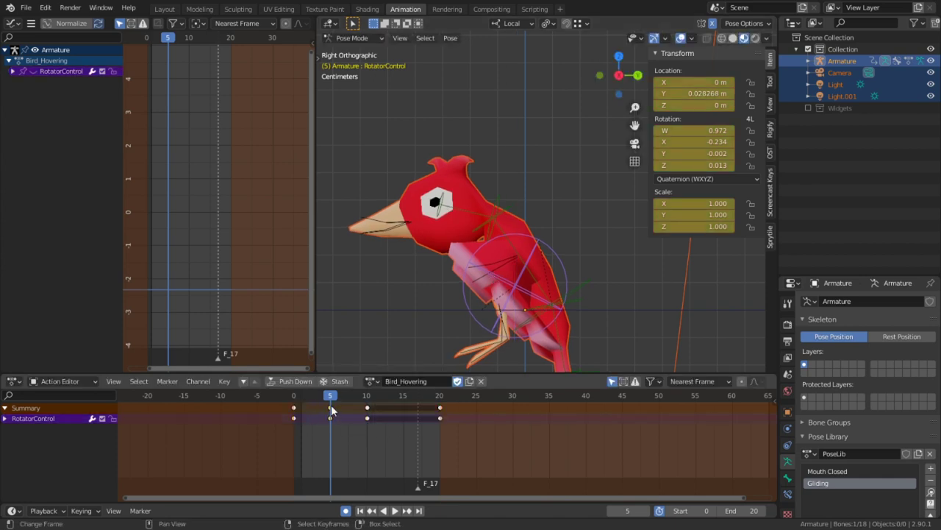
{"action": "key", "text": "shift+d"}
{"action": "left_click", "coordinate": [405, 418]}
{"action": "left_click_drag", "start_coordinate": [393, 424], "coordinate": [269, 435]}
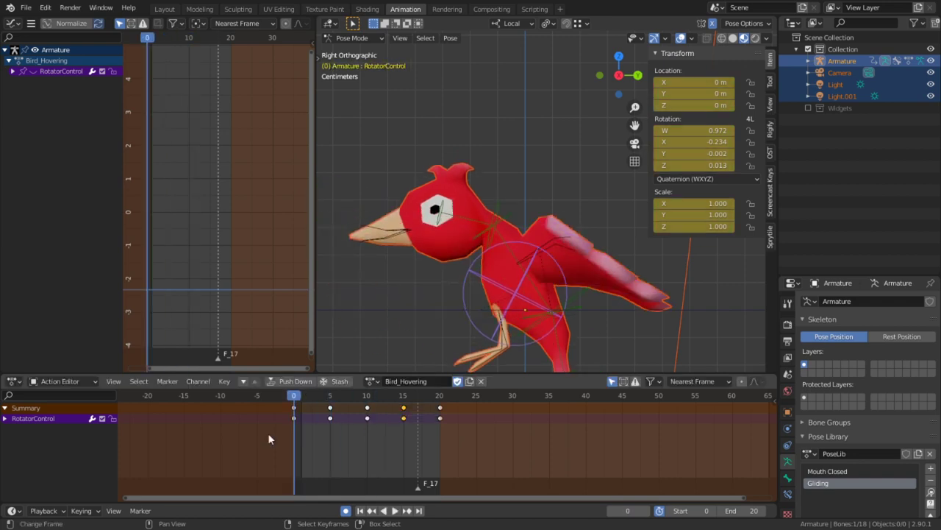
{"action": "key", "text": "space"}
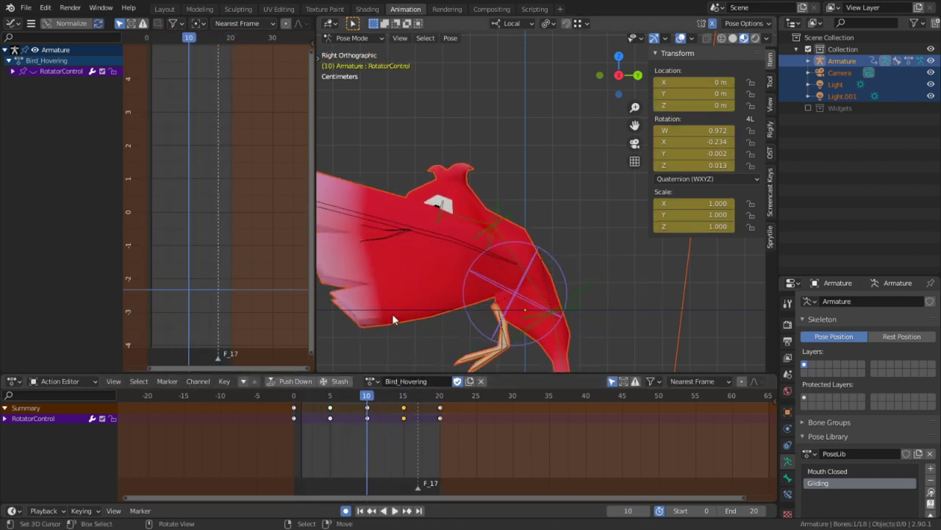
{"action": "key", "text": "space"}
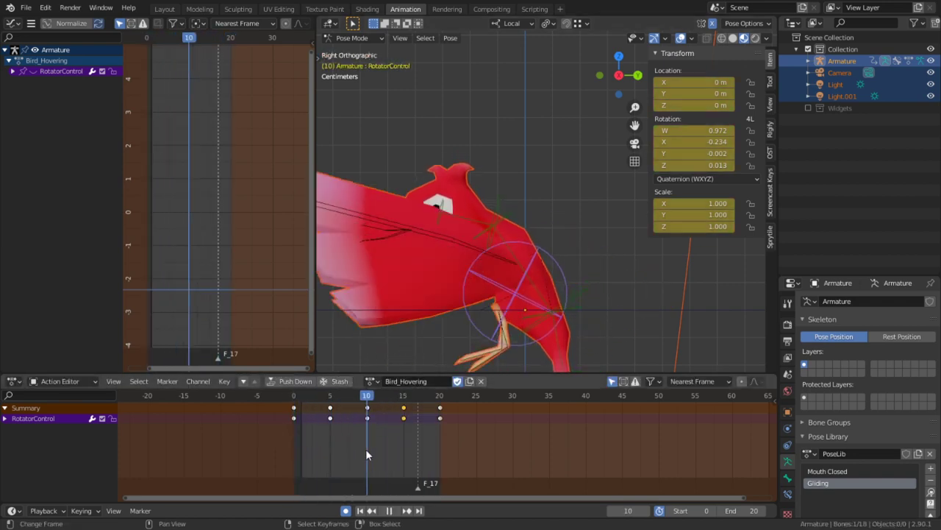
{"action": "key", "text": "space"}
Rotate the RotatorControl bone about 3.5° at frame 5 and duplicate that keyframe to frame 15
{"action": "left_click_drag", "start_coordinate": [373, 406], "coordinate": [332, 415]}
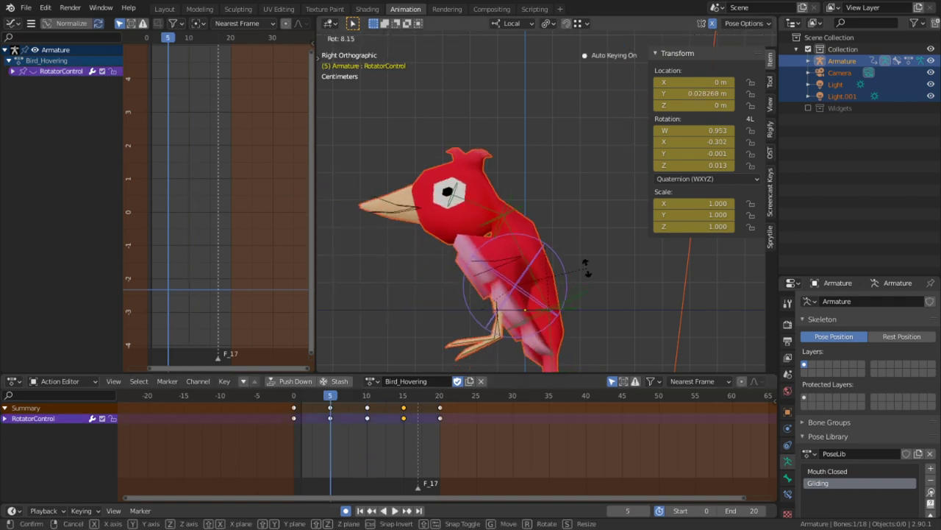
{"action": "key", "text": "r"}
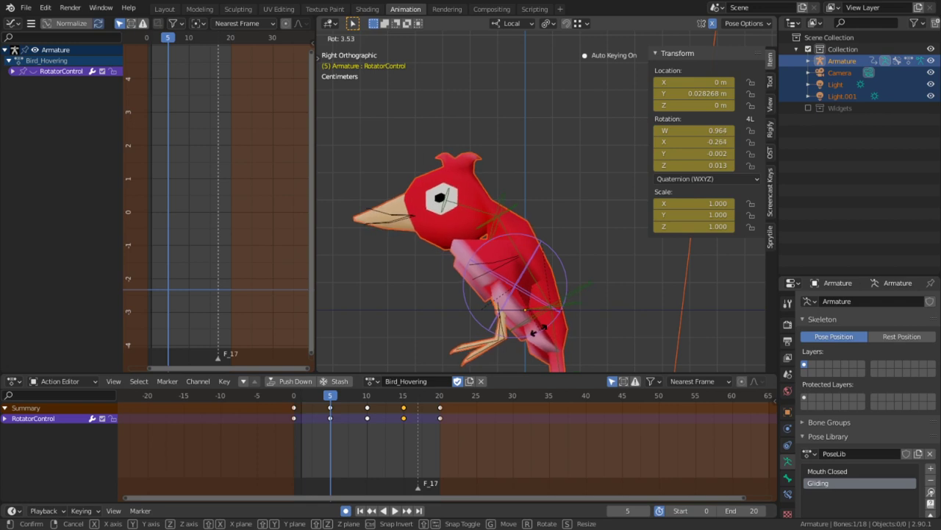
{"action": "left_click", "coordinate": [590, 289]}
{"action": "left_click", "coordinate": [404, 425]}
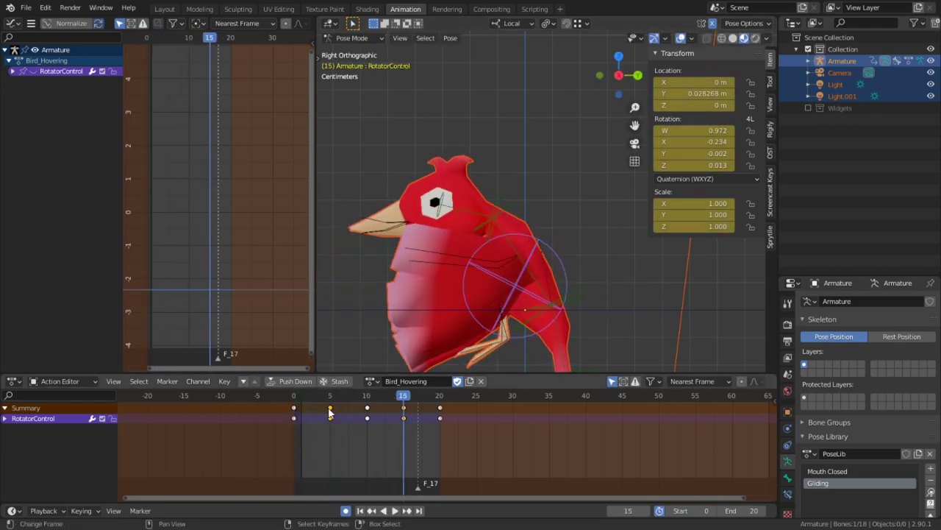
{"action": "key", "text": "shift+d"}
{"action": "left_click", "coordinate": [401, 422]}
Scrub and play back the hovering loop with the tilting body, and return to frame 5
{"action": "left_click_drag", "start_coordinate": [400, 422], "coordinate": [254, 421]}
{"action": "key", "text": "space"}
{"action": "key", "text": "space"}
{"action": "left_click", "coordinate": [328, 424]}
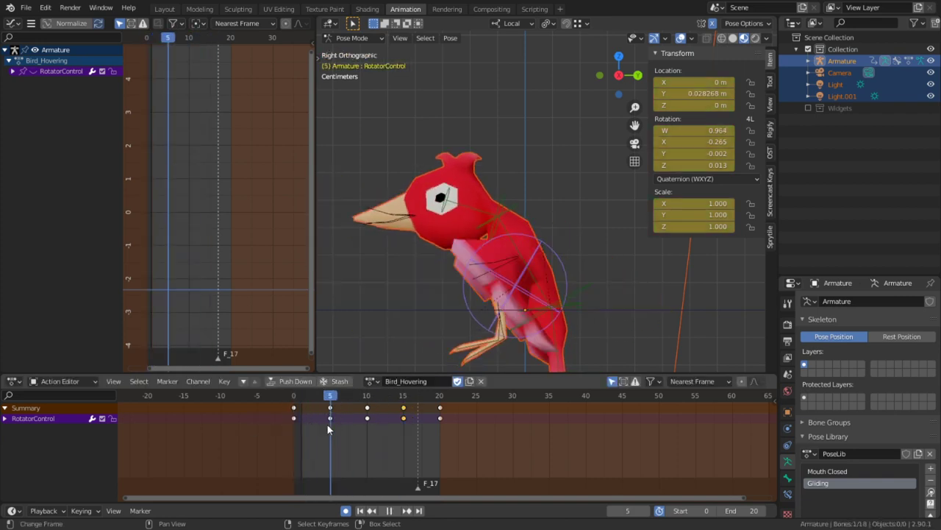
Duplicate the Head bone's frame 0 keyframe to frame 10 and tilt the head slightly downward at frame 5 (quaternion W about 0.865, X 0.501)
{"action": "left_click", "coordinate": [503, 181]}
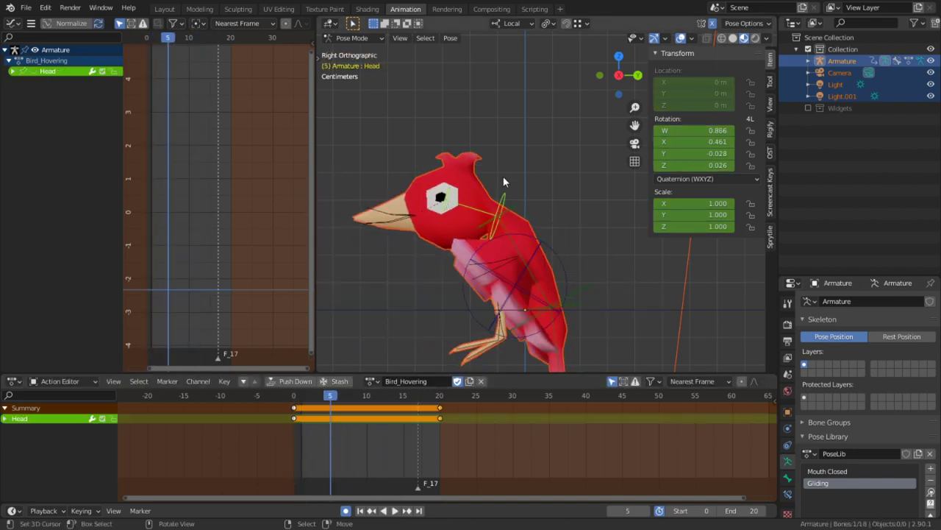
{"action": "right_click", "coordinate": [295, 409]}
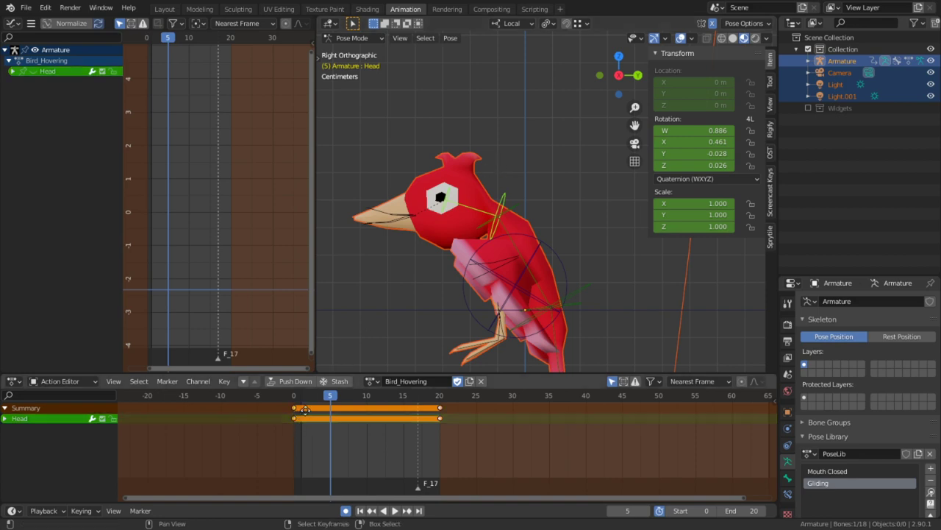
{"action": "key", "text": "shift+d"}
{"action": "left_click", "coordinate": [372, 441]}
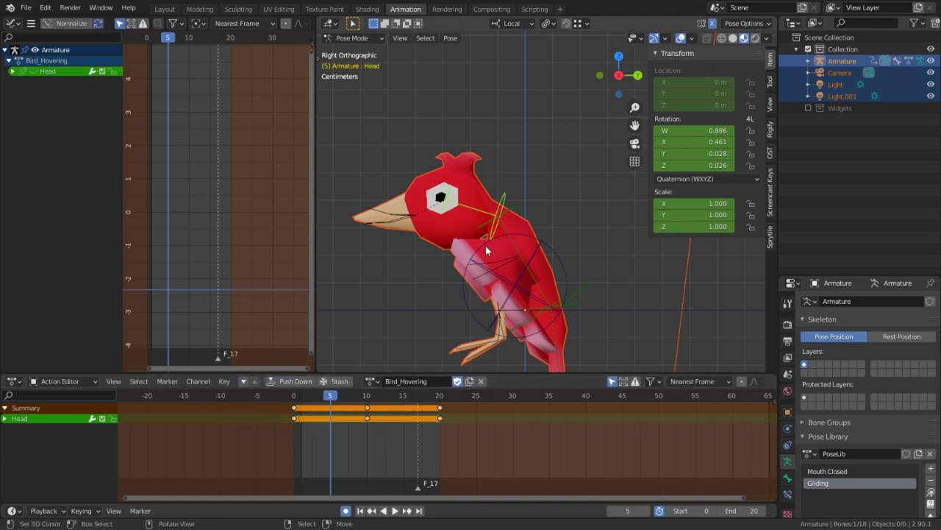
{"action": "key", "text": "r"}
{"action": "left_click", "coordinate": [497, 162]}
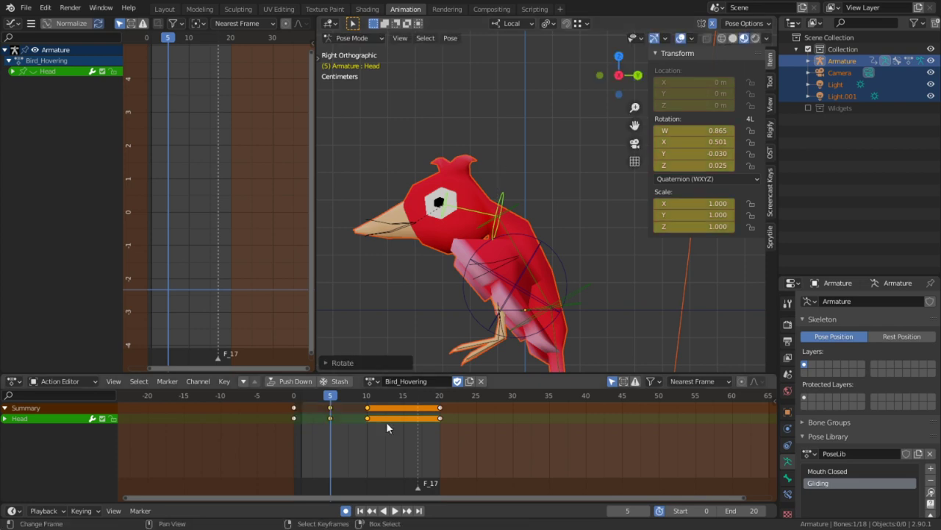
Duplicate the Head bone's frame 5 keyframe to frame 15 and play back the head bob
{"action": "key", "text": "shift+d"}
{"action": "right_click", "coordinate": [392, 412]}
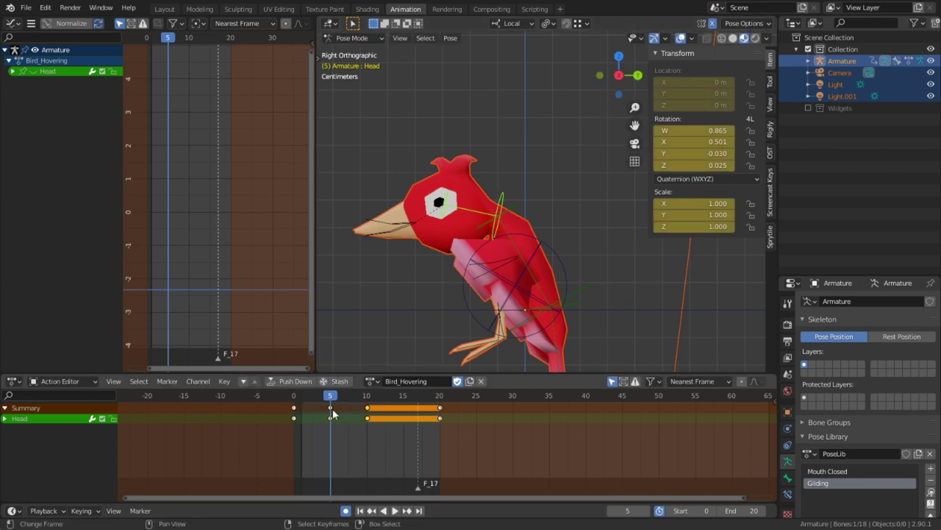
{"action": "key", "text": "shift+d"}
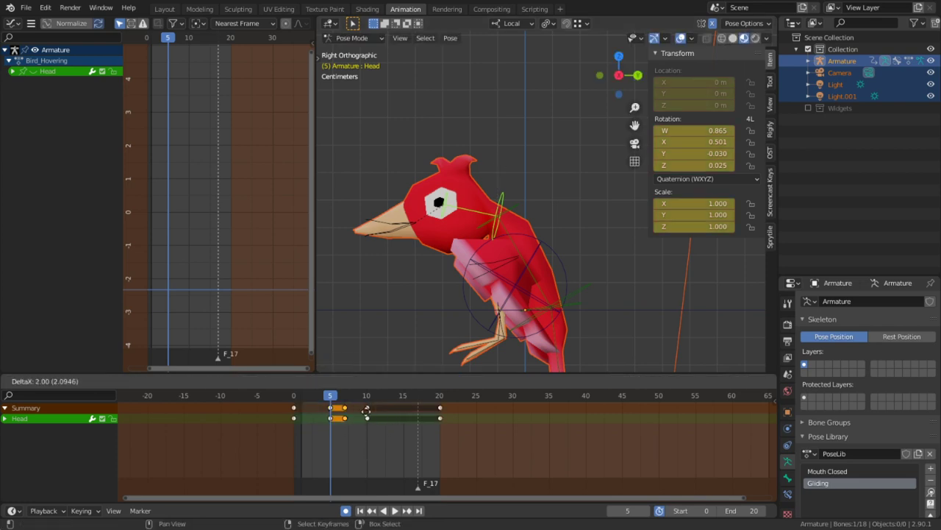
{"action": "left_click", "coordinate": [400, 417]}
{"action": "key", "text": "space"}
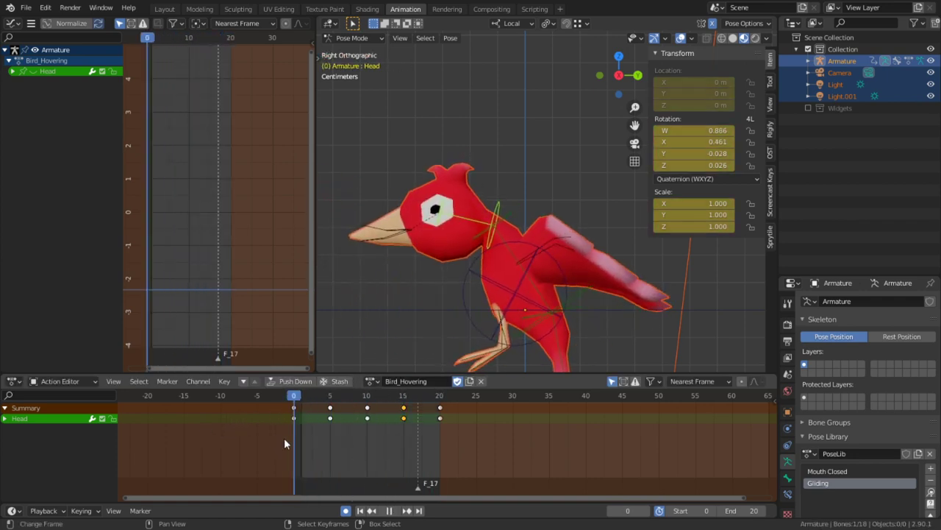
{"action": "left_click", "coordinate": [323, 439]}
{"action": "key", "text": "space"}
At frame 5 in the right orthographic view, rotate the Foot.L and Foot.R bones together so the toes point slightly further down
{"action": "left_click_drag", "start_coordinate": [324, 439], "coordinate": [331, 438]}
{"action": "middle_click_drag", "start_coordinate": [462, 248], "coordinate": [456, 203], "text": "shift"}
{"action": "scroll", "coordinate": [469, 261], "scroll_direction": "up", "scroll_amount": 2}
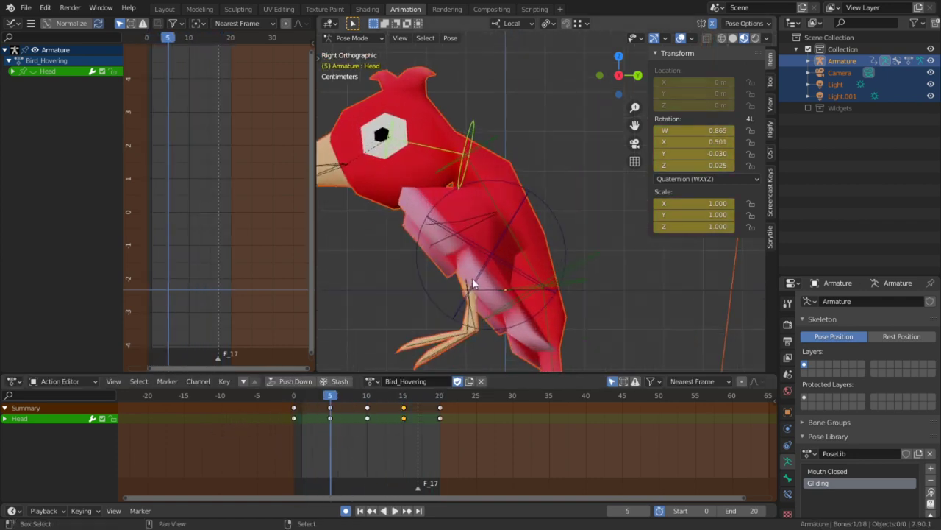
{"action": "middle_click_drag", "start_coordinate": [472, 277], "coordinate": [496, 254], "text": "shift"}
{"action": "key", "text": "KP_3"}
{"action": "scroll", "coordinate": [495, 257], "scroll_direction": "up", "scroll_amount": 3}
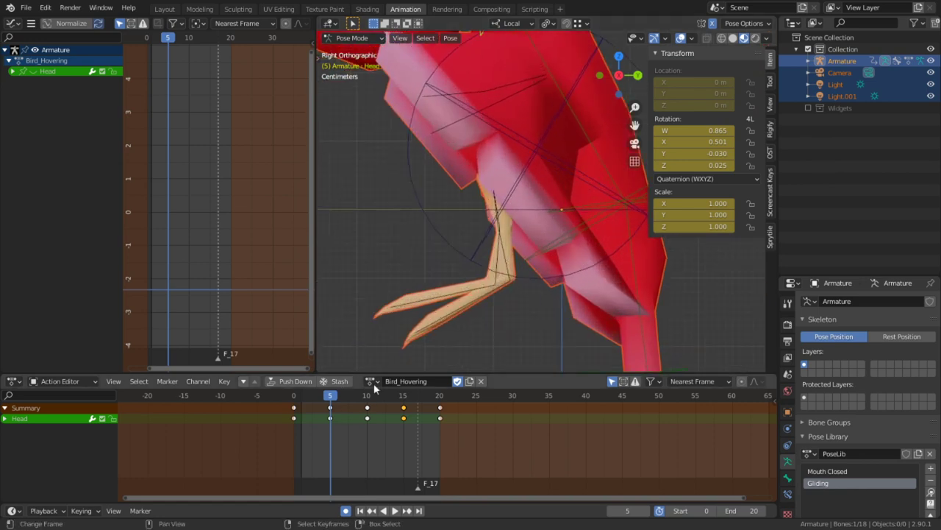
{"action": "left_click", "coordinate": [442, 296]}
{"action": "left_click", "coordinate": [451, 307], "text": "shift"}
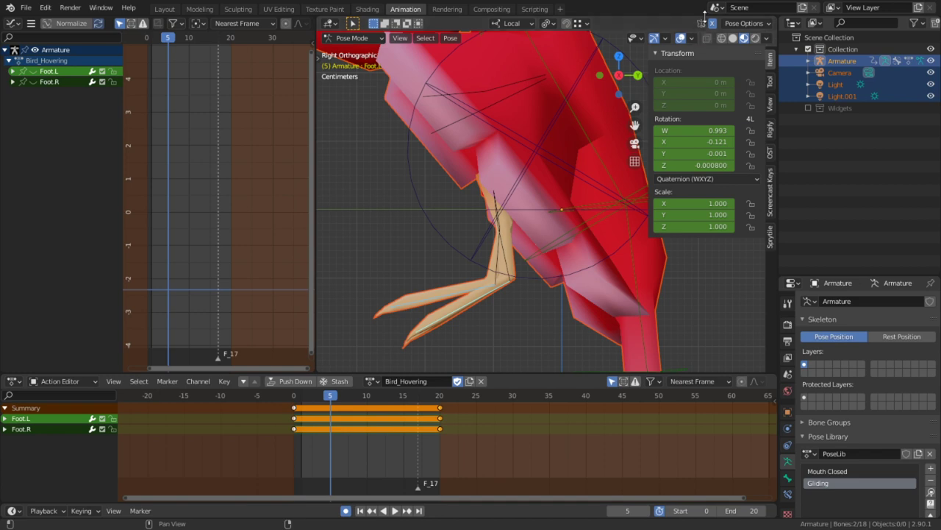
{"action": "key", "text": "r"}
{"action": "left_click", "coordinate": [485, 232]}
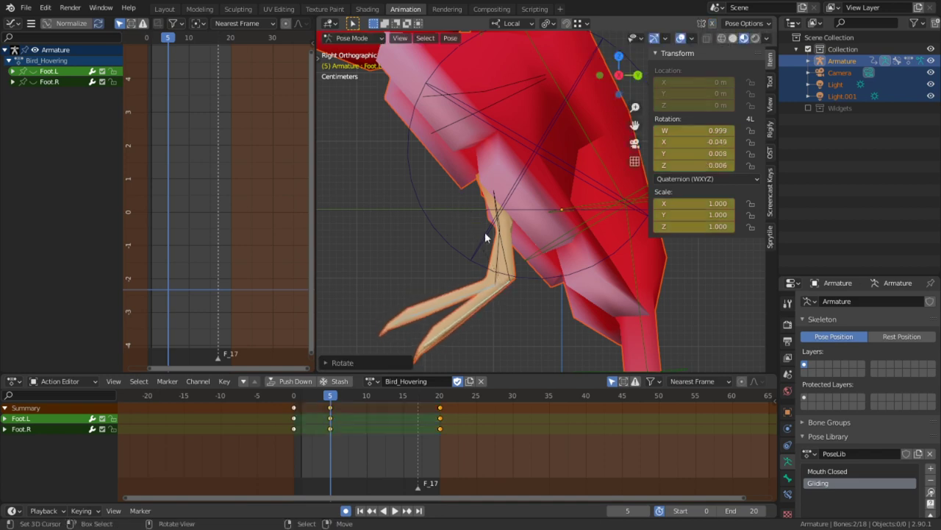
Rotate the Shin.L and Shin.R bones together slightly backward at frame 5 and briefly play back the leg motion
{"action": "left_click", "coordinate": [497, 265]}
{"action": "left_click", "coordinate": [509, 267]}
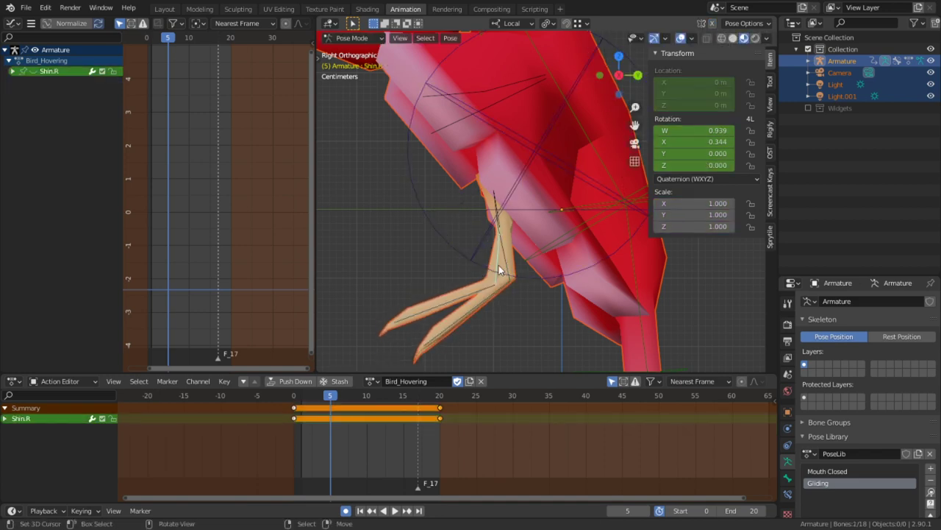
{"action": "left_click", "coordinate": [509, 262], "text": "shift"}
{"action": "key", "text": "r"}
{"action": "left_click", "coordinate": [493, 270]}
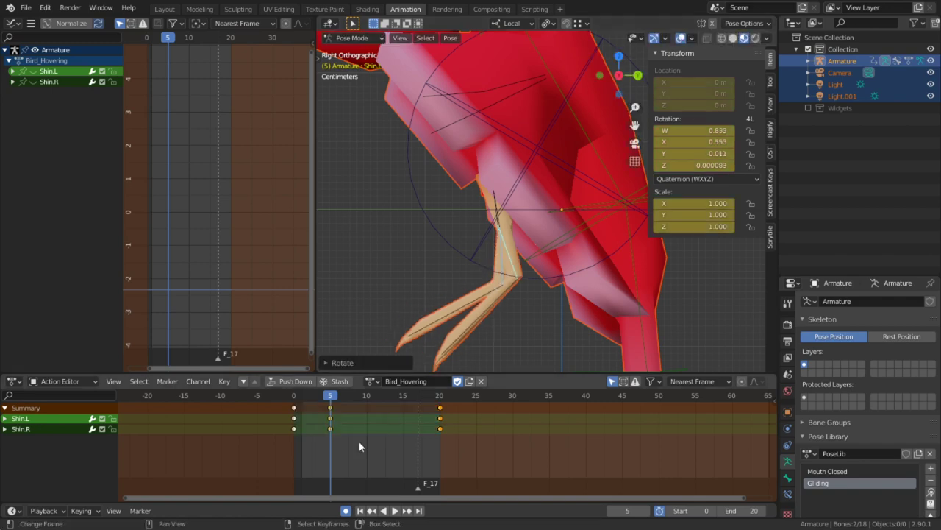
{"action": "key", "text": "space"}
{"action": "key", "text": "space"}
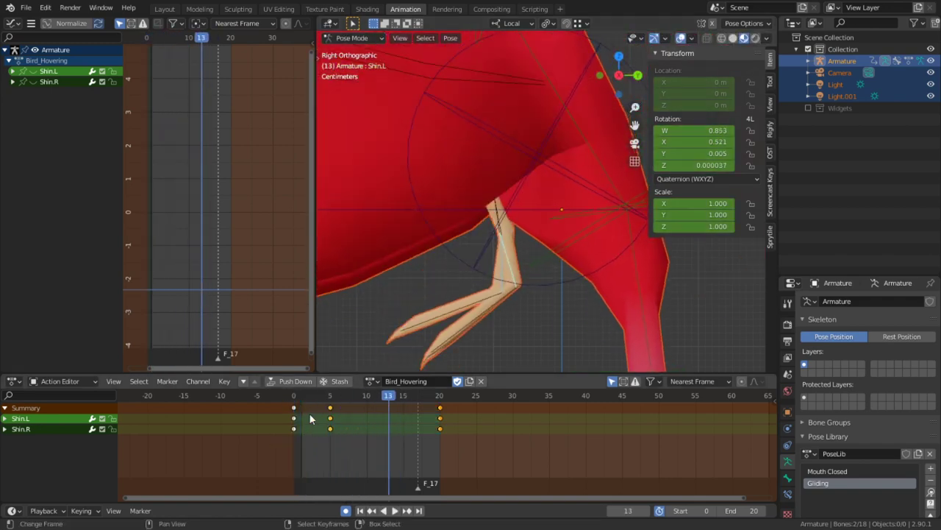
Duplicate the Shin.L and Shin.R keyframes from frame 0 to 10 and from frame 5 to 15, and play back the loop
{"action": "left_click", "coordinate": [292, 411]}
{"action": "key", "text": "shift+d"}
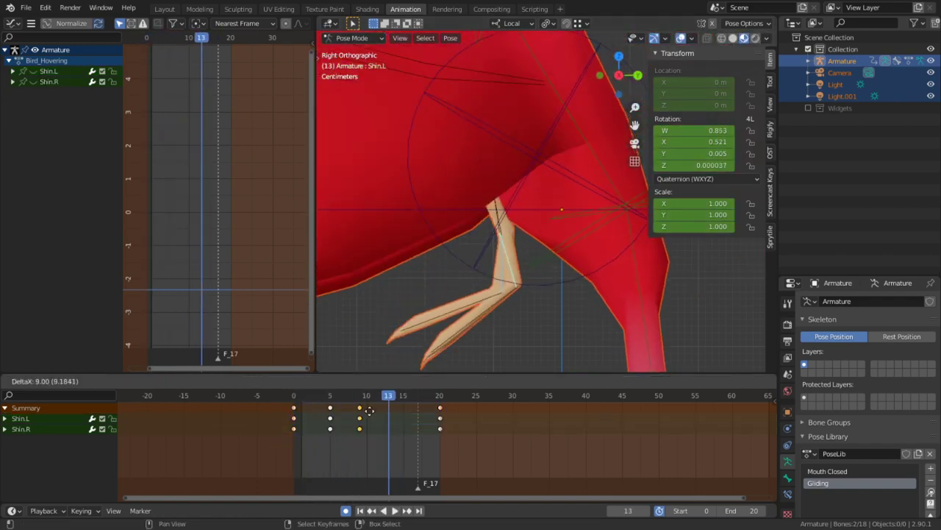
{"action": "left_click", "coordinate": [377, 416]}
{"action": "key", "text": "shift+d"}
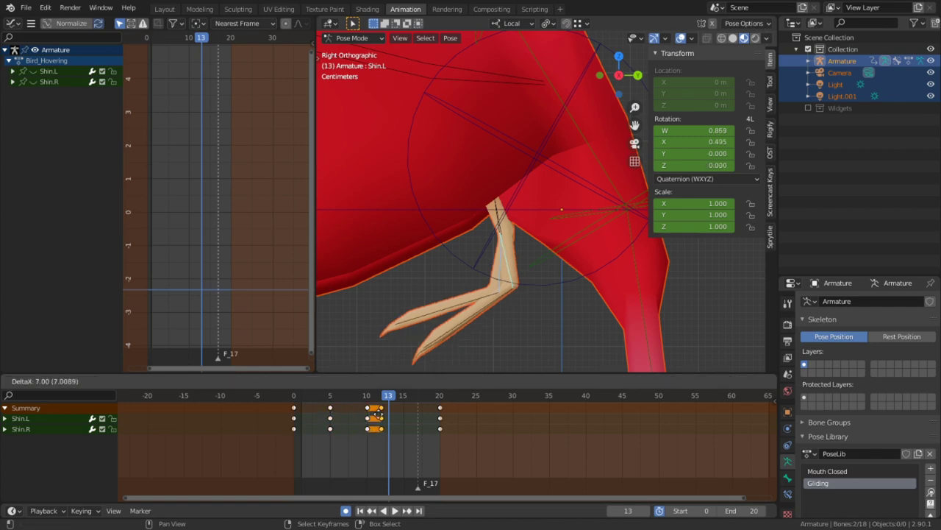
{"action": "left_click", "coordinate": [398, 416]}
{"action": "key", "text": "space"}
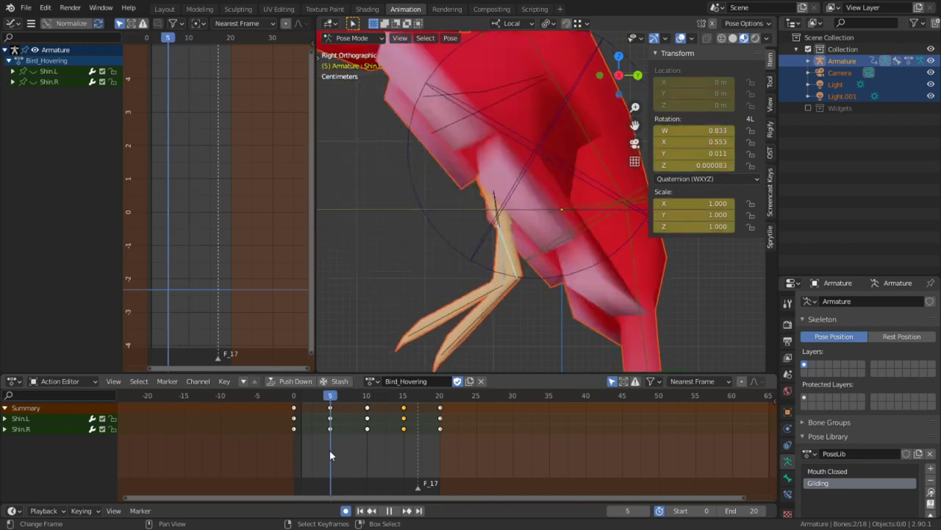
{"action": "key", "text": "Escape"}
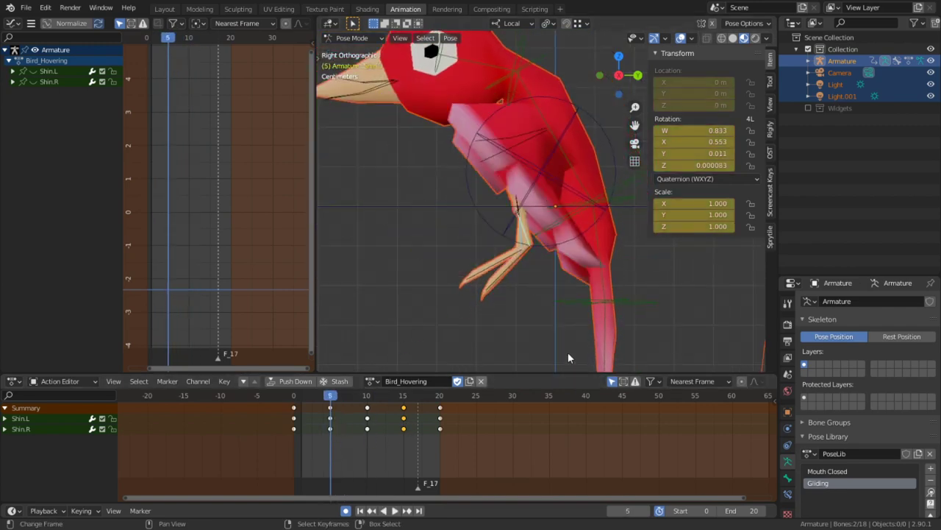
At frame 5, rotate the Tail bone and the Tail.001 bone so the tail curls forward under the body
{"action": "left_click", "coordinate": [598, 278]}
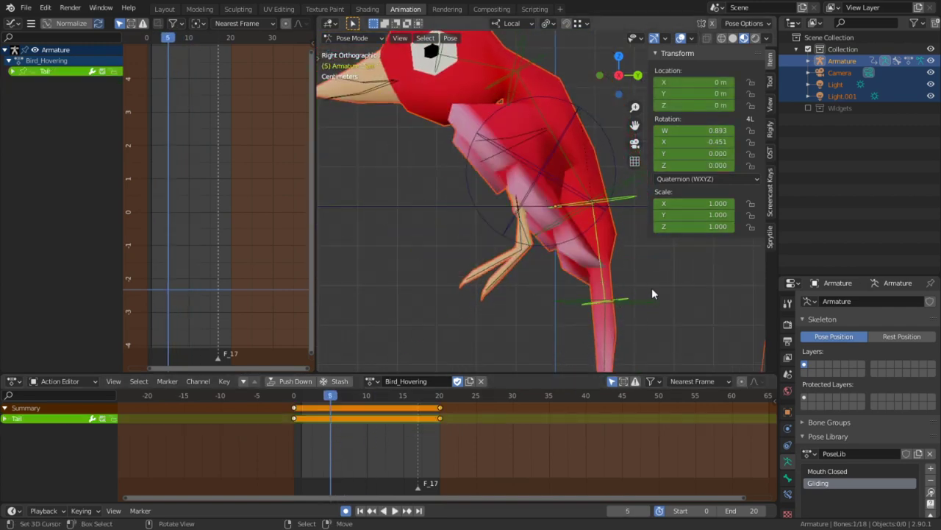
{"action": "key", "text": "r"}
{"action": "left_click", "coordinate": [630, 320]}
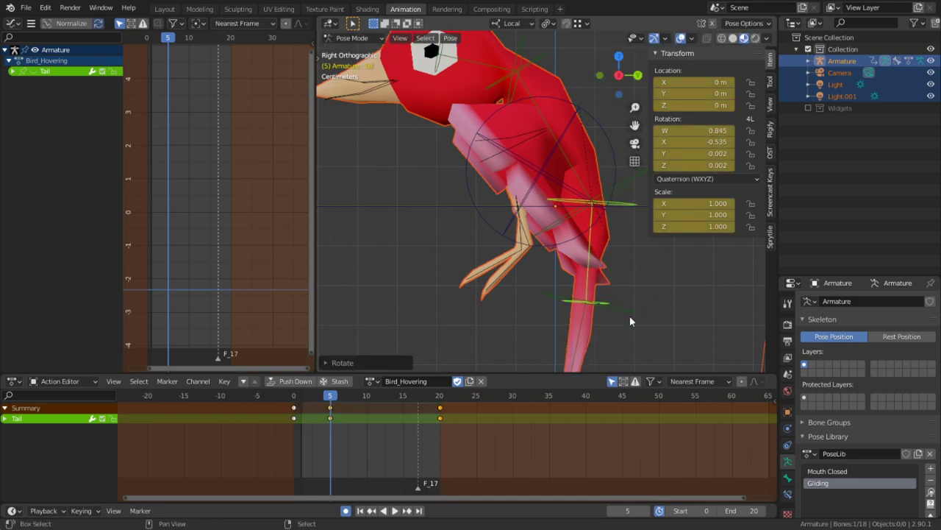
{"action": "left_click", "coordinate": [630, 318]}
{"action": "key", "text": "r"}
{"action": "left_click", "coordinate": [604, 320]}
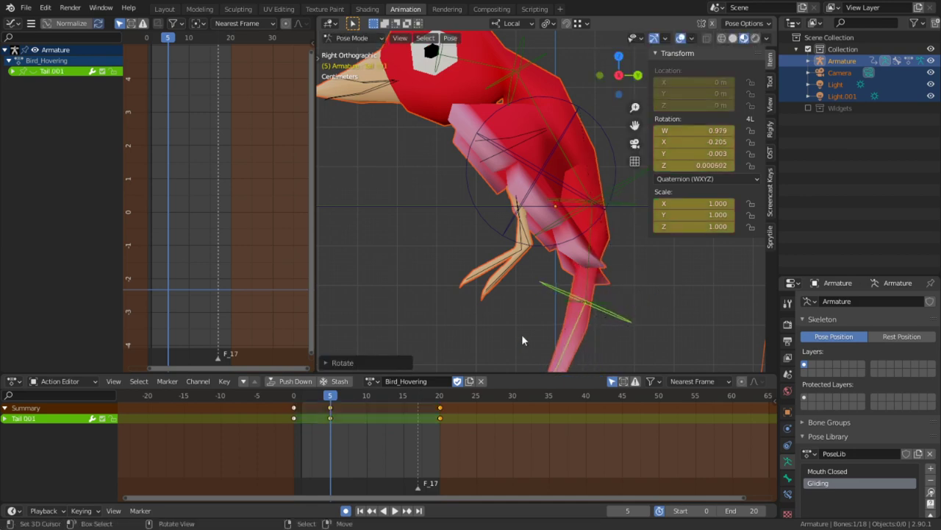
Duplicate the Tail and Tail.001 keyframes from frame 0 to 10 and from frame 5 to 15, and play back the tail swing
{"action": "left_click", "coordinate": [295, 408]}
{"action": "left_click", "coordinate": [594, 279], "text": "shift"}
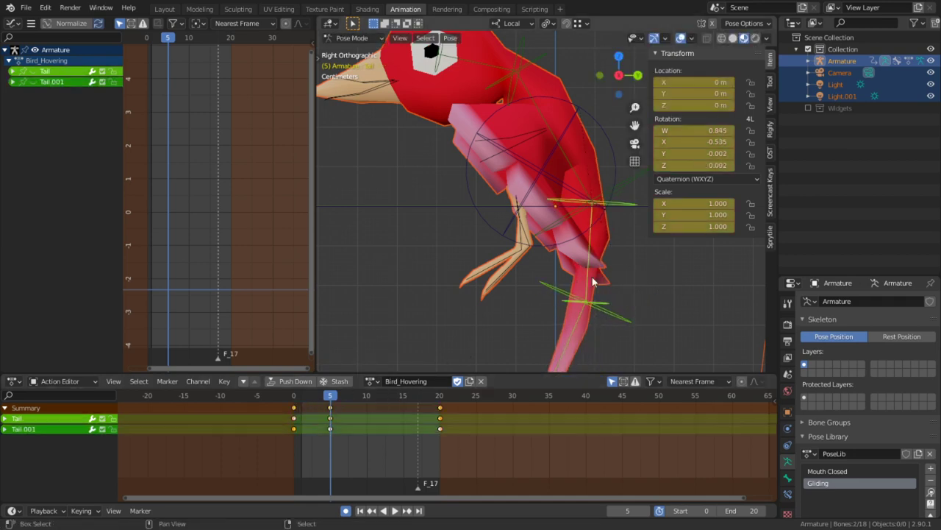
{"action": "left_click", "coordinate": [294, 409]}
{"action": "key", "text": "shift+d"}
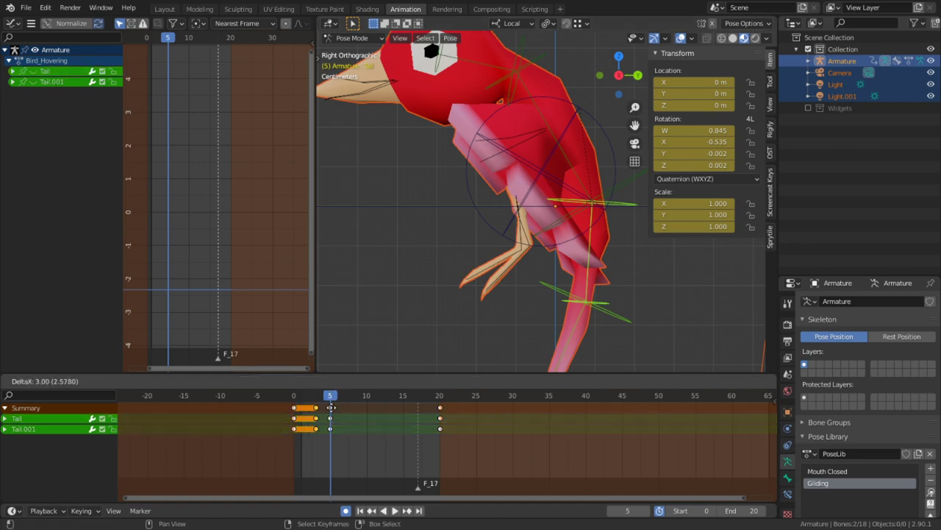
{"action": "left_click", "coordinate": [366, 409]}
{"action": "key", "text": "alt+a"}
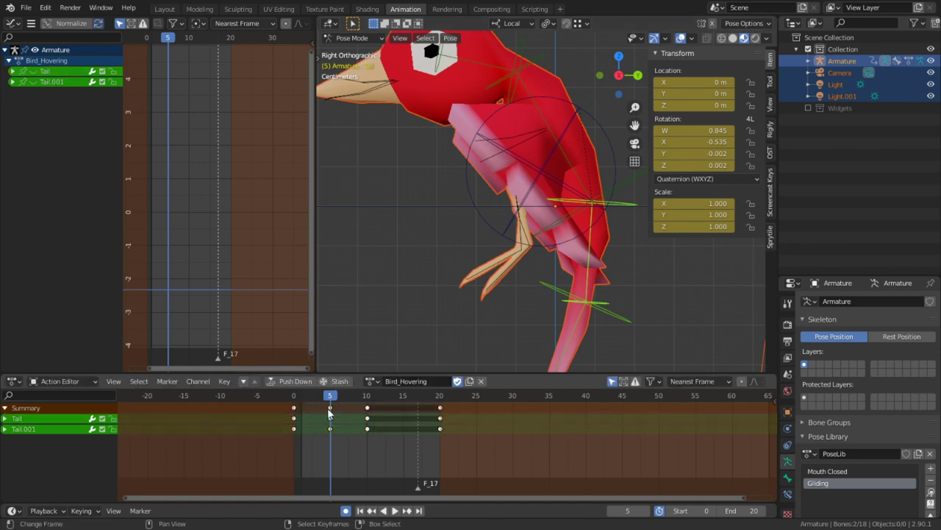
{"action": "left_click", "coordinate": [330, 408]}
{"action": "key", "text": "shift+d"}
{"action": "left_click", "coordinate": [412, 408]}
{"action": "key", "text": "space"}
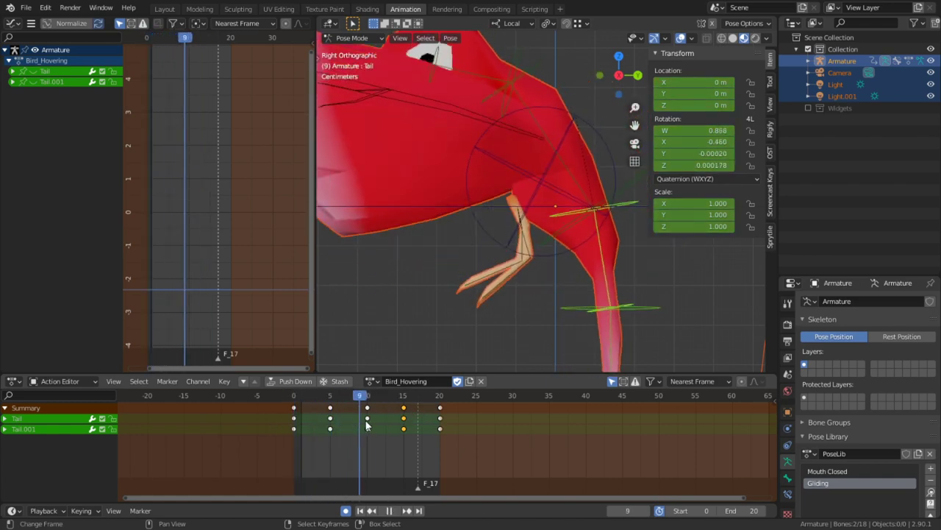
{"action": "key", "text": "space"}
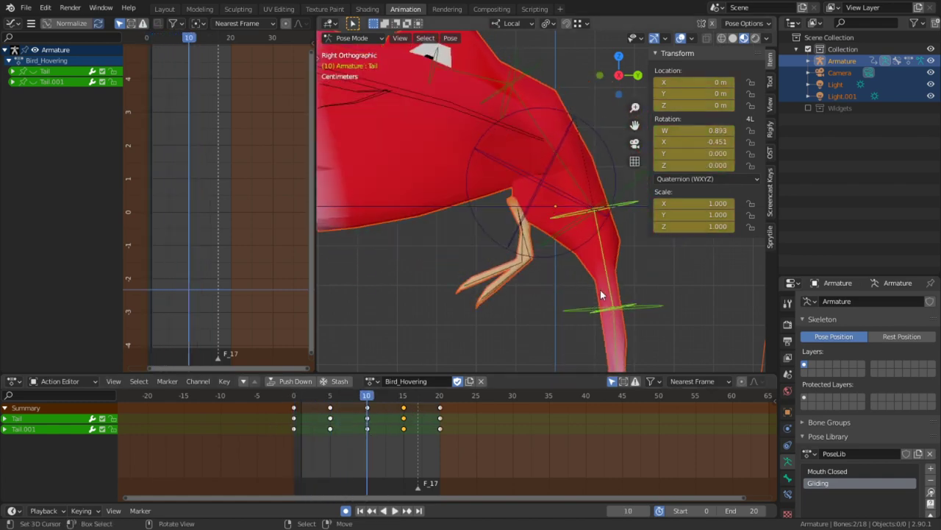
Try swinging the Tail.001 bone backward about 32° at frame 10, then play back and scrub through the result
{"action": "left_click", "coordinate": [634, 316]}
{"action": "key", "text": "r"}
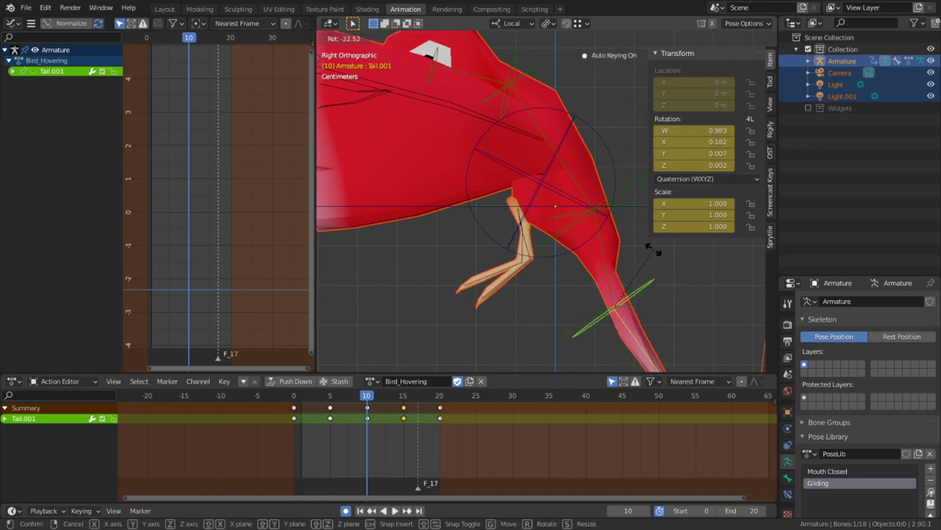
{"action": "left_click", "coordinate": [654, 251]}
{"action": "key", "text": "i"}
{"action": "key", "text": "space"}
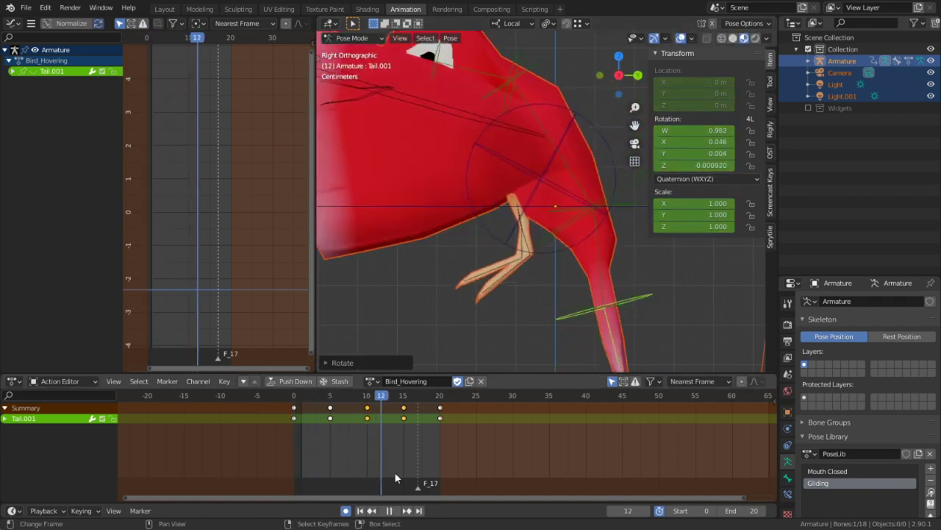
{"action": "key", "text": "space"}
{"action": "left_click", "coordinate": [329, 462]}
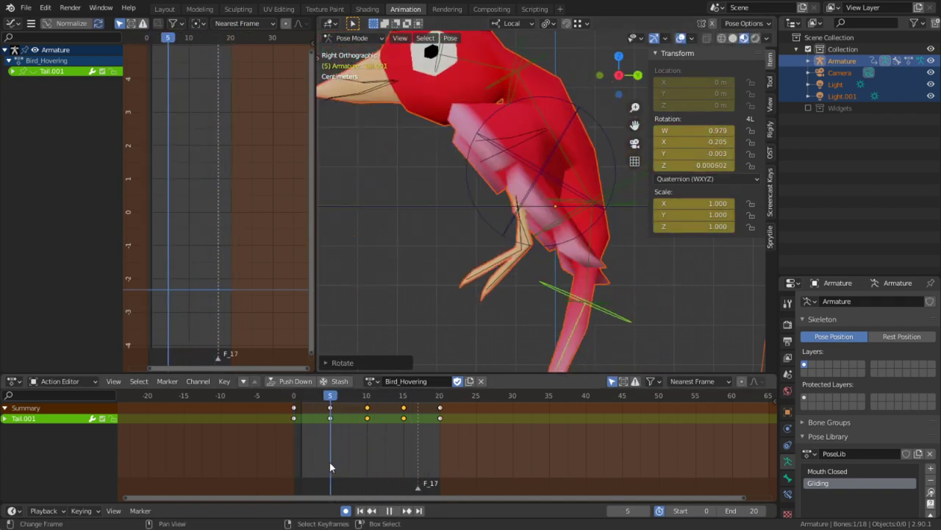
{"action": "key", "text": "shift+Left"}
{"action": "key", "text": "space"}
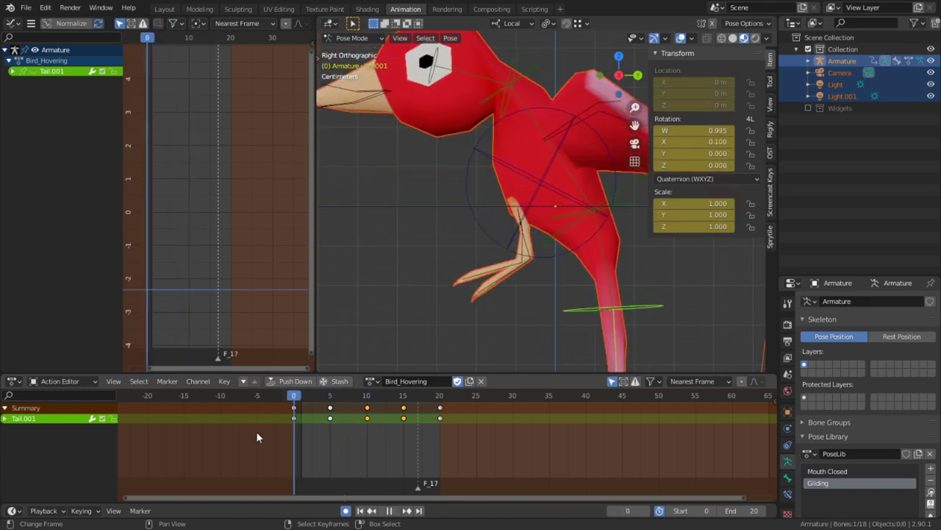
{"action": "left_click_drag", "start_coordinate": [256, 432], "coordinate": [372, 434]}
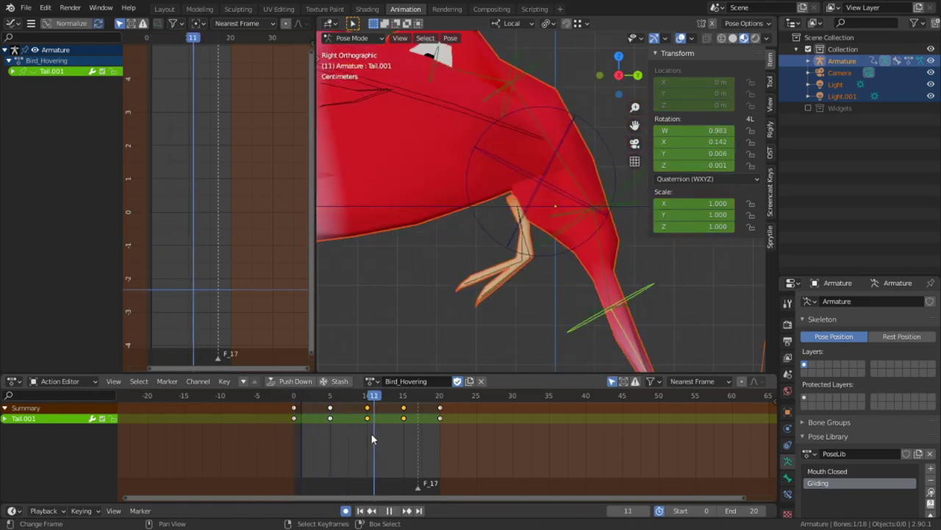
{"action": "key", "text": "space"}
Replace the Tail and Tail.001 keyframes at frame 10 with copies of their frame 0 keyframes, and play back the loop from frame 0
{"action": "left_click", "coordinate": [619, 302], "text": "shift"}
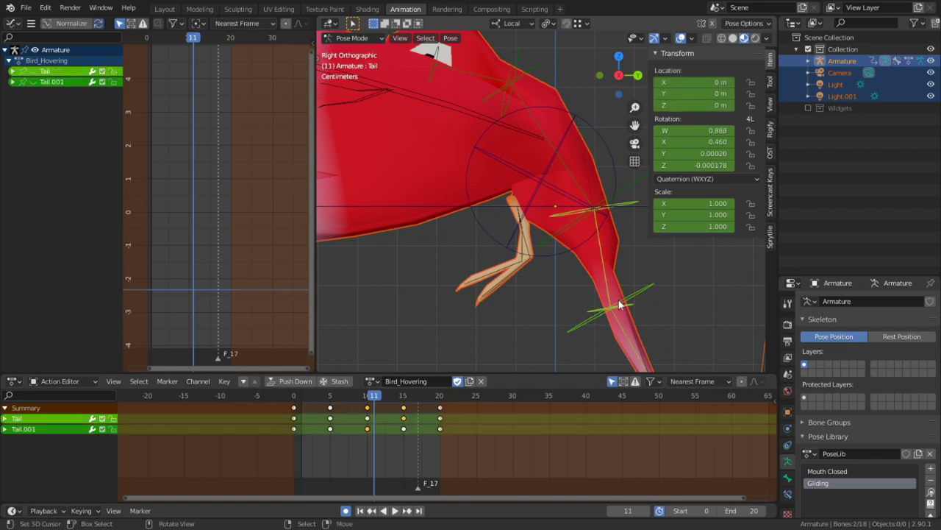
{"action": "left_click", "coordinate": [618, 299]}
{"action": "right_click", "coordinate": [366, 409]}
{"action": "key", "text": "x"}
{"action": "left_click", "coordinate": [364, 411]}
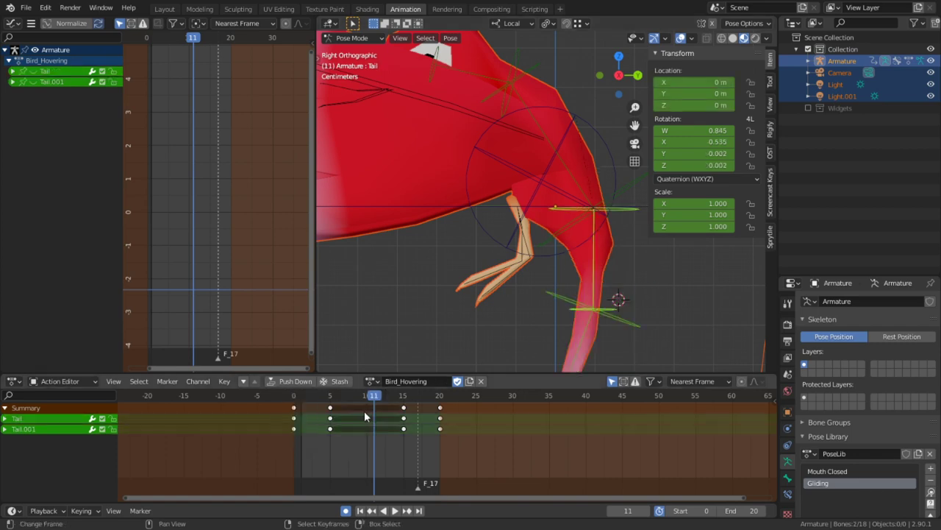
{"action": "left_click", "coordinate": [297, 417], "text": "alt"}
{"action": "key", "text": "shift+d"}
{"action": "left_click", "coordinate": [371, 412]}
{"action": "left_click_drag", "start_coordinate": [365, 414], "coordinate": [268, 418]}
{"action": "scroll", "coordinate": [425, 266], "scroll_direction": "down", "scroll_amount": 4}
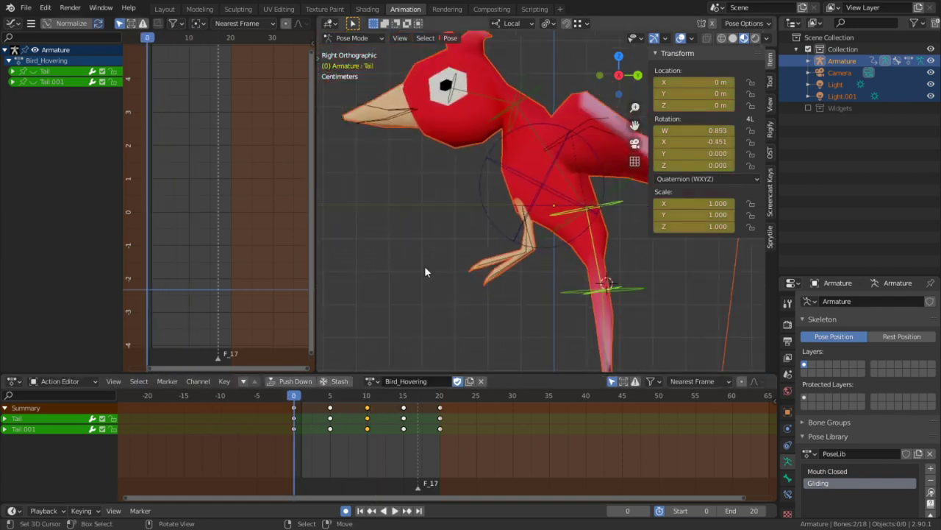
{"action": "key", "text": "space"}
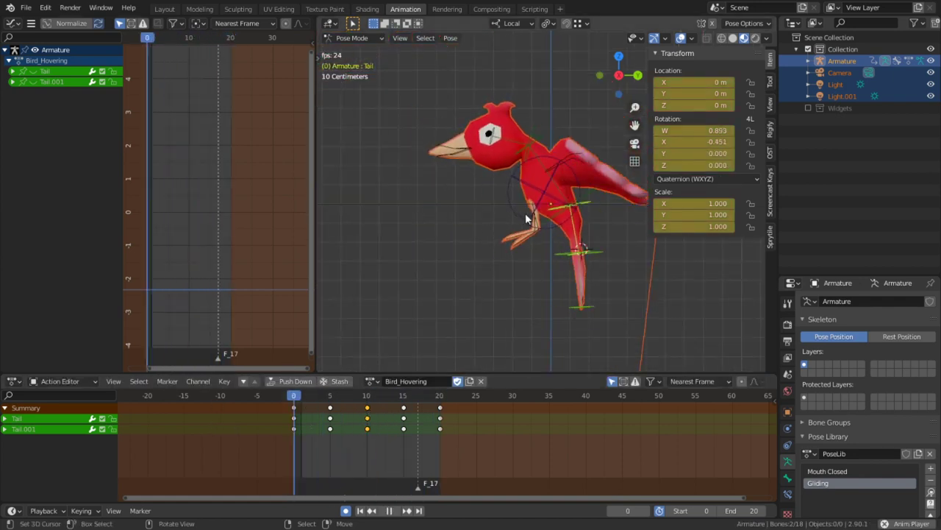
Delete the Tail and Tail.001 keyframes at frames 5, 10 and 15
{"action": "key", "text": "space"}
{"action": "right_click", "coordinate": [383, 417]}
{"action": "key", "text": "c"}
{"action": "left_click_drag", "start_coordinate": [386, 419], "coordinate": [353, 417]}
{"action": "right_click", "coordinate": [353, 417]}
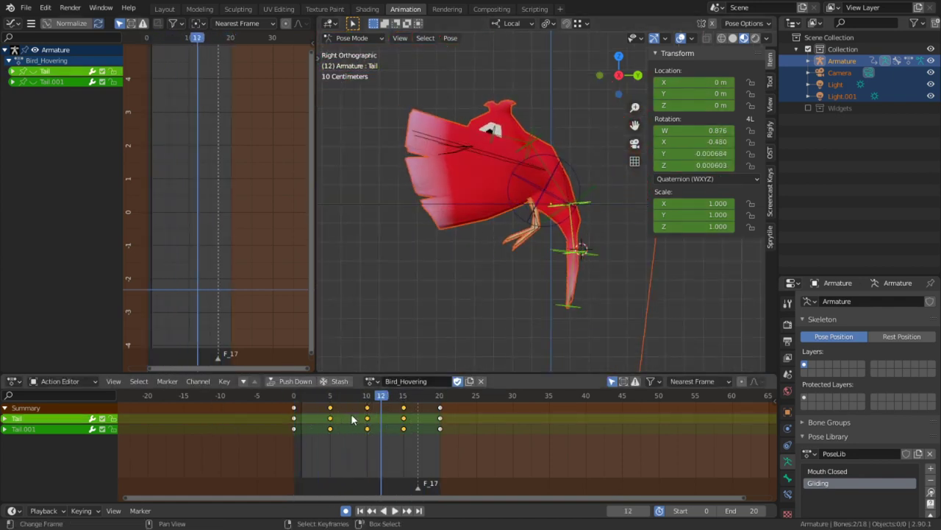
{"action": "key", "text": "x"}
{"action": "left_click", "coordinate": [356, 417]}
{"action": "left_click", "coordinate": [265, 422]}
{"action": "key", "text": "space"}
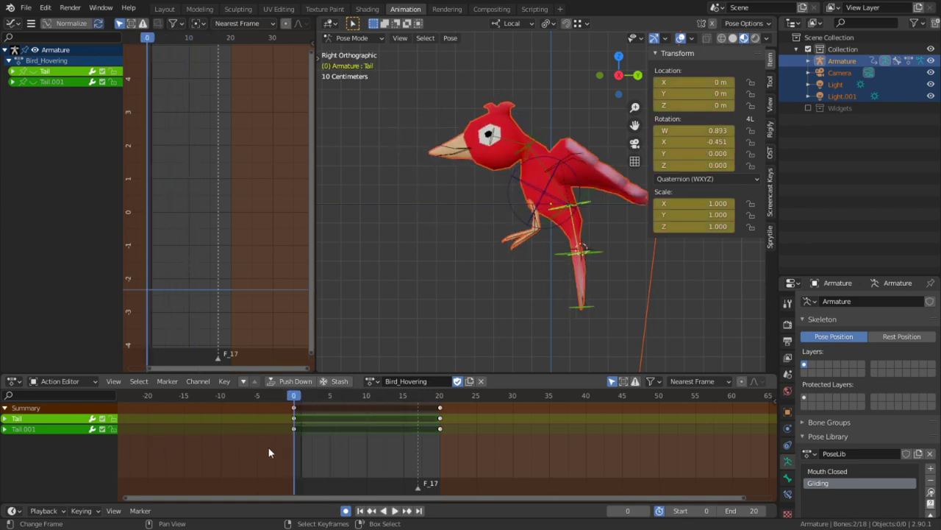
At frame 5, rotate the Tail and Tail.001 bones together so the tail tilts slightly backward
{"action": "left_click_drag", "start_coordinate": [383, 434], "coordinate": [329, 434]}
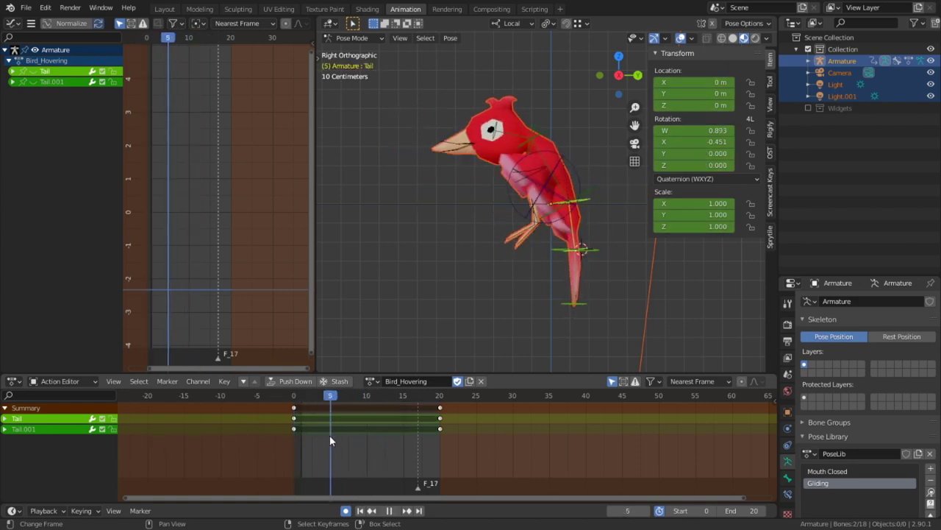
{"action": "key", "text": "space"}
{"action": "right_click", "coordinate": [592, 259]}
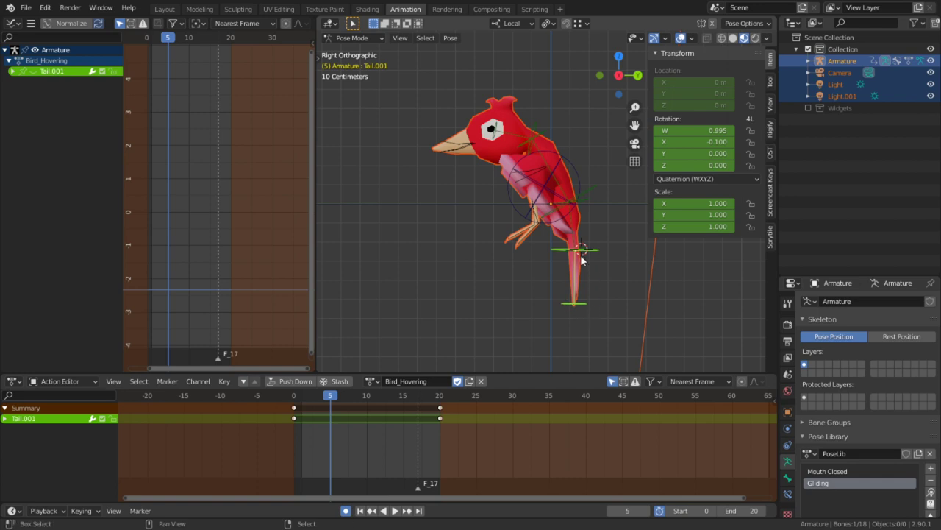
{"action": "right_click", "coordinate": [575, 243], "text": "shift"}
{"action": "key", "text": "r"}
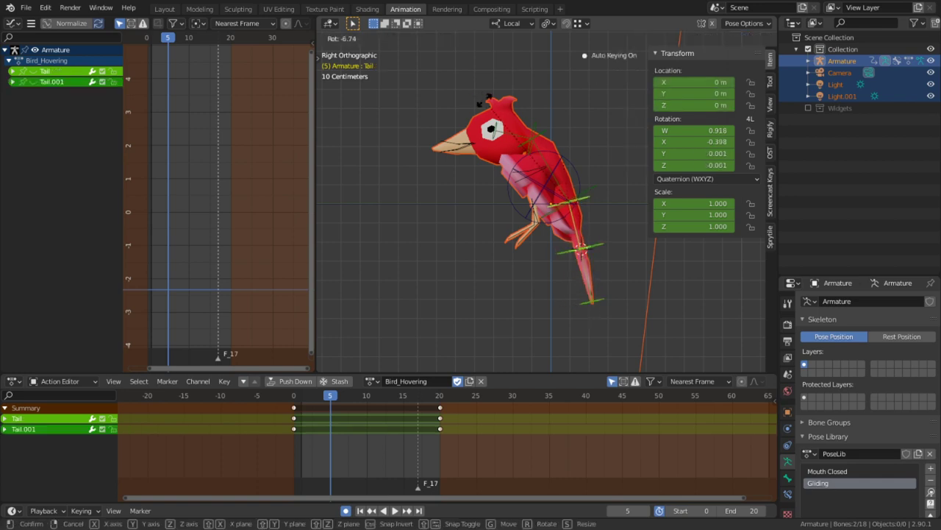
{"action": "left_click", "coordinate": [499, 128]}
{"action": "key", "text": "r"}
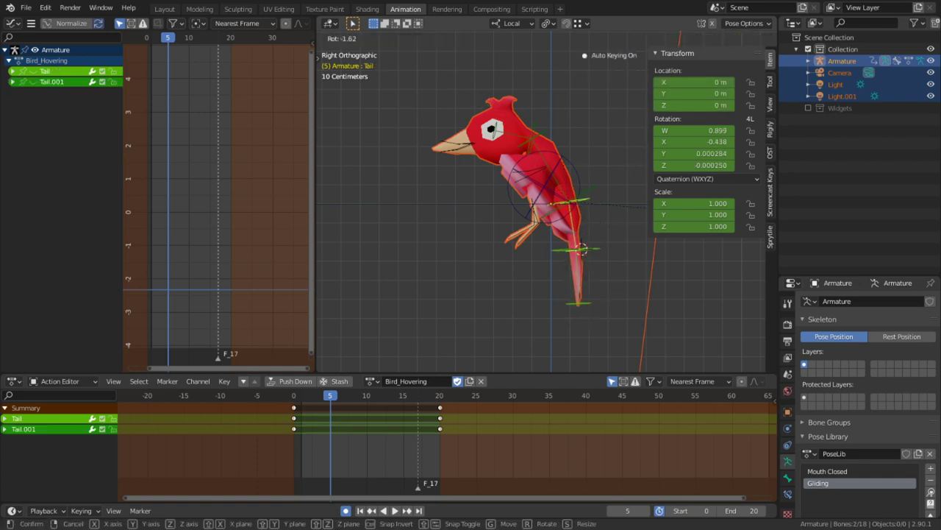
{"action": "left_click", "coordinate": [619, 288]}
Copy the tail bones' frame 0 keyframes to frame 10 and their frame 5 keyframes to frame 15, then play back the motion
{"action": "right_click", "coordinate": [295, 409]}
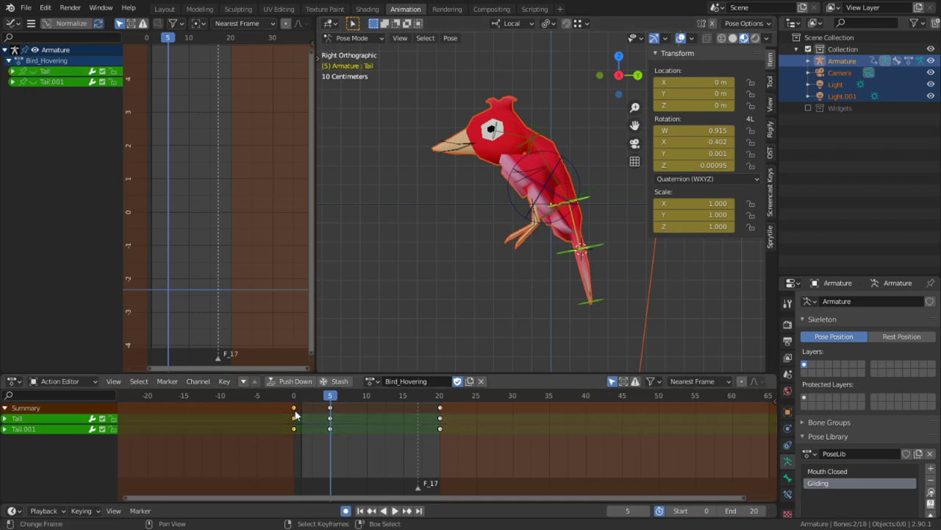
{"action": "key", "text": "shift+d"}
{"action": "left_click", "coordinate": [377, 413]}
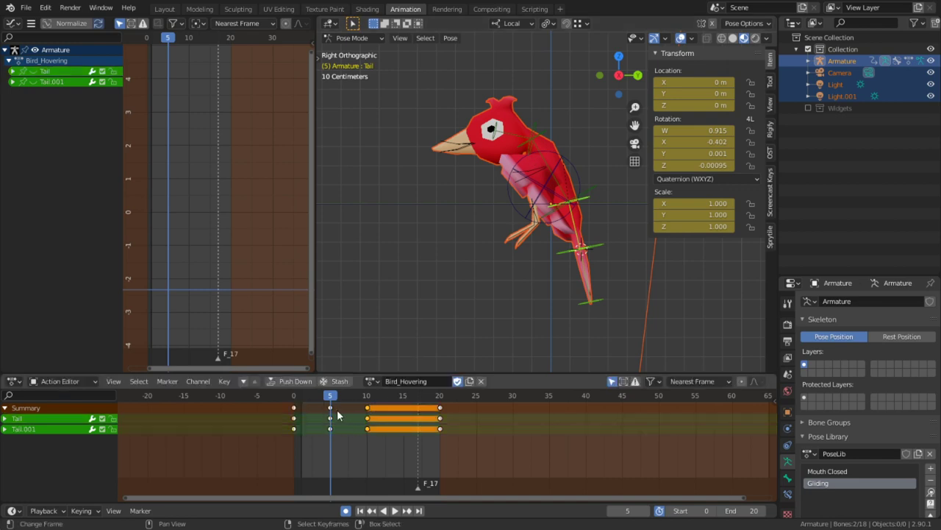
{"action": "right_click", "coordinate": [328, 409]}
{"action": "key", "text": "shift+d"}
{"action": "left_click", "coordinate": [403, 425]}
{"action": "key", "text": "space"}
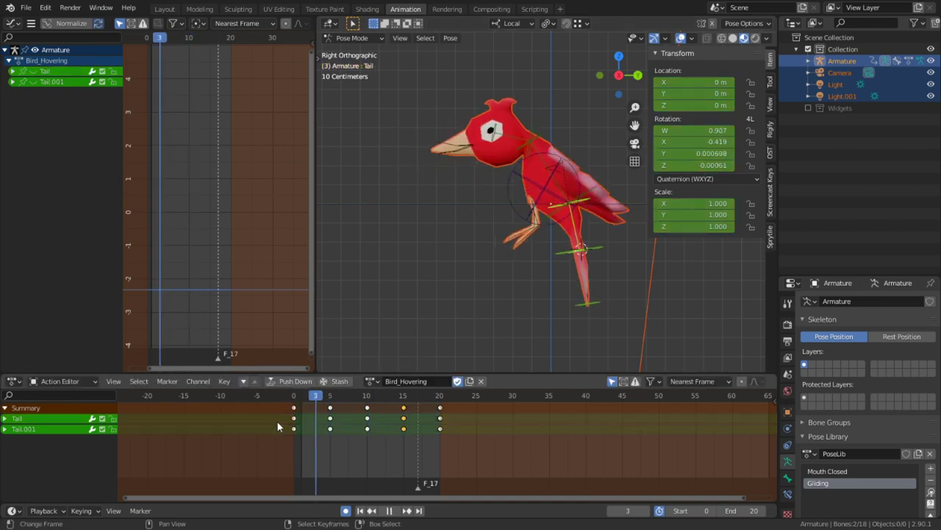
{"action": "middle_click_drag", "start_coordinate": [449, 257], "coordinate": [567, 271]}
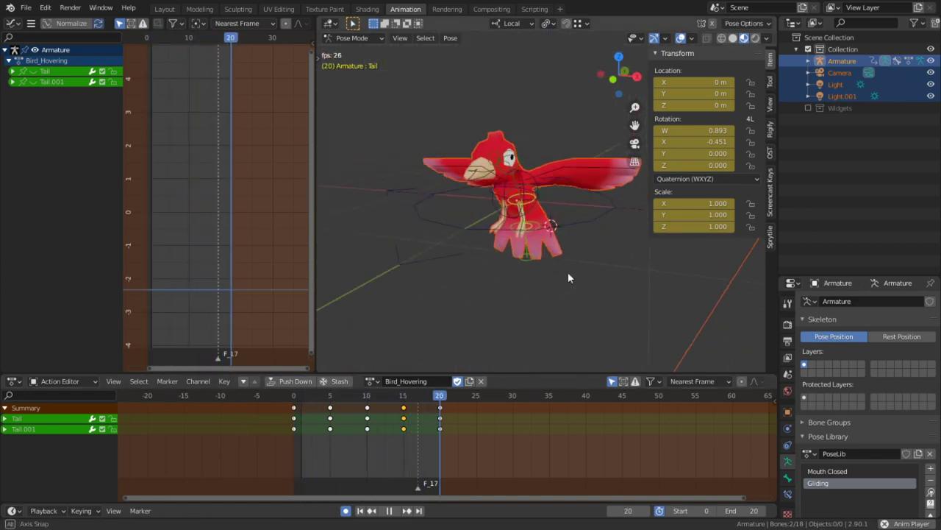
{"action": "scroll", "coordinate": [599, 264], "scroll_direction": "up", "scroll_amount": 10}
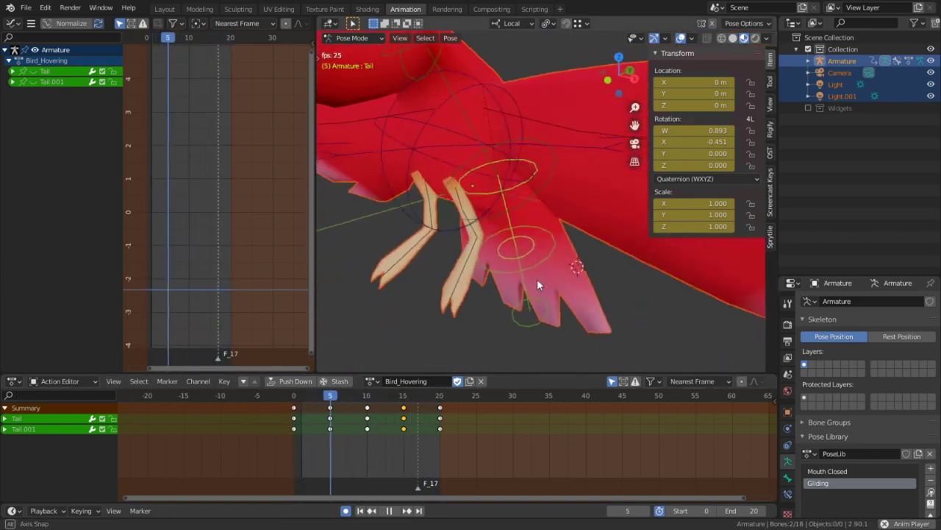
{"action": "key", "text": "space"}
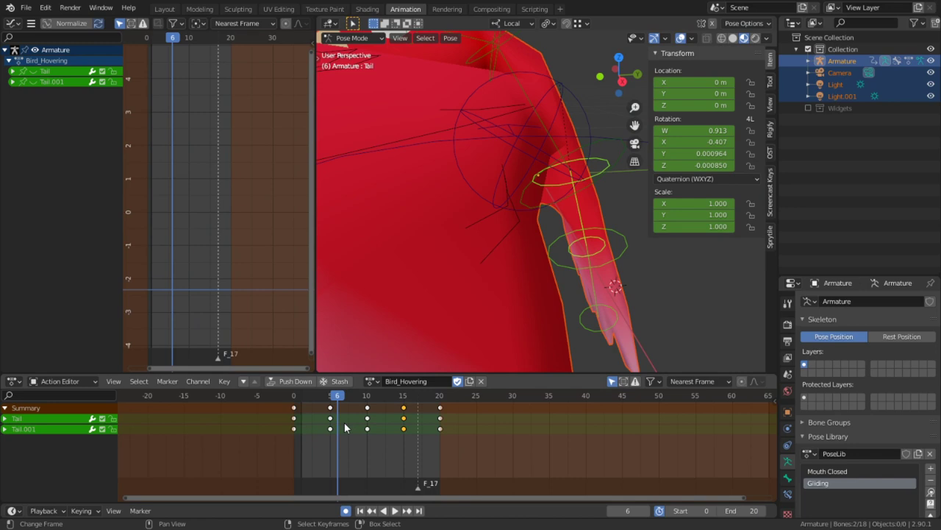
Delete the Tail and Tail.001 keyframes at frames 5 and 15
{"action": "left_click", "coordinate": [331, 411]}
{"action": "key", "text": "x"}
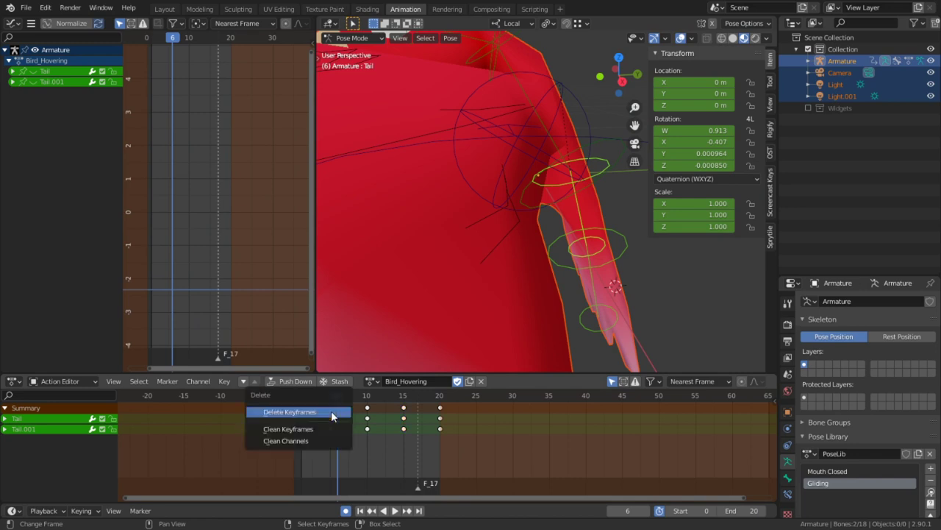
{"action": "left_click", "coordinate": [331, 412]}
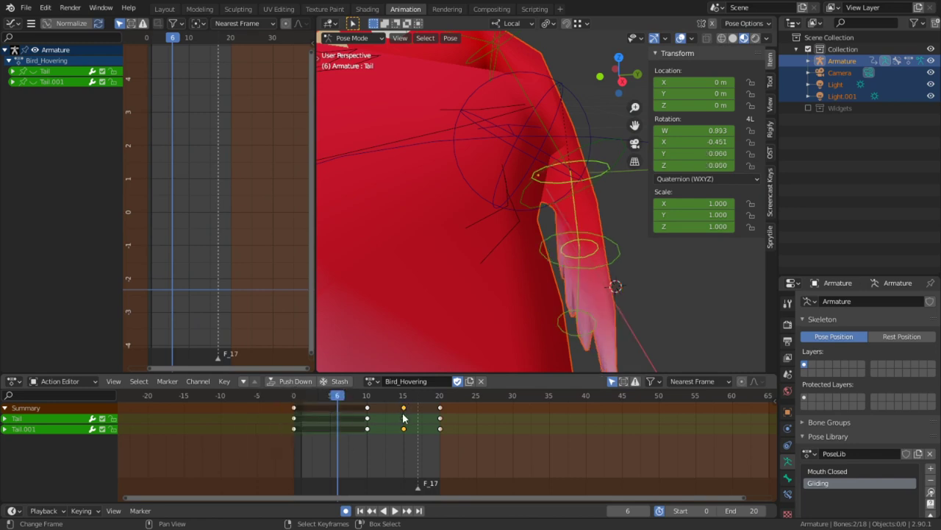
{"action": "key", "text": "x"}
{"action": "left_click", "coordinate": [360, 420]}
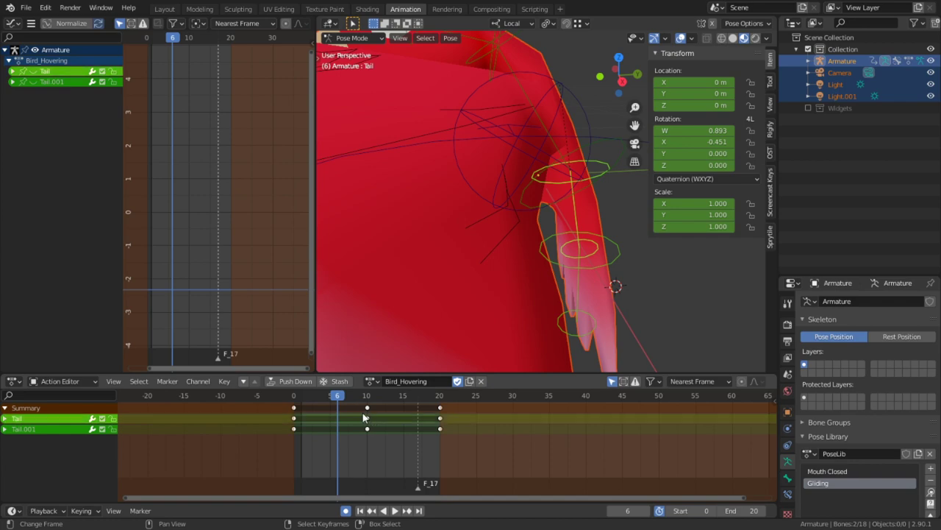
Rotate both tail bones backward around local X at frame 6, move the resulting keyframes to frame 10, and play back the swing
{"action": "key", "text": "a"}
{"action": "scroll", "coordinate": [592, 296], "scroll_direction": "down", "scroll_amount": 3}
{"action": "key", "text": "r"}
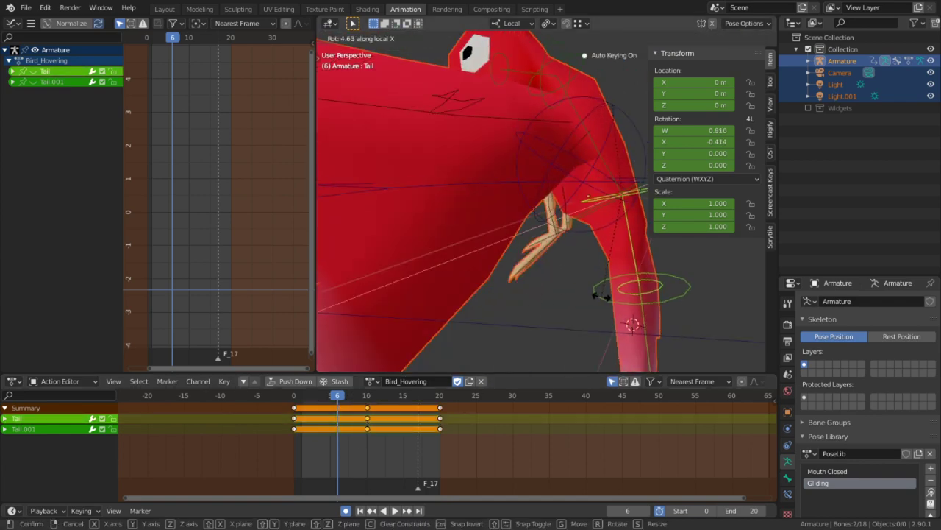
{"action": "left_click", "coordinate": [551, 295]}
{"action": "left_click_drag", "start_coordinate": [317, 429], "coordinate": [366, 409]}
{"action": "left_click", "coordinate": [337, 411]}
{"action": "right_click", "coordinate": [337, 411]}
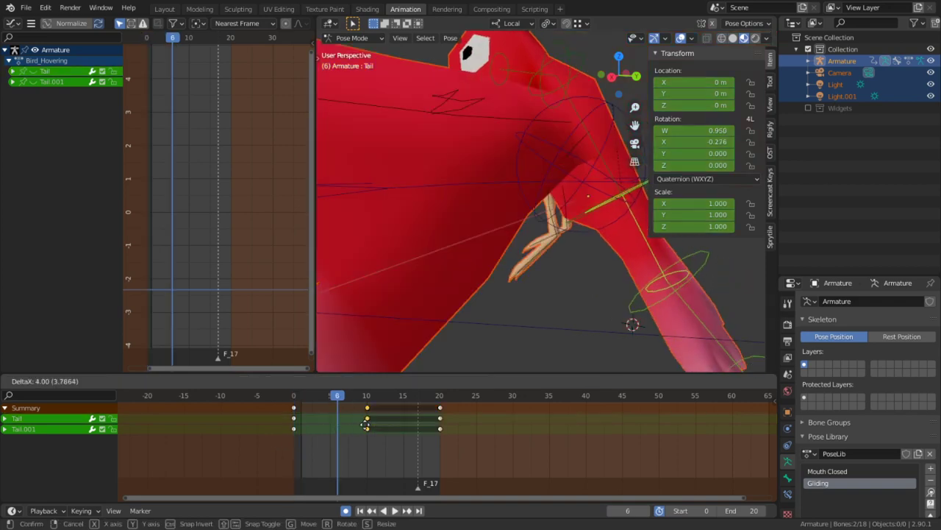
{"action": "key", "text": "space"}
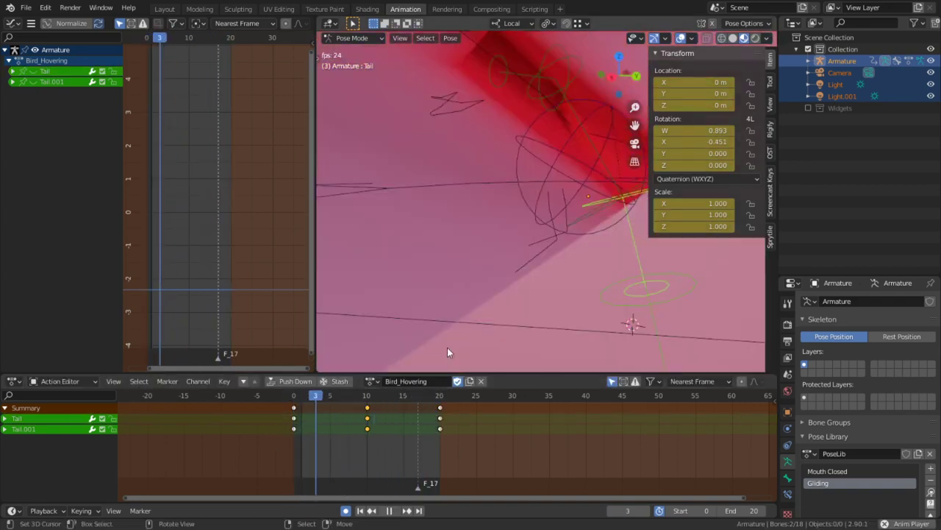
{"action": "key", "text": "space"}
At frame 10, rotate both tail bones forward around local X to reduce the backward swing, then play back the loop
{"action": "scroll", "coordinate": [523, 290], "scroll_direction": "down", "scroll_amount": 3}
{"action": "scroll", "coordinate": [670, 289], "scroll_direction": "up", "scroll_amount": 3}
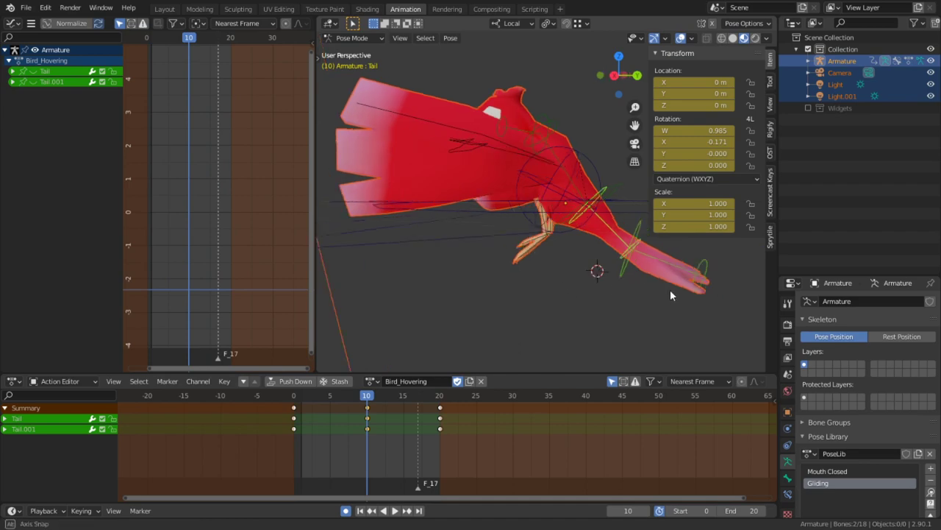
{"action": "key", "text": "r"}
{"action": "key", "text": "x"}
{"action": "left_click", "coordinate": [670, 336]}
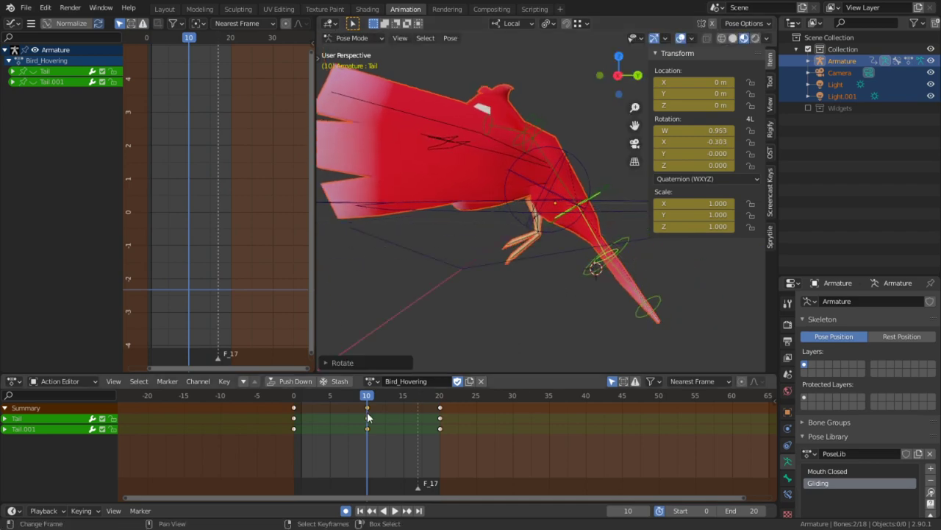
{"action": "key", "text": "space"}
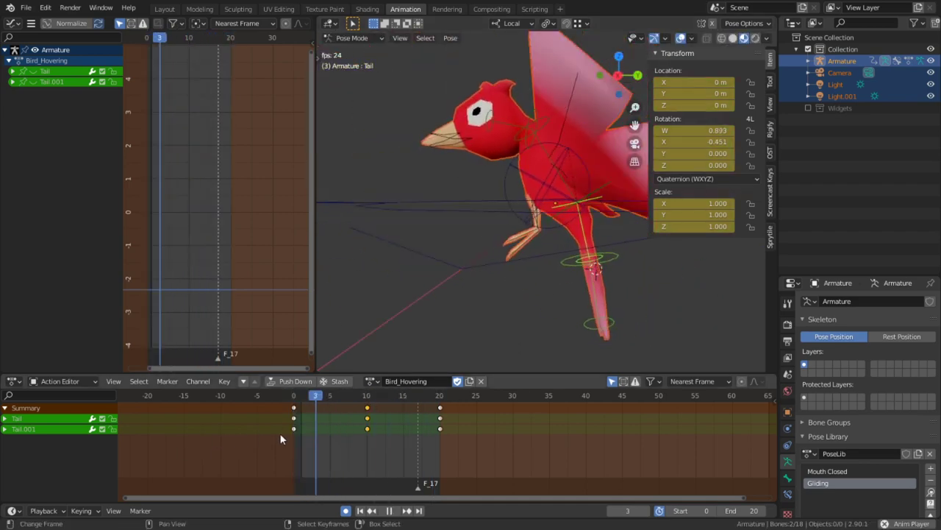
{"action": "key", "text": "space"}
Rotate both tail bones a further 10° or so forward around local X at frame 10
{"action": "key", "text": "Right"}
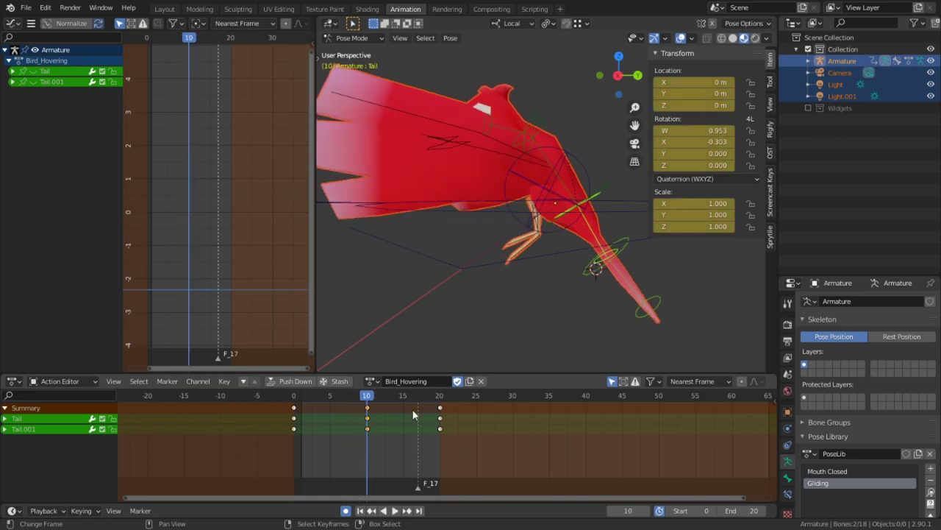
{"action": "key", "text": "r"}
{"action": "key", "text": "x"}
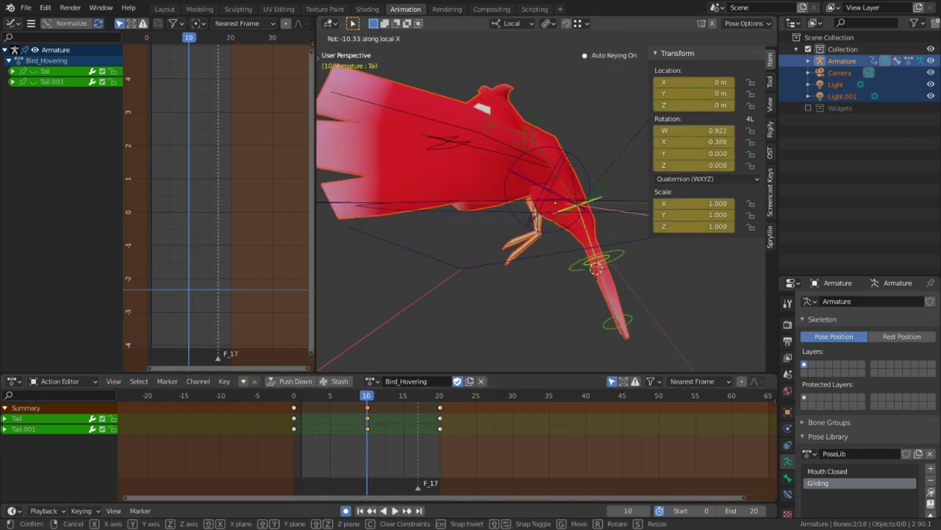
{"action": "left_click", "coordinate": [521, 333]}
{"action": "left_click_drag", "start_coordinate": [345, 413], "coordinate": [208, 444]}
Play back the hovering loop and examine the subtler tail swing from several angles
{"action": "key", "text": "space"}
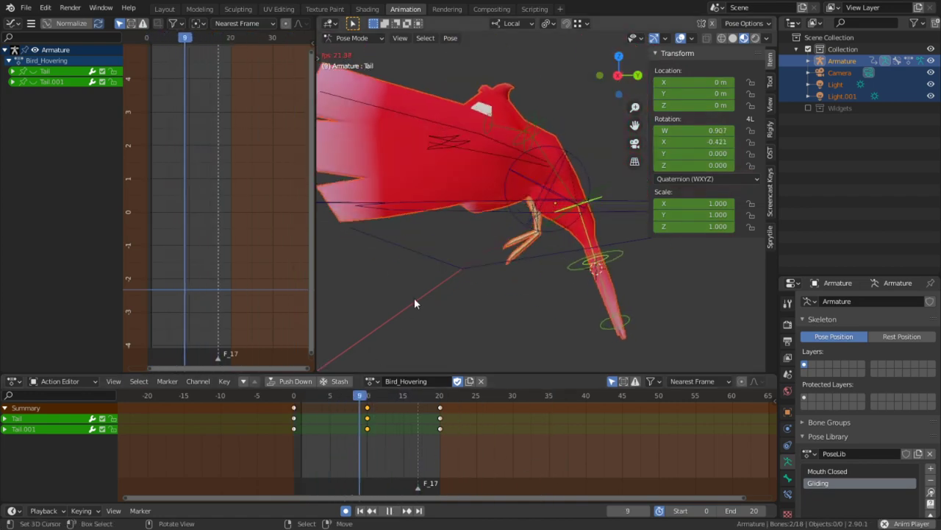
{"action": "scroll", "coordinate": [415, 298], "scroll_direction": "down", "scroll_amount": 4}
{"action": "middle_click_drag", "start_coordinate": [415, 299], "coordinate": [532, 292]}
{"action": "scroll", "coordinate": [532, 292], "scroll_direction": "up", "scroll_amount": 4}
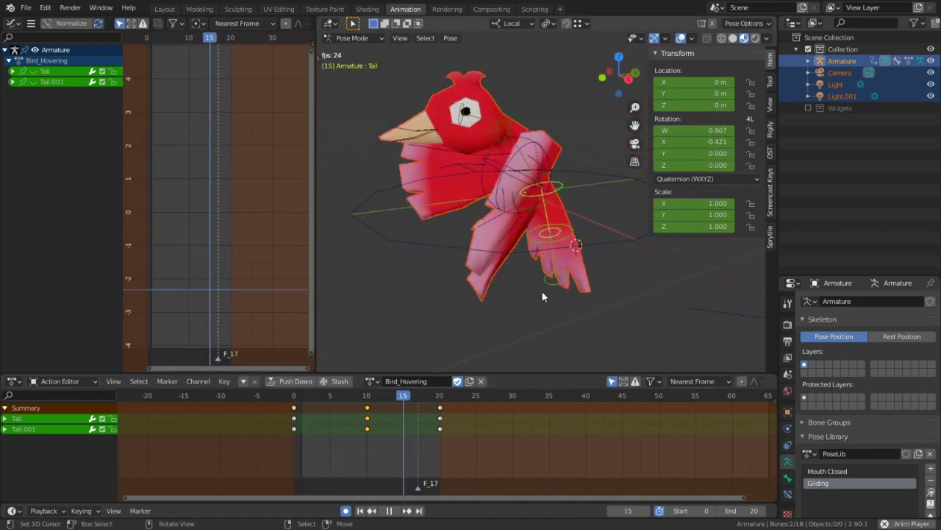
{"action": "scroll", "coordinate": [607, 270], "scroll_direction": "down", "scroll_amount": 3}
{"action": "middle_click_drag", "start_coordinate": [574, 270], "coordinate": [475, 268]}
{"action": "scroll", "coordinate": [500, 257], "scroll_direction": "up", "scroll_amount": 5}
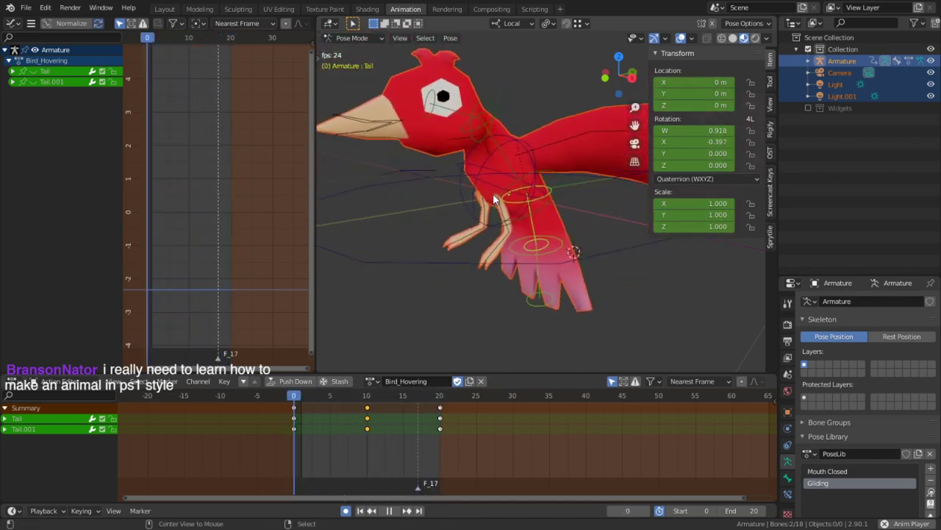
{"action": "scroll", "coordinate": [492, 194], "scroll_direction": "up", "scroll_amount": 5}
{"action": "key", "text": "space"}
Select the Shin.L bone and compare the leg poses at frames 0 and 5 from several angles
{"action": "right_click", "coordinate": [565, 291]}
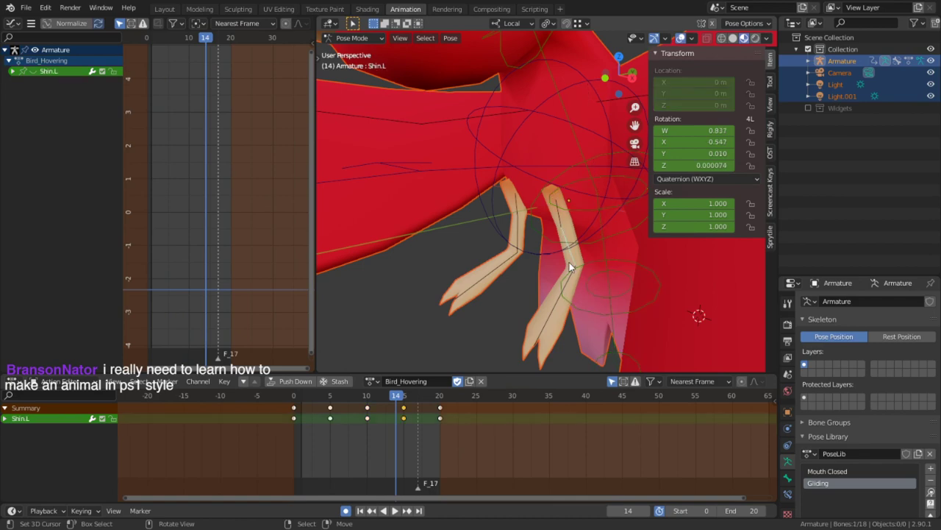
{"action": "left_click", "coordinate": [367, 420]}
{"action": "left_click_drag", "start_coordinate": [369, 419], "coordinate": [331, 419]}
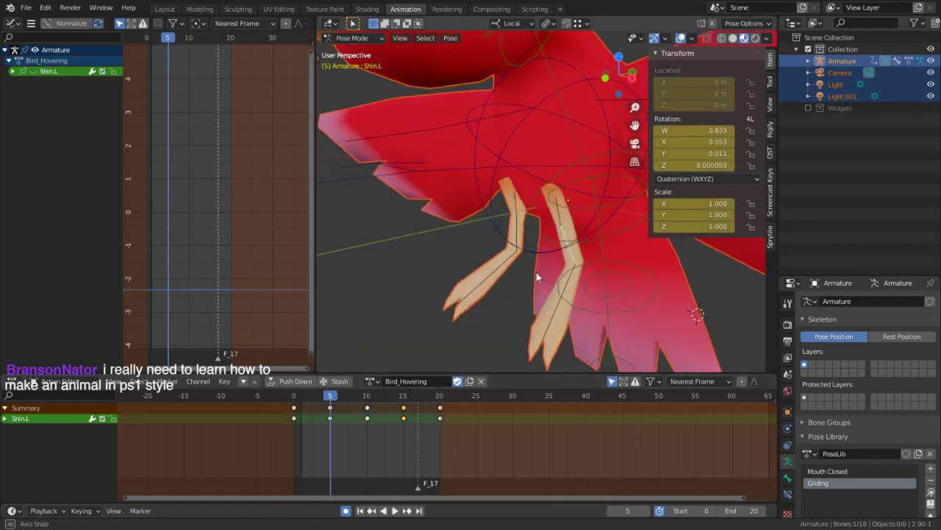
{"action": "middle_click_drag", "start_coordinate": [536, 272], "coordinate": [681, 252]}
{"action": "middle_click_drag", "start_coordinate": [492, 267], "coordinate": [590, 265]}
{"action": "key", "text": "Down"}
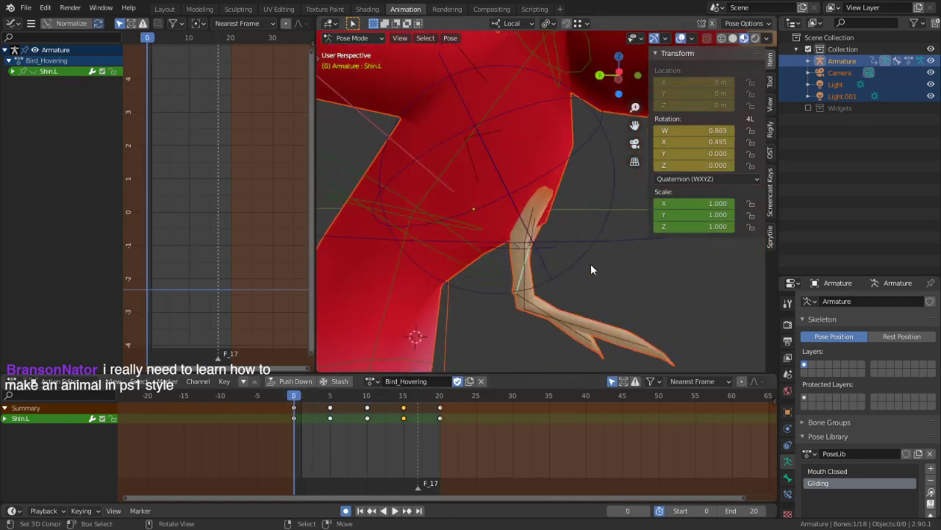
{"action": "key", "text": "Up"}
{"action": "middle_click_drag", "start_coordinate": [562, 306], "coordinate": [554, 246]}
Select the thigh, shin and foot bones of both legs and hide all other bones
{"action": "left_click", "coordinate": [542, 215], "text": "shift"}
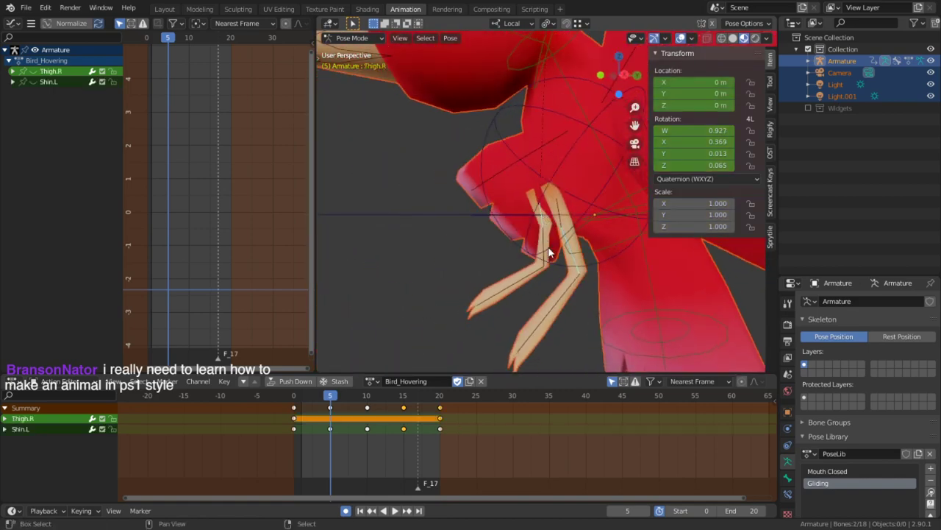
{"action": "left_click", "coordinate": [544, 258]}
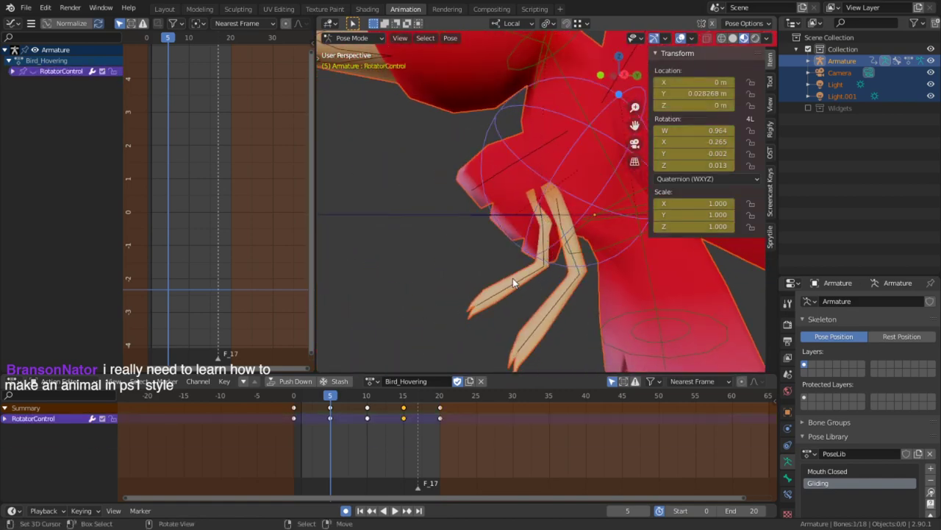
{"action": "left_click", "coordinate": [574, 255], "text": "shift"}
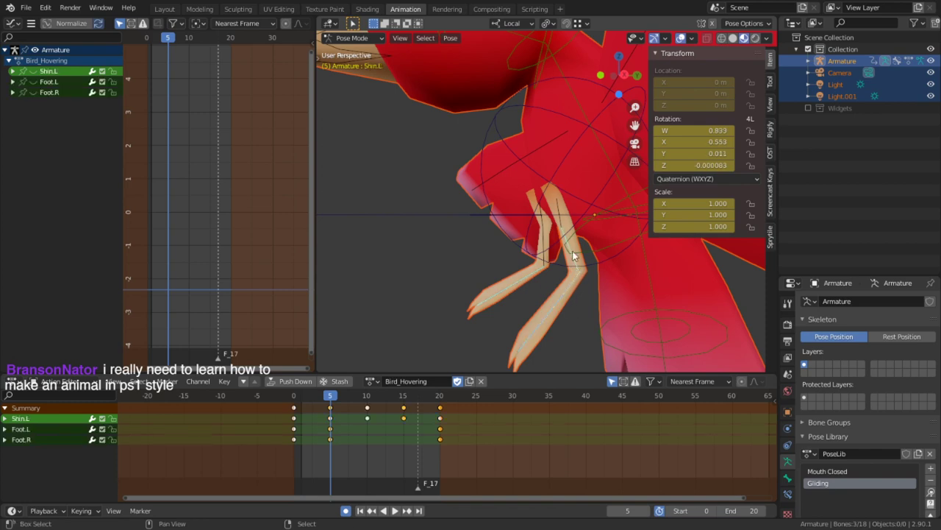
{"action": "left_click", "coordinate": [539, 236], "text": "shift"}
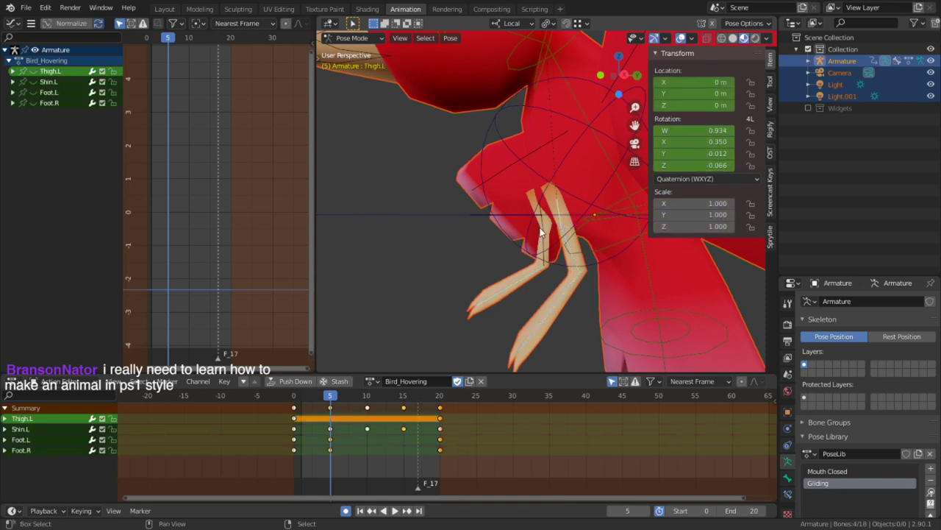
{"action": "left_click", "coordinate": [541, 241], "text": "shift"}
{"action": "left_click", "coordinate": [542, 248], "text": "shift"}
{"action": "key", "text": "shift+h"}
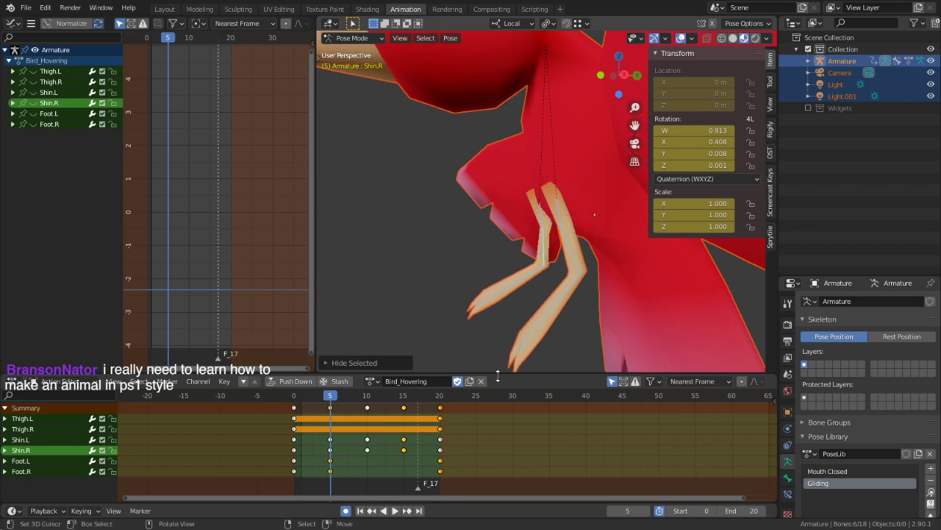
Rotate all leg bones about 13° backward around local X at frame 5
{"action": "scroll", "coordinate": [526, 325], "scroll_direction": "up", "scroll_amount": 2}
{"action": "key", "text": "r"}
{"action": "key", "text": "x"}
{"action": "key", "text": "x"}
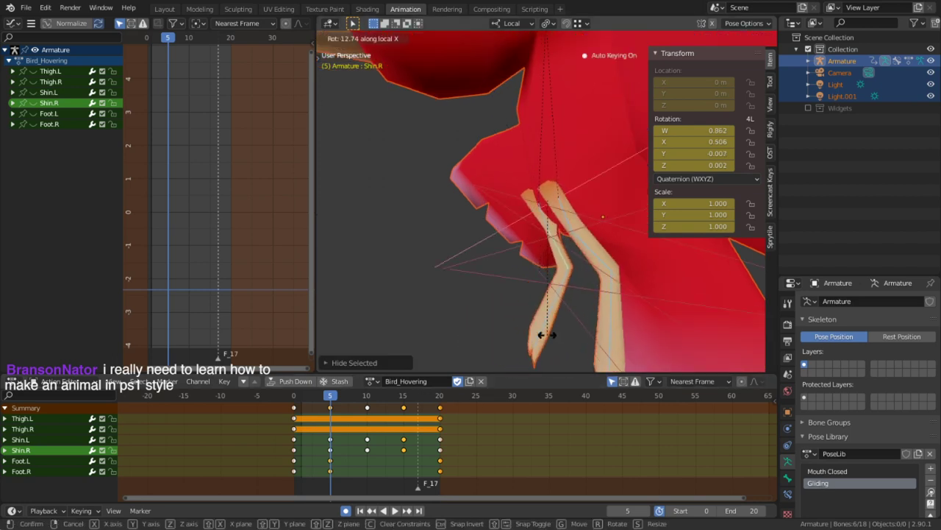
{"action": "left_click", "coordinate": [548, 337]}
Select both thigh bones and rotate them forward at frame 5
{"action": "left_click", "coordinate": [553, 215]}
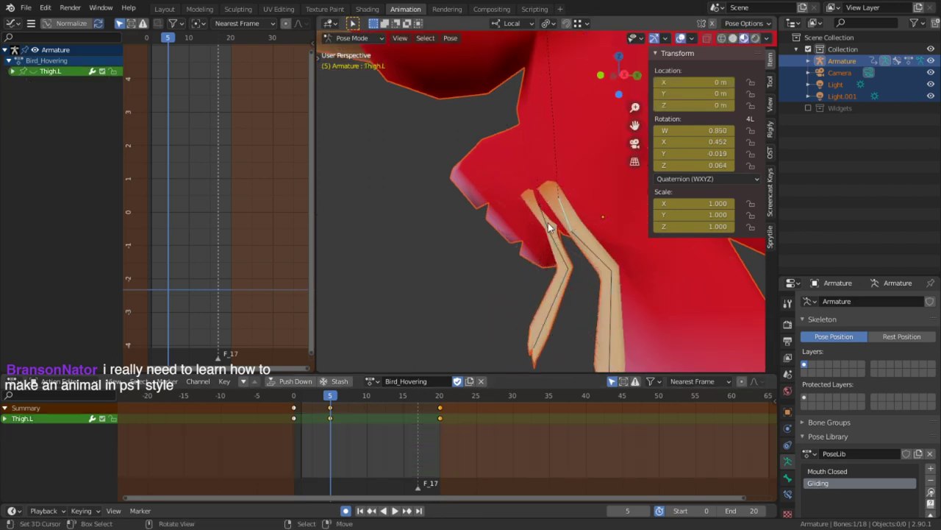
{"action": "left_click", "coordinate": [548, 223], "text": "shift"}
{"action": "key", "text": "r"}
{"action": "left_click", "coordinate": [608, 236]}
Rotate both foot bones about 22° backward around local X at frame 5
{"action": "left_click", "coordinate": [575, 308]}
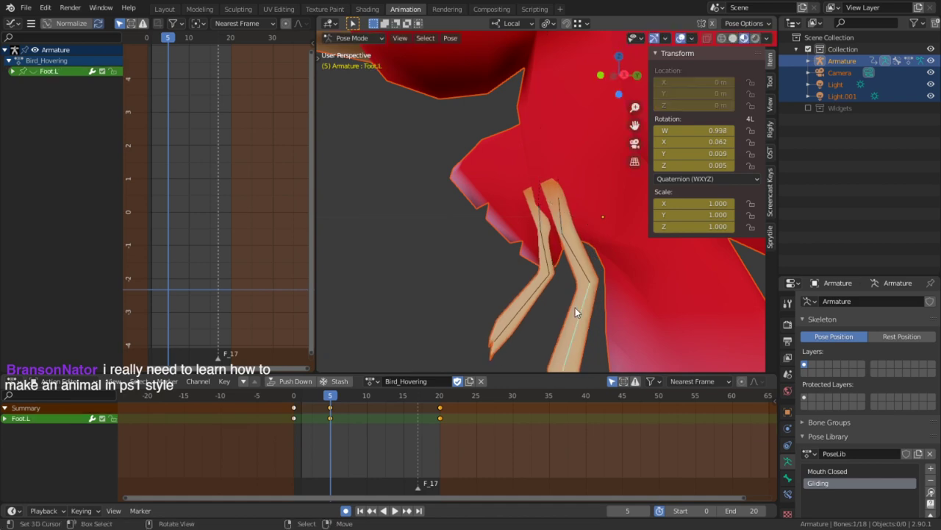
{"action": "left_click", "coordinate": [539, 291], "text": "shift"}
{"action": "key", "text": "r"}
{"action": "key", "text": "x"}
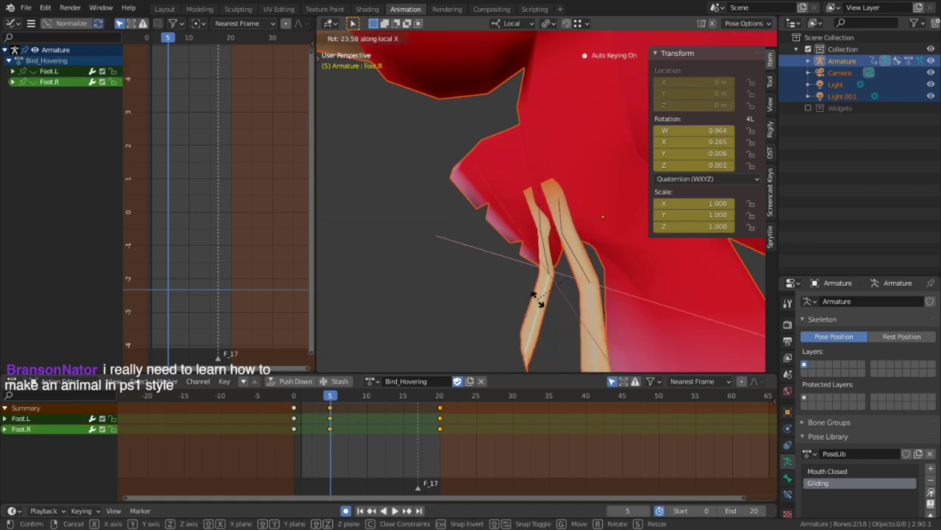
{"action": "left_click", "coordinate": [534, 305]}
Select all leg bones and duplicate their frame 5 keyframes to frame 15
{"action": "key", "text": "a"}
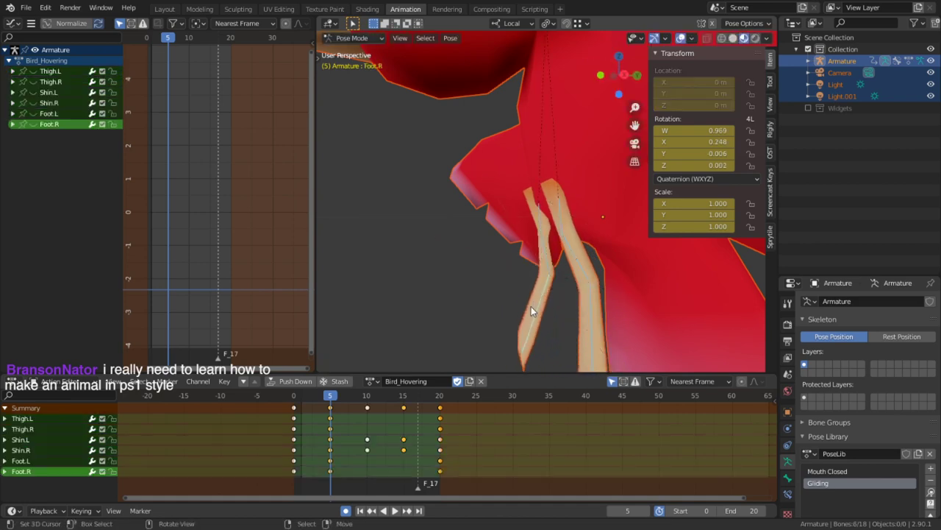
{"action": "left_click", "coordinate": [332, 418]}
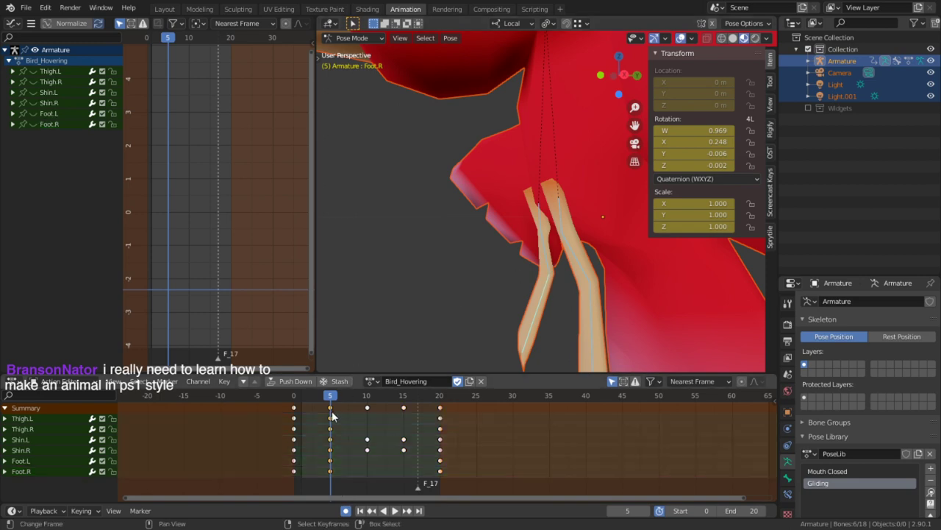
{"action": "key", "text": "shift+d"}
{"action": "left_click", "coordinate": [412, 417]}
Duplicate the leg keyframes of frame 0 to frame 10 and play back the leg swing
{"action": "key", "text": "space"}
{"action": "left_click", "coordinate": [275, 442]}
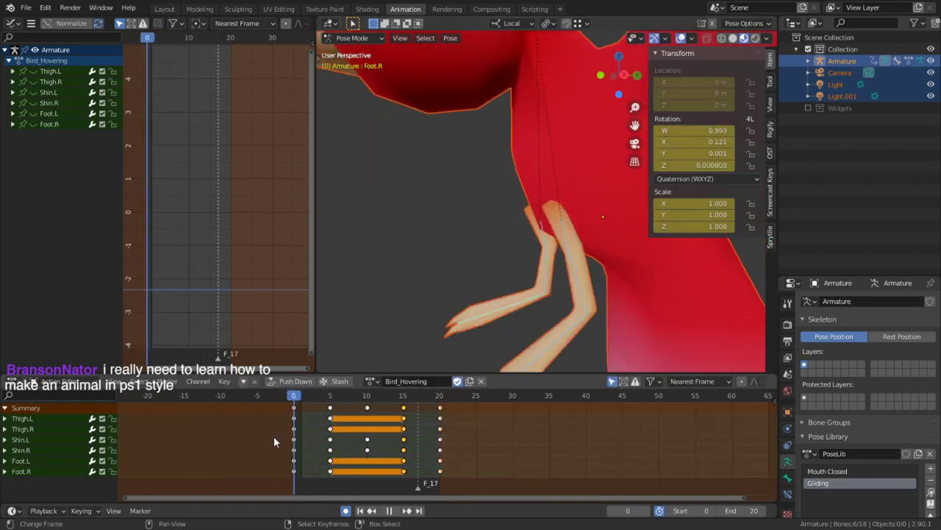
{"action": "key", "text": "space"}
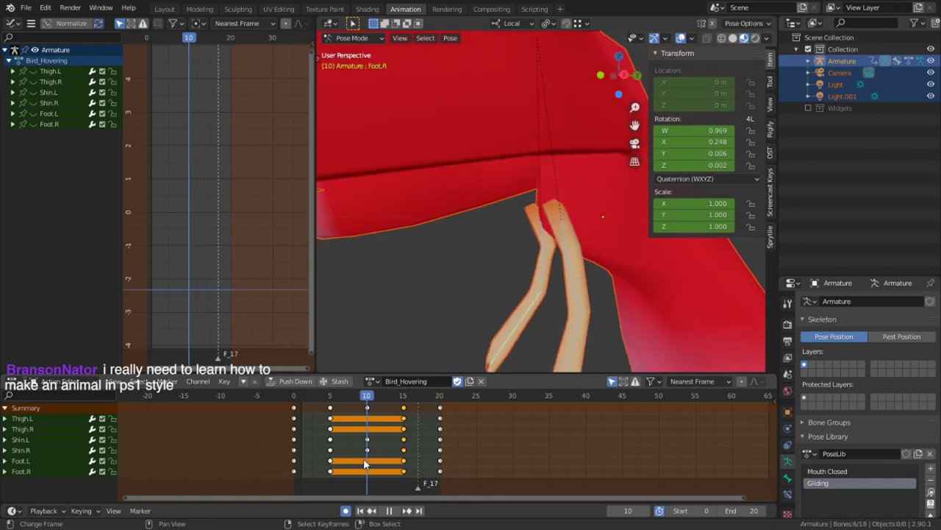
{"action": "key", "text": "shift+d"}
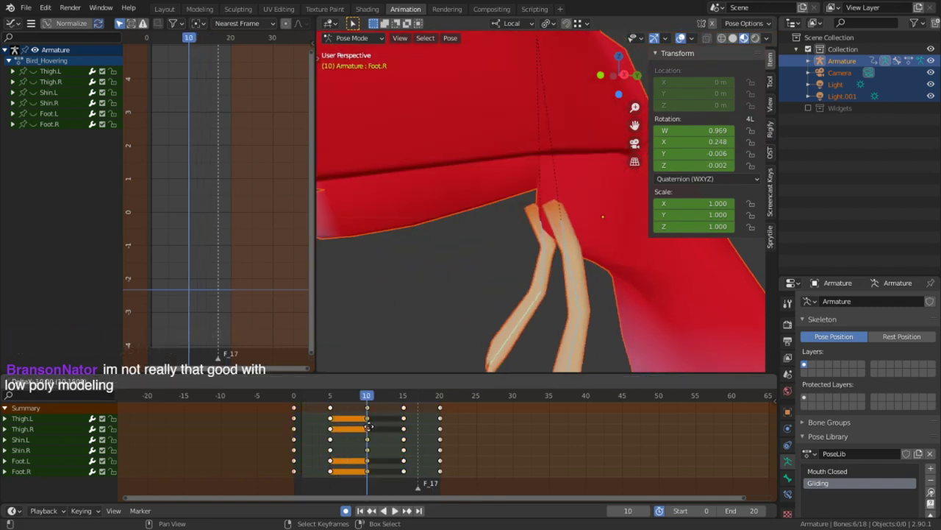
{"action": "left_click", "coordinate": [367, 429]}
{"action": "left_click", "coordinate": [267, 437]}
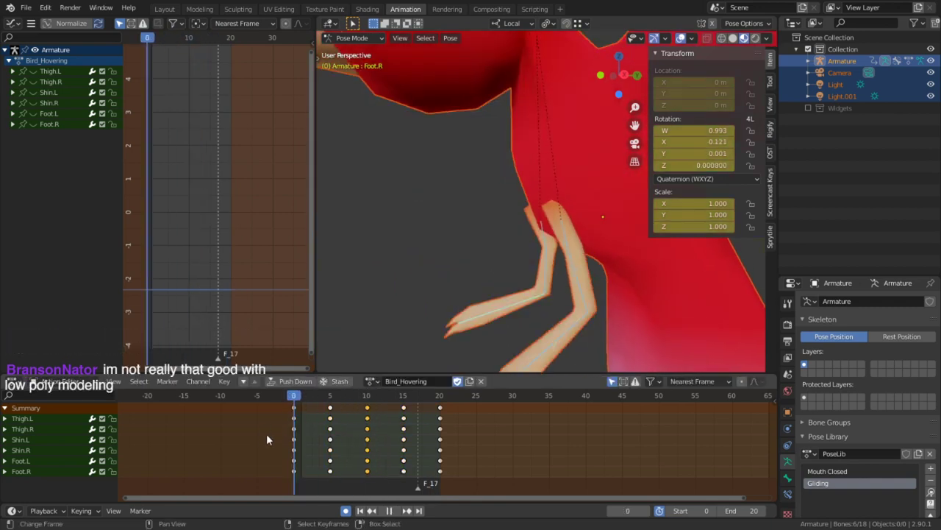
{"action": "key", "text": "space"}
{"action": "key", "text": "space"}
{"action": "middle_click_drag", "start_coordinate": [469, 307], "coordinate": [392, 332]}
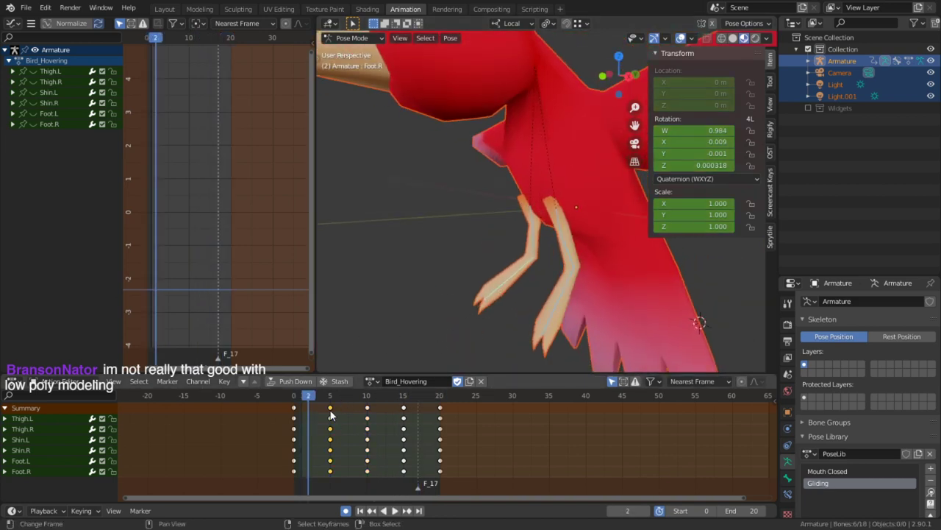
Try a slower leg swing by moving the frame 5 leg keyframes to frame 10 and deleting those at frame 15
{"action": "left_click_drag", "start_coordinate": [330, 416], "coordinate": [404, 413]}
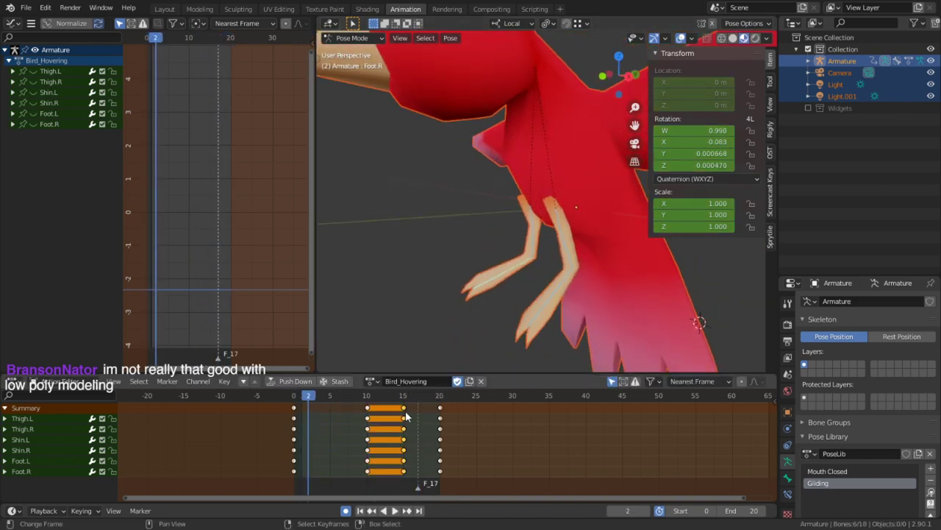
{"action": "key", "text": "Delete"}
{"action": "key", "text": "space"}
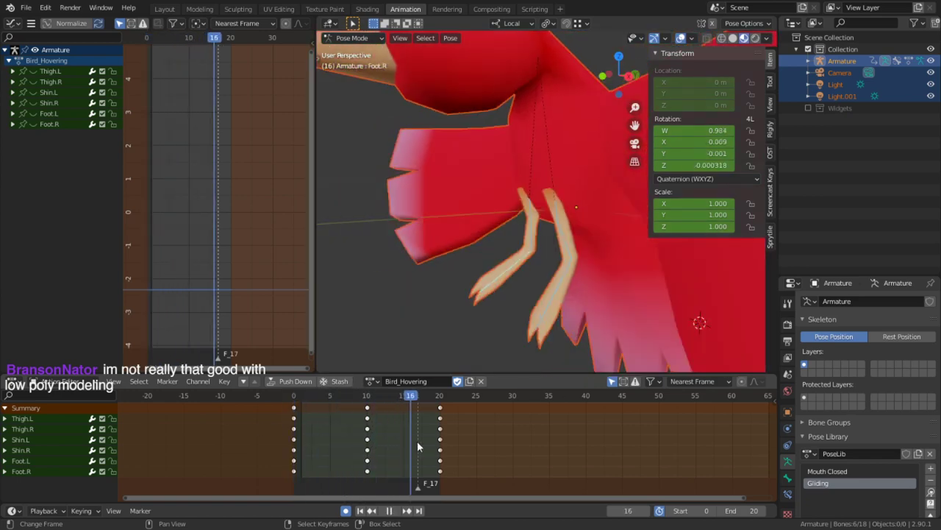
{"action": "key", "text": "Escape"}
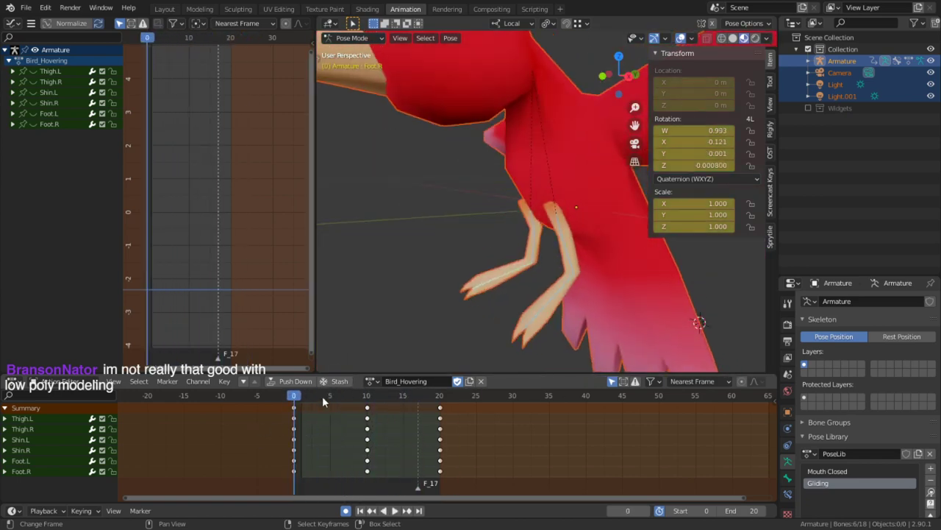
{"action": "key", "text": "space"}
{"action": "key", "text": "space"}
{"action": "scroll", "coordinate": [526, 232], "scroll_direction": "down", "scroll_amount": 4}
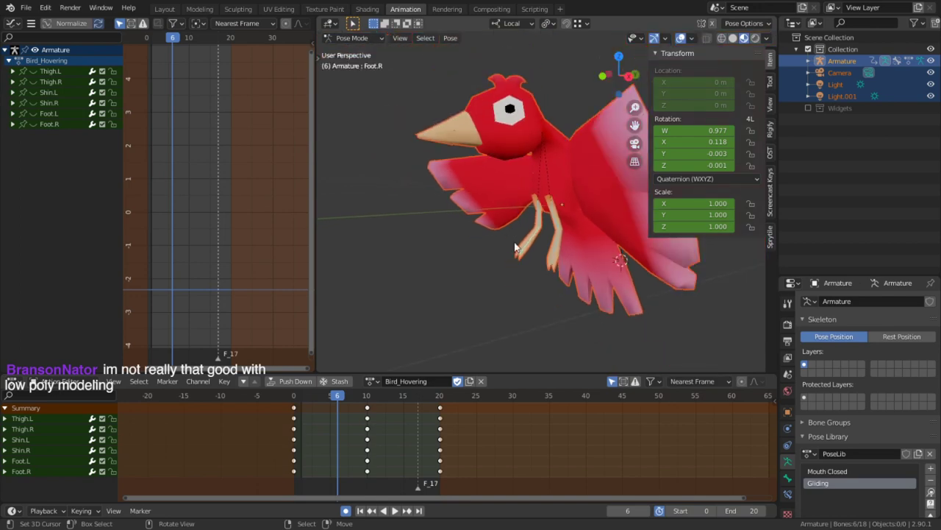
Reveal the hidden bones and try the same retiming on RotatorControl, moving its frame 5 keys to frame 10 and deleting frame 15
{"action": "key", "text": "alt+h"}
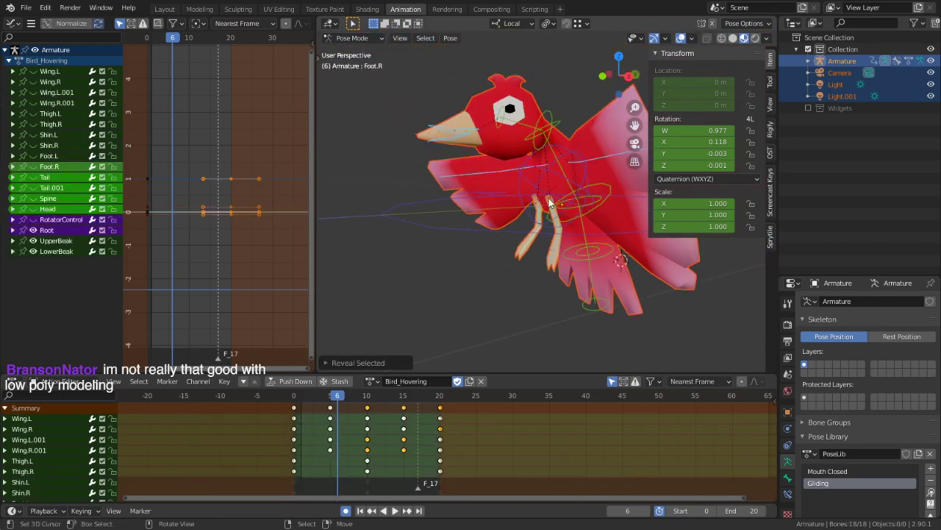
{"action": "right_click", "coordinate": [530, 194]}
{"action": "left_click_drag", "start_coordinate": [353, 435], "coordinate": [366, 450]}
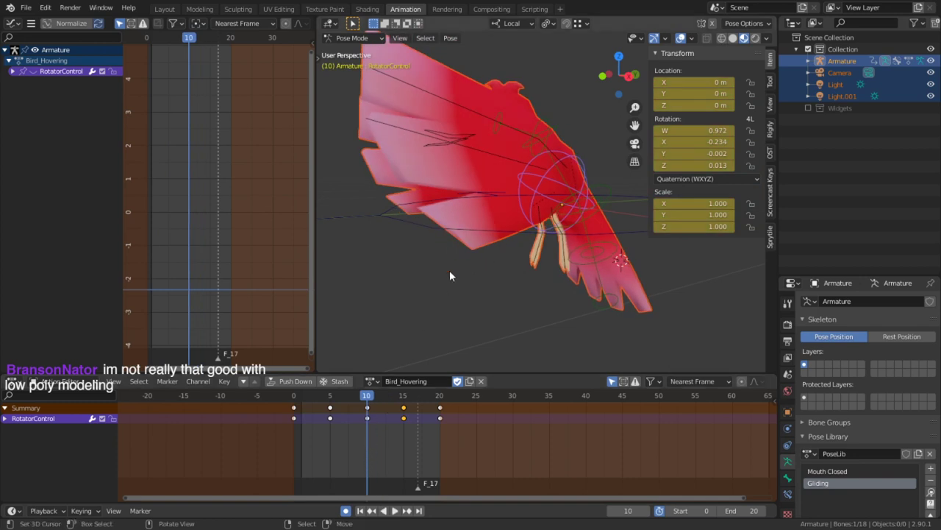
{"action": "left_click", "coordinate": [334, 407]}
{"action": "right_click_drag", "start_coordinate": [333, 409], "coordinate": [374, 409]}
{"action": "right_click", "coordinate": [402, 410]}
{"action": "key", "text": "x"}
{"action": "left_click", "coordinate": [403, 410]}
{"action": "key", "text": "space"}
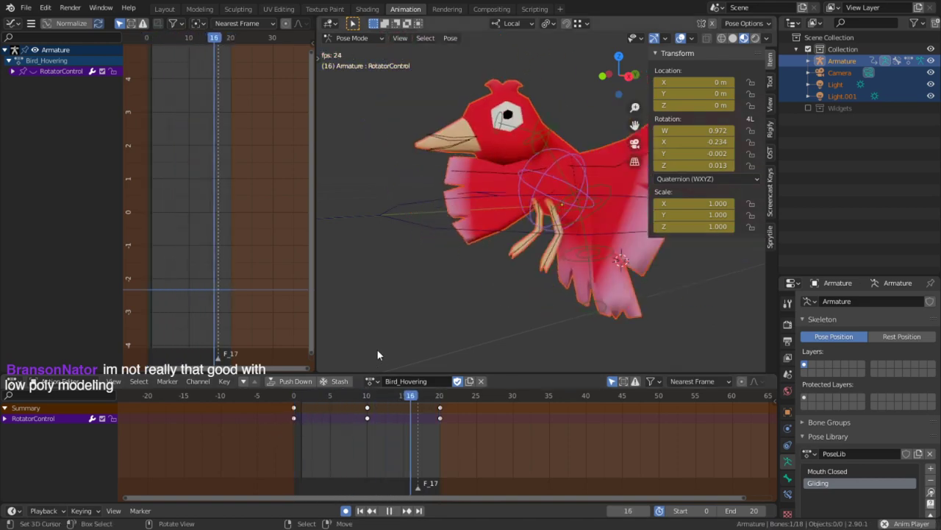
{"action": "key", "text": "space"}
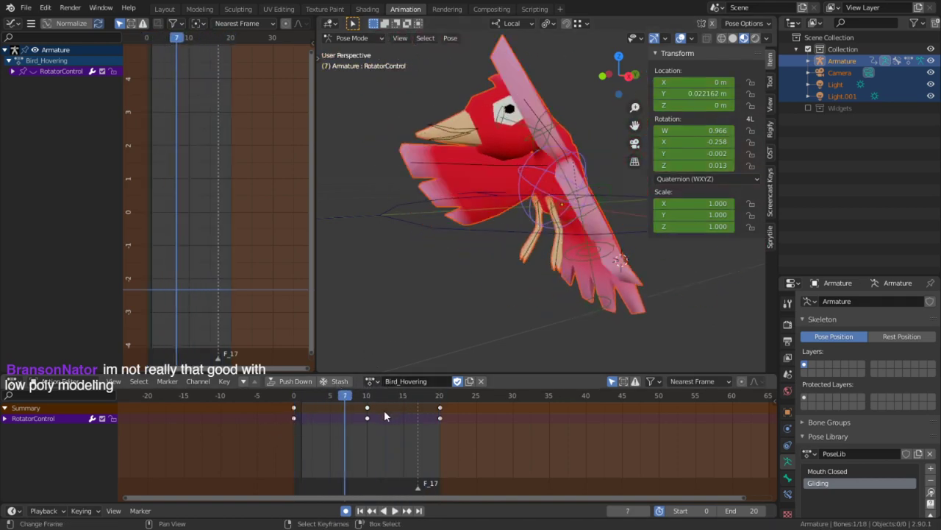
Undo the retiming of the RotatorControl and leg keyframes, back to the leg keys at frames 5 and 15
{"action": "key", "text": "ctrl+z"}
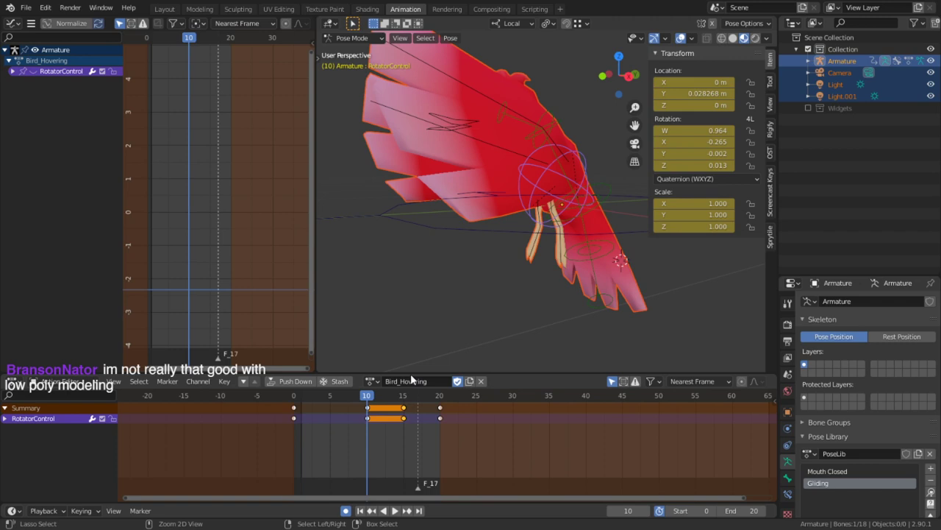
{"action": "key", "text": "ctrl+z"}
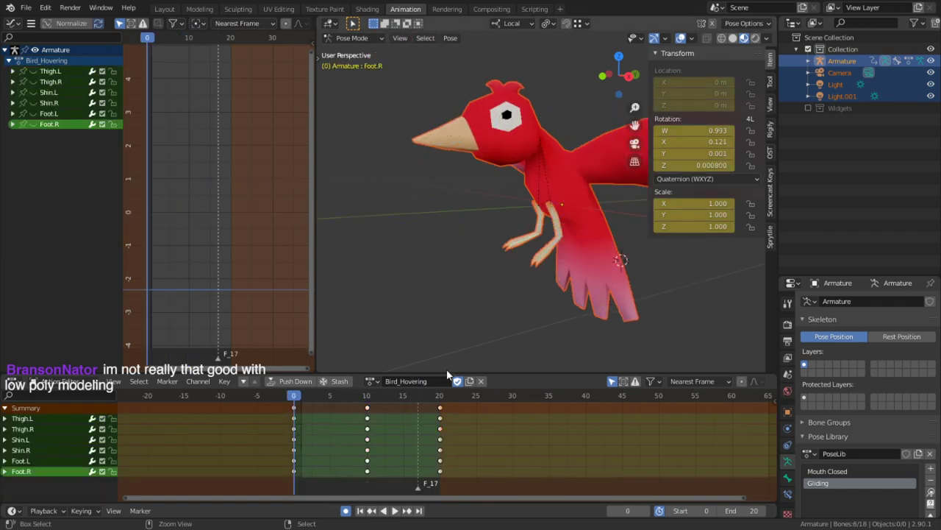
{"action": "key", "text": "ctrl+z"}
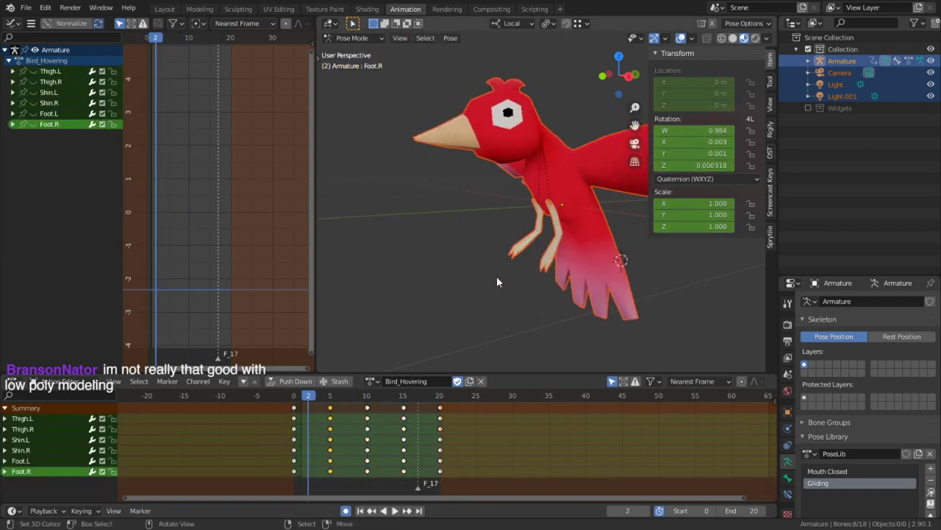
{"action": "key", "text": "space"}
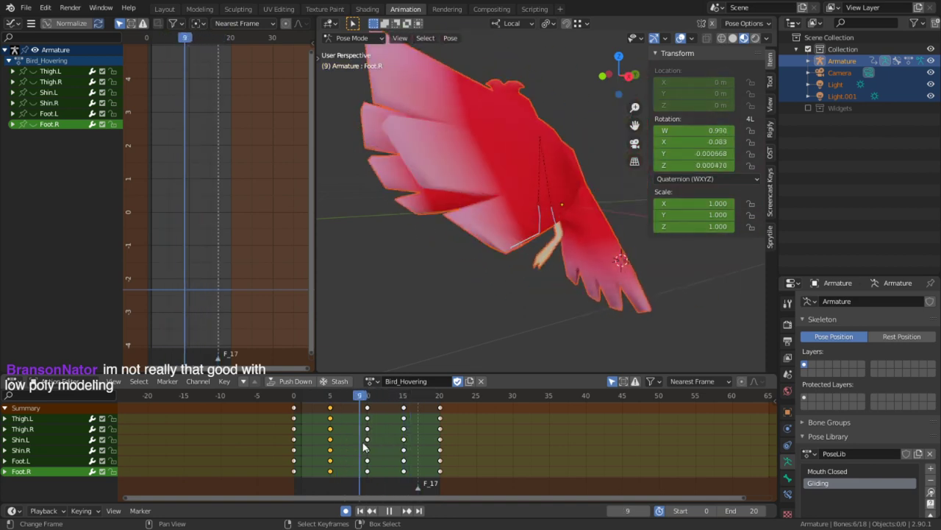
{"action": "left_click", "coordinate": [367, 445]}
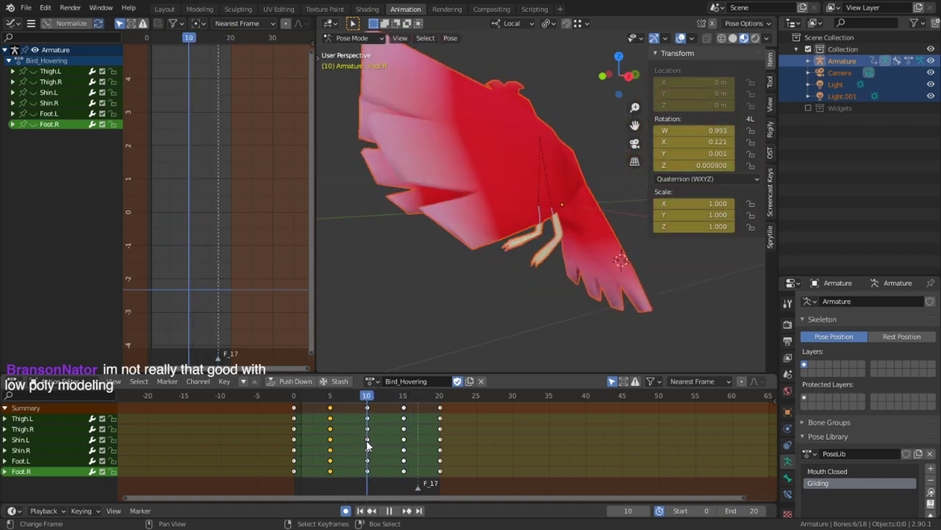
{"action": "right_click", "coordinate": [332, 410]}
{"action": "key", "text": "shift+d"}
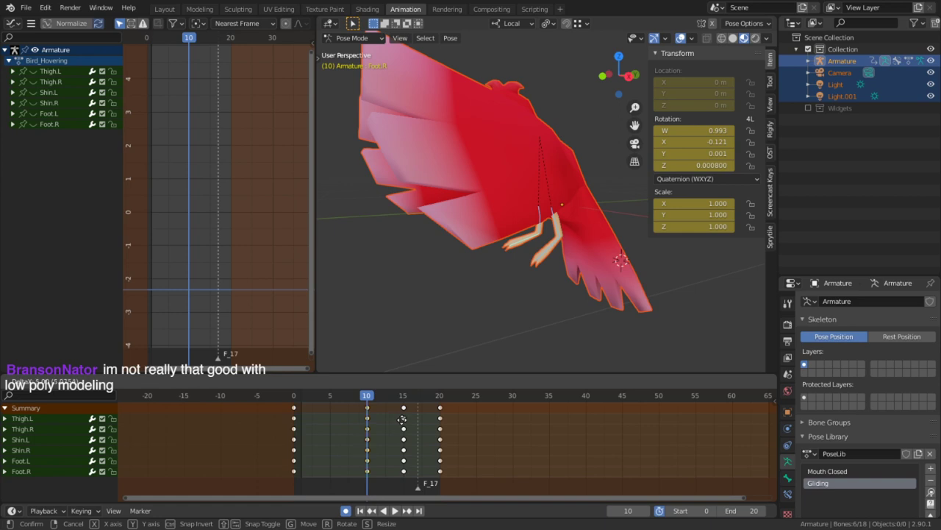
{"action": "left_click", "coordinate": [365, 425]}
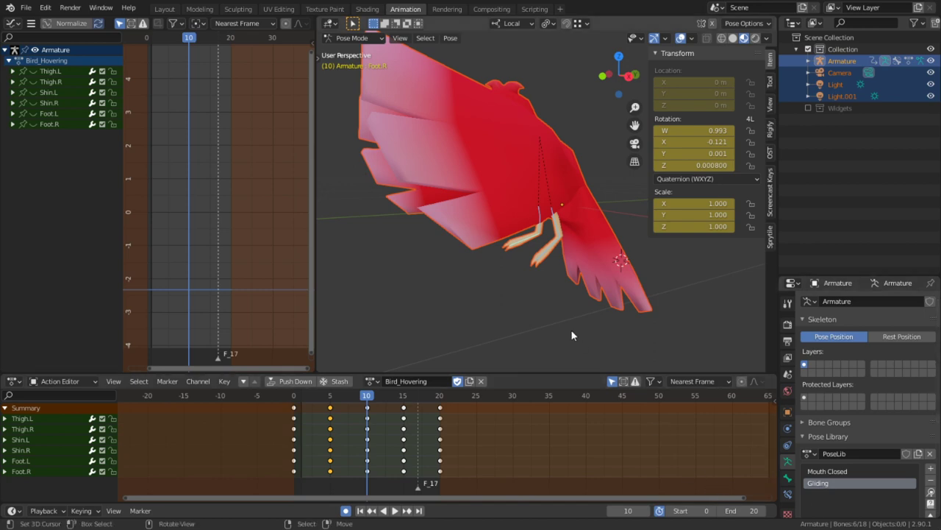
Go to frame 5 and display the Thigh.L animation curves in the Graph Editor for inspection
{"action": "middle_click_drag", "start_coordinate": [508, 303], "coordinate": [609, 272]}
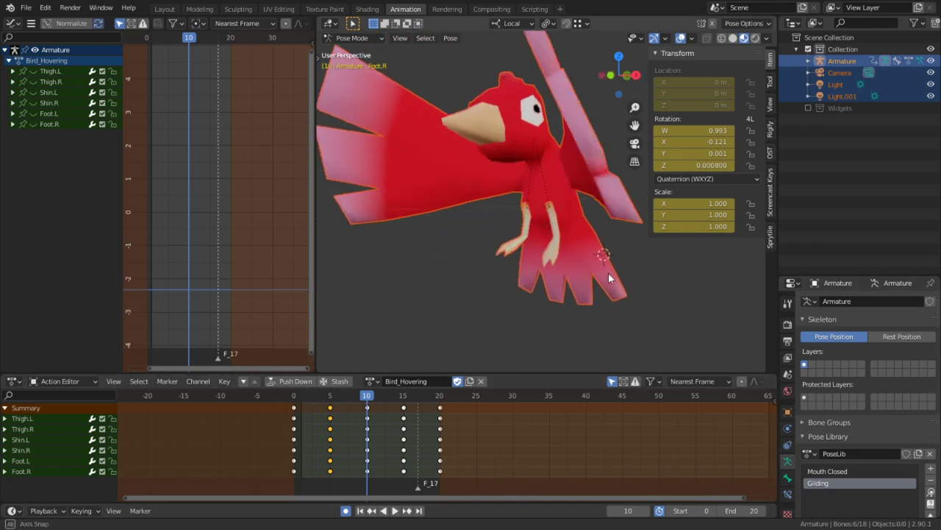
{"action": "scroll", "coordinate": [434, 340], "scroll_direction": "up", "scroll_amount": 4}
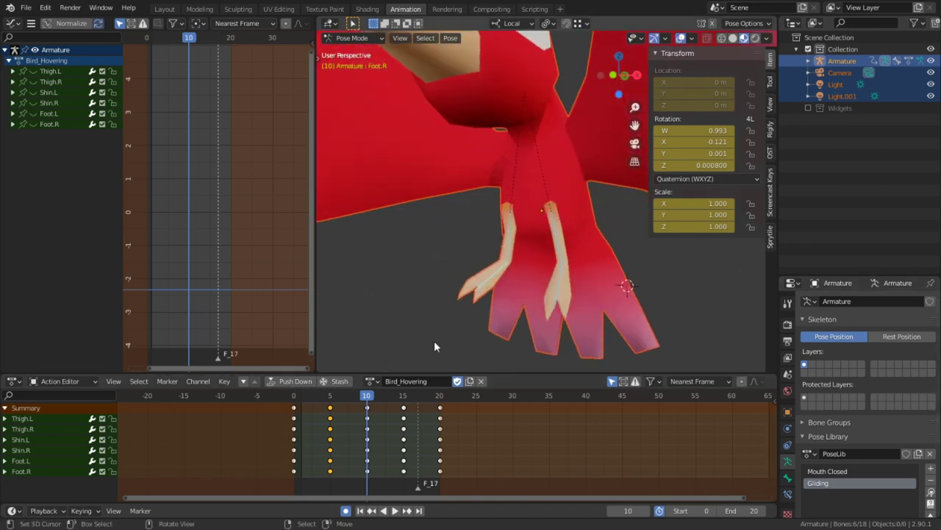
{"action": "left_click", "coordinate": [329, 412]}
{"action": "scroll", "coordinate": [217, 243], "scroll_direction": "down", "scroll_amount": 9}
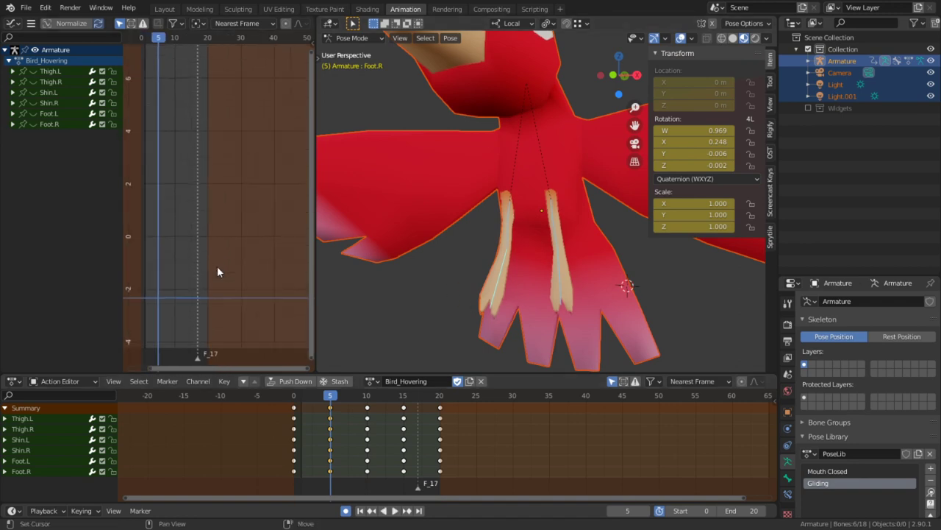
{"action": "middle_click_drag", "start_coordinate": [228, 221], "coordinate": [224, 266], "text": "ctrl"}
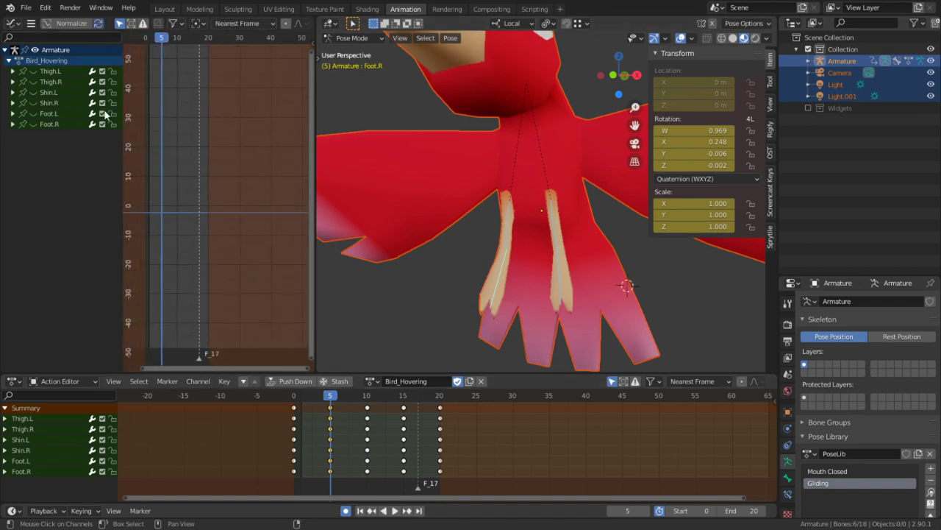
{"action": "left_click", "coordinate": [34, 71]}
{"action": "middle_click_drag", "start_coordinate": [133, 234], "coordinate": [205, 256]}
{"action": "middle_click_drag", "start_coordinate": [202, 255], "coordinate": [192, 189], "text": "ctrl"}
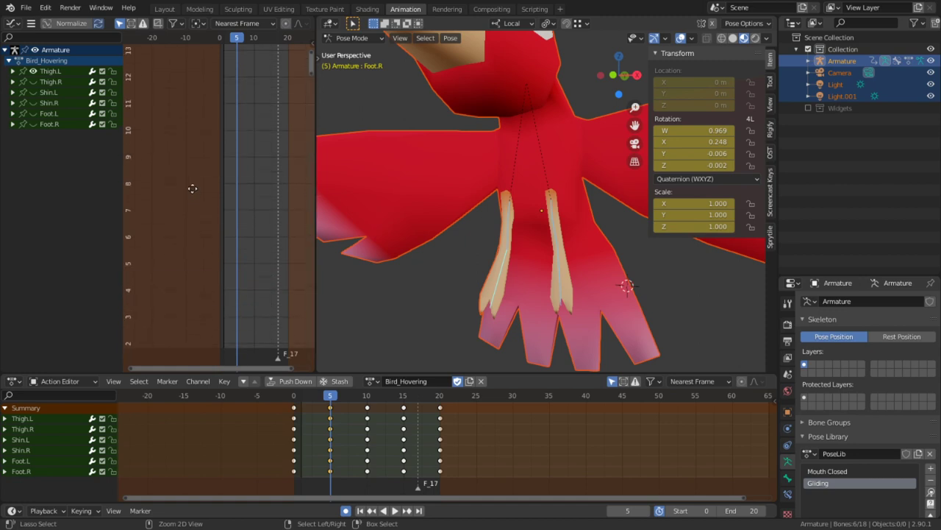
{"action": "middle_click_drag", "start_coordinate": [251, 330], "coordinate": [229, 136]}
{"action": "scroll", "coordinate": [198, 150], "scroll_direction": "up", "scroll_amount": 17}
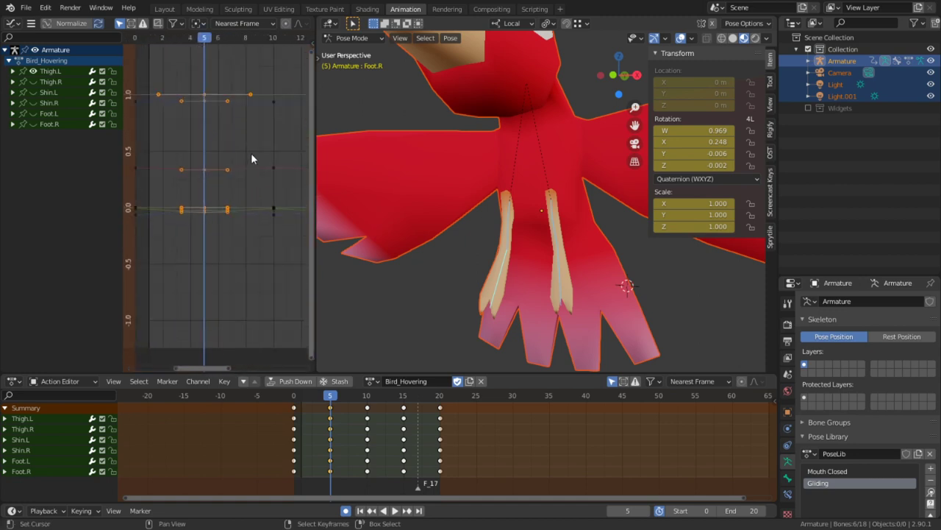
Rotate all leg bones about 22° forward around local X at frame 5 and play back the loop
{"action": "scroll", "coordinate": [520, 256], "scroll_direction": "up", "scroll_amount": 4}
{"action": "middle_click_drag", "start_coordinate": [497, 287], "coordinate": [450, 293]}
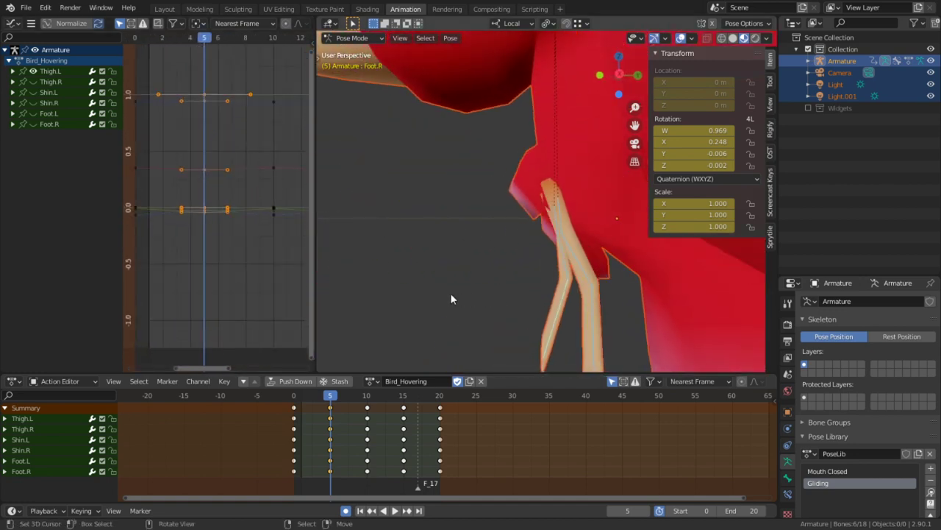
{"action": "key", "text": "r"}
{"action": "key", "text": "x"}
{"action": "key", "text": "x"}
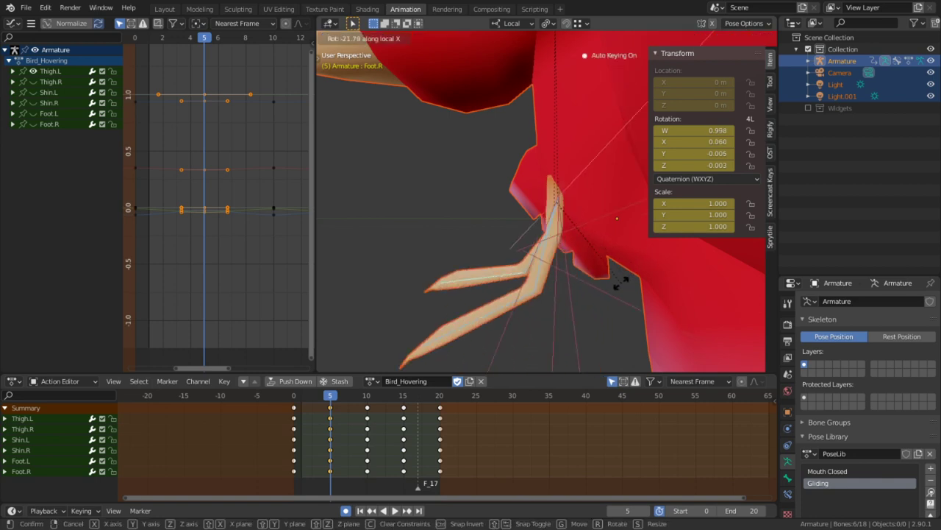
{"action": "left_click", "coordinate": [622, 270]}
{"action": "left_click", "coordinate": [267, 432]}
{"action": "key", "text": "space"}
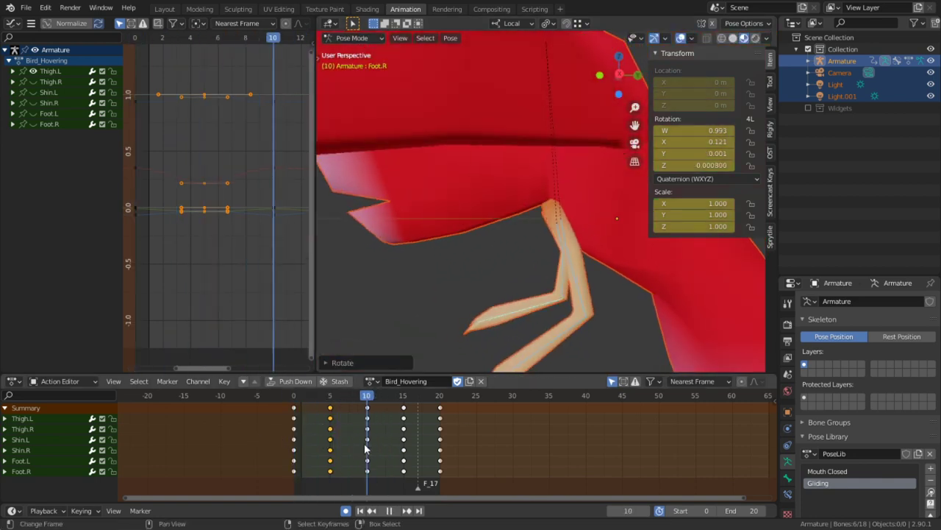
Rotate all leg bones further forward at frame 10 in the right orthographic view
{"action": "left_click_drag", "start_coordinate": [365, 448], "coordinate": [294, 447]}
{"action": "key", "text": "Up"}
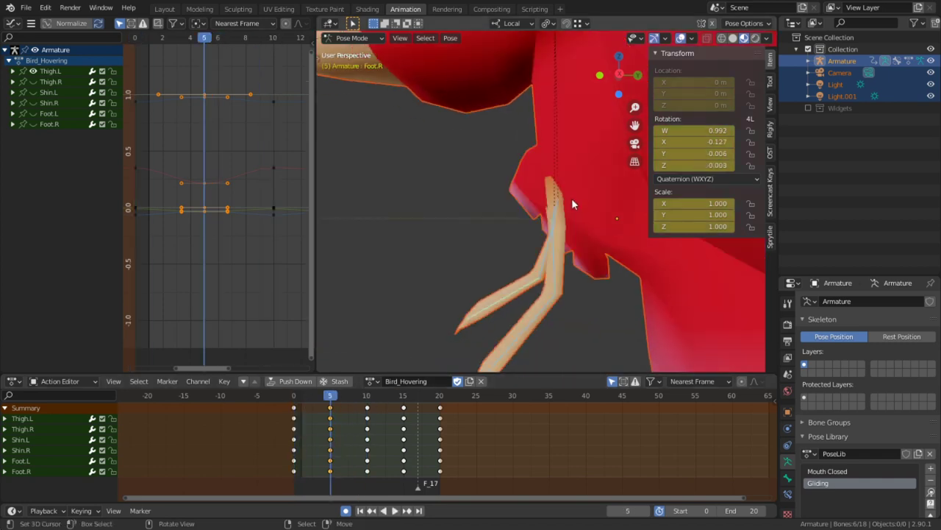
{"action": "middle_click_drag", "start_coordinate": [572, 172], "coordinate": [564, 171]}
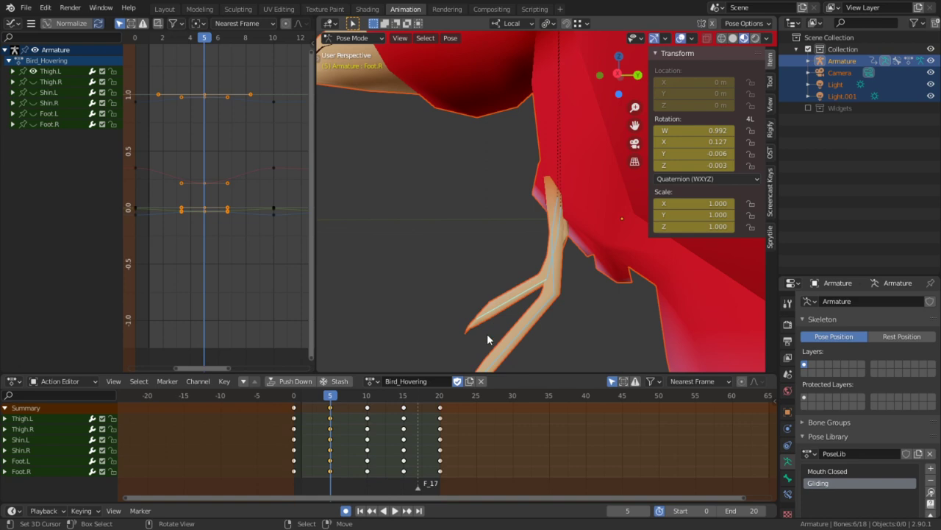
{"action": "key", "text": "KP_3"}
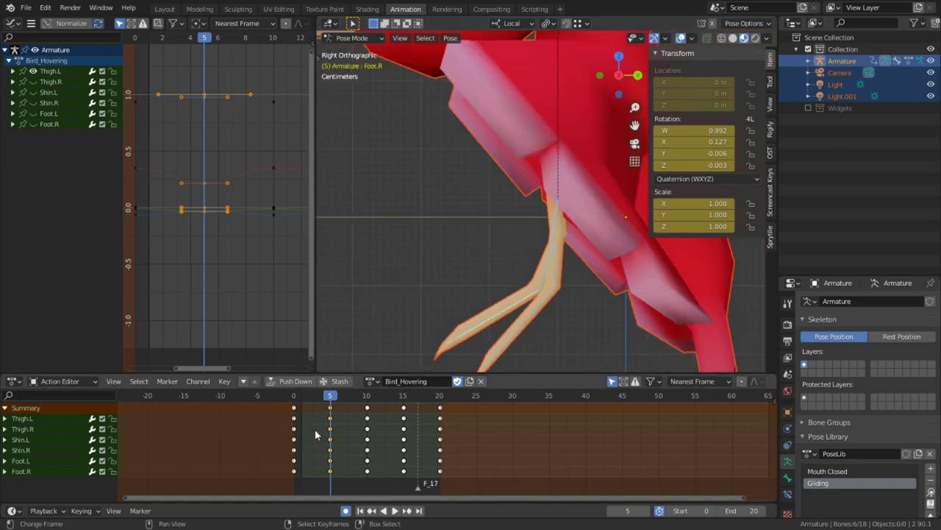
{"action": "key", "text": "space"}
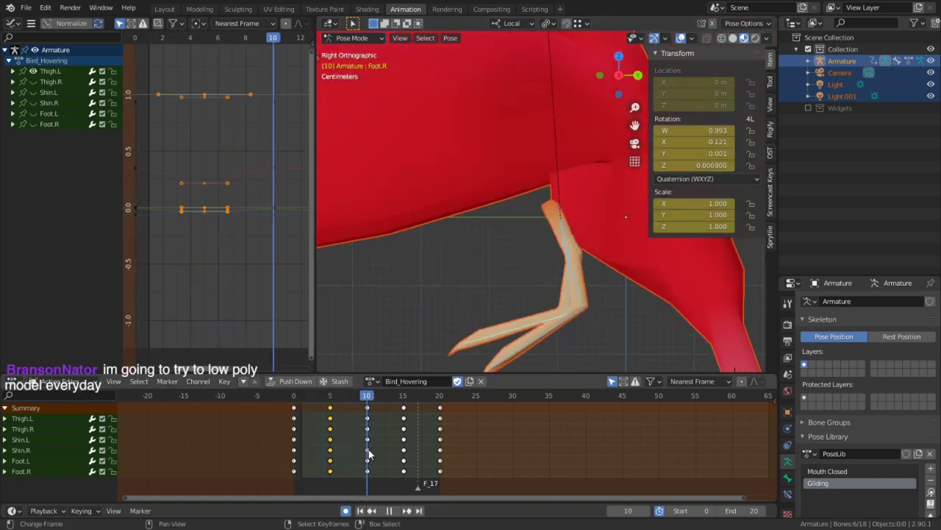
{"action": "key", "text": "space"}
{"action": "key", "text": "r"}
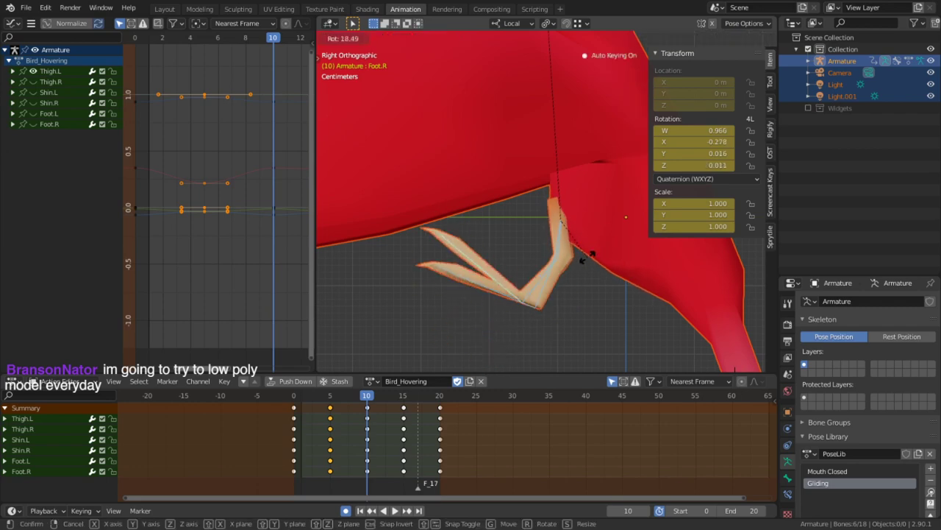
{"action": "left_click", "coordinate": [593, 253]}
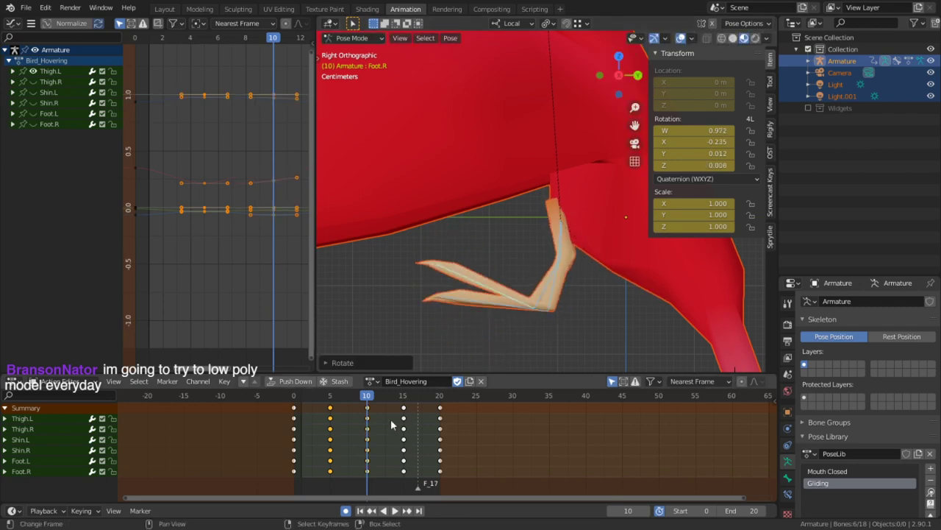
Copy the frame 10 leg keys over the frame 15 keys and play back the loop
{"action": "left_click", "coordinate": [296, 437]}
{"action": "key", "text": "space"}
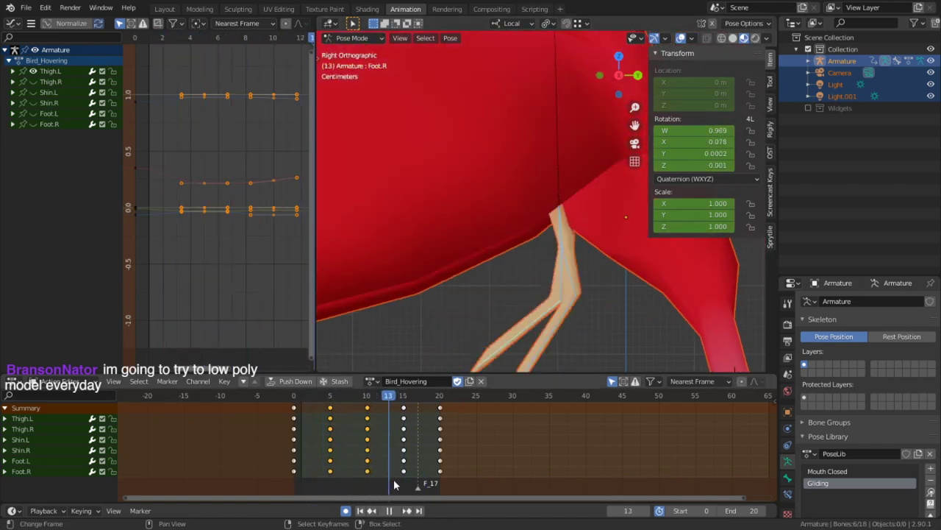
{"action": "key", "text": "space"}
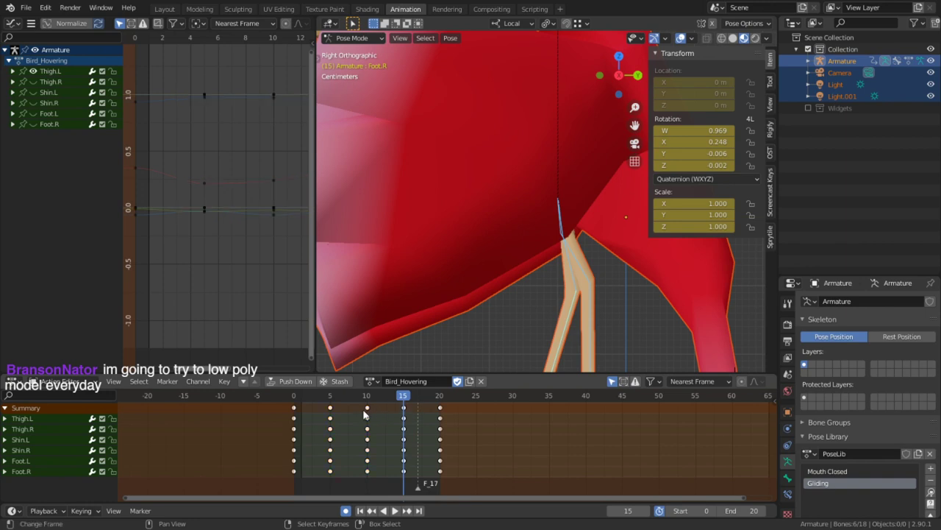
{"action": "left_click_drag", "start_coordinate": [366, 416], "coordinate": [403, 417]}
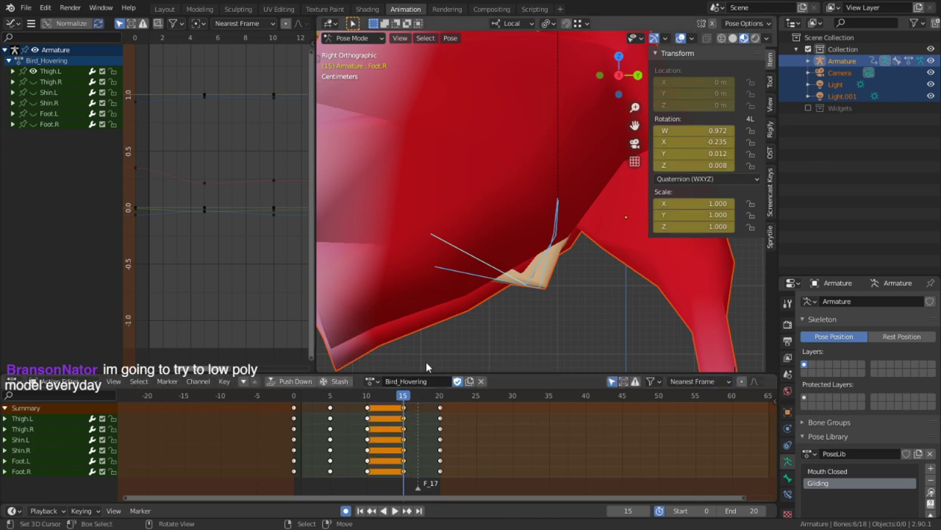
{"action": "key", "text": "space"}
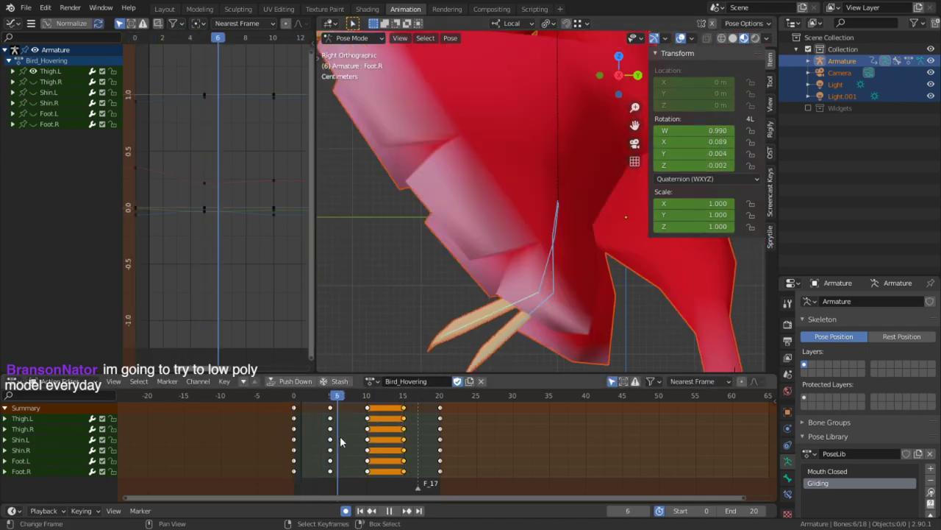
{"action": "key", "text": "space"}
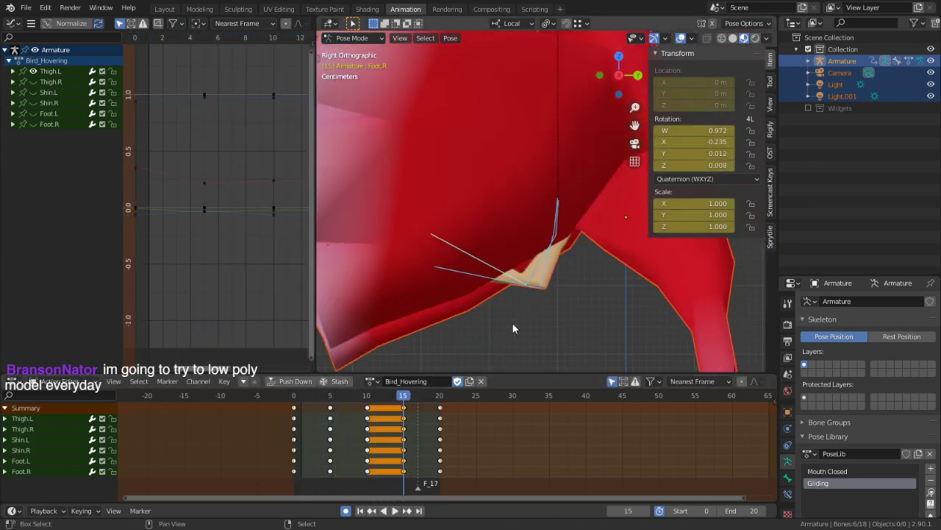
At frame 15, rotate both thighs backward toward the tail
{"action": "left_click", "coordinate": [537, 213]}
{"action": "left_click", "coordinate": [538, 213], "text": "shift"}
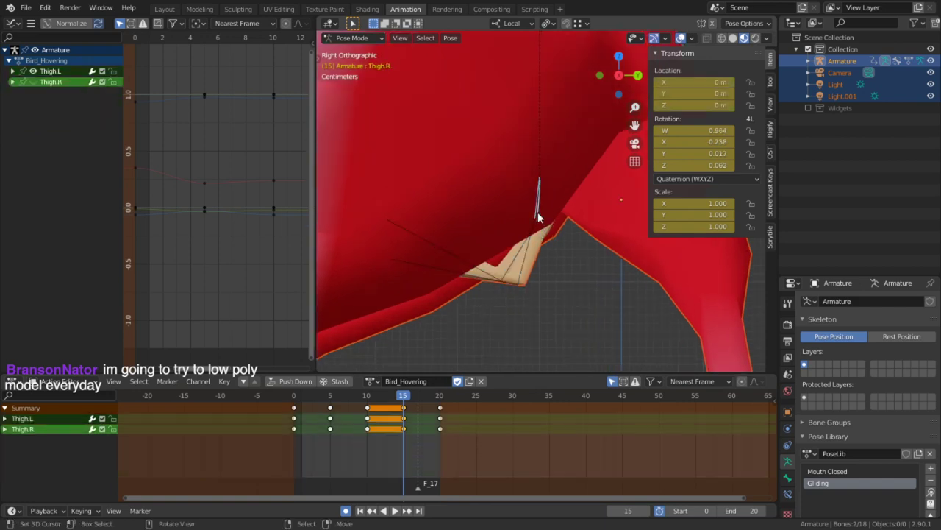
{"action": "key", "text": "r"}
{"action": "left_click", "coordinate": [564, 223]}
At frame 15, rotate Shin.L and Shin.R so the lower legs swing backward
{"action": "left_click", "coordinate": [557, 273]}
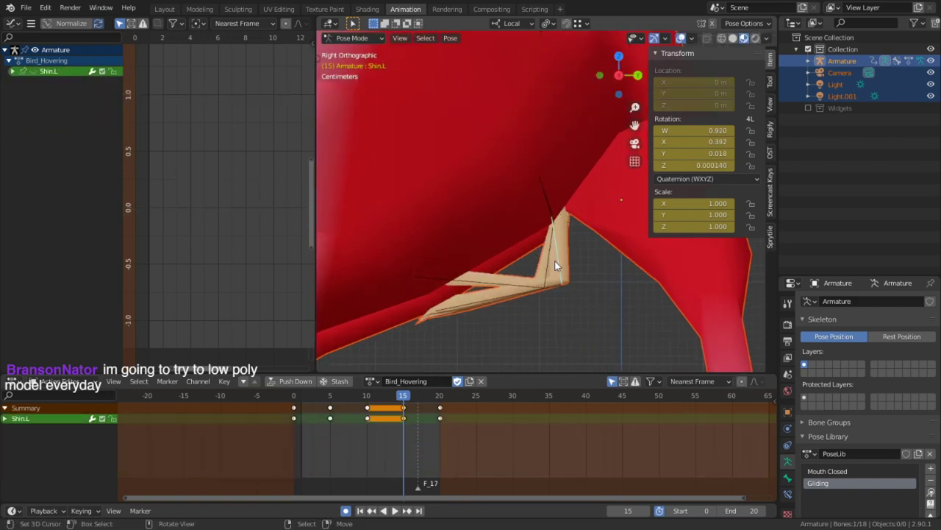
{"action": "left_click", "coordinate": [558, 274], "text": "shift"}
{"action": "key", "text": "r"}
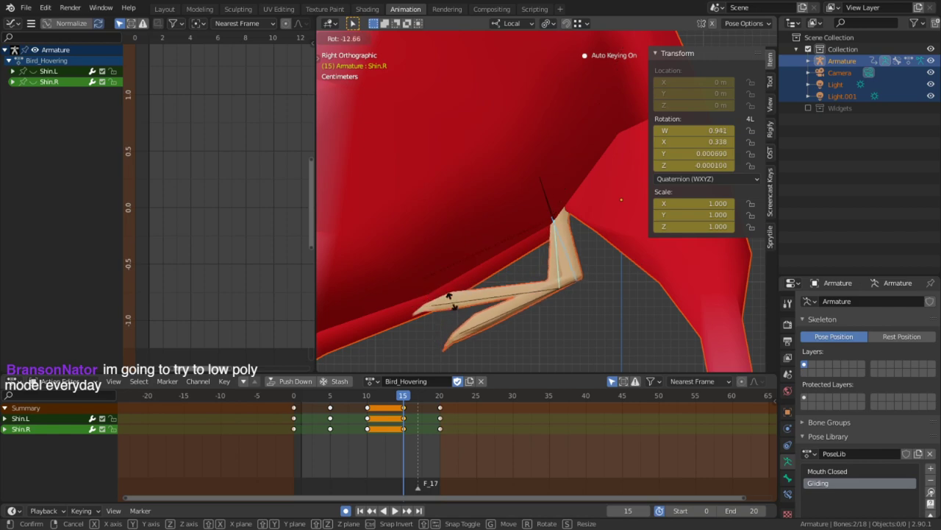
{"action": "left_click", "coordinate": [555, 333]}
Rotate Foot.L and Foot.R upward at frame 15 and play back the hovering loop to check the whole bird
{"action": "key", "text": "alt+a"}
{"action": "right_click", "coordinate": [523, 305], "text": "shift"}
{"action": "right_click", "coordinate": [518, 298], "text": "shift"}
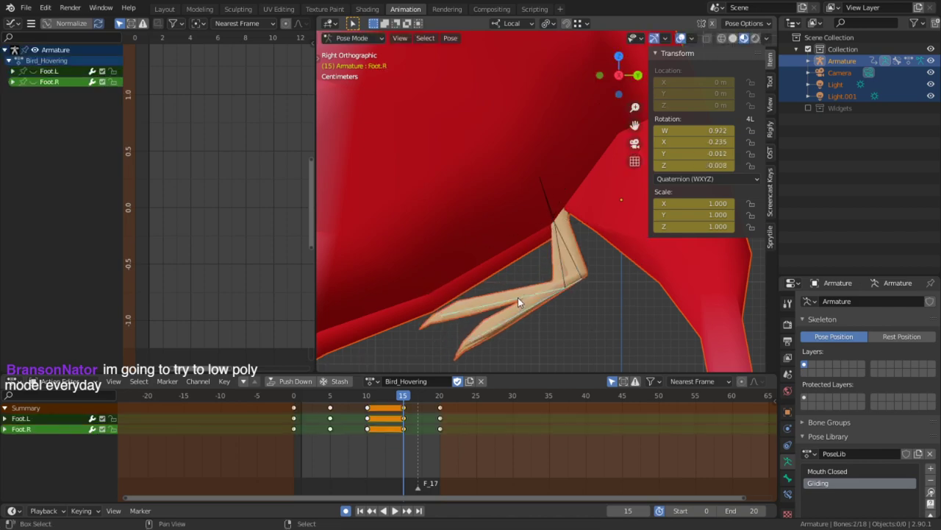
{"action": "key", "text": "r"}
{"action": "left_click", "coordinate": [507, 282]}
{"action": "key", "text": "space"}
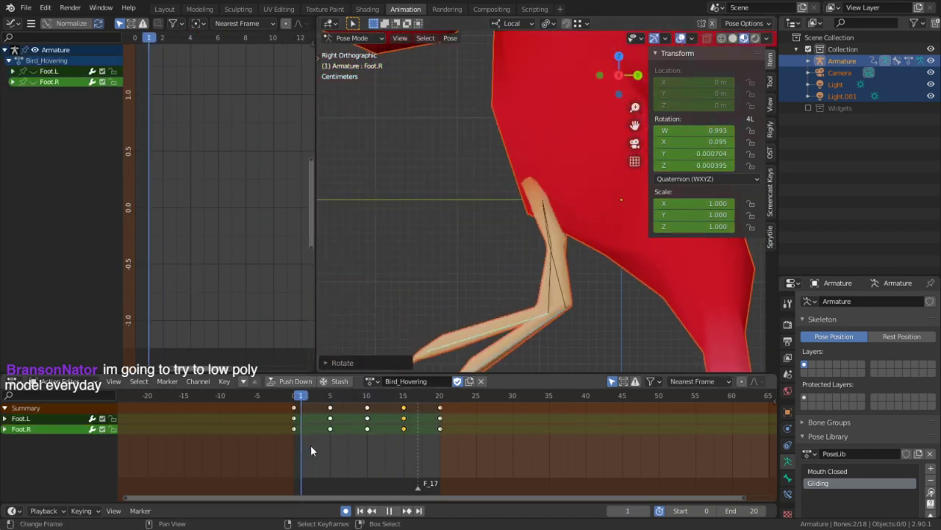
{"action": "left_click_drag", "start_coordinate": [440, 460], "coordinate": [403, 444]}
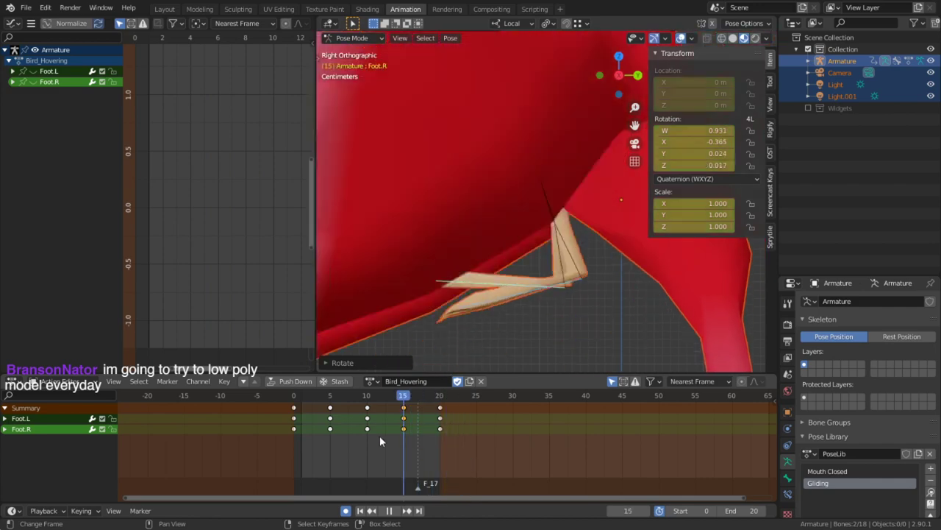
{"action": "key", "text": "space"}
{"action": "scroll", "coordinate": [470, 239], "scroll_direction": "down", "scroll_amount": 5}
{"action": "scroll", "coordinate": [469, 236], "scroll_direction": "up", "scroll_amount": 4}
{"action": "key", "text": "space"}
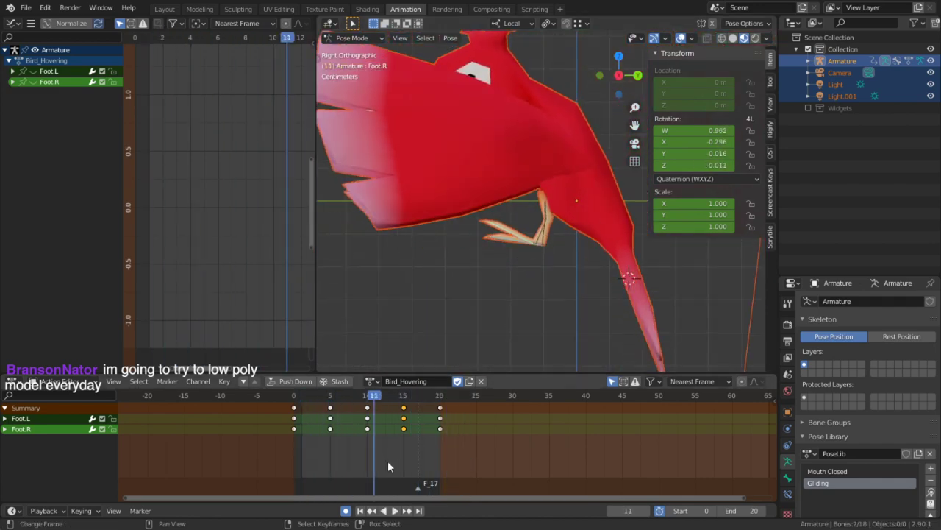
Select all leg bones, maximize the Graph Editor, and frame the Thigh.L curves with all their keyframes selected
{"action": "key", "text": "a"}
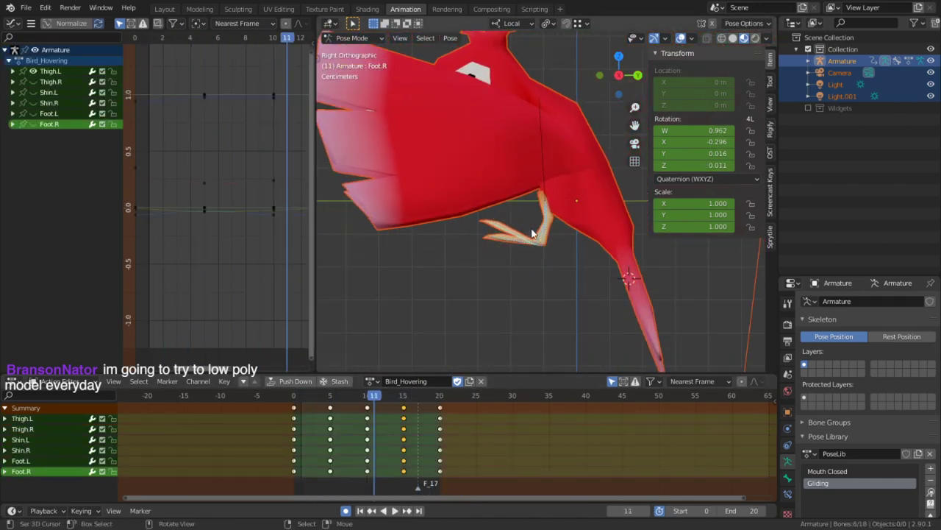
{"action": "key", "text": "ctrl+space"}
{"action": "scroll", "coordinate": [446, 223], "scroll_direction": "down", "scroll_amount": 2}
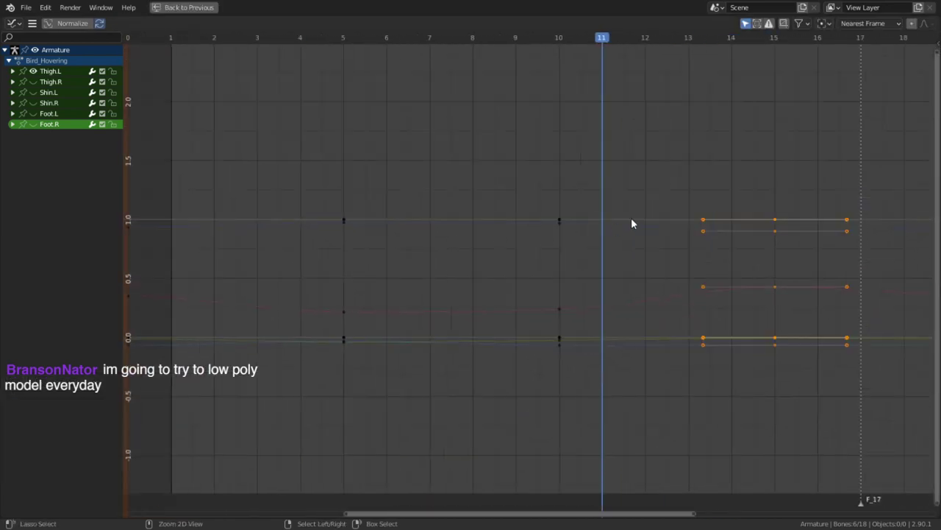
{"action": "middle_click_drag", "start_coordinate": [633, 221], "coordinate": [625, 247], "text": "ctrl"}
{"action": "key", "text": "a"}
{"action": "key", "text": "Home"}
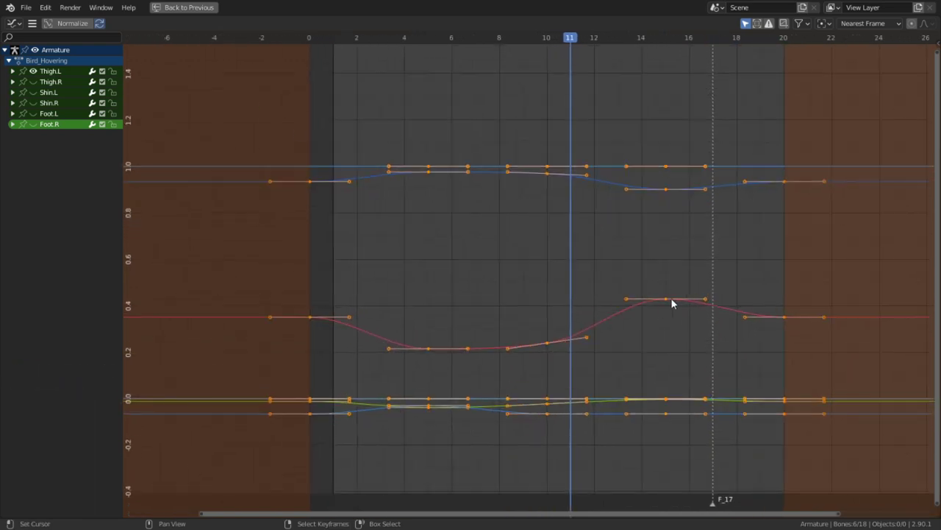
{"action": "key", "text": "alt+a"}
{"action": "middle_click_drag", "start_coordinate": [707, 264], "coordinate": [674, 269], "text": "ctrl"}
{"action": "scroll", "coordinate": [665, 276], "scroll_direction": "up", "scroll_amount": 6}
{"action": "key", "text": "a"}
{"action": "scroll", "coordinate": [707, 254], "scroll_direction": "down", "scroll_amount": 3, "text": "shift"}
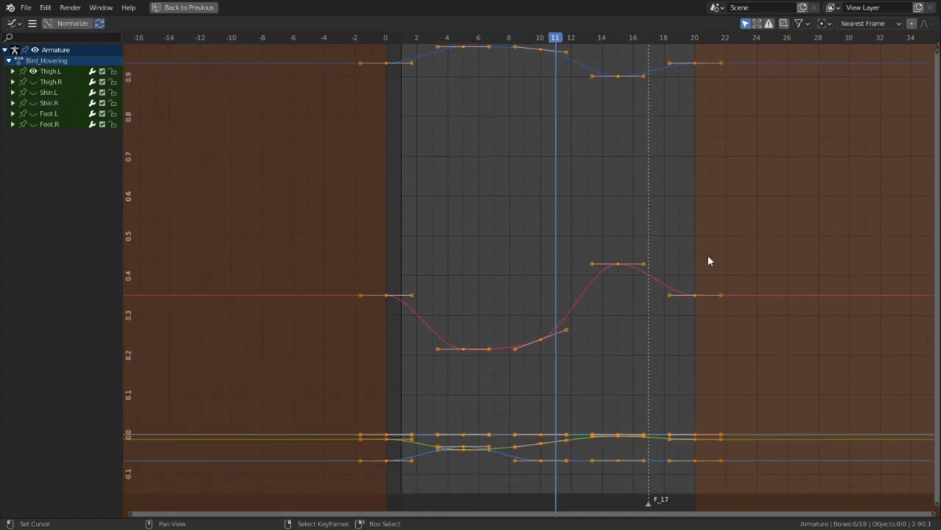
{"action": "key", "text": "g"}
{"action": "key", "text": "Escape"}
Set the Graph Editor pivot to Individual Centers, scale up the handles of all Thigh.L keyframes, and play back in the restored layout
{"action": "left_click", "coordinate": [825, 24]}
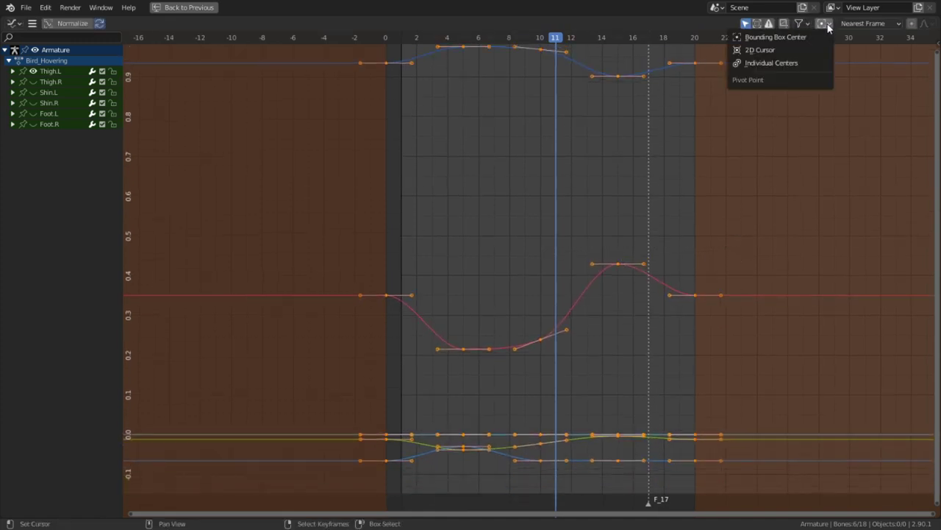
{"action": "left_click", "coordinate": [812, 65]}
{"action": "key", "text": "s"}
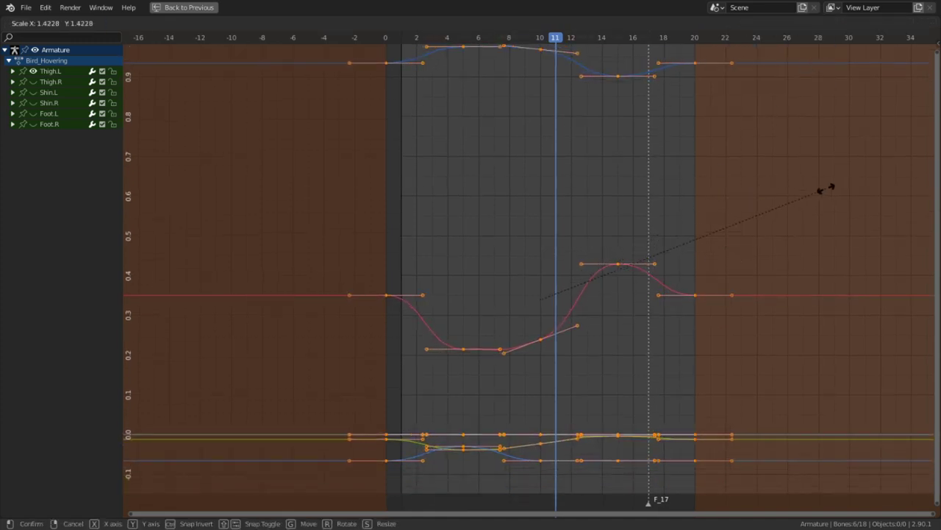
{"action": "left_click", "coordinate": [878, 186]}
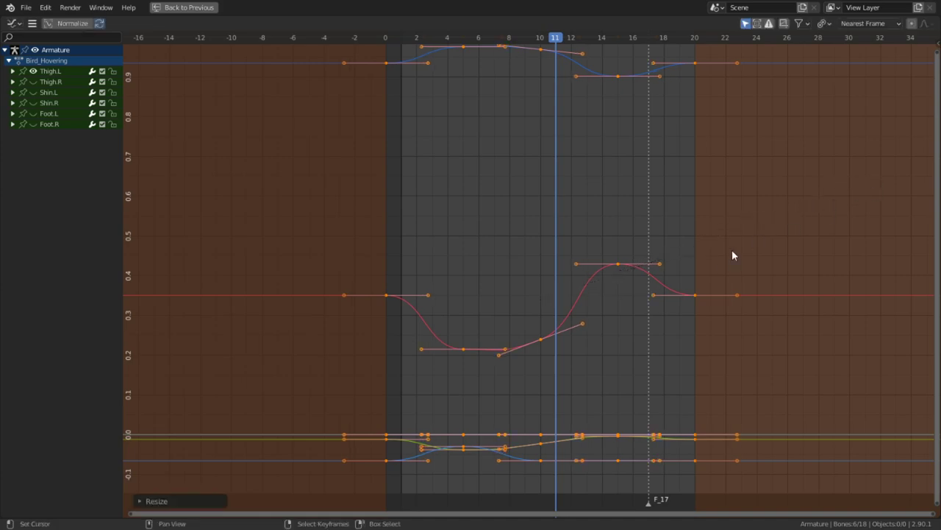
{"action": "key", "text": "ctrl+space"}
{"action": "key", "text": "space"}
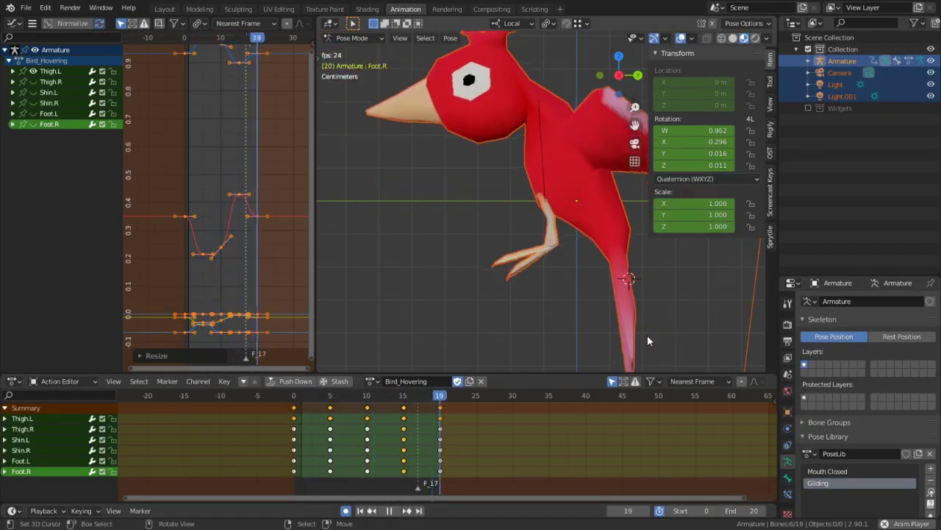
Scale the Thigh.L keyframe handles down by a factor of about 0.63
{"action": "key", "text": "s"}
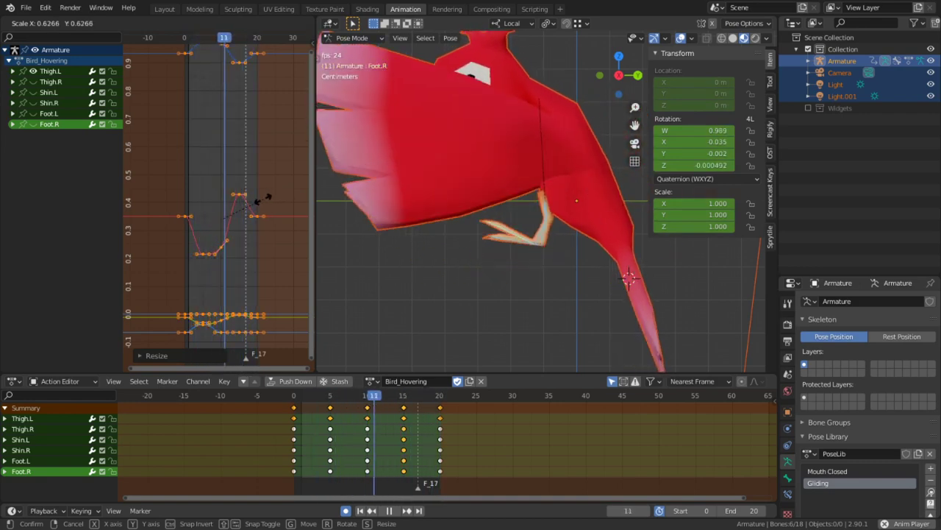
{"action": "left_click", "coordinate": [263, 198]}
{"action": "key", "text": "space"}
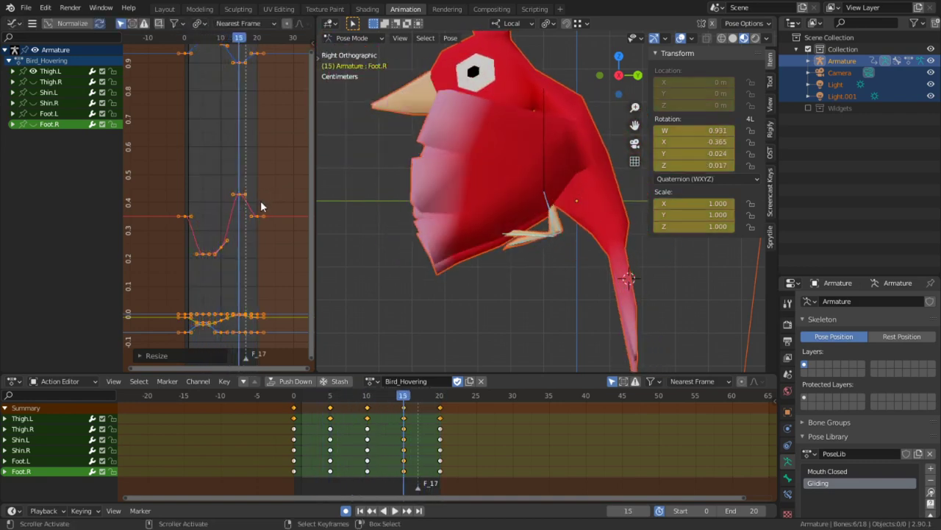
{"action": "middle_click_drag", "start_coordinate": [255, 176], "coordinate": [258, 178], "text": "ctrl"}
{"action": "scroll", "coordinate": [258, 177], "scroll_direction": "up", "scroll_amount": 3}
{"action": "key", "text": "alt+a"}
{"action": "left_click", "coordinate": [244, 193]}
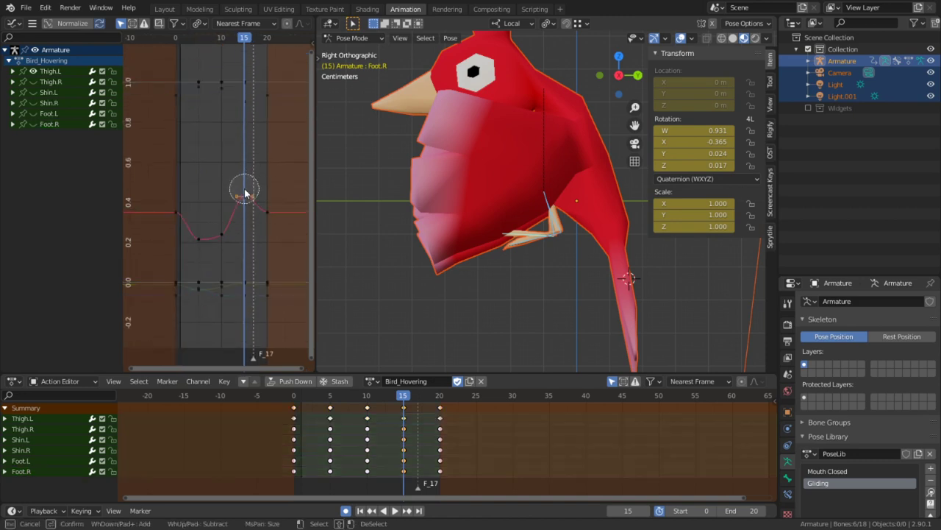
{"action": "key", "text": "g"}
{"action": "right_click", "coordinate": [252, 327]}
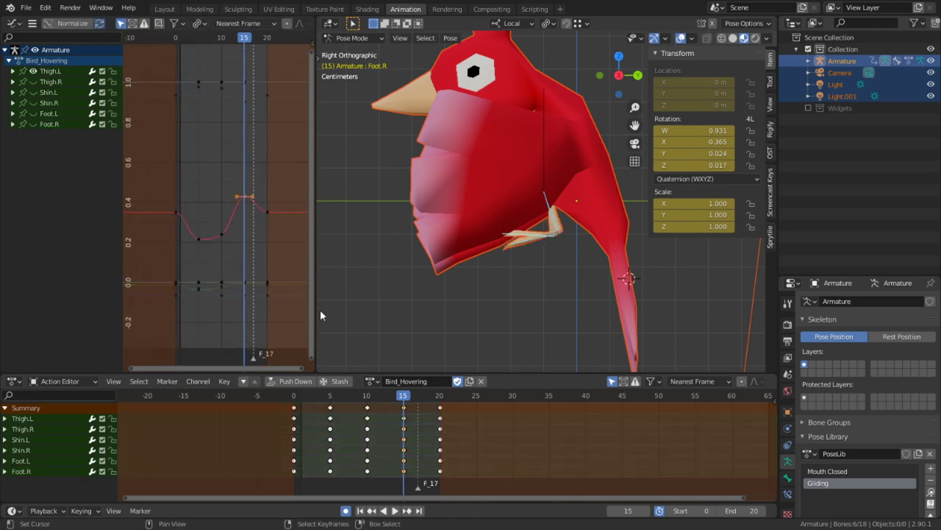
Show the curves of all thigh, shin and foot bones and try to lower their frame 15 keyframes together
{"action": "left_click_drag", "start_coordinate": [29, 81], "coordinate": [31, 96]}
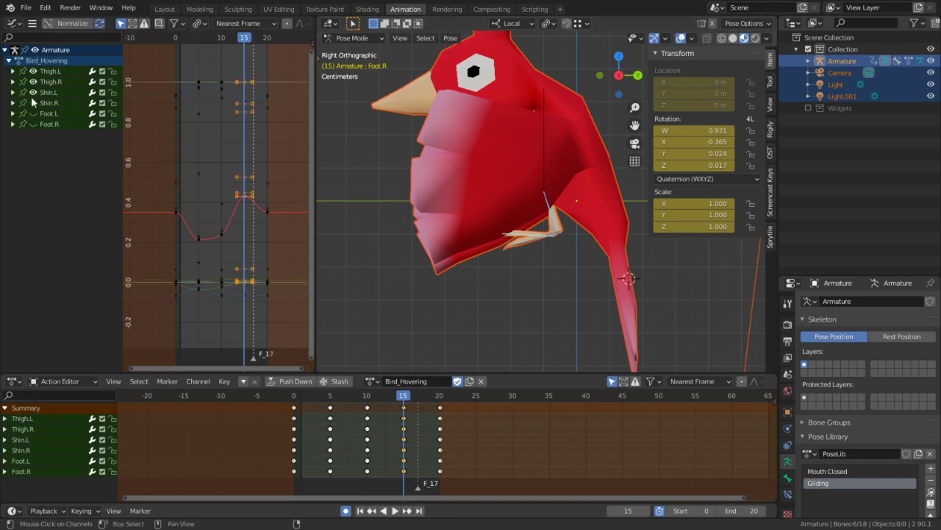
{"action": "scroll", "coordinate": [224, 191], "scroll_direction": "up", "scroll_amount": 3}
{"action": "key", "text": "c"}
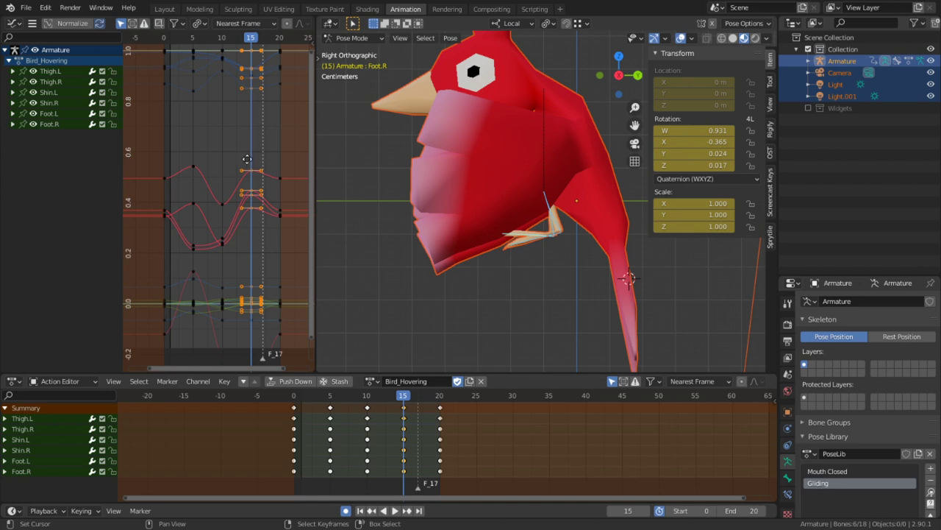
{"action": "key", "text": "g"}
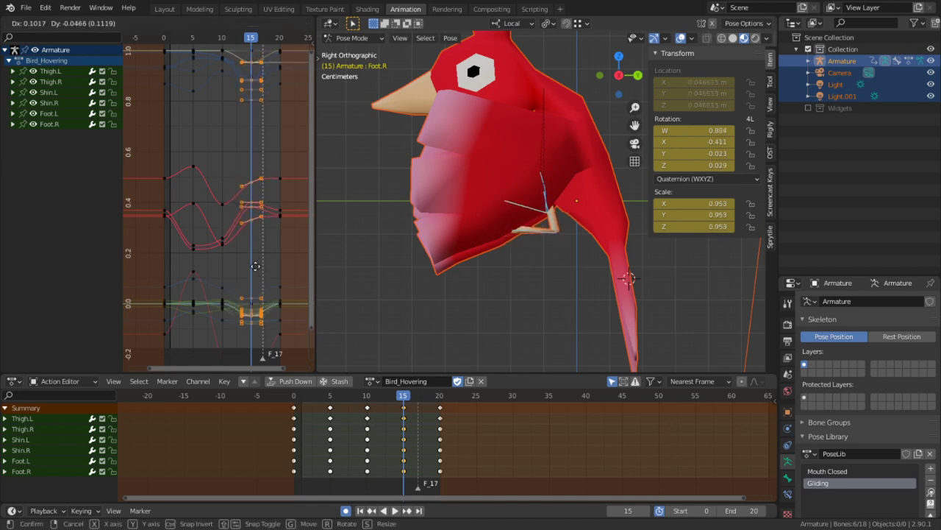
{"action": "key", "text": "Escape"}
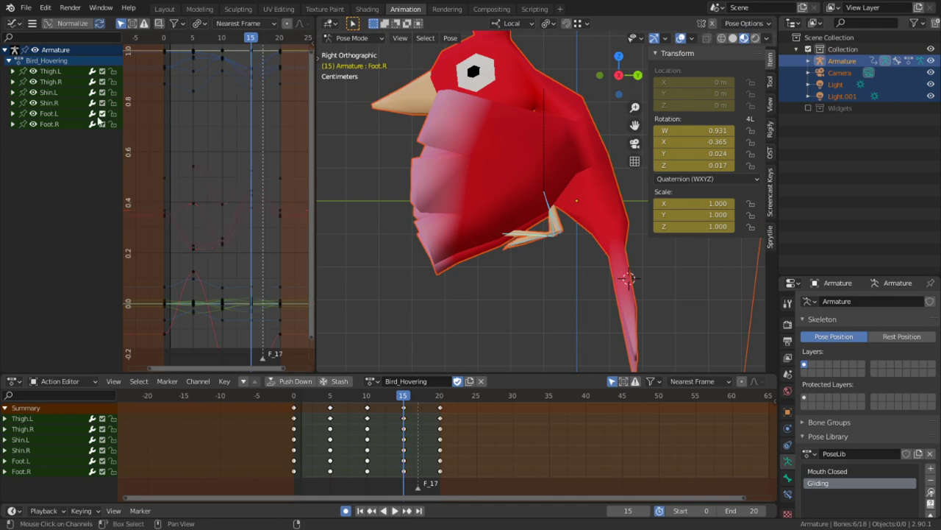
Expand the channel groups of the thigh, shin and foot bones in the Graph Editor to list their individual curves
{"action": "left_click", "coordinate": [11, 72]}
{"action": "left_click", "coordinate": [13, 188]}
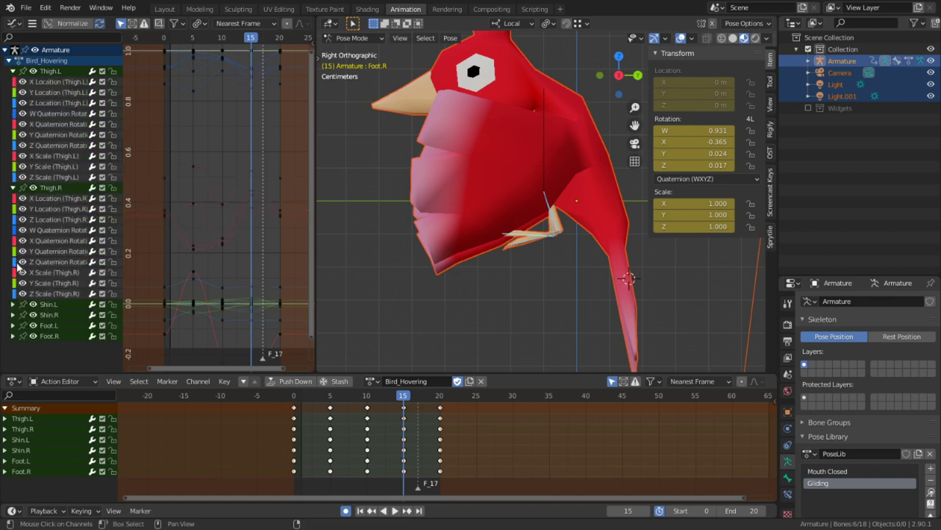
{"action": "left_click", "coordinate": [13, 303]}
{"action": "scroll", "coordinate": [22, 324], "scroll_direction": "down", "scroll_amount": 3}
{"action": "left_click", "coordinate": [12, 344]}
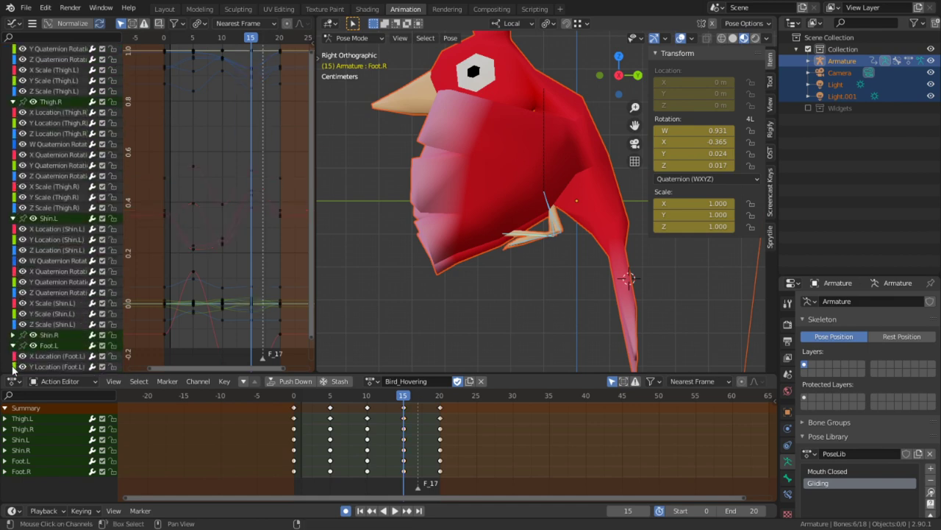
{"action": "left_click", "coordinate": [13, 335]}
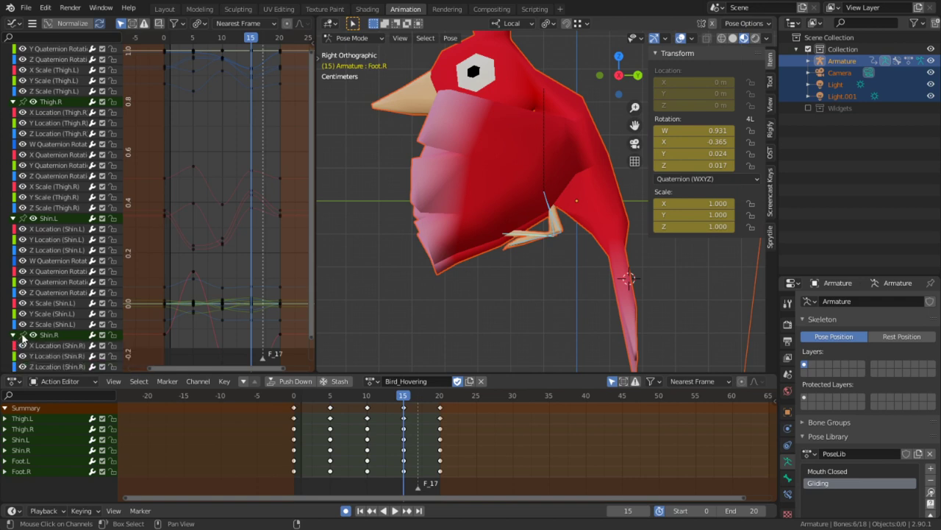
Hide the location and scale curves of Foot.L, Shin.R and both thighs, plus the scale curves of Shin.L
{"action": "scroll", "coordinate": [20, 342], "scroll_direction": "down", "scroll_amount": 7}
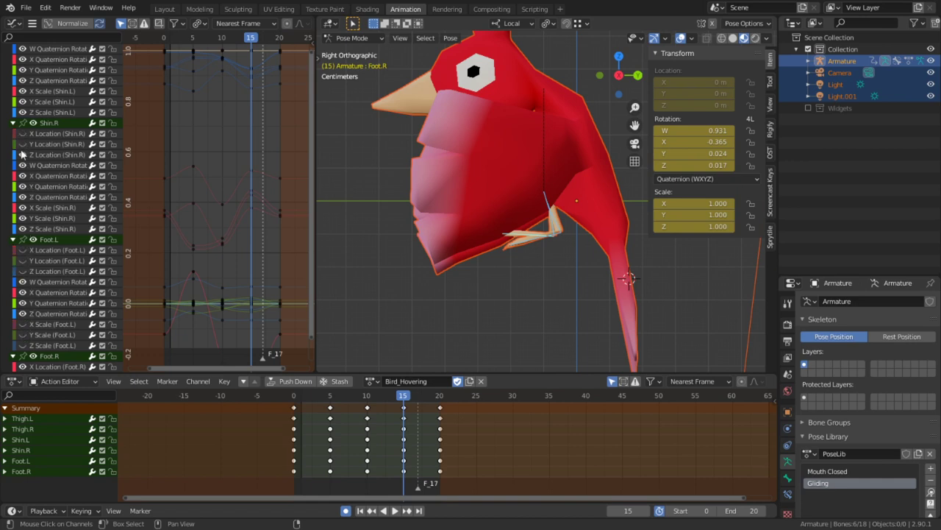
{"action": "scroll", "coordinate": [29, 230], "scroll_direction": "up", "scroll_amount": 3}
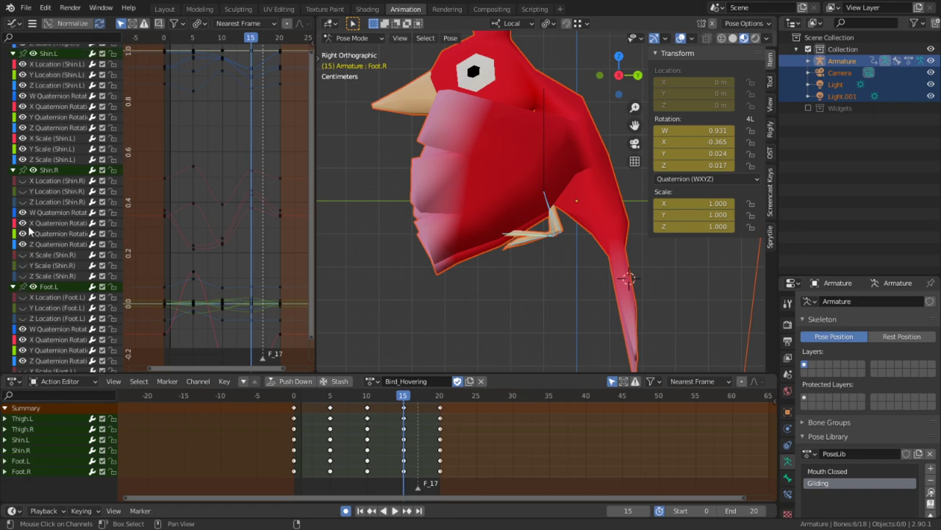
{"action": "left_click", "coordinate": [23, 128]}
{"action": "scroll", "coordinate": [28, 155], "scroll_direction": "up", "scroll_amount": 2}
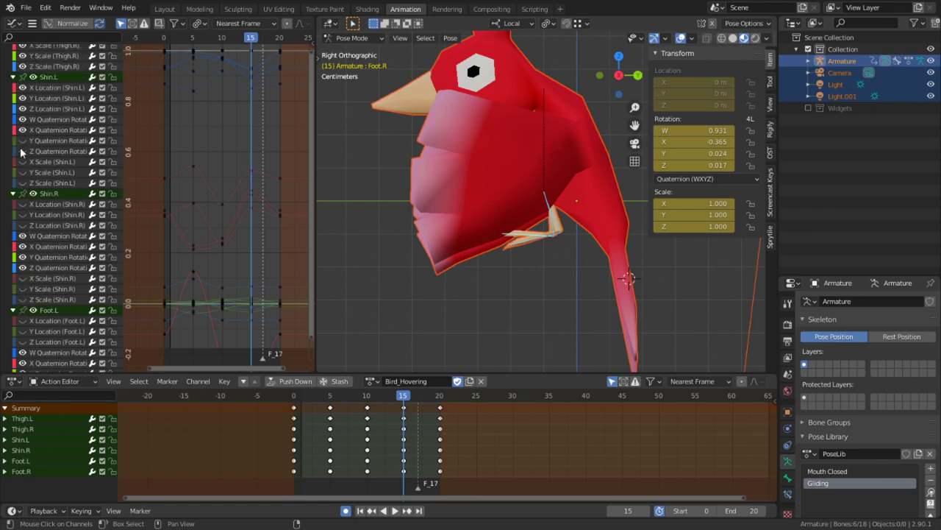
{"action": "scroll", "coordinate": [23, 121], "scroll_direction": "up", "scroll_amount": 12}
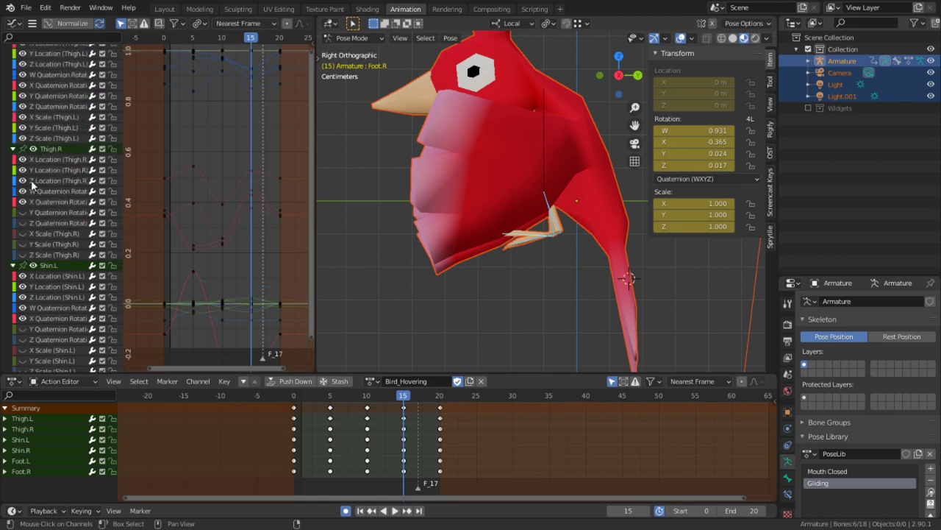
{"action": "left_click_drag", "start_coordinate": [28, 181], "coordinate": [23, 158]}
{"action": "scroll", "coordinate": [33, 178], "scroll_direction": "up", "scroll_amount": 2}
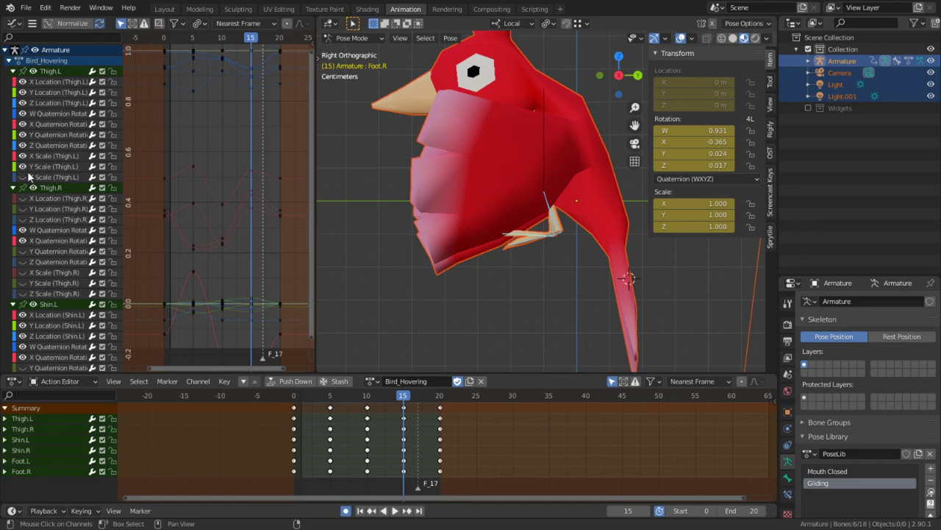
{"action": "left_click_drag", "start_coordinate": [17, 106], "coordinate": [15, 64]}
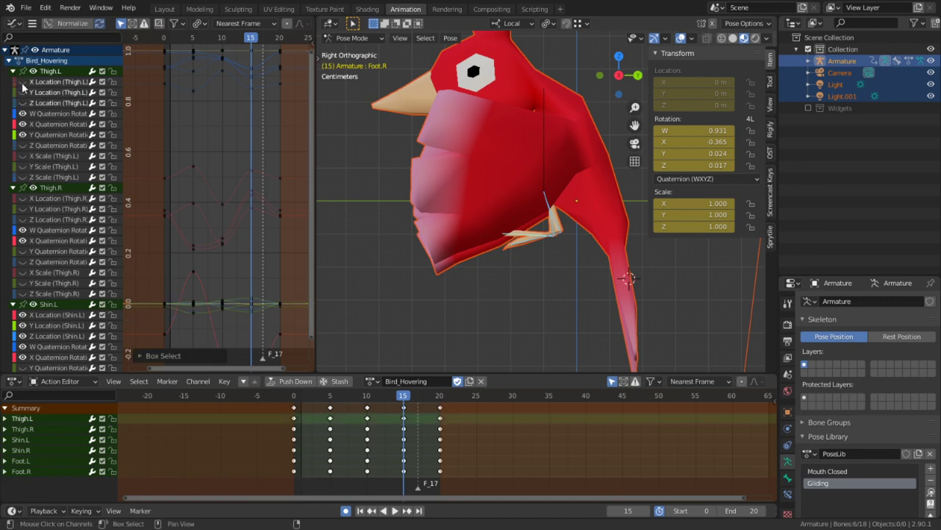
Select the upper group of X rotation keyframes at frame 15 on the leg curves and try to lower them together
{"action": "middle_click_drag", "start_coordinate": [262, 240], "coordinate": [232, 226]}
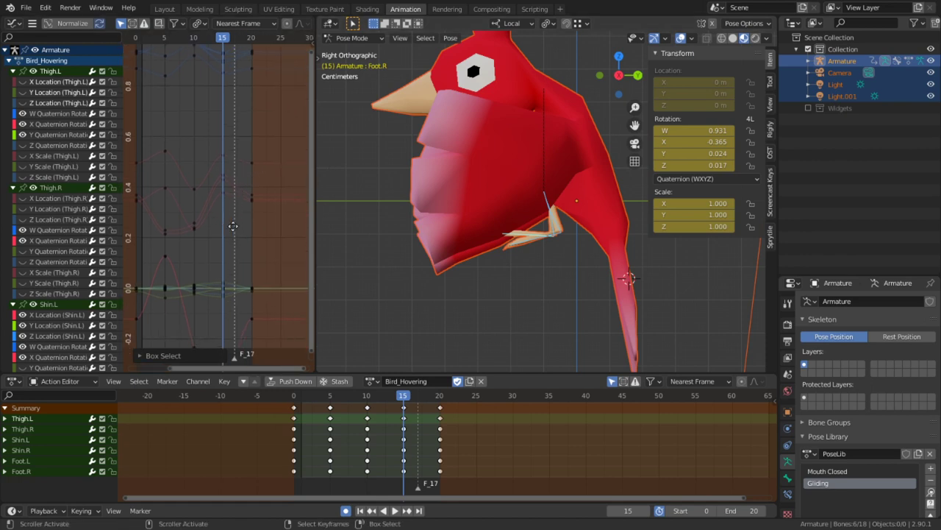
{"action": "left_click", "coordinate": [219, 155]}
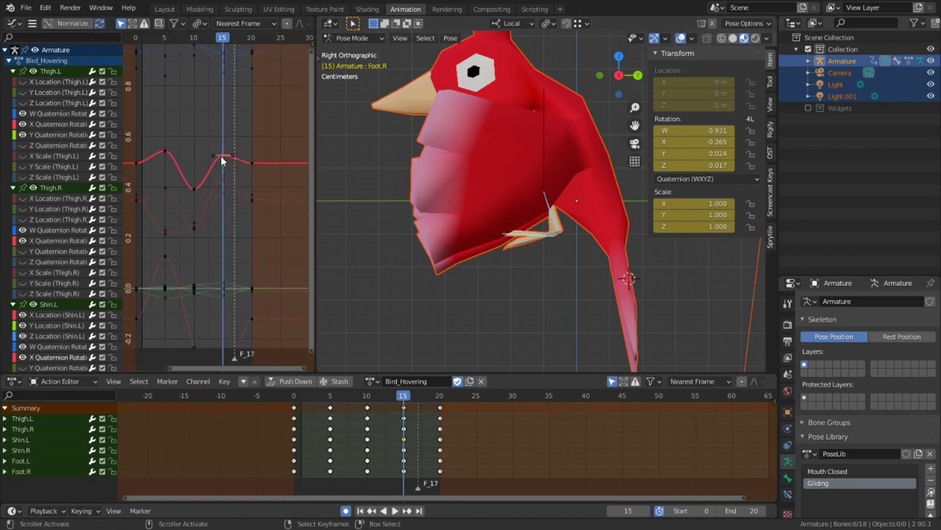
{"action": "key", "text": "c"}
{"action": "left_click_drag", "start_coordinate": [221, 192], "coordinate": [221, 143]}
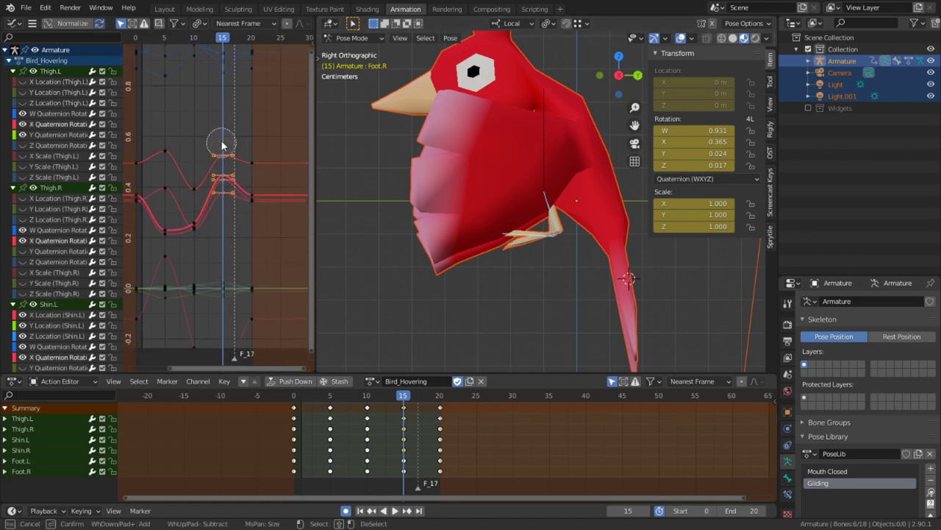
{"action": "right_click", "coordinate": [222, 143]}
{"action": "key", "text": "g"}
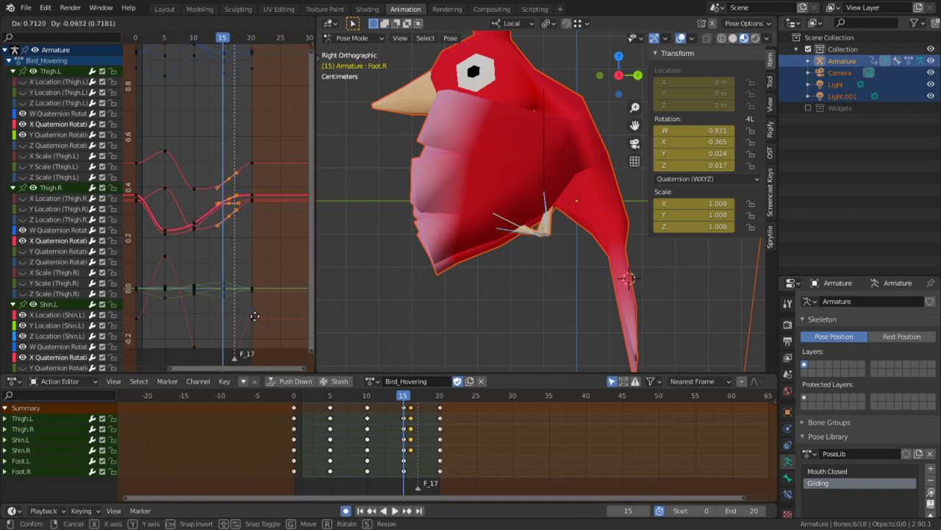
{"action": "right_click", "coordinate": [254, 316]}
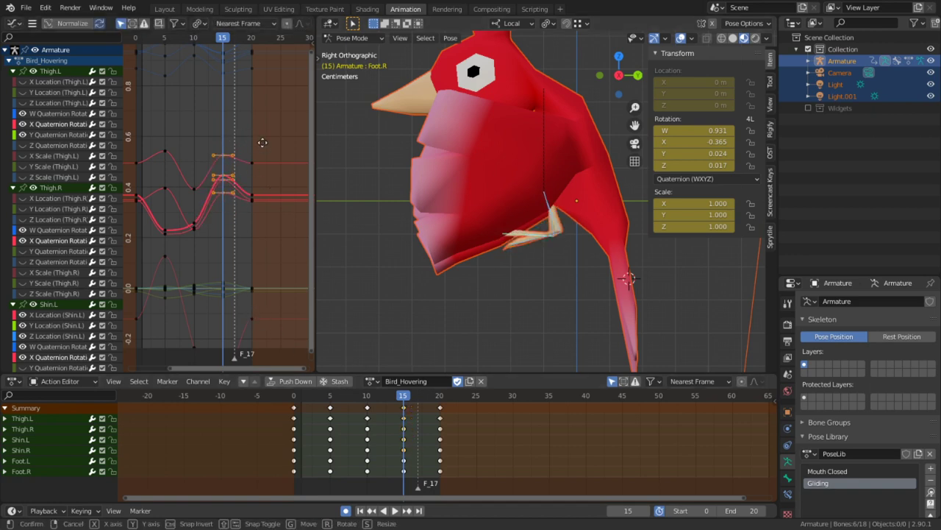
Include the lower curve's frame 15 keyframe, change the Graph Editor pivot, and try to scale the frame 15 keyframes along Y
{"action": "middle_click_drag", "start_coordinate": [275, 281], "coordinate": [283, 98]}
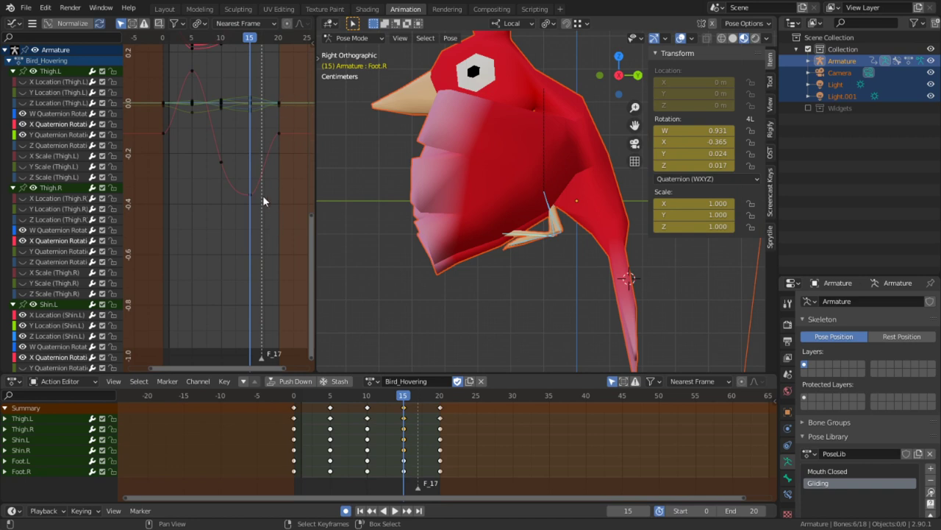
{"action": "middle_click_drag", "start_coordinate": [263, 195], "coordinate": [227, 251]}
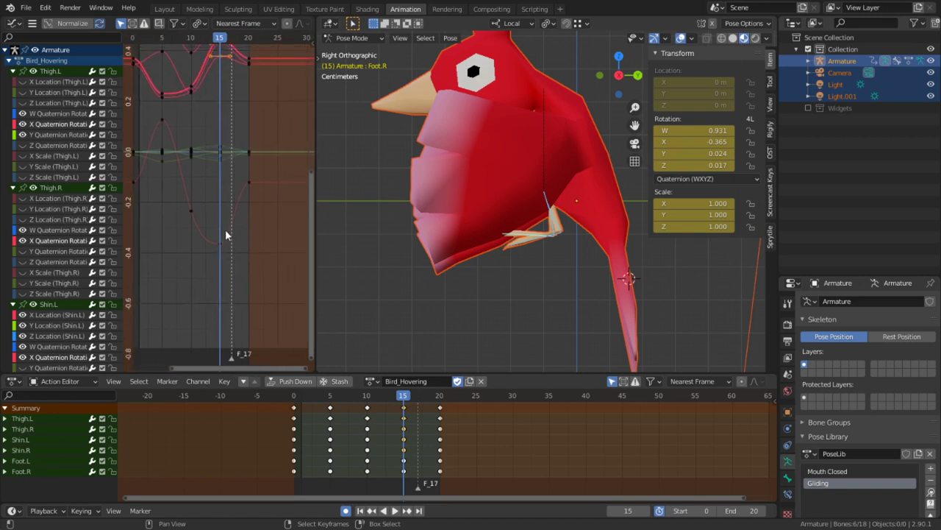
{"action": "right_click", "coordinate": [222, 247], "text": "shift"}
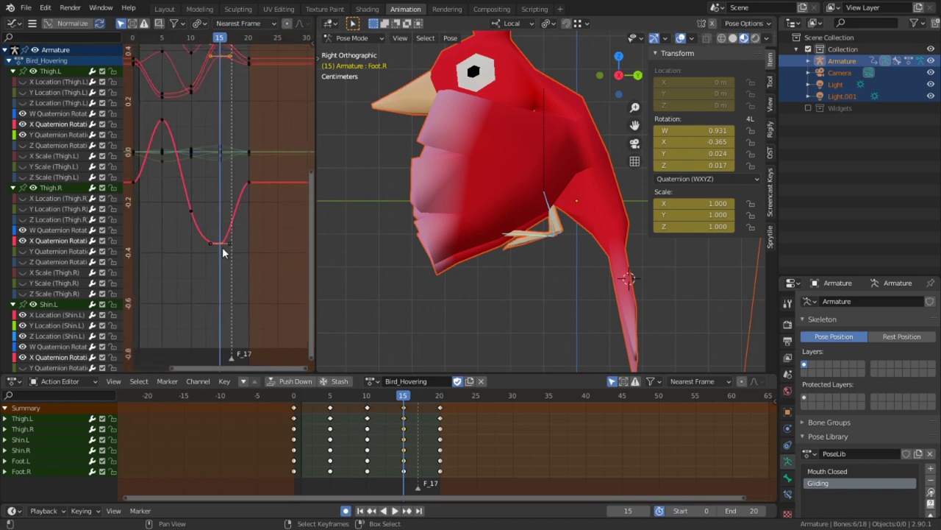
{"action": "middle_click_drag", "start_coordinate": [223, 193], "coordinate": [219, 302]}
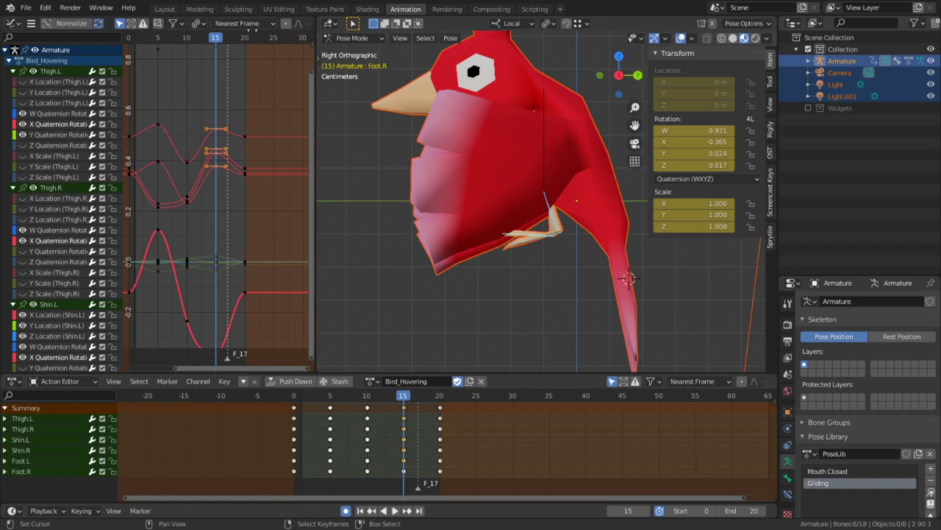
{"action": "left_click", "coordinate": [198, 23]}
{"action": "left_click", "coordinate": [211, 52]}
{"action": "key", "text": "s"}
{"action": "key", "text": "x"}
{"action": "key", "text": "y"}
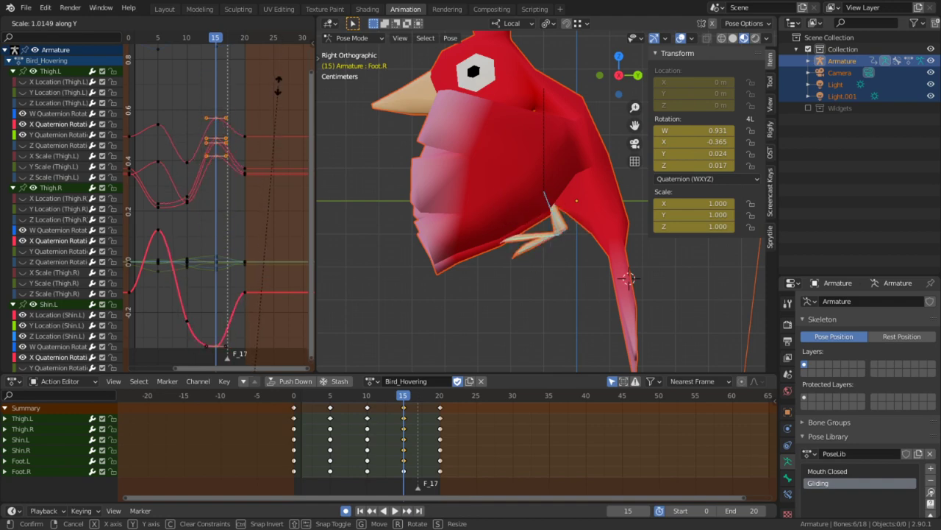
{"action": "left_click", "coordinate": [279, 87]}
Play back the hover loop, return to frame 15, select both foot bones, and rotate the feet so their toes point further down
{"action": "left_click_drag", "start_coordinate": [359, 431], "coordinate": [404, 432]}
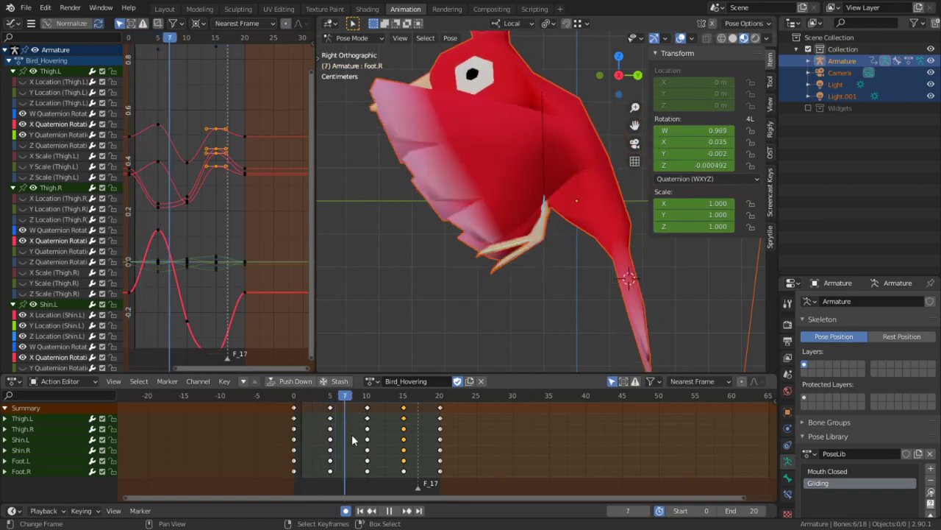
{"action": "key", "text": "space"}
{"action": "left_click", "coordinate": [406, 437]}
{"action": "scroll", "coordinate": [494, 304], "scroll_direction": "up", "scroll_amount": 3}
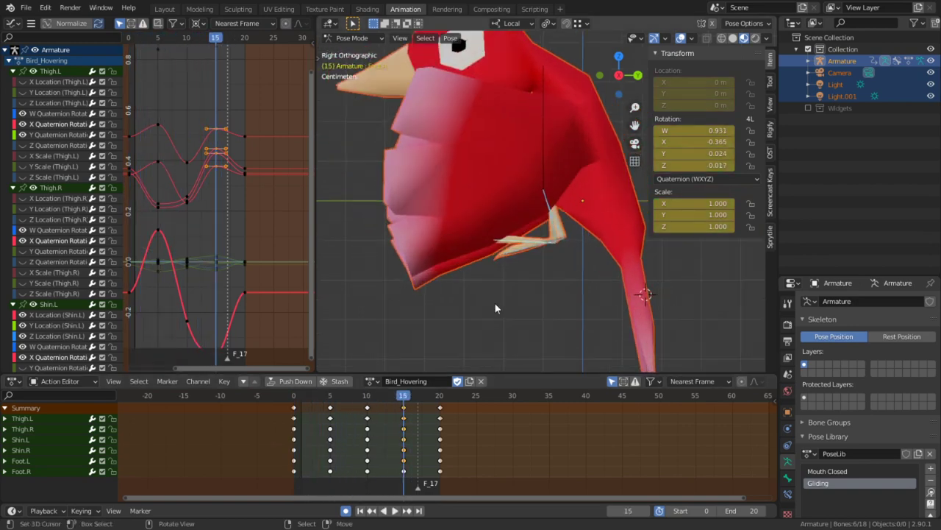
{"action": "key", "text": "alt+a"}
{"action": "left_click_drag", "start_coordinate": [521, 294], "coordinate": [504, 259]}
{"action": "key", "text": "r"}
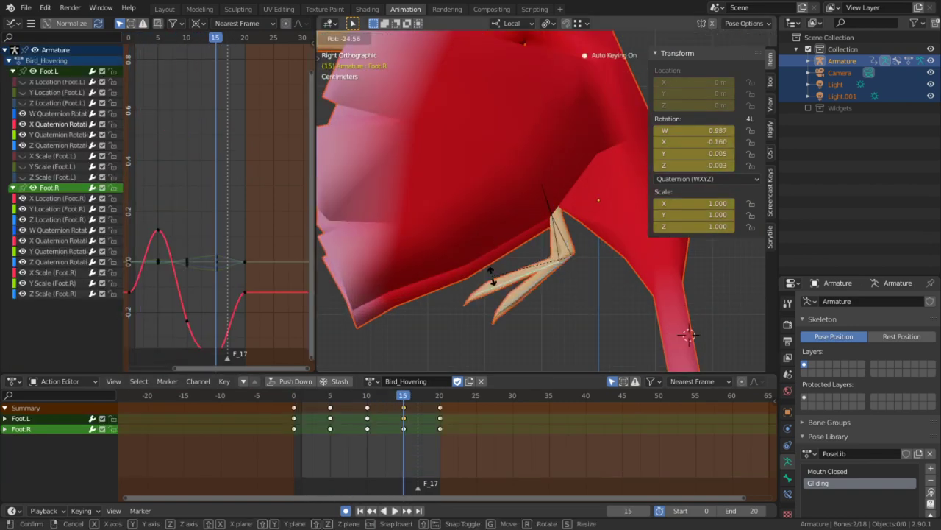
{"action": "left_click", "coordinate": [482, 295]}
Review the feet in playback, rotate both foot bones at frame 5 so their toes lift, and play the loop again
{"action": "left_click_drag", "start_coordinate": [324, 435], "coordinate": [360, 436]}
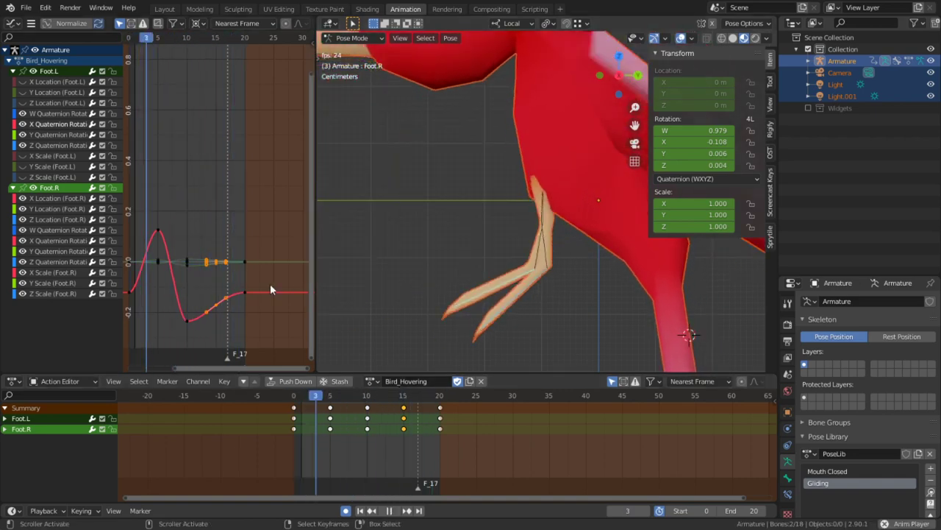
{"action": "scroll", "coordinate": [251, 261], "scroll_direction": "down", "scroll_amount": 2}
{"action": "key", "text": "Escape"}
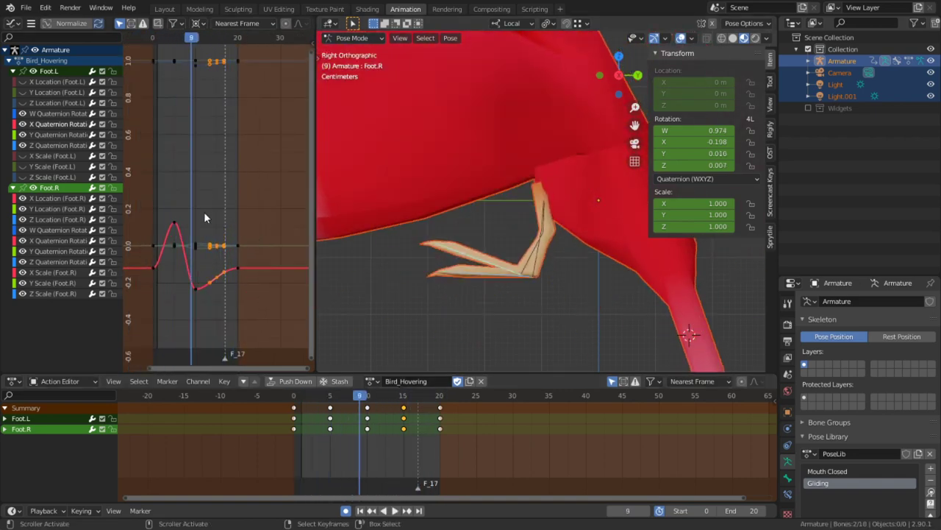
{"action": "left_click", "coordinate": [174, 239]}
{"action": "key", "text": "space"}
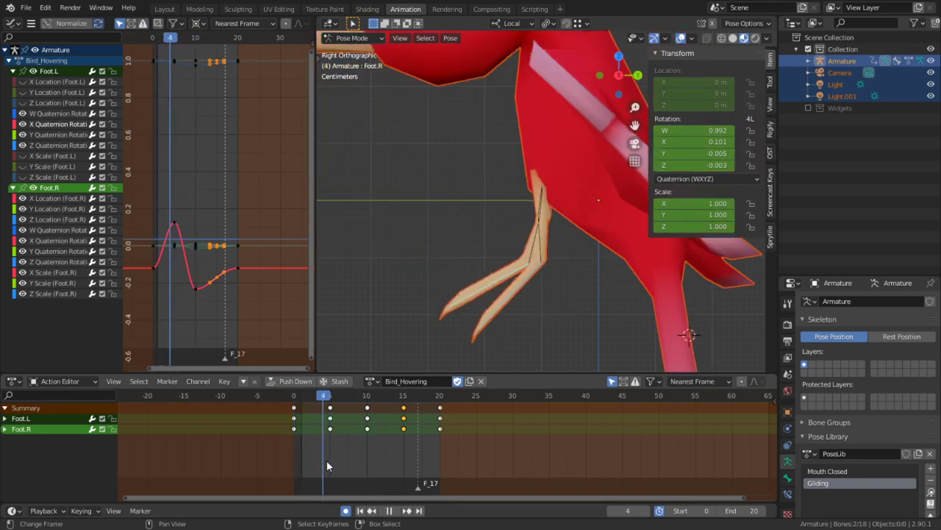
{"action": "key", "text": "Escape"}
{"action": "key", "text": "r"}
{"action": "left_click", "coordinate": [515, 318]}
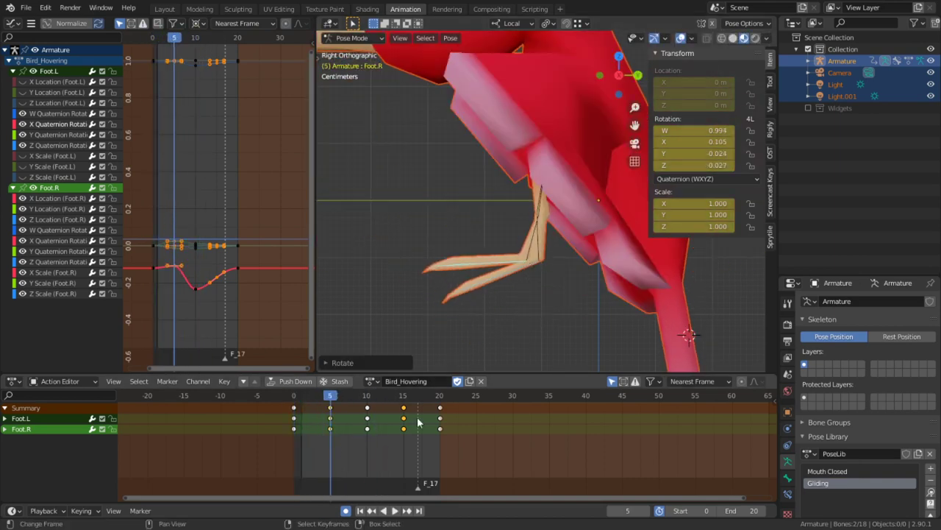
{"action": "key", "text": "space"}
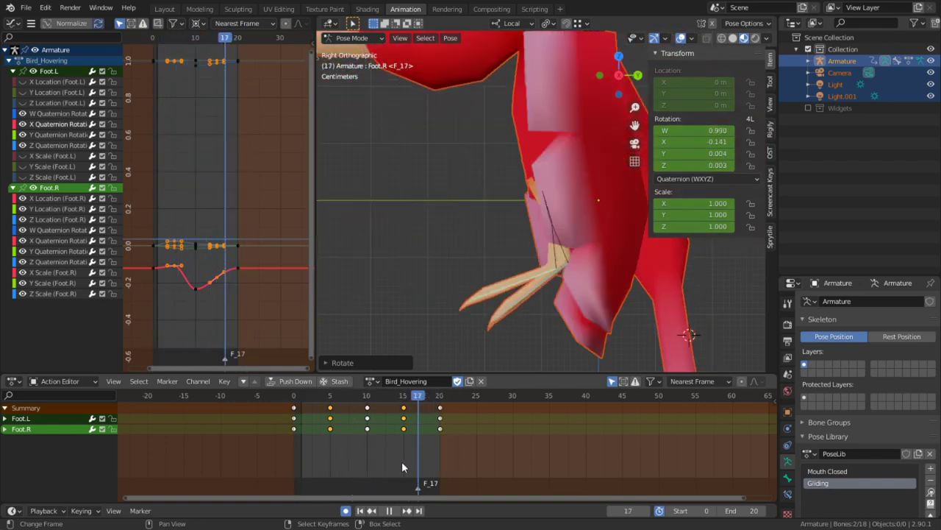
{"action": "key", "text": "space"}
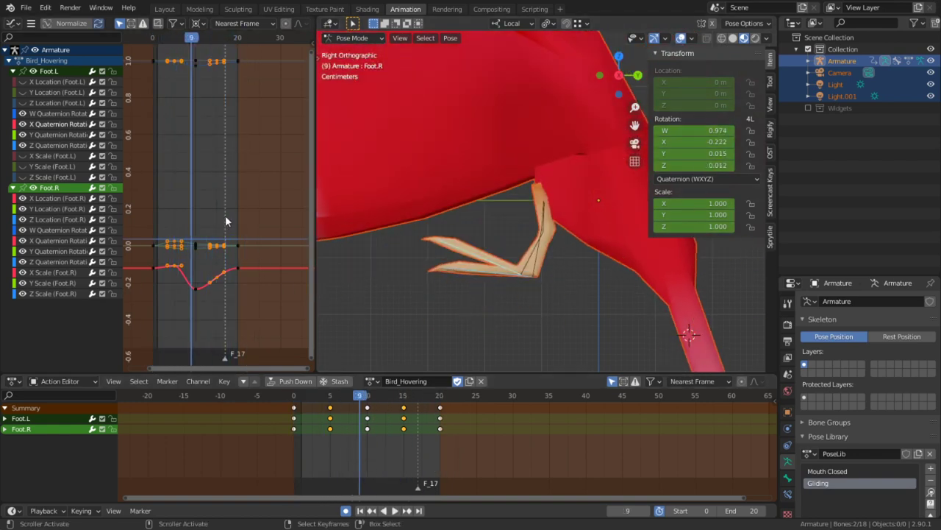
Select all keyframes of both feet, hide the Foot.R location curves, and collapse both foot channel groups
{"action": "key", "text": "a"}
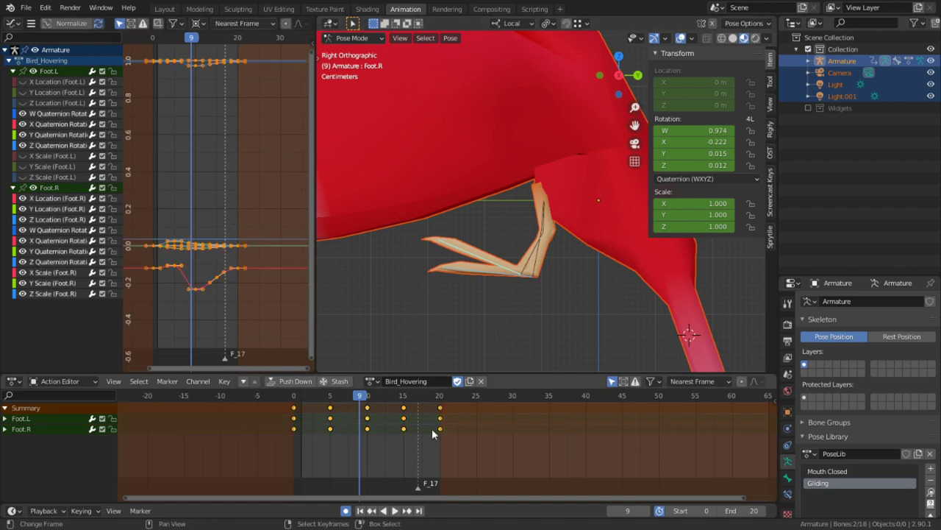
{"action": "mouse_move", "coordinate": [365, 437]}
{"action": "left_mouse_down"}
{"action": "mouse_move", "coordinate": [307, 446]}
{"action": "mouse_move", "coordinate": [375, 441]}
{"action": "left_mouse_up"}
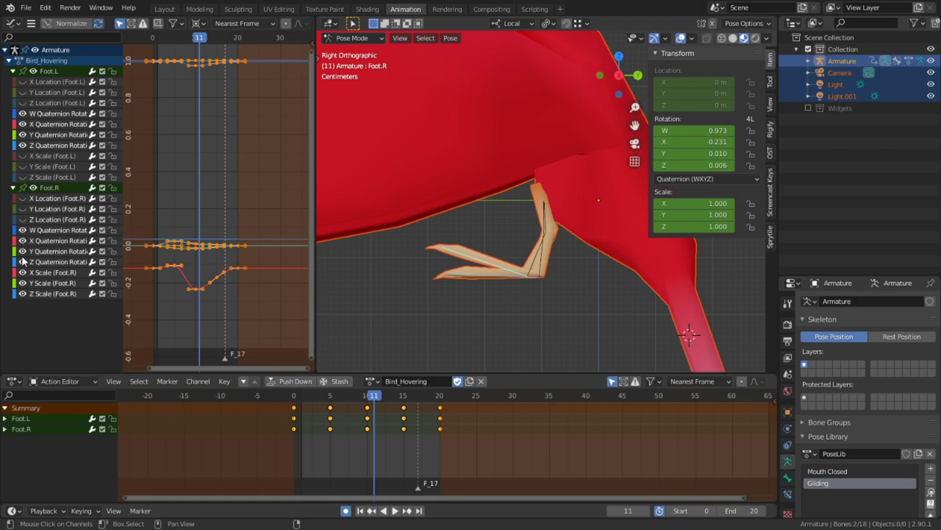
{"action": "left_click", "coordinate": [13, 188]}
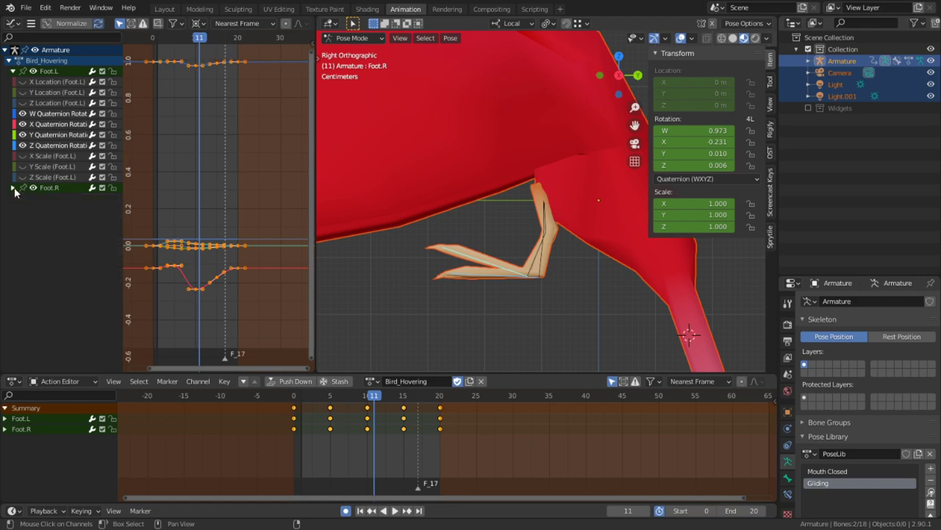
{"action": "left_click", "coordinate": [73, 253]}
{"action": "left_click", "coordinate": [16, 73]}
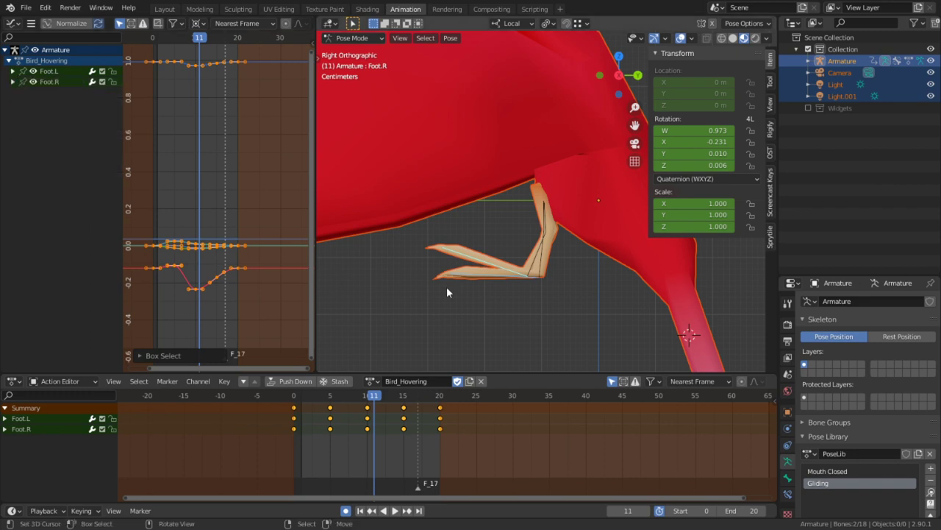
Deselect the feet and select all six leg bones again to show their curves together in the Graph Editor
{"action": "key", "text": "a"}
{"action": "key", "text": "alt+a"}
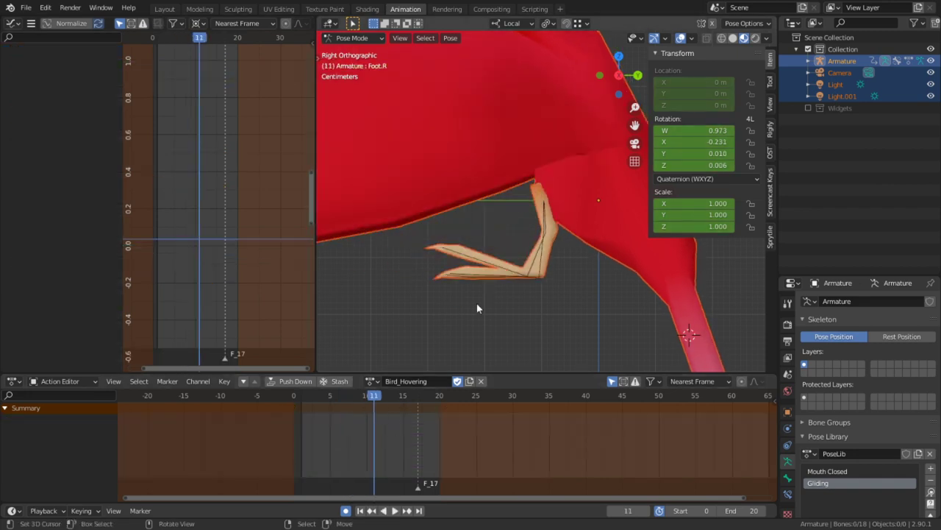
{"action": "key", "text": "a"}
{"action": "key", "text": "alt+a"}
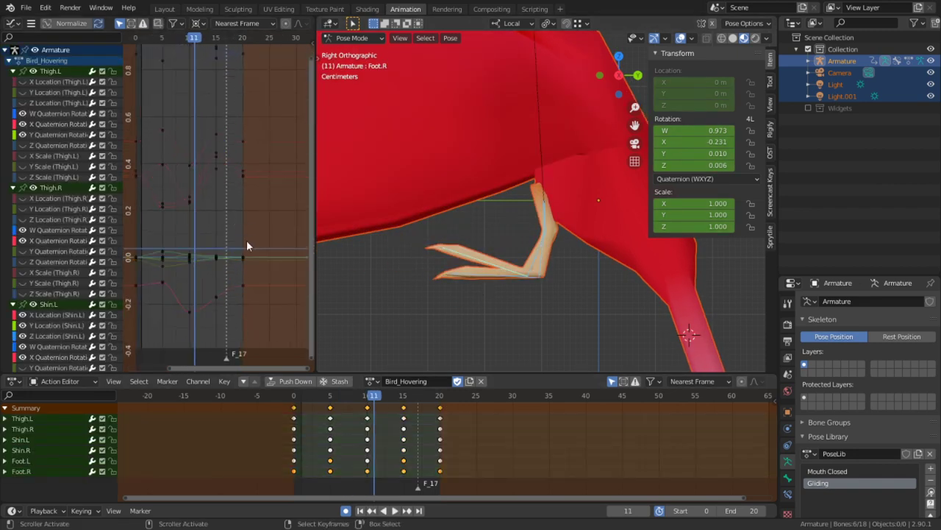
{"action": "middle_click_drag", "start_coordinate": [239, 217], "coordinate": [247, 200], "text": "ctrl"}
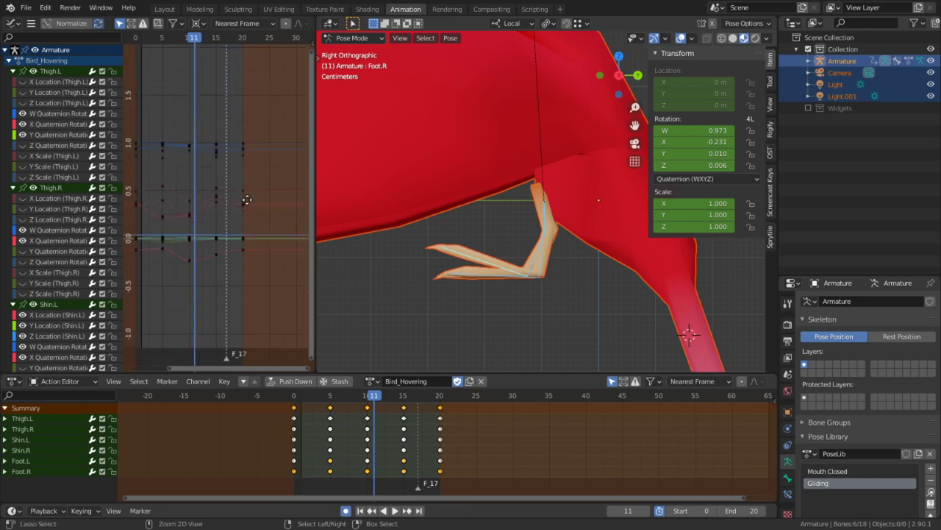
Circle-select the leg bones' W rotation keyframes near value 1.0 in the Graph Editor and play the hover loop
{"action": "key", "text": "c"}
{"action": "left_click", "coordinate": [242, 148]}
{"action": "key", "text": "Escape"}
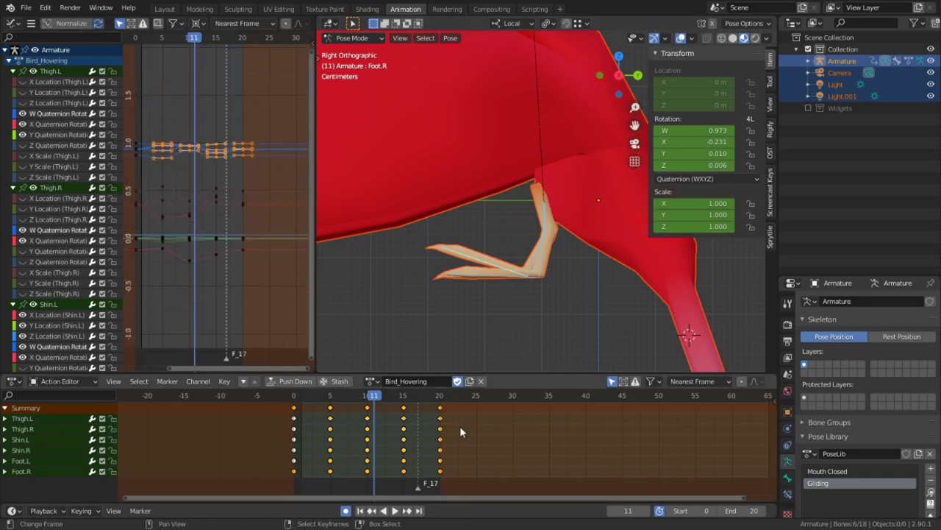
{"action": "key", "text": "space"}
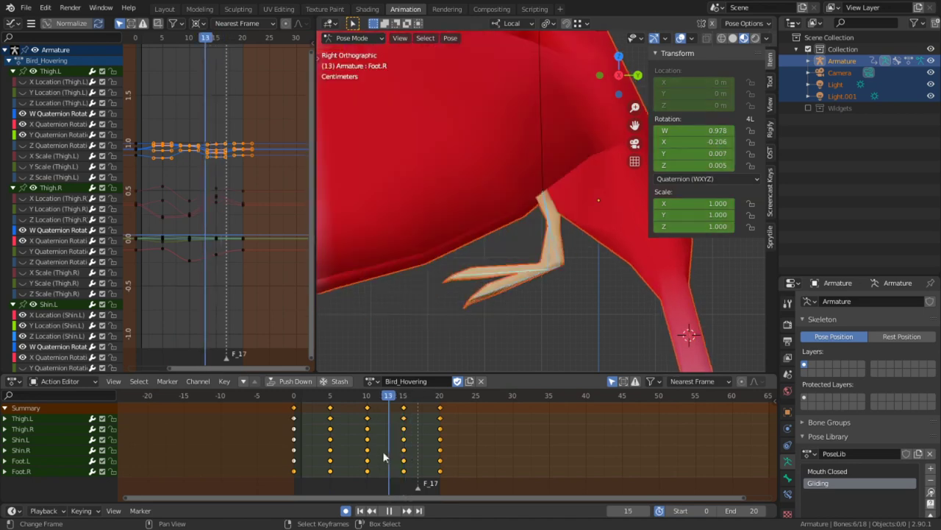
{"action": "key", "text": "space"}
Clear the keyframe selection and circle-select the leg bones' X rotation keyframes at frame 10
{"action": "scroll", "coordinate": [198, 246], "scroll_direction": "up", "scroll_amount": 3}
{"action": "middle_click_drag", "start_coordinate": [202, 237], "coordinate": [241, 236]}
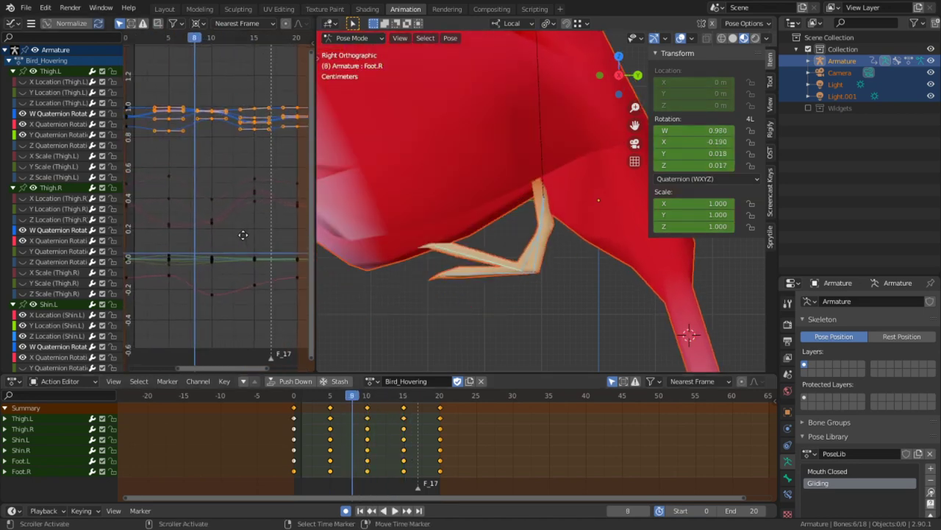
{"action": "key", "text": "alt+a"}
{"action": "key", "text": "c"}
{"action": "left_click_drag", "start_coordinate": [212, 220], "coordinate": [206, 202]}
{"action": "key", "text": "Escape"}
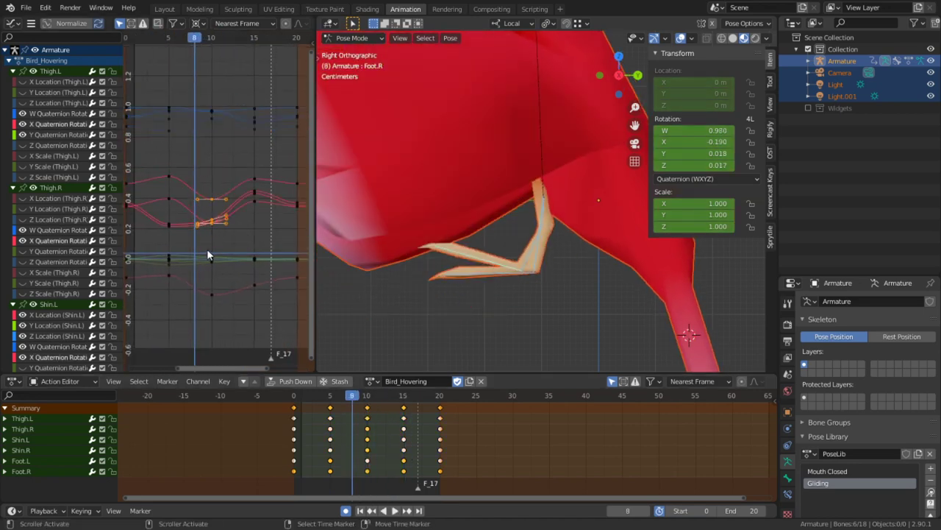
Play the hover loop and watch the leg motion from the front of the bird
{"action": "scroll", "coordinate": [206, 250], "scroll_direction": "up", "scroll_amount": 1}
{"action": "middle_click_drag", "start_coordinate": [207, 250], "coordinate": [186, 259]}
{"action": "mouse_move", "coordinate": [187, 309]}
{"action": "left_mouse_down"}
{"action": "mouse_move", "coordinate": [144, 316]}
{"action": "mouse_move", "coordinate": [180, 317]}
{"action": "left_mouse_up"}
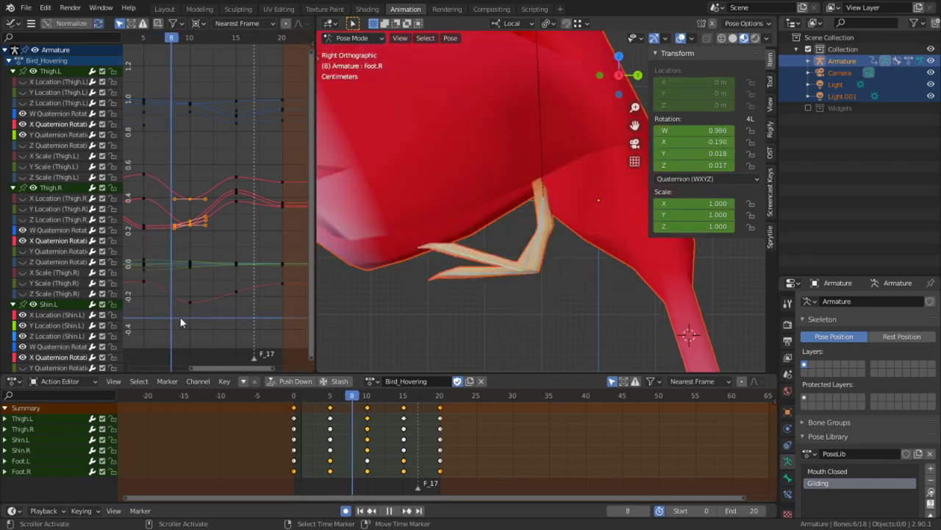
{"action": "scroll", "coordinate": [439, 248], "scroll_direction": "down", "scroll_amount": 4}
{"action": "middle_click_drag", "start_coordinate": [439, 249], "coordinate": [617, 237]}
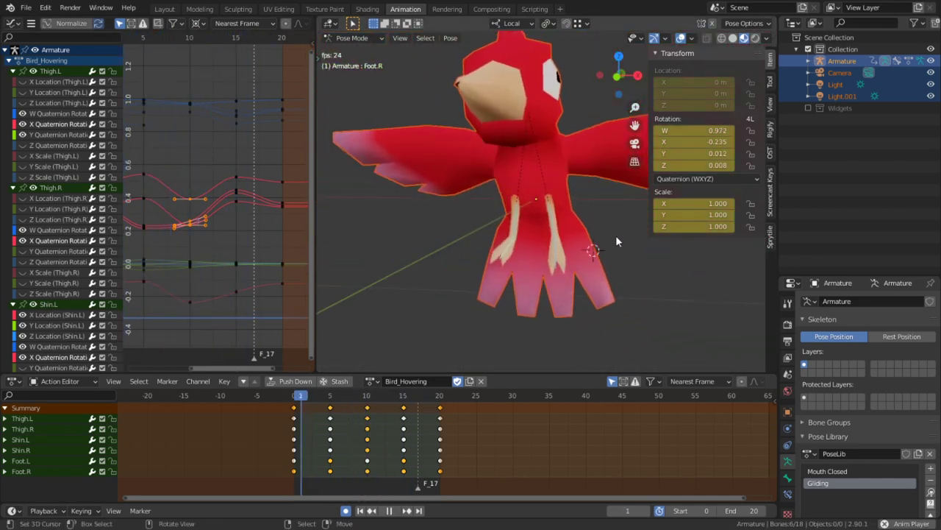
{"action": "key", "text": "space"}
{"action": "middle_click_drag", "start_coordinate": [539, 282], "coordinate": [493, 275]}
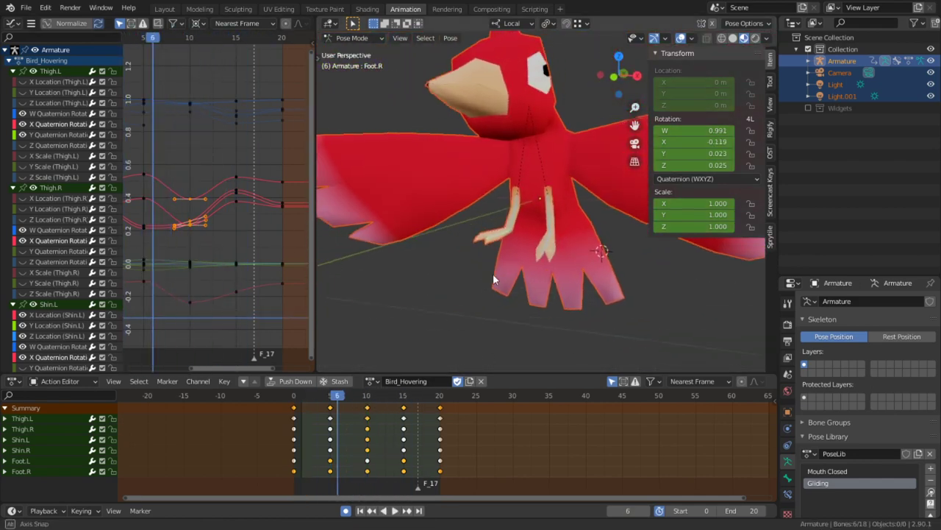
Select the right shin bone, go to frame 10, and rotate it in a side view to adjust the lower leg's bend
{"action": "scroll", "coordinate": [491, 257], "scroll_direction": "up", "scroll_amount": 3}
{"action": "left_click", "coordinate": [487, 232]}
{"action": "key", "text": "Up"}
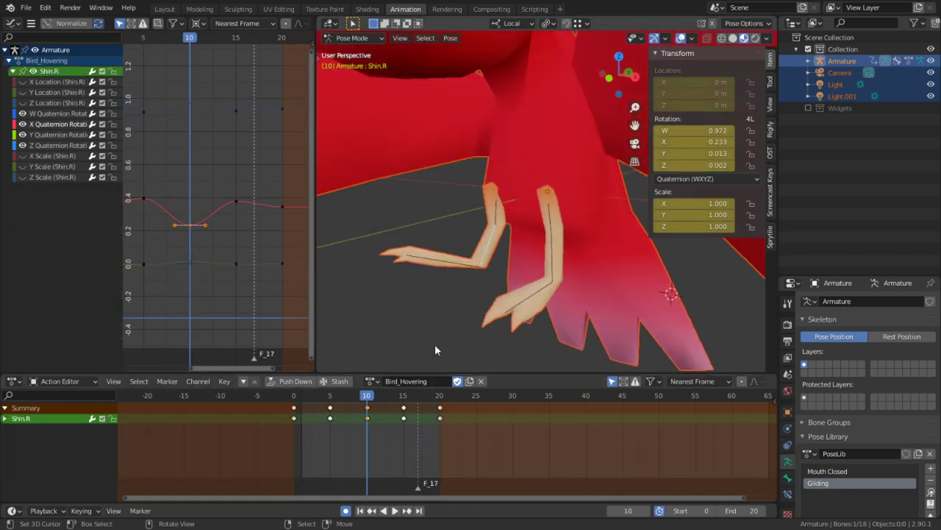
{"action": "middle_click_drag", "start_coordinate": [434, 350], "coordinate": [602, 247]}
{"action": "key", "text": "r"}
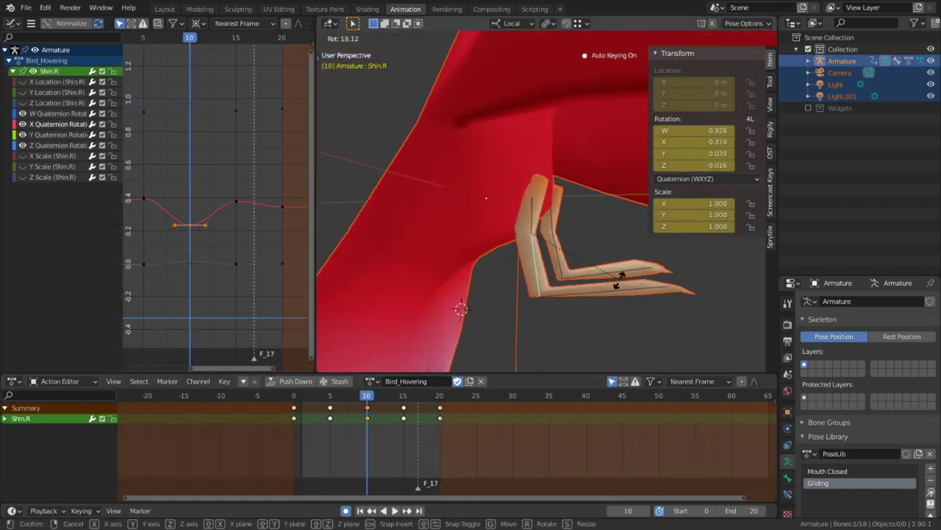
{"action": "left_click", "coordinate": [618, 288]}
Rotate the right foot at frame 10 so its toes point further down, and check it in playback
{"action": "right_click", "coordinate": [618, 289]}
{"action": "key", "text": "r"}
{"action": "left_click", "coordinate": [614, 323]}
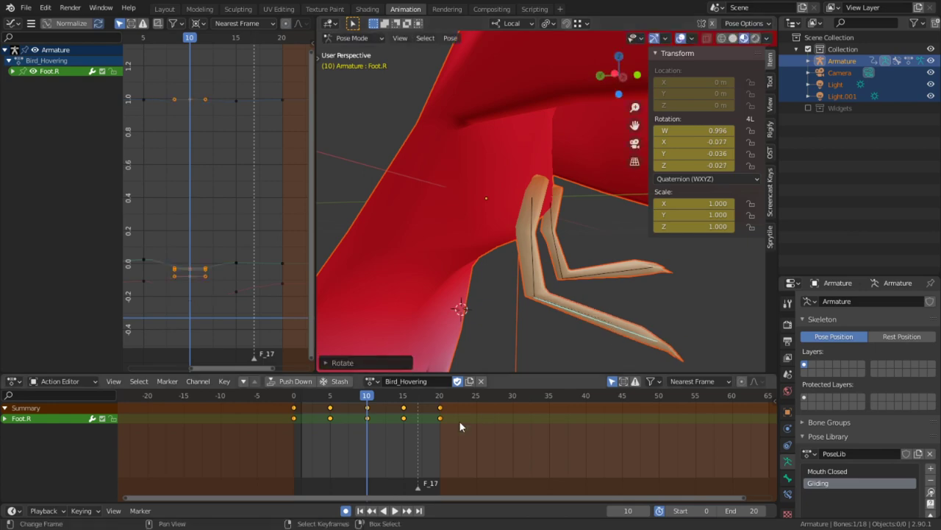
{"action": "key", "text": "space"}
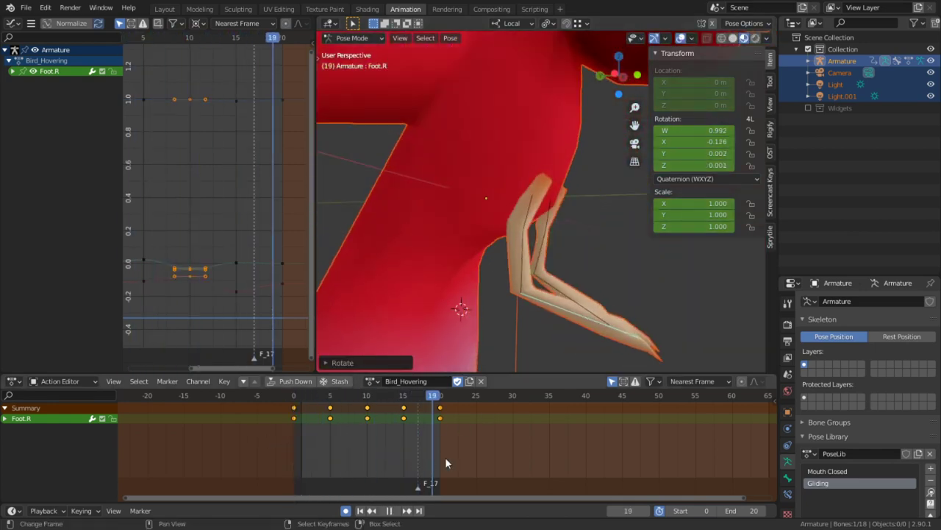
{"action": "key", "text": "space"}
Return to frame 0, reselect all leg bones and their keyframes, and fit their curves in the Graph Editor
{"action": "left_click", "coordinate": [295, 397]}
{"action": "scroll", "coordinate": [555, 269], "scroll_direction": "down", "scroll_amount": 6}
{"action": "key", "text": "a"}
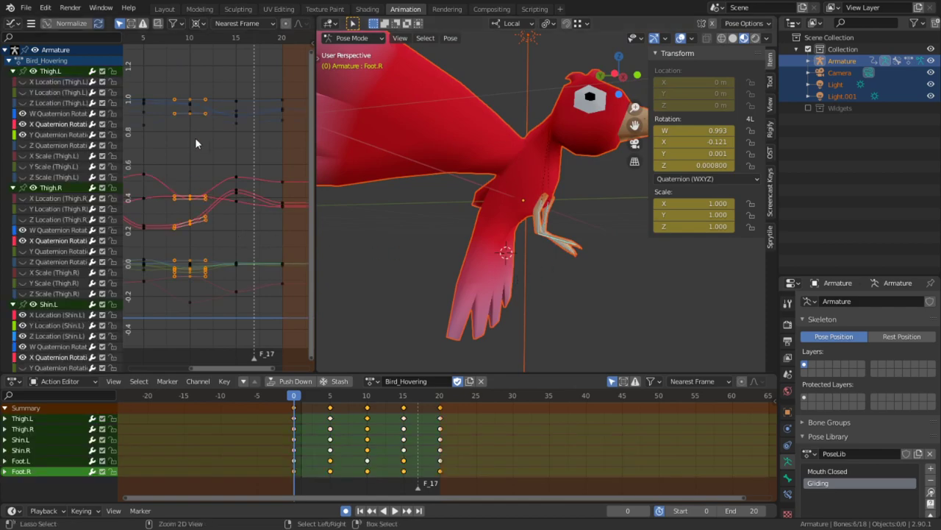
{"action": "key", "text": "ctrl+space"}
{"action": "key", "text": "Home"}
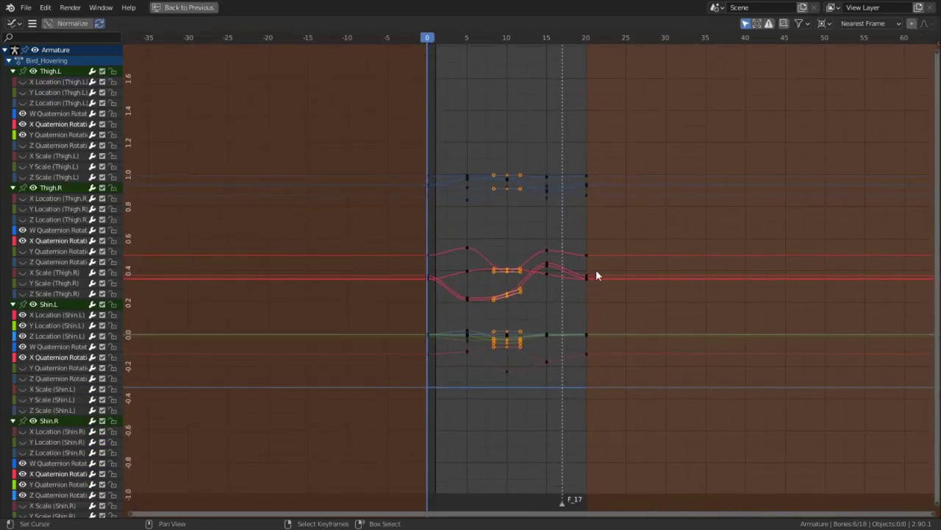
{"action": "key", "text": "ctrl+space"}
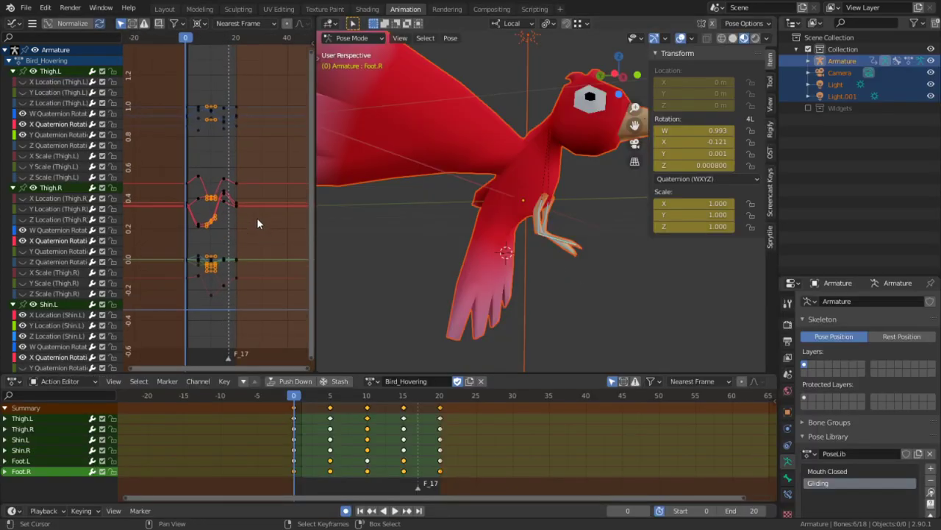
{"action": "key", "text": "Home"}
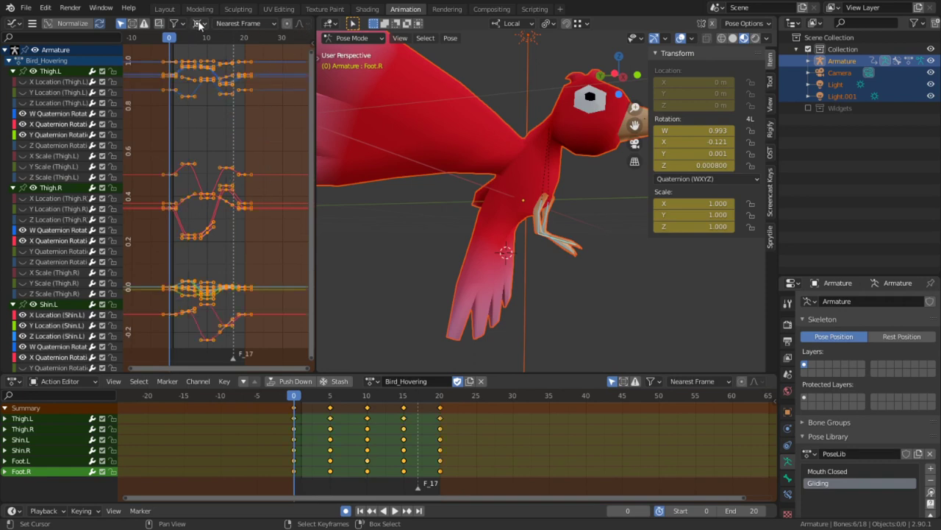
Set the Graph Editor pivot to Individual Centers and scale down the handles of all leg keyframes
{"action": "left_click", "coordinate": [199, 24]}
{"action": "left_click", "coordinate": [239, 65]}
{"action": "key", "text": "s"}
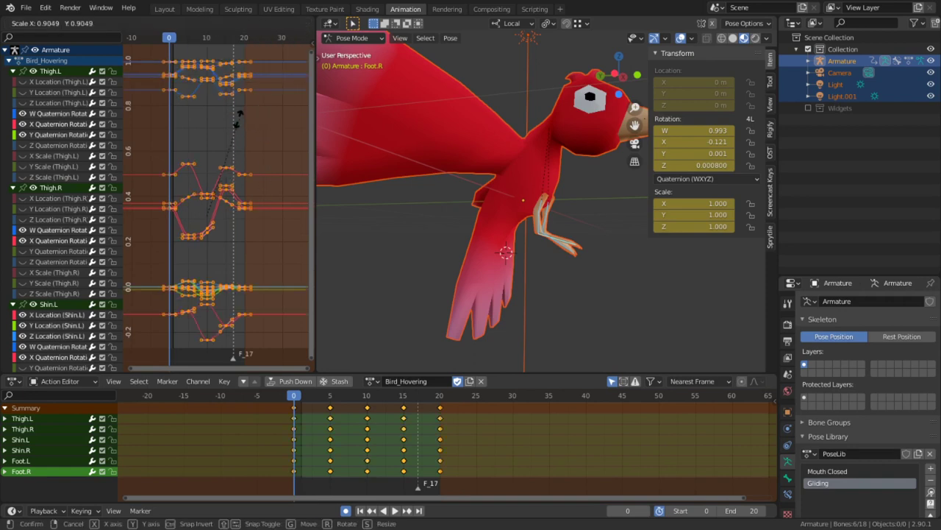
{"action": "left_click", "coordinate": [208, 138]}
Play the hover loop and review the bird's overall motion from several angles and distances
{"action": "key", "text": "space"}
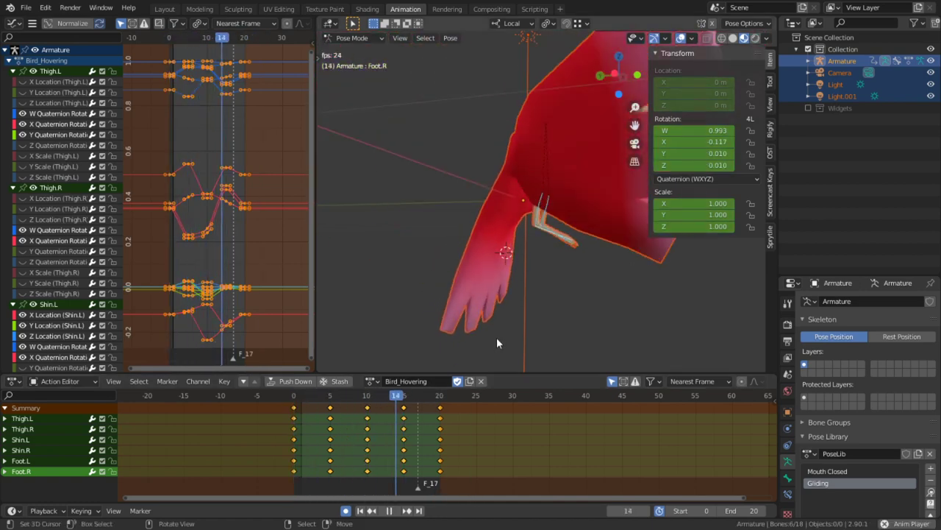
{"action": "middle_click_drag", "start_coordinate": [611, 255], "coordinate": [504, 259]}
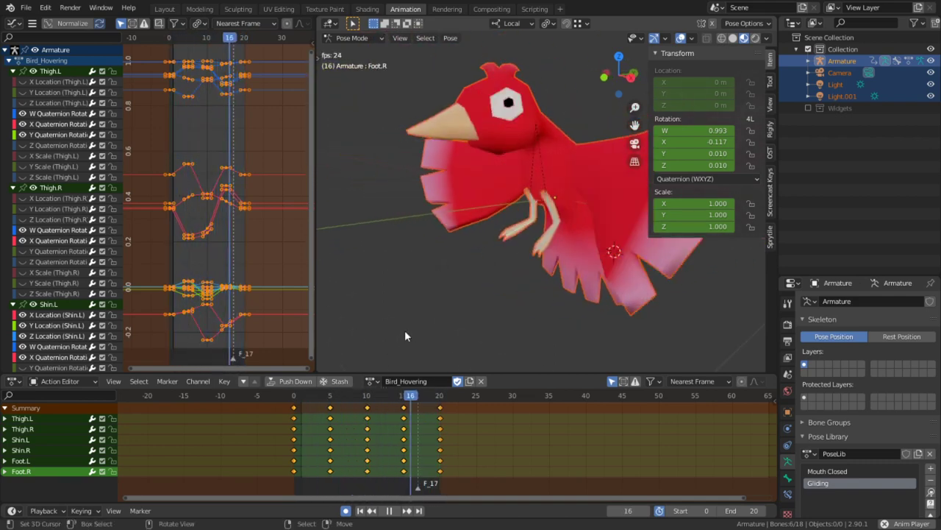
{"action": "scroll", "coordinate": [616, 280], "scroll_direction": "down", "scroll_amount": 5}
{"action": "middle_click_drag", "start_coordinate": [600, 261], "coordinate": [506, 262]}
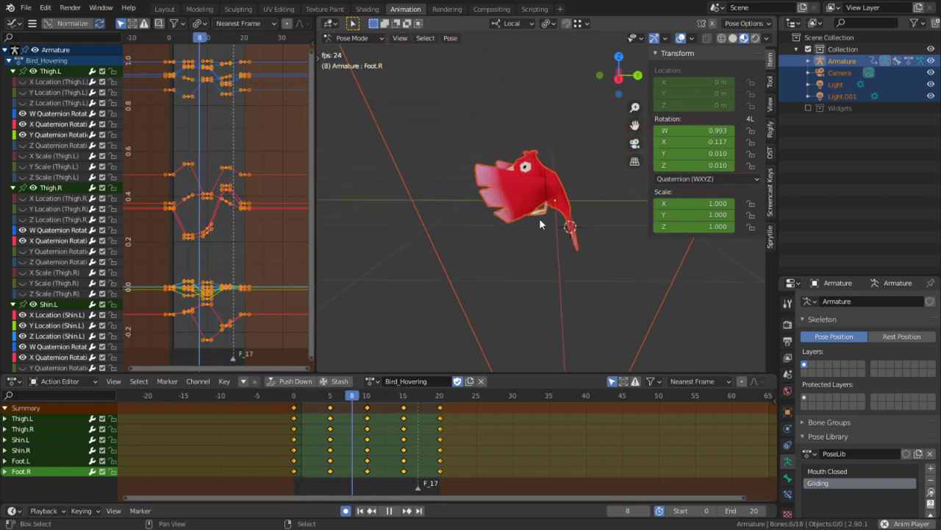
{"action": "middle_click_drag", "start_coordinate": [539, 218], "coordinate": [543, 300]}
{"action": "scroll", "coordinate": [546, 302], "scroll_direction": "up", "scroll_amount": 5}
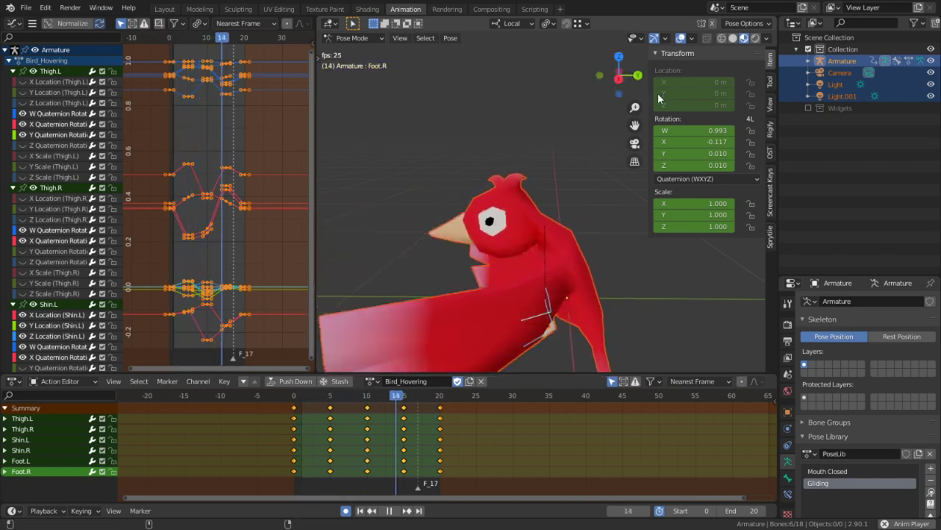
{"action": "middle_click_drag", "start_coordinate": [510, 160], "coordinate": [525, 126], "text": "shift"}
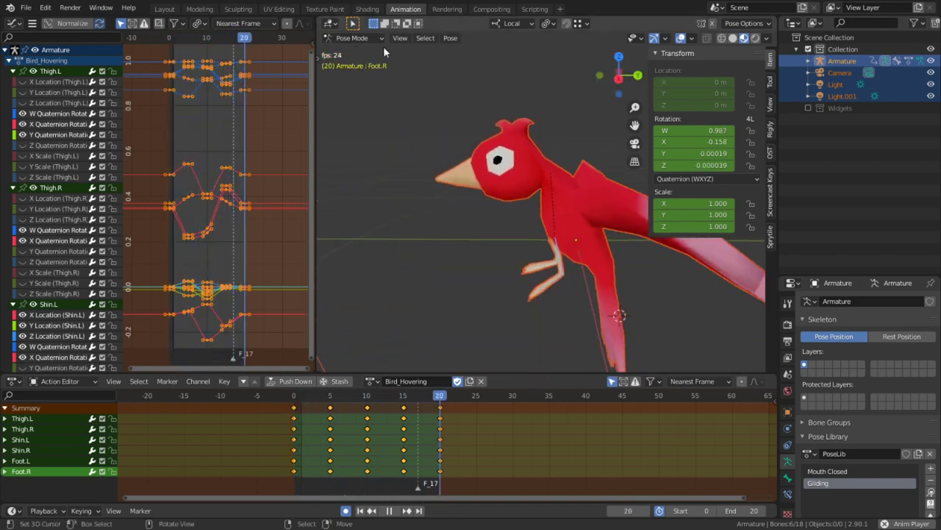
Switch to Object Mode and review the hover loop without the pose overlays, both close up and from afar
{"action": "left_click", "coordinate": [371, 39]}
{"action": "left_click", "coordinate": [364, 52]}
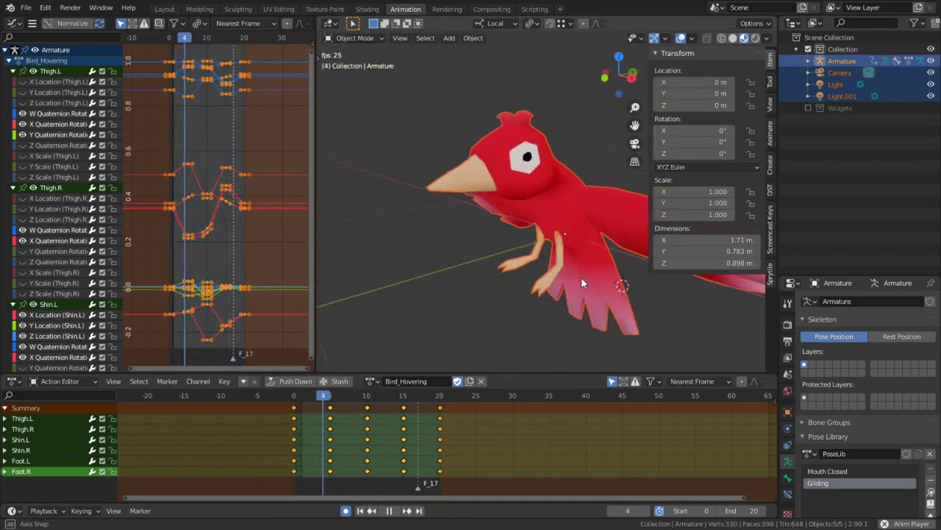
{"action": "scroll", "coordinate": [629, 276], "scroll_direction": "down", "scroll_amount": 5}
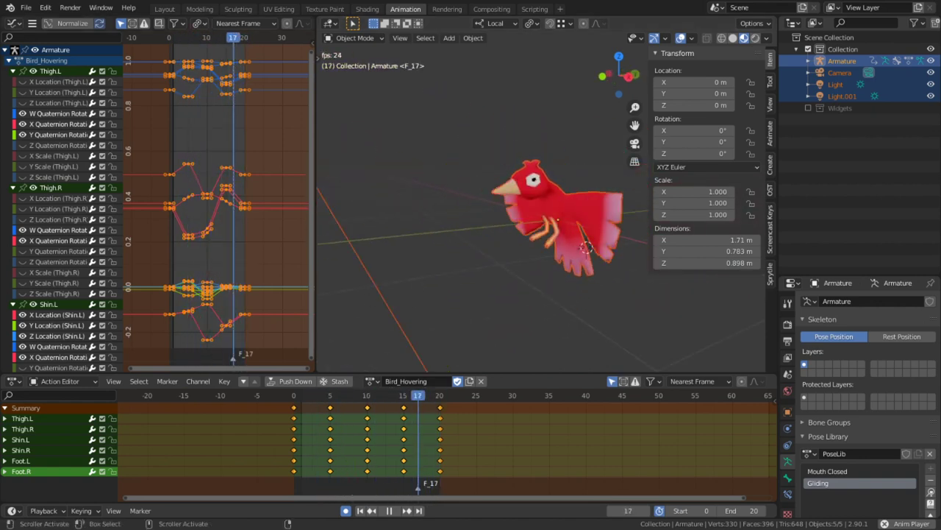
{"action": "scroll", "coordinate": [330, 299], "scroll_direction": "up", "scroll_amount": 5}
{"action": "scroll", "coordinate": [331, 299], "scroll_direction": "up", "scroll_amount": 1}
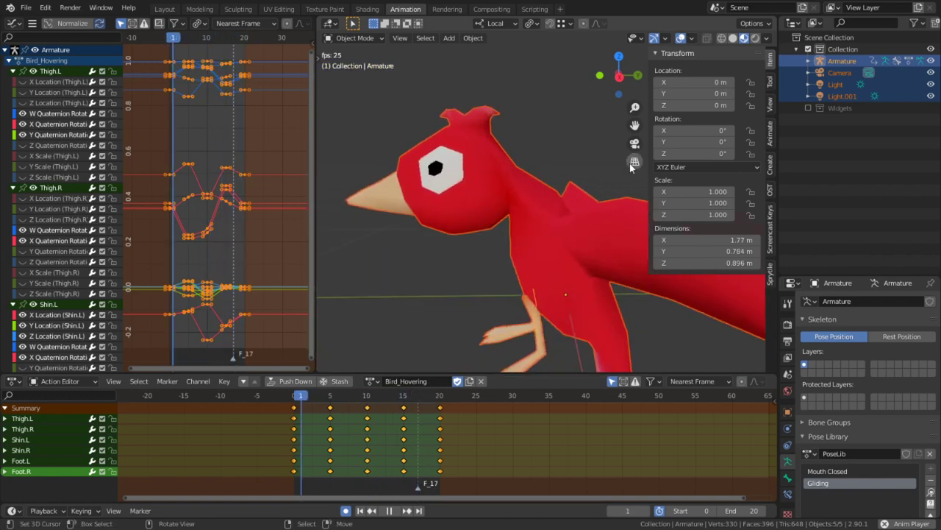
Select the armature, return to Pose Mode, stop playback, scrub to frame 12, and reveal all hidden bones
{"action": "left_click", "coordinate": [593, 257]}
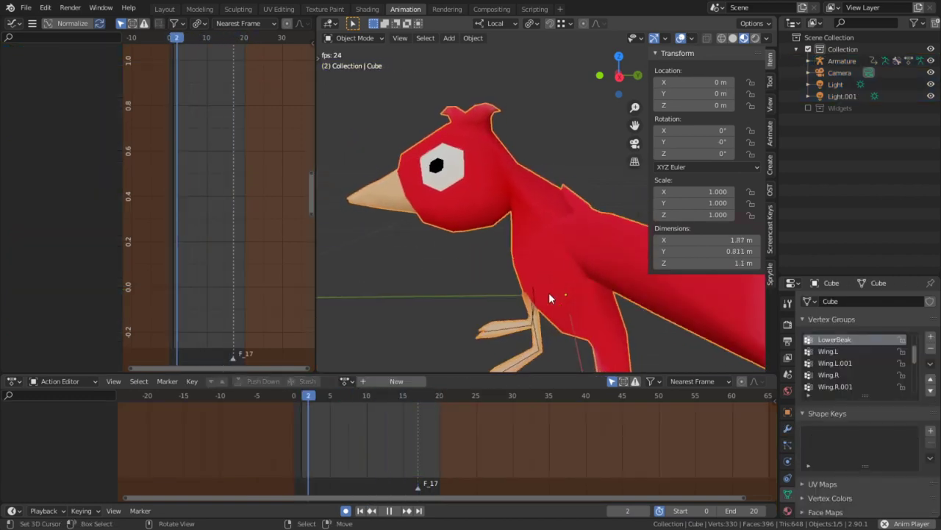
{"action": "left_click", "coordinate": [534, 322]}
{"action": "key", "text": "ctrl+Tab"}
{"action": "key", "text": "space"}
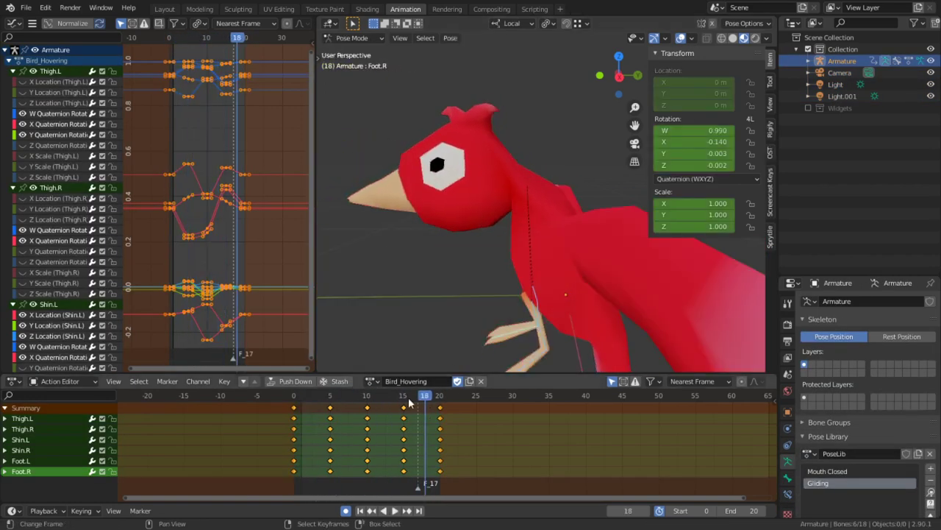
{"action": "left_click_drag", "start_coordinate": [406, 449], "coordinate": [383, 450]}
{"action": "key", "text": "alt+h"}
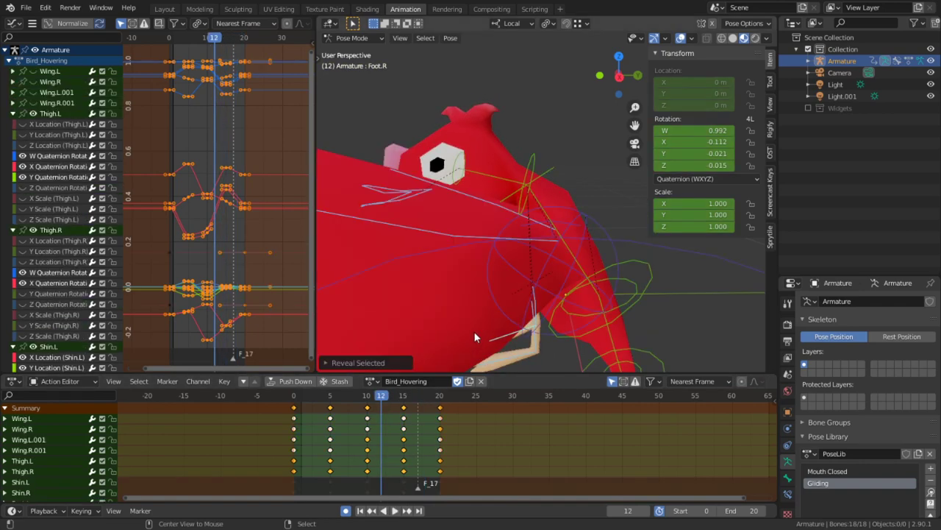
Select the spine bone and then RotatorControl, and inspect the body's bob by playing the loop and scrubbing to frame 5
{"action": "left_click", "coordinate": [474, 331]}
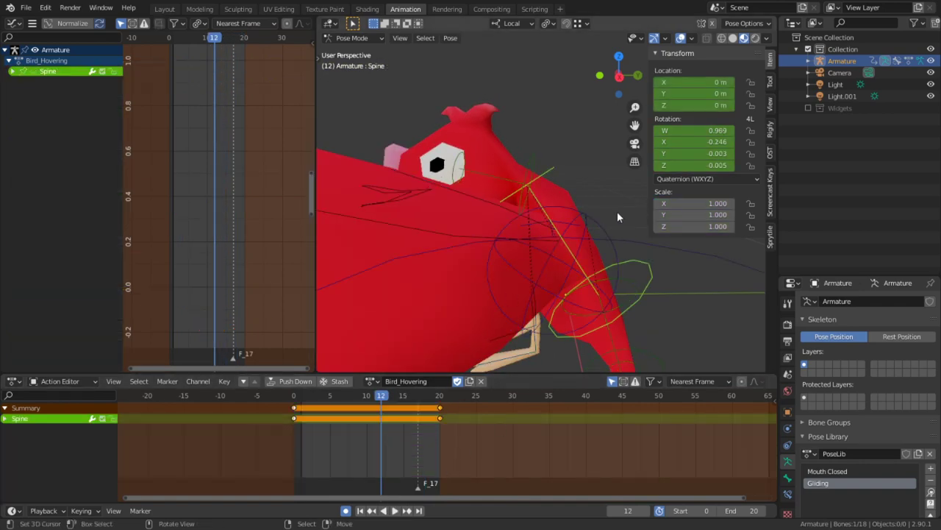
{"action": "middle_click_drag", "start_coordinate": [617, 211], "coordinate": [539, 155]}
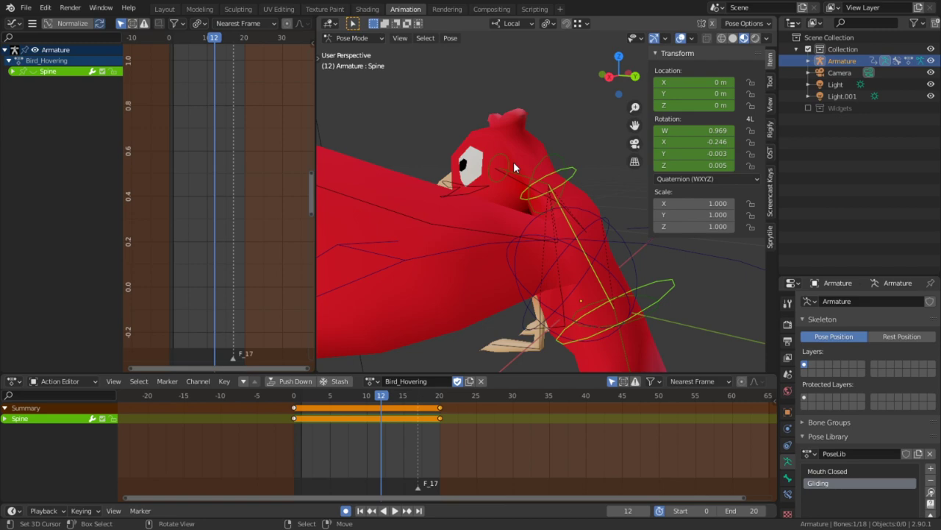
{"action": "left_click", "coordinate": [514, 161]}
{"action": "key", "text": "space"}
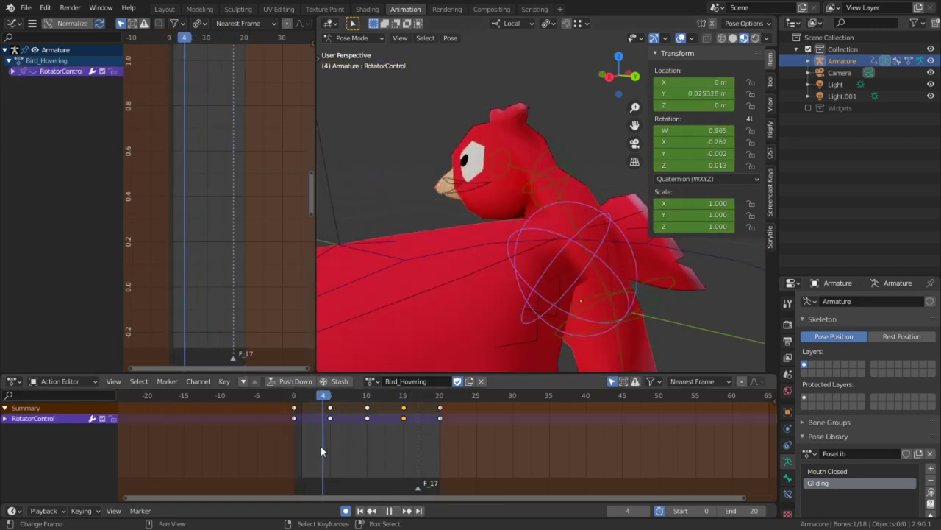
{"action": "left_click", "coordinate": [376, 446]}
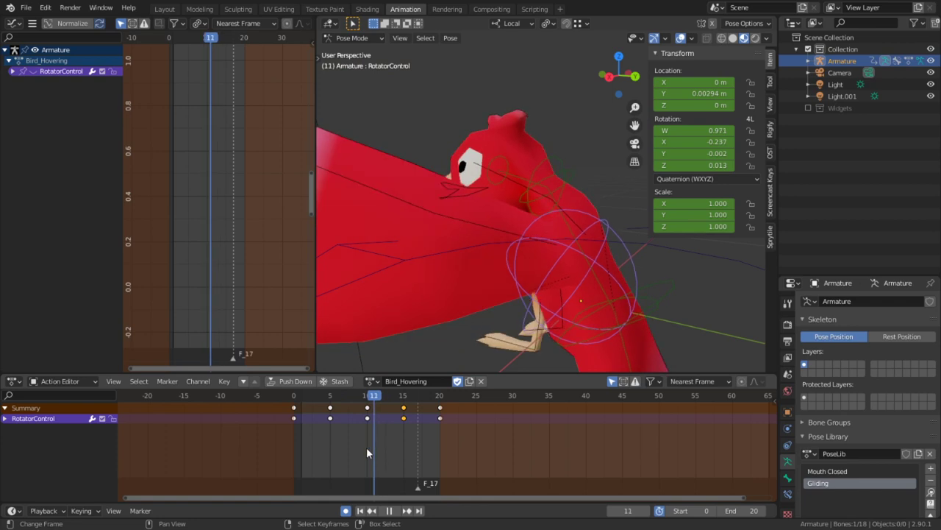
{"action": "key", "text": "space"}
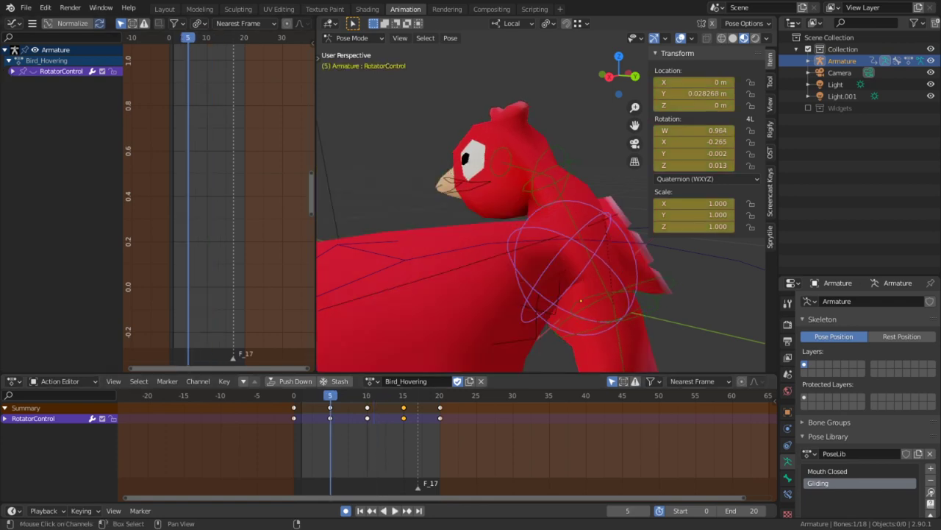
Expand the RotatorControl channels, show the Z Location and W, X, Y rotation curves, and frame them in a maximized Graph Editor
{"action": "left_click", "coordinate": [11, 72]}
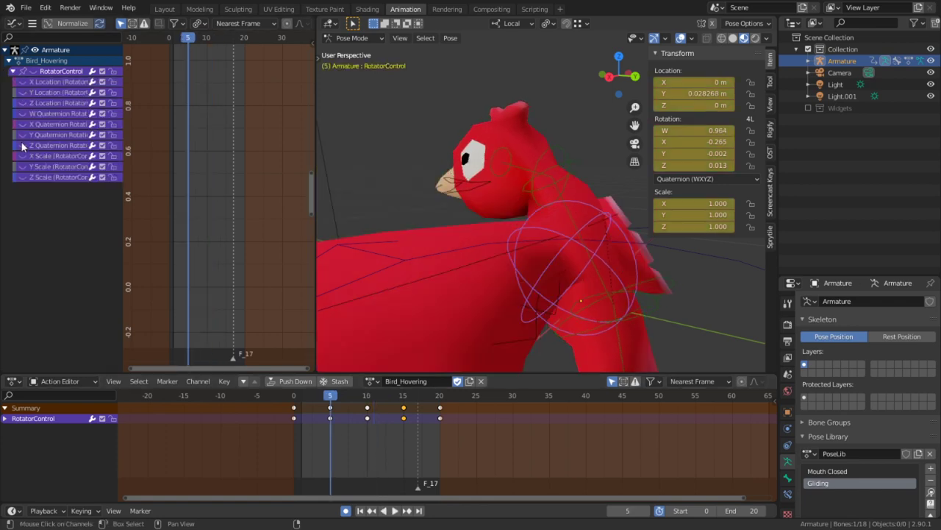
{"action": "left_click_drag", "start_coordinate": [22, 103], "coordinate": [22, 137]}
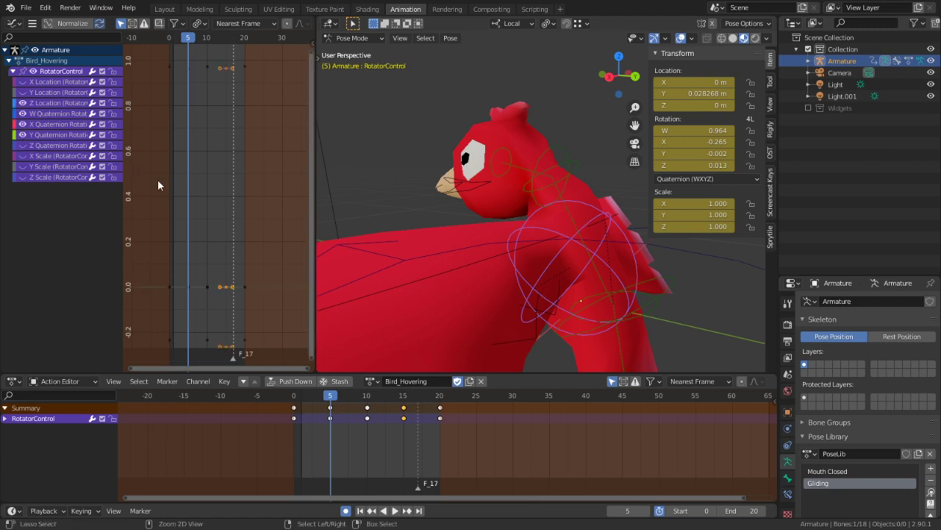
{"action": "key", "text": "ctrl+space"}
{"action": "scroll", "coordinate": [276, 213], "scroll_direction": "down", "scroll_amount": 2}
{"action": "middle_click_drag", "start_coordinate": [276, 213], "coordinate": [562, 272], "text": "ctrl"}
{"action": "key", "text": "KP_Decimal"}
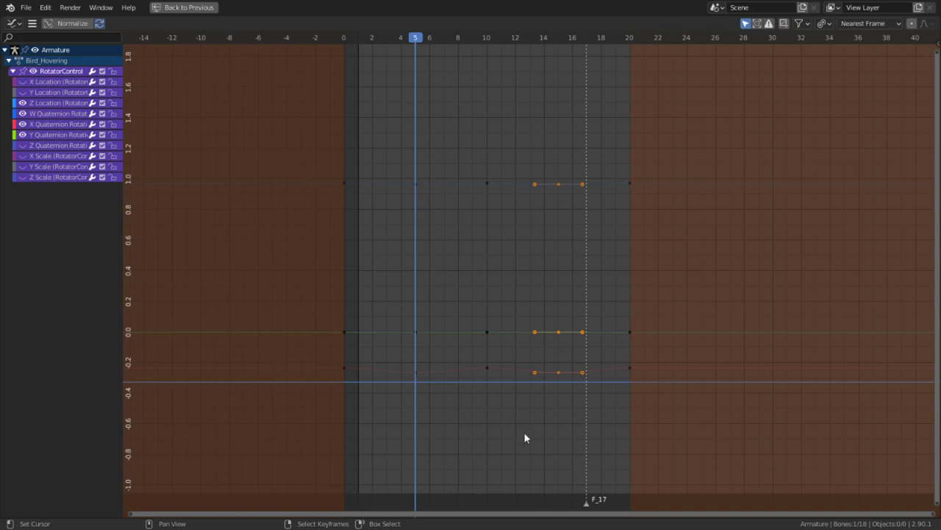
Delete the X Quaternion Rotation keyframes of RotatorControl at frames 5 and 15
{"action": "scroll", "coordinate": [401, 371], "scroll_direction": "up", "scroll_amount": 1}
{"action": "left_click", "coordinate": [382, 362]}
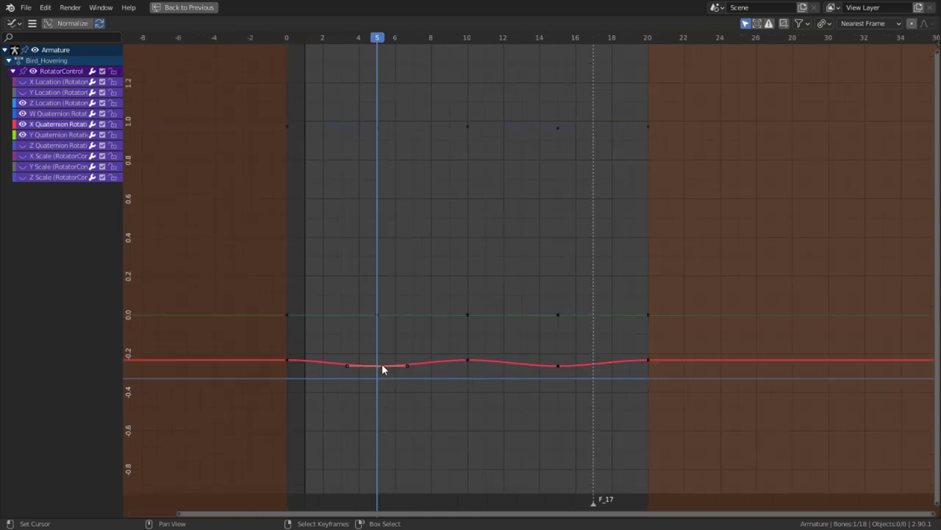
{"action": "left_click", "coordinate": [562, 363]}
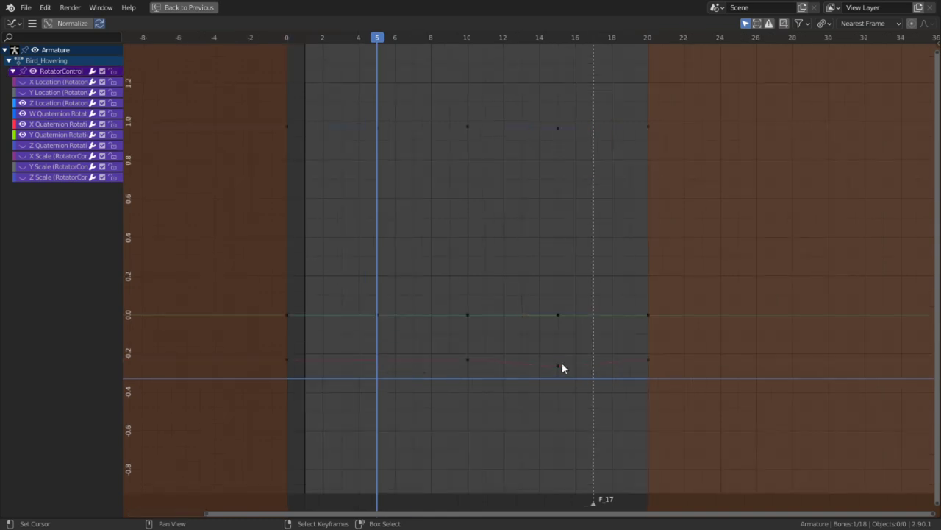
Restore the full Animation layout, play the loop, and review the body motion from the side
{"action": "key", "text": "ctrl+space"}
{"action": "key", "text": "space"}
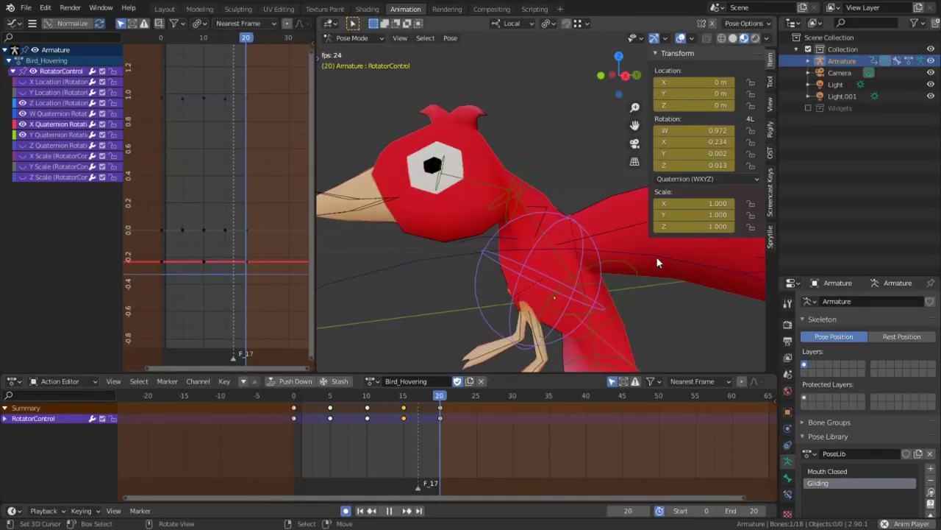
{"action": "middle_click_drag", "start_coordinate": [658, 263], "coordinate": [611, 255]}
{"action": "scroll", "coordinate": [610, 256], "scroll_direction": "down", "scroll_amount": 3}
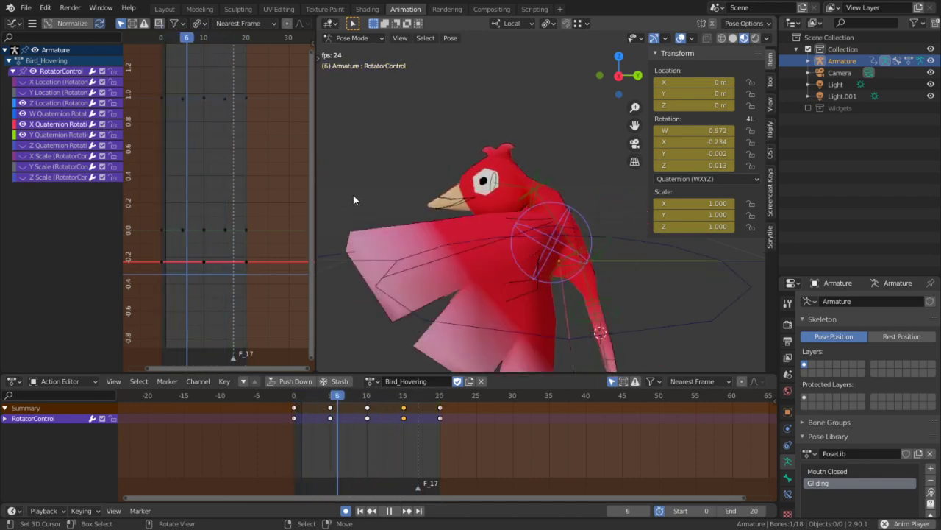
Hide the W, X and Y Quaternion Rotation curves of RotatorControl, leaving only the Z Location curve shown
{"action": "left_click", "coordinate": [22, 94]}
{"action": "left_click_drag", "start_coordinate": [23, 135], "coordinate": [23, 111]}
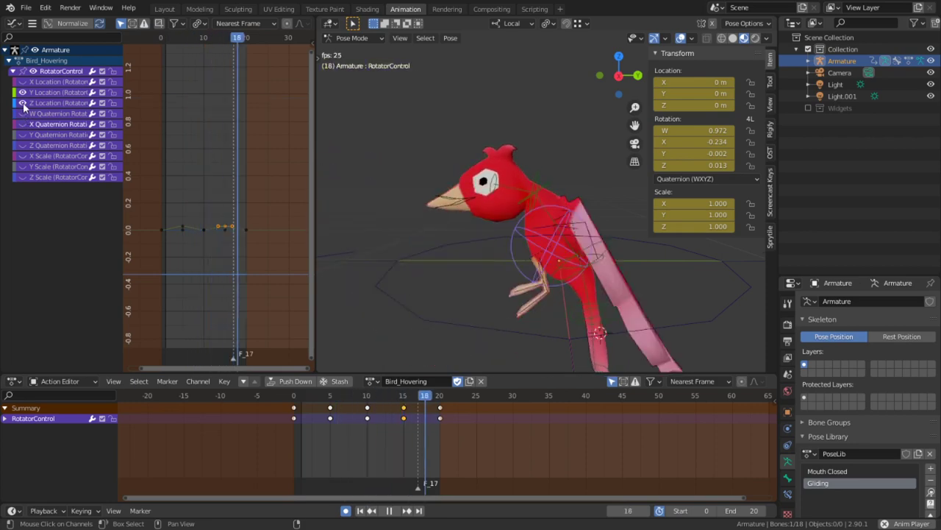
{"action": "left_click", "coordinate": [22, 94]}
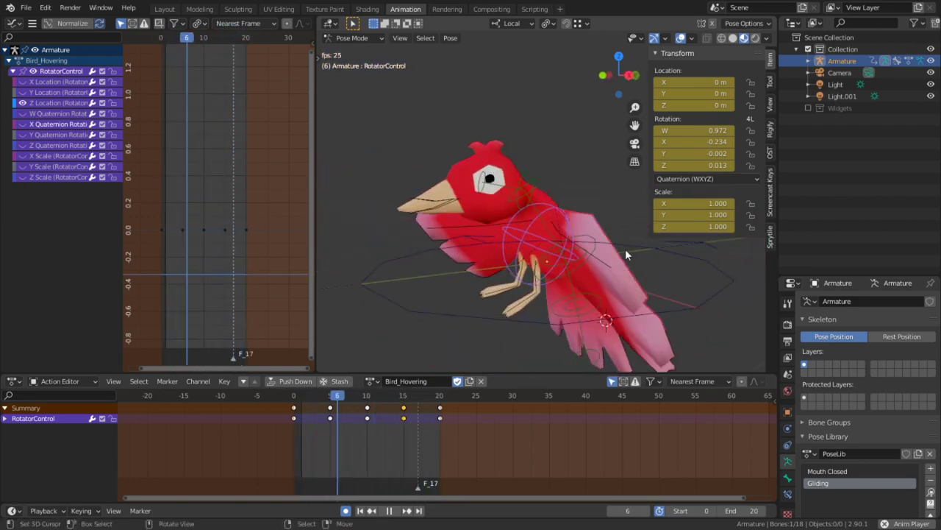
Examine the playing hover loop from a three-quarter front angle, both close up and from farther away
{"action": "middle_click_drag", "start_coordinate": [626, 249], "coordinate": [611, 263]}
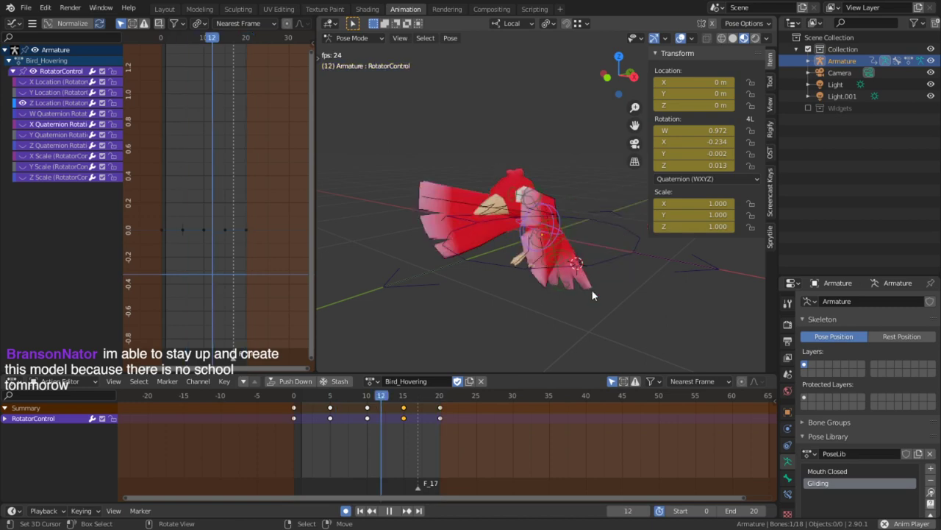
{"action": "scroll", "coordinate": [591, 289], "scroll_direction": "up", "scroll_amount": 5}
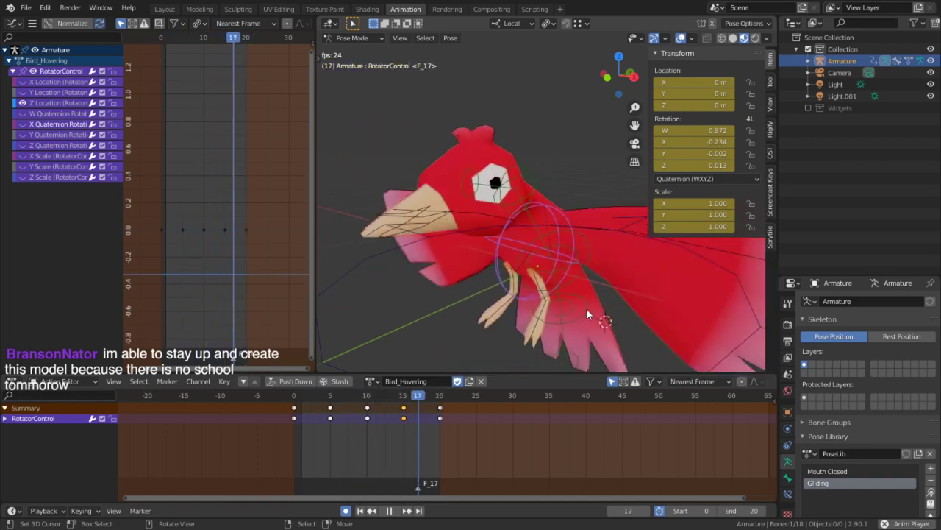
{"action": "scroll", "coordinate": [586, 308], "scroll_direction": "down", "scroll_amount": 5}
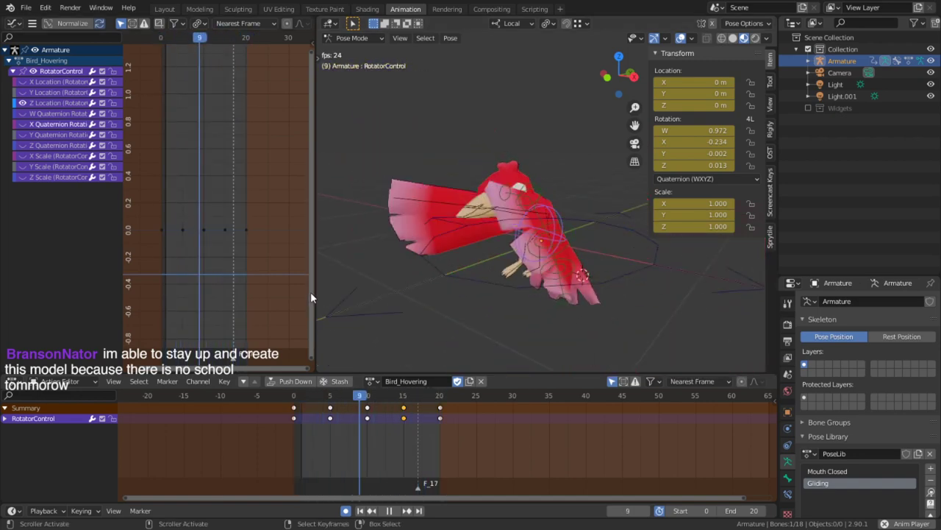